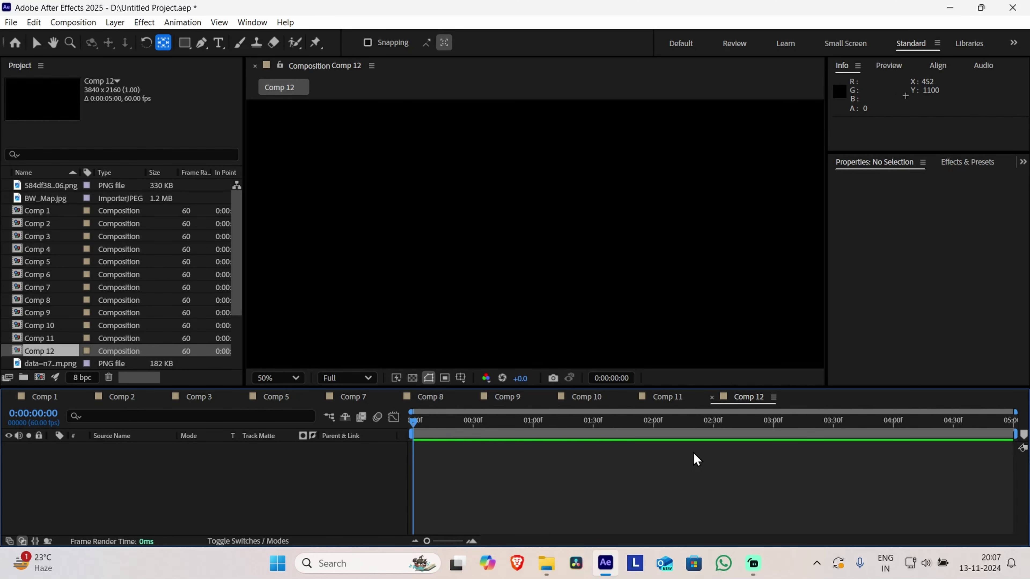
Bring Newspaper.jpg from the file explorer into Comp 12 as a layer
{"action": "left_click", "coordinate": [552, 563]}
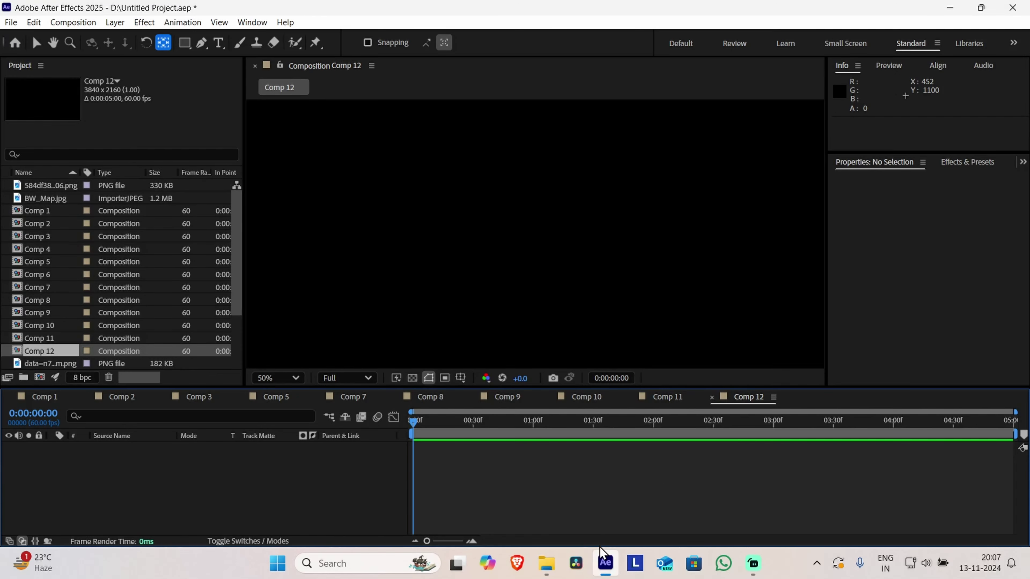
{"action": "left_click_drag", "start_coordinate": [599, 547], "coordinate": [482, 490]}
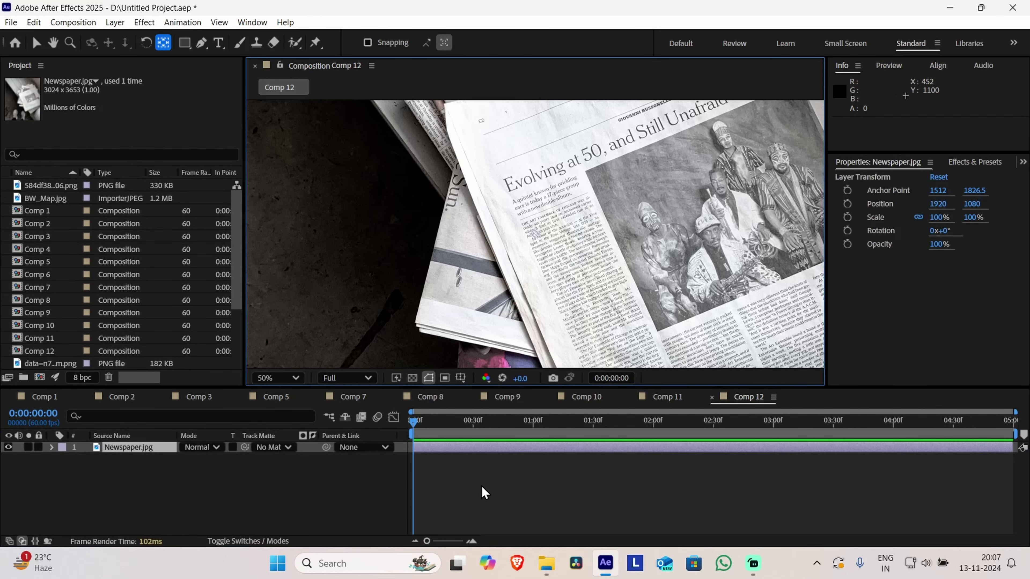
{"action": "scroll", "coordinate": [652, 235], "scroll_direction": "down", "scroll_amount": 4}
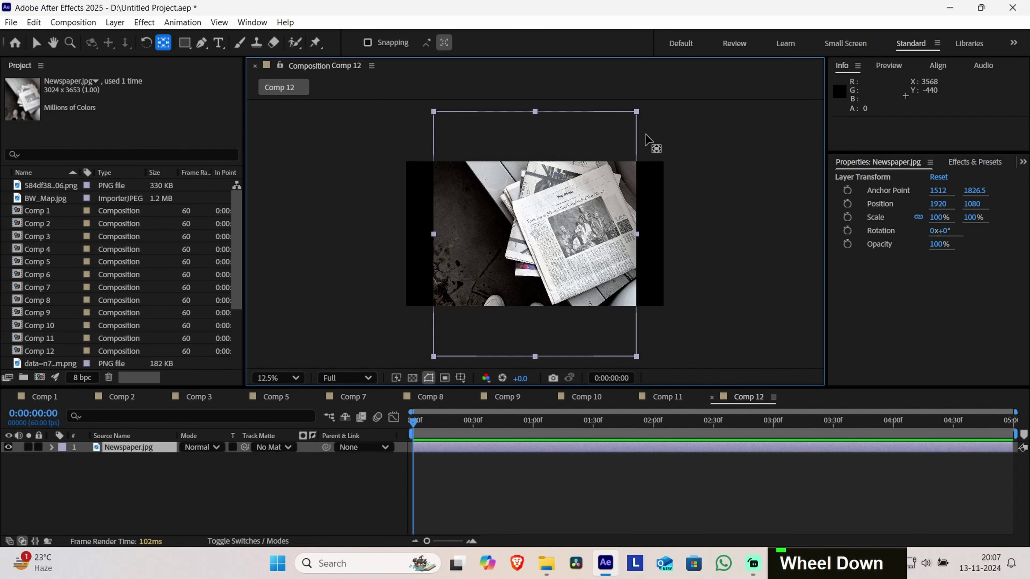
Enlarge the Newspaper.jpg layer to about 128.6% by 128% so it covers the whole frame, and deselect it
{"action": "key", "text": "v"}
{"action": "scroll", "coordinate": [601, 221], "scroll_direction": "down", "scroll_amount": 1}
{"action": "left_click_drag", "start_coordinate": [621, 290], "coordinate": [636, 308]}
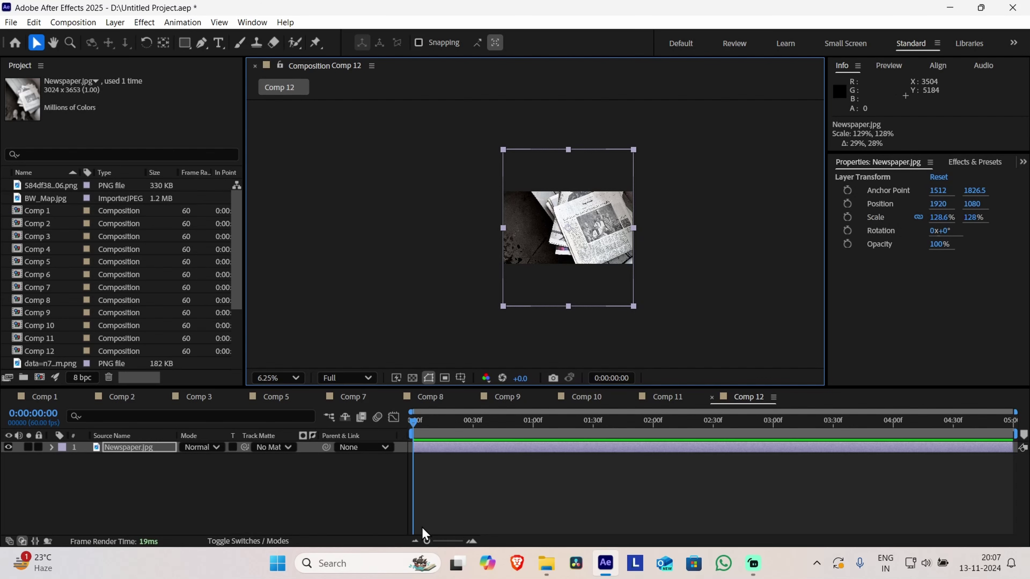
{"action": "scroll", "coordinate": [583, 279], "scroll_direction": "up", "scroll_amount": 6}
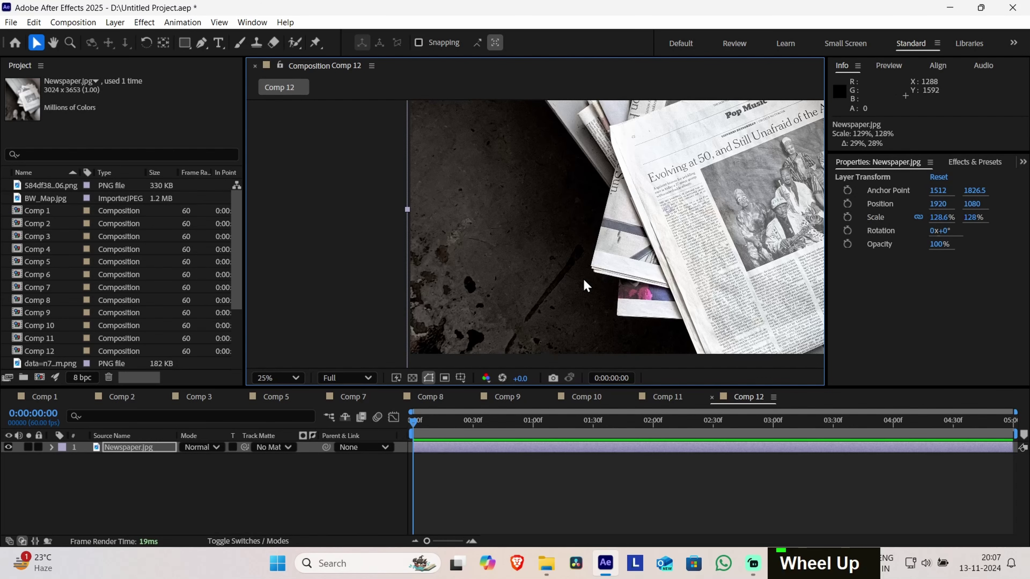
{"action": "scroll", "coordinate": [666, 194], "scroll_direction": "down", "scroll_amount": 2}
{"action": "left_click_drag", "start_coordinate": [493, 494], "coordinate": [441, 451]}
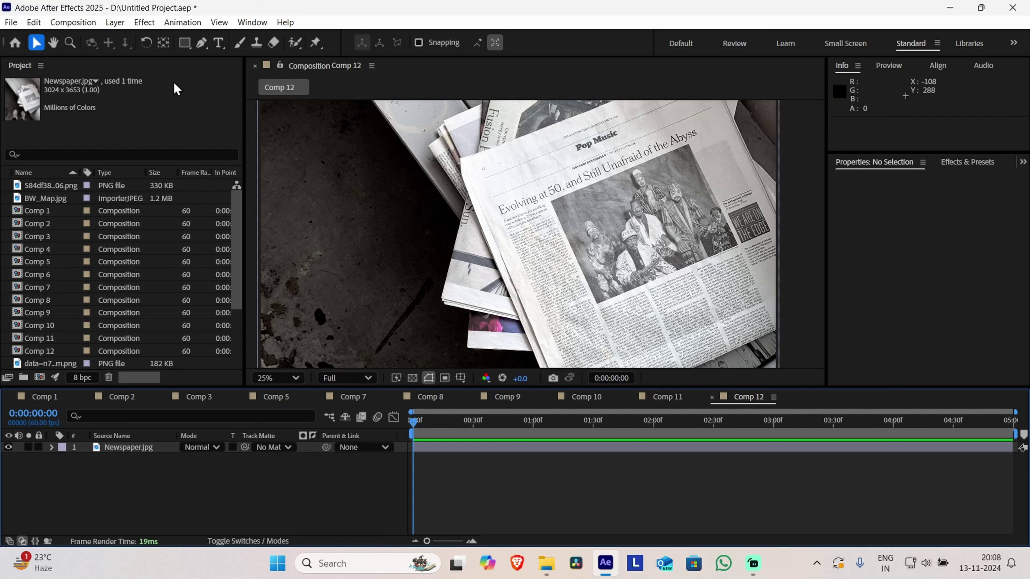
Draw a rectangle about 1680 by 132 px with yellow FAFF00 fill and no stroke across the newspaper headline area
{"action": "left_click", "coordinate": [185, 42]}
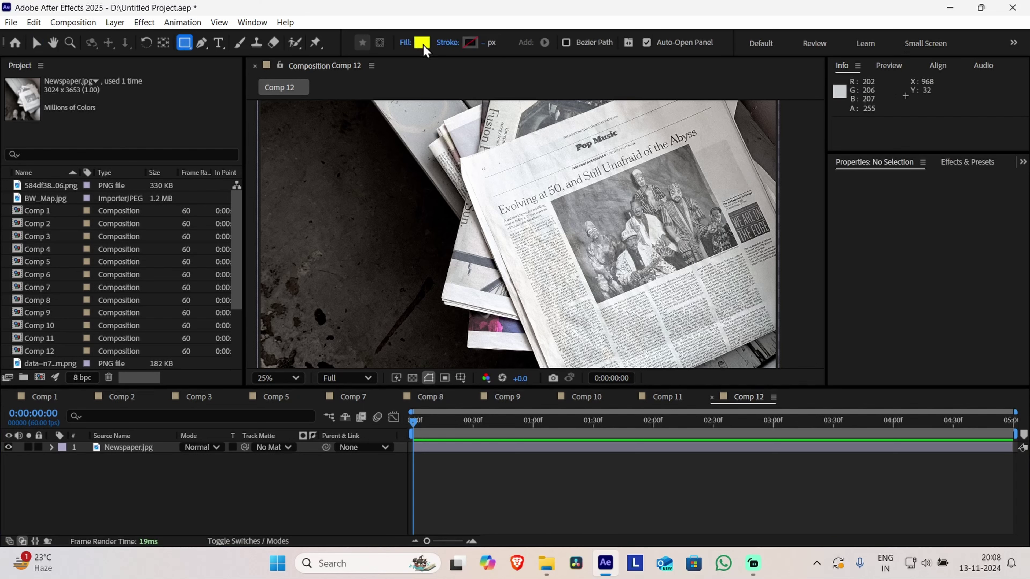
{"action": "left_click", "coordinate": [422, 43]}
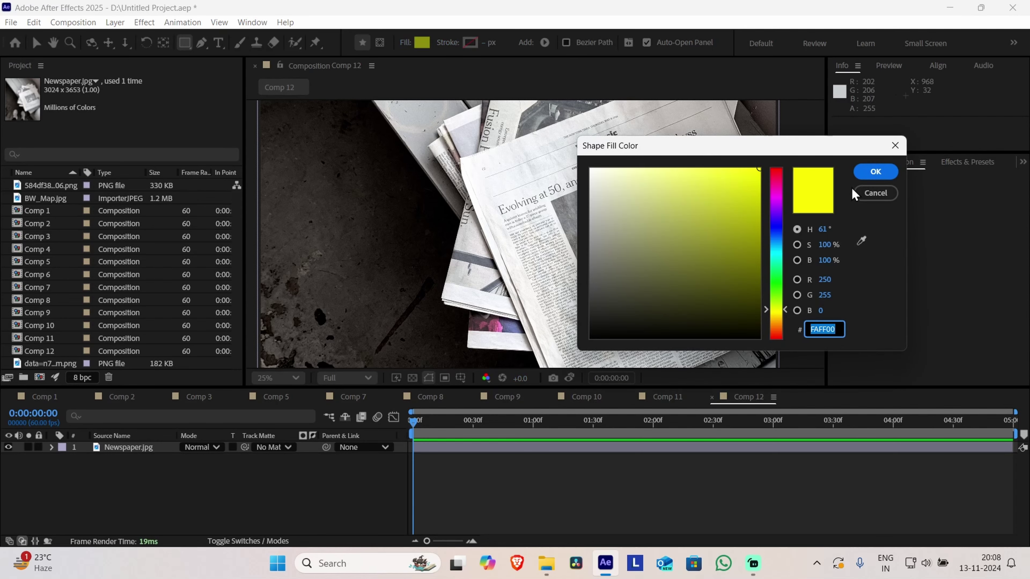
{"action": "left_click", "coordinate": [875, 172]}
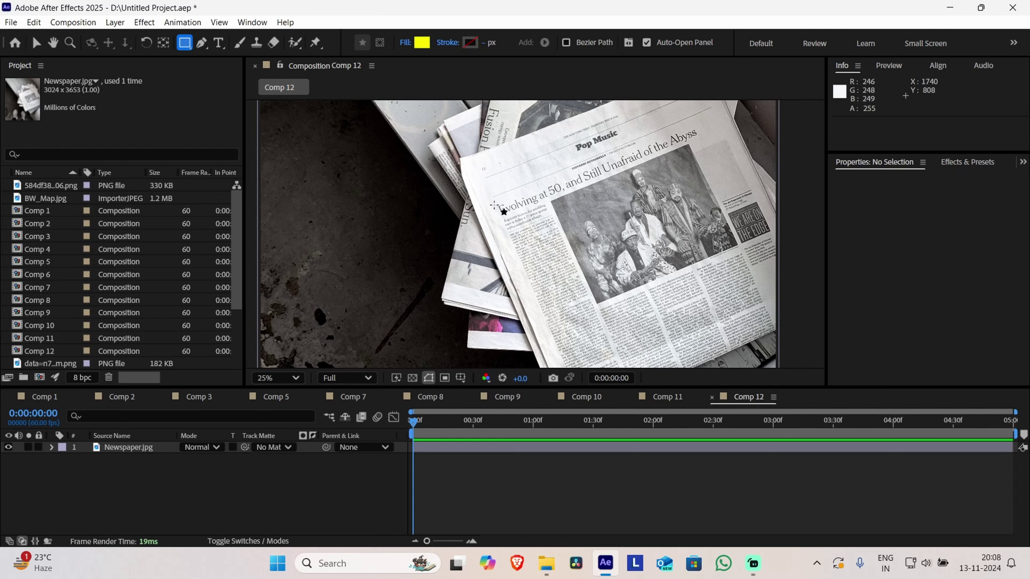
{"action": "left_click_drag", "start_coordinate": [493, 204], "coordinate": [720, 221]}
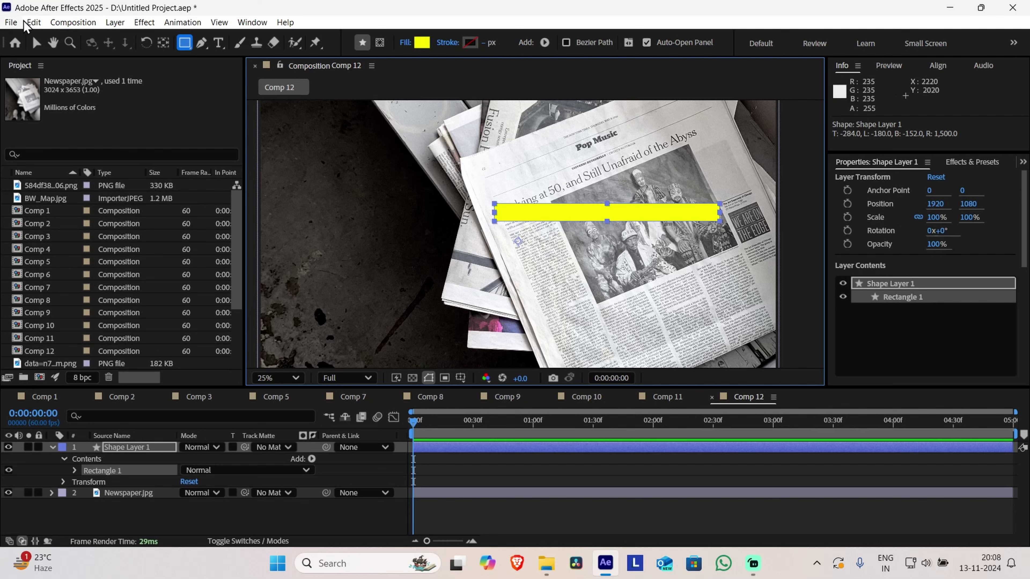
Rotate the yellow rectangle's shape layer to about -22.4° so it runs parallel to the newspaper headline
{"action": "left_click", "coordinate": [36, 42]}
{"action": "left_click", "coordinate": [466, 448]}
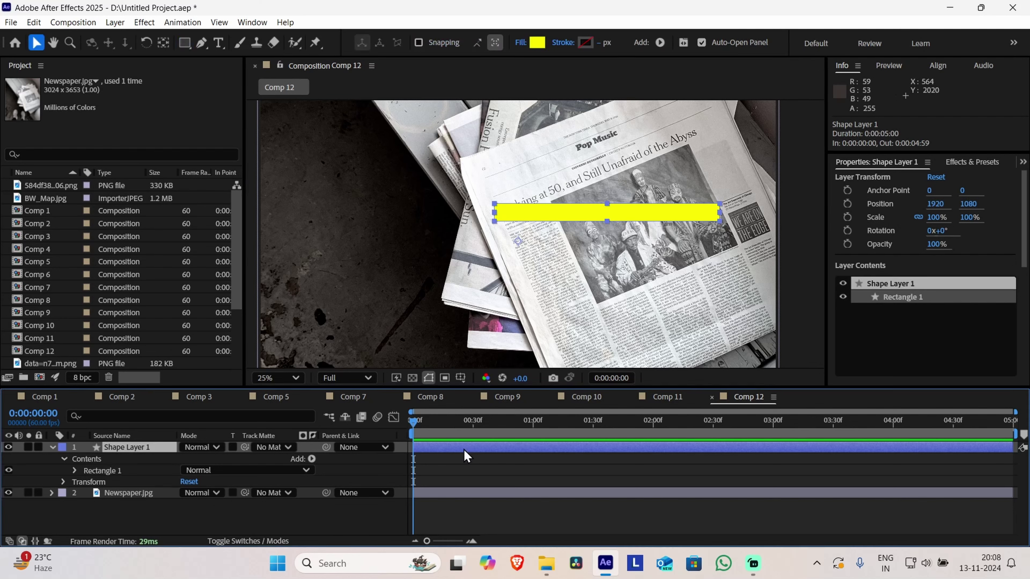
{"action": "left_click", "coordinate": [146, 42]}
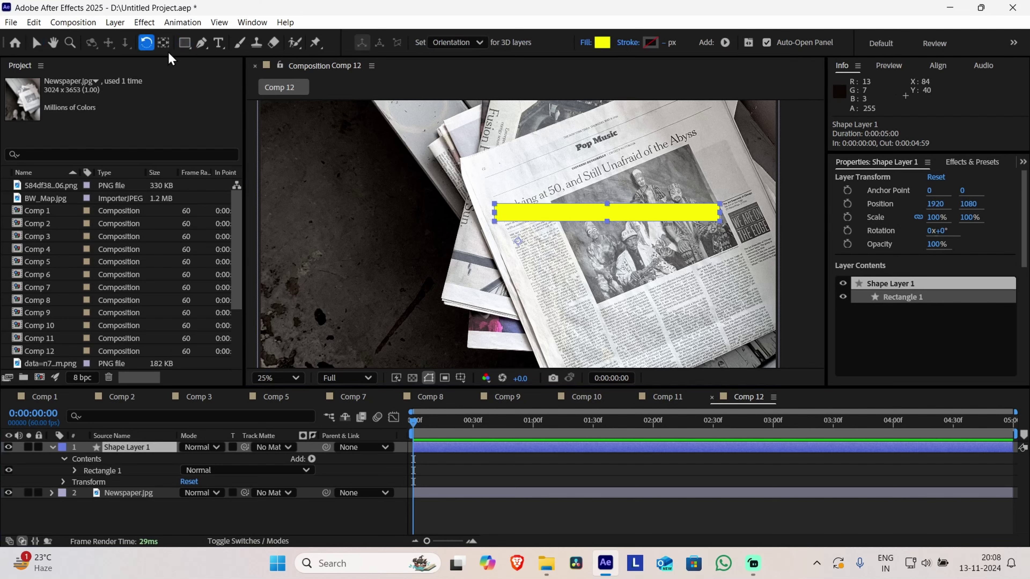
{"action": "scroll", "coordinate": [649, 201], "scroll_direction": "up", "scroll_amount": 6}
{"action": "scroll", "coordinate": [687, 197], "scroll_direction": "down", "scroll_amount": 1}
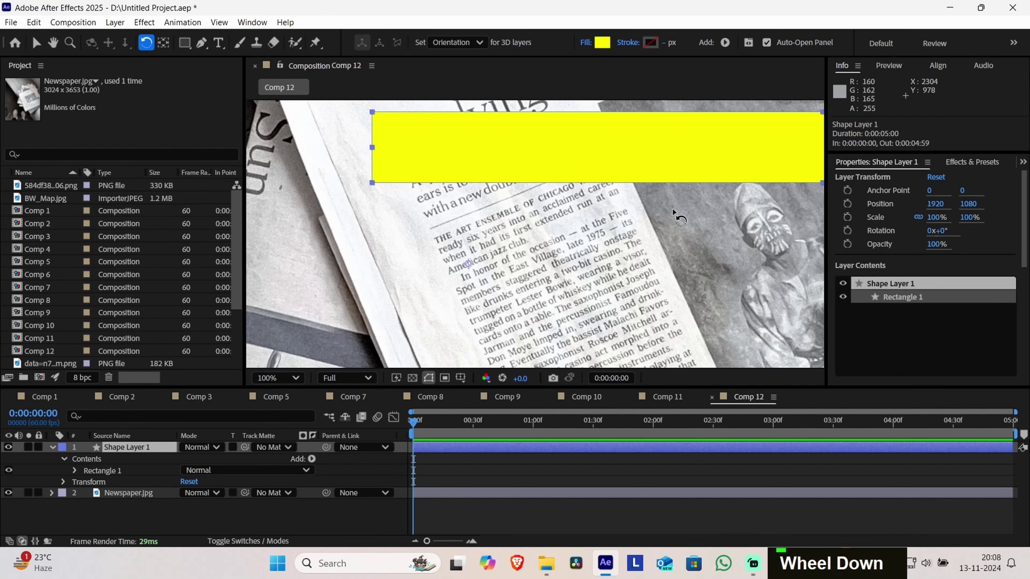
{"action": "left_click_drag", "start_coordinate": [694, 209], "coordinate": [408, 378]}
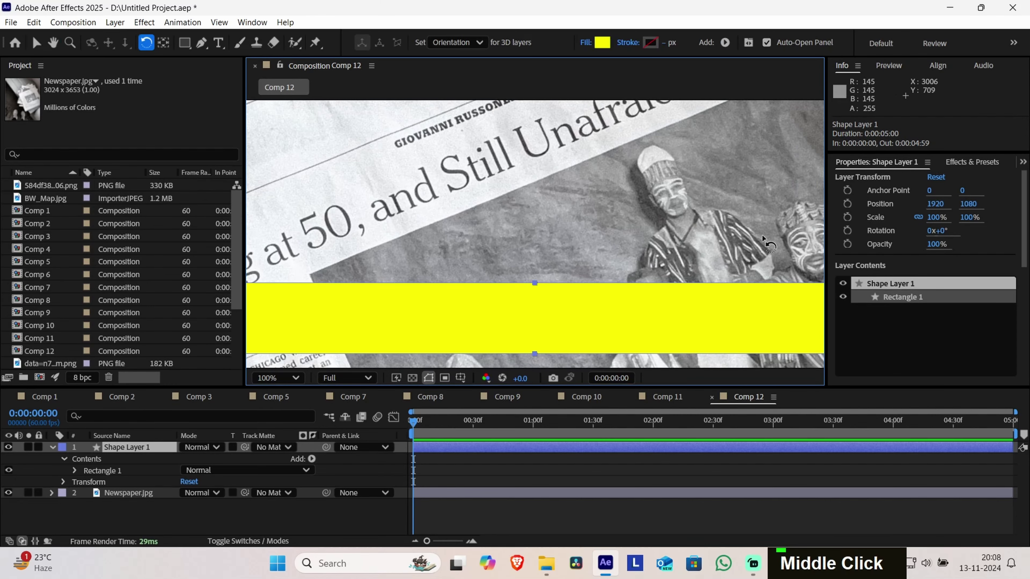
{"action": "left_click_drag", "start_coordinate": [763, 237], "coordinate": [606, 246]}
{"action": "scroll", "coordinate": [609, 246], "scroll_direction": "down", "scroll_amount": 2}
{"action": "scroll", "coordinate": [649, 251], "scroll_direction": "up", "scroll_amount": 1}
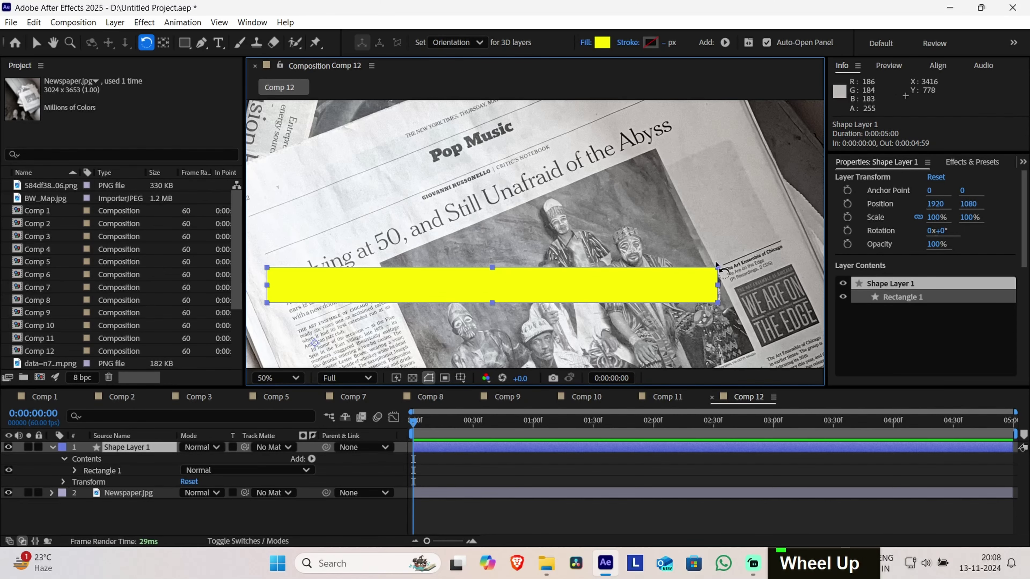
{"action": "left_click_drag", "start_coordinate": [720, 268], "coordinate": [711, 253]}
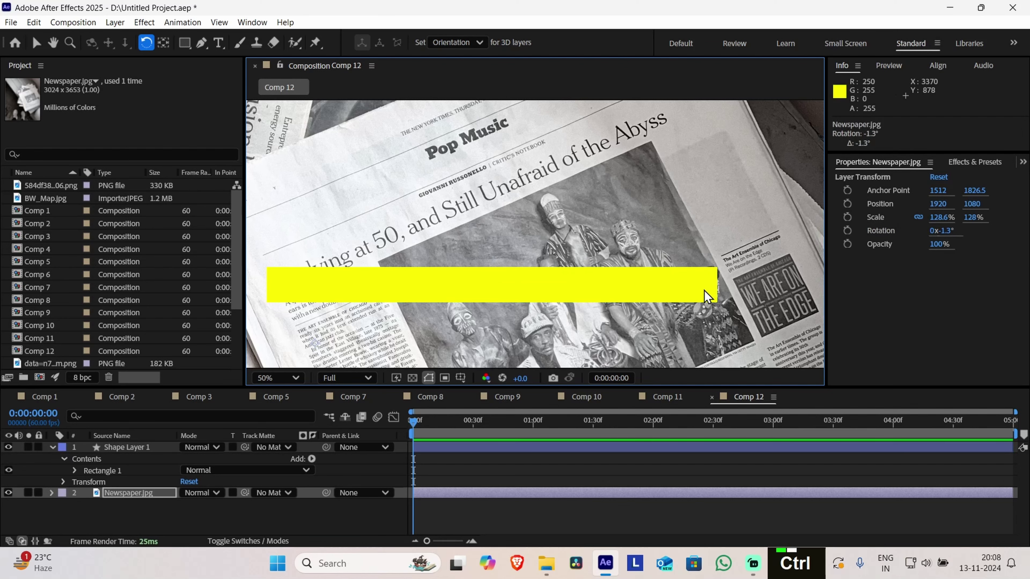
{"action": "key", "text": "ctrl+z"}
{"action": "left_click", "coordinate": [585, 450]}
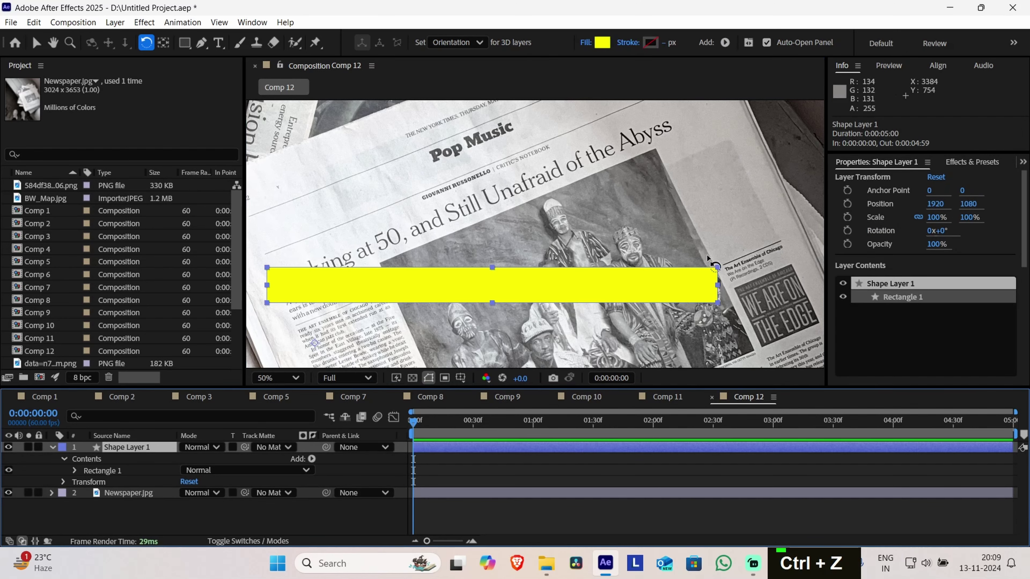
{"action": "left_click_drag", "start_coordinate": [715, 268], "coordinate": [657, 129]}
Move the yellow bar to about 2002, 996 so it covers the headline "Evolving at 50, and Still Unafraid of the Abyss"
{"action": "left_click", "coordinate": [36, 42]}
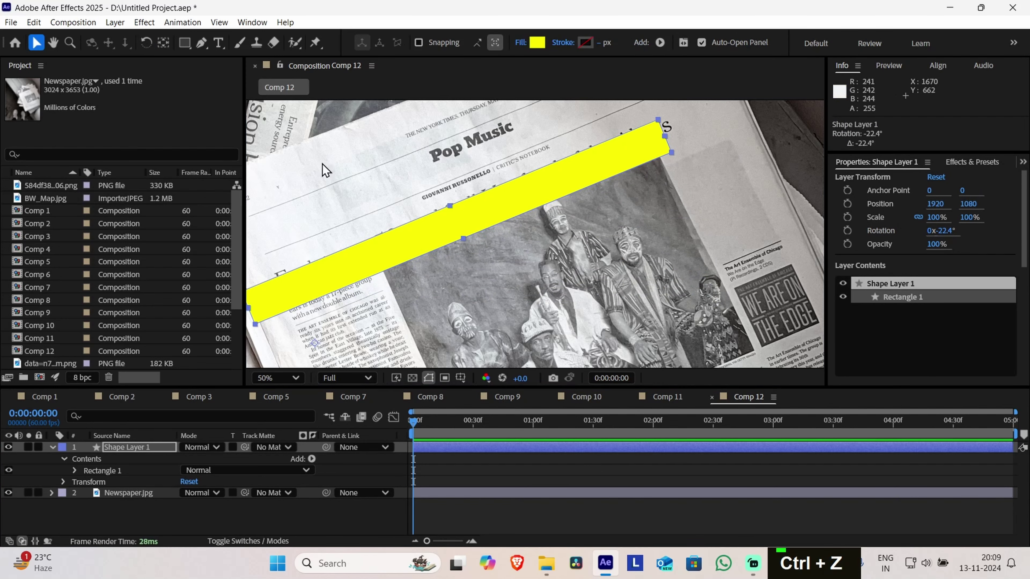
{"action": "left_click_drag", "start_coordinate": [397, 251], "coordinate": [431, 261]}
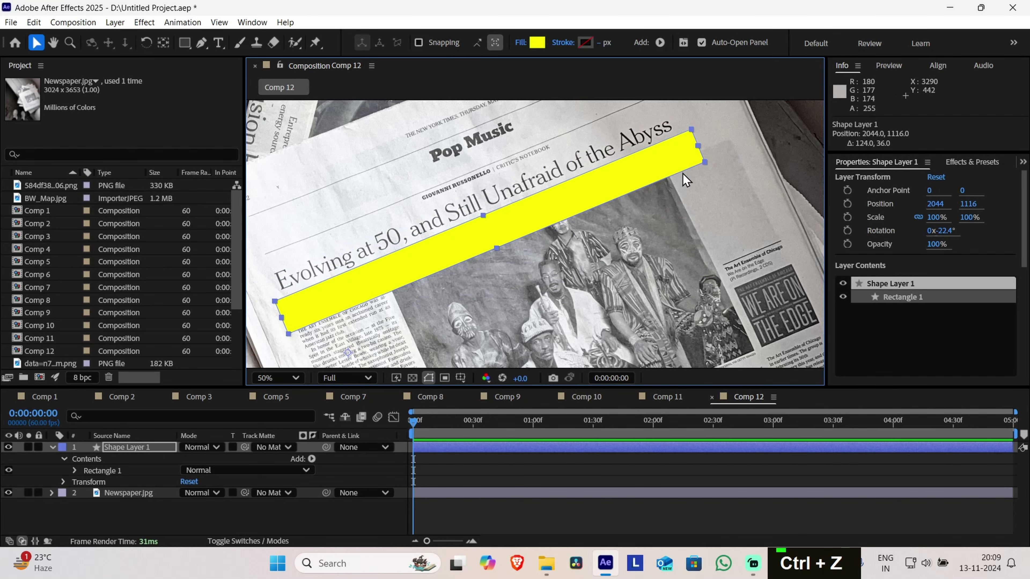
{"action": "scroll", "coordinate": [686, 179], "scroll_direction": "up", "scroll_amount": 2}
{"action": "middle_click", "coordinate": [669, 258]}
{"action": "left_click_drag", "start_coordinate": [668, 258], "coordinate": [751, 261]}
{"action": "scroll", "coordinate": [614, 301], "scroll_direction": "down", "scroll_amount": 1}
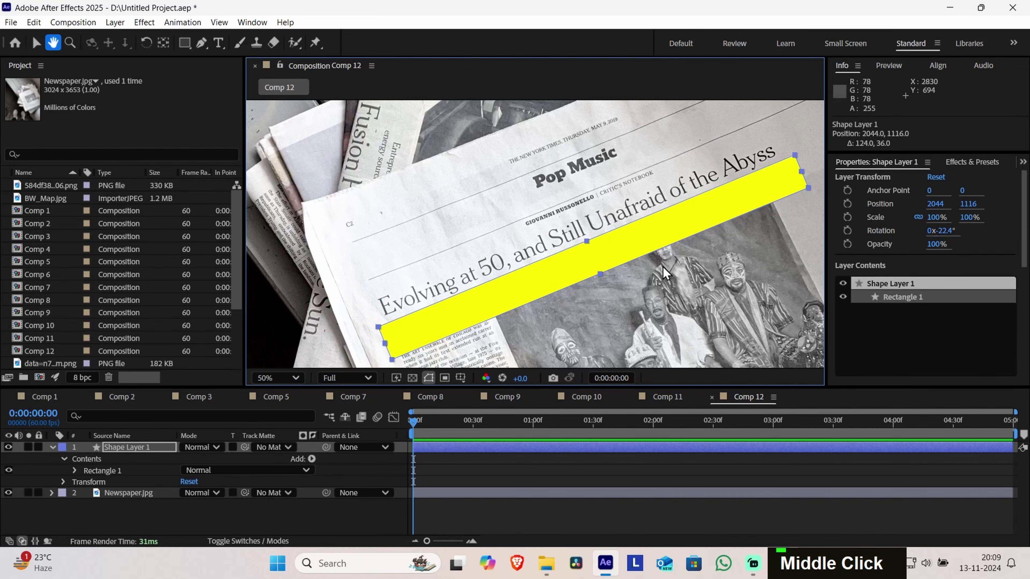
{"action": "left_click_drag", "start_coordinate": [562, 274], "coordinate": [554, 249]}
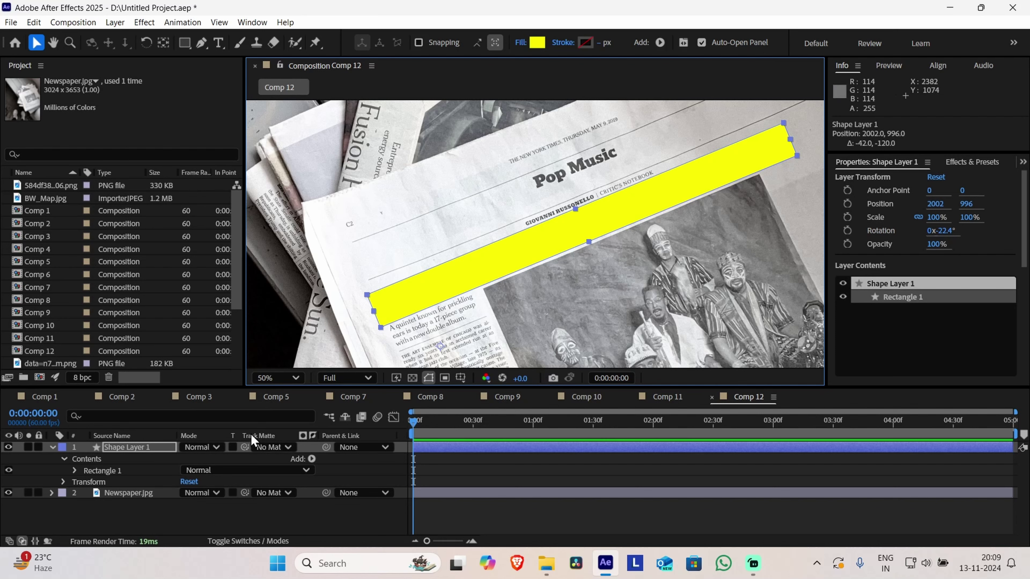
Set the shape layer's blending mode to Multiply and narrow the bar to about 97.7% width to fit the headline
{"action": "left_click", "coordinate": [201, 447]}
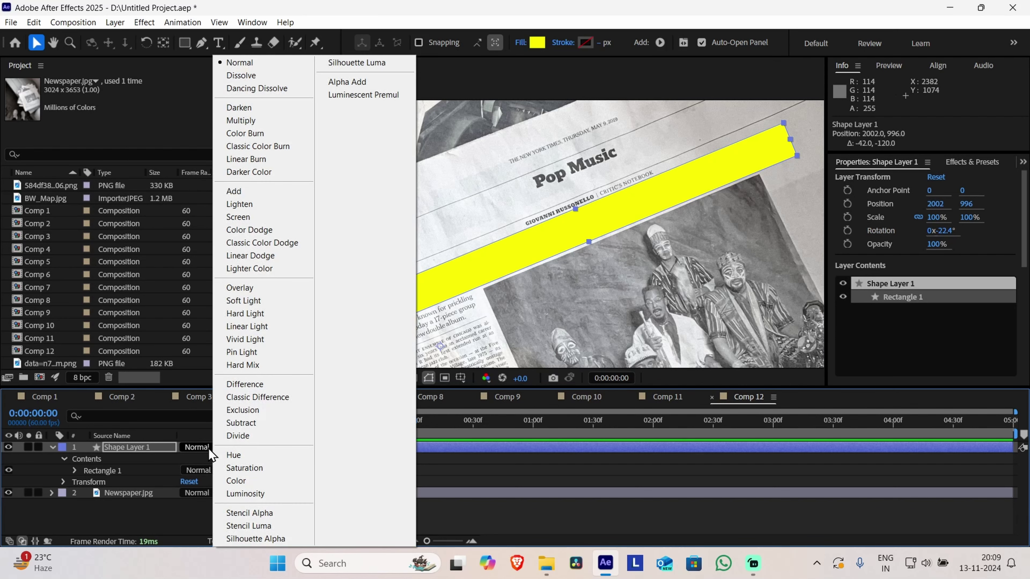
{"action": "left_click", "coordinate": [287, 125]}
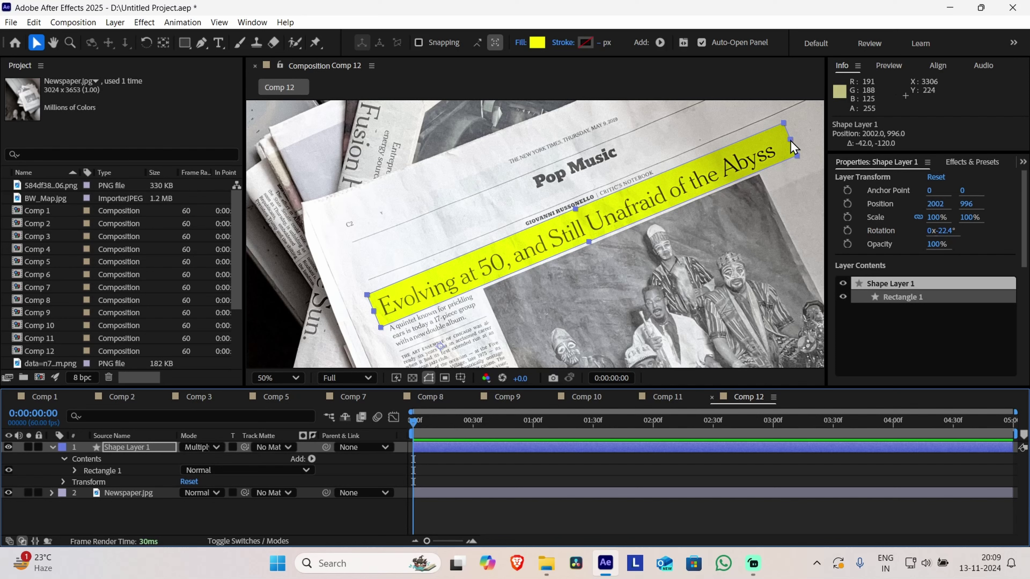
{"action": "left_click_drag", "start_coordinate": [791, 141], "coordinate": [783, 143]}
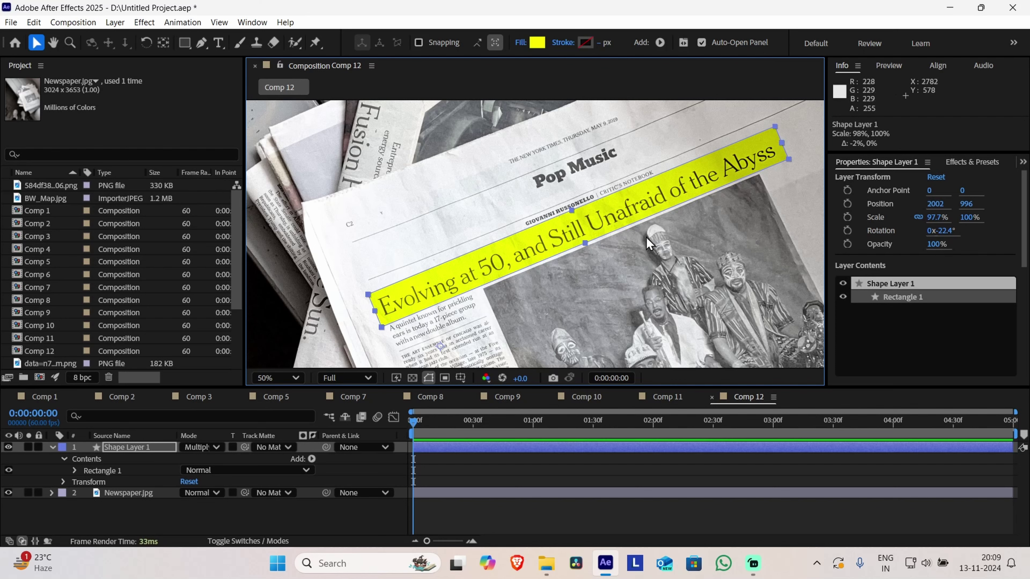
Try reducing the bar's horizontal scale to about 89.7%, and undo the trial move of the layer
{"action": "key", "text": "ctrl+z"}
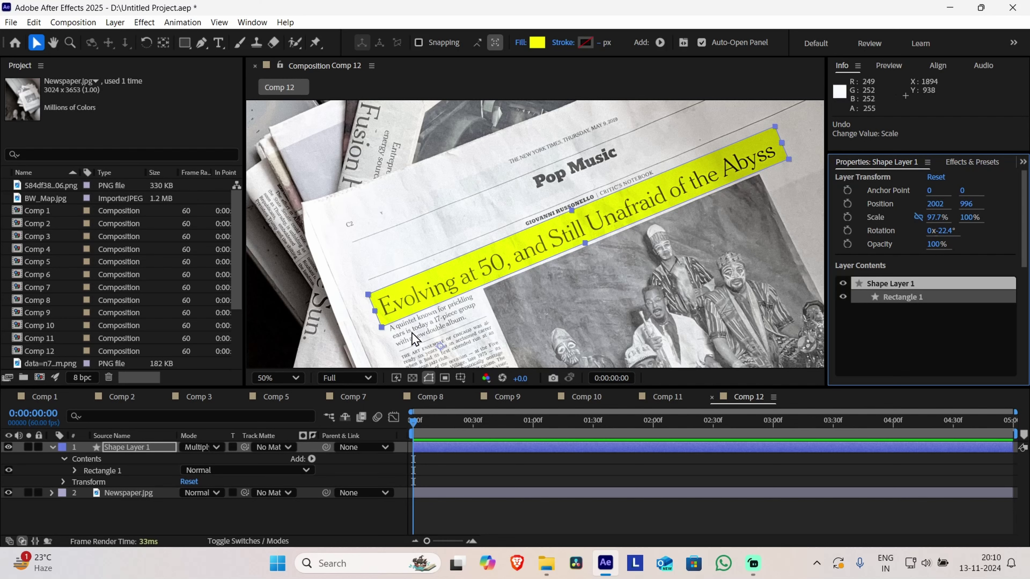
{"action": "mouse_move", "coordinate": [938, 220]}
{"action": "left_mouse_down"}
{"action": "mouse_move", "coordinate": [953, 220]}
{"action": "mouse_move", "coordinate": [936, 222]}
{"action": "left_mouse_up"}
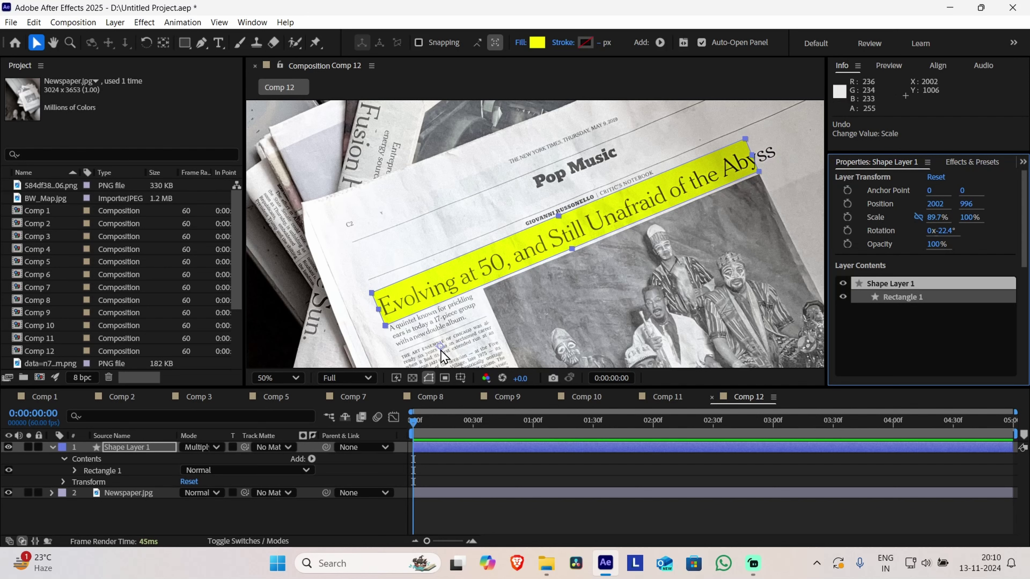
{"action": "left_click_drag", "start_coordinate": [443, 356], "coordinate": [401, 345]}
{"action": "key", "text": "ctrl+z"}
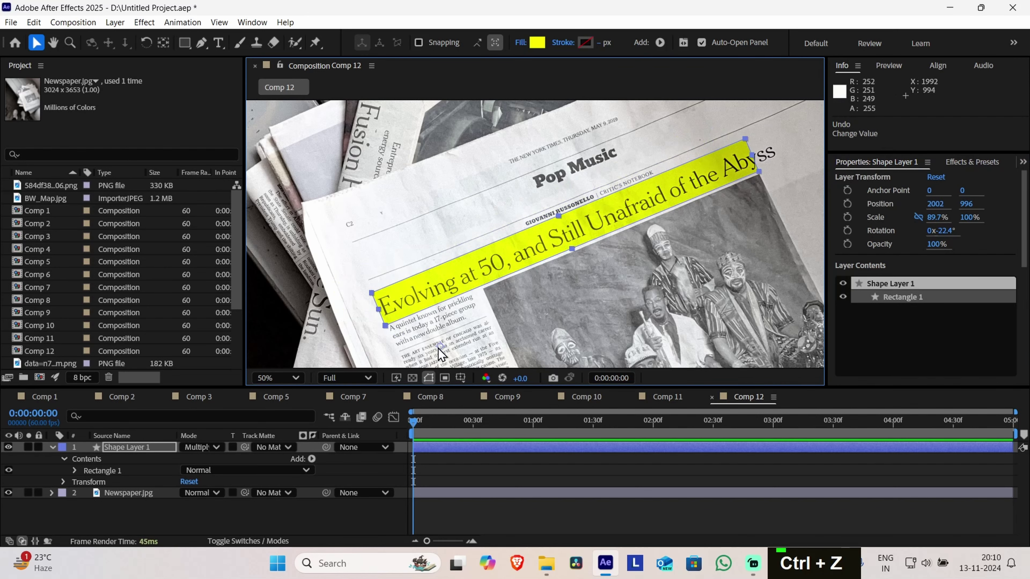
Move the shape layer's anchor point to the left end of the yellow bar, where the headline starts
{"action": "left_click", "coordinate": [163, 43]}
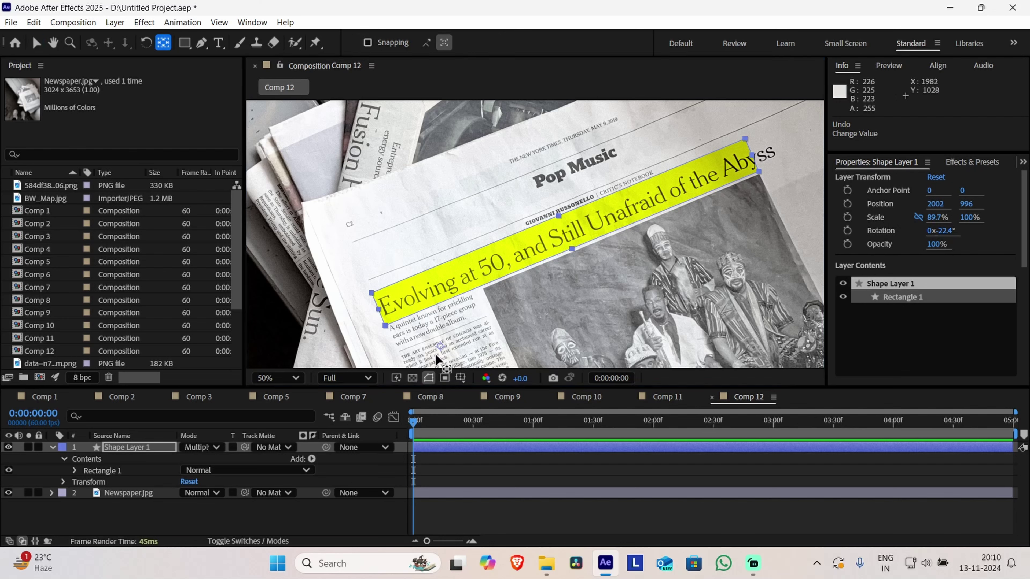
{"action": "left_click_drag", "start_coordinate": [439, 346], "coordinate": [378, 310]}
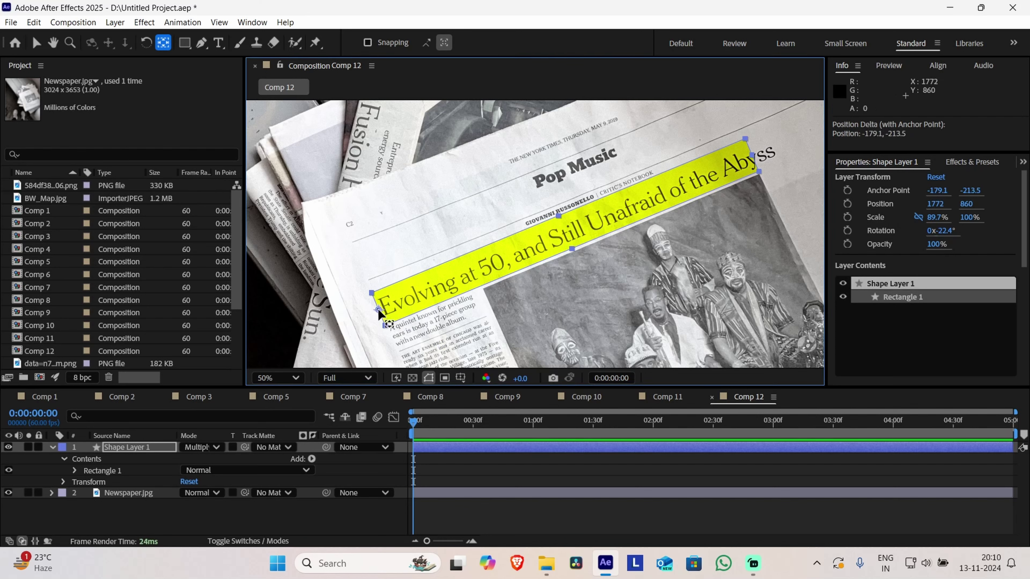
Add a Scale keyframe to the shape layer at 0:00:00:00 with the horizontal scale set to 0%
{"action": "left_click", "coordinate": [848, 218]}
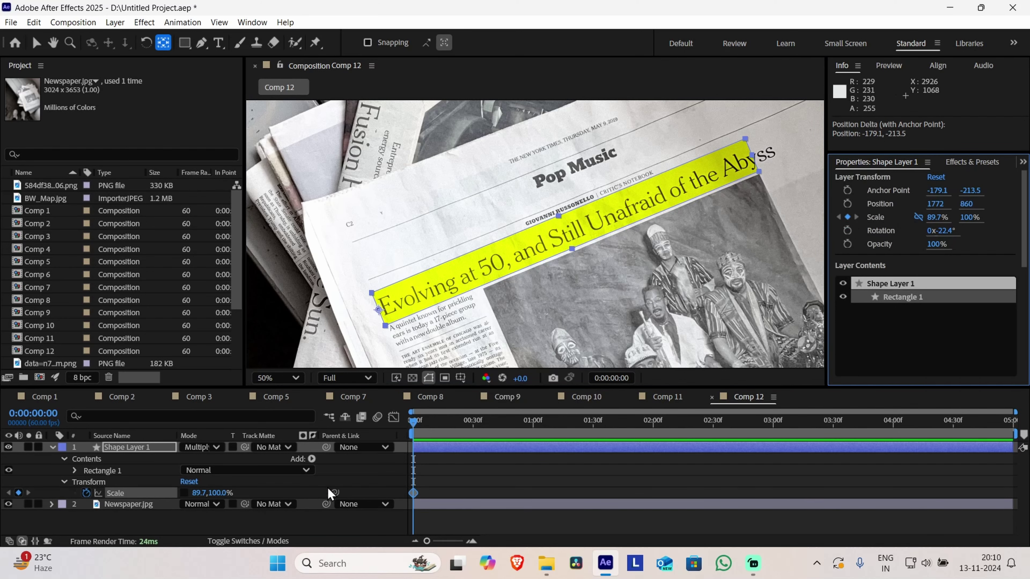
{"action": "double_click", "coordinate": [939, 218]}
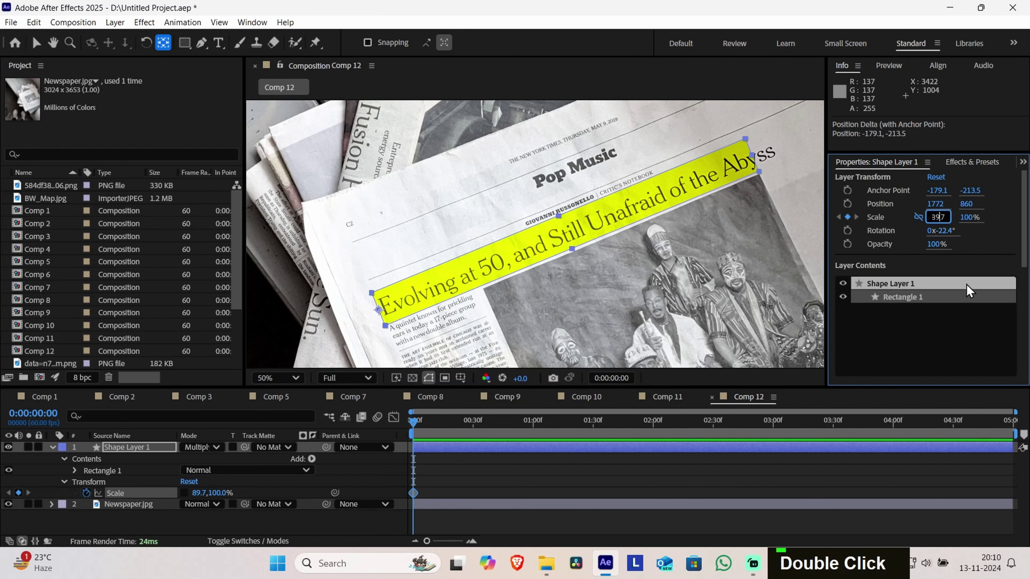
{"action": "key", "text": "Right"}
{"action": "key", "text": "Right"}
{"action": "key", "text": "Right"}
{"action": "key", "text": "BackSpace"}
{"action": "key", "text": "BackSpace"}
{"action": "key", "text": "BackSpace"}
{"action": "key", "text": "BackSpace"}
{"action": "key", "text": "BackSpace"}
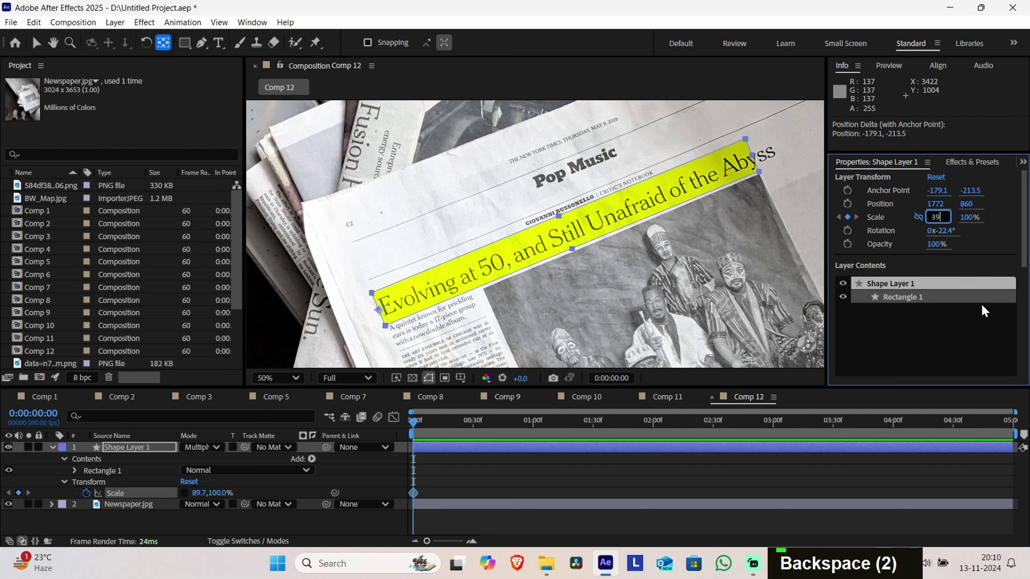
{"action": "type", "text": "0"}
{"action": "key", "text": "Return"}
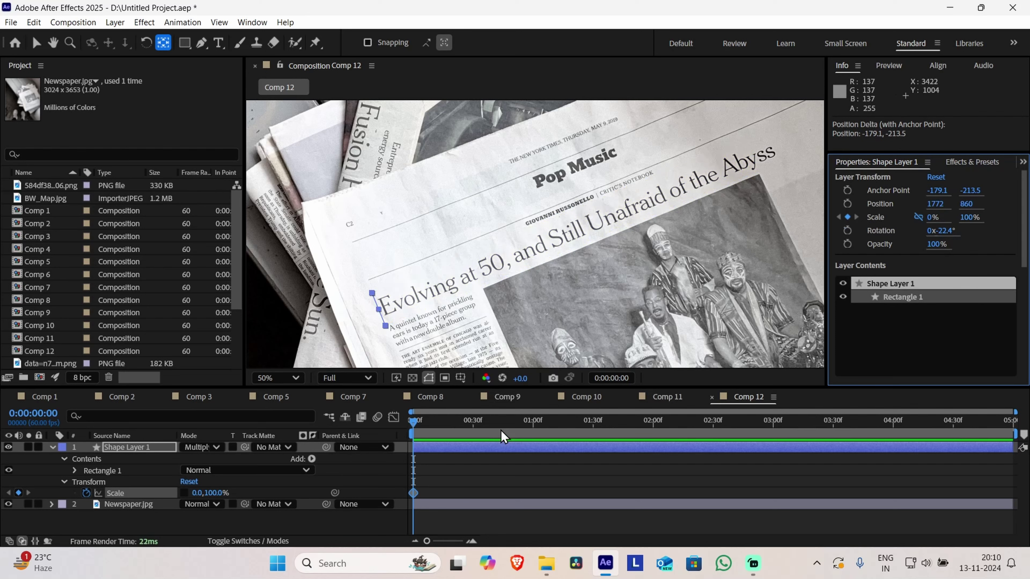
Add a Scale keyframe to the headline bar at 0:00:01:01 with 96% horizontal scale, and play the sweep from the start
{"action": "left_click_drag", "start_coordinate": [413, 425], "coordinate": [537, 437]}
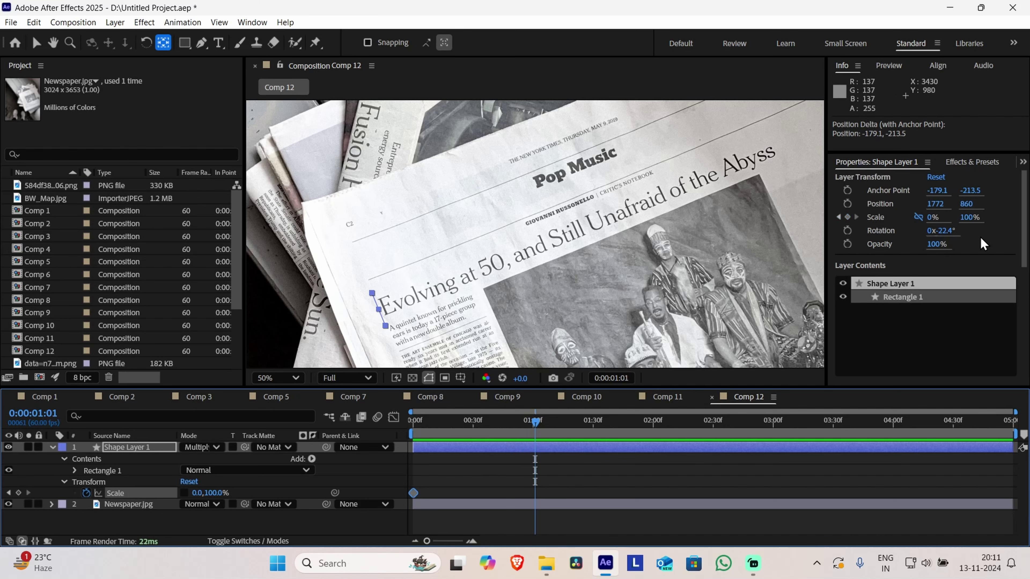
{"action": "left_click", "coordinate": [934, 217]}
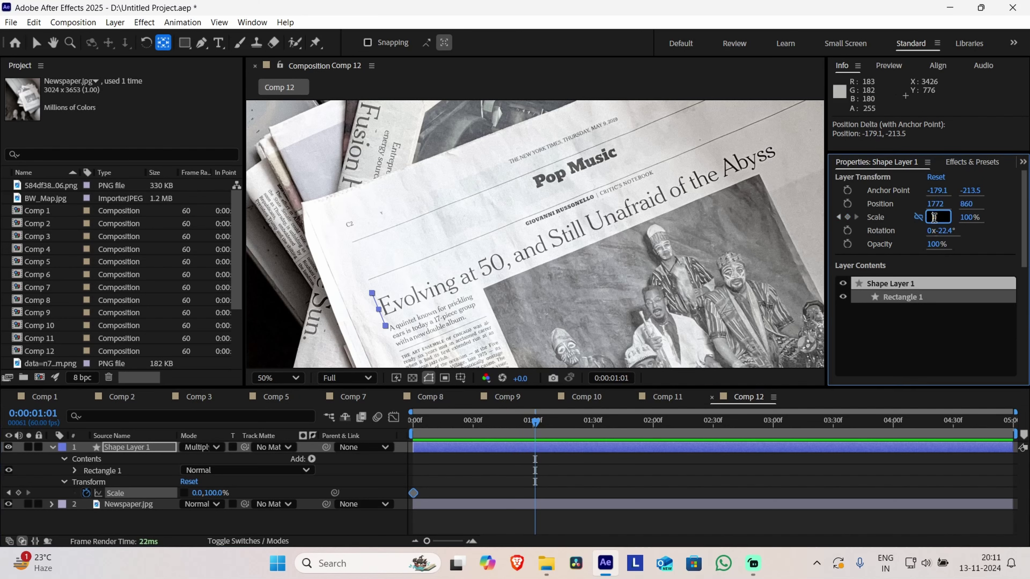
{"action": "type", "text": "100"}
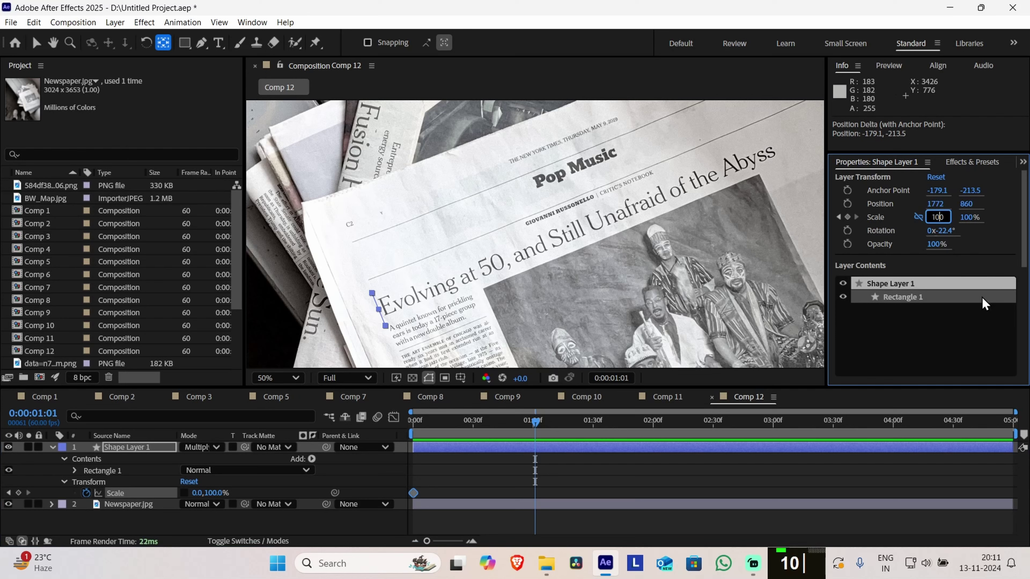
{"action": "key", "text": "Return"}
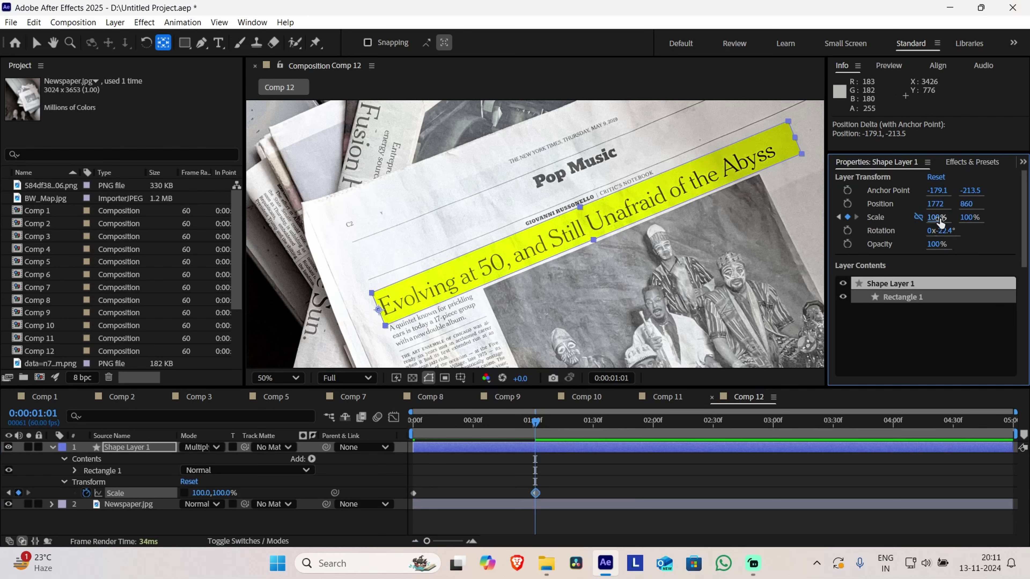
{"action": "left_click_drag", "start_coordinate": [933, 218], "coordinate": [934, 222]}
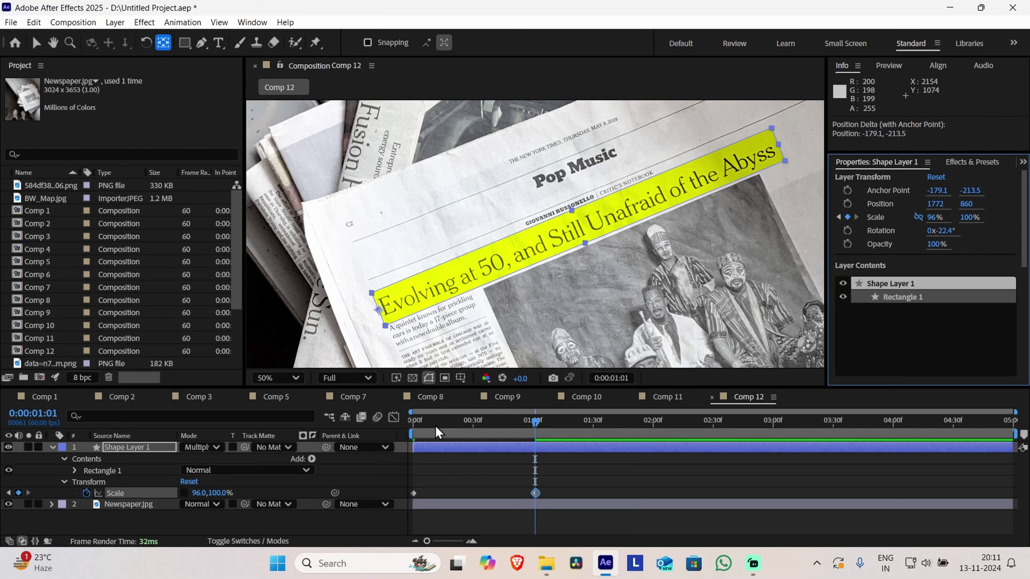
{"action": "key", "text": "Home"}
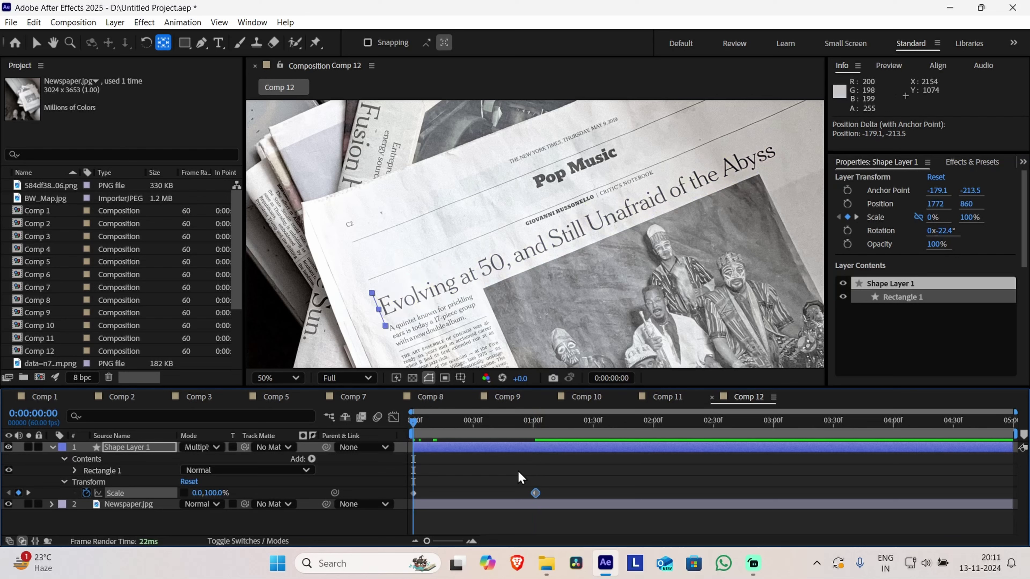
{"action": "key", "text": "space"}
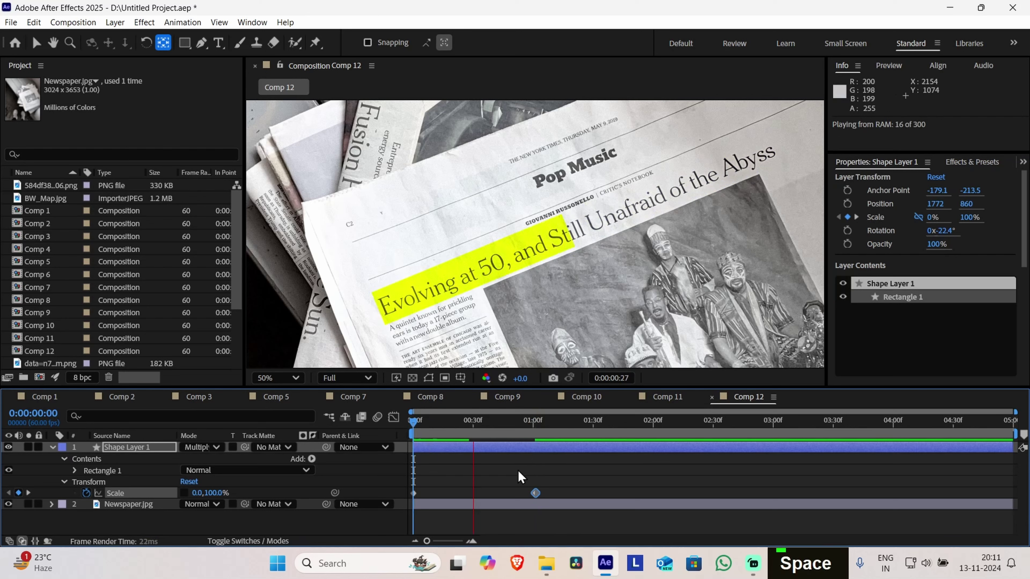
{"action": "key", "text": "space"}
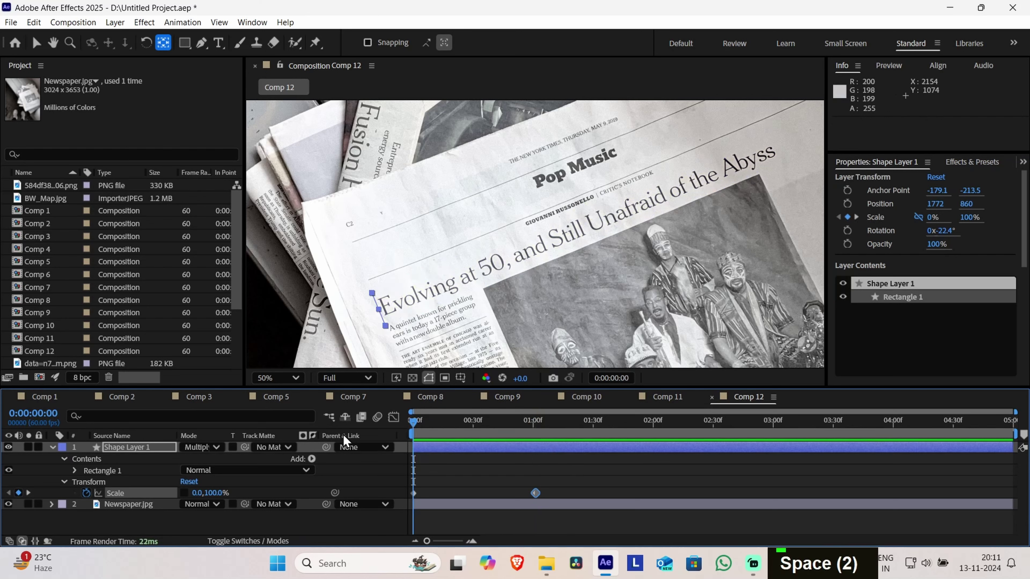
{"action": "key", "text": "space"}
{"action": "key", "text": "space"}
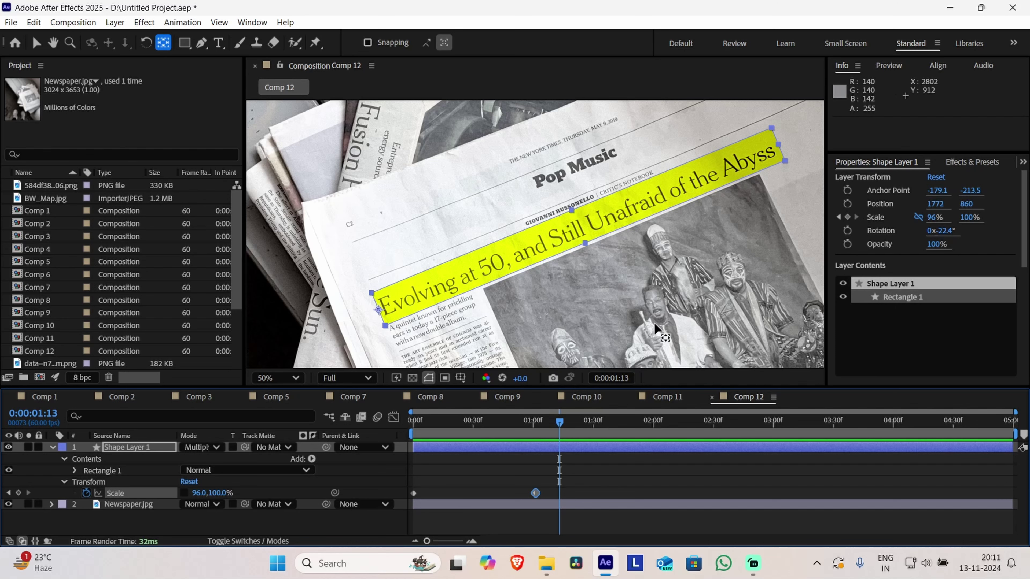
Duplicate the highlighter shape layer by copying and pasting it within the composition
{"action": "scroll", "coordinate": [654, 323], "scroll_direction": "down", "scroll_amount": 2}
{"action": "middle_click", "coordinate": [581, 290]}
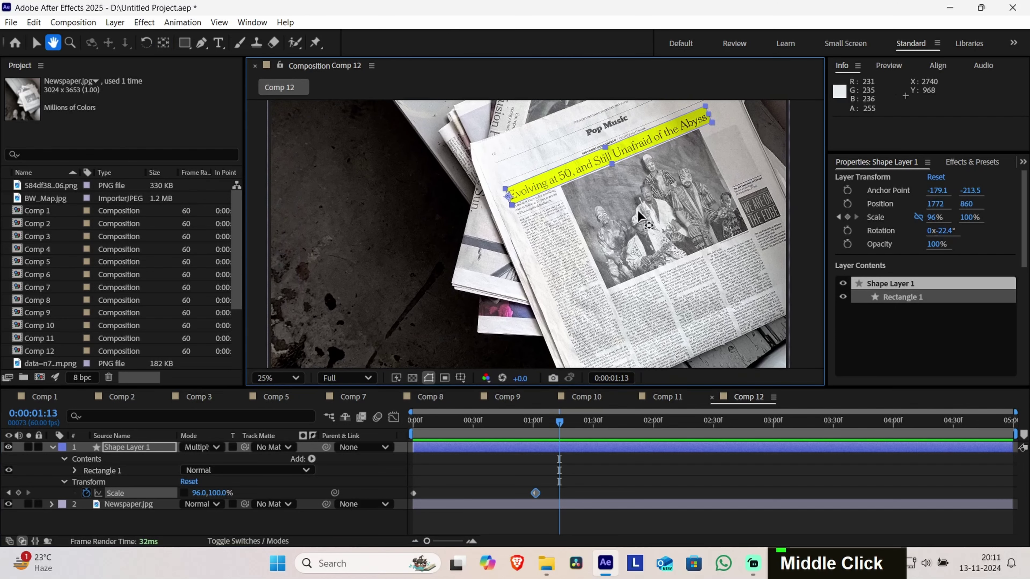
{"action": "scroll", "coordinate": [630, 187], "scroll_direction": "up", "scroll_amount": 2}
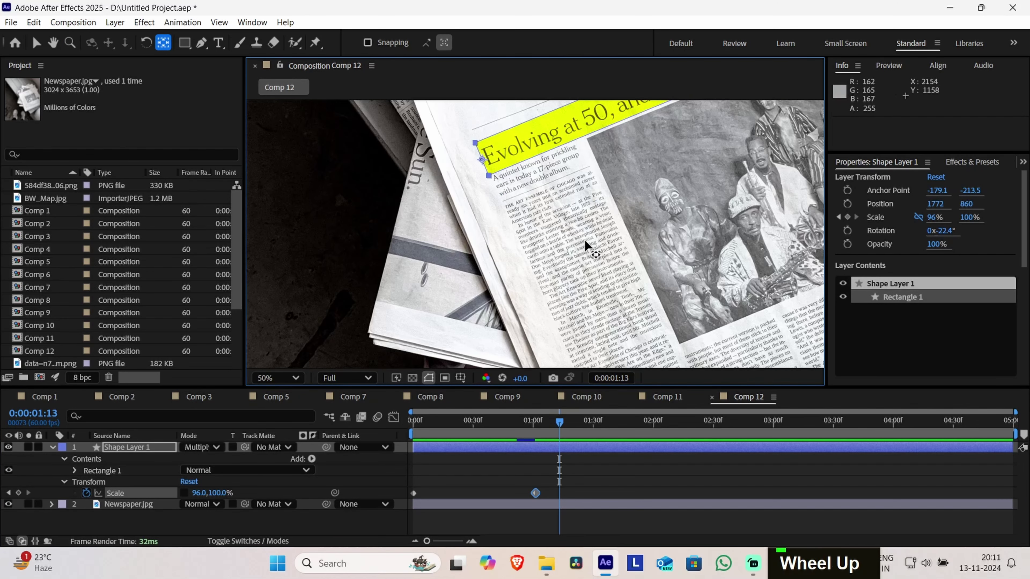
{"action": "scroll", "coordinate": [589, 284], "scroll_direction": "up", "scroll_amount": 3}
{"action": "scroll", "coordinate": [589, 285], "scroll_direction": "down", "scroll_amount": 1}
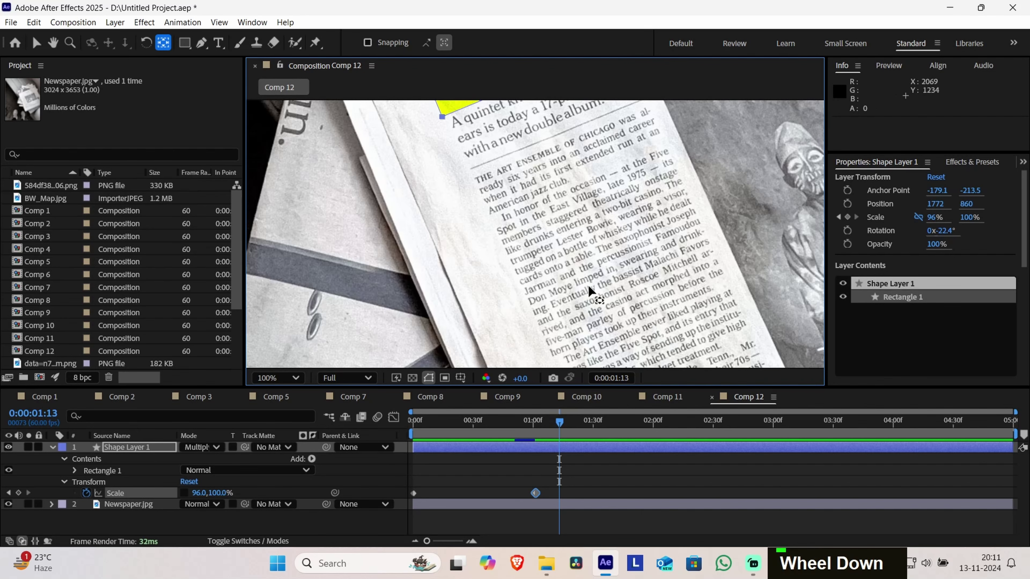
{"action": "middle_click", "coordinate": [624, 299]}
{"action": "middle_click", "coordinate": [594, 260]}
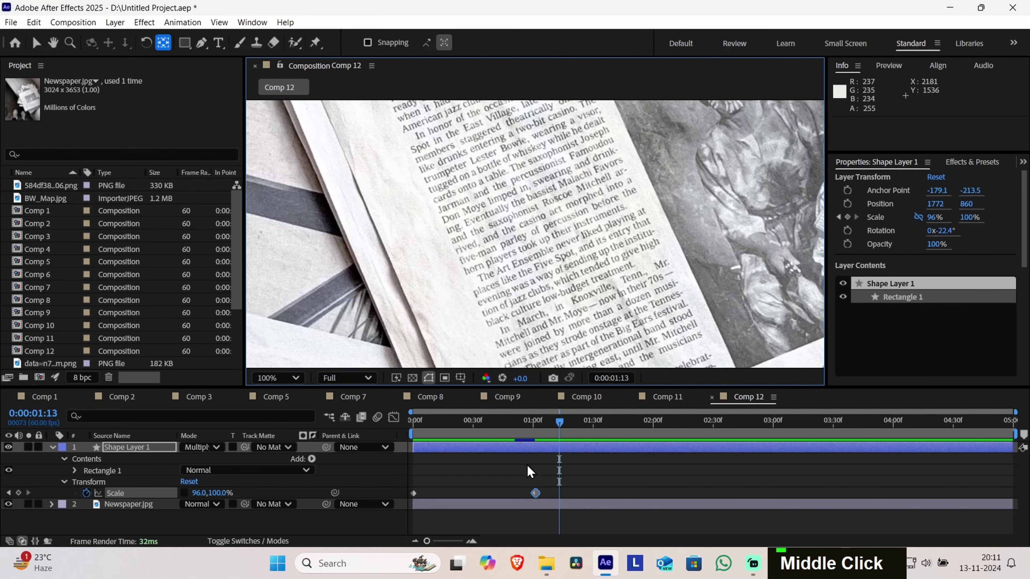
{"action": "left_click", "coordinate": [143, 452]}
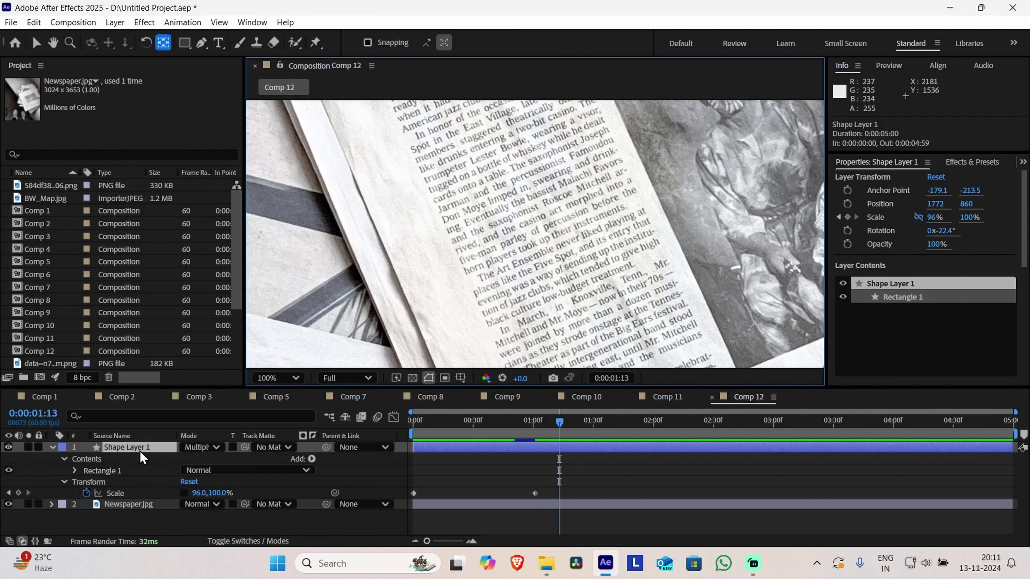
{"action": "key", "text": "ctrl+c"}
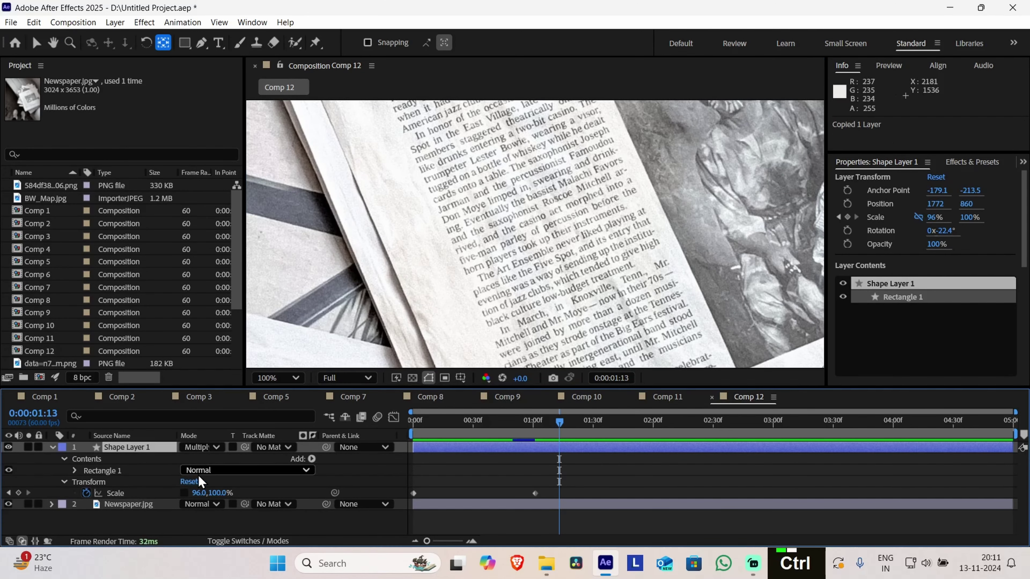
{"action": "key", "text": "ctrl+v"}
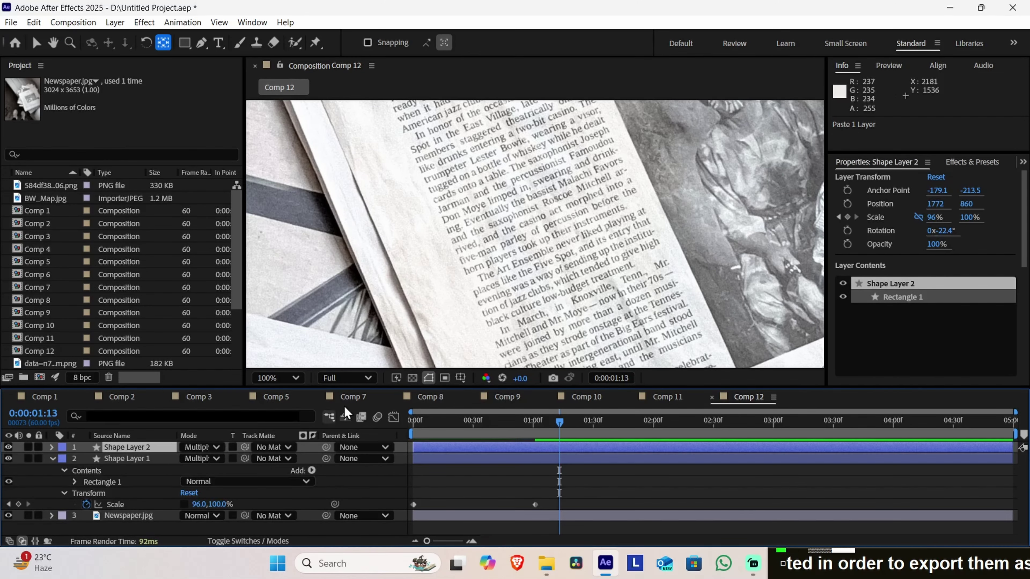
Move the duplicated yellow bar onto the article paragraph beginning "The Art Ensemble never liked playing at", at about position 2018, 1435
{"action": "scroll", "coordinate": [624, 203], "scroll_direction": "down", "scroll_amount": 4}
{"action": "middle_click", "coordinate": [627, 195]}
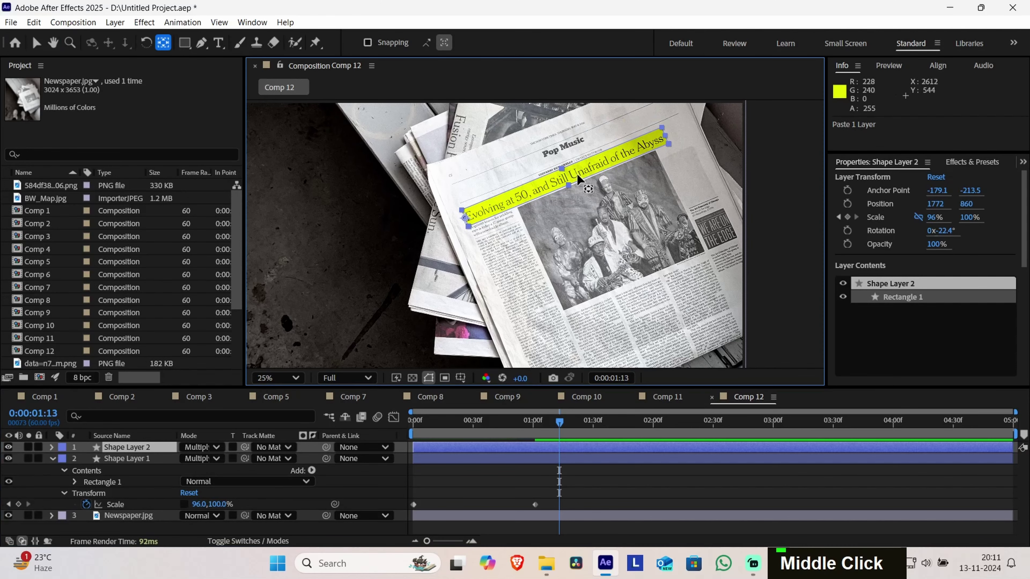
{"action": "left_click", "coordinate": [36, 42]}
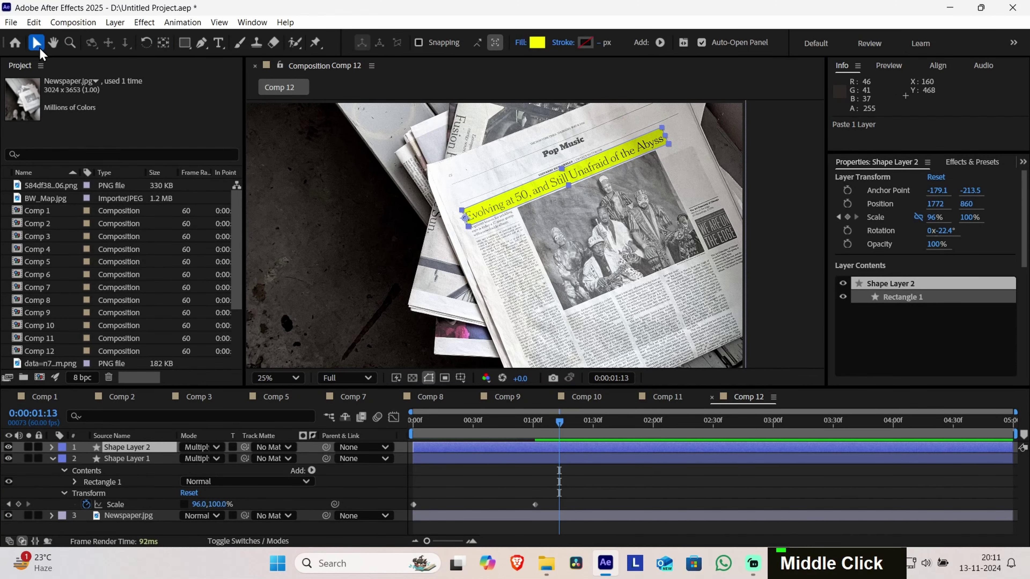
{"action": "left_click_drag", "start_coordinate": [560, 186], "coordinate": [582, 259]}
{"action": "scroll", "coordinate": [520, 299], "scroll_direction": "up", "scroll_amount": 2}
{"action": "middle_click", "coordinate": [520, 299]}
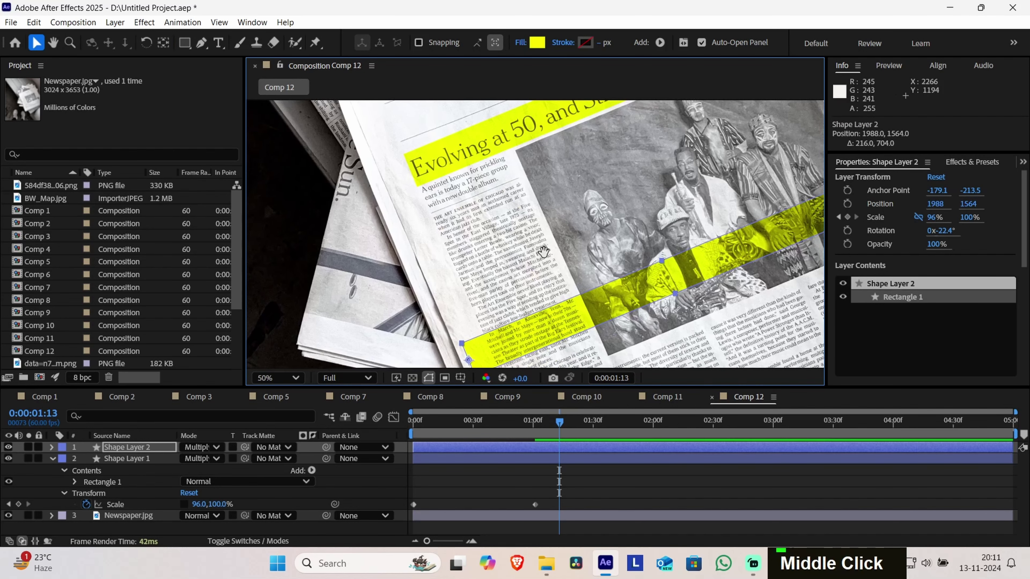
{"action": "scroll", "coordinate": [555, 241], "scroll_direction": "up", "scroll_amount": 2}
{"action": "left_click_drag", "start_coordinate": [578, 317], "coordinate": [589, 238]}
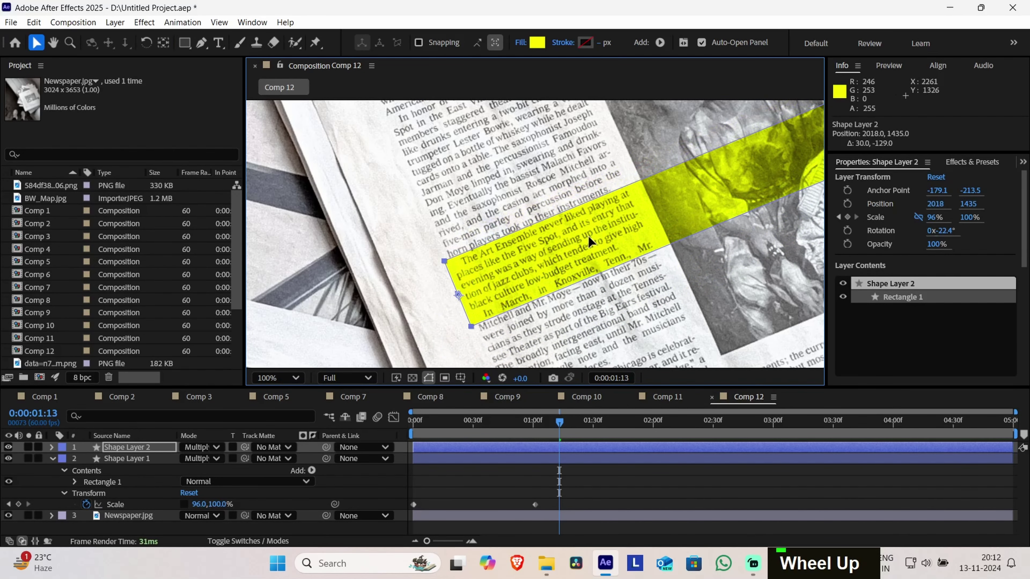
{"action": "middle_click", "coordinate": [809, 190]}
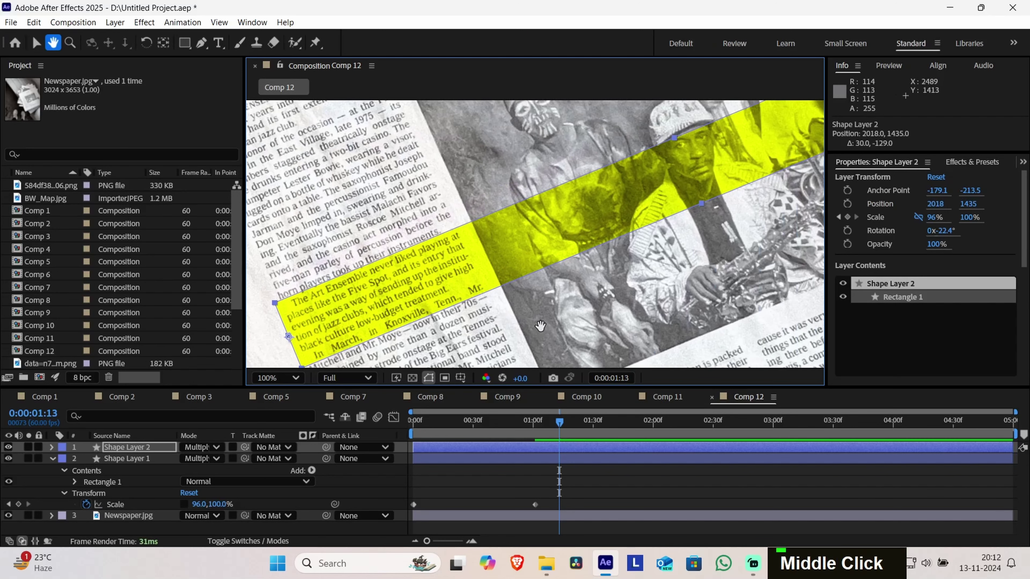
Nudge the duplicate bar to about 2010, 1429 and reduce its vertical scale to about 80.8% to fit the paragraph's height
{"action": "left_click_drag", "start_coordinate": [703, 207], "coordinate": [693, 203]}
{"action": "left_click_drag", "start_coordinate": [535, 235], "coordinate": [533, 233]}
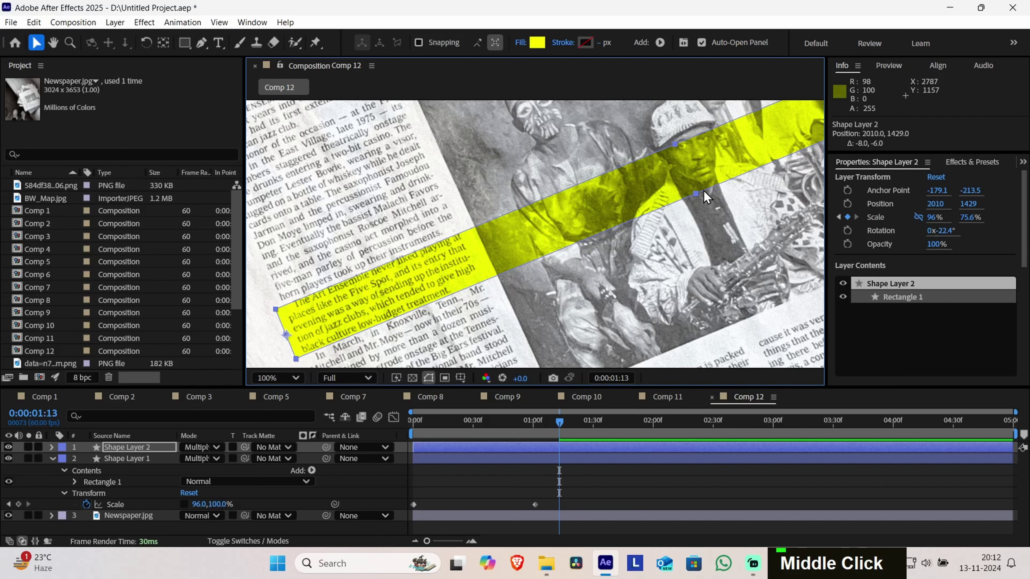
{"action": "left_click_drag", "start_coordinate": [694, 194], "coordinate": [696, 196]}
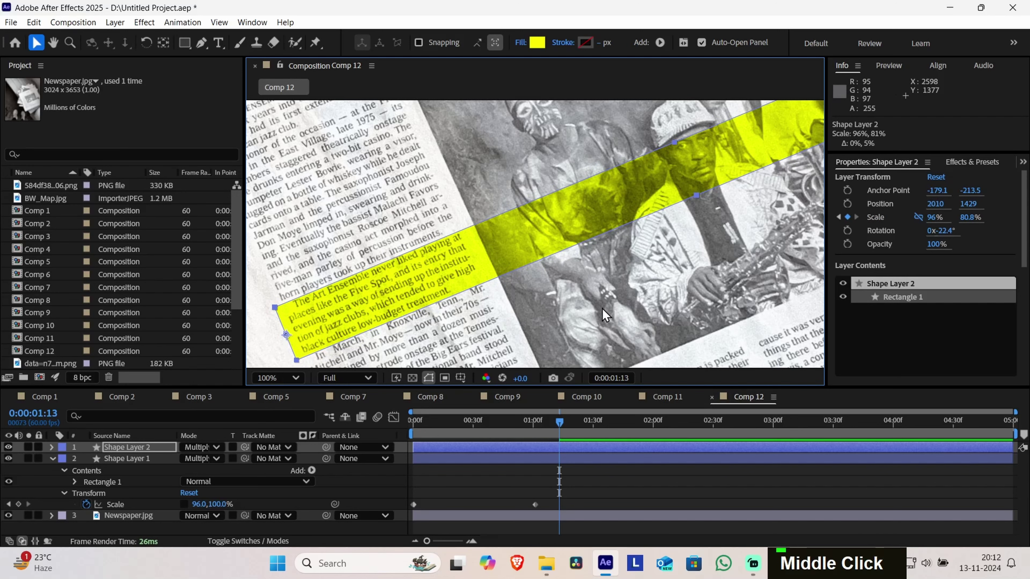
Narrow the duplicate bar to about 22.7% horizontal scale at 0:00:01:13 to fit the text column, and preview both highlights
{"action": "left_click_drag", "start_coordinate": [602, 308], "coordinate": [316, 401]}
{"action": "scroll", "coordinate": [503, 279], "scroll_direction": "down", "scroll_amount": 4}
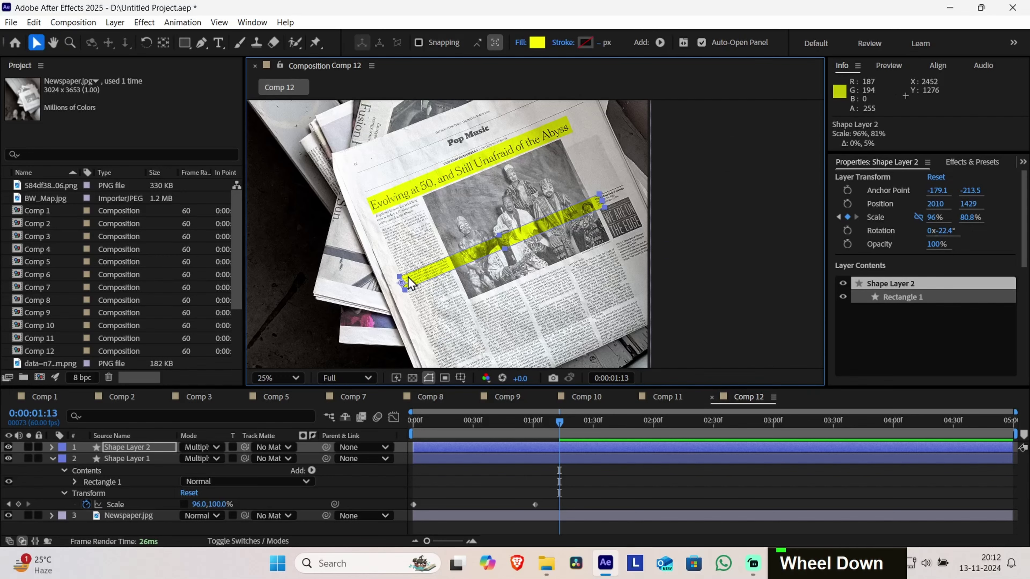
{"action": "left_click_drag", "start_coordinate": [604, 208], "coordinate": [527, 275]}
{"action": "scroll", "coordinate": [420, 292], "scroll_direction": "up", "scroll_amount": 5}
{"action": "scroll", "coordinate": [420, 300], "scroll_direction": "down", "scroll_amount": 5}
{"action": "scroll", "coordinate": [526, 268], "scroll_direction": "up", "scroll_amount": 4}
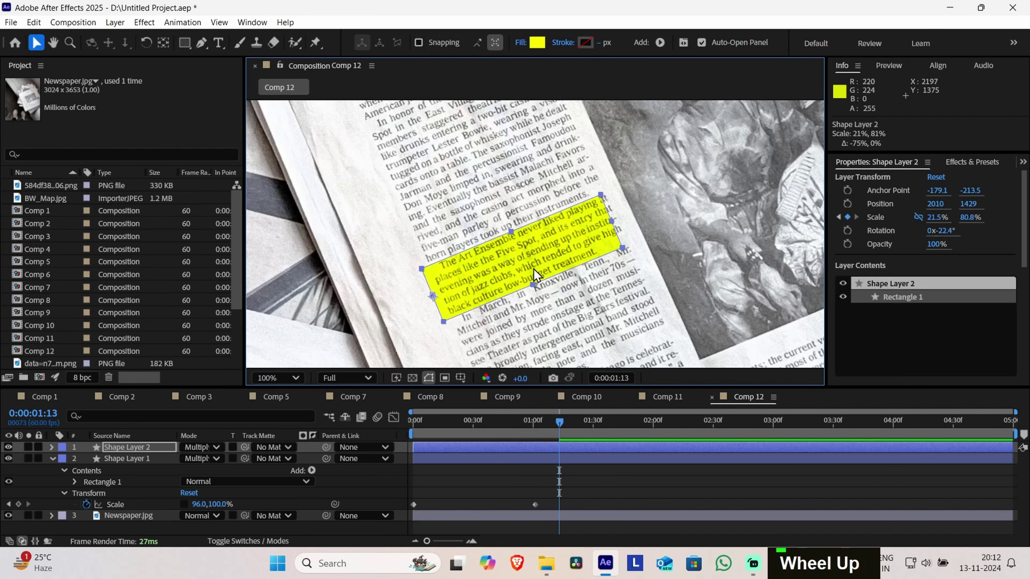
{"action": "left_click_drag", "start_coordinate": [610, 220], "coordinate": [619, 217]}
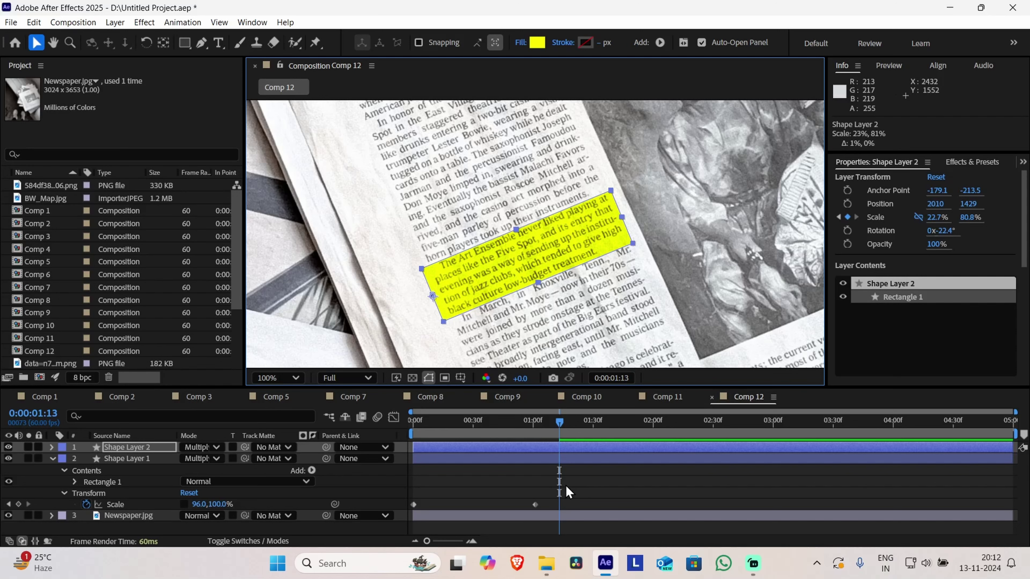
{"action": "scroll", "coordinate": [527, 263], "scroll_direction": "down", "scroll_amount": 4}
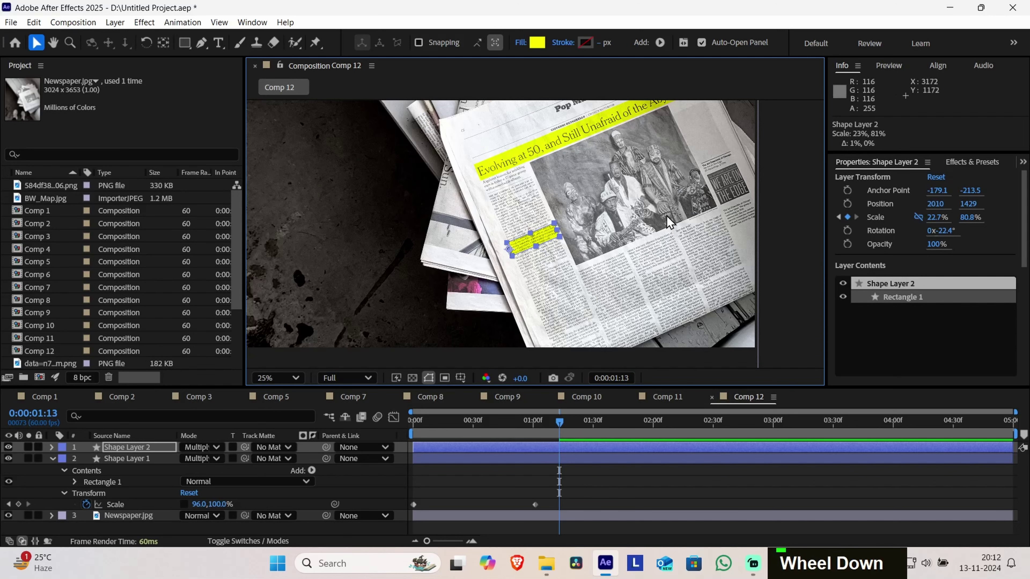
{"action": "middle_click", "coordinate": [634, 152]}
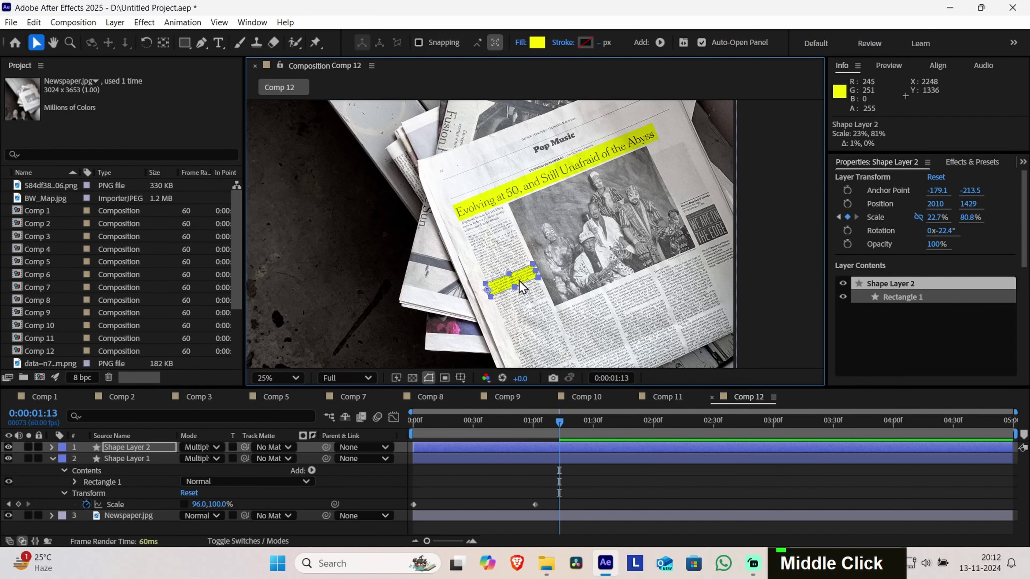
{"action": "left_click_drag", "start_coordinate": [466, 427], "coordinate": [386, 446]}
{"action": "key", "text": "space"}
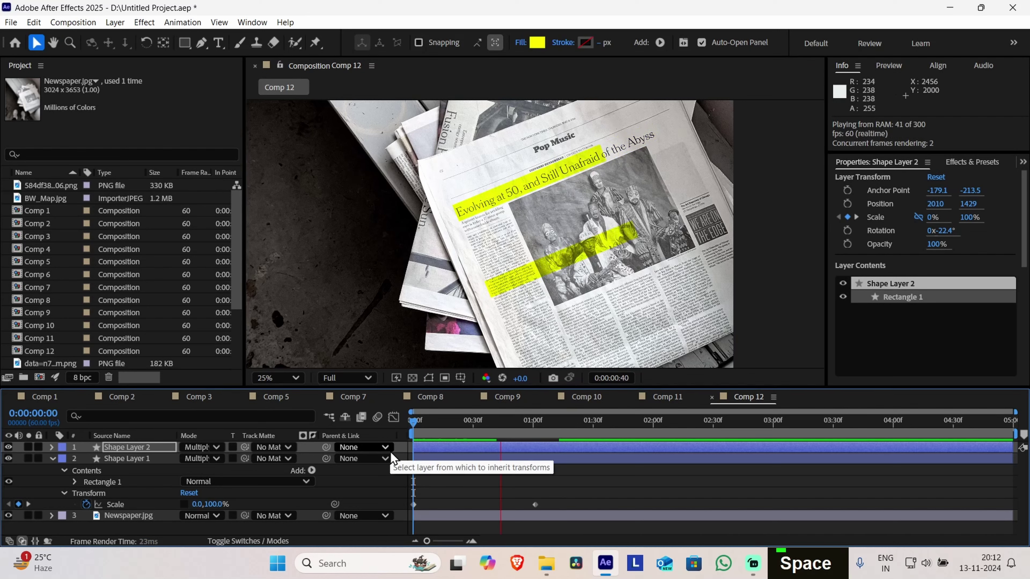
{"action": "key", "text": "space"}
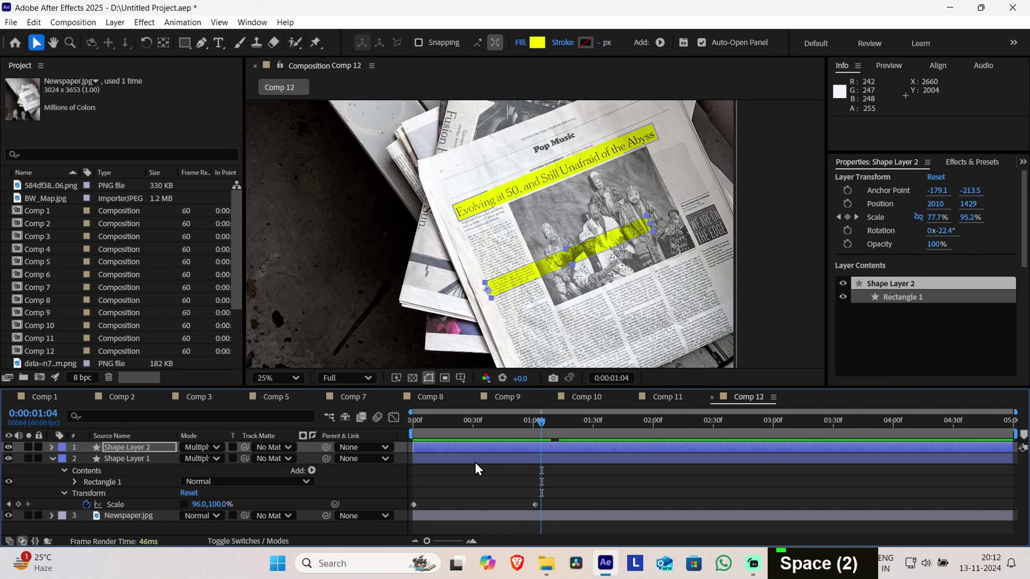
Set Shape Layer 2's horizontal scale to 23.4% at 0:00:01:00 so the bar fits the paragraph's column width
{"action": "left_click", "coordinate": [459, 448]}
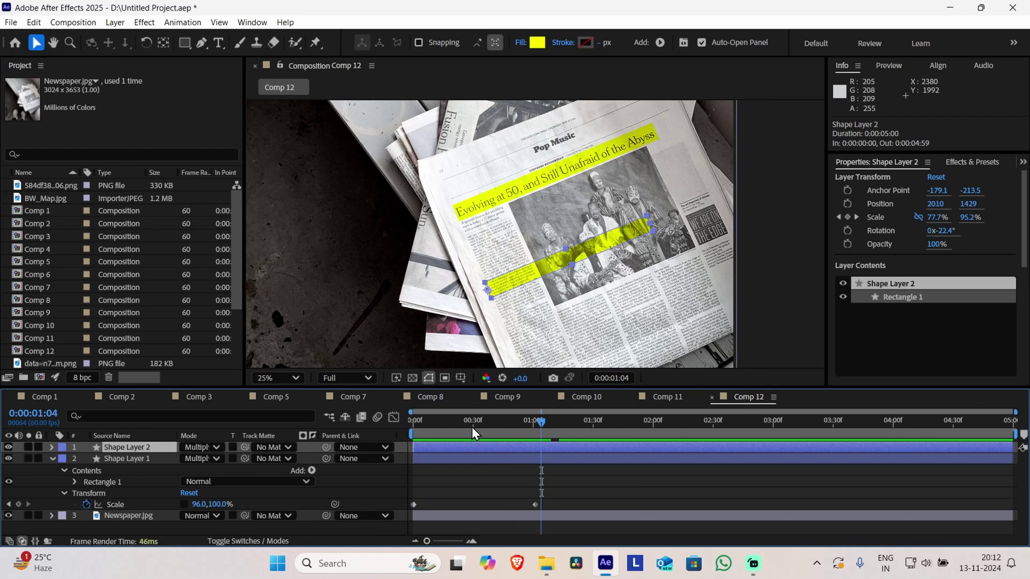
{"action": "key", "text": "Home"}
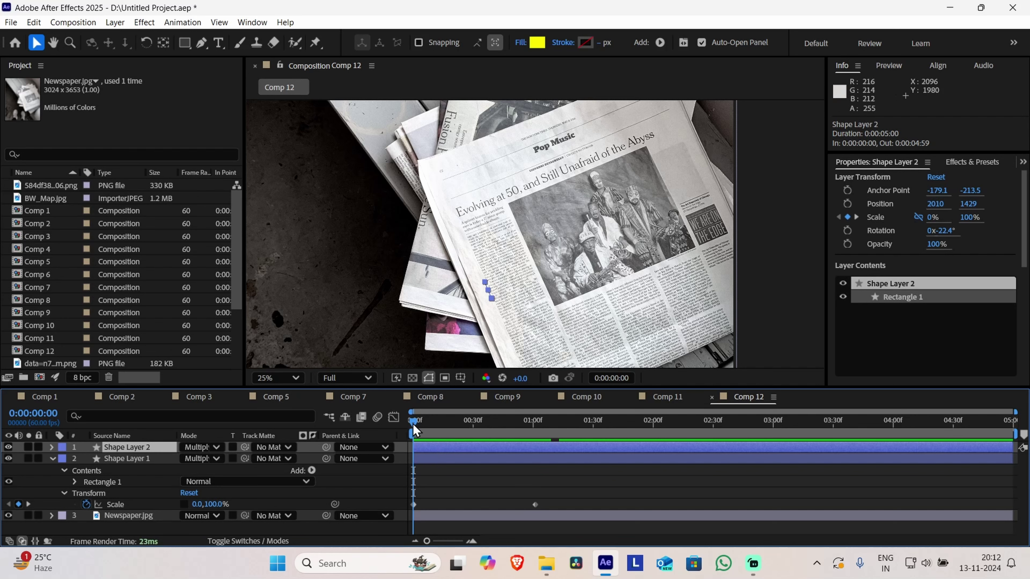
{"action": "mouse_move", "coordinate": [413, 424]}
{"action": "left_mouse_down"}
{"action": "mouse_move", "coordinate": [545, 426]}
{"action": "mouse_move", "coordinate": [535, 437]}
{"action": "left_mouse_up"}
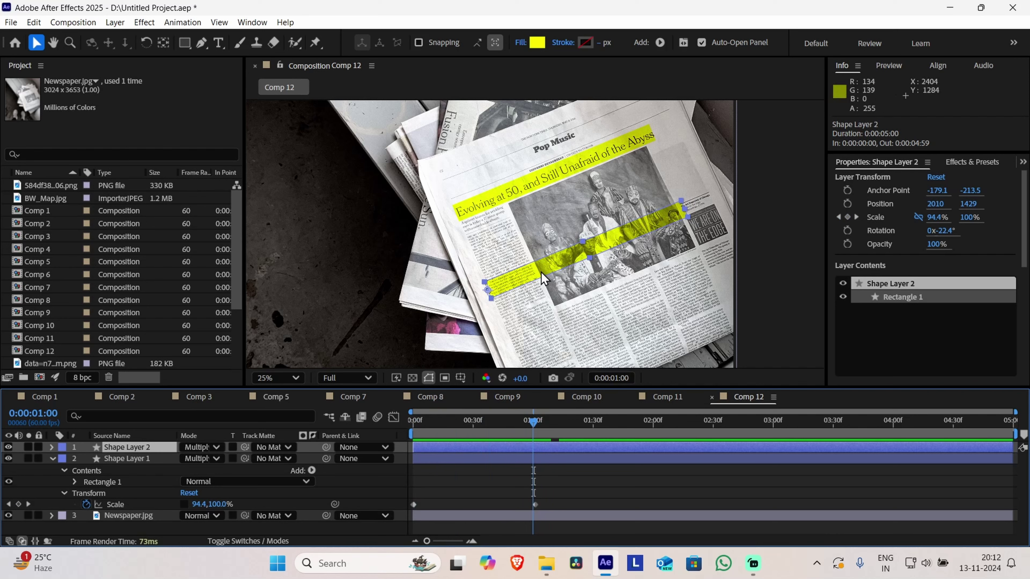
{"action": "left_click_drag", "start_coordinate": [947, 219], "coordinate": [898, 226]}
{"action": "scroll", "coordinate": [568, 300], "scroll_direction": "up", "scroll_amount": 2}
{"action": "scroll", "coordinate": [567, 297], "scroll_direction": "up", "scroll_amount": 1}
{"action": "left_click_drag", "start_coordinate": [567, 297], "coordinate": [674, 250]}
{"action": "left_click_drag", "start_coordinate": [935, 225], "coordinate": [939, 219]}
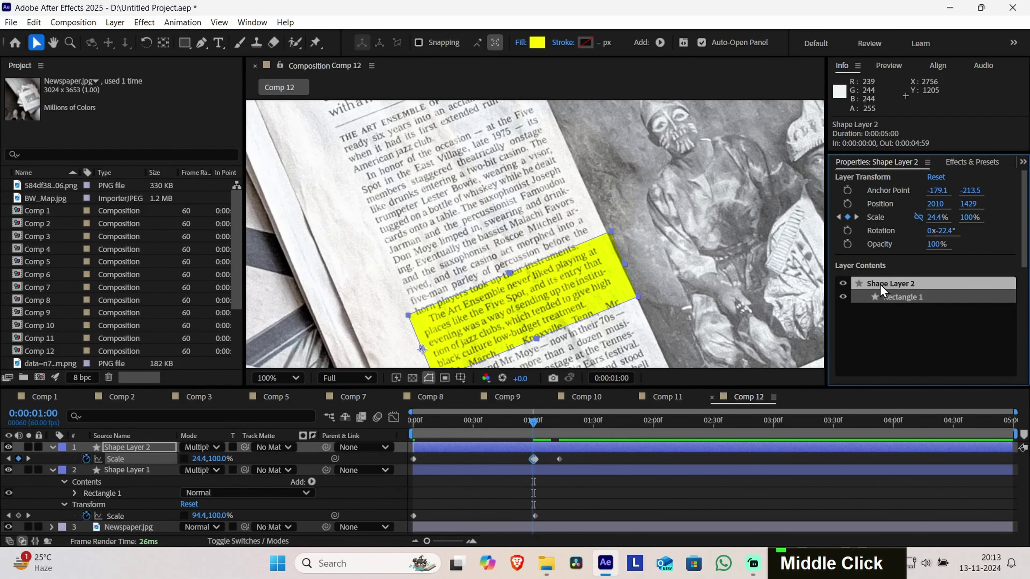
{"action": "left_click_drag", "start_coordinate": [935, 218], "coordinate": [935, 218]}
{"action": "left_click", "coordinate": [935, 218]}
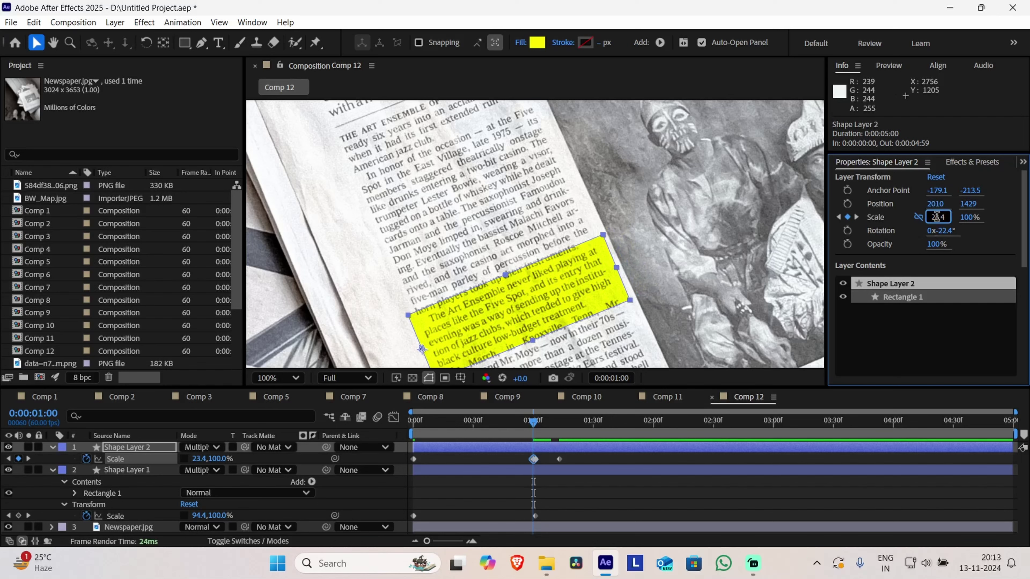
{"action": "left_click", "coordinate": [940, 328]}
{"action": "left_click_drag", "start_coordinate": [937, 219], "coordinate": [936, 218]}
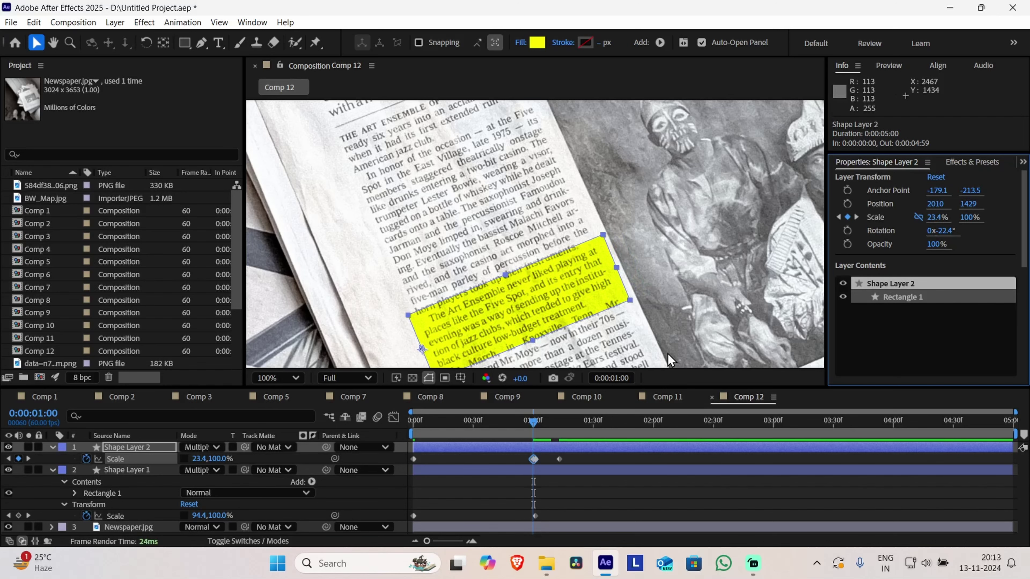
Reduce Shape Layer 2's vertical scale to about 82.5%, shift it to about 2010, 1425, and preview both highlights from the start
{"action": "middle_click", "coordinate": [585, 337]}
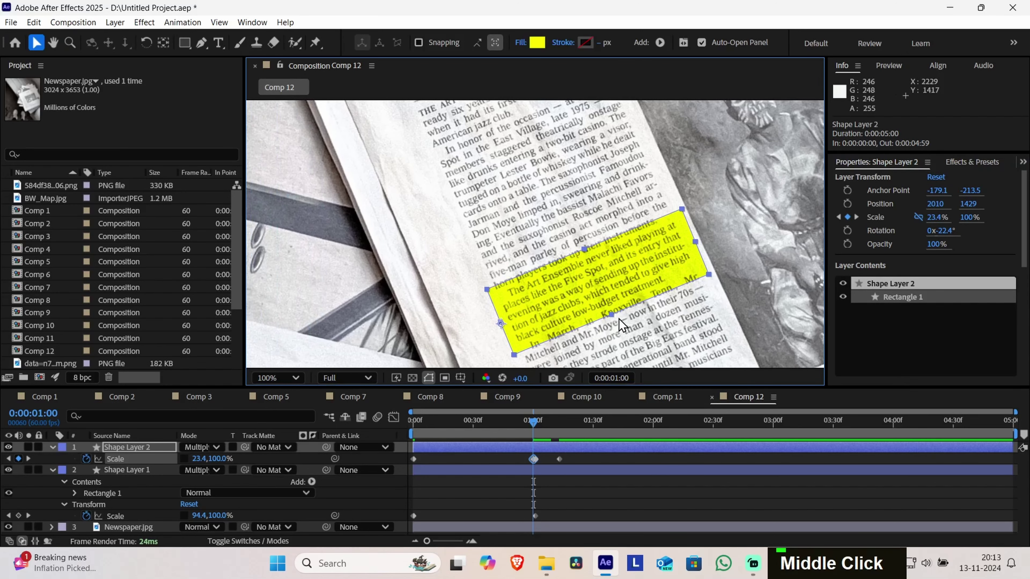
{"action": "left_click_drag", "start_coordinate": [611, 317], "coordinate": [603, 297]}
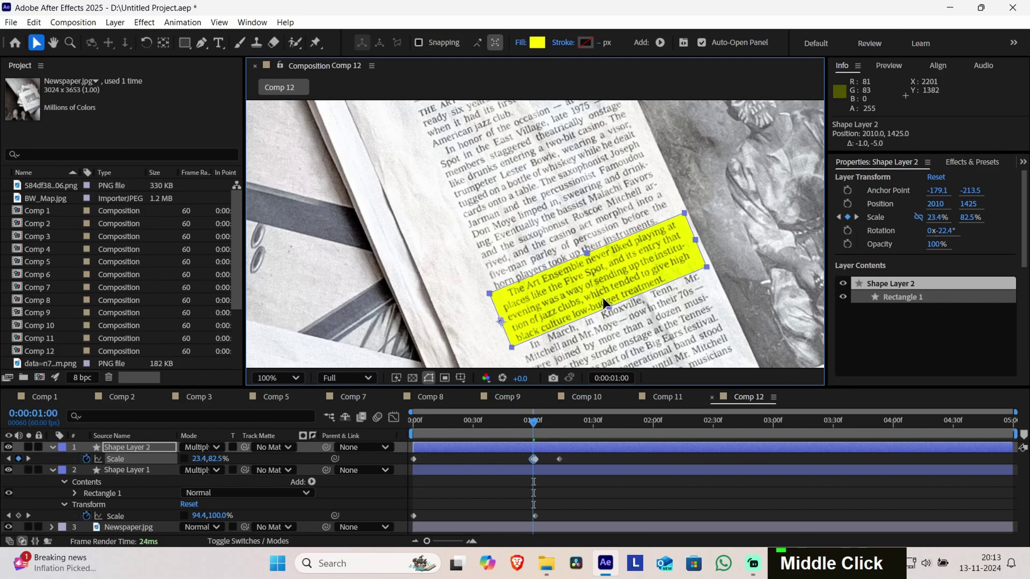
{"action": "left_click_drag", "start_coordinate": [448, 430], "coordinate": [366, 439]}
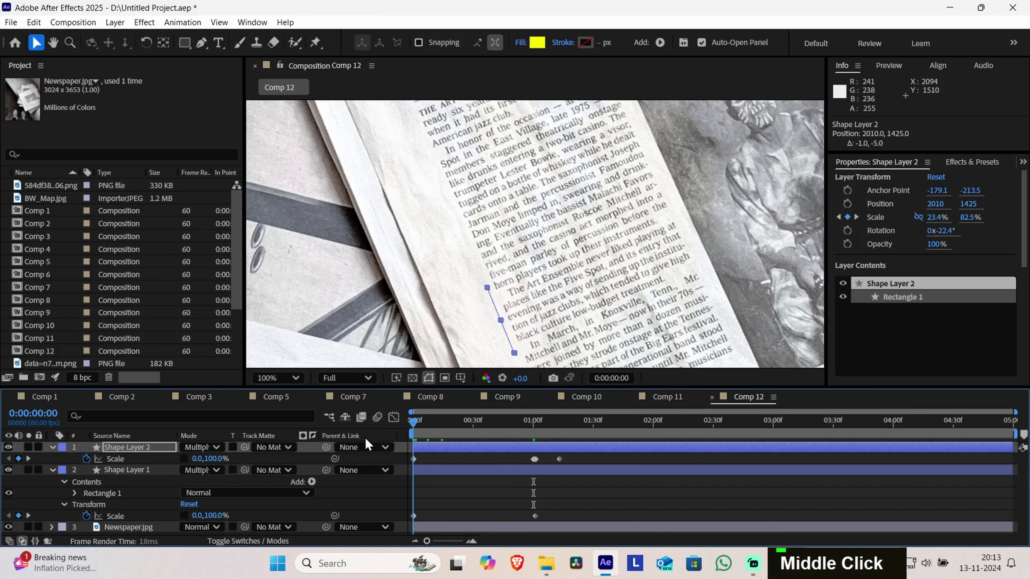
{"action": "scroll", "coordinate": [599, 195], "scroll_direction": "down", "scroll_amount": 6}
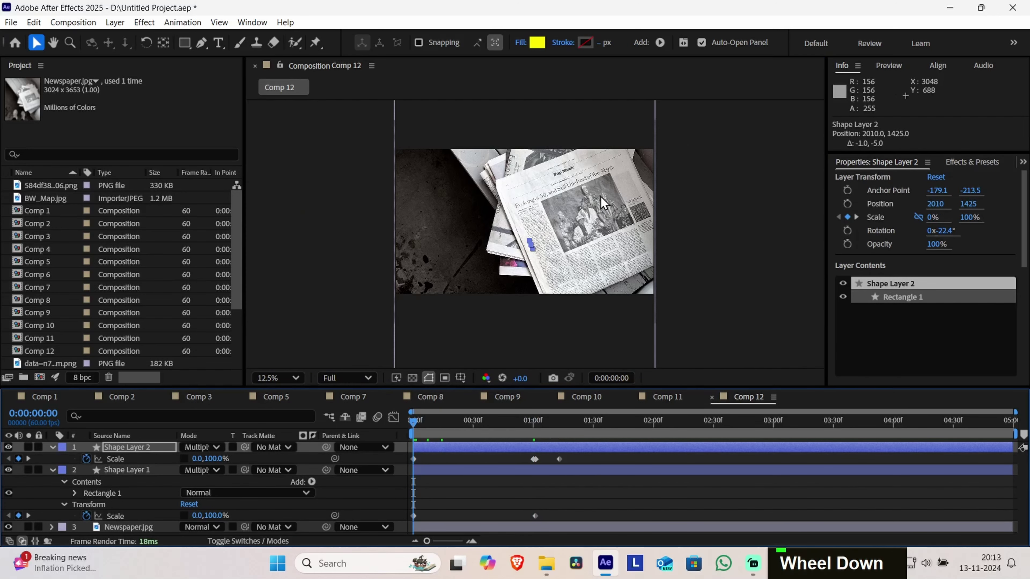
{"action": "key", "text": "space"}
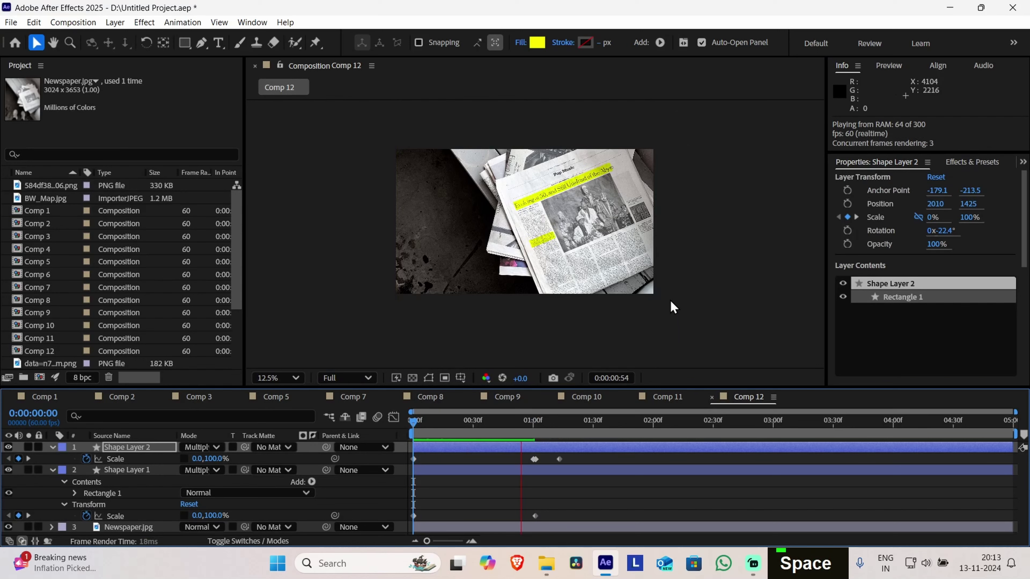
{"action": "key", "text": "space"}
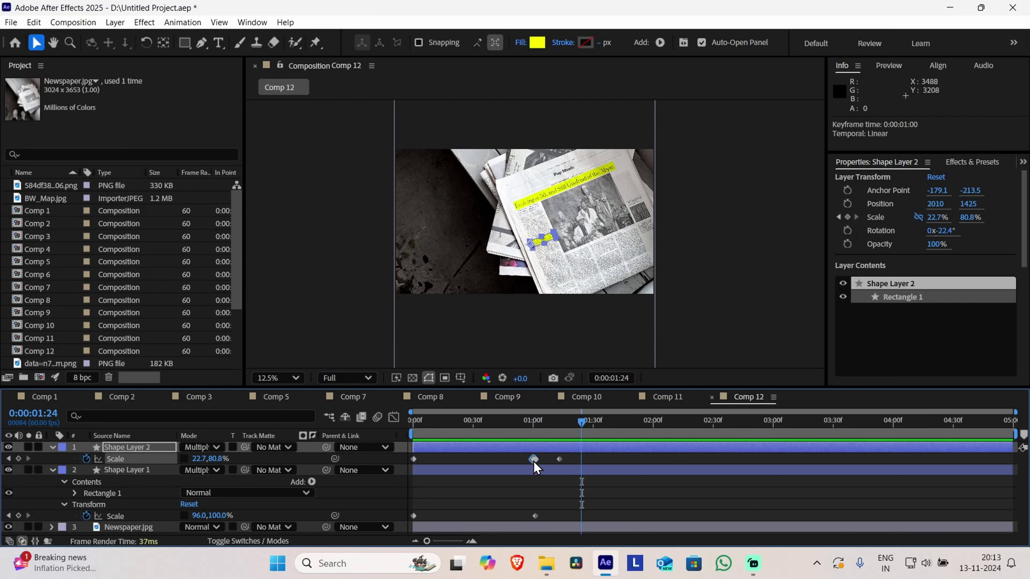
Delete Shape Layer 2's extra Scale keyframes around one second and move its last Scale keyframe to 0:00:01:01
{"action": "key", "text": "Delete"}
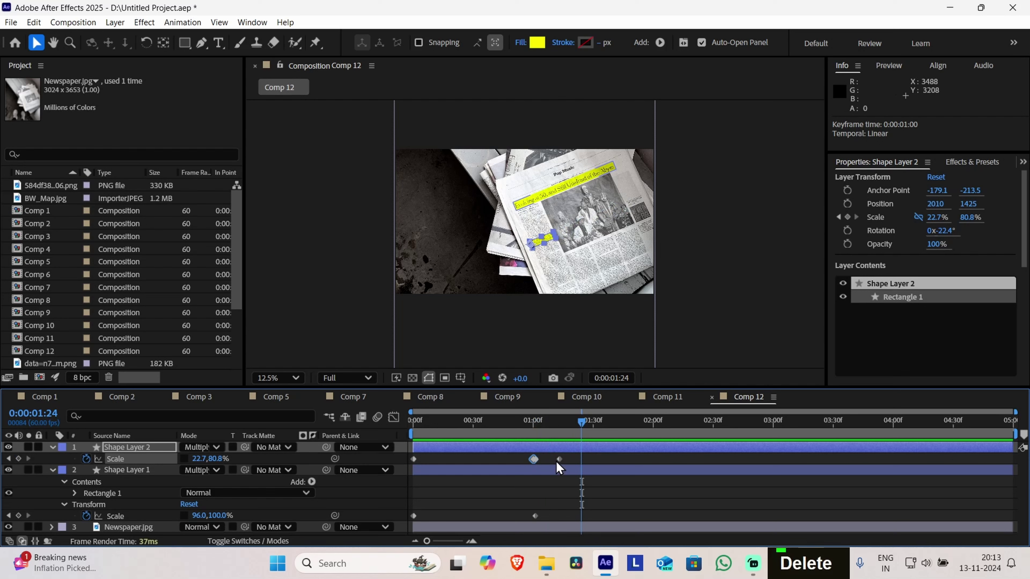
{"action": "mouse_move", "coordinate": [542, 422]}
{"action": "left_mouse_down"}
{"action": "mouse_move", "coordinate": [510, 424]}
{"action": "mouse_move", "coordinate": [537, 433]}
{"action": "left_mouse_up"}
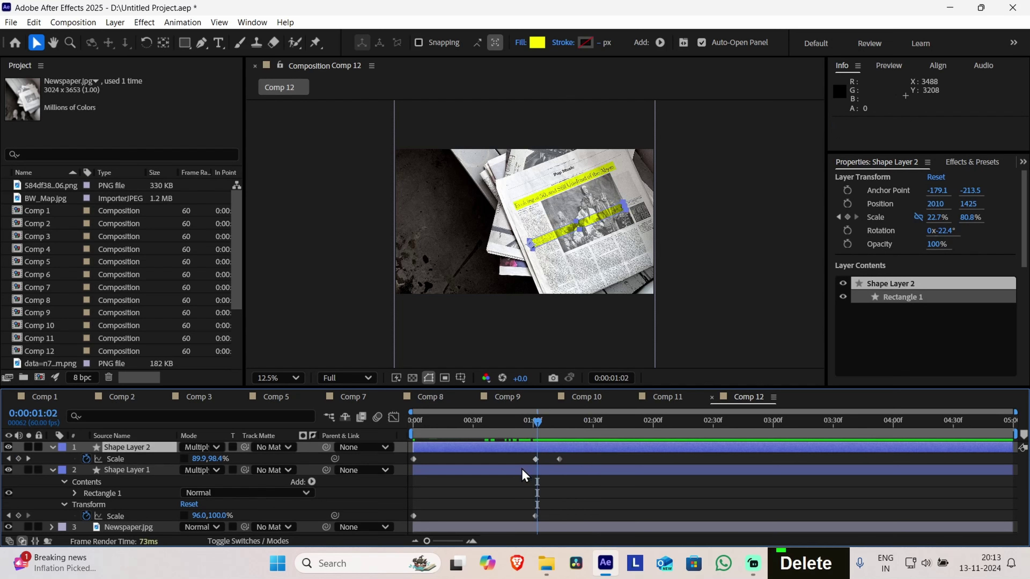
{"action": "left_click", "coordinate": [537, 463]}
{"action": "key", "text": "Delete"}
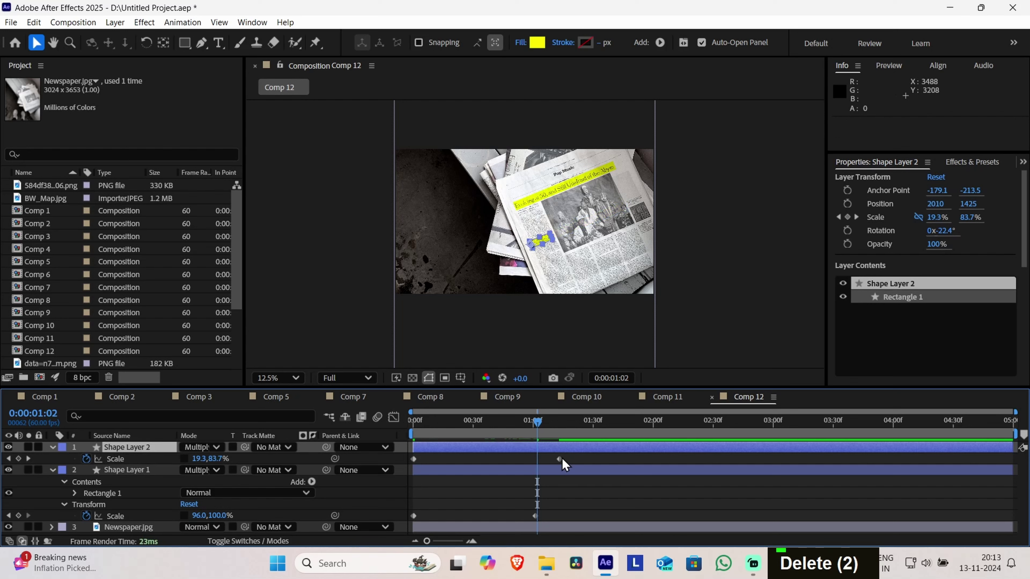
{"action": "left_click_drag", "start_coordinate": [559, 459], "coordinate": [535, 460]}
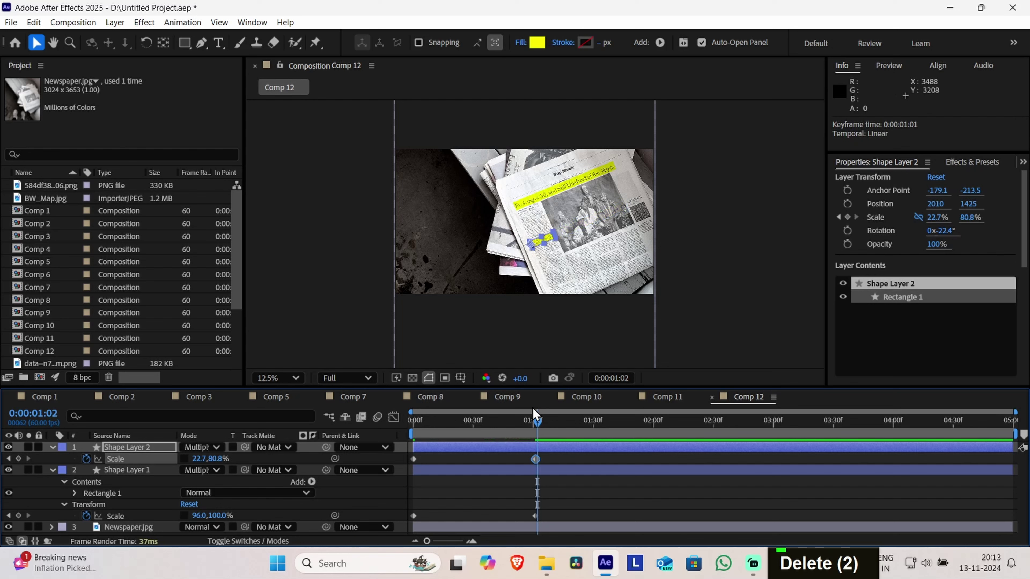
{"action": "left_click_drag", "start_coordinate": [534, 415], "coordinate": [553, 456]}
{"action": "scroll", "coordinate": [543, 252], "scroll_direction": "up", "scroll_amount": 4}
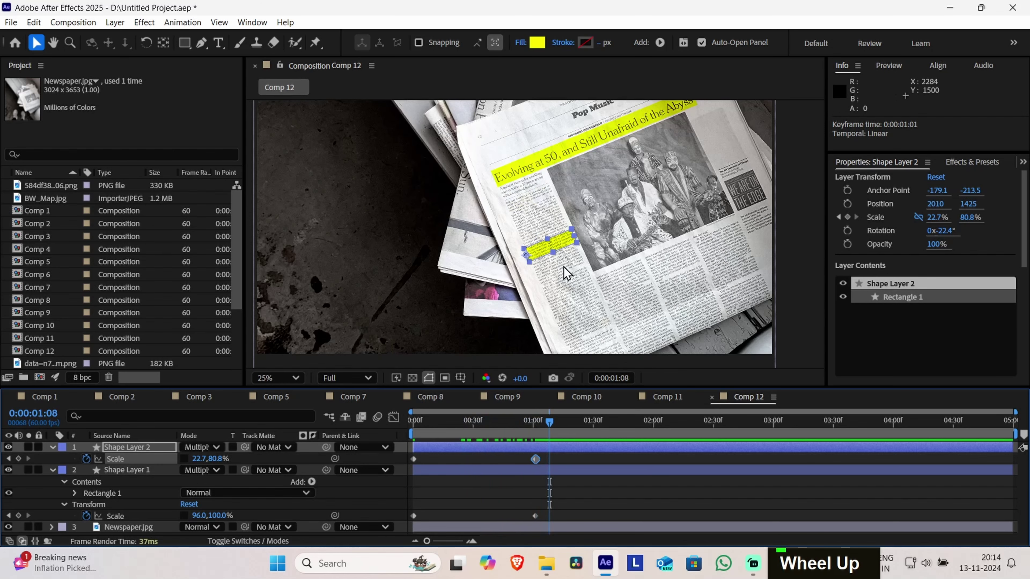
{"action": "left_click_drag", "start_coordinate": [784, 160], "coordinate": [684, 314]}
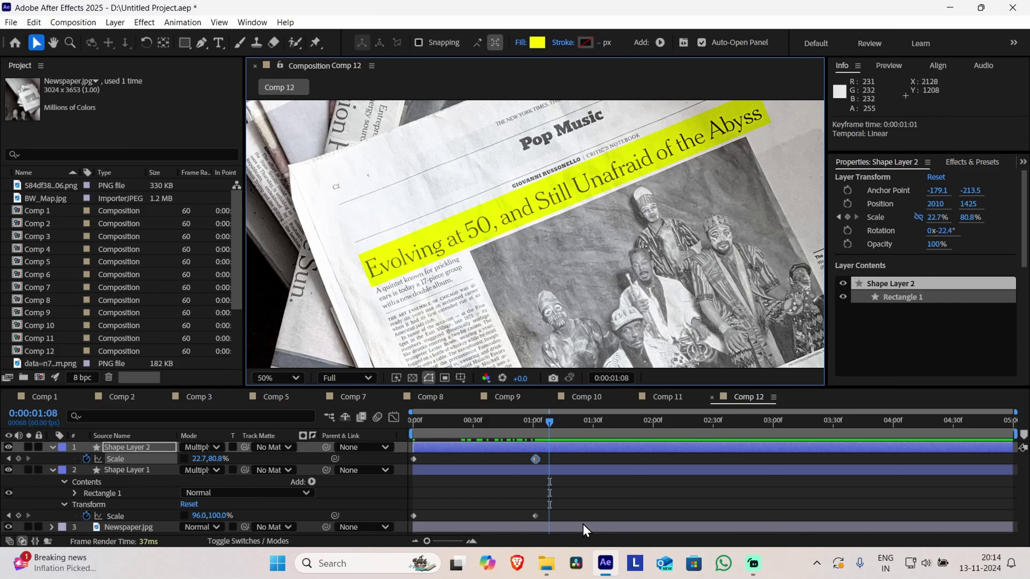
Collapse both shape layers and reveal only their keyframed properties
{"action": "left_click_drag", "start_coordinate": [575, 512], "coordinate": [382, 451]}
{"action": "right_click", "coordinate": [538, 461]}
{"action": "left_click", "coordinate": [593, 519]}
{"action": "left_click_drag", "start_coordinate": [570, 518], "coordinate": [421, 462]}
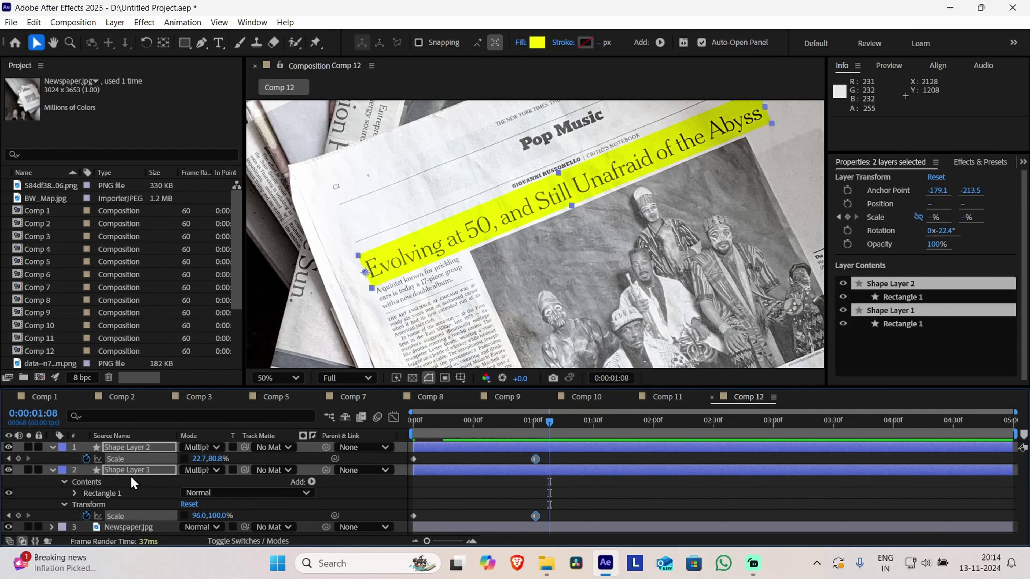
{"action": "left_click", "coordinate": [51, 447]}
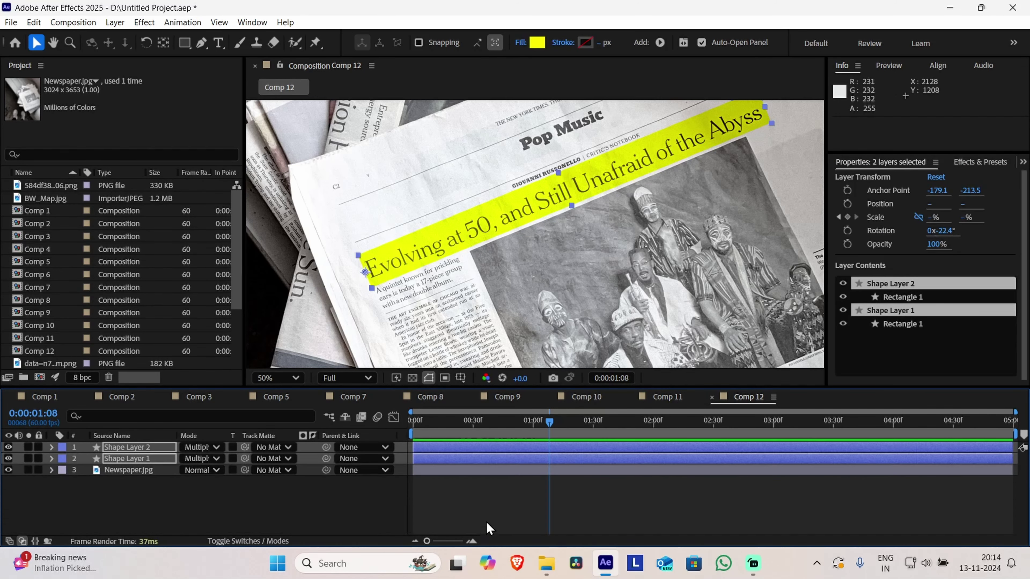
{"action": "key", "text": "u"}
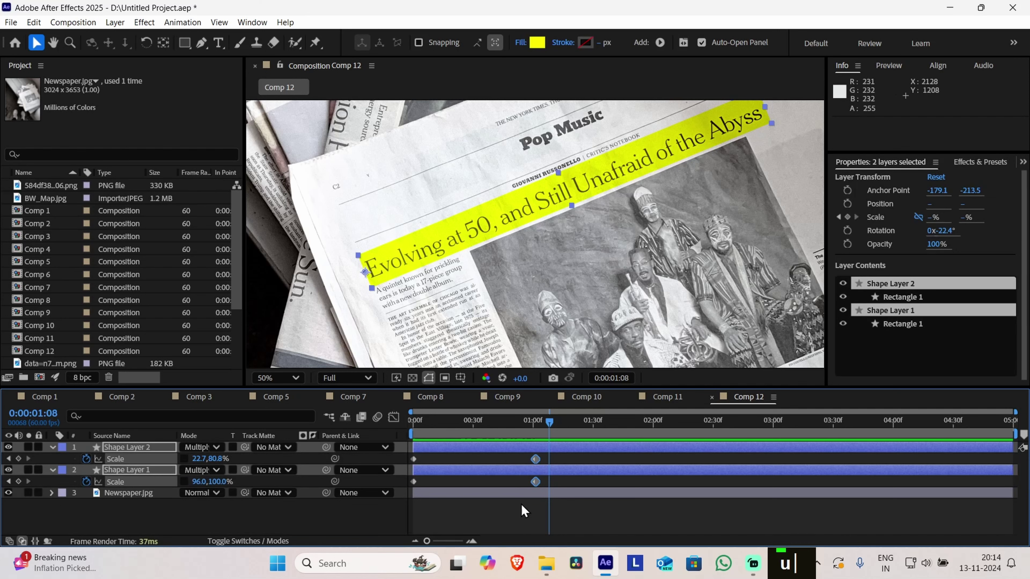
Apply Easy Ease to all Scale keyframes of Shape Layer 1 and Shape Layer 2
{"action": "left_click", "coordinate": [536, 482], "text": "ctrl"}
{"action": "left_click_drag", "start_coordinate": [560, 483], "coordinate": [410, 458]}
{"action": "right_click", "coordinate": [535, 463]}
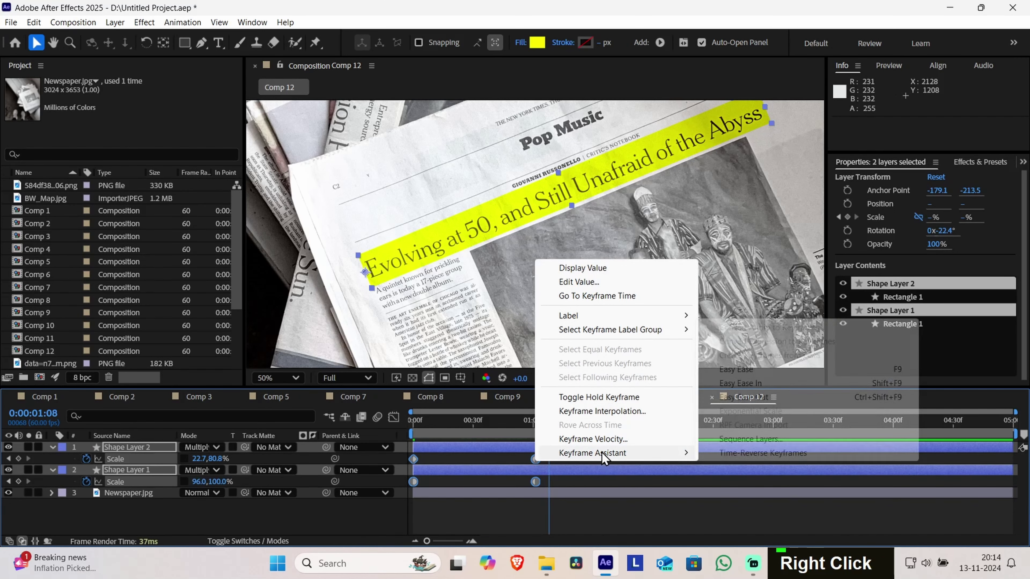
{"action": "mouse_move", "coordinate": [604, 453]}
{"action": "left_click", "coordinate": [736, 370]}
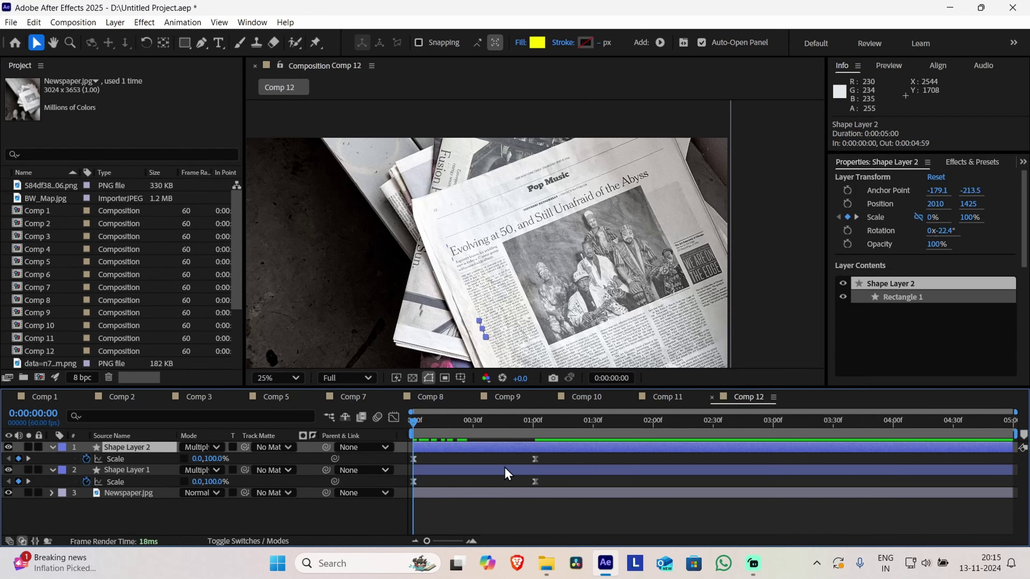
Reshape Shape Layer 2's Scale speed graph to peak early at about 92 %/sec and slow toward the last keyframe, and scrub through the result
{"action": "left_click", "coordinate": [481, 507]}
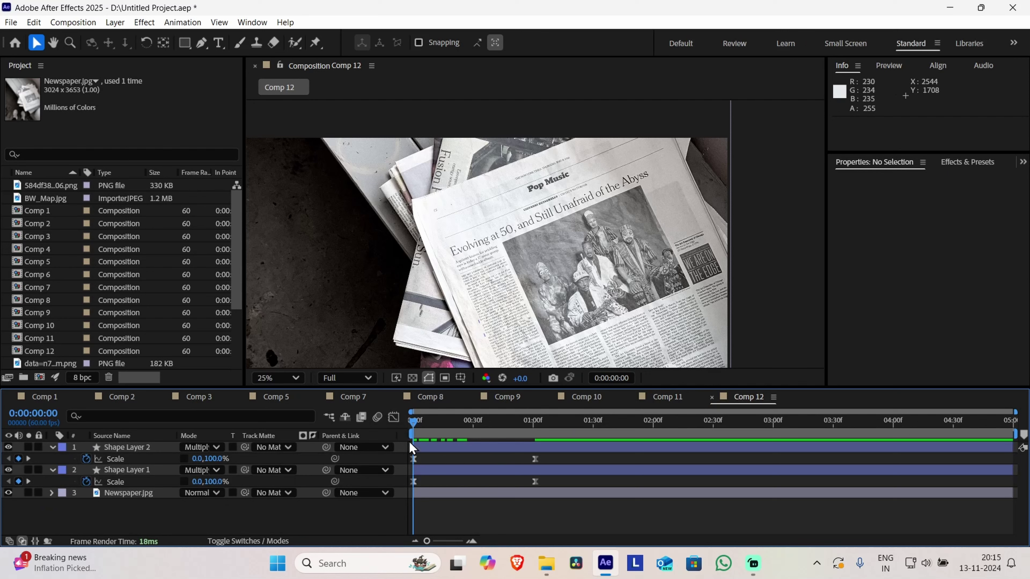
{"action": "left_click", "coordinate": [484, 452]}
{"action": "left_click_drag", "start_coordinate": [564, 458], "coordinate": [404, 449]}
{"action": "left_click", "coordinate": [393, 418]}
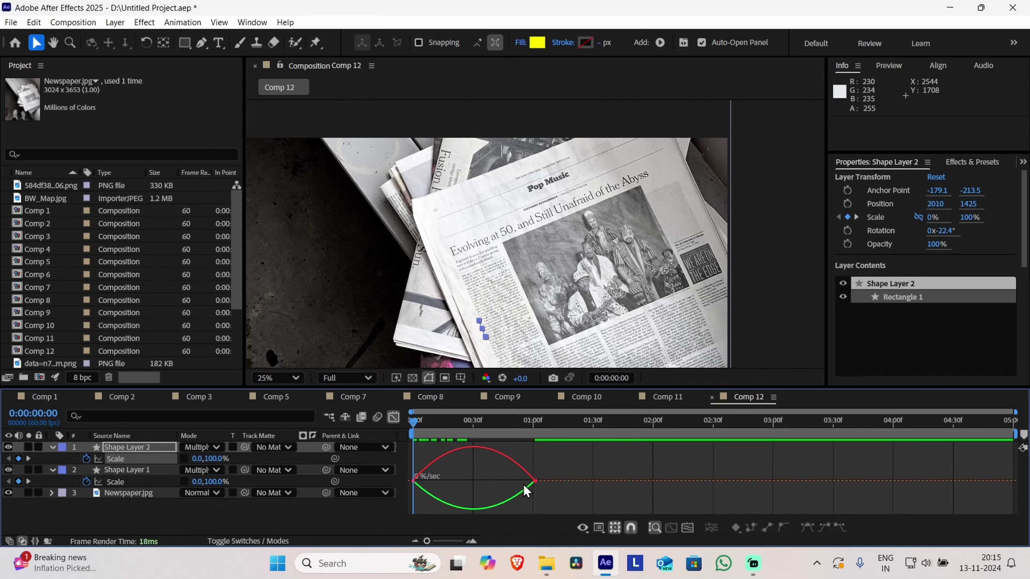
{"action": "scroll", "coordinate": [504, 466], "scroll_direction": "up", "scroll_amount": 1}
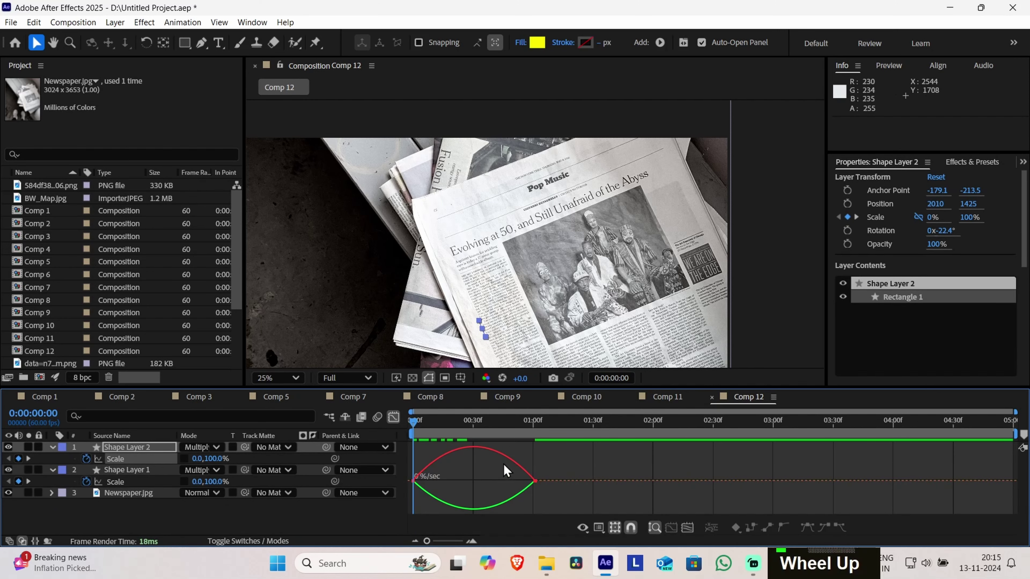
{"action": "left_click", "coordinate": [535, 482]}
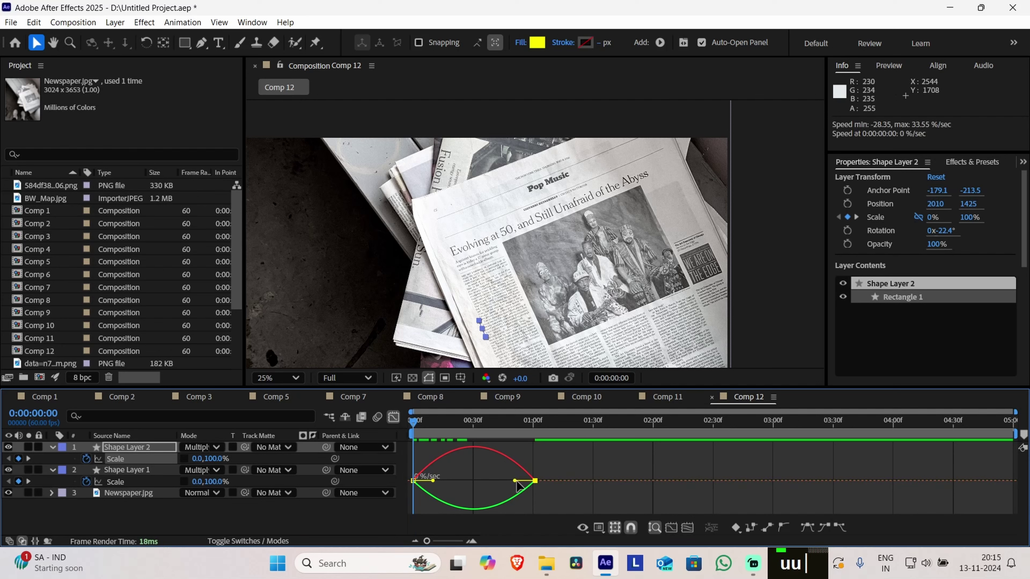
{"action": "left_click_drag", "start_coordinate": [517, 482], "coordinate": [424, 497]}
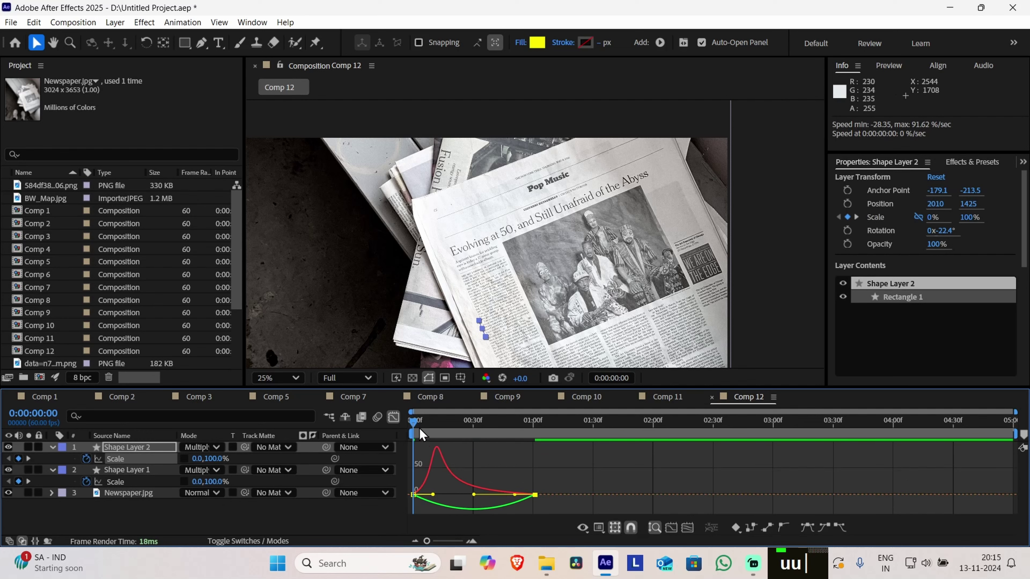
{"action": "left_click_drag", "start_coordinate": [419, 429], "coordinate": [509, 447]}
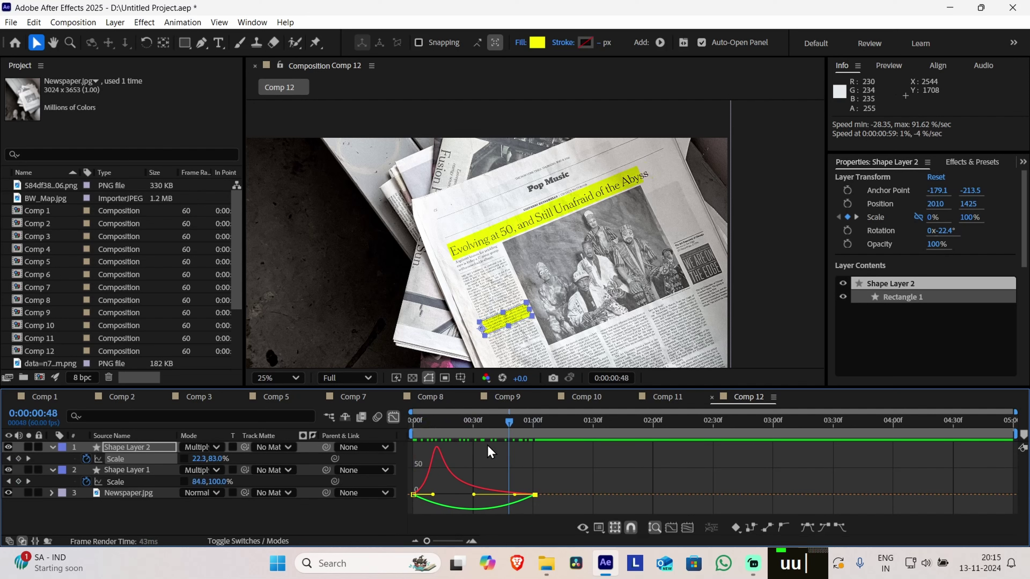
{"action": "key", "text": "Home"}
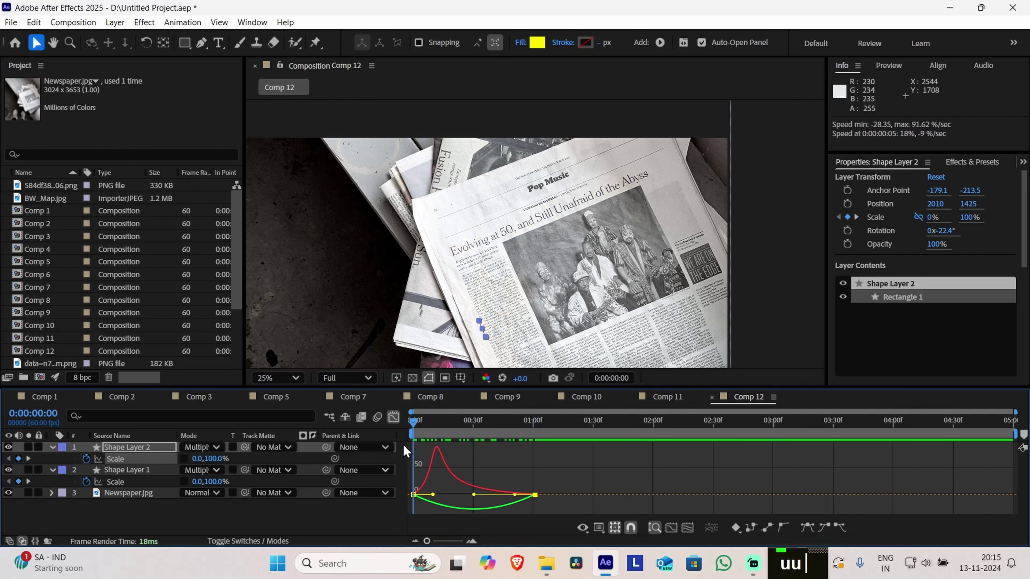
Reshape Shape Layer 1's Scale speed graph to peak early at about 387 %/sec and slow toward the last keyframe
{"action": "left_click", "coordinate": [149, 472]}
{"action": "left_click", "coordinate": [394, 417]}
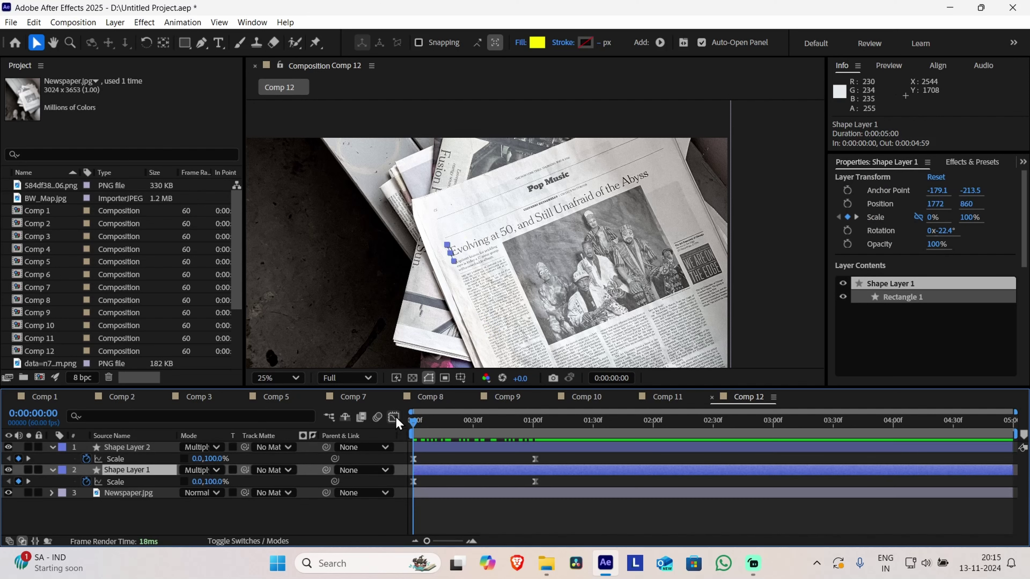
{"action": "left_click_drag", "start_coordinate": [556, 492], "coordinate": [390, 472]}
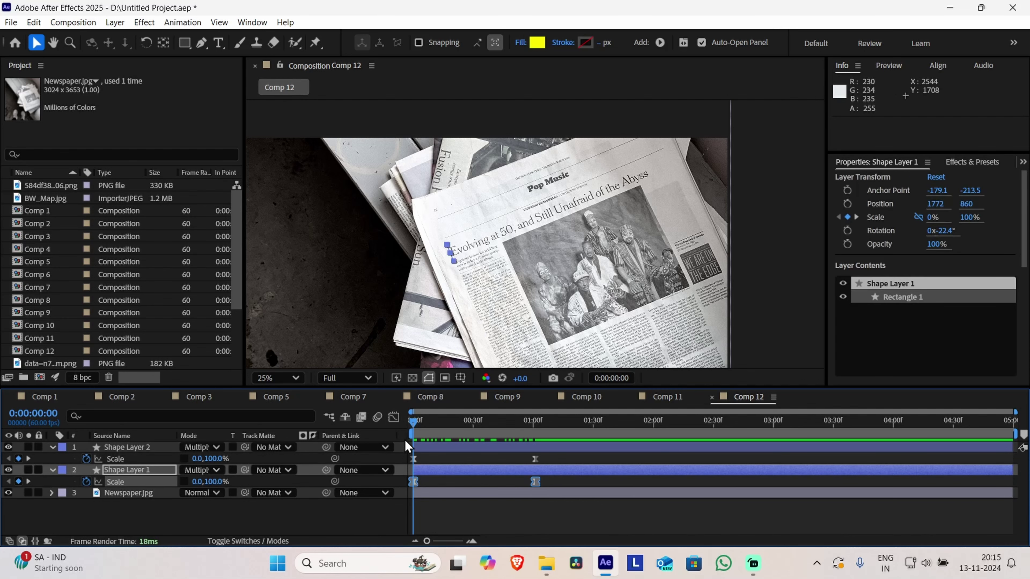
{"action": "left_click", "coordinate": [394, 418]}
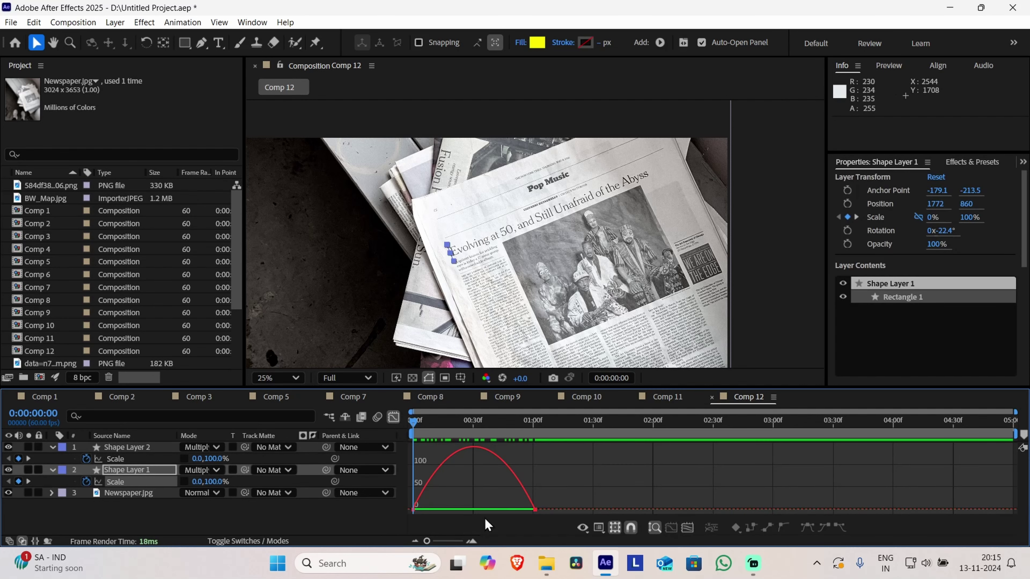
{"action": "left_click", "coordinate": [535, 511]}
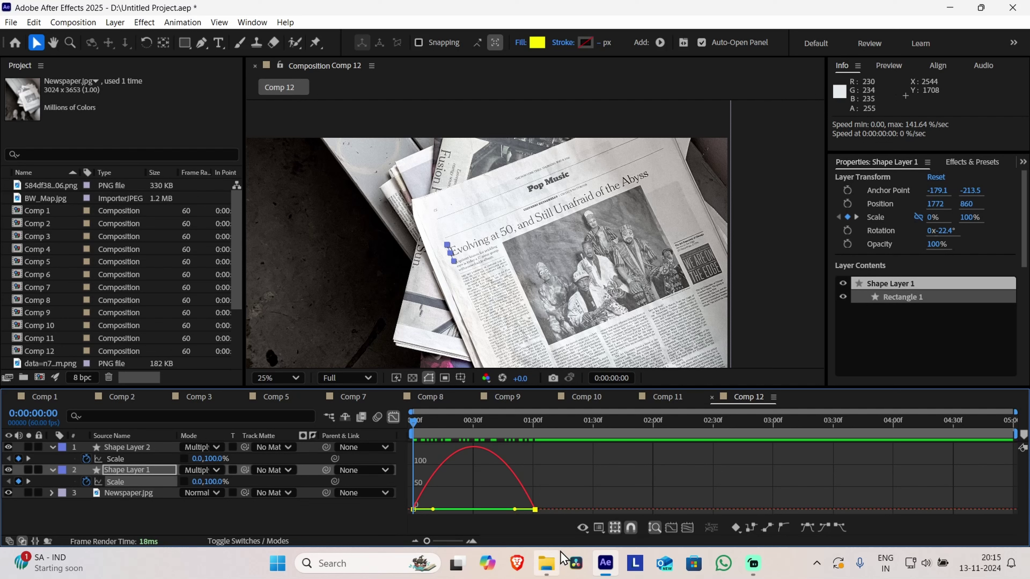
{"action": "left_click_drag", "start_coordinate": [515, 510], "coordinate": [434, 519]}
{"action": "key", "text": "ctrl+z"}
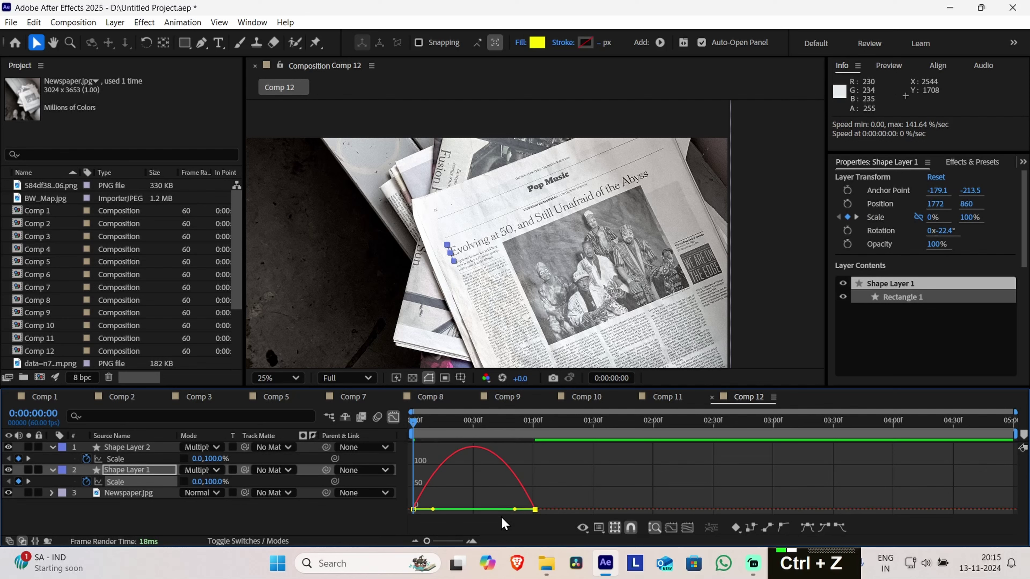
{"action": "left_click_drag", "start_coordinate": [515, 510], "coordinate": [449, 514]}
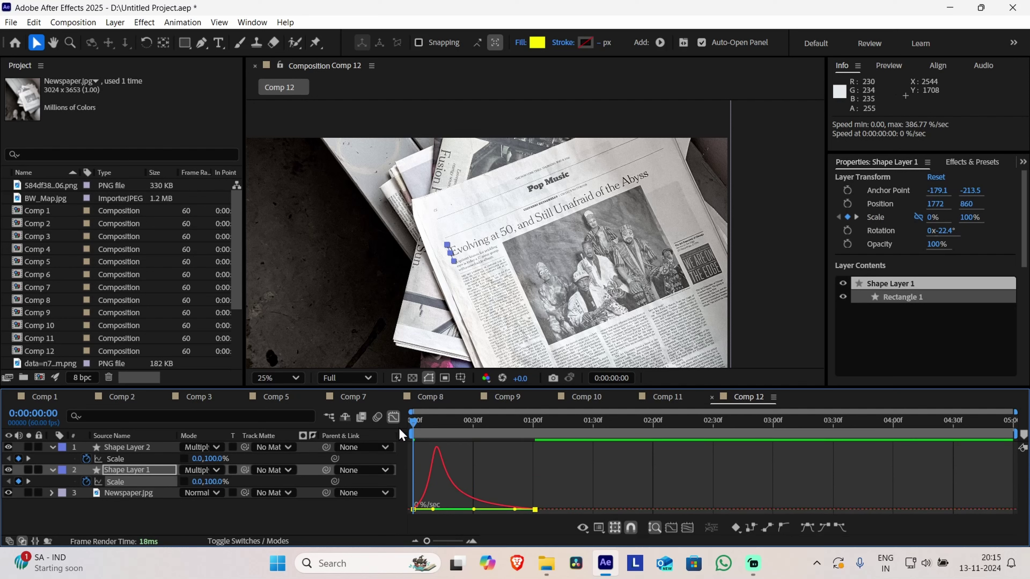
{"action": "left_click", "coordinate": [394, 417]}
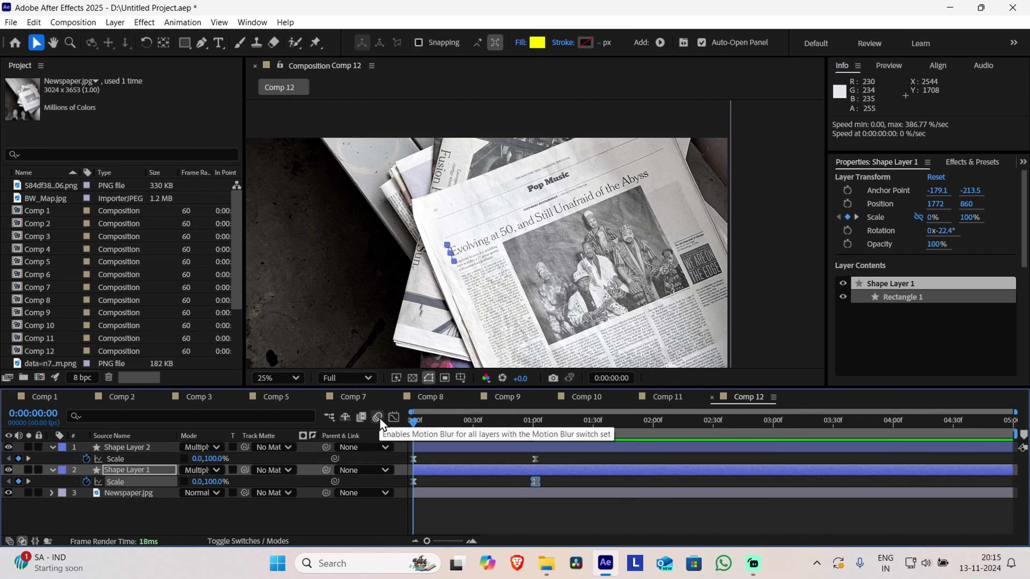
Enable motion blur for the composition, then preview and scrub through the highlight sweeps
{"action": "left_click", "coordinate": [380, 418]}
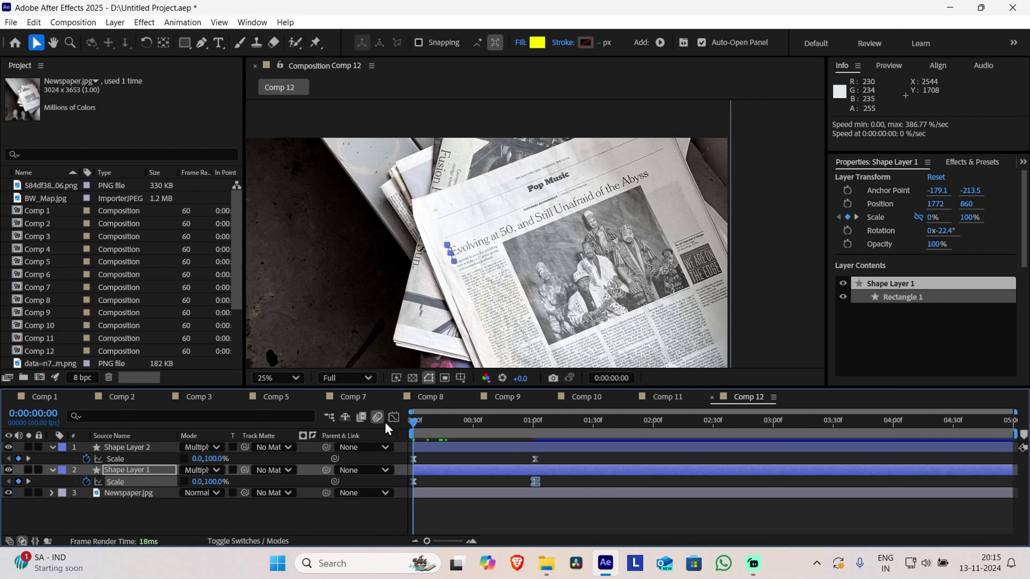
{"action": "key", "text": "space"}
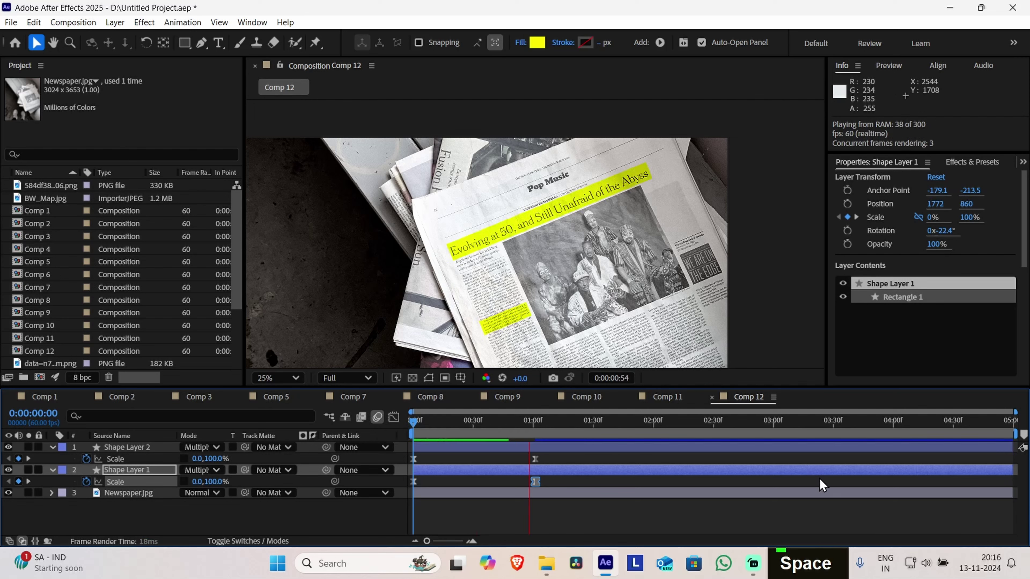
{"action": "key", "text": "space"}
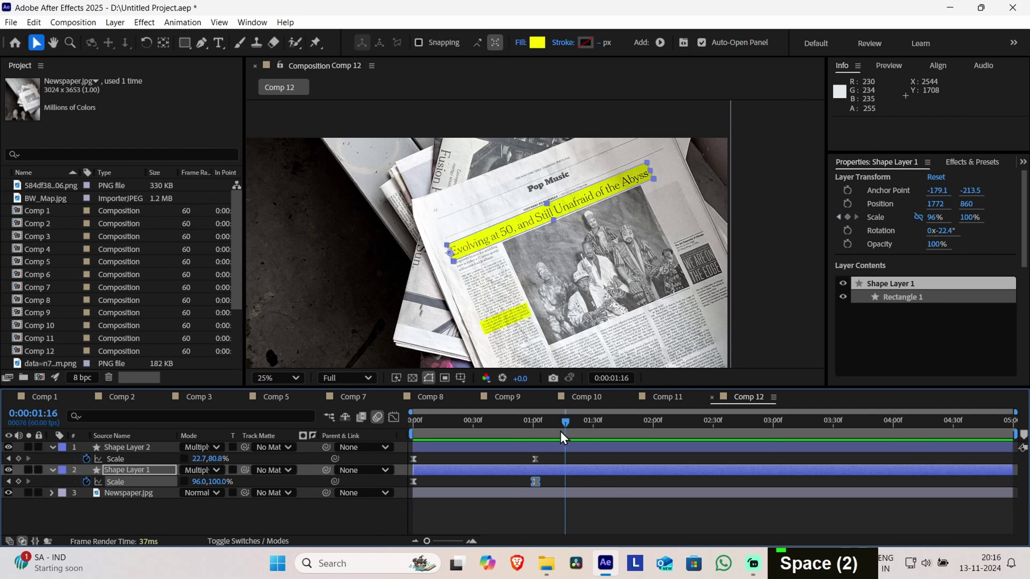
{"action": "left_click", "coordinate": [307, 507]}
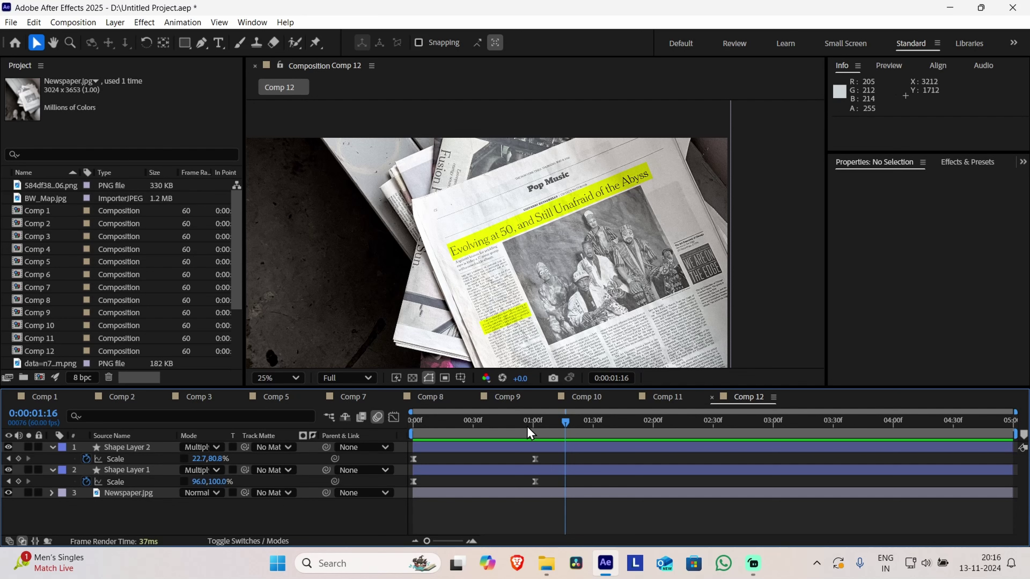
{"action": "left_click", "coordinate": [428, 421]}
{"action": "left_click_drag", "start_coordinate": [428, 422], "coordinate": [528, 451]}
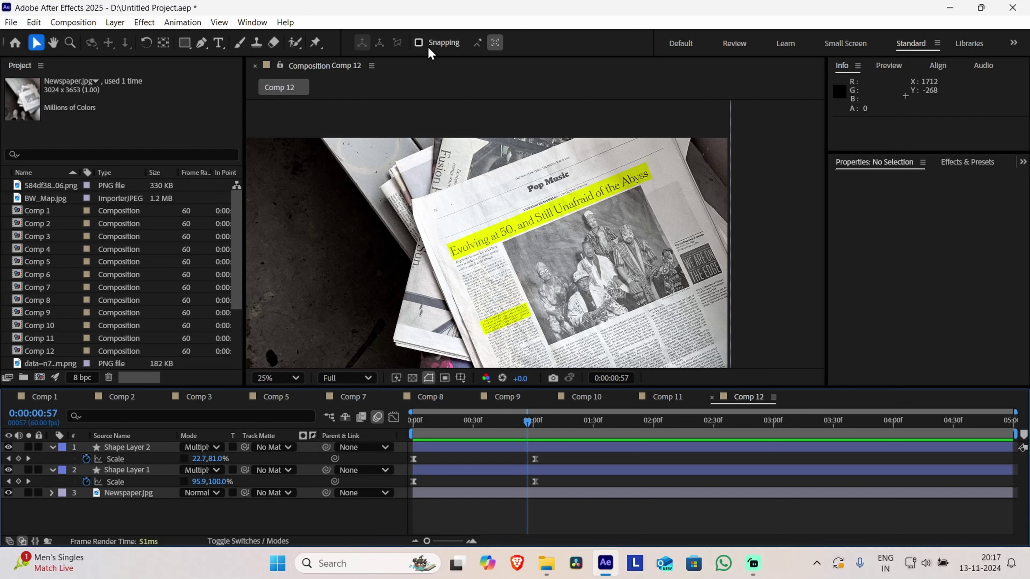
Add an adjustment layer above the shape layers and apply the Posterize Time effect to it
{"action": "left_click", "coordinate": [967, 162]}
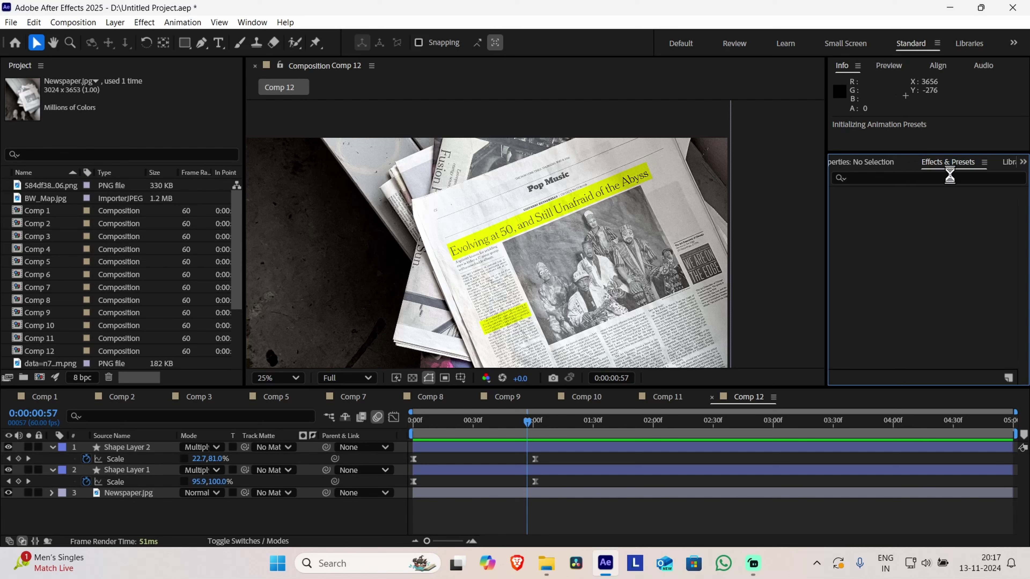
{"action": "left_click", "coordinate": [963, 178]}
{"action": "type", "text": "po"}
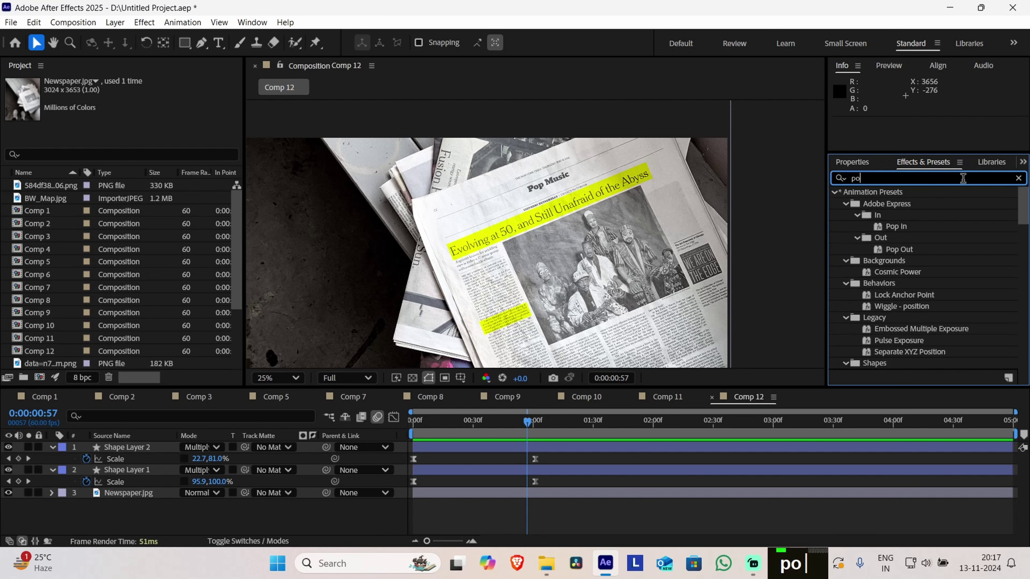
{"action": "type", "text": "ste"}
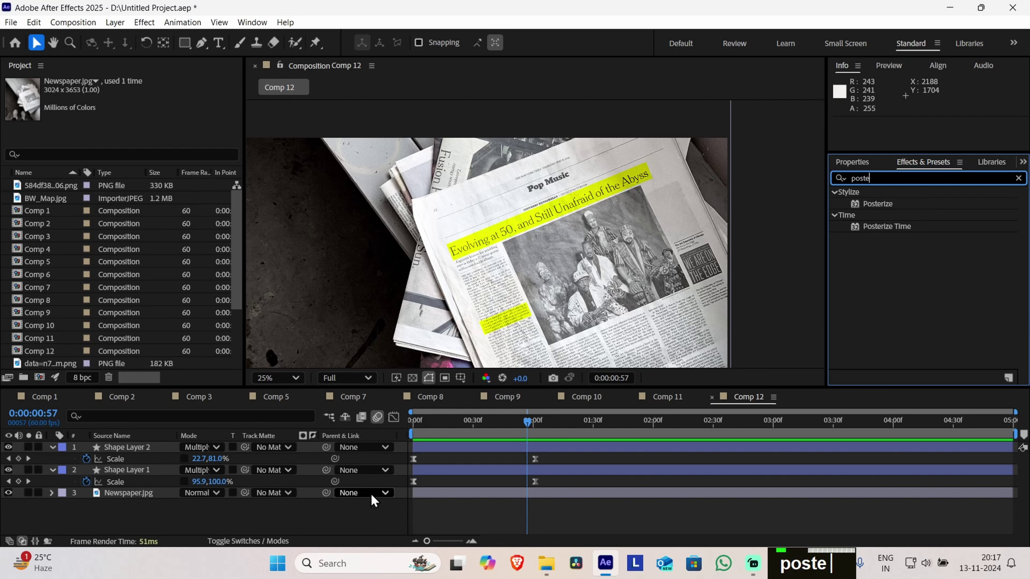
{"action": "right_click", "coordinate": [272, 516]}
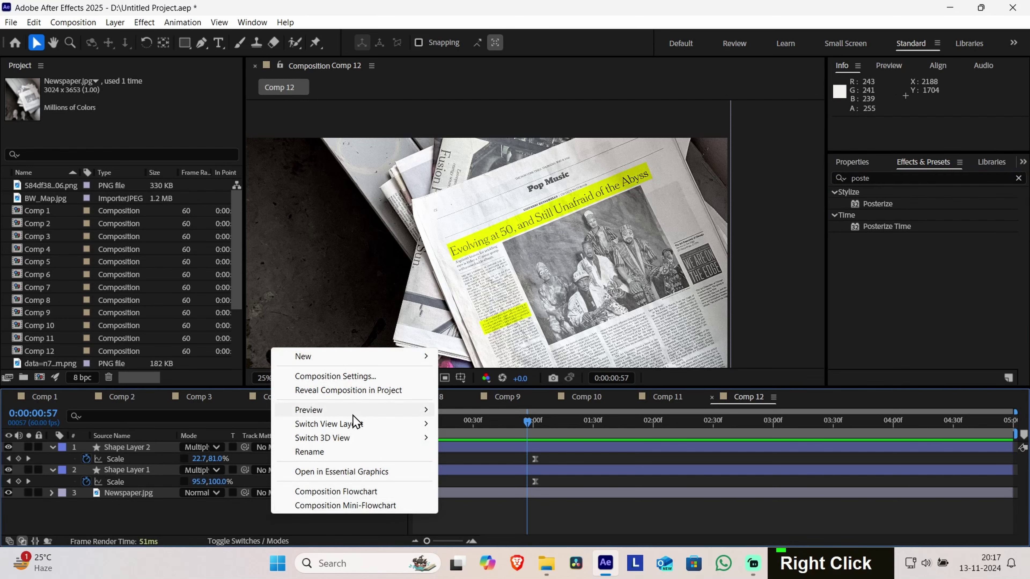
{"action": "mouse_move", "coordinate": [401, 357]}
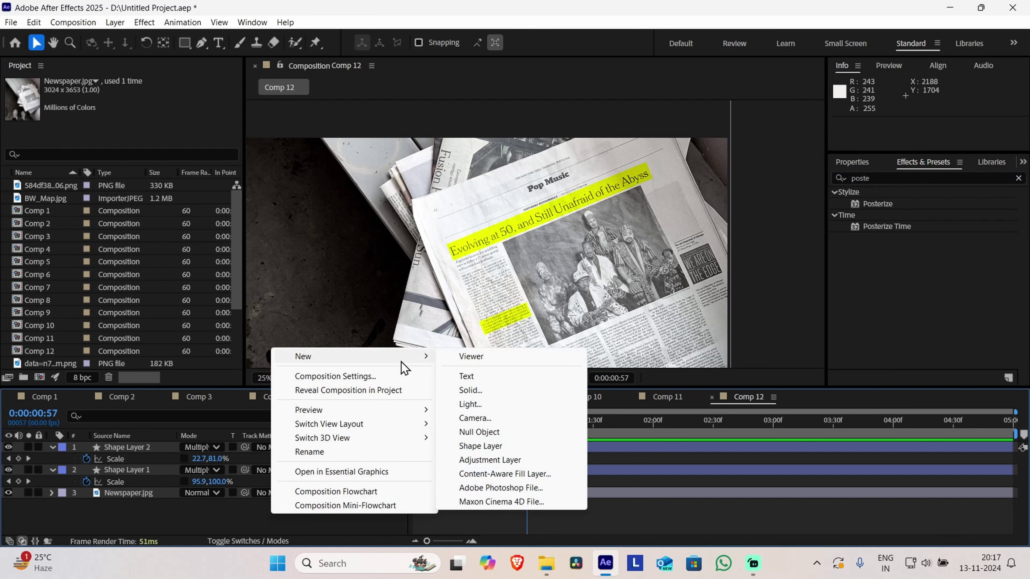
{"action": "left_click", "coordinate": [502, 461]}
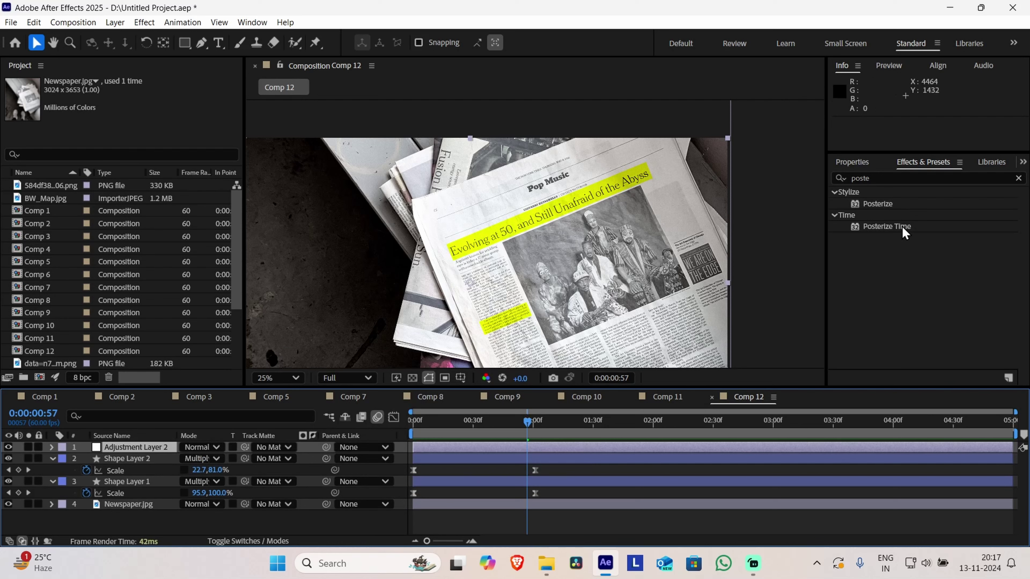
{"action": "left_click_drag", "start_coordinate": [905, 233], "coordinate": [152, 451]}
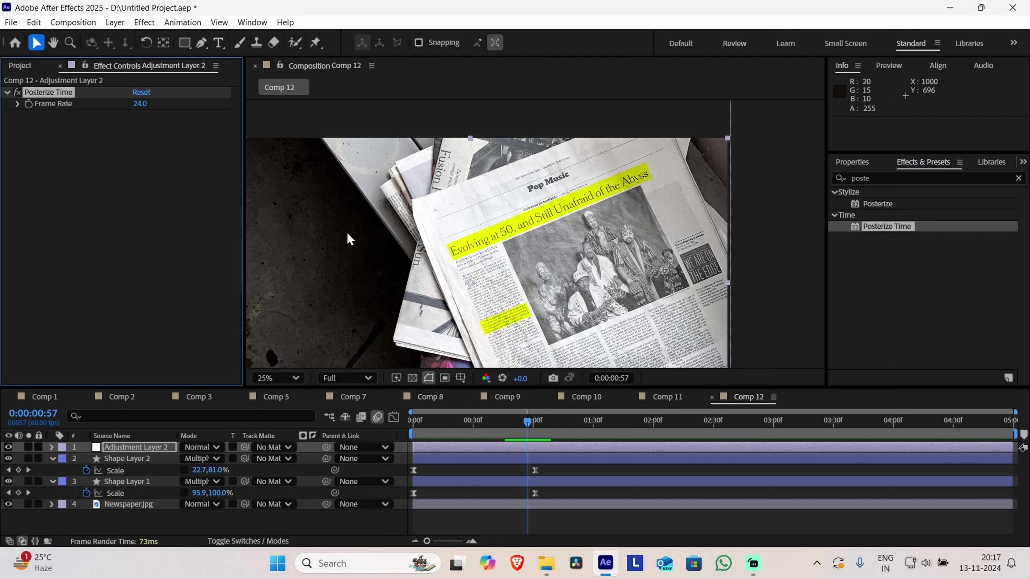
Set the Posterize Time frame rate to 30 and preview the animation from the first frame
{"action": "double_click", "coordinate": [145, 104]}
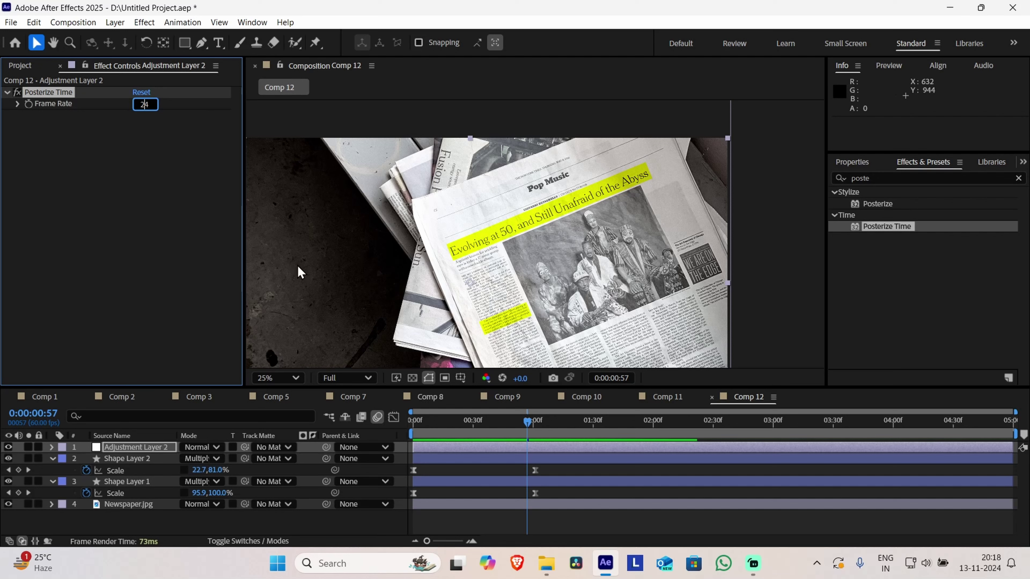
{"action": "key", "text": "Right"}
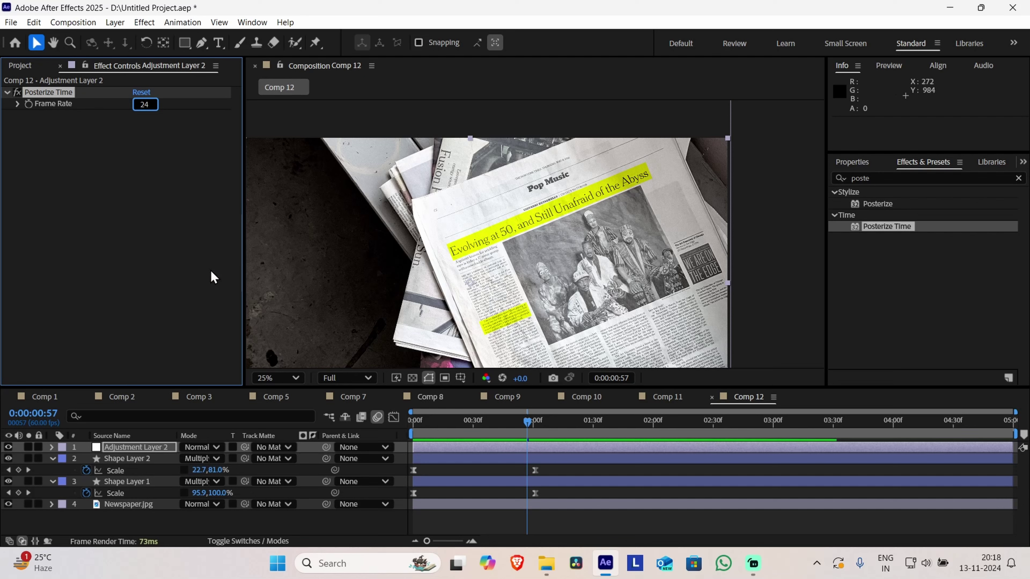
{"action": "type", "text": "30"}
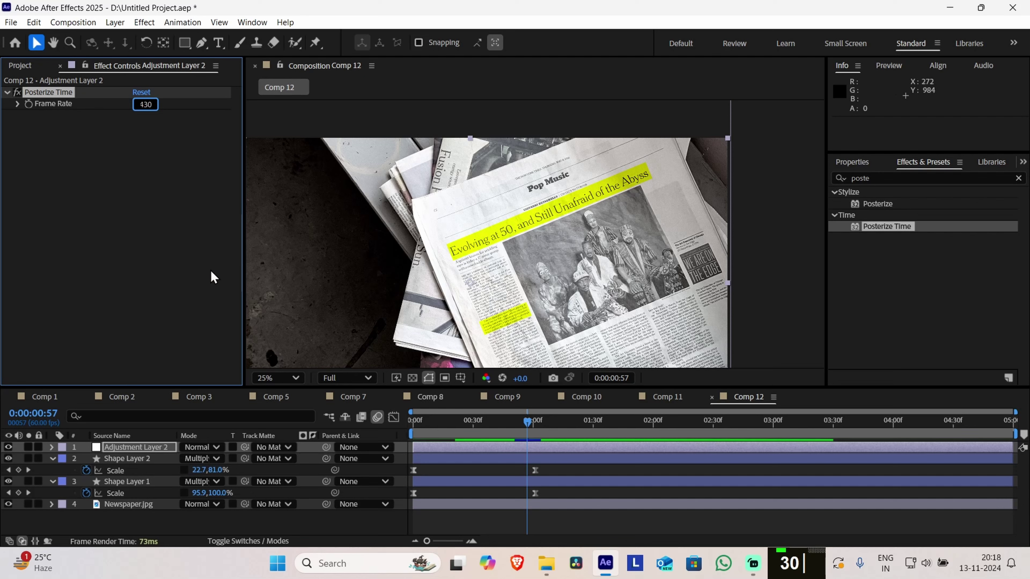
{"action": "key", "text": "Left"}
{"action": "key", "text": "Left"}
{"action": "key", "text": "BackSpace"}
{"action": "key", "text": "Return"}
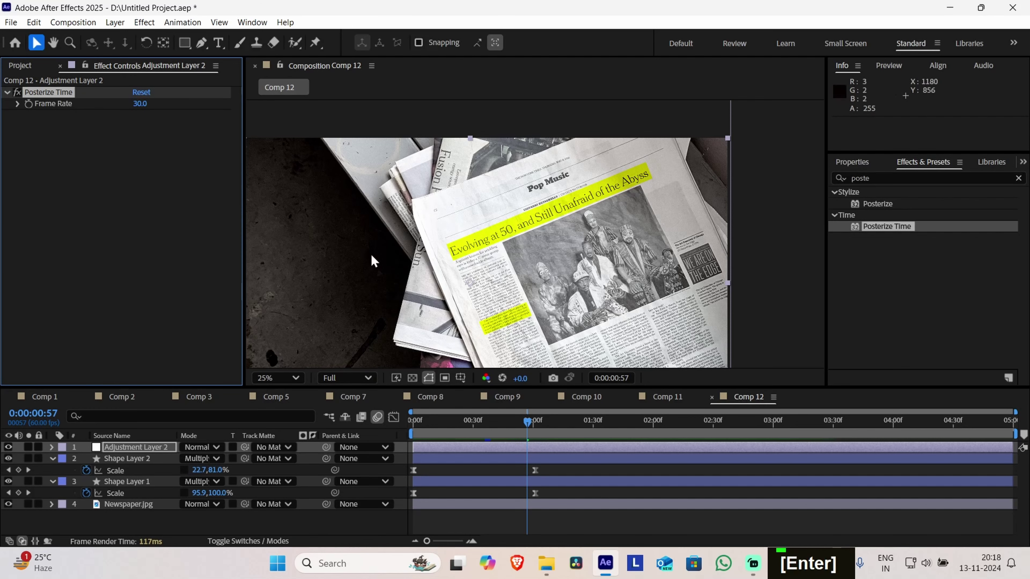
{"action": "left_click_drag", "start_coordinate": [472, 426], "coordinate": [392, 419]}
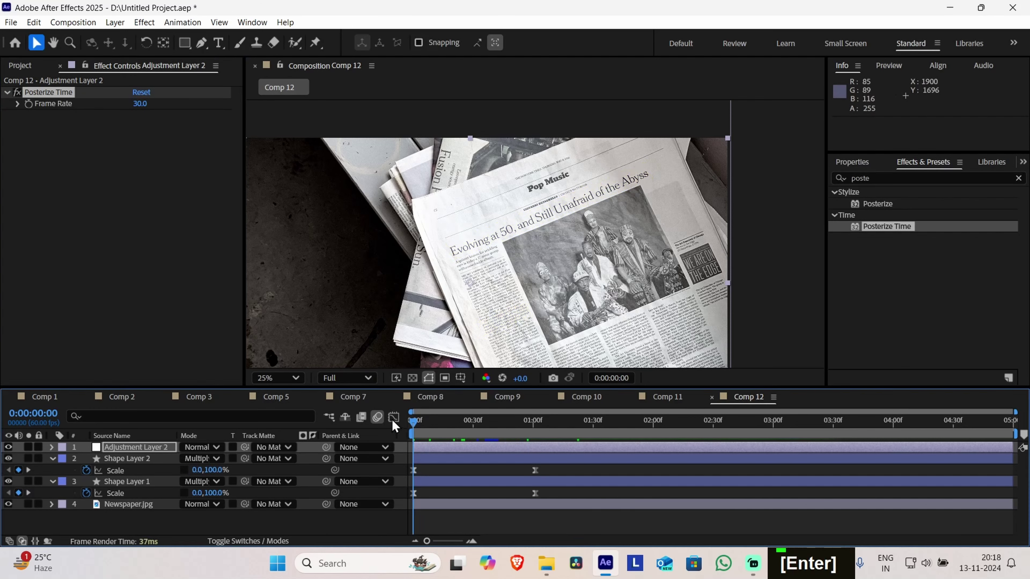
{"action": "key", "text": "space"}
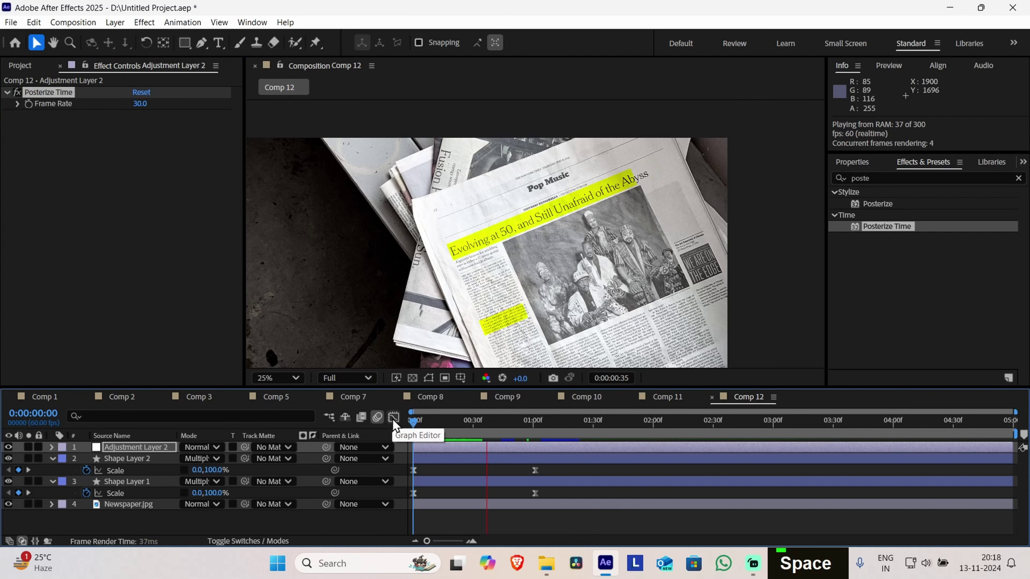
{"action": "key", "text": "space"}
{"action": "left_click", "coordinate": [429, 378]}
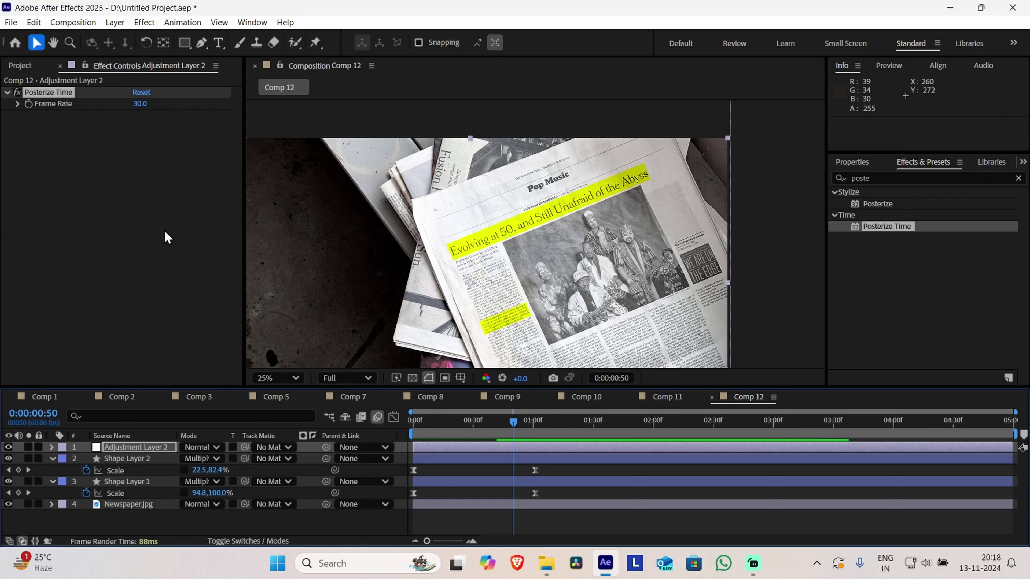
Return the playhead to the first frame and set the Posterize Time frame rate to 24
{"action": "left_click_drag", "start_coordinate": [483, 420], "coordinate": [392, 417]}
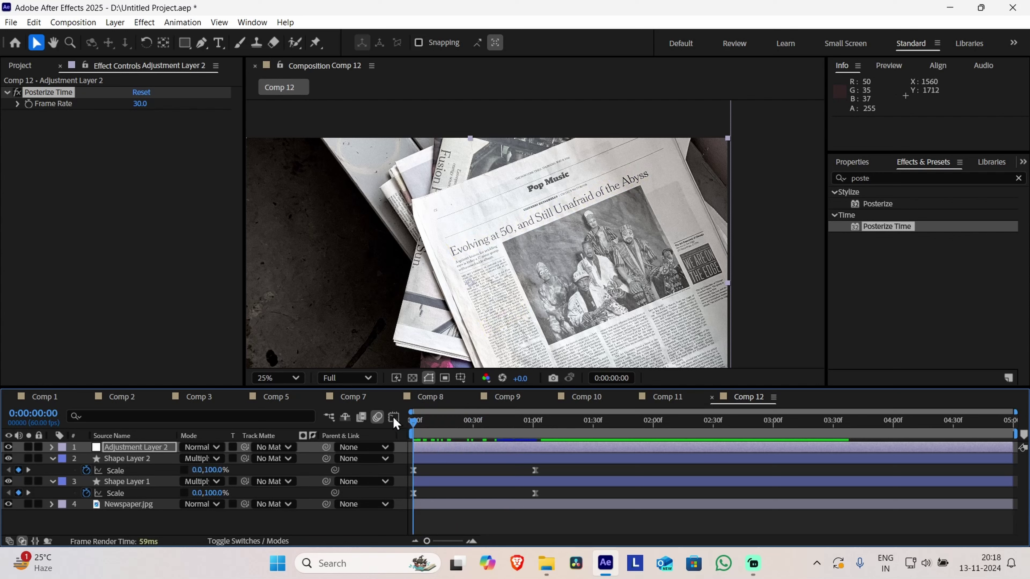
{"action": "scroll", "coordinate": [495, 288], "scroll_direction": "down", "scroll_amount": 1}
{"action": "middle_click", "coordinate": [505, 272]}
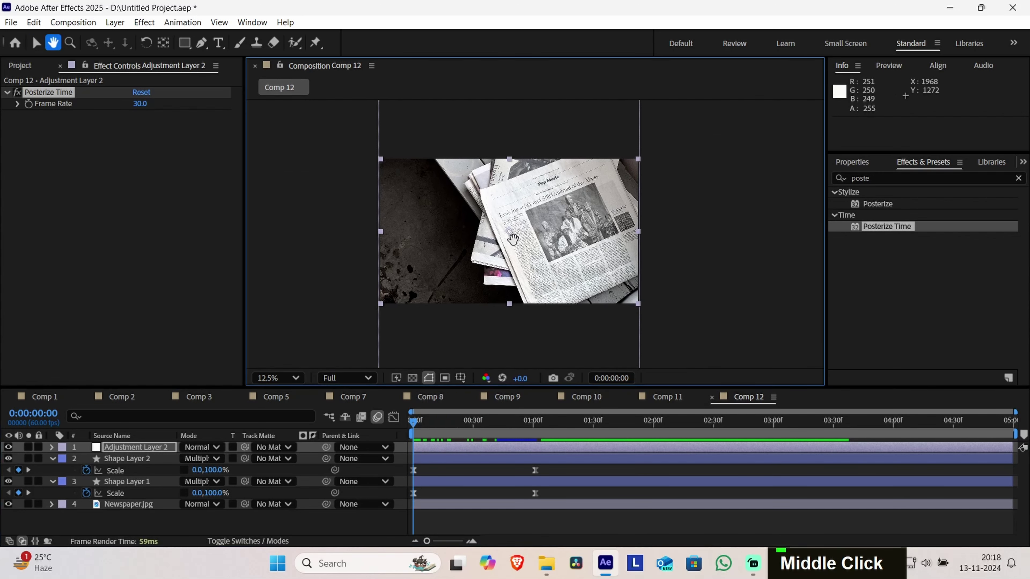
{"action": "left_click_drag", "start_coordinate": [414, 426], "coordinate": [342, 443]}
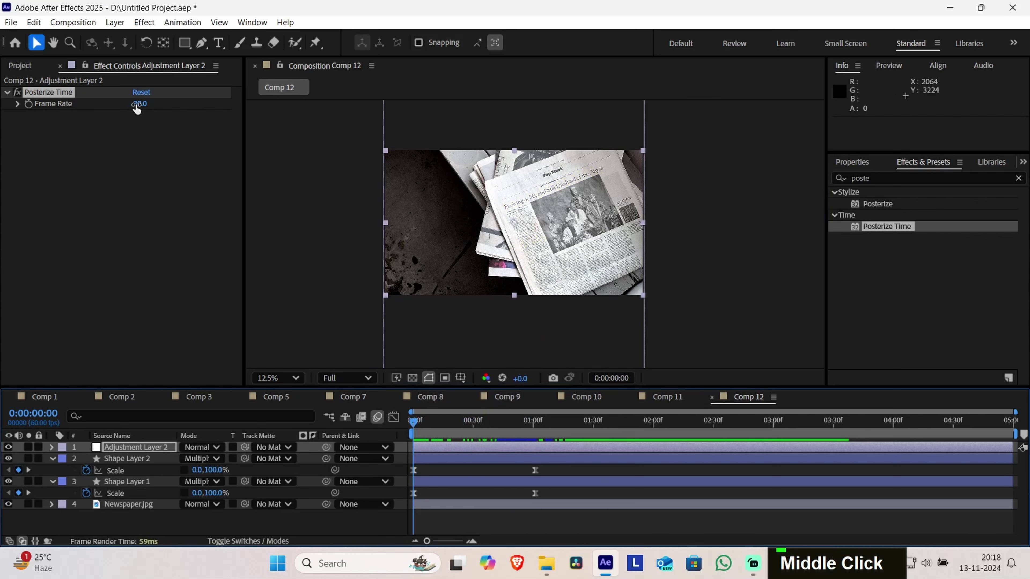
{"action": "left_click", "coordinate": [145, 105]}
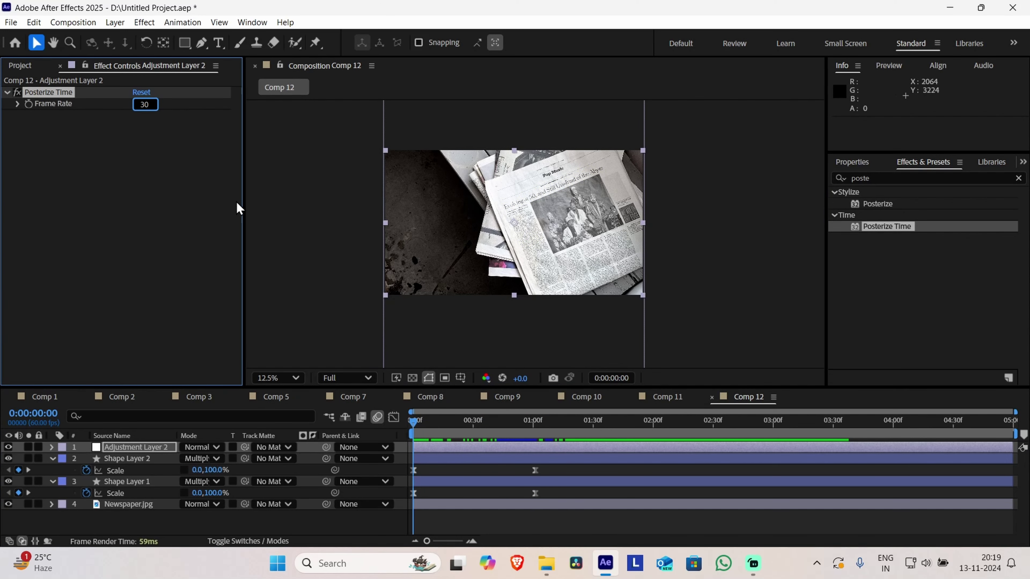
{"action": "key", "text": "Right"}
{"action": "key", "text": "BackSpace"}
{"action": "key", "text": "BackSpace"}
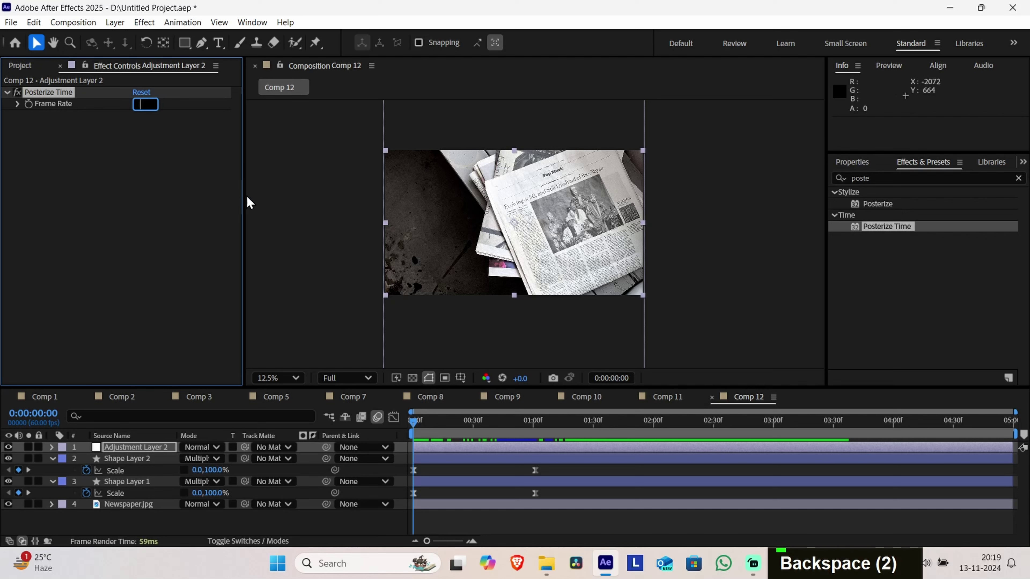
{"action": "type", "text": "24"}
{"action": "key", "text": "Return"}
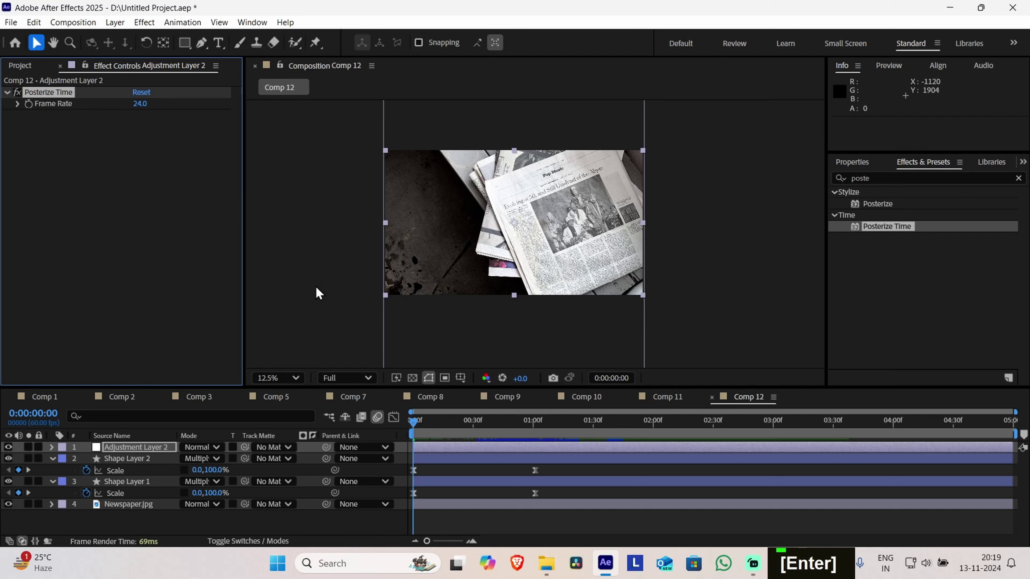
Preview the posterized highlight sweeps and return the playhead to 0:00:00:00
{"action": "key", "text": "space"}
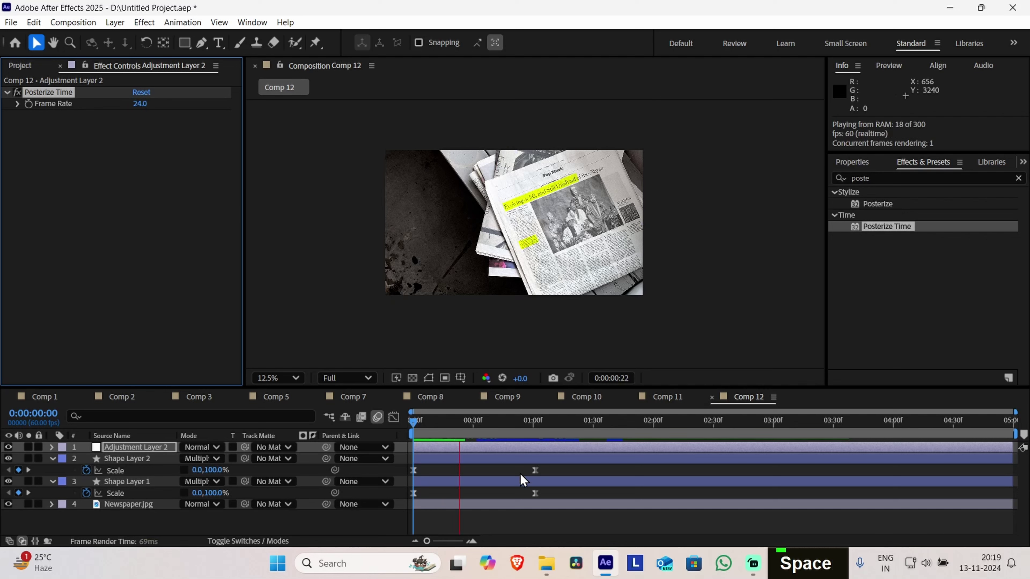
{"action": "key", "text": "space"}
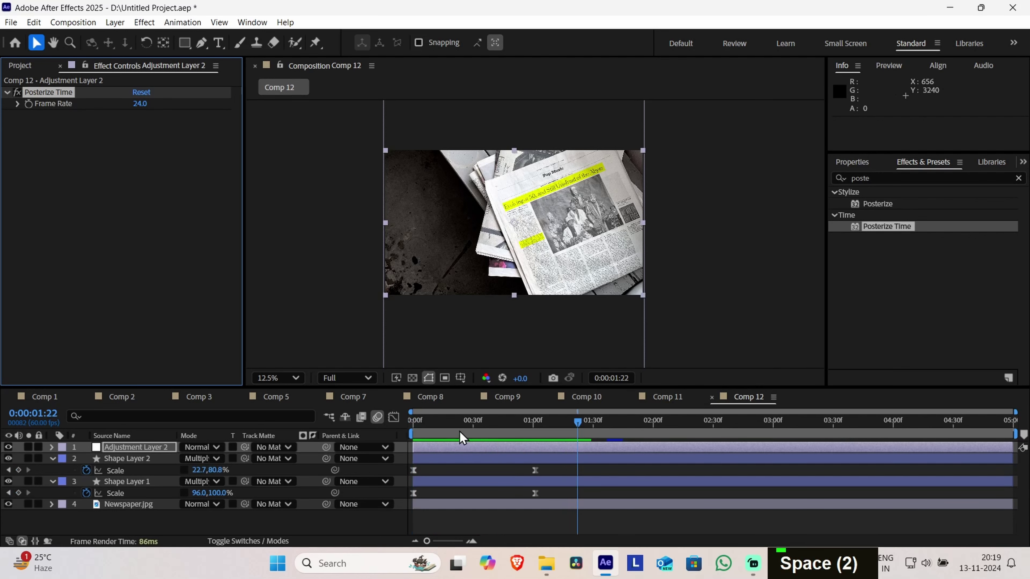
{"action": "left_click", "coordinate": [411, 422]}
{"action": "left_click_drag", "start_coordinate": [409, 421], "coordinate": [406, 419]}
{"action": "scroll", "coordinate": [550, 247], "scroll_direction": "up", "scroll_amount": 1}
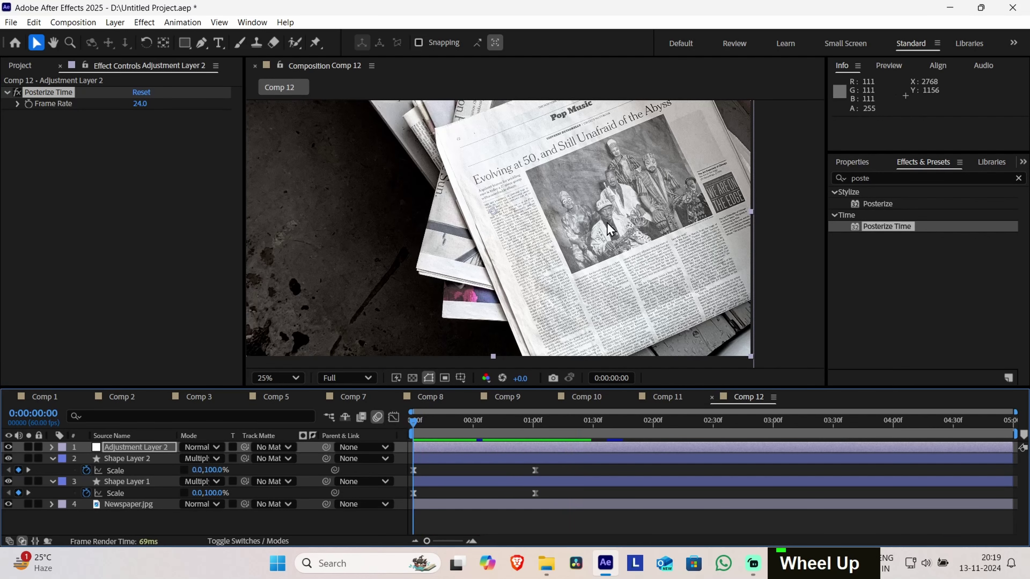
Recentre the newspaper in view, play the highlight animation again, and move the playhead back to the first frame
{"action": "left_click_drag", "start_coordinate": [608, 221], "coordinate": [532, 228]}
{"action": "key", "text": "space"}
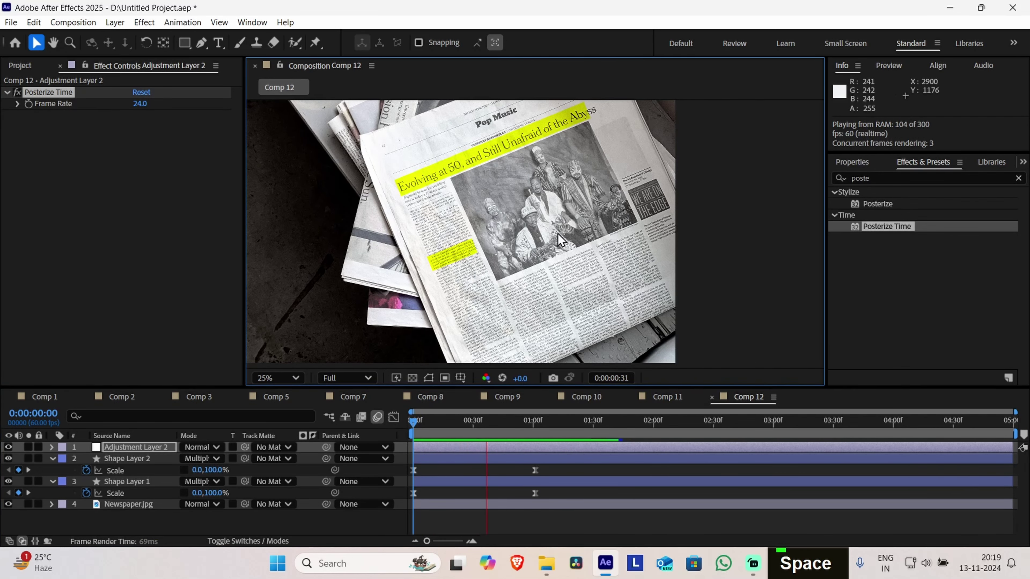
{"action": "key", "text": "space"}
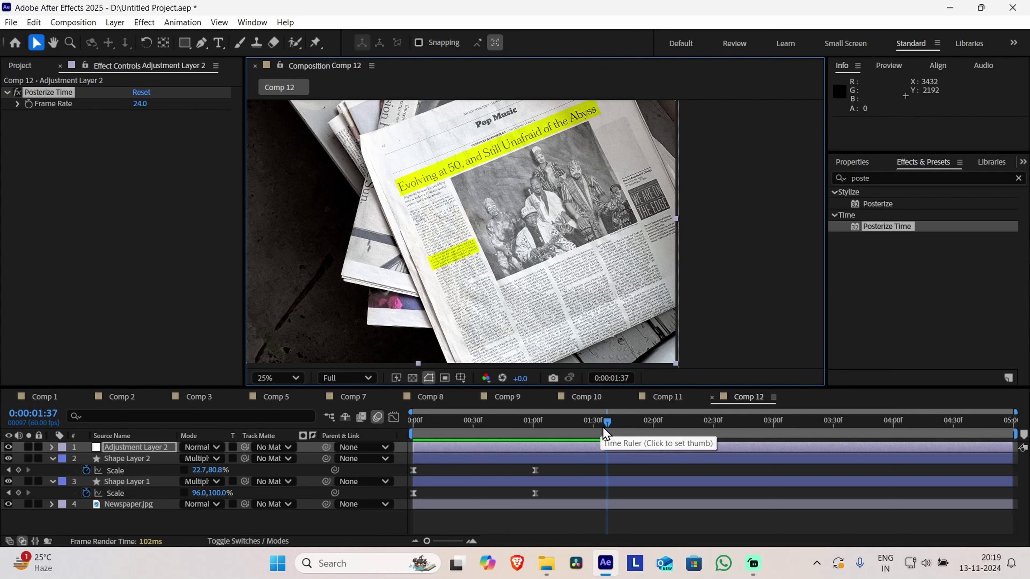
{"action": "left_click_drag", "start_coordinate": [606, 427], "coordinate": [416, 421]}
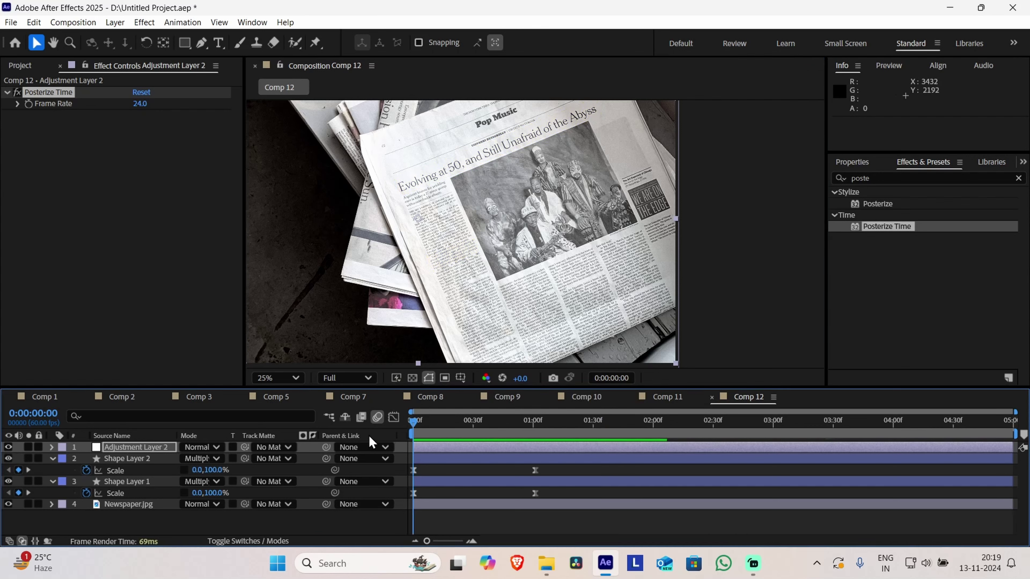
Add a null object to the composition and collapse the properties of both shape layers
{"action": "right_click", "coordinate": [258, 523]}
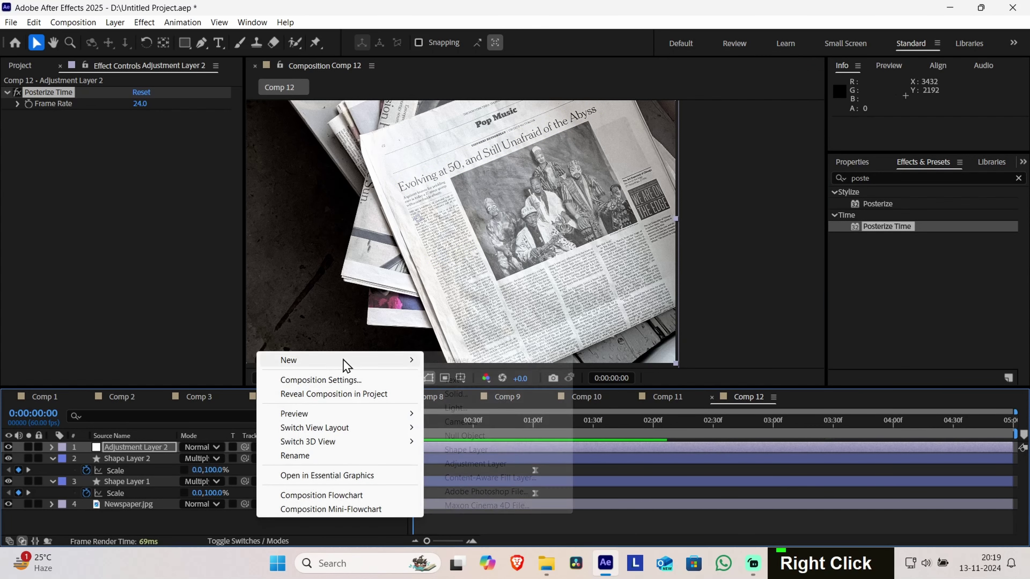
{"action": "mouse_move", "coordinate": [345, 361]}
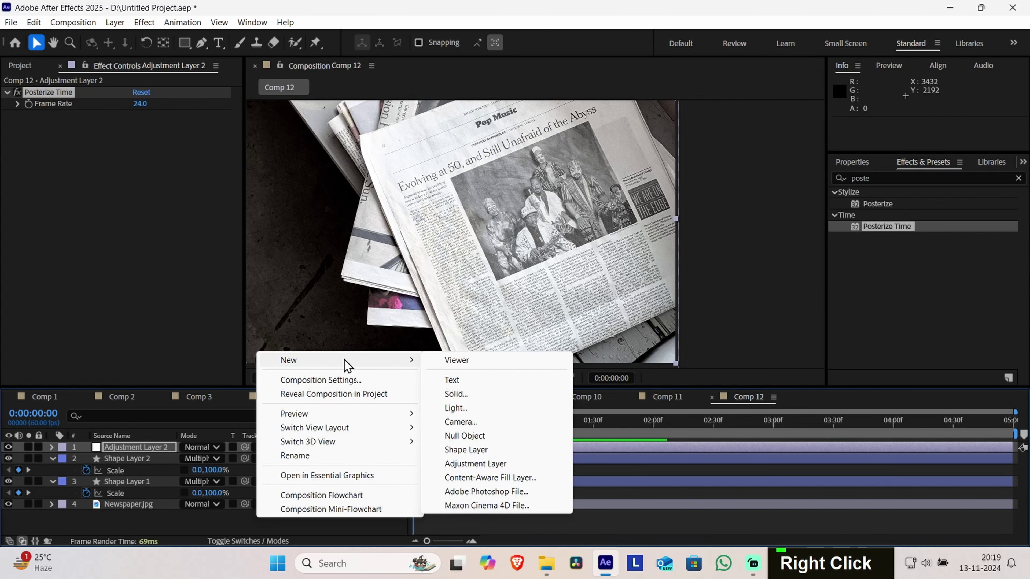
{"action": "left_click", "coordinate": [477, 436]}
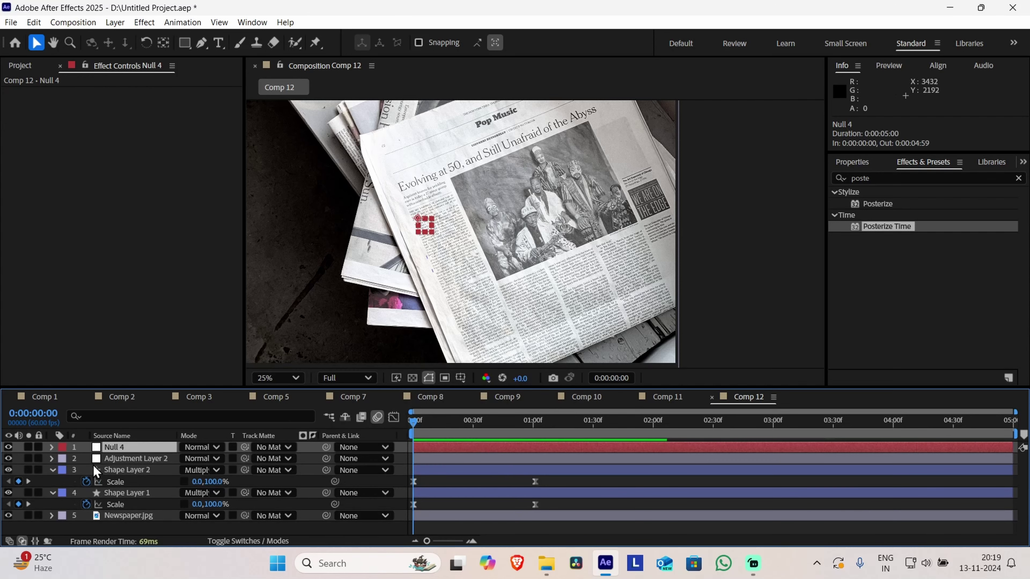
{"action": "left_click", "coordinate": [53, 470]}
{"action": "left_click", "coordinate": [53, 482]}
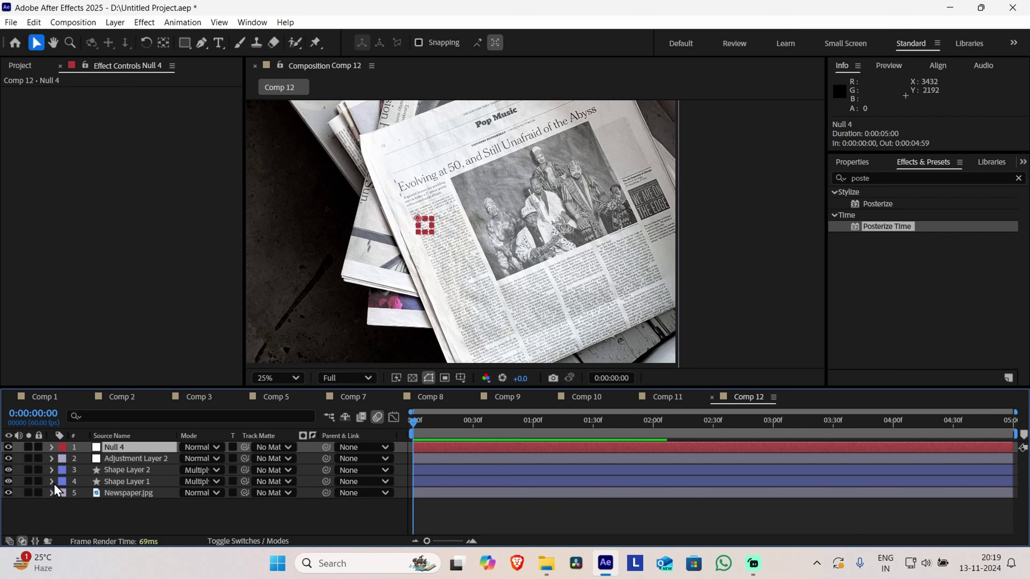
Parent the newspaper image and both shape layers to the null object
{"action": "left_click", "coordinate": [150, 493]}
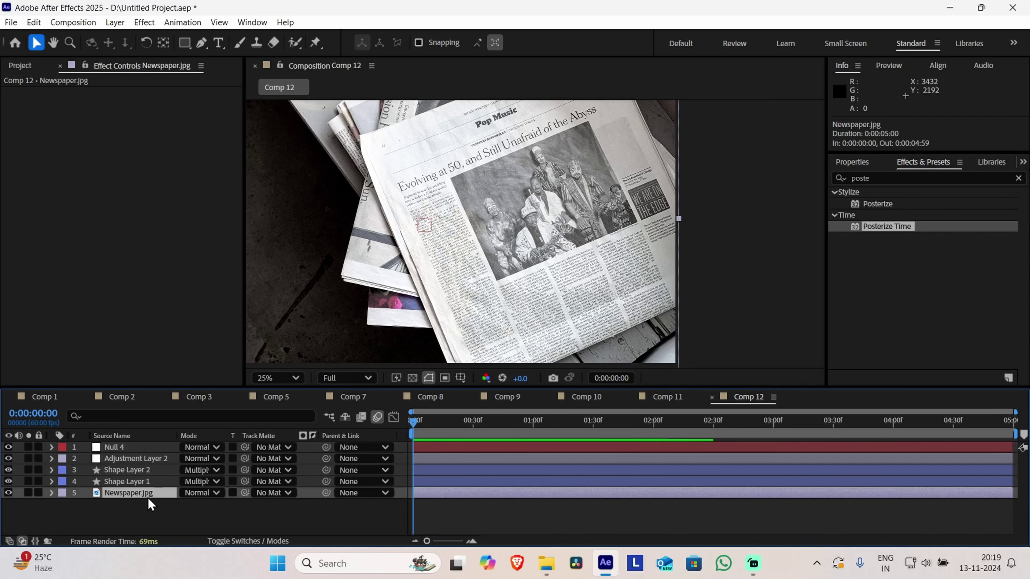
{"action": "left_click", "coordinate": [143, 483], "text": "ctrl"}
{"action": "left_click", "coordinate": [142, 471], "text": "ctrl"}
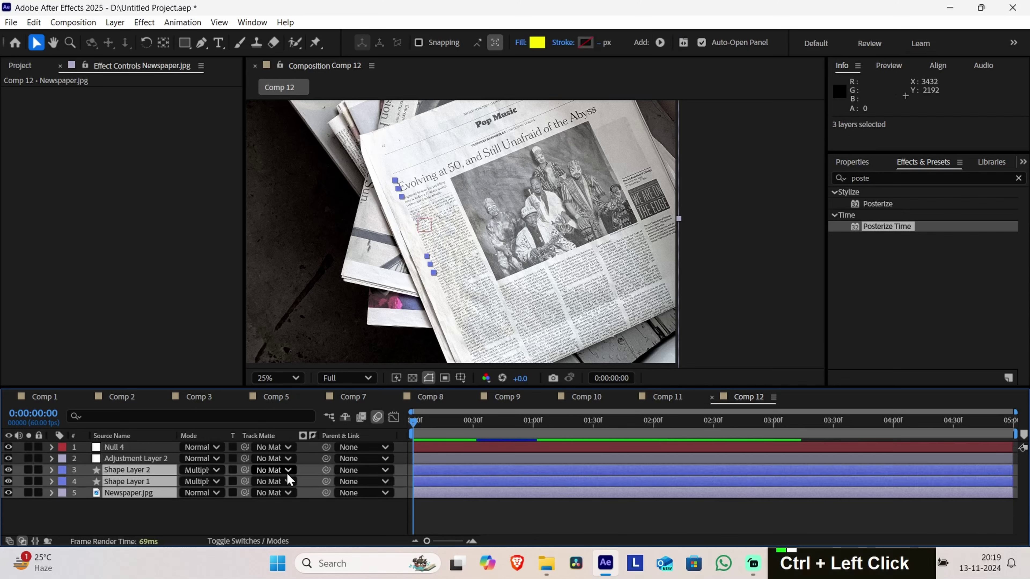
{"action": "left_click_drag", "start_coordinate": [326, 471], "coordinate": [139, 450]}
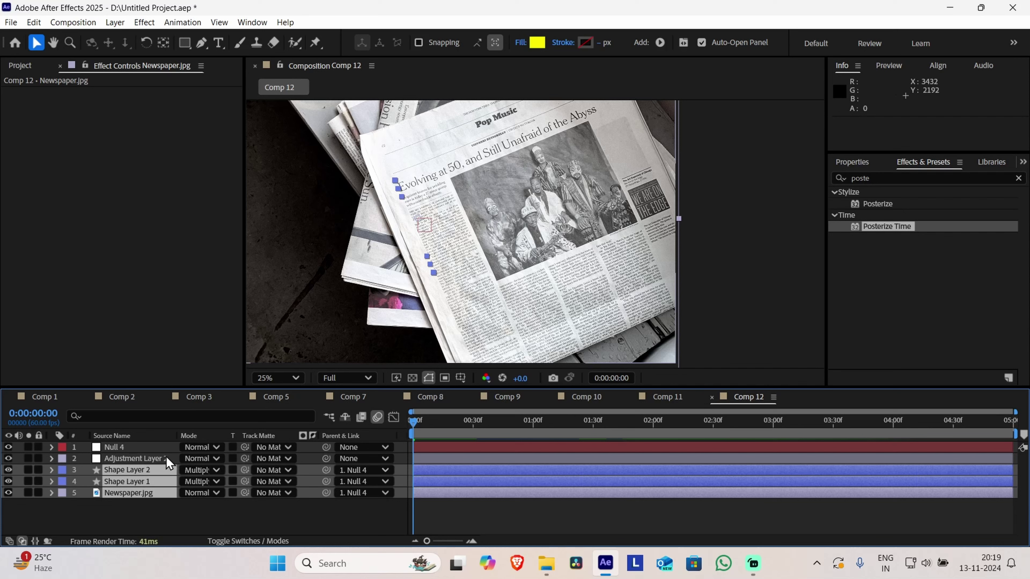
Set Position and Scale keyframes on the null at the first frame and move the playhead to 0:00:00:45
{"action": "left_click", "coordinate": [149, 447]}
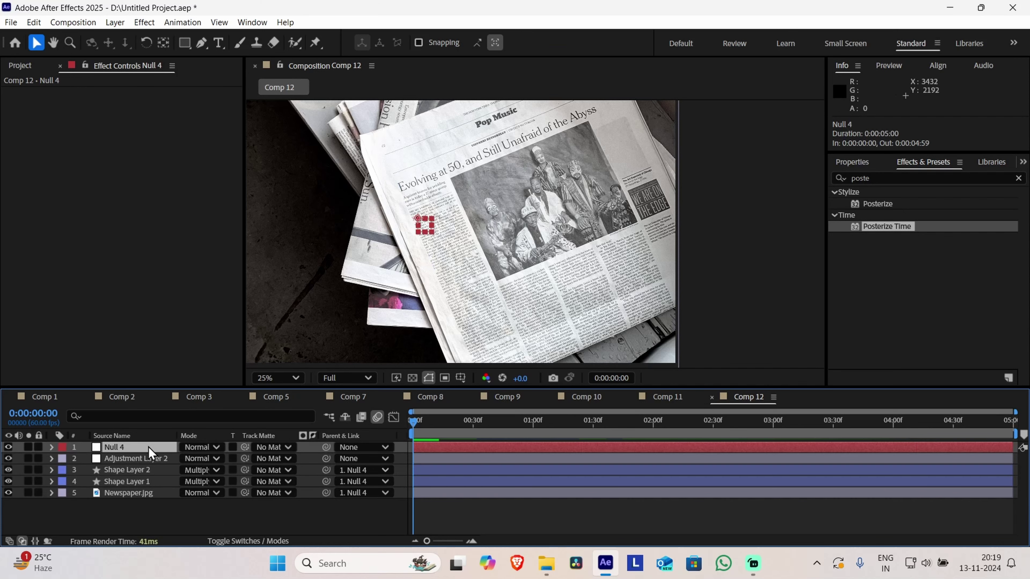
{"action": "scroll", "coordinate": [488, 273], "scroll_direction": "down", "scroll_amount": 2}
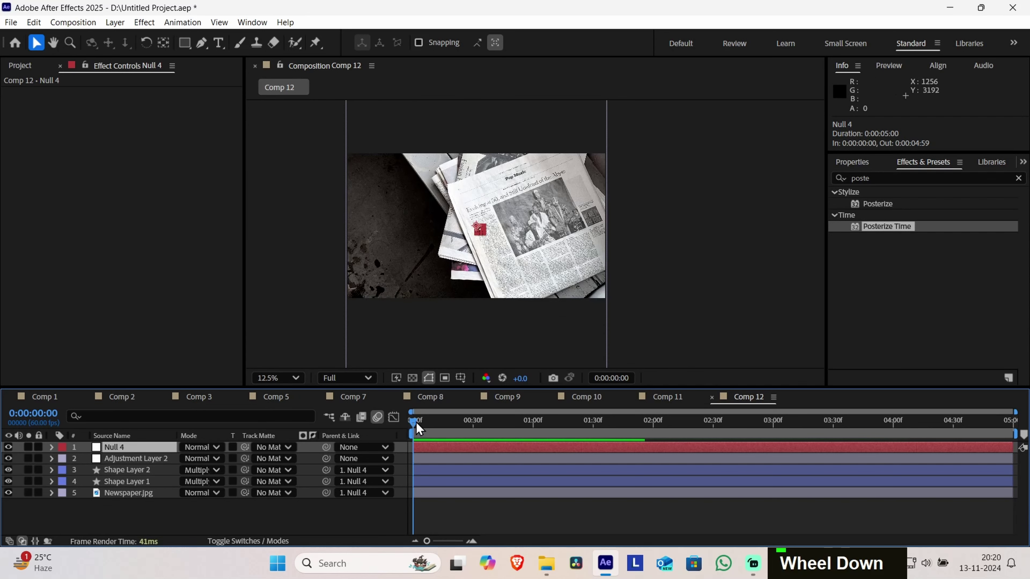
{"action": "key", "text": "space"}
{"action": "key", "text": "space"}
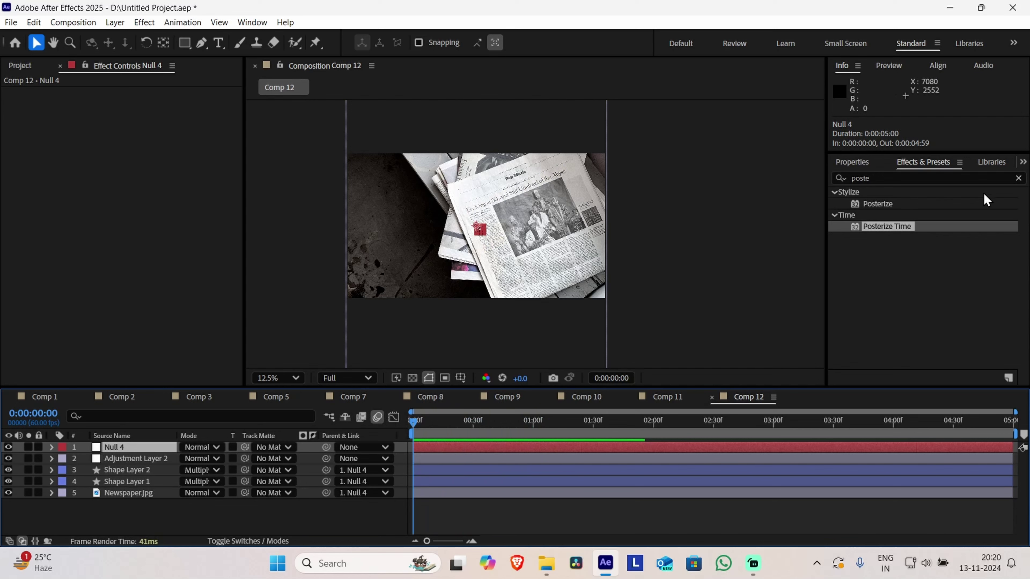
{"action": "left_click", "coordinate": [863, 163]}
{"action": "key", "text": "ctrl+z"}
{"action": "key", "text": "ctrl+z"}
{"action": "key", "text": "ctrl+z"}
{"action": "key", "text": "ctrl+z"}
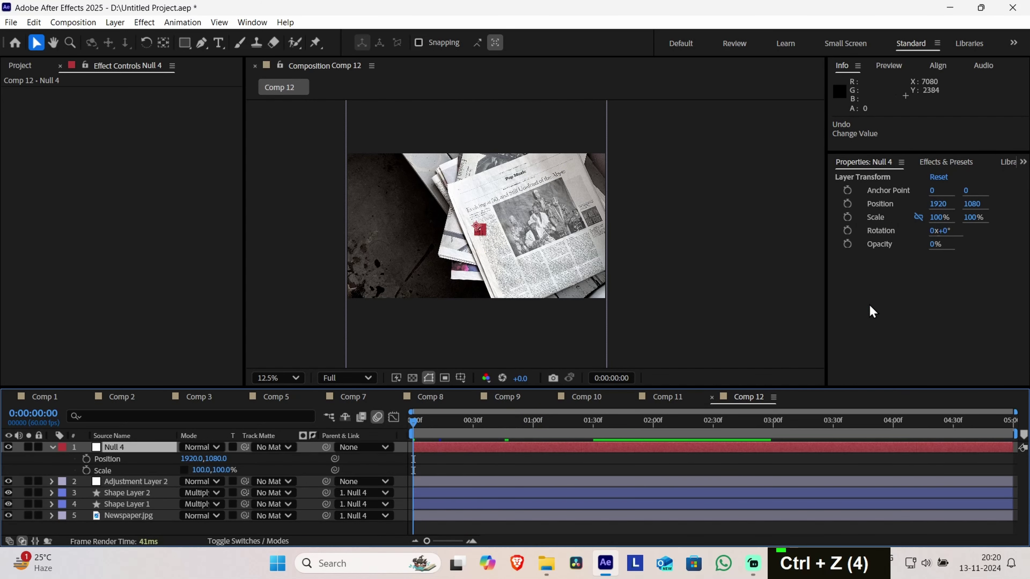
{"action": "left_click", "coordinate": [849, 203]}
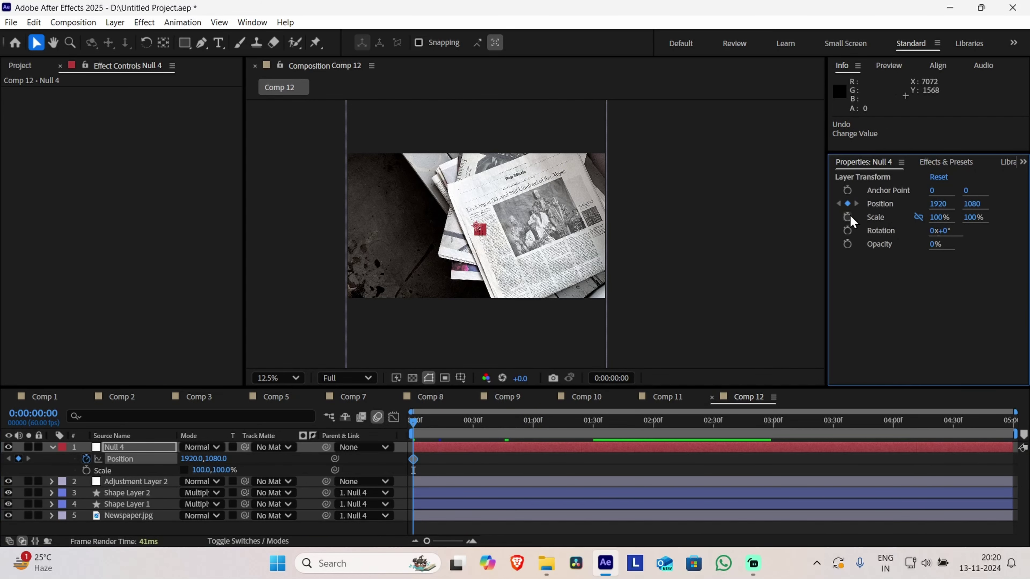
{"action": "left_click", "coordinate": [849, 217]}
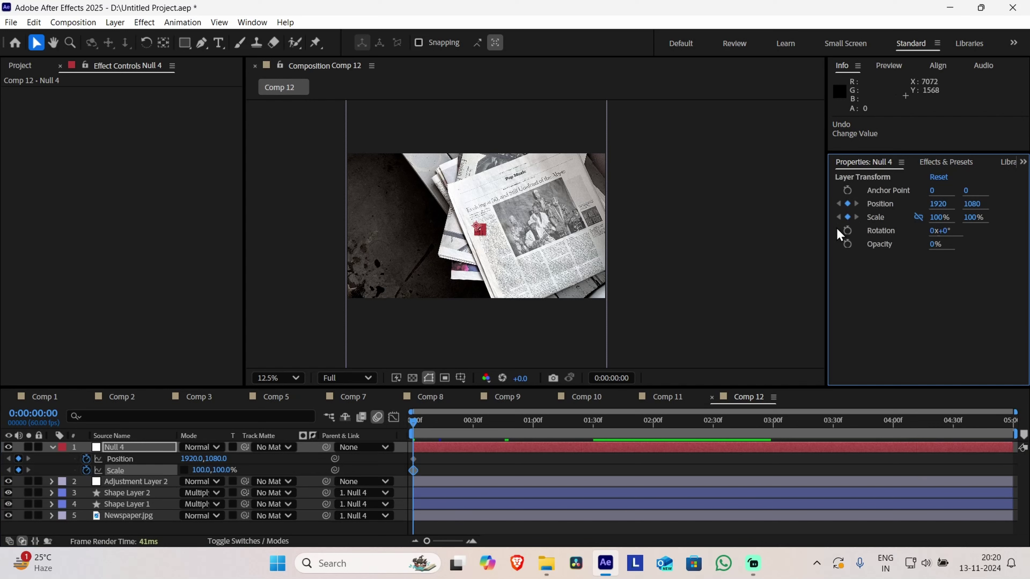
{"action": "left_click_drag", "start_coordinate": [412, 419], "coordinate": [504, 429]}
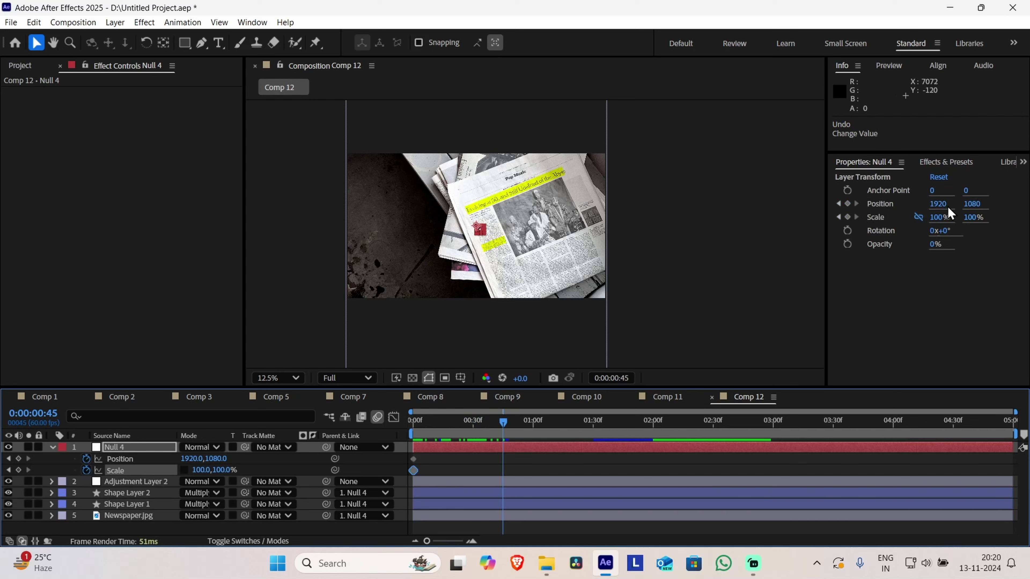
{"action": "key", "text": "ctrl+z"}
{"action": "left_click_drag", "start_coordinate": [937, 222], "coordinate": [964, 229]}
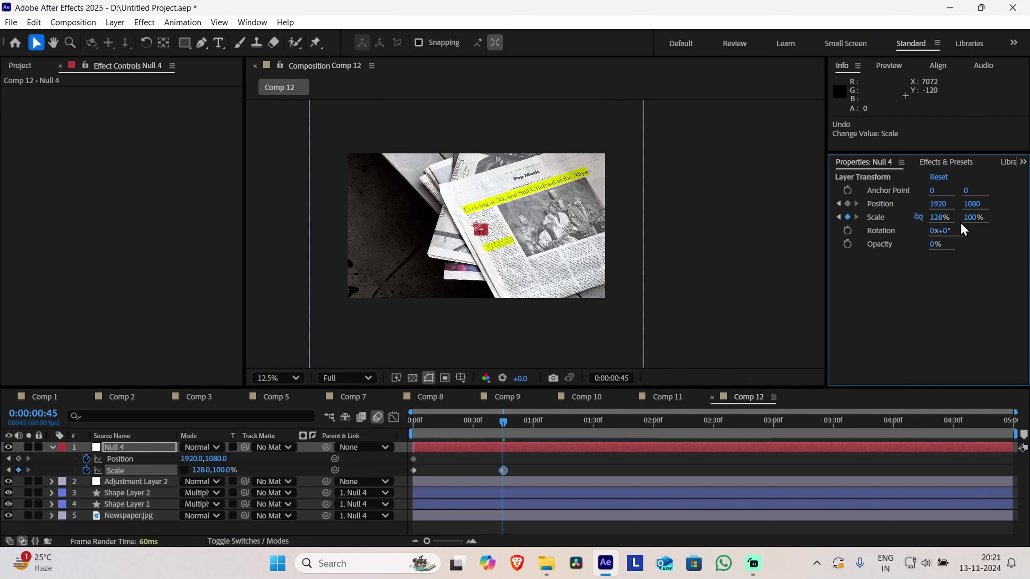
{"action": "key", "text": "ctrl+z"}
{"action": "key", "text": "ctrl+z"}
{"action": "key", "text": "ctrl+z"}
{"action": "key", "text": "ctrl+z"}
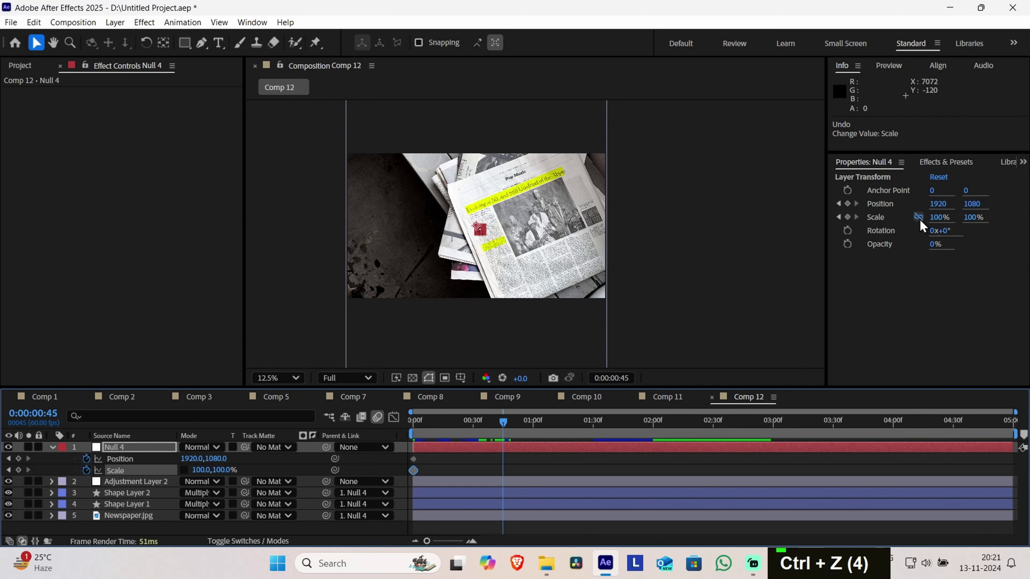
Link the null's Scale dimensions, then keyframe Scale at 157% and Position at 1099, 1435 at 0:00:00:45
{"action": "left_click", "coordinate": [919, 218]}
{"action": "left_click_drag", "start_coordinate": [941, 219], "coordinate": [994, 230]}
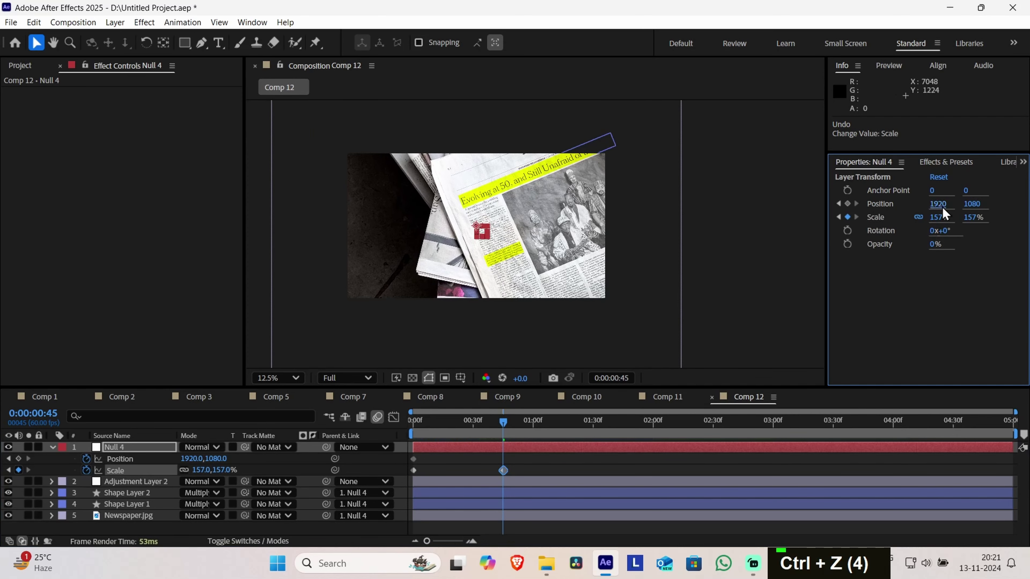
{"action": "left_click_drag", "start_coordinate": [939, 204], "coordinate": [353, 187]}
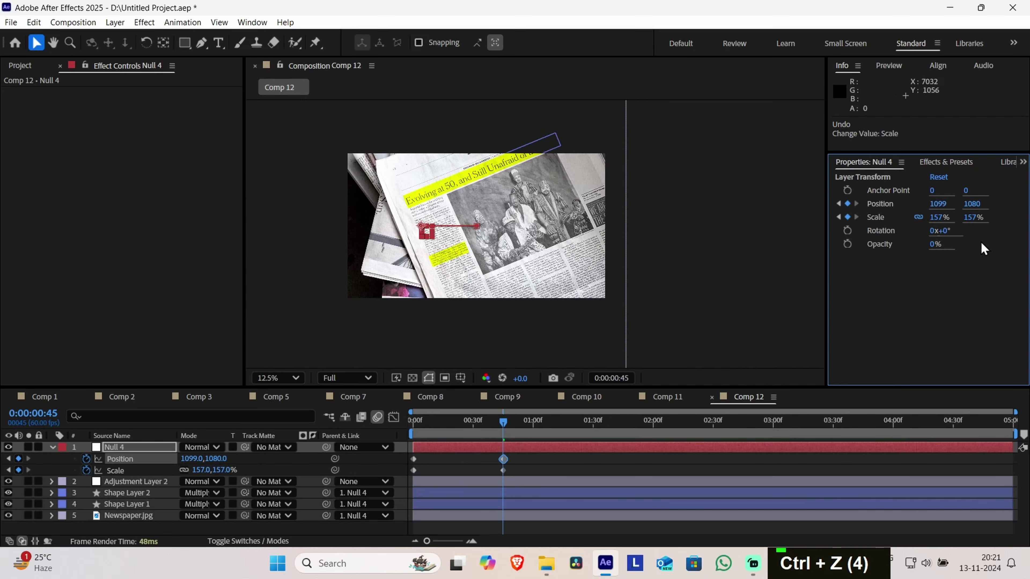
{"action": "left_click_drag", "start_coordinate": [990, 198], "coordinate": [1026, 385]}
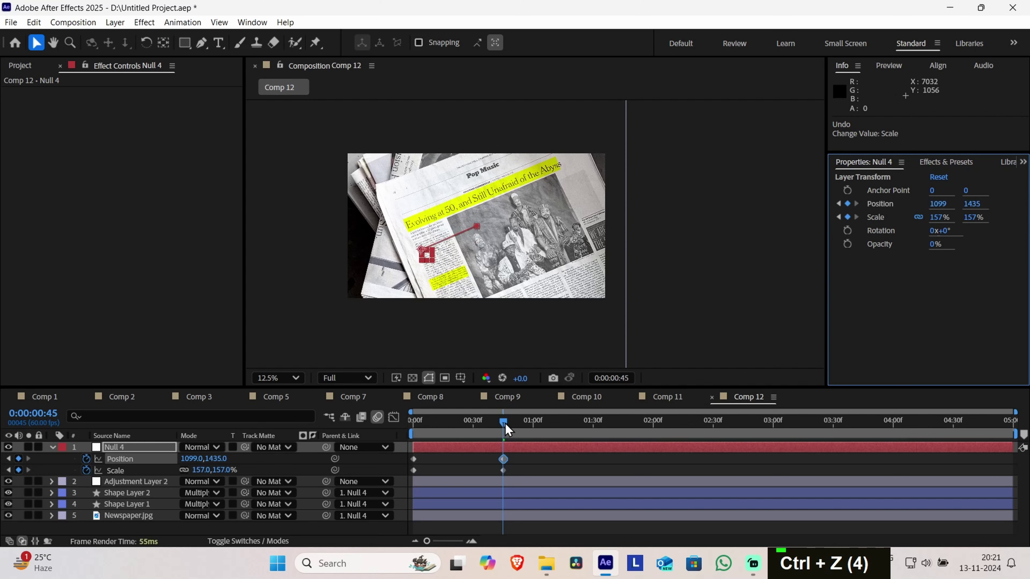
Move the null's second Position and Scale keyframes to 0:00:01:06 and preview the zoom from the first frame
{"action": "left_click_drag", "start_coordinate": [506, 424], "coordinate": [547, 467]}
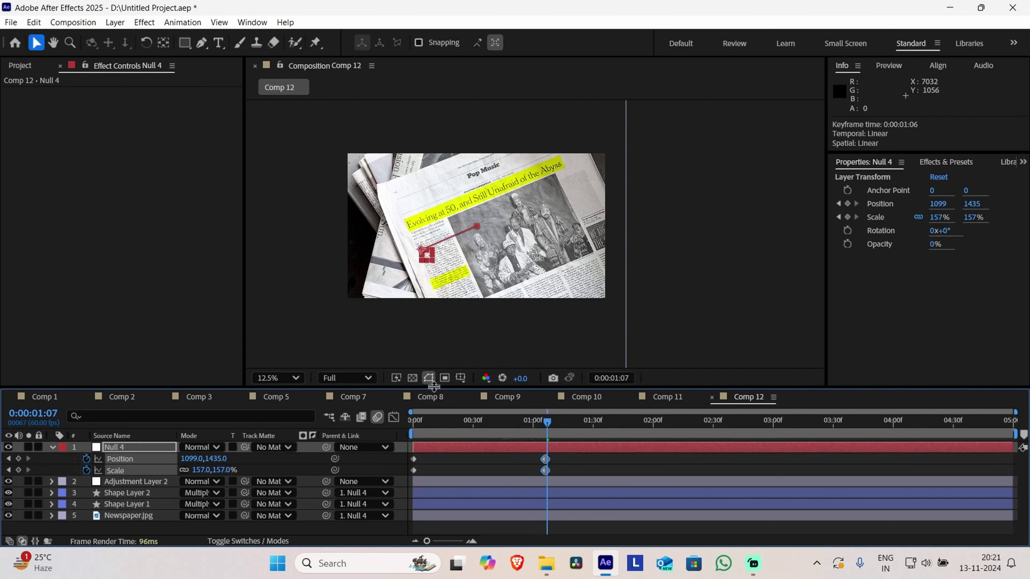
{"action": "key", "text": "Home"}
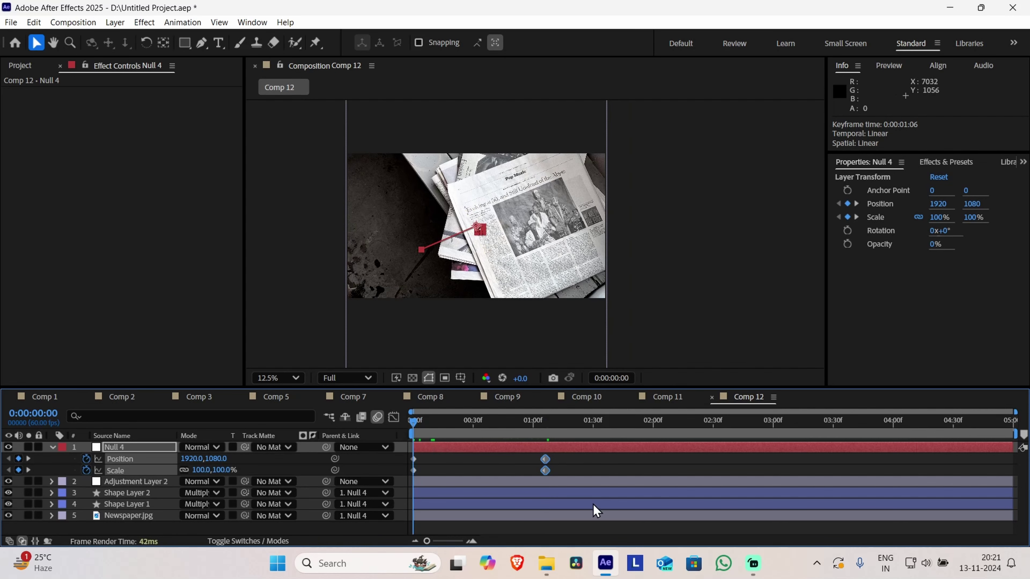
{"action": "key", "text": "space"}
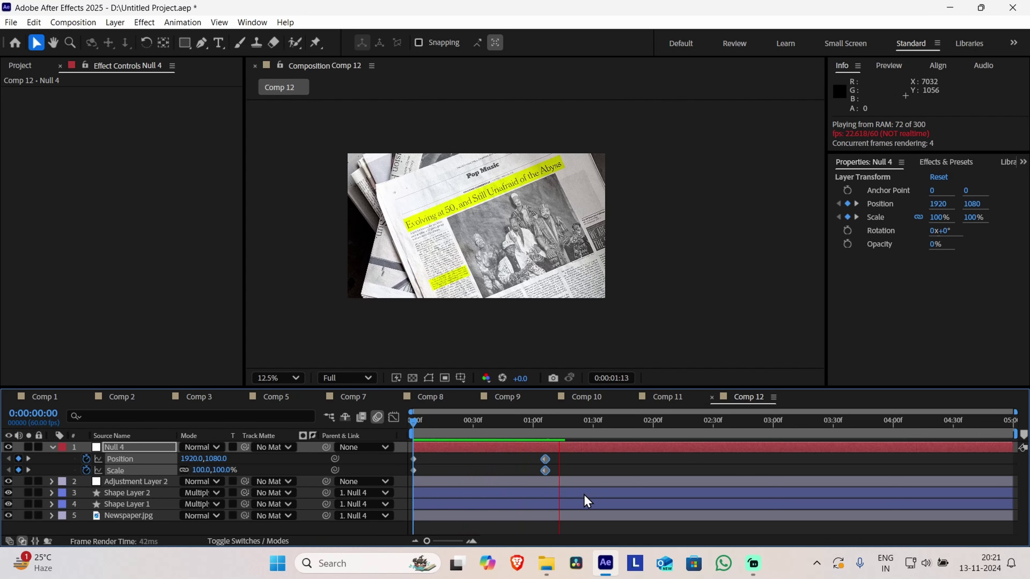
{"action": "key", "text": "space"}
{"action": "key", "text": "space"}
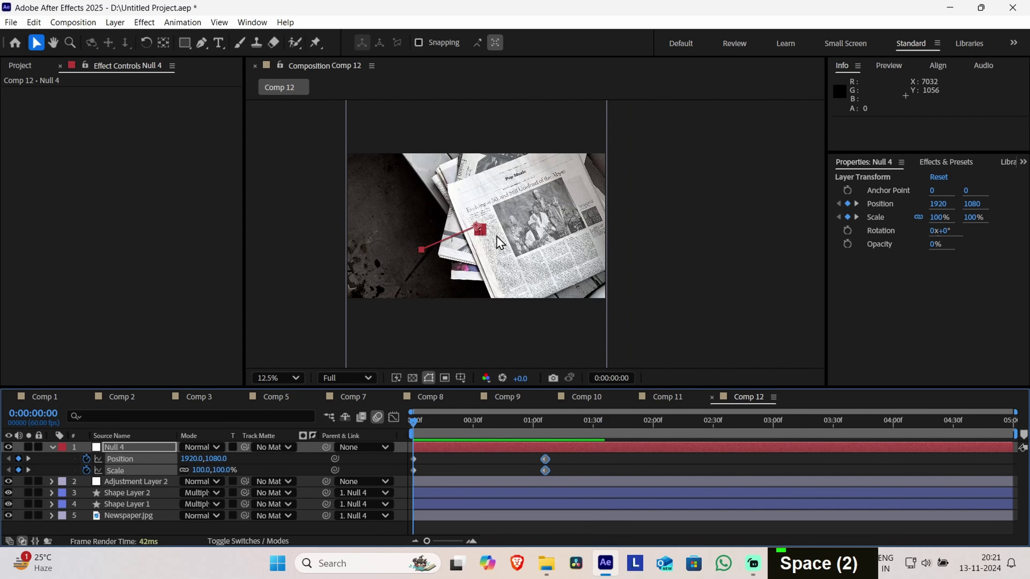
Preview the push-in on the highlighted headline at 25% magnification
{"action": "scroll", "coordinate": [506, 234], "scroll_direction": "up", "scroll_amount": 1}
{"action": "middle_click", "coordinate": [599, 272]}
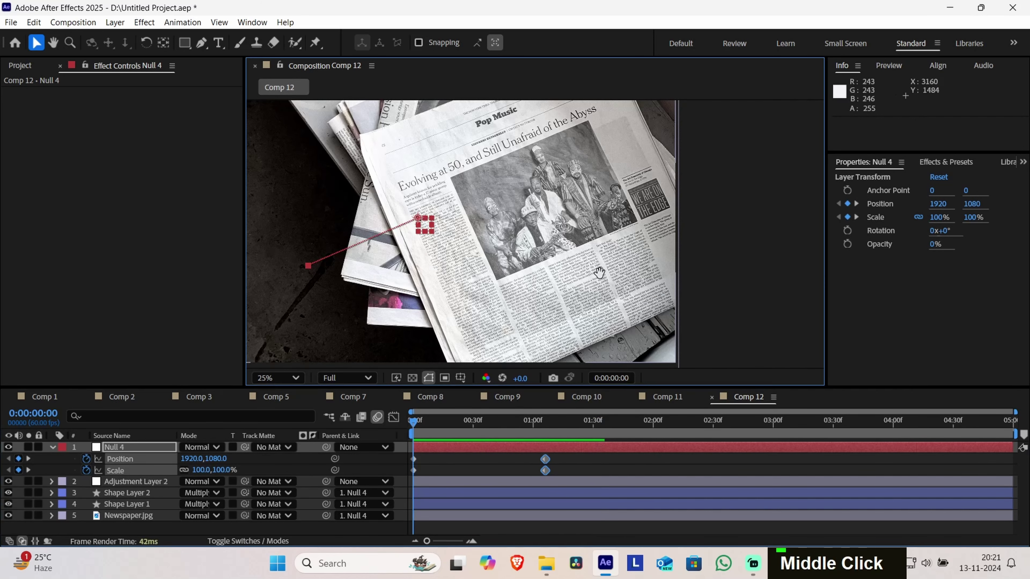
{"action": "left_click_drag", "start_coordinate": [599, 272], "coordinate": [706, 292]}
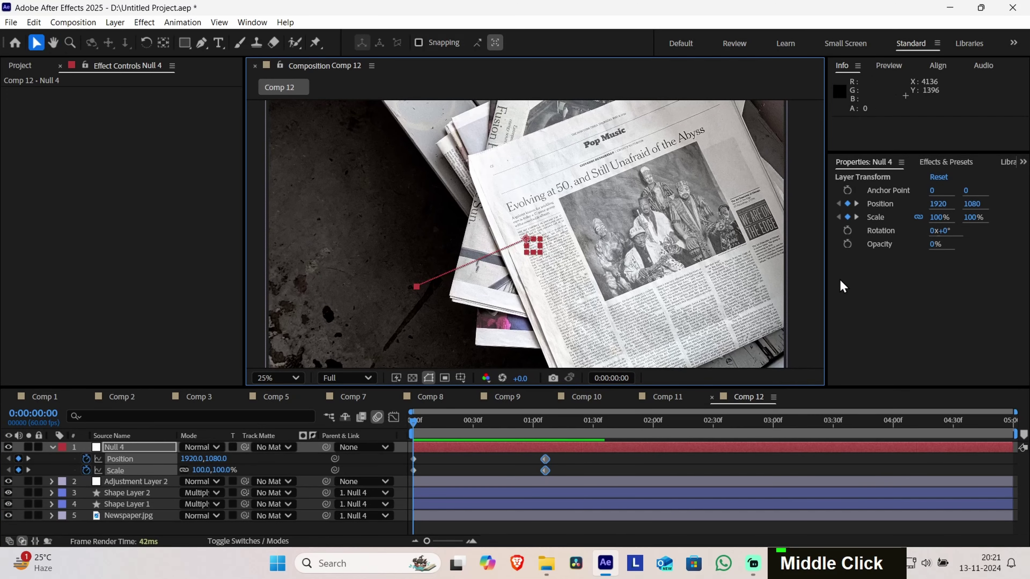
{"action": "key", "text": "space"}
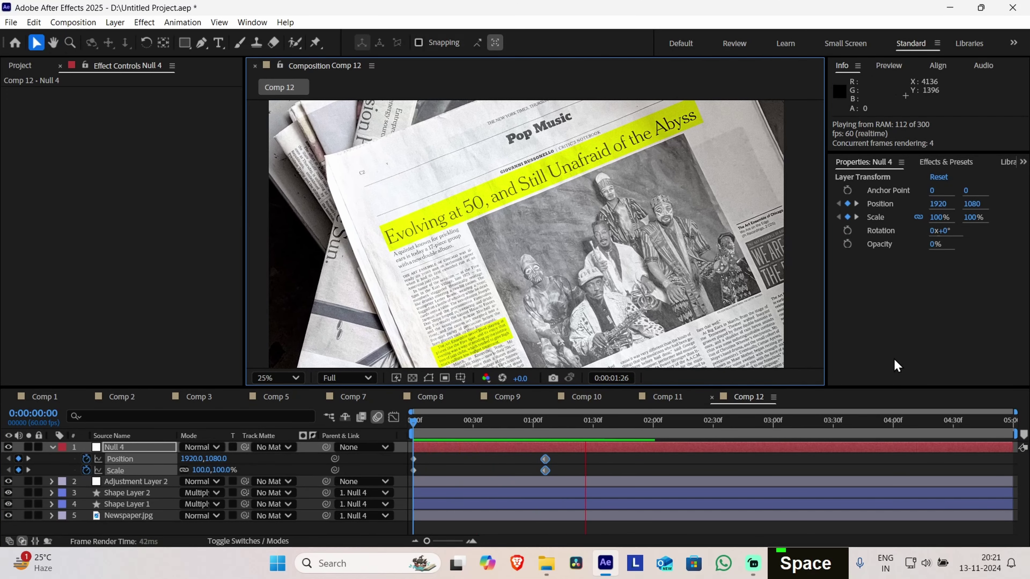
{"action": "key", "text": "space"}
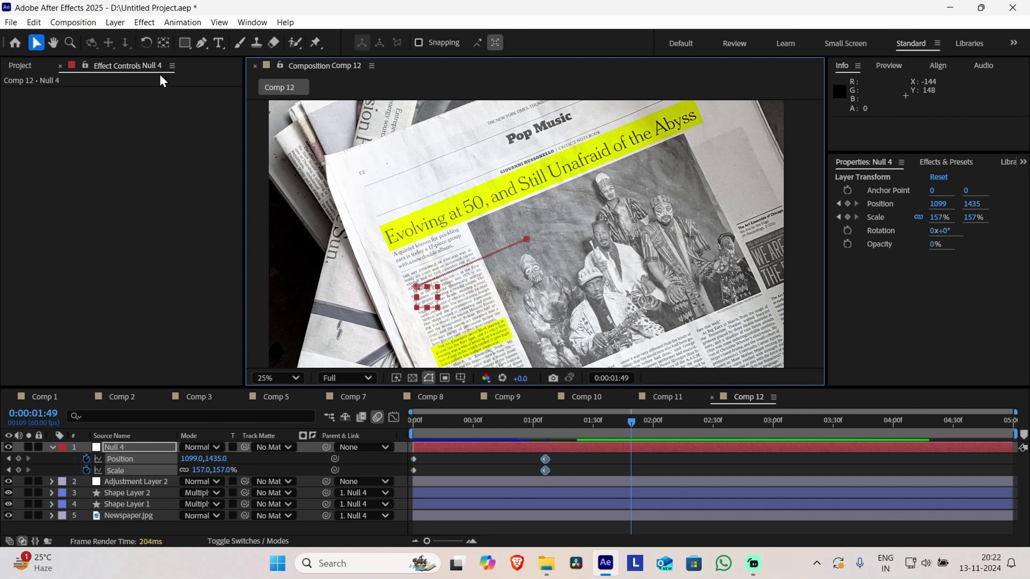
Create a new composition with the settings offered
{"action": "left_click", "coordinate": [61, 22]}
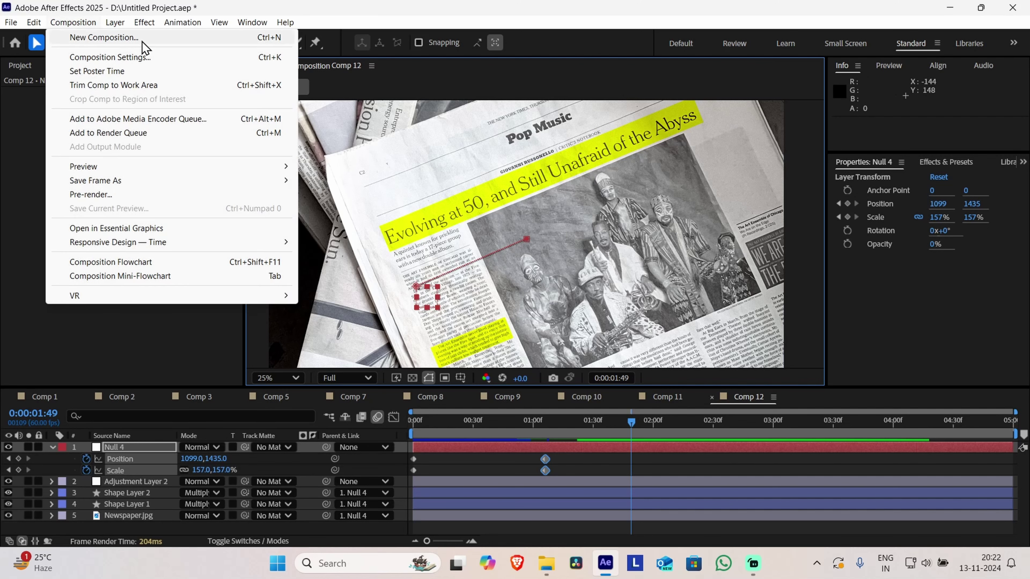
{"action": "left_click", "coordinate": [140, 38]}
{"action": "left_click", "coordinate": [695, 426]}
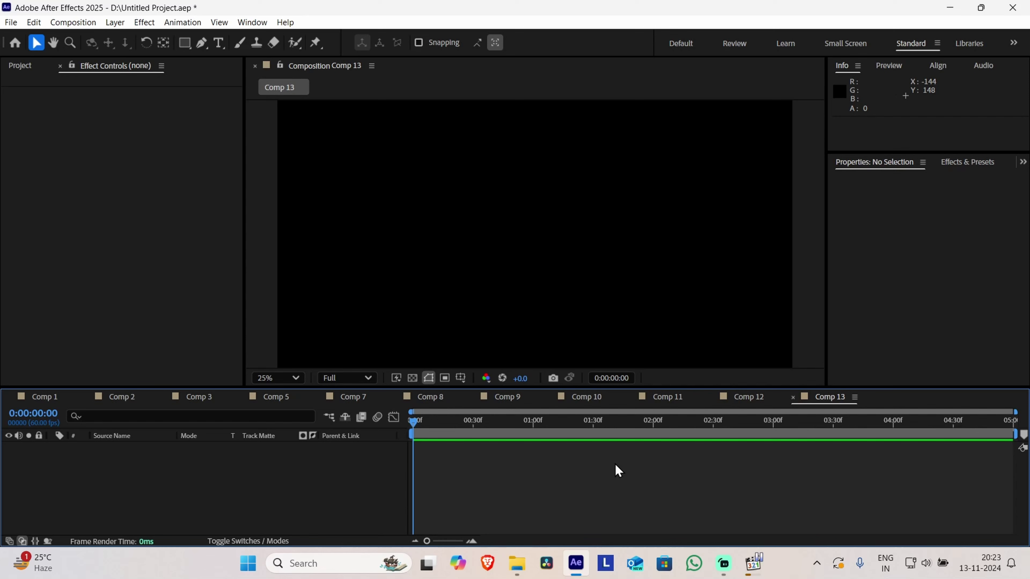
Switch to the Brave browser, search for "times of india" and open the newspaper's website
{"action": "left_click", "coordinate": [487, 563]}
{"action": "type", "text": "times o"}
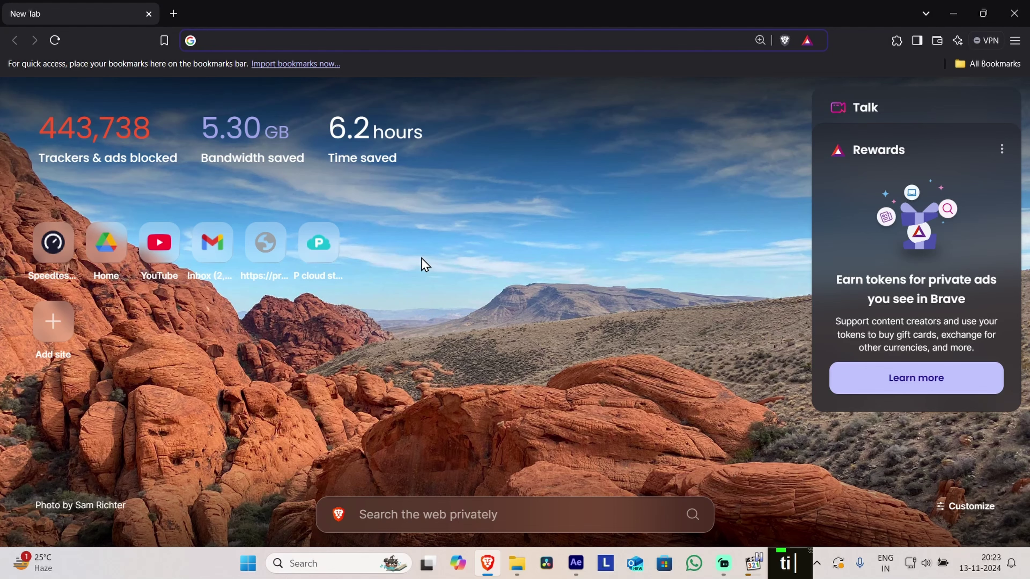
{"action": "type", "text": "f w"}
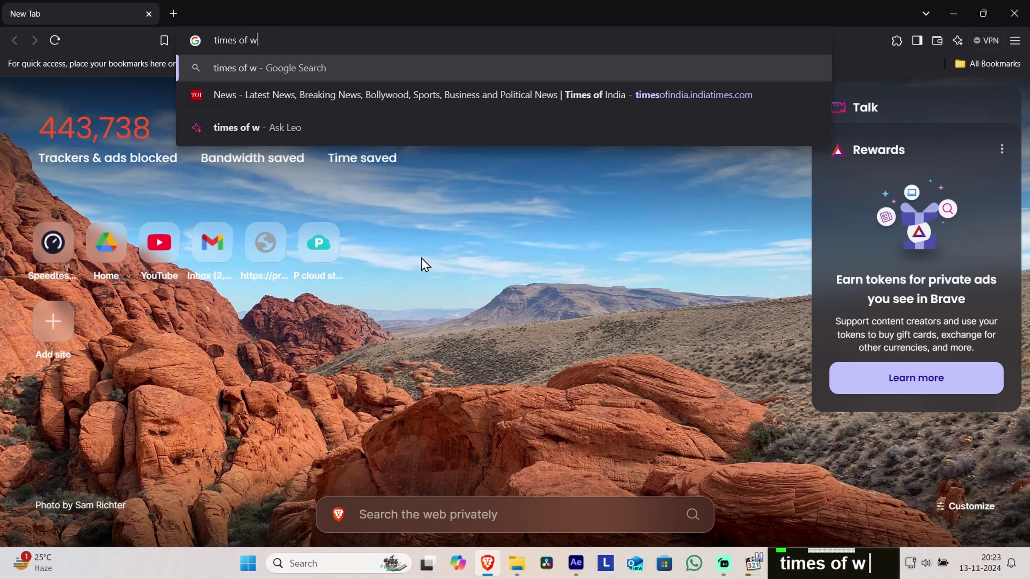
{"action": "key", "text": "BackSpace"}
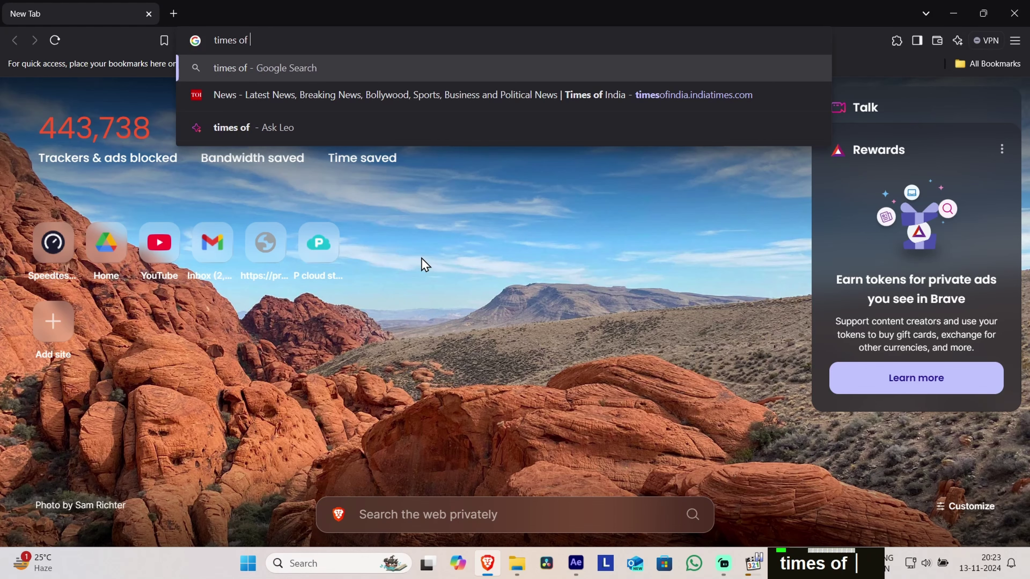
{"action": "type", "text": "india"}
{"action": "key", "text": "Return"}
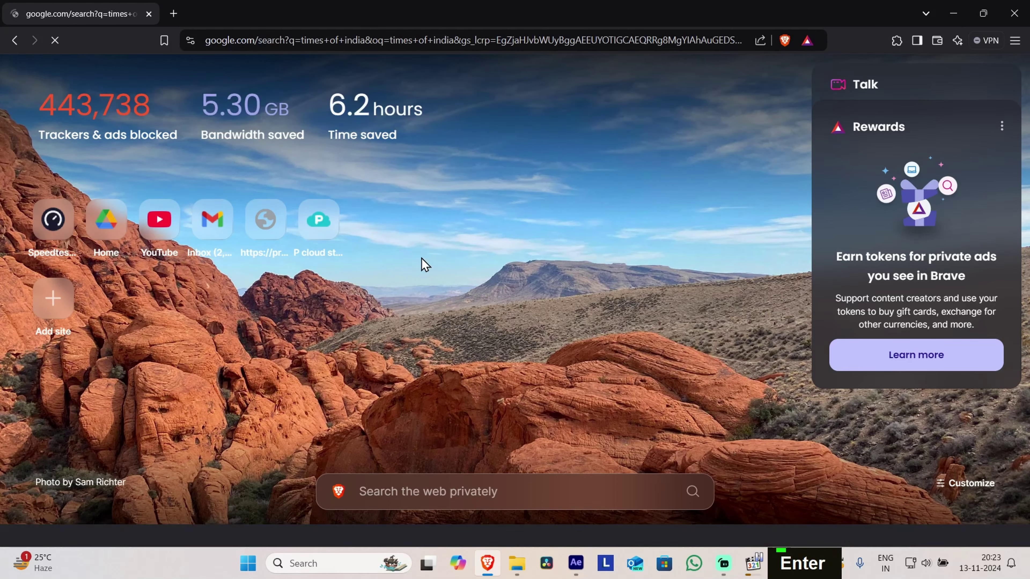
{"action": "left_click", "coordinate": [241, 202]}
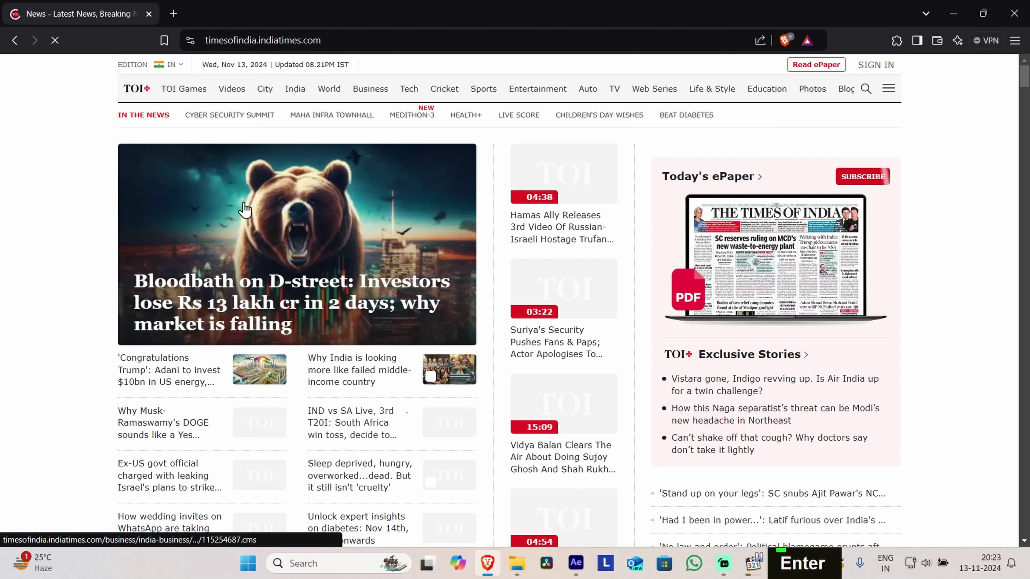
Open the article "Why Musk-Ramaswamy's DOGE sounds like a Yes Minister spoof" and go to its opening paragraph
{"action": "scroll", "coordinate": [338, 350], "scroll_direction": "down", "scroll_amount": 1}
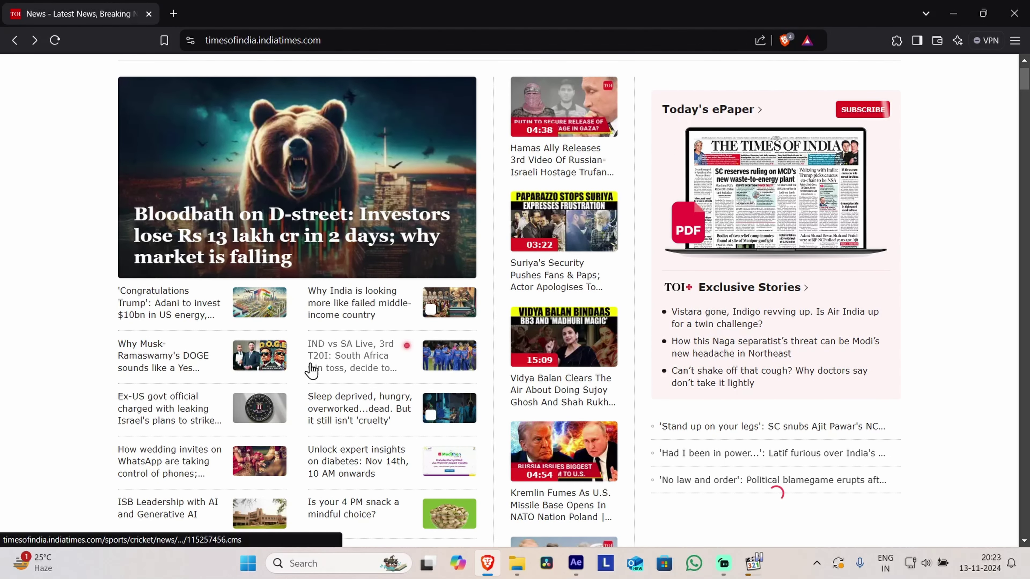
{"action": "left_click", "coordinate": [161, 359]}
{"action": "scroll", "coordinate": [411, 279], "scroll_direction": "down", "scroll_amount": 3}
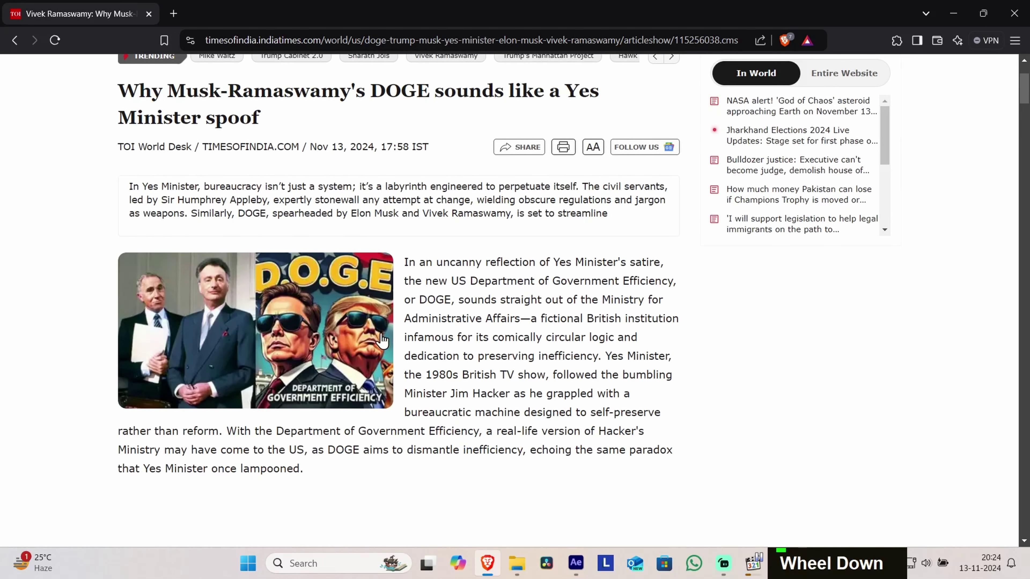
Copy the article's opening text from "In an uncanny reflection" through "the 1980s British TV show" and close the page
{"action": "left_click_drag", "start_coordinate": [405, 259], "coordinate": [619, 379]}
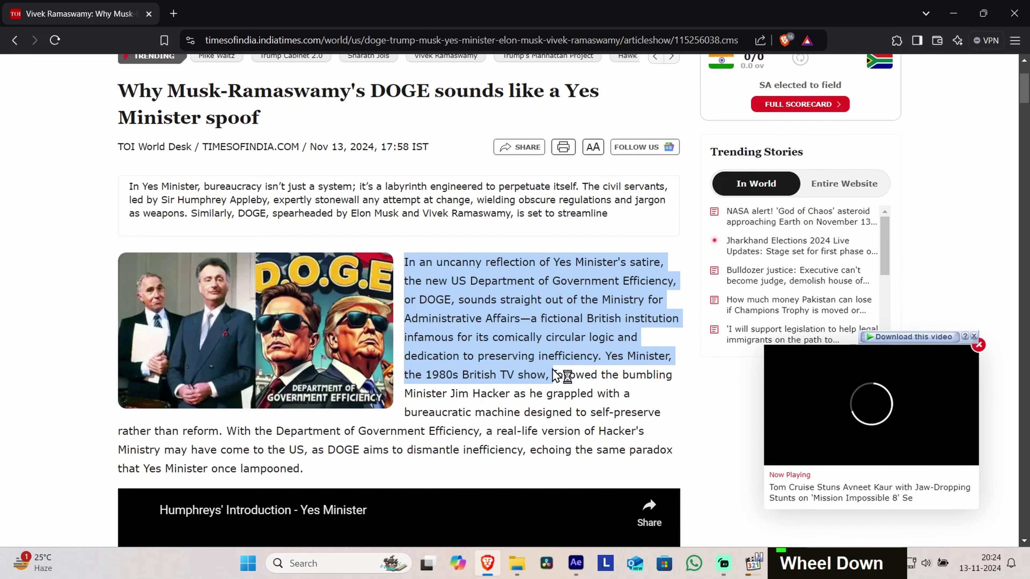
{"action": "right_click", "coordinate": [535, 373]}
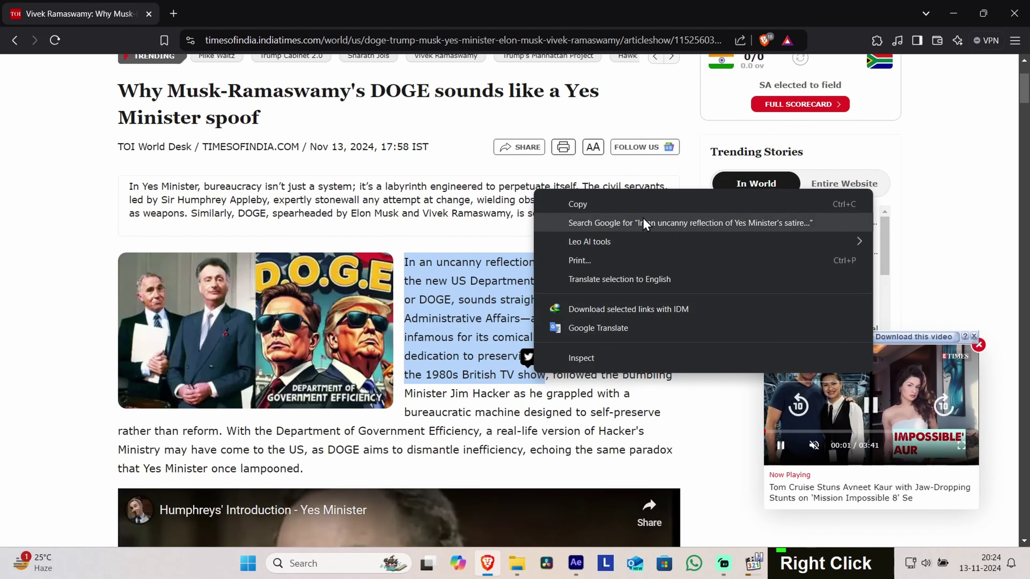
{"action": "left_click", "coordinate": [649, 207]}
{"action": "left_click", "coordinate": [386, 187]}
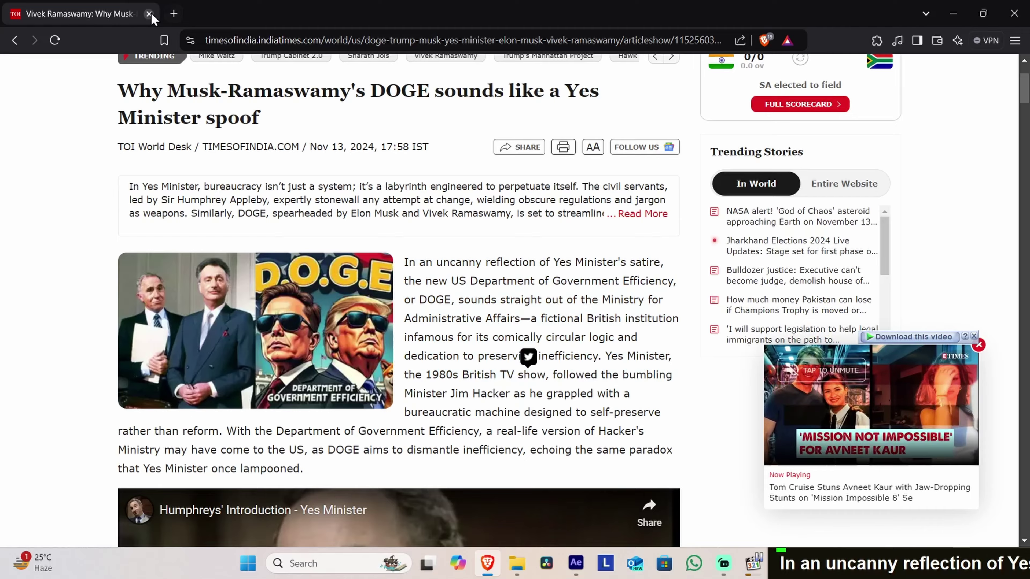
{"action": "left_click", "coordinate": [149, 13]}
Create a text layer in Comp 13 in After Effects and paste the copied article text into it
{"action": "left_click", "coordinate": [476, 472]}
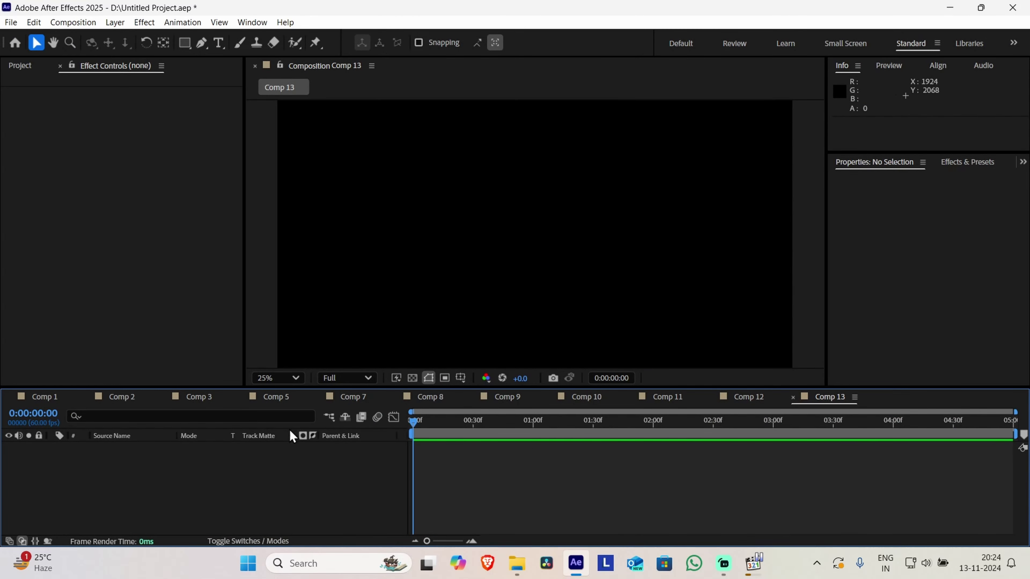
{"action": "right_click", "coordinate": [222, 474]}
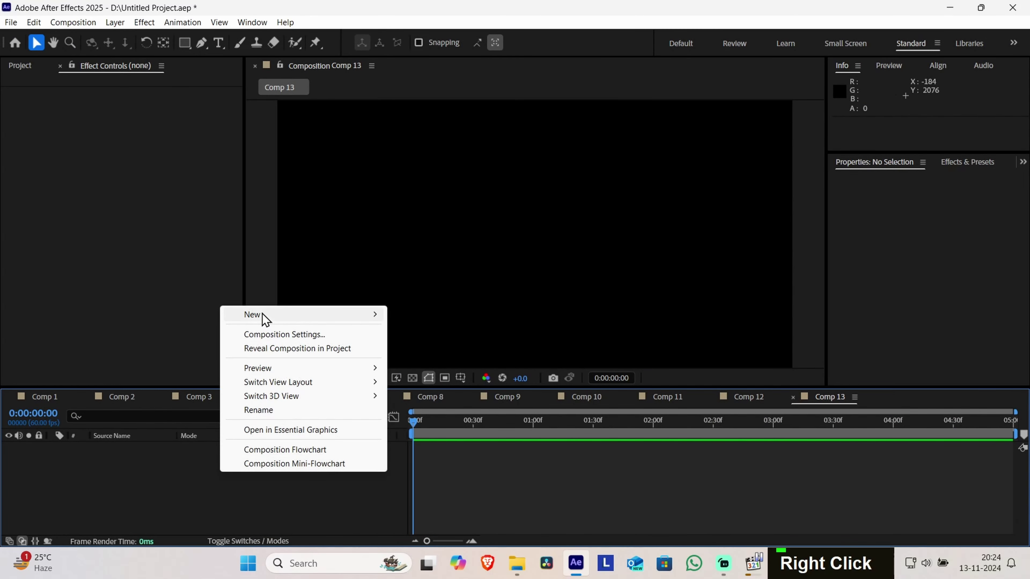
{"action": "mouse_move", "coordinate": [262, 313]}
{"action": "left_click", "coordinate": [434, 336]}
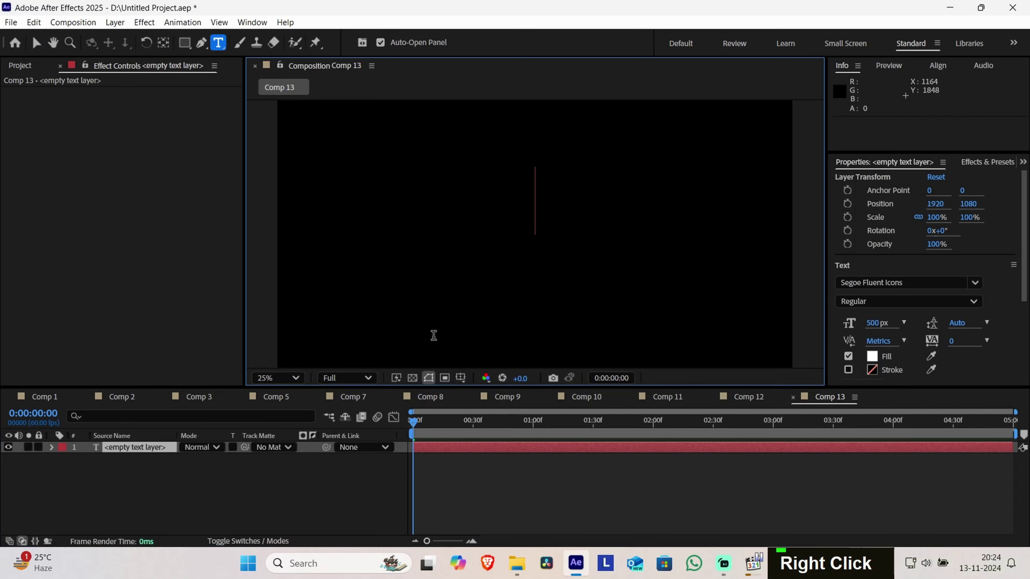
{"action": "key", "text": "ctrl+v"}
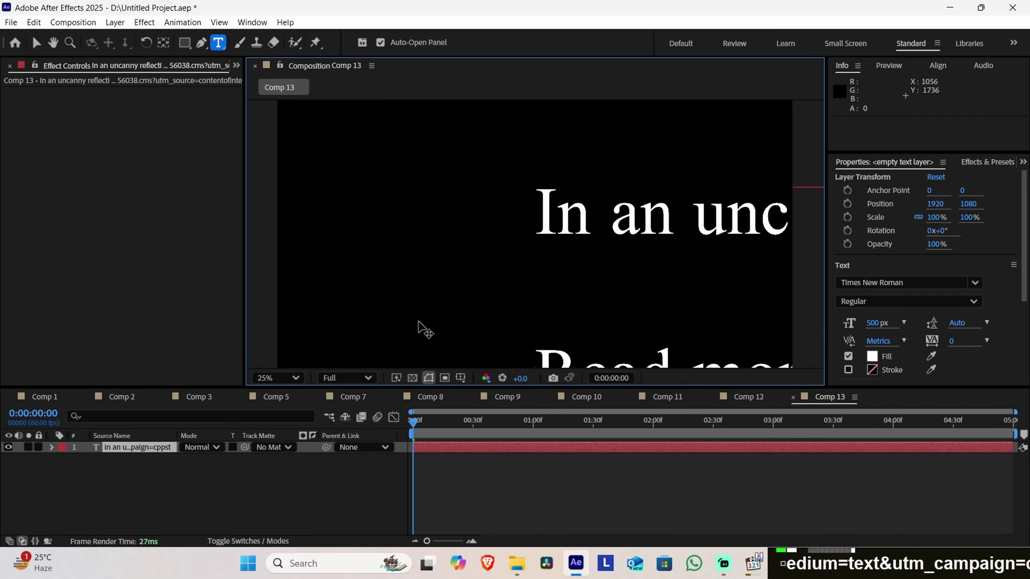
{"action": "key", "text": "ctrl+shift+z"}
{"action": "left_click", "coordinate": [704, 451]}
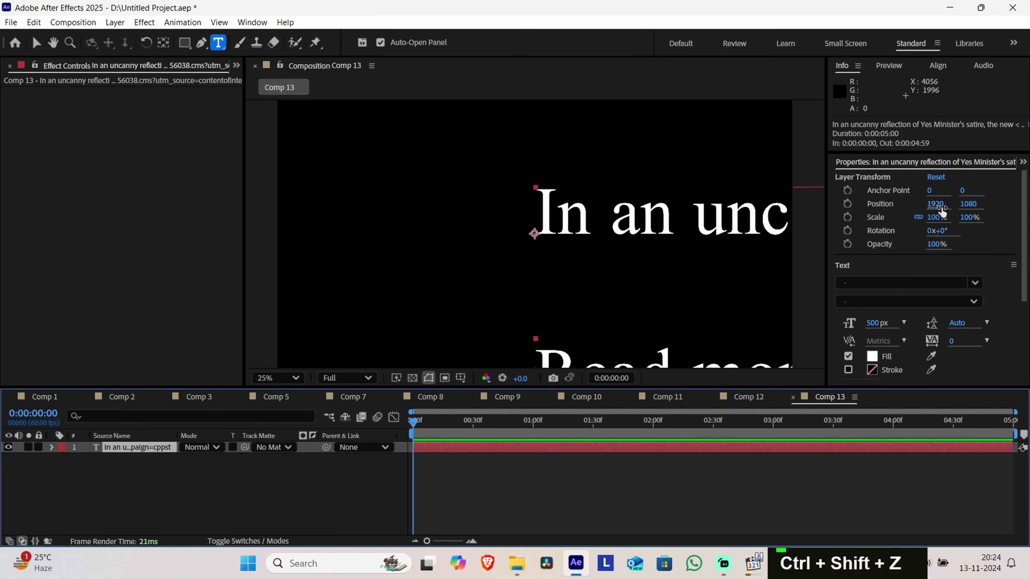
Scale the text layer down to 16% and position it at 348, 512
{"action": "left_click_drag", "start_coordinate": [941, 217], "coordinate": [892, 232]}
{"action": "middle_click", "coordinate": [684, 255]}
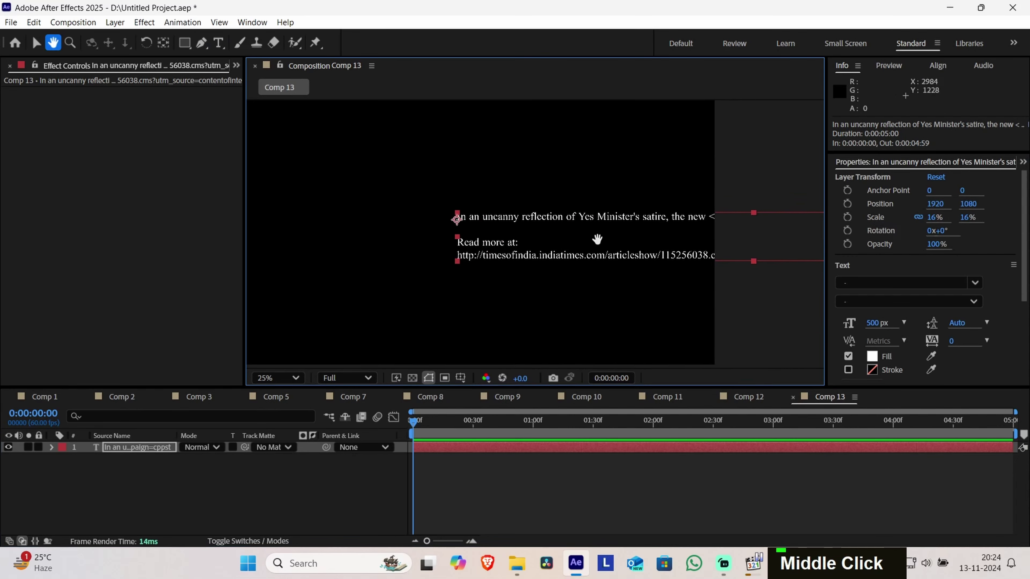
{"action": "left_click_drag", "start_coordinate": [601, 238], "coordinate": [543, 202]}
{"action": "key", "text": "v"}
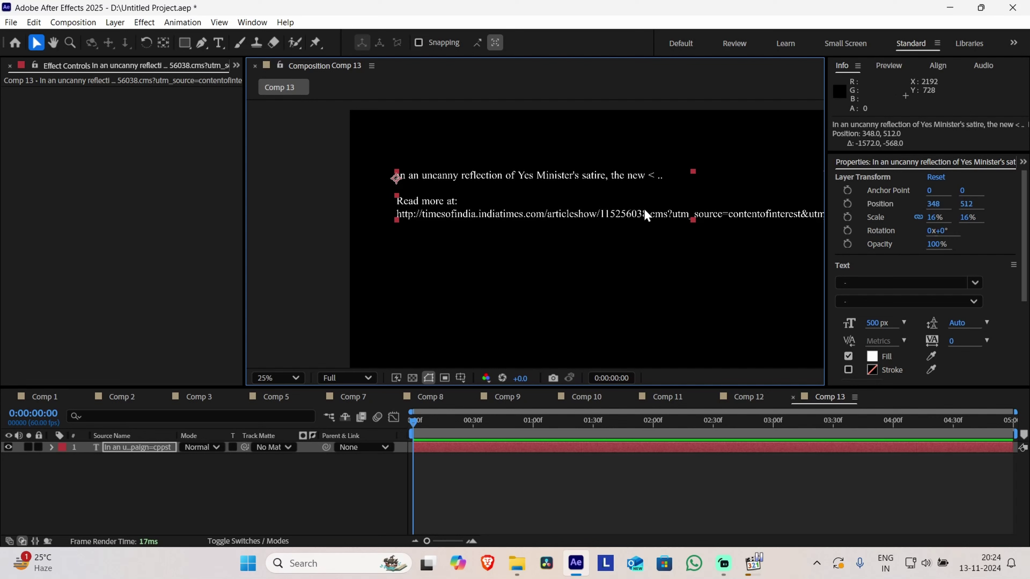
Fill in the paragraph line by line through "a fictional British institution" and delete the "Read more at" link text
{"action": "double_click", "coordinate": [145, 448]}
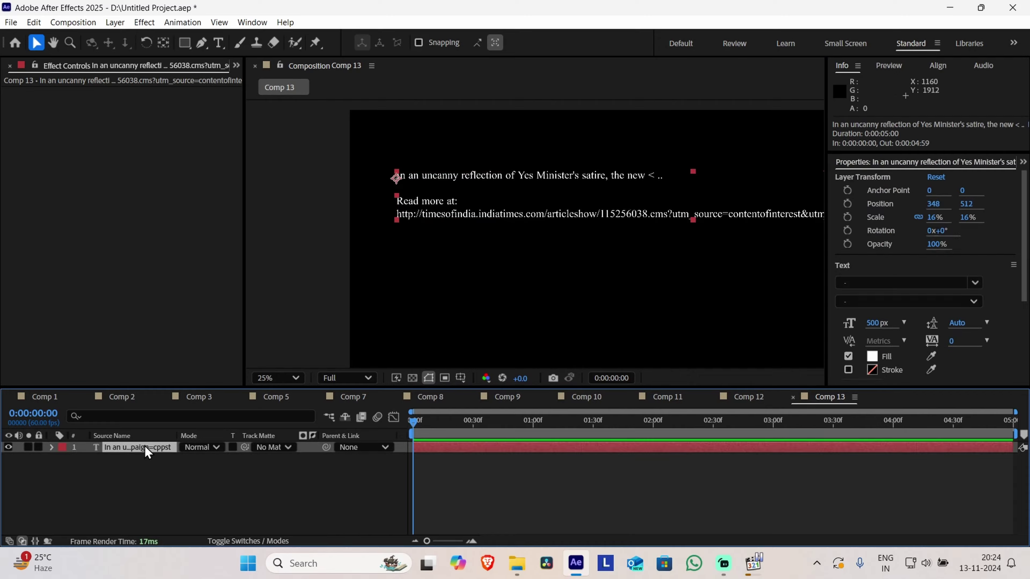
{"action": "key", "text": "BackSpace"}
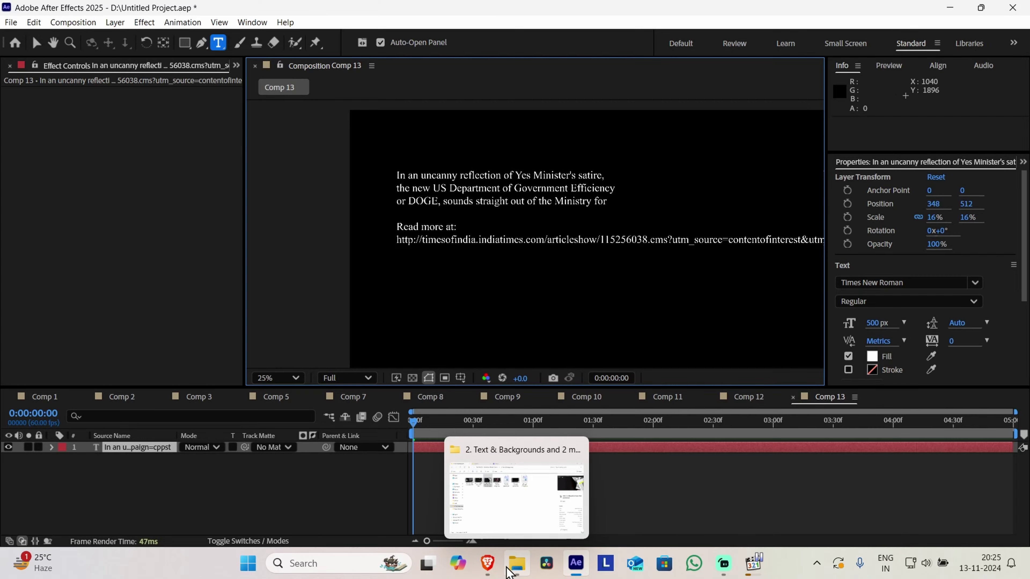
{"action": "key", "text": "BackSpace"}
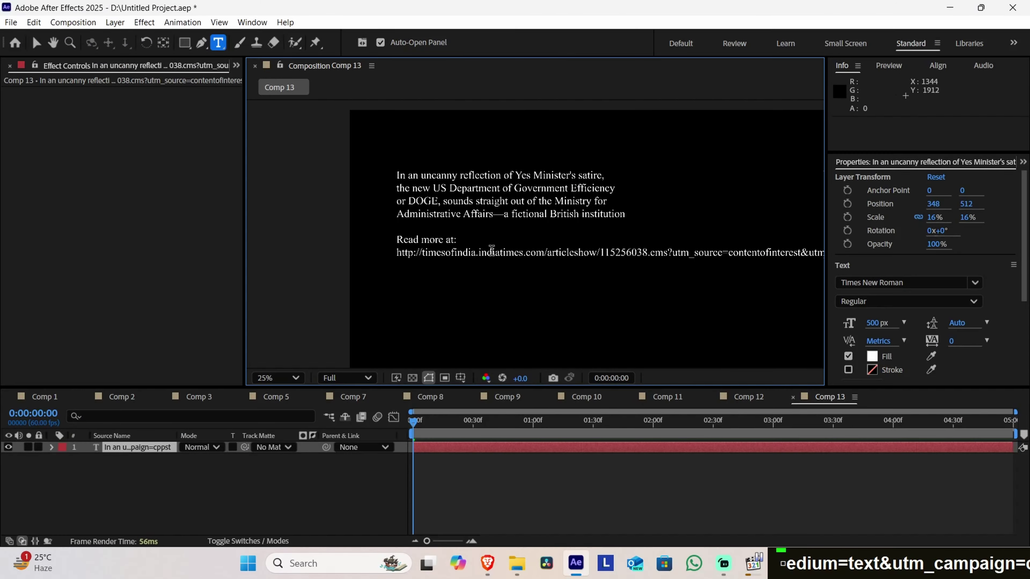
{"action": "key", "text": "BackSpace"}
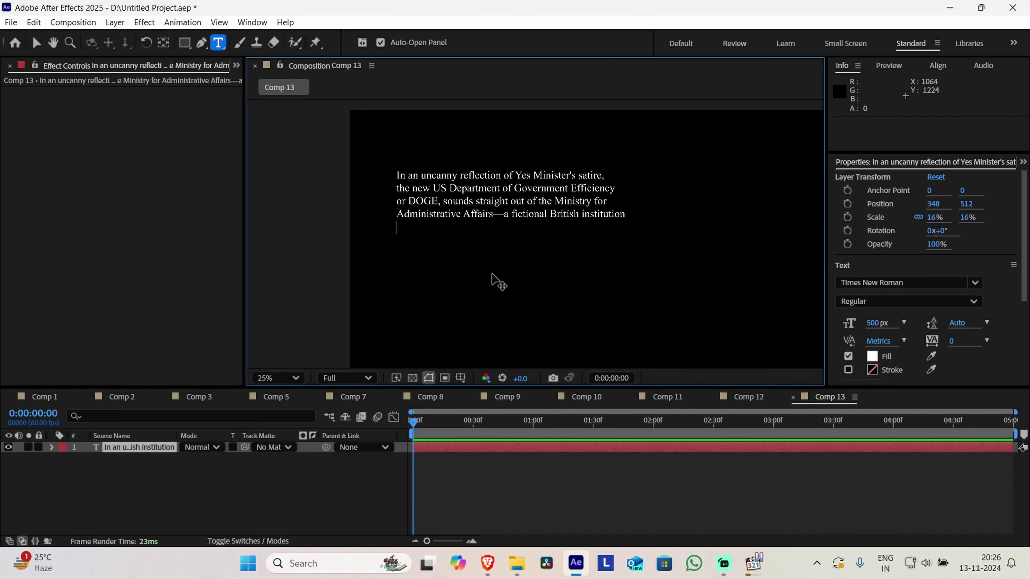
Add the pasted line "infamous for its comically circular logic and" to the paragraph and delete the source link pasted with it
{"action": "key", "text": "ctrl+v"}
{"action": "left_click_drag", "start_coordinate": [648, 253], "coordinate": [434, 248]}
{"action": "key", "text": "BackSpace"}
{"action": "key", "text": "BackSpace"}
{"action": "key", "text": "BackSpace"}
{"action": "key", "text": "BackSpace"}
{"action": "key", "text": "BackSpace"}
{"action": "key", "text": "BackSpace"}
{"action": "key", "text": "BackSpace"}
{"action": "key", "text": "BackSpace"}
{"action": "key", "text": "BackSpace"}
{"action": "key", "text": "BackSpace"}
{"action": "key", "text": "BackSpace"}
{"action": "key", "text": "BackSpace"}
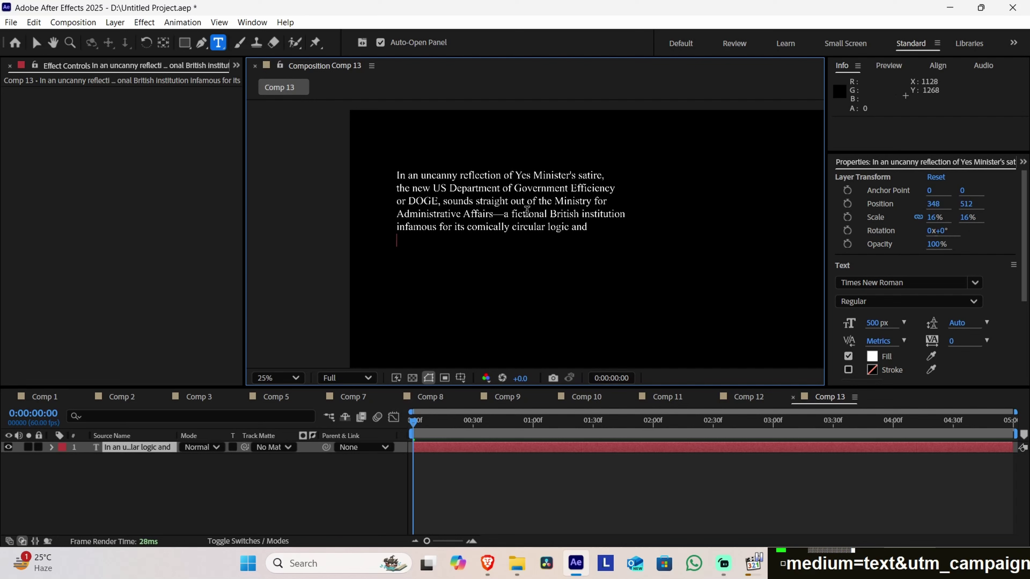
Try removing the word "and" from the end of the paragraph's last line, and undo the removal
{"action": "left_click", "coordinate": [599, 230]}
{"action": "key", "text": "BackSpace"}
{"action": "key", "text": "BackSpace"}
{"action": "key", "text": "BackSpace"}
{"action": "key", "text": "BackSpace"}
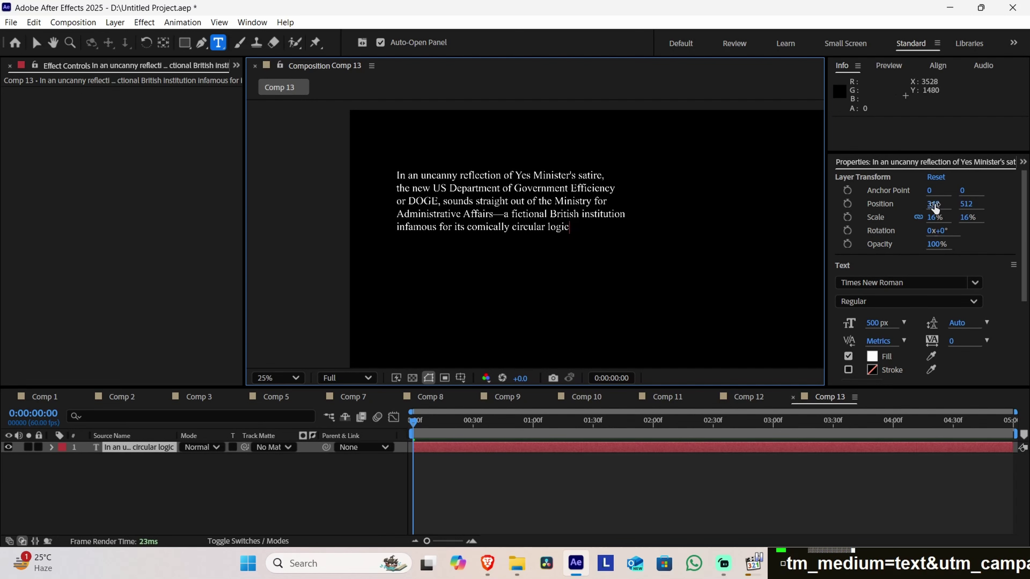
{"action": "key", "text": "ctrl+z"}
Finish editing the text, scale its layer to 33% and position it at 208, 676 to fill the frame
{"action": "left_click_drag", "start_coordinate": [671, 494], "coordinate": [598, 448]}
{"action": "left_click", "coordinate": [601, 447]}
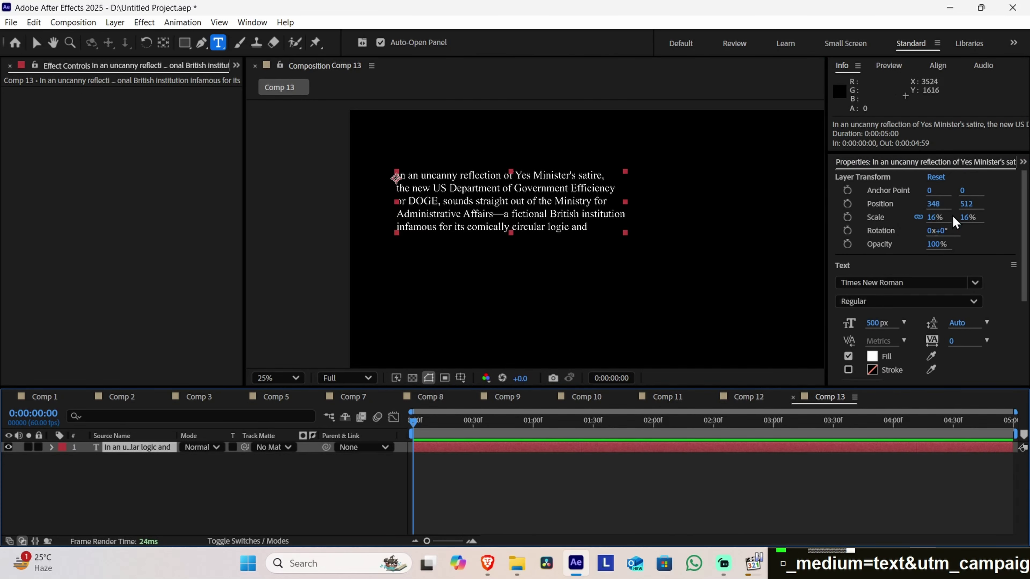
{"action": "left_click_drag", "start_coordinate": [935, 219], "coordinate": [954, 217]}
{"action": "left_click_drag", "start_coordinate": [684, 291], "coordinate": [619, 274]}
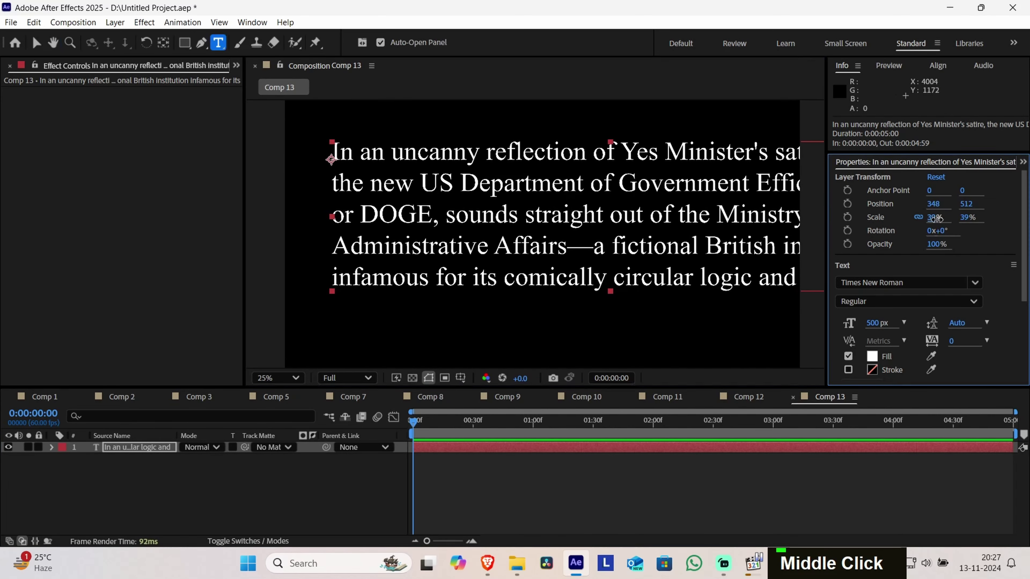
{"action": "left_click_drag", "start_coordinate": [936, 219], "coordinate": [926, 220]}
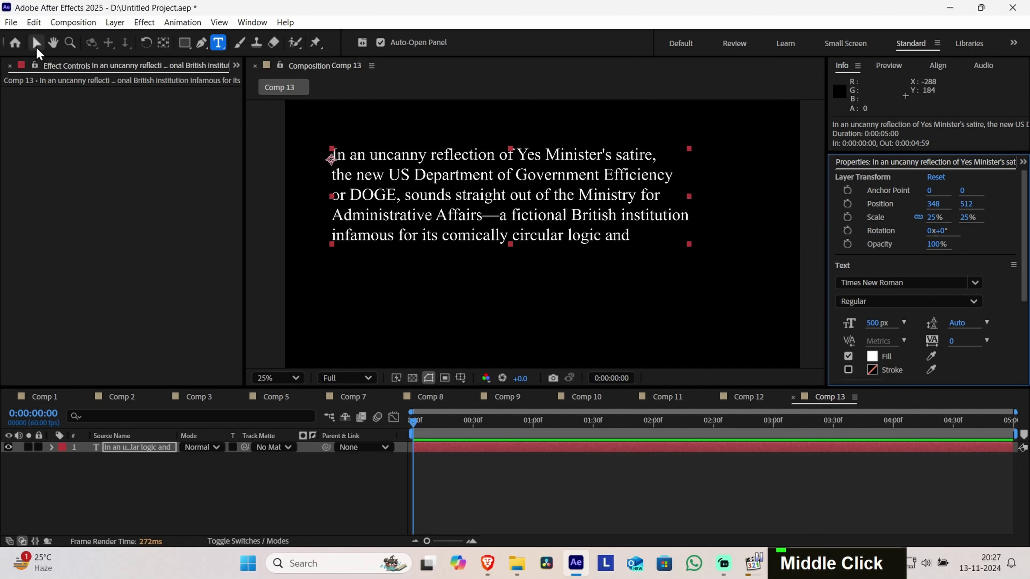
{"action": "left_click", "coordinate": [37, 44]}
{"action": "left_click_drag", "start_coordinate": [538, 205], "coordinate": [564, 253]}
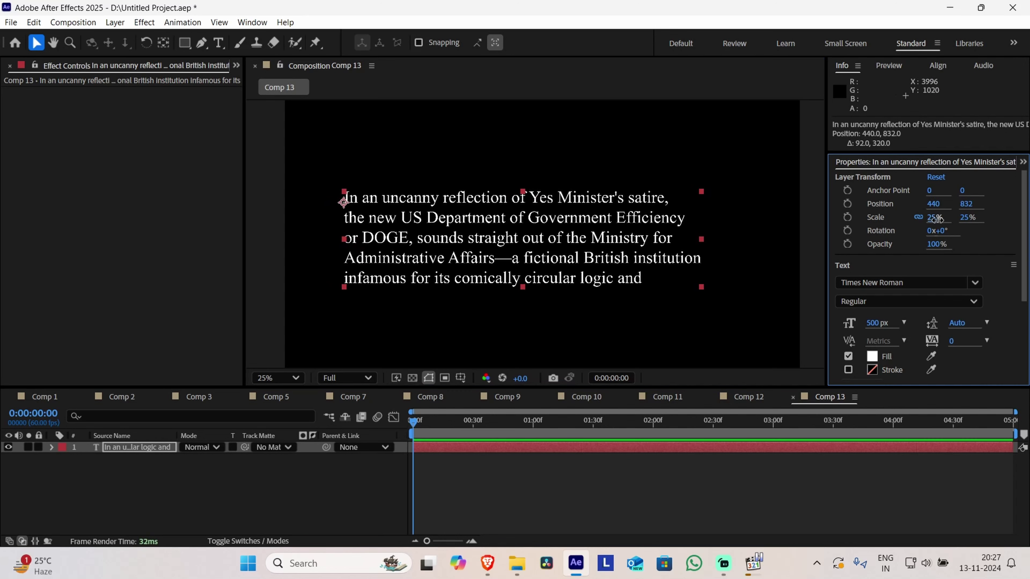
{"action": "left_click_drag", "start_coordinate": [935, 219], "coordinate": [945, 219]}
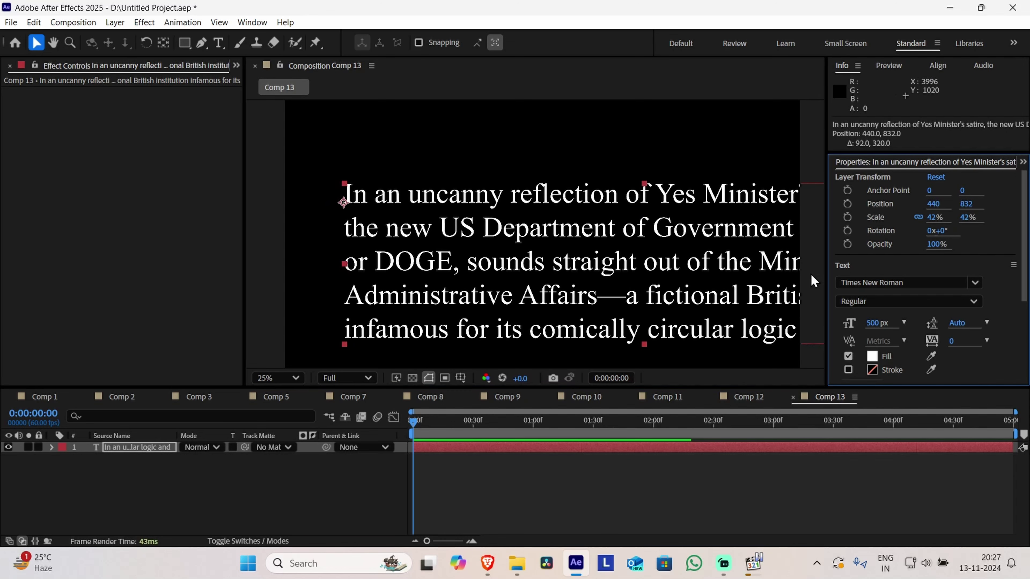
{"action": "left_click_drag", "start_coordinate": [637, 284], "coordinate": [579, 275]}
{"action": "left_click_drag", "start_coordinate": [932, 221], "coordinate": [928, 221]}
{"action": "left_click_drag", "start_coordinate": [546, 237], "coordinate": [579, 236]}
{"action": "left_click_drag", "start_coordinate": [572, 240], "coordinate": [573, 228]}
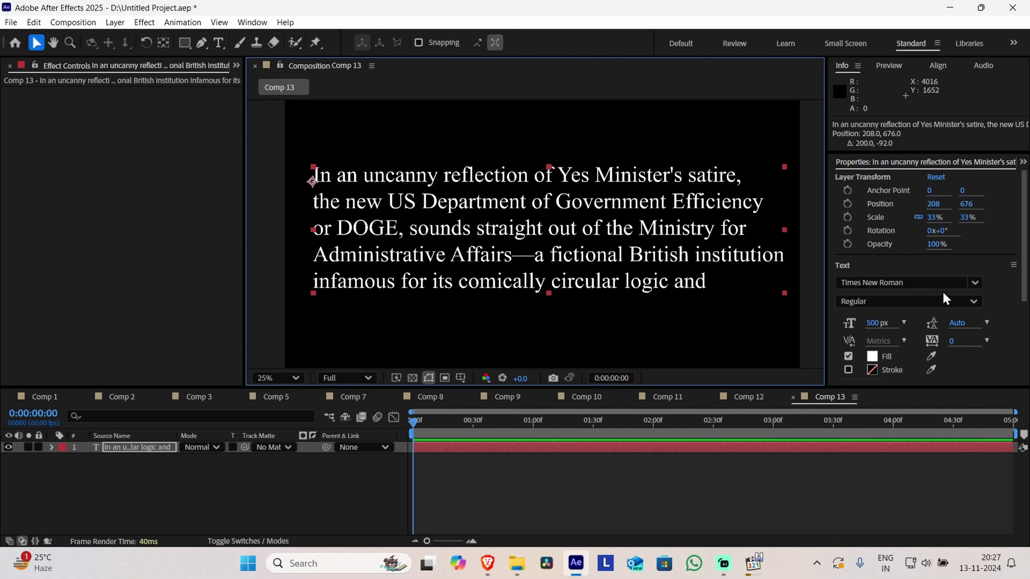
Change the paragraph's font to Oswald in the Medium style
{"action": "left_click", "coordinate": [976, 285]}
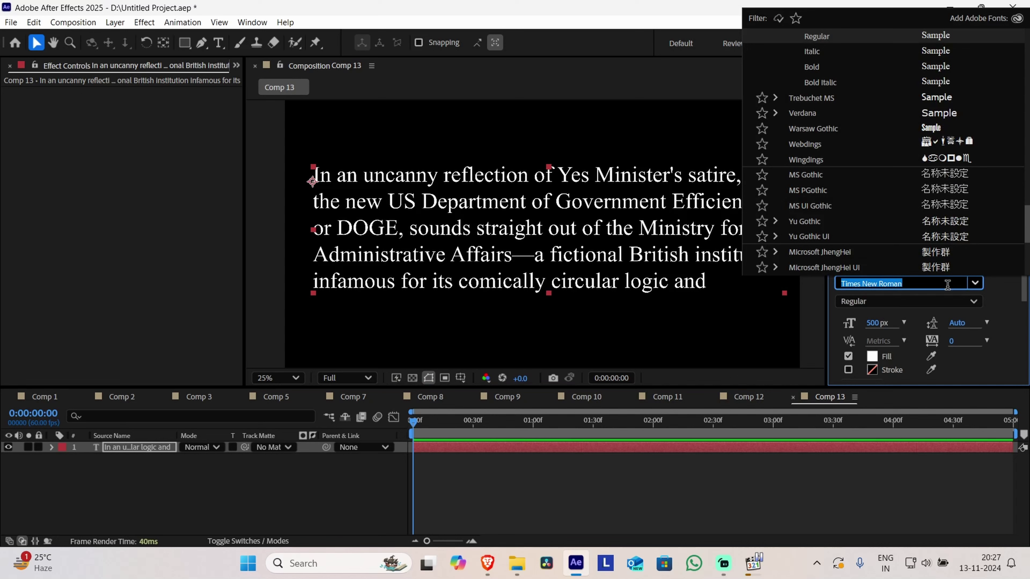
{"action": "type", "text": "oswald"}
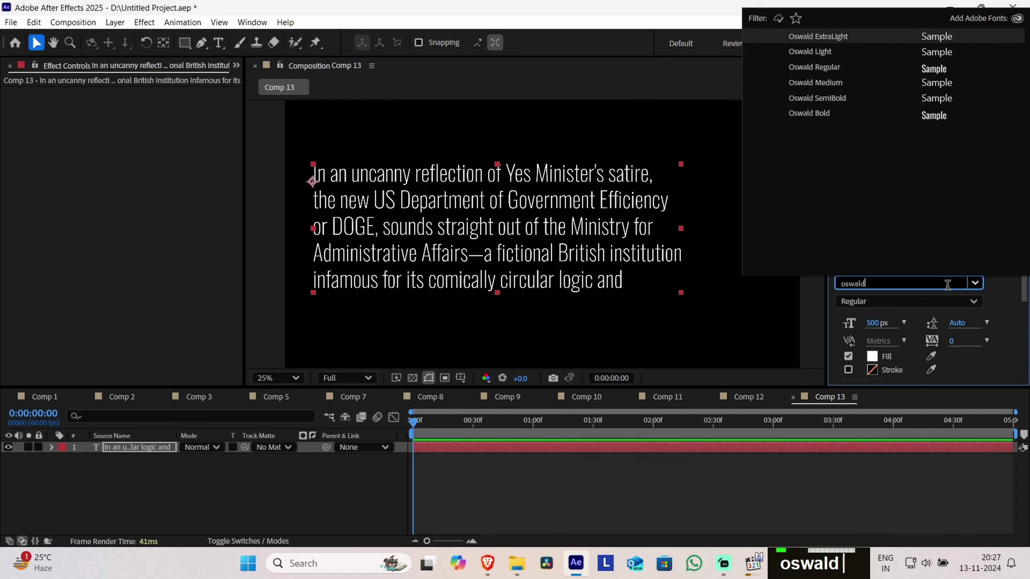
{"action": "left_click", "coordinate": [852, 51]}
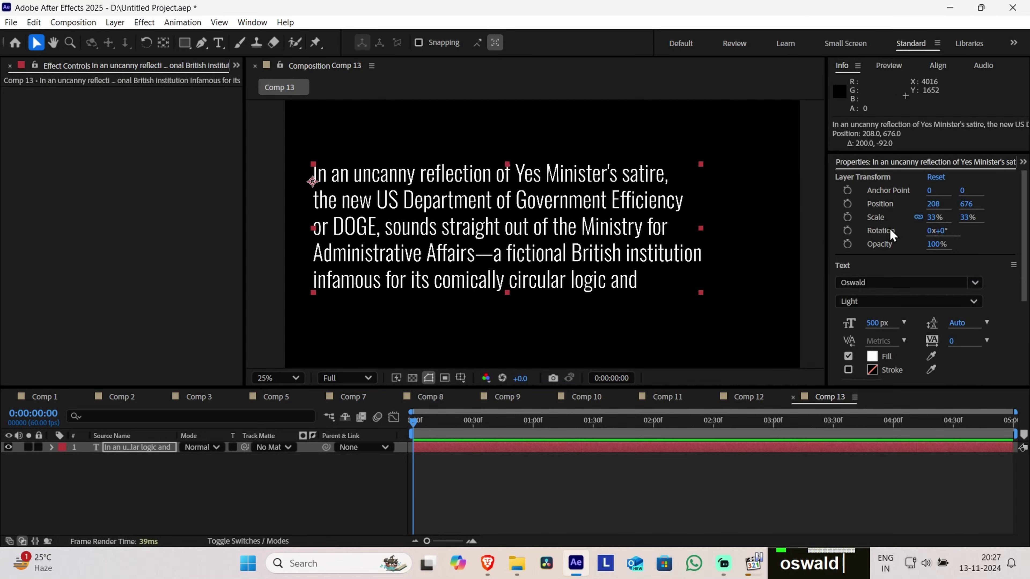
{"action": "left_click", "coordinate": [889, 304]}
{"action": "left_click", "coordinate": [891, 359]}
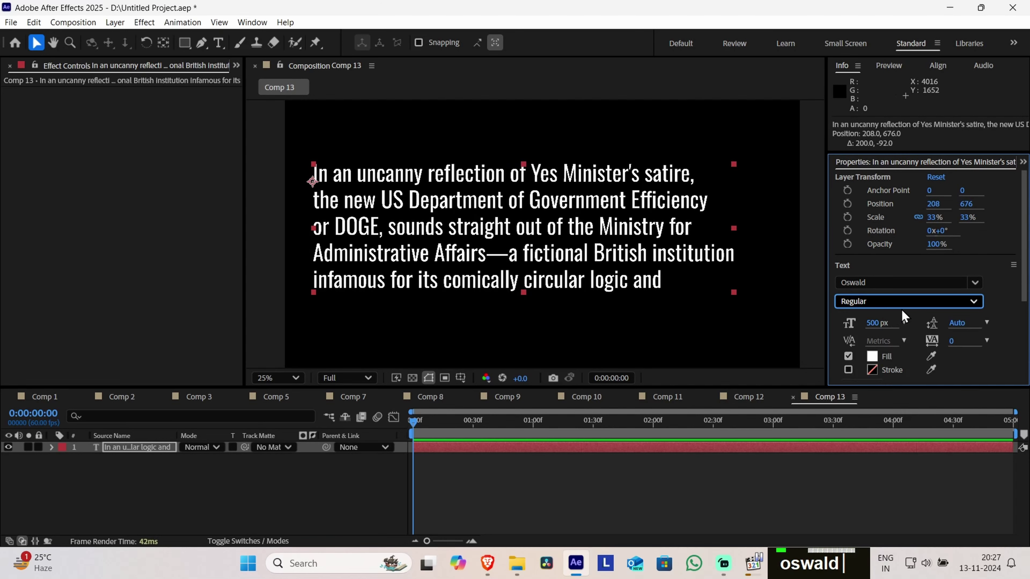
{"action": "left_click", "coordinate": [907, 303]}
{"action": "left_click", "coordinate": [894, 370]}
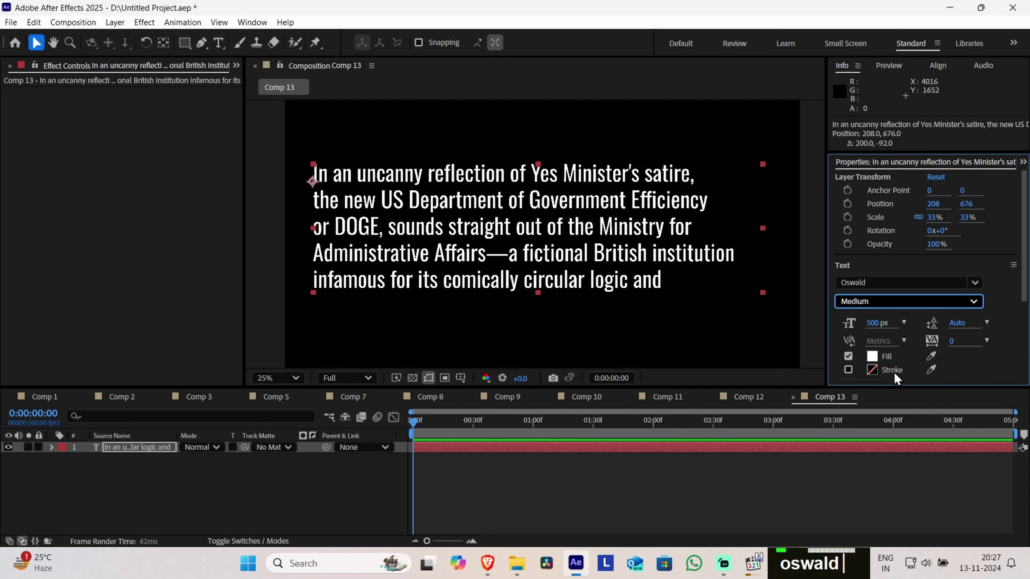
{"action": "left_click", "coordinate": [698, 281]}
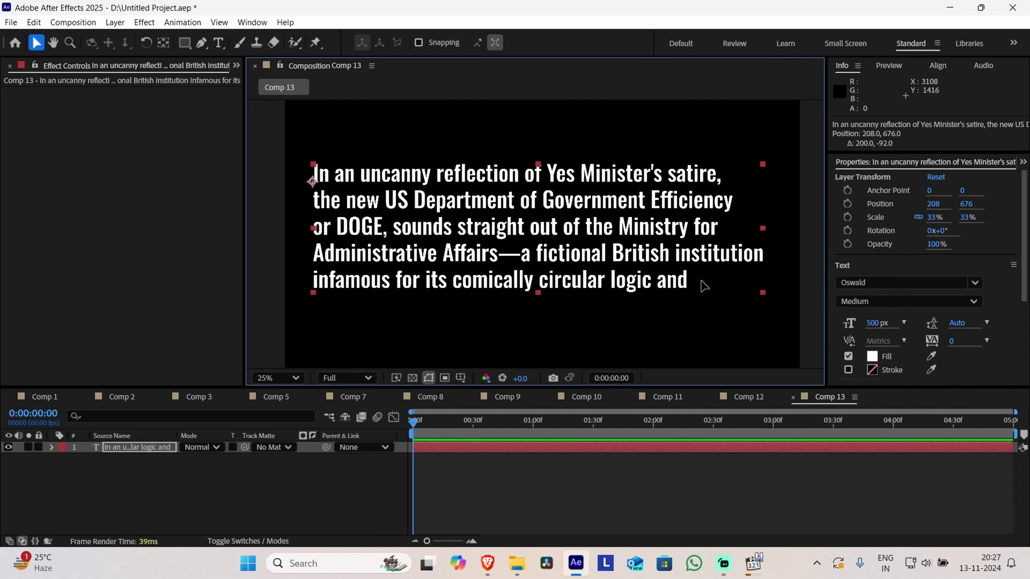
Delete the word "and" from the end of the paragraph's last line and finish editing the text
{"action": "key", "text": "t"}
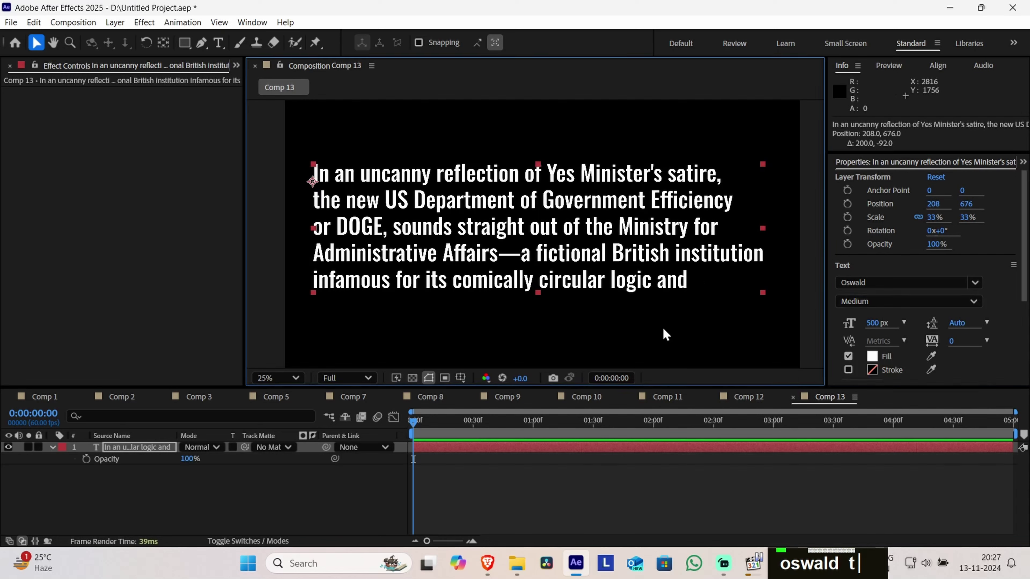
{"action": "left_click", "coordinate": [218, 42]}
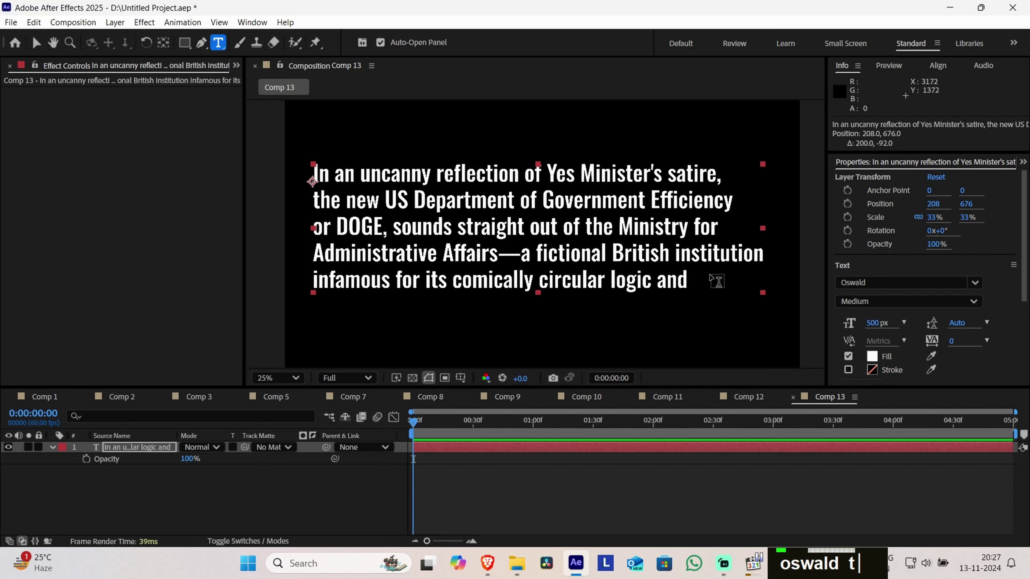
{"action": "left_click", "coordinate": [717, 281]}
{"action": "key", "text": "BackSpace"}
{"action": "key", "text": "BackSpace"}
{"action": "key", "text": "BackSpace"}
{"action": "key", "text": "BackSpace"}
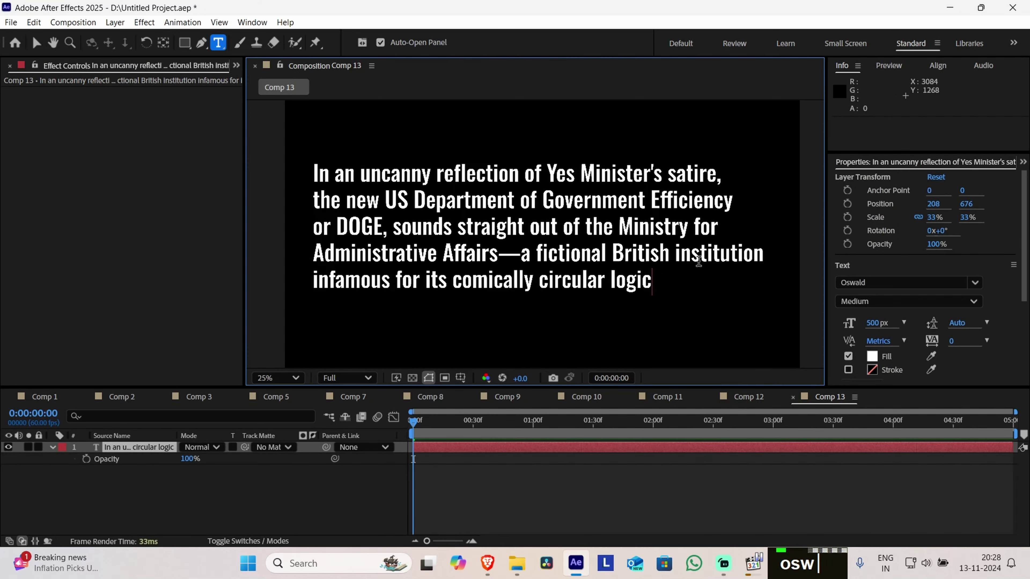
{"action": "left_click", "coordinate": [553, 514]}
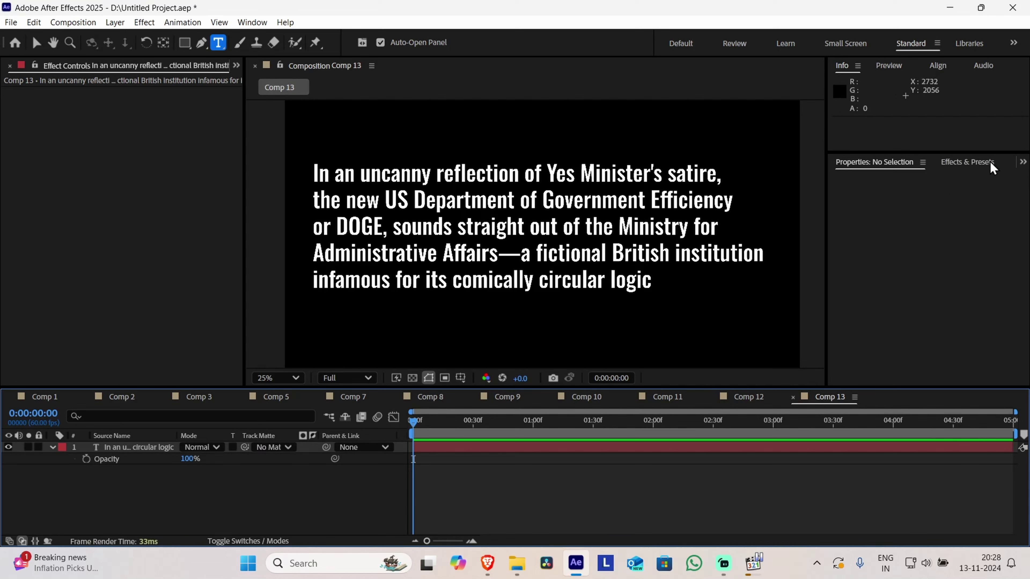
Find the animation presets matching "fade", try Fade Up Characters on the paragraph and preview the animation
{"action": "left_click", "coordinate": [967, 162]}
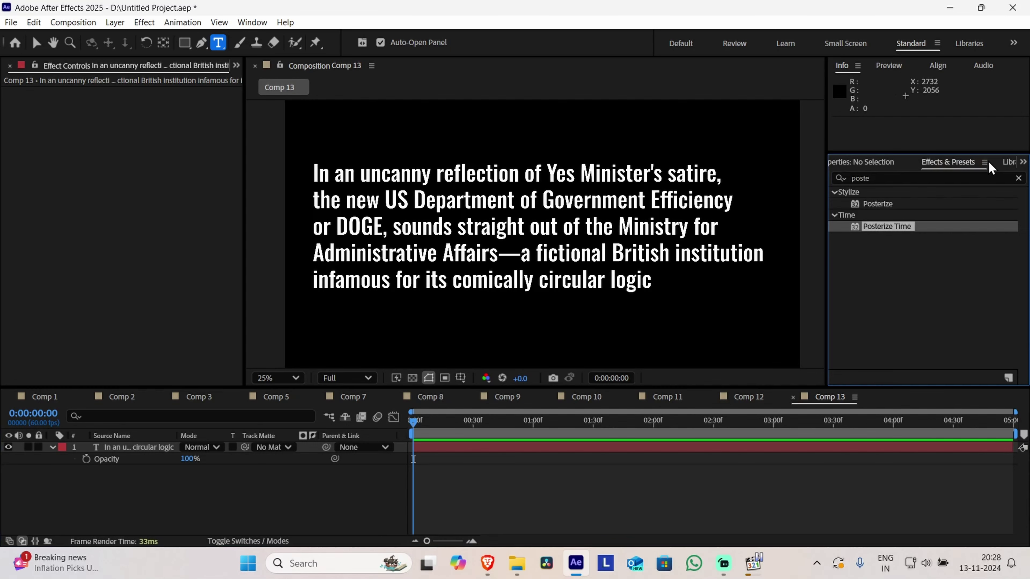
{"action": "left_click", "coordinate": [830, 177]}
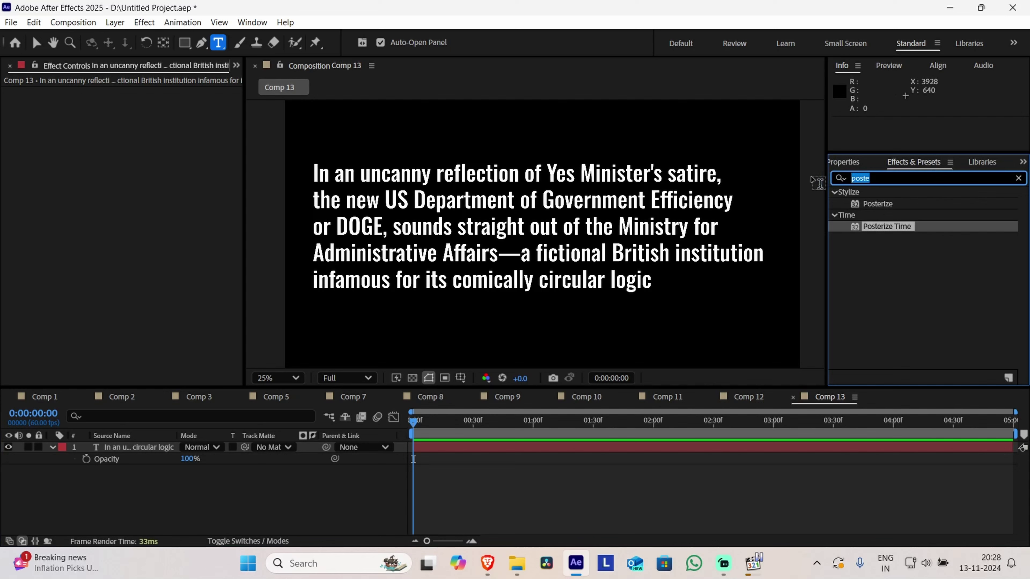
{"action": "type", "text": "fade"}
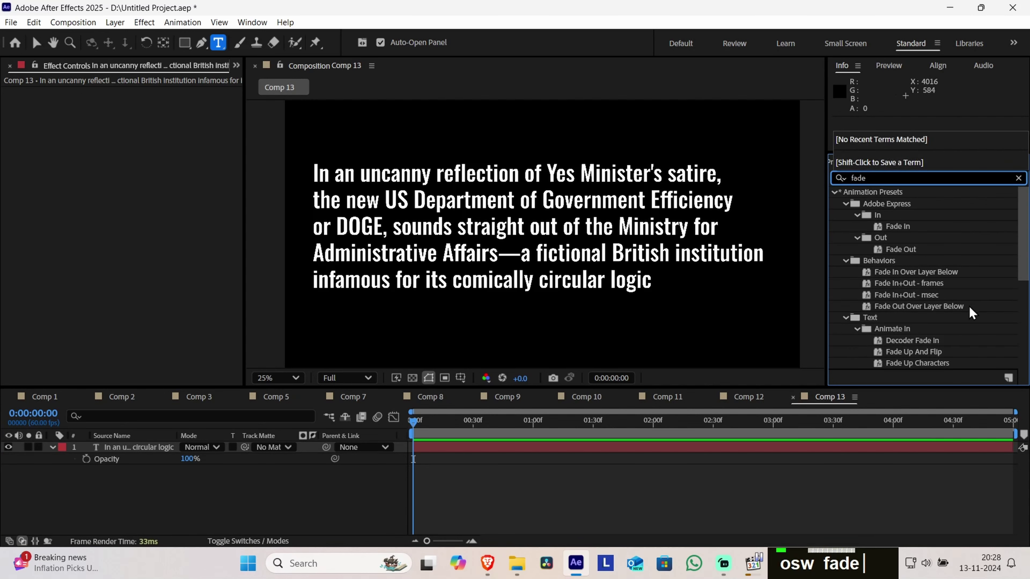
{"action": "scroll", "coordinate": [969, 302], "scroll_direction": "down", "scroll_amount": 2}
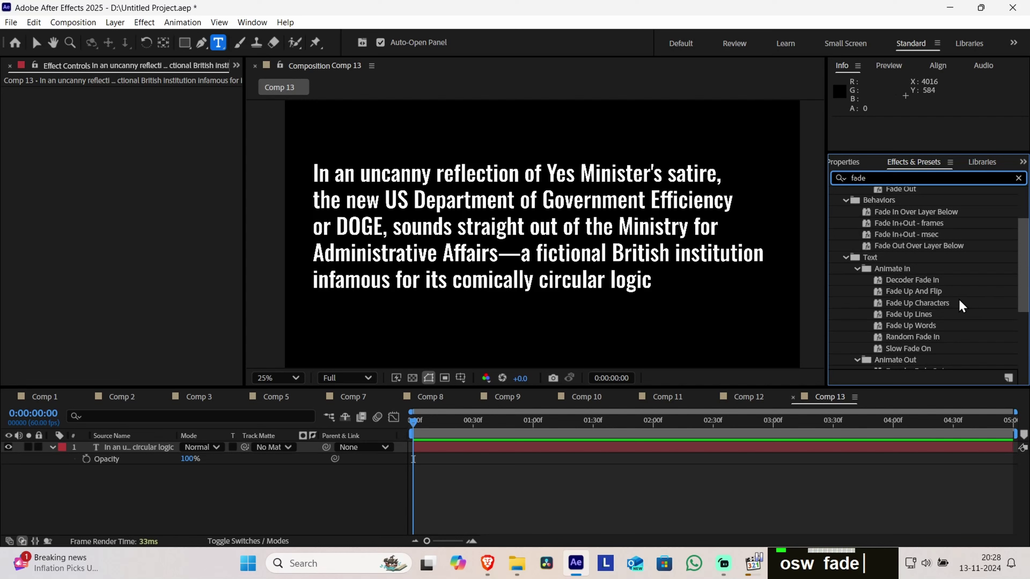
{"action": "left_click_drag", "start_coordinate": [917, 307], "coordinate": [477, 235]}
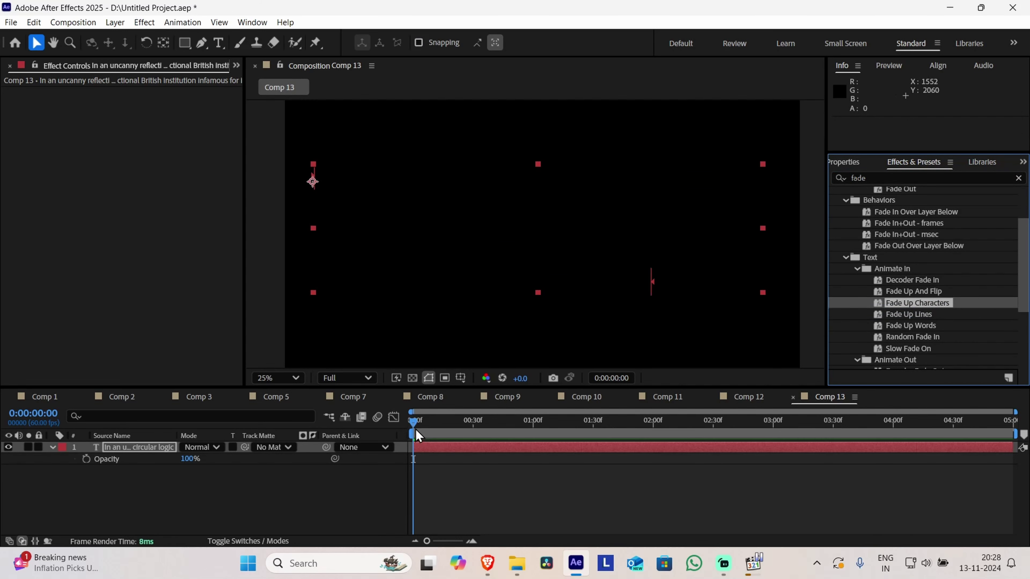
{"action": "key", "text": "space"}
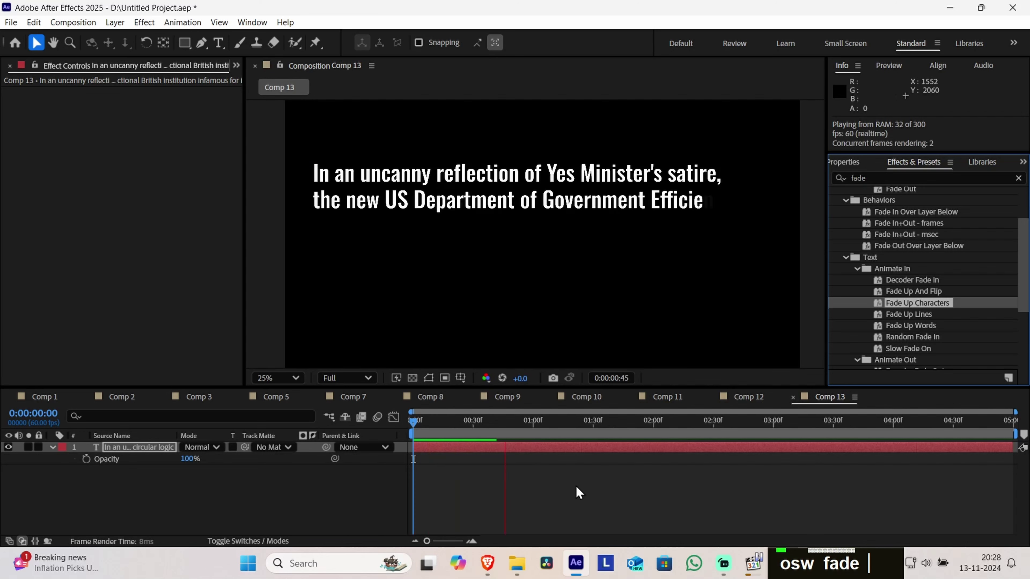
{"action": "key", "text": "space"}
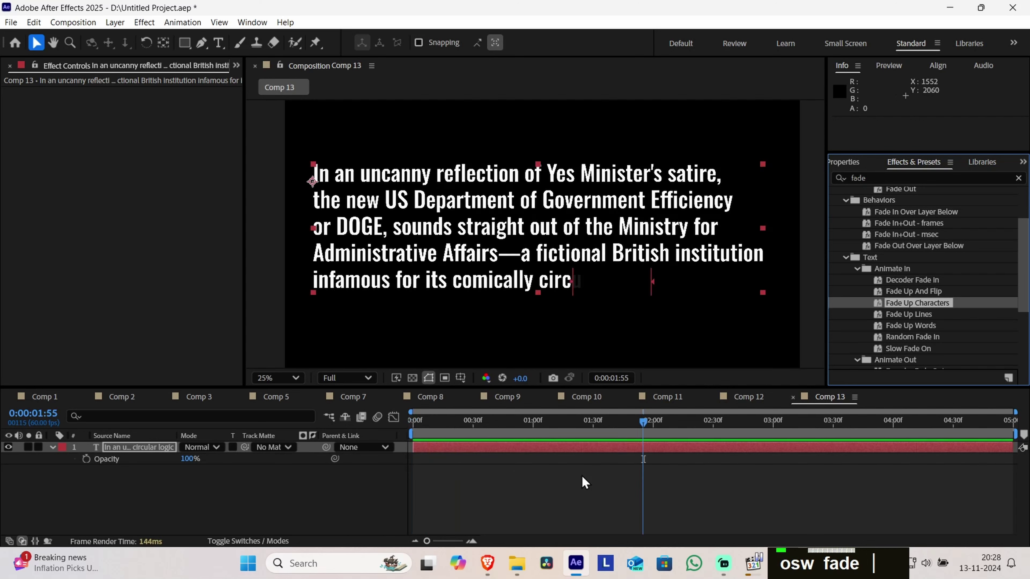
Find the presets matching "straight", apply Straight In By Word to the paragraph and preview it from the start of the timeline
{"action": "scroll", "coordinate": [827, 170], "scroll_direction": "up", "scroll_amount": 1}
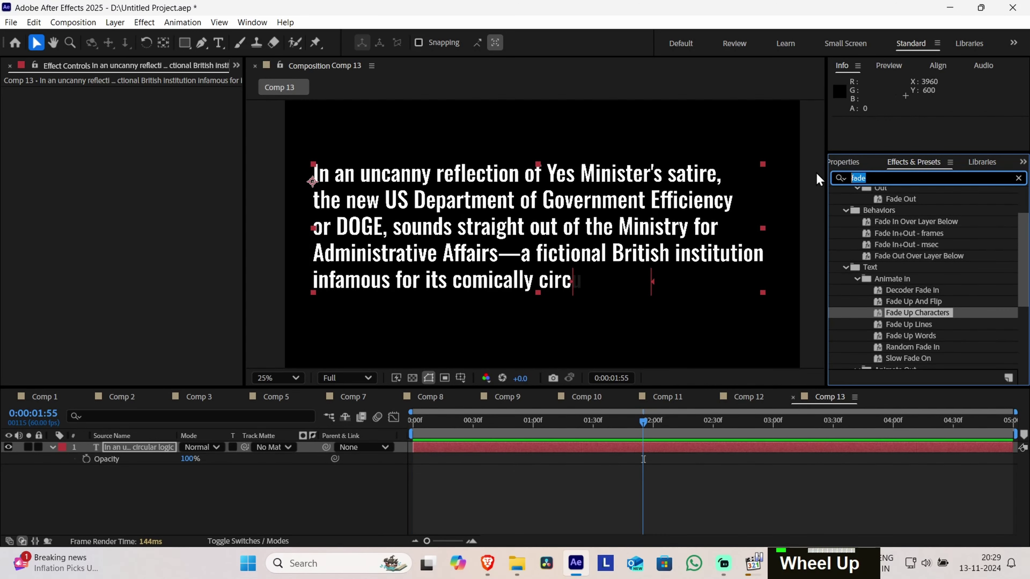
{"action": "type", "text": "s"}
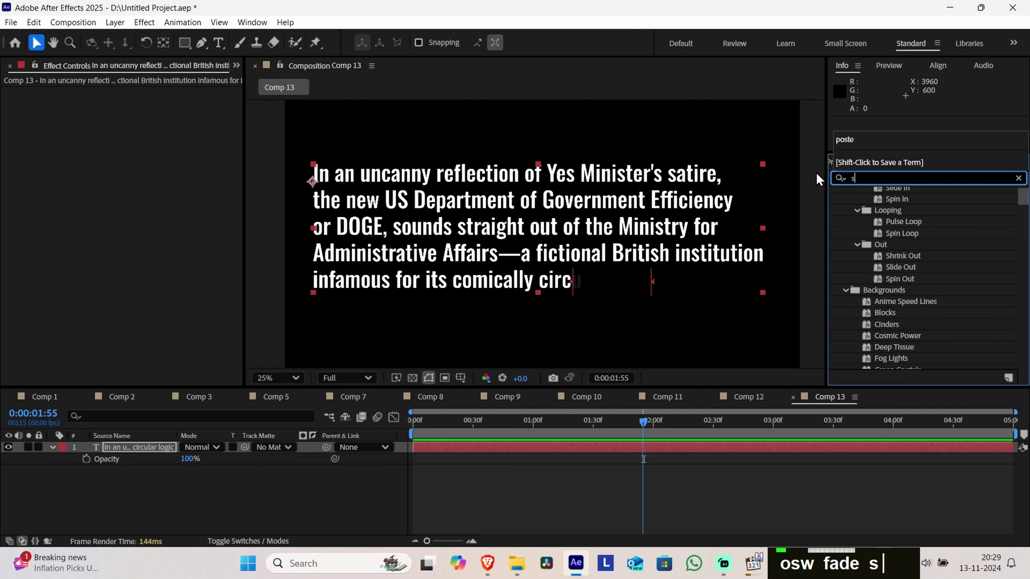
{"action": "type", "text": "traight"}
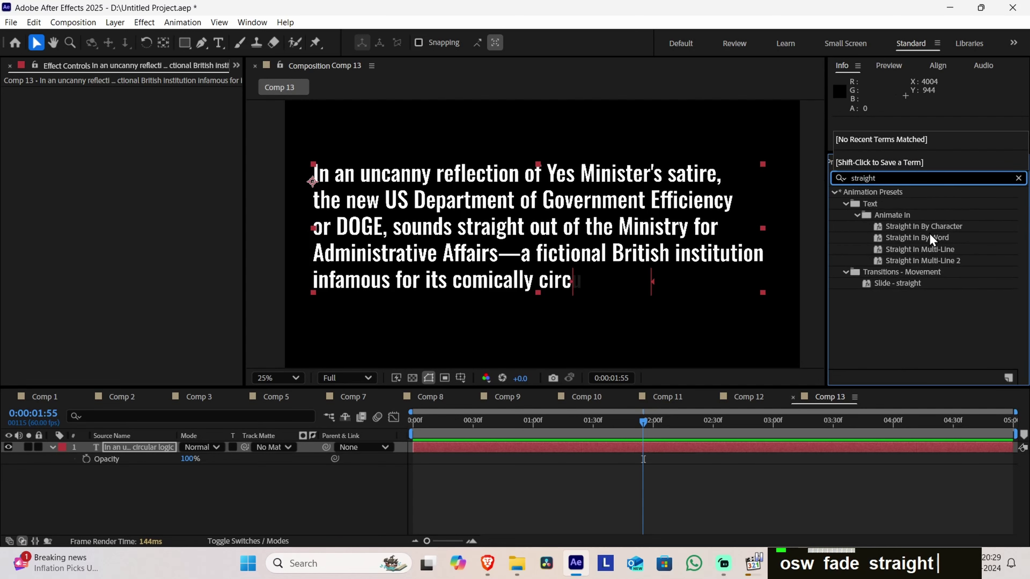
{"action": "left_click_drag", "start_coordinate": [929, 237], "coordinate": [616, 219]}
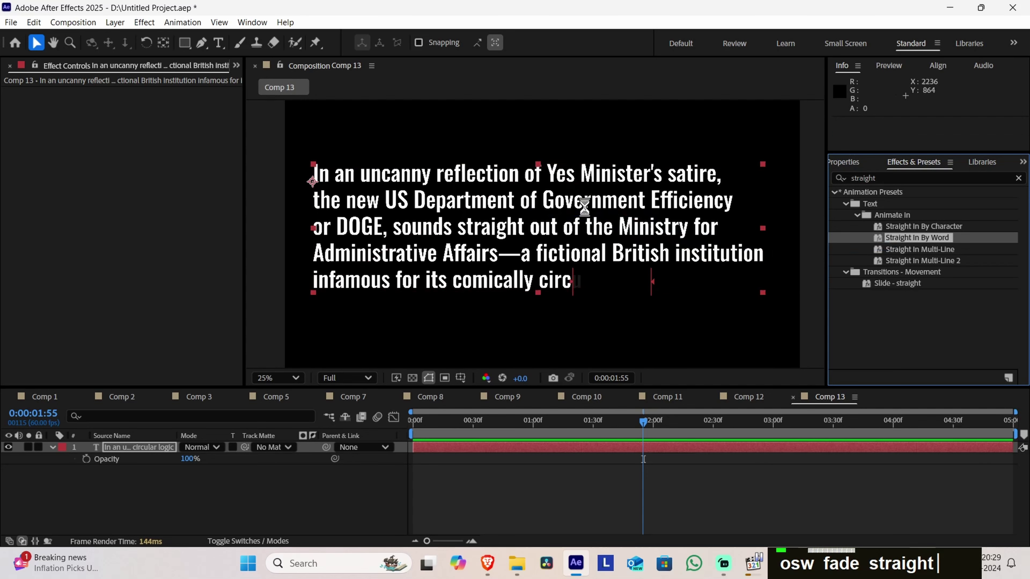
{"action": "left_click_drag", "start_coordinate": [433, 422], "coordinate": [412, 419]}
{"action": "key", "text": "space"}
{"action": "key", "text": "space"}
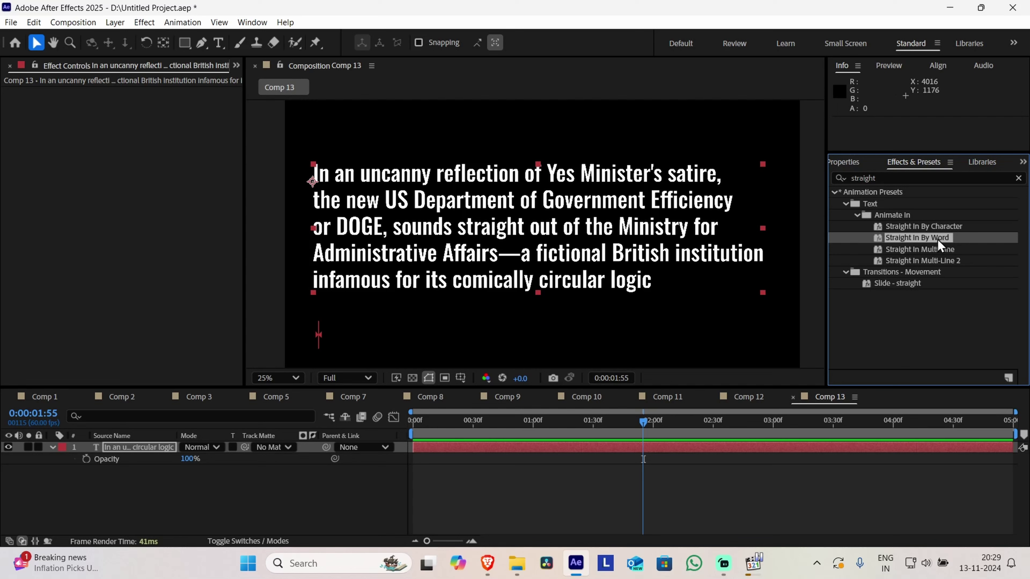
Apply Straight In By Word to the text layer again and scrub through the timeline to check the word motion
{"action": "left_click_drag", "start_coordinate": [937, 239], "coordinate": [531, 450]}
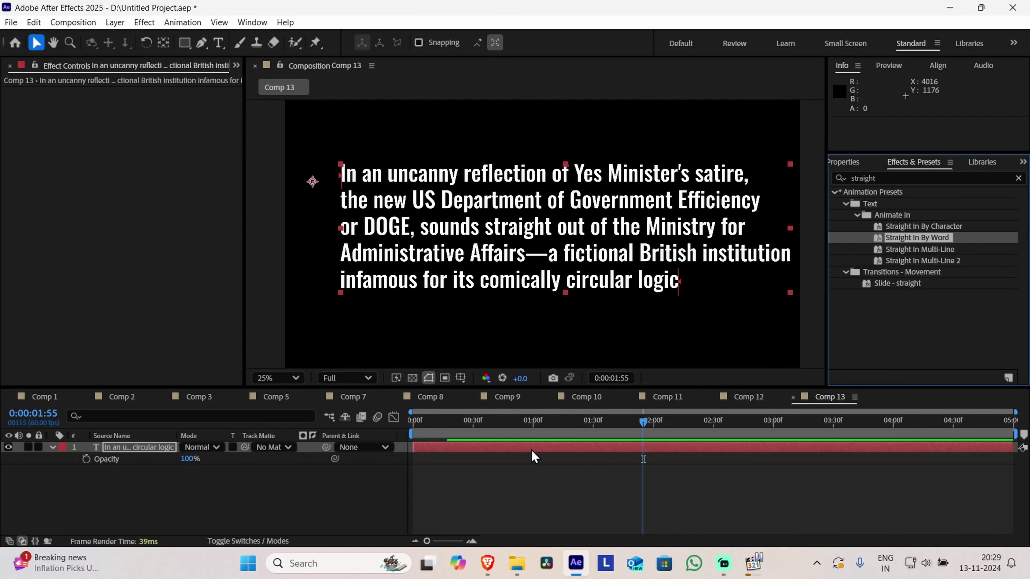
{"action": "left_click_drag", "start_coordinate": [457, 424], "coordinate": [868, 467]}
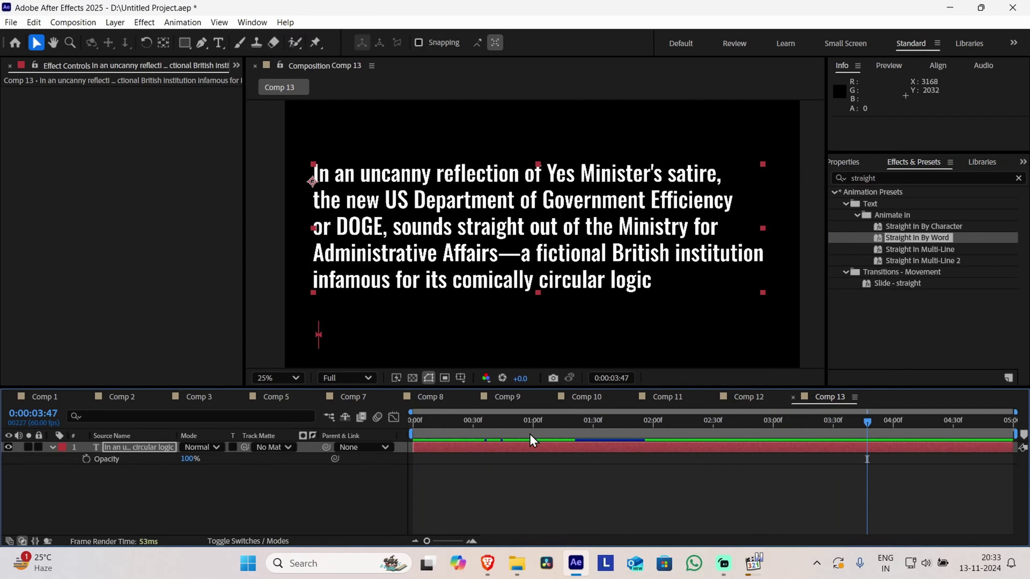
{"action": "key", "text": "w"}
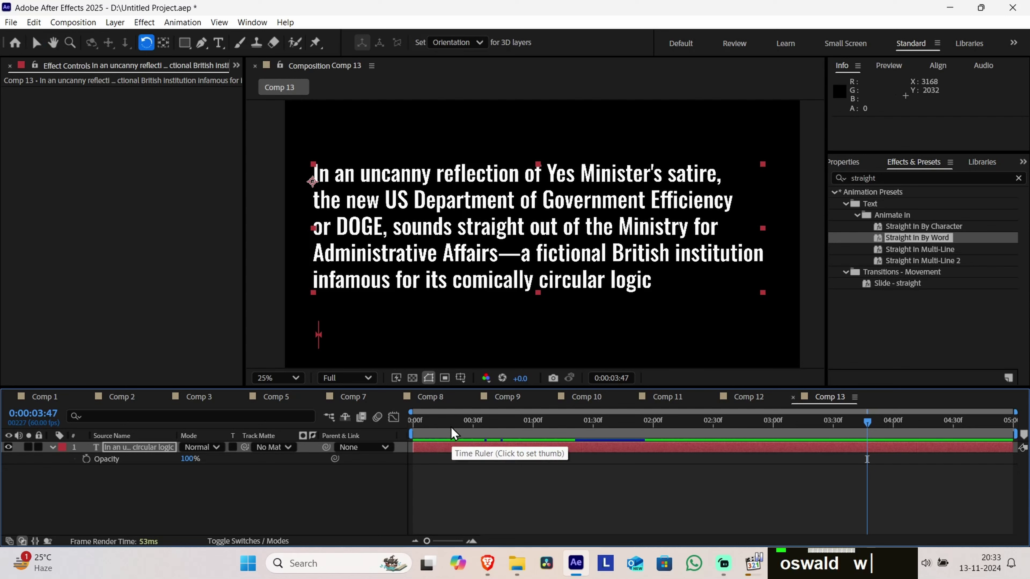
{"action": "left_click_drag", "start_coordinate": [451, 427], "coordinate": [572, 446]}
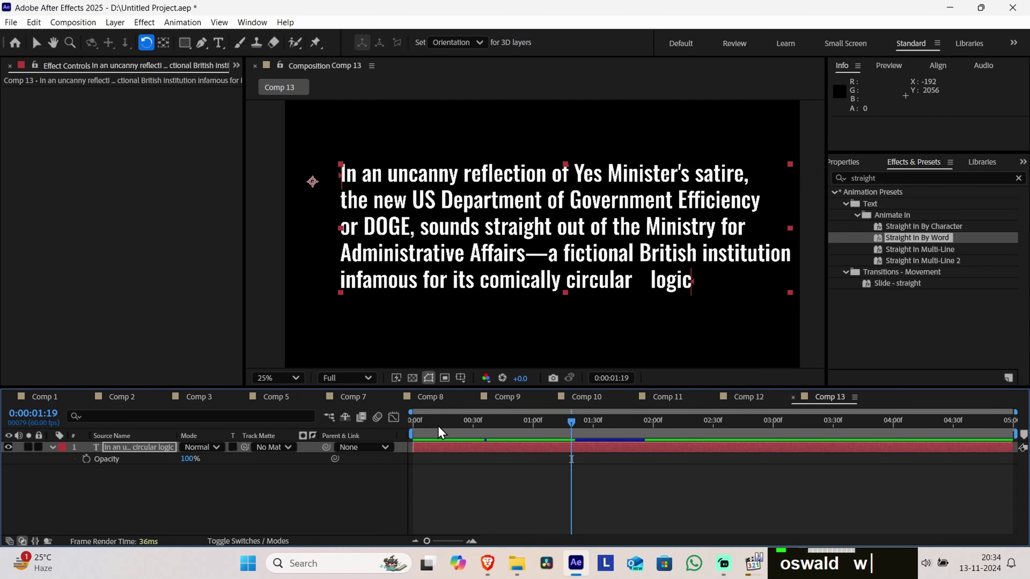
Expand the text layer's Text properties and Animator 2 to reveal its Range Selector and Position
{"action": "left_click", "coordinate": [53, 448]}
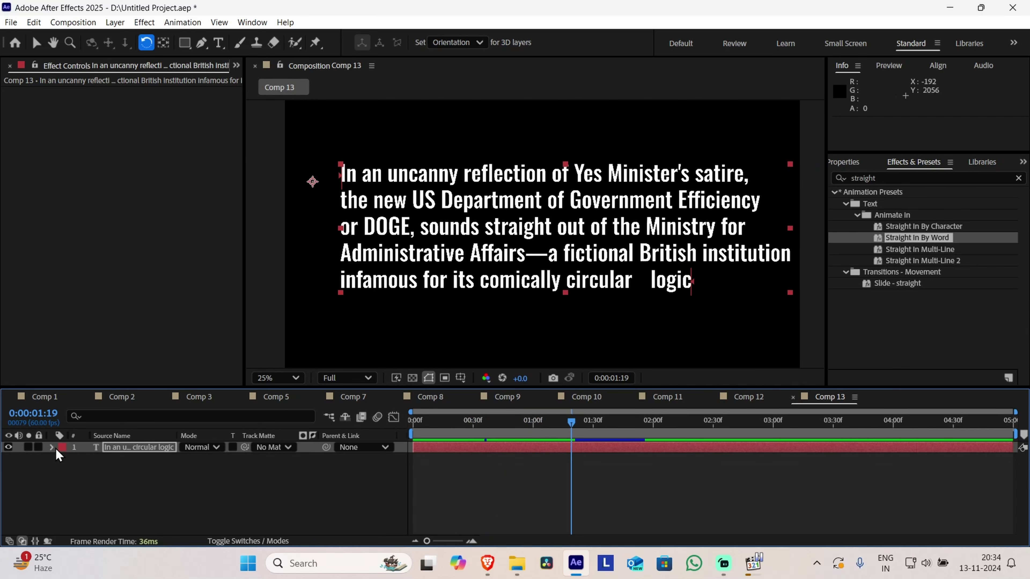
{"action": "left_click", "coordinate": [53, 448]}
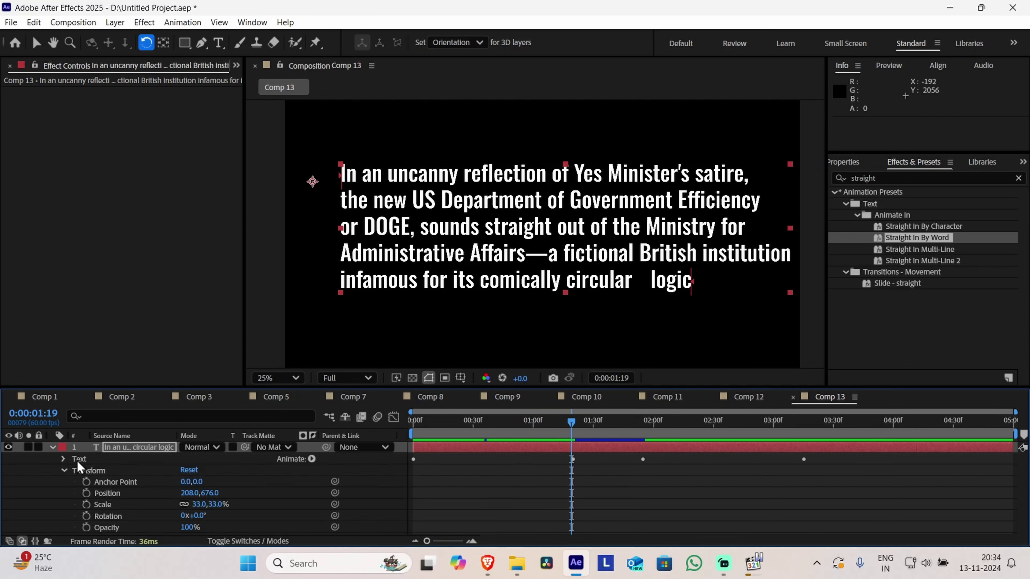
{"action": "left_click", "coordinate": [63, 459]}
{"action": "scroll", "coordinate": [156, 495], "scroll_direction": "down", "scroll_amount": 1}
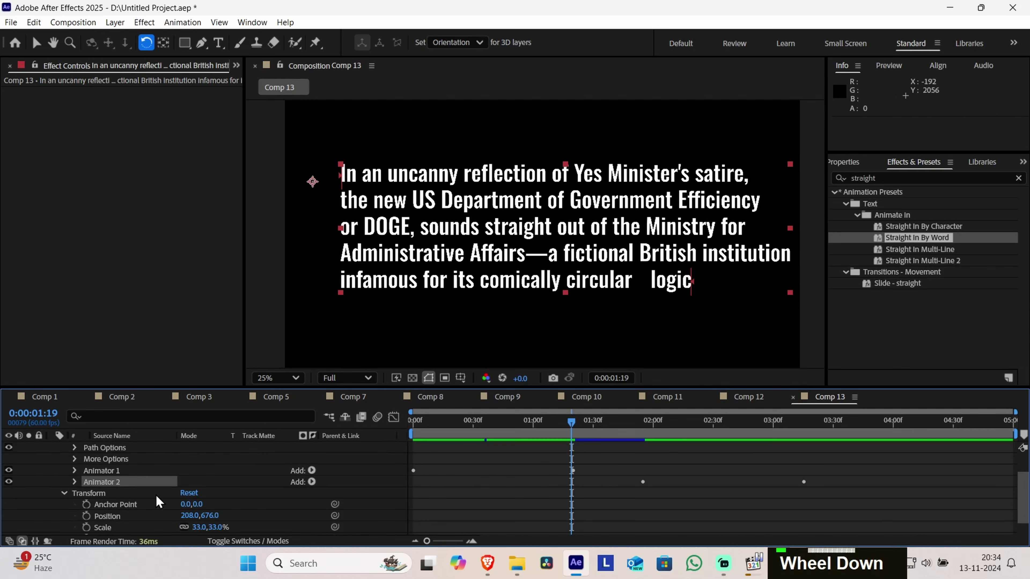
{"action": "double_click", "coordinate": [105, 471]}
{"action": "left_click", "coordinate": [105, 485]}
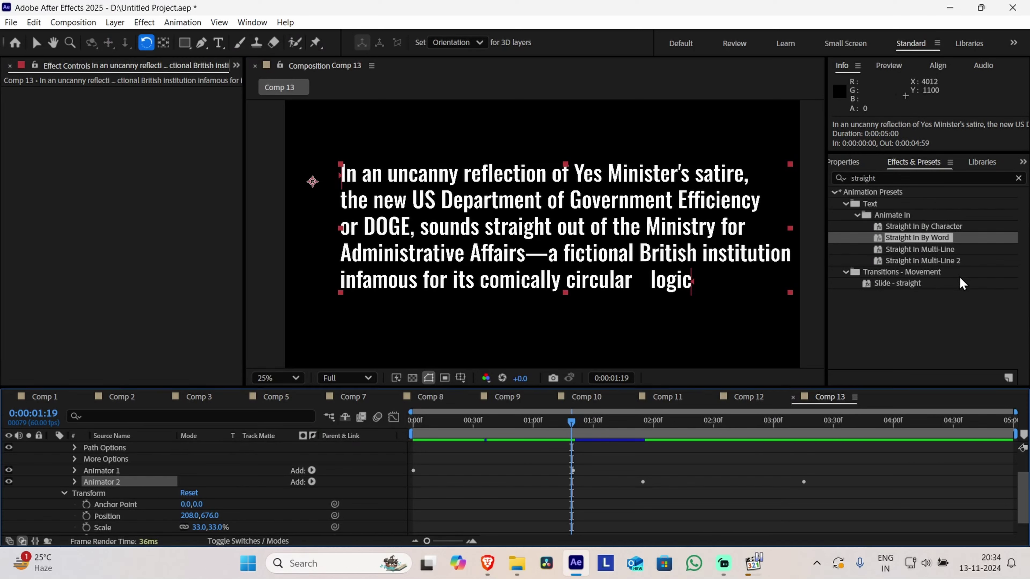
{"action": "left_click", "coordinate": [74, 482]}
{"action": "scroll", "coordinate": [174, 487], "scroll_direction": "down", "scroll_amount": 2}
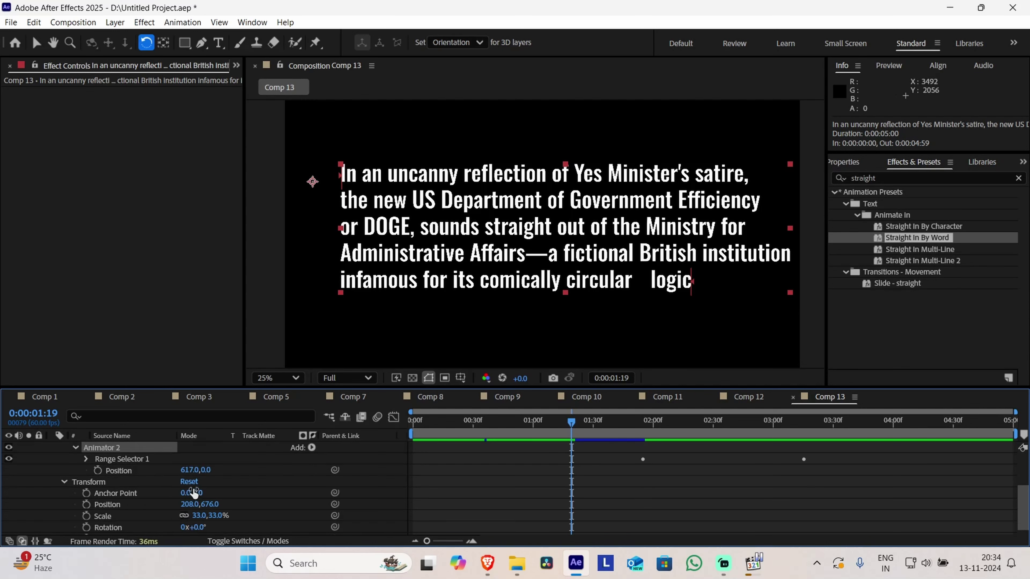
Try Animator 2's Position at 0, 0 and scrub through the timeline to check the word motion
{"action": "left_click", "coordinate": [449, 422]}
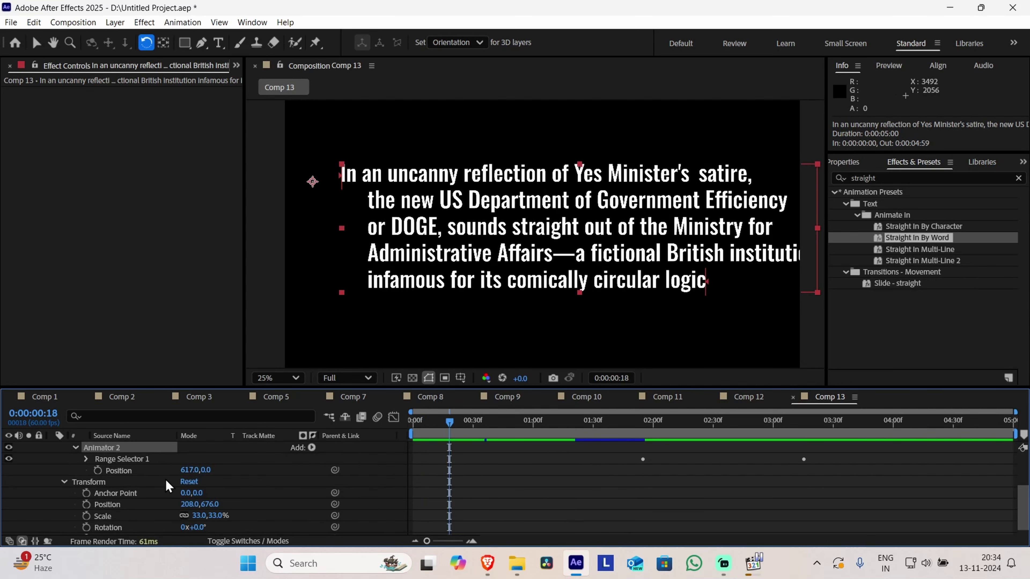
{"action": "left_click_drag", "start_coordinate": [190, 471], "coordinate": [3, 452]}
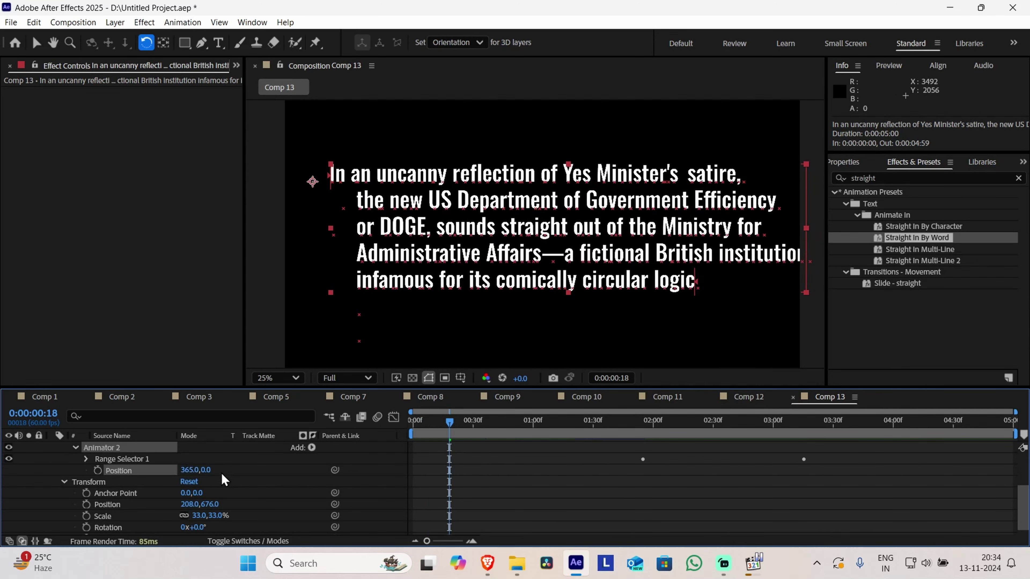
{"action": "left_click", "coordinate": [191, 470]}
{"action": "type", "text": "0"}
{"action": "key", "text": "Return"}
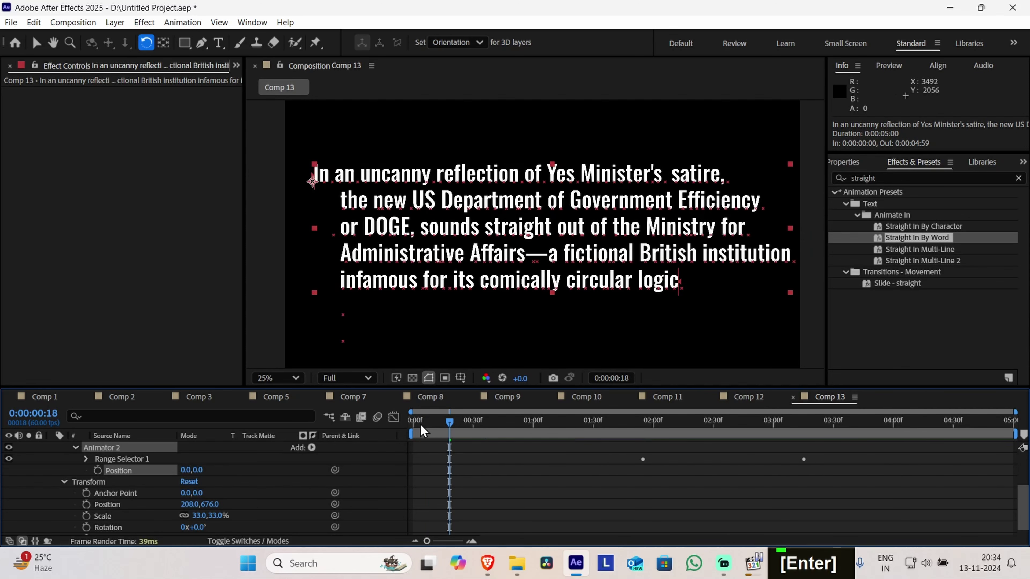
{"action": "left_click_drag", "start_coordinate": [421, 429], "coordinate": [700, 452]}
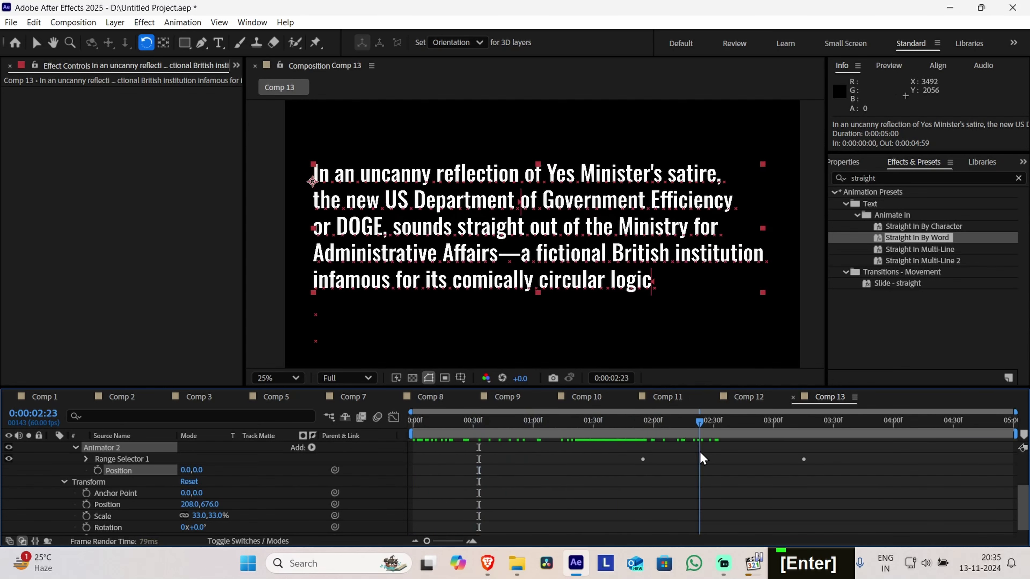
Try a different Position offset for Animator 2 and undo the change
{"action": "scroll", "coordinate": [700, 452], "scroll_direction": "down", "scroll_amount": 1}
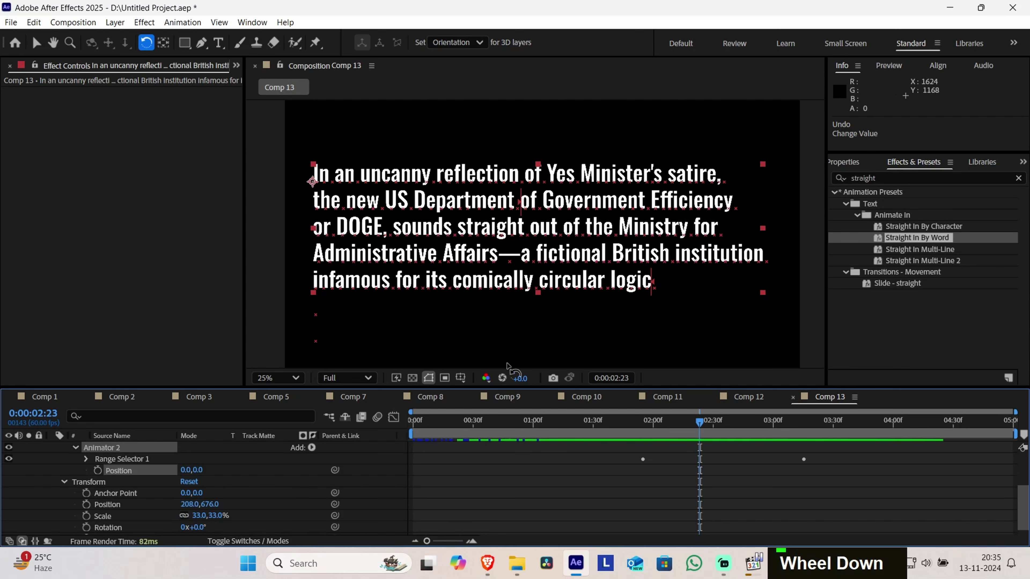
{"action": "left_click_drag", "start_coordinate": [194, 475], "coordinate": [306, 476]}
{"action": "key", "text": "ctrl+z"}
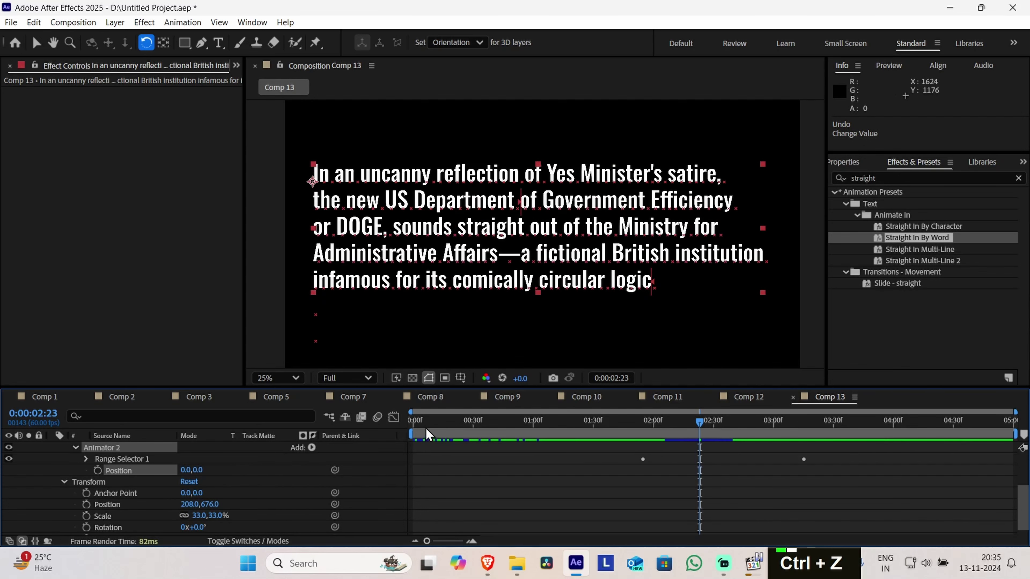
Try shifting Animator 2's Position from the start of the timeline, scrub through the animation and undo the shift
{"action": "left_click", "coordinate": [414, 422]}
{"action": "left_click_drag", "start_coordinate": [196, 470], "coordinate": [438, 477]}
{"action": "left_click_drag", "start_coordinate": [416, 427], "coordinate": [572, 445]}
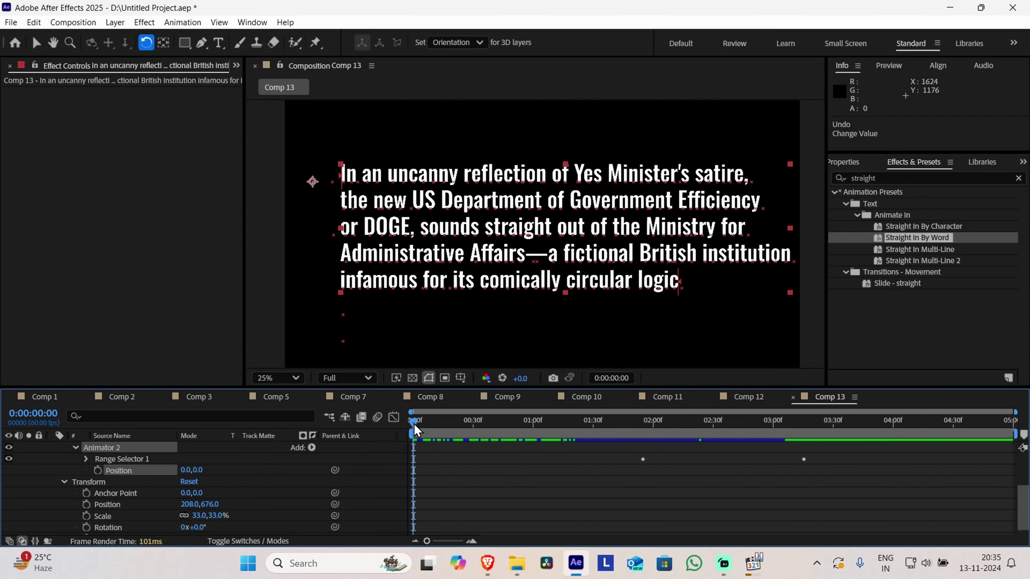
{"action": "left_click_drag", "start_coordinate": [414, 423], "coordinate": [483, 434]}
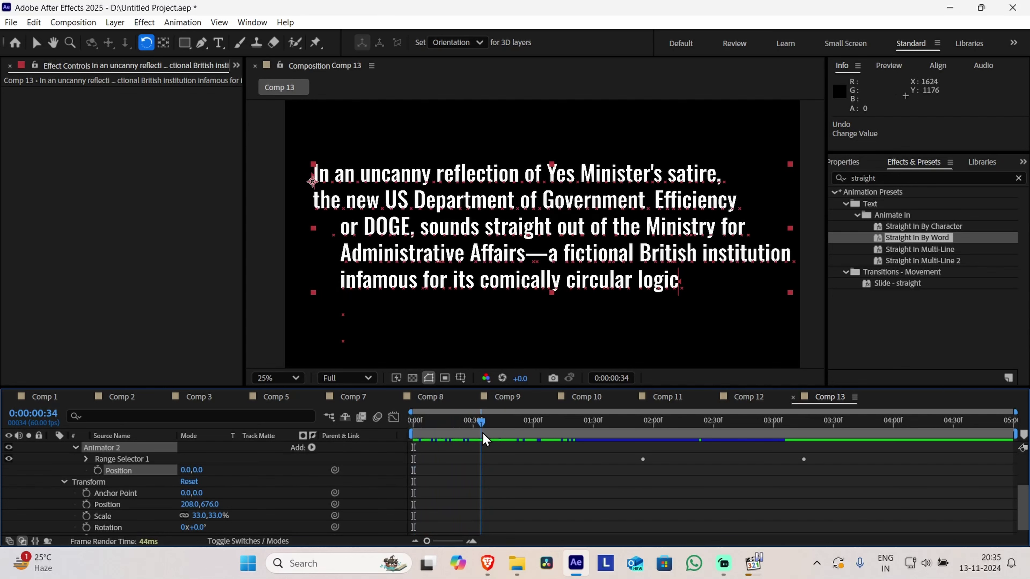
{"action": "key", "text": "ctrl+z"}
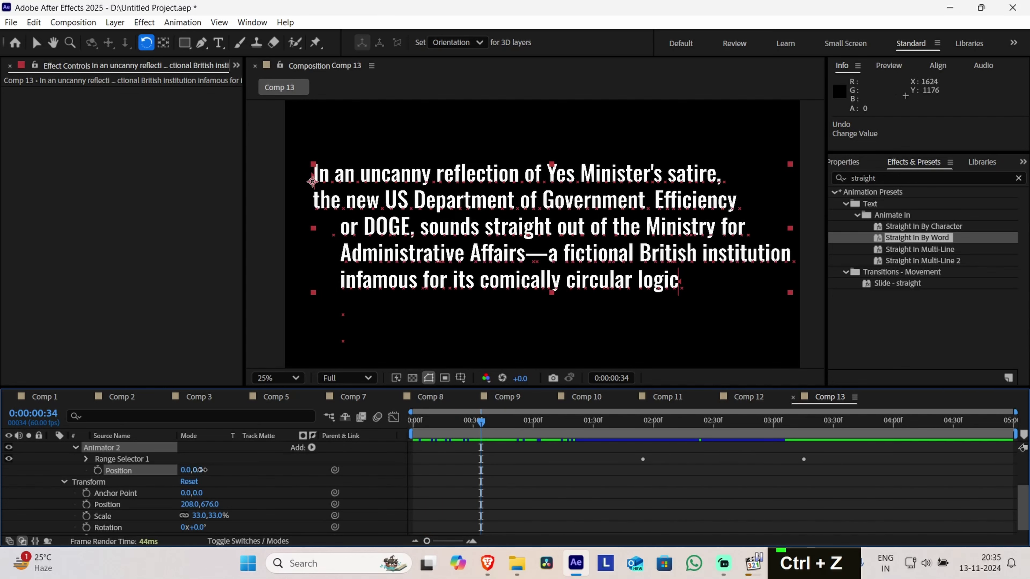
{"action": "left_click_drag", "start_coordinate": [200, 470], "coordinate": [367, 487]}
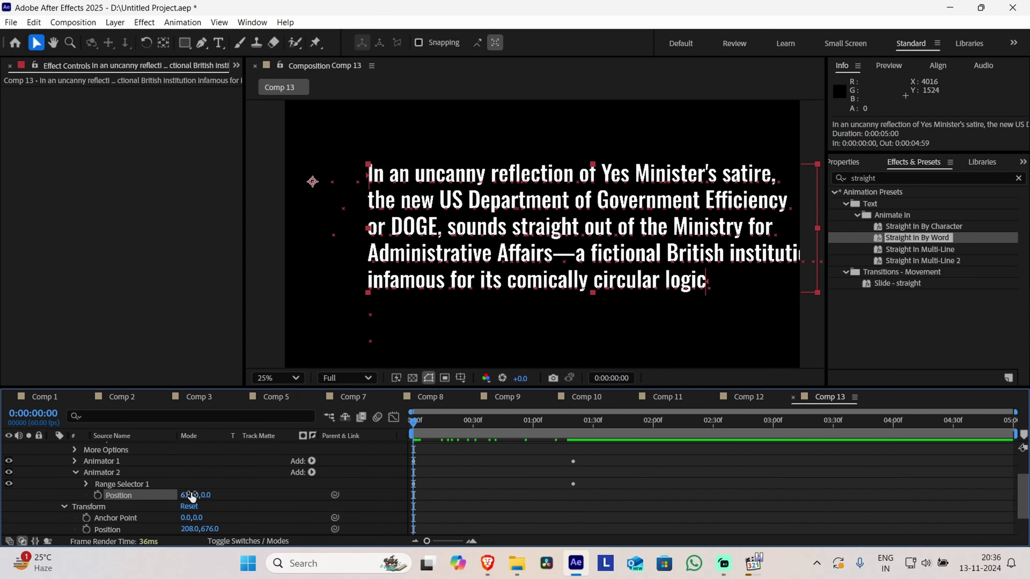
Set Animator 2's Position to 0, 389 and preview the word animation from the start of the composition
{"action": "left_click", "coordinate": [192, 496]}
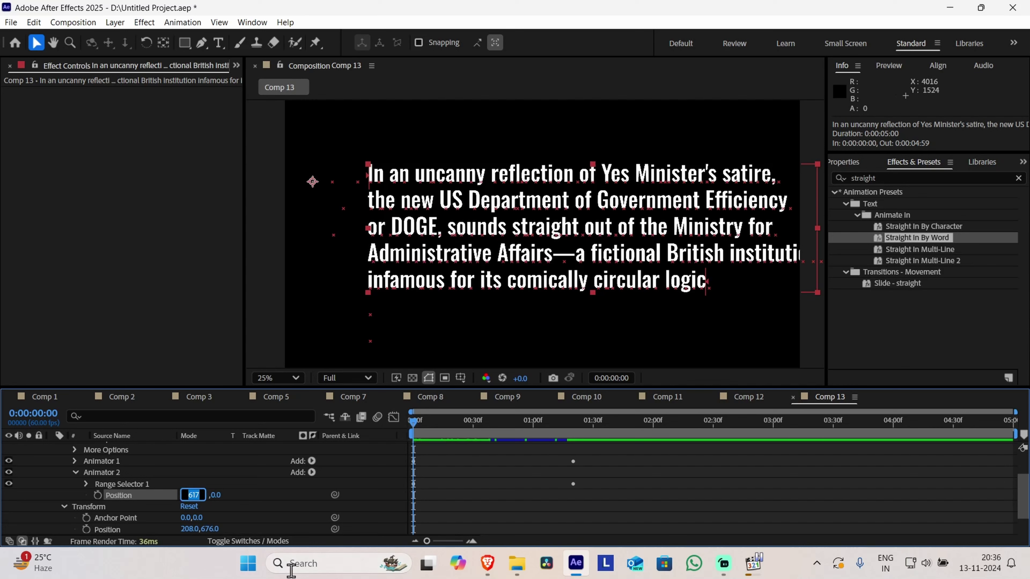
{"action": "type", "text": "0"}
{"action": "key", "text": "Return"}
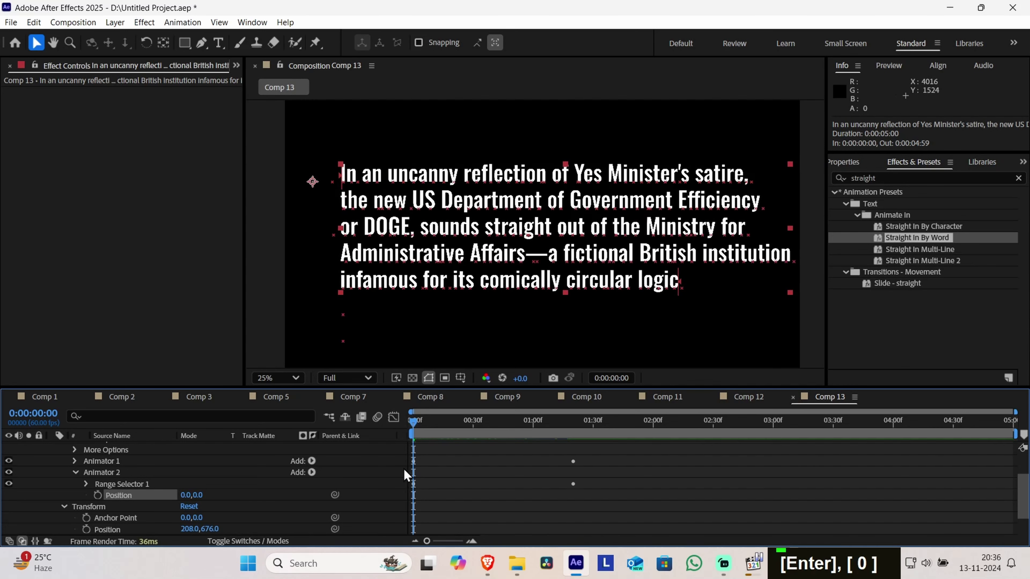
{"action": "left_click_drag", "start_coordinate": [412, 423], "coordinate": [453, 432]}
{"action": "left_click_drag", "start_coordinate": [197, 496], "coordinate": [435, 519]}
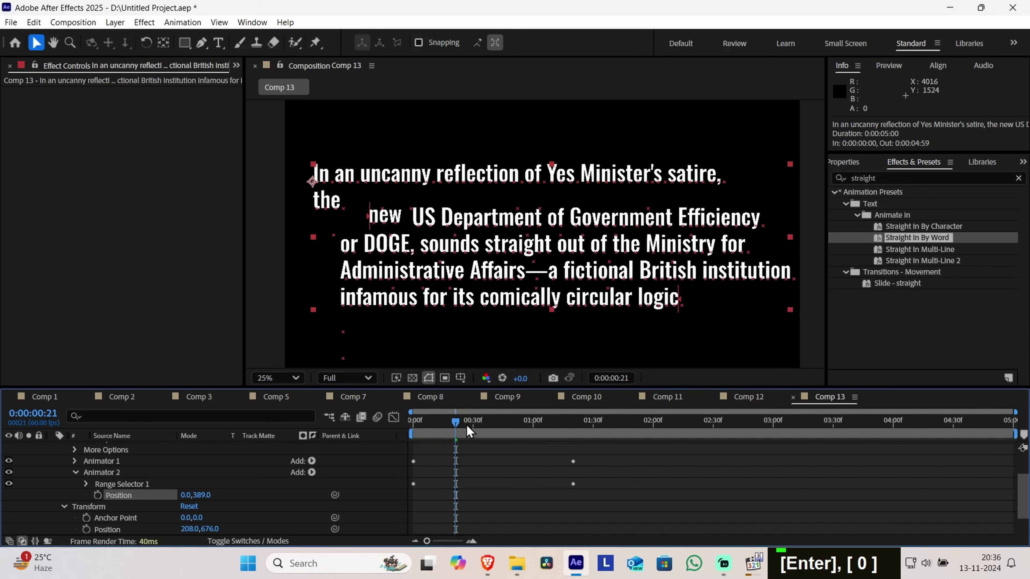
{"action": "left_click_drag", "start_coordinate": [467, 428], "coordinate": [373, 438]}
{"action": "key", "text": "space"}
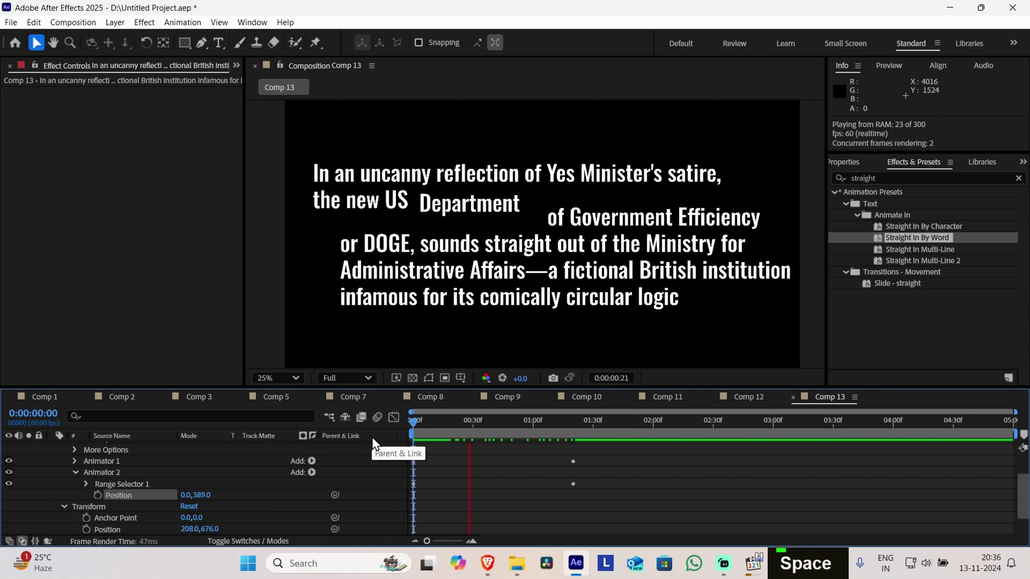
{"action": "key", "text": "space"}
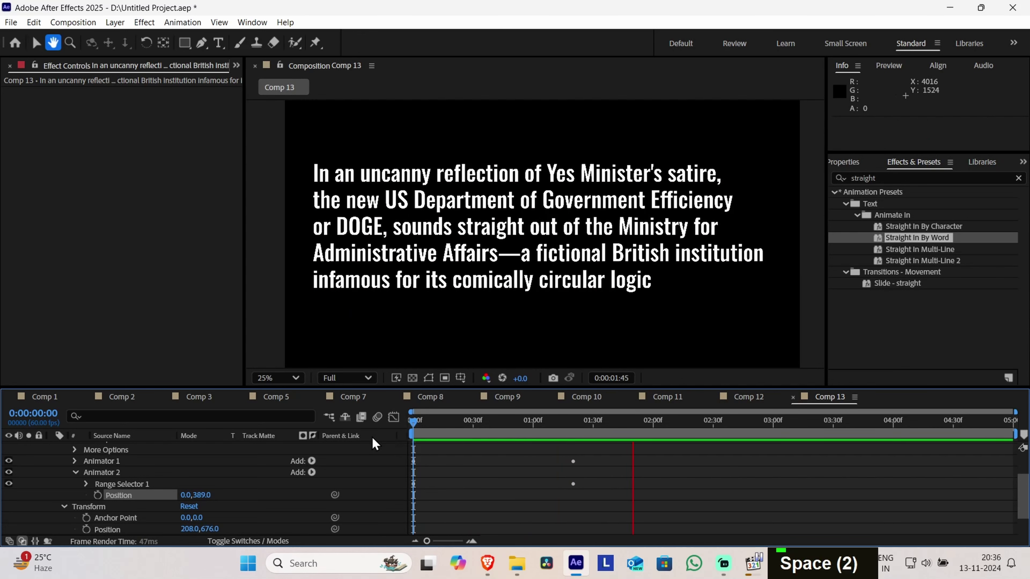
Reveal the text layer's keyframes and apply Easy Ease to all Start keyframes of both Range Selectors
{"action": "left_click_drag", "start_coordinate": [607, 500], "coordinate": [429, 462]}
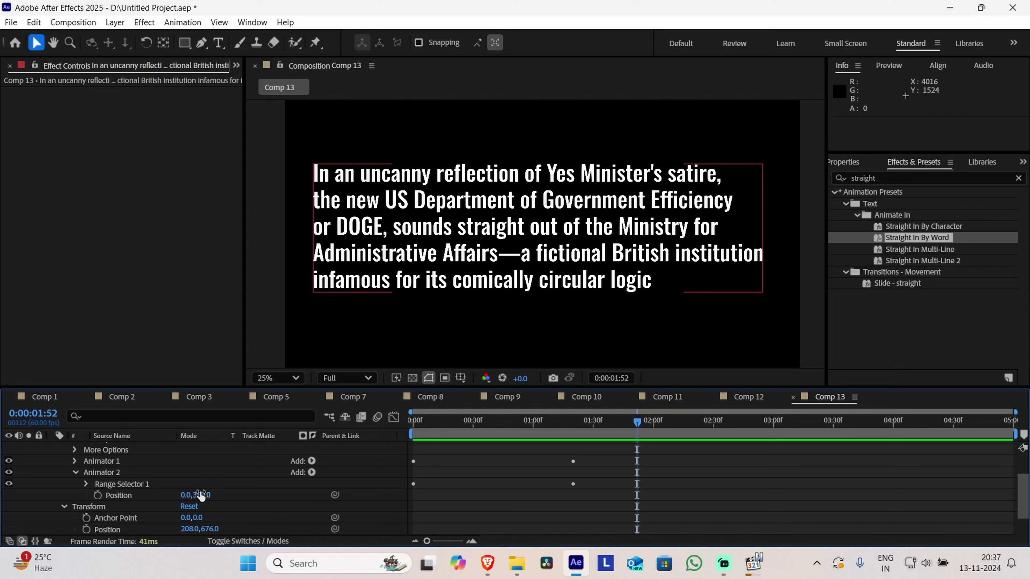
{"action": "scroll", "coordinate": [68, 467], "scroll_direction": "up", "scroll_amount": 2}
{"action": "left_click", "coordinate": [62, 447]}
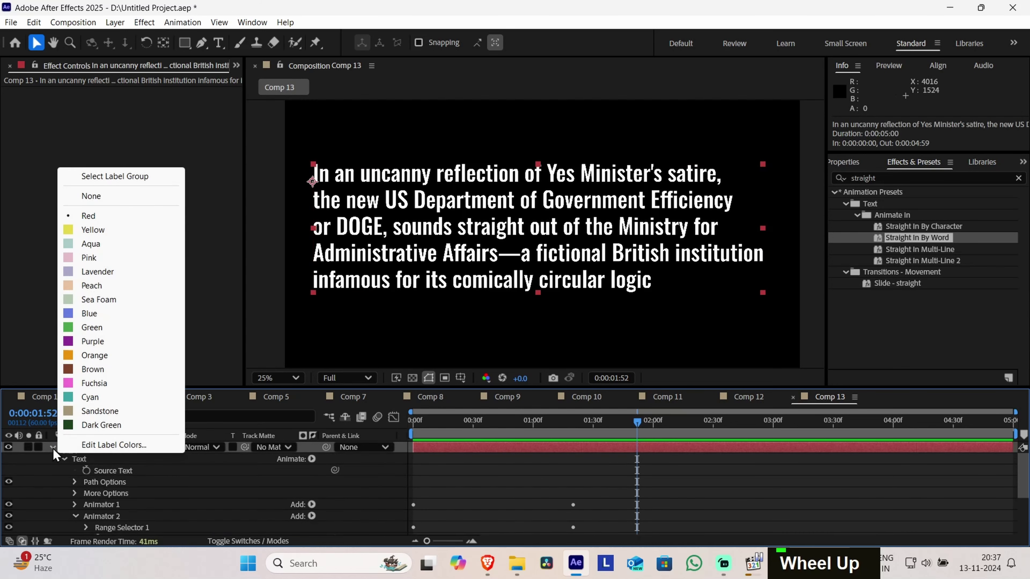
{"action": "left_click", "coordinate": [53, 447]}
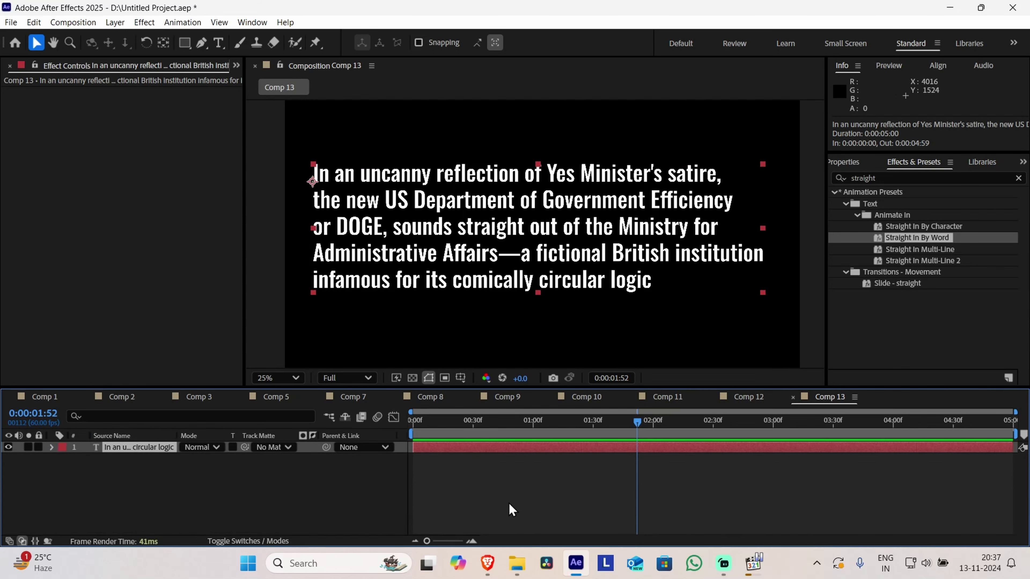
{"action": "key", "text": "u"}
{"action": "left_click_drag", "start_coordinate": [620, 530], "coordinate": [410, 465]}
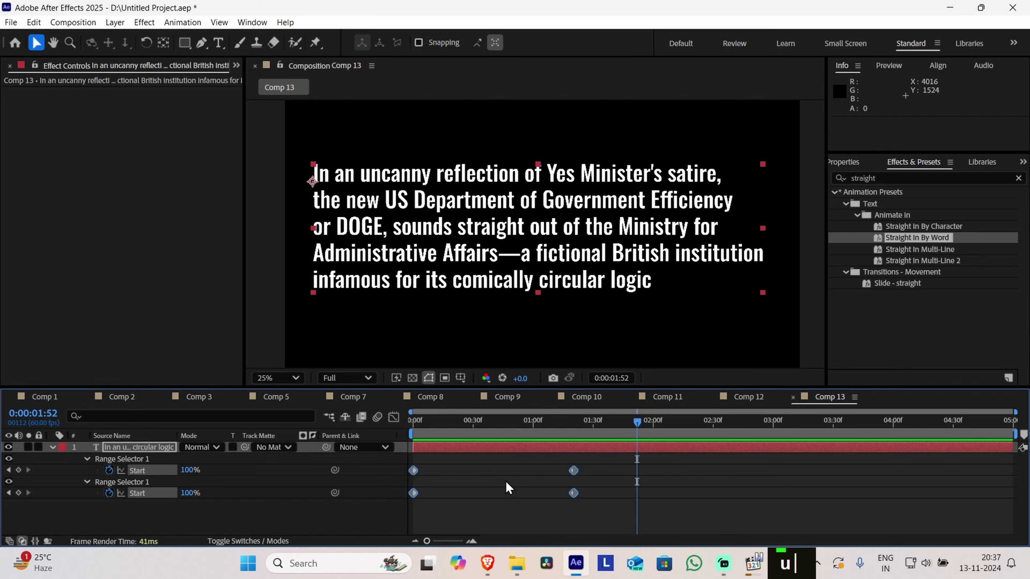
{"action": "right_click", "coordinate": [573, 493]}
{"action": "mouse_move", "coordinate": [619, 487]}
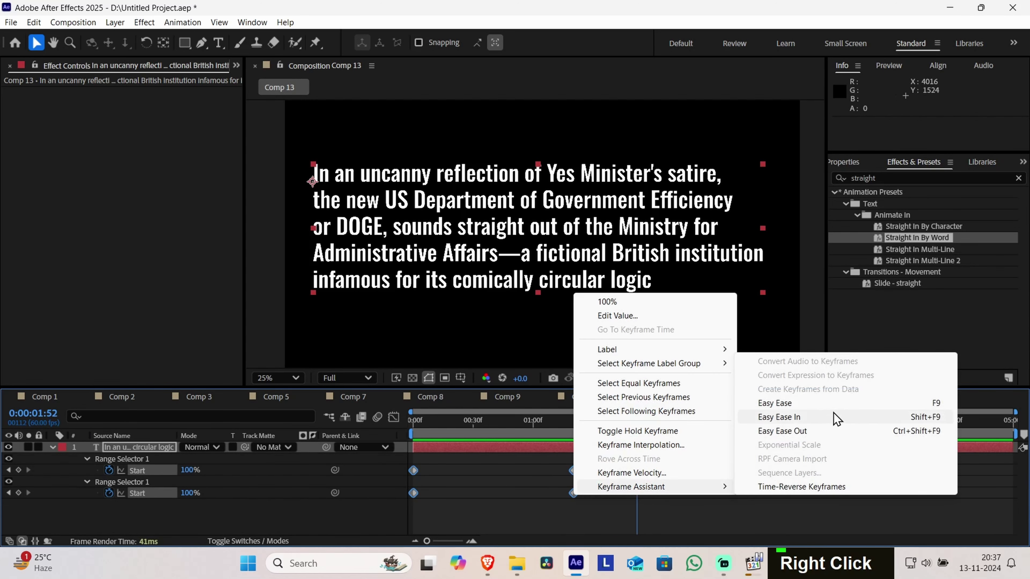
{"action": "left_click", "coordinate": [762, 402]}
Move the ending Start keyframes of both Range Selectors to about 1:45 and preview the timing from the start
{"action": "left_click", "coordinate": [414, 421]}
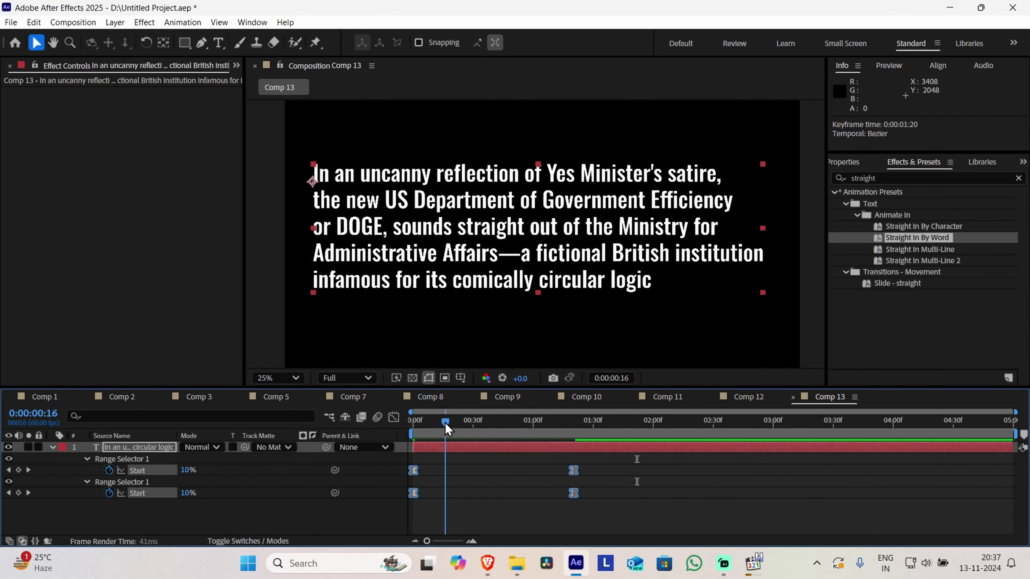
{"action": "key", "text": "space"}
{"action": "key", "text": "space"}
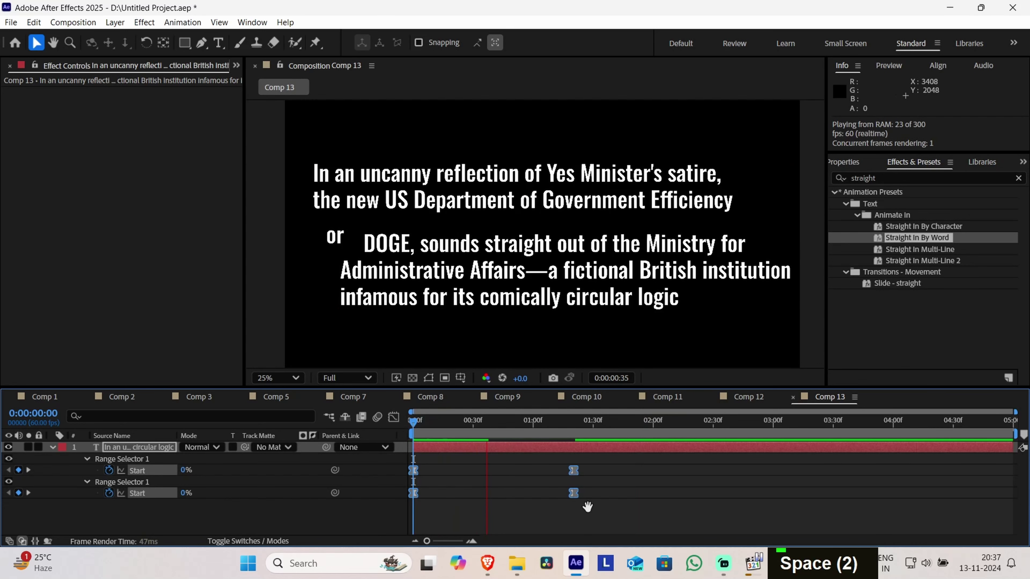
{"action": "left_click_drag", "start_coordinate": [607, 512], "coordinate": [630, 505]}
{"action": "left_click", "coordinate": [412, 421]}
{"action": "key", "text": "space"}
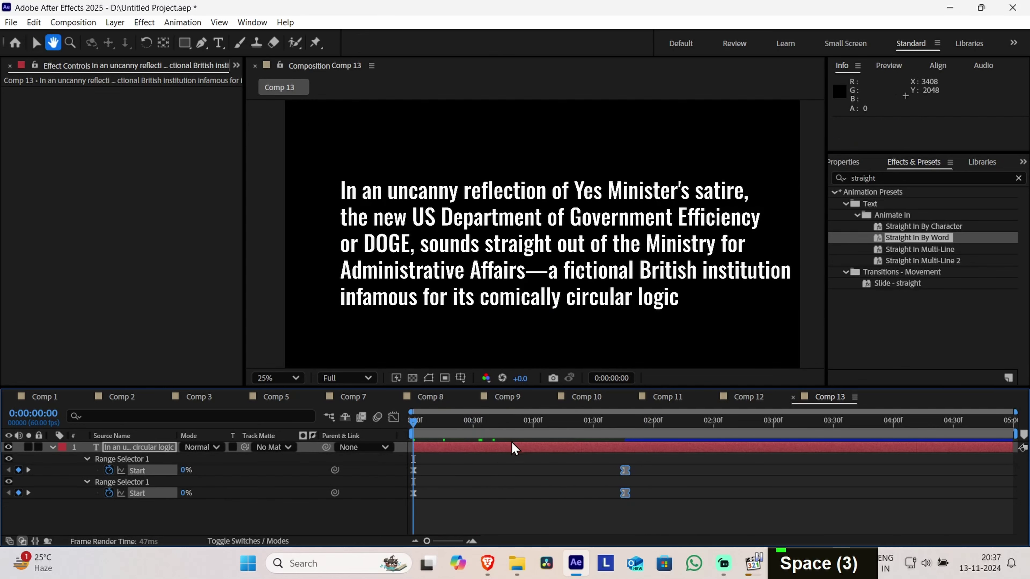
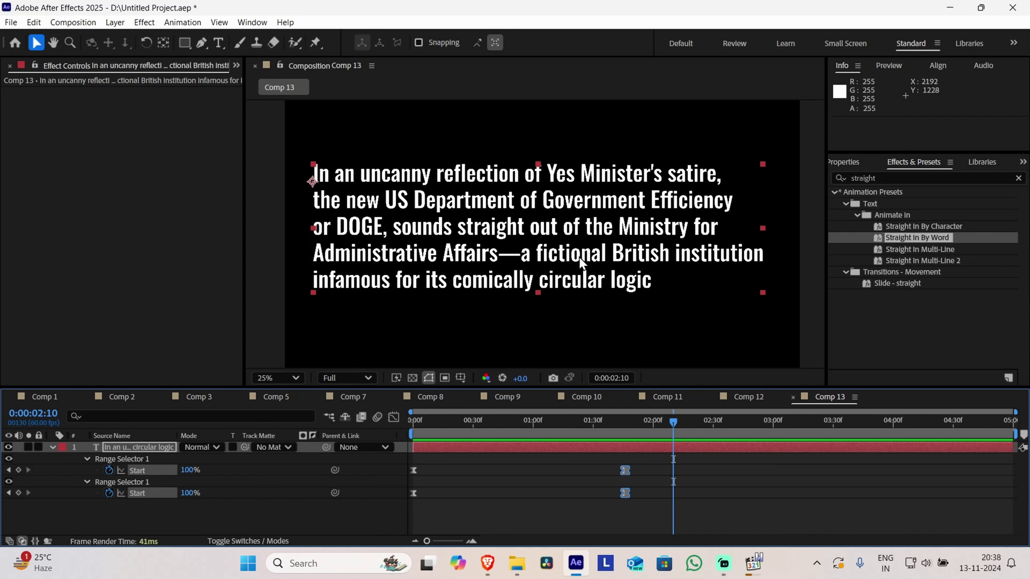
Draw a yellow rectangle shape covering "US Department of Government" and undo the blending mode change made to it
{"action": "left_click", "coordinate": [184, 42]}
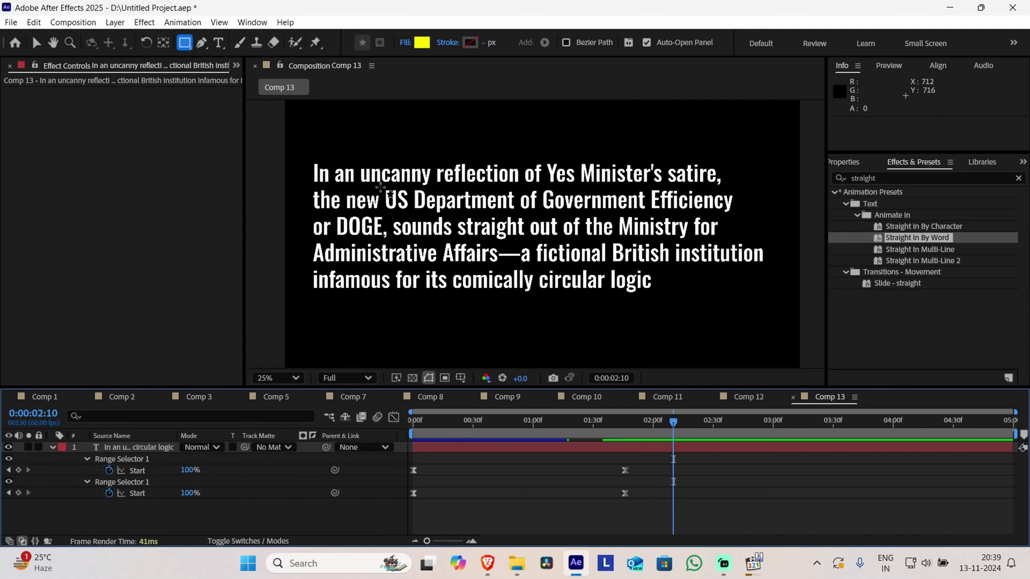
{"action": "left_click_drag", "start_coordinate": [380, 187], "coordinate": [650, 215]}
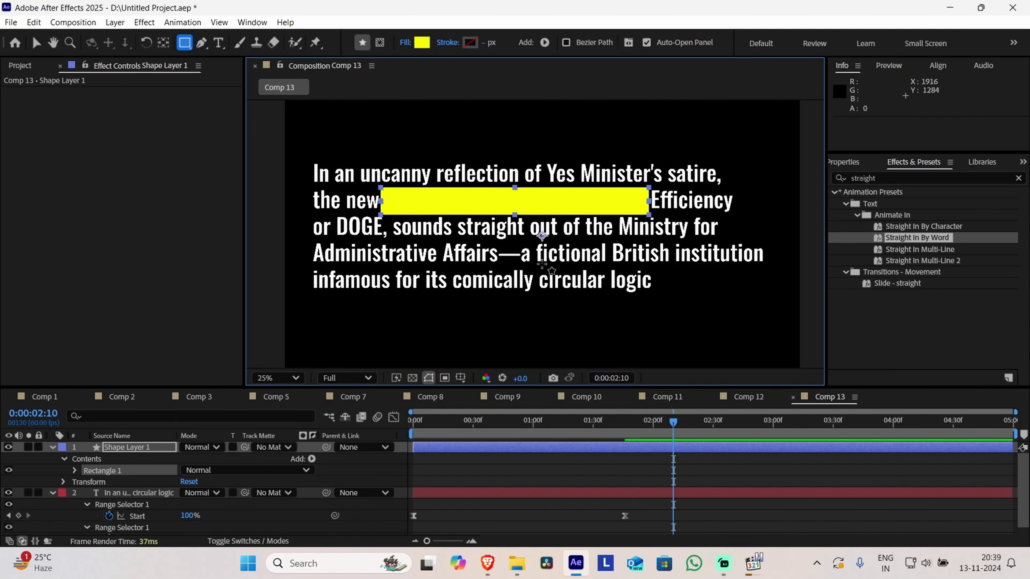
{"action": "key", "text": "ctrl+z"}
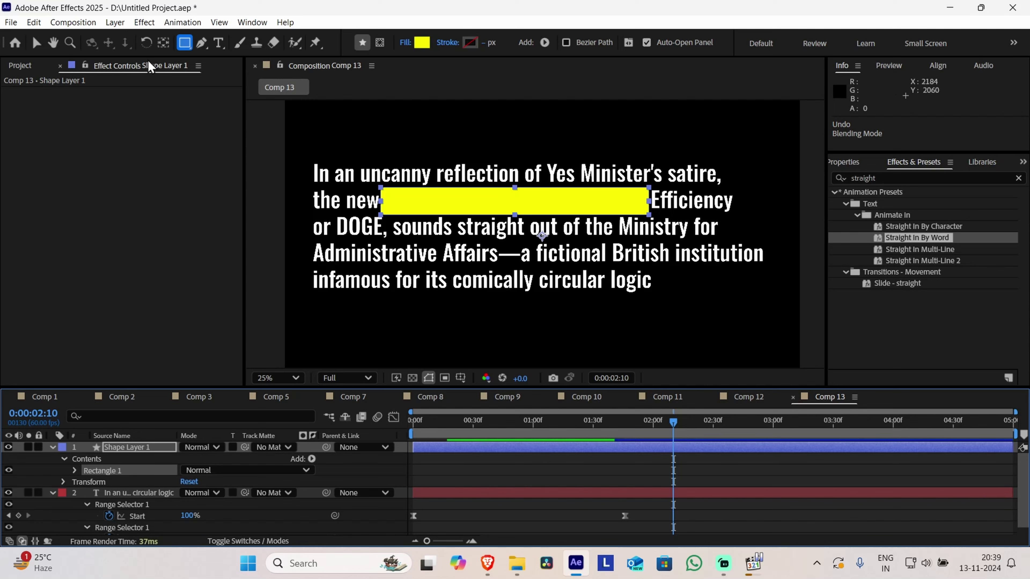
{"action": "left_click", "coordinate": [37, 44]}
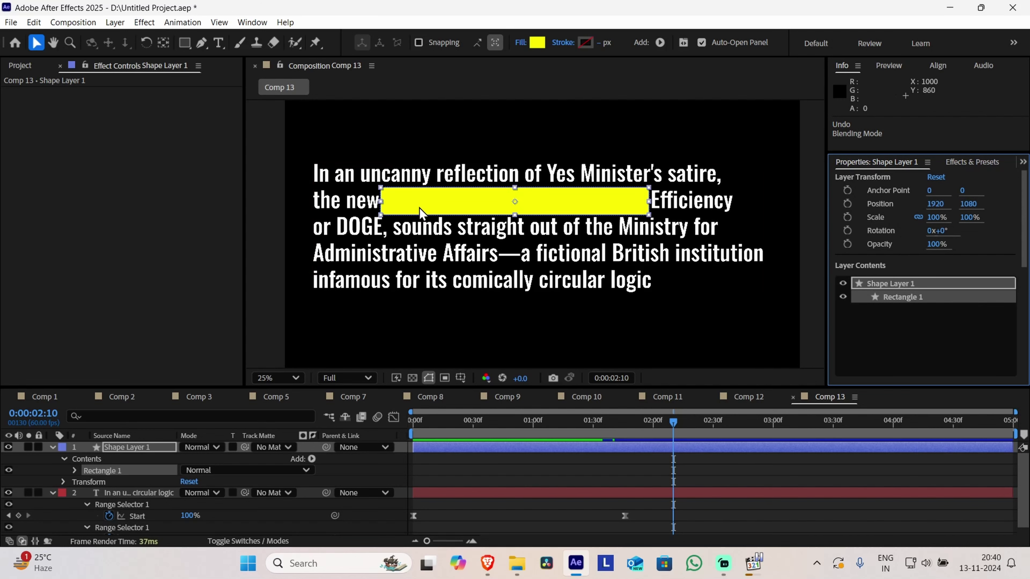
Apply the Channel effect Set Matte to Shape Layer 1 and take its matte from the article text layer
{"action": "left_click", "coordinate": [145, 23]}
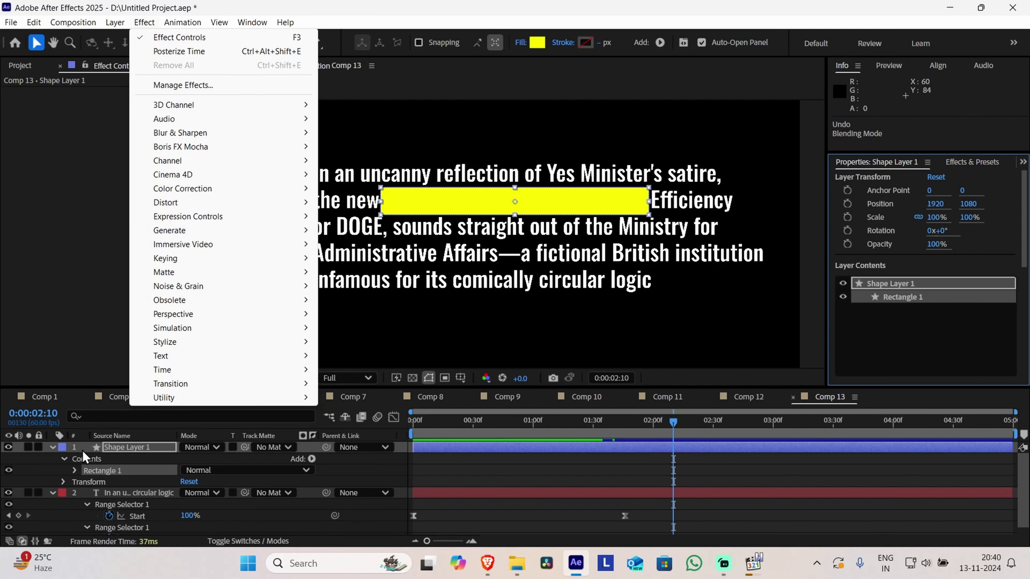
{"action": "left_click", "coordinate": [82, 451]}
{"action": "key", "text": "u"}
{"action": "left_click", "coordinate": [119, 449]}
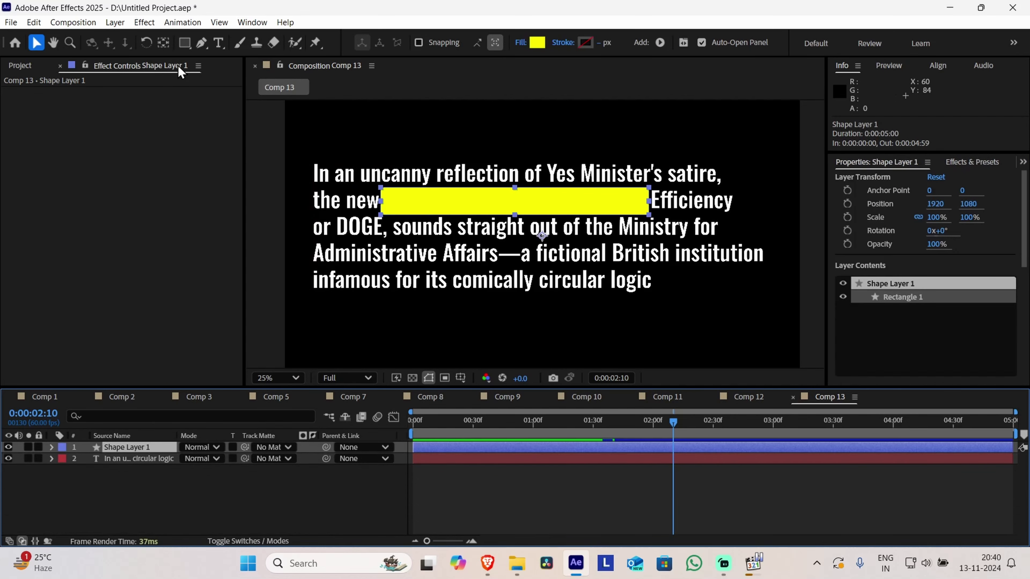
{"action": "left_click", "coordinate": [144, 24]}
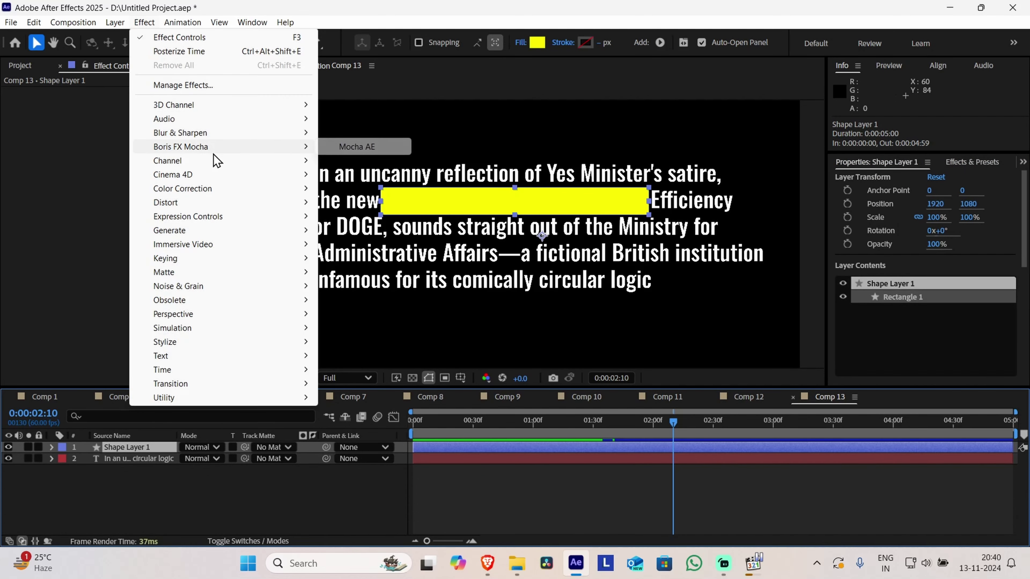
{"action": "mouse_move", "coordinate": [219, 162]}
{"action": "right_click", "coordinate": [293, 162]}
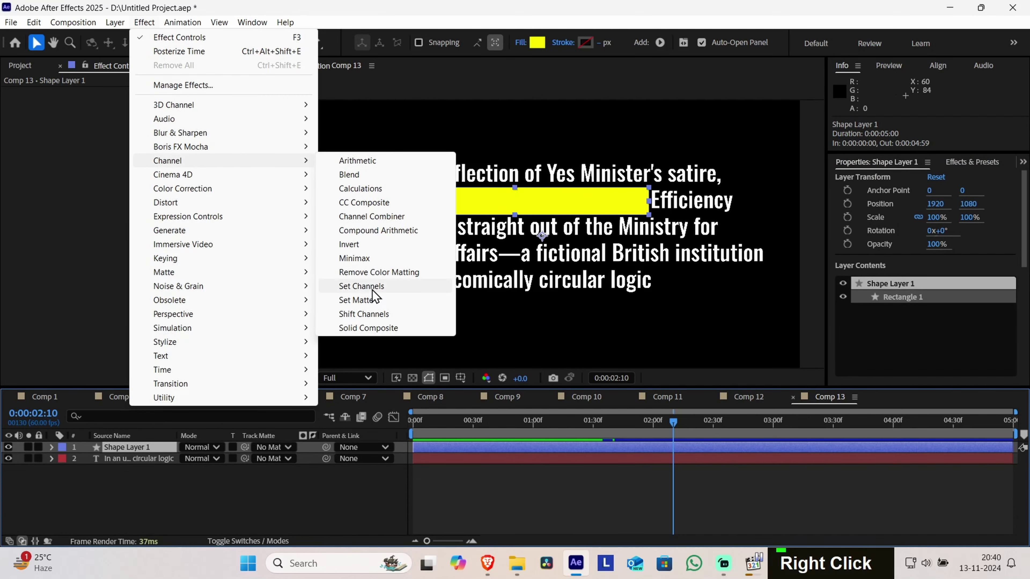
{"action": "left_click", "coordinate": [371, 300]}
{"action": "left_click", "coordinate": [170, 106]}
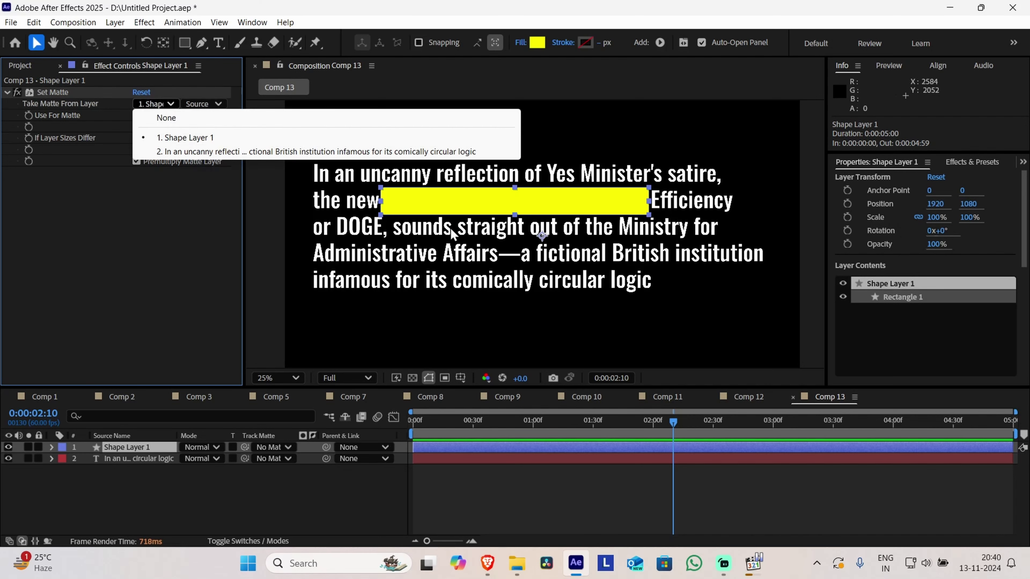
{"action": "left_click", "coordinate": [379, 151]}
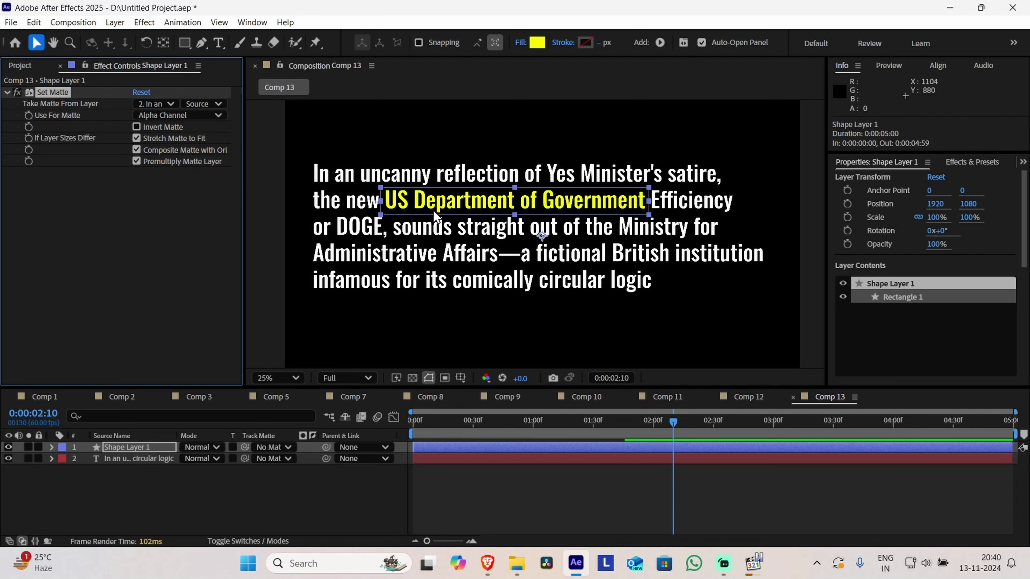
Try Invert Matte on Shape Layer 1's Set Matte effect and turn it back off
{"action": "left_click", "coordinate": [136, 132]}
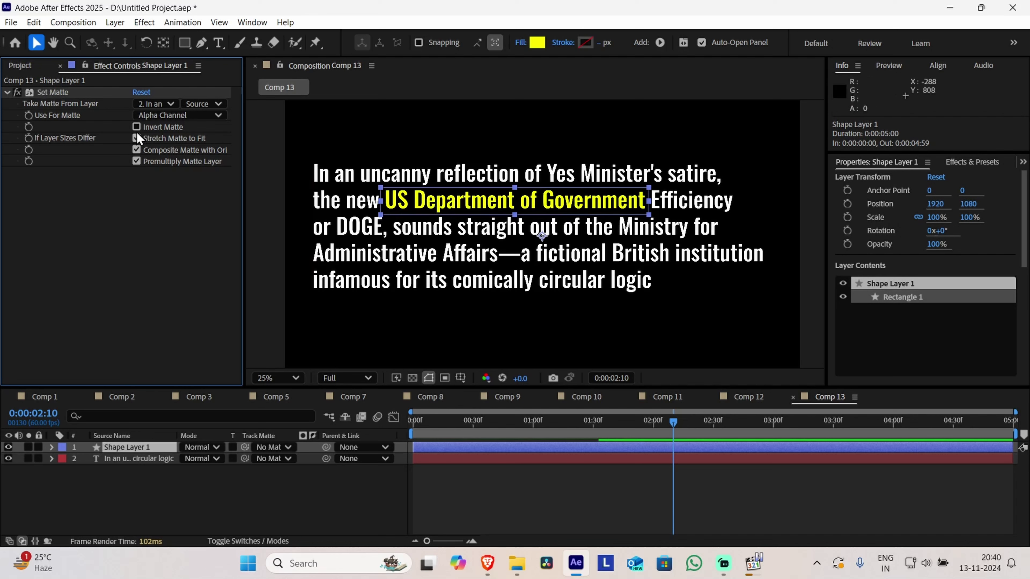
{"action": "left_click", "coordinate": [136, 127]}
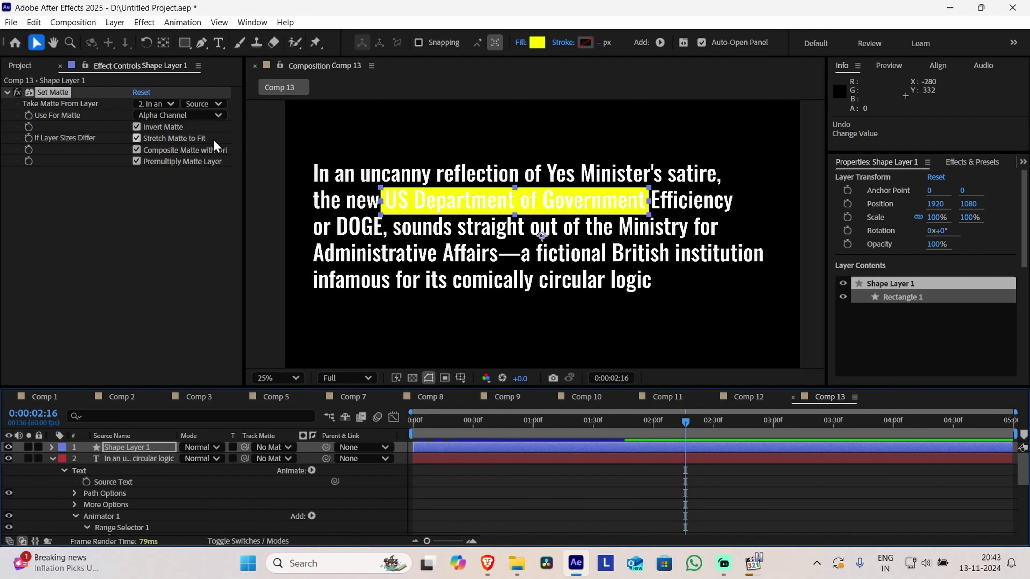
{"action": "left_click", "coordinate": [168, 125]}
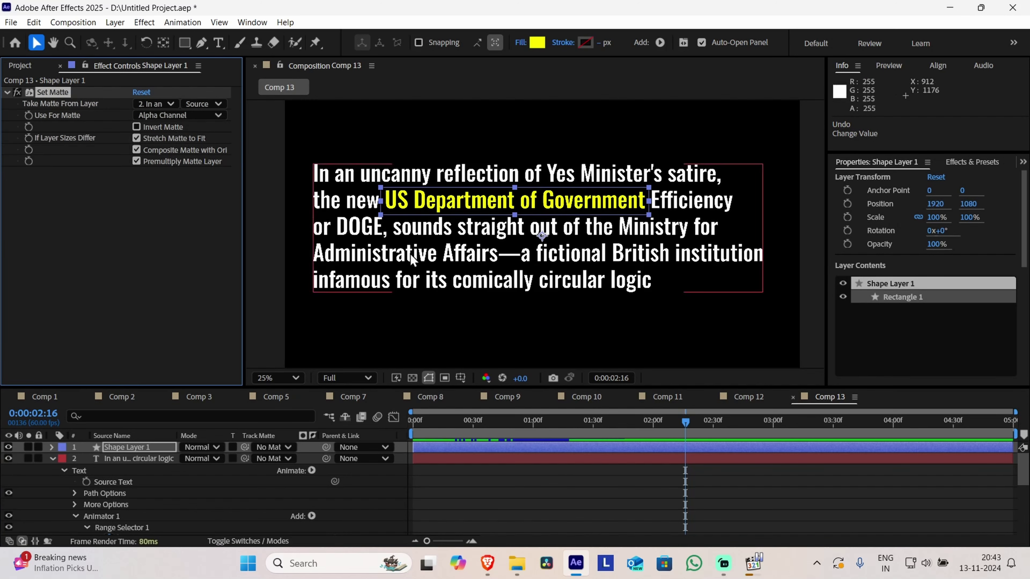
Go to 0:00:00:47, collapse the text layer and expand Shape Layer 1's Set Matte properties in the timeline
{"action": "left_click_drag", "start_coordinate": [462, 429], "coordinate": [508, 426]}
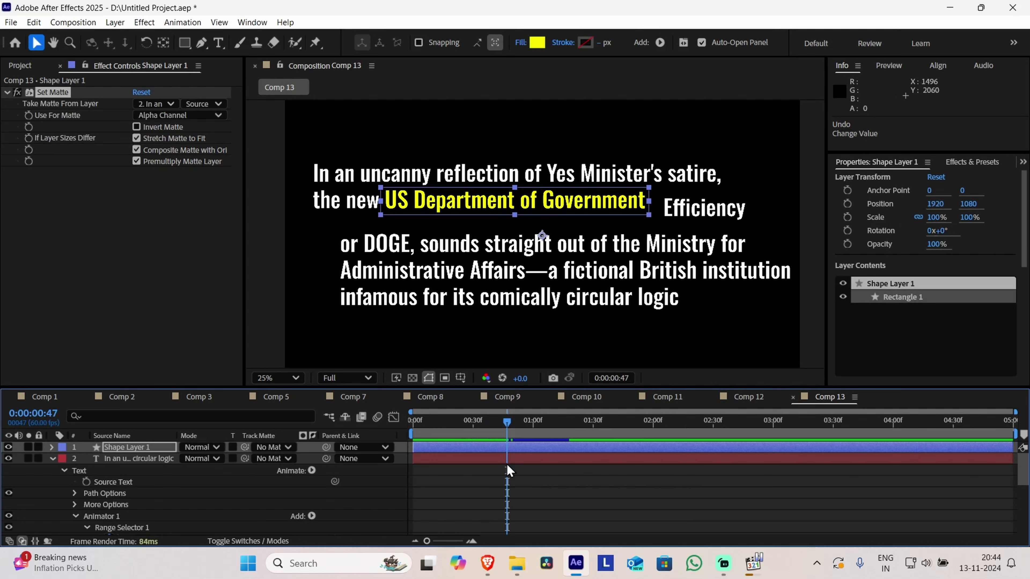
{"action": "left_click", "coordinate": [62, 459]}
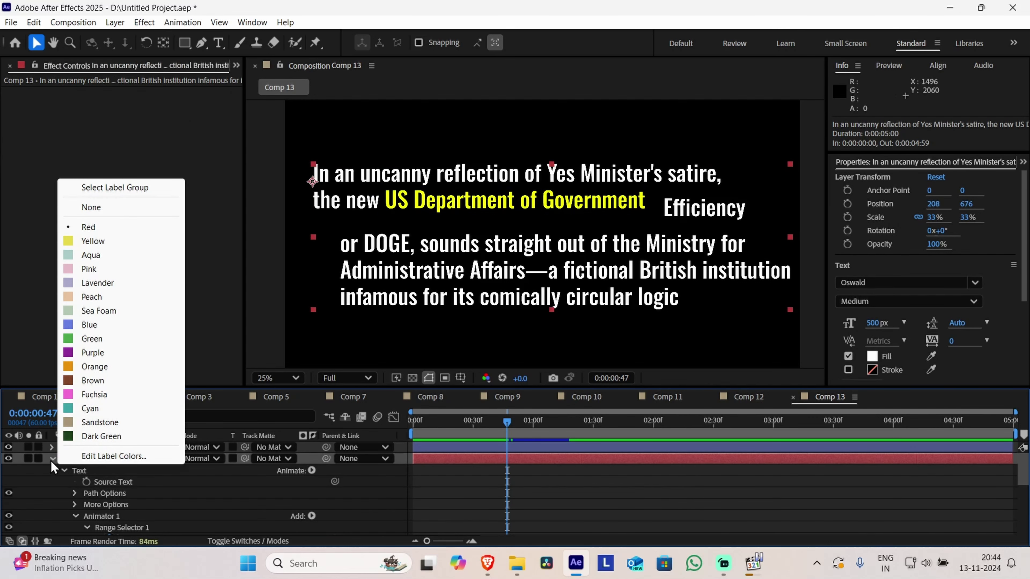
{"action": "left_click", "coordinate": [50, 461]}
{"action": "left_click", "coordinate": [51, 459]}
{"action": "left_click", "coordinate": [51, 447]}
{"action": "left_click", "coordinate": [64, 471]}
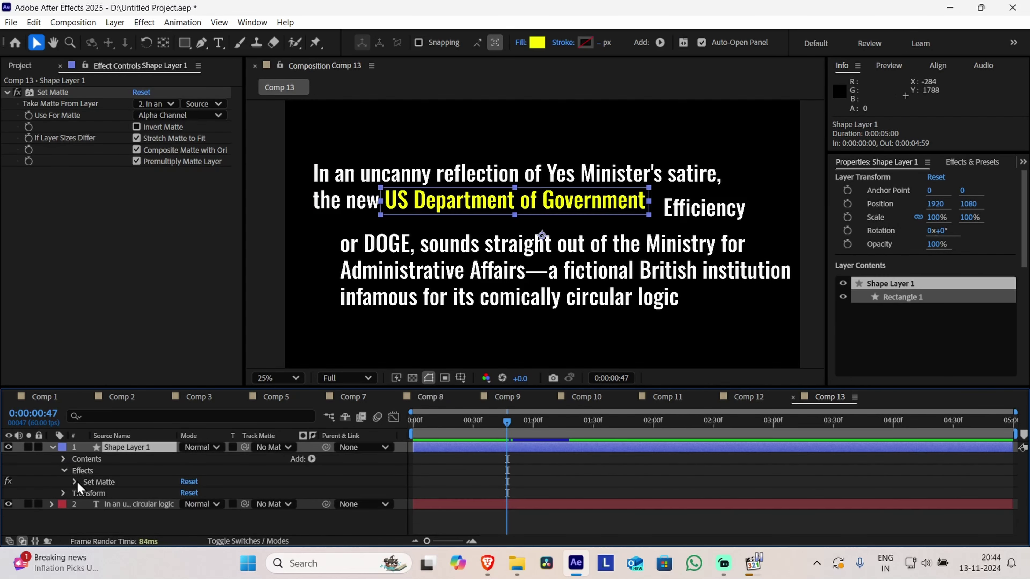
{"action": "left_click", "coordinate": [76, 482]}
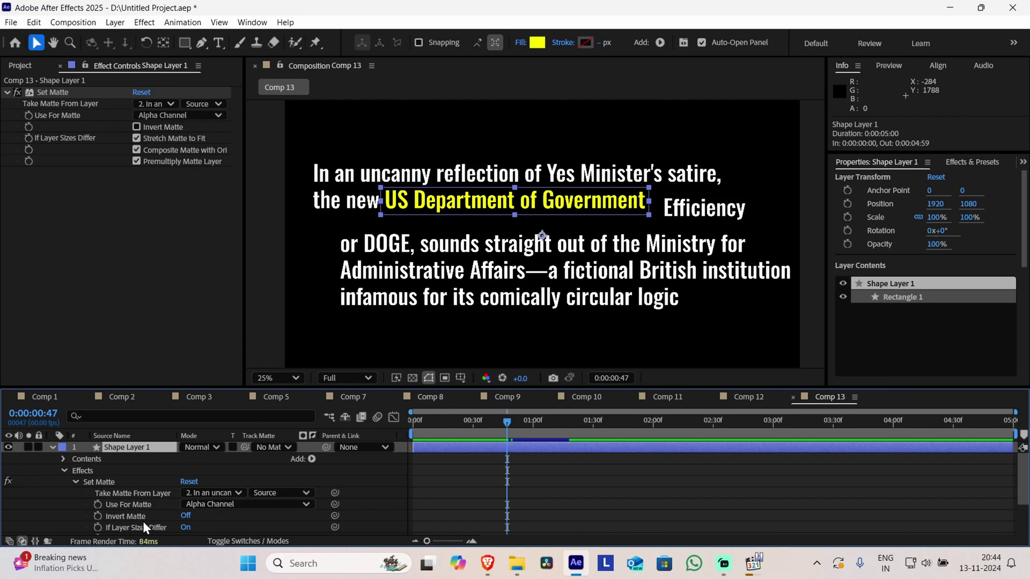
Undo the previous stopwatch change and add a Use For Matte keyframe at 0:00:00:47 with Alpha Channel chosen
{"action": "key", "text": "ctrl+z"}
{"action": "mouse_move", "coordinate": [507, 423]}
{"action": "left_mouse_down"}
{"action": "mouse_move", "coordinate": [518, 427]}
{"action": "mouse_move", "coordinate": [482, 426]}
{"action": "mouse_move", "coordinate": [507, 427]}
{"action": "left_mouse_up"}
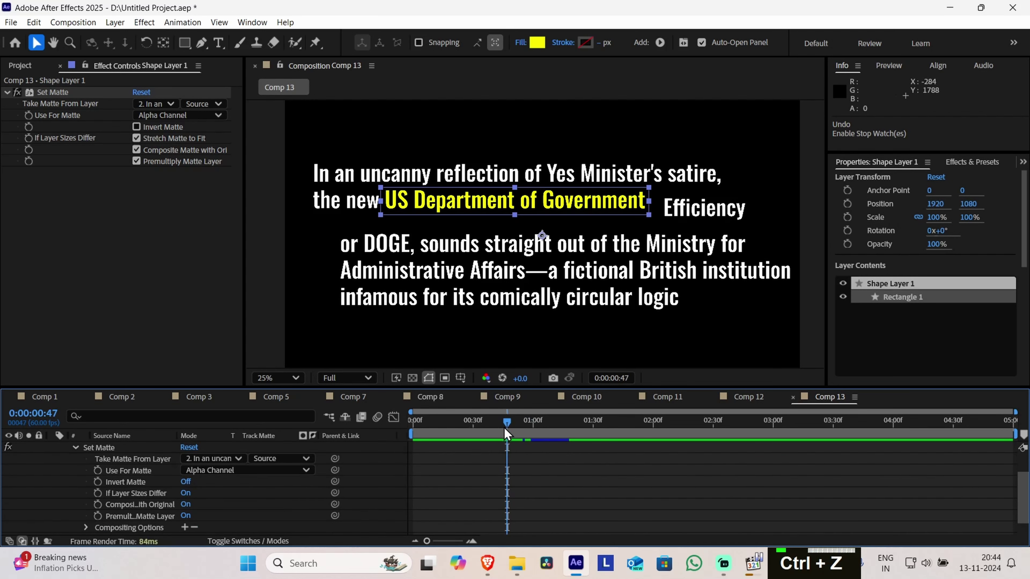
{"action": "left_click", "coordinate": [98, 471]}
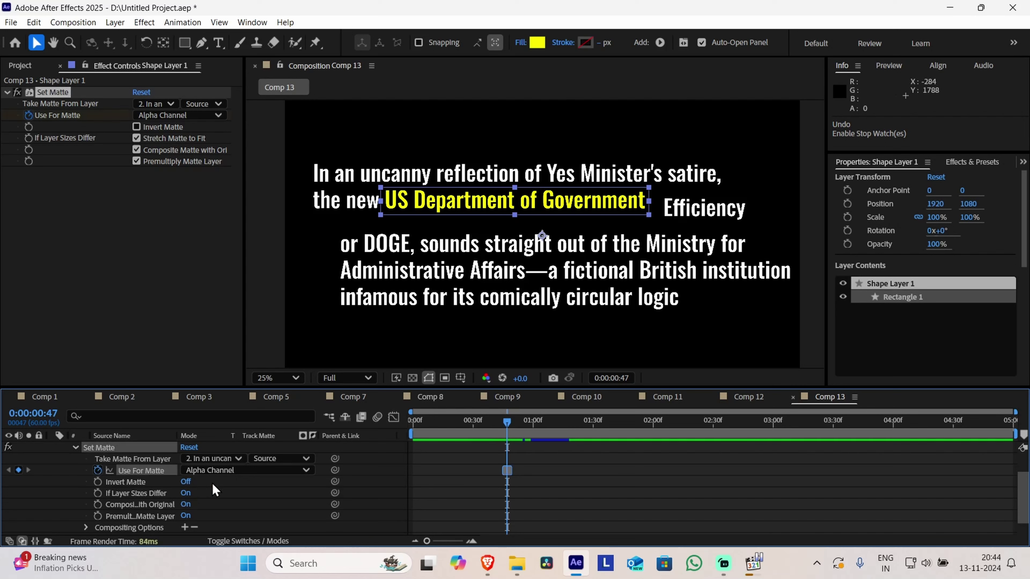
{"action": "left_click", "coordinate": [225, 471]}
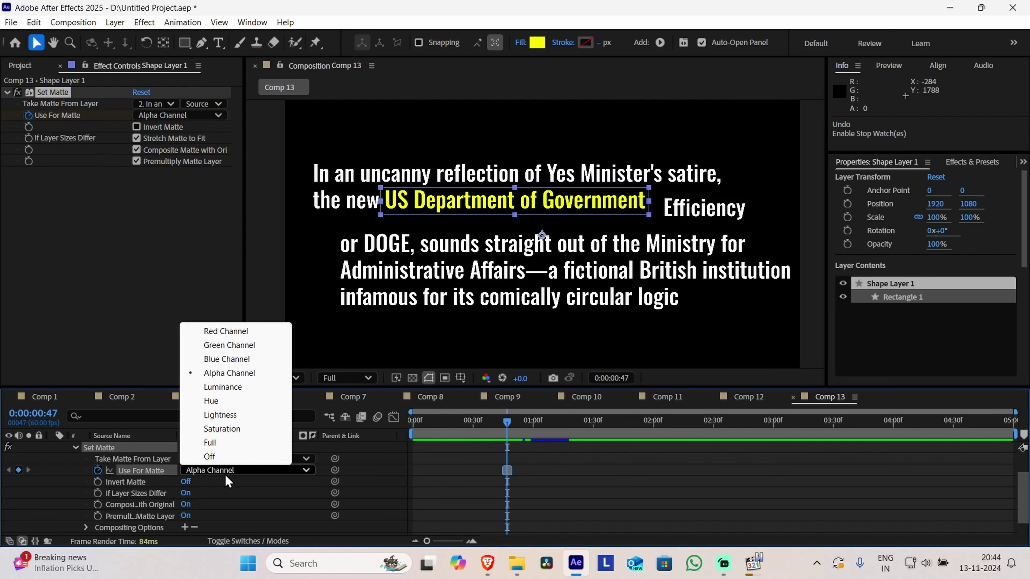
{"action": "left_click", "coordinate": [237, 373]}
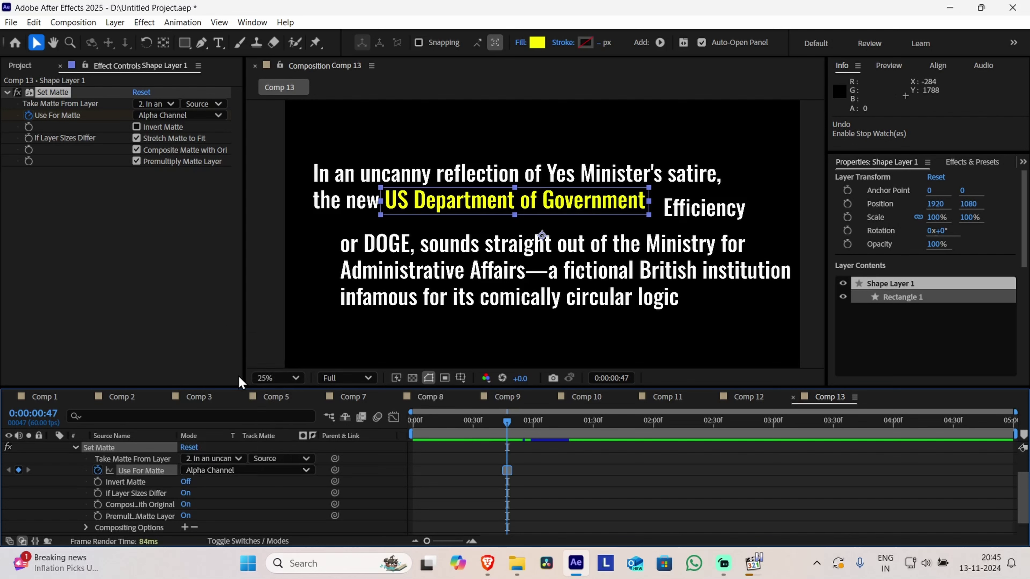
Keyframe Shape Layer 1's Use For Matte as Off at the composition start and Alpha Channel at 0:00:00:49
{"action": "left_click_drag", "start_coordinate": [510, 471], "coordinate": [737, 475]}
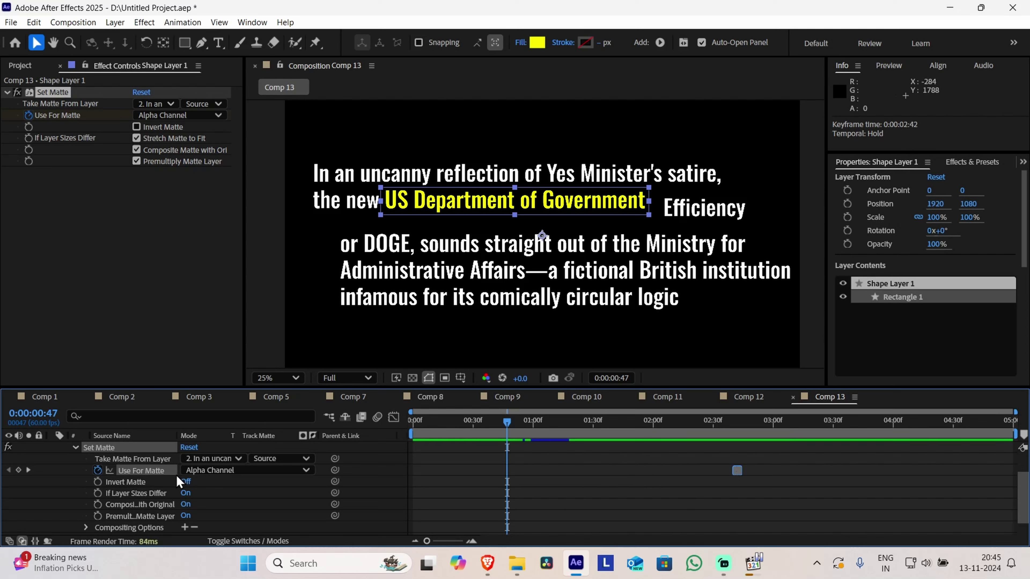
{"action": "left_click", "coordinate": [246, 471]}
{"action": "left_click", "coordinate": [210, 457]}
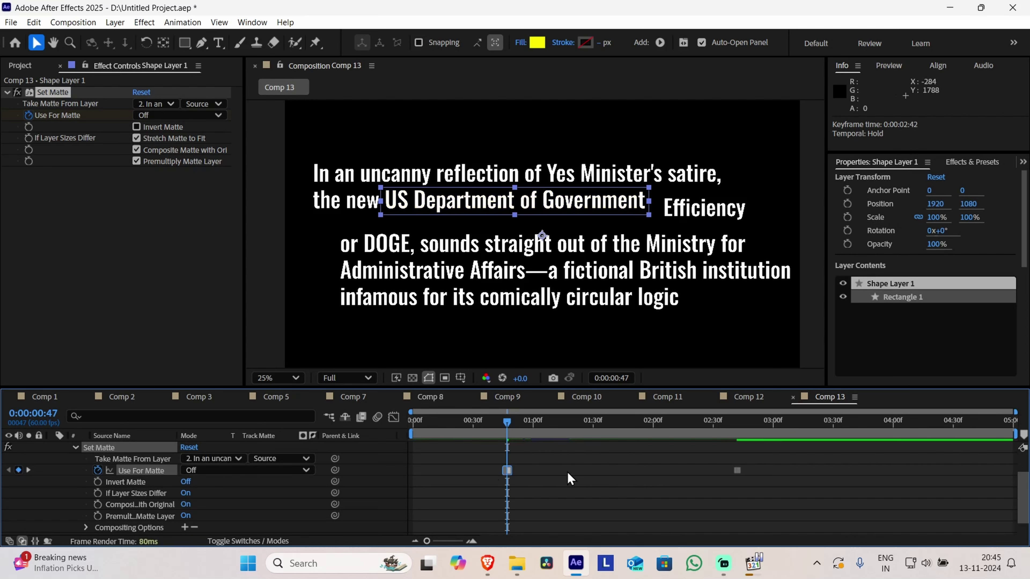
{"action": "key", "text": "Page_Down"}
{"action": "key", "text": "Page_Down"}
{"action": "left_click_drag", "start_coordinate": [507, 476], "coordinate": [413, 475]}
{"action": "left_click_drag", "start_coordinate": [738, 472], "coordinate": [514, 468]}
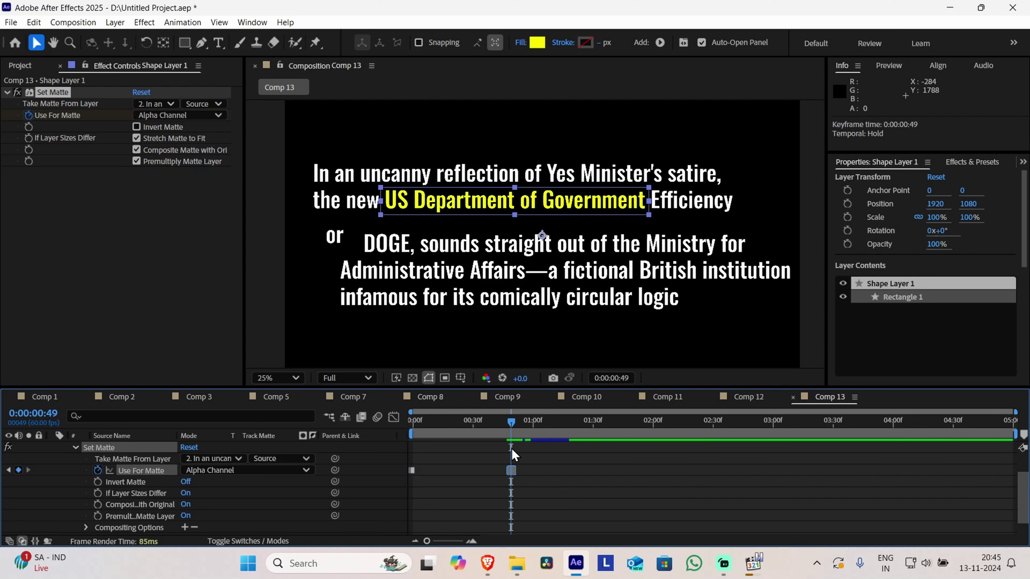
Preview the yellow text highlight animation from the start of the composition and stop at 0:00:01:41
{"action": "left_click_drag", "start_coordinate": [511, 425], "coordinate": [590, 440]}
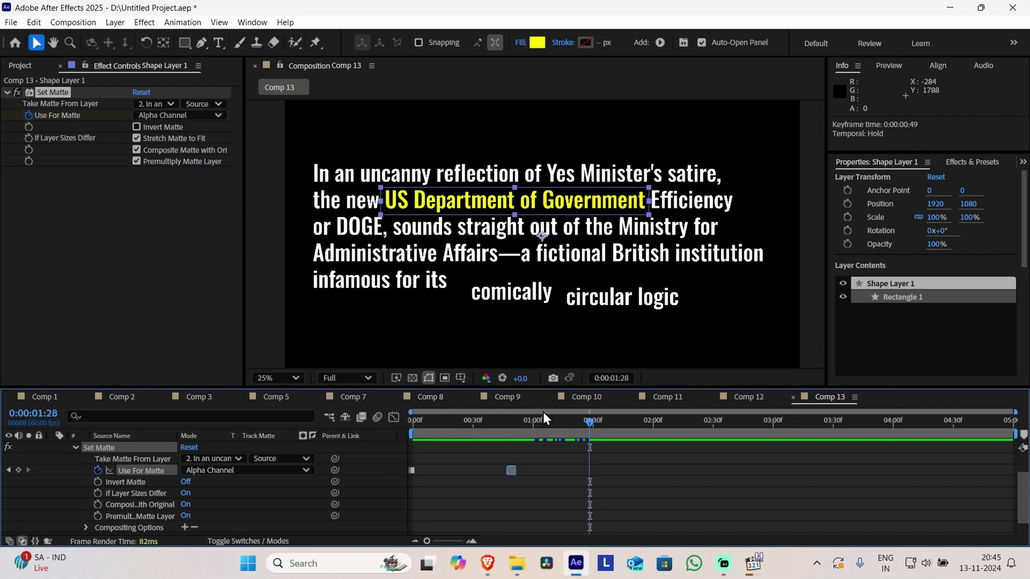
{"action": "key", "text": "Home"}
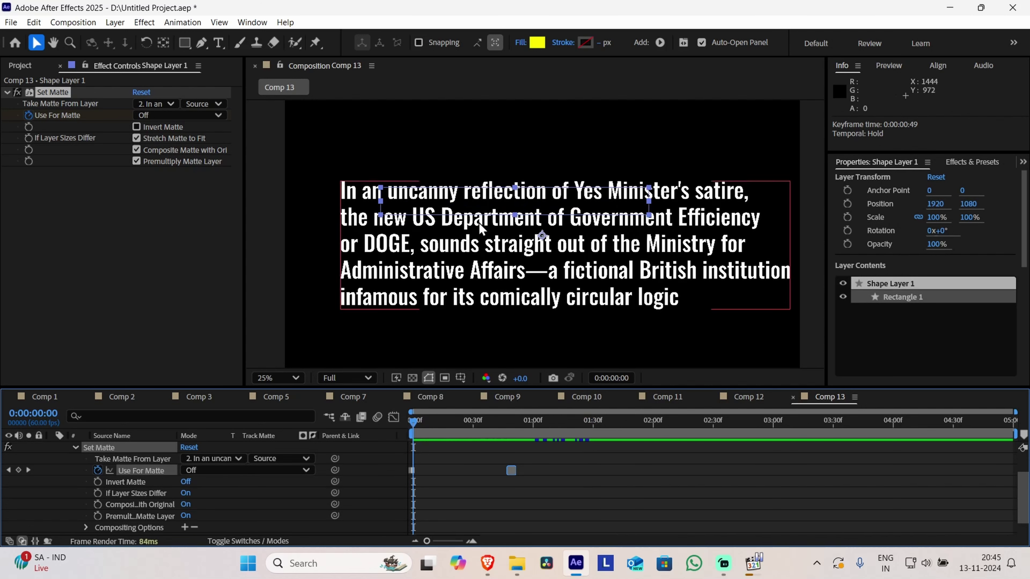
{"action": "key", "text": "space"}
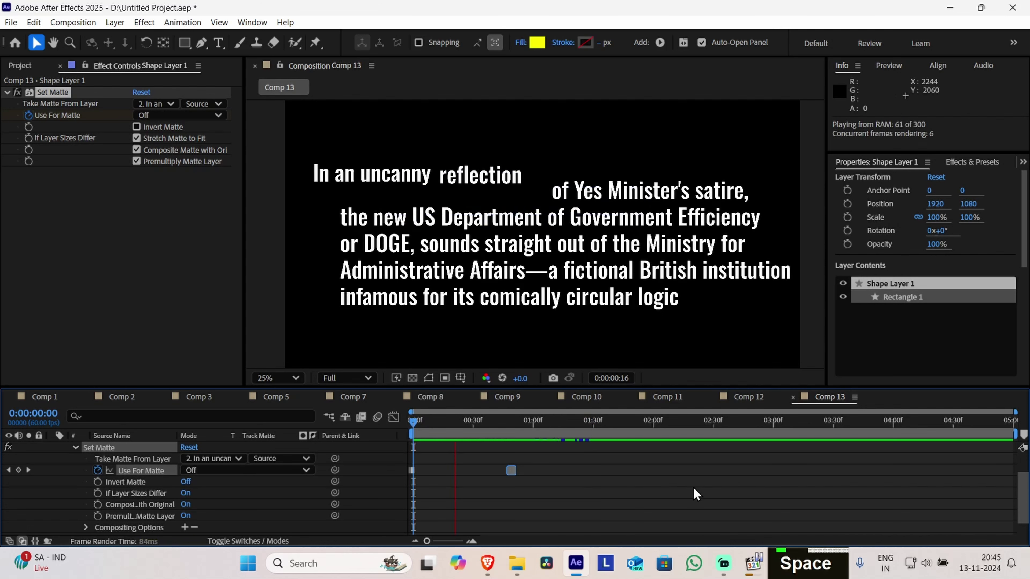
{"action": "key", "text": "space"}
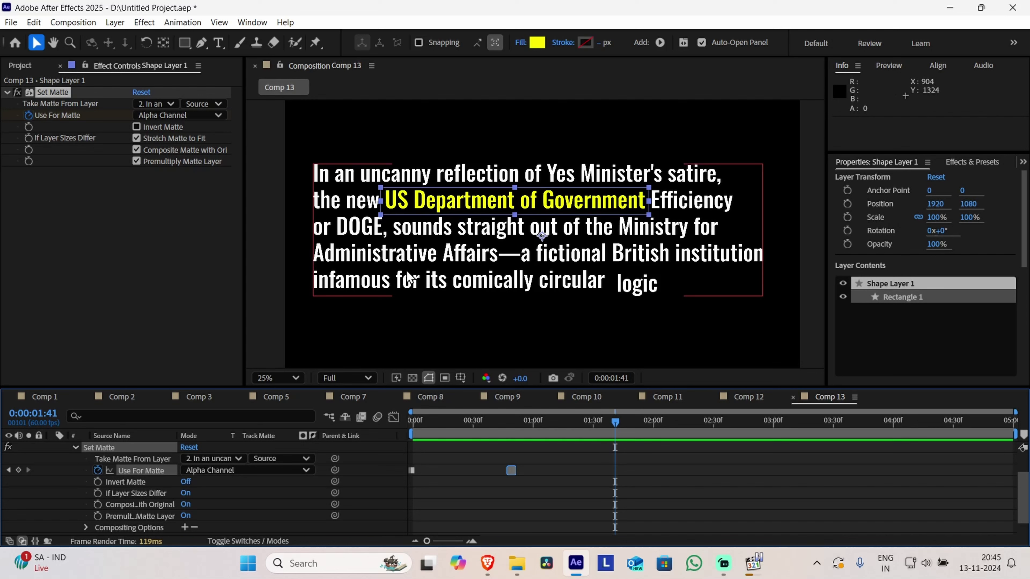
Duplicate Shape Layer 1 and fit the copy over "Administrative Affairs" at position 1036, 1468 with 70.7% horizontal scale
{"action": "left_click", "coordinate": [76, 447]}
{"action": "left_click", "coordinate": [116, 450]}
{"action": "key", "text": "ctrl+c"}
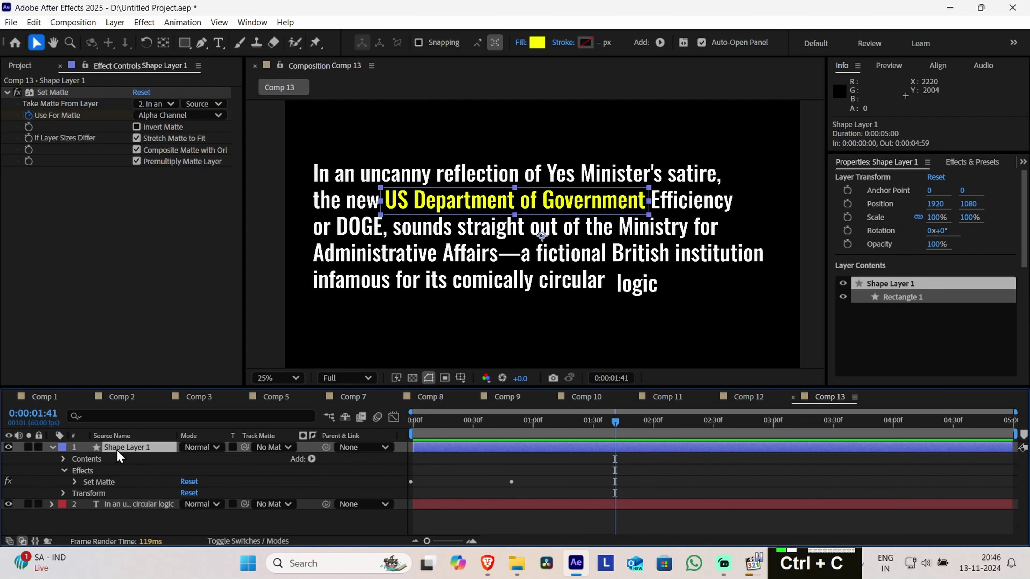
{"action": "key", "text": "ctrl+v"}
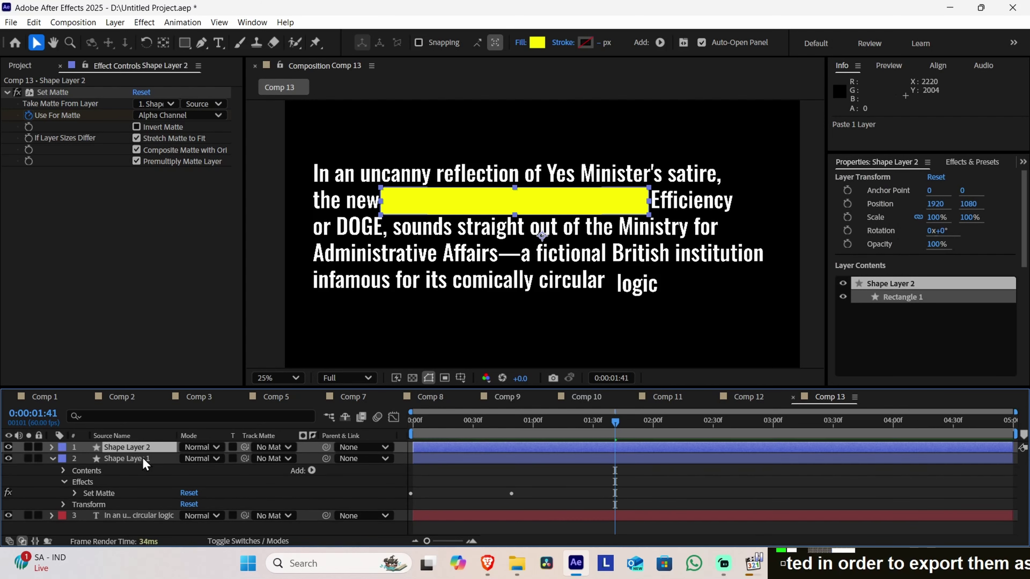
{"action": "left_click_drag", "start_coordinate": [543, 208], "coordinate": [472, 253]}
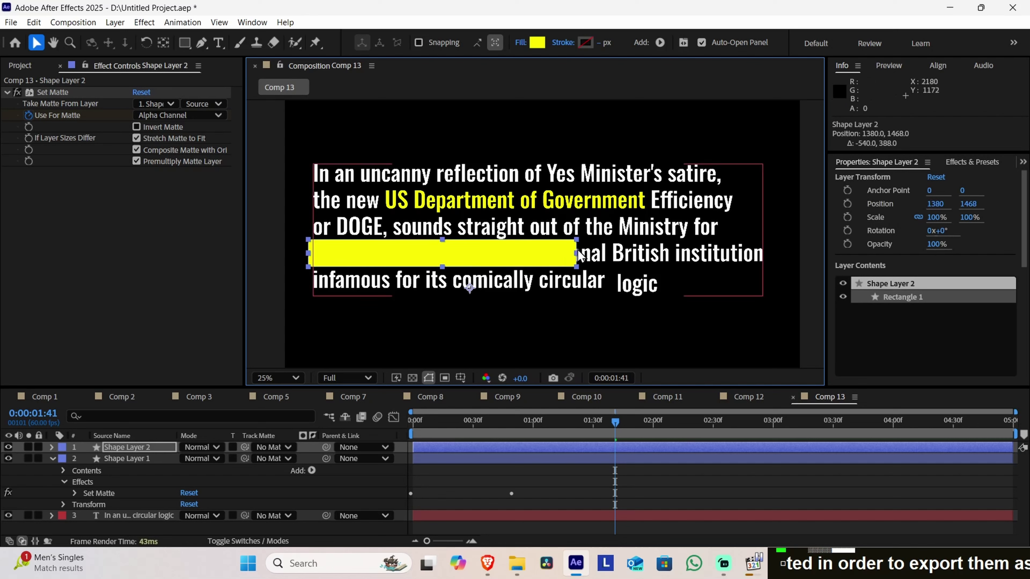
{"action": "left_click_drag", "start_coordinate": [576, 253], "coordinate": [502, 260]}
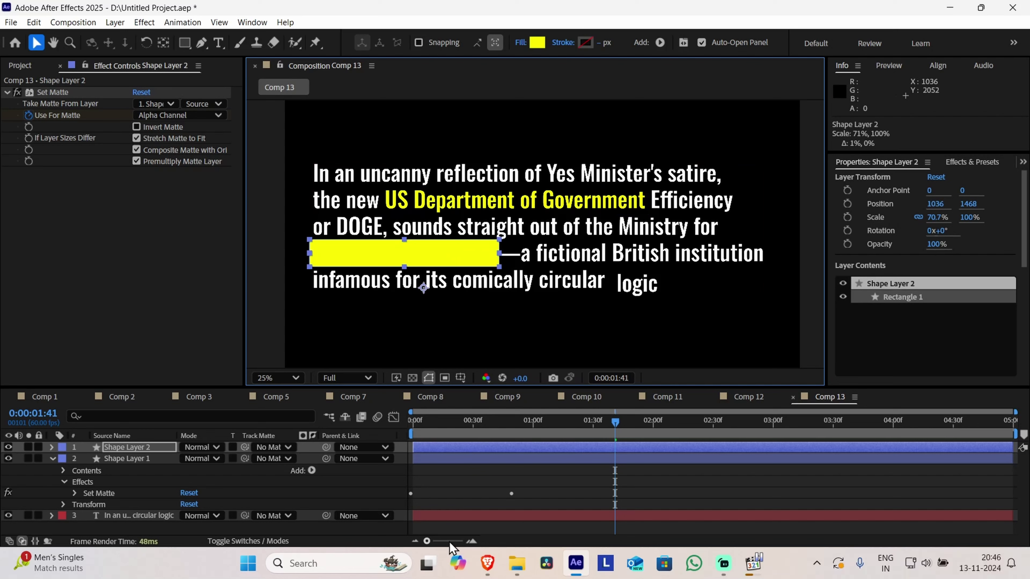
Collapse Shape Layer 1, expand Shape Layer 2's Contents and Effects in the timeline, and select its Set Matte effect
{"action": "left_click", "coordinate": [52, 459]}
{"action": "left_click", "coordinate": [50, 447]}
{"action": "left_click", "coordinate": [63, 459]}
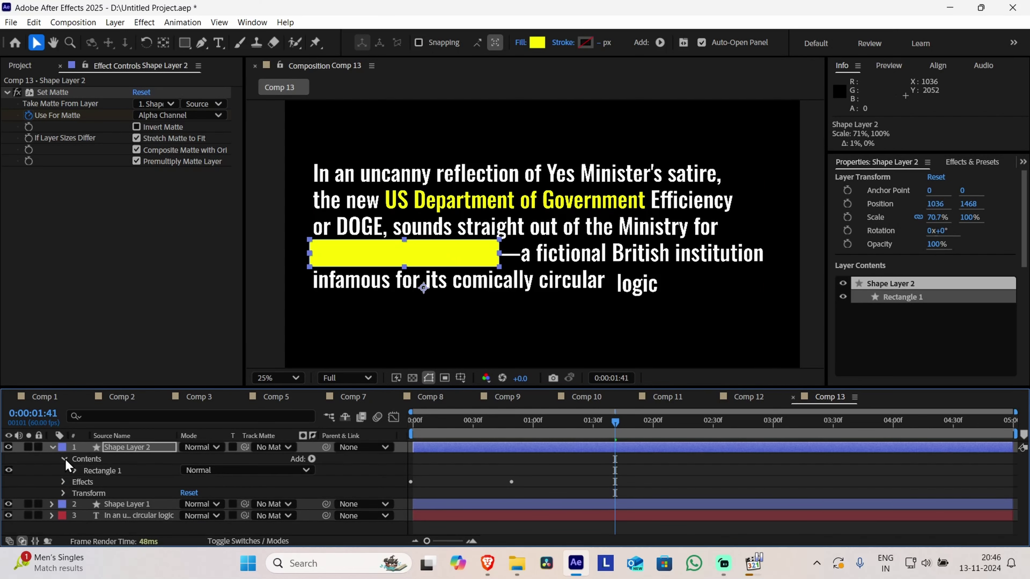
{"action": "left_click", "coordinate": [63, 480]}
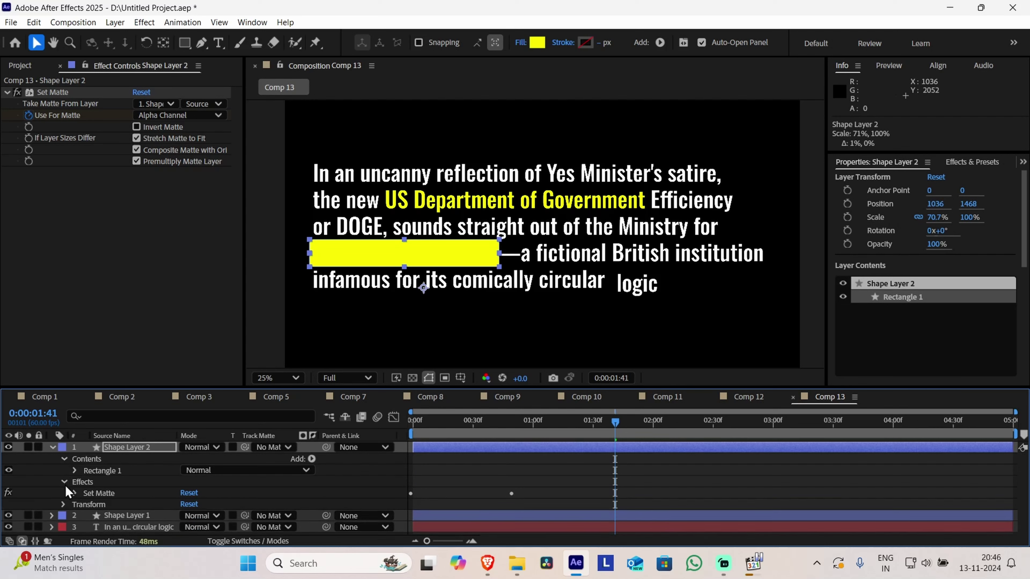
{"action": "left_click", "coordinate": [99, 495]}
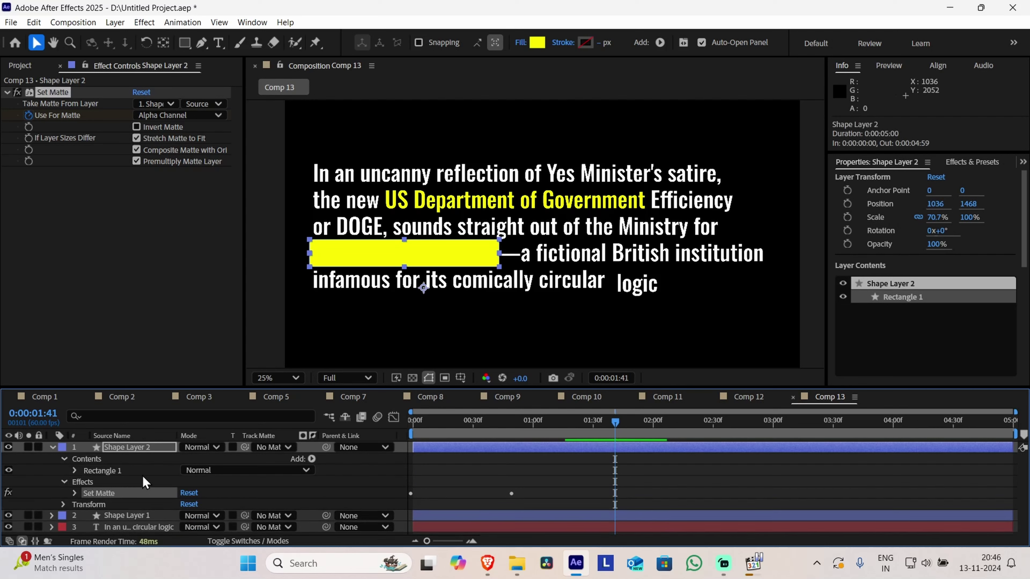
Try Invert Matte on Shape Layer 2's Set Matte effect and reset the effect
{"action": "left_click", "coordinate": [136, 129]}
{"action": "right_click", "coordinate": [133, 491]}
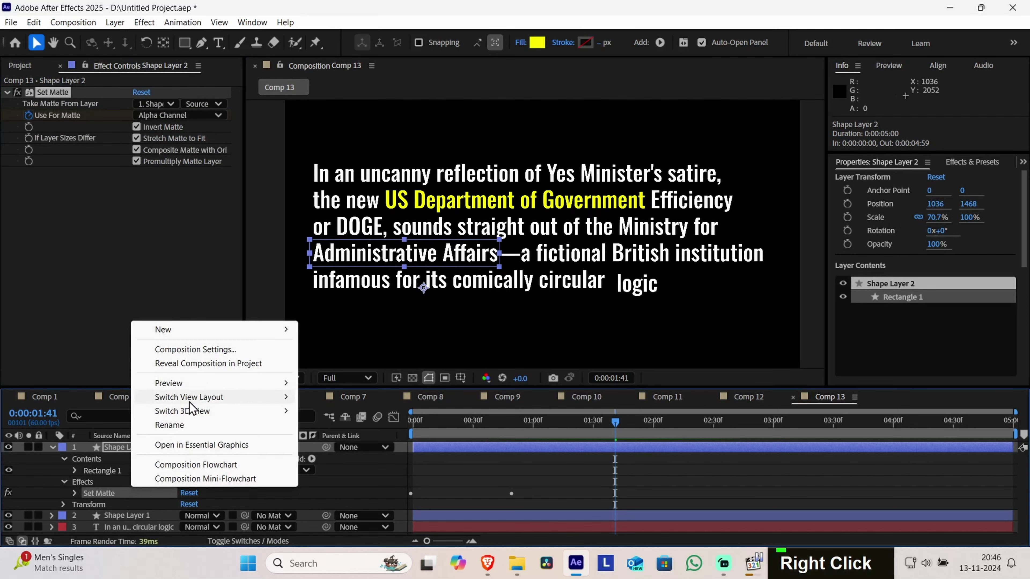
{"action": "left_click", "coordinate": [128, 501]}
{"action": "left_click", "coordinate": [190, 493]}
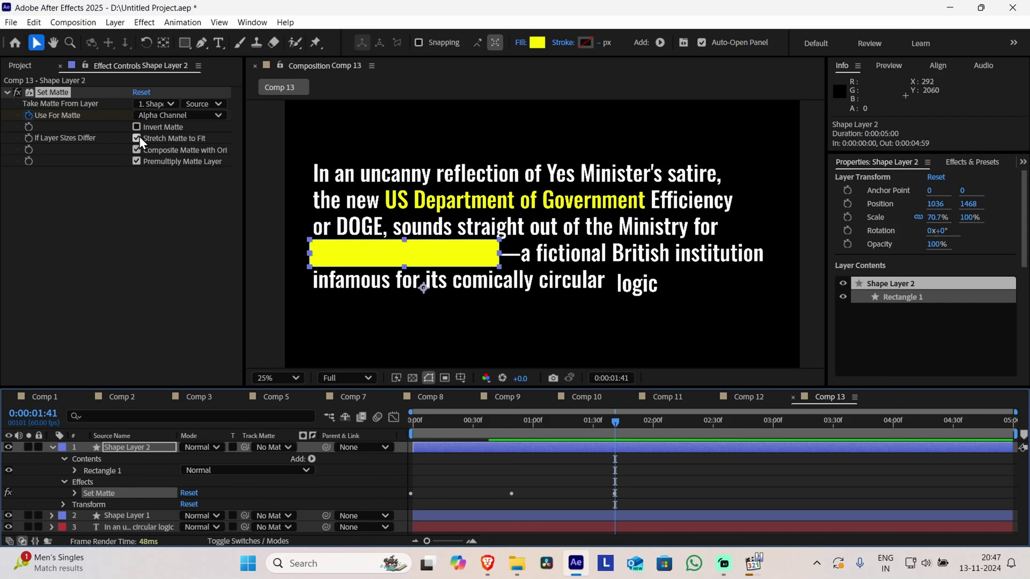
Enable Invert Matte on Shape Layer 2's Set Matte effect and take its matte from the article text layer
{"action": "left_click", "coordinate": [137, 127]}
{"action": "left_click", "coordinate": [157, 104]}
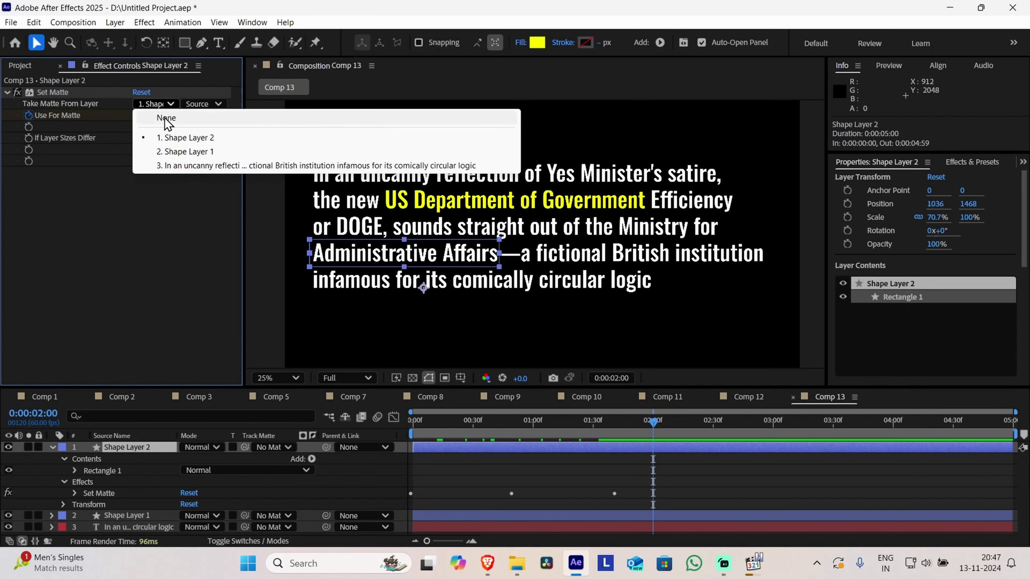
{"action": "left_click", "coordinate": [179, 167]}
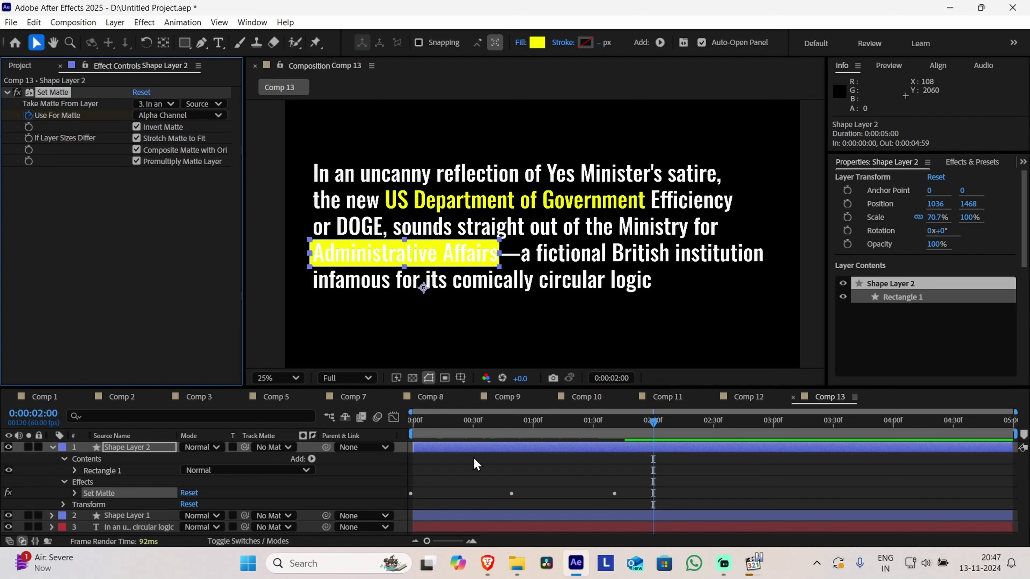
Go to 0:00:01:12, expand Shape Layer 2's Set Matte effect and delete its existing Use For Matte keyframes
{"action": "left_click_drag", "start_coordinate": [443, 436], "coordinate": [615, 468]}
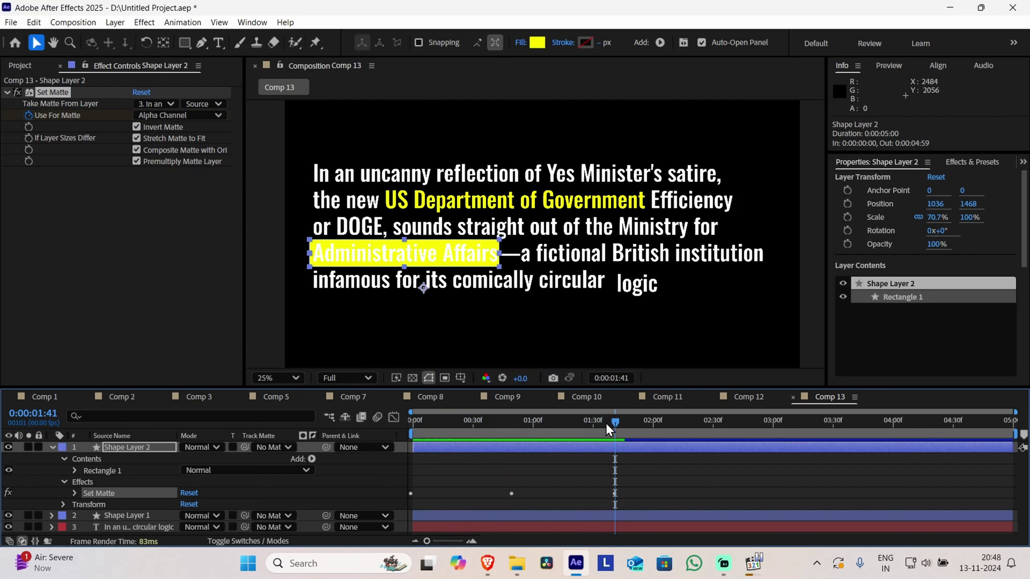
{"action": "left_click_drag", "start_coordinate": [602, 426], "coordinate": [556, 436]}
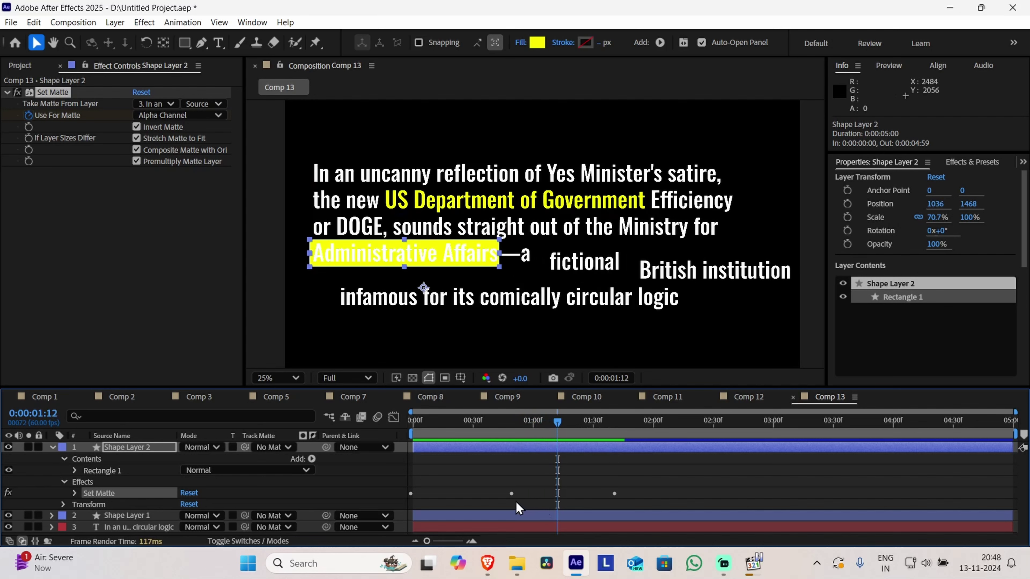
{"action": "left_click", "coordinate": [75, 493]}
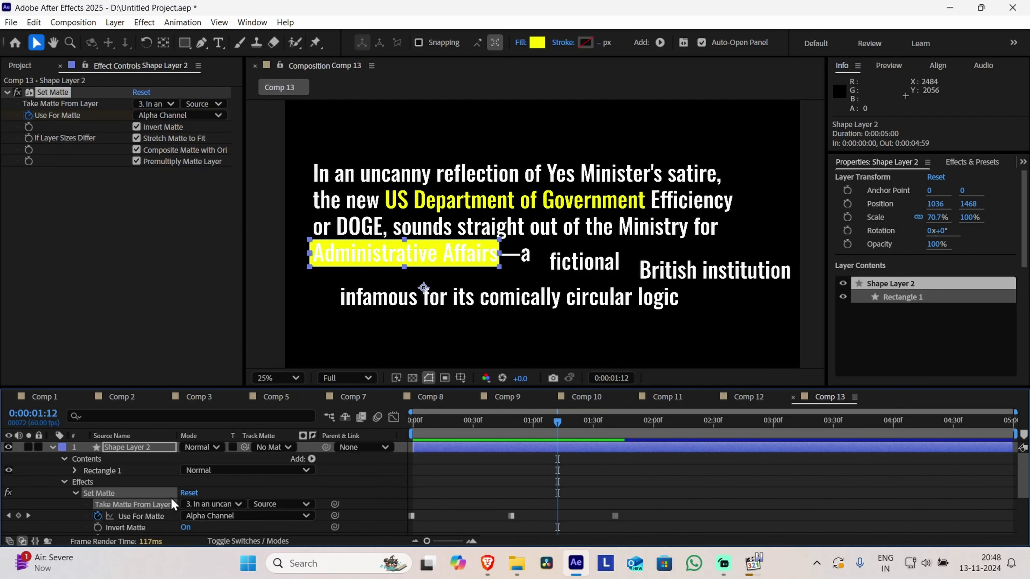
{"action": "scroll", "coordinate": [226, 504], "scroll_direction": "down", "scroll_amount": 1}
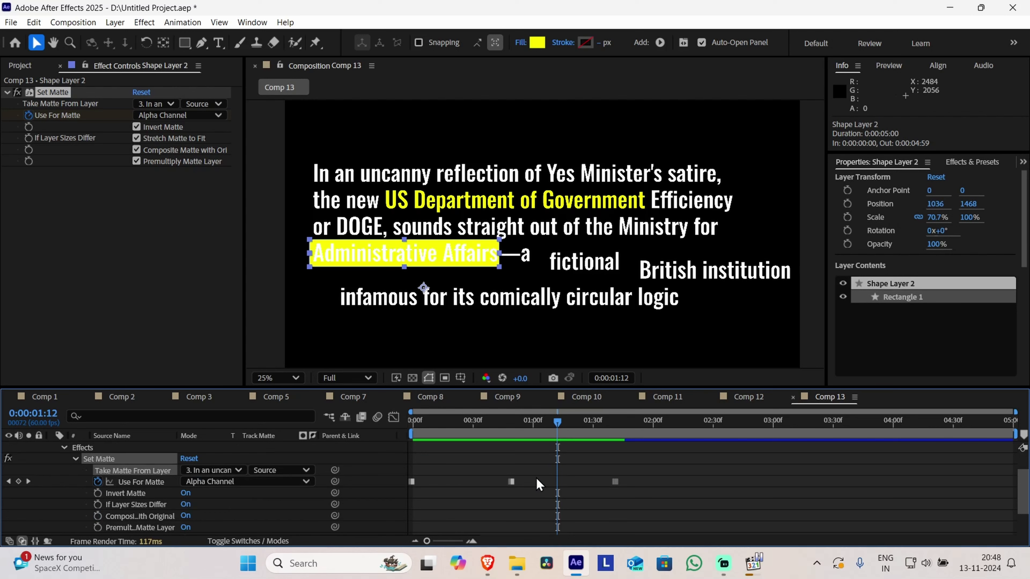
{"action": "left_click_drag", "start_coordinate": [536, 479], "coordinate": [407, 486]}
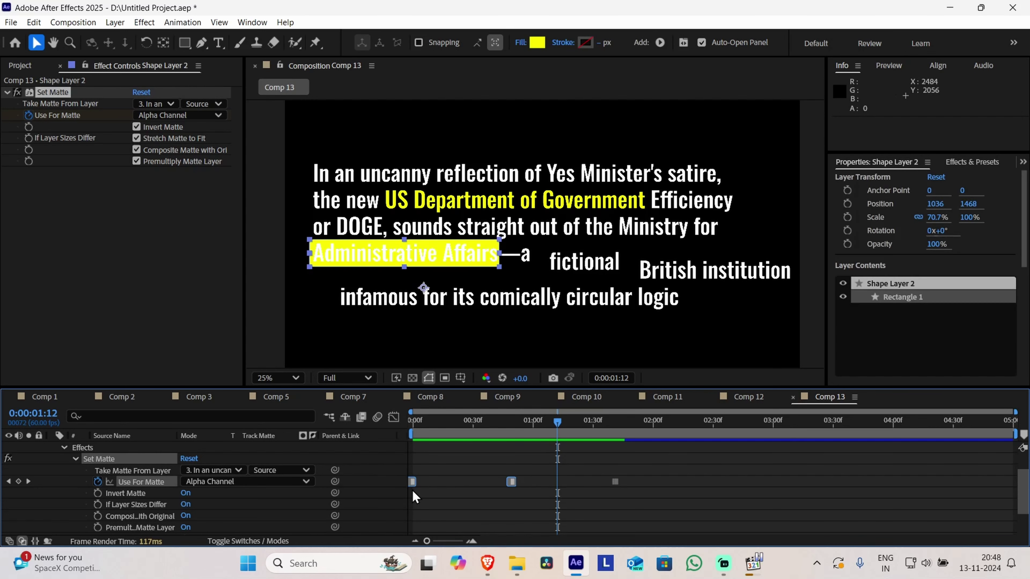
{"action": "key", "text": "Delete"}
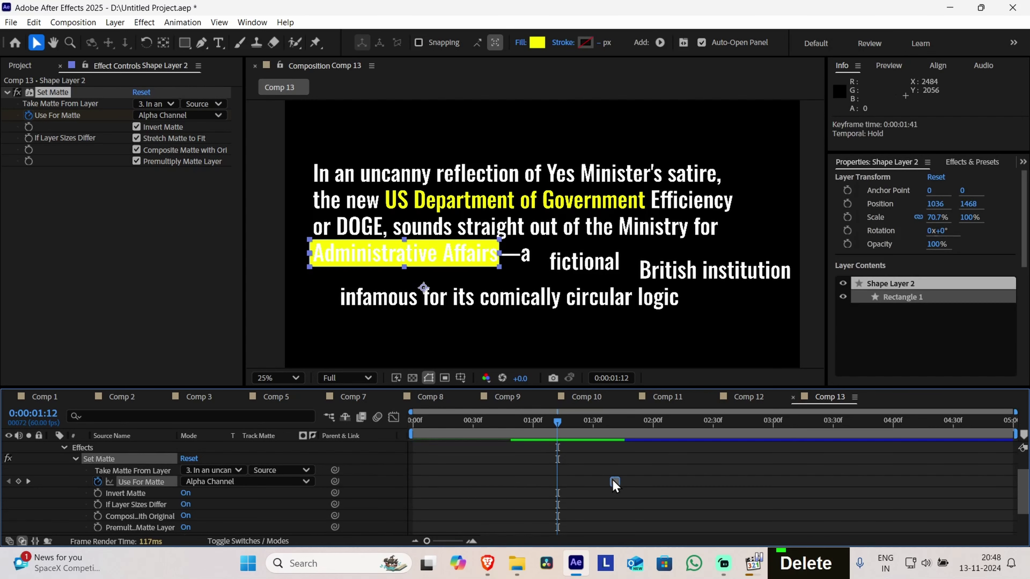
Try setting Shape Layer 2's Use For Matte to Off without a keyframe and undo the change
{"action": "scroll", "coordinate": [614, 480], "scroll_direction": "up", "scroll_amount": 2}
{"action": "left_click", "coordinate": [221, 516]}
{"action": "left_click", "coordinate": [209, 502]}
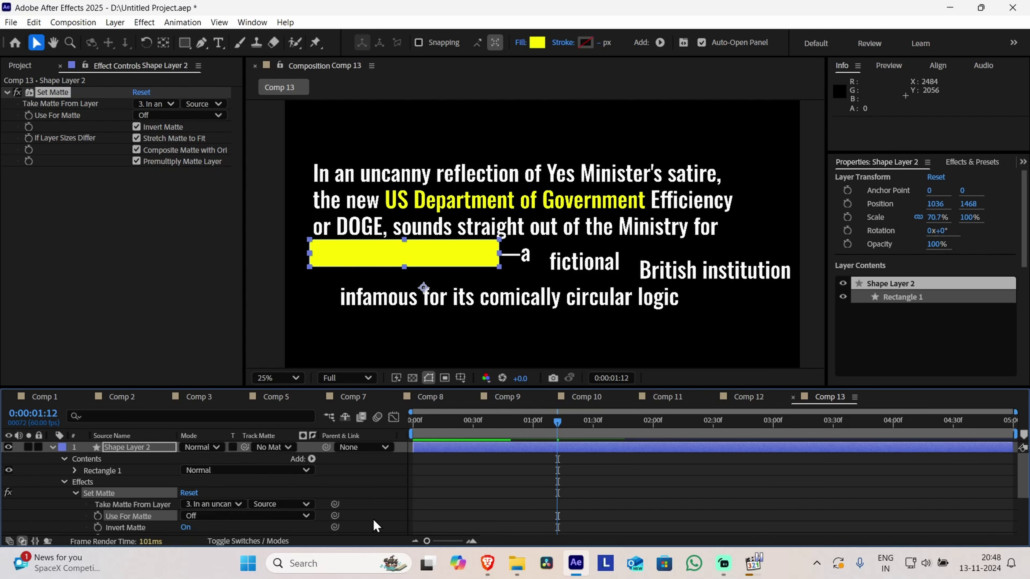
{"action": "key", "text": "ctrl+z"}
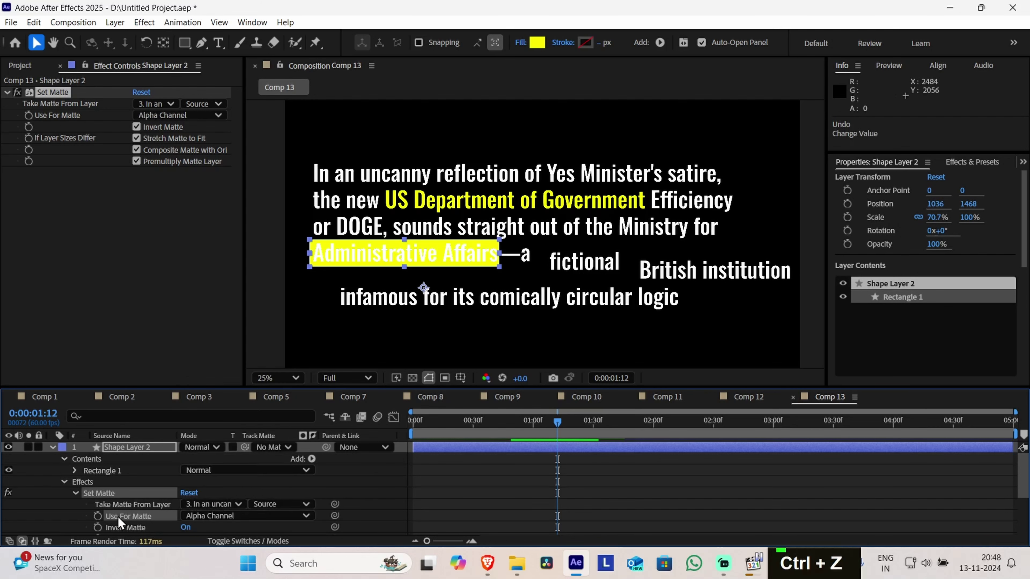
Keyframe Shape Layer 2's Use For Matte as Off at 0:00:00:27 and Alpha Channel at 0:00:01:12
{"action": "left_click", "coordinate": [98, 516]}
{"action": "left_click", "coordinate": [200, 516]}
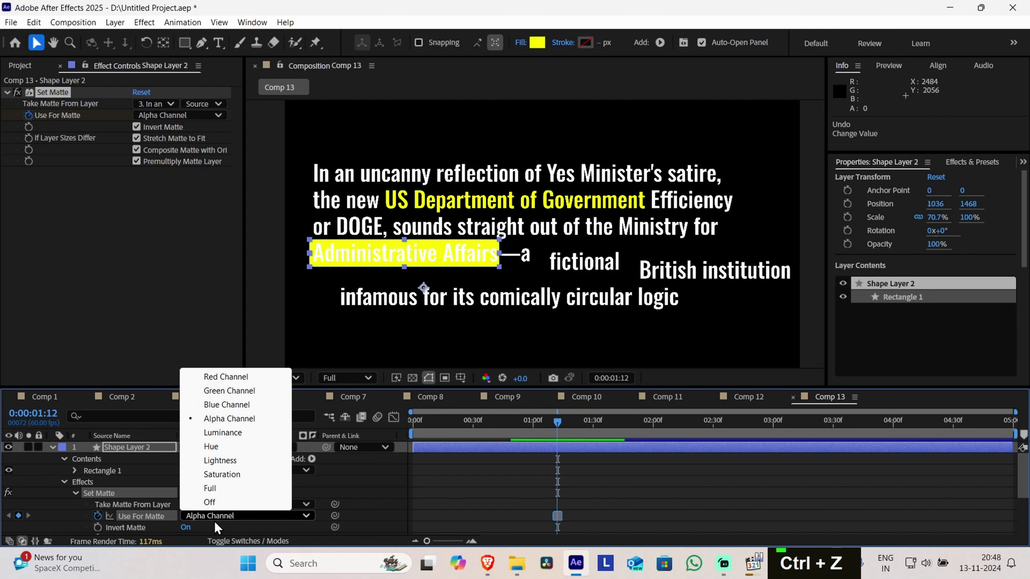
{"action": "left_click", "coordinate": [220, 503]}
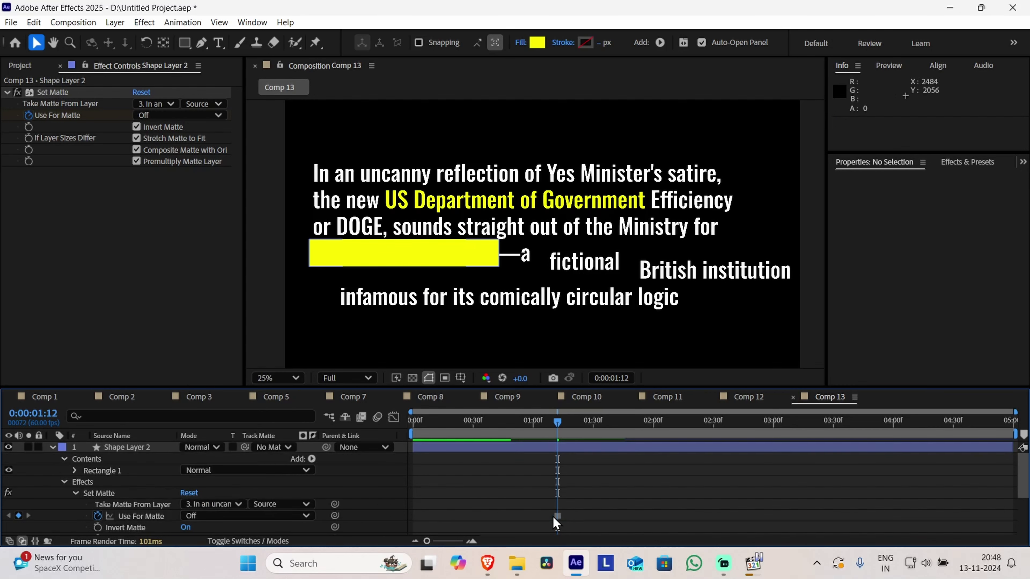
{"action": "left_click_drag", "start_coordinate": [562, 520], "coordinate": [468, 517]}
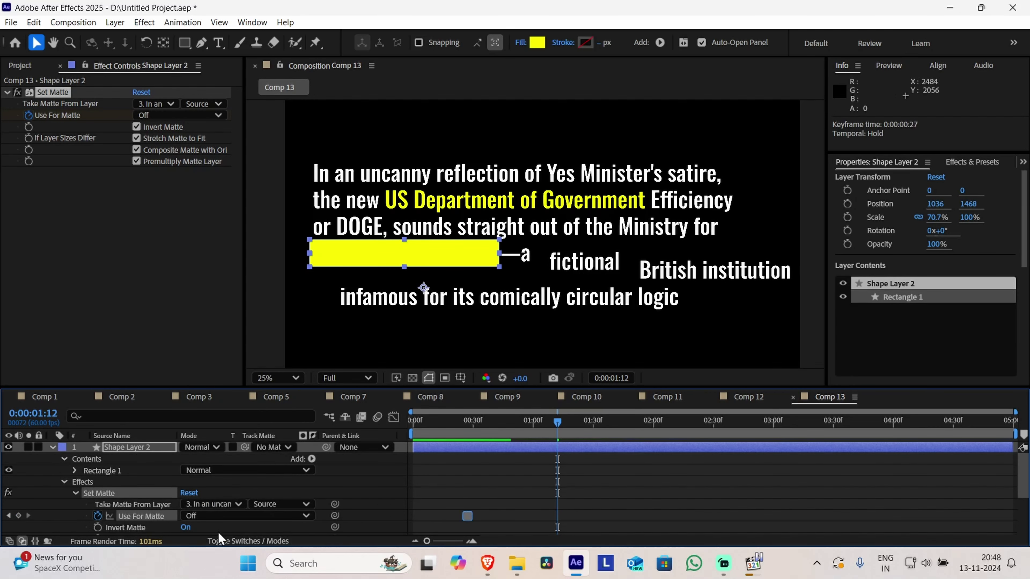
{"action": "left_click", "coordinate": [211, 516]}
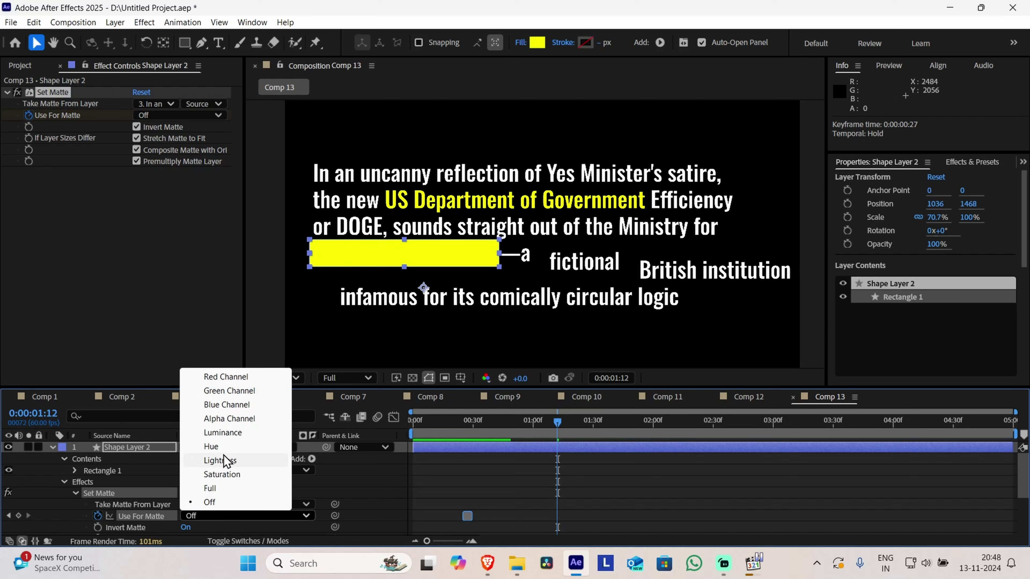
{"action": "left_click", "coordinate": [239, 422]}
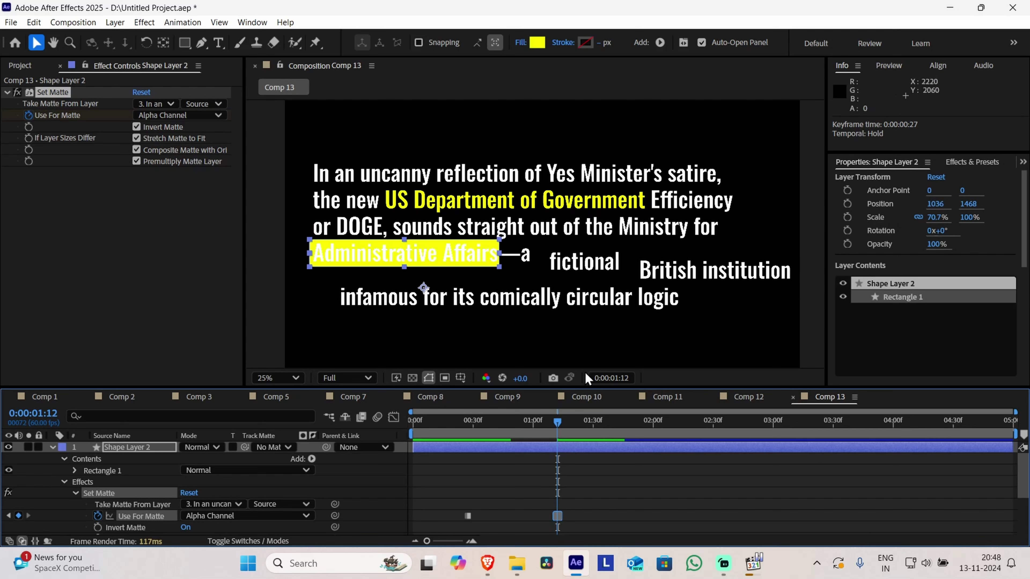
Add Trim Paths to Shape Layer 2 and expand its Start, End and Offset properties
{"action": "scroll", "coordinate": [120, 507], "scroll_direction": "up", "scroll_amount": 1}
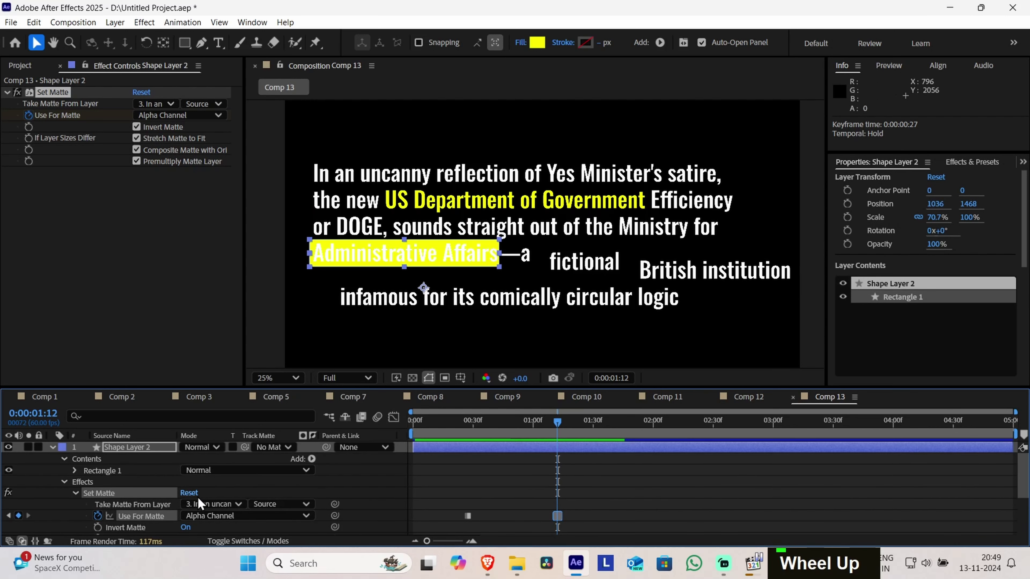
{"action": "left_click", "coordinate": [311, 459]}
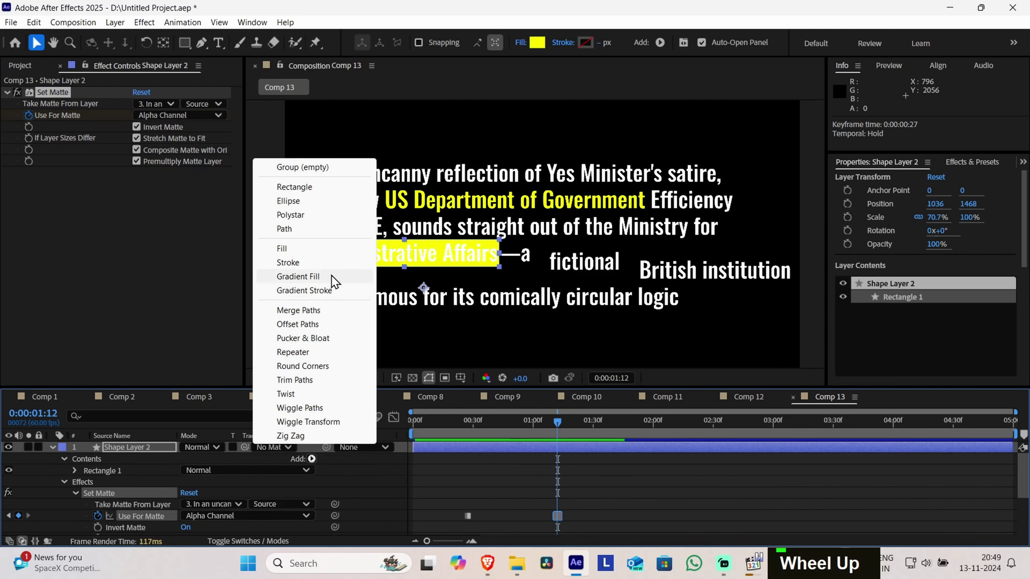
{"action": "left_click", "coordinate": [320, 381]}
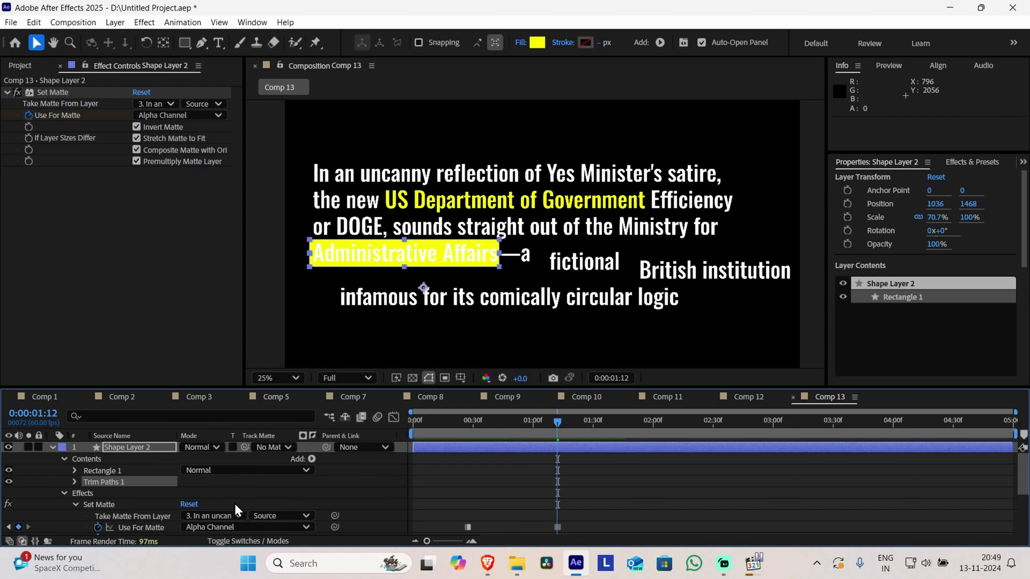
{"action": "scroll", "coordinate": [175, 486], "scroll_direction": "down", "scroll_amount": 1}
{"action": "left_click", "coordinate": [74, 448]}
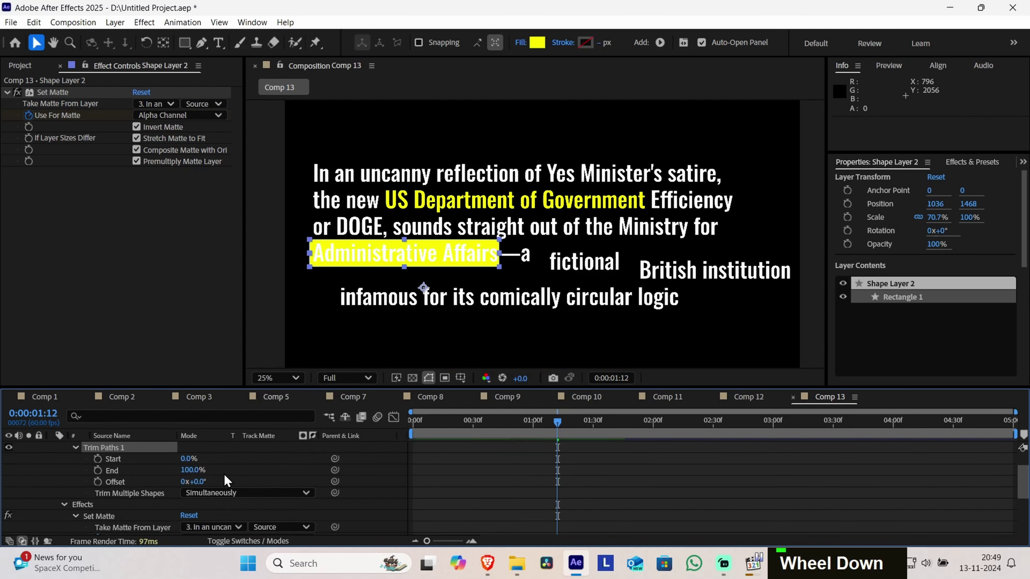
Keyframe the End of Shape Layer 2's Trim Paths at 0% at 0:00:01:06
{"action": "left_click_drag", "start_coordinate": [484, 437], "coordinate": [546, 441]}
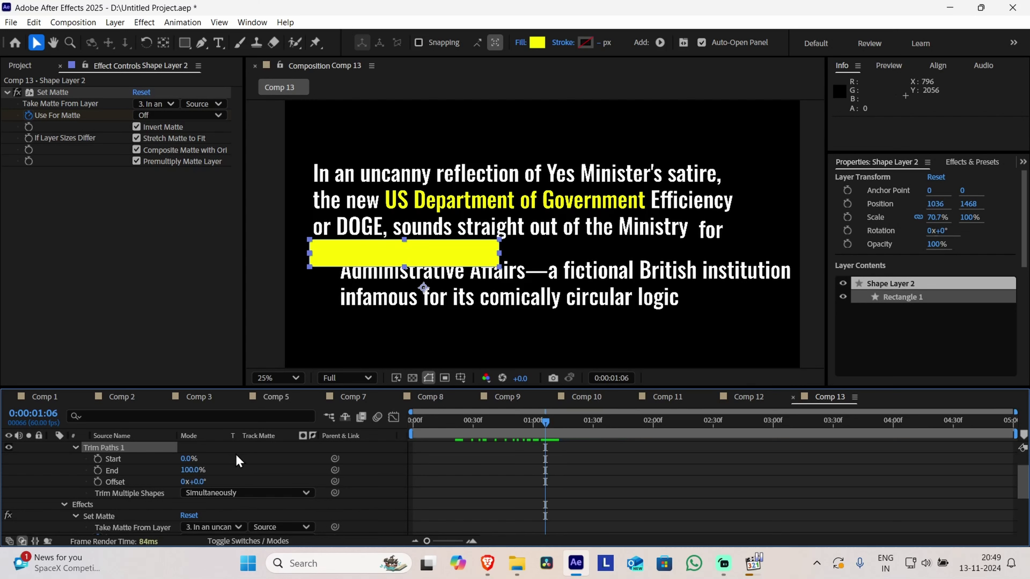
{"action": "left_click", "coordinate": [97, 470]}
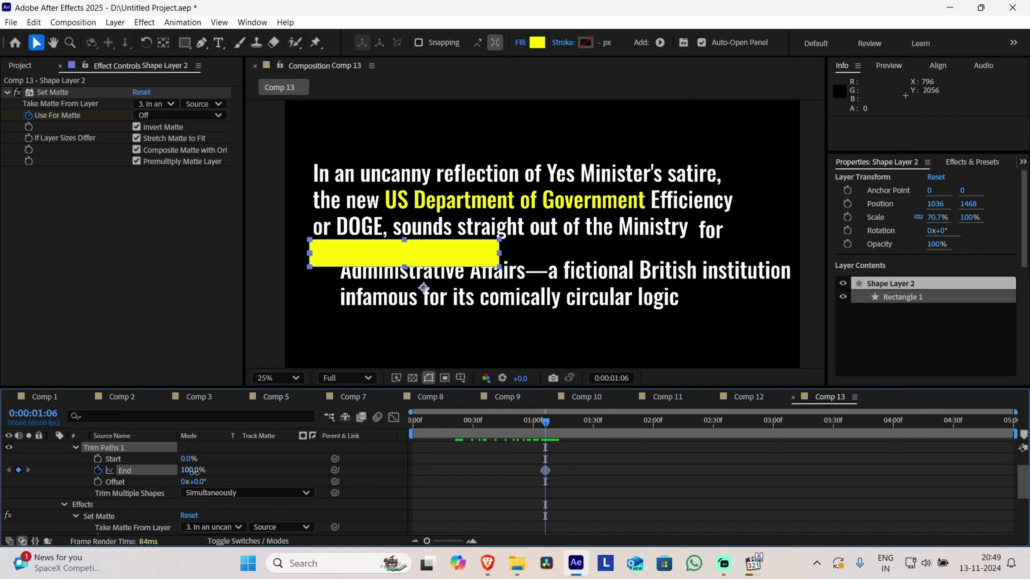
{"action": "left_click_drag", "start_coordinate": [193, 472], "coordinate": [102, 482]}
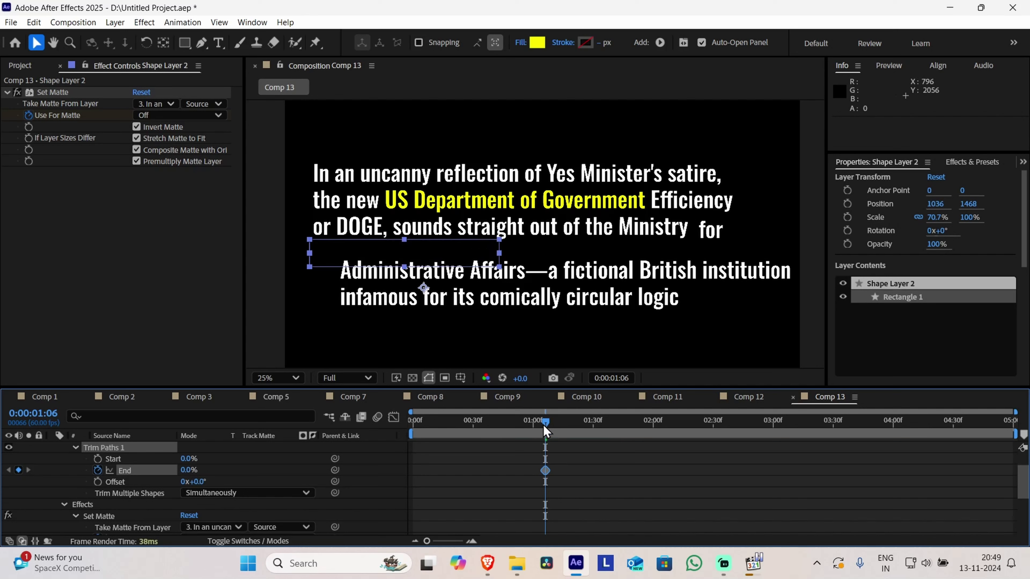
Add a 100% keyframe to the End of Shape Layer 2's Trim Paths at 0:00:01:11
{"action": "mouse_move", "coordinate": [545, 430]}
{"action": "left_mouse_down"}
{"action": "mouse_move", "coordinate": [568, 427]}
{"action": "mouse_move", "coordinate": [558, 425]}
{"action": "left_mouse_up"}
{"action": "left_click", "coordinate": [186, 471]}
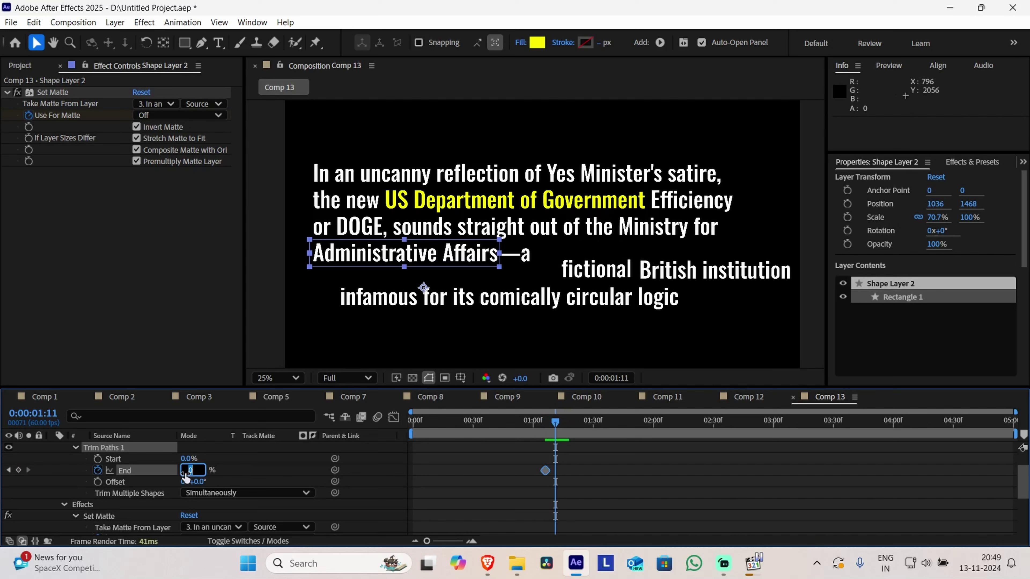
{"action": "type", "text": "100"}
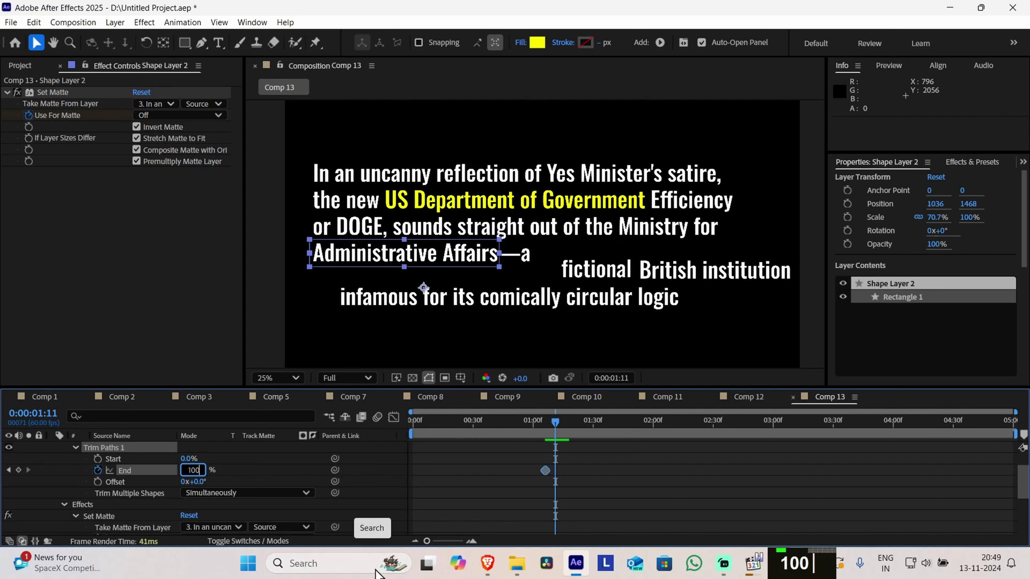
{"action": "key", "text": "Return"}
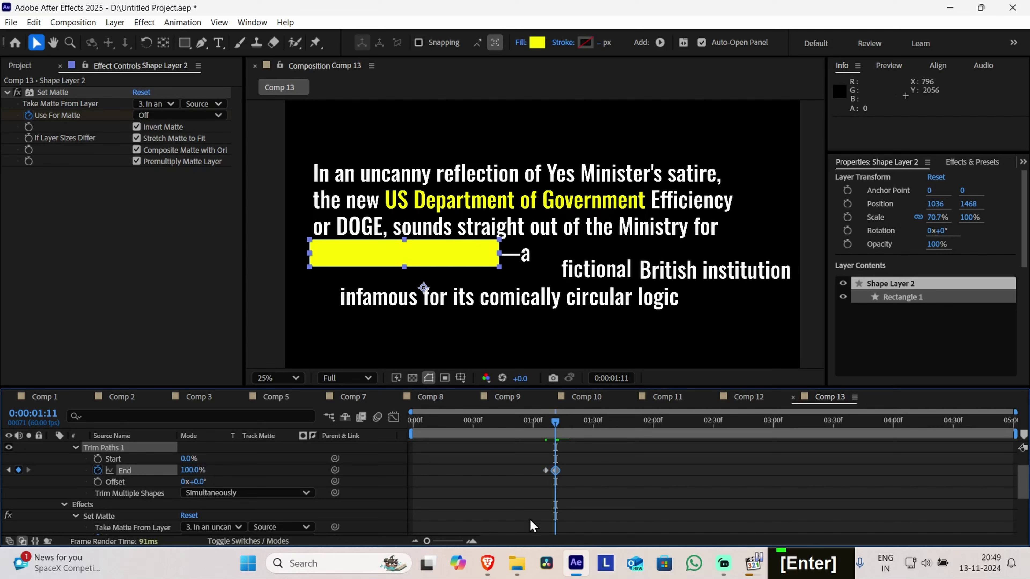
Delete the Trim Paths operator from Shape Layer 2
{"action": "mouse_move", "coordinate": [556, 422]}
{"action": "left_mouse_down"}
{"action": "mouse_move", "coordinate": [527, 425]}
{"action": "mouse_move", "coordinate": [562, 435]}
{"action": "left_mouse_up"}
{"action": "key", "text": "ctrl+z"}
{"action": "key", "text": "ctrl+z"}
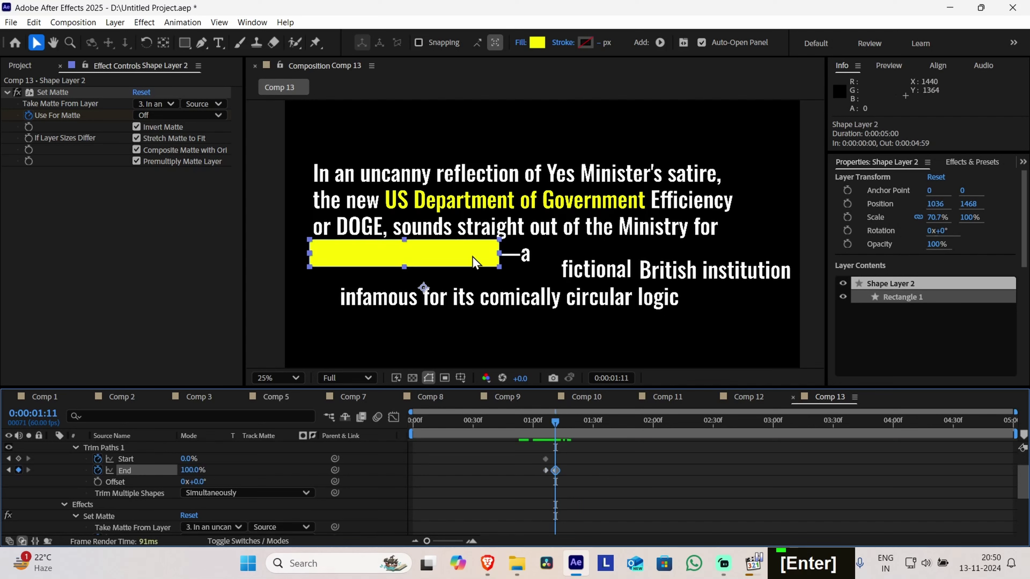
{"action": "mouse_move", "coordinate": [556, 433]}
{"action": "left_mouse_down"}
{"action": "mouse_move", "coordinate": [529, 434]}
{"action": "mouse_move", "coordinate": [558, 434]}
{"action": "left_mouse_up"}
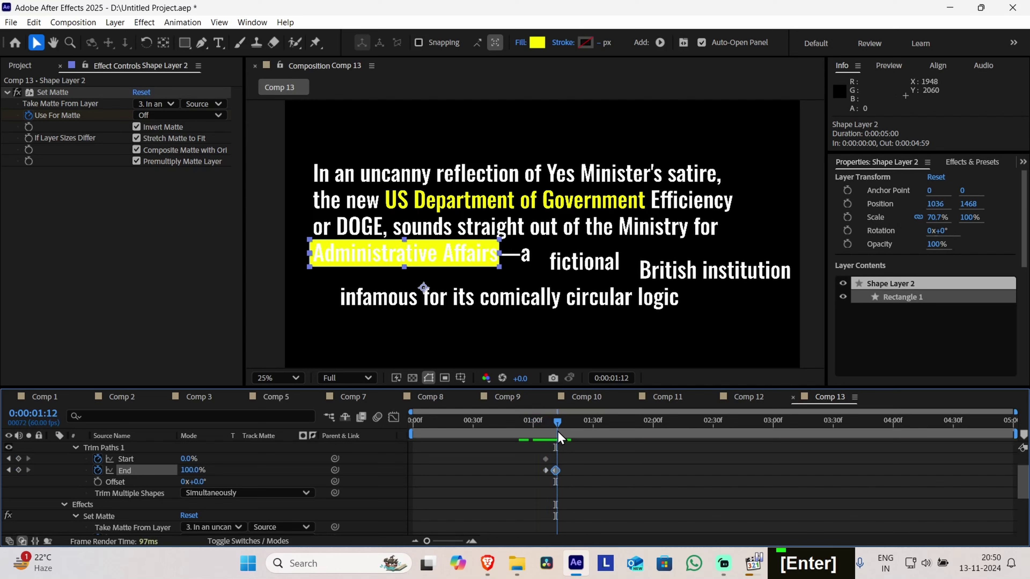
{"action": "left_click", "coordinate": [557, 471]}
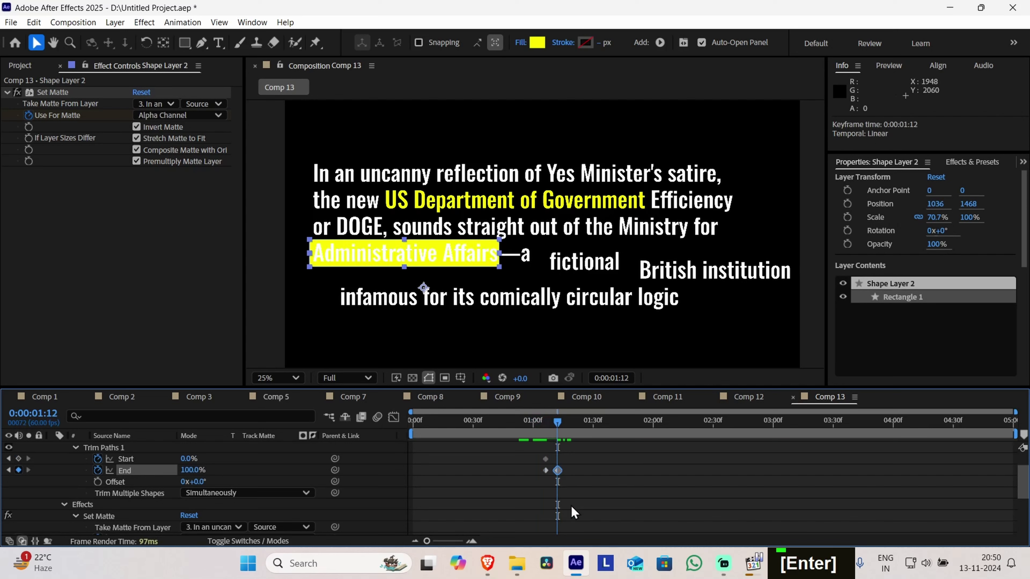
{"action": "key", "text": "Delete"}
At 0:00:01:06, unlink Shape Layer 2's scale dimensions and move its anchor point to the middle of the yellow rectangle's left edge
{"action": "left_click", "coordinate": [485, 439]}
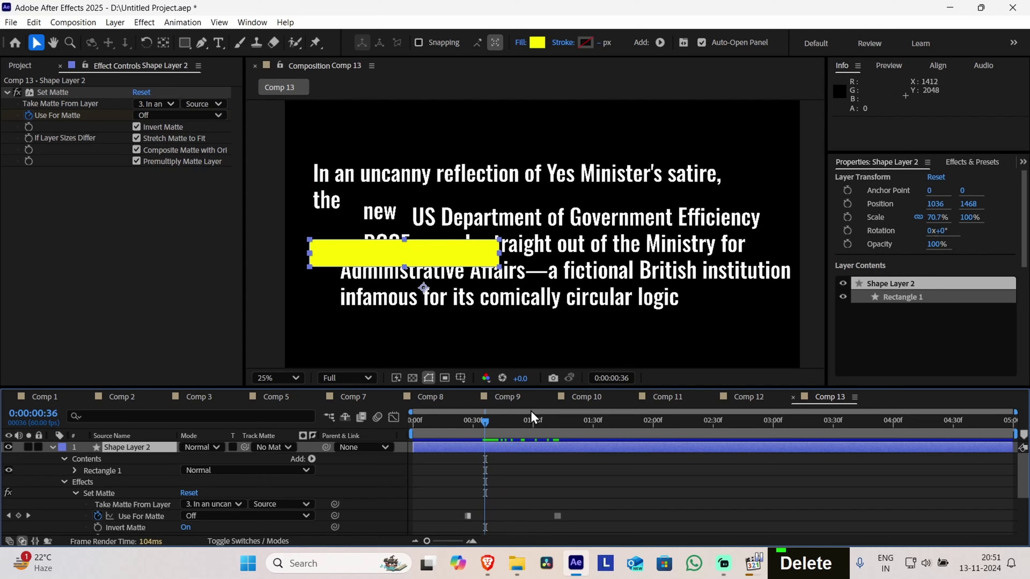
{"action": "left_click_drag", "start_coordinate": [489, 426], "coordinate": [548, 427]}
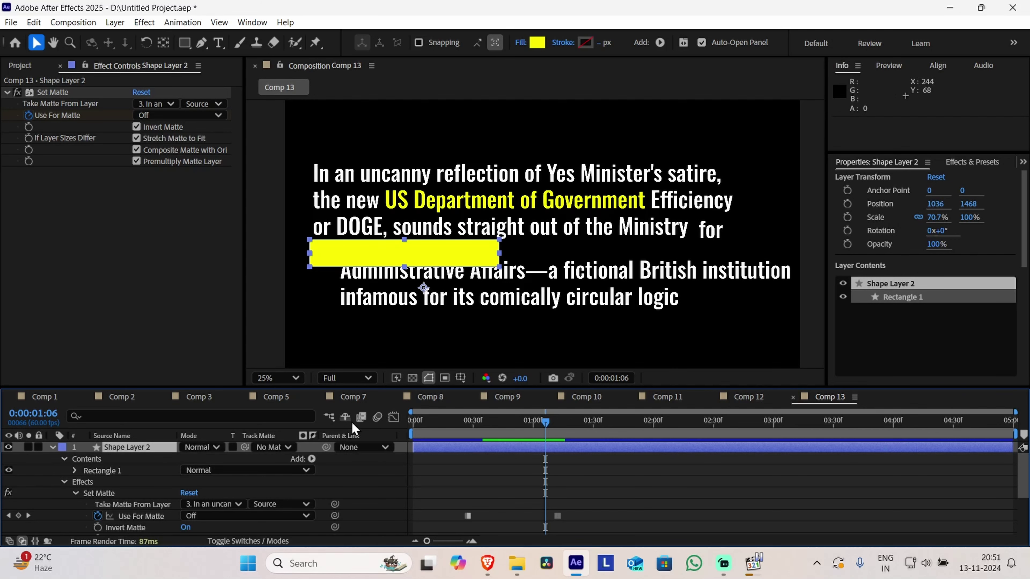
{"action": "left_click", "coordinate": [919, 218]}
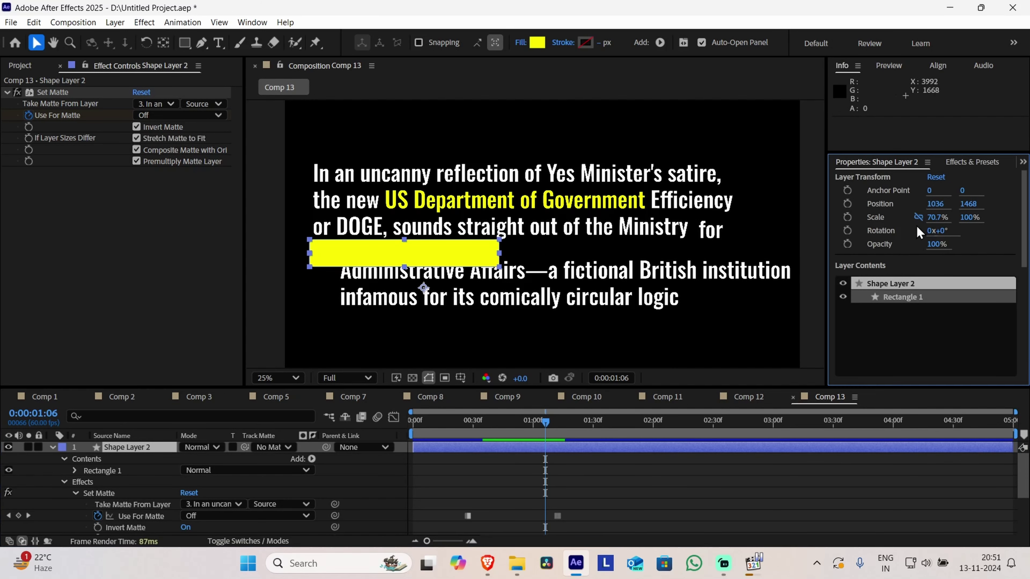
{"action": "left_click", "coordinate": [162, 44]}
{"action": "scroll", "coordinate": [262, 296], "scroll_direction": "up", "scroll_amount": 2}
{"action": "left_click_drag", "start_coordinate": [585, 285], "coordinate": [359, 210]}
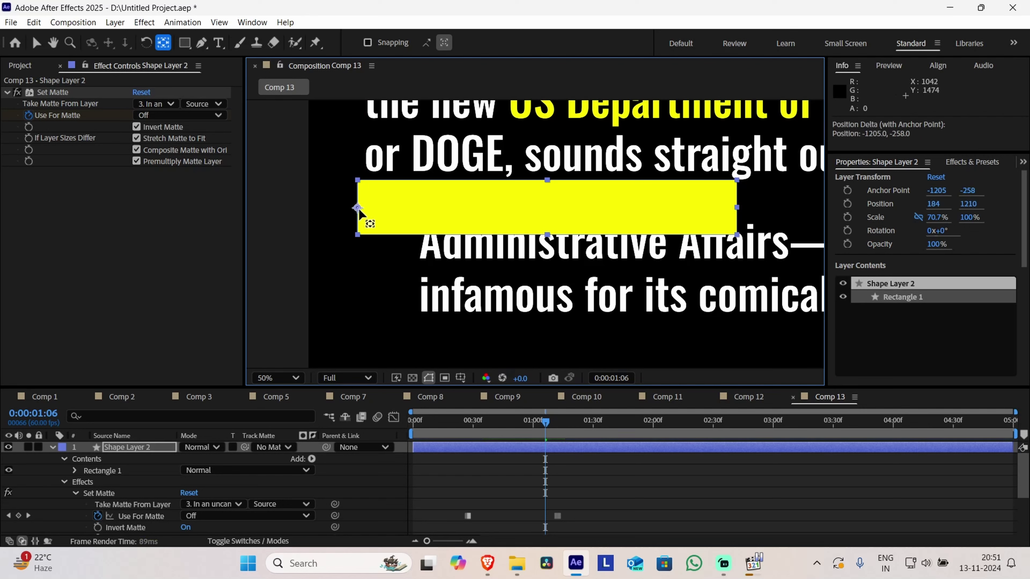
Set Shape Layer 2's horizontal scale to 0% at 0:00:01:06
{"action": "left_click", "coordinate": [939, 221]}
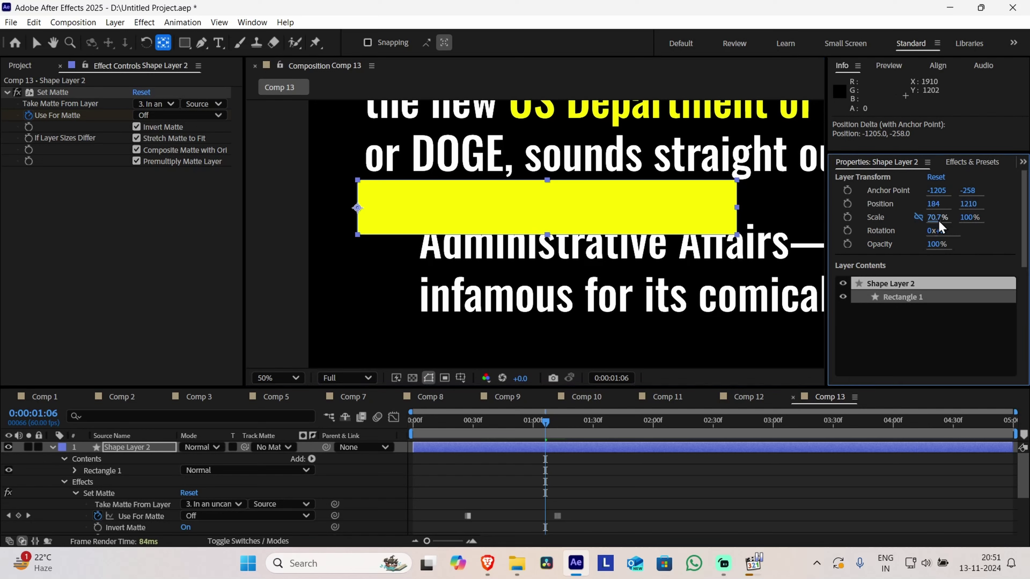
{"action": "left_click_drag", "start_coordinate": [939, 223], "coordinate": [884, 217]}
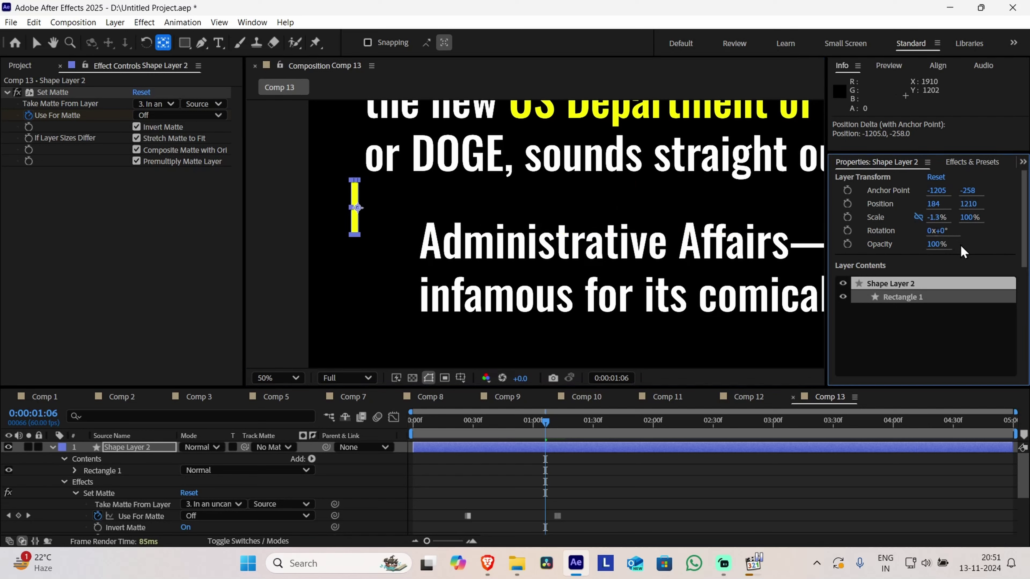
{"action": "double_click", "coordinate": [938, 217]}
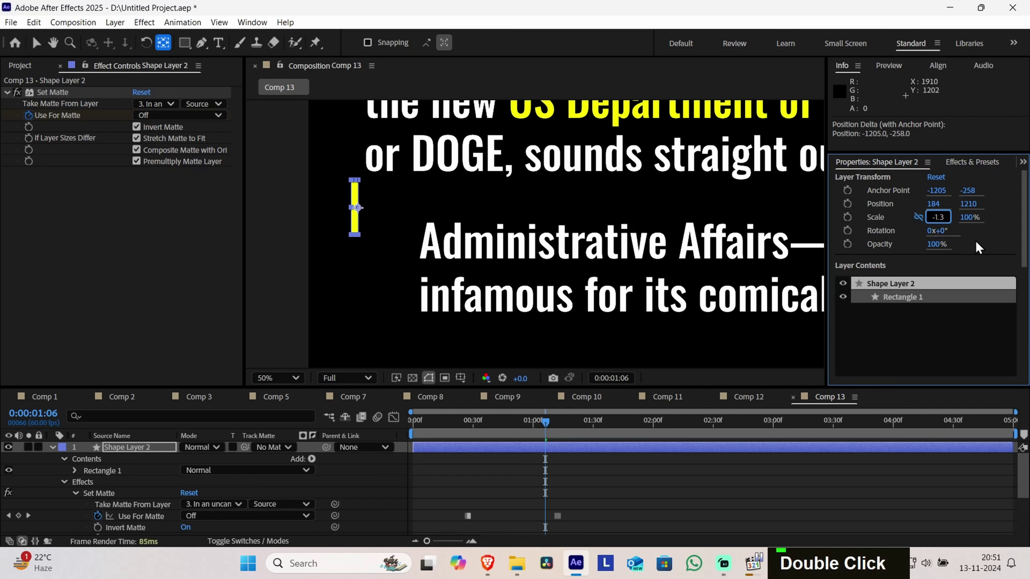
{"action": "key", "text": "Right"}
{"action": "key", "text": "Right"}
{"action": "key", "text": "BackSpace"}
{"action": "key", "text": "BackSpace"}
{"action": "key", "text": "BackSpace"}
{"action": "key", "text": "BackSpace"}
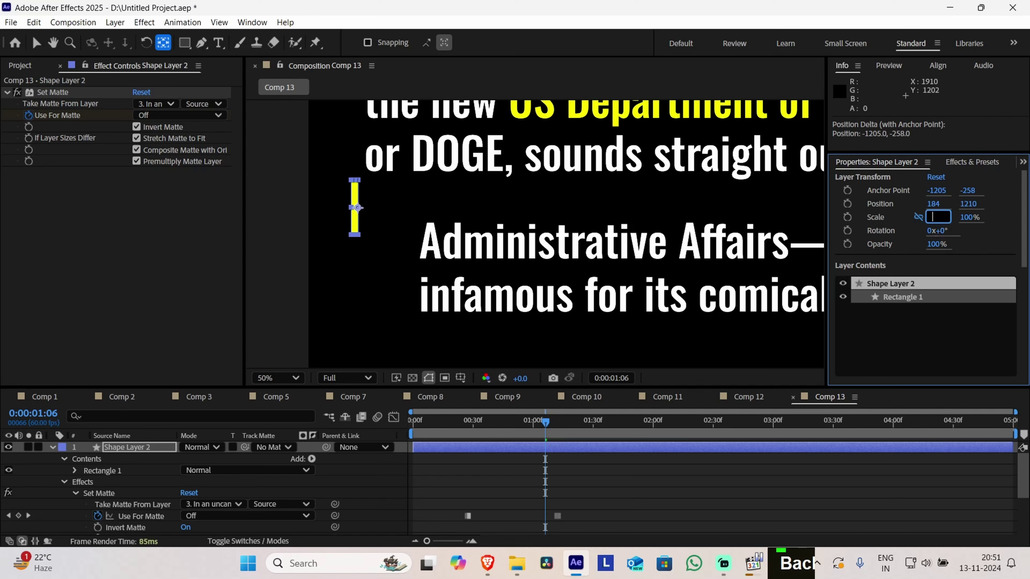
{"action": "type", "text": "0"}
{"action": "key", "text": "Return"}
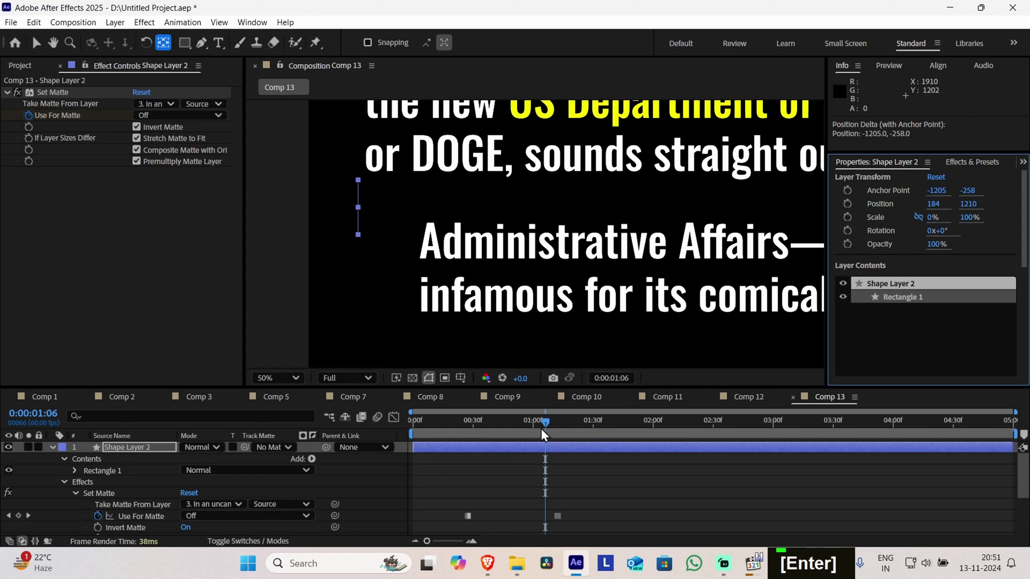
Try widening the highlight at 0:00:01:13 by setting its horizontal scale to 71% without scale keyframing enabled
{"action": "left_click_drag", "start_coordinate": [550, 426], "coordinate": [565, 427]}
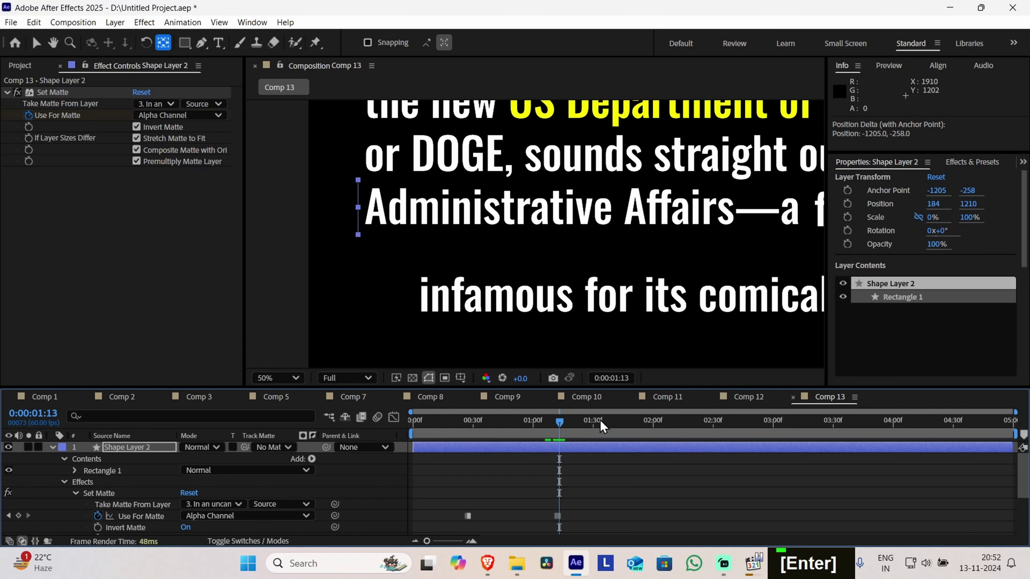
{"action": "left_click", "coordinate": [932, 218]}
{"action": "left_click_drag", "start_coordinate": [932, 218], "coordinate": [987, 224]}
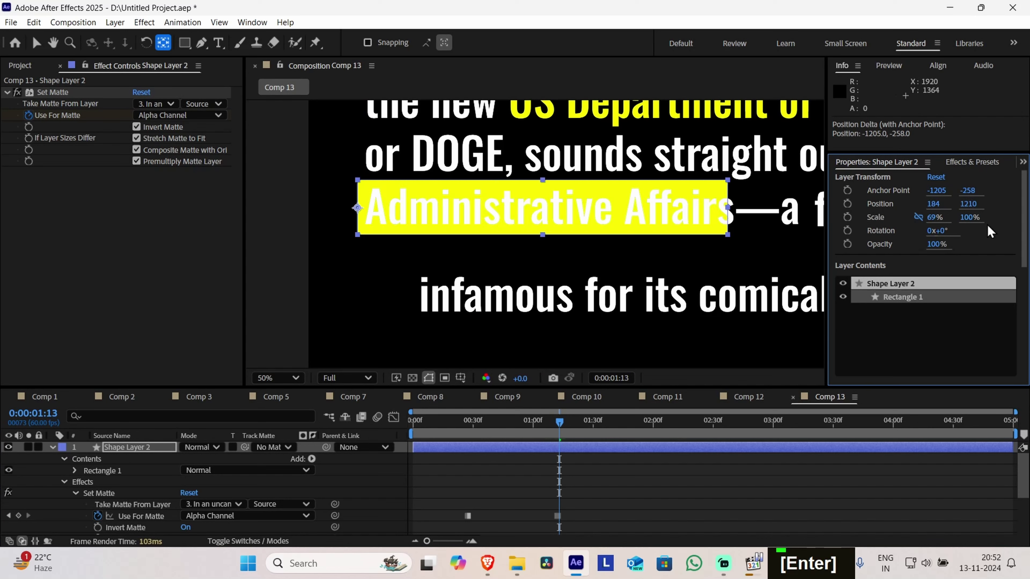
{"action": "left_click", "coordinate": [937, 218]}
{"action": "key", "text": "Right"}
{"action": "key", "text": "Right"}
{"action": "key", "text": "BackSpace"}
{"action": "key", "text": "BackSpace"}
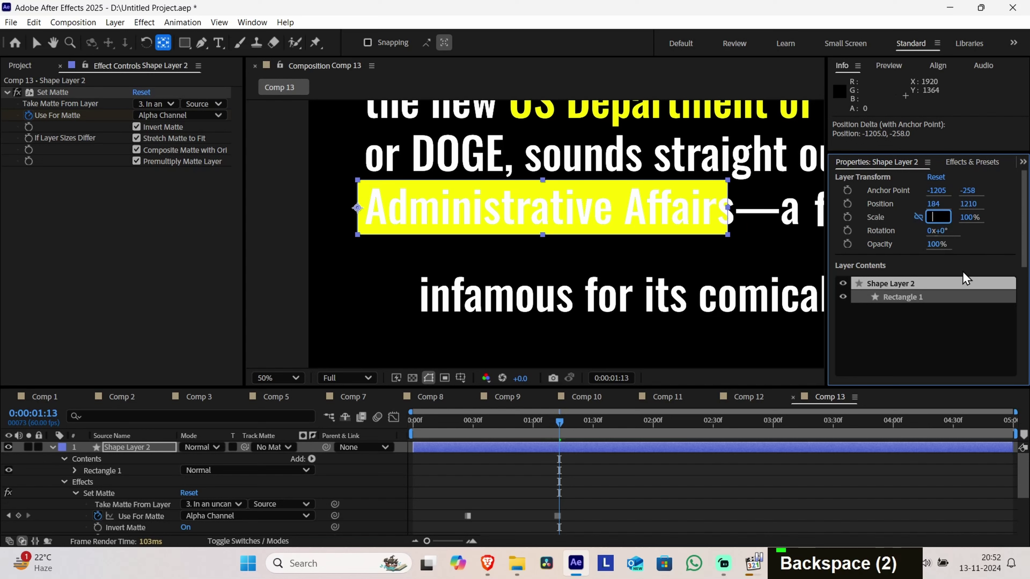
{"action": "type", "text": "71"}
{"action": "key", "text": "Return"}
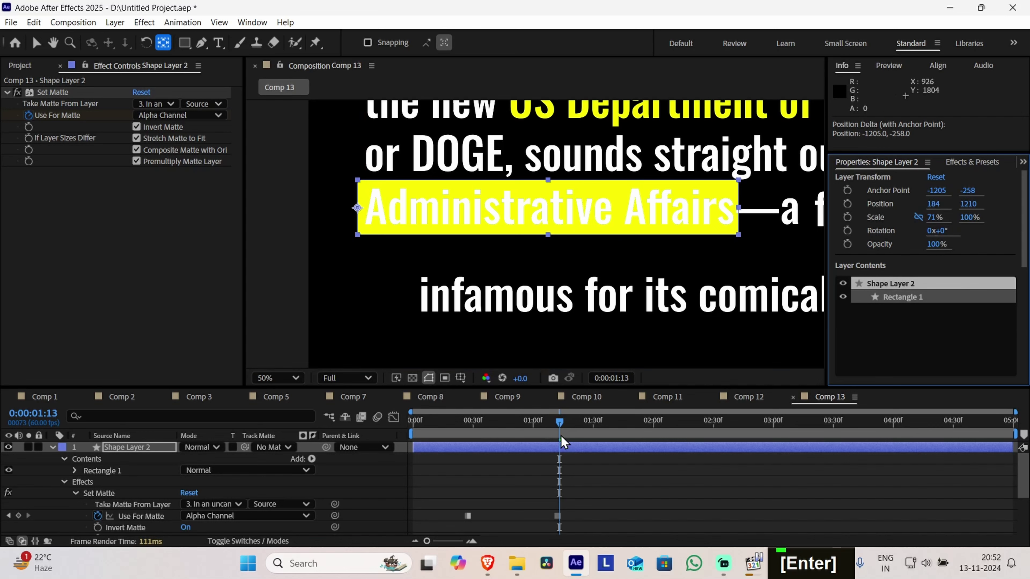
Preview the highlight from 0:00:00:59 and undo the scale change
{"action": "left_click_drag", "start_coordinate": [561, 436], "coordinate": [531, 428]}
{"action": "key", "text": "space"}
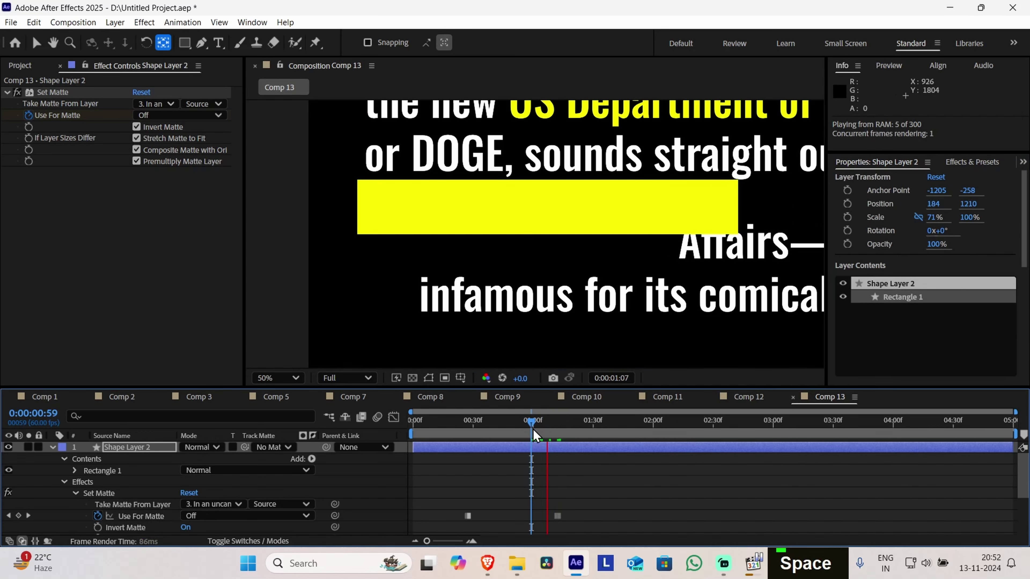
{"action": "key", "text": "space"}
{"action": "key", "text": "ctrl+z"}
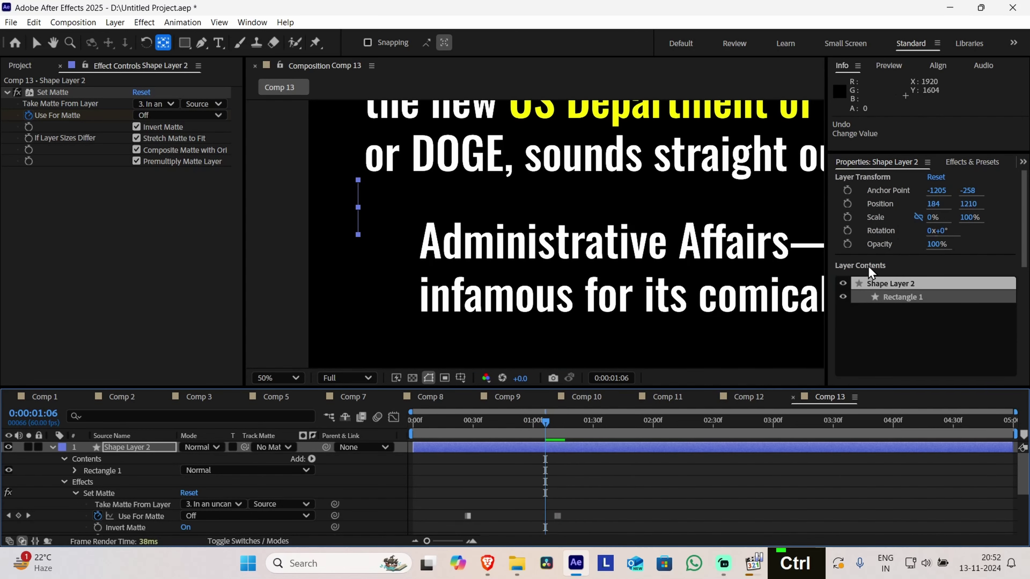
Keyframe Shape Layer 2's horizontal scale from 0% at 0:00:01:06 to 71% at 0:00:01:13
{"action": "left_click", "coordinate": [848, 215]}
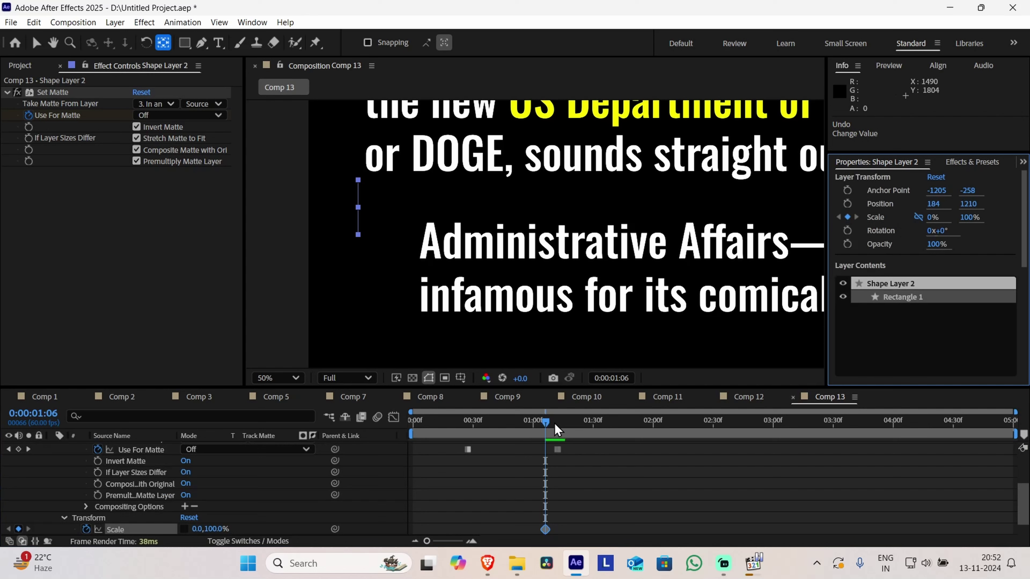
{"action": "left_click_drag", "start_coordinate": [547, 425], "coordinate": [561, 426]}
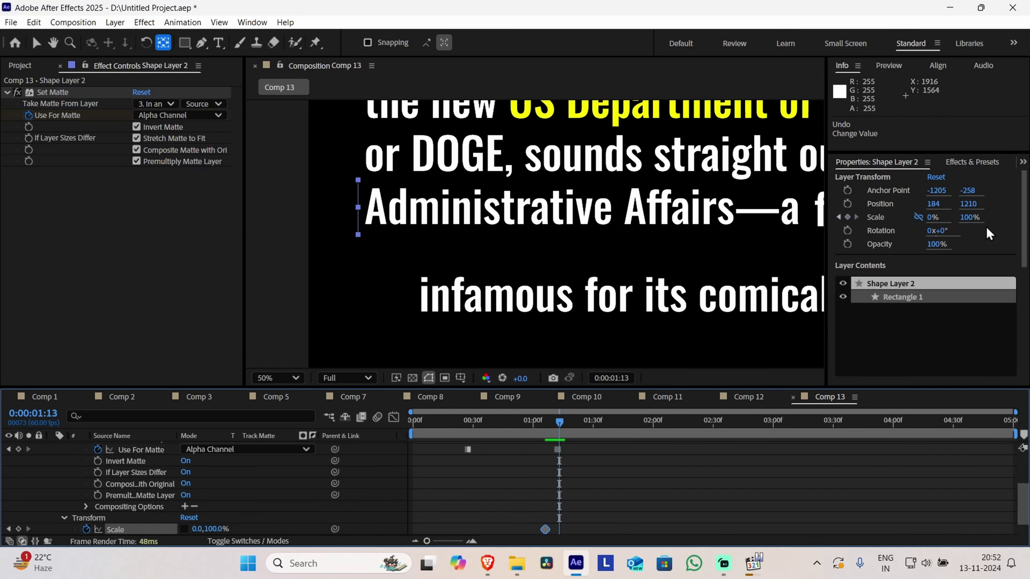
{"action": "left_click", "coordinate": [932, 218]}
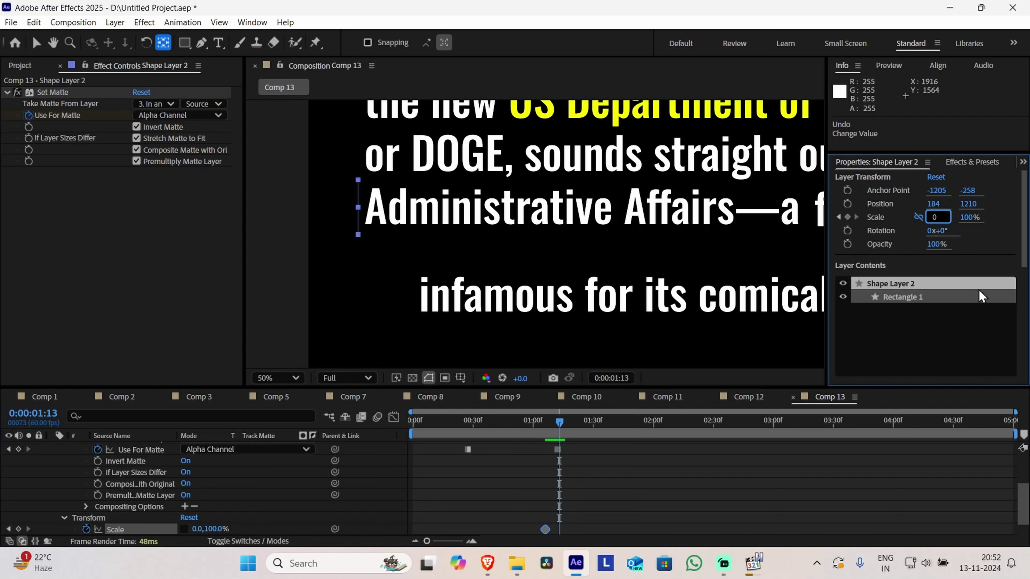
{"action": "type", "text": "100"}
{"action": "key", "text": "Return"}
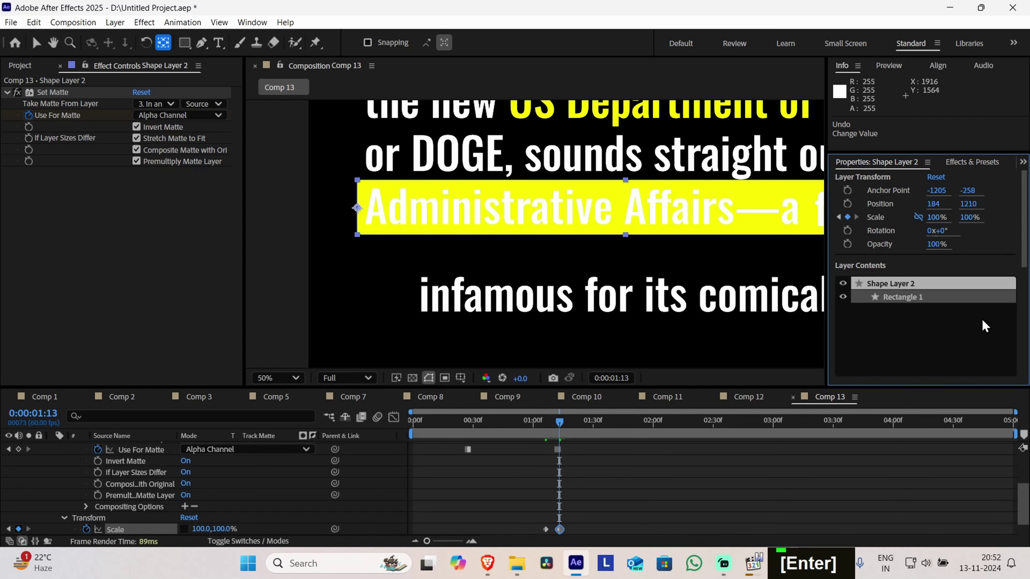
{"action": "left_click_drag", "start_coordinate": [935, 218], "coordinate": [922, 226]}
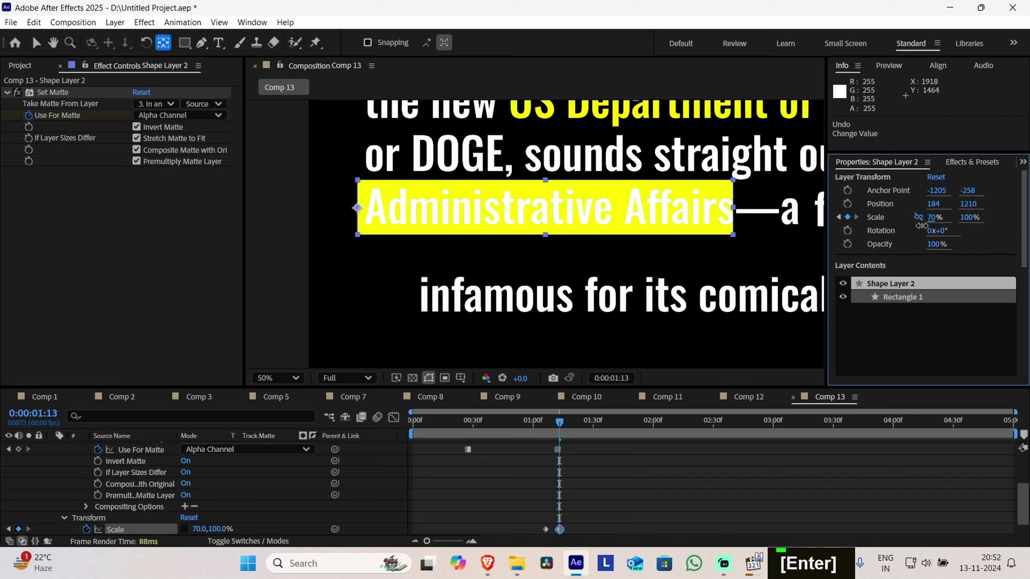
{"action": "left_click", "coordinate": [931, 221]}
{"action": "type", "text": "71"}
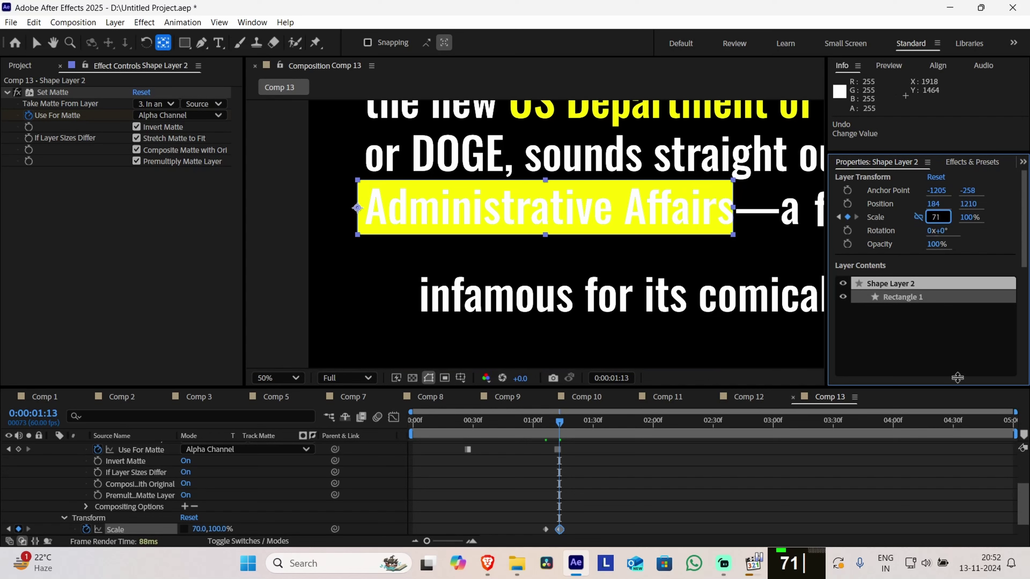
{"action": "key", "text": "Return"}
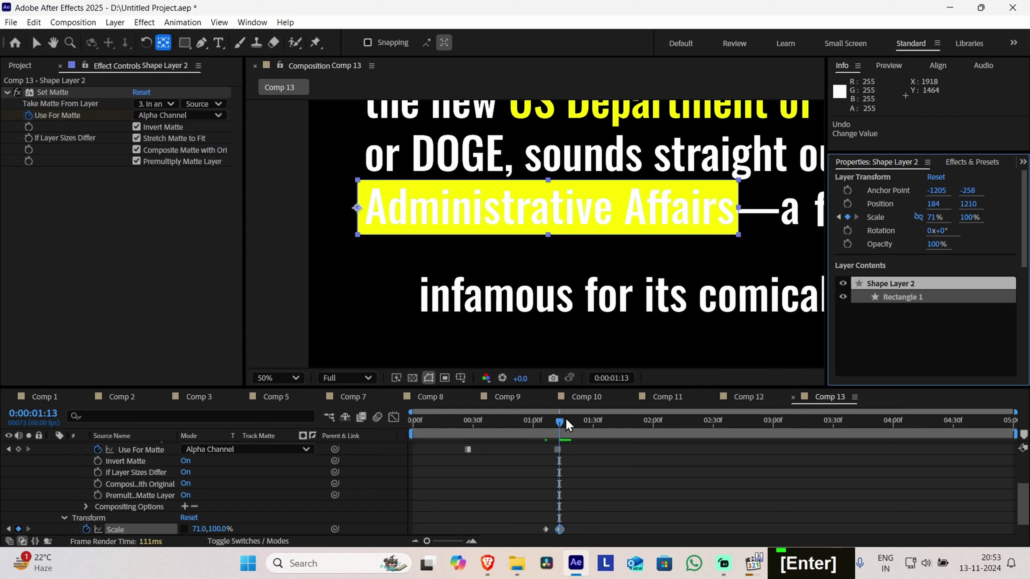
Preview the highlight's growing animation from 0:00:00:55
{"action": "left_click_drag", "start_coordinate": [562, 422], "coordinate": [524, 424]}
{"action": "key", "text": "space"}
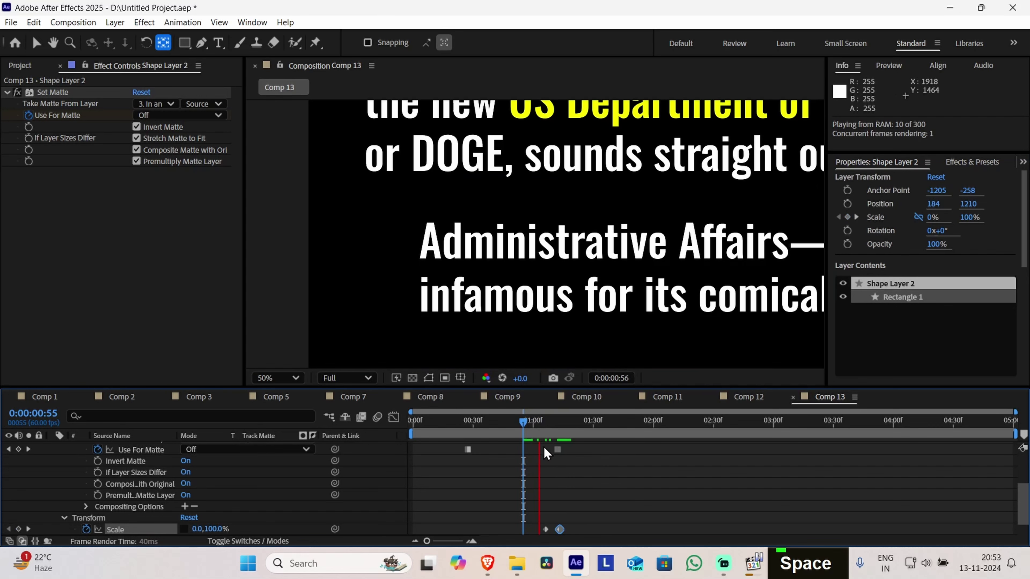
{"action": "key", "text": "space"}
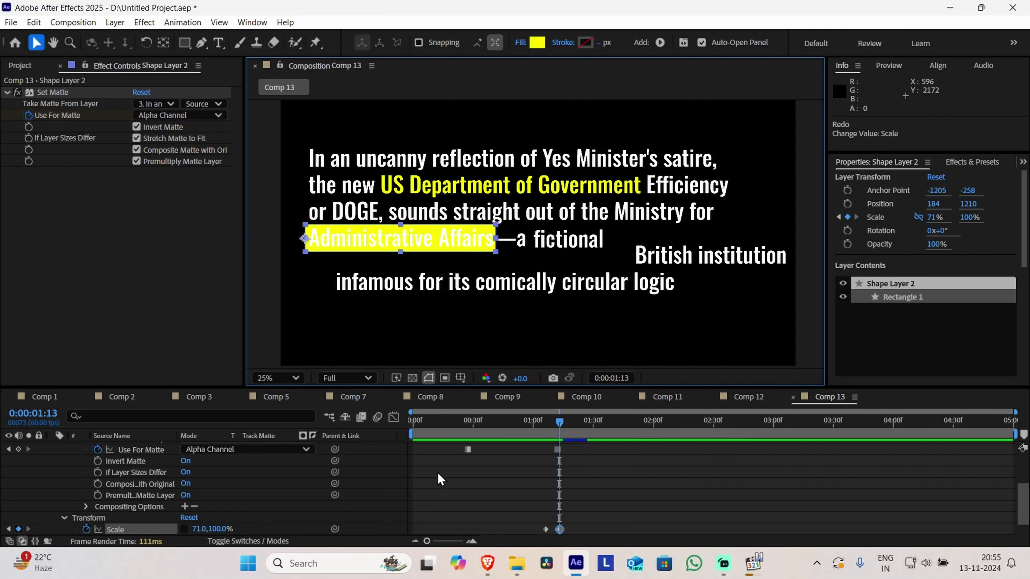
Deselect Shape Layer 2 and reveal only the keyframed properties of all three layers
{"action": "scroll", "coordinate": [534, 503], "scroll_direction": "down", "scroll_amount": 2}
{"action": "scroll", "coordinate": [534, 503], "scroll_direction": "up", "scroll_amount": 3}
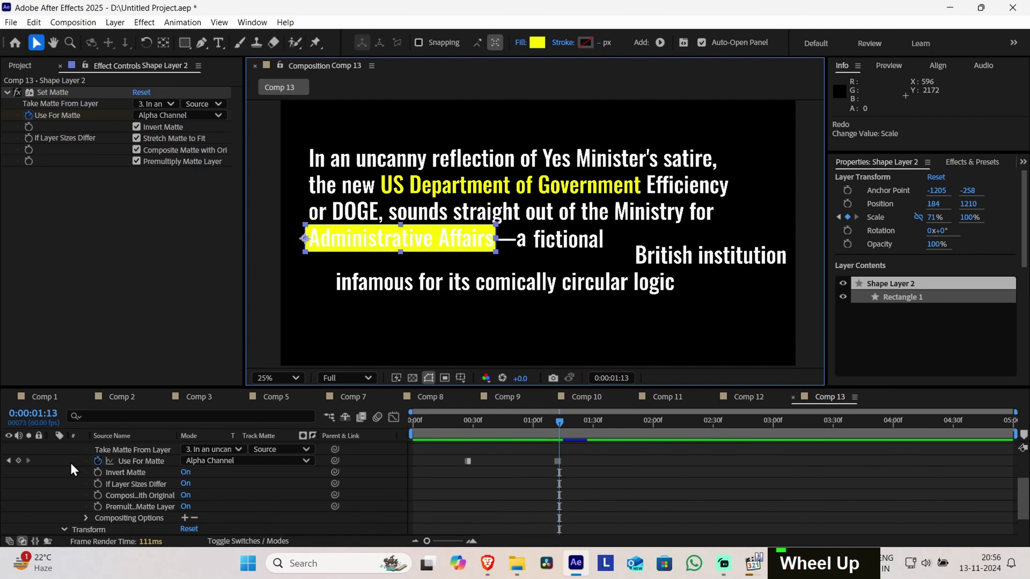
{"action": "scroll", "coordinate": [72, 470], "scroll_direction": "up", "scroll_amount": 5}
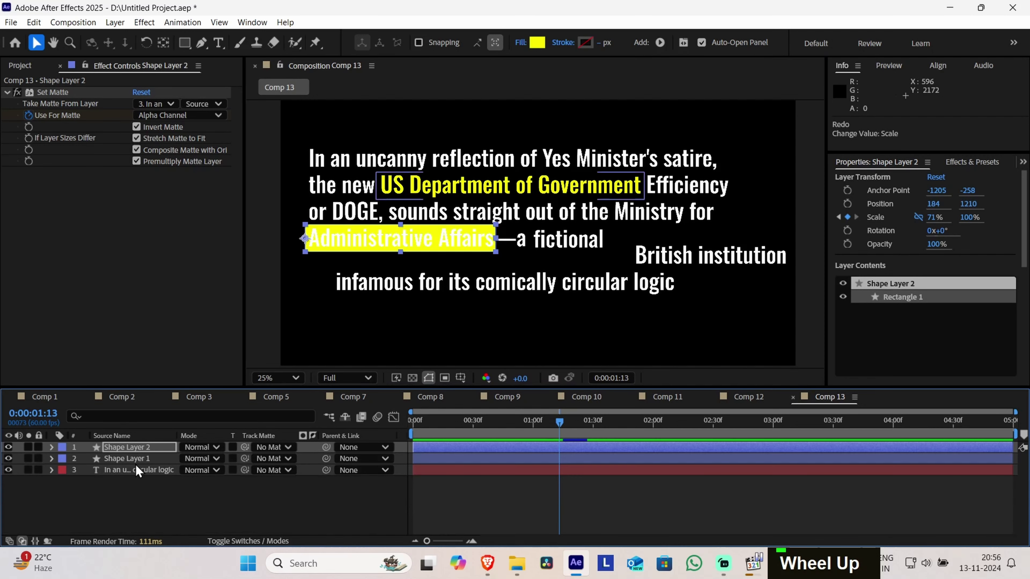
{"action": "left_click", "coordinate": [565, 518]}
{"action": "key", "text": "u"}
{"action": "key", "text": "u"}
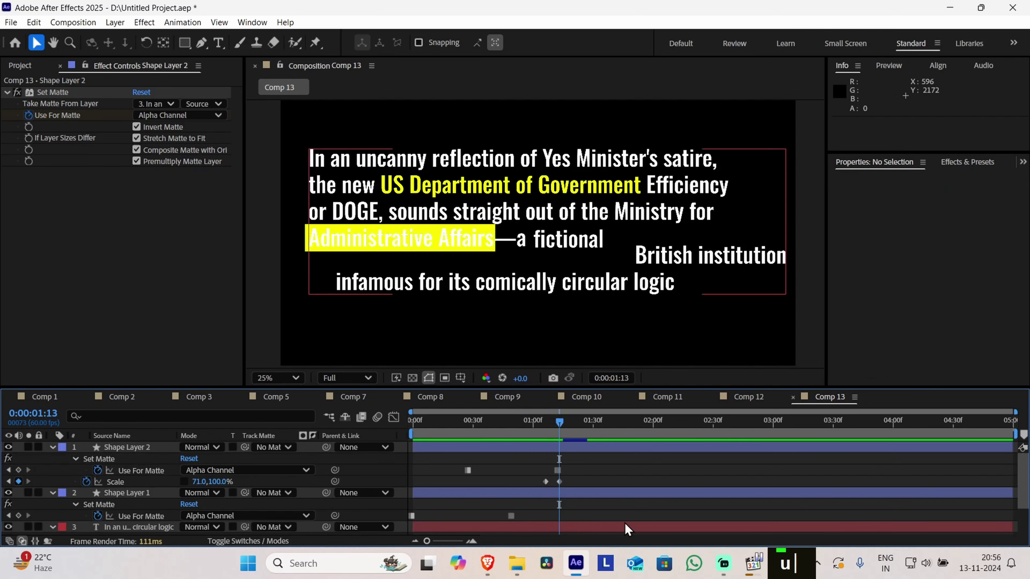
Select all keyframes on the three layers and apply Easy Ease to them
{"action": "left_click_drag", "start_coordinate": [585, 456], "coordinate": [367, 567]}
{"action": "right_click", "coordinate": [513, 474]}
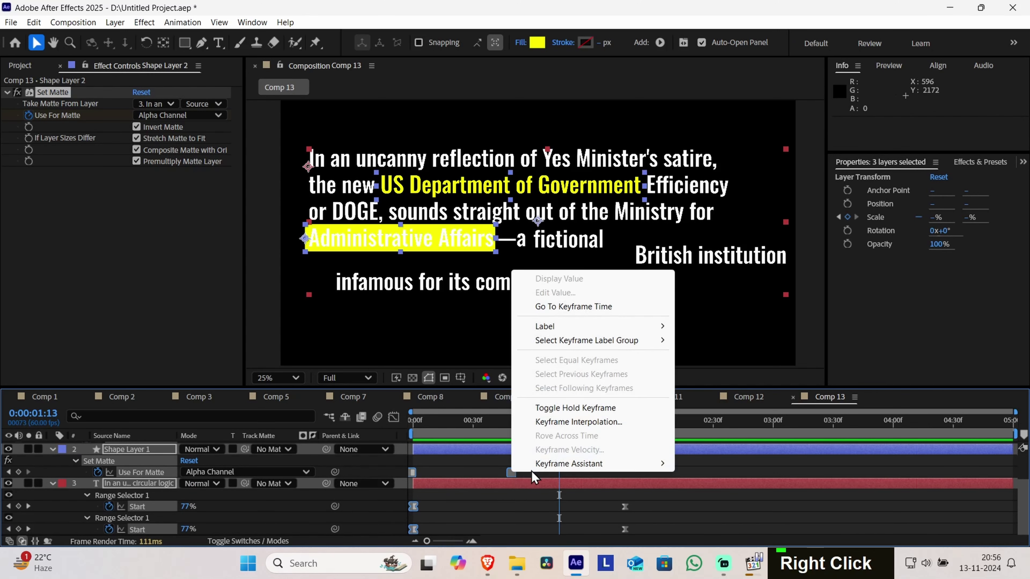
{"action": "mouse_move", "coordinate": [555, 466]}
{"action": "left_click", "coordinate": [766, 384]}
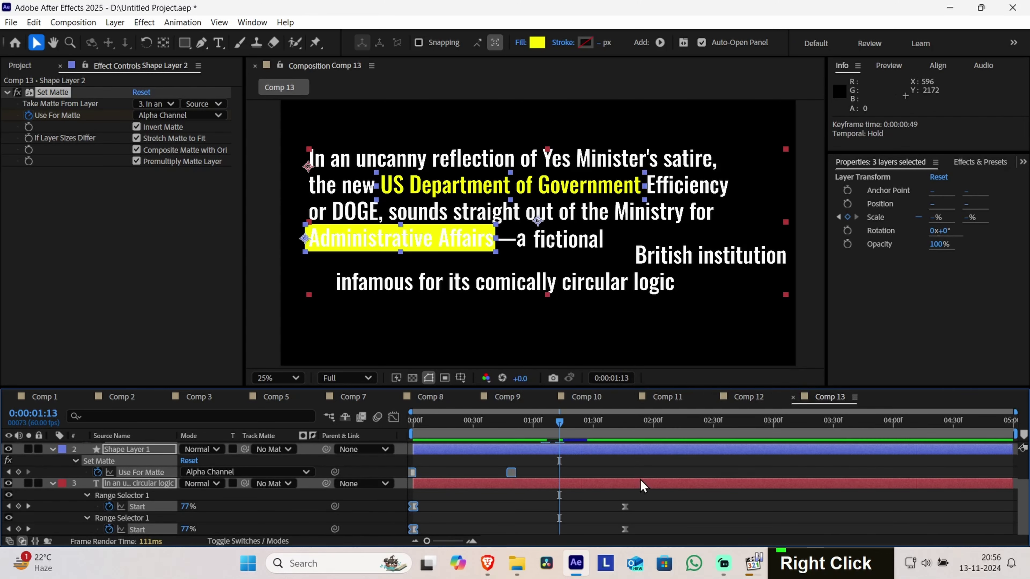
Scrub to 0:00:01:24 to check the highlight and text animation
{"action": "scroll", "coordinate": [596, 481], "scroll_direction": "up", "scroll_amount": 2}
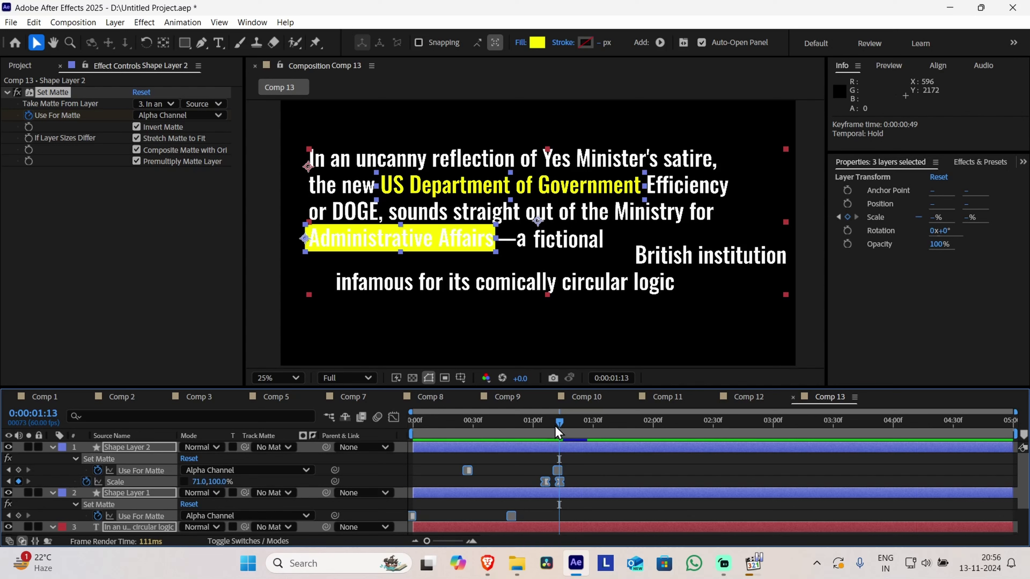
{"action": "left_click_drag", "start_coordinate": [555, 426], "coordinate": [581, 430]}
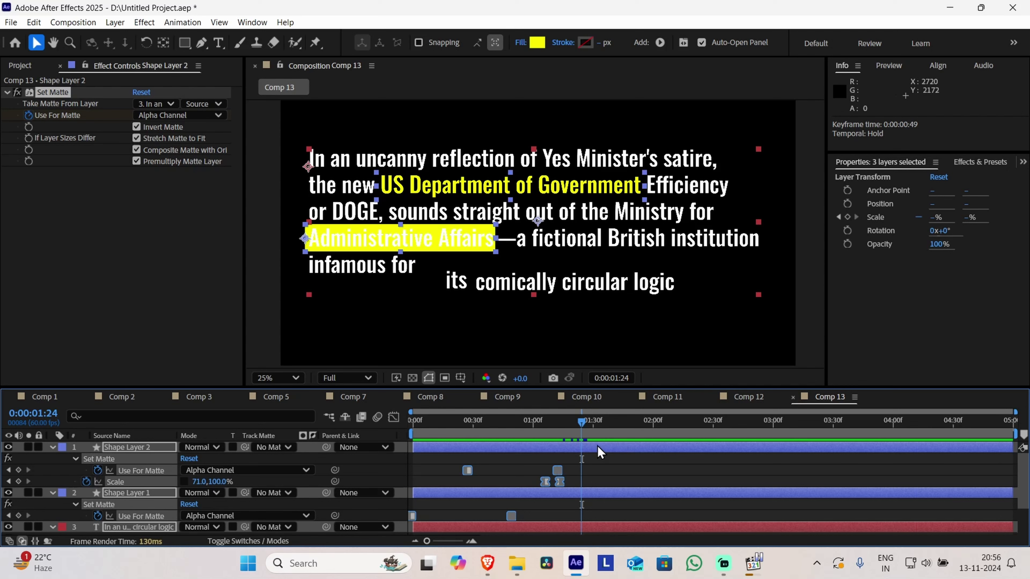
{"action": "scroll", "coordinate": [663, 507], "scroll_direction": "down", "scroll_amount": 3}
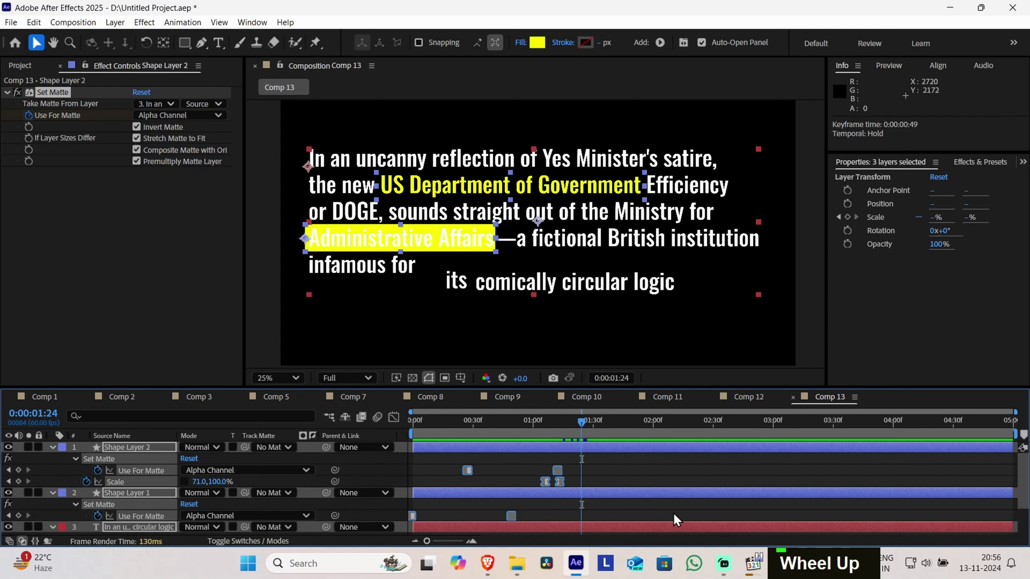
Play back the eased highlight and text animation from the start of the composition and review it
{"action": "left_click_drag", "start_coordinate": [489, 425], "coordinate": [392, 425]}
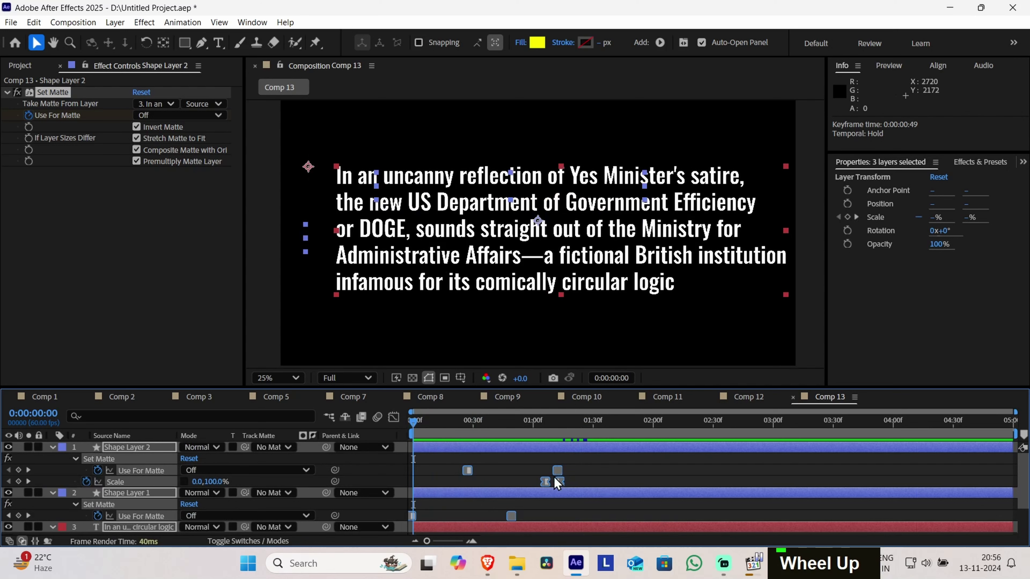
{"action": "key", "text": "space"}
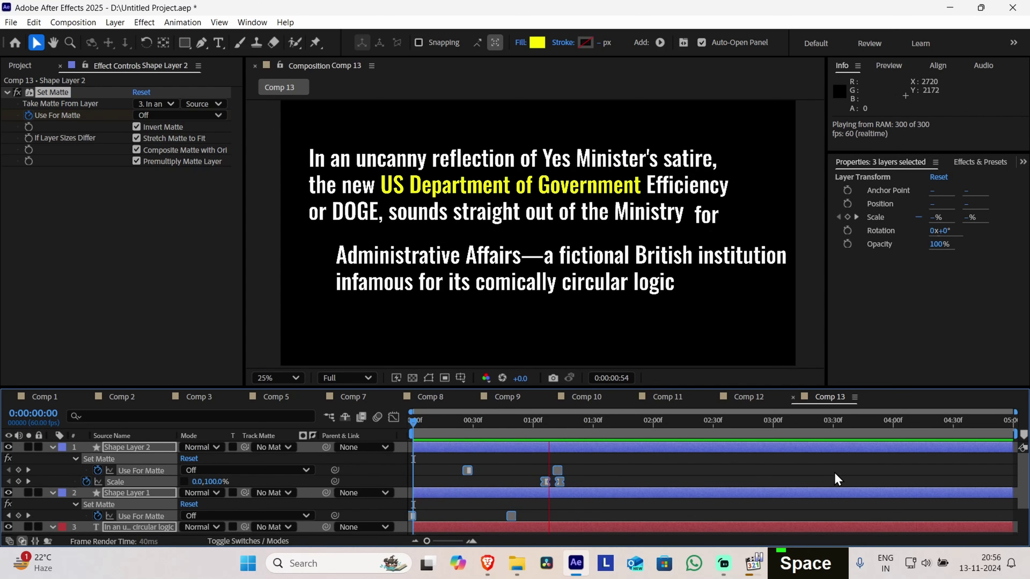
{"action": "key", "text": "space"}
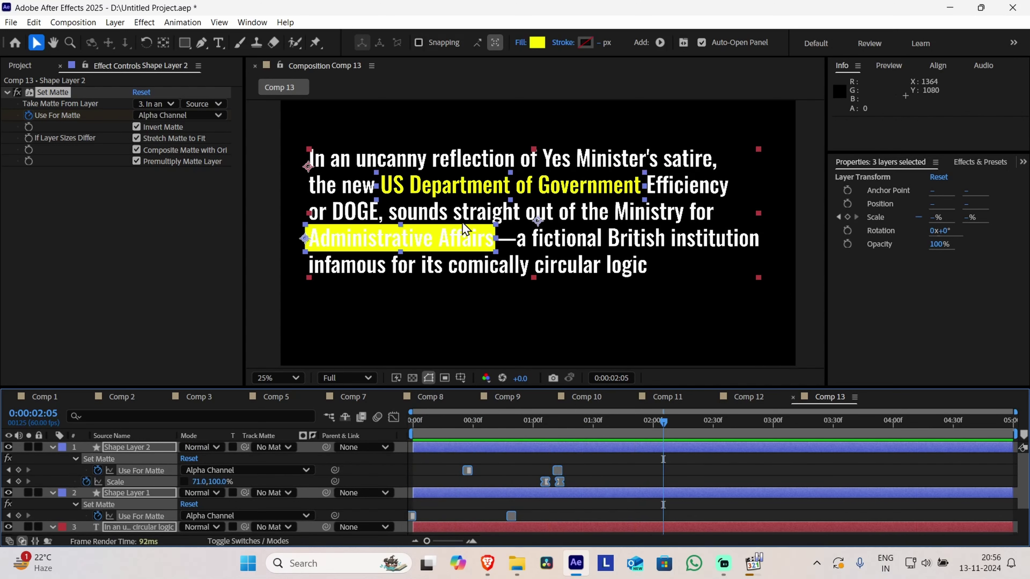
{"action": "left_click_drag", "start_coordinate": [444, 427], "coordinate": [413, 424]}
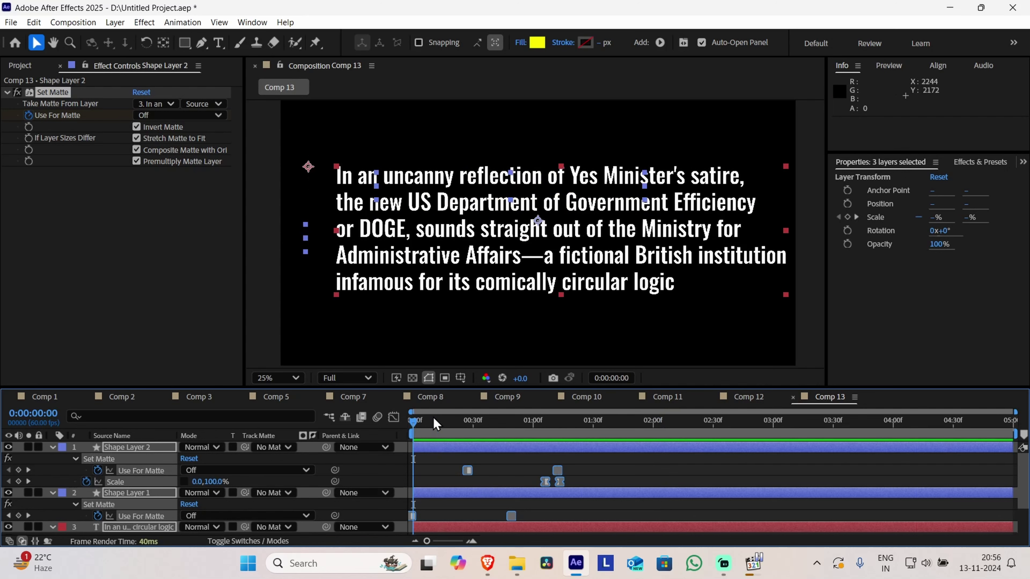
{"action": "key", "text": "space"}
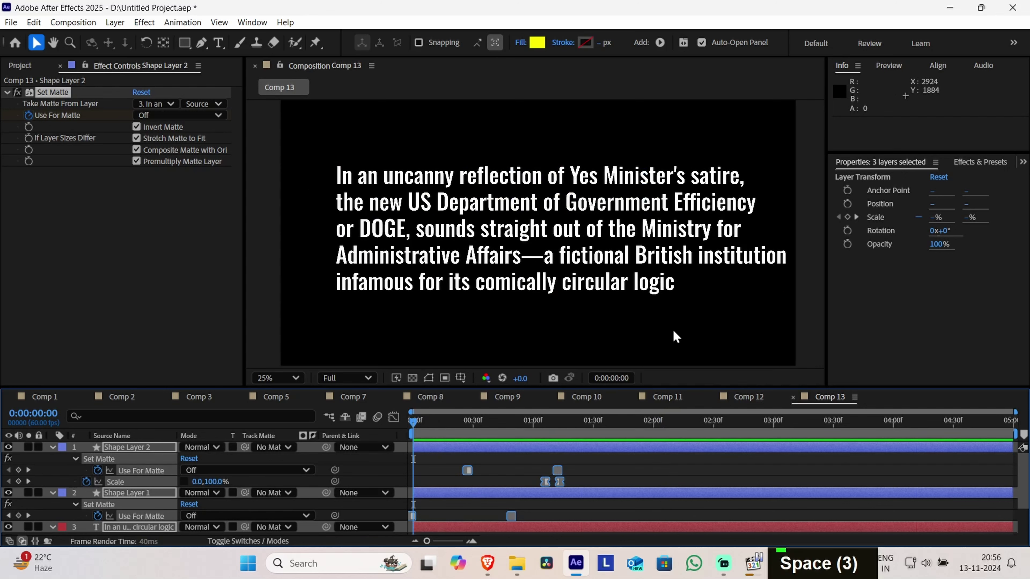
{"action": "key", "text": "space"}
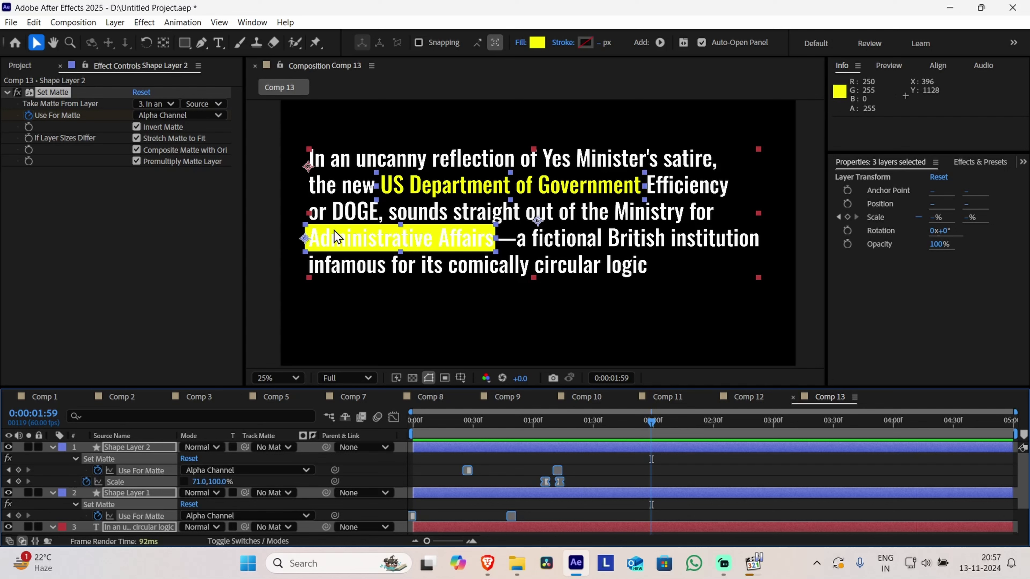
{"action": "scroll", "coordinate": [609, 471], "scroll_direction": "down", "scroll_amount": 3}
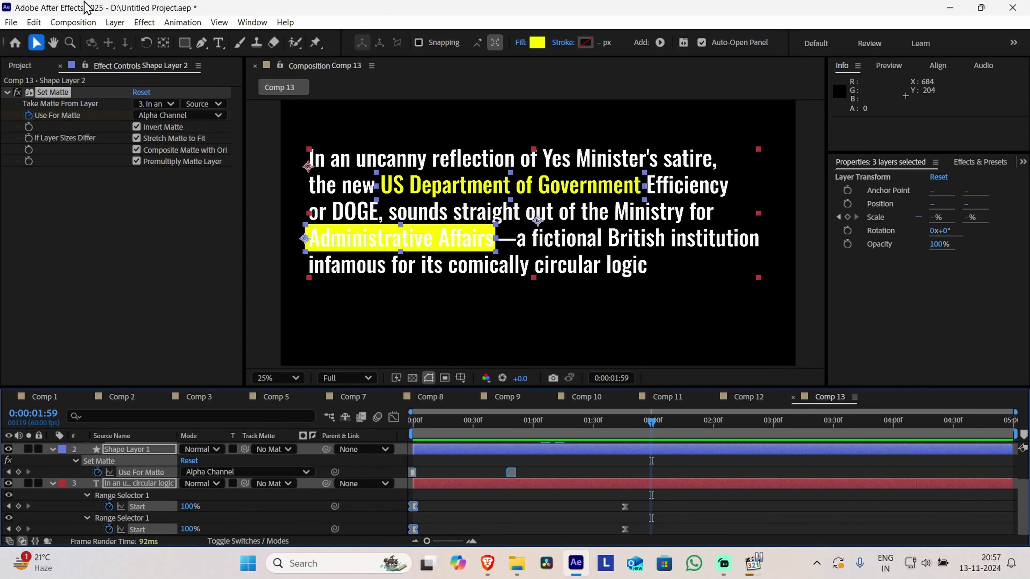
Create a new 3840 × 2160 px composition at 60 fps with a 5-second duration
{"action": "left_click", "coordinate": [73, 22]}
{"action": "left_click", "coordinate": [99, 37]}
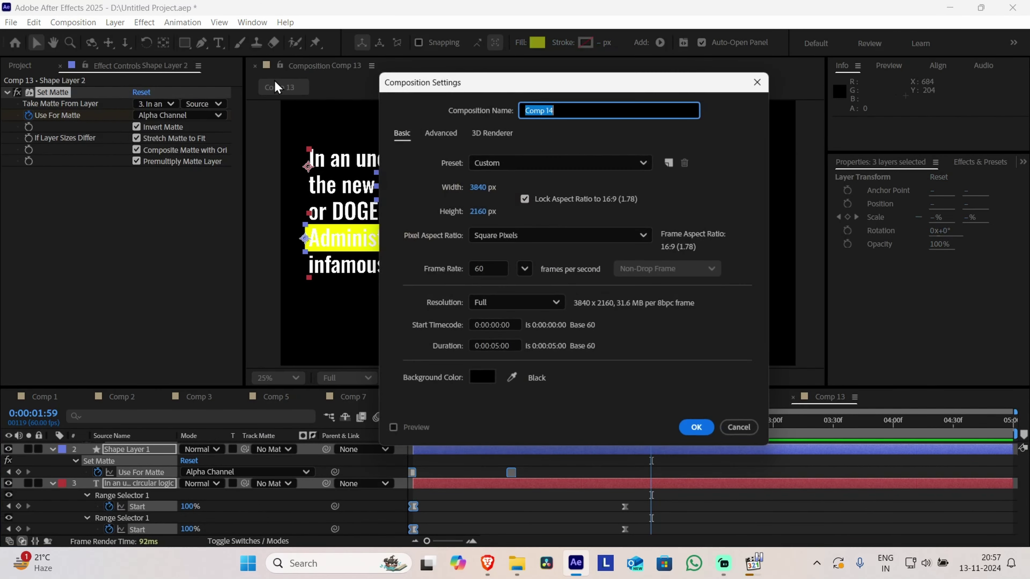
{"action": "left_click", "coordinate": [701, 429]}
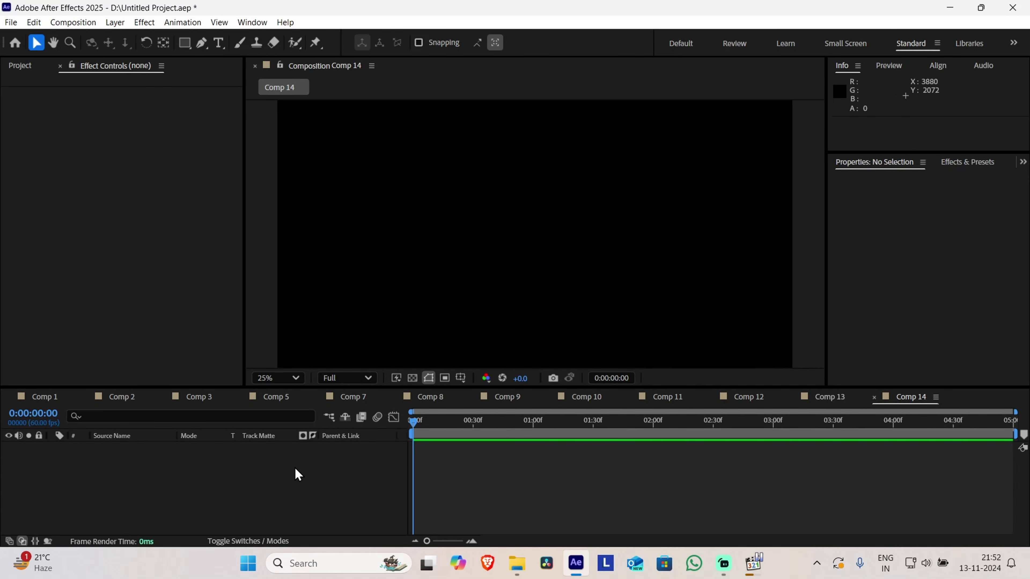
Add a 3840 × 2160 px solid layer in gray 7F7D7D as the composition's background
{"action": "right_click", "coordinate": [297, 471]}
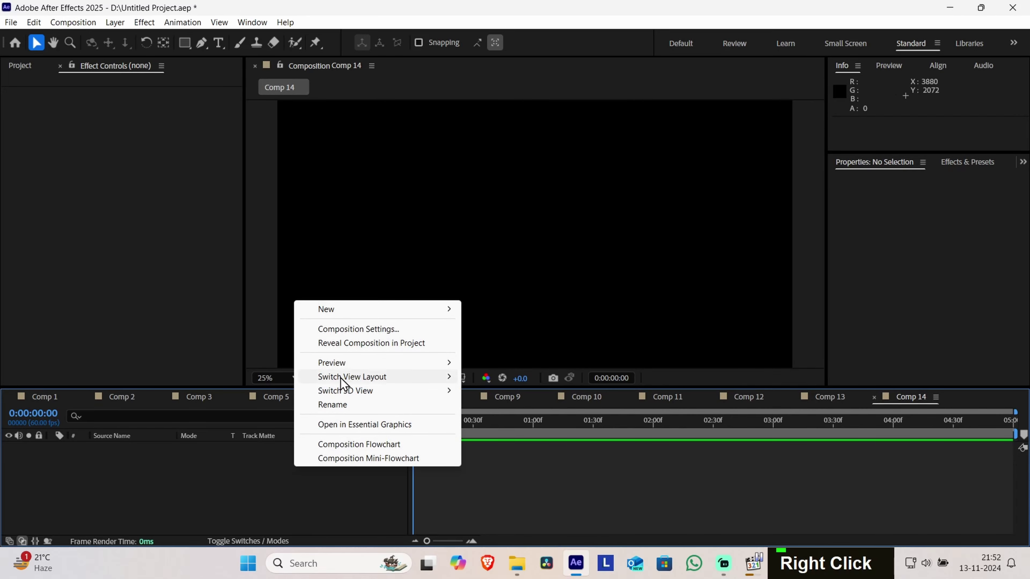
{"action": "mouse_move", "coordinate": [350, 313]}
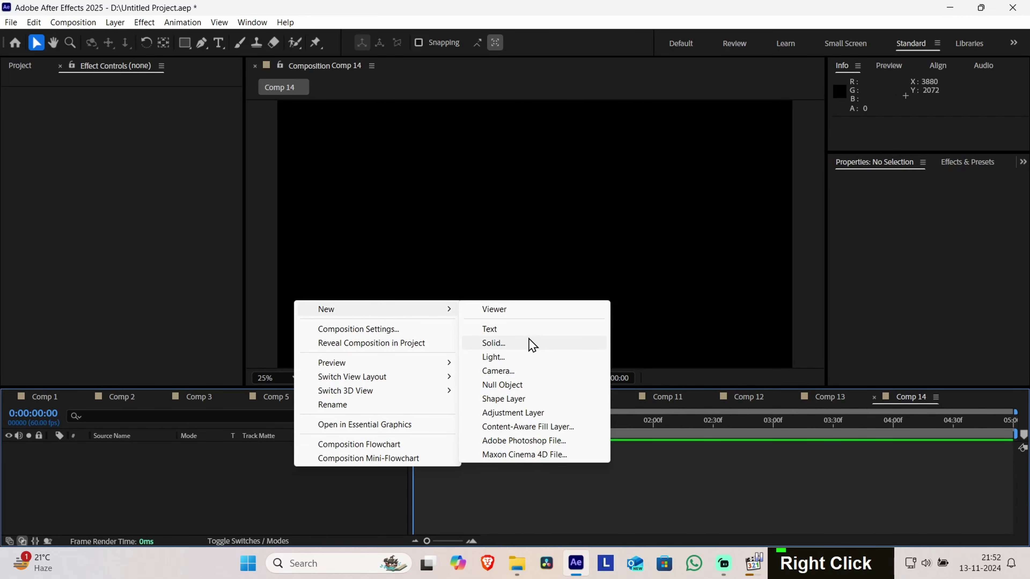
{"action": "left_click", "coordinate": [519, 343]}
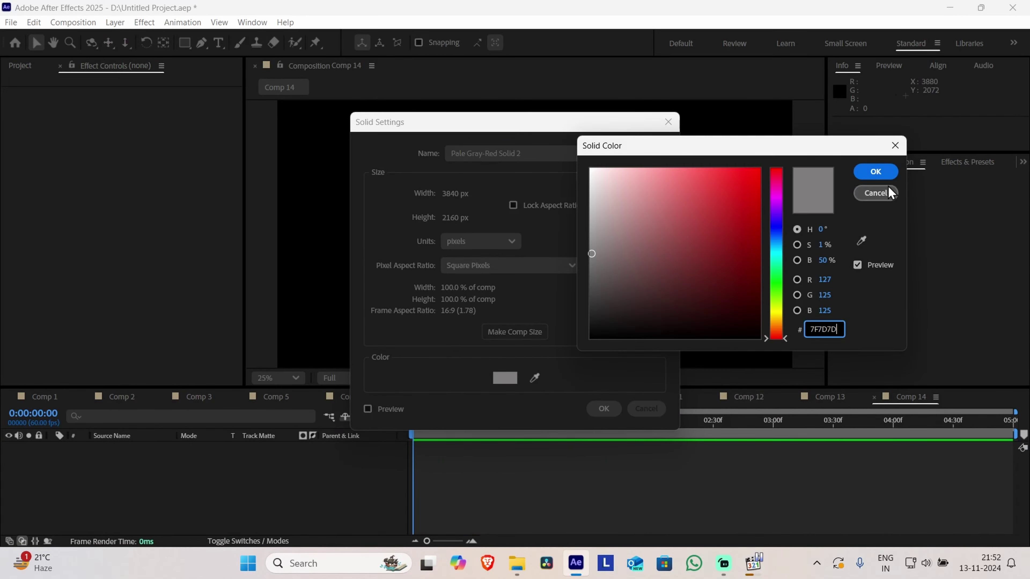
{"action": "left_click", "coordinate": [873, 172]}
{"action": "left_click", "coordinate": [604, 409]}
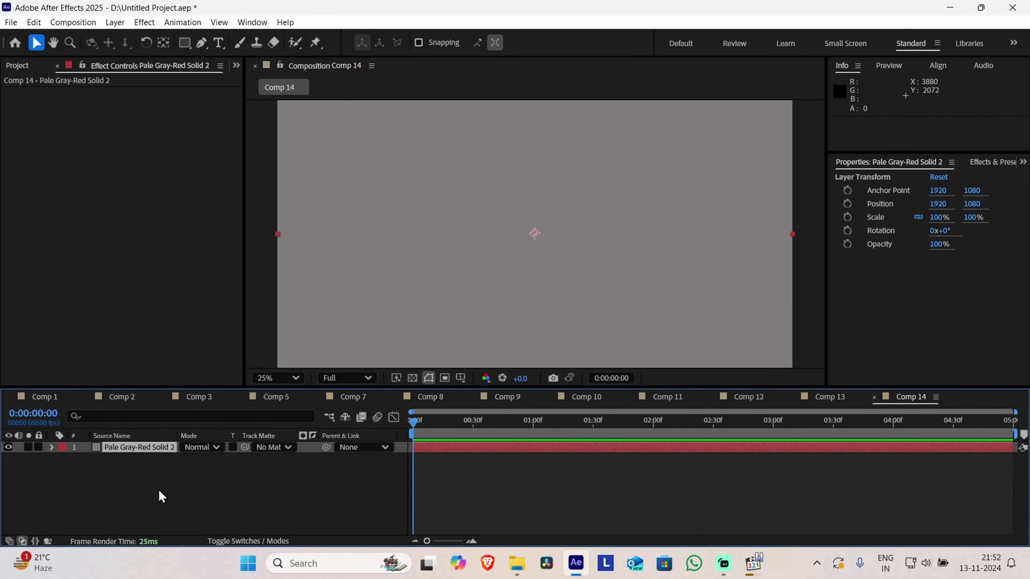
Add a text layer above the gray solid and enter the person's first name in capitals
{"action": "right_click", "coordinate": [149, 483]}
{"action": "mouse_move", "coordinate": [251, 324]}
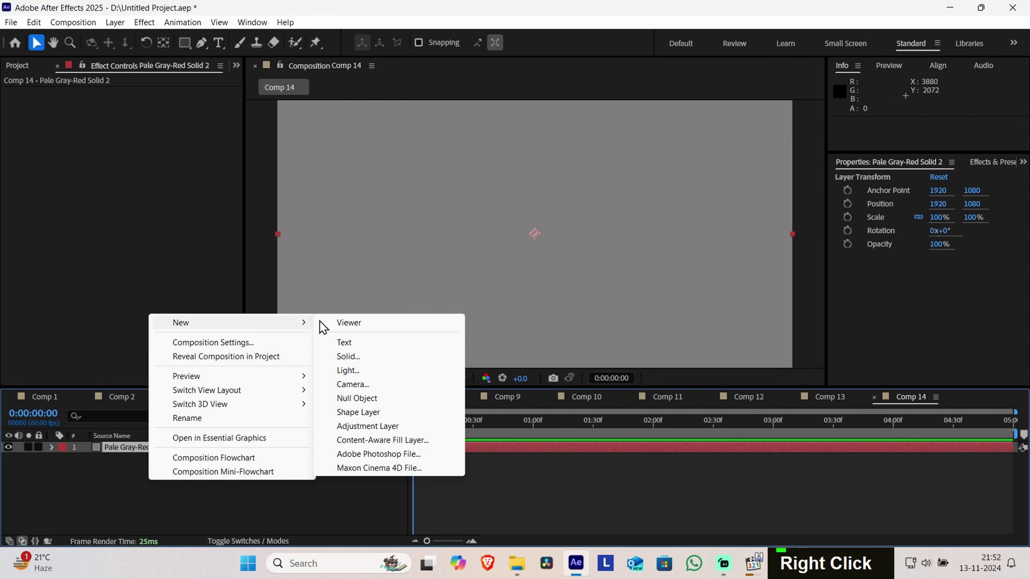
{"action": "left_click", "coordinate": [340, 341]}
{"action": "key", "text": "BackSpace"}
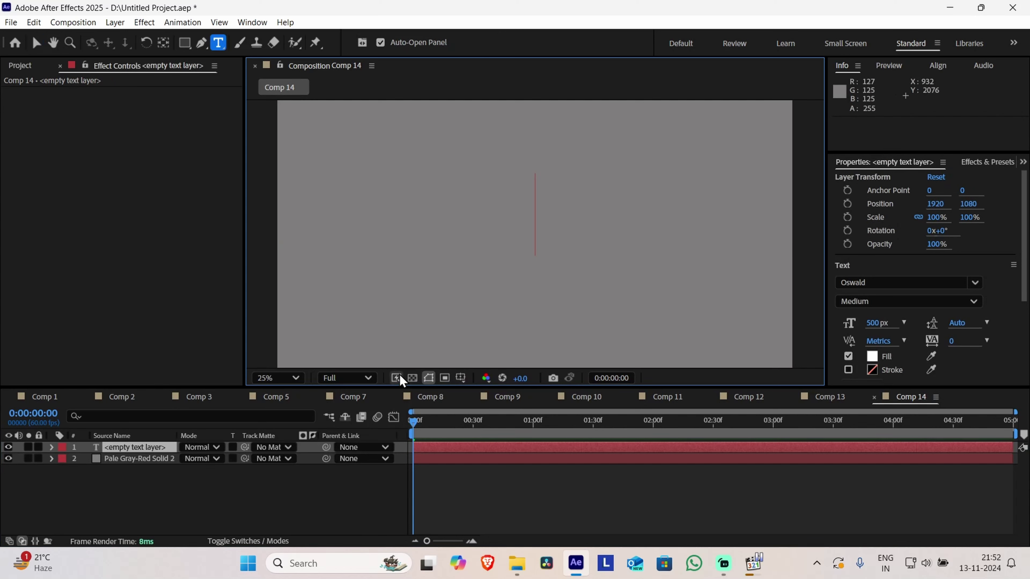
{"action": "type", "text": "ISHITVA"}
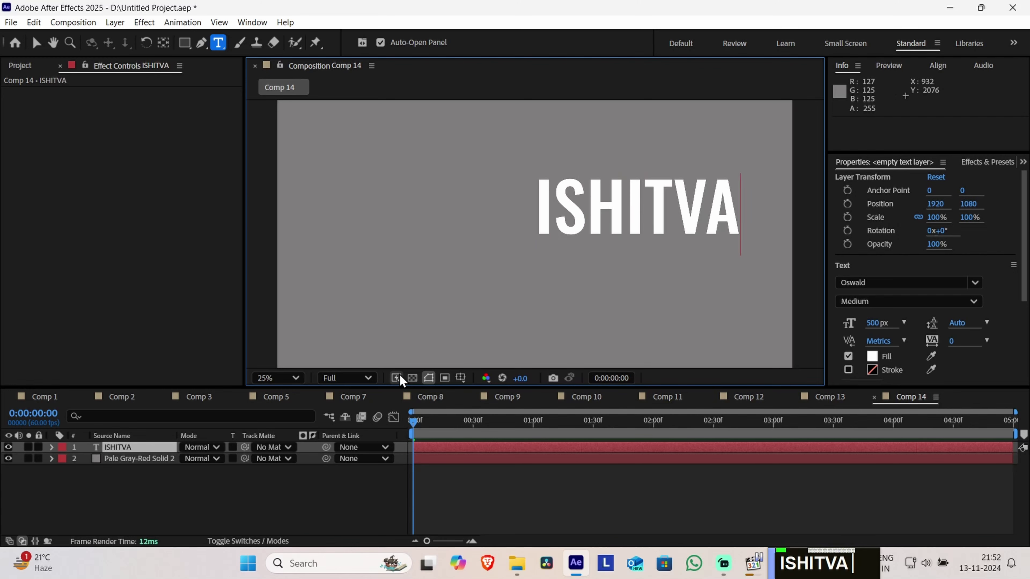
Move the text layer to about the middle of the frame, at roughly position 1192, 1224
{"action": "left_click", "coordinate": [36, 42]}
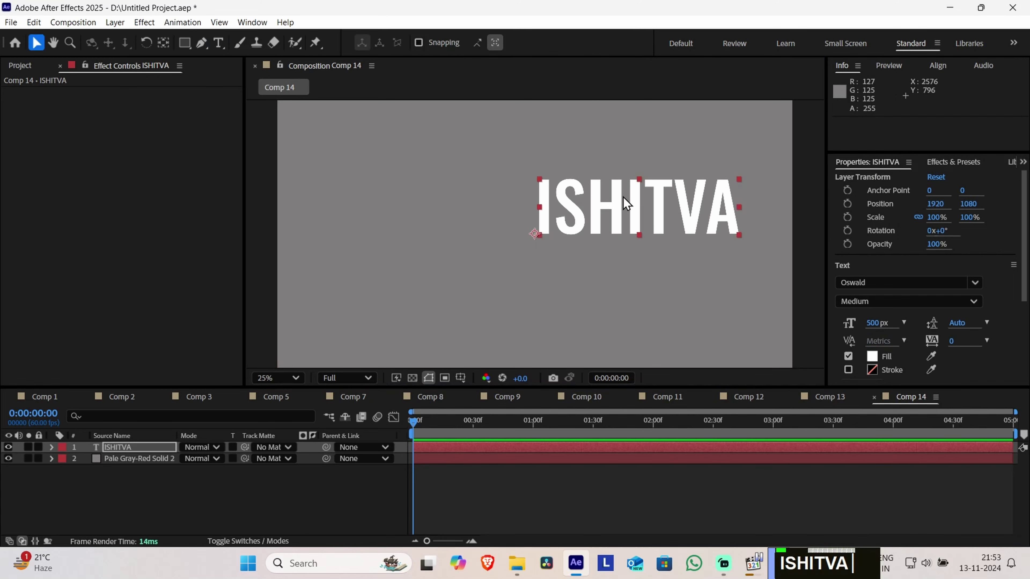
{"action": "left_click_drag", "start_coordinate": [616, 217], "coordinate": [531, 235]}
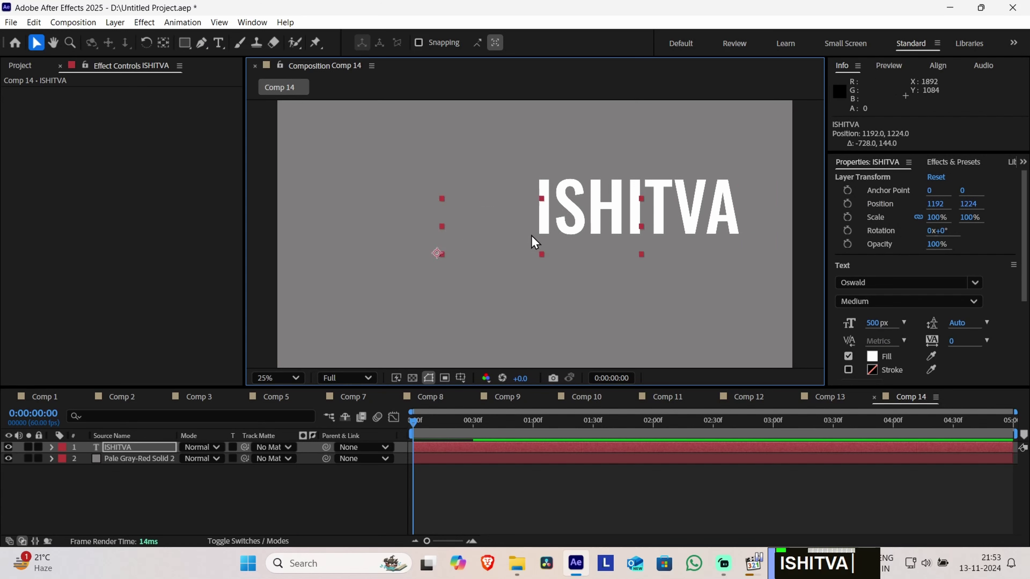
{"action": "key", "text": "Caps_Lock"}
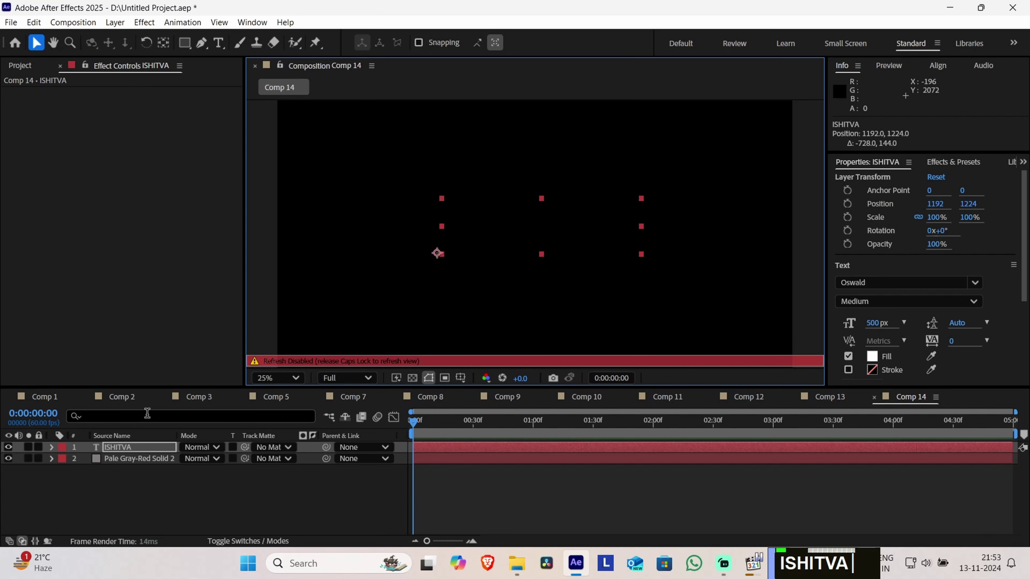
{"action": "key", "text": "Caps_Lock"}
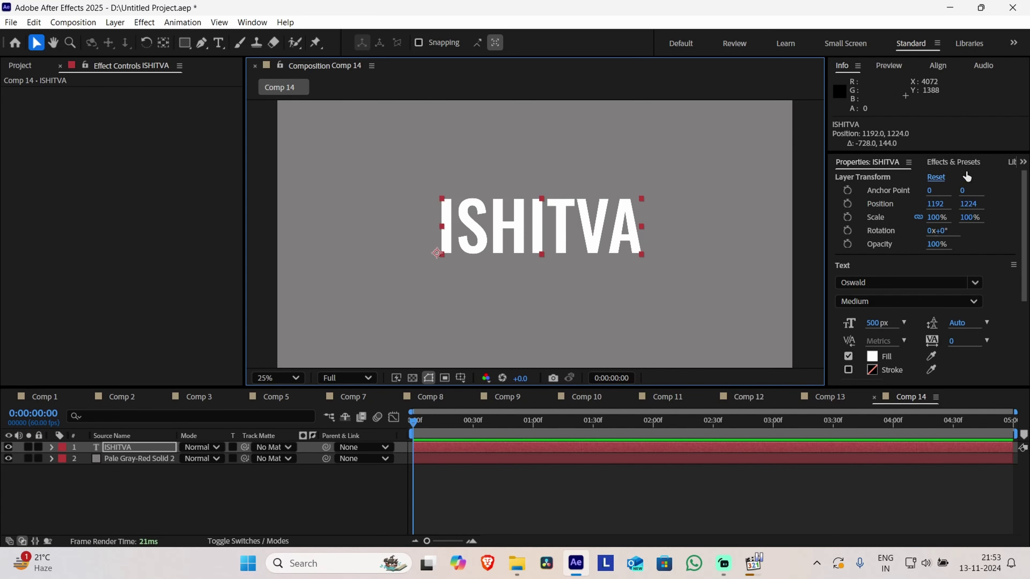
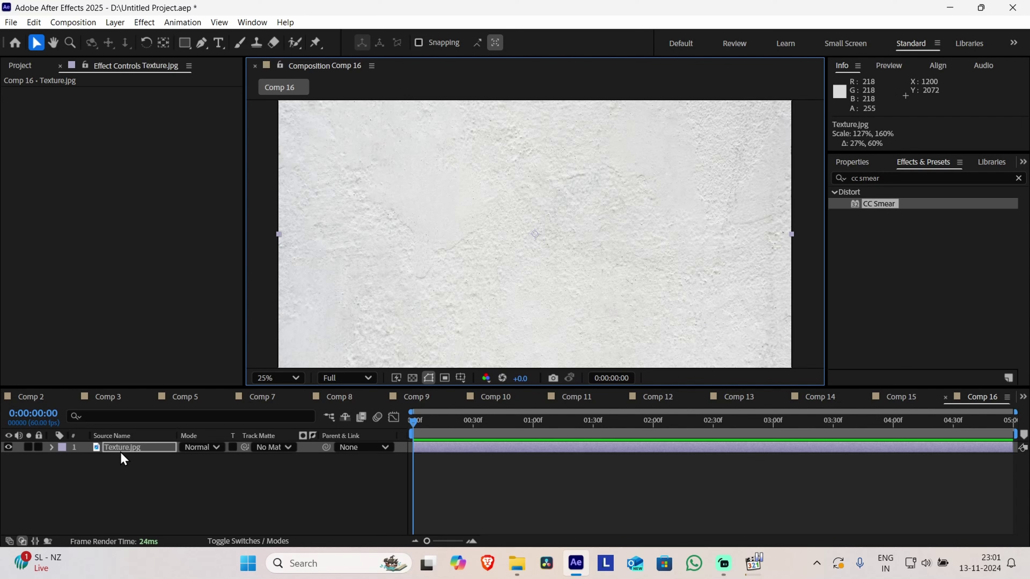
Reveal the transform properties of Texture.jpg in Comp 16 and enable an expression on its Position
{"action": "left_click", "coordinate": [52, 448]}
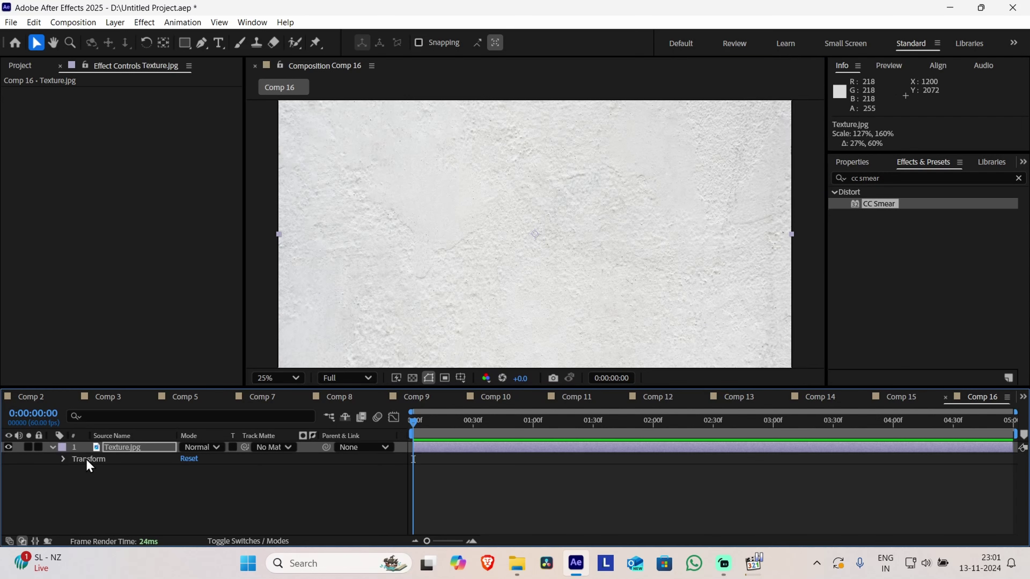
{"action": "left_click", "coordinate": [63, 459]}
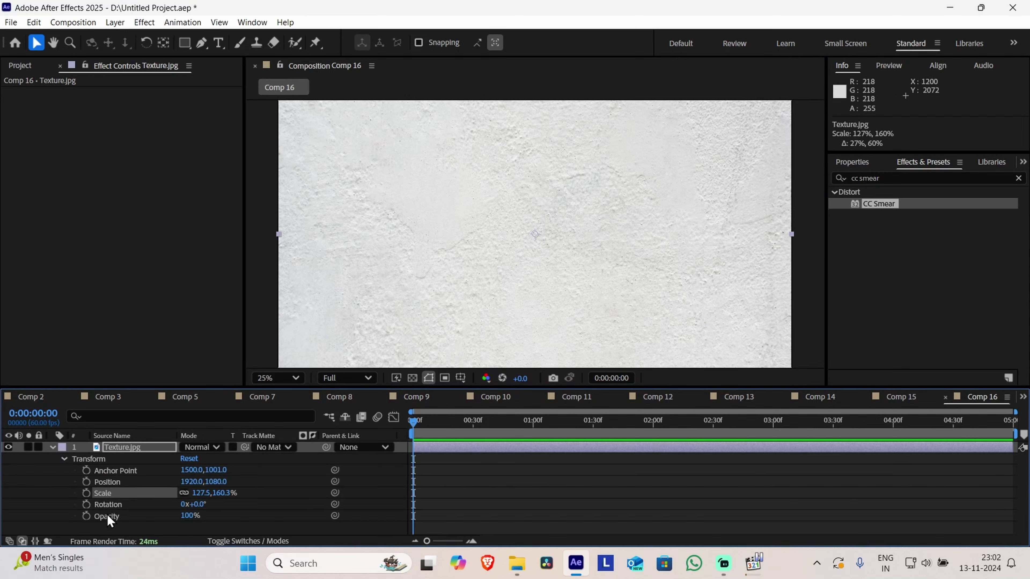
{"action": "key", "text": "alt"}
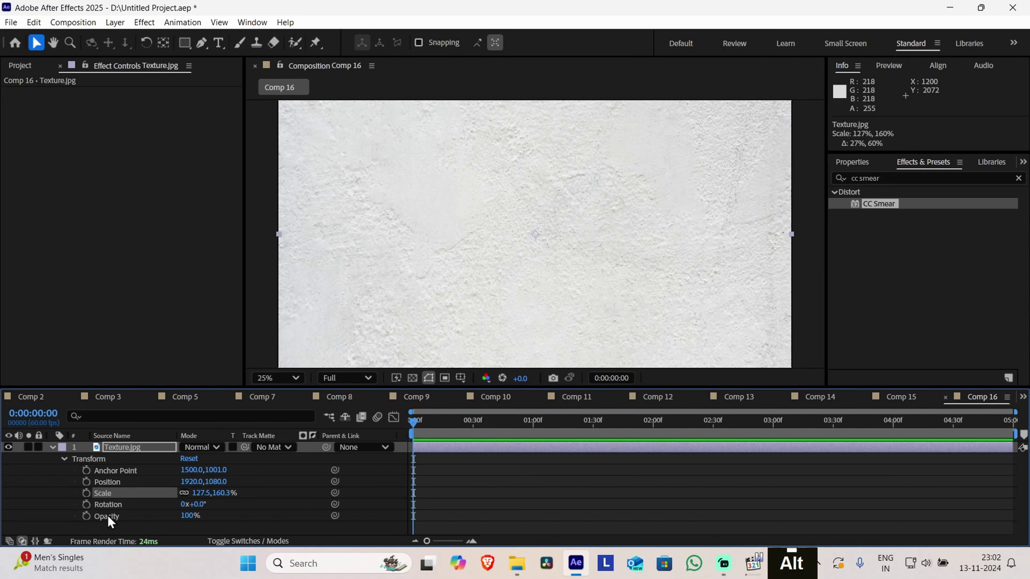
{"action": "left_click", "coordinate": [87, 482], "text": "alt"}
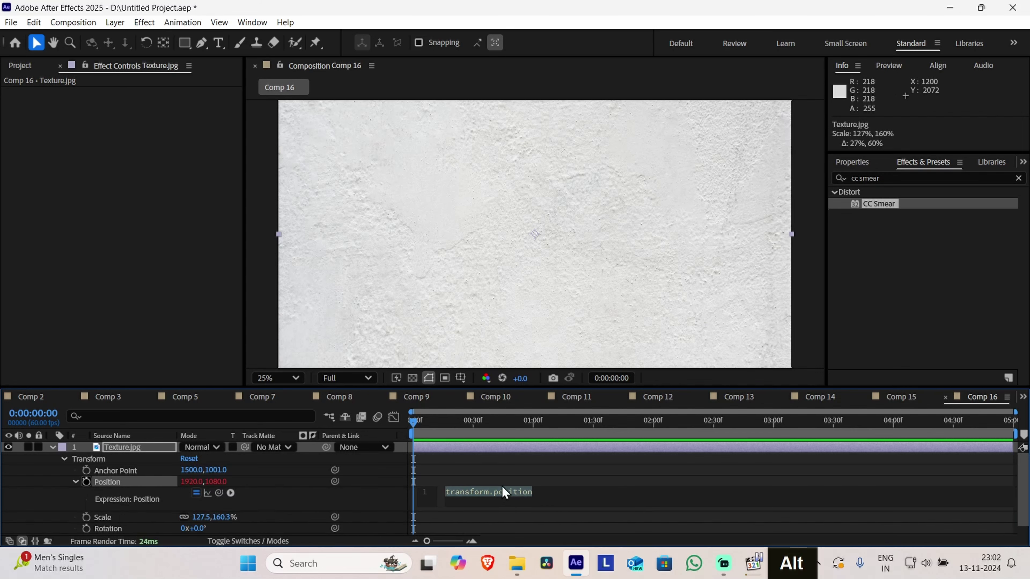
{"action": "left_click", "coordinate": [554, 495]}
{"action": "key", "text": "BackSpace"}
{"action": "key", "text": "BackSpace"}
{"action": "key", "text": "BackSpace"}
{"action": "key", "text": "BackSpace"}
{"action": "key", "text": "BackSpace"}
{"action": "key", "text": "BackSpace"}
{"action": "key", "text": "BackSpace"}
{"action": "key", "text": "BackSpace"}
{"action": "key", "text": "BackSpace"}
{"action": "key", "text": "BackSpace"}
{"action": "key", "text": "BackSpace"}
{"action": "key", "text": "BackSpace"}
{"action": "key", "text": "BackSpace"}
{"action": "key", "text": "BackSpace"}
{"action": "key", "text": "BackSpace"}
{"action": "key", "text": "BackSpace"}
{"action": "key", "text": "BackSpace"}
{"action": "key", "text": "BackSpace"}
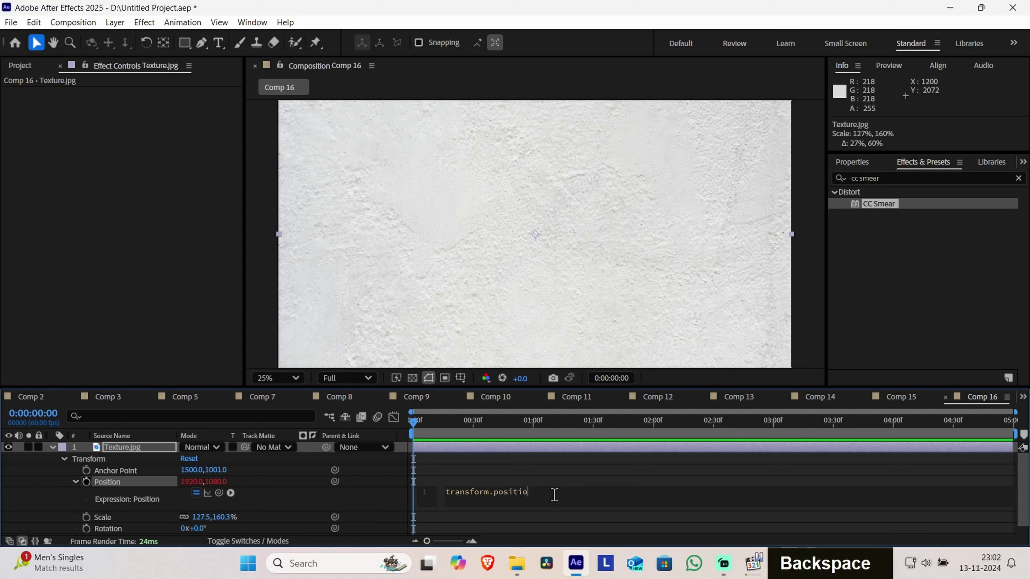
Replace the default Position expression of Texture.jpg with posterizeTime()
{"action": "left_click", "coordinate": [497, 510], "text": "alt"}
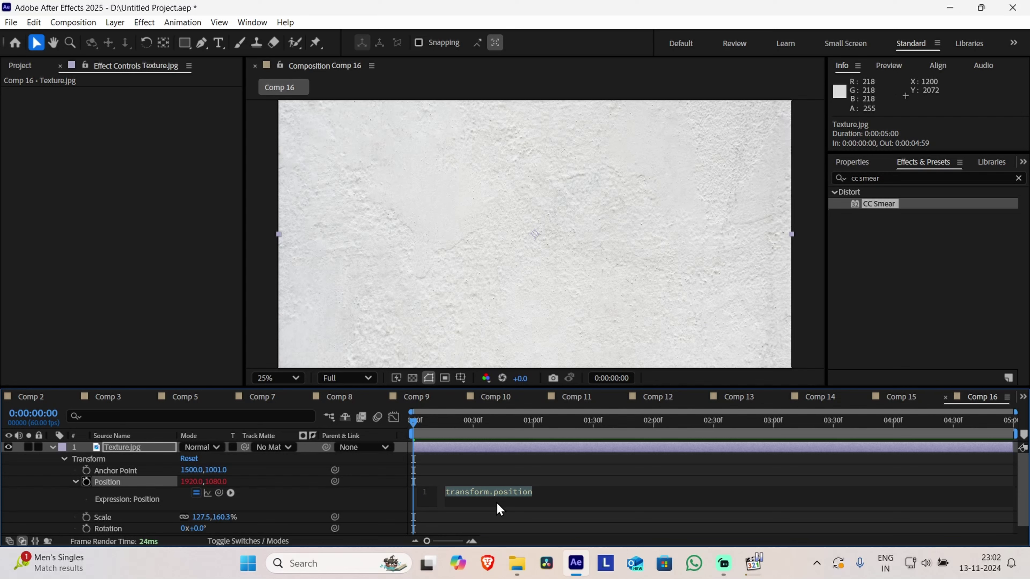
{"action": "type", "text": "pos"}
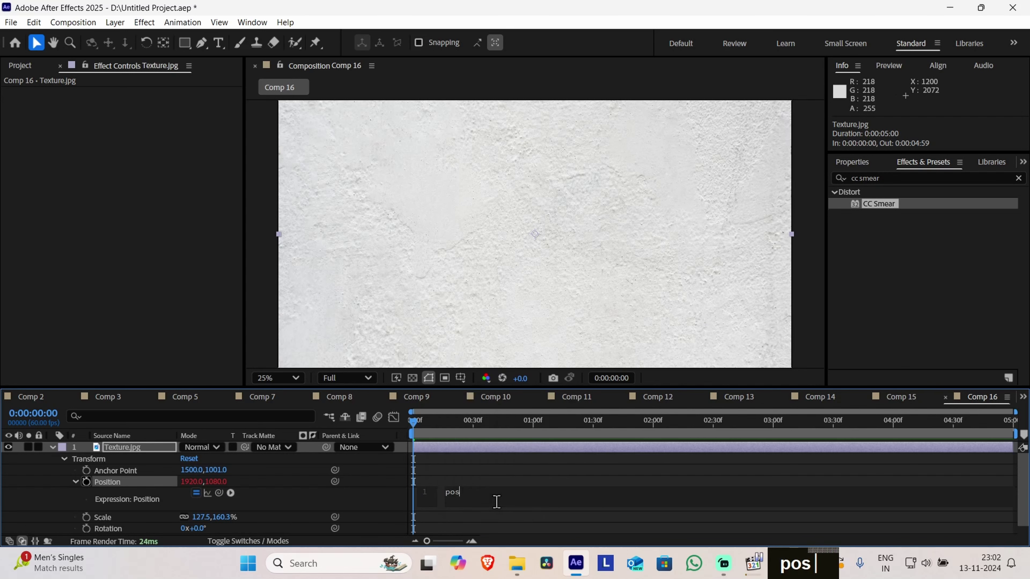
{"action": "type", "text": "ter"}
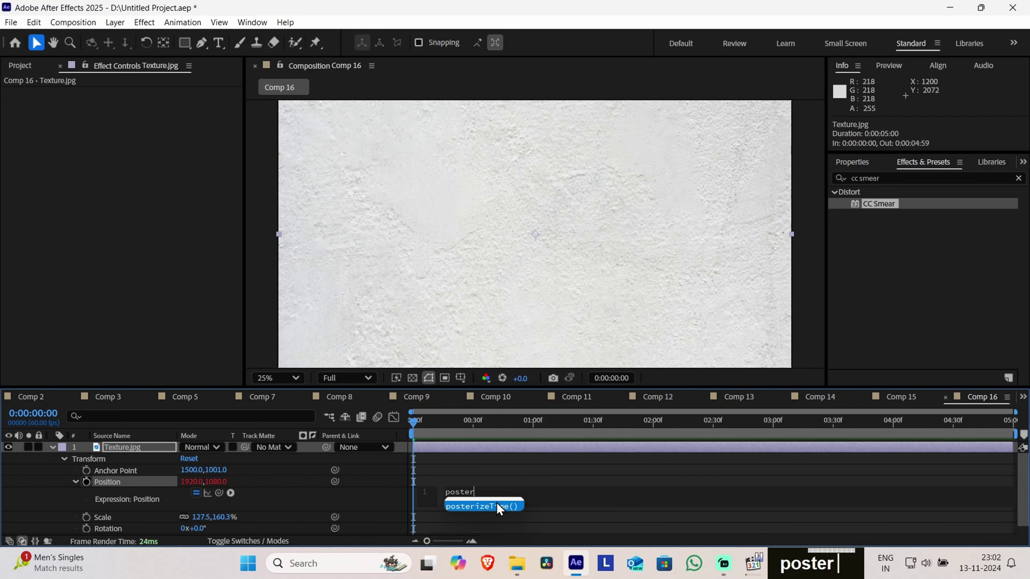
{"action": "left_click", "coordinate": [478, 507]}
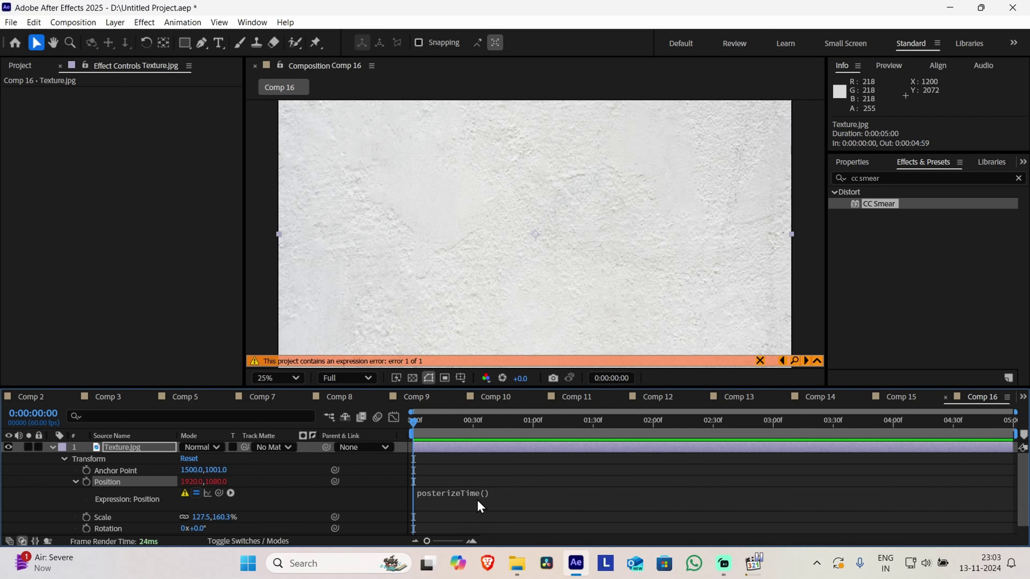
Reopen the Position expression and enter 4 as the argument of posterizeTime
{"action": "key", "text": "Caps_Lock"}
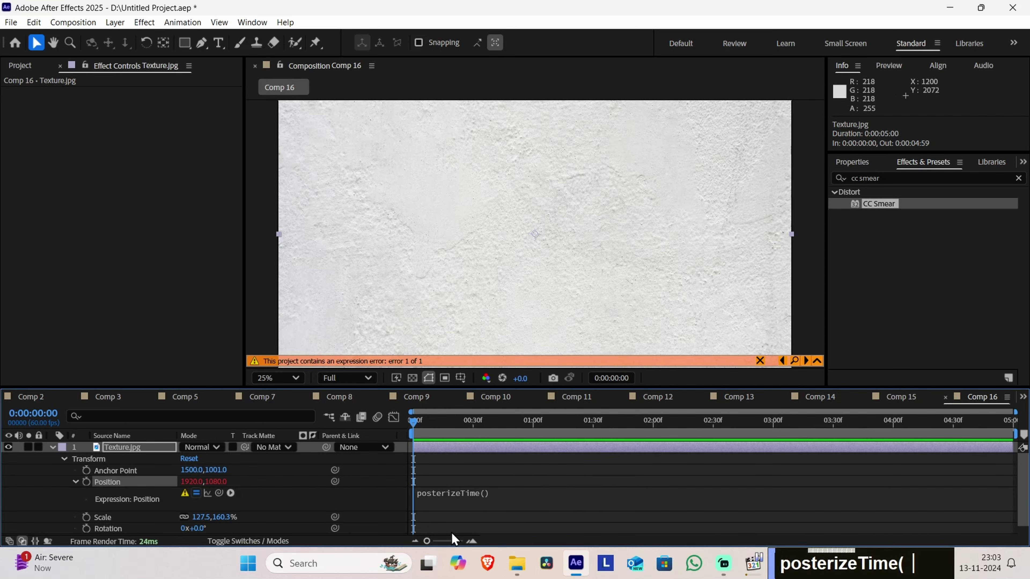
{"action": "key", "text": "Caps_Lock"}
{"action": "left_click", "coordinate": [479, 494]}
{"action": "left_click", "coordinate": [512, 491]}
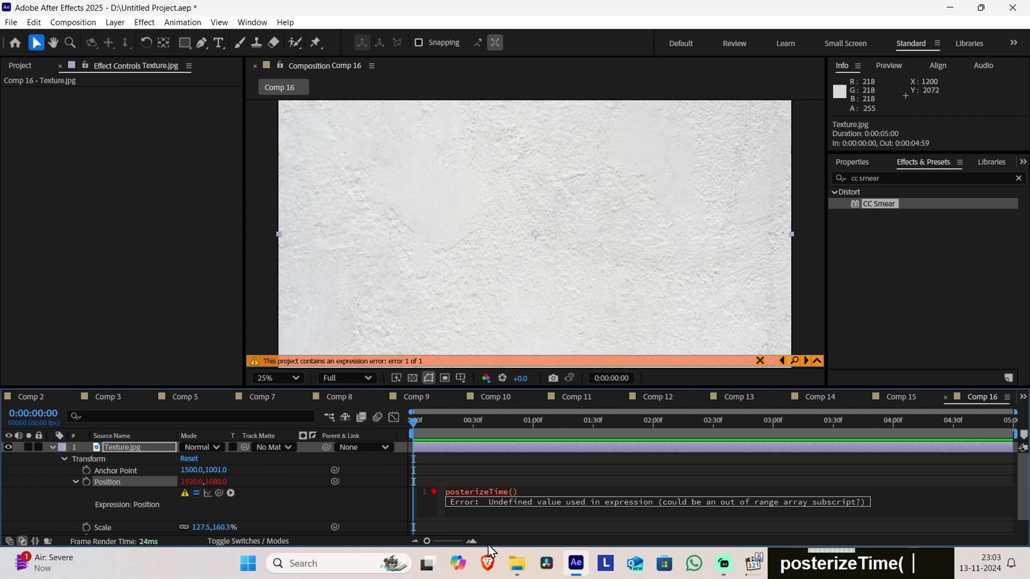
{"action": "type", "text": "4"}
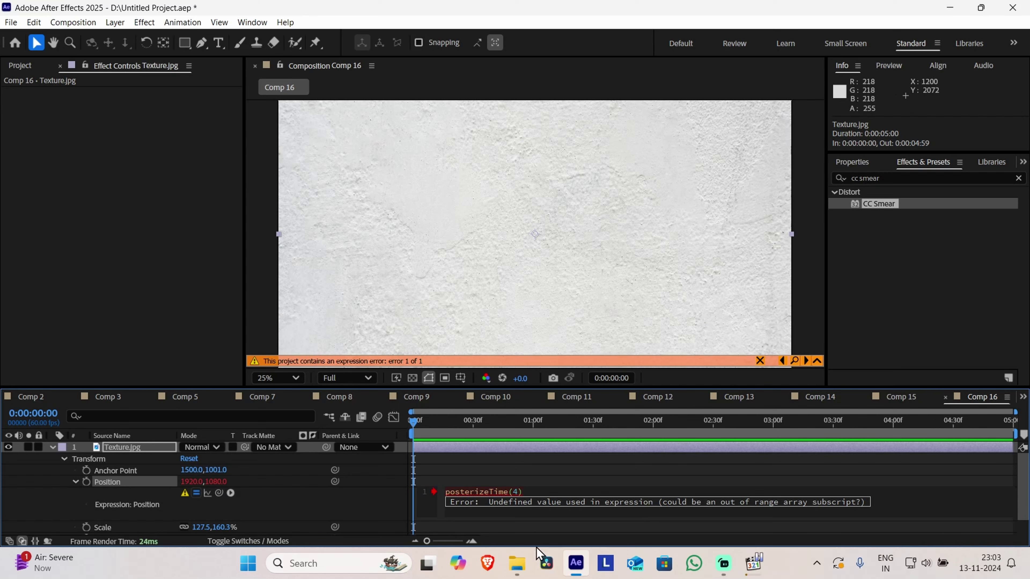
Add wiggle(2,400) on a second line below posterizeTime(4) in the Position expression of Texture.jpg and commit the expression
{"action": "key", "text": "Return"}
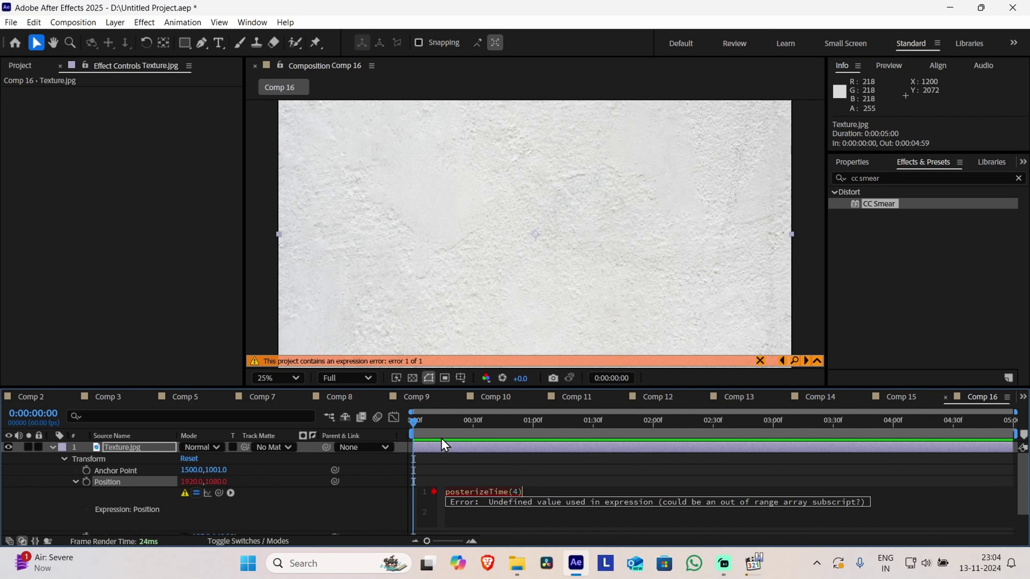
{"action": "left_click_drag", "start_coordinate": [413, 425], "coordinate": [392, 429]}
{"action": "left_click", "coordinate": [523, 494]}
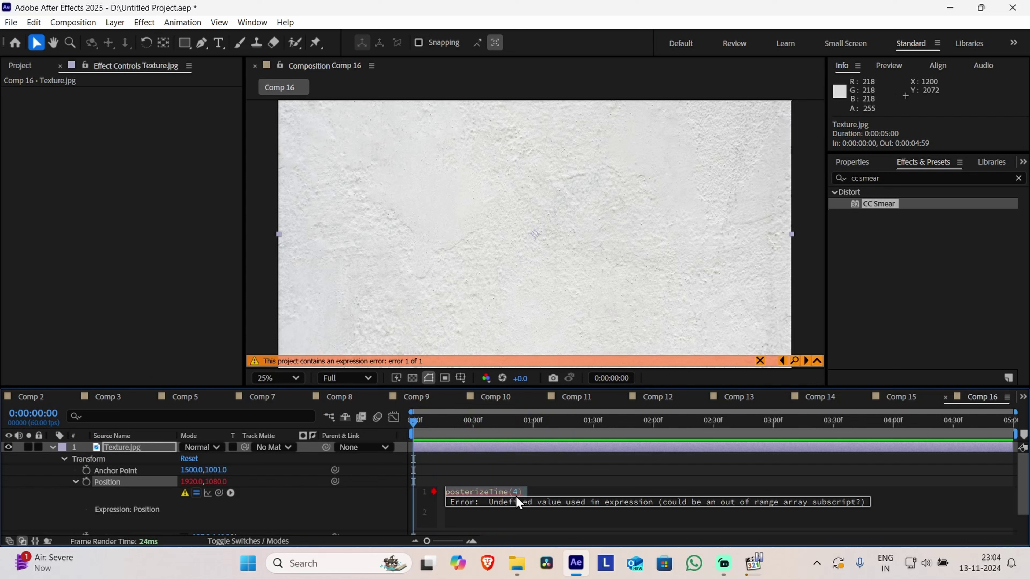
{"action": "left_click", "coordinate": [541, 491]}
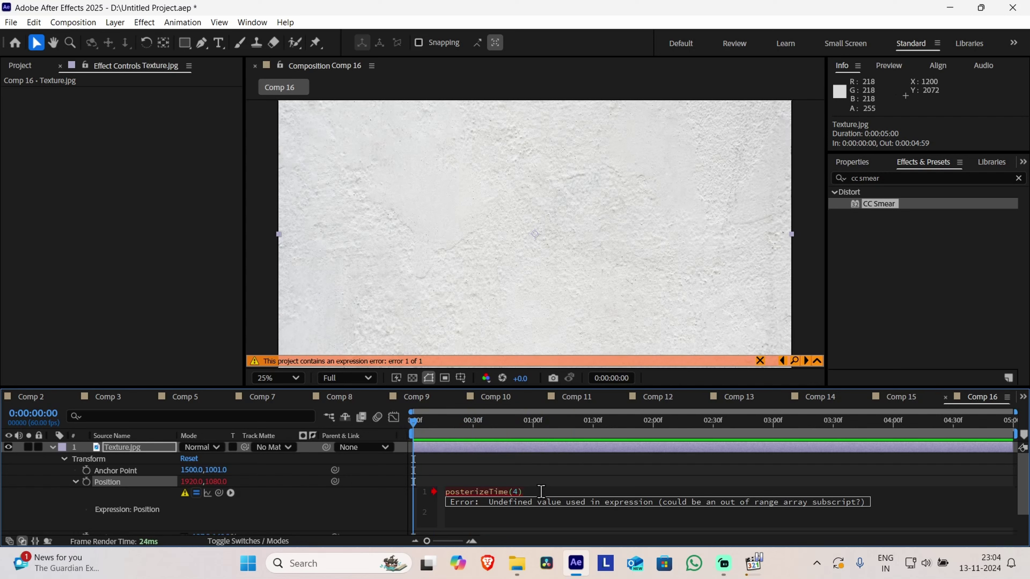
{"action": "key", "text": "Return"}
{"action": "key", "text": "Return"}
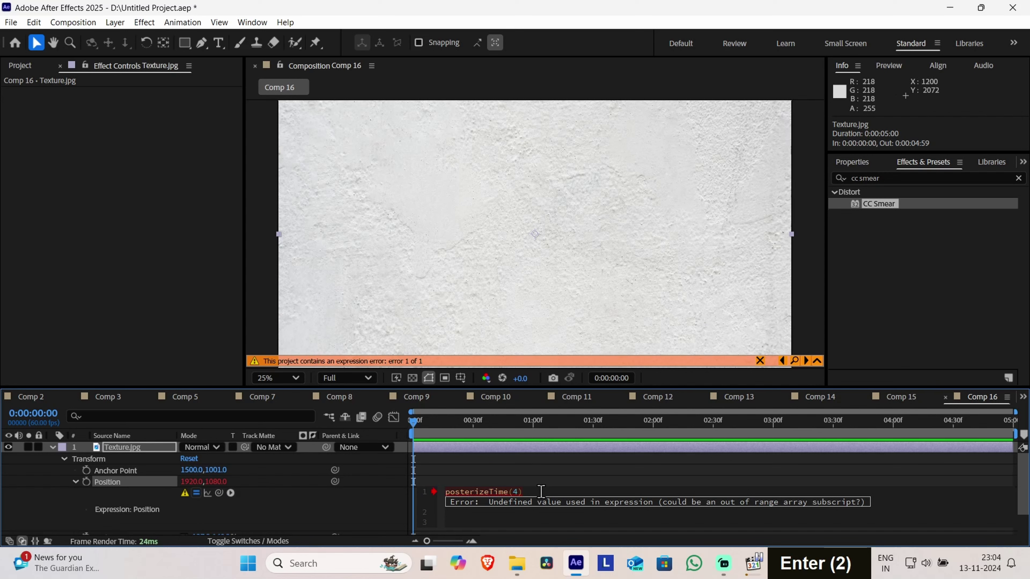
{"action": "type", "text": "wi"}
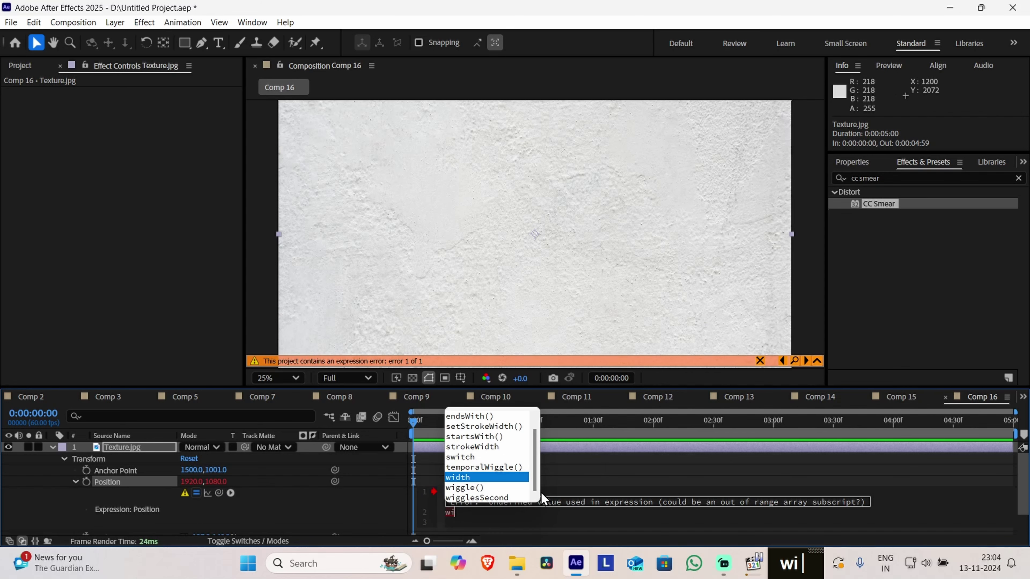
{"action": "type", "text": "ggle"}
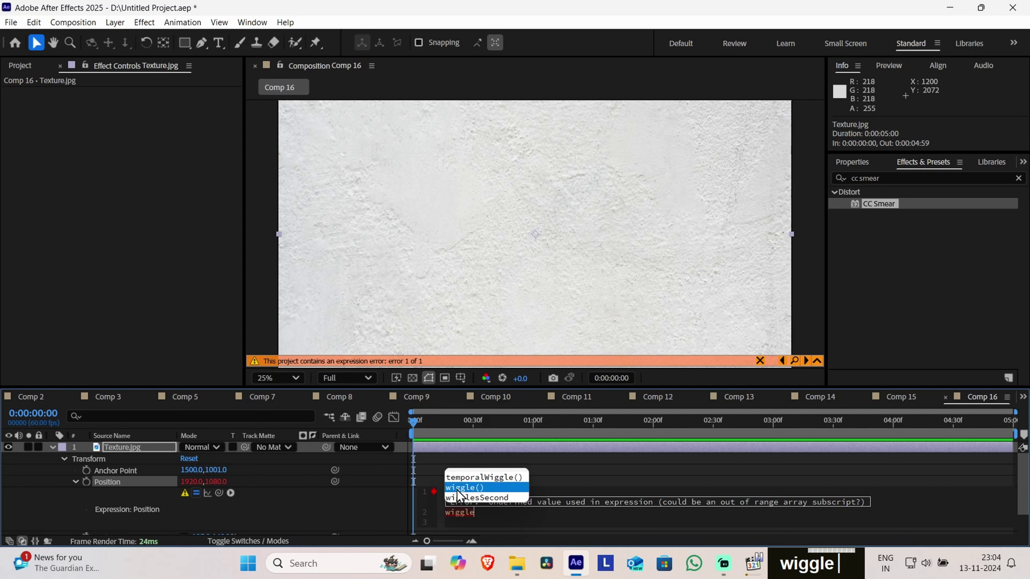
{"action": "type", "text": "("}
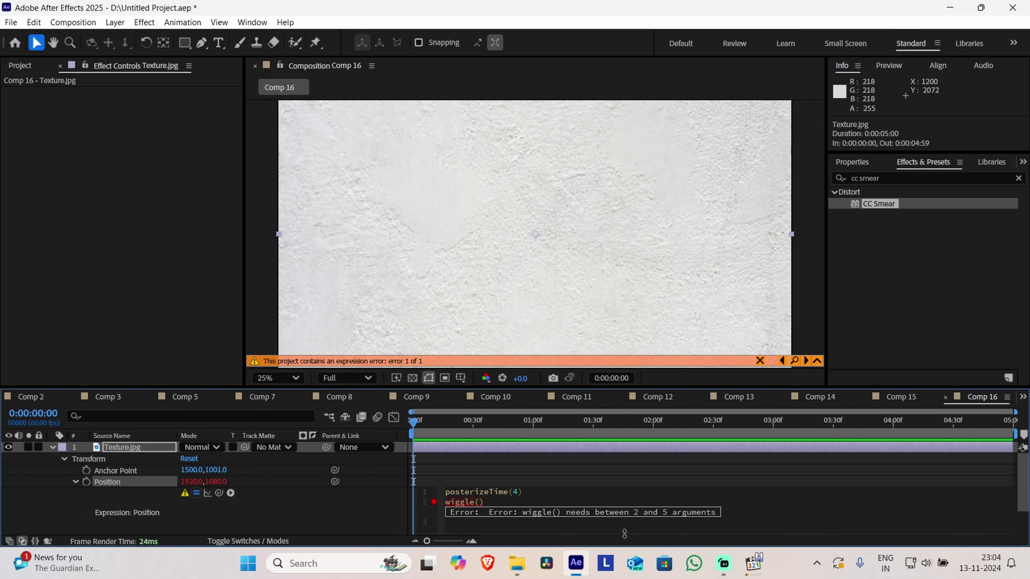
{"action": "type", "text": "2,"}
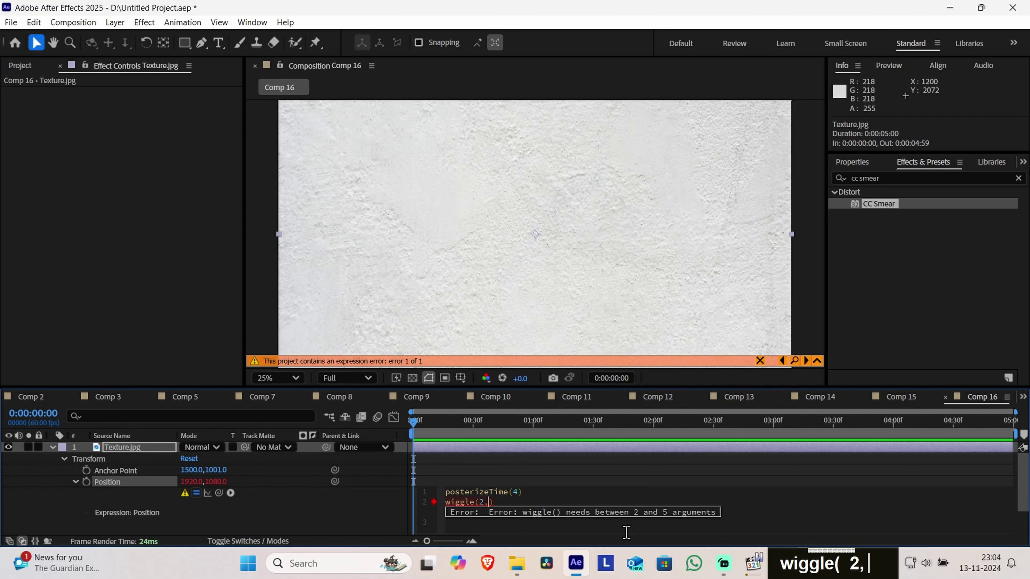
{"action": "type", "text": "400"}
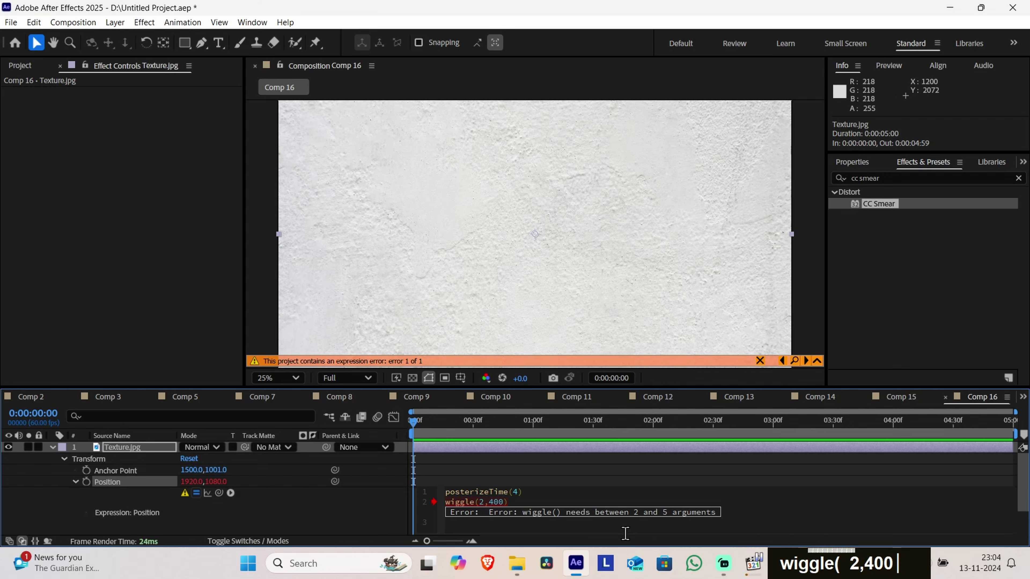
{"action": "left_click", "coordinate": [462, 526]}
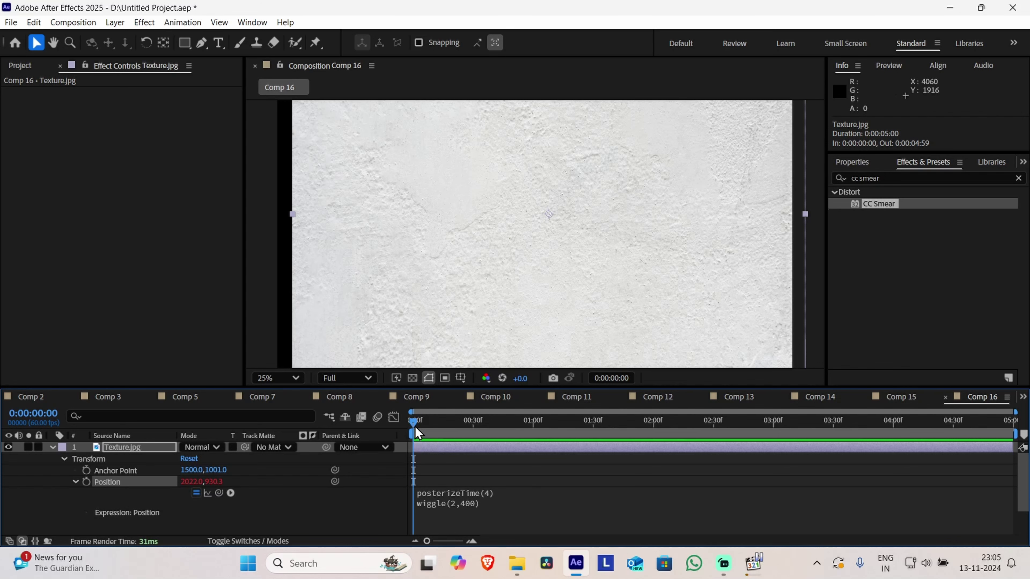
Play back Comp 16 to check the wiggling texture's movement and return to the first frame
{"action": "key", "text": "space"}
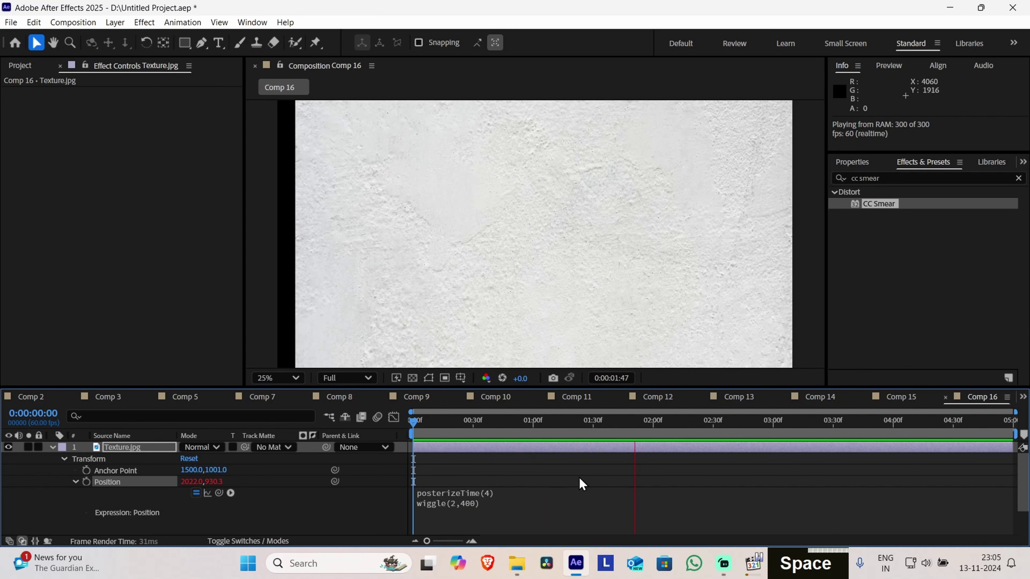
{"action": "key", "text": "space"}
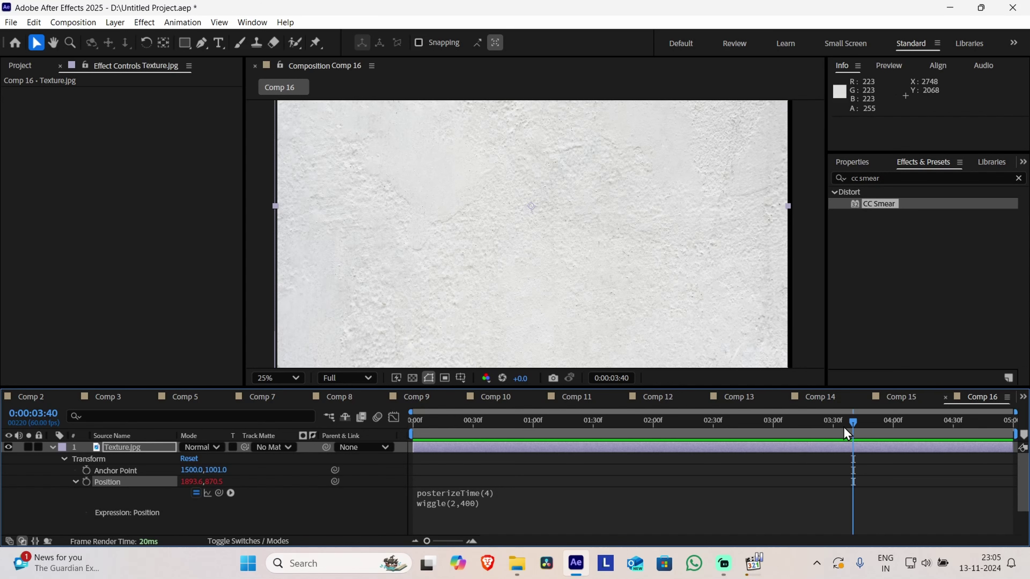
{"action": "left_click_drag", "start_coordinate": [854, 434], "coordinate": [399, 436]}
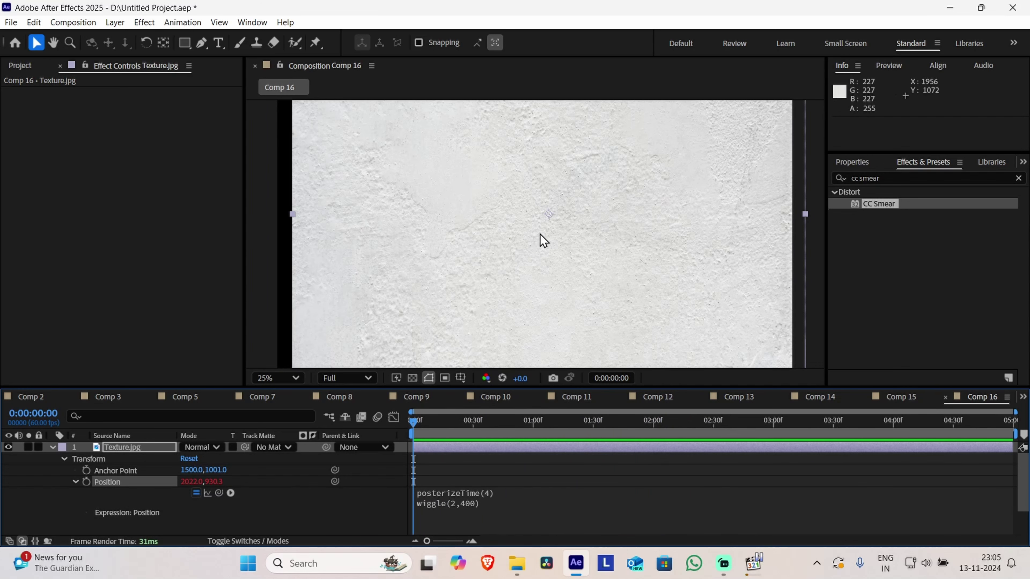
Enlarge the Scale of Texture.jpg to about 149.5, 188.0% so it covers the frame while wiggling
{"action": "left_click_drag", "start_coordinate": [418, 426], "coordinate": [557, 436]}
{"action": "scroll", "coordinate": [598, 287], "scroll_direction": "down", "scroll_amount": 1}
{"action": "scroll", "coordinate": [598, 287], "scroll_direction": "down", "scroll_amount": 1}
{"action": "scroll", "coordinate": [598, 288], "scroll_direction": "up", "scroll_amount": 1}
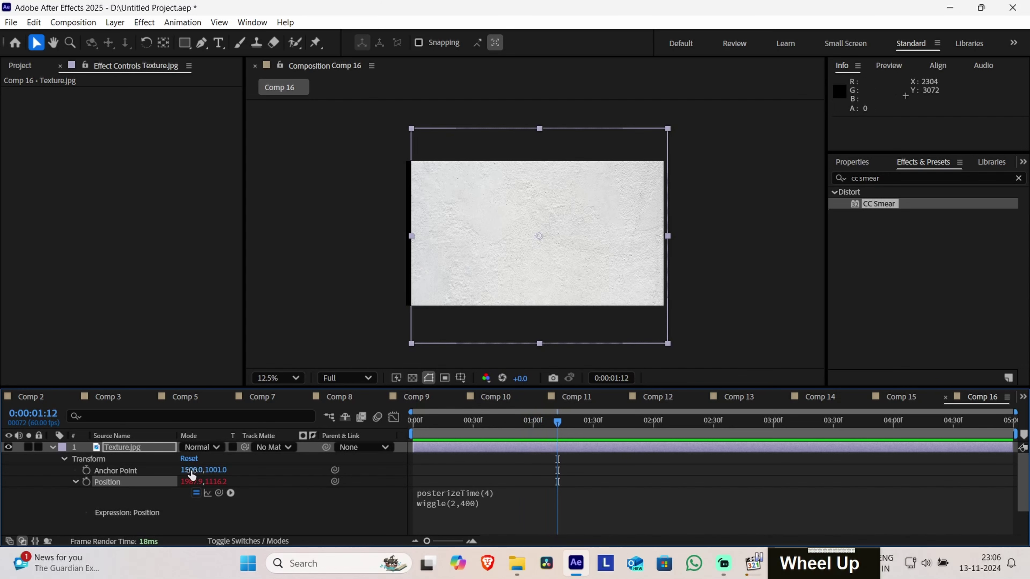
{"action": "left_click", "coordinate": [93, 460]}
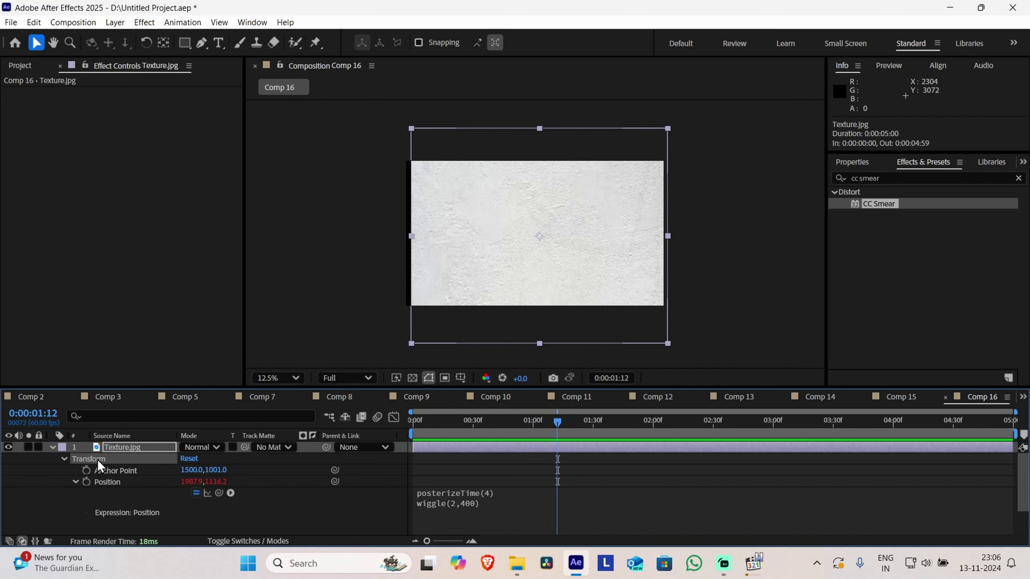
{"action": "key", "text": "s"}
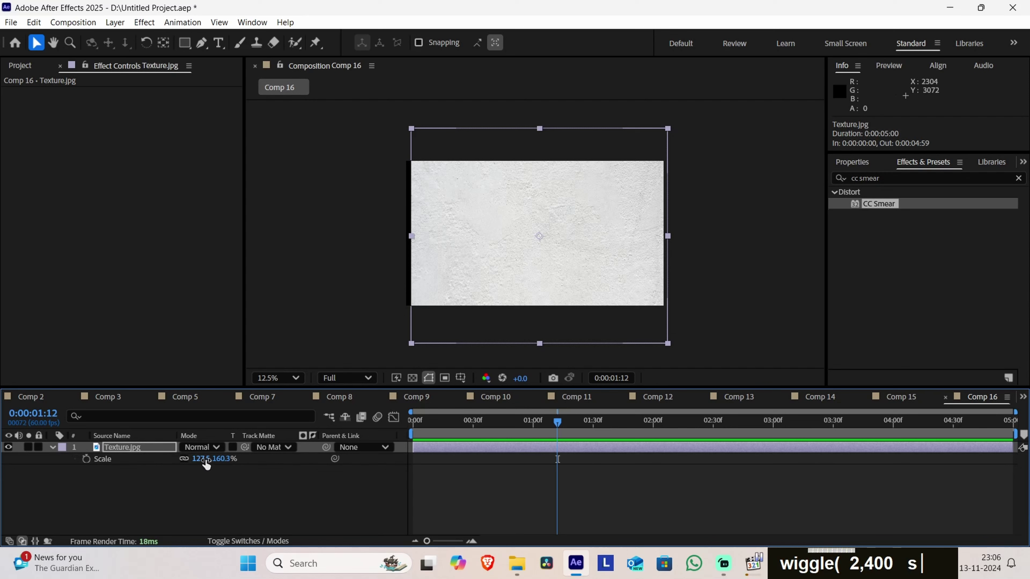
{"action": "left_click_drag", "start_coordinate": [207, 463], "coordinate": [217, 459]}
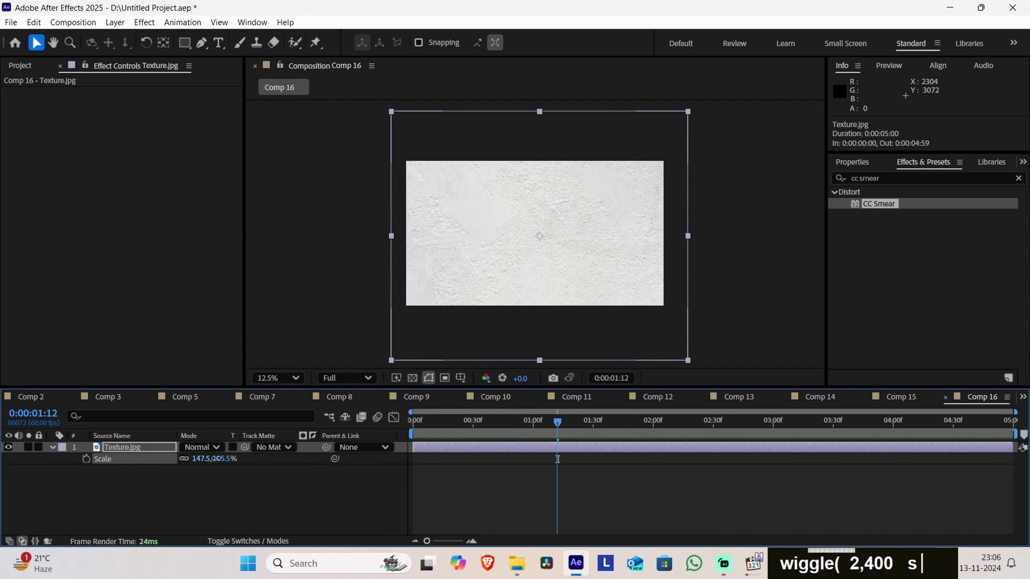
Scrub through and play back Comp 16 to check that the enlarged texture covers the frame
{"action": "left_click_drag", "start_coordinate": [454, 428], "coordinate": [663, 431]}
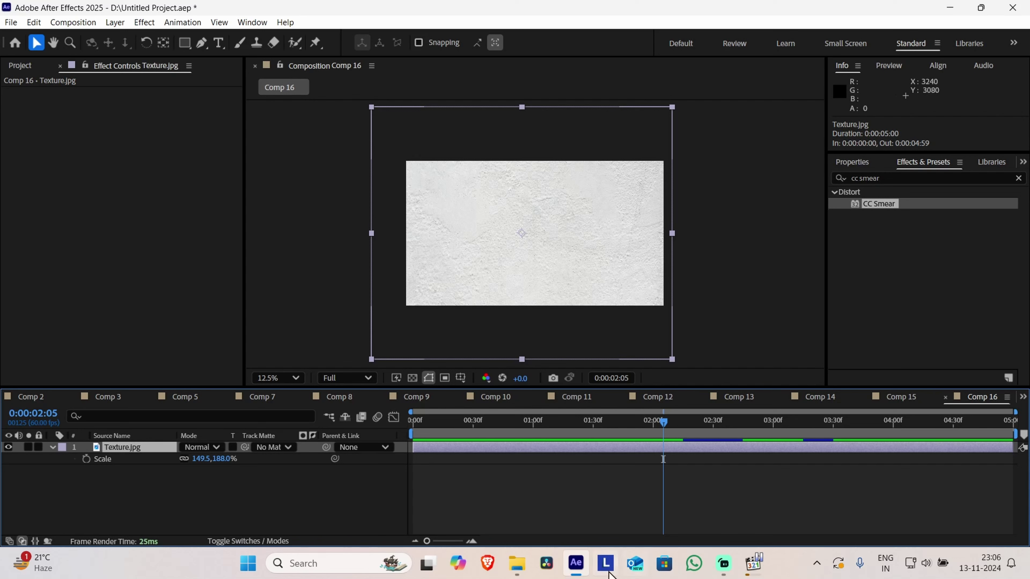
{"action": "left_click_drag", "start_coordinate": [452, 424], "coordinate": [413, 422]}
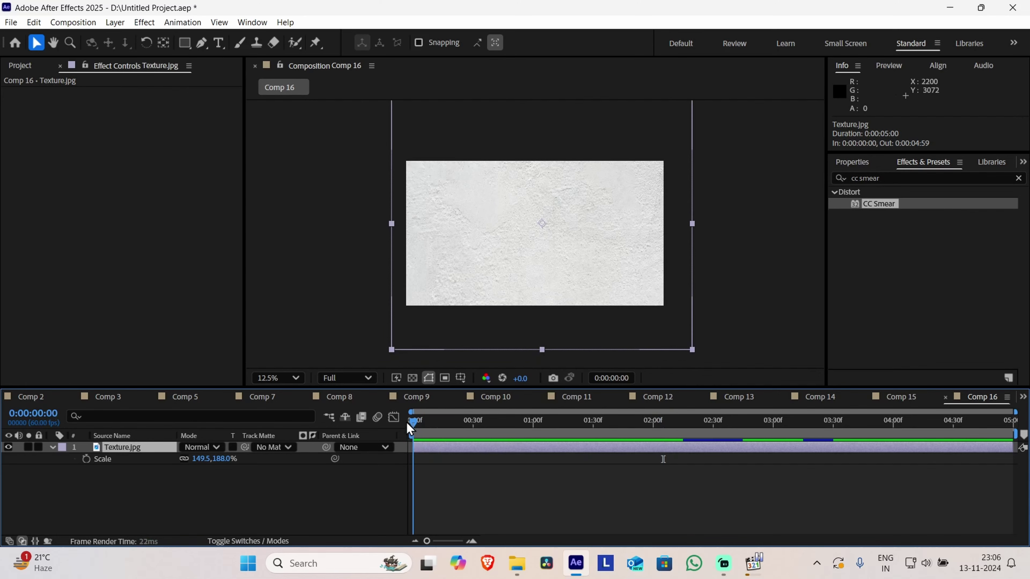
{"action": "scroll", "coordinate": [533, 264], "scroll_direction": "up", "scroll_amount": 1}
{"action": "key", "text": "space"}
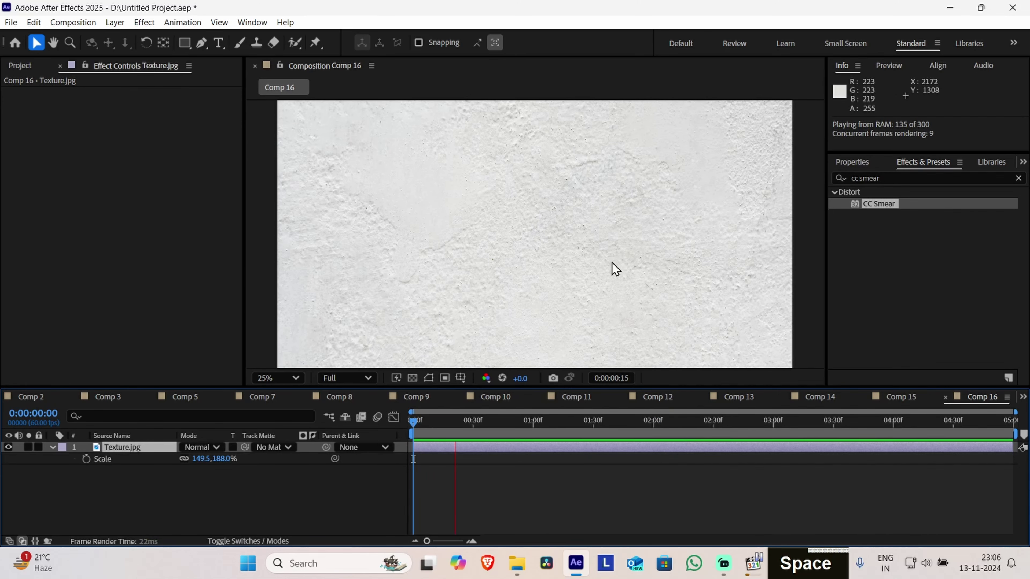
{"action": "key", "text": "space"}
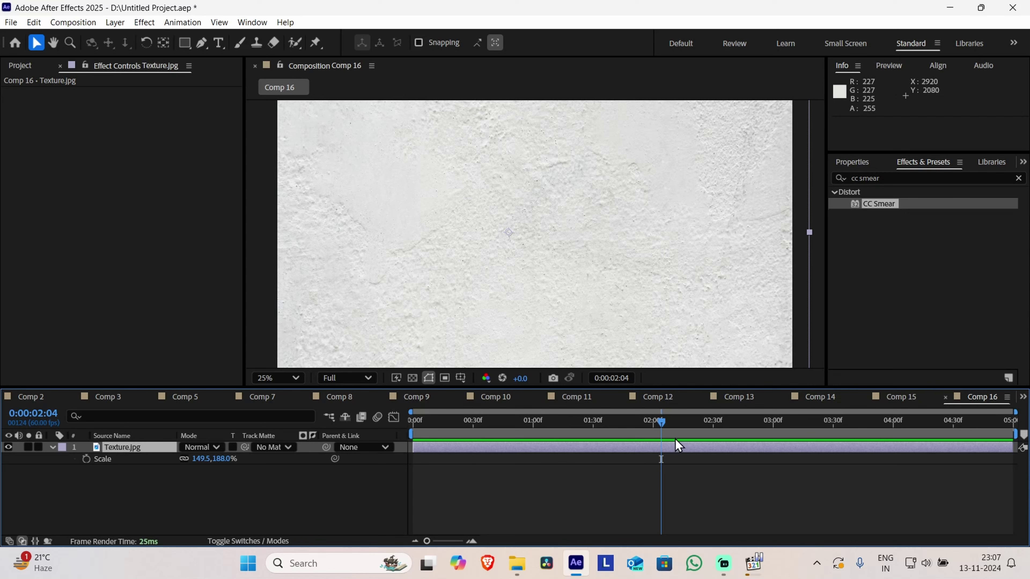
Create a comp-sized medium gray solid, 3840 by 2160 px, above Texture.jpg in Comp 16
{"action": "right_click", "coordinate": [183, 484]}
{"action": "mouse_move", "coordinate": [290, 330]}
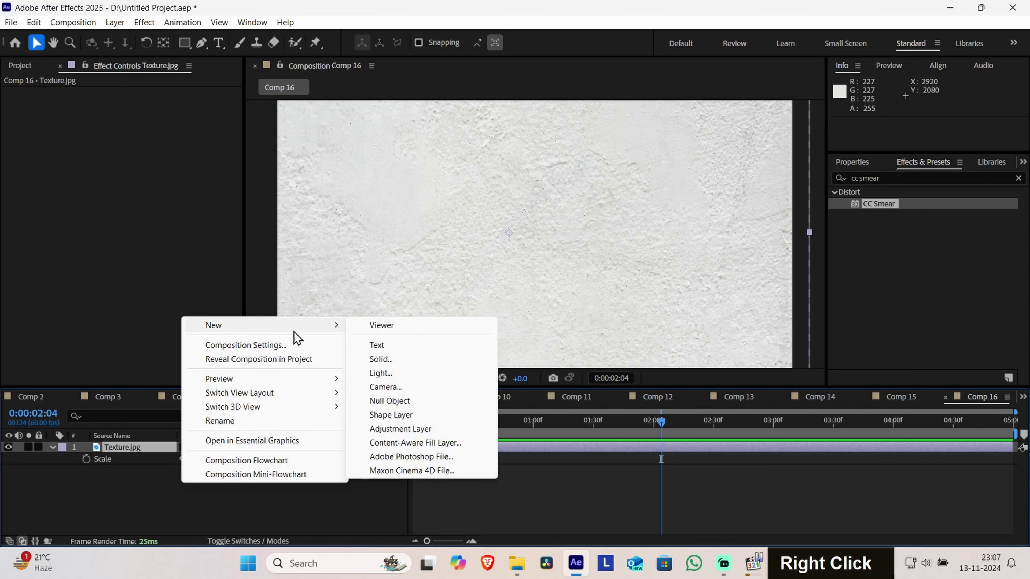
{"action": "left_click", "coordinate": [395, 358]}
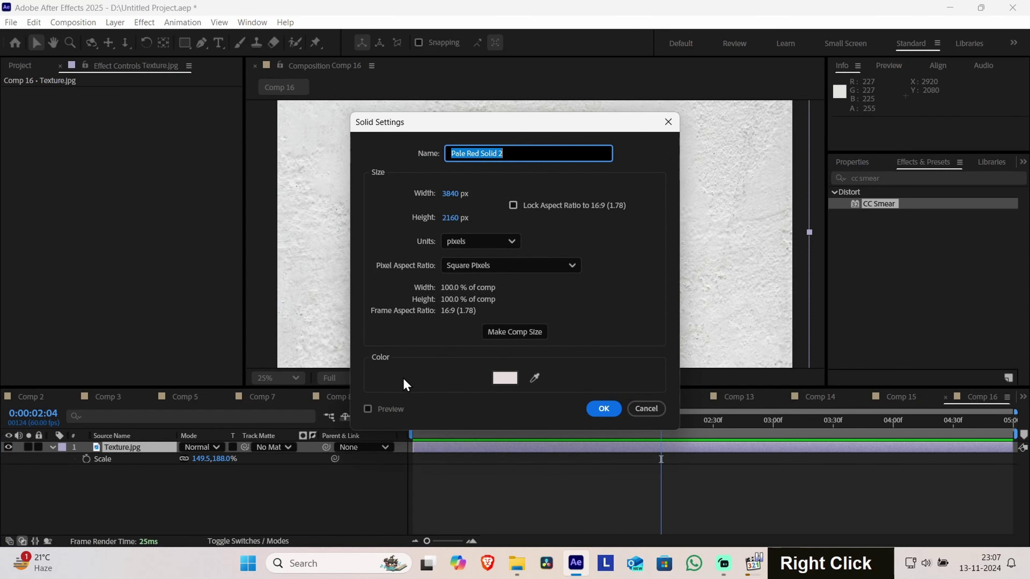
{"action": "left_click", "coordinate": [505, 379]}
{"action": "left_click_drag", "start_coordinate": [597, 198], "coordinate": [597, 250]}
{"action": "left_click", "coordinate": [870, 173]}
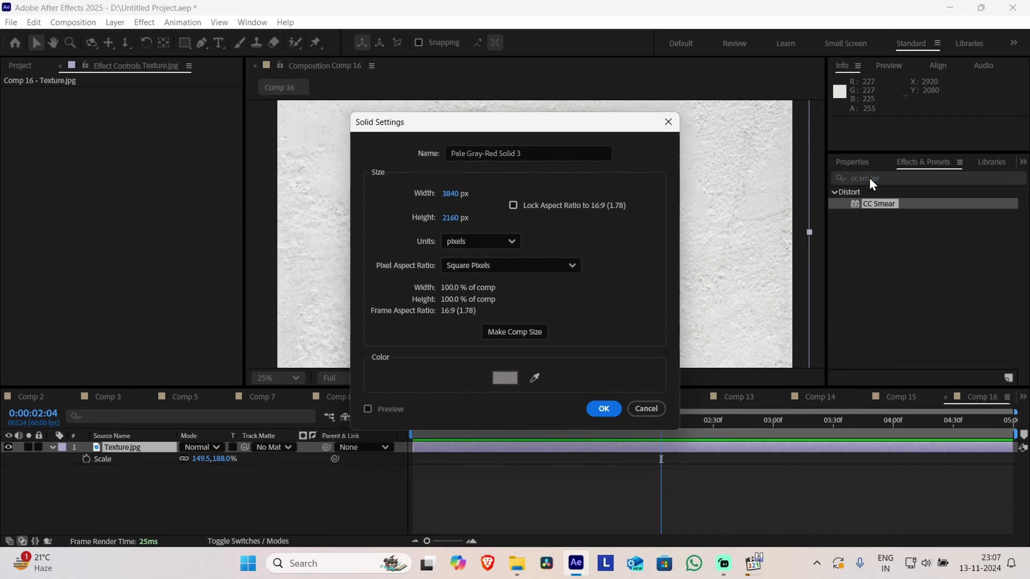
{"action": "left_click", "coordinate": [601, 409]}
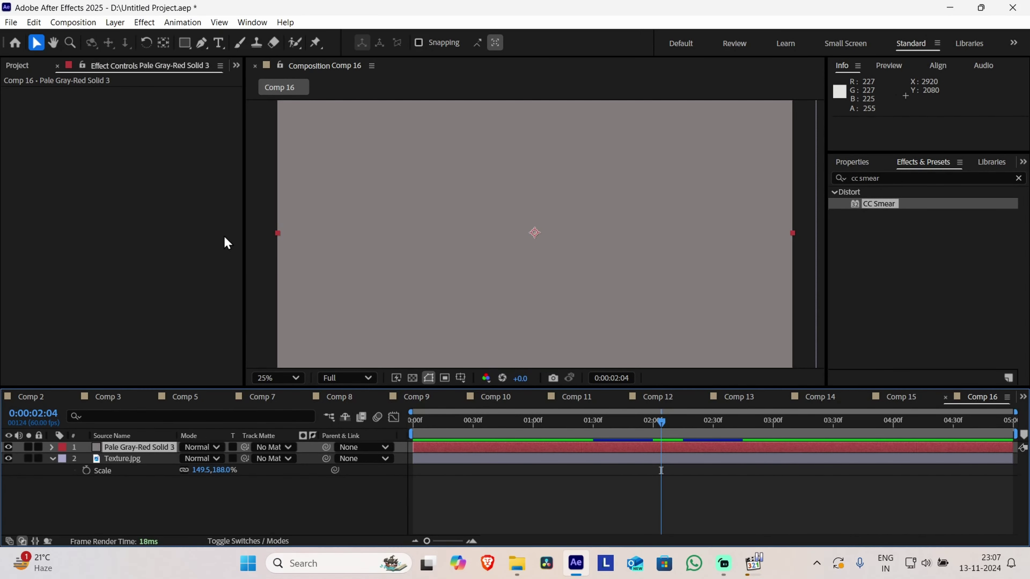
Apply the Fractal Noise effect to the gray solid, undoing the mistaken Dust & Scratches effect
{"action": "left_click", "coordinate": [144, 23]}
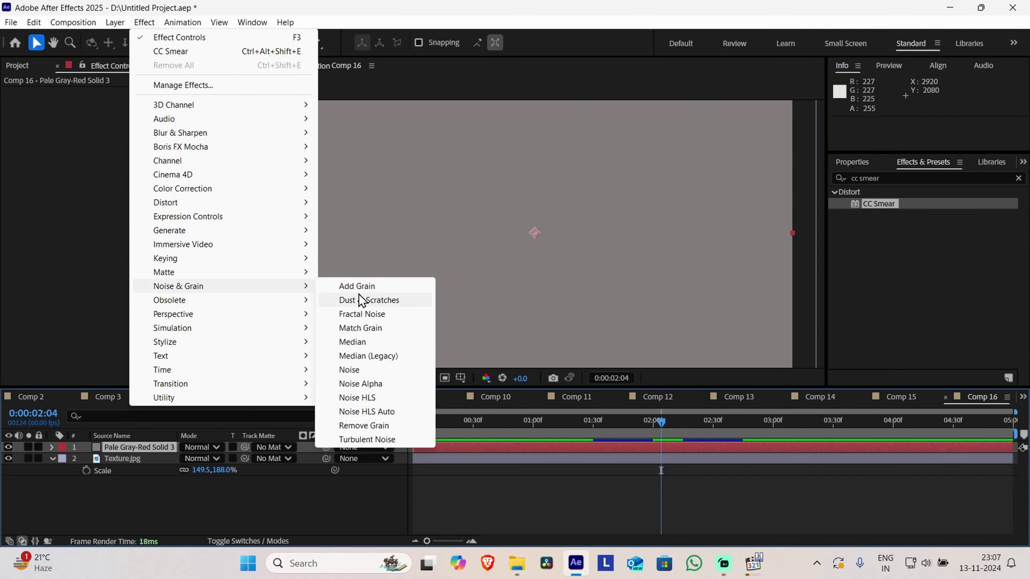
{"action": "left_click", "coordinate": [380, 305]}
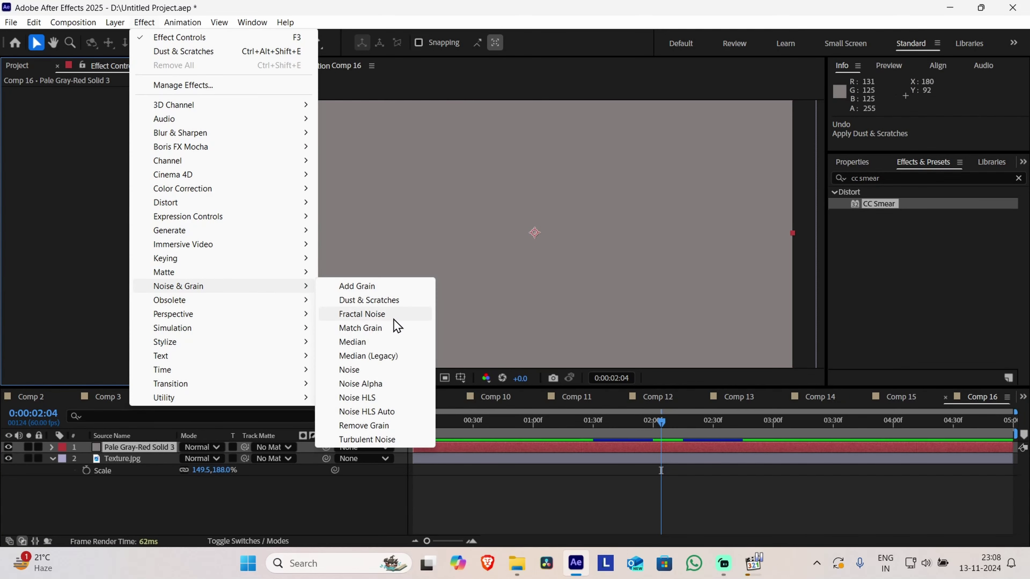
{"action": "left_click", "coordinate": [393, 319]}
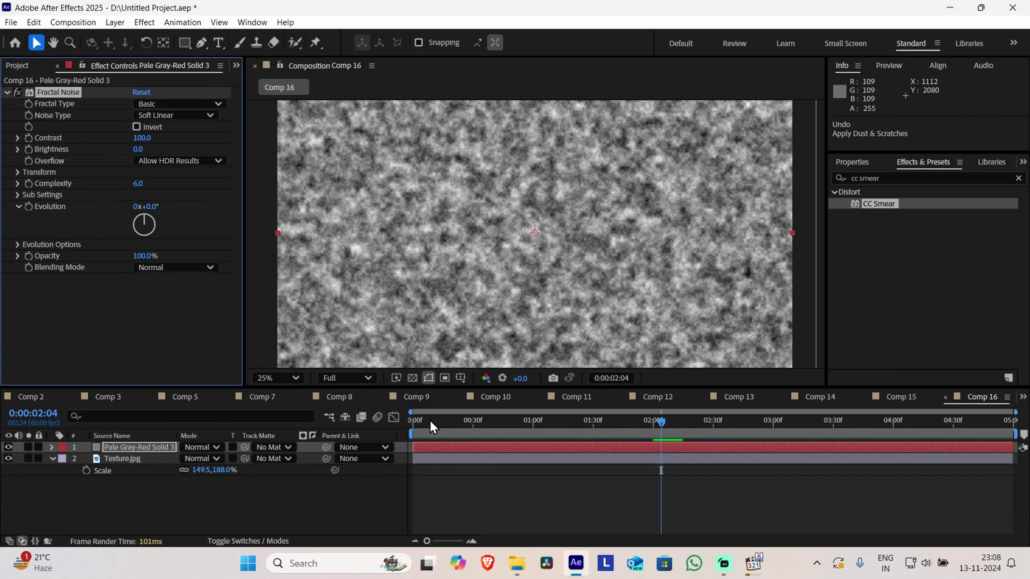
Scrub through and play back the composition to check the fractal noise over time
{"action": "left_click_drag", "start_coordinate": [430, 420], "coordinate": [565, 454]}
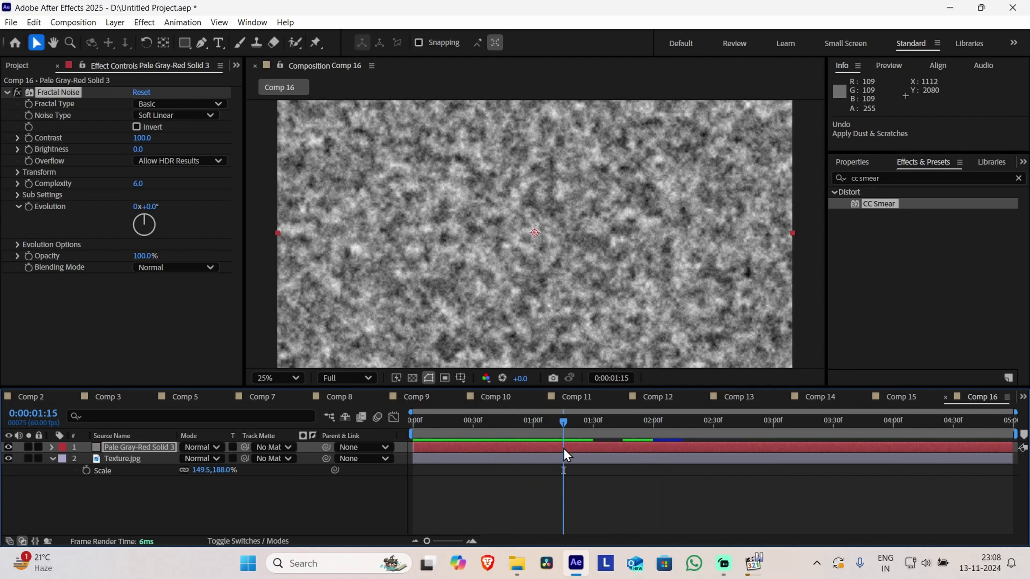
{"action": "left_click_drag", "start_coordinate": [476, 426], "coordinate": [419, 422]}
{"action": "key", "text": "space"}
{"action": "key", "text": "space"}
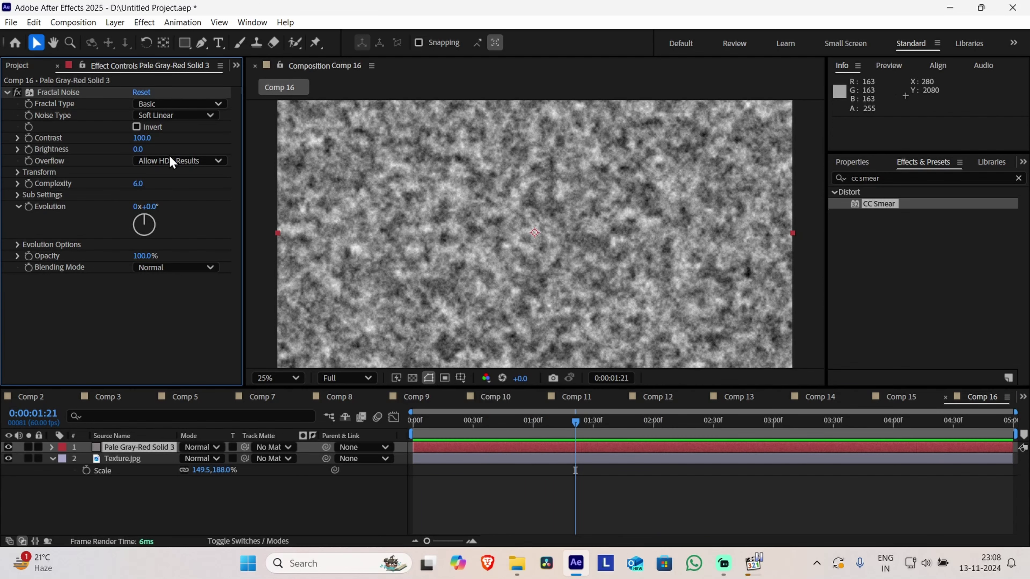
Set the gray solid's blending mode to Multiply and lower its Fractal Noise Contrast to 16
{"action": "left_click_drag", "start_coordinate": [144, 138], "coordinate": [117, 138]}
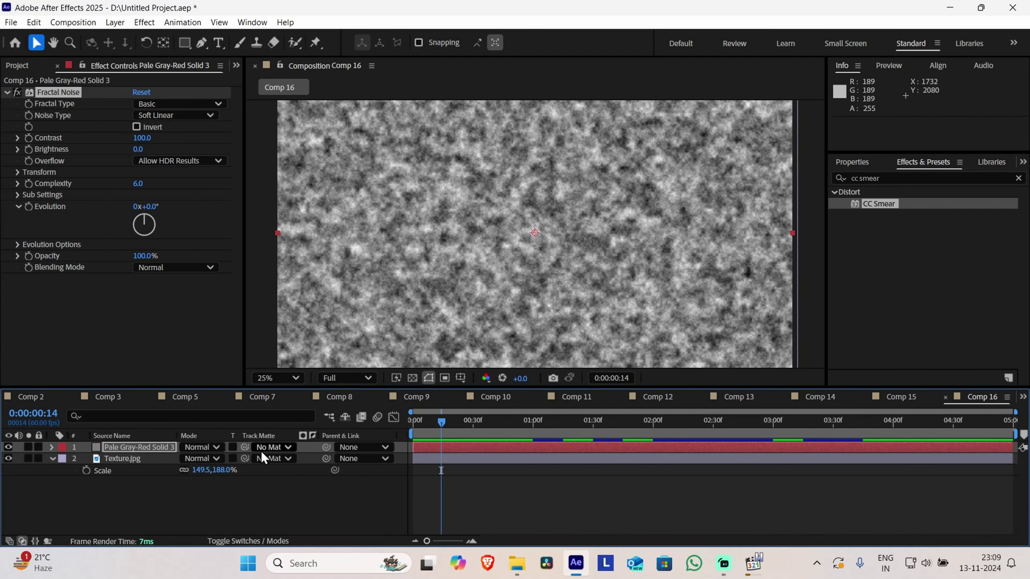
{"action": "left_click", "coordinate": [210, 449]}
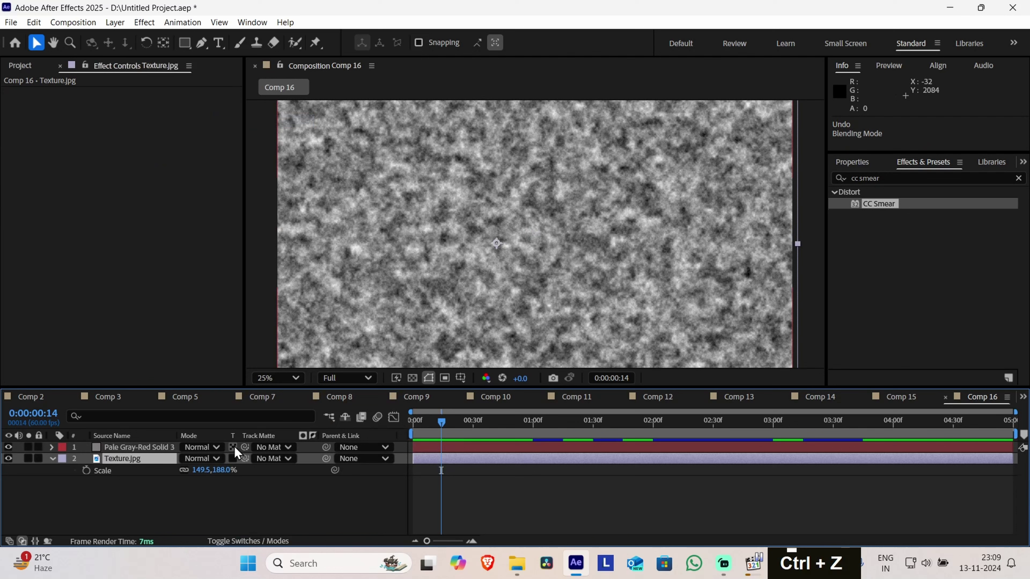
{"action": "left_click", "coordinate": [218, 446]}
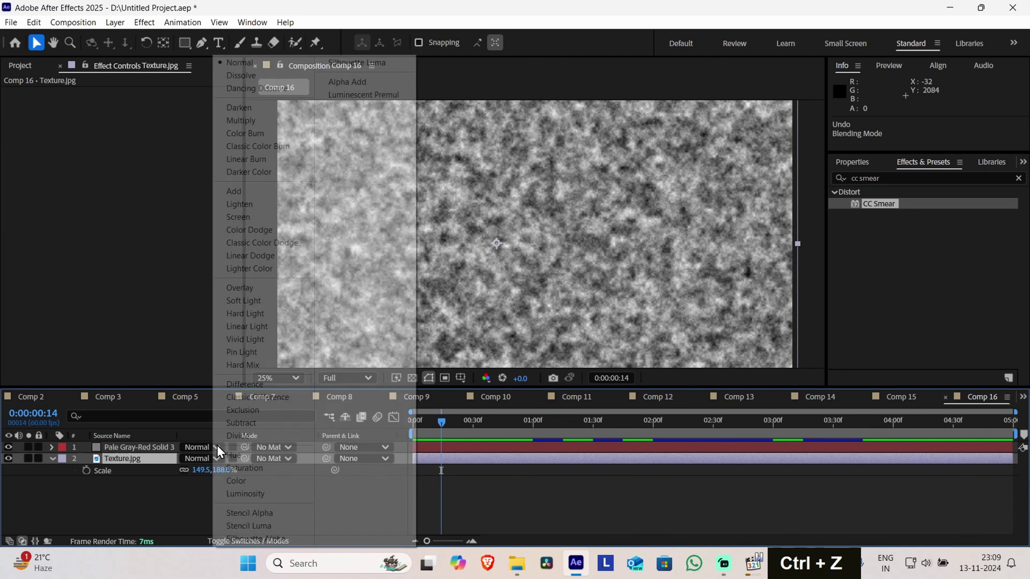
{"action": "left_click", "coordinate": [268, 122]}
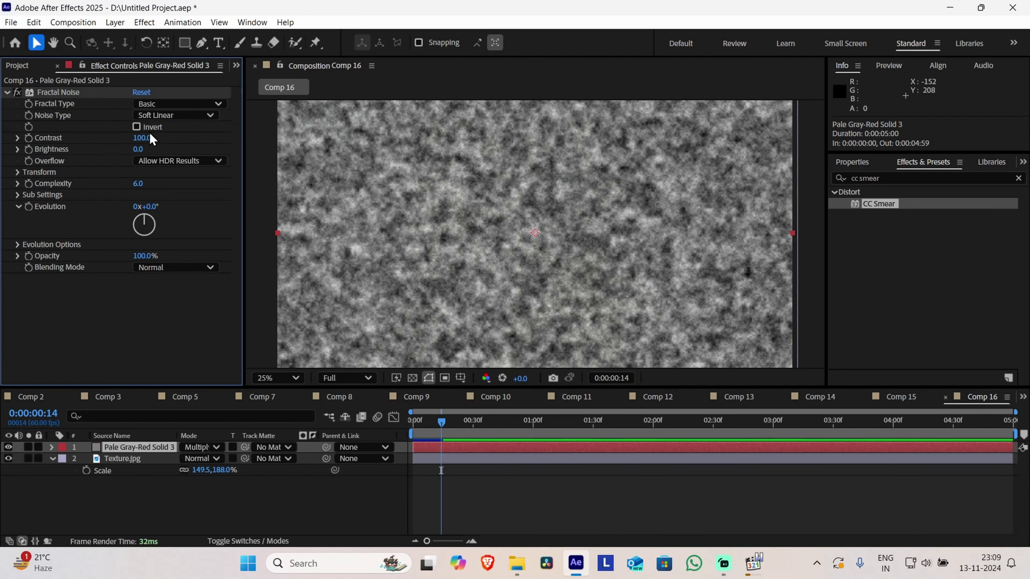
{"action": "left_click_drag", "start_coordinate": [144, 138], "coordinate": [82, 133]}
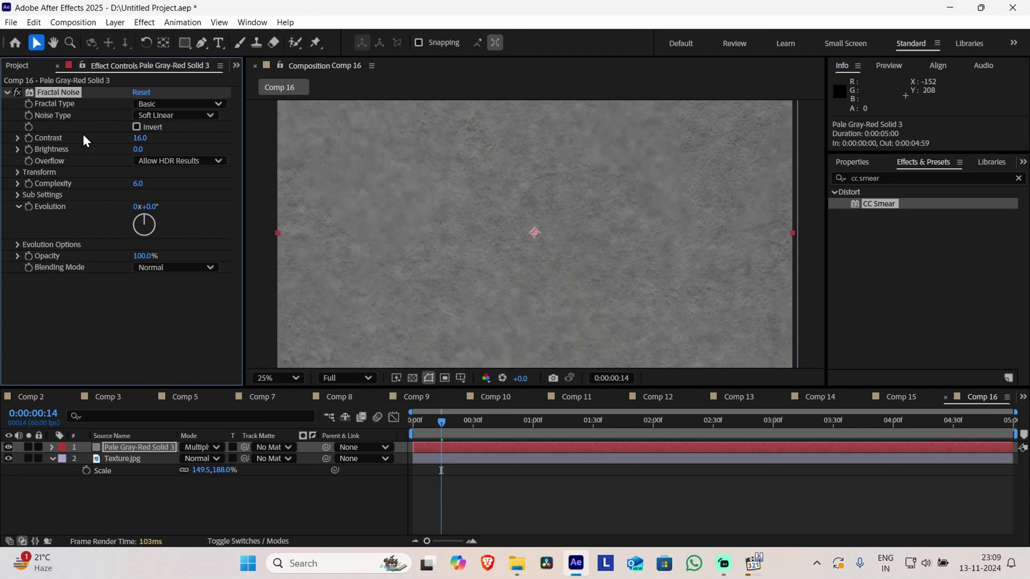
Raise the gray solid's Fractal Noise Brightness to 24 and play back the composition to check it
{"action": "left_click_drag", "start_coordinate": [138, 151], "coordinate": [161, 151]}
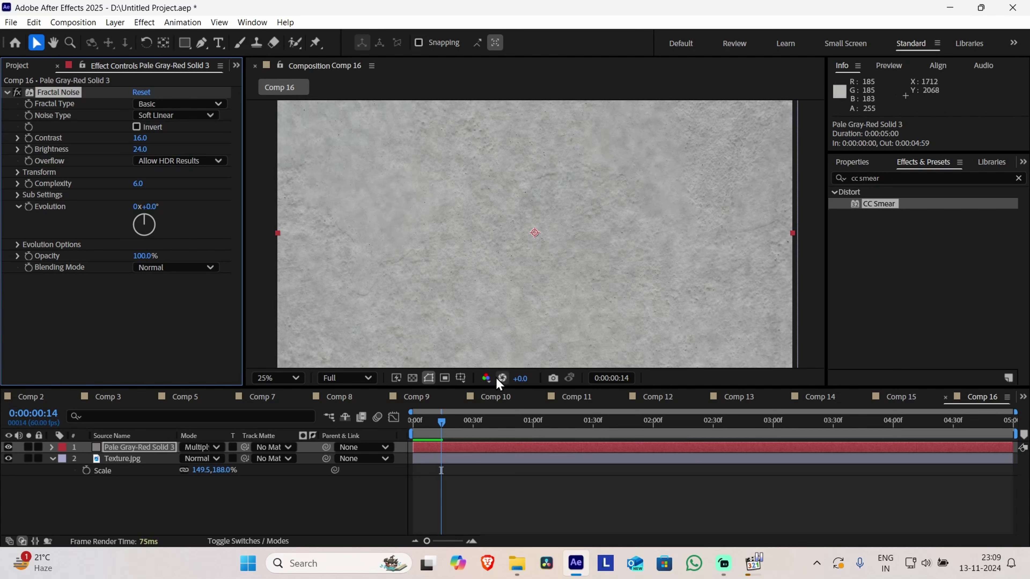
{"action": "left_click", "coordinate": [438, 432]}
{"action": "key", "text": "space"}
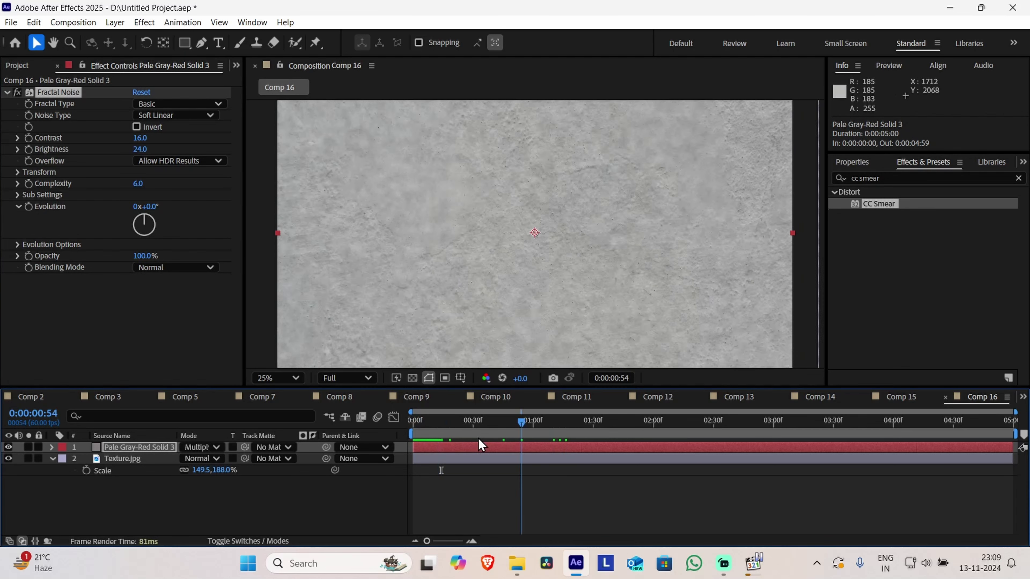
{"action": "key", "text": "space"}
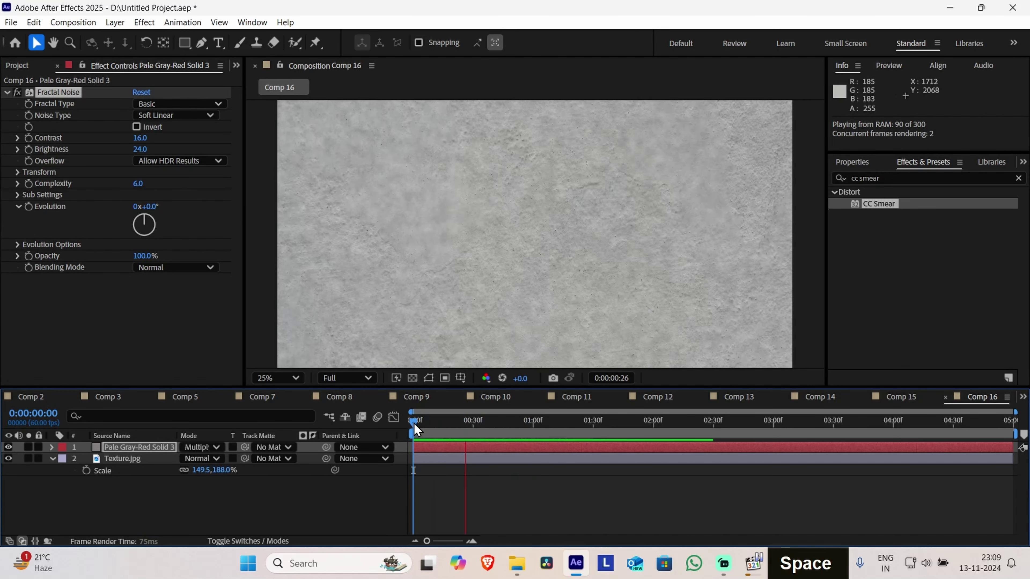
{"action": "key", "text": "space"}
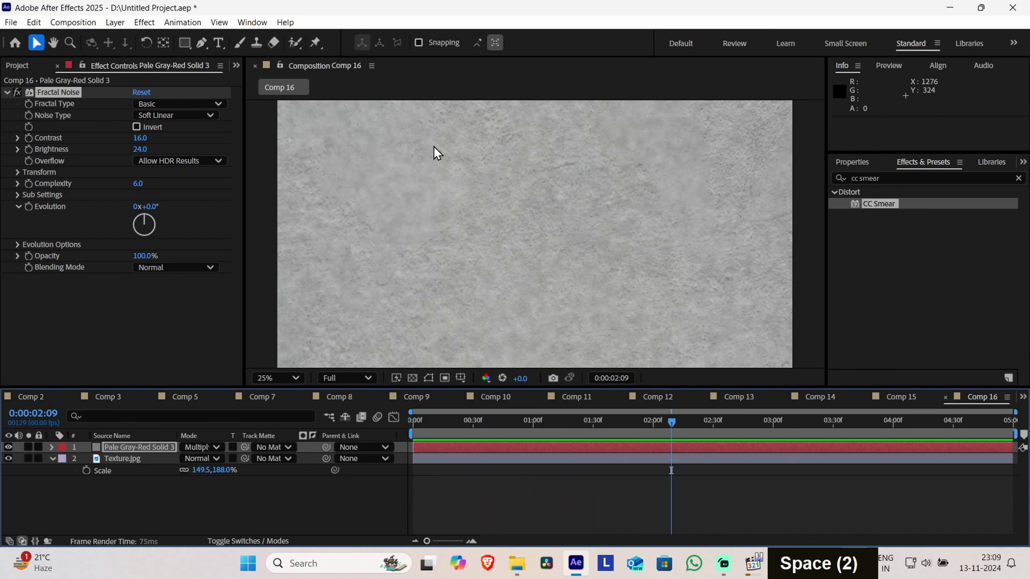
{"action": "key", "text": "space"}
{"action": "left_click", "coordinate": [410, 418]}
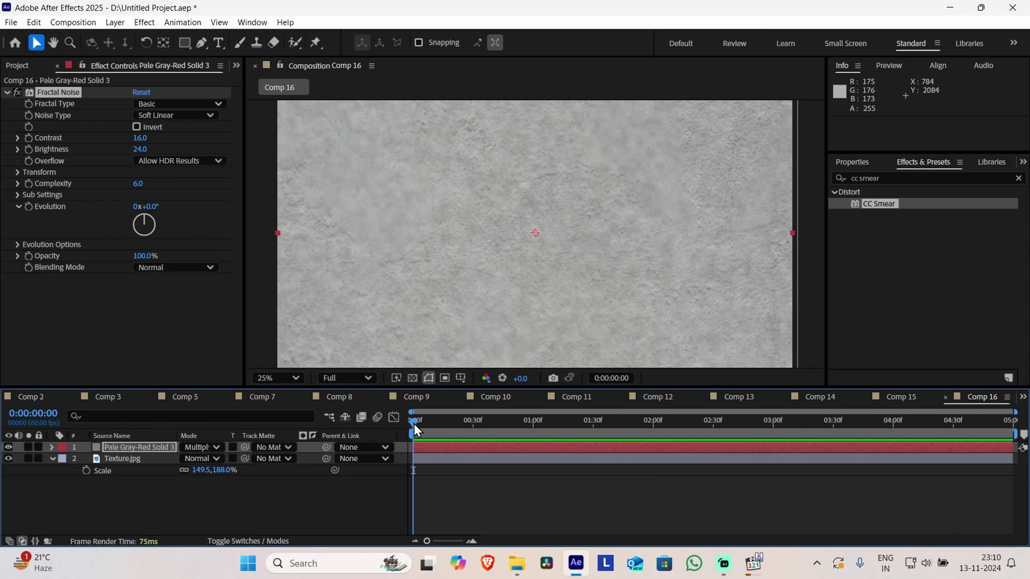
Try a Fractal Noise Scale of 169 on the gray solid, scrubbing through the timeline, and reset the Scale to its default
{"action": "left_click", "coordinate": [68, 219]}
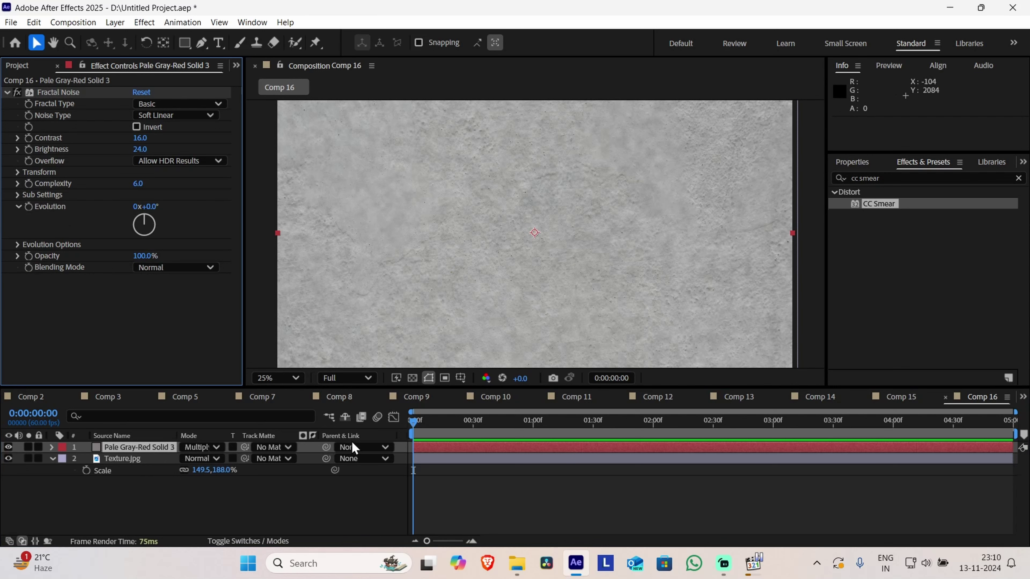
{"action": "left_click", "coordinate": [22, 172]}
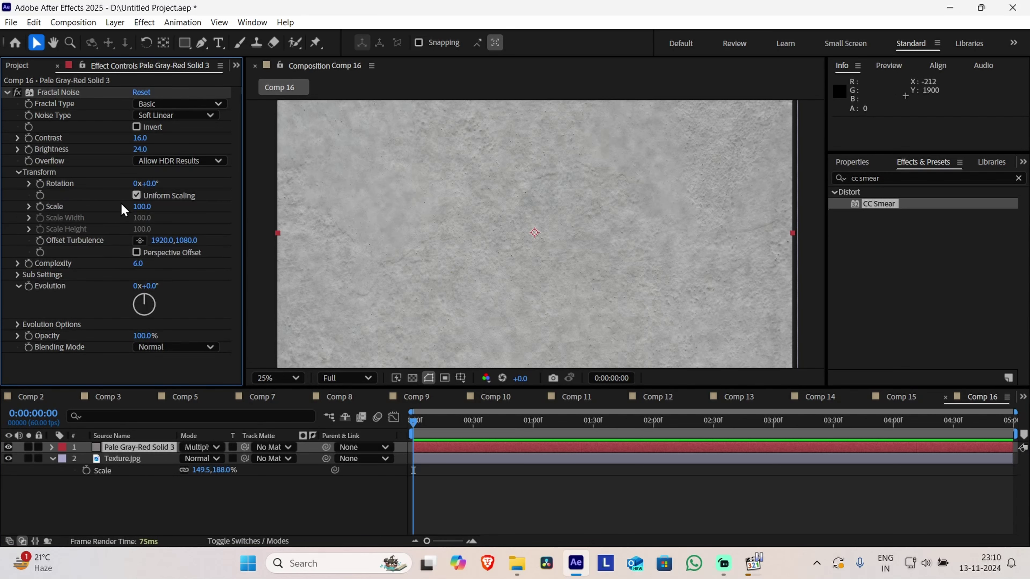
{"action": "left_click_drag", "start_coordinate": [139, 206], "coordinate": [165, 206]}
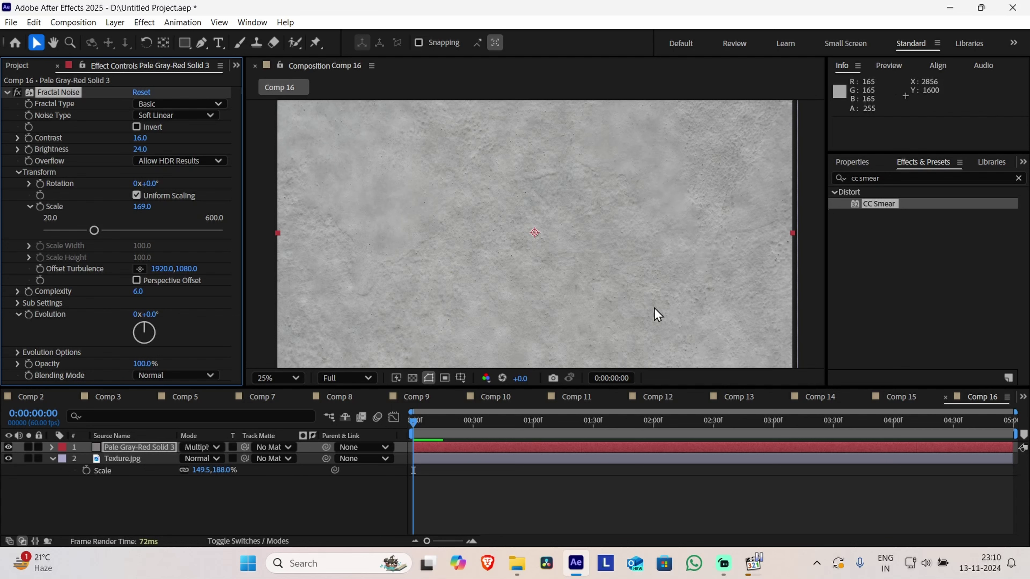
{"action": "left_click_drag", "start_coordinate": [415, 421], "coordinate": [868, 473]}
{"action": "right_click", "coordinate": [55, 205]}
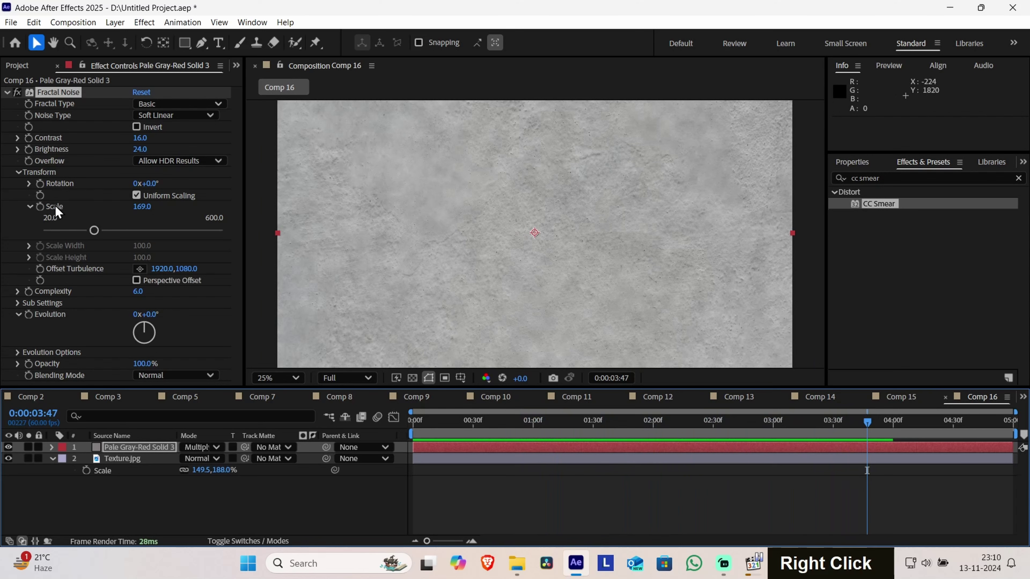
{"action": "left_click", "coordinate": [95, 327]}
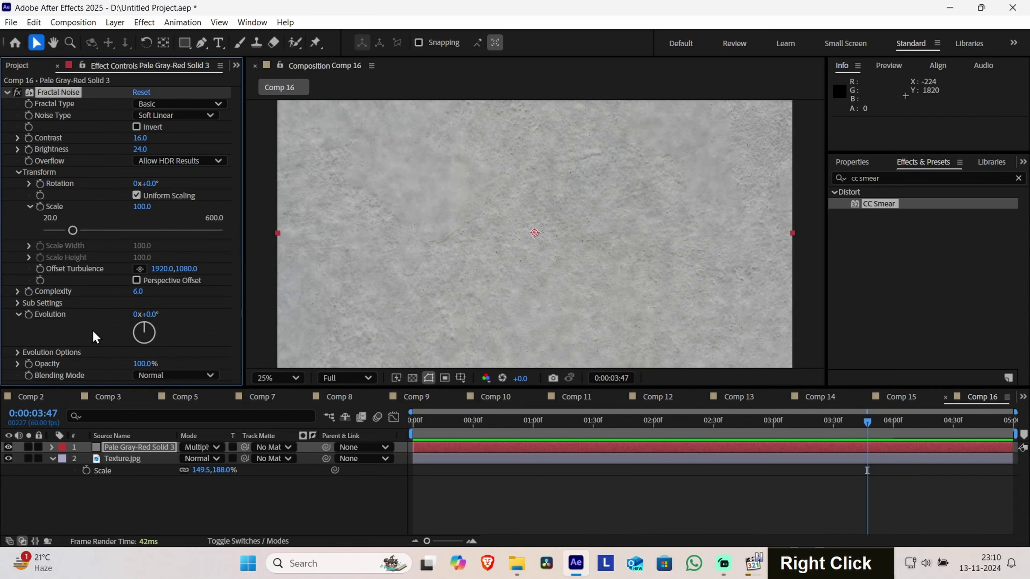
{"action": "left_click", "coordinate": [19, 172]}
{"action": "left_click_drag", "start_coordinate": [142, 207], "coordinate": [209, 197]}
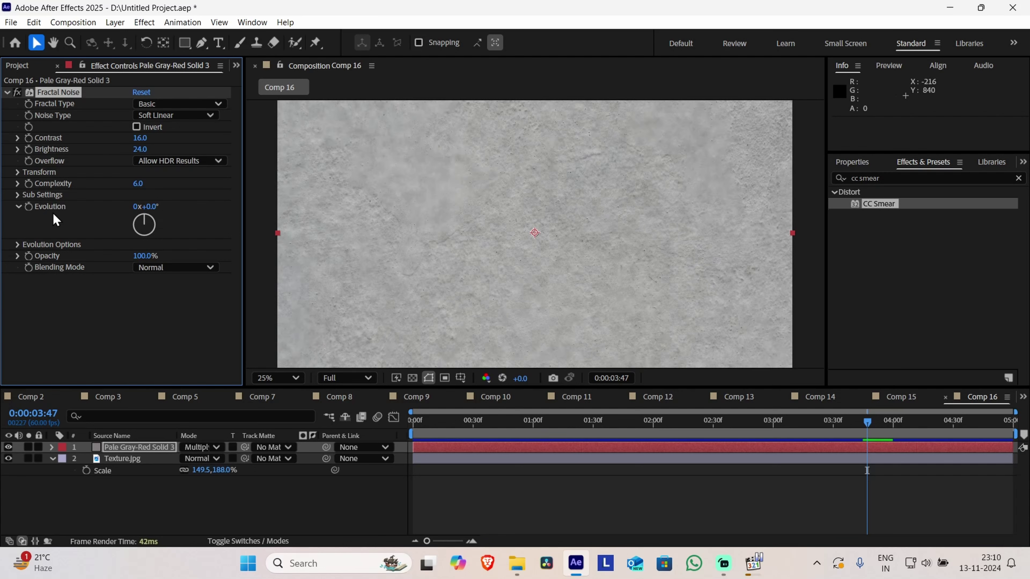
Add the expression time*500 to the Fractal Noise Evolution property, replacing the default expression text
{"action": "key", "text": "alt"}
{"action": "left_click", "coordinate": [27, 206], "text": "alt"}
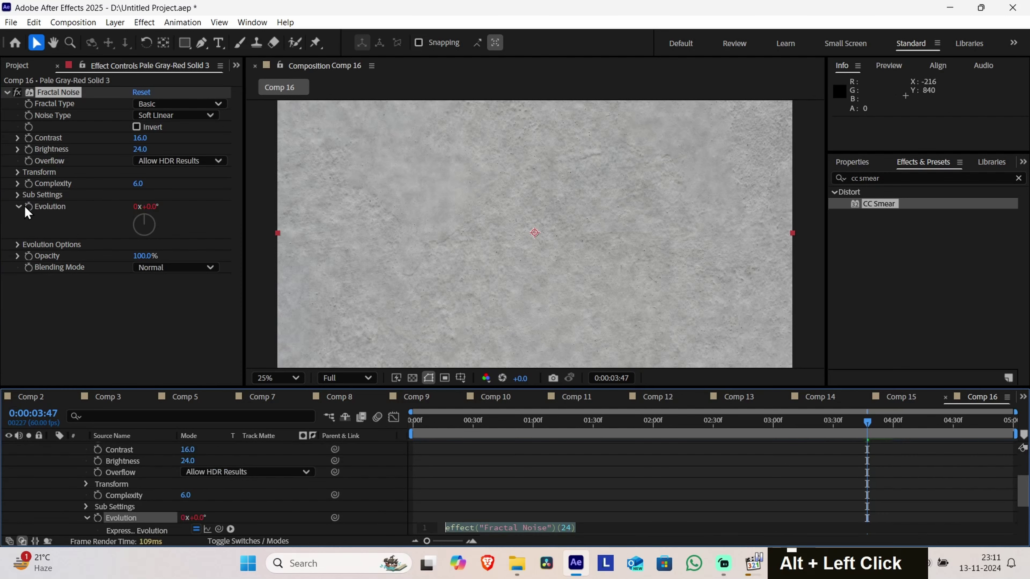
{"action": "left_click", "coordinate": [586, 529]}
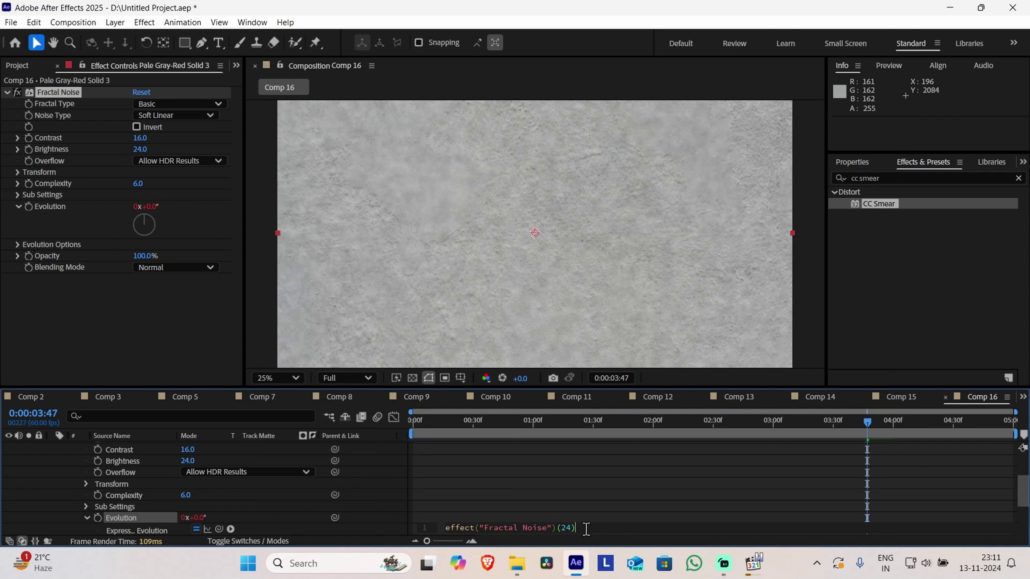
{"action": "key", "text": "BackSpace"}
{"action": "key", "text": "BackSpace"}
{"action": "key", "text": "BackSpace"}
{"action": "key", "text": "BackSpace"}
{"action": "key", "text": "BackSpace"}
{"action": "key", "text": "BackSpace"}
{"action": "key", "text": "BackSpace"}
{"action": "key", "text": "BackSpace"}
{"action": "key", "text": "BackSpace"}
{"action": "key", "text": "BackSpace"}
{"action": "key", "text": "BackSpace"}
{"action": "key", "text": "BackSpace"}
{"action": "key", "text": "BackSpace"}
{"action": "key", "text": "BackSpace"}
{"action": "key", "text": "BackSpace"}
{"action": "key", "text": "BackSpace"}
{"action": "key", "text": "BackSpace"}
{"action": "key", "text": "BackSpace"}
{"action": "key", "text": "BackSpace"}
{"action": "key", "text": "BackSpace"}
{"action": "key", "text": "BackSpace"}
{"action": "key", "text": "BackSpace"}
{"action": "key", "text": "BackSpace"}
{"action": "key", "text": "BackSpace"}
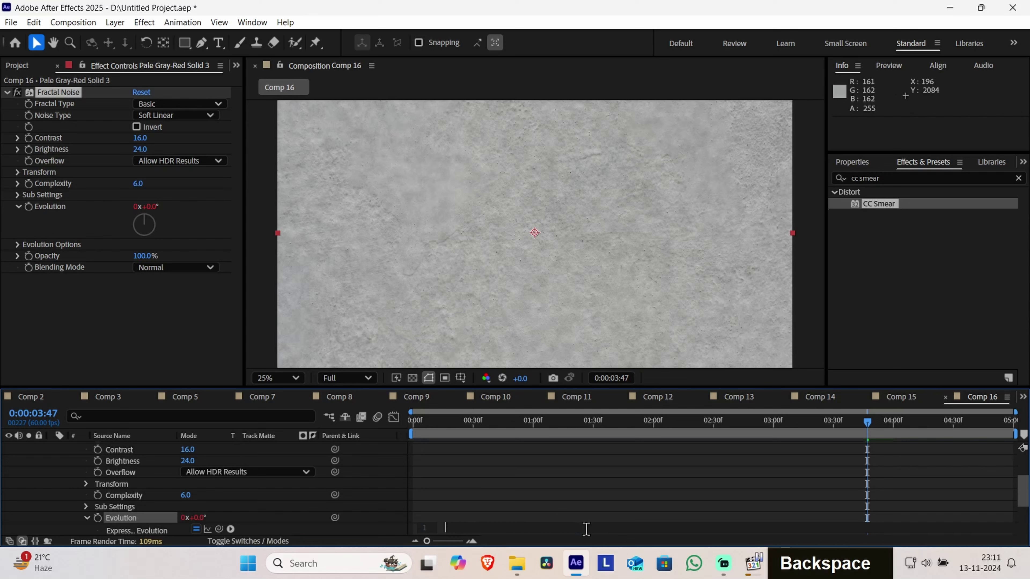
{"action": "type", "text": "time*500"}
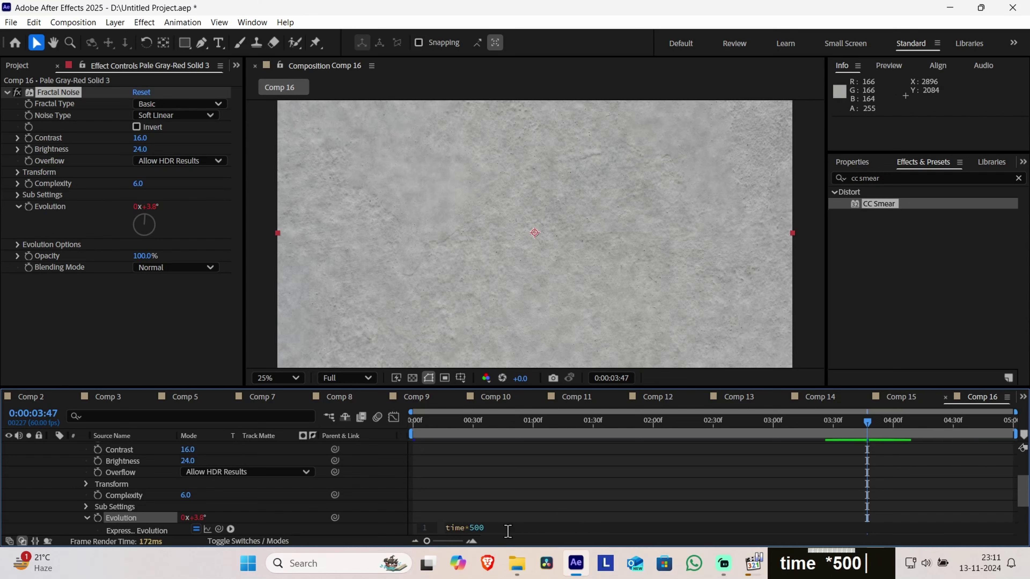
{"action": "key", "text": "Return"}
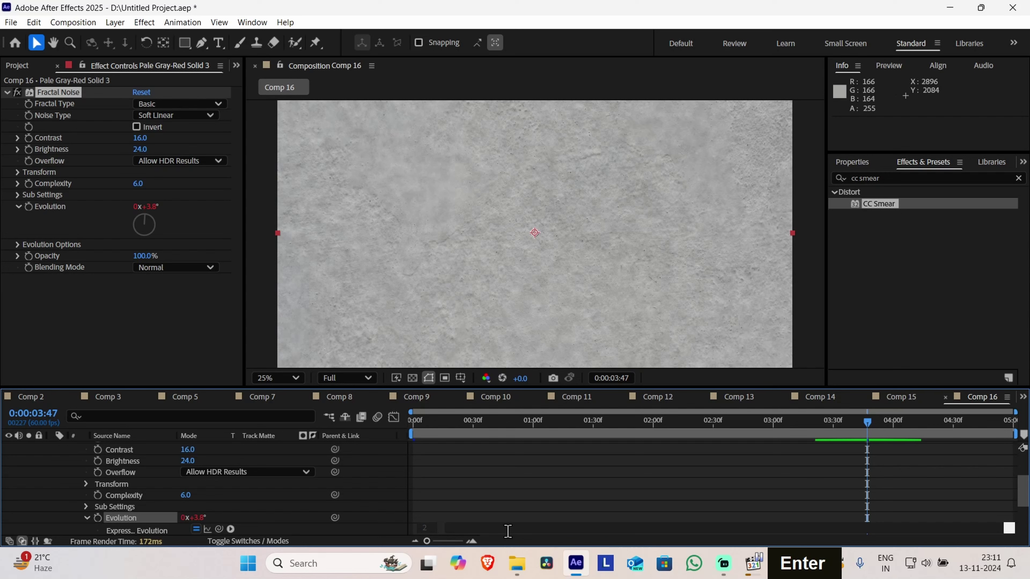
Play back the composition from the start to check the animated noise evolution
{"action": "left_click_drag", "start_coordinate": [428, 429], "coordinate": [394, 422]}
{"action": "key", "text": "space"}
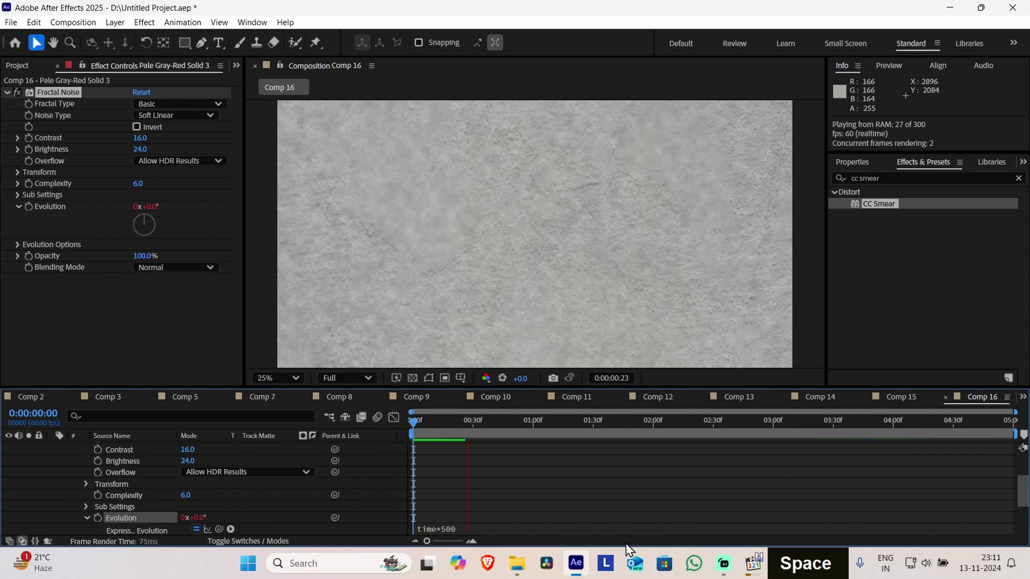
{"action": "key", "text": "space"}
{"action": "key", "text": "space"}
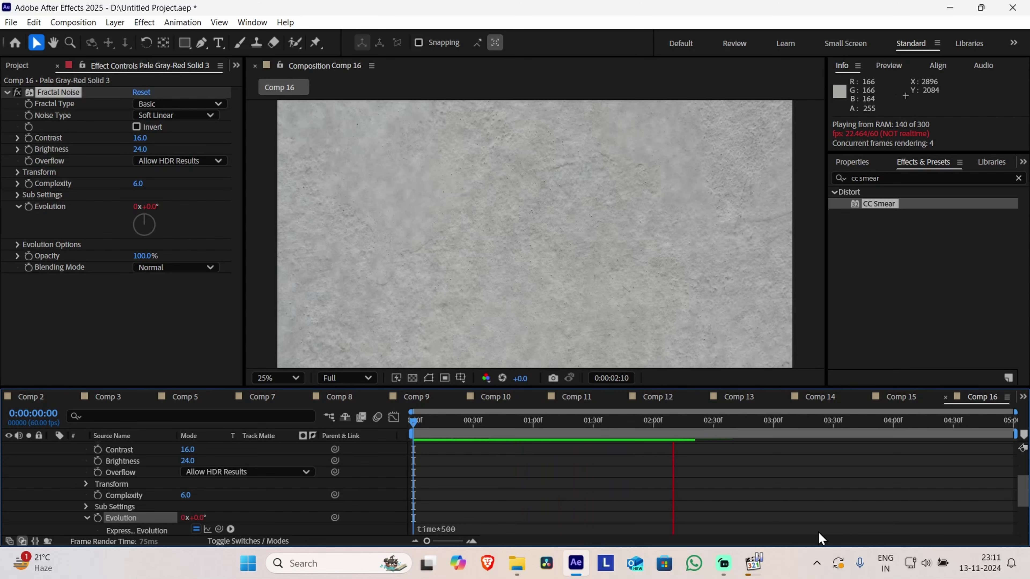
{"action": "key", "text": "space"}
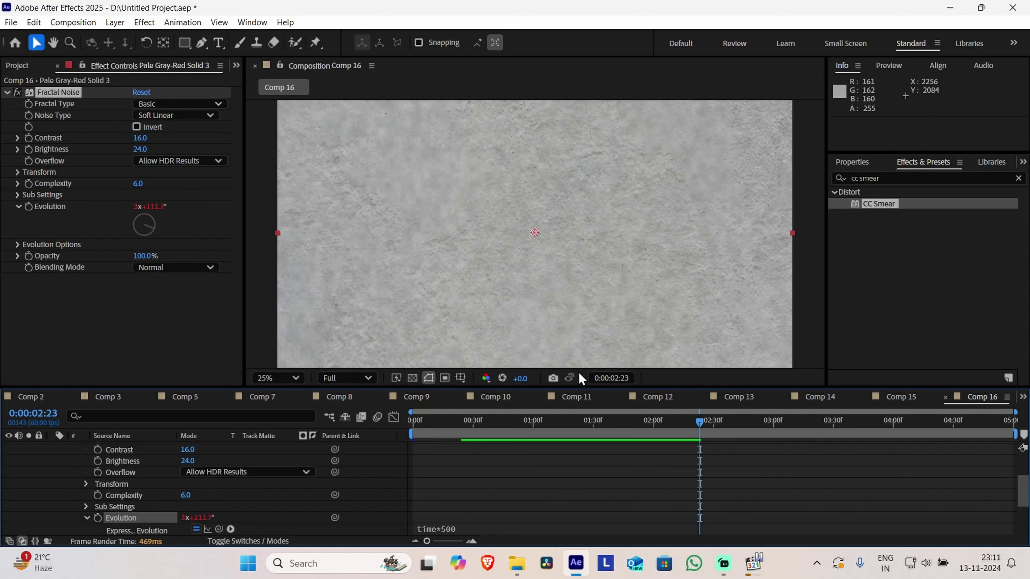
{"action": "scroll", "coordinate": [529, 494], "scroll_direction": "down", "scroll_amount": 1}
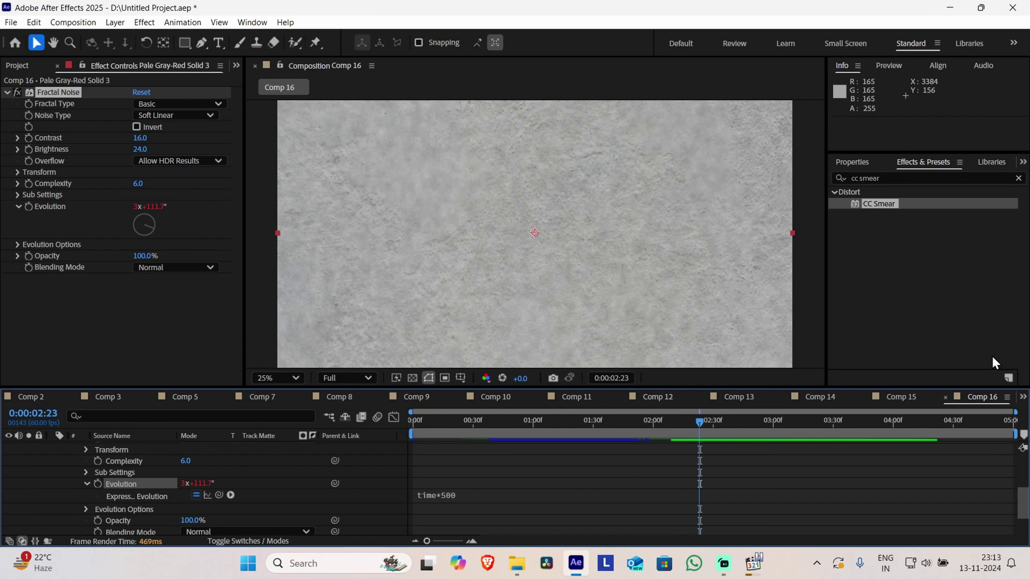
Create a five-second 3840 by 2160 px composition at 60 fps and import Paper.jpg into it from File Explorer
{"action": "left_click", "coordinate": [67, 22]}
{"action": "left_click", "coordinate": [97, 37]}
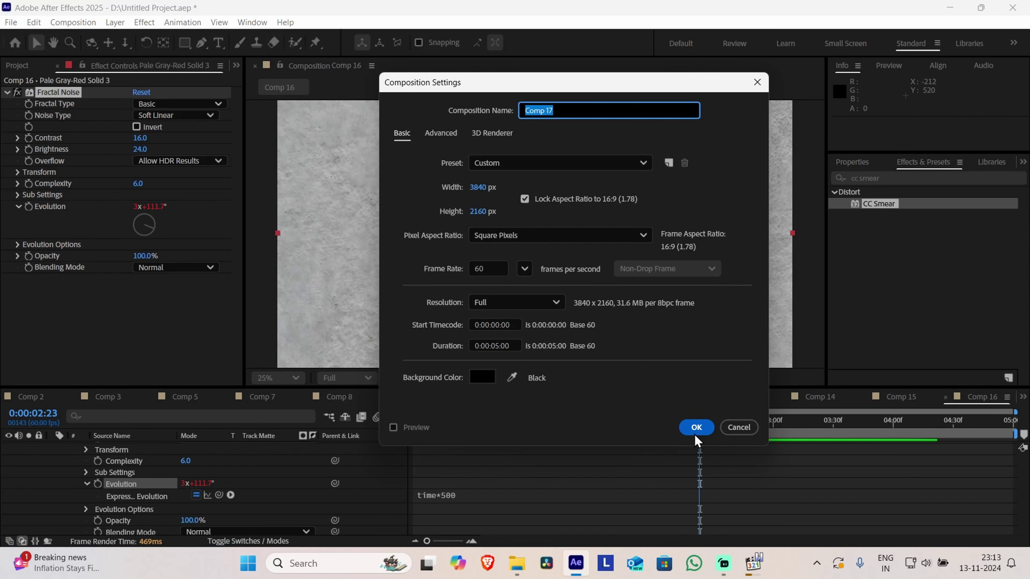
{"action": "left_click", "coordinate": [696, 427]}
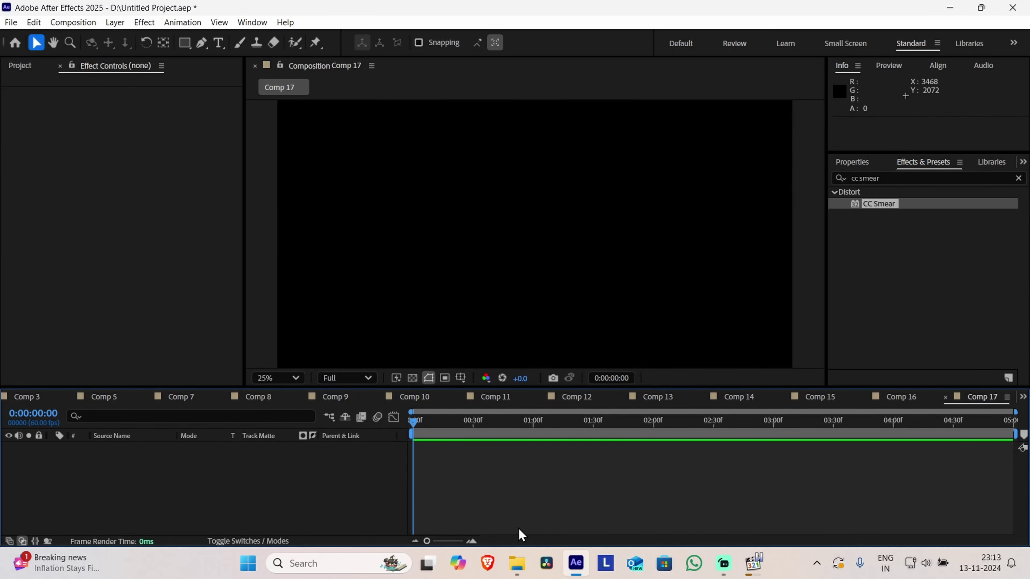
{"action": "left_click", "coordinate": [518, 562]}
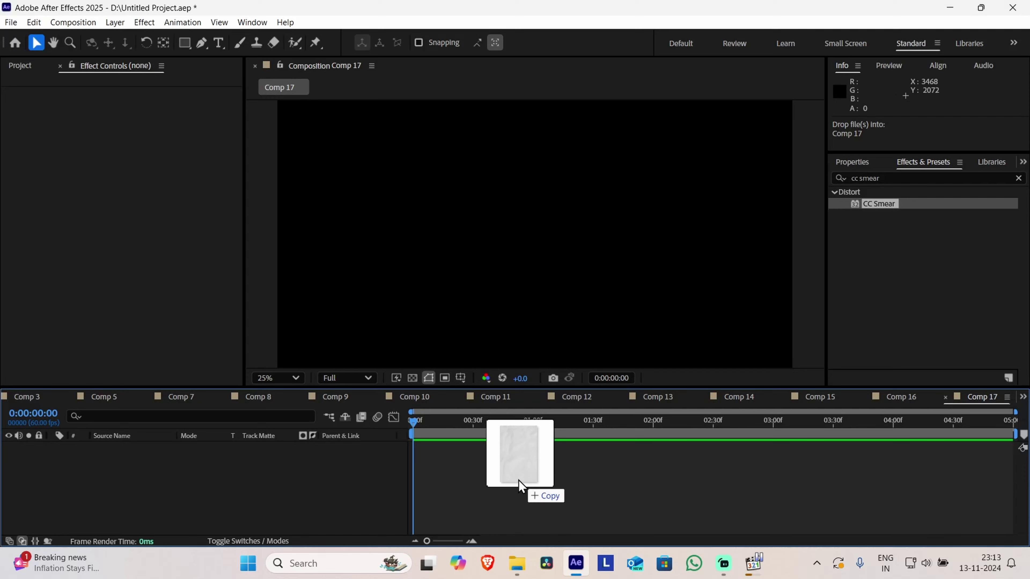
{"action": "left_click_drag", "start_coordinate": [519, 481], "coordinate": [458, 464]}
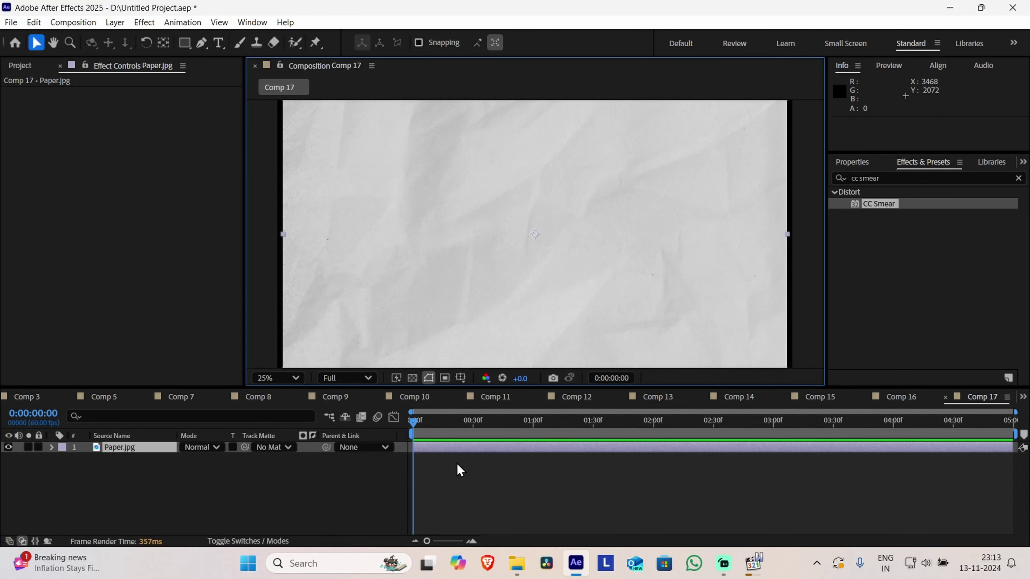
Add a text layer reading "PAPER TEXTURE" above the Paper.jpg layer
{"action": "right_click", "coordinate": [164, 496]}
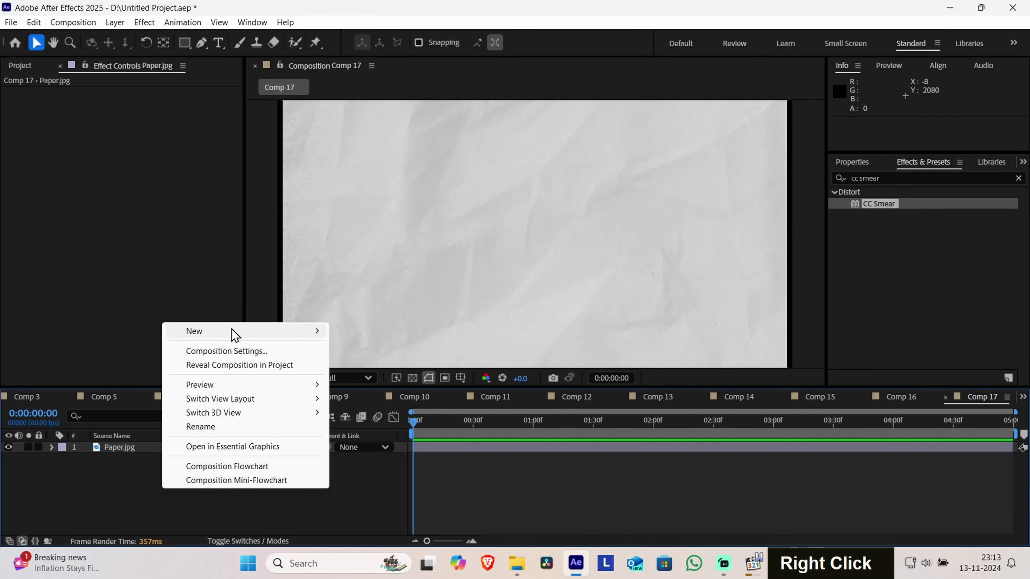
{"action": "mouse_move", "coordinate": [230, 333]}
{"action": "left_click", "coordinate": [436, 352]}
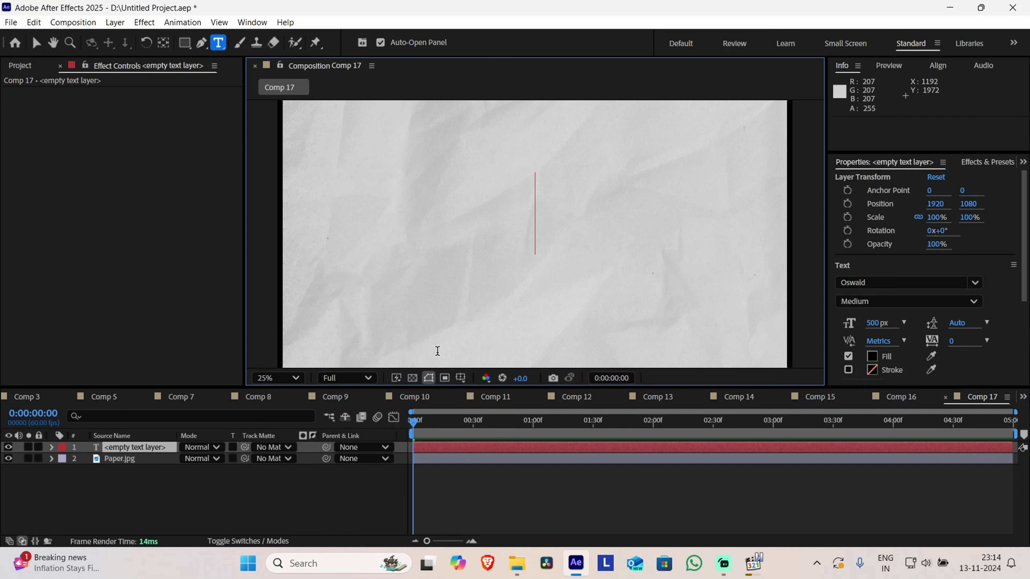
{"action": "key", "text": "Caps_Lock"}
{"action": "type", "text": "P"}
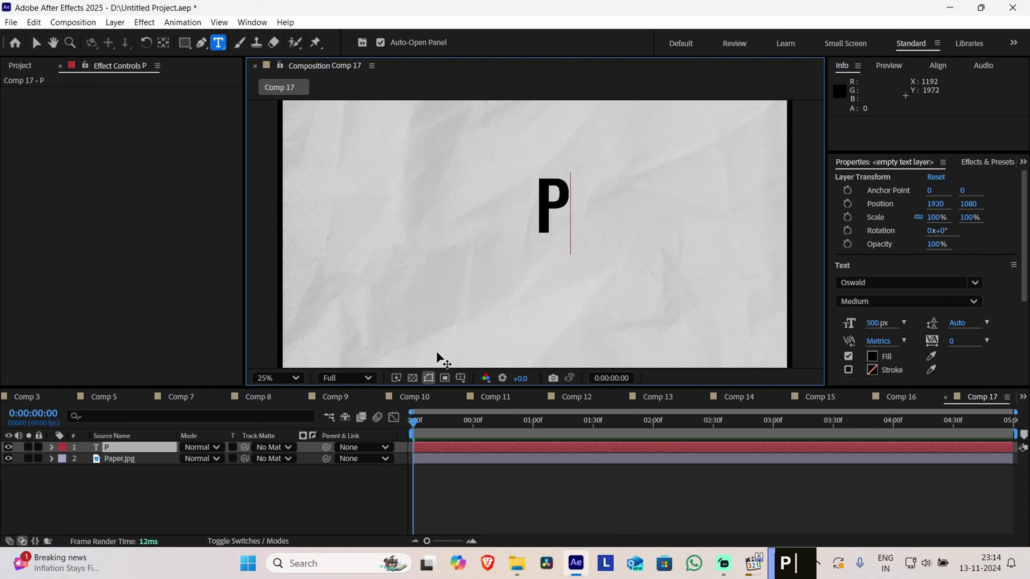
{"action": "type", "text": "APER TE"}
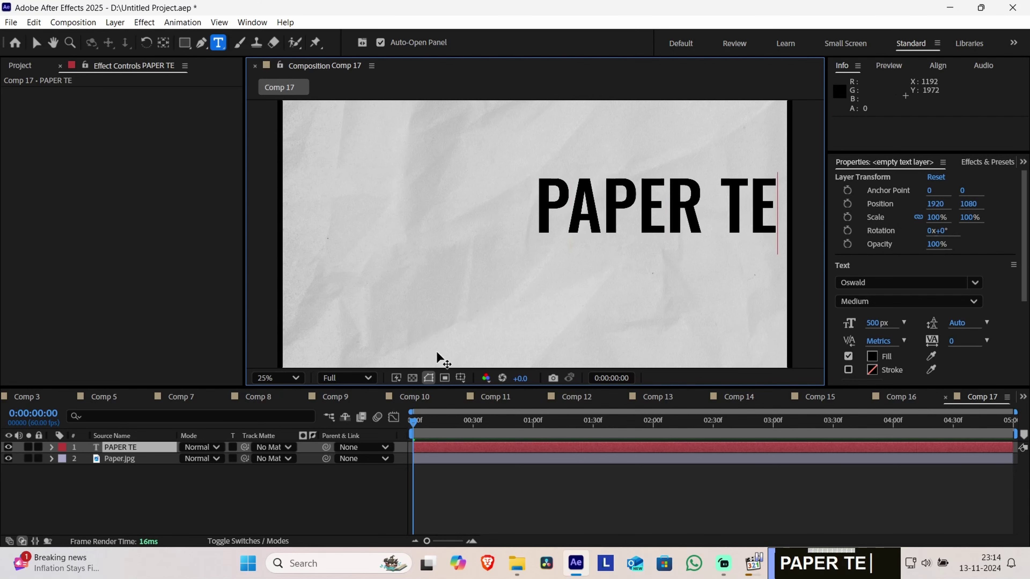
{"action": "type", "text": "XTURE"}
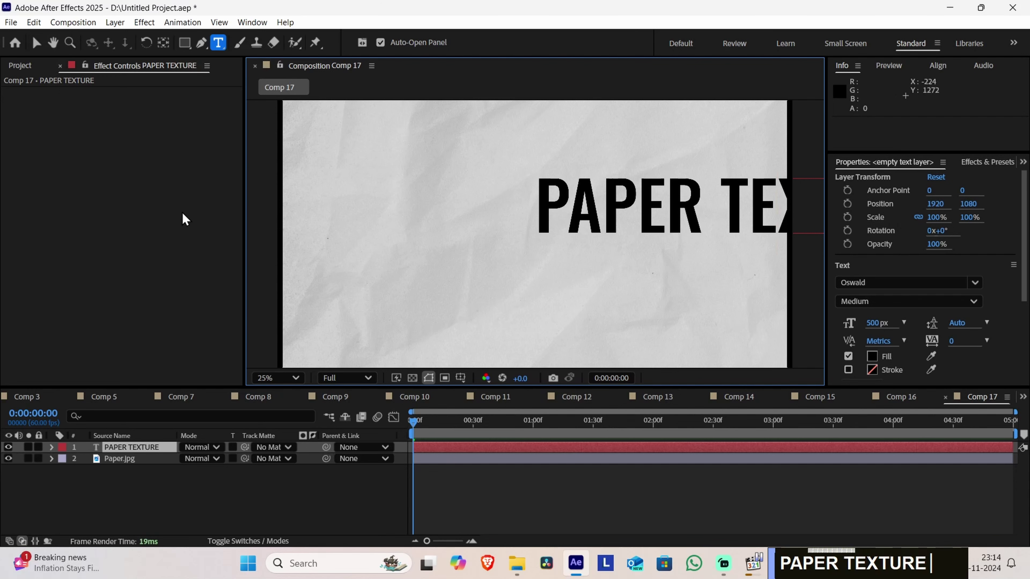
Move the PAPER TEXTURE text to the middle of the frame, at position about 412, 1268
{"action": "left_click", "coordinate": [32, 46]}
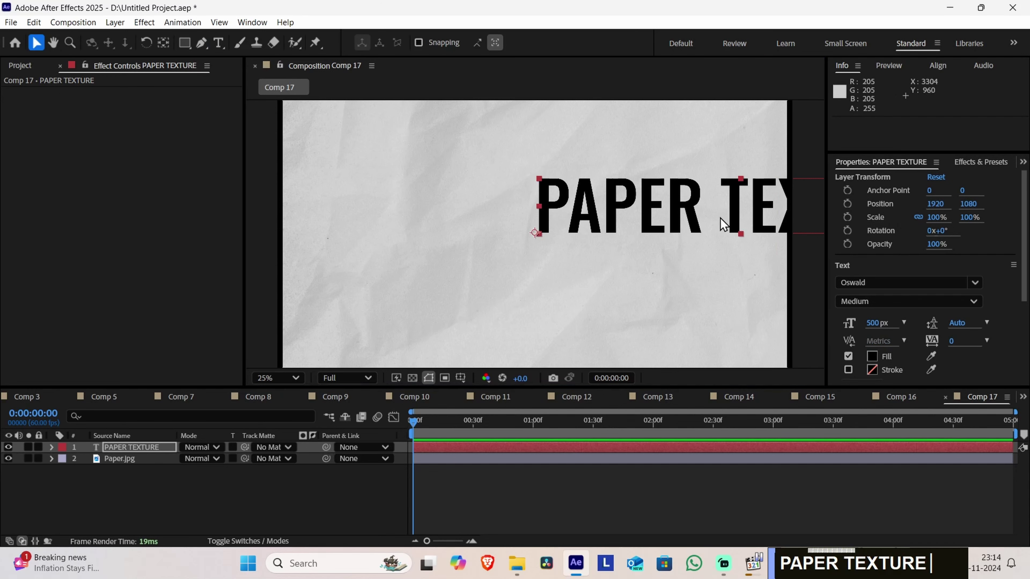
{"action": "left_click_drag", "start_coordinate": [711, 221], "coordinate": [513, 243]}
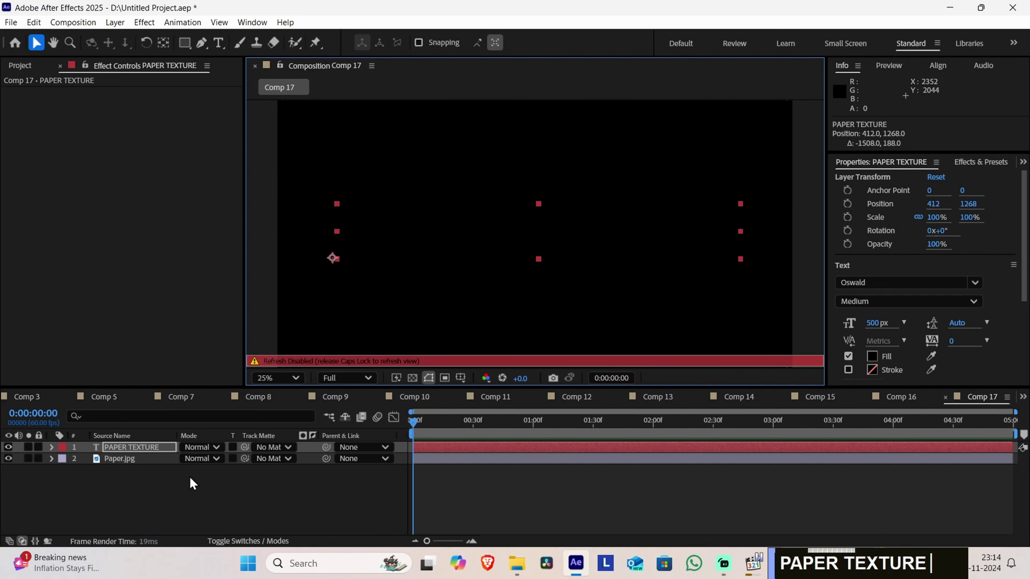
{"action": "key", "text": "Caps_Lock"}
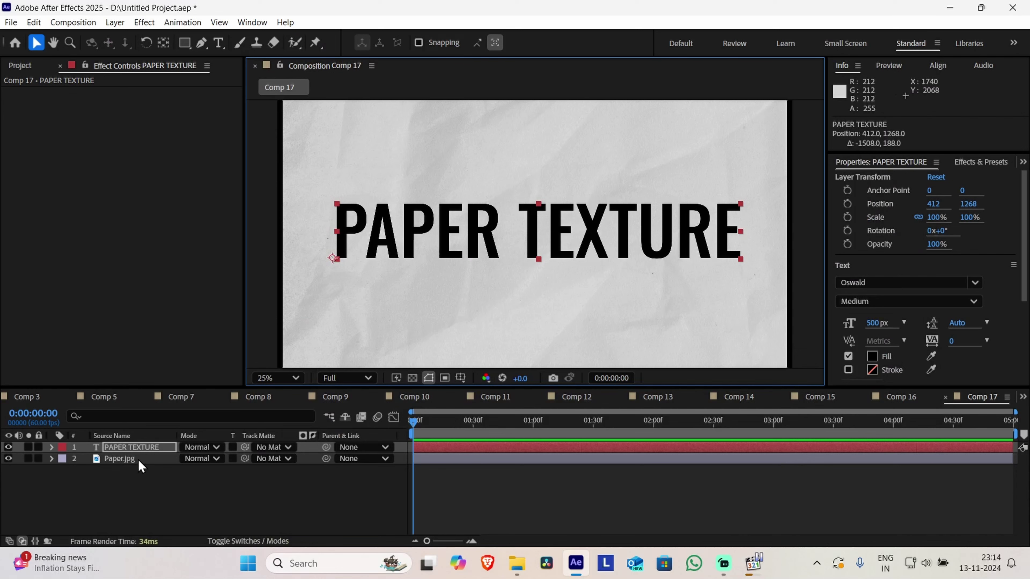
Copy the Paper.jpg layer and paste the duplicate above the PAPER TEXTURE text layer
{"action": "left_click", "coordinate": [139, 460]}
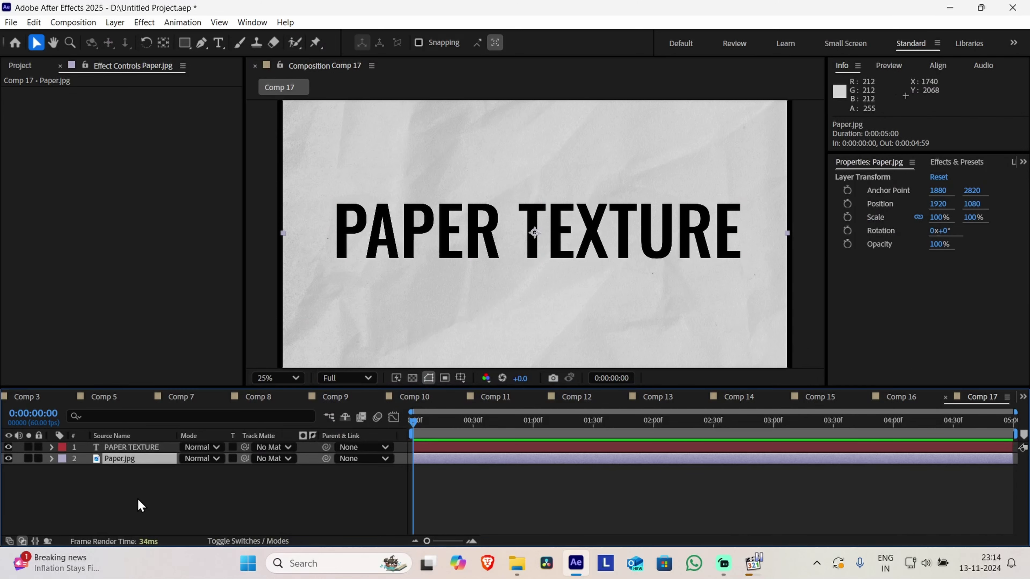
{"action": "left_click", "coordinate": [158, 524]}
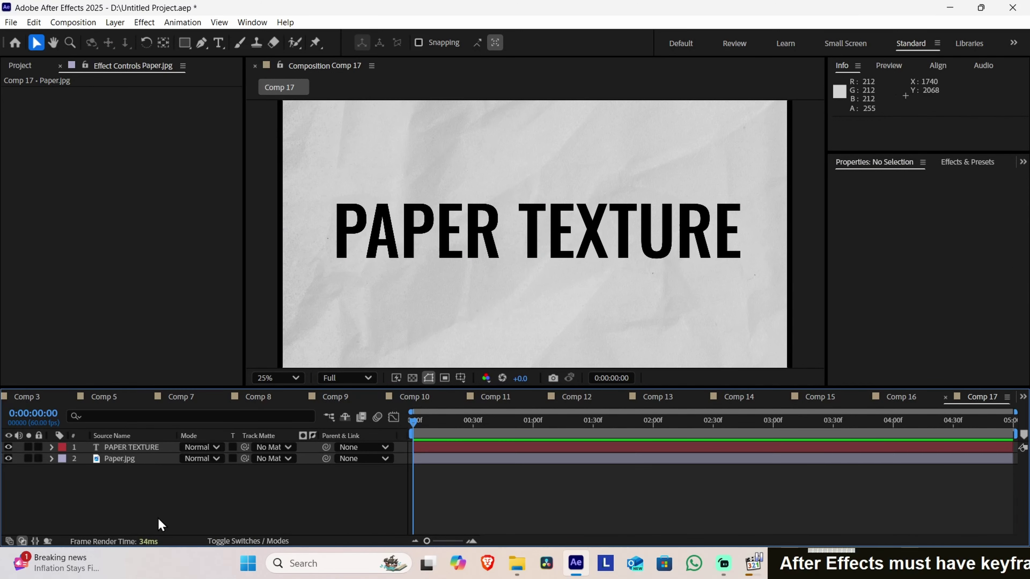
{"action": "key", "text": "ctrl+v"}
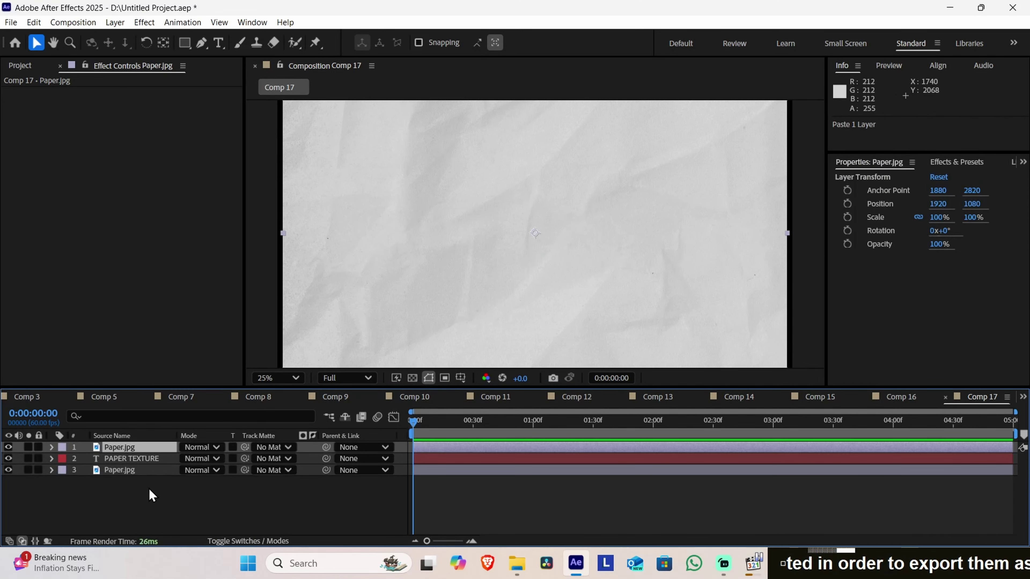
Set the PAPER TEXTURE layer's track matte to the top Paper.jpg layer, using an inverted luma matte
{"action": "left_click", "coordinate": [142, 460]}
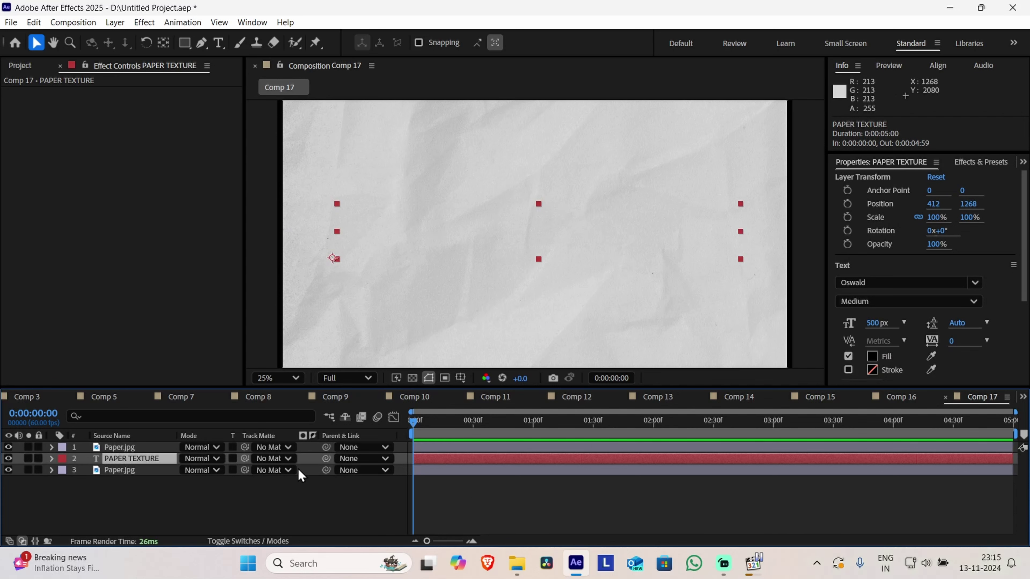
{"action": "left_click", "coordinate": [283, 460]}
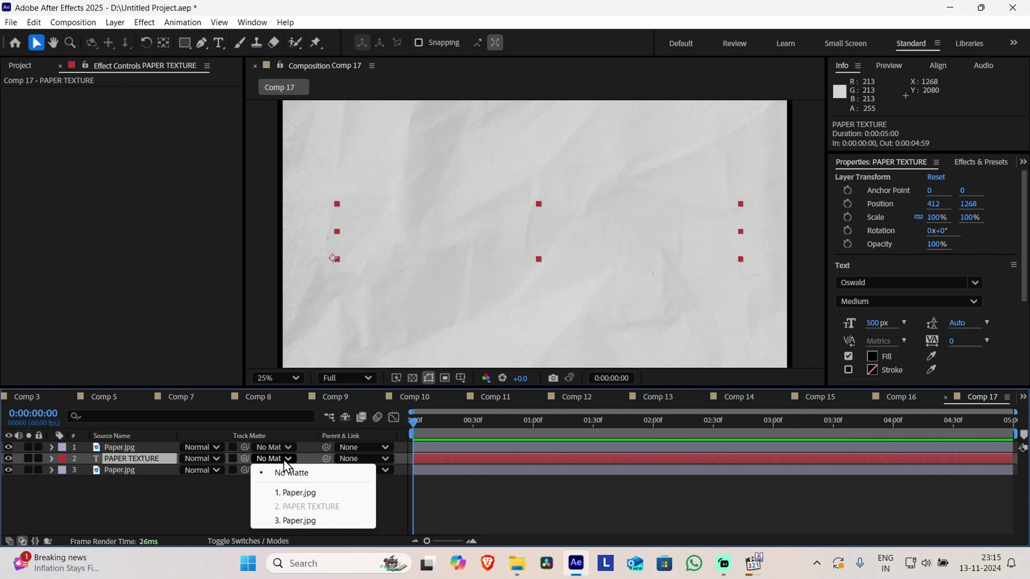
{"action": "left_click", "coordinate": [240, 493]}
{"action": "left_click", "coordinate": [269, 459]}
{"action": "left_click", "coordinate": [288, 492]}
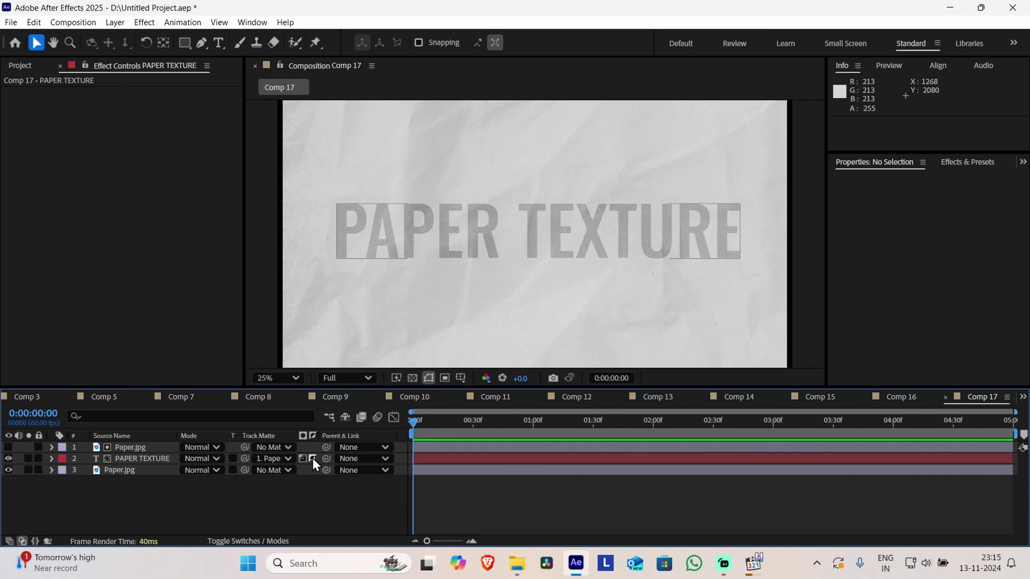
{"action": "left_click", "coordinate": [301, 458]}
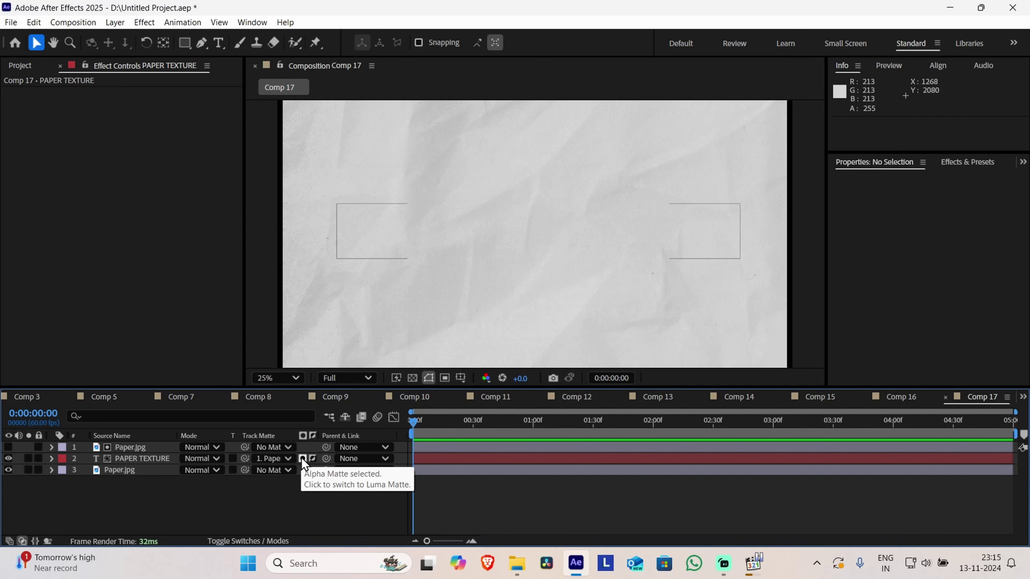
{"action": "left_click", "coordinate": [302, 460]}
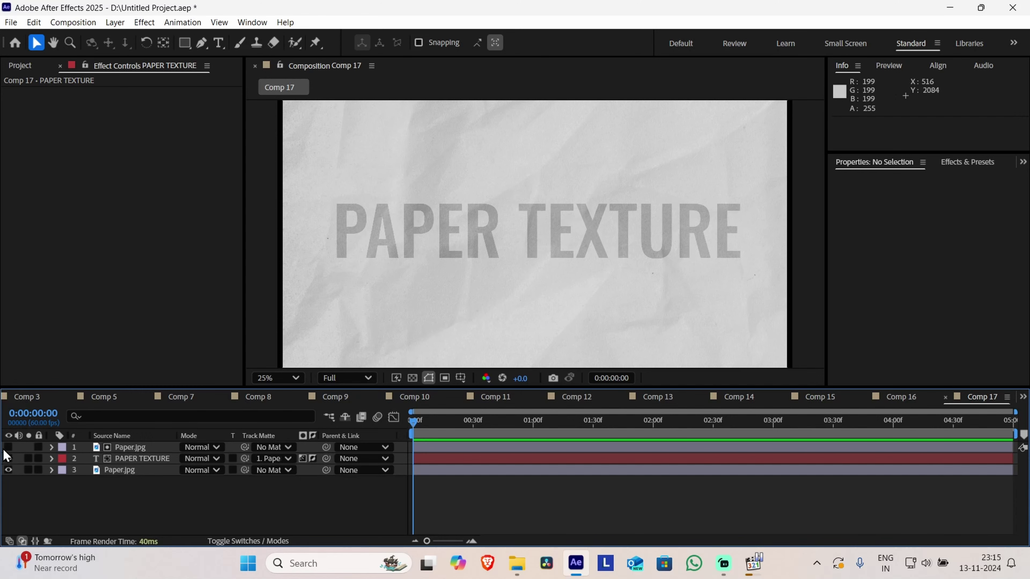
Compare the title with the top Paper.jpg layer shown and hidden, and inspect the paper grain in the lettering up close
{"action": "left_click", "coordinate": [8, 448]}
{"action": "left_click", "coordinate": [9, 447]}
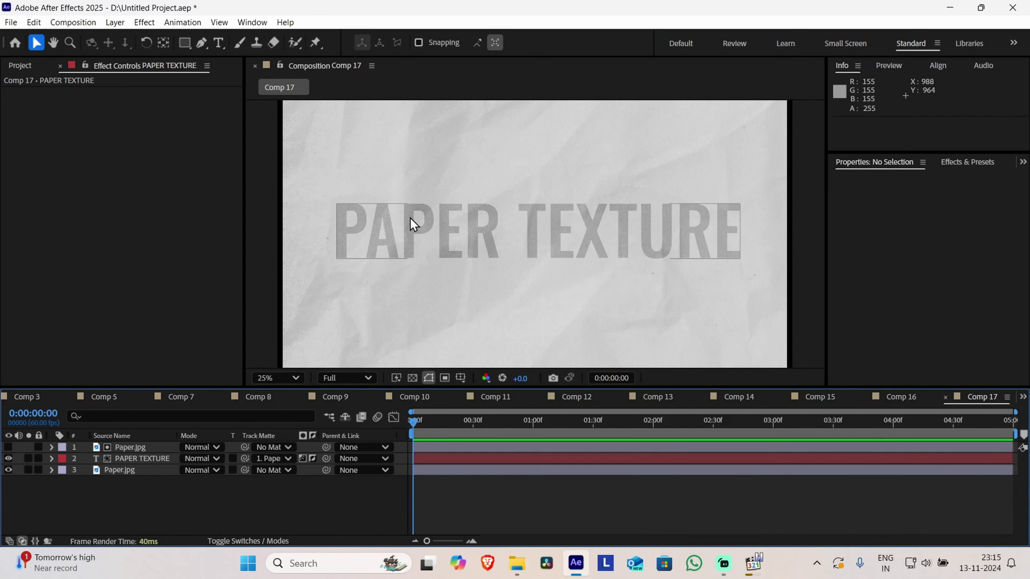
{"action": "scroll", "coordinate": [410, 220], "scroll_direction": "up", "scroll_amount": 4}
{"action": "left_click_drag", "start_coordinate": [701, 162], "coordinate": [302, 154]}
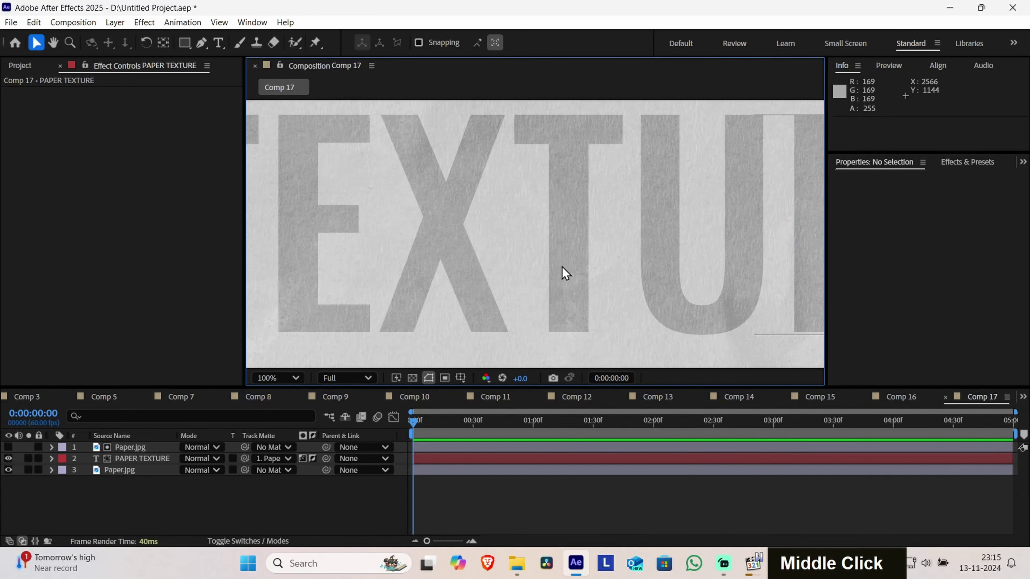
{"action": "left_click_drag", "start_coordinate": [762, 237], "coordinate": [638, 223]}
{"action": "scroll", "coordinate": [487, 246], "scroll_direction": "down", "scroll_amount": 6}
{"action": "mouse_move", "coordinate": [487, 247]}
{"action": "left_mouse_down"}
{"action": "mouse_move", "coordinate": [467, 239]}
{"action": "mouse_move", "coordinate": [542, 249]}
{"action": "mouse_move", "coordinate": [498, 245]}
{"action": "left_mouse_up"}
{"action": "scroll", "coordinate": [526, 247], "scroll_direction": "up", "scroll_amount": 2}
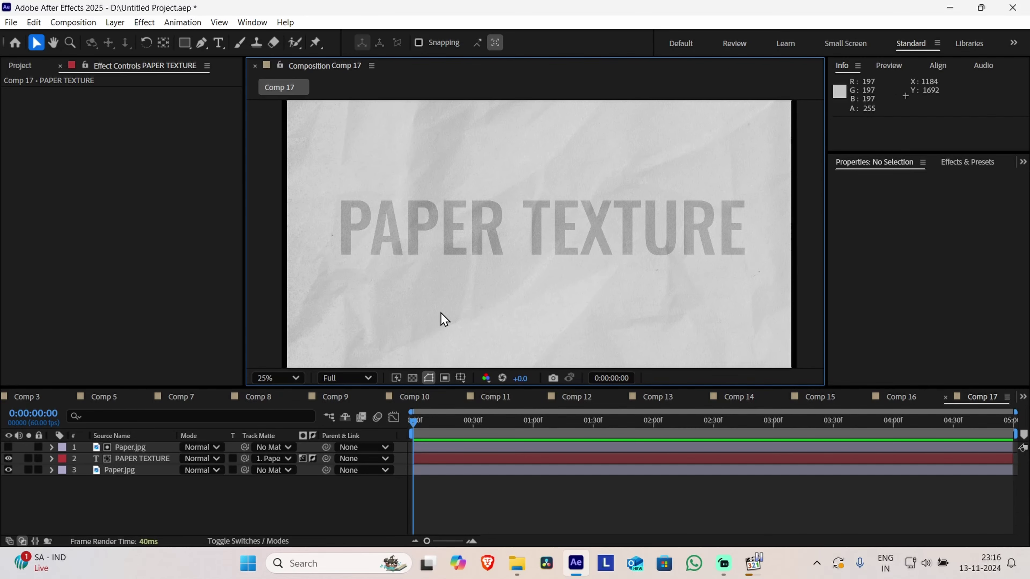
With no layer selected, draw a yellow rectangle without stroke, about 3280 by 590 px, covering the PAPER TEXTURE title
{"action": "left_click", "coordinate": [446, 290]}
{"action": "left_click", "coordinate": [51, 138]}
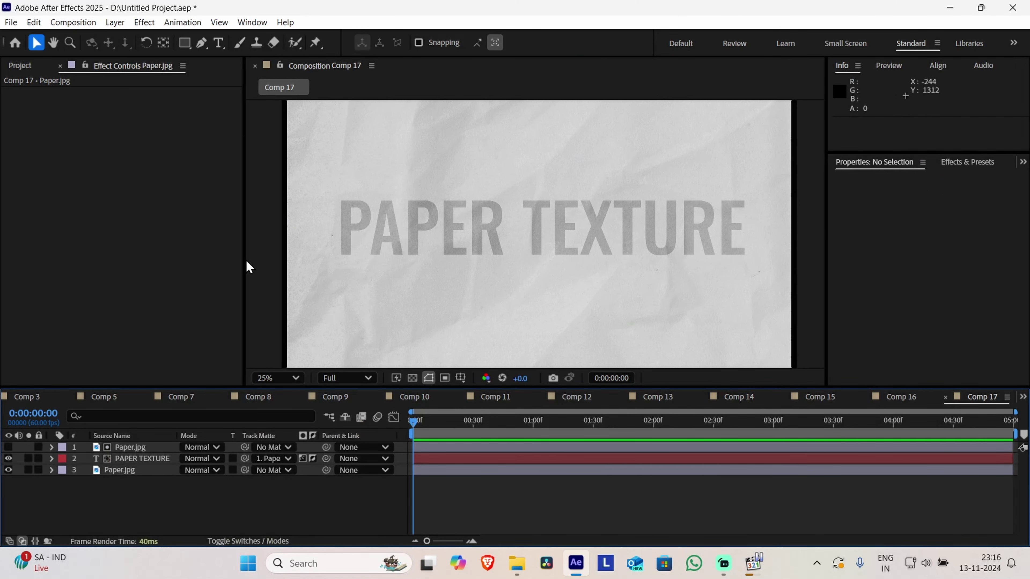
{"action": "left_click", "coordinate": [187, 41]}
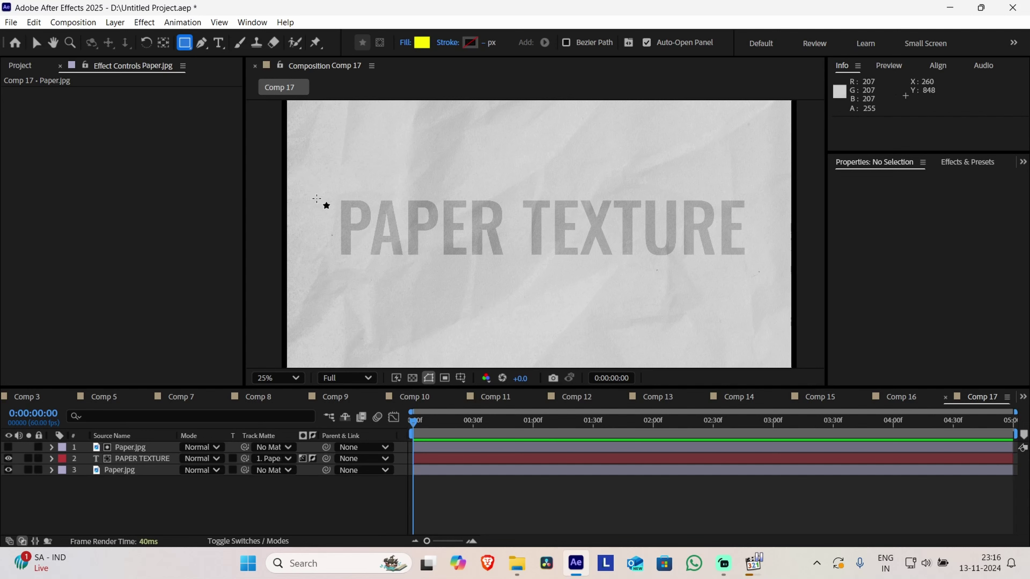
{"action": "left_click_drag", "start_coordinate": [323, 191], "coordinate": [763, 270]}
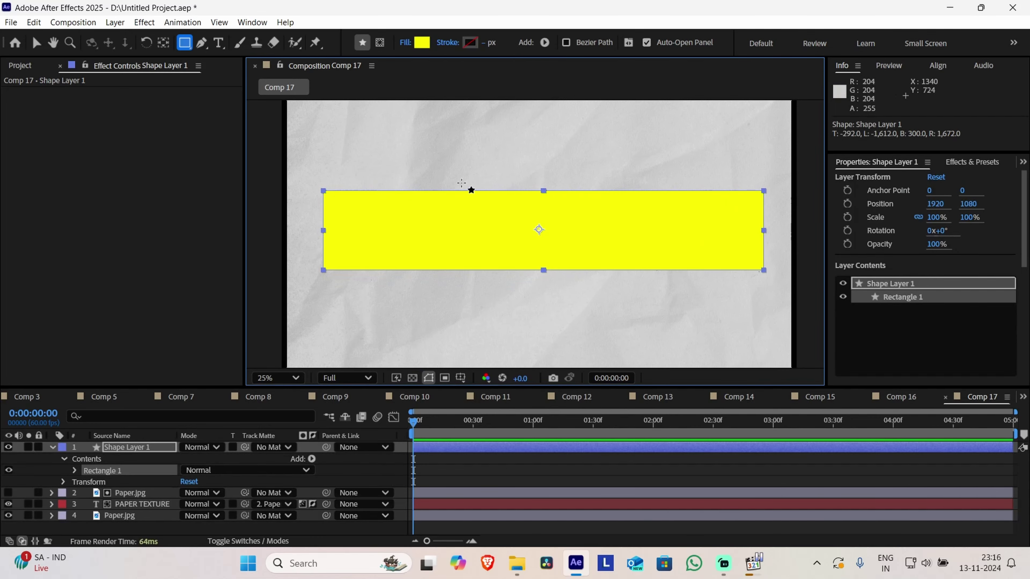
Set Shape Layer 1's blending mode to Multiply and narrow the rectangle on both sides to fit closer around the title
{"action": "left_click", "coordinate": [215, 448]}
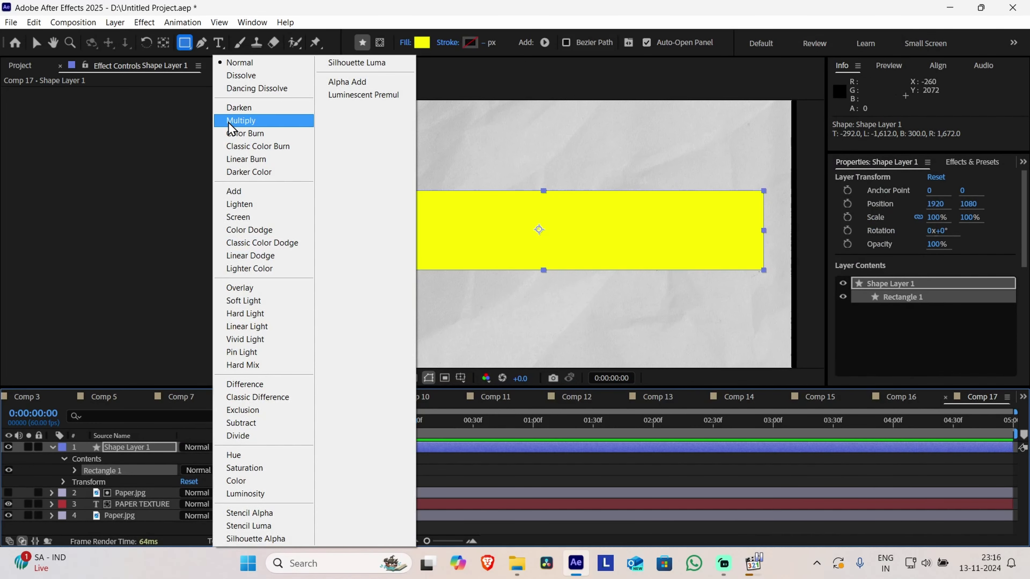
{"action": "left_click", "coordinate": [241, 120]}
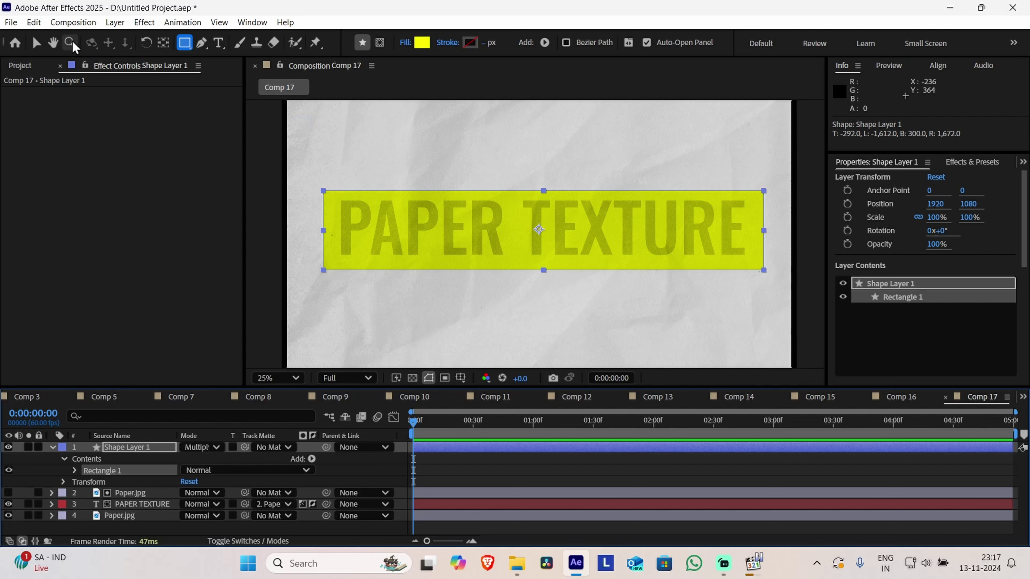
{"action": "left_click", "coordinate": [42, 44]}
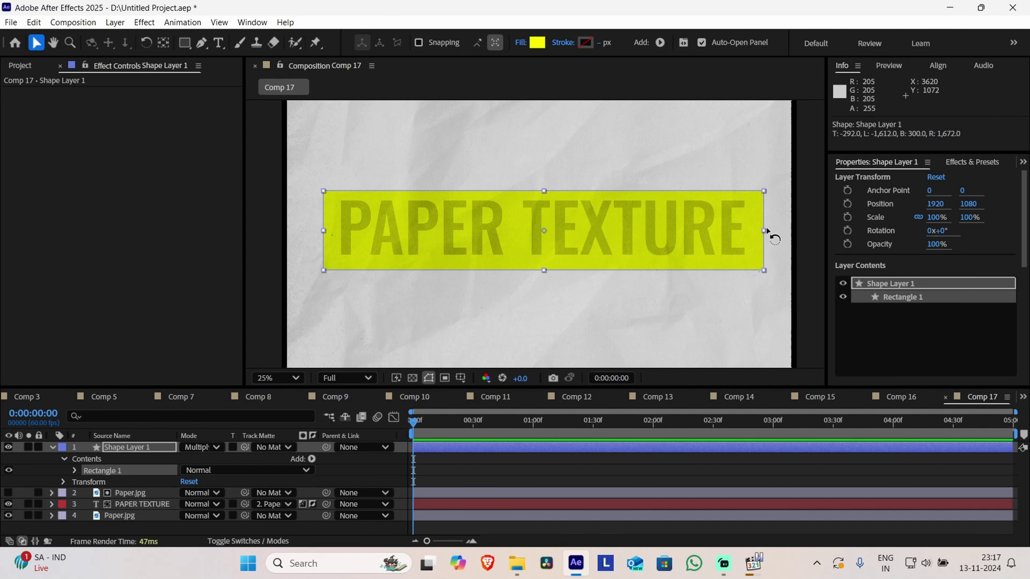
{"action": "left_click_drag", "start_coordinate": [764, 232], "coordinate": [749, 231]}
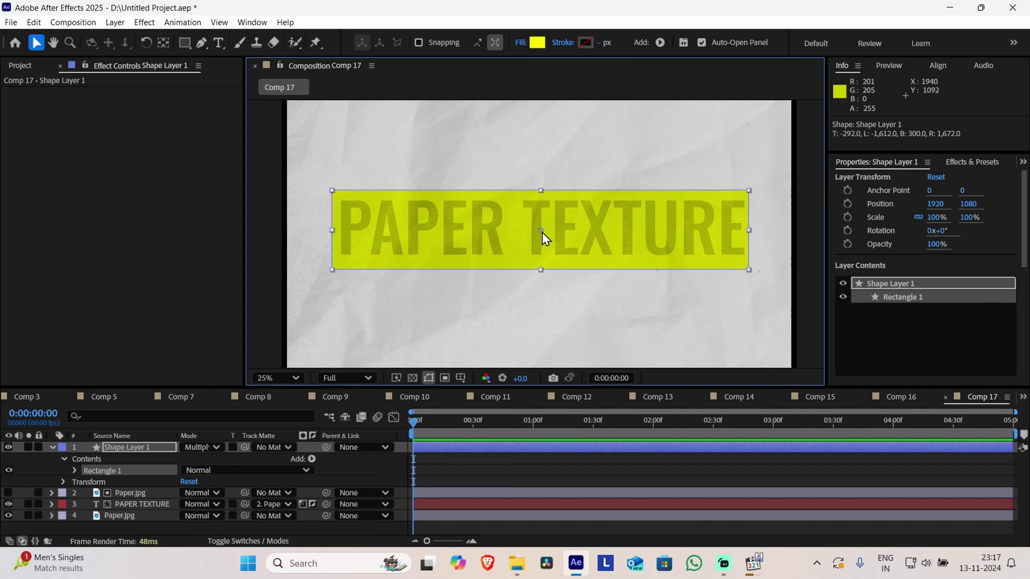
Try to move the yellow rectangle's anchor point from its centre towards its left edge
{"action": "left_click", "coordinate": [163, 42]}
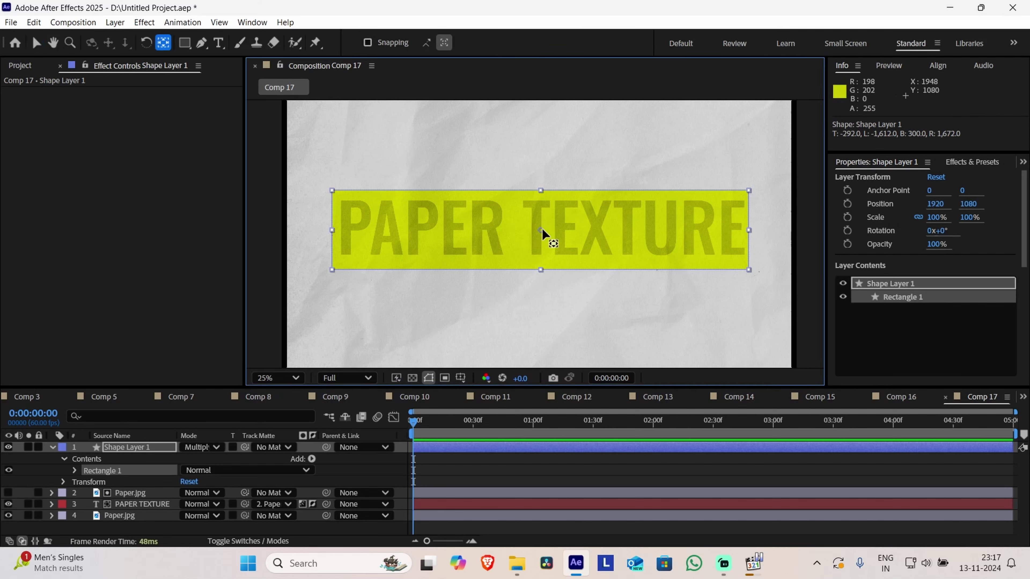
{"action": "left_click_drag", "start_coordinate": [541, 230], "coordinate": [359, 240]}
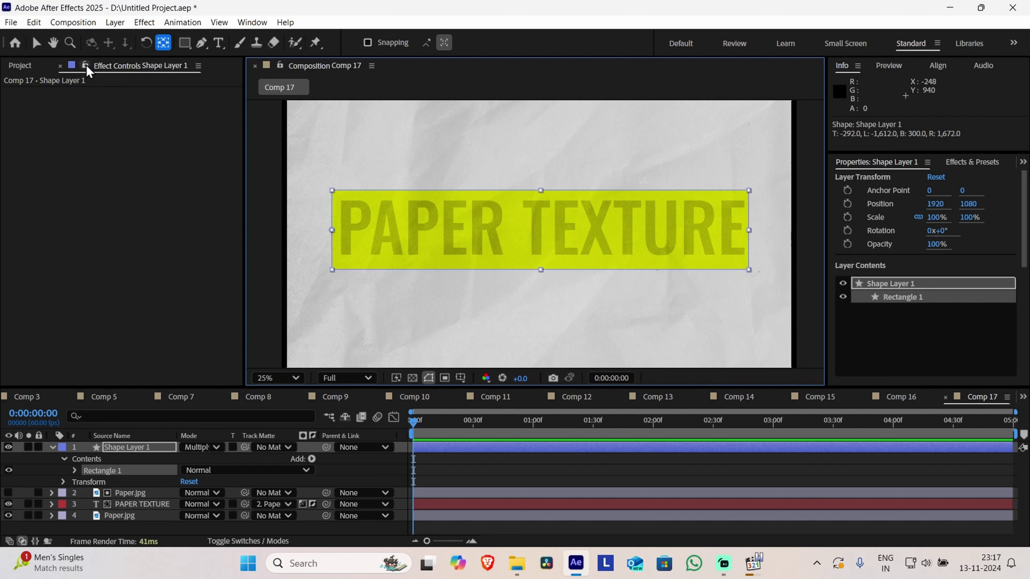
{"action": "left_click", "coordinate": [37, 42]}
{"action": "left_click", "coordinate": [485, 246]}
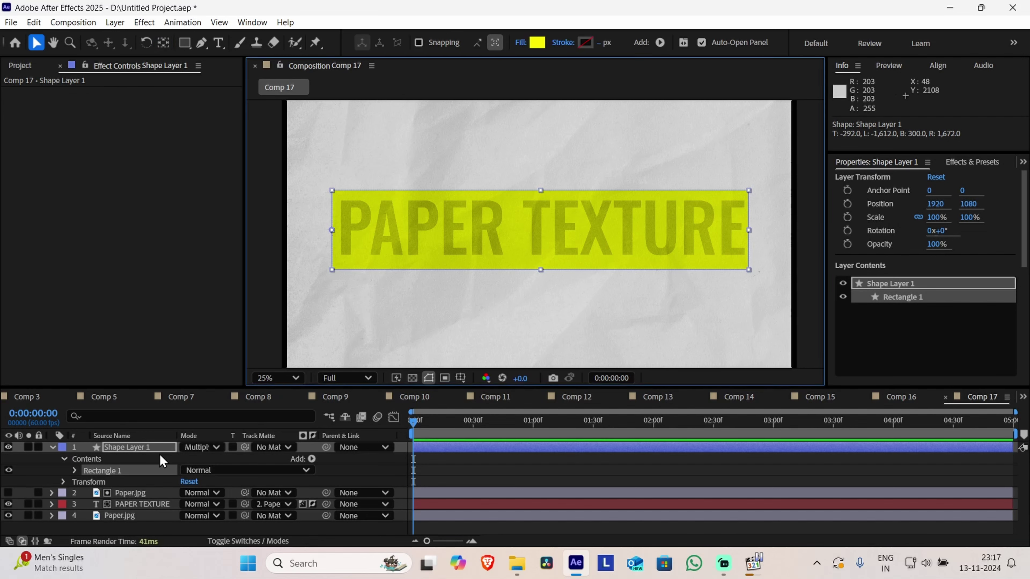
{"action": "key", "text": "t"}
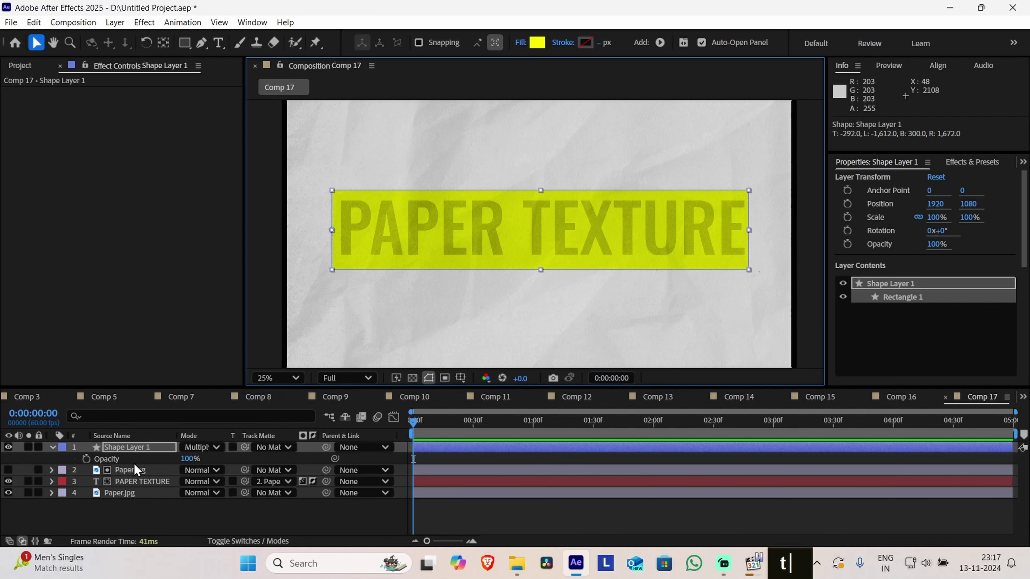
{"action": "key", "text": "t"}
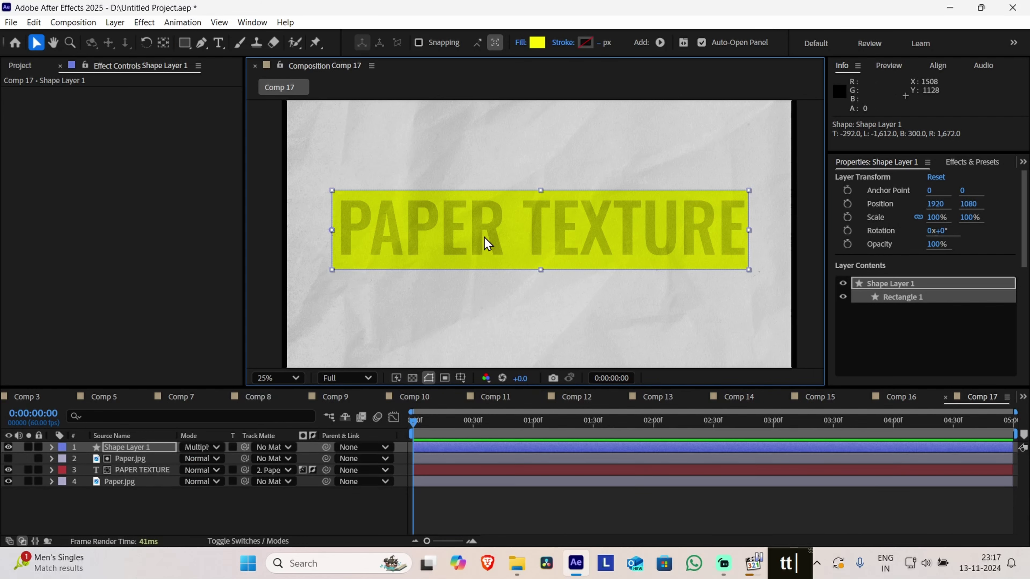
Reveal Shape Layer 1's Scale and move the layer's anchor point to the middle of the rectangle's left edge, at -1544, 12
{"action": "key", "text": "s"}
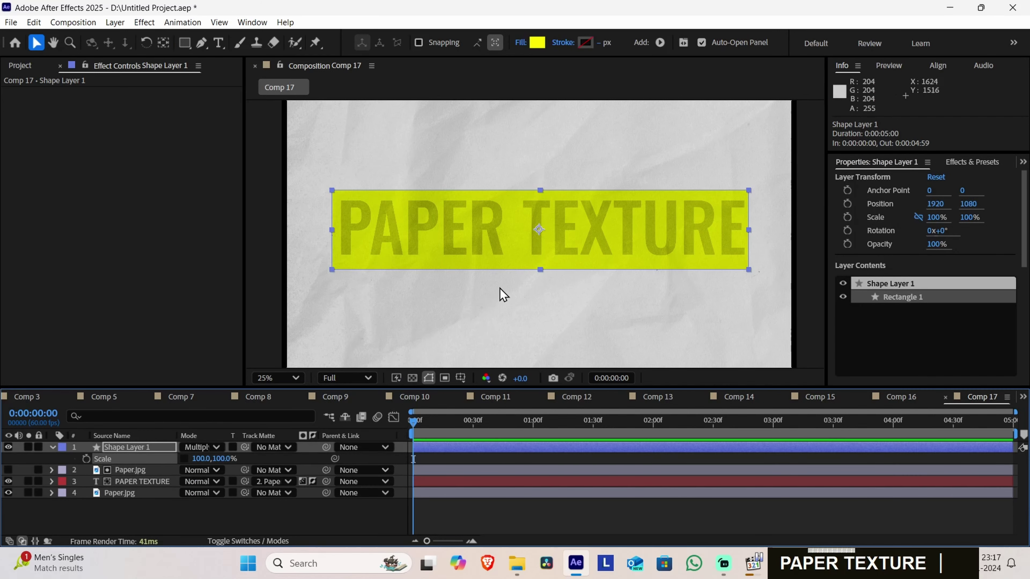
{"action": "key", "text": "y"}
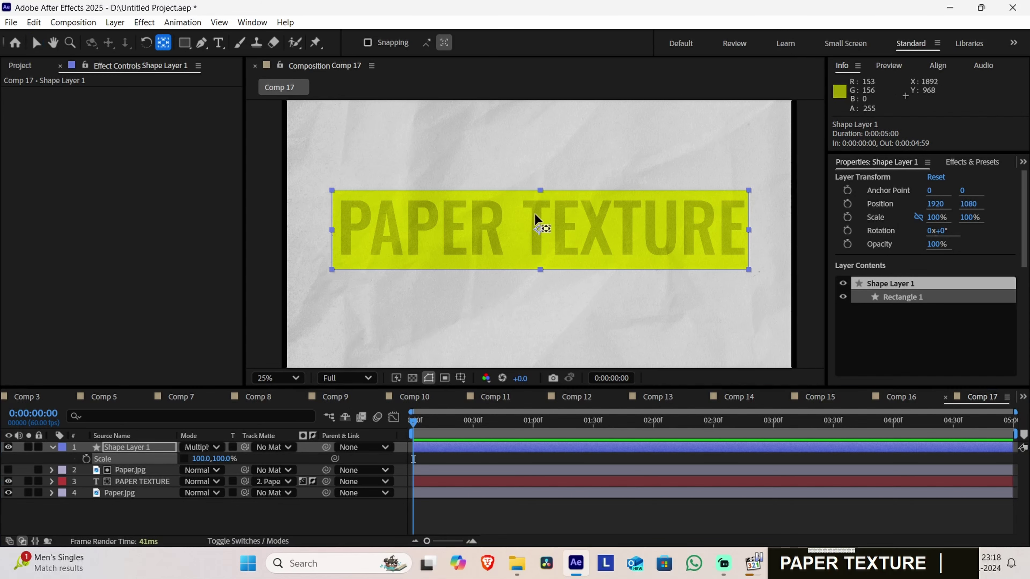
{"action": "left_click_drag", "start_coordinate": [538, 230], "coordinate": [330, 230]}
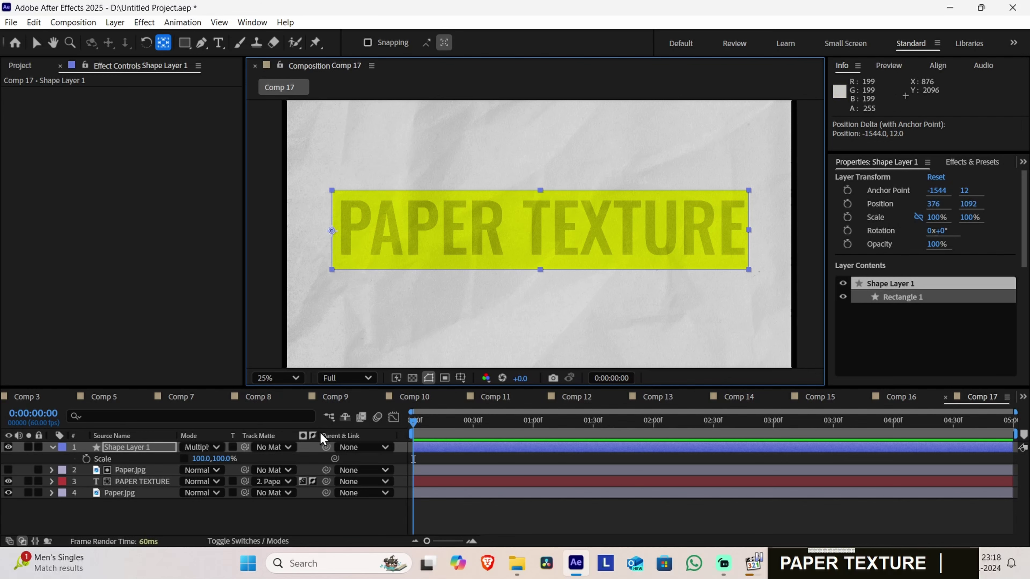
Set Shape Layer 1's horizontal scale to 0% at the start of the composition, keeping the vertical scale at 100%
{"action": "left_click_drag", "start_coordinate": [198, 462], "coordinate": [172, 475]}
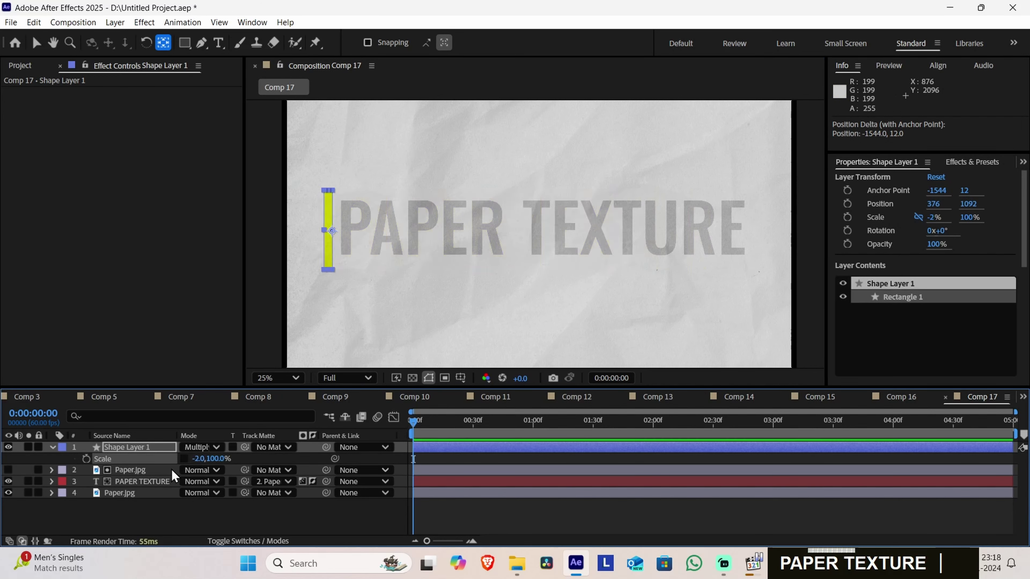
{"action": "left_click", "coordinate": [199, 459]}
{"action": "type", "text": "0"}
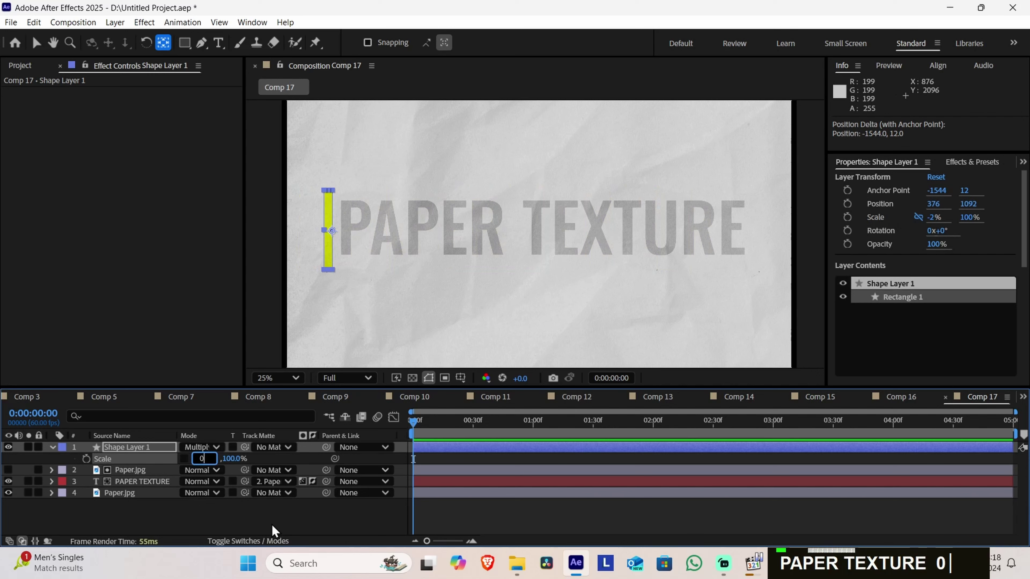
{"action": "key", "text": "Return"}
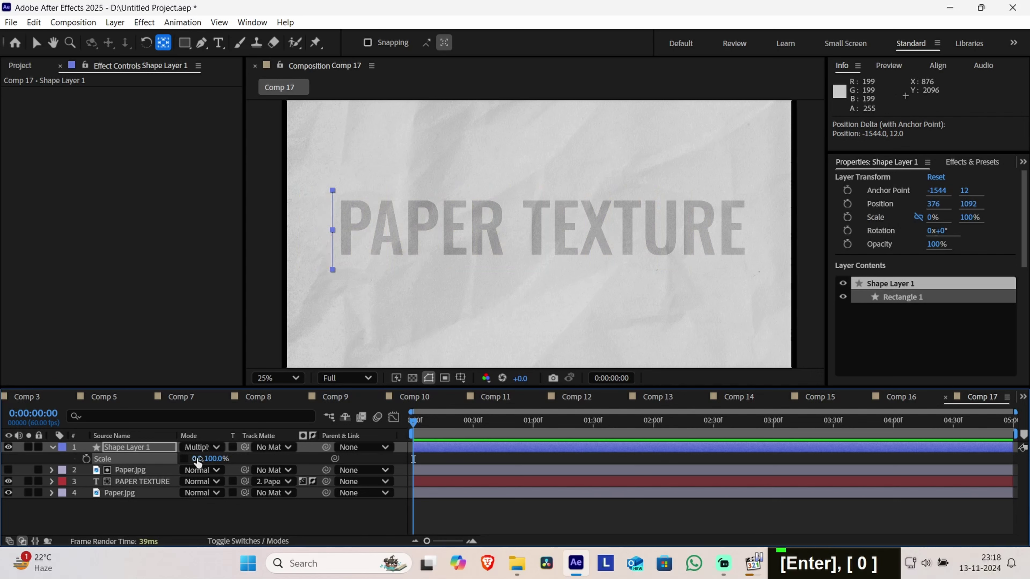
Go to frame 27 and set Shape Layer 1's horizontal scale to 101%
{"action": "left_click_drag", "start_coordinate": [415, 424], "coordinate": [467, 424]}
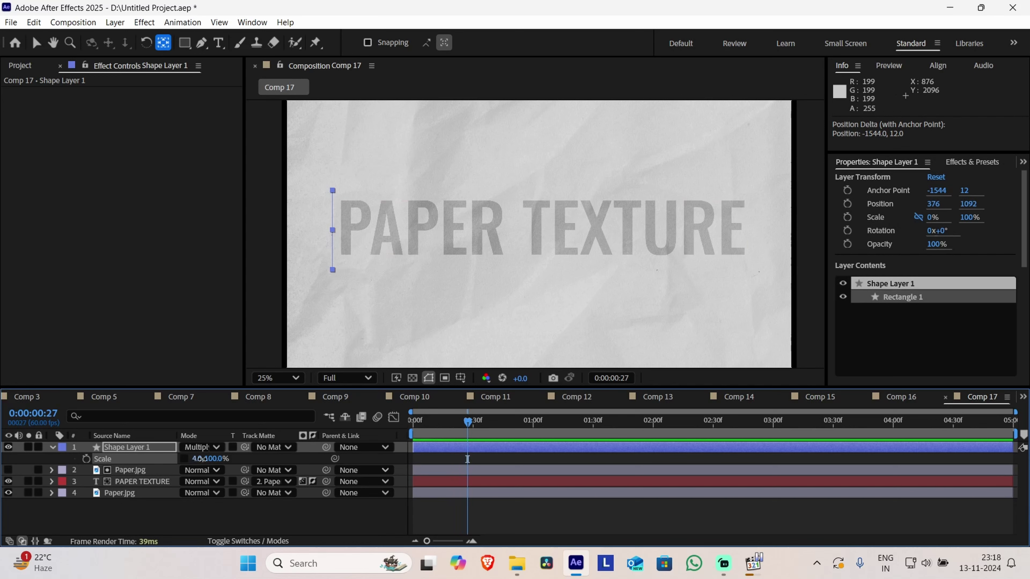
{"action": "left_click_drag", "start_coordinate": [199, 458], "coordinate": [264, 458]}
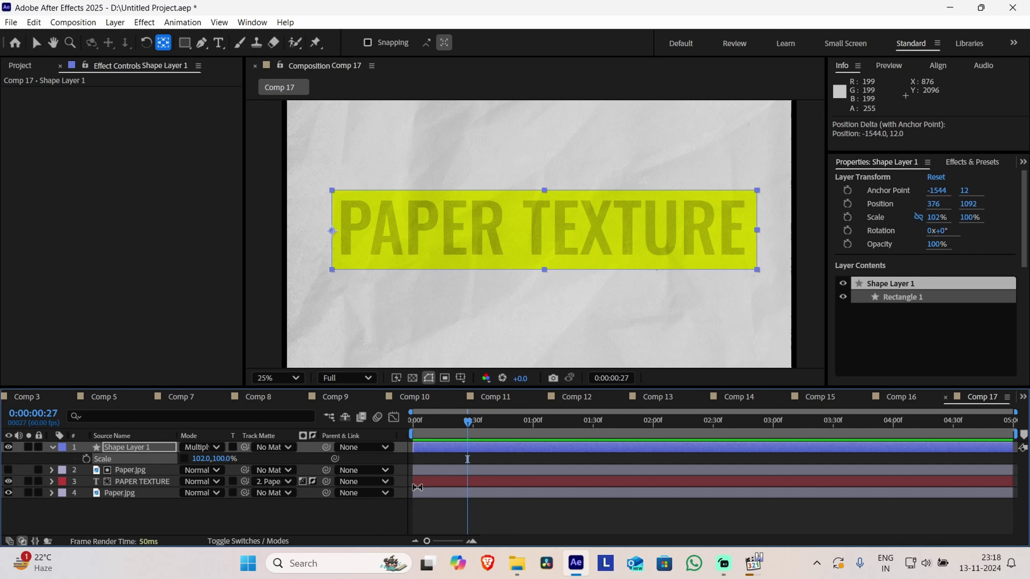
{"action": "left_click", "coordinate": [203, 459]}
{"action": "key", "text": "Right"}
{"action": "key", "text": "Right"}
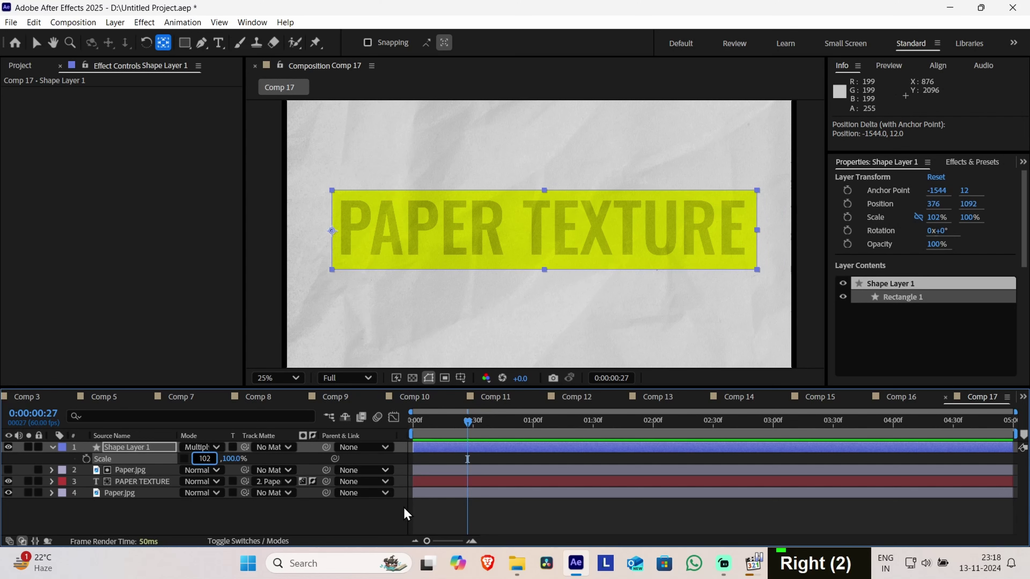
{"action": "key", "text": "BackSpace"}
{"action": "type", "text": "1"}
{"action": "key", "text": "Return"}
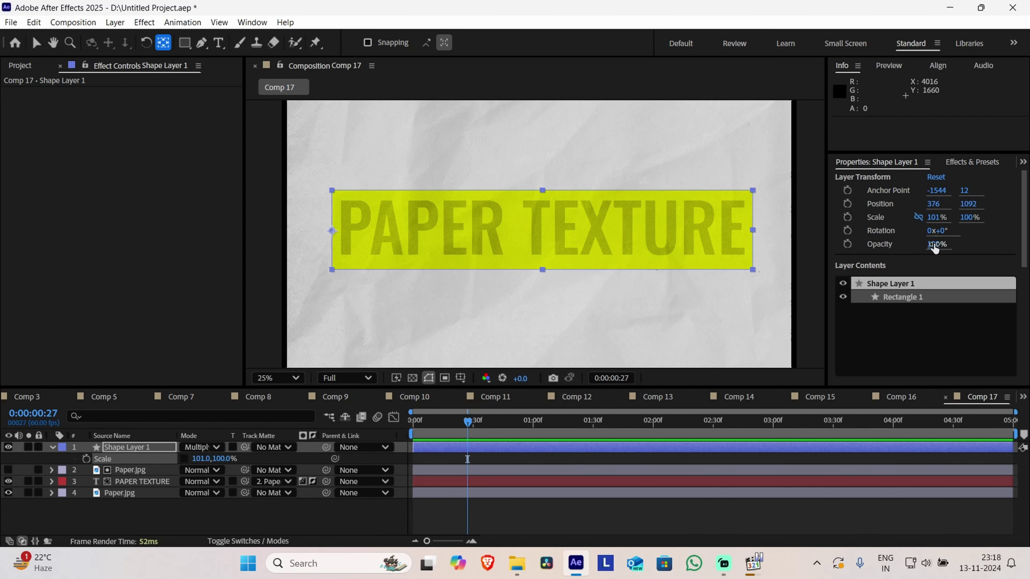
Set Shape Layer 1's opacity to 45% and deselect the layer
{"action": "left_click_drag", "start_coordinate": [935, 247], "coordinate": [926, 245]}
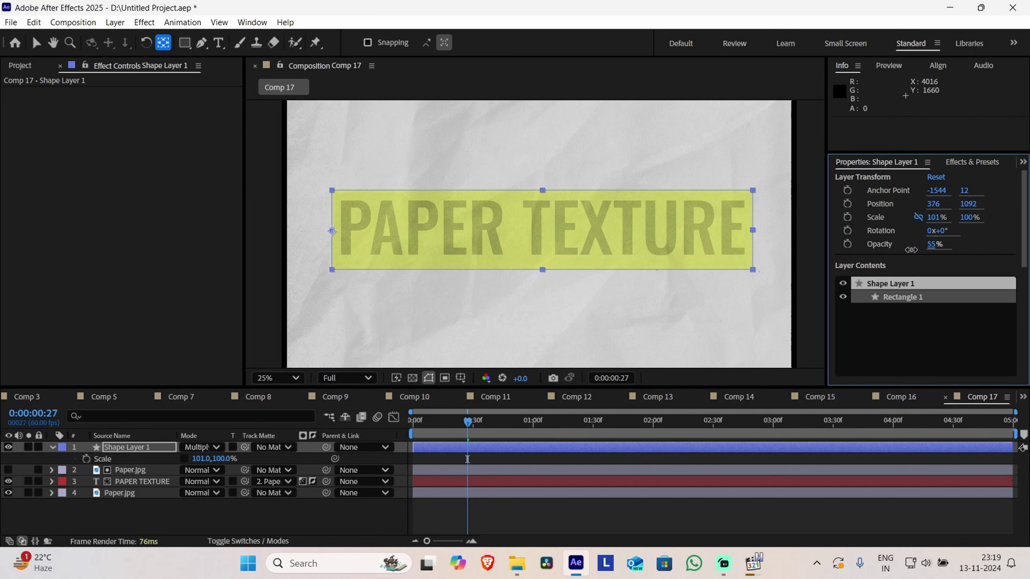
{"action": "left_click", "coordinate": [934, 244]}
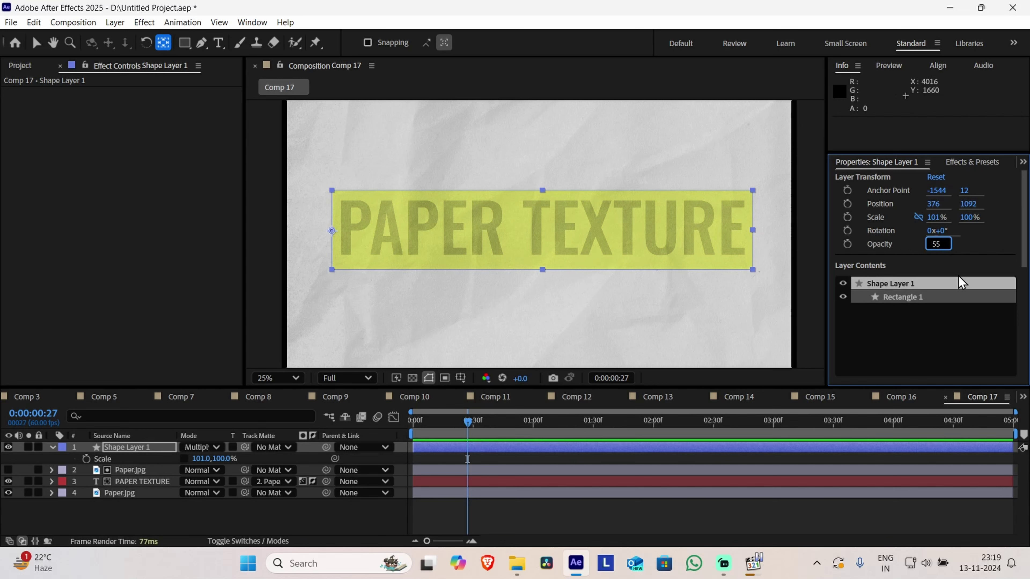
{"action": "key", "text": "Right"}
{"action": "key", "text": "Right"}
{"action": "key", "text": "BackSpace"}
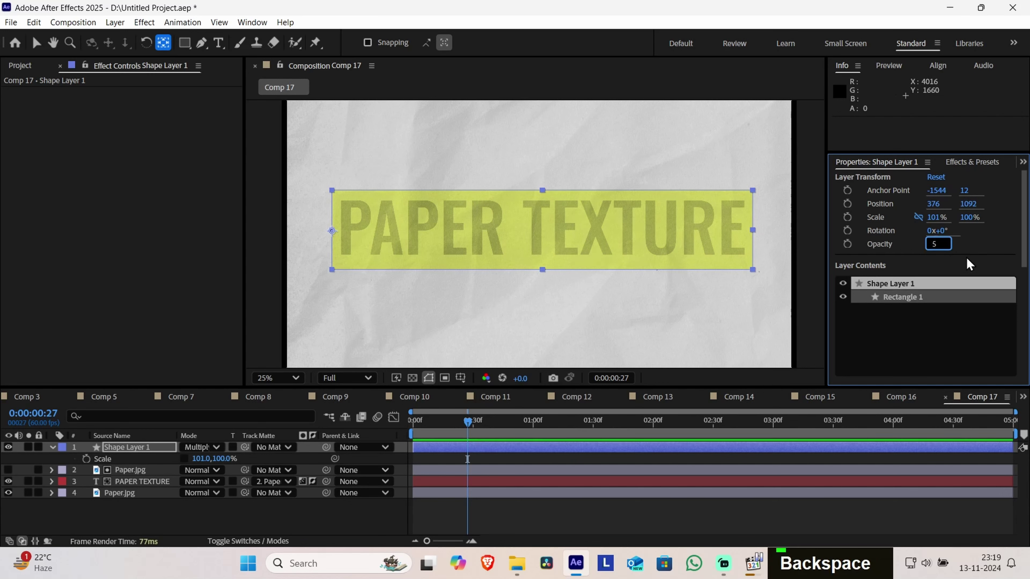
{"action": "key", "text": "BackSpace"}
{"action": "type", "text": "45"}
{"action": "key", "text": "Return"}
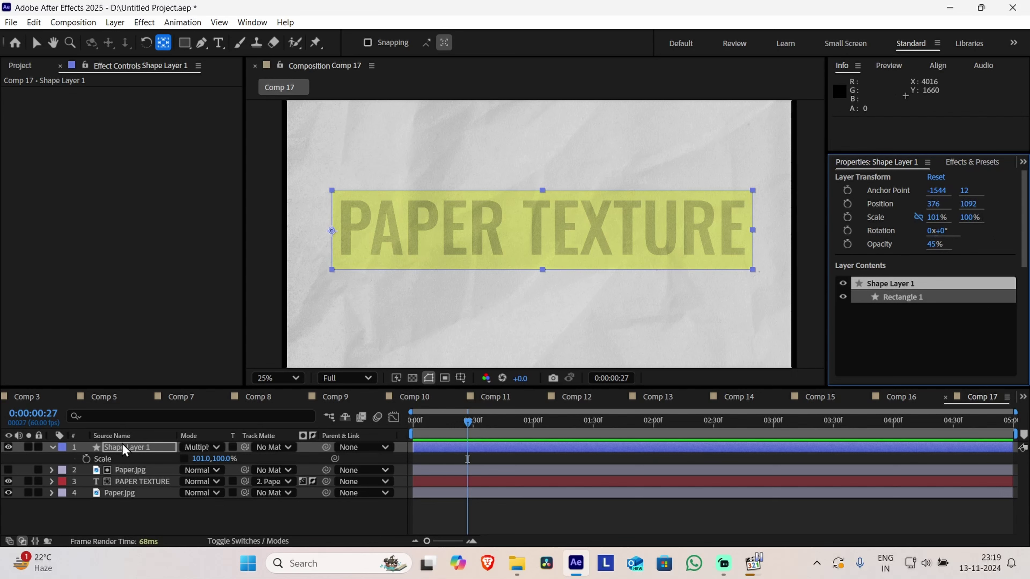
{"action": "left_click", "coordinate": [175, 526]}
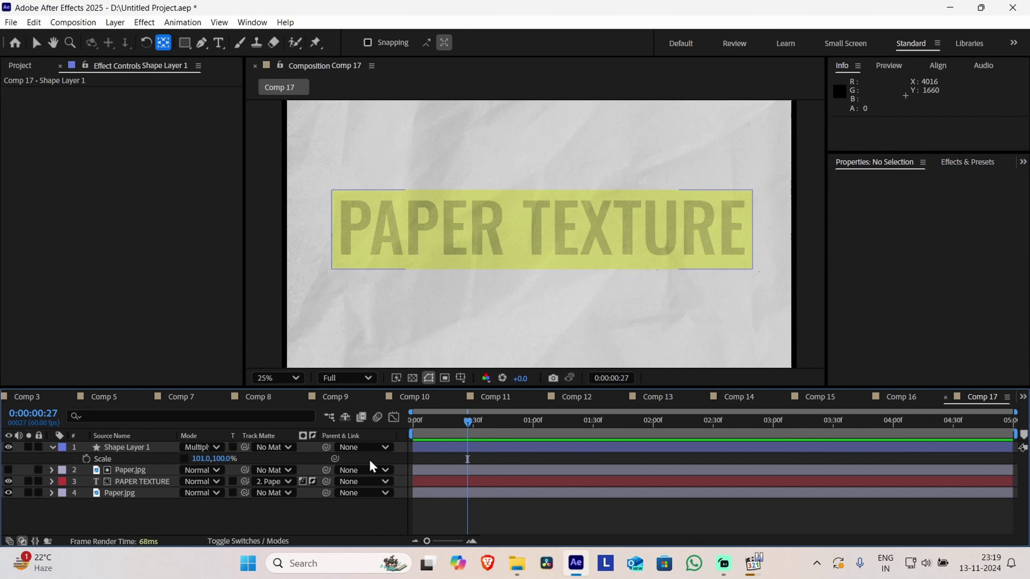
{"action": "left_click", "coordinate": [152, 449]}
{"action": "key", "text": "ctrl+c"}
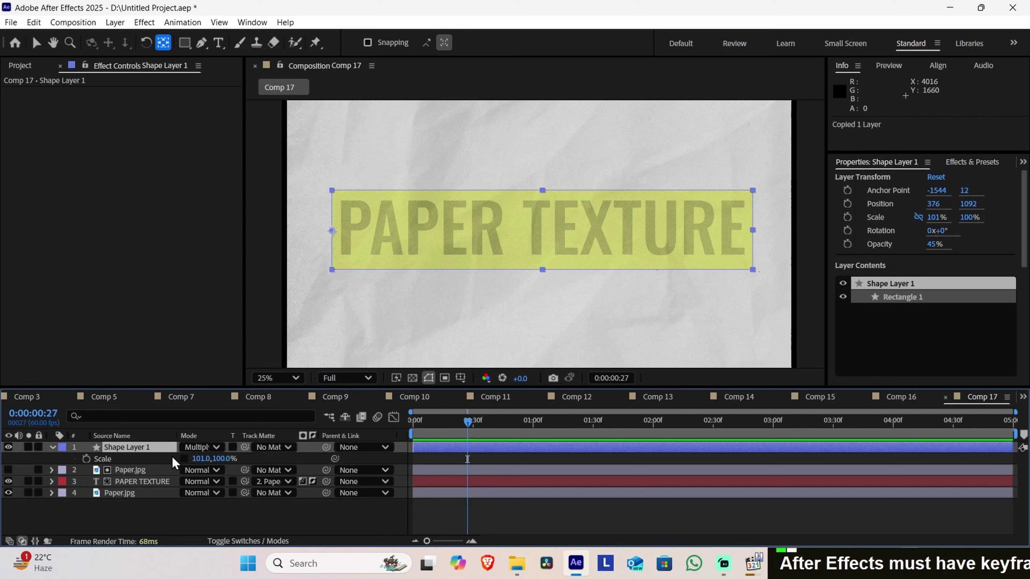
{"action": "key", "text": "ctrl+v"}
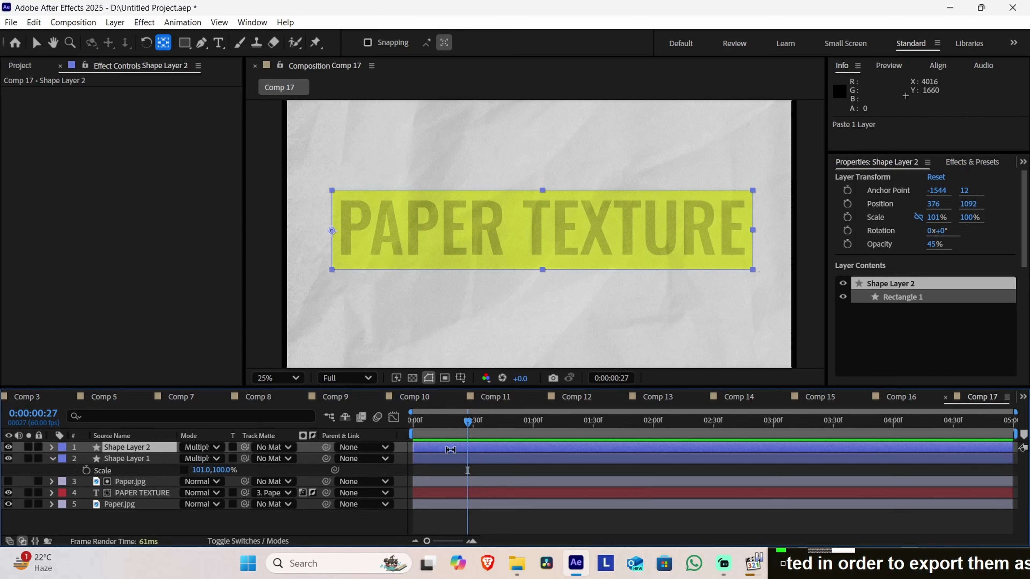
{"action": "left_click", "coordinate": [491, 531]}
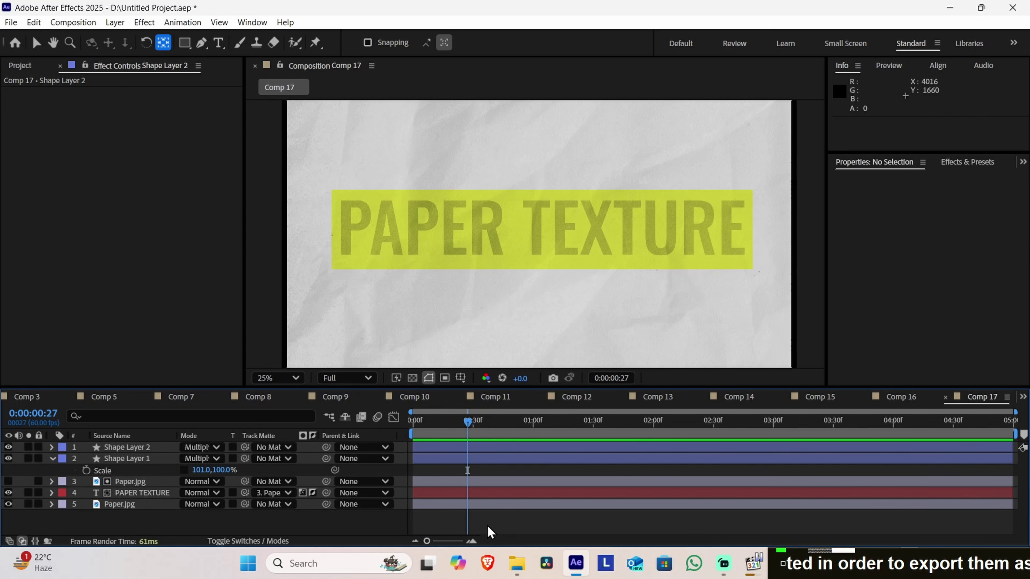
{"action": "key", "text": "u"}
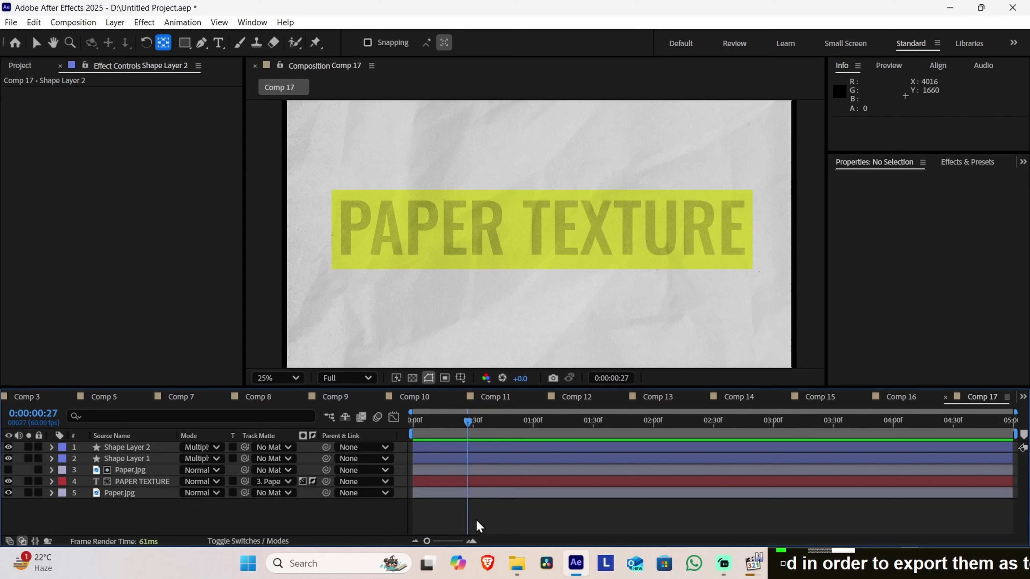
{"action": "left_click", "coordinate": [127, 447]}
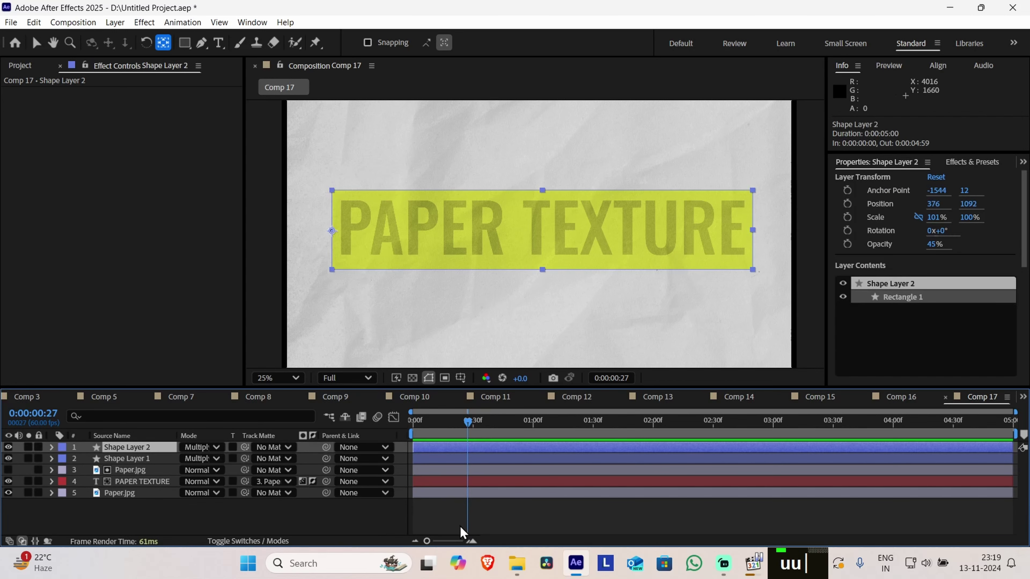
{"action": "key", "text": "ctrl+z"}
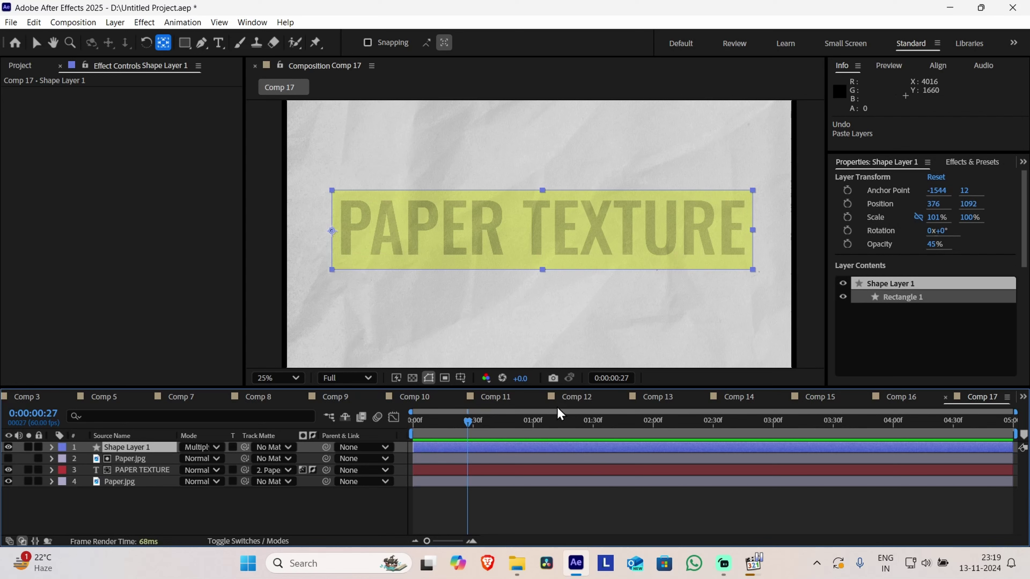
At the start of the composition, set Shape Layer 1's horizontal scale to 0% and enable keyframing for Scale
{"action": "left_click_drag", "start_coordinate": [469, 423], "coordinate": [413, 425]}
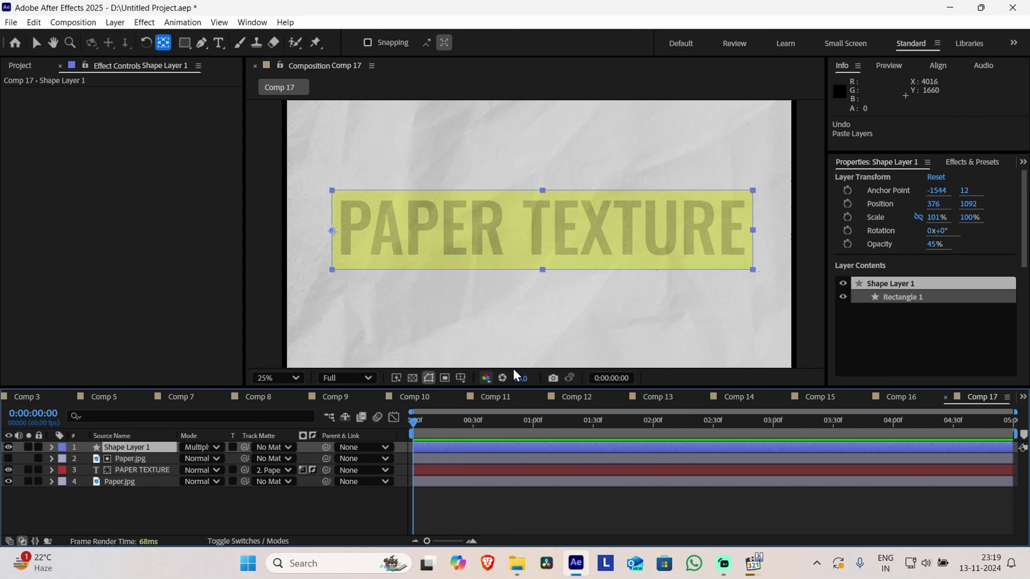
{"action": "left_click", "coordinate": [939, 223]}
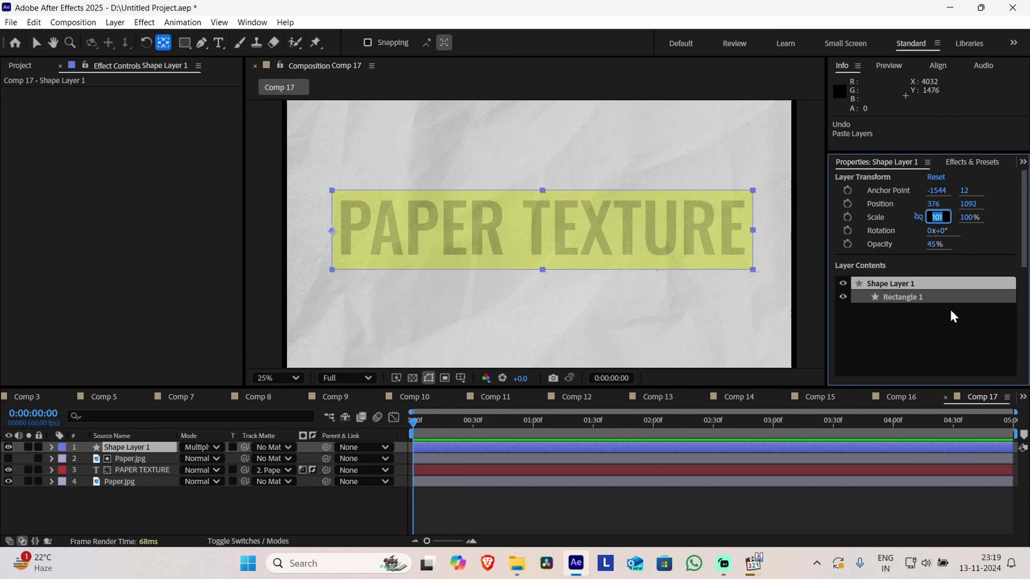
{"action": "type", "text": "0"}
{"action": "key", "text": "Return"}
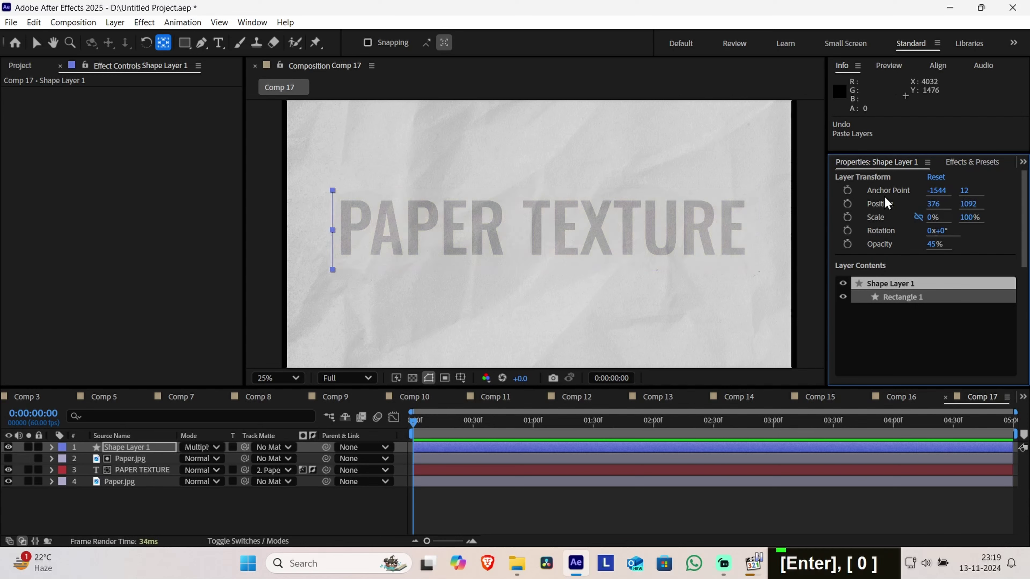
{"action": "left_click", "coordinate": [847, 216]}
Add a Scale keyframe at frame 35 with Shape Layer 1's horizontal scale at 101%, and deselect the layer
{"action": "mouse_move", "coordinate": [489, 423]}
{"action": "left_mouse_down"}
{"action": "mouse_move", "coordinate": [471, 427]}
{"action": "mouse_move", "coordinate": [482, 424]}
{"action": "left_mouse_up"}
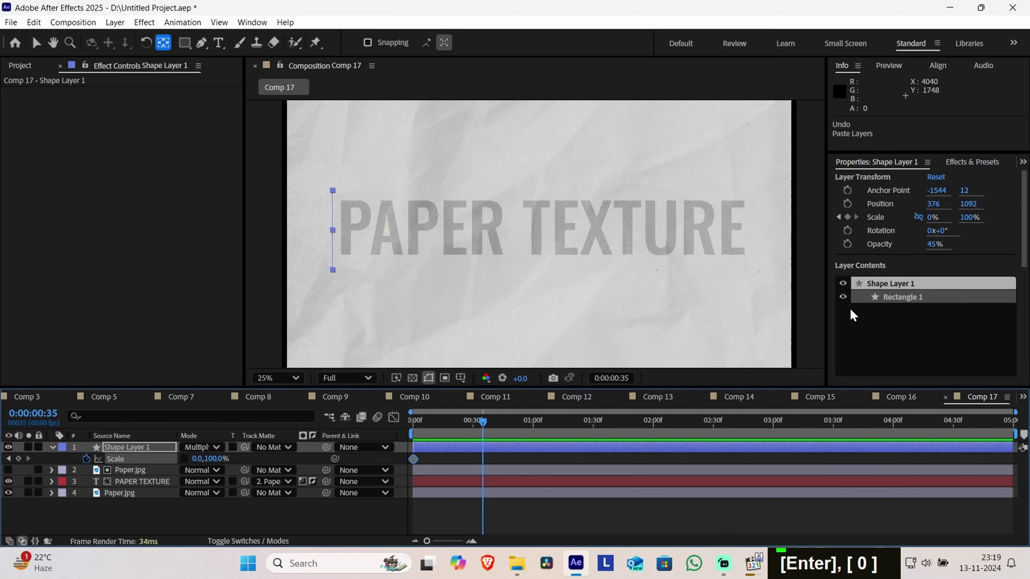
{"action": "left_click", "coordinate": [932, 221]}
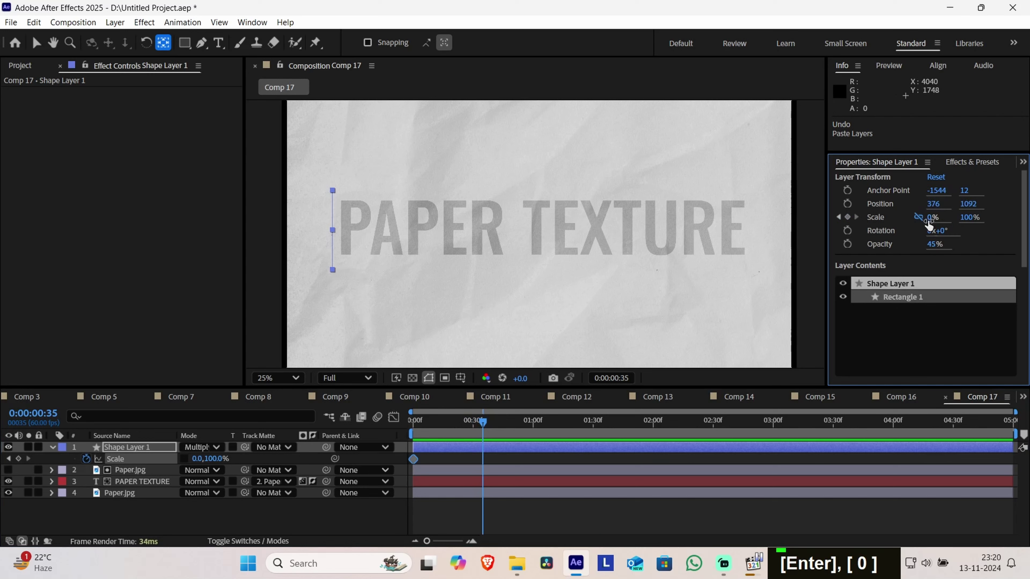
{"action": "double_click", "coordinate": [935, 218]}
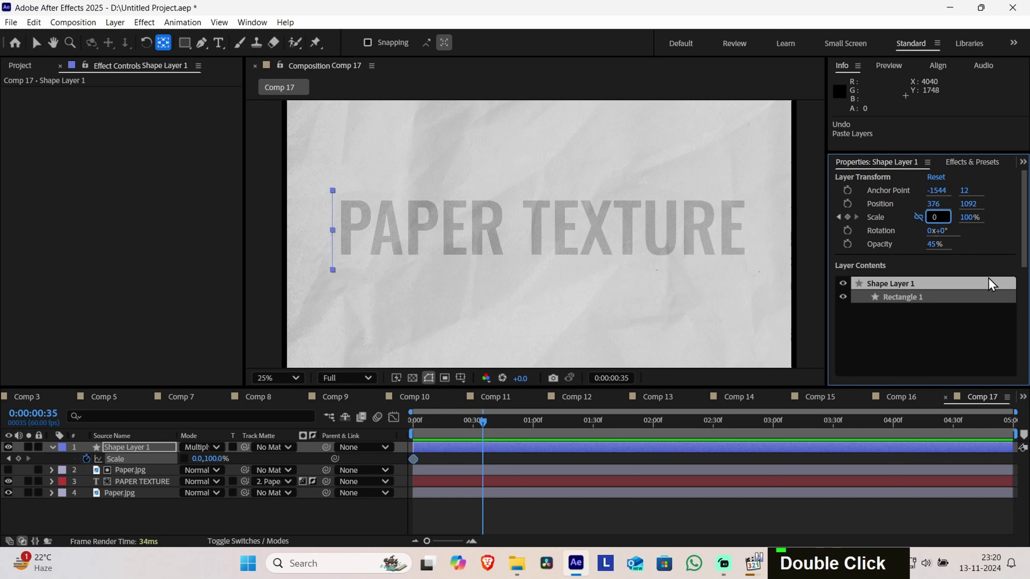
{"action": "type", "text": "10"}
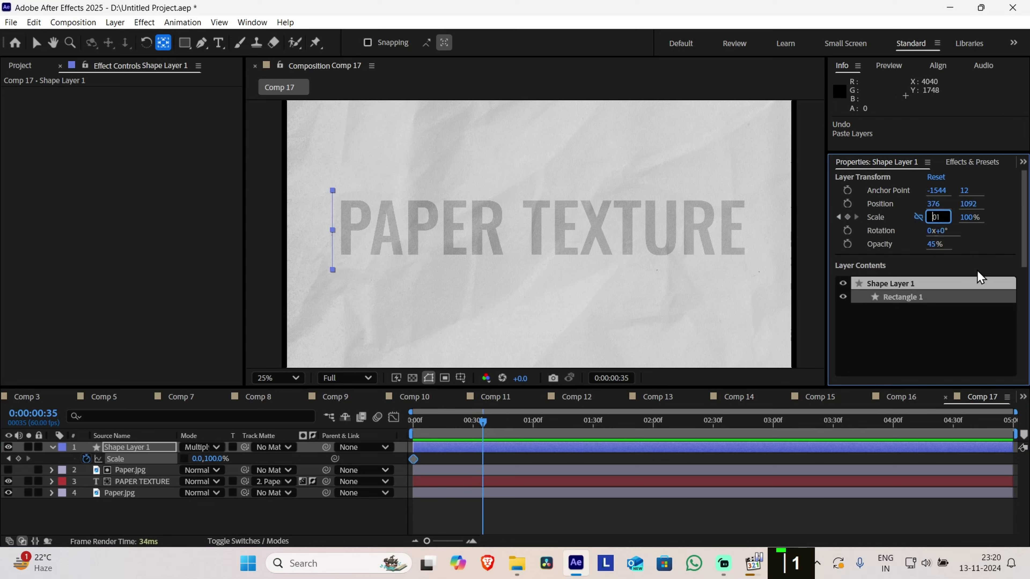
{"action": "type", "text": "1"}
{"action": "key", "text": "Return"}
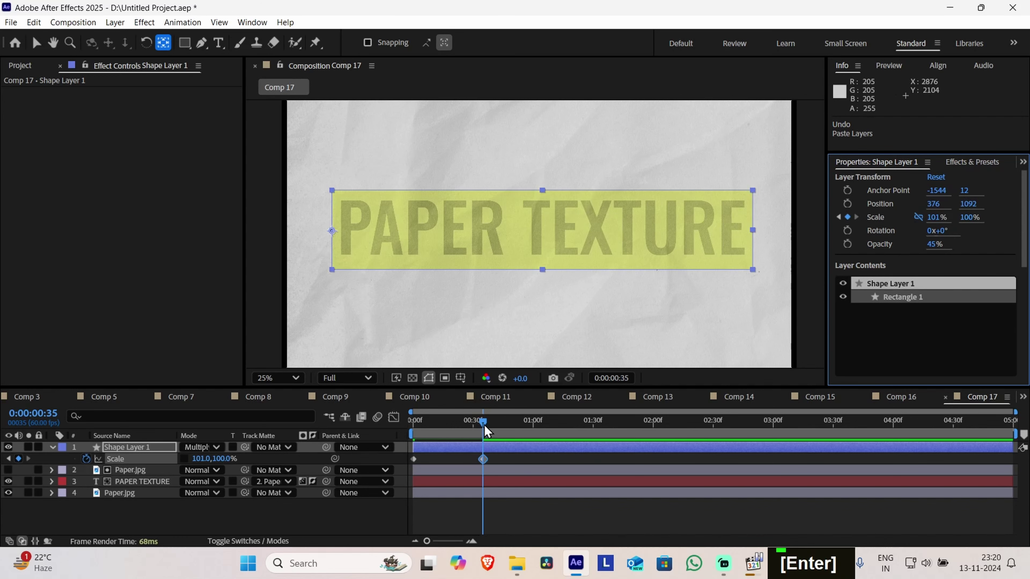
{"action": "left_click", "coordinate": [472, 514]}
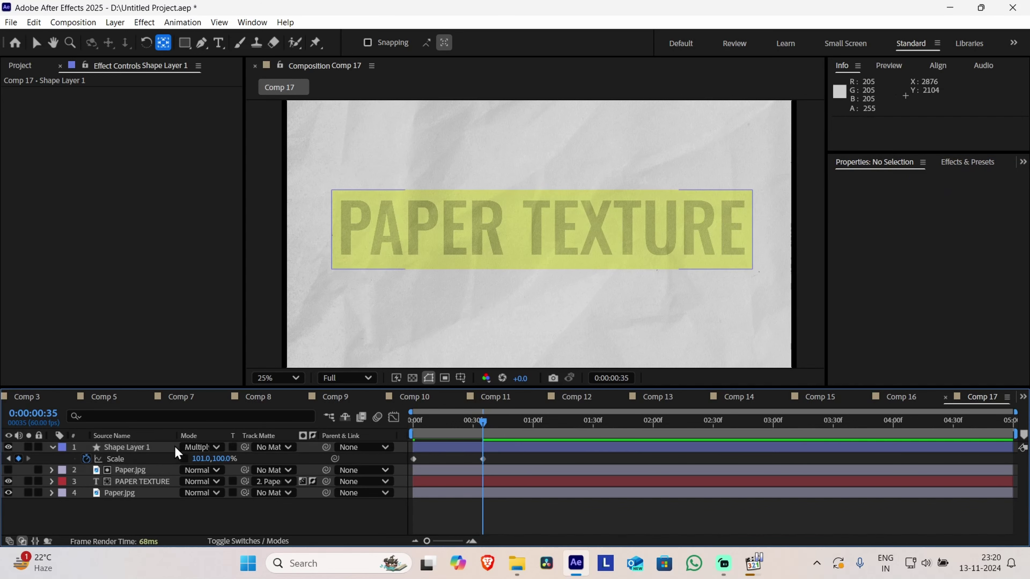
Duplicate Shape Layer 1 with its Scale keyframes and show the keyframes of the copy, Shape Layer 2
{"action": "left_click", "coordinate": [141, 444]}
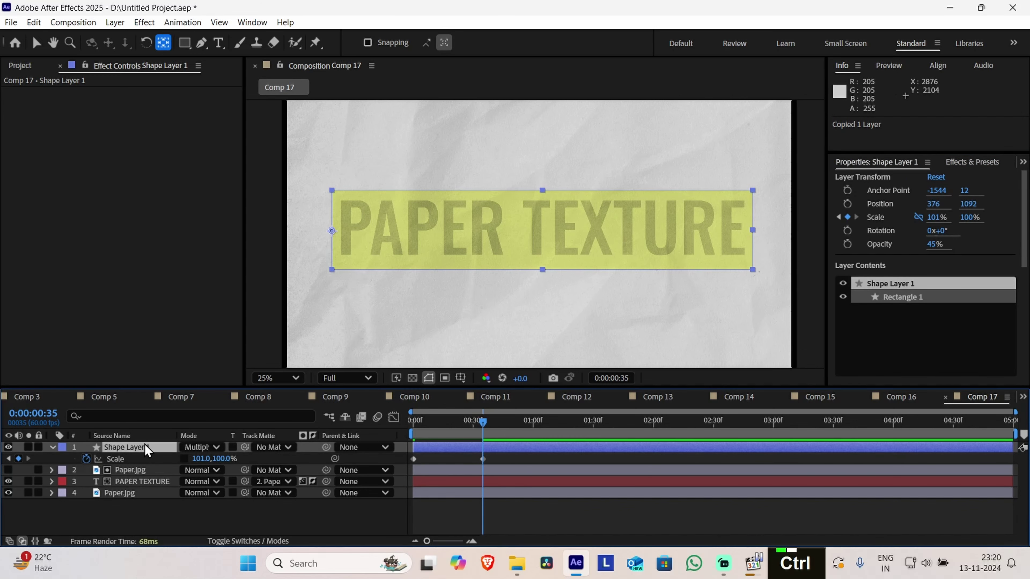
{"action": "key", "text": "ctrl+v"}
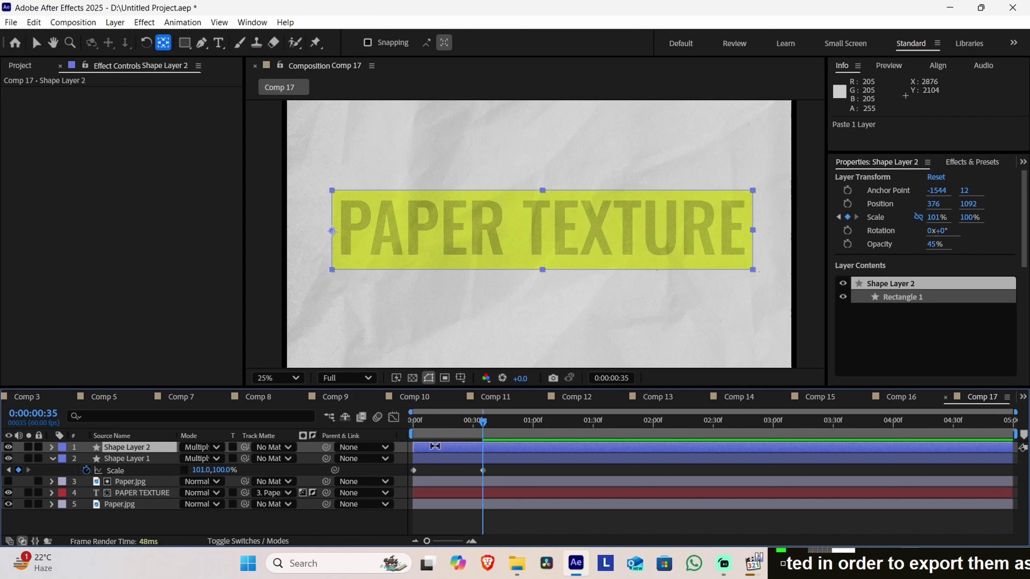
{"action": "left_click", "coordinate": [143, 460]}
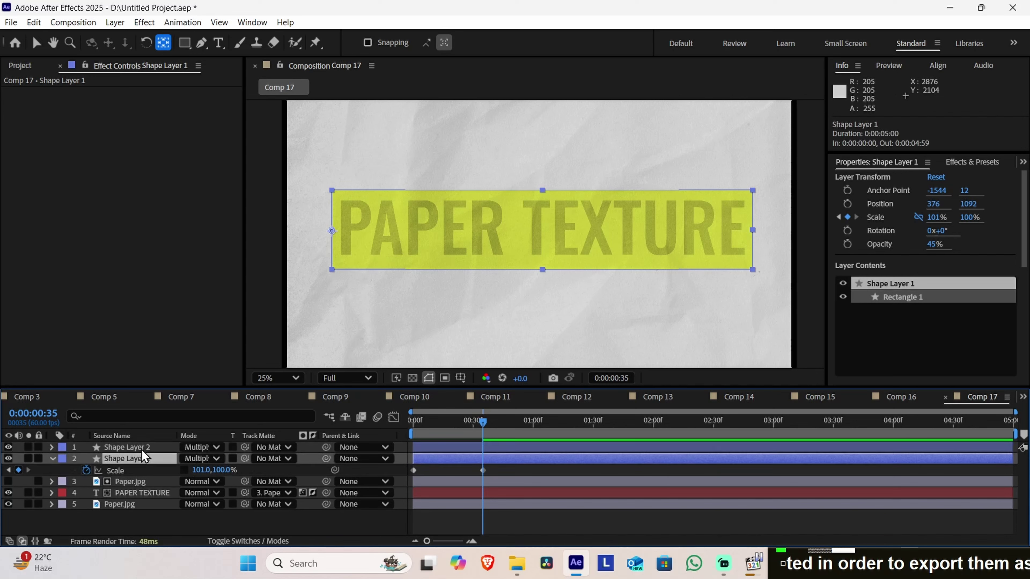
{"action": "left_click", "coordinate": [141, 448]}
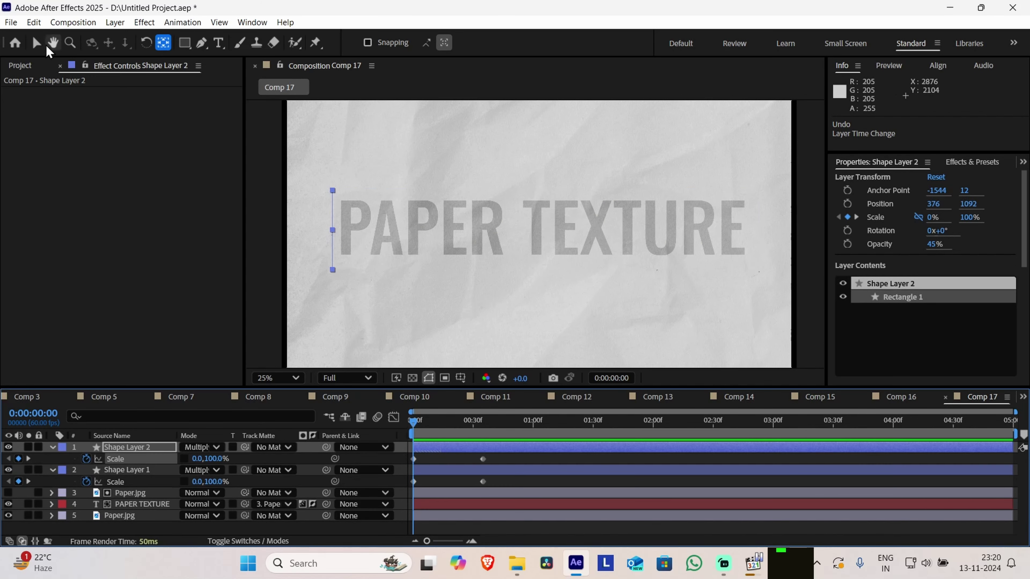
Shift Shape Layer 2 in time so it starts at frame 17, and preview the two staggered highlighter wipes
{"action": "left_click", "coordinate": [36, 43]}
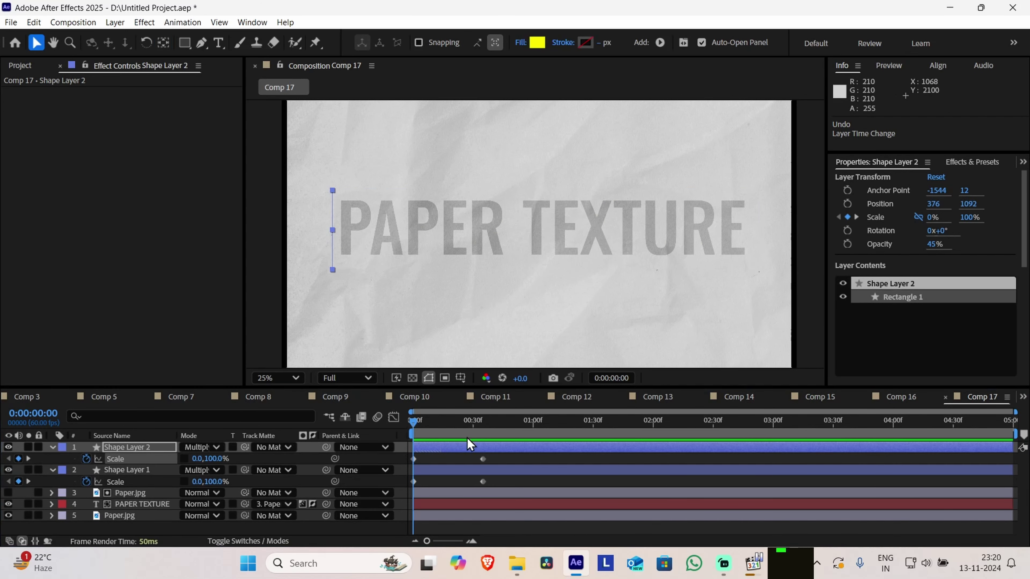
{"action": "left_click_drag", "start_coordinate": [449, 445], "coordinate": [480, 445]}
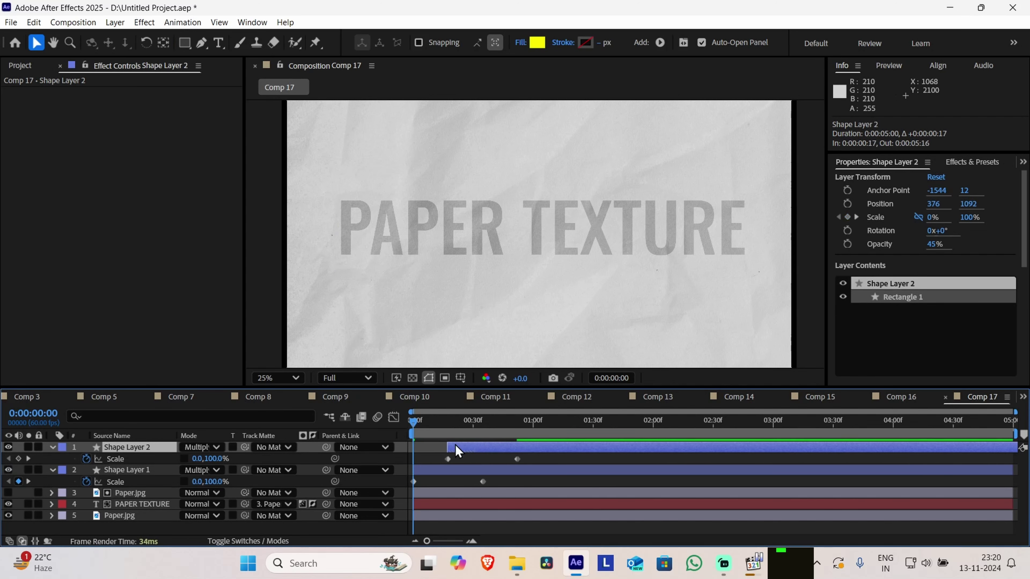
{"action": "key", "text": "space"}
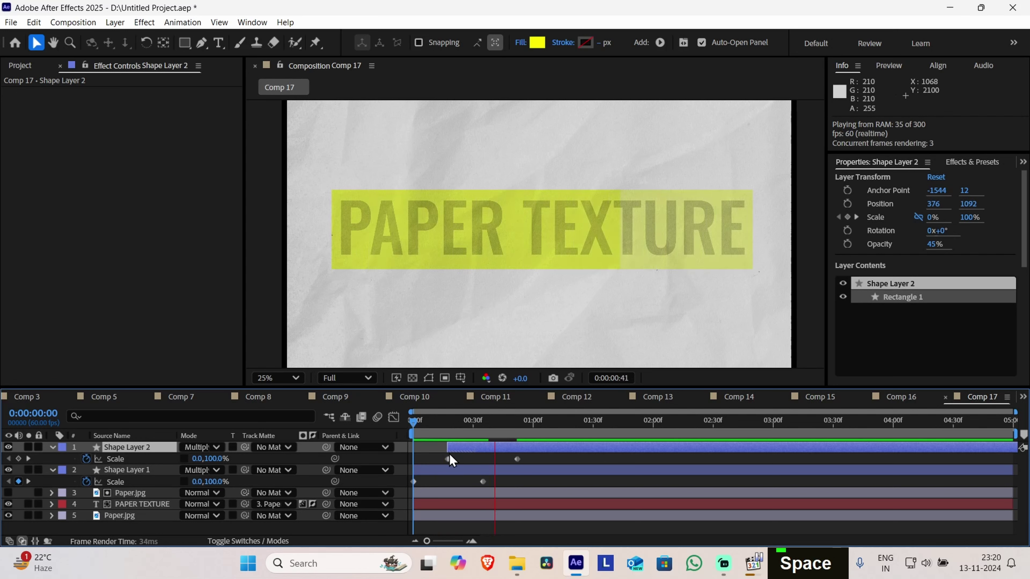
{"action": "key", "text": "space"}
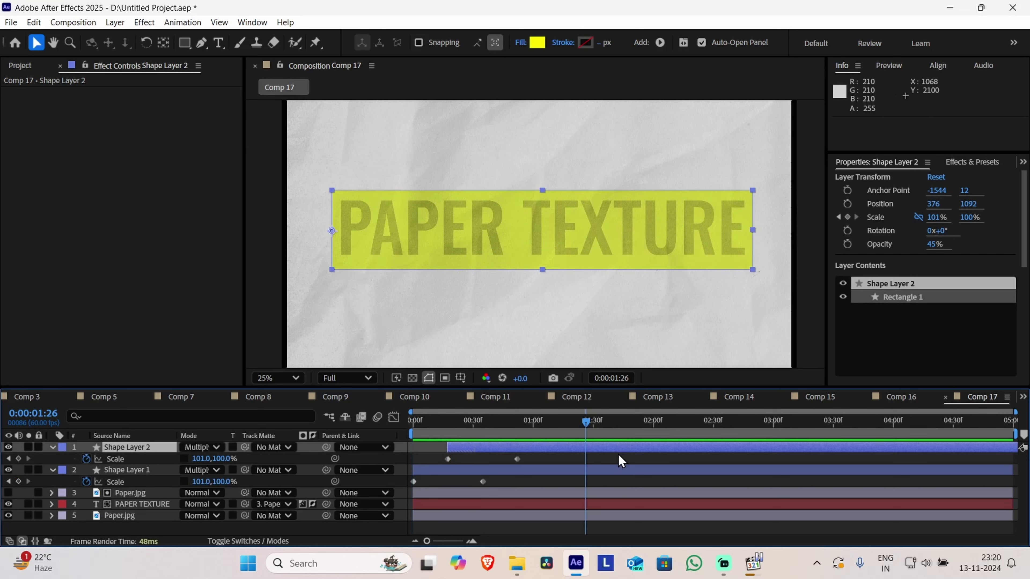
{"action": "key", "text": "space"}
{"action": "key", "text": "space"}
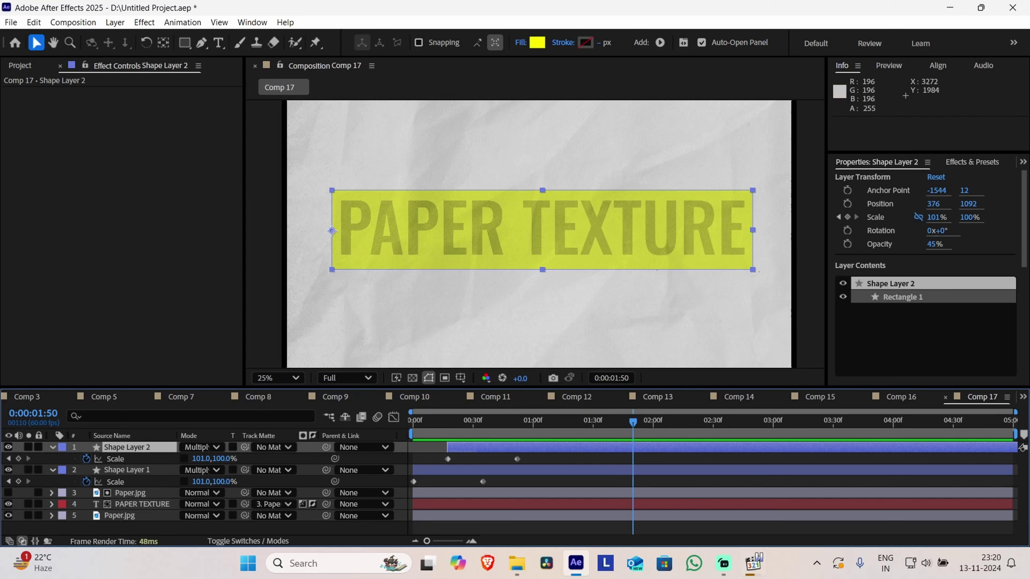
Turn off the inverted matte on the PAPER TEXTURE layer and preview the animation from the start of the composition
{"action": "left_click", "coordinate": [140, 504]}
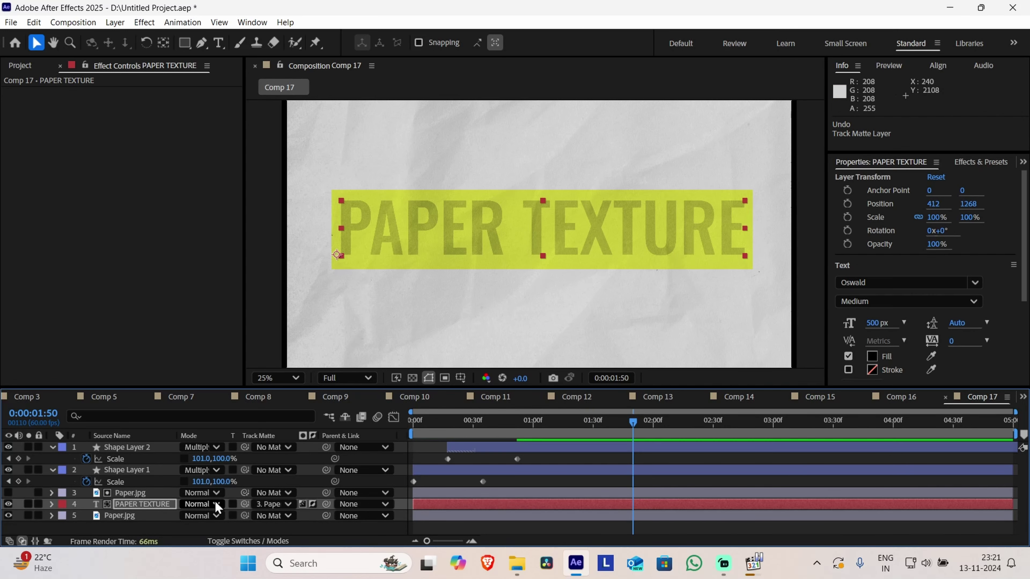
{"action": "left_click", "coordinate": [313, 505]}
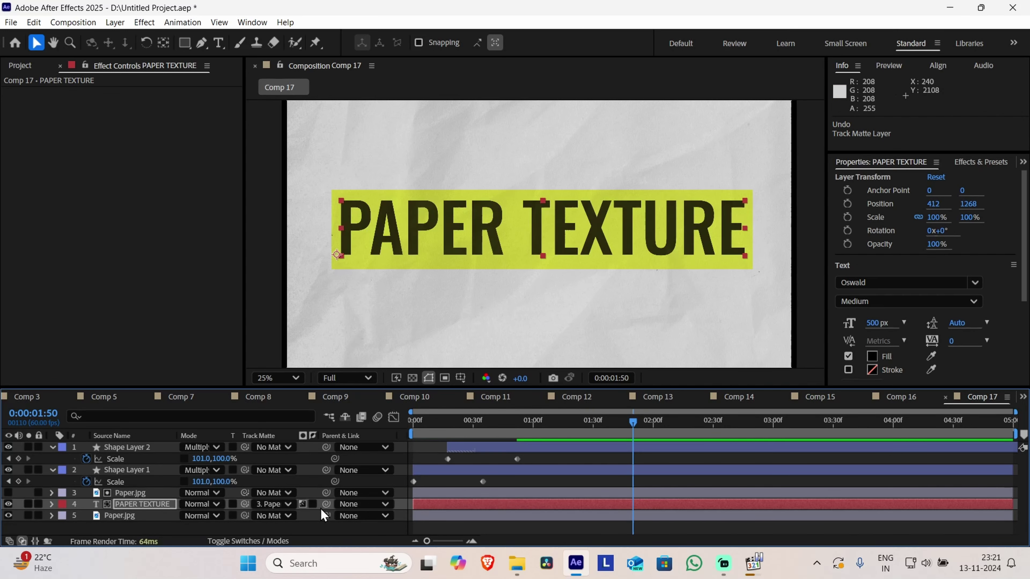
{"action": "left_click_drag", "start_coordinate": [471, 435], "coordinate": [391, 443]}
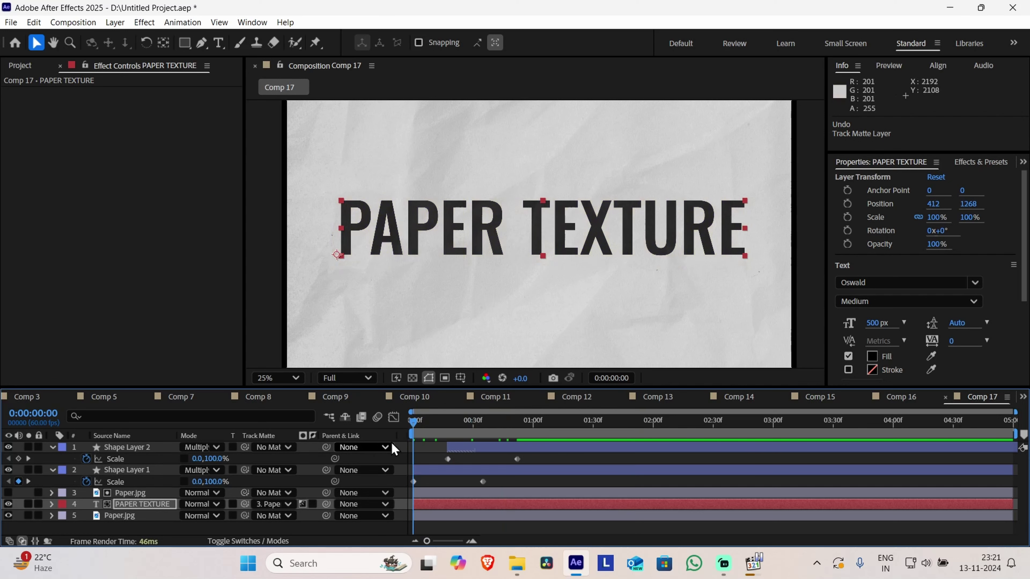
{"action": "key", "text": "space"}
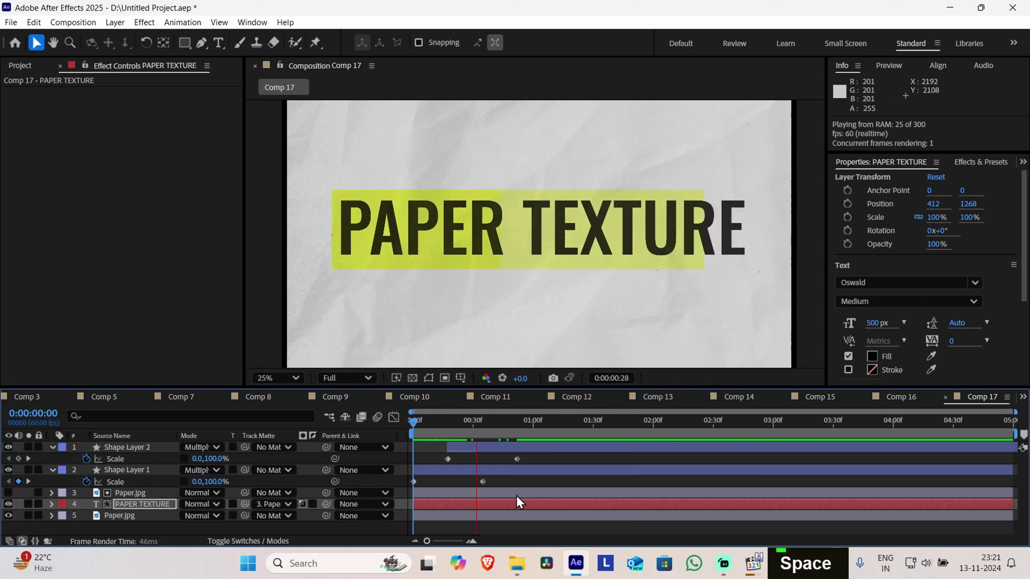
{"action": "key", "text": "space"}
{"action": "left_click_drag", "start_coordinate": [559, 424], "coordinate": [566, 458]}
{"action": "key", "text": "Home"}
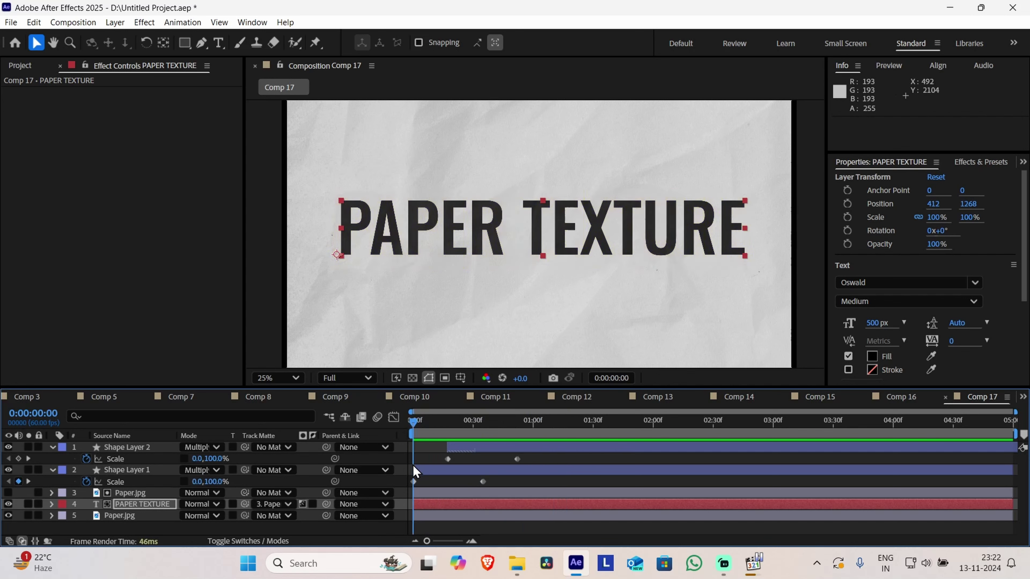
Create an adjustment layer and place it above all other layers in Comp 17
{"action": "right_click", "coordinate": [316, 532]}
{"action": "mouse_move", "coordinate": [394, 375]}
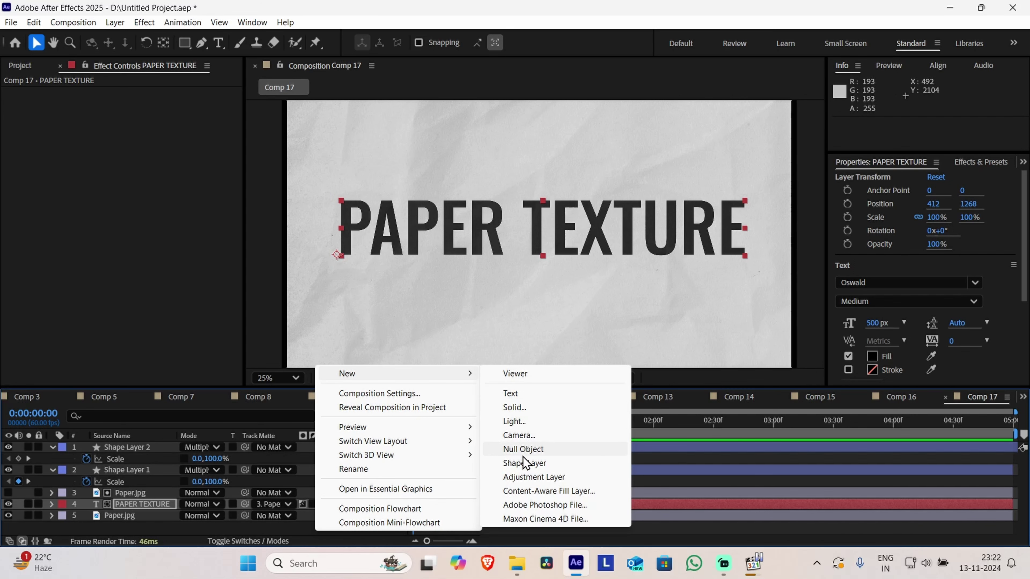
{"action": "left_click", "coordinate": [539, 480]}
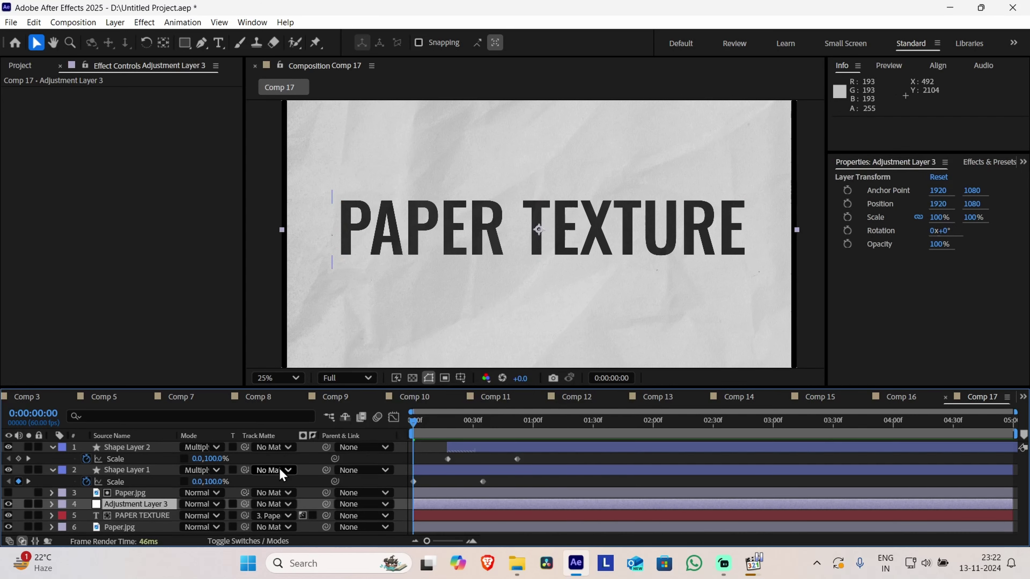
{"action": "left_click_drag", "start_coordinate": [152, 506], "coordinate": [156, 447]}
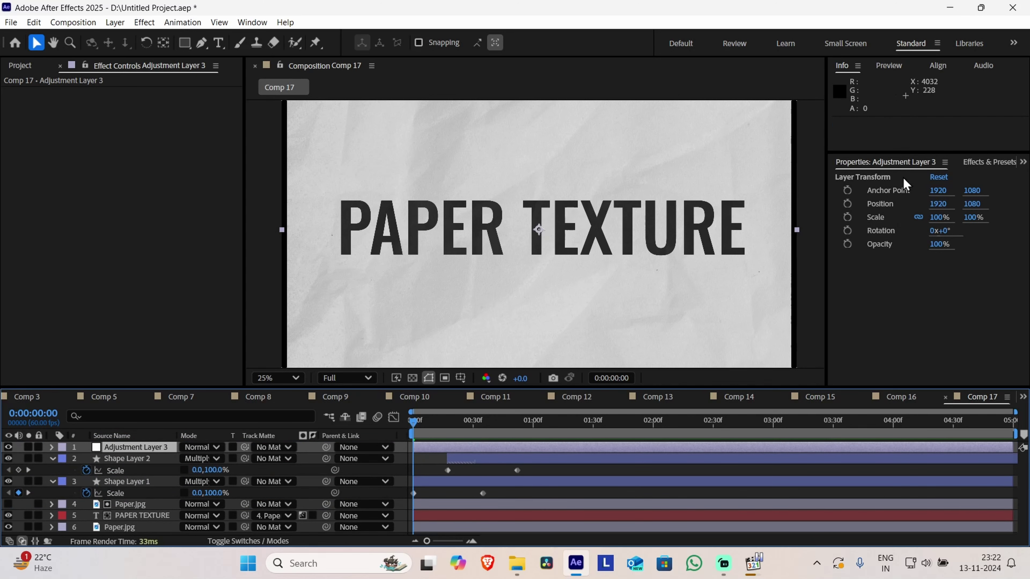
Apply the Posterize Time effect to Adjustment Layer 3 and preview the highlighter animation
{"action": "left_click", "coordinate": [991, 163]}
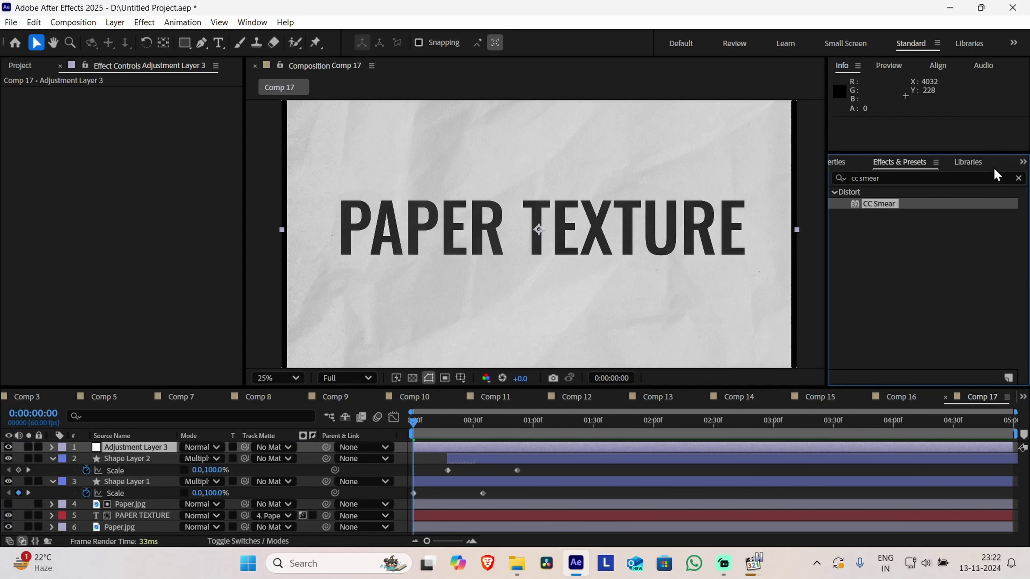
{"action": "left_click", "coordinate": [929, 178]}
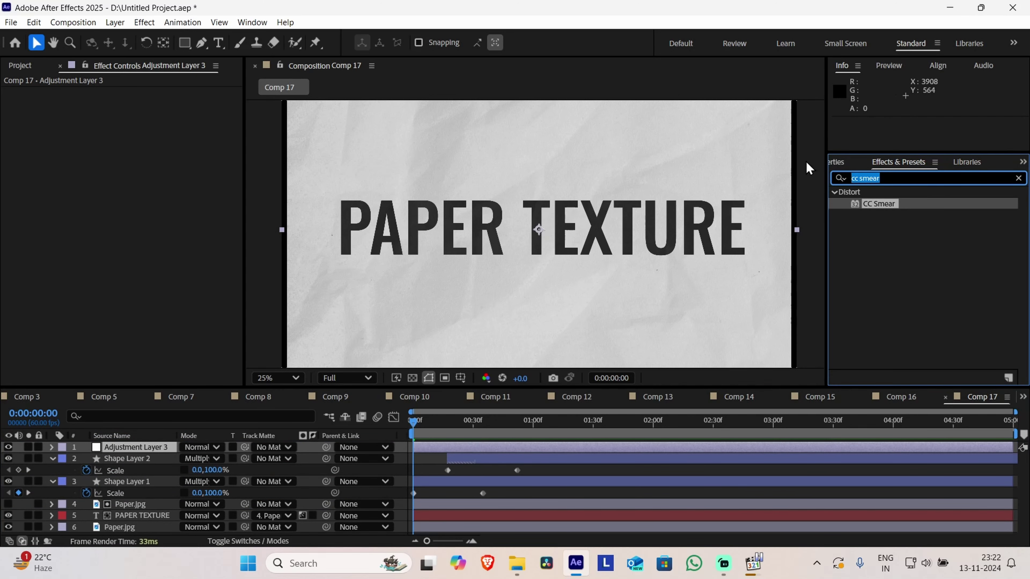
{"action": "type", "text": "posteri"}
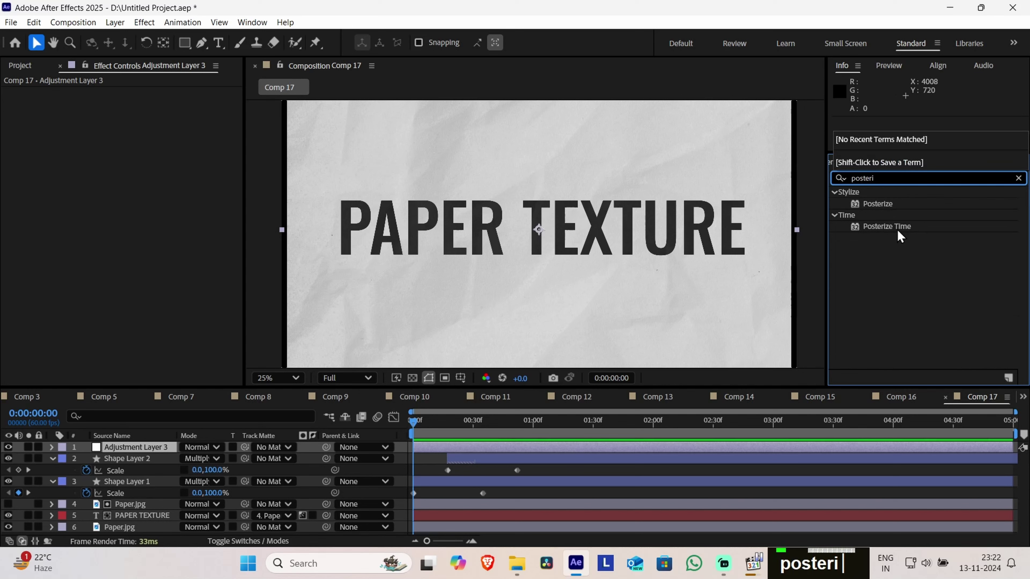
{"action": "left_click_drag", "start_coordinate": [898, 229], "coordinate": [122, 451]}
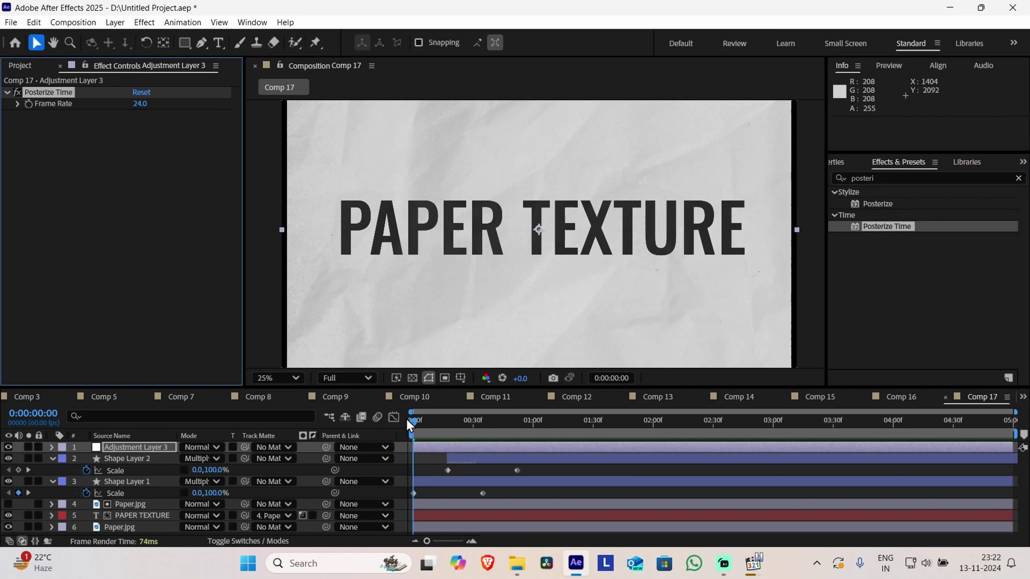
{"action": "key", "text": "space"}
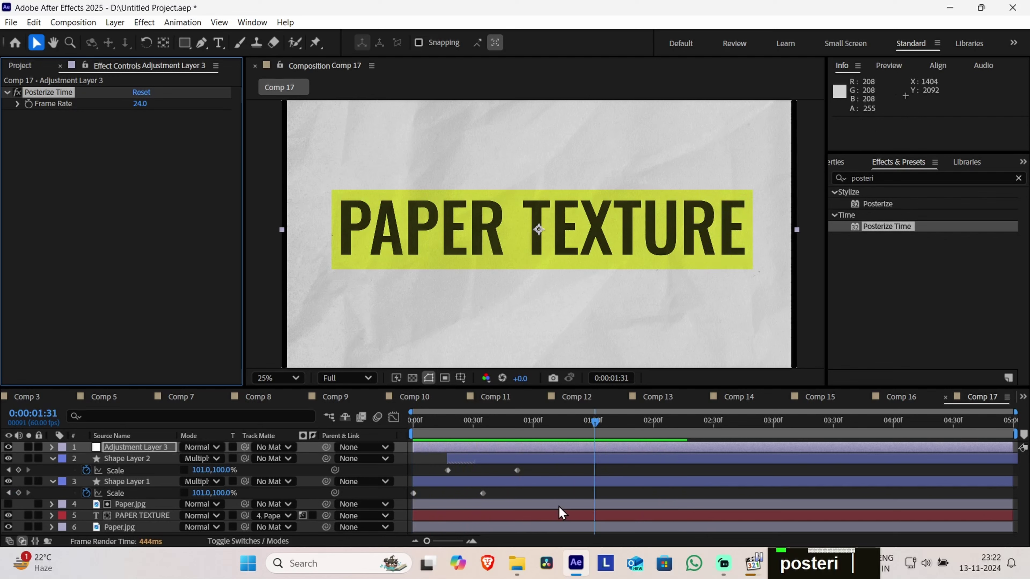
{"action": "key", "text": "space"}
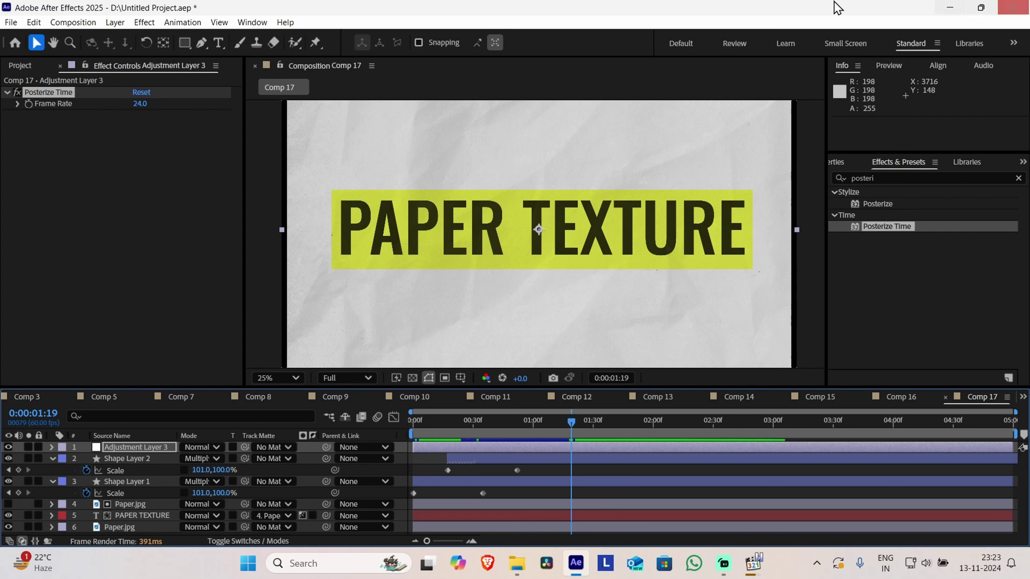
Add the Add Grain effect to Adjustment Layer 3 and set its viewing mode to Final Output
{"action": "left_click", "coordinate": [144, 22]}
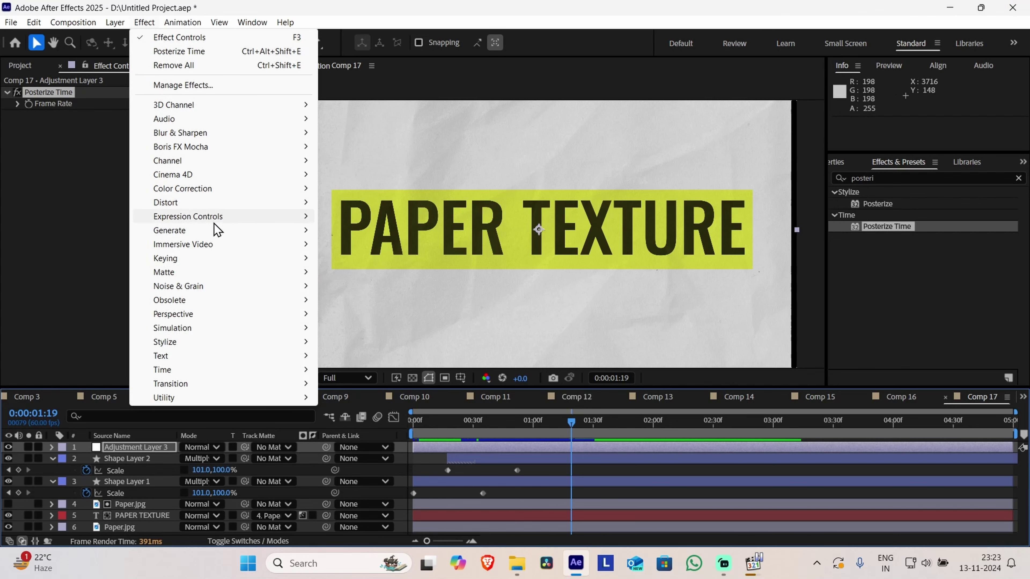
{"action": "mouse_move", "coordinate": [223, 293]}
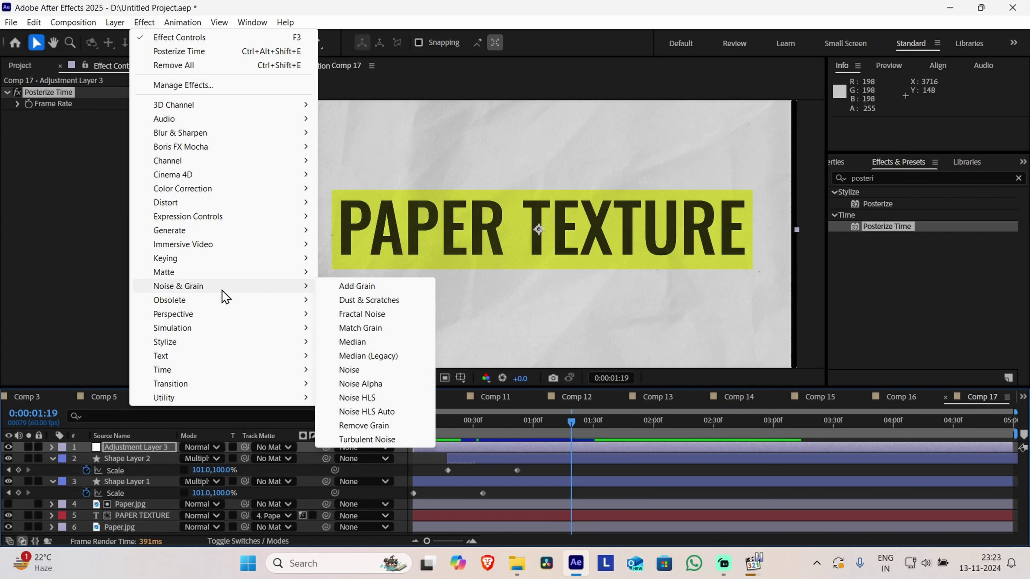
{"action": "left_click", "coordinate": [340, 287]}
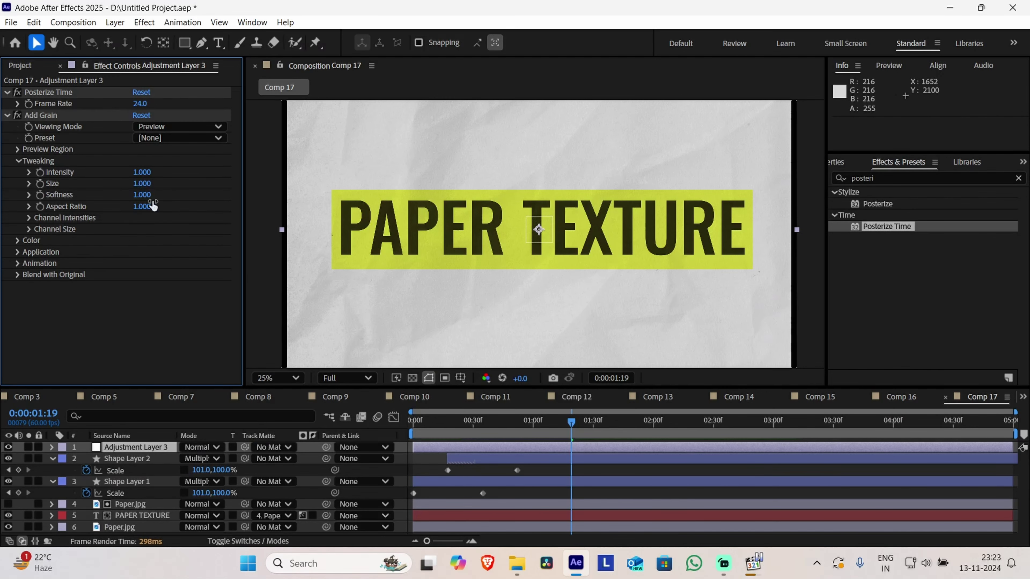
{"action": "left_click", "coordinate": [169, 127]}
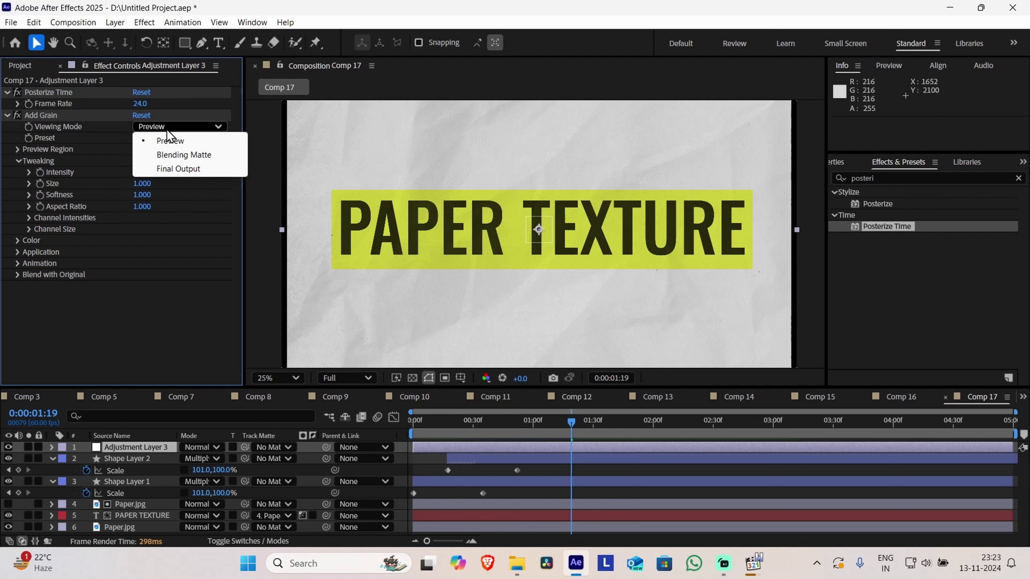
{"action": "left_click", "coordinate": [185, 169]}
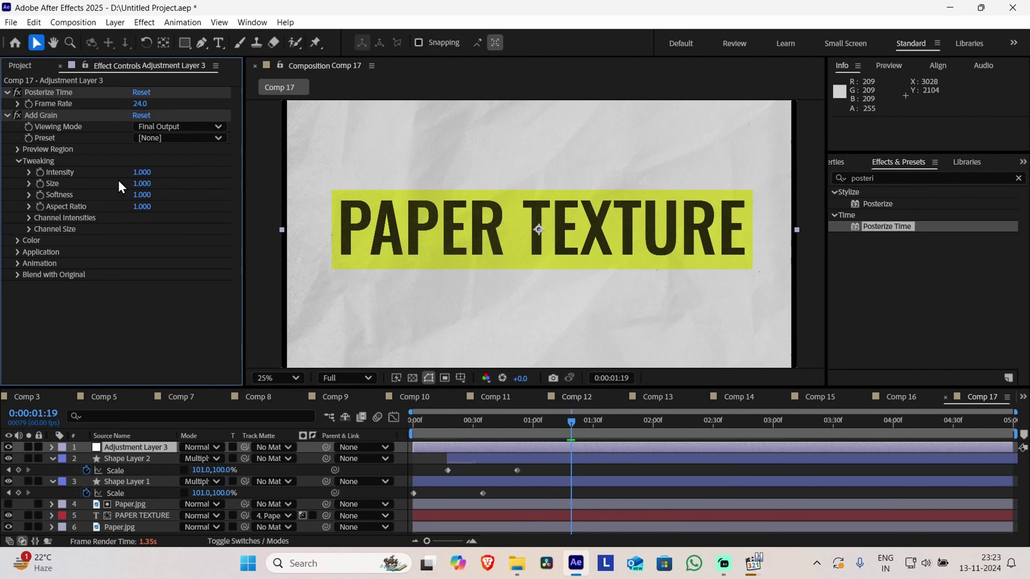
Set the Add Grain intensity to 8 and the grain size to 2 on Adjustment Layer 3
{"action": "left_click", "coordinate": [142, 172]}
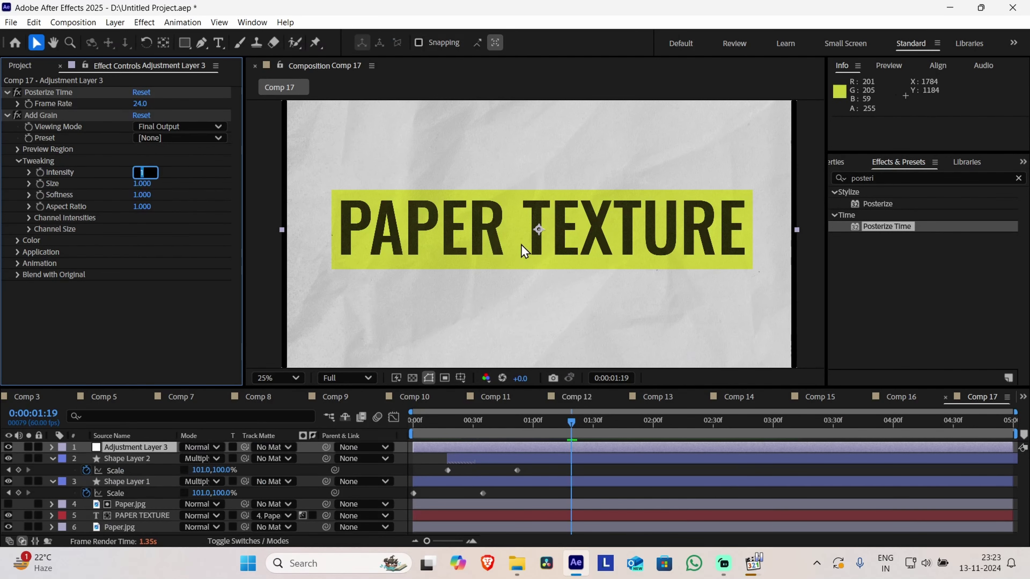
{"action": "type", "text": "8"}
{"action": "key", "text": "Return"}
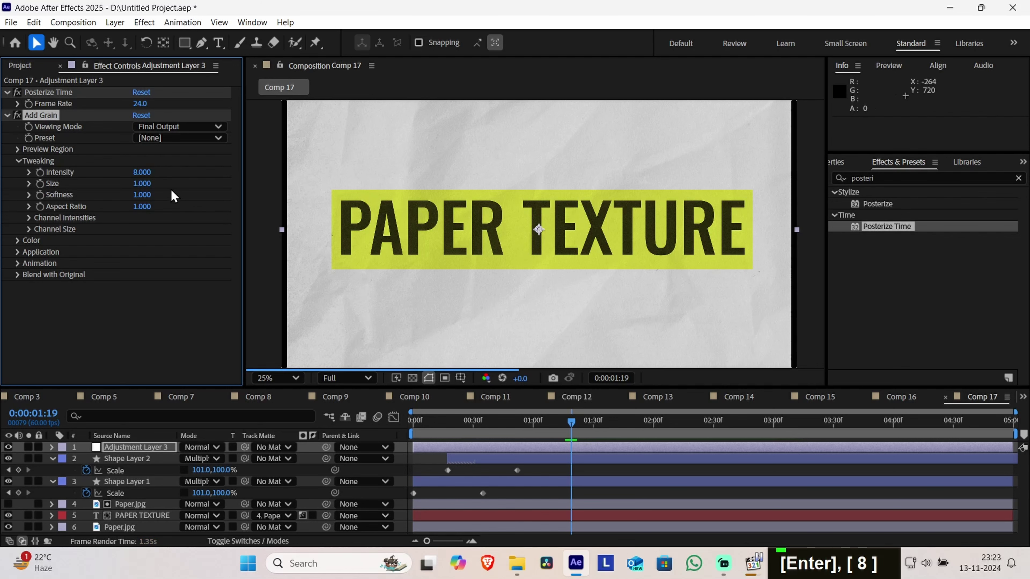
{"action": "left_click", "coordinate": [145, 183]}
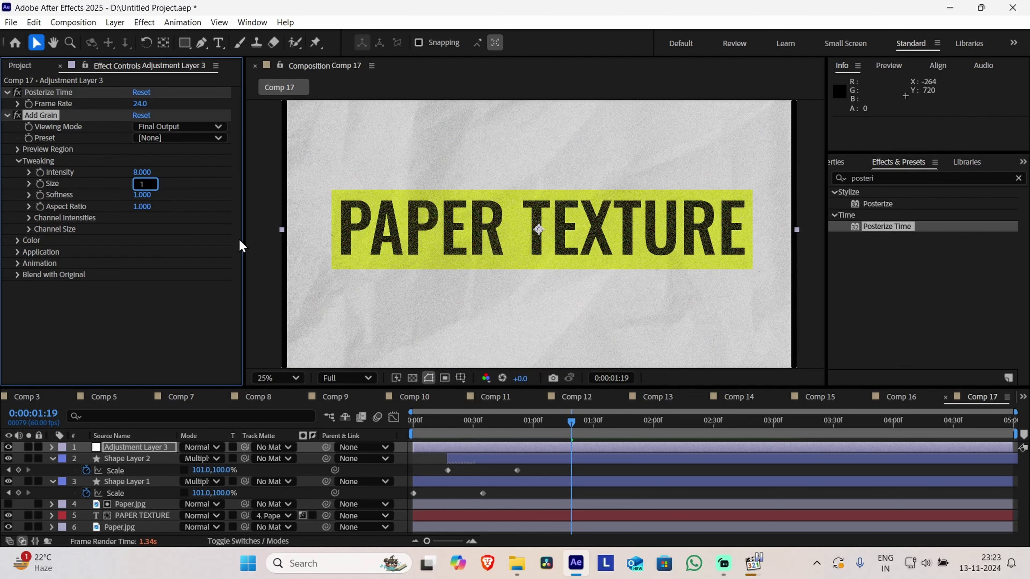
{"action": "key", "text": "BackSpace"}
{"action": "type", "text": "2"}
{"action": "key", "text": "Return"}
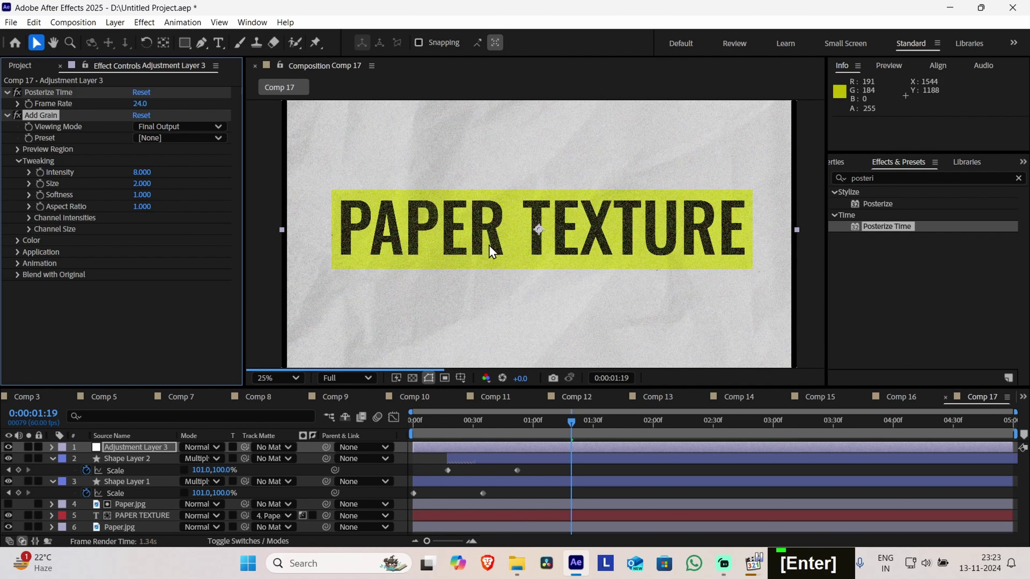
Reduce the grain size to 0 and the grain intensity to 6.9, checking the result on the partly drawn highlight at frame 19
{"action": "scroll", "coordinate": [499, 245], "scroll_direction": "up", "scroll_amount": 4}
{"action": "scroll", "coordinate": [495, 247], "scroll_direction": "down", "scroll_amount": 1}
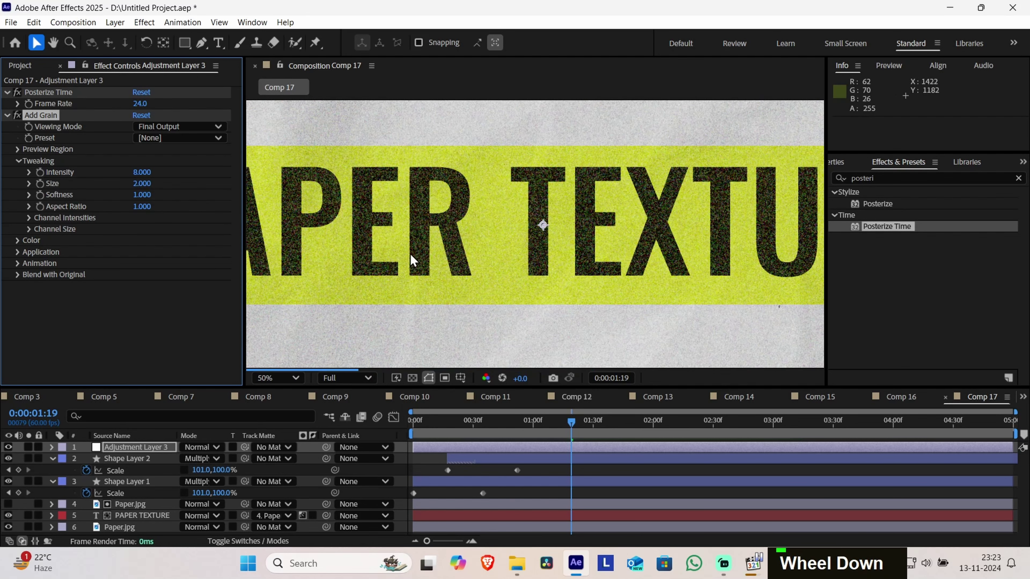
{"action": "scroll", "coordinate": [413, 256], "scroll_direction": "down", "scroll_amount": 1}
{"action": "left_click_drag", "start_coordinate": [579, 269], "coordinate": [649, 323]}
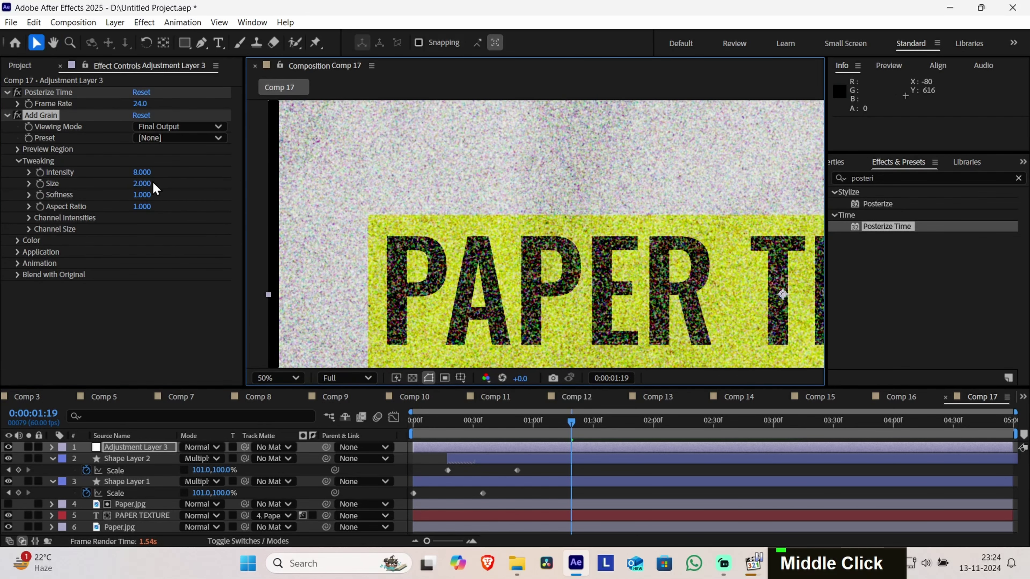
{"action": "left_click_drag", "start_coordinate": [144, 183], "coordinate": [126, 184]}
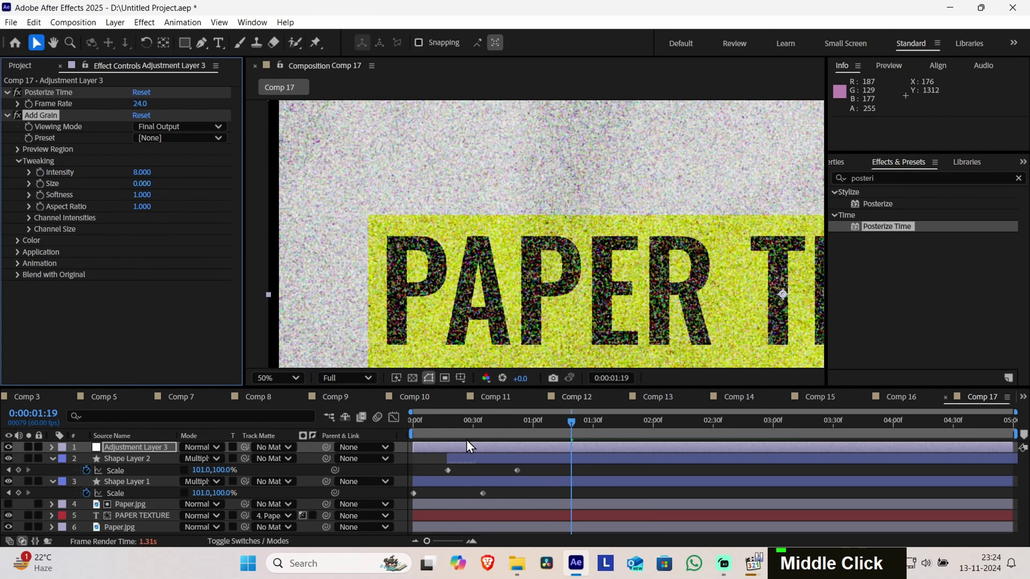
{"action": "left_click", "coordinate": [450, 422]}
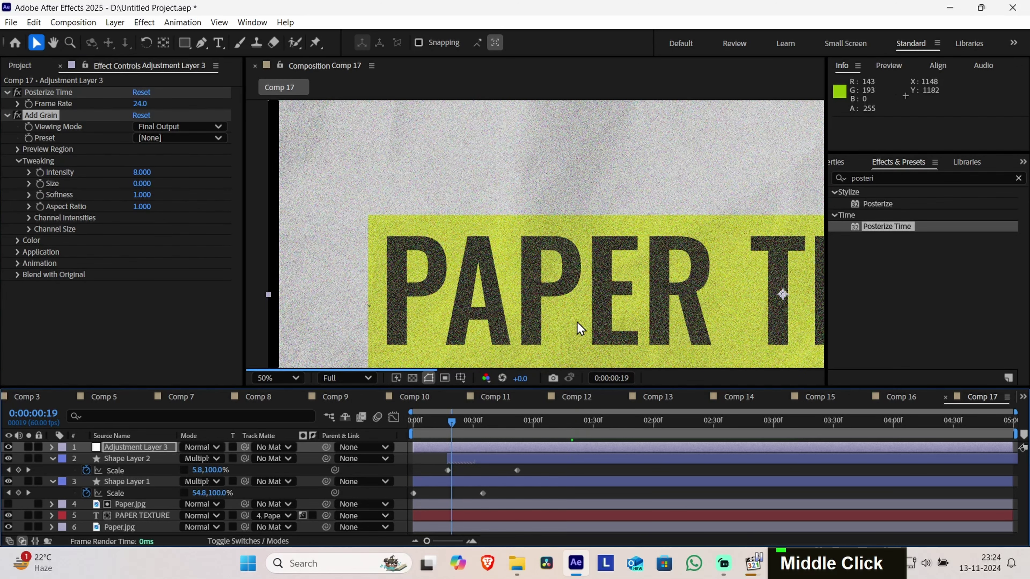
{"action": "left_click_drag", "start_coordinate": [579, 324], "coordinate": [531, 243]}
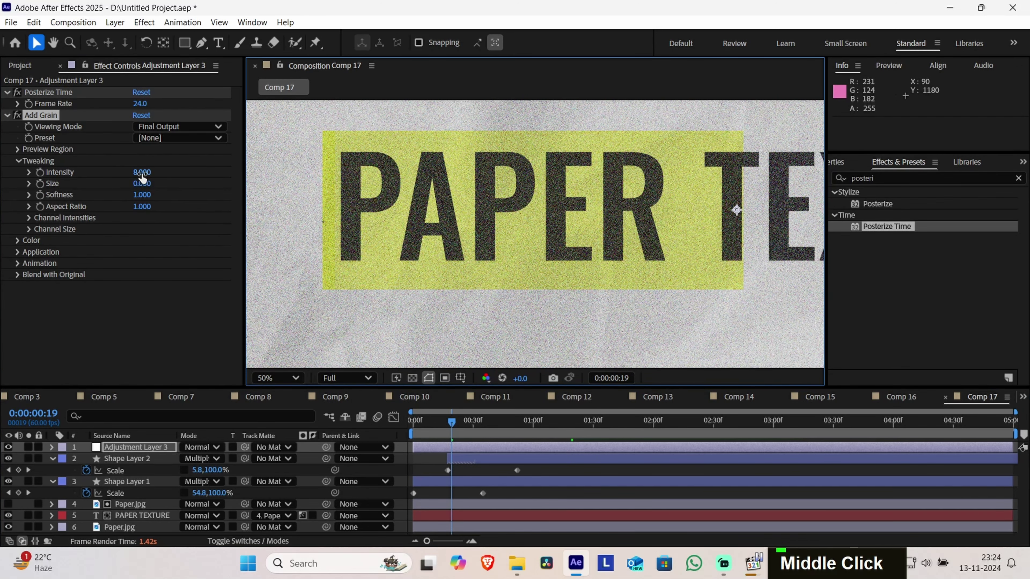
{"action": "left_click_drag", "start_coordinate": [139, 174], "coordinate": [133, 174]}
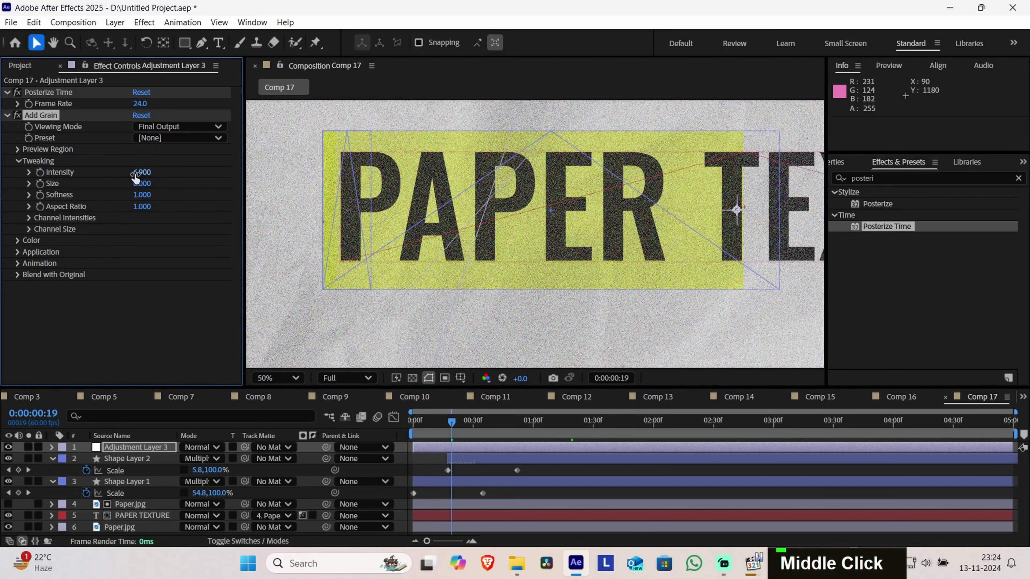
Lower the Add Grain intensity to 5.2 and set the grain size to 0.3
{"action": "scroll", "coordinate": [453, 238], "scroll_direction": "down", "scroll_amount": 2}
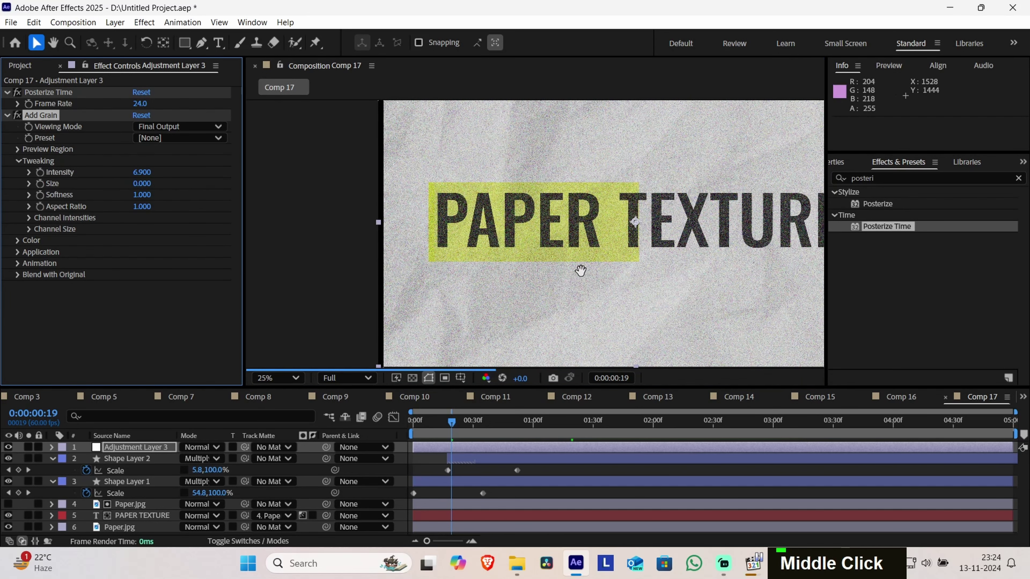
{"action": "left_click_drag", "start_coordinate": [580, 272], "coordinate": [492, 290]}
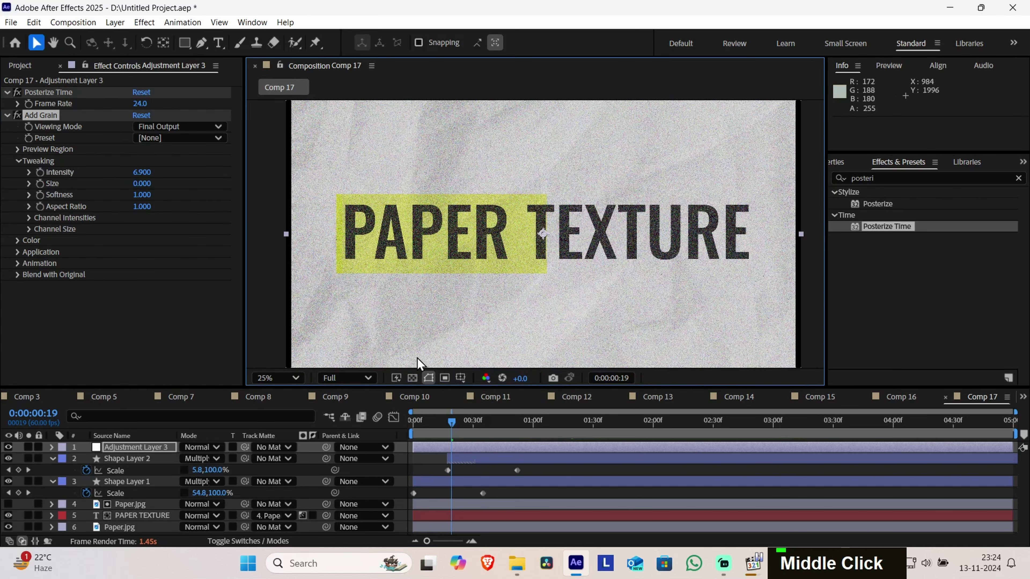
{"action": "left_click_drag", "start_coordinate": [140, 172], "coordinate": [146, 187]}
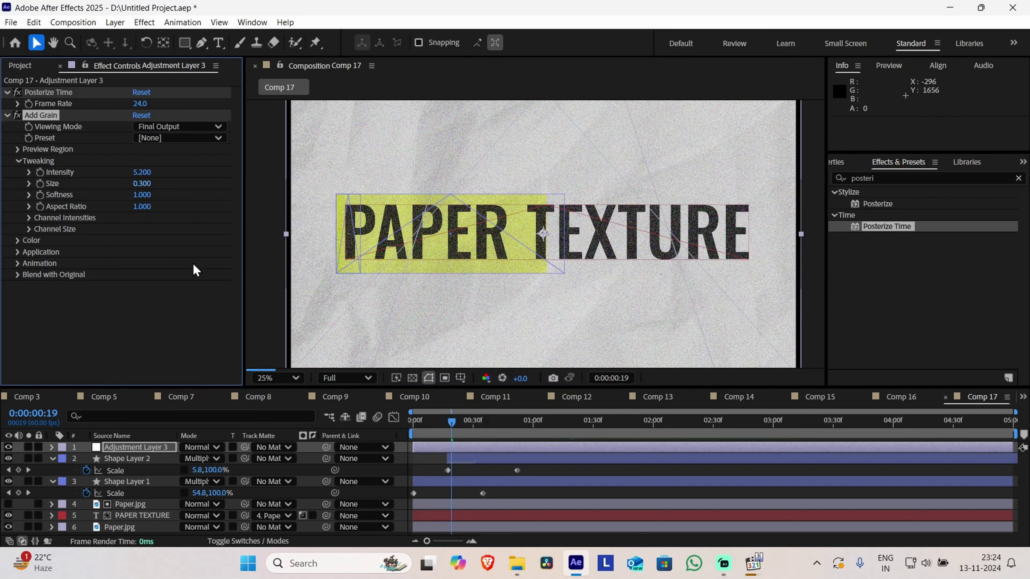
Inspect the grain on the title letters up close and set the Add Grain intensity to 3.2
{"action": "scroll", "coordinate": [395, 256], "scroll_direction": "up", "scroll_amount": 6}
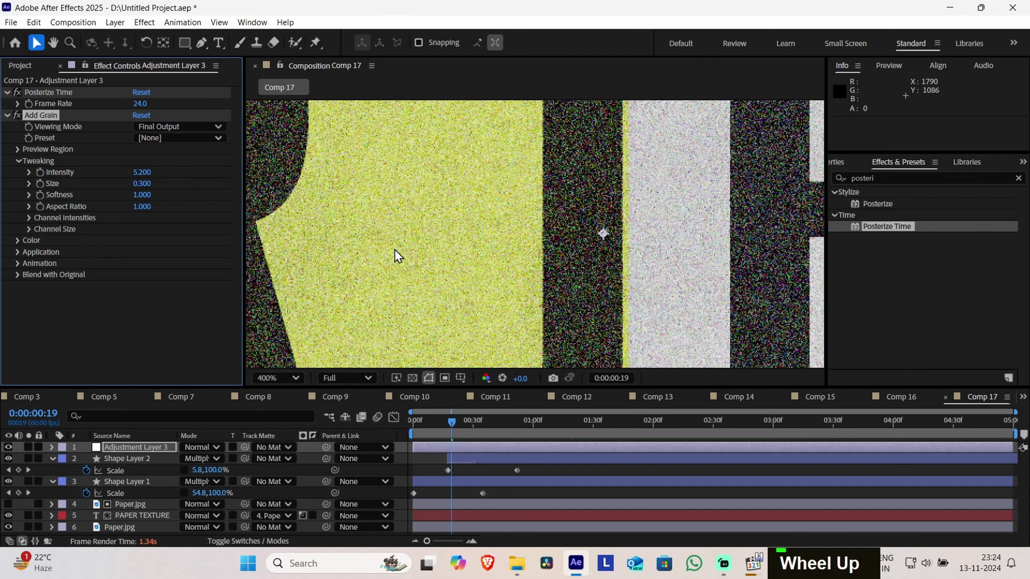
{"action": "scroll", "coordinate": [395, 255], "scroll_direction": "down", "scroll_amount": 1}
{"action": "middle_click", "coordinate": [396, 239]}
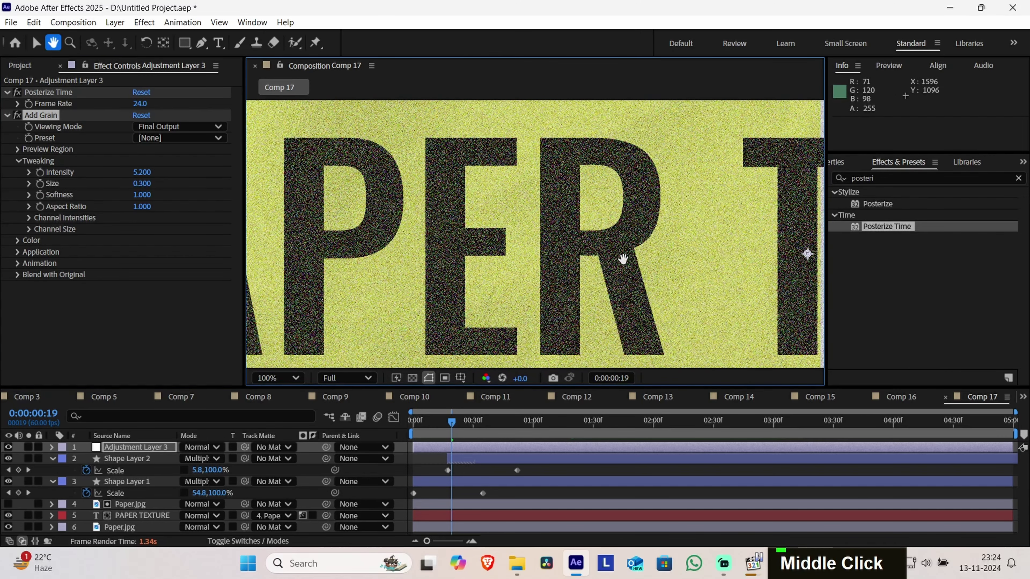
{"action": "middle_click", "coordinate": [460, 266]}
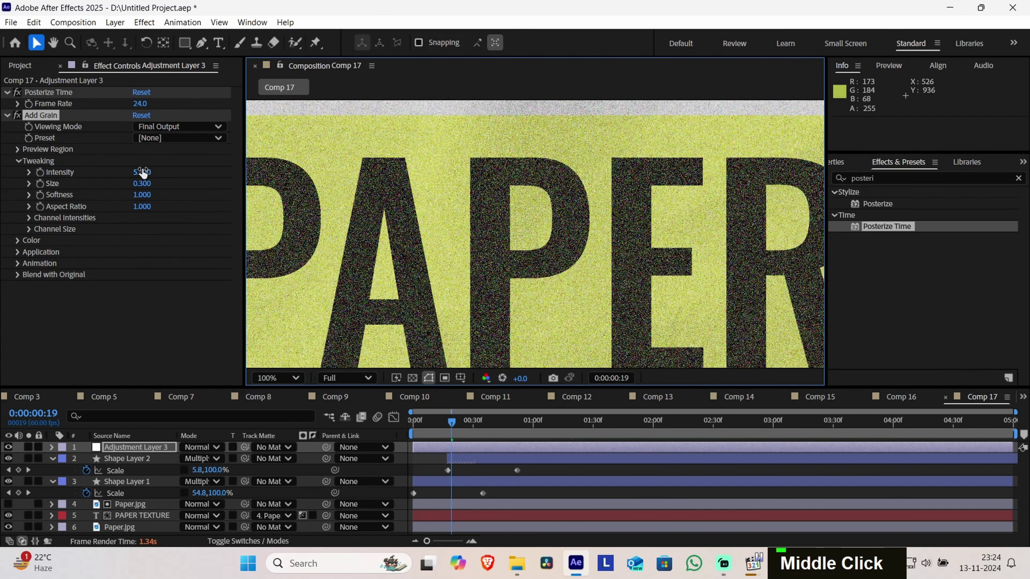
{"action": "left_click", "coordinate": [151, 173]}
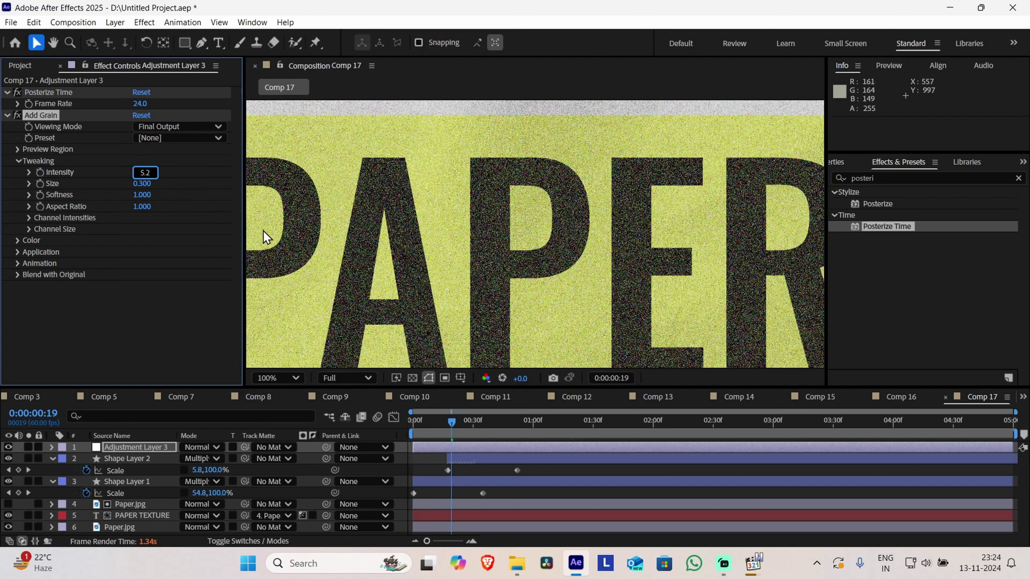
{"action": "key", "text": "Right"}
{"action": "key", "text": "BackSpace"}
{"action": "type", "text": "3"}
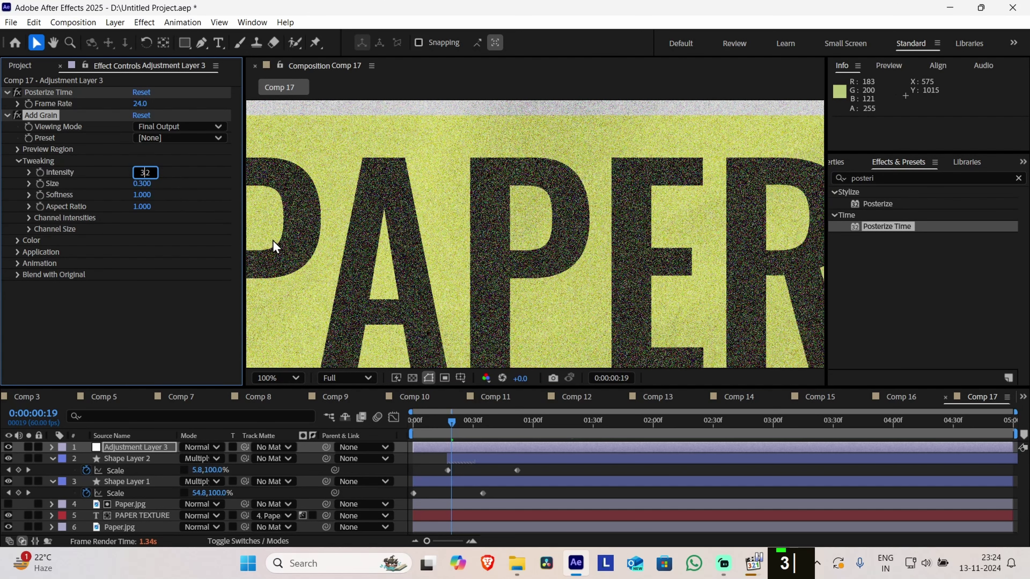
{"action": "key", "text": "Return"}
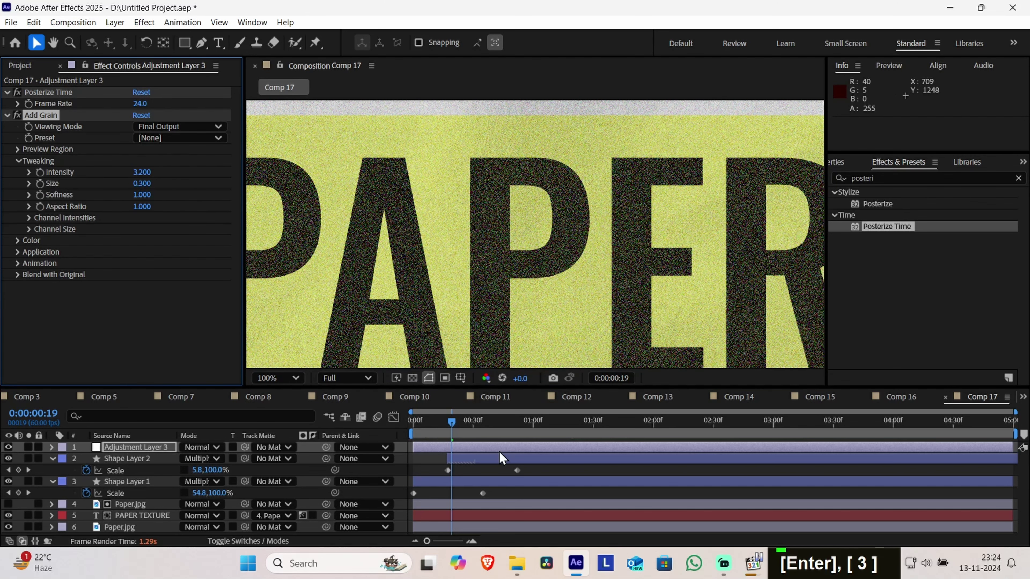
Examine the grain on the title and paper at several magnifications, and scrub through the opening frames of the highlighter wipe
{"action": "scroll", "coordinate": [433, 292], "scroll_direction": "down", "scroll_amount": 2}
{"action": "middle_click", "coordinate": [617, 307]}
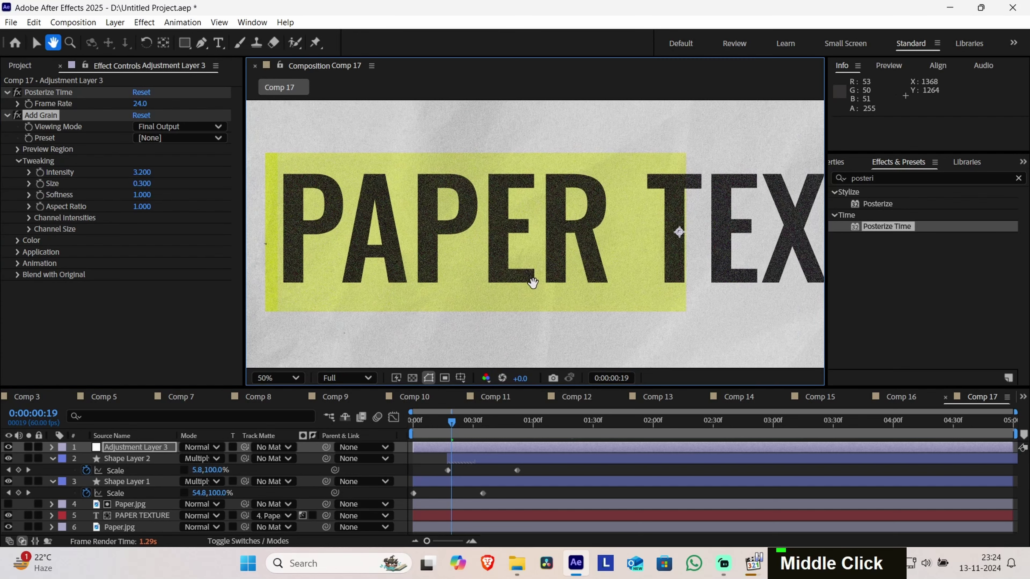
{"action": "scroll", "coordinate": [673, 278], "scroll_direction": "down", "scroll_amount": 2}
{"action": "middle_click", "coordinate": [706, 278]}
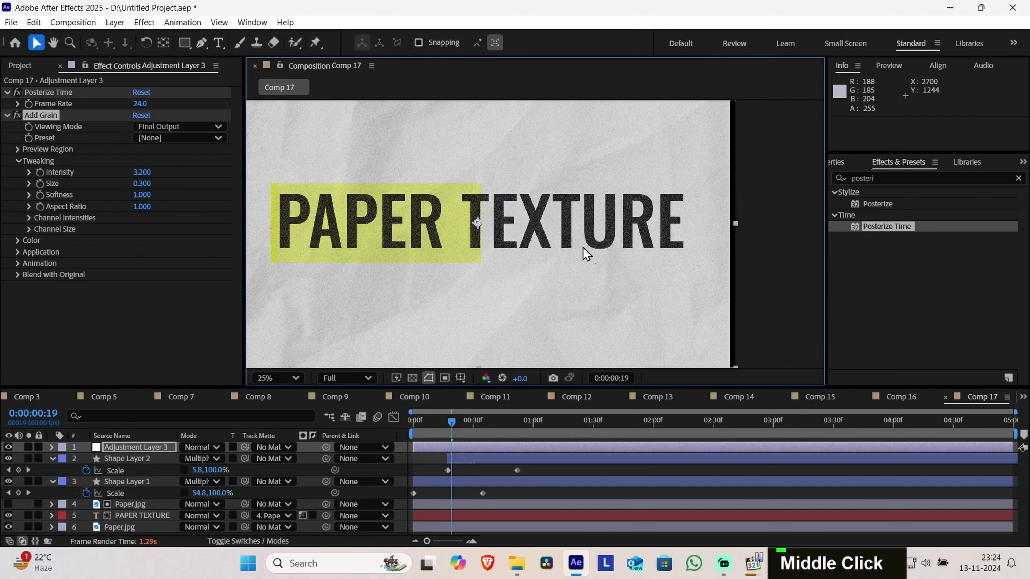
{"action": "scroll", "coordinate": [572, 247], "scroll_direction": "up", "scroll_amount": 6}
{"action": "scroll", "coordinate": [581, 236], "scroll_direction": "down", "scroll_amount": 5}
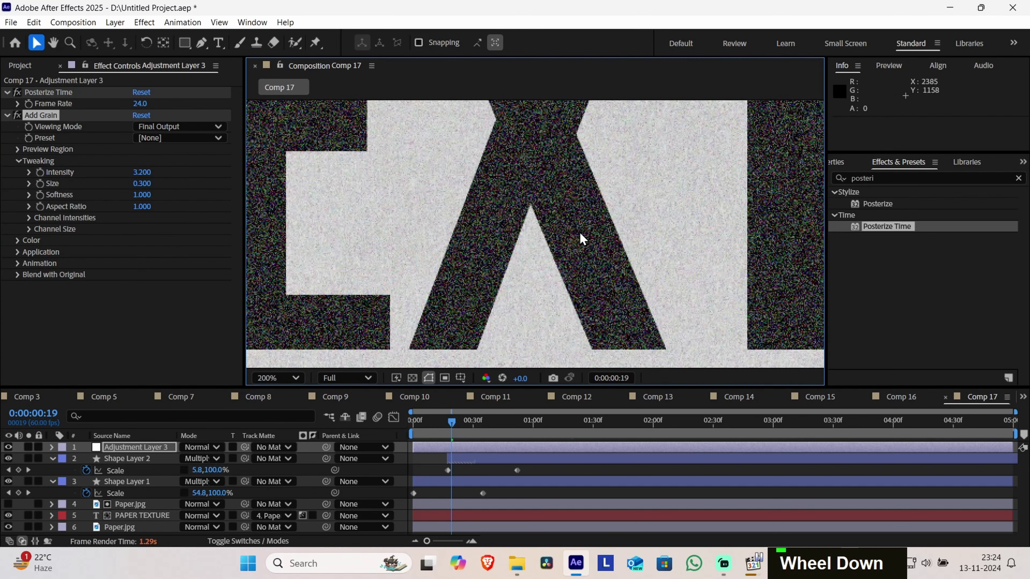
{"action": "left_click_drag", "start_coordinate": [451, 421], "coordinate": [409, 424]}
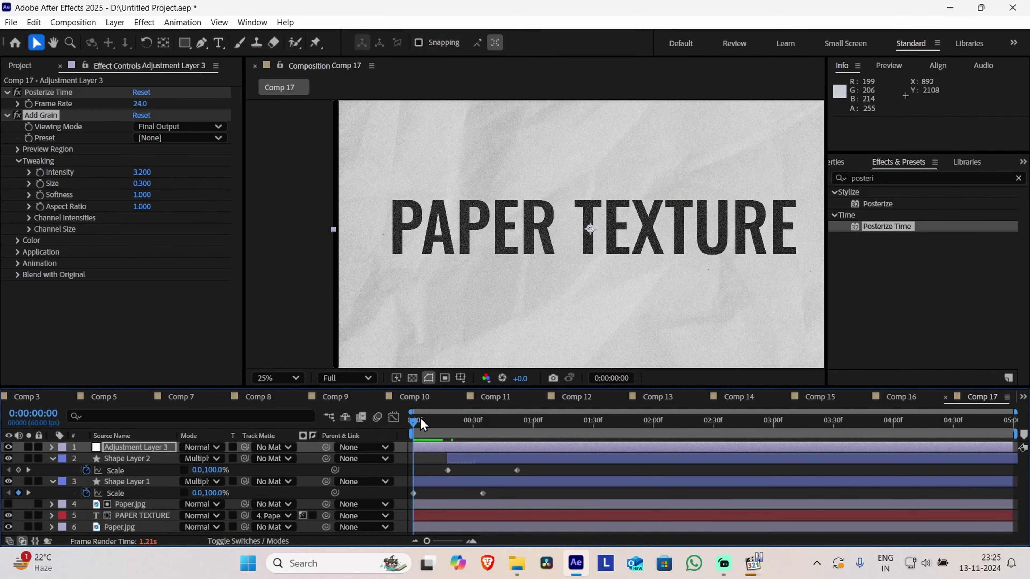
{"action": "left_click_drag", "start_coordinate": [418, 424], "coordinate": [437, 423]}
{"action": "scroll", "coordinate": [501, 296], "scroll_direction": "up", "scroll_amount": 6}
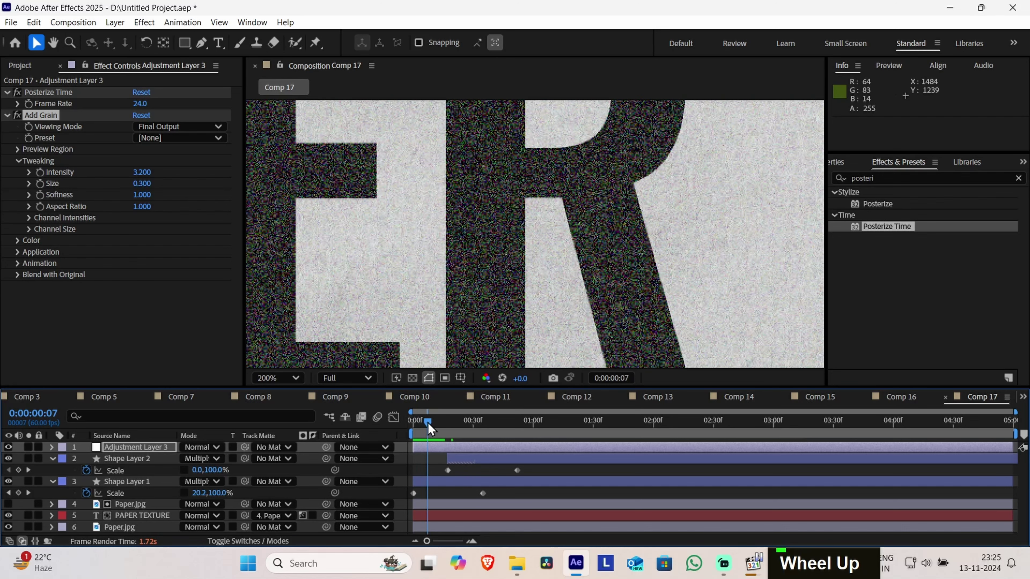
Set the Add Grain effect's Animation Speed to 0 on the adjustment layer
{"action": "left_click_drag", "start_coordinate": [428, 423], "coordinate": [444, 423]}
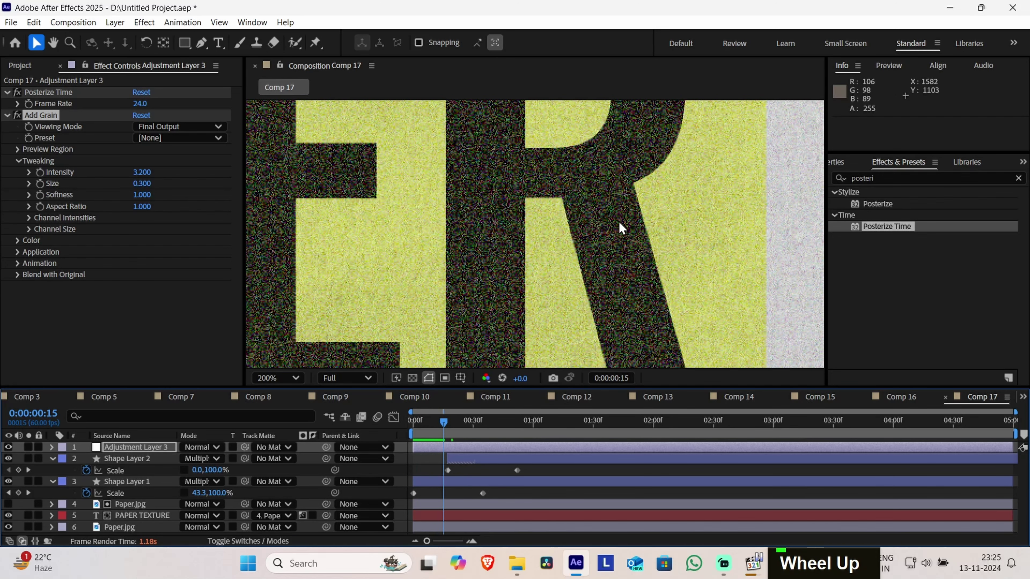
{"action": "left_click", "coordinate": [18, 263]}
{"action": "left_click", "coordinate": [149, 275]}
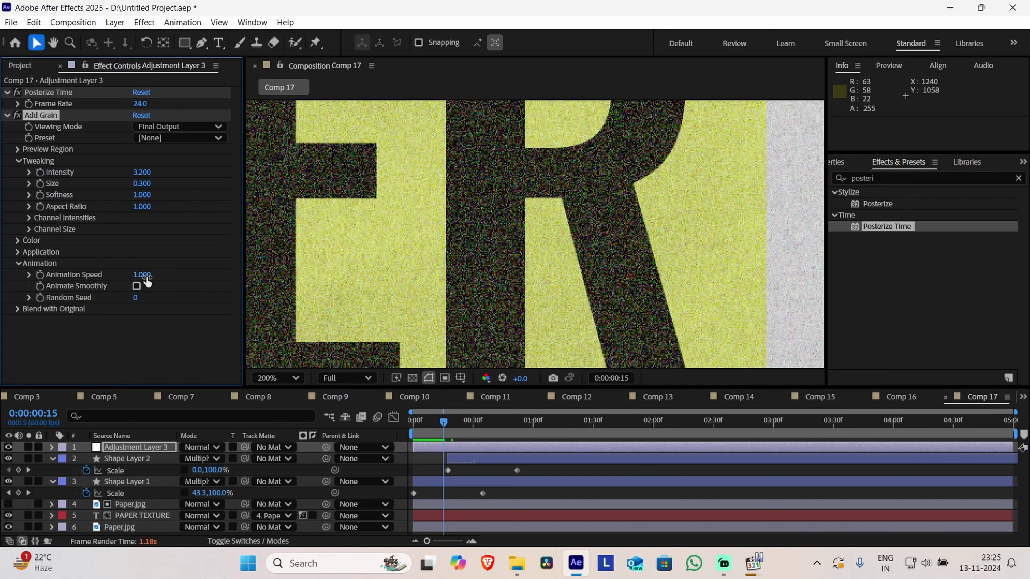
{"action": "type", "text": "0"}
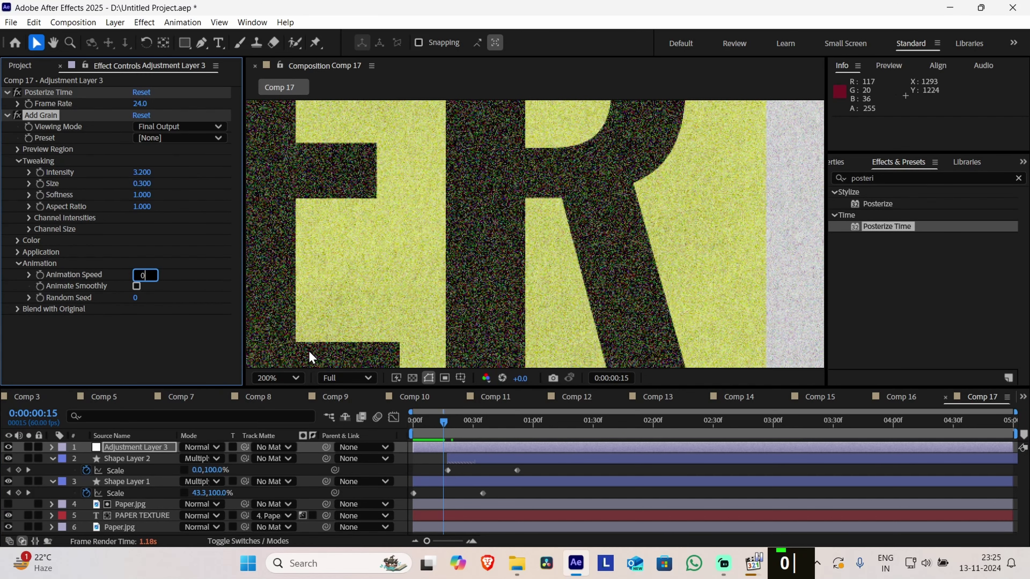
{"action": "key", "text": "Return"}
Check the grain on the fully highlighted title, and preview the highlighter wipes from the first frame
{"action": "left_click_drag", "start_coordinate": [441, 425], "coordinate": [524, 436]}
{"action": "scroll", "coordinate": [627, 247], "scroll_direction": "down", "scroll_amount": 4}
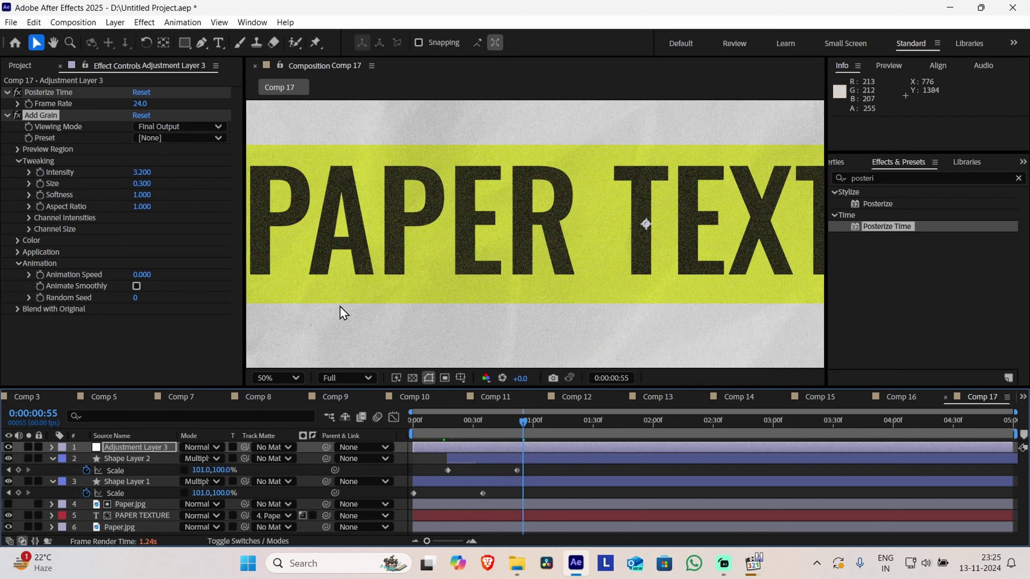
{"action": "left_click_drag", "start_coordinate": [326, 287], "coordinate": [394, 271]}
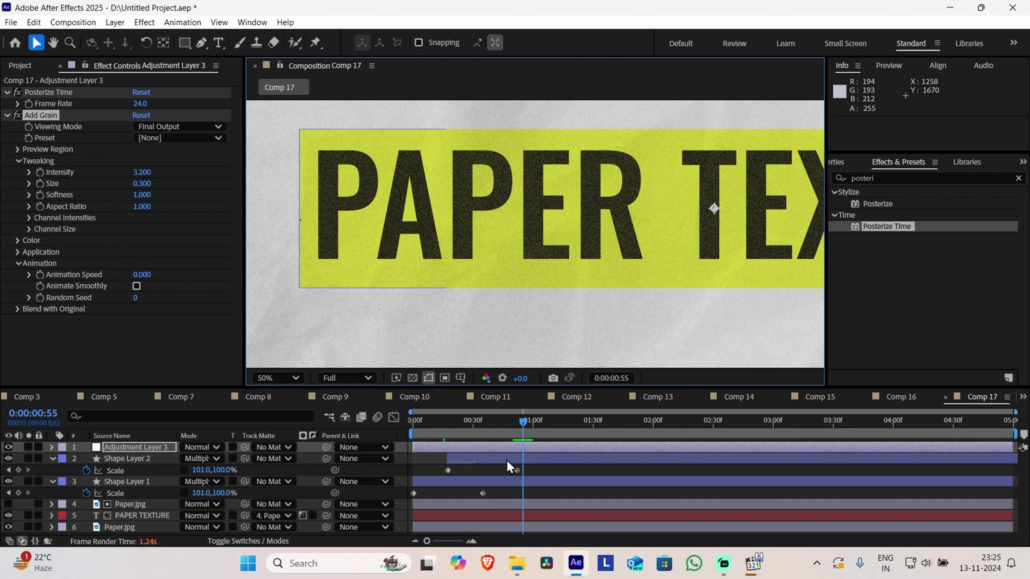
{"action": "left_click", "coordinate": [410, 423]}
{"action": "middle_click", "coordinate": [522, 280]}
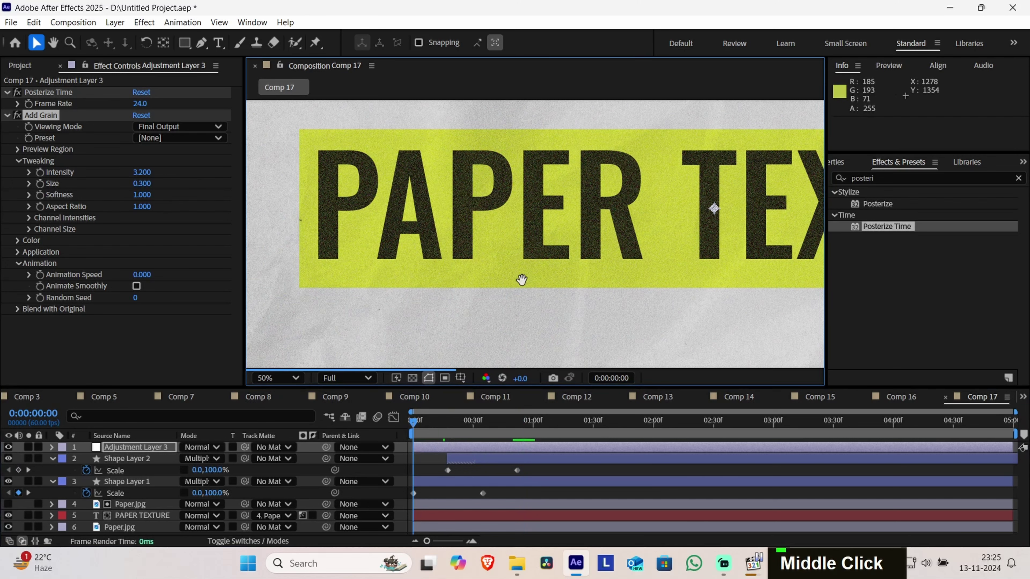
{"action": "left_click_drag", "start_coordinate": [522, 280], "coordinate": [432, 259]}
{"action": "scroll", "coordinate": [432, 259], "scroll_direction": "down", "scroll_amount": 2}
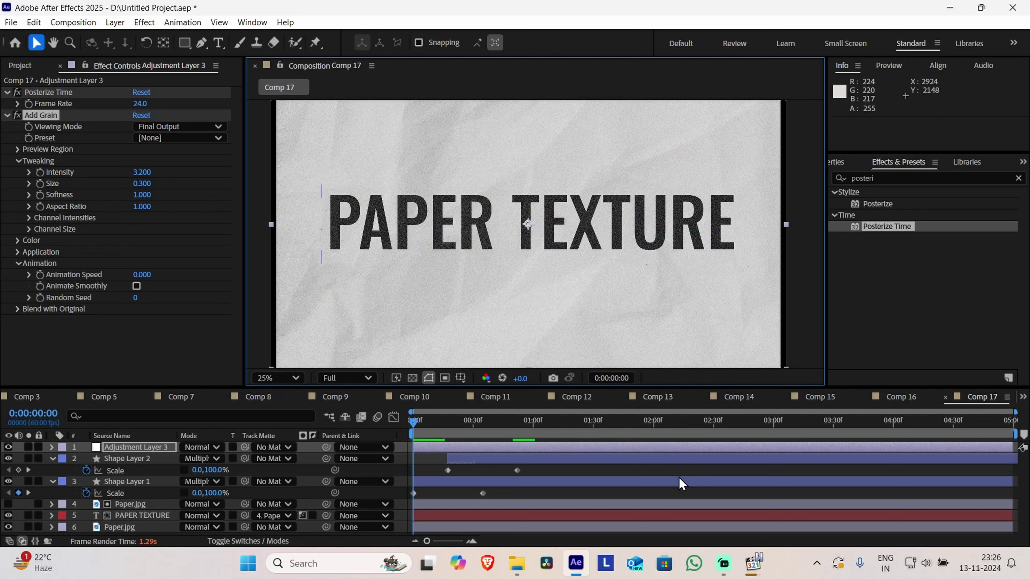
{"action": "key", "text": "space"}
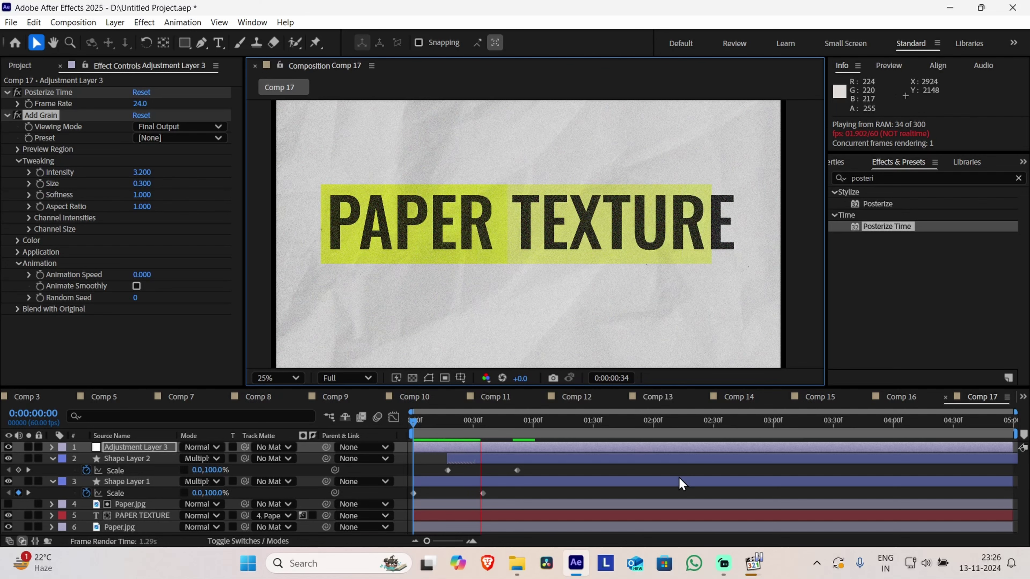
{"action": "key", "text": "space"}
Apply Easy Ease to the Scale keyframes of both highlighter shape layers and preview the animation
{"action": "left_click_drag", "start_coordinate": [552, 503], "coordinate": [408, 467]}
{"action": "right_click", "coordinate": [513, 472]}
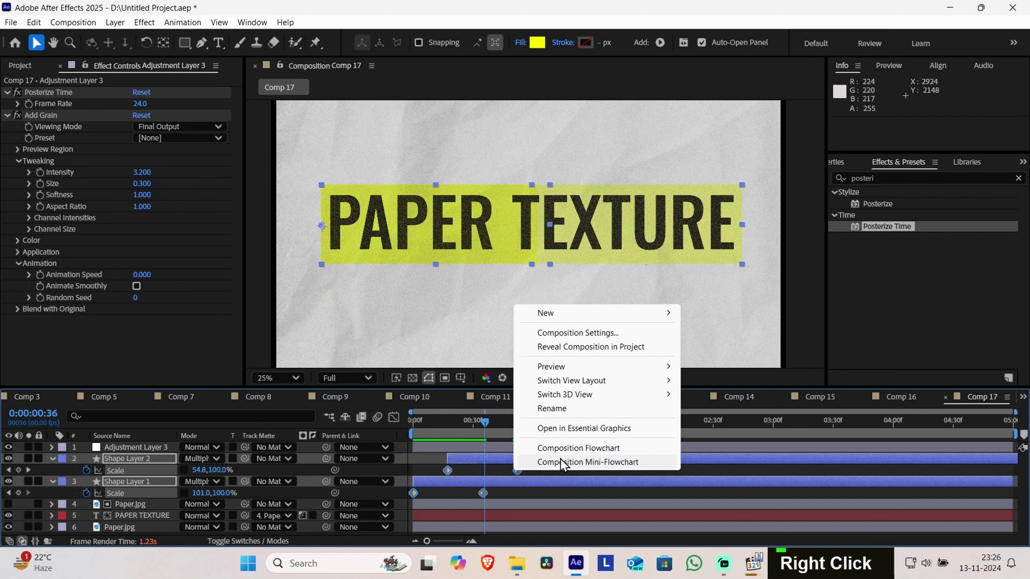
{"action": "right_click", "coordinate": [482, 494]}
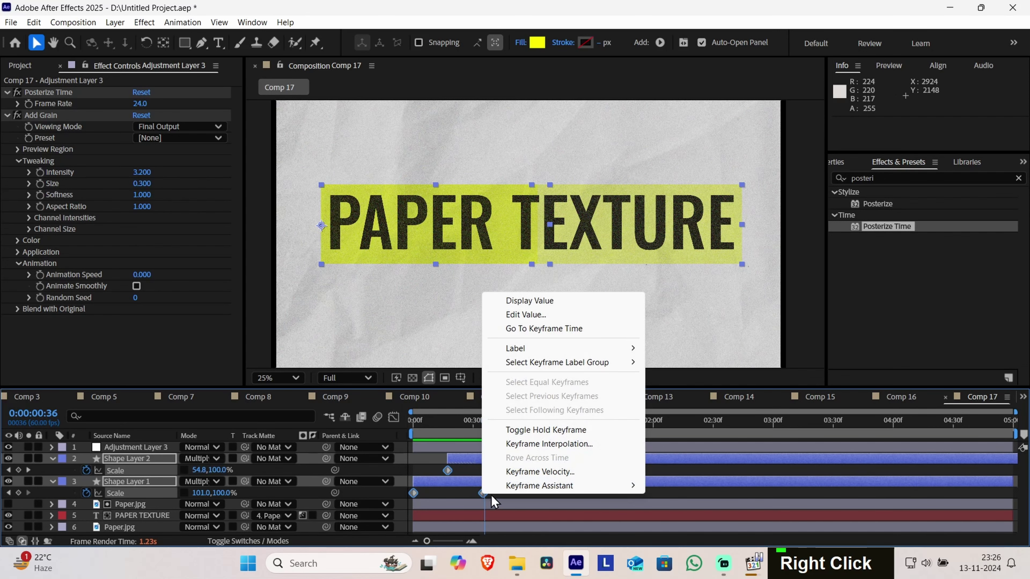
{"action": "mouse_move", "coordinate": [534, 492]}
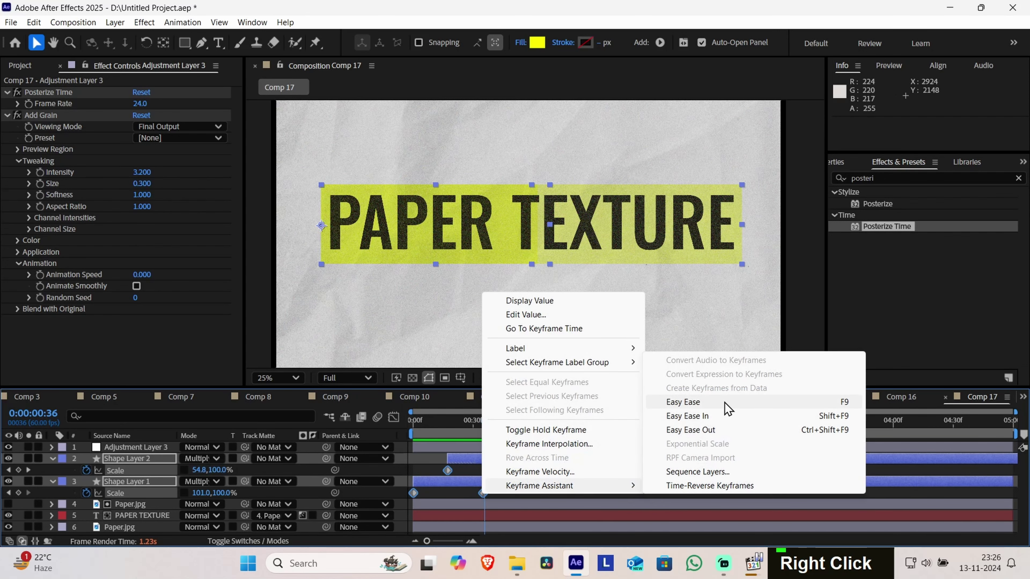
{"action": "left_click", "coordinate": [725, 403]}
{"action": "key", "text": "space"}
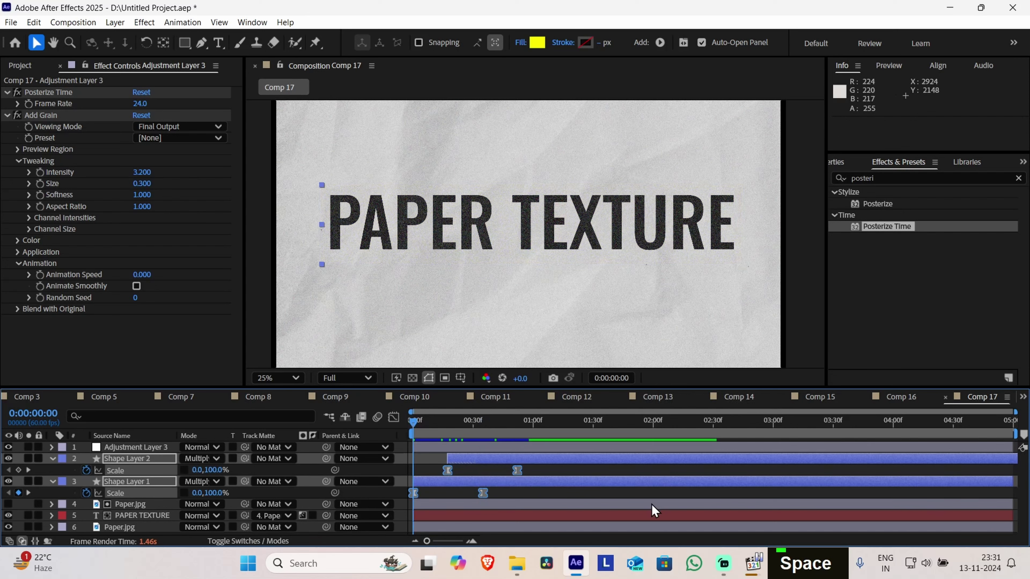
{"action": "key", "text": "space"}
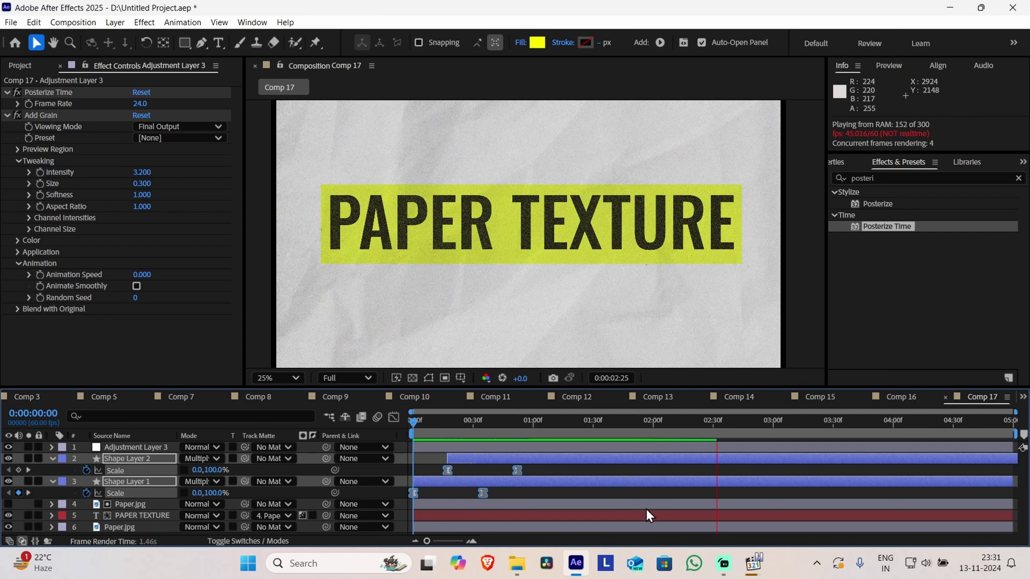
{"action": "key", "text": "space"}
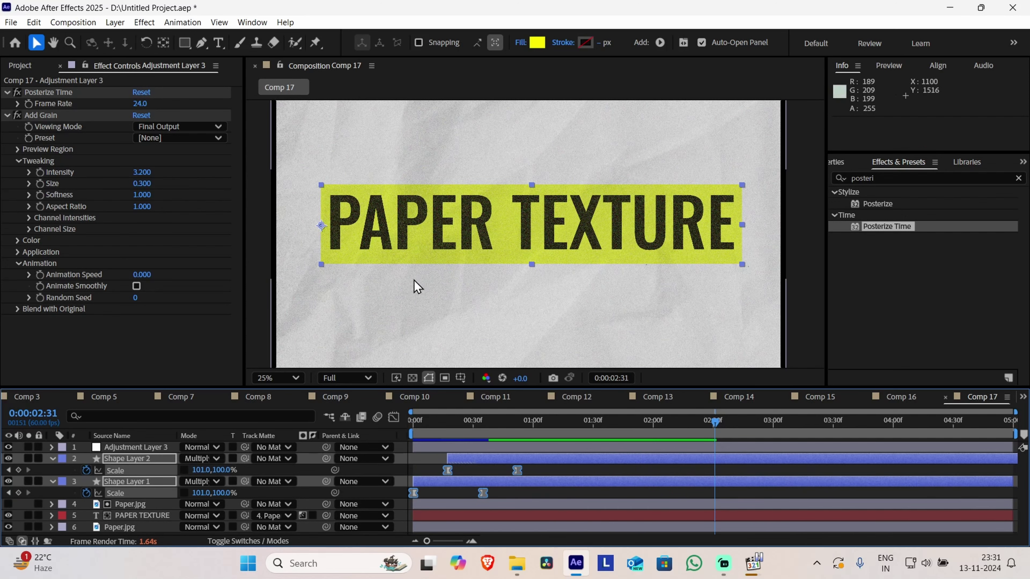
Create a new 3840 x 2160, 60 fps, five-second composition and add Transparent_Map.png to its timeline
{"action": "left_click", "coordinate": [73, 23]}
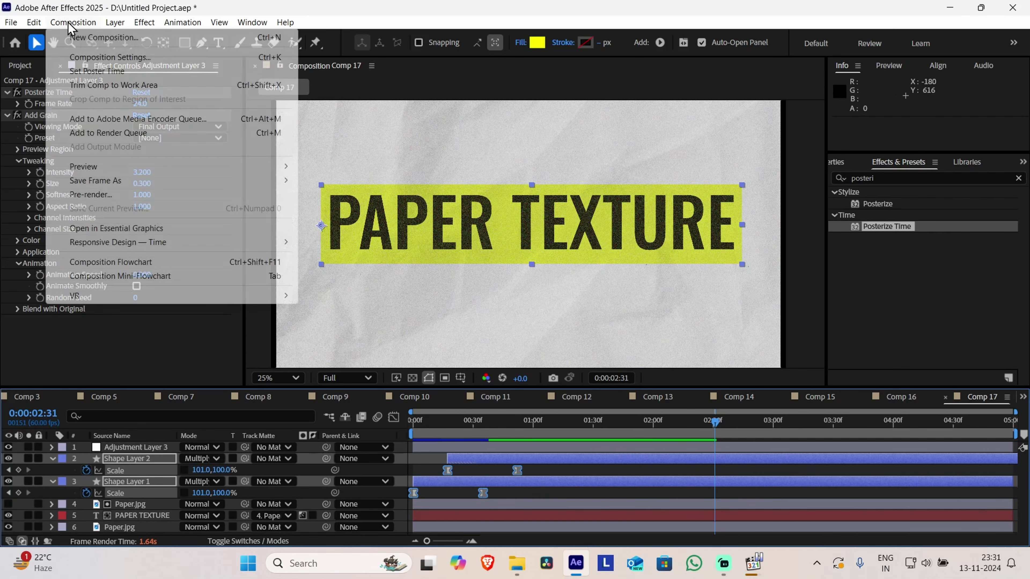
{"action": "left_click", "coordinate": [99, 38]}
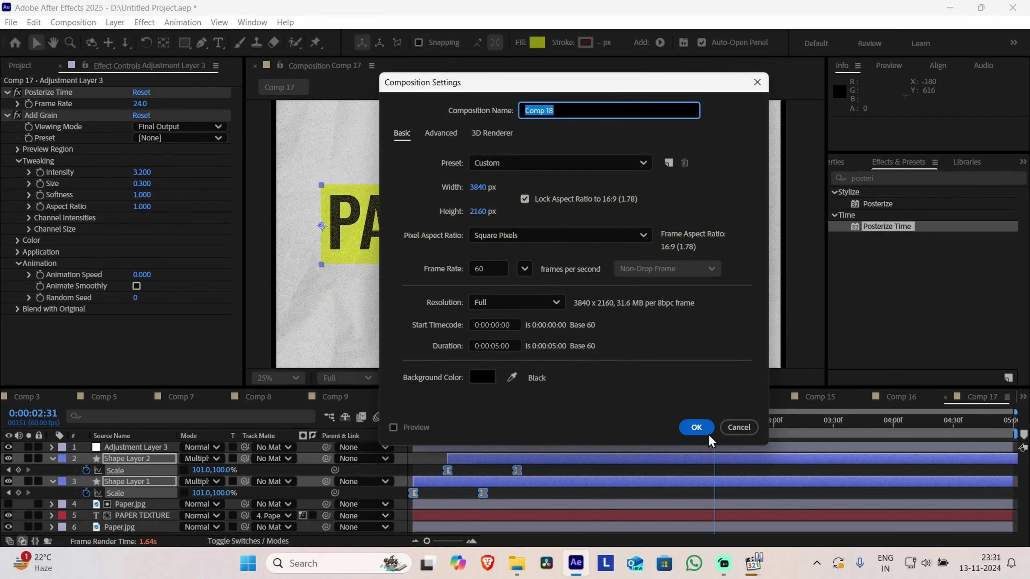
{"action": "left_click", "coordinate": [708, 434]}
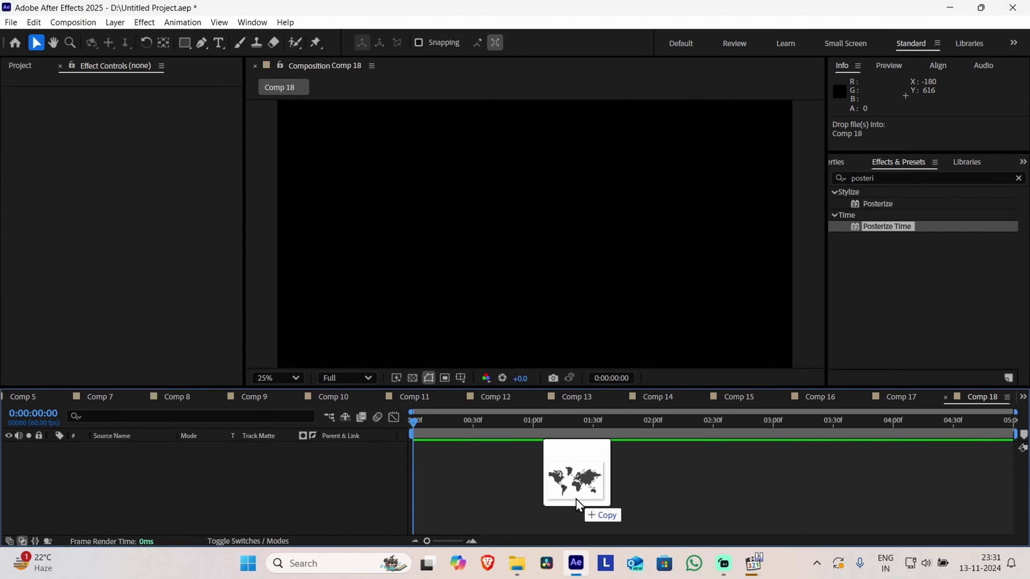
{"action": "left_click_drag", "start_coordinate": [576, 502], "coordinate": [540, 465]}
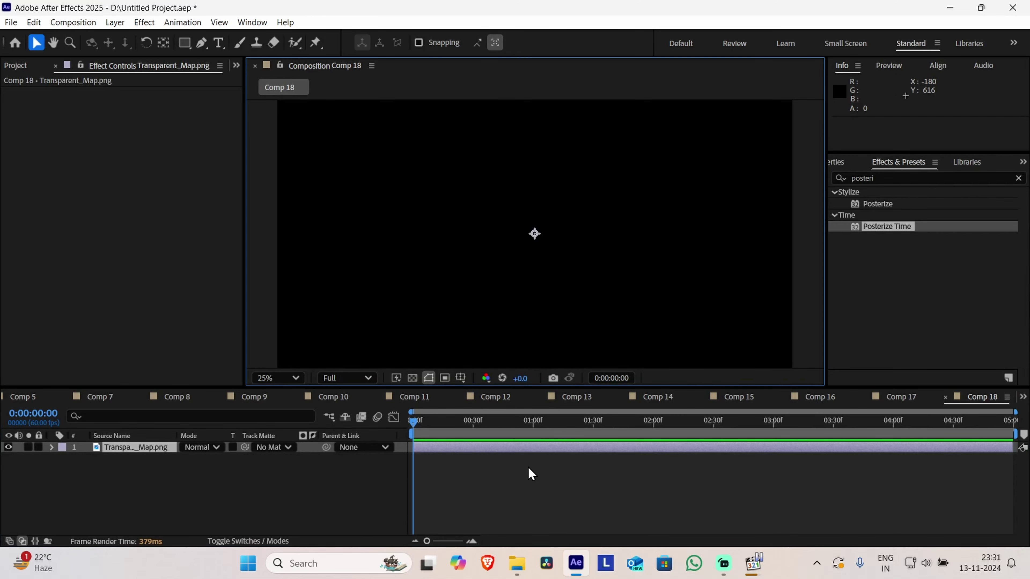
{"action": "left_click_drag", "start_coordinate": [425, 426], "coordinate": [374, 462]}
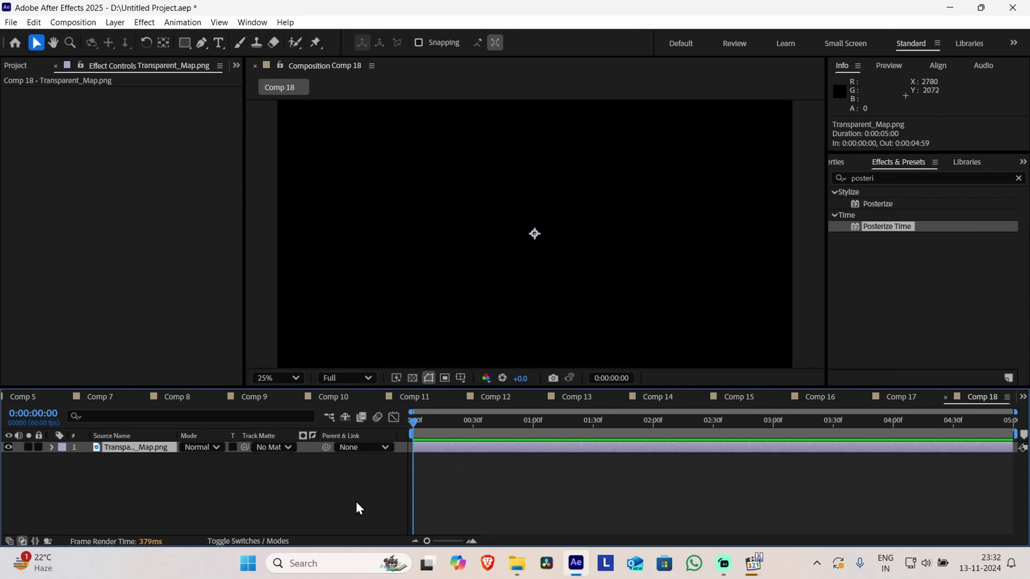
Add a pale gray-red 3840 x 2160 solid and place it beneath the world map layer
{"action": "right_click", "coordinate": [191, 478]}
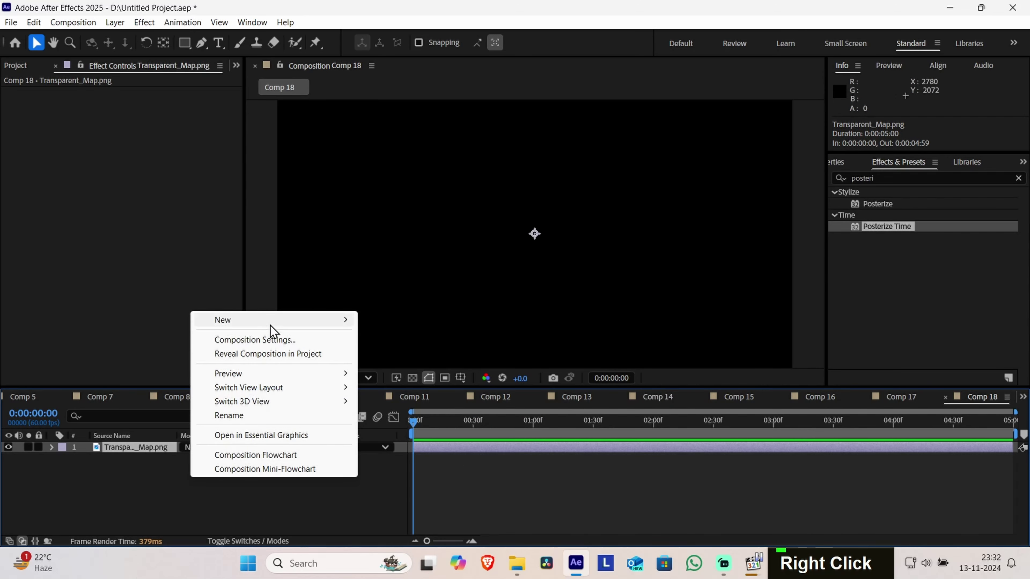
{"action": "mouse_move", "coordinate": [274, 324]}
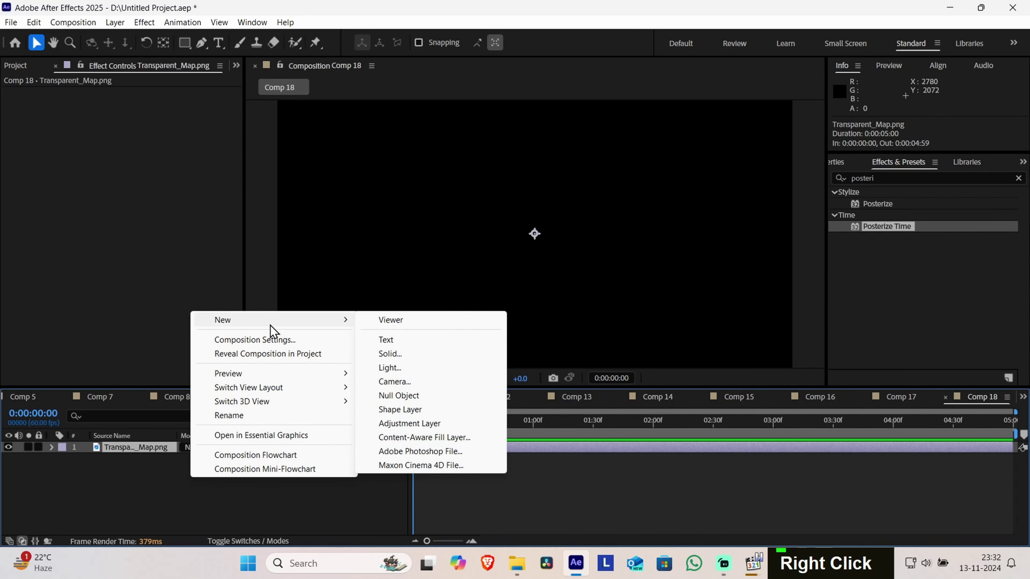
{"action": "left_click", "coordinate": [417, 355]}
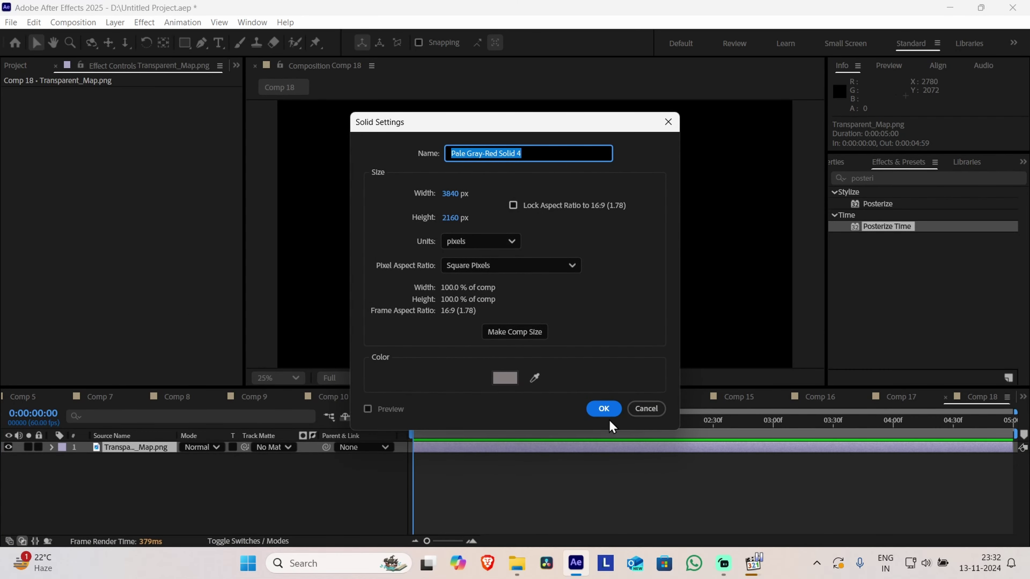
{"action": "left_click", "coordinate": [603, 410]}
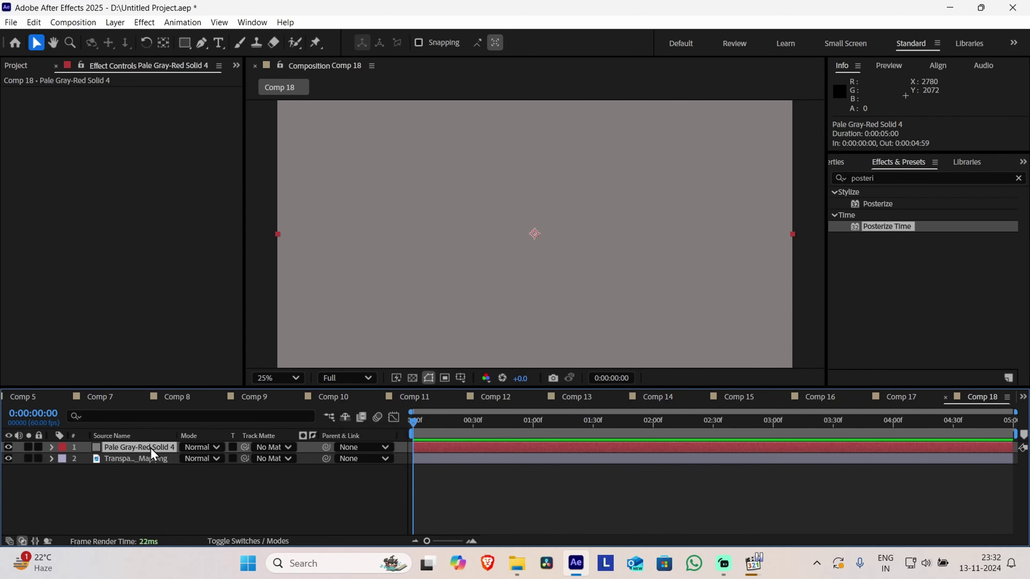
{"action": "left_click_drag", "start_coordinate": [146, 447], "coordinate": [142, 460]}
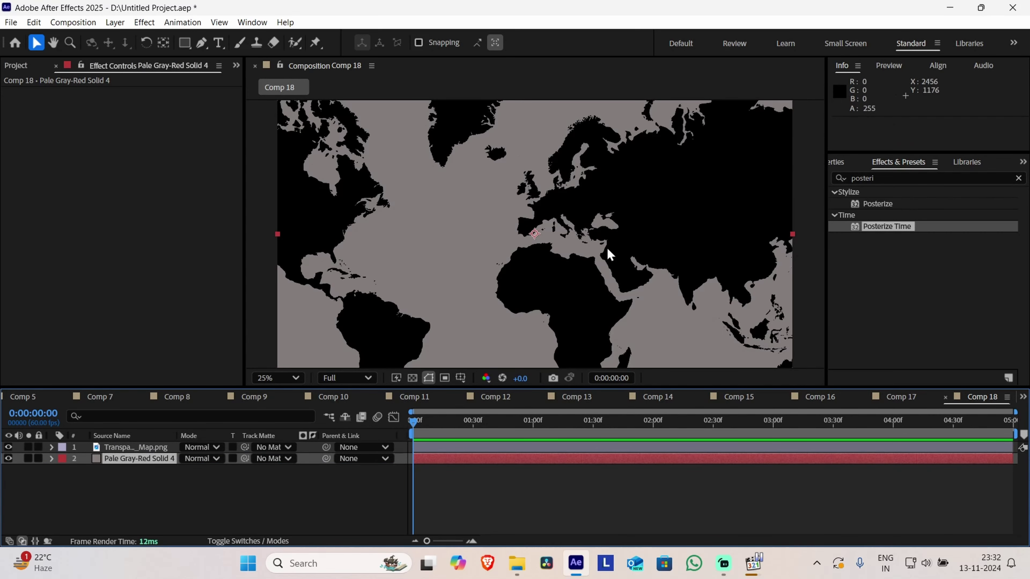
Scale the world map layer down to about 64% by 53% so it fits the composition frame
{"action": "scroll", "coordinate": [607, 248], "scroll_direction": "down", "scroll_amount": 1}
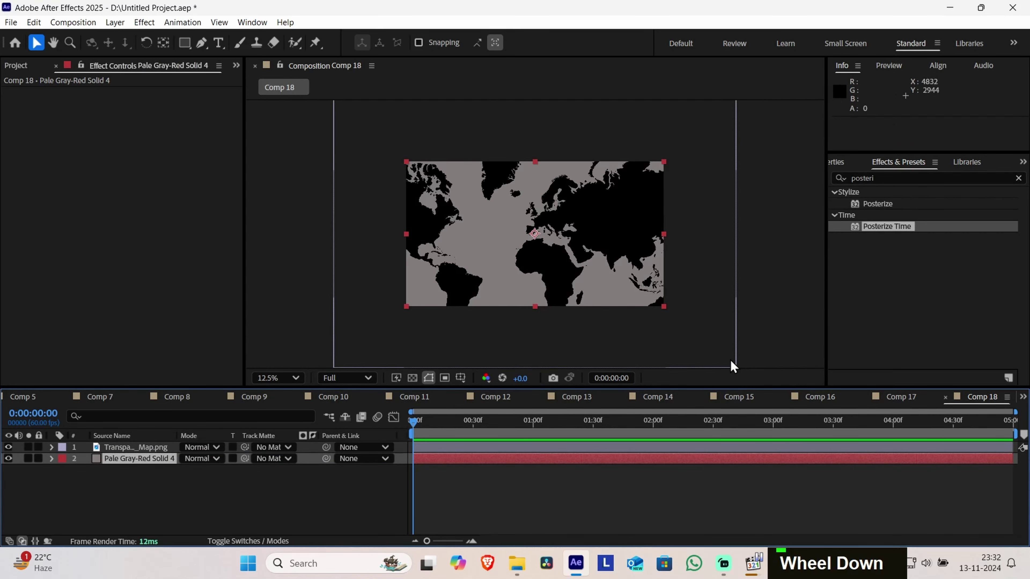
{"action": "left_click", "coordinate": [463, 447]}
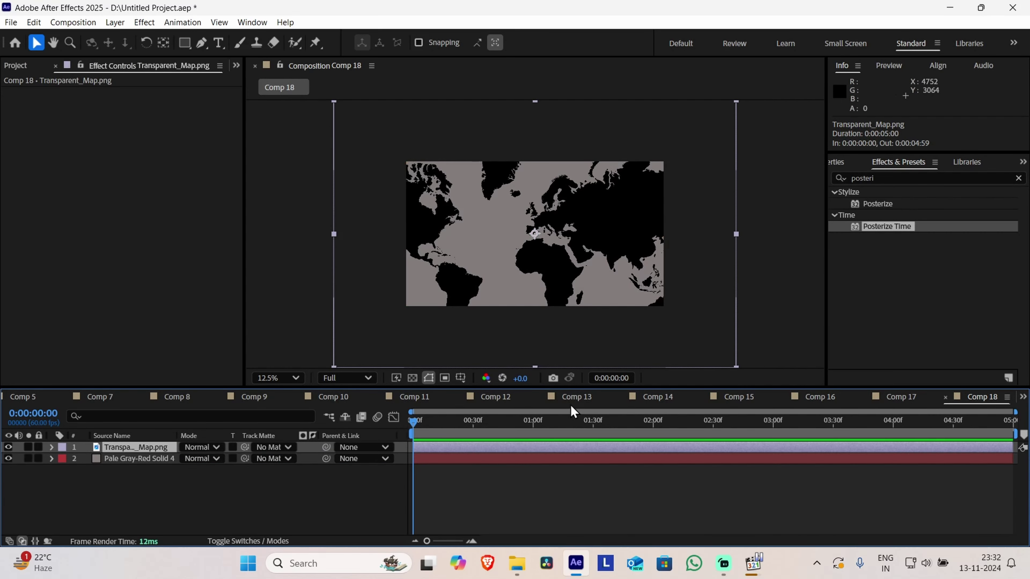
{"action": "scroll", "coordinate": [587, 203], "scroll_direction": "down", "scroll_amount": 2}
{"action": "left_click_drag", "start_coordinate": [588, 205], "coordinate": [565, 222]}
{"action": "scroll", "coordinate": [565, 222], "scroll_direction": "up", "scroll_amount": 3}
{"action": "scroll", "coordinate": [565, 223], "scroll_direction": "down", "scroll_amount": 1}
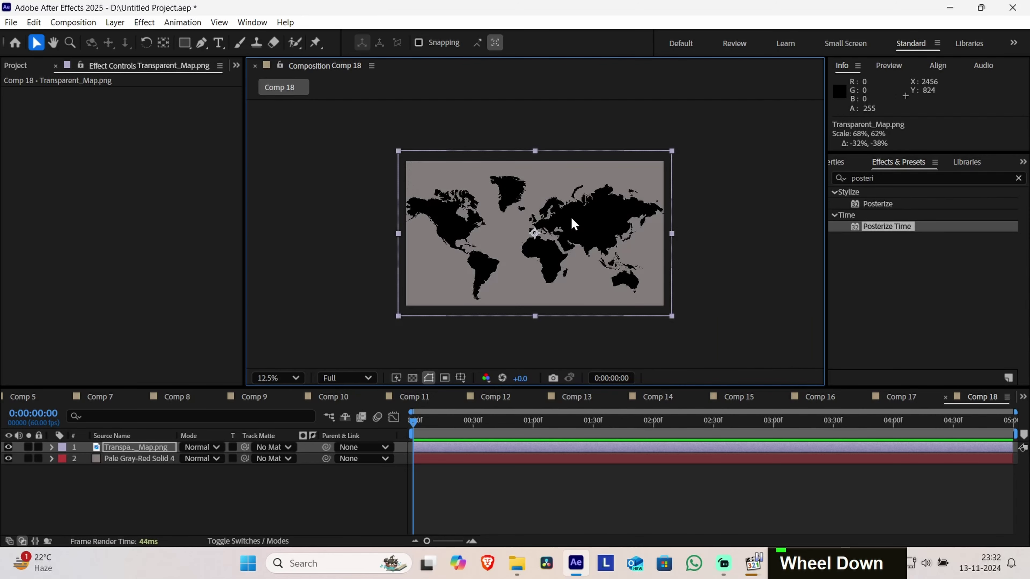
{"action": "left_click_drag", "start_coordinate": [671, 317], "coordinate": [664, 309]}
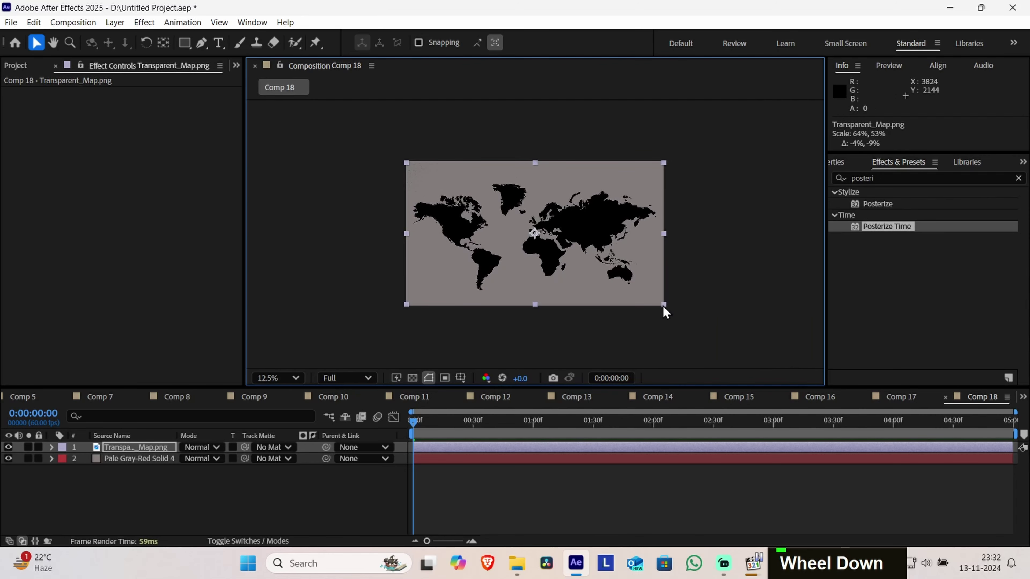
{"action": "scroll", "coordinate": [535, 260], "scroll_direction": "up", "scroll_amount": 1}
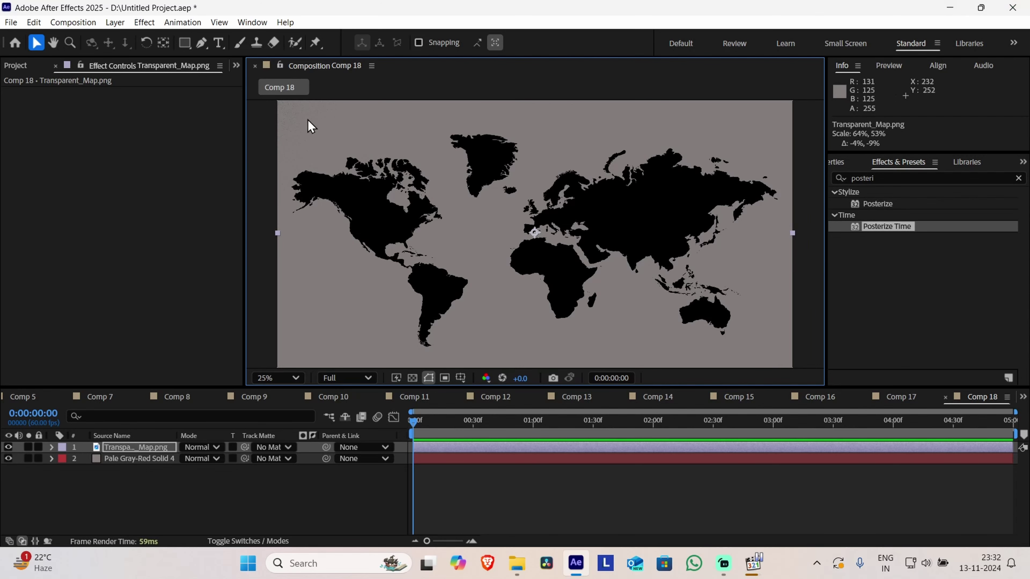
Apply the Fill effect to the world map layer and set its color to dark gray 303030
{"action": "left_click", "coordinate": [828, 174]}
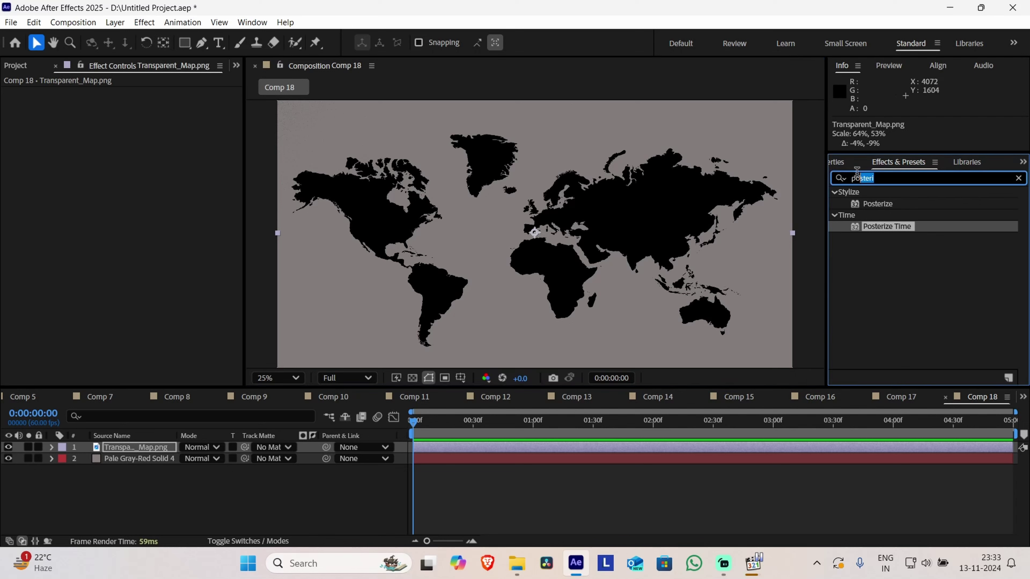
{"action": "type", "text": "fill"}
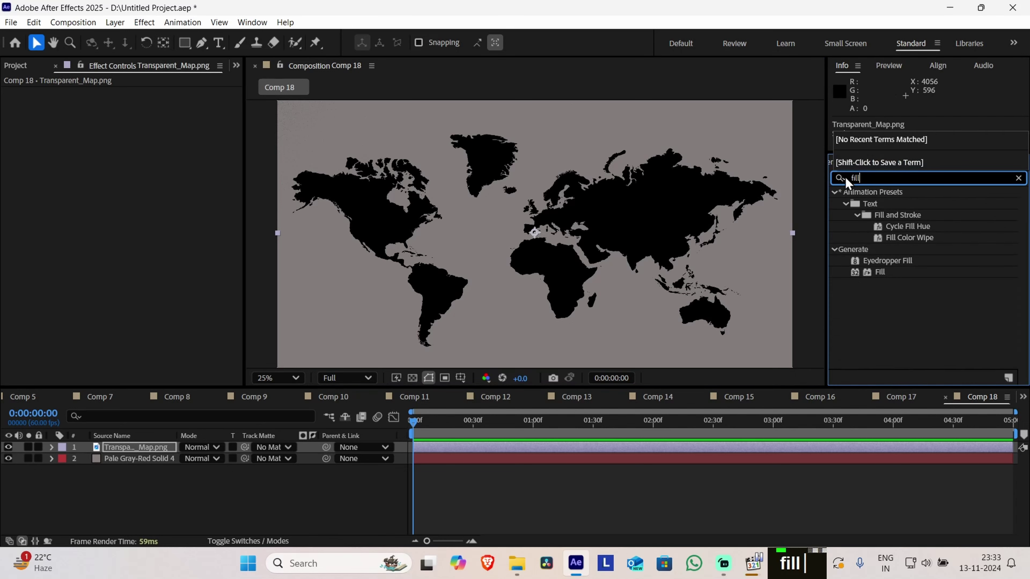
{"action": "left_click", "coordinate": [845, 178]}
{"action": "left_click_drag", "start_coordinate": [878, 272], "coordinate": [148, 448]}
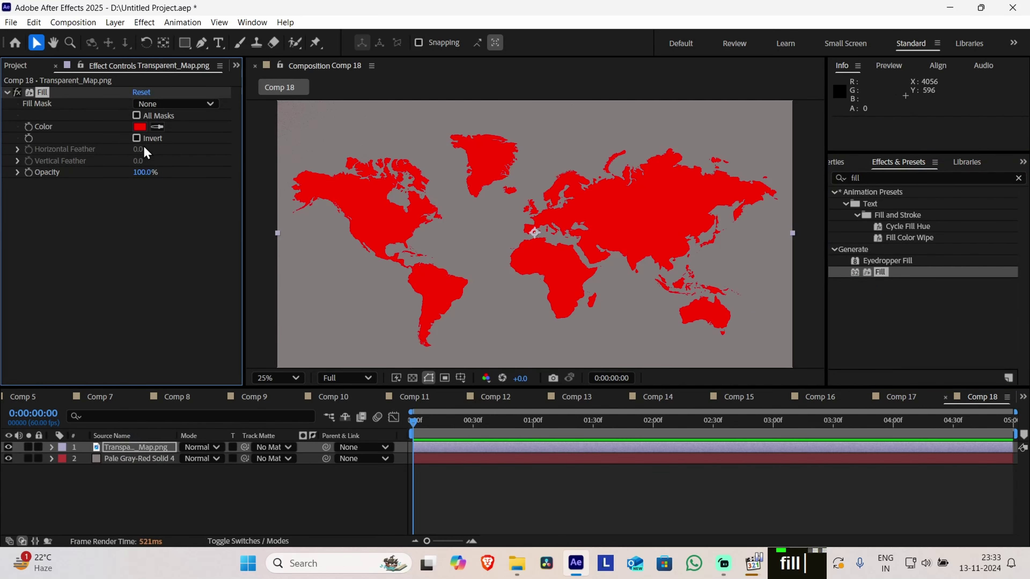
{"action": "left_click", "coordinate": [141, 126]}
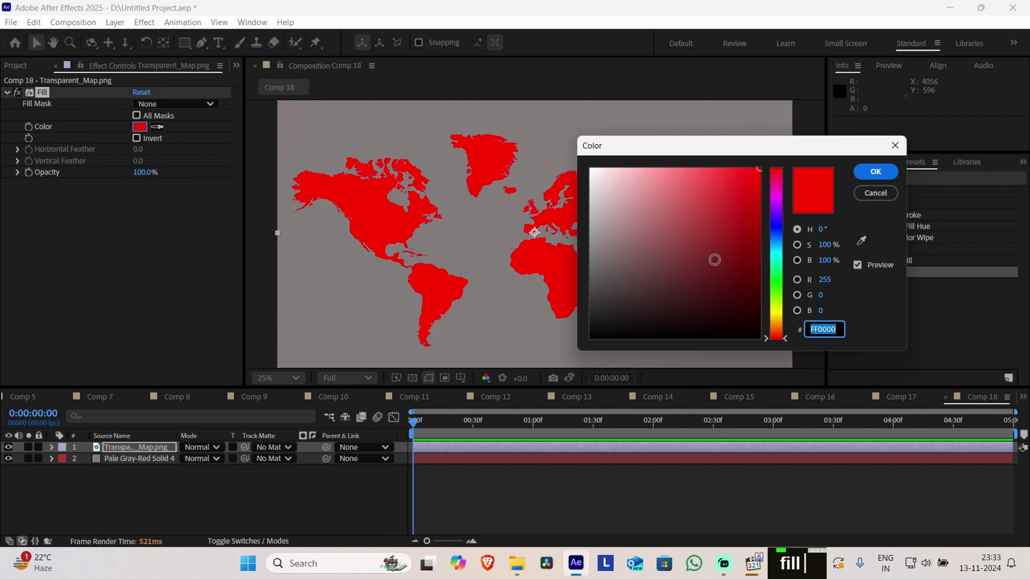
{"action": "mouse_move", "coordinate": [598, 214]}
{"action": "left_mouse_down"}
{"action": "mouse_move", "coordinate": [594, 331]}
{"action": "mouse_move", "coordinate": [590, 307]}
{"action": "left_mouse_up"}
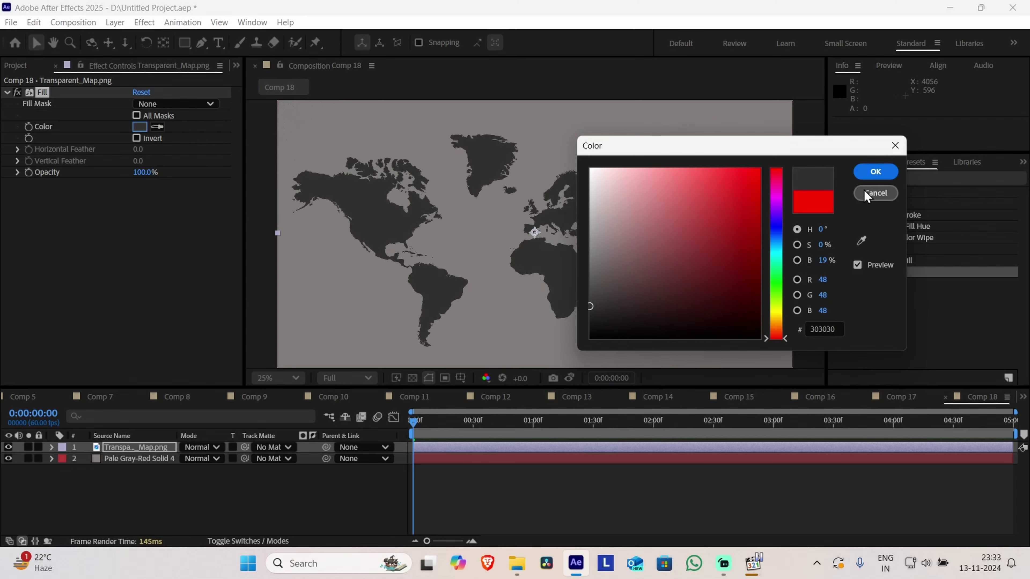
{"action": "left_click", "coordinate": [874, 174]}
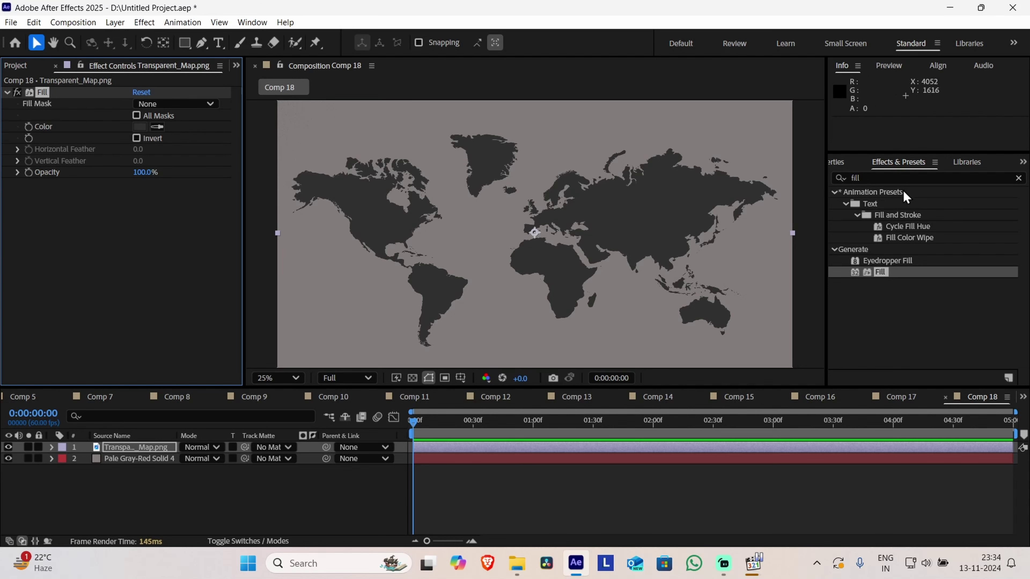
Search the effects library for "frac"
{"action": "left_click", "coordinate": [870, 180]}
{"action": "key", "text": "BackSpace"}
{"action": "key", "text": "BackSpace"}
{"action": "key", "text": "BackSpace"}
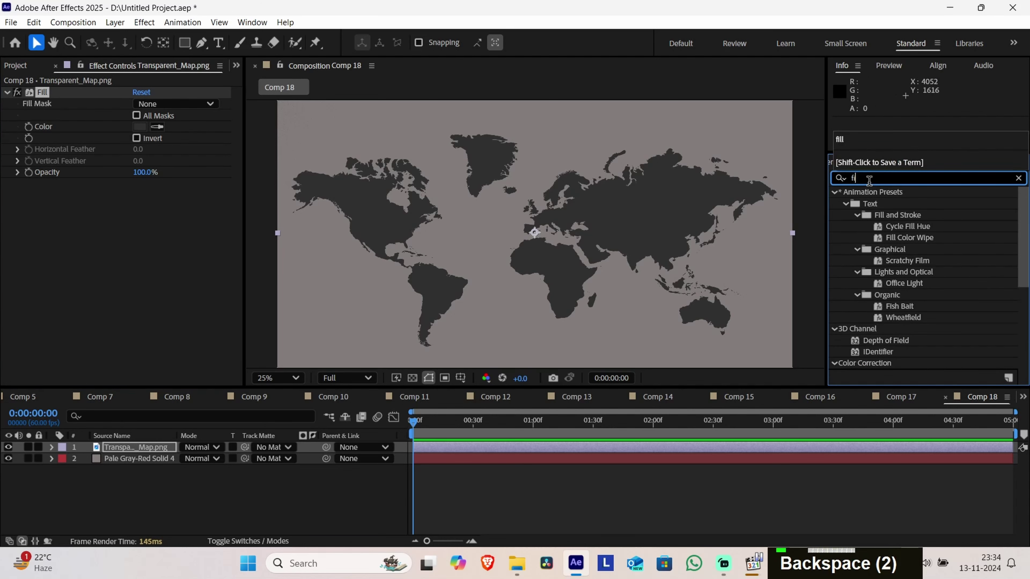
{"action": "type", "text": "rac"}
Try the Fractal Noise effect on the world map layer and undo it
{"action": "left_click_drag", "start_coordinate": [896, 283], "coordinate": [561, 352]}
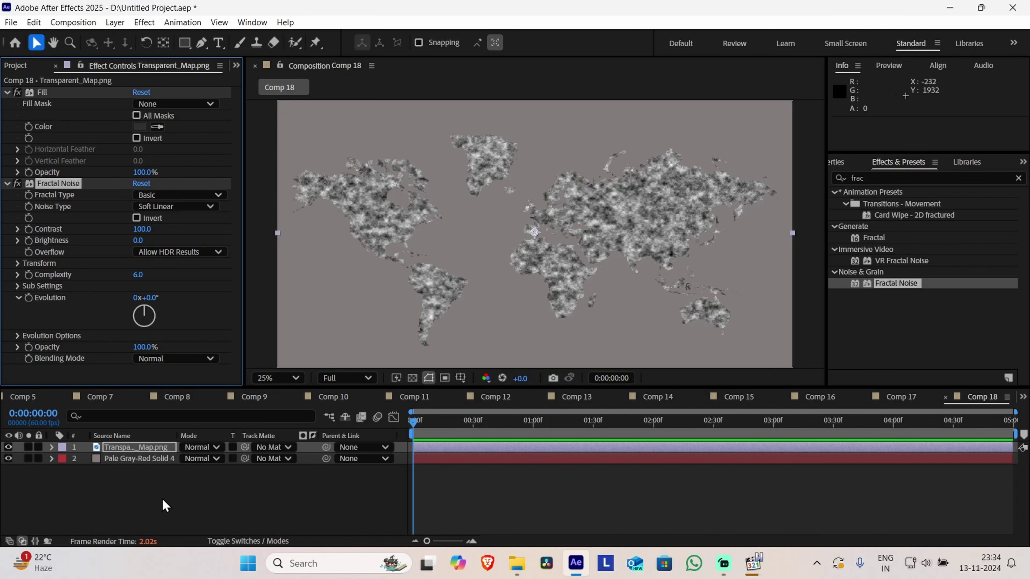
{"action": "key", "text": "ctrl+z"}
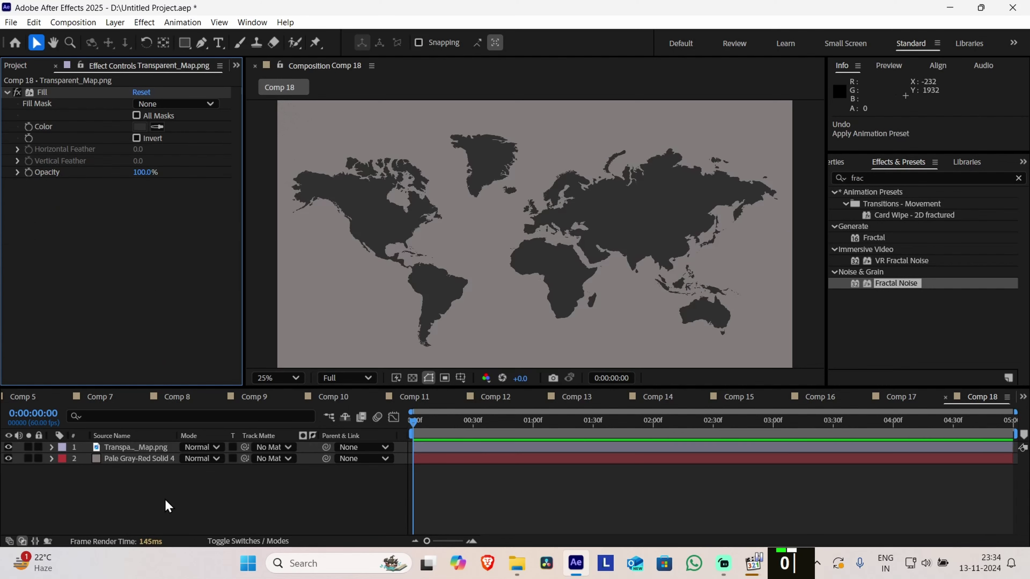
Add another pale gray-red solid above the world map layer and apply the Fractal Noise effect to it
{"action": "right_click", "coordinate": [197, 485]}
{"action": "mouse_move", "coordinate": [256, 327]}
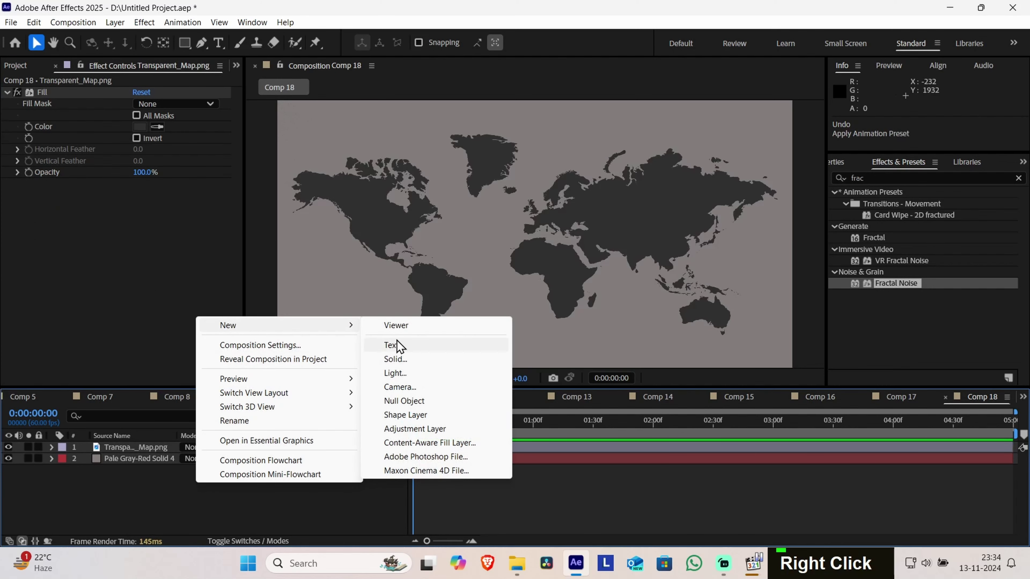
{"action": "left_click", "coordinate": [396, 360]}
{"action": "left_click", "coordinate": [603, 407]}
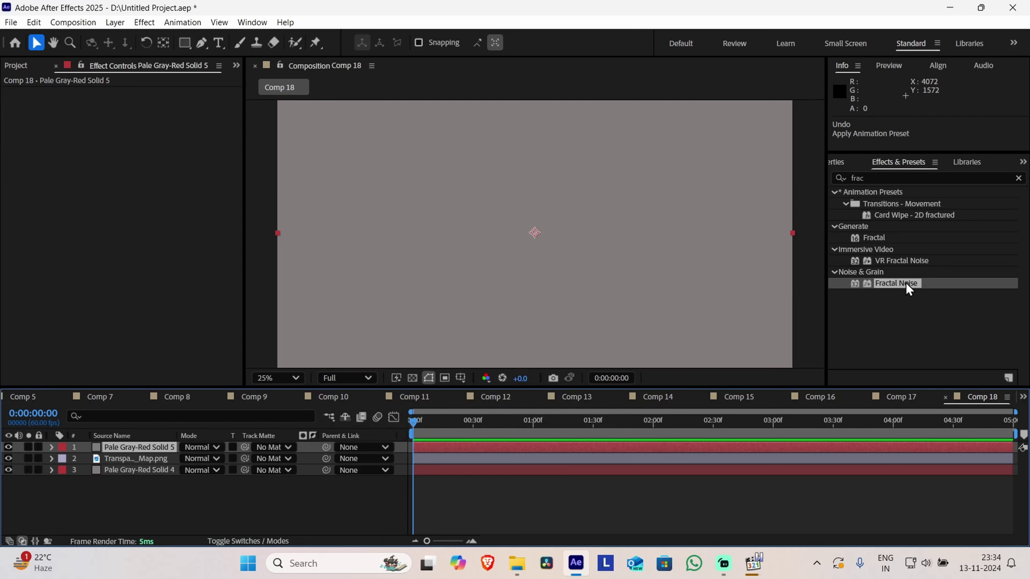
{"action": "left_click_drag", "start_coordinate": [908, 287], "coordinate": [162, 452]}
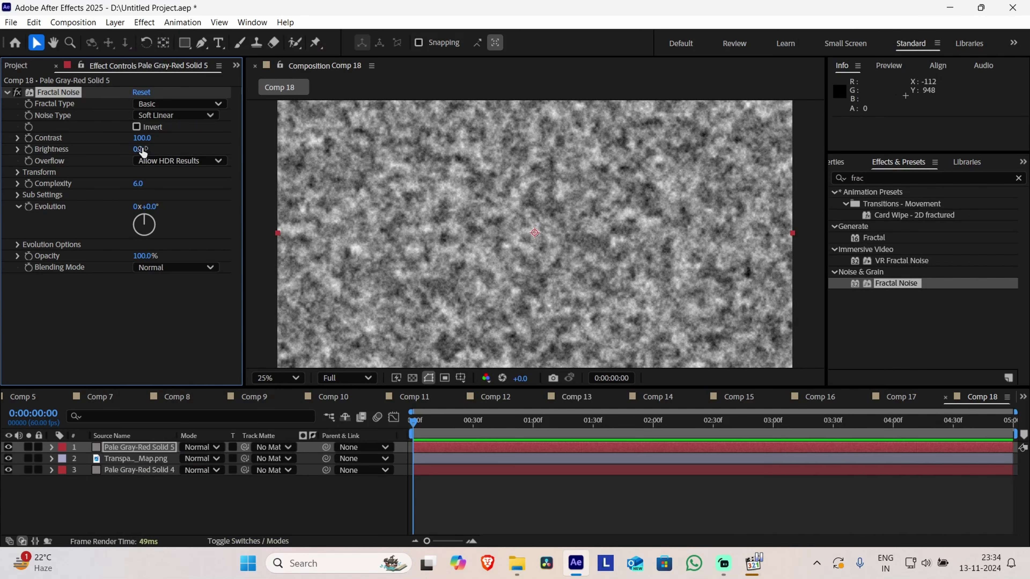
Set the Fractal Noise contrast to 1628 and its brightness to -575 to leave sparse white specks on black
{"action": "left_click_drag", "start_coordinate": [142, 138], "coordinate": [1013, 8]}
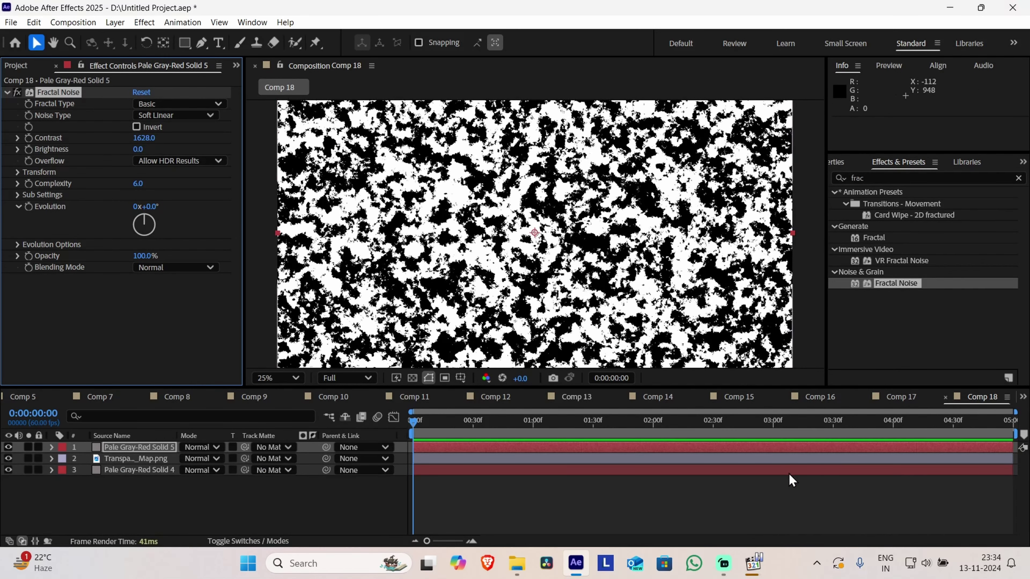
{"action": "left_click_drag", "start_coordinate": [137, 149], "coordinate": [4, 130]}
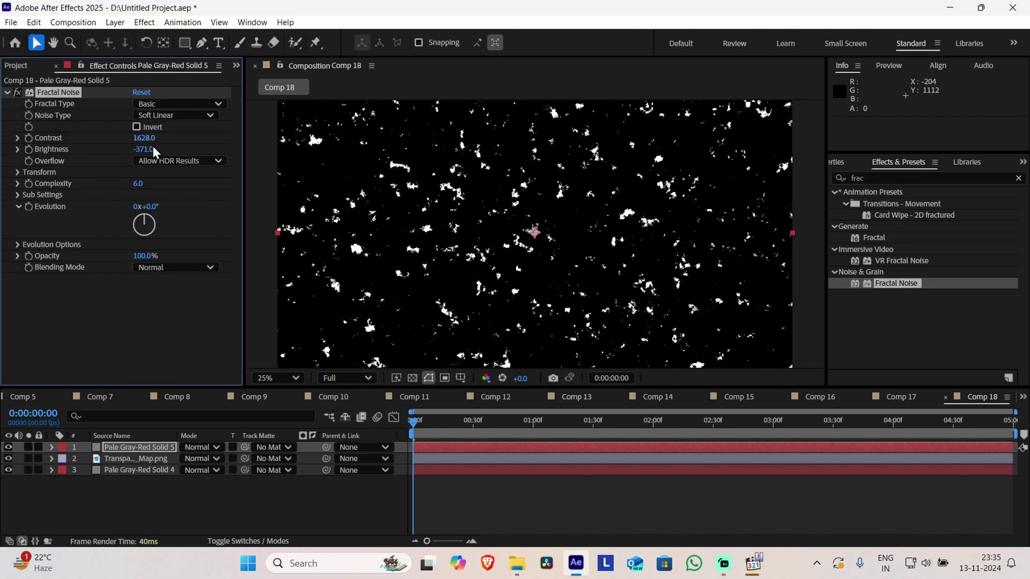
{"action": "left_click_drag", "start_coordinate": [147, 152], "coordinate": [3, 142]}
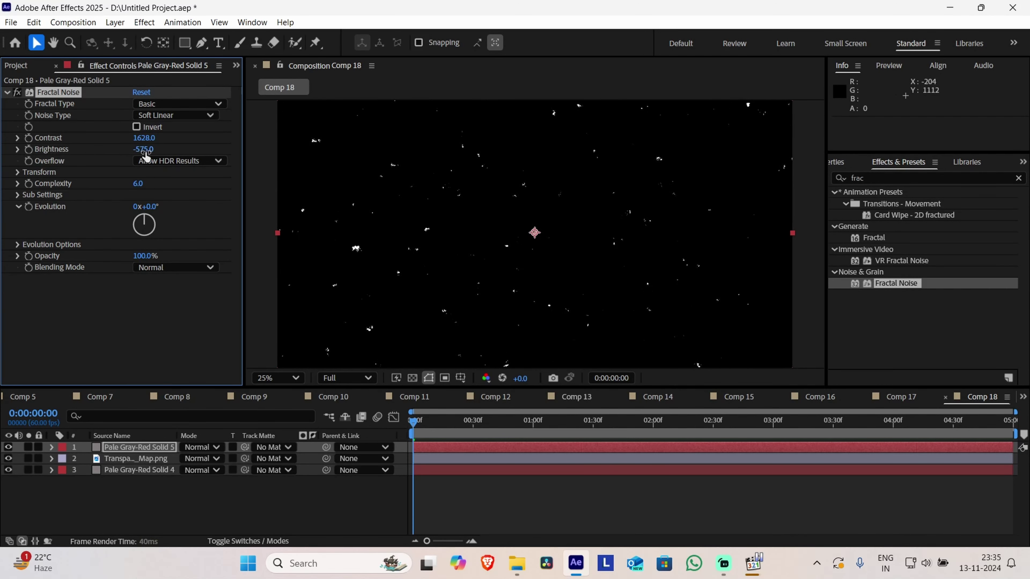
Try a Fractal Noise brightness of -663 with a reduced contrast, and undo both changes
{"action": "left_click_drag", "start_coordinate": [145, 137], "coordinate": [159, 138]}
{"action": "left_click_drag", "start_coordinate": [225, 155], "coordinate": [332, 162]}
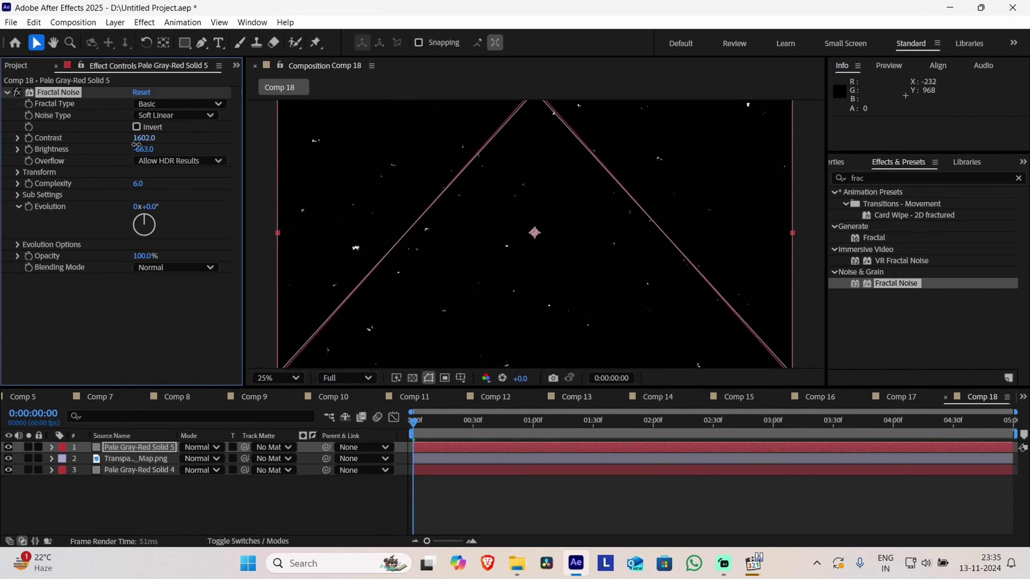
{"action": "left_click_drag", "start_coordinate": [93, 144], "coordinate": [61, 141]}
{"action": "key", "text": "ctrl+z"}
{"action": "key", "text": "ctrl+z"}
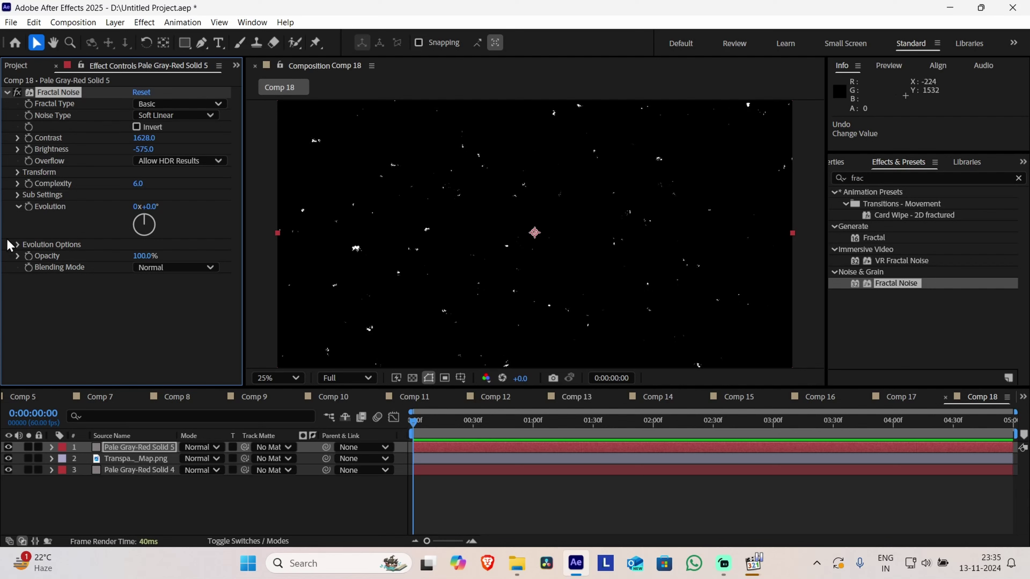
Save the project and set the Fractal Noise transform scale to 20
{"action": "left_click", "coordinate": [18, 172]}
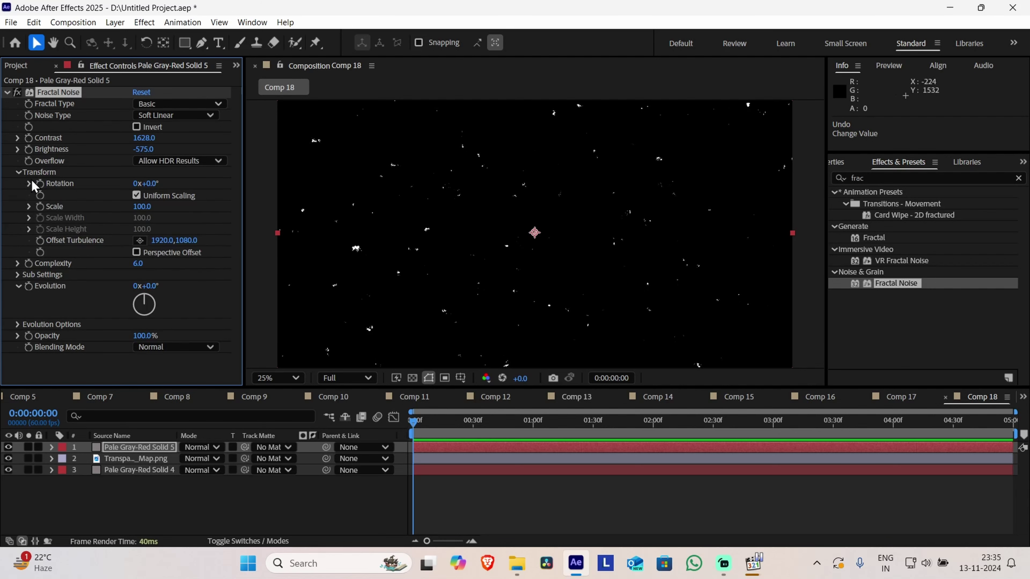
{"action": "left_click", "coordinate": [28, 206]}
{"action": "key", "text": "ctrl+s"}
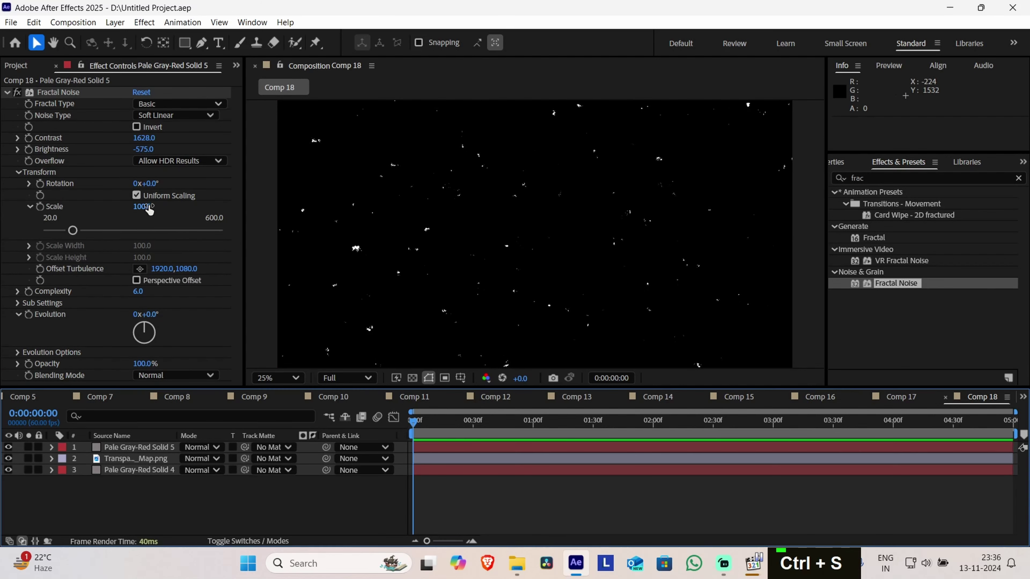
{"action": "left_click_drag", "start_coordinate": [146, 206], "coordinate": [81, 190]}
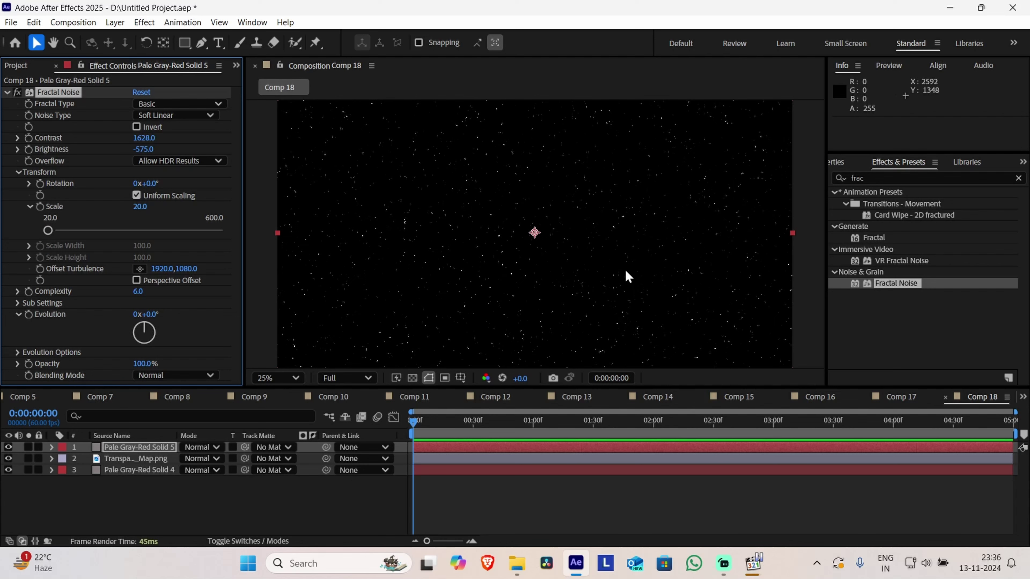
Enable keyframing for the Random Seed in the Fractal Noise evolution options at the first frame
{"action": "left_click", "coordinate": [18, 353]}
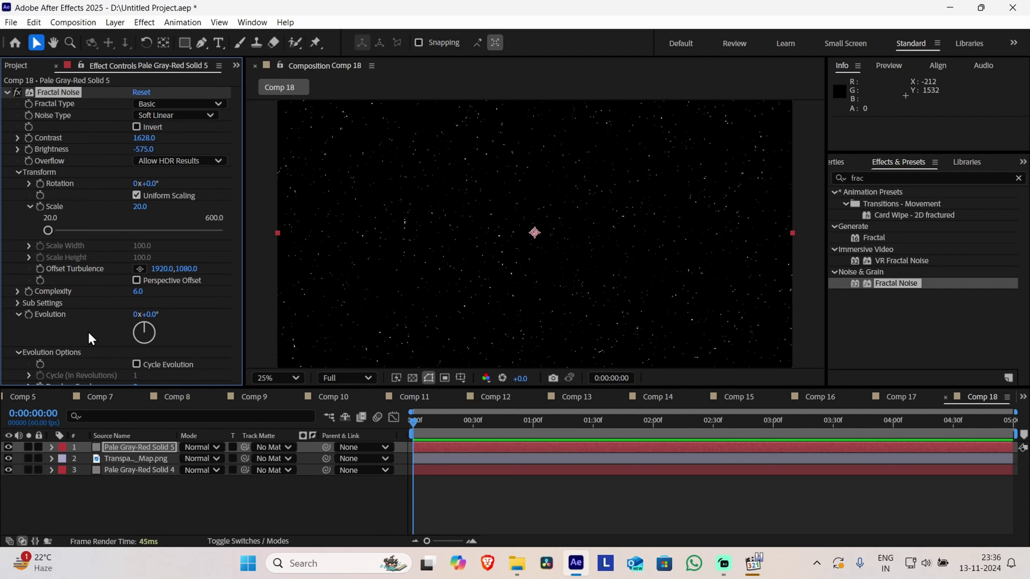
{"action": "scroll", "coordinate": [101, 333], "scroll_direction": "down", "scroll_amount": 1}
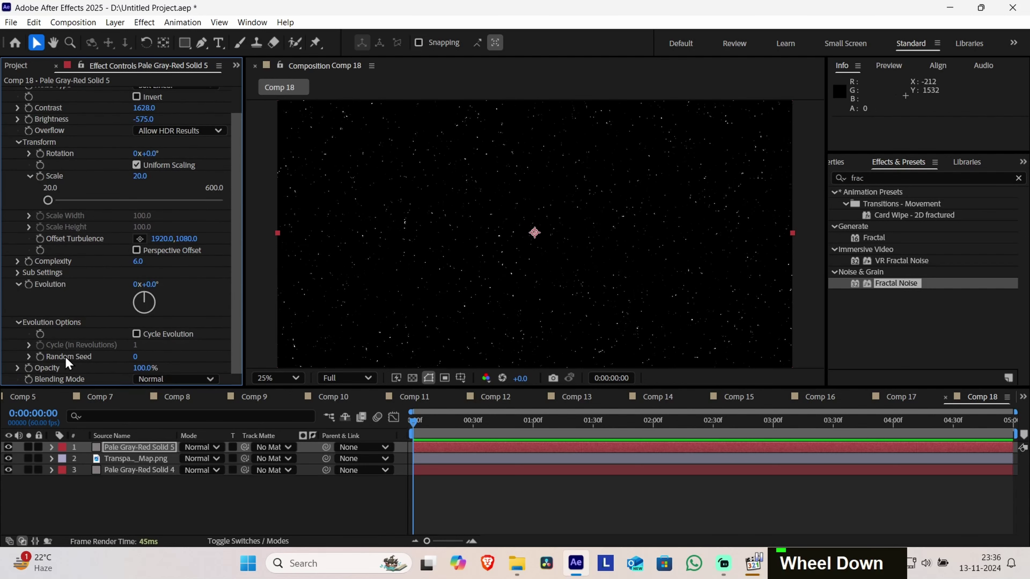
{"action": "left_click", "coordinate": [41, 357]}
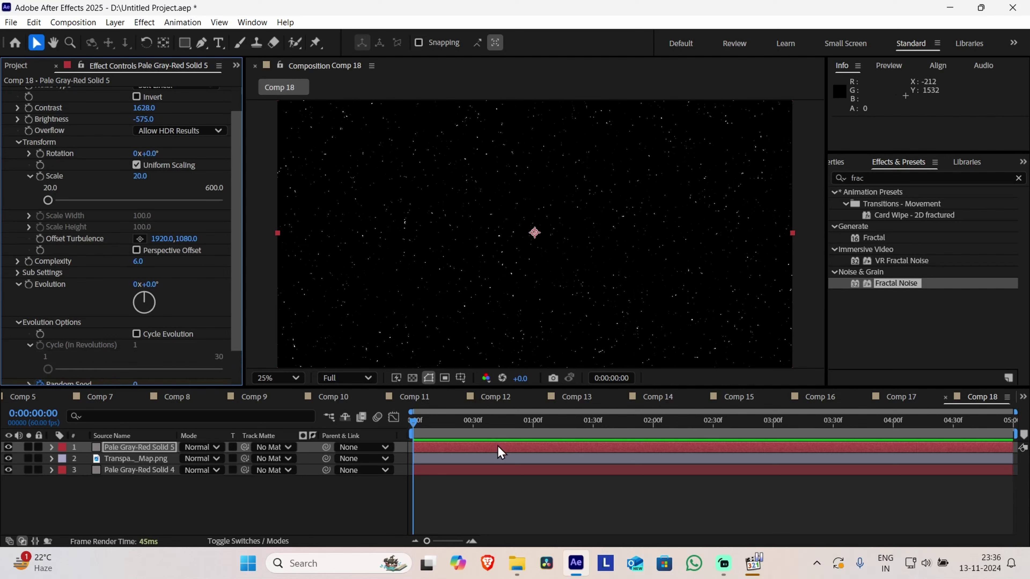
Add the expression time*5 to the Random Seed of the Fractal Noise effect
{"action": "scroll", "coordinate": [159, 327], "scroll_direction": "down", "scroll_amount": 1}
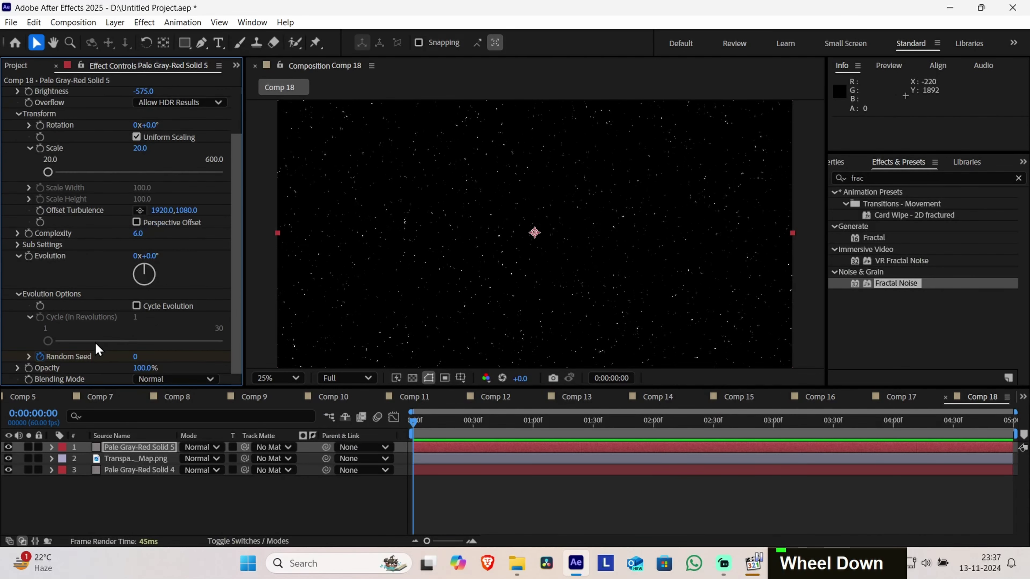
{"action": "left_click", "coordinate": [40, 358], "text": "alt"}
{"action": "scroll", "coordinate": [557, 509], "scroll_direction": "down", "scroll_amount": 1}
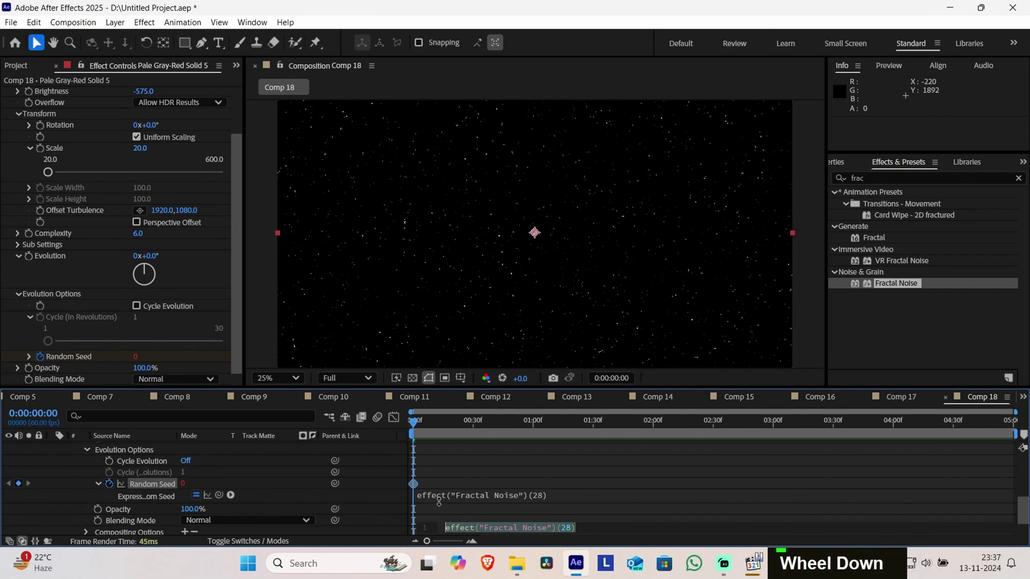
{"action": "type", "text": "time"}
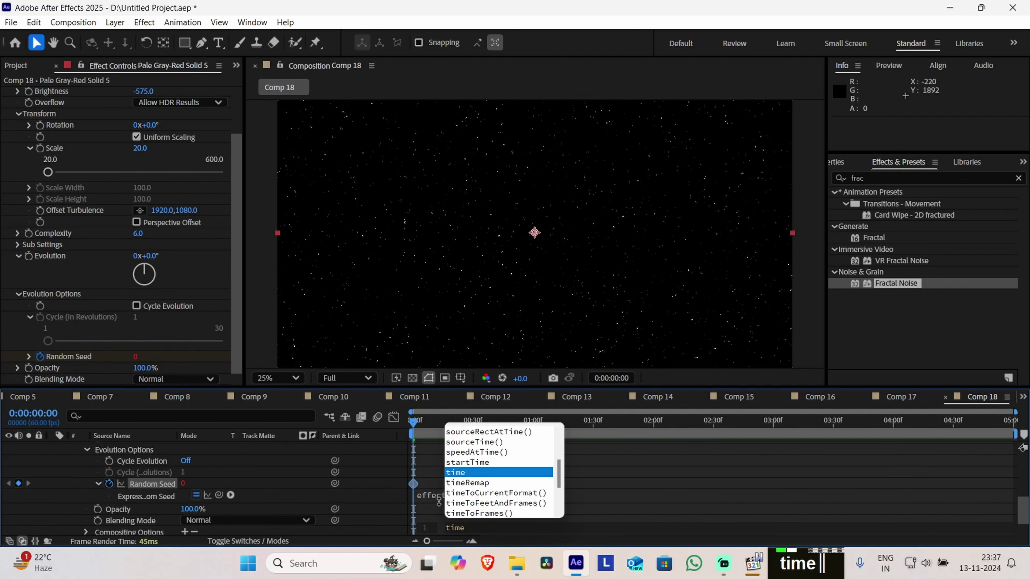
{"action": "type", "text": "*5"}
{"action": "key", "text": "Return"}
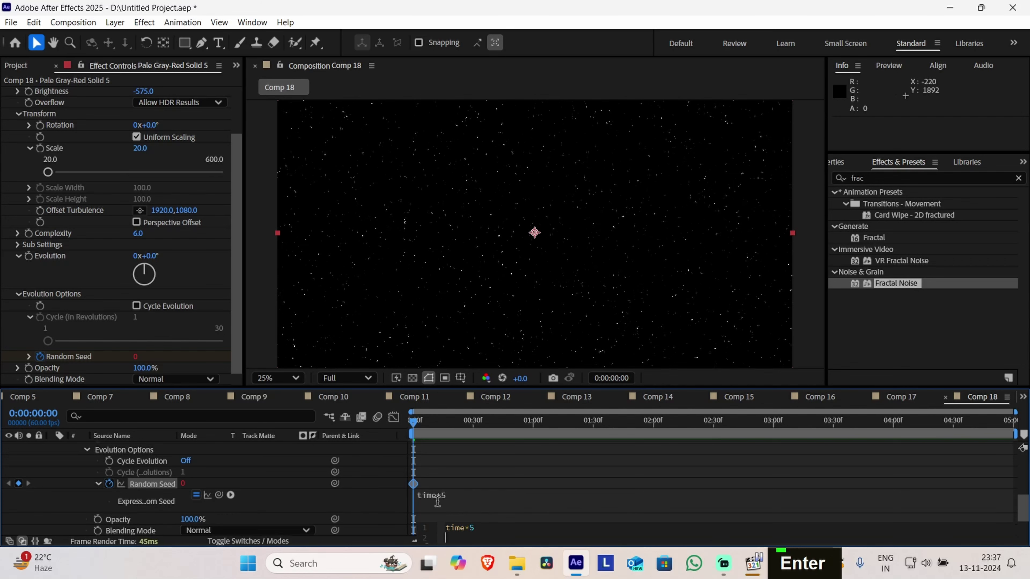
{"action": "key", "text": "space"}
{"action": "key", "text": "space"}
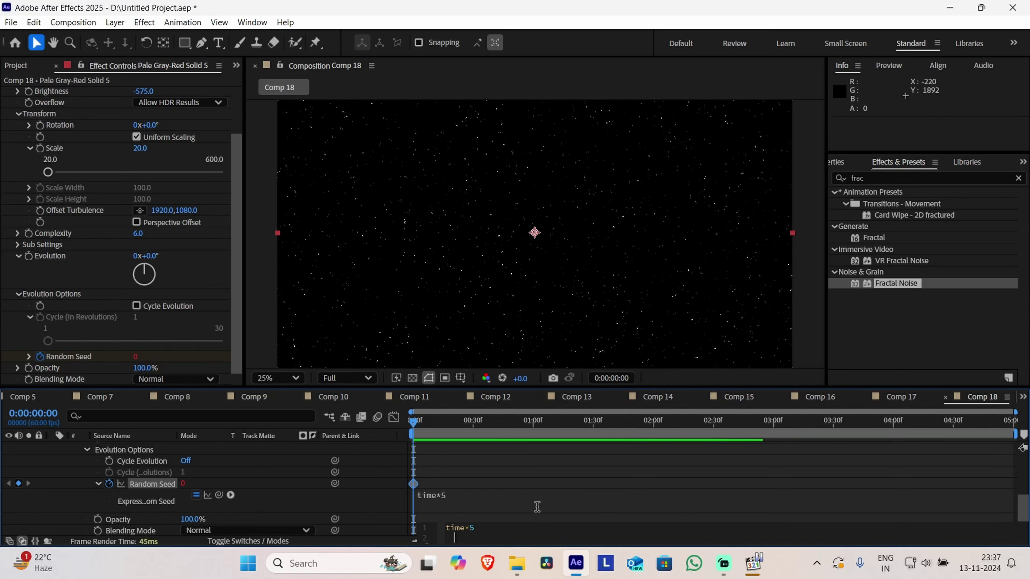
{"action": "key", "text": "KP_Enter"}
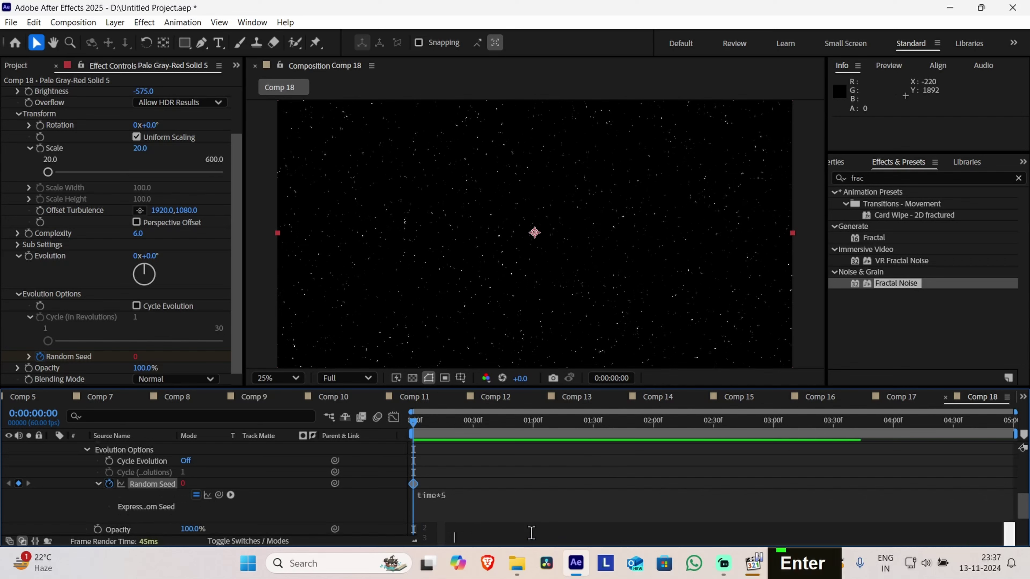
Collapse the noise solid's properties in the timeline and set its blending mode to Screen
{"action": "left_click_drag", "start_coordinate": [417, 423], "coordinate": [73, 455]}
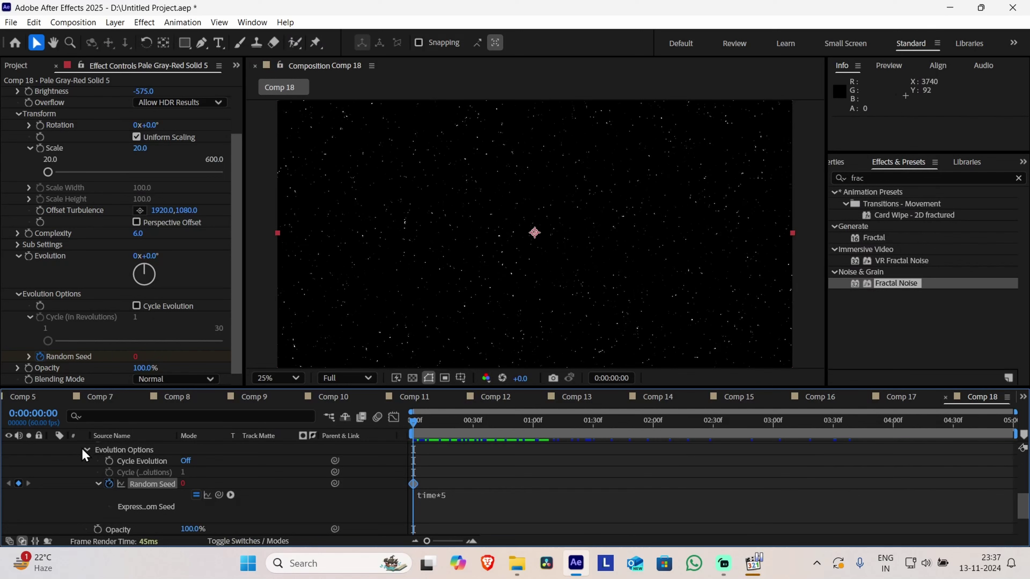
{"action": "scroll", "coordinate": [84, 455], "scroll_direction": "up", "scroll_amount": 10}
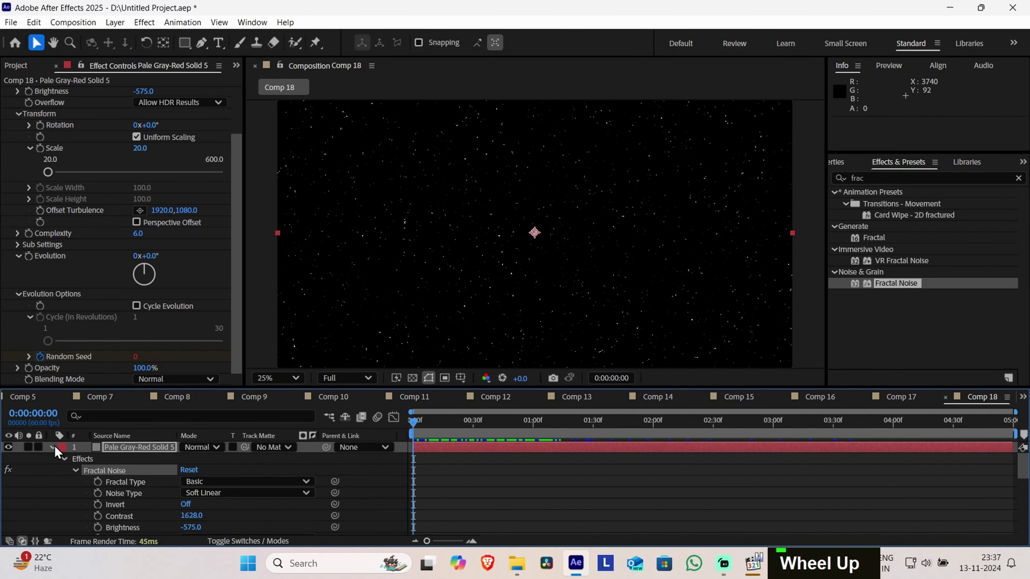
{"action": "left_click", "coordinate": [52, 447]}
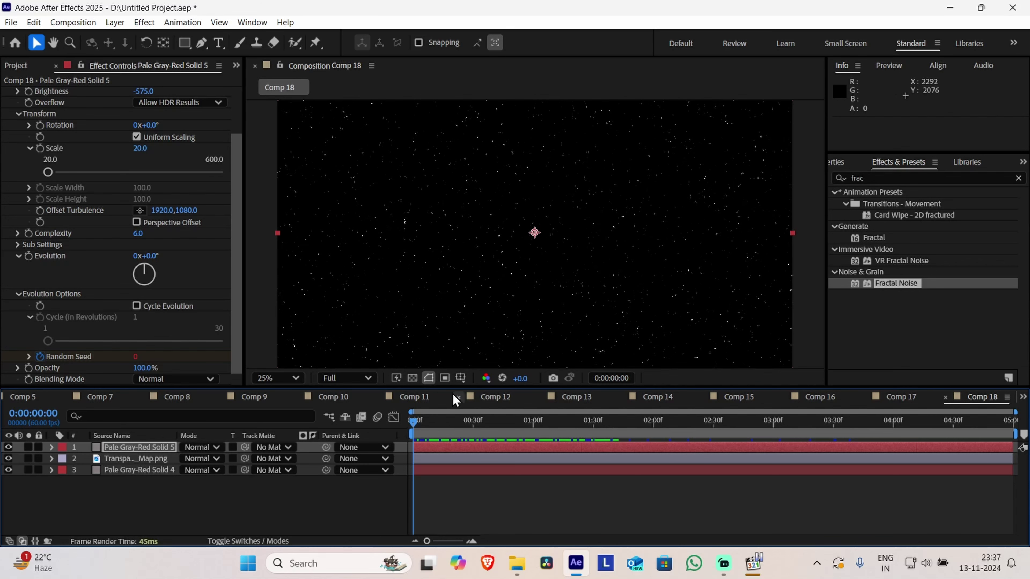
{"action": "left_click", "coordinate": [209, 448]}
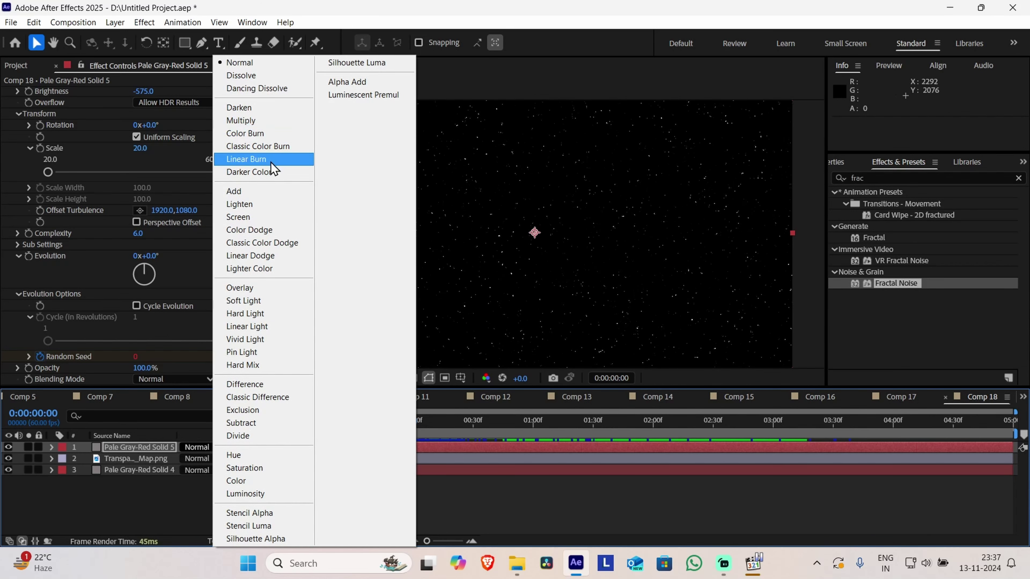
{"action": "left_click", "coordinate": [257, 217]}
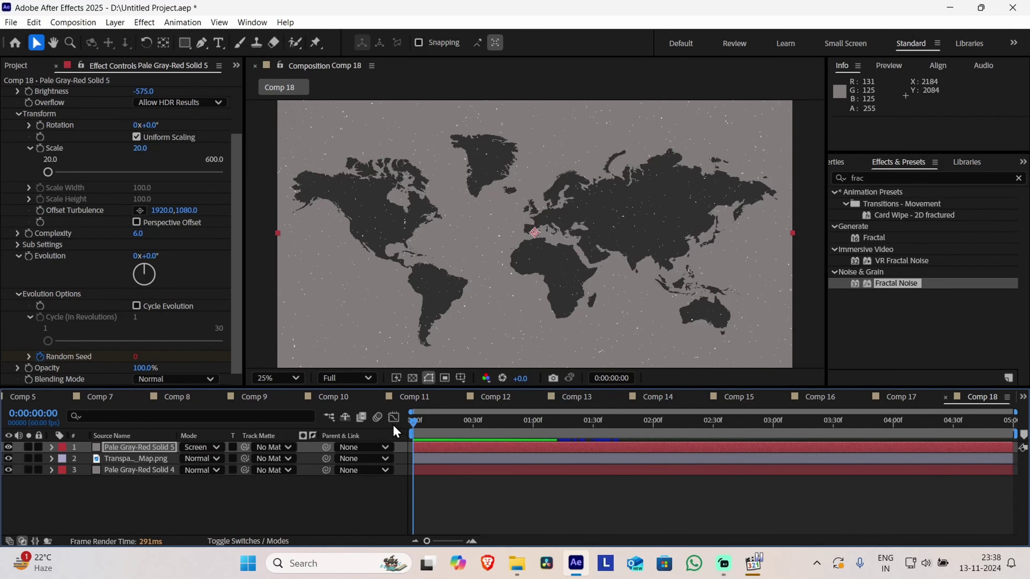
Preview the world map animation with the noise specks, replaying it from the first frame
{"action": "key", "text": "space"}
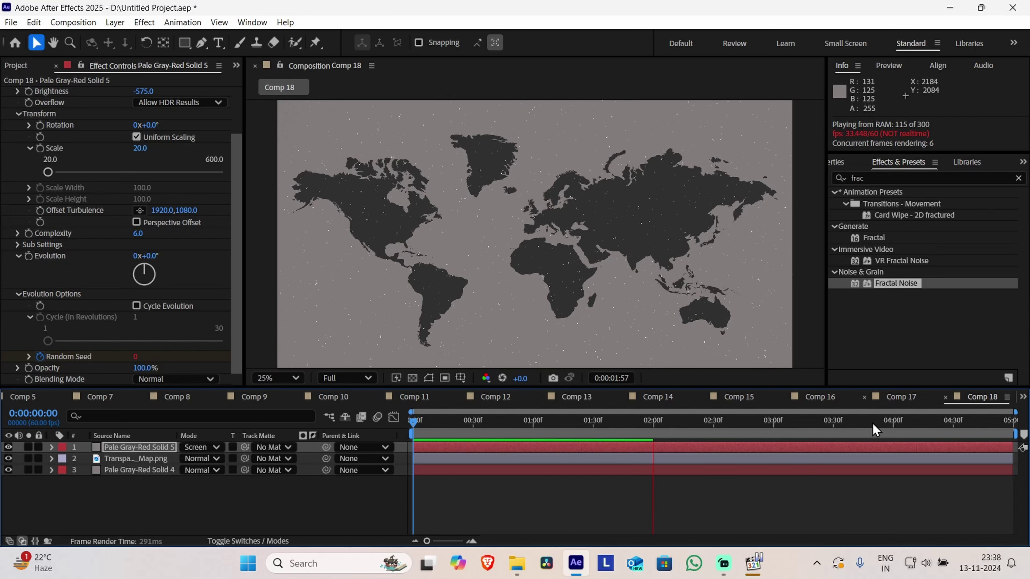
{"action": "key", "text": "space"}
{"action": "scroll", "coordinate": [140, 232], "scroll_direction": "up", "scroll_amount": 2}
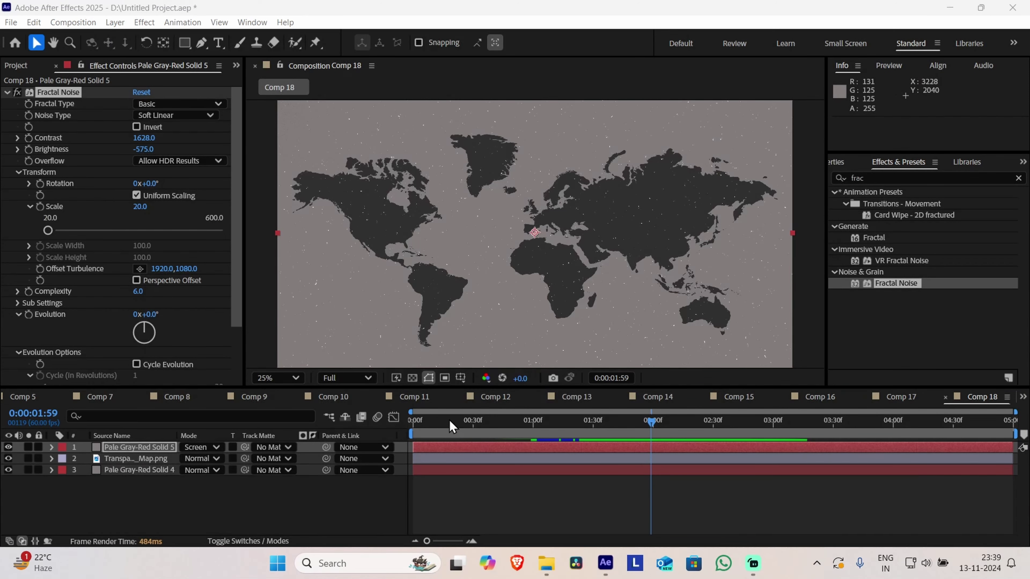
{"action": "left_click_drag", "start_coordinate": [449, 422], "coordinate": [393, 431]}
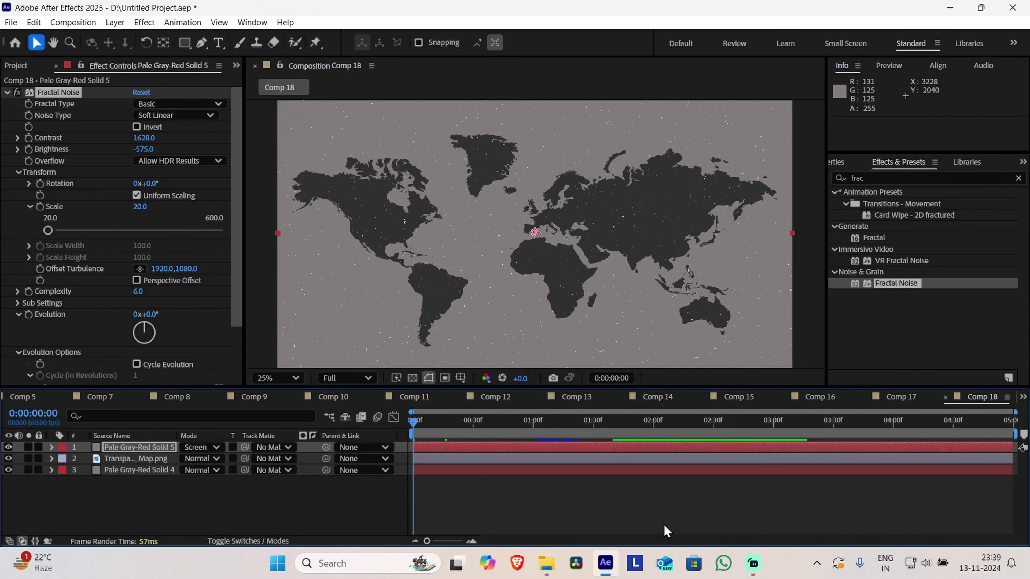
{"action": "key", "text": "space"}
{"action": "key", "text": "space"}
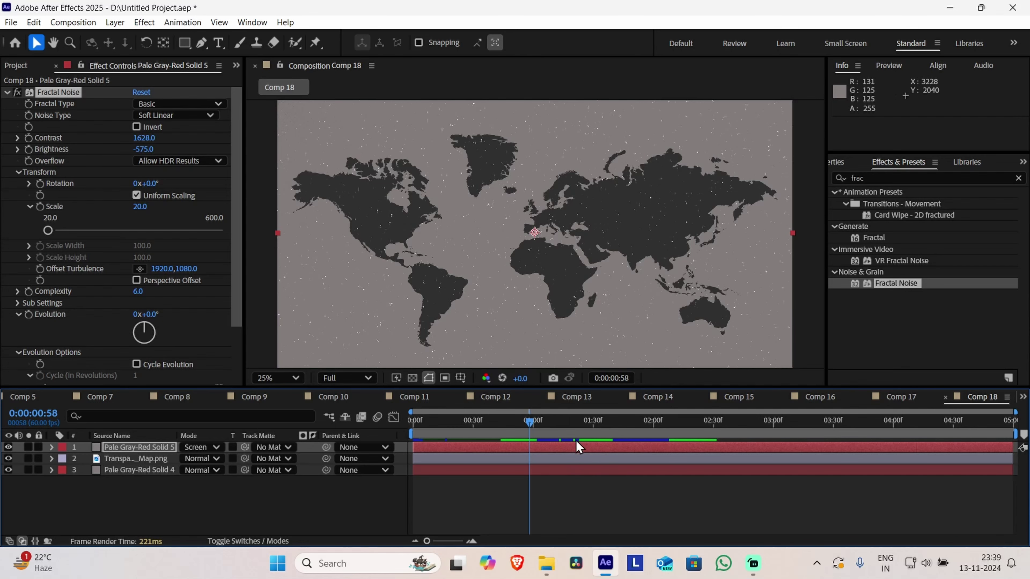
Create a new 3840 x 2160 px composition at 60 frames per second with a 5-second duration
{"action": "left_click", "coordinate": [73, 22]}
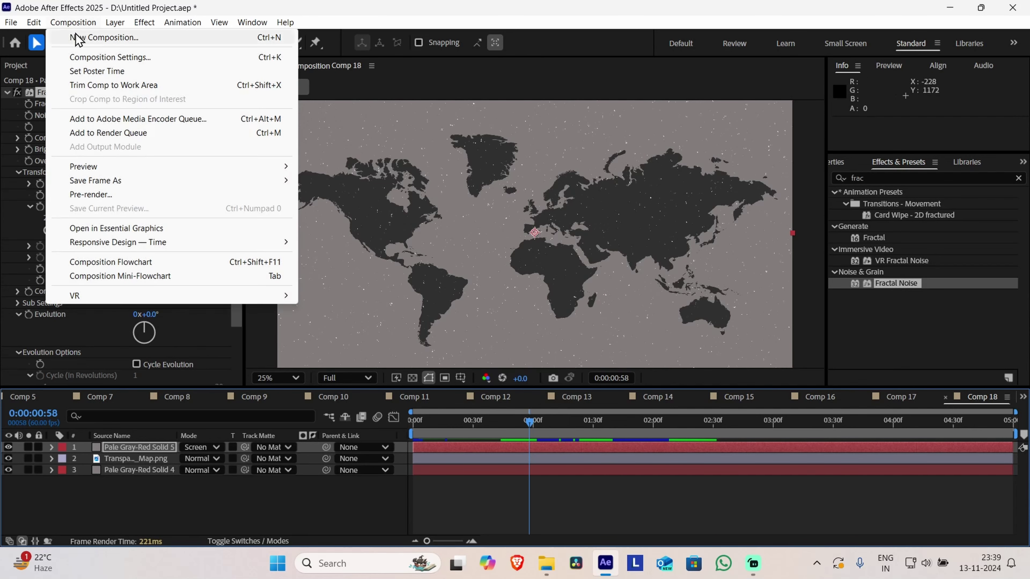
{"action": "left_click", "coordinate": [107, 37]}
{"action": "left_click", "coordinate": [693, 428]}
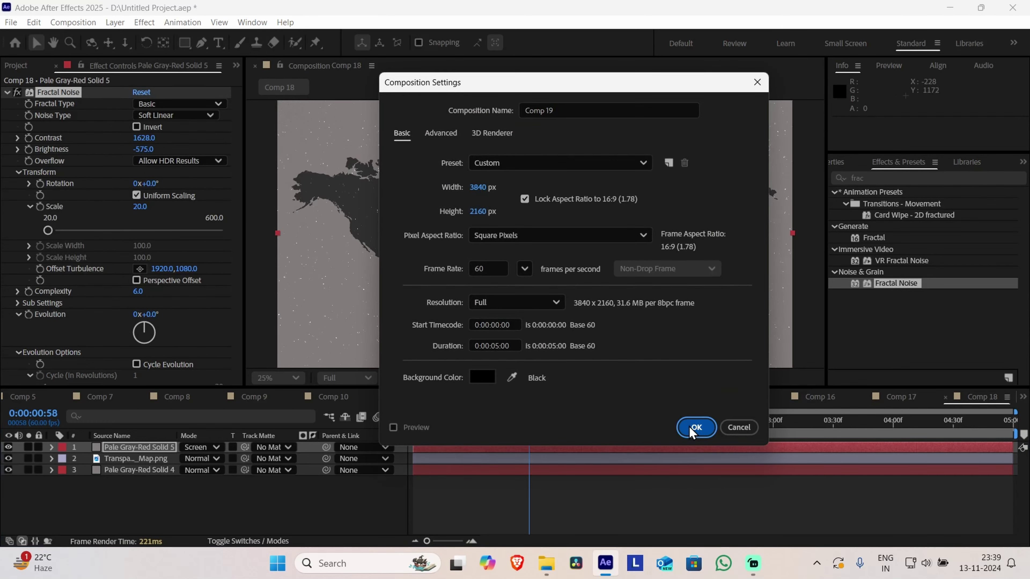
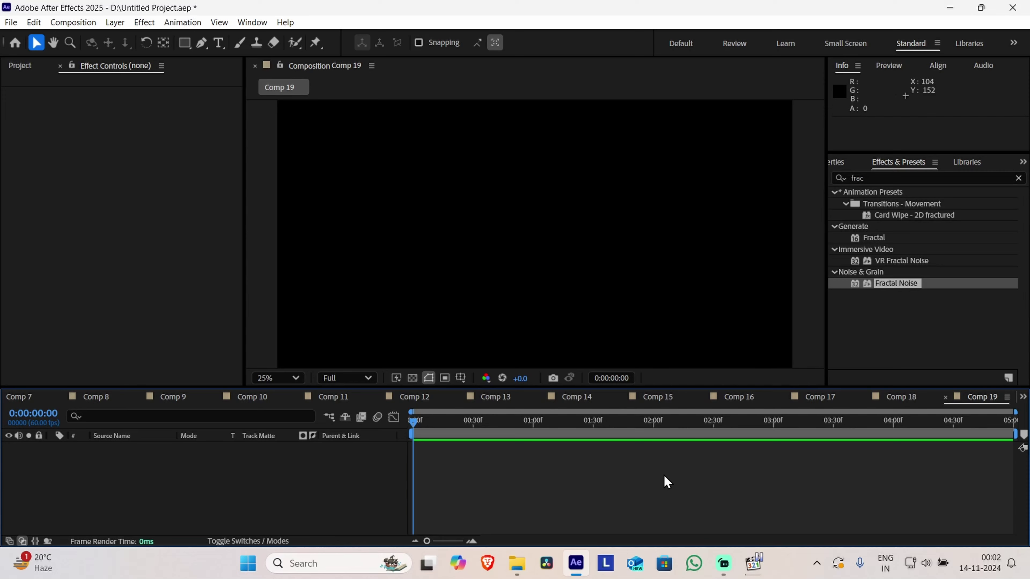
Add a composition-sized solid layer with the warm gray colour 989393 as the background
{"action": "right_click", "coordinate": [298, 476]}
{"action": "mouse_move", "coordinate": [367, 313]}
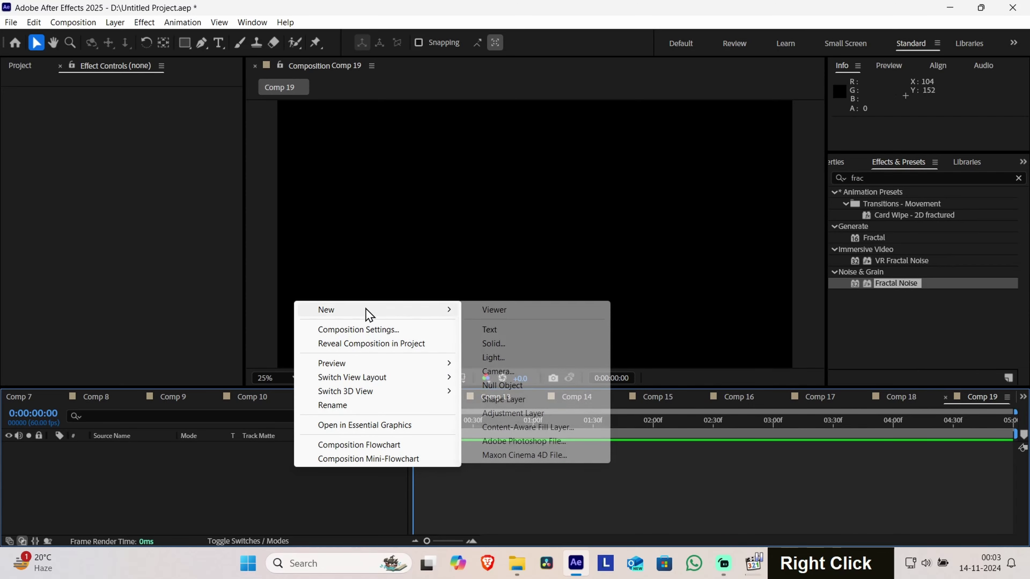
{"action": "left_click", "coordinate": [503, 344]}
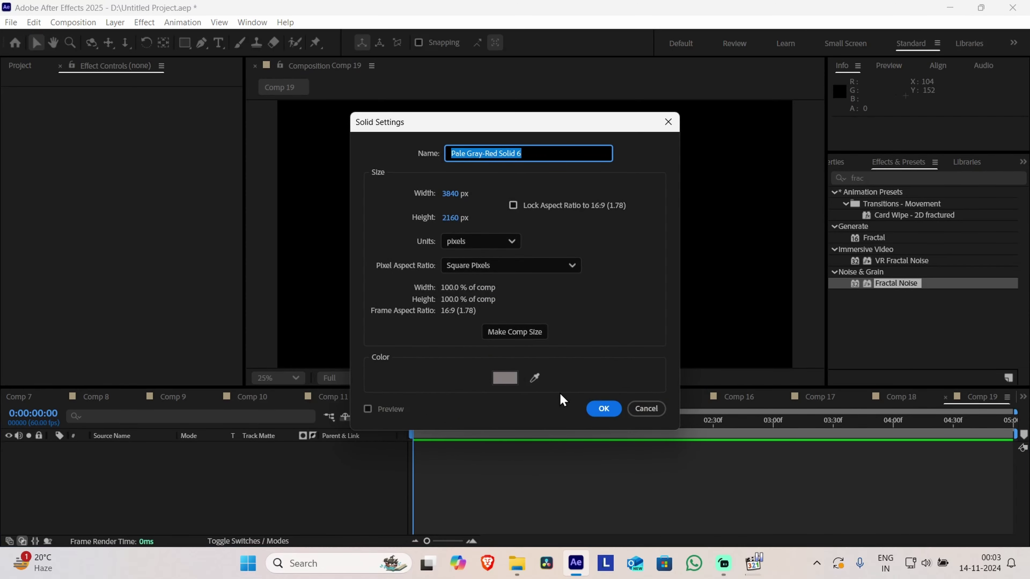
{"action": "left_click", "coordinate": [505, 378]}
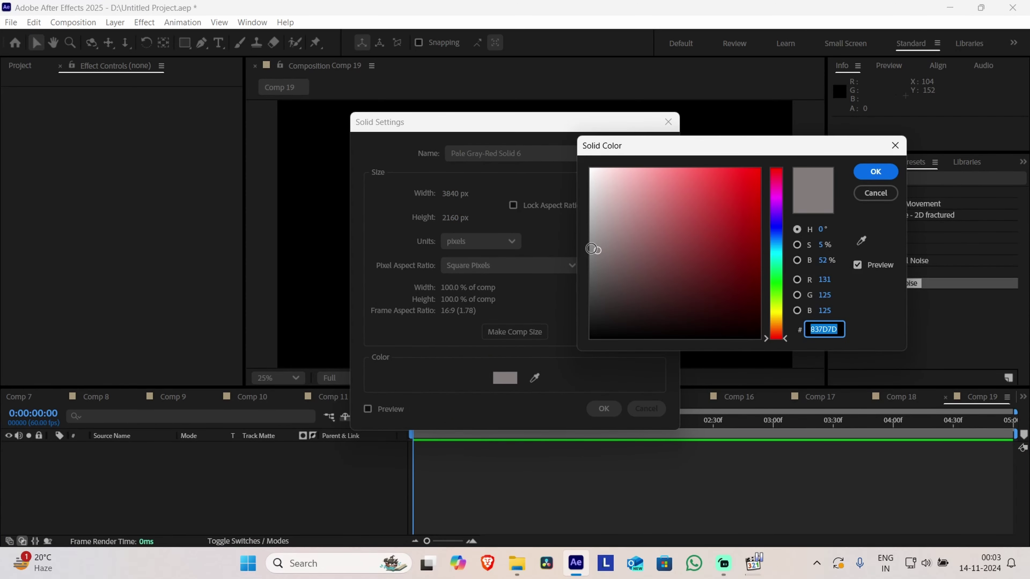
{"action": "left_click_drag", "start_coordinate": [591, 248], "coordinate": [595, 236]}
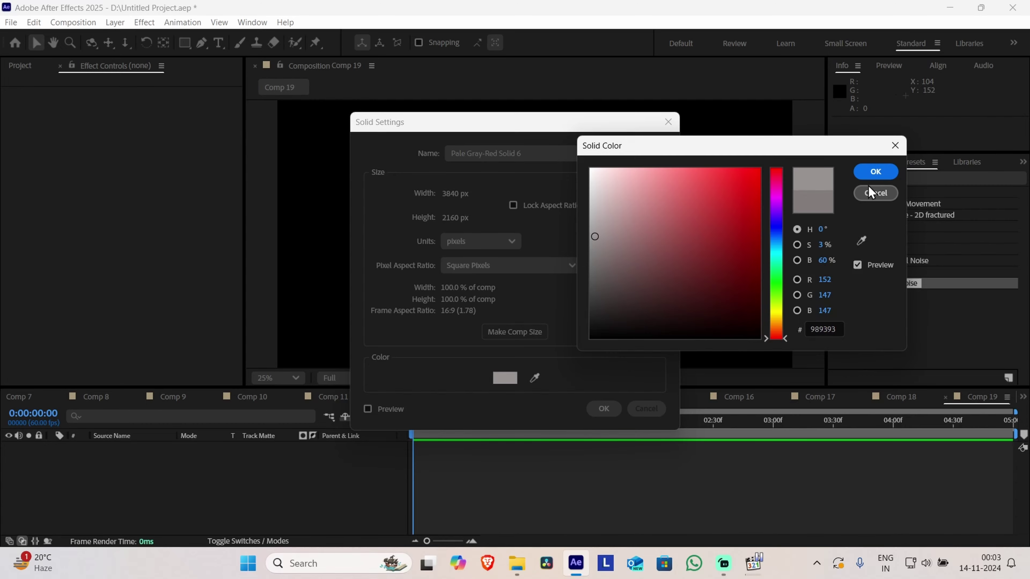
{"action": "left_click", "coordinate": [875, 171]}
{"action": "left_click", "coordinate": [604, 408]}
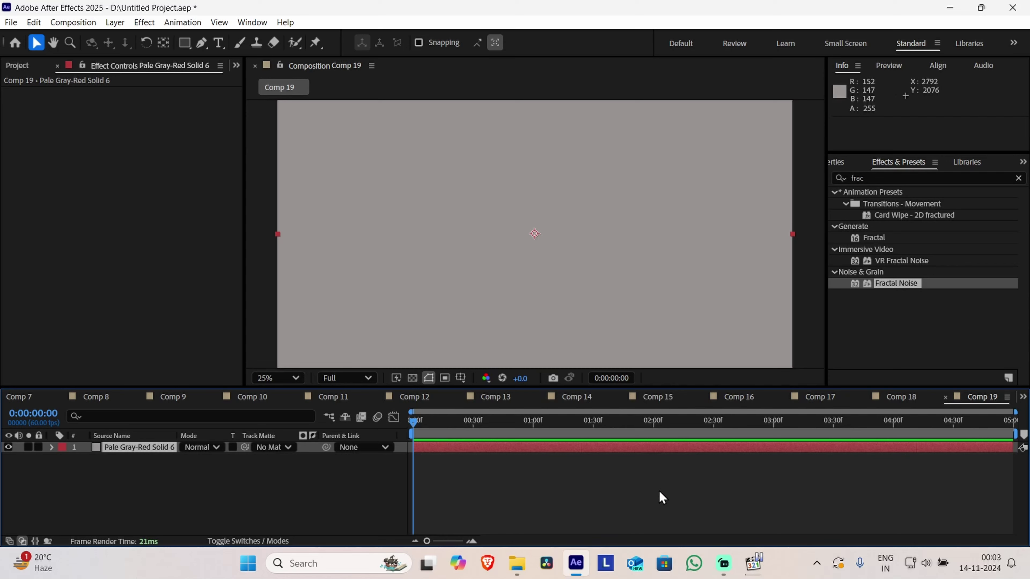
Bring Newspaper.jpg from File Explorer into the composition as a layer above the gray solid
{"action": "left_click", "coordinate": [517, 563]}
{"action": "left_click_drag", "start_coordinate": [569, 564], "coordinate": [466, 232]}
{"action": "left_click_drag", "start_coordinate": [528, 196], "coordinate": [523, 239]}
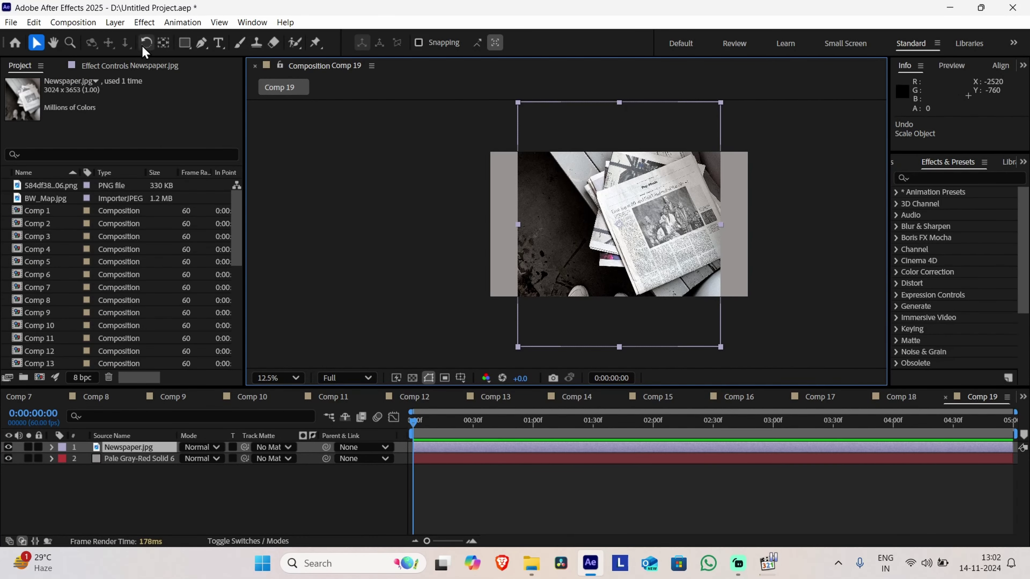
Rotate the newspaper layer clockwise to about 24.6° so the front page stands upright, and shift it to position 1896, 1080
{"action": "left_click", "coordinate": [146, 43]}
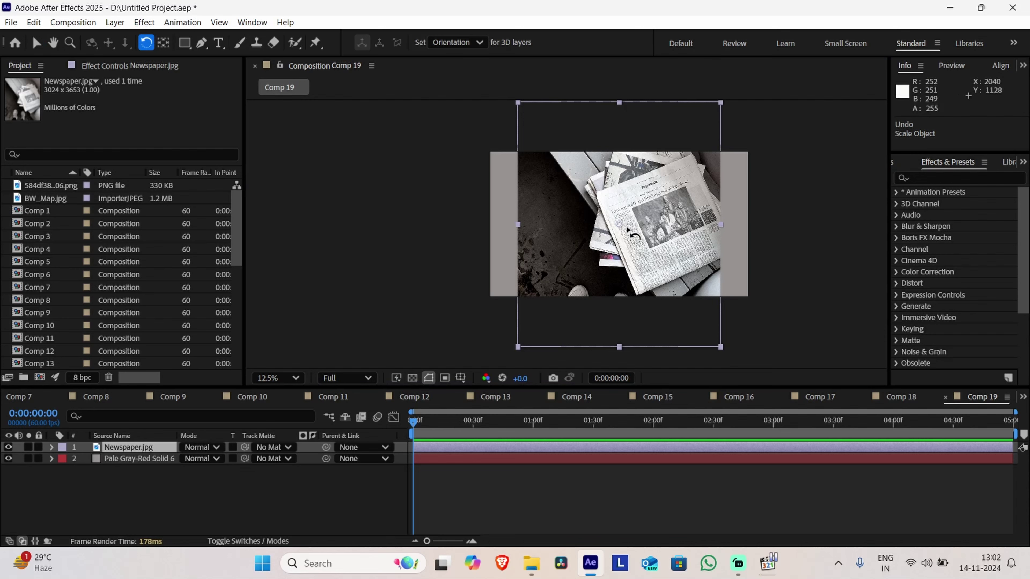
{"action": "left_click_drag", "start_coordinate": [719, 113], "coordinate": [773, 147]}
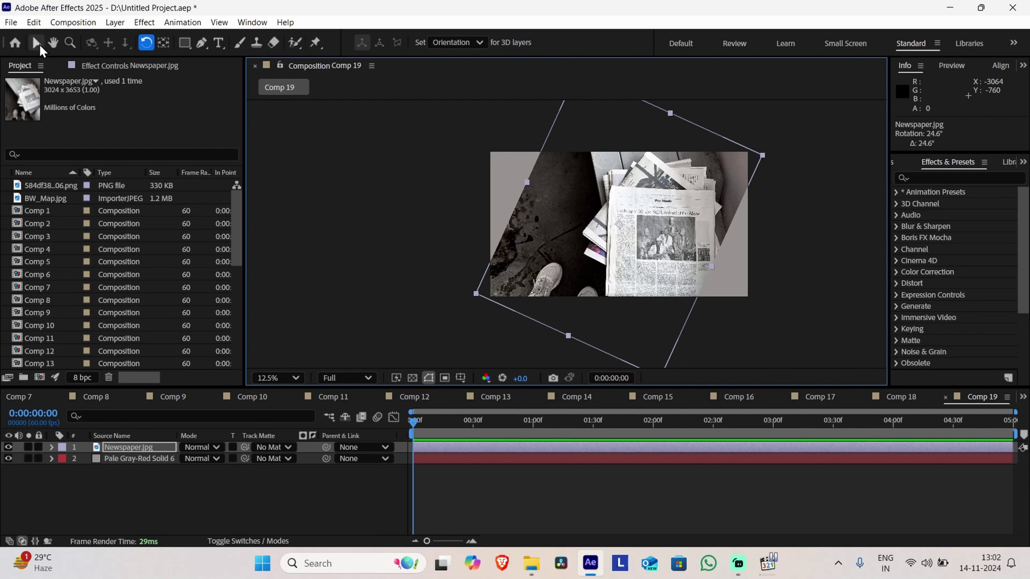
{"action": "left_click", "coordinate": [36, 42]}
{"action": "left_click_drag", "start_coordinate": [621, 271], "coordinate": [620, 271]}
Examine the front page's text columns, headline and photo up close to judge how straight they are
{"action": "scroll", "coordinate": [609, 268], "scroll_direction": "up", "scroll_amount": 6}
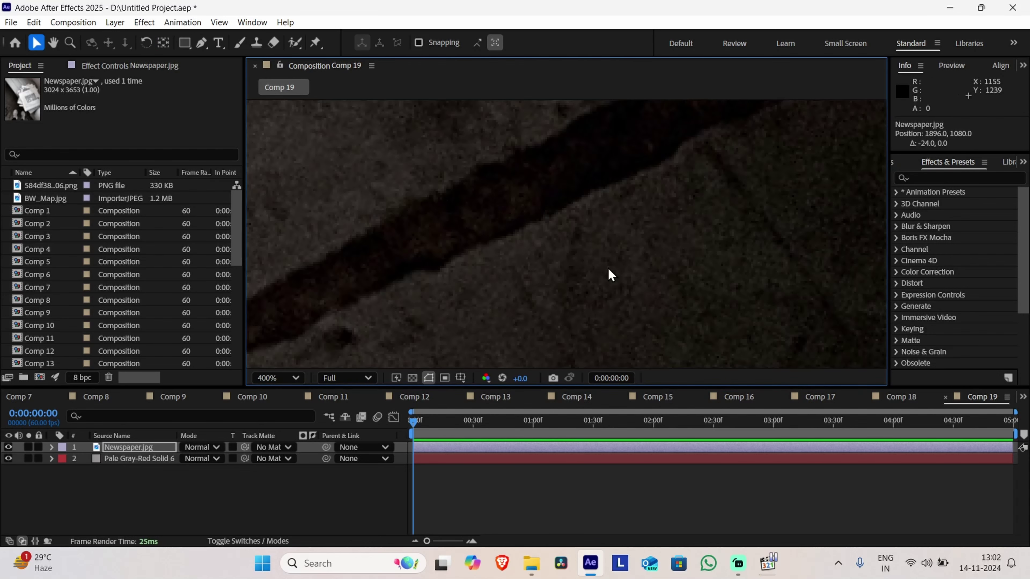
{"action": "scroll", "coordinate": [608, 269], "scroll_direction": "down", "scroll_amount": 3}
{"action": "left_click_drag", "start_coordinate": [731, 240], "coordinate": [612, 237]}
{"action": "scroll", "coordinate": [614, 242], "scroll_direction": "up", "scroll_amount": 4}
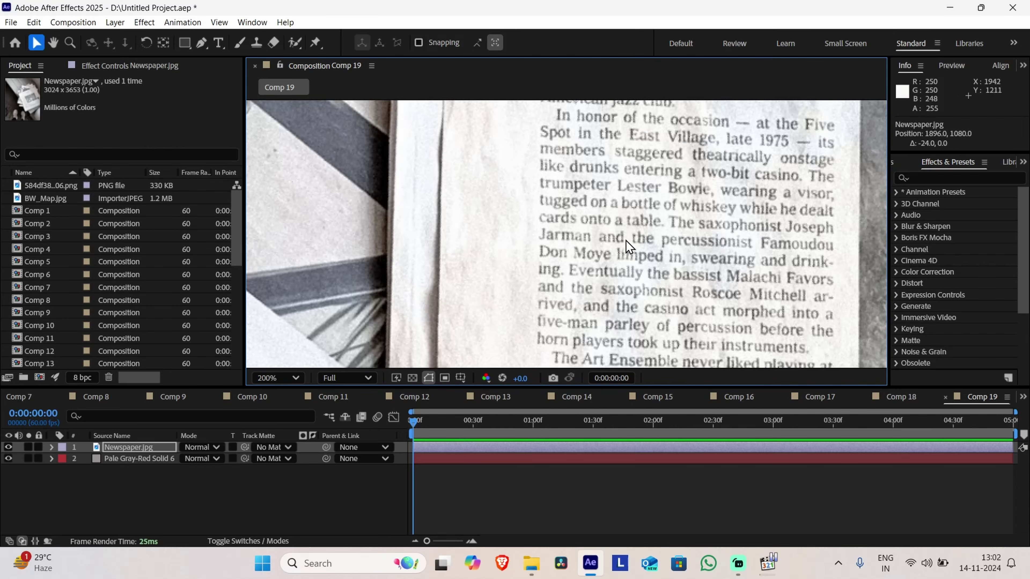
{"action": "scroll", "coordinate": [629, 243], "scroll_direction": "down", "scroll_amount": 8}
{"action": "scroll", "coordinate": [631, 239], "scroll_direction": "up", "scroll_amount": 4}
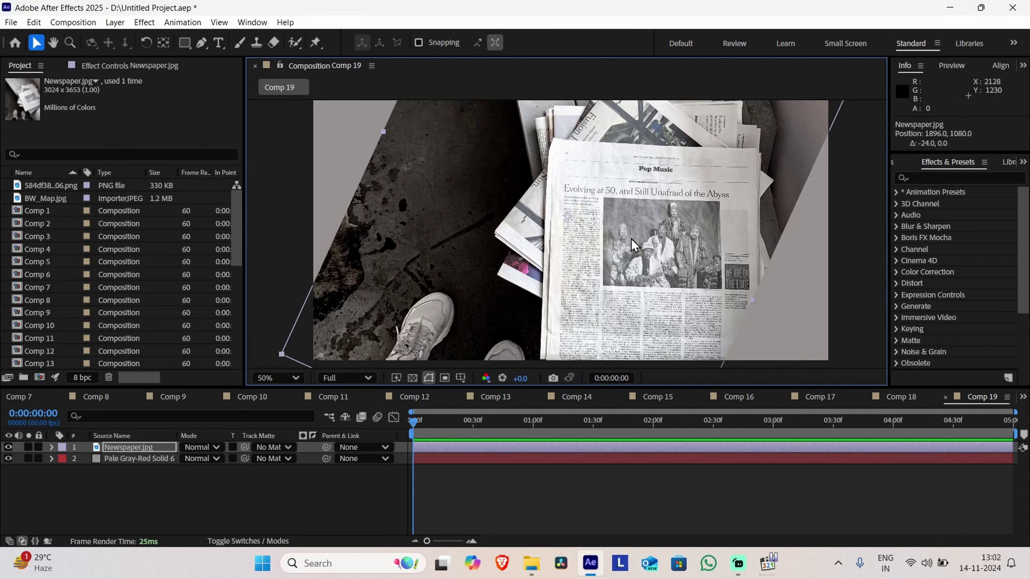
{"action": "scroll", "coordinate": [631, 239], "scroll_direction": "down", "scroll_amount": 4}
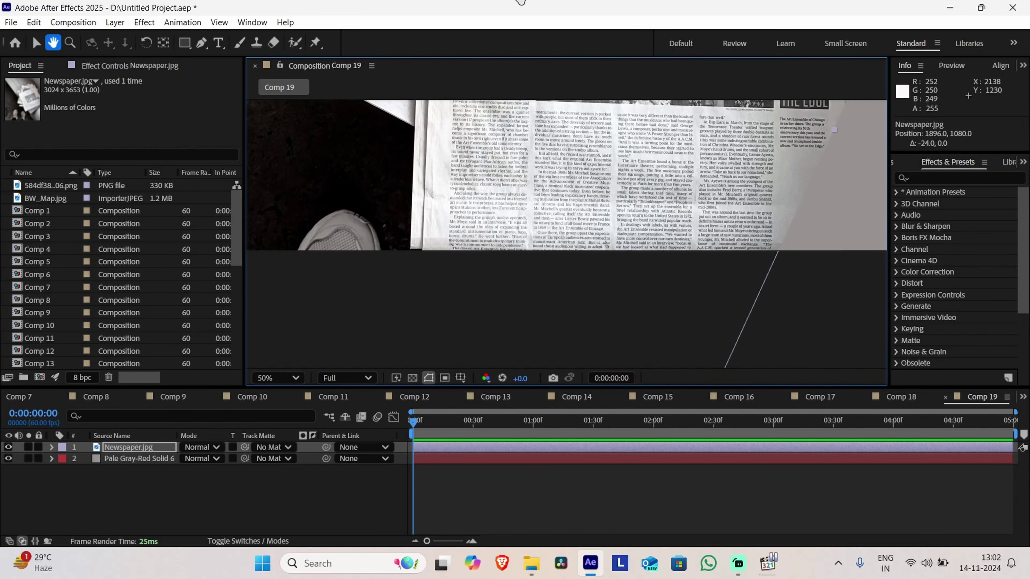
{"action": "scroll", "coordinate": [568, 183], "scroll_direction": "up", "scroll_amount": 4}
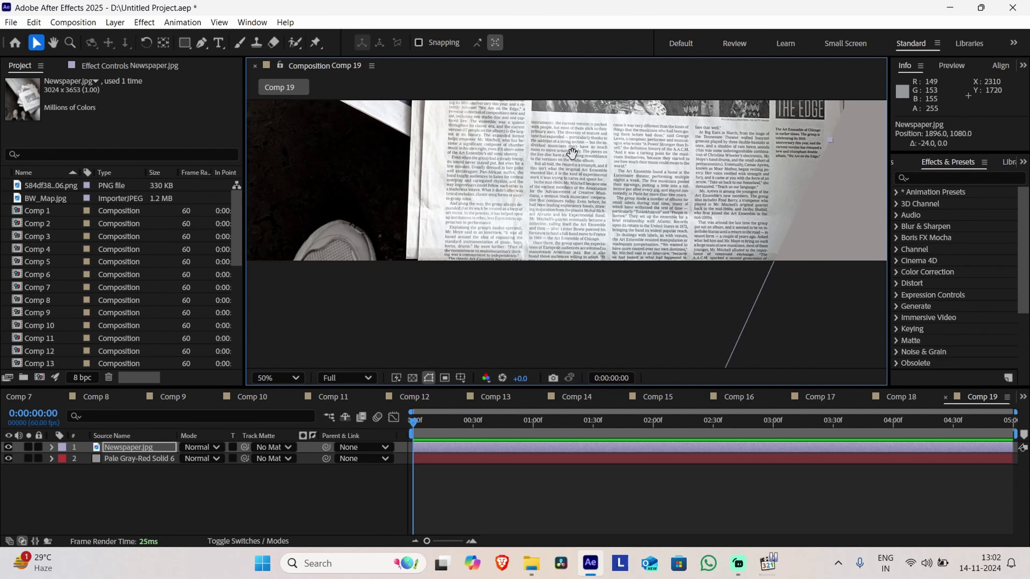
{"action": "left_click_drag", "start_coordinate": [538, 234], "coordinate": [619, 231]}
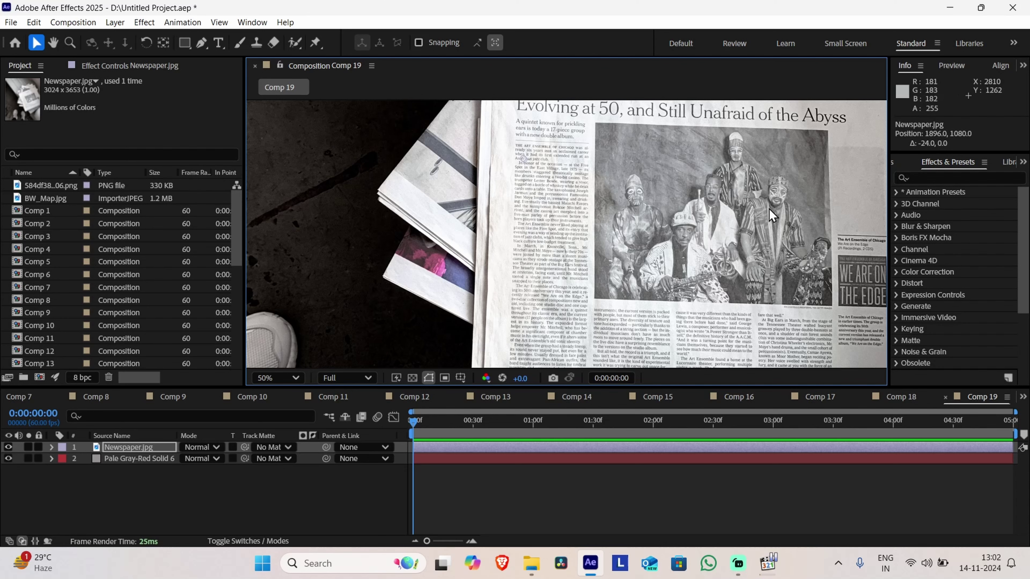
Try to straighten the front page further by rotating the newspaper layer to about 22.1°
{"action": "left_click_drag", "start_coordinate": [768, 207], "coordinate": [663, 264]}
{"action": "left_click_drag", "start_coordinate": [599, 307], "coordinate": [674, 289]}
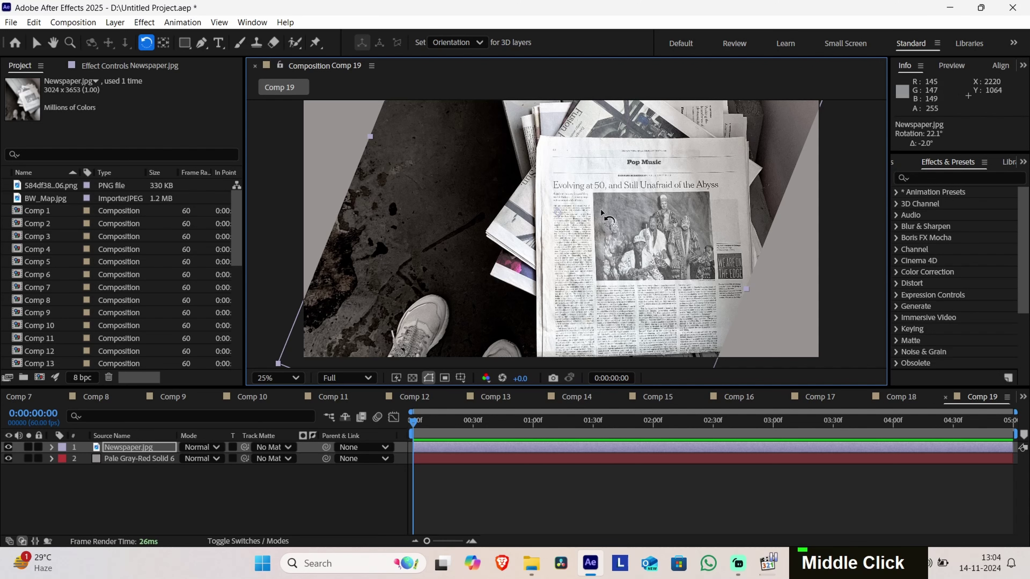
{"action": "scroll", "coordinate": [592, 225], "scroll_direction": "up", "scroll_amount": 2}
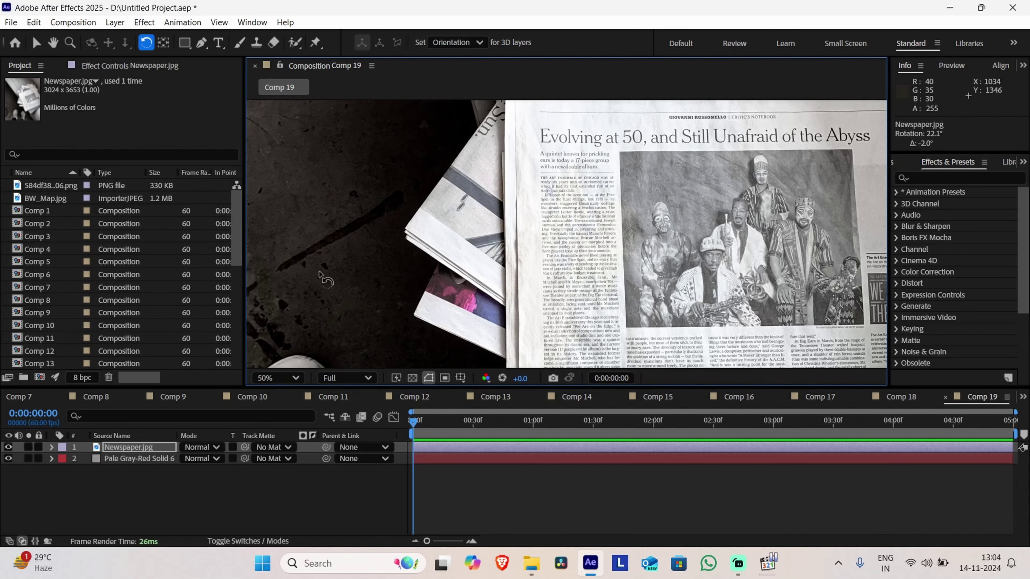
Select the Newspaper.jpg layer for masking with the Pen tool and undo its last rotation
{"action": "left_click", "coordinate": [268, 516]}
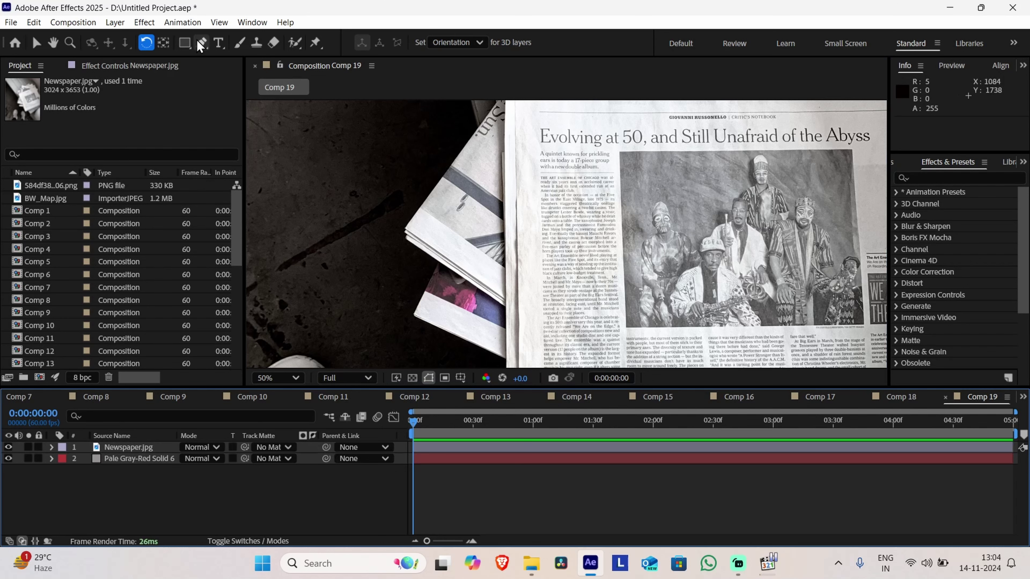
{"action": "left_click", "coordinate": [122, 450]}
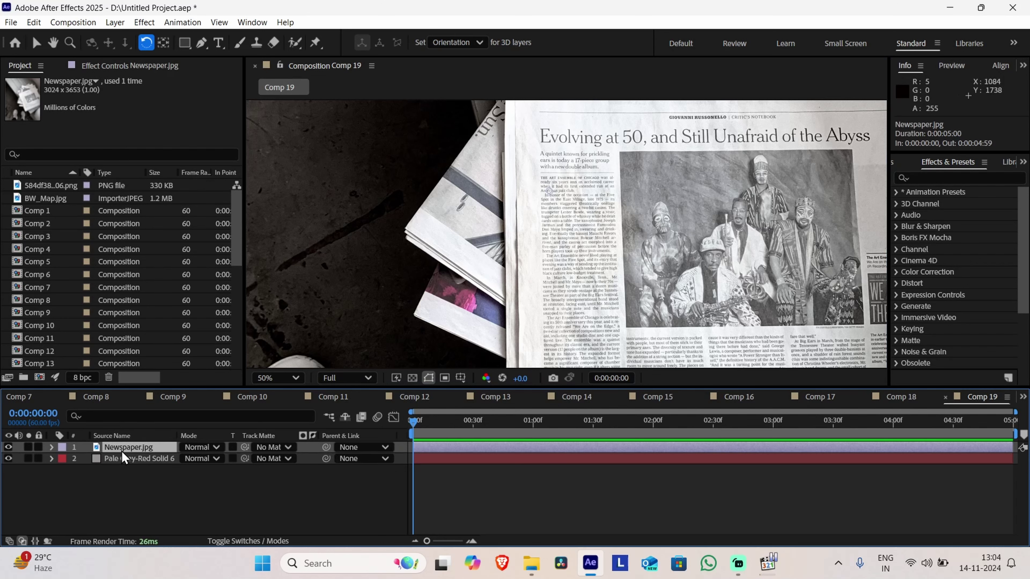
{"action": "left_click", "coordinate": [201, 42]}
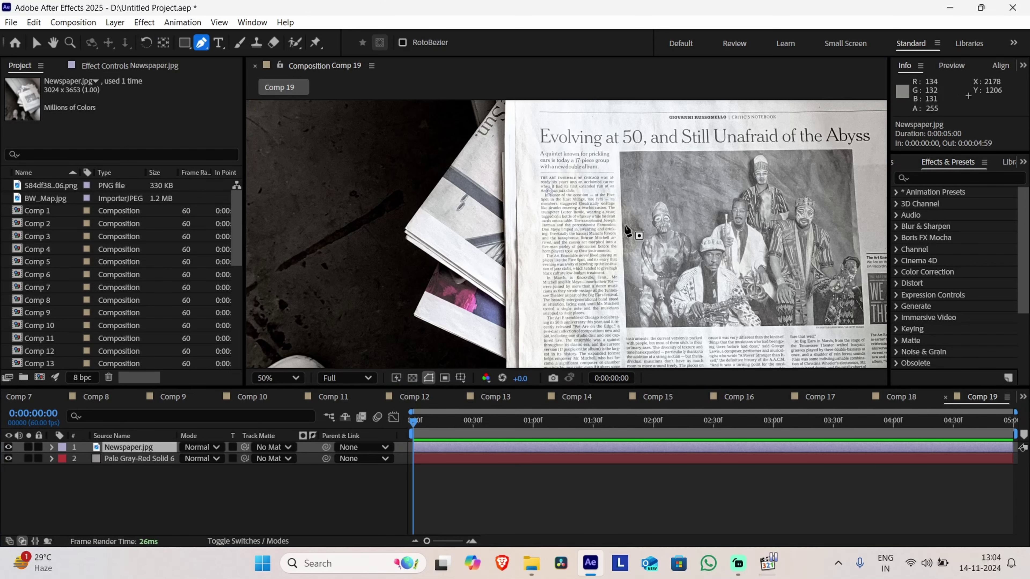
{"action": "left_click_drag", "start_coordinate": [626, 225], "coordinate": [624, 156]}
{"action": "key", "text": "ctrl+z"}
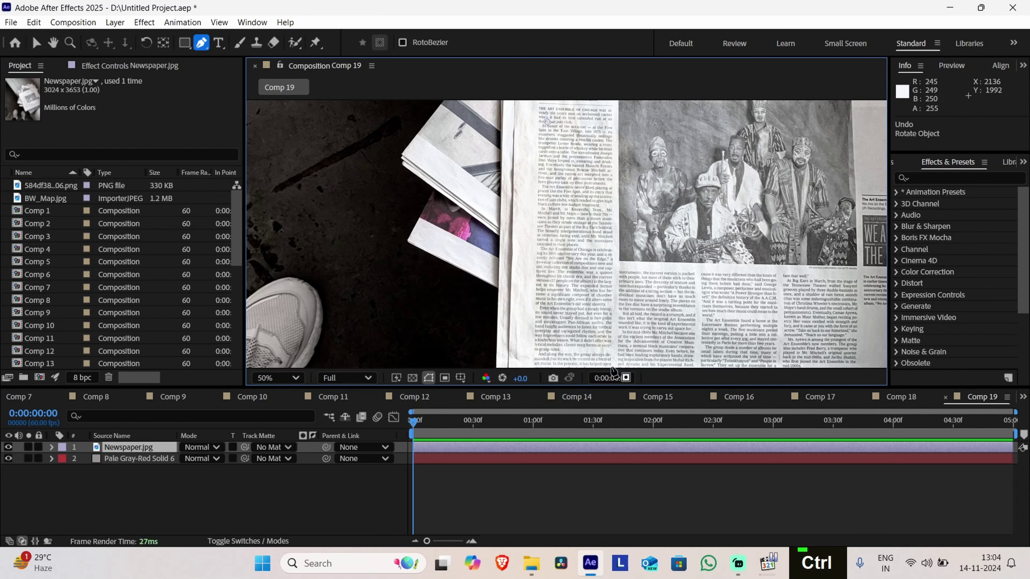
Start a mask along the right edge of the article's first text column, placing its lower and upper points
{"action": "left_click", "coordinate": [615, 365]}
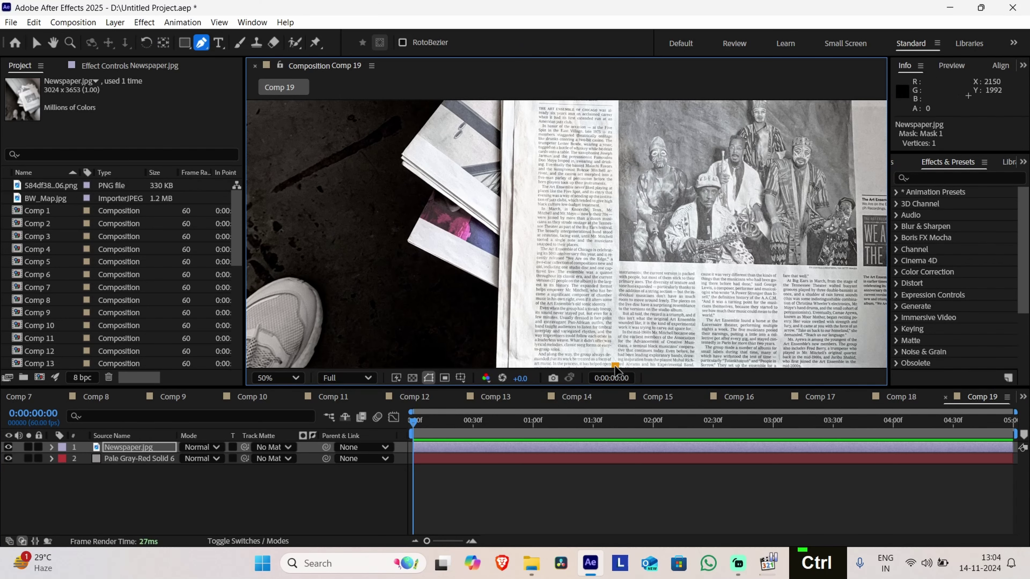
{"action": "left_click_drag", "start_coordinate": [659, 271], "coordinate": [697, 437]}
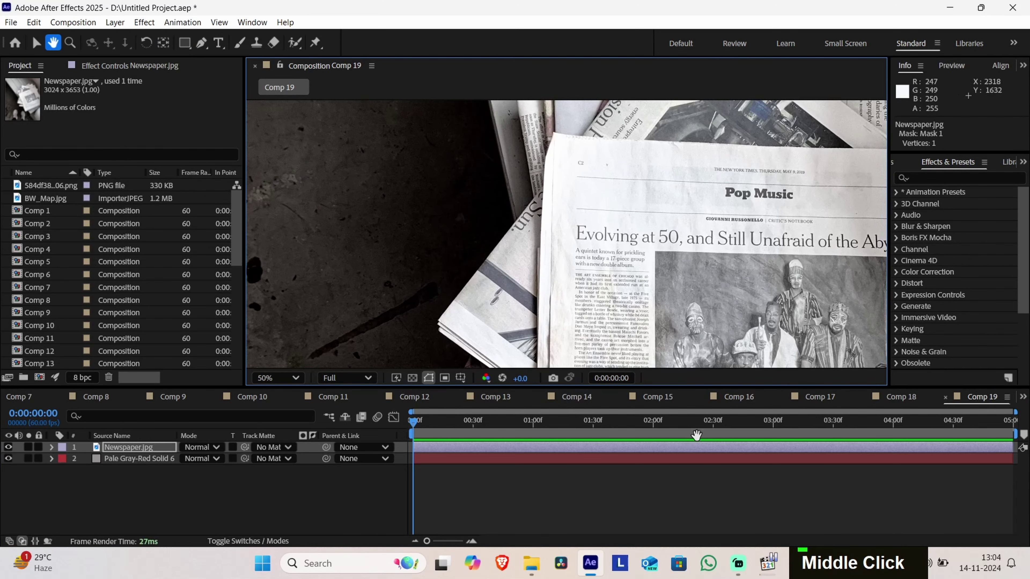
{"action": "left_click", "coordinate": [650, 275]}
Continue the mask around the first text column with a point at its upper-left corner and one below its lower-left end
{"action": "scroll", "coordinate": [640, 291], "scroll_direction": "up", "scroll_amount": 4}
{"action": "scroll", "coordinate": [644, 290], "scroll_direction": "up", "scroll_amount": 2}
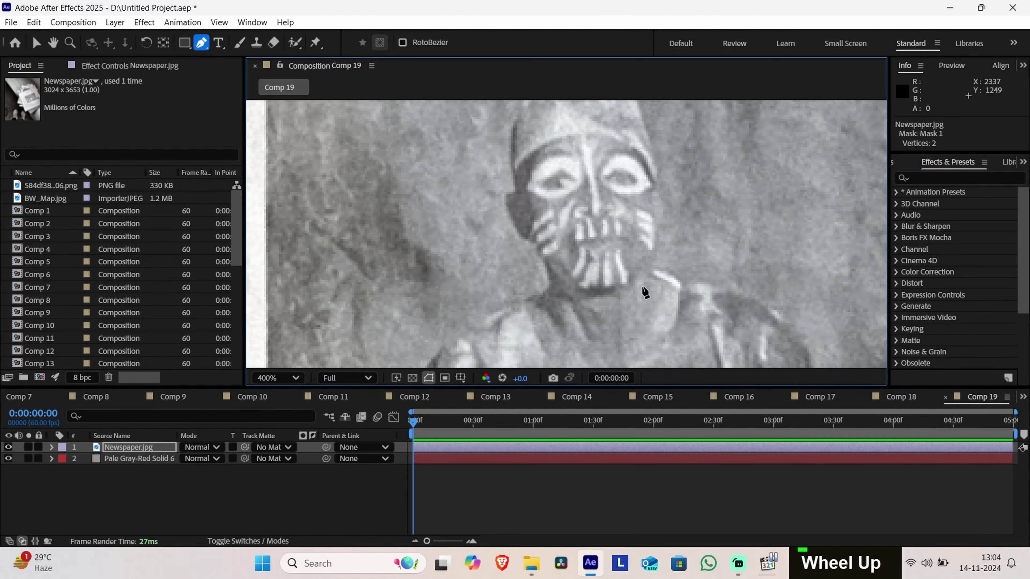
{"action": "scroll", "coordinate": [645, 292], "scroll_direction": "down", "scroll_amount": 2}
{"action": "left_click_drag", "start_coordinate": [614, 302], "coordinate": [876, 379]}
{"action": "left_click_drag", "start_coordinate": [621, 258], "coordinate": [613, 527]}
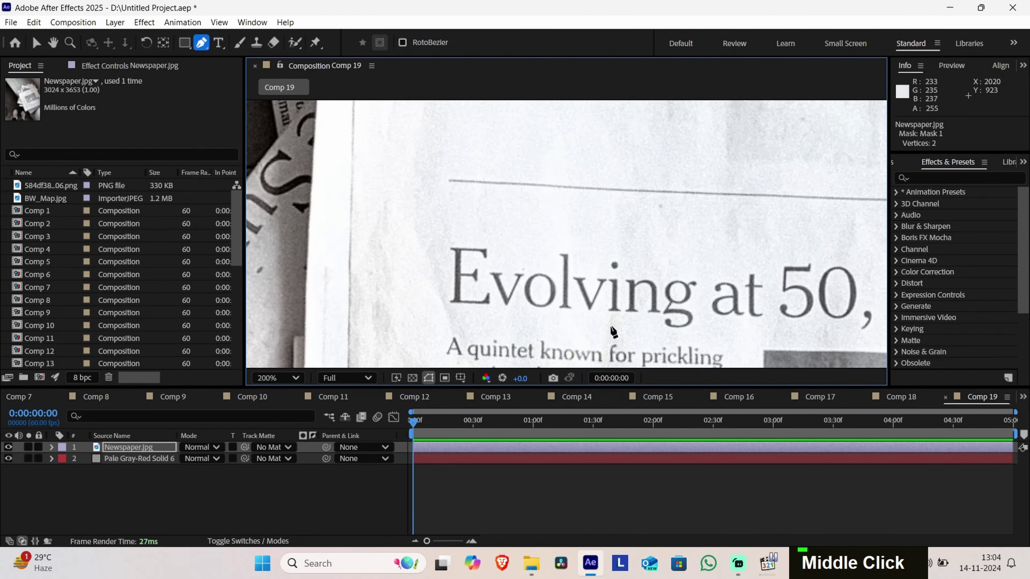
{"action": "left_click_drag", "start_coordinate": [611, 325], "coordinate": [624, 71]}
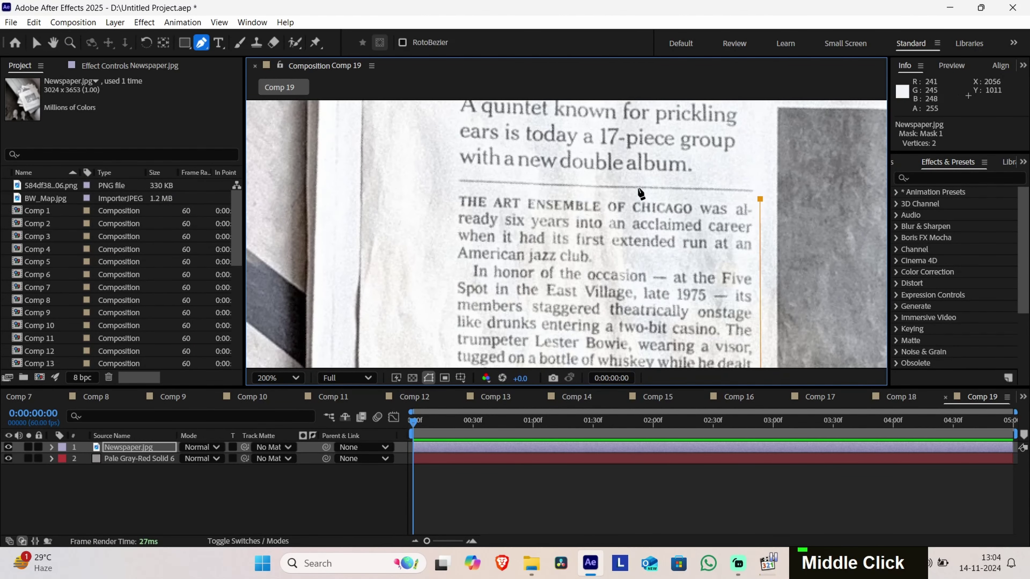
{"action": "left_click", "coordinate": [449, 187]}
{"action": "left_click_drag", "start_coordinate": [483, 269], "coordinate": [635, 8]}
{"action": "left_click_drag", "start_coordinate": [600, 268], "coordinate": [600, 24]}
{"action": "left_click_drag", "start_coordinate": [621, 202], "coordinate": [629, 12]}
{"action": "left_click_drag", "start_coordinate": [634, 284], "coordinate": [653, 3]}
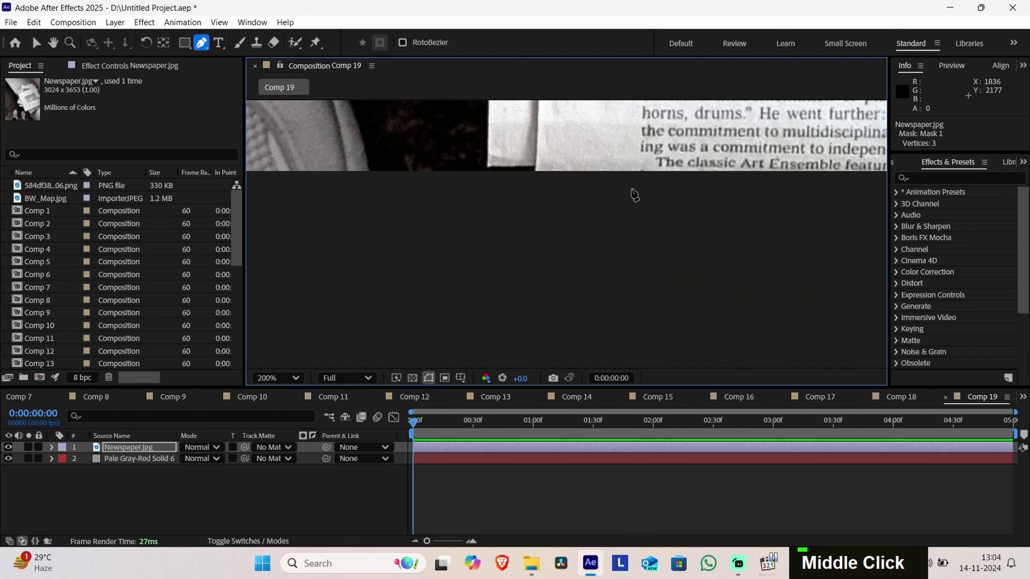
{"action": "left_click", "coordinate": [626, 178]}
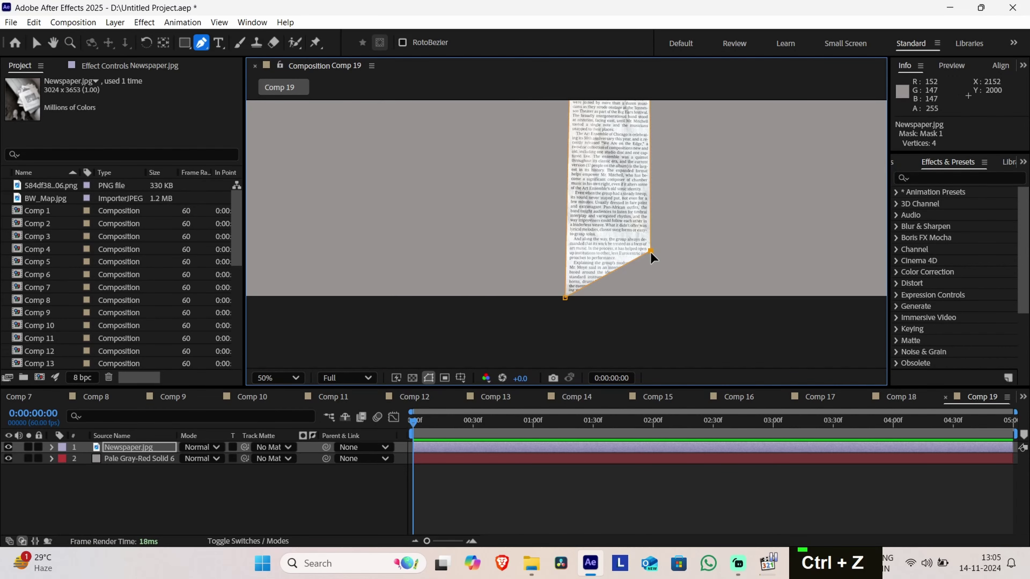
Move the mask's lower-right point down to the composition's bottom edge, squaring off the text column cutout
{"action": "left_click_drag", "start_coordinate": [650, 253], "coordinate": [652, 300]}
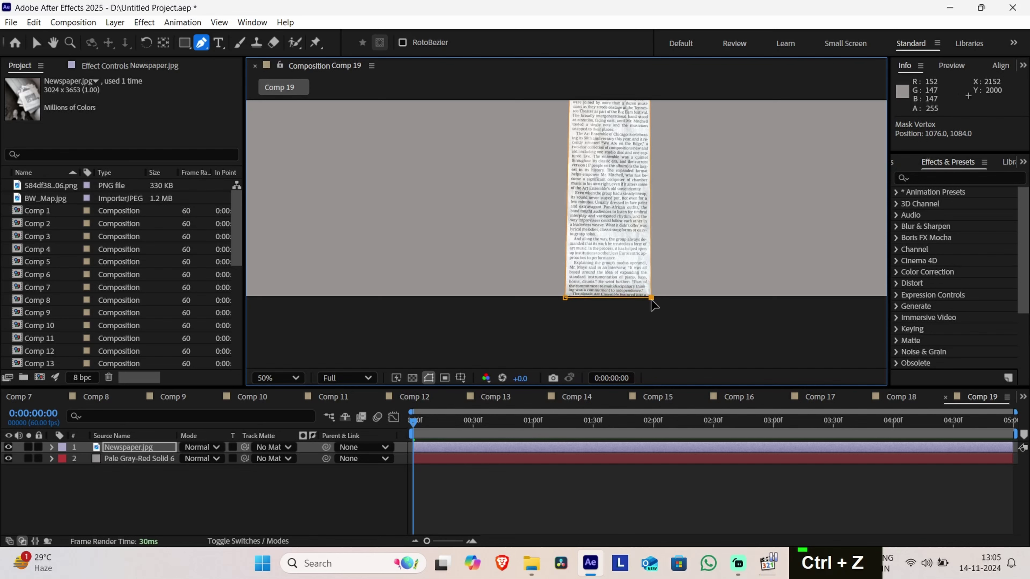
{"action": "left_click_drag", "start_coordinate": [677, 199], "coordinate": [659, 316]}
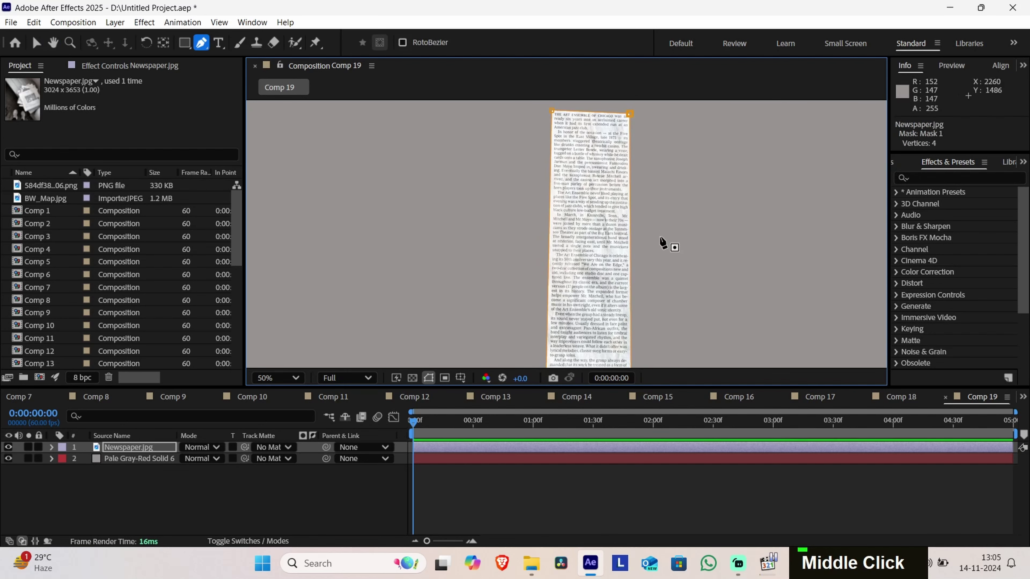
{"action": "scroll", "coordinate": [618, 259], "scroll_direction": "down", "scroll_amount": 3}
{"action": "left_click_drag", "start_coordinate": [638, 258], "coordinate": [707, 288]}
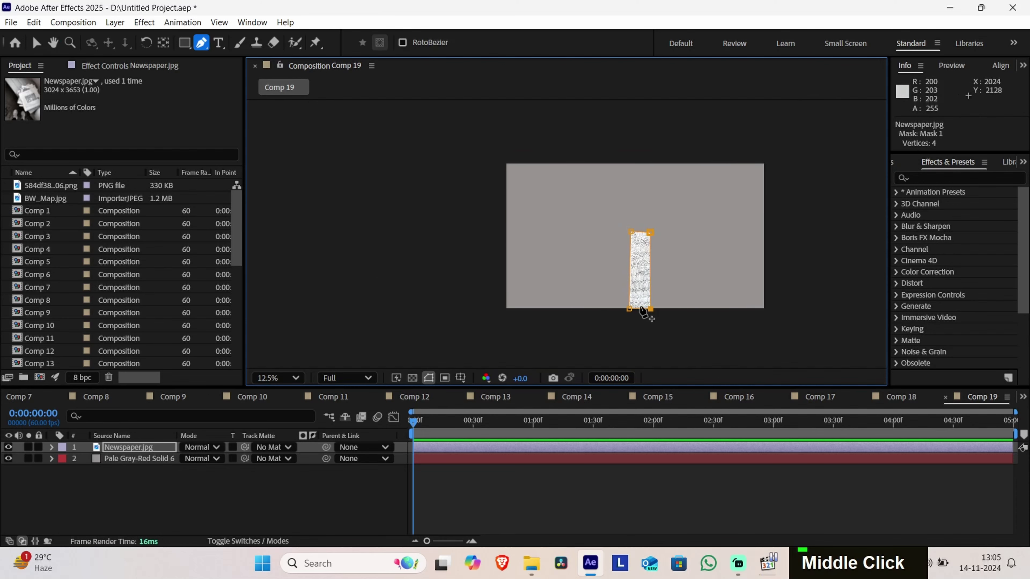
Enlarge the masked newspaper column and move it to the composition's left side at position 192, 128
{"action": "key", "text": "ctrl+shift+z"}
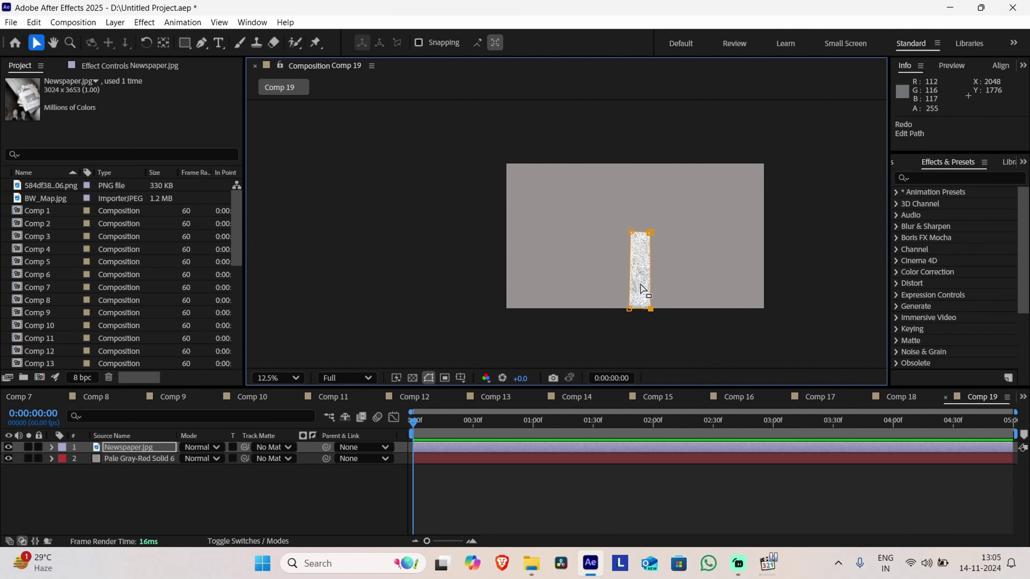
{"action": "left_click_drag", "start_coordinate": [630, 283], "coordinate": [572, 261]}
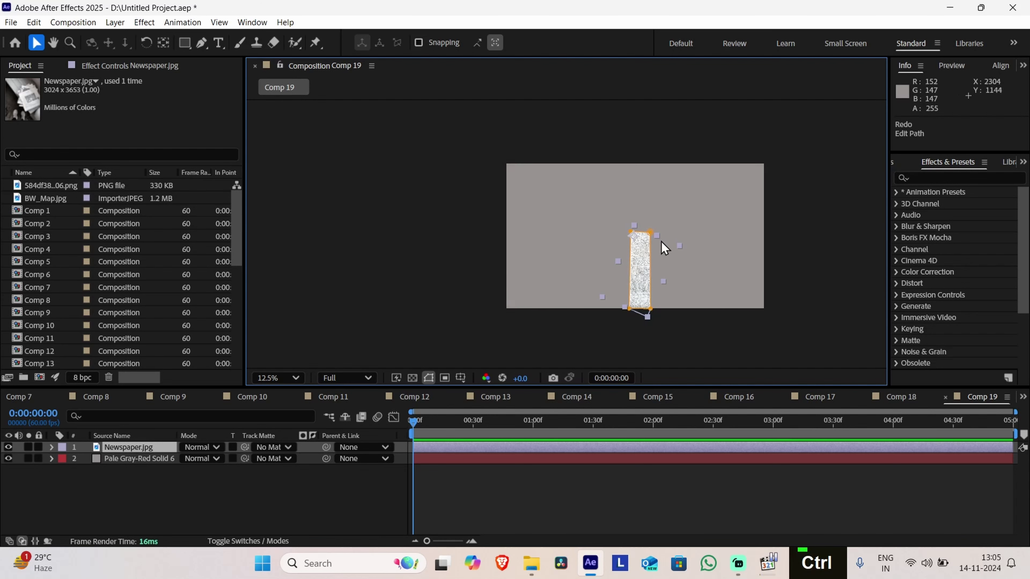
{"action": "left_click_drag", "start_coordinate": [641, 271], "coordinate": [531, 205]}
{"action": "mouse_move", "coordinate": [537, 263]}
{"action": "left_mouse_down"}
{"action": "mouse_move", "coordinate": [564, 325]}
{"action": "mouse_move", "coordinate": [546, 257]}
{"action": "left_mouse_up"}
{"action": "scroll", "coordinate": [548, 239], "scroll_direction": "up", "scroll_amount": 1}
{"action": "middle_click", "coordinate": [533, 181]}
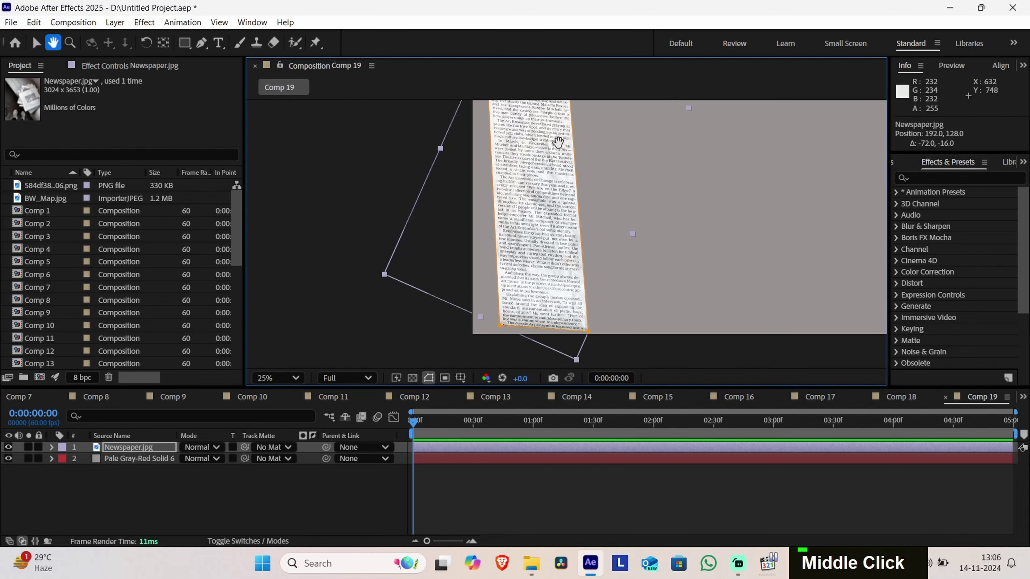
{"action": "middle_click", "coordinate": [628, 275]}
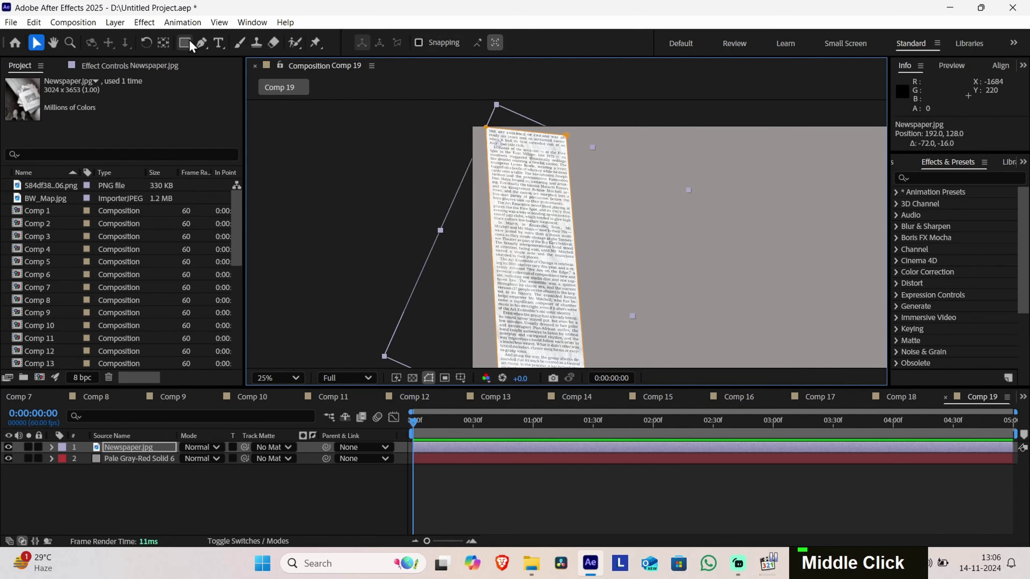
Rotate the Newspaper.jpg layer to 26.2° with the Rotation tool to straighten the text column
{"action": "left_click", "coordinate": [152, 44]}
{"action": "key", "text": "ctrl+z"}
{"action": "key", "text": "ctrl+z"}
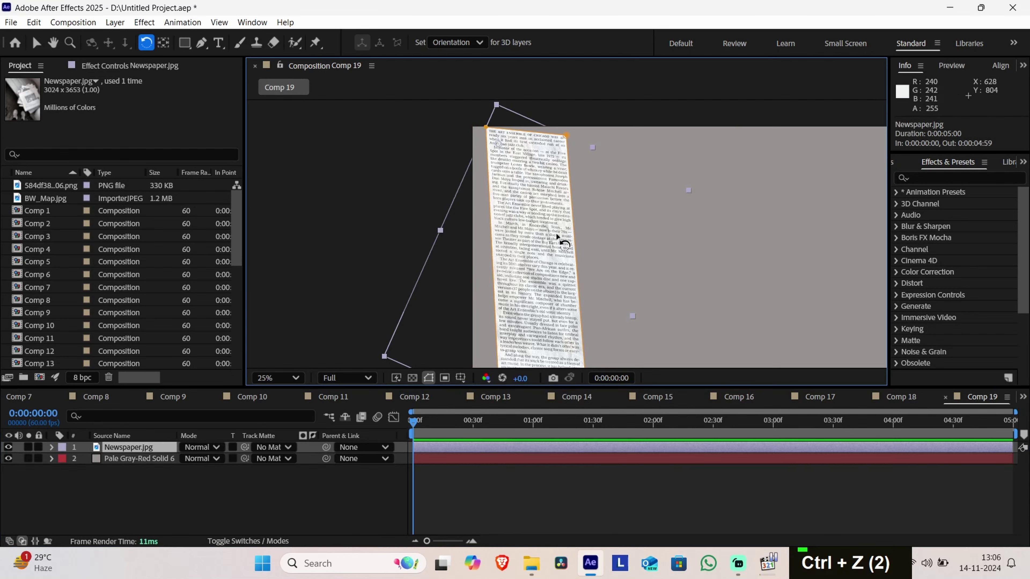
{"action": "mouse_move", "coordinate": [559, 237]}
{"action": "left_mouse_down"}
{"action": "mouse_move", "coordinate": [554, 230]}
{"action": "mouse_move", "coordinate": [557, 246]}
{"action": "left_mouse_up"}
{"action": "middle_click", "coordinate": [556, 247]}
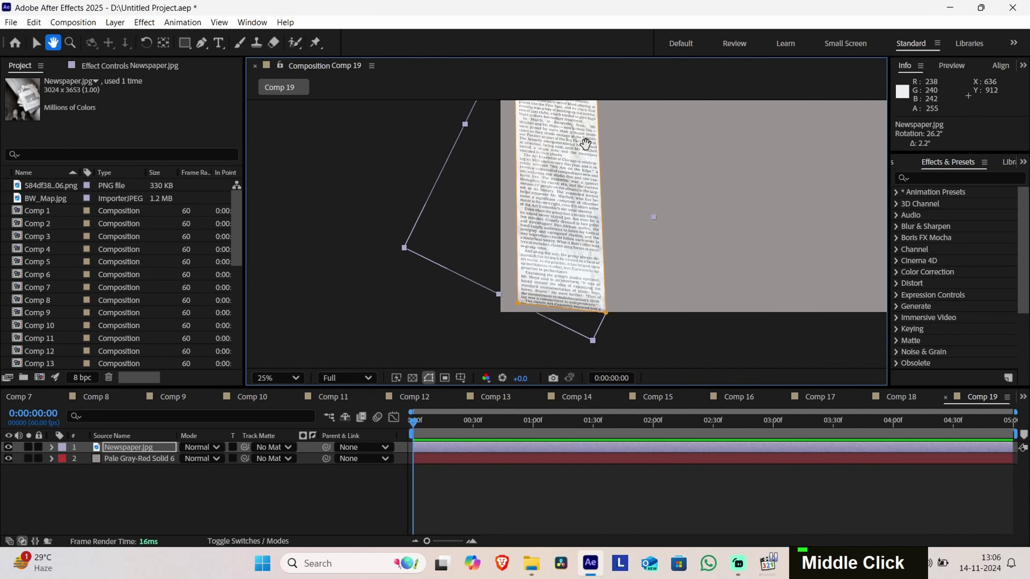
{"action": "left_click_drag", "start_coordinate": [586, 149], "coordinate": [584, 206]}
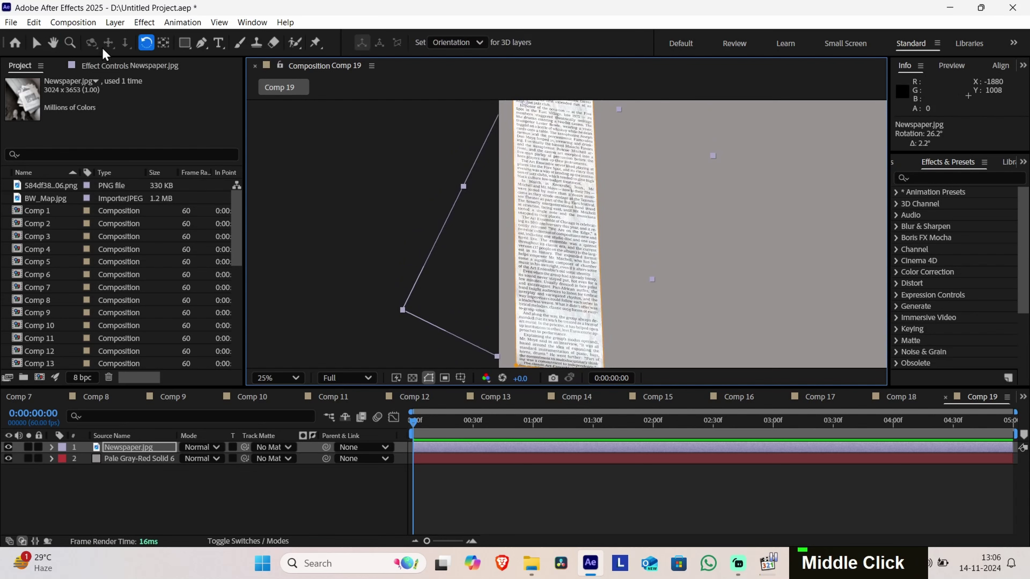
Scale the newspaper layer to 219%, 197% and move it to position 128, 64, filling the composition's left edge
{"action": "left_click", "coordinate": [36, 44]}
{"action": "scroll", "coordinate": [460, 171], "scroll_direction": "down", "scroll_amount": 2}
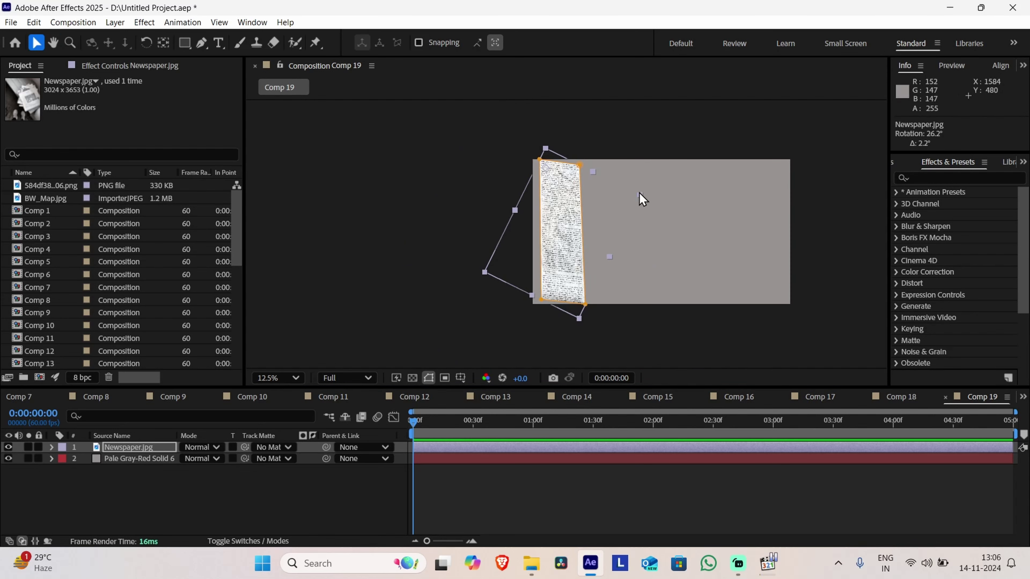
{"action": "left_click_drag", "start_coordinate": [640, 195], "coordinate": [641, 198]}
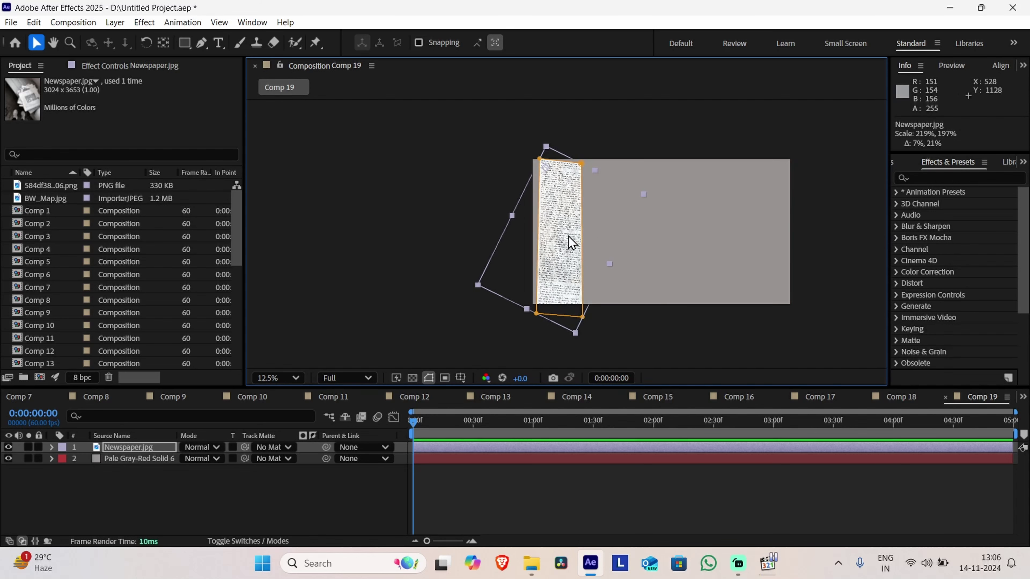
{"action": "left_click_drag", "start_coordinate": [567, 234], "coordinate": [562, 230]}
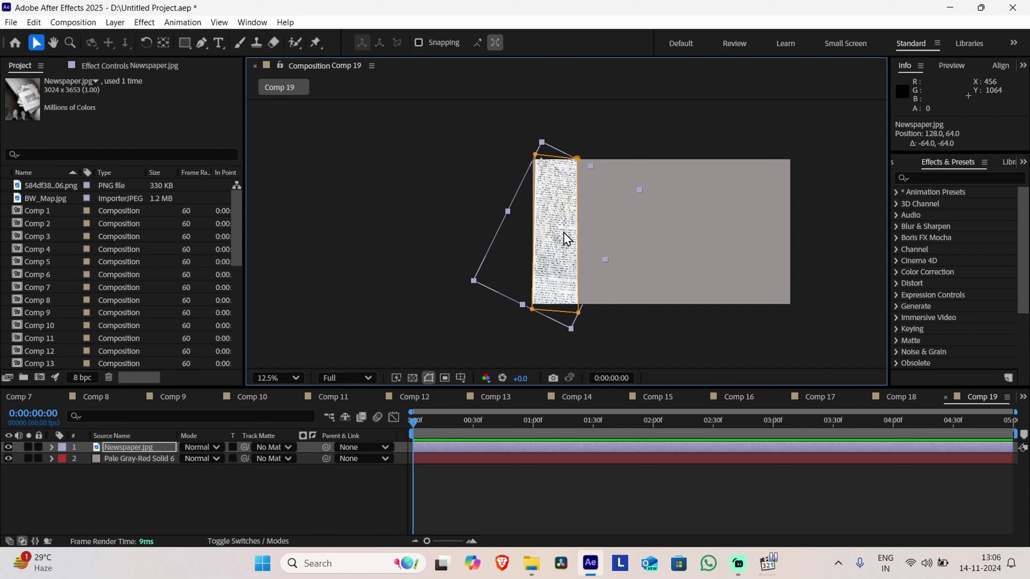
Apply the Extract keying effect to the Newspaper.jpg layer
{"action": "scroll", "coordinate": [565, 253], "scroll_direction": "up", "scroll_amount": 1}
{"action": "scroll", "coordinate": [655, 281], "scroll_direction": "down", "scroll_amount": 1}
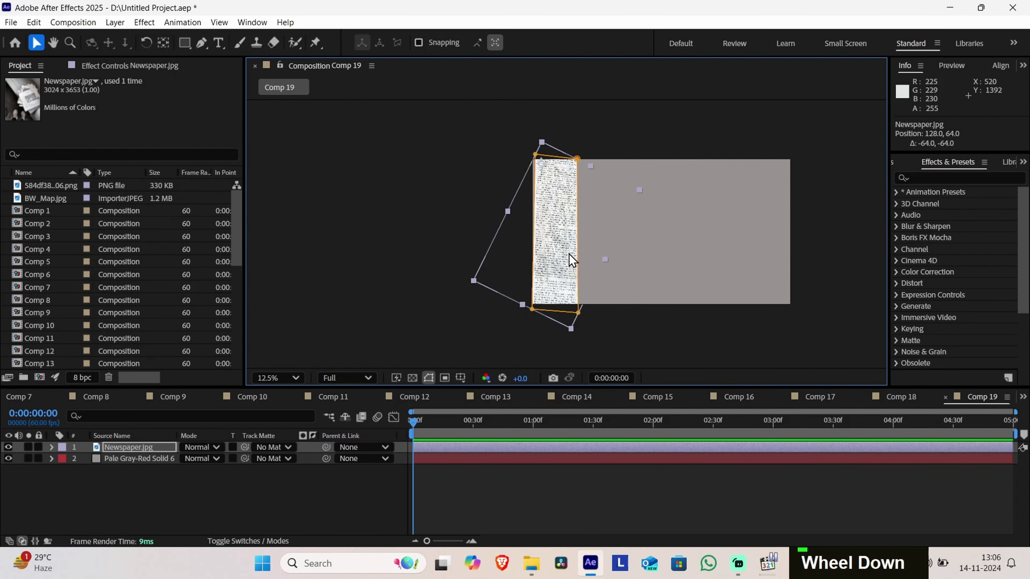
{"action": "scroll", "coordinate": [554, 227], "scroll_direction": "up", "scroll_amount": 2}
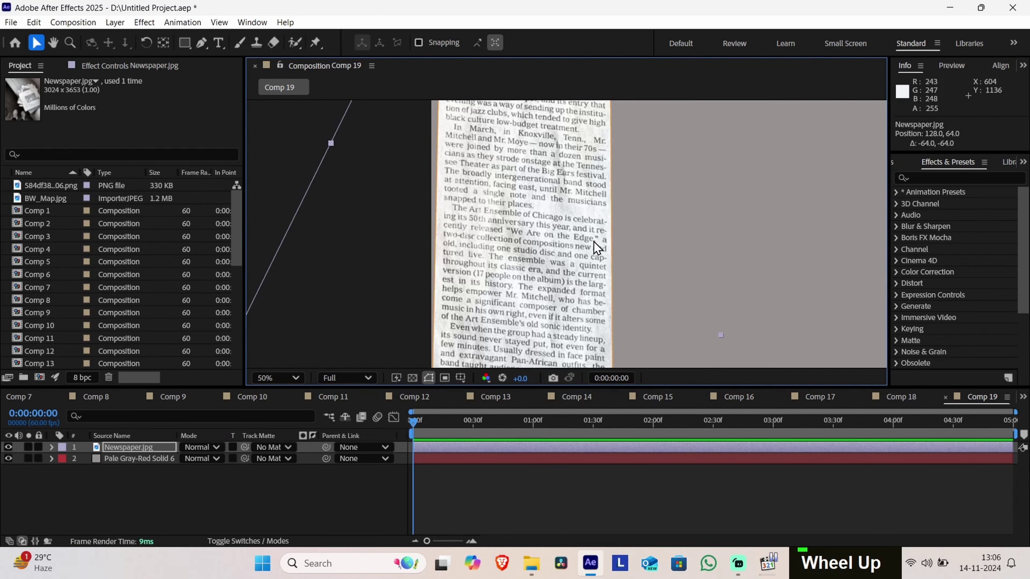
{"action": "left_click_drag", "start_coordinate": [825, 191], "coordinate": [771, 341]}
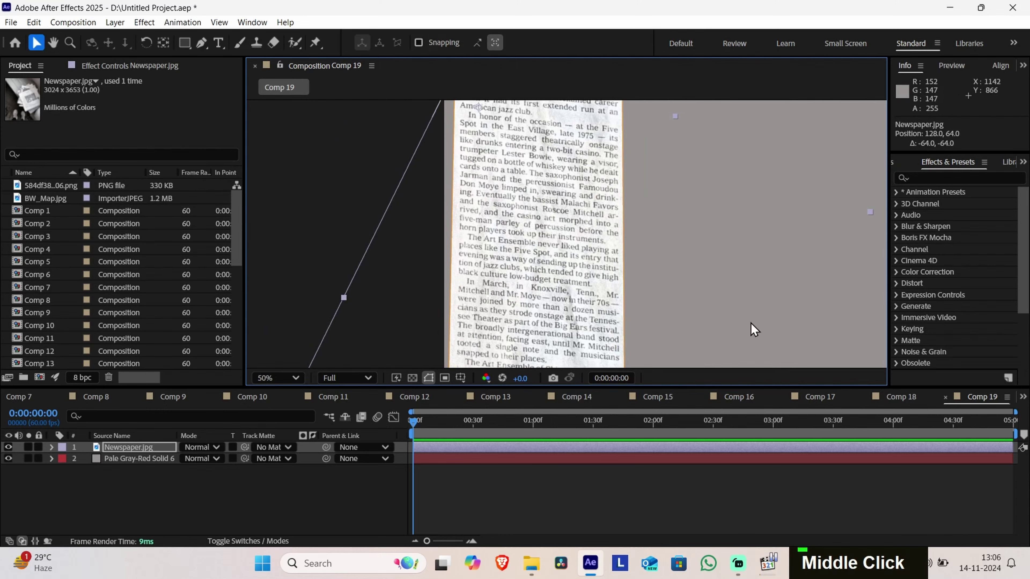
{"action": "left_click", "coordinate": [153, 22]}
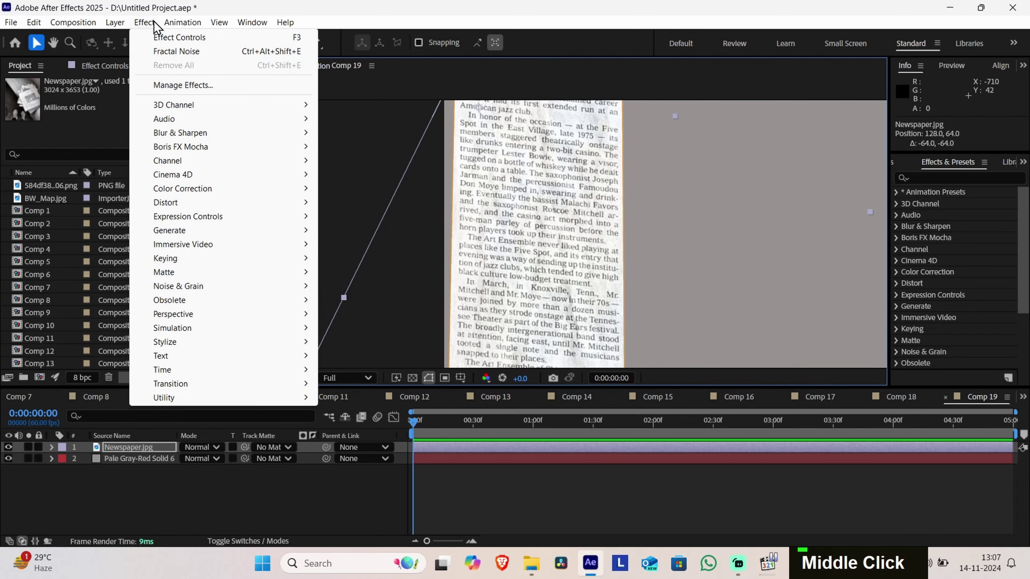
{"action": "mouse_move", "coordinate": [261, 220]}
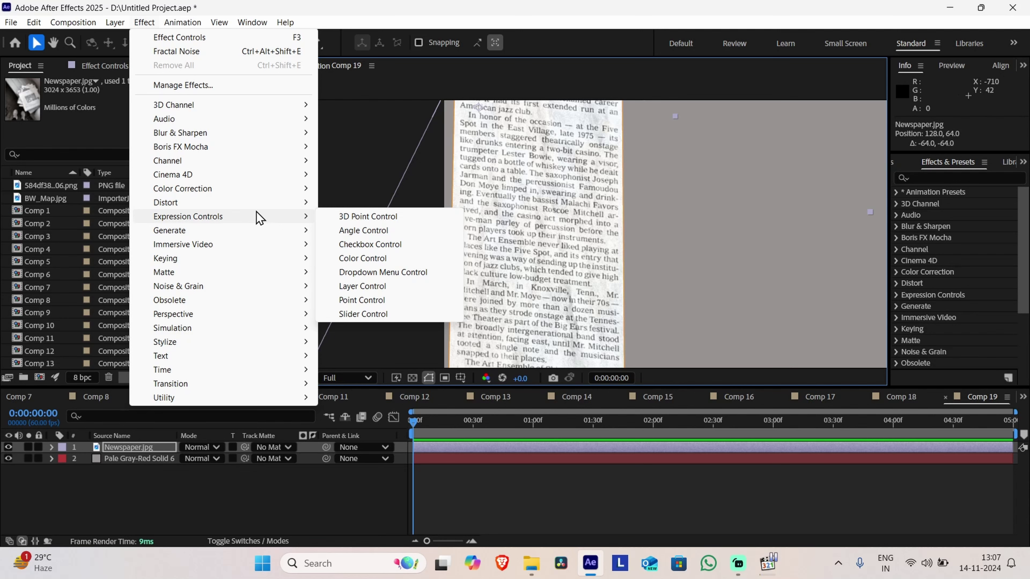
{"action": "mouse_move", "coordinate": [246, 260]}
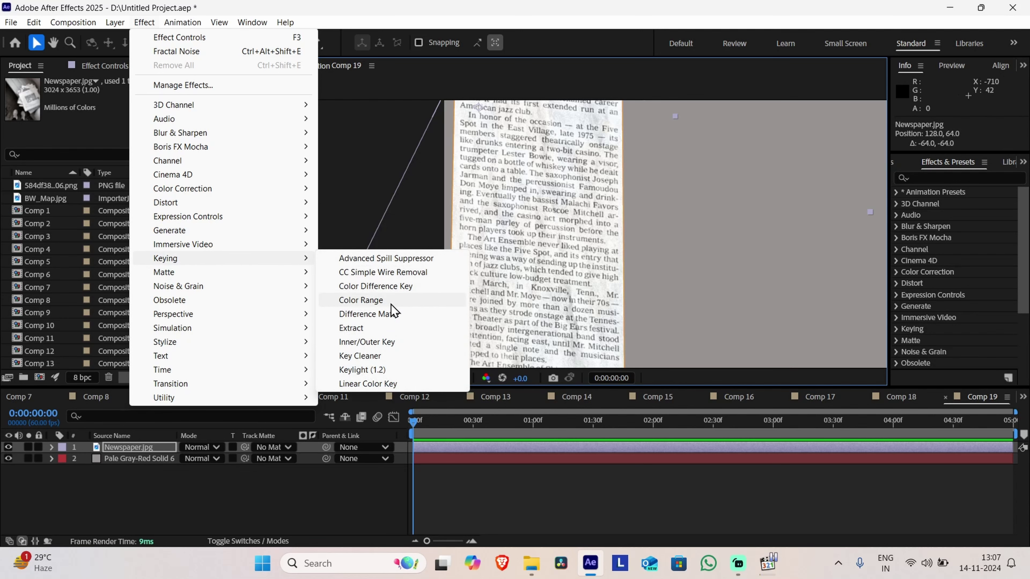
{"action": "left_click", "coordinate": [355, 329]}
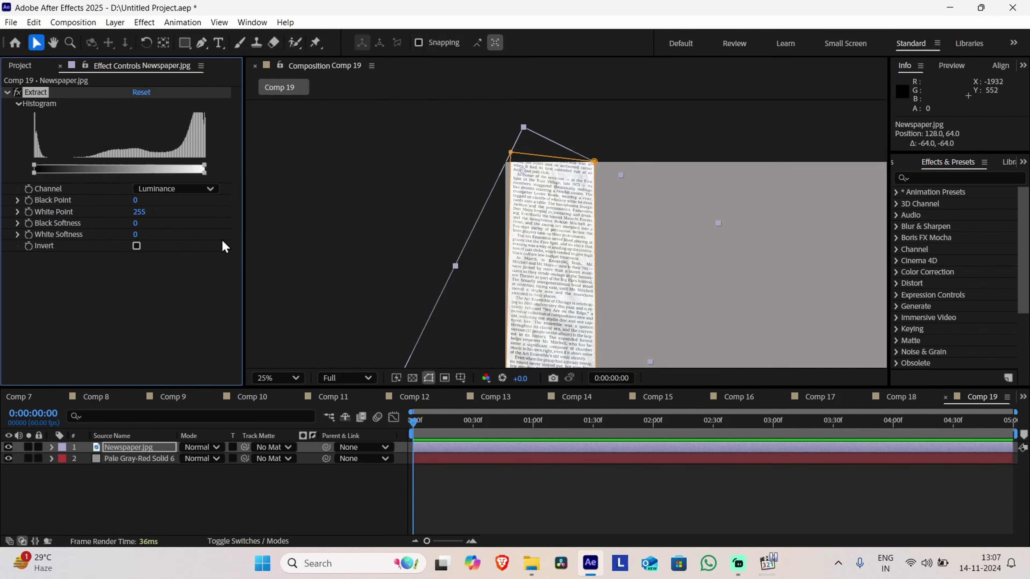
Set the Extract effect's White Point to 186 to key out the paper behind the text
{"action": "left_click_drag", "start_coordinate": [140, 212], "coordinate": [121, 213]}
{"action": "scroll", "coordinate": [553, 282], "scroll_direction": "up", "scroll_amount": 6}
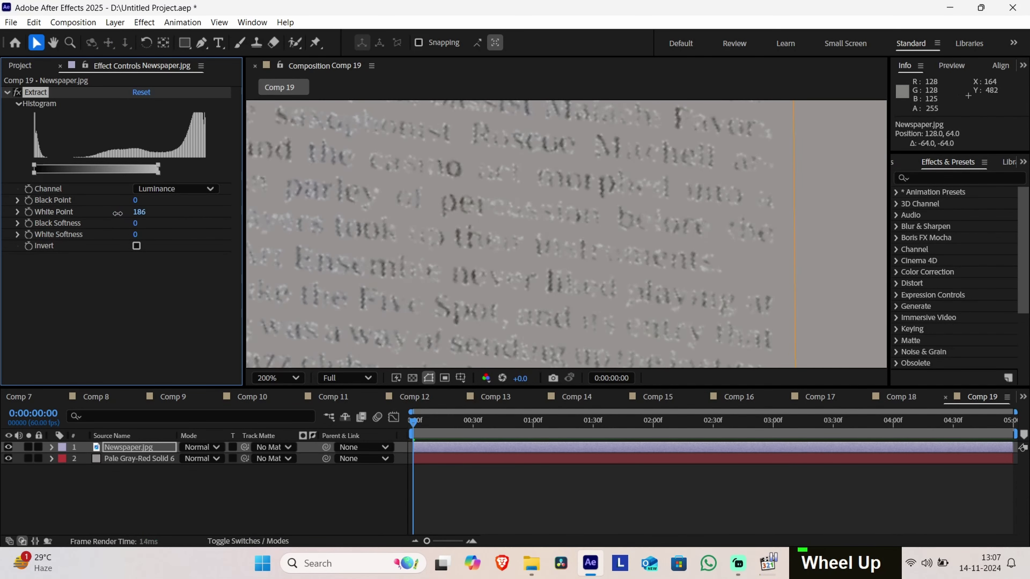
{"action": "scroll", "coordinate": [393, 258], "scroll_direction": "down", "scroll_amount": 3}
{"action": "scroll", "coordinate": [591, 306], "scroll_direction": "up", "scroll_amount": 2}
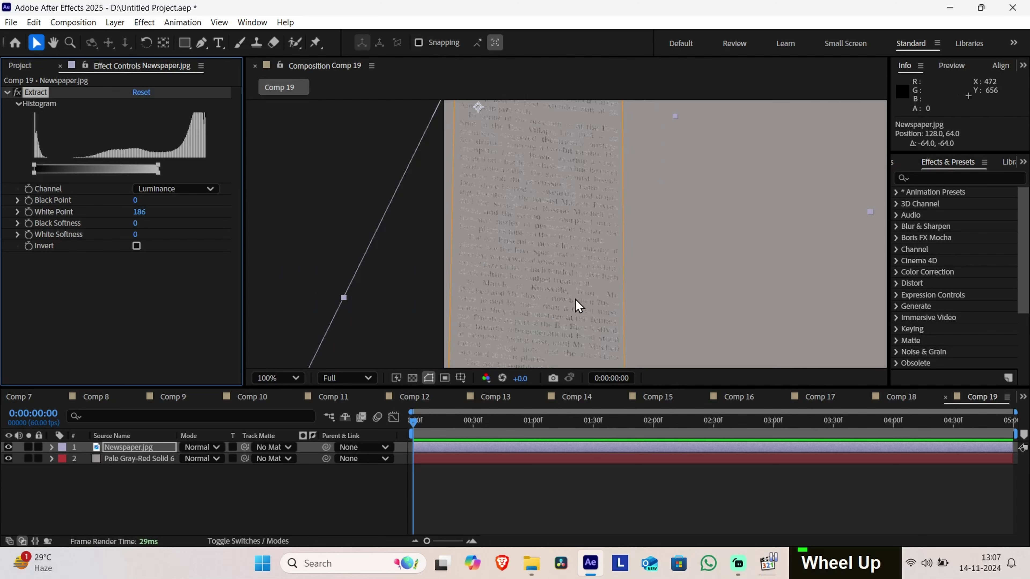
{"action": "scroll", "coordinate": [567, 296], "scroll_direction": "down", "scroll_amount": 2}
{"action": "middle_click", "coordinate": [562, 244]}
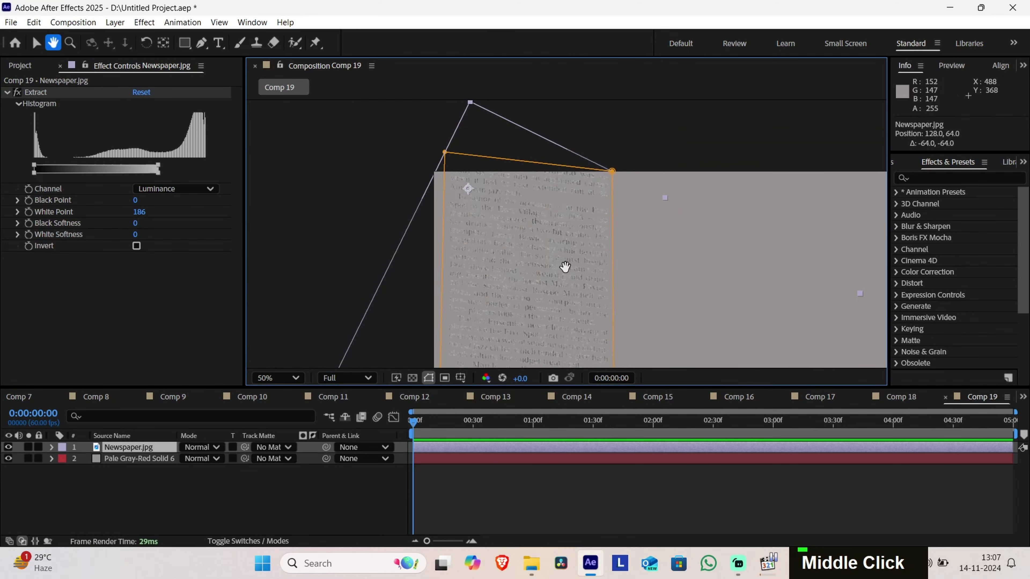
Set the Extract effect's White Softness to 47 and inspect the edges of the letters
{"action": "scroll", "coordinate": [580, 210], "scroll_direction": "up", "scroll_amount": 2}
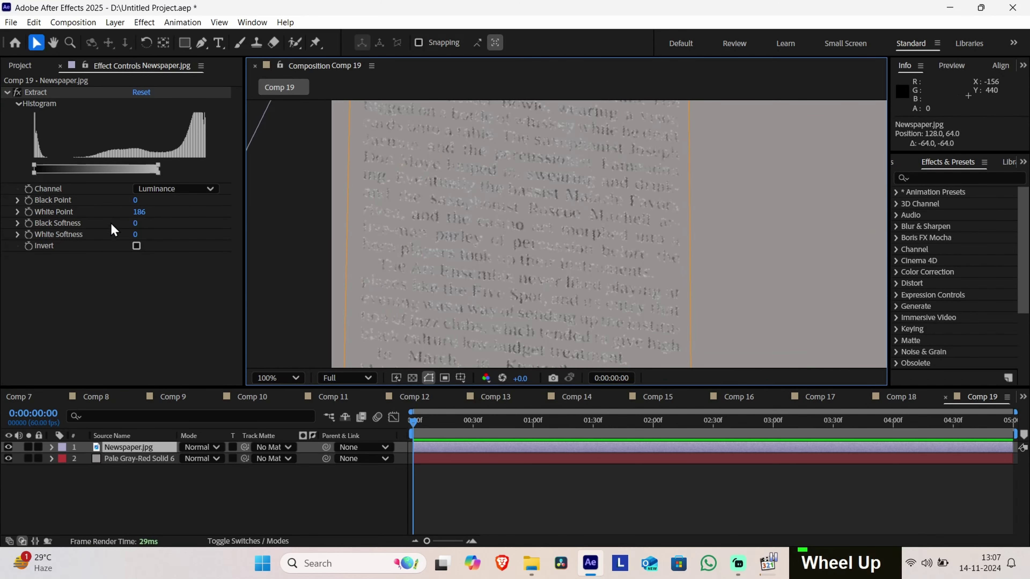
{"action": "left_click_drag", "start_coordinate": [137, 235], "coordinate": [172, 235]}
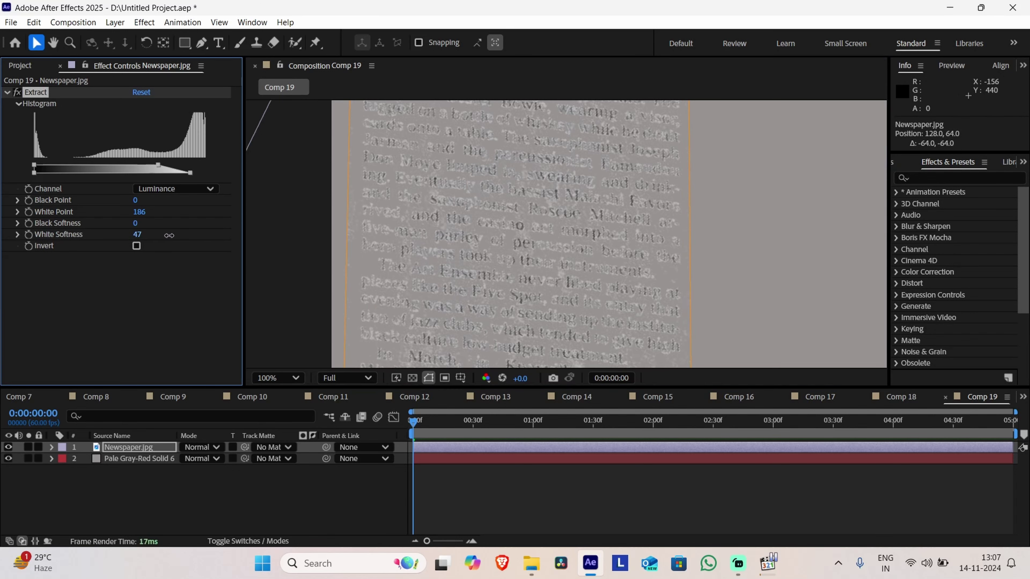
{"action": "scroll", "coordinate": [579, 281], "scroll_direction": "down", "scroll_amount": 2}
{"action": "middle_click", "coordinate": [719, 269]}
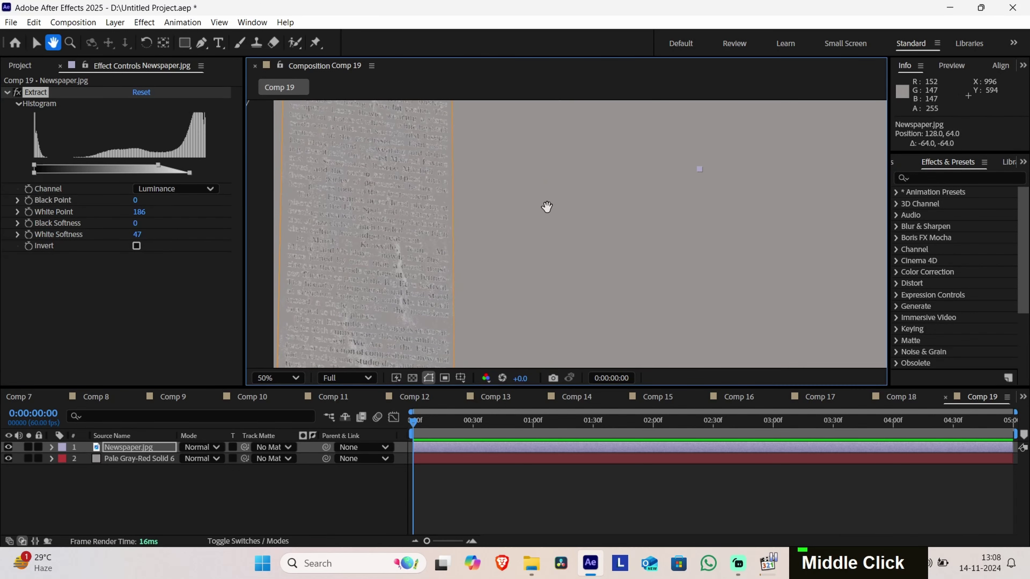
{"action": "scroll", "coordinate": [552, 318], "scroll_direction": "up", "scroll_amount": 4}
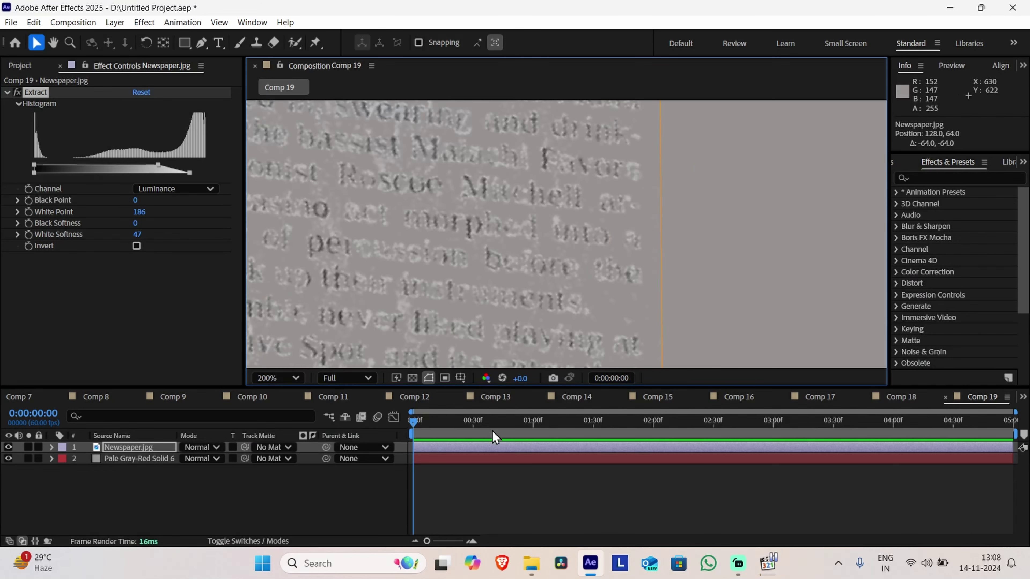
Delete the Pale Gray-Red Solid 6 background layer from Comp 19
{"action": "left_click", "coordinate": [143, 458]}
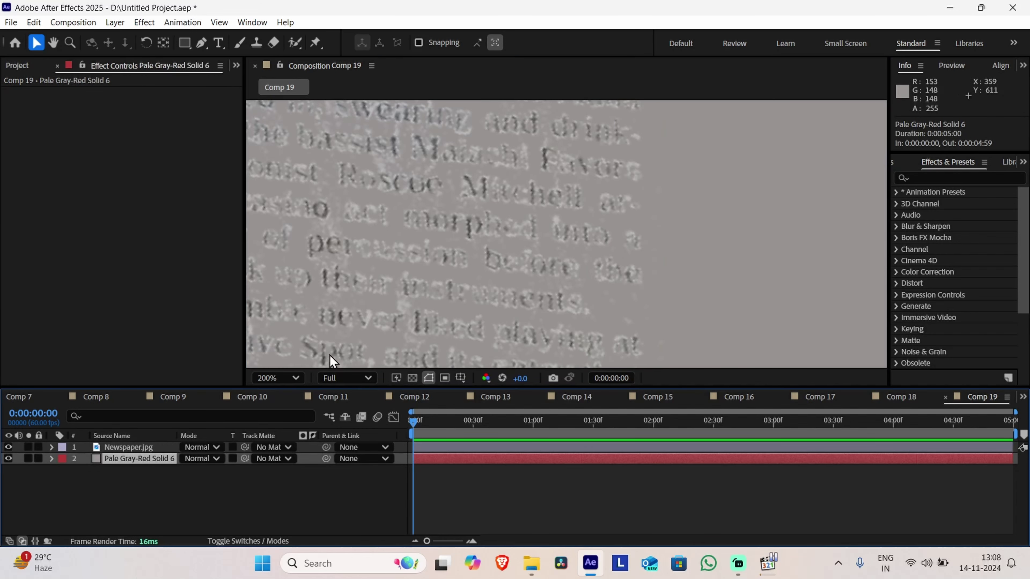
{"action": "left_click", "coordinate": [48, 457]}
{"action": "left_click", "coordinate": [48, 457]}
{"action": "left_click_drag", "start_coordinate": [185, 497], "coordinate": [148, 462]}
{"action": "key", "text": "Delete"}
Create a new 3840 x 2160 px solid layer in the lighter gray color D1C9C9
{"action": "right_click", "coordinate": [184, 480]}
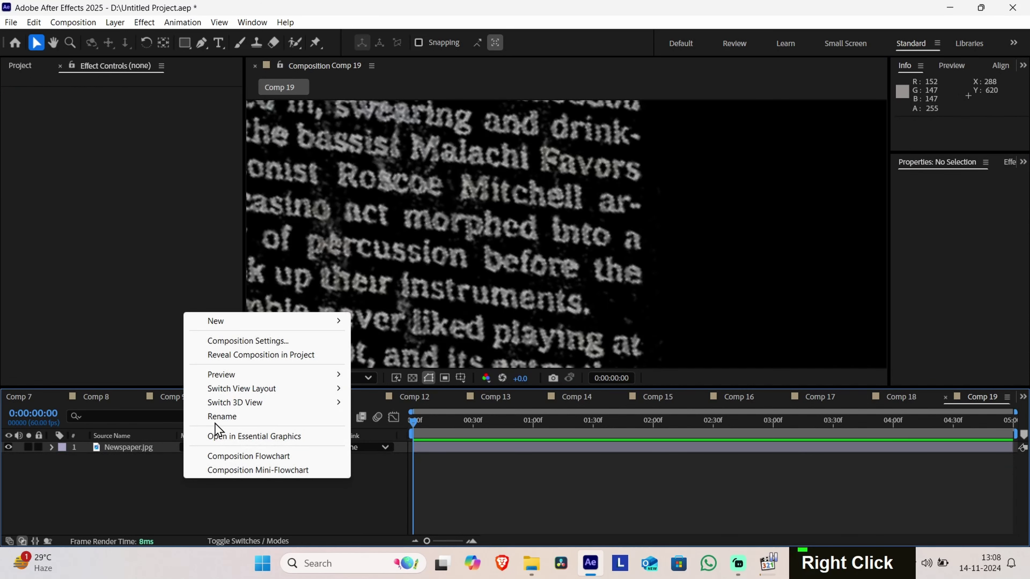
{"action": "mouse_move", "coordinate": [255, 322]}
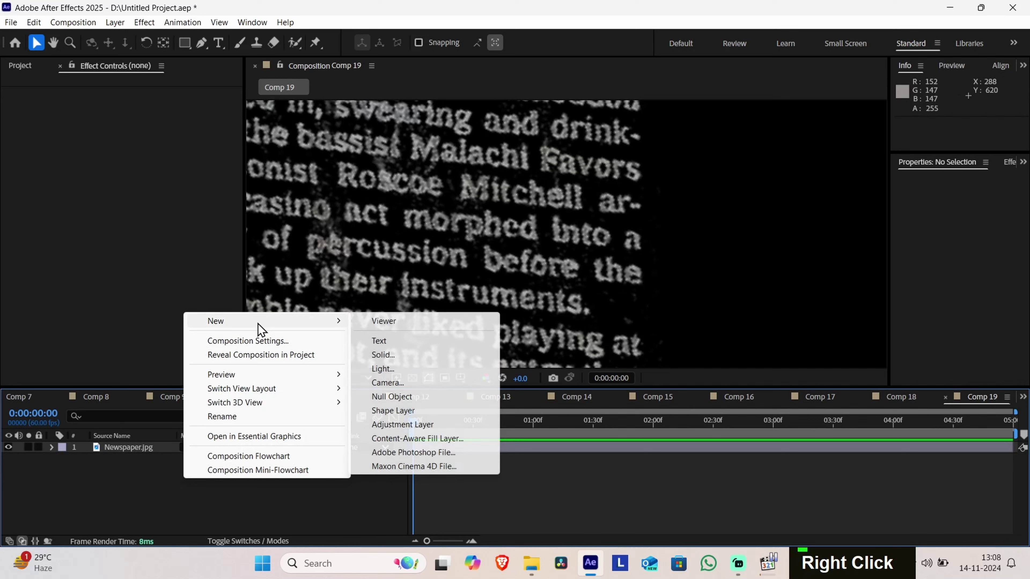
{"action": "left_click", "coordinate": [399, 356]}
{"action": "left_click", "coordinate": [505, 379]}
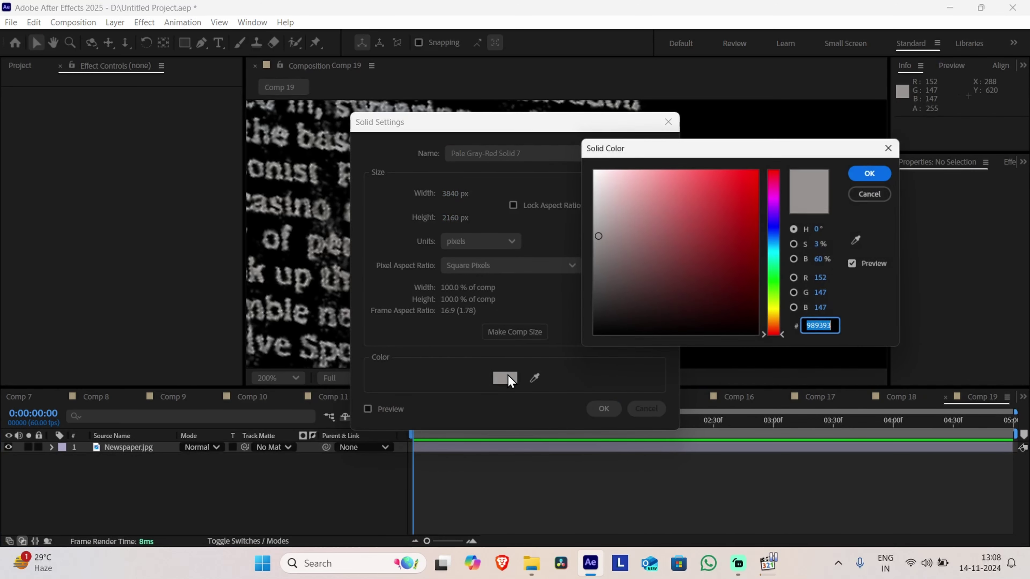
{"action": "left_click_drag", "start_coordinate": [594, 237], "coordinate": [595, 198]}
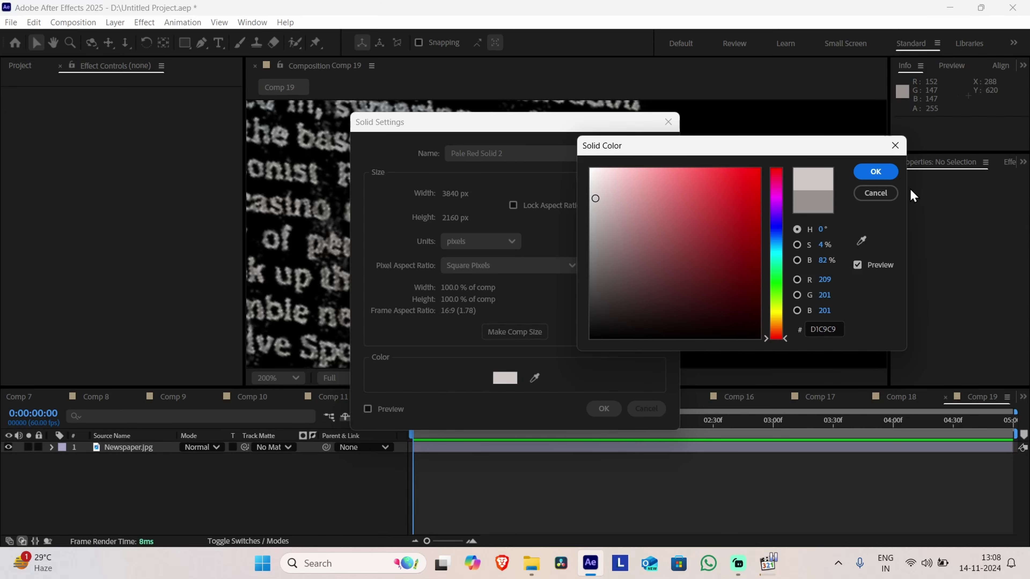
{"action": "left_click", "coordinate": [875, 172]}
{"action": "left_click", "coordinate": [604, 409]}
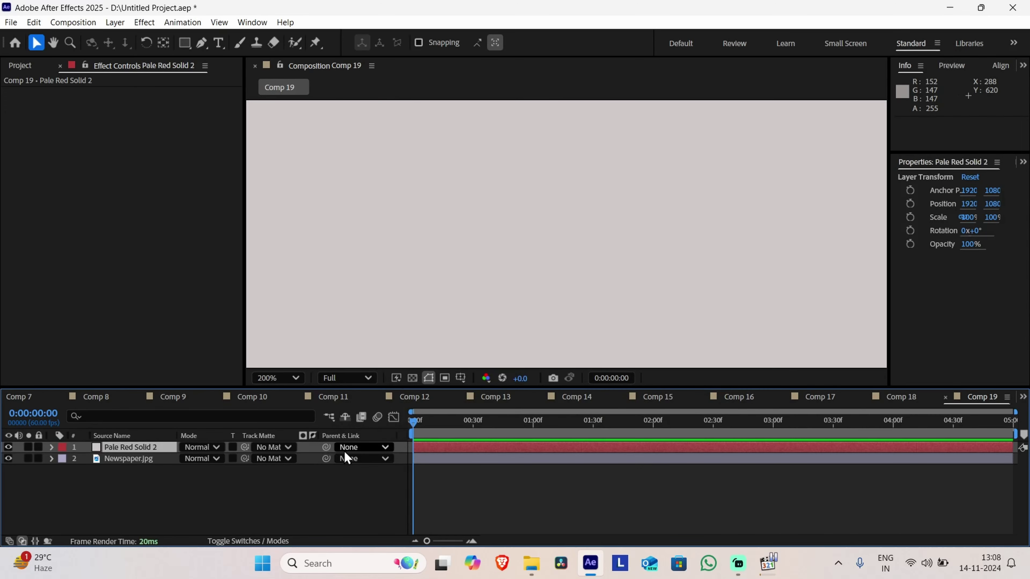
Move the new light gray solid beneath the Newspaper.jpg layer and check the text column against it
{"action": "left_click_drag", "start_coordinate": [142, 449], "coordinate": [140, 465]}
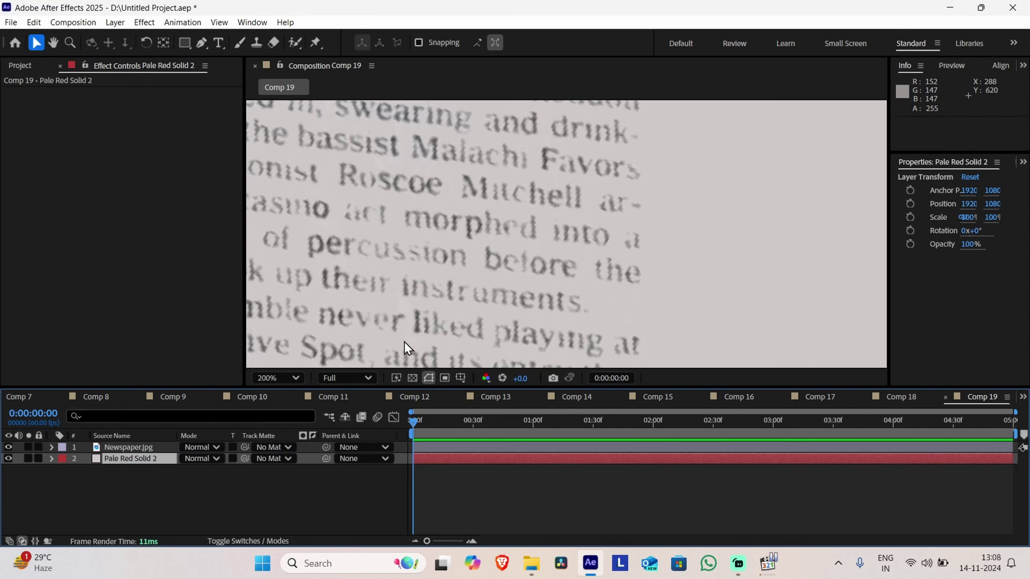
{"action": "scroll", "coordinate": [452, 251], "scroll_direction": "down", "scroll_amount": 4}
{"action": "left_click_drag", "start_coordinate": [548, 214], "coordinate": [515, 87]}
{"action": "mouse_move", "coordinate": [578, 247]}
{"action": "left_mouse_down"}
{"action": "mouse_move", "coordinate": [549, 217]}
{"action": "mouse_move", "coordinate": [571, 164]}
{"action": "mouse_move", "coordinate": [487, 257]}
{"action": "mouse_move", "coordinate": [477, 302]}
{"action": "mouse_move", "coordinate": [547, 213]}
{"action": "mouse_move", "coordinate": [573, 260]}
{"action": "left_mouse_up"}
{"action": "scroll", "coordinate": [475, 298], "scroll_direction": "down", "scroll_amount": 2}
{"action": "left_click_drag", "start_coordinate": [760, 235], "coordinate": [732, 237]}
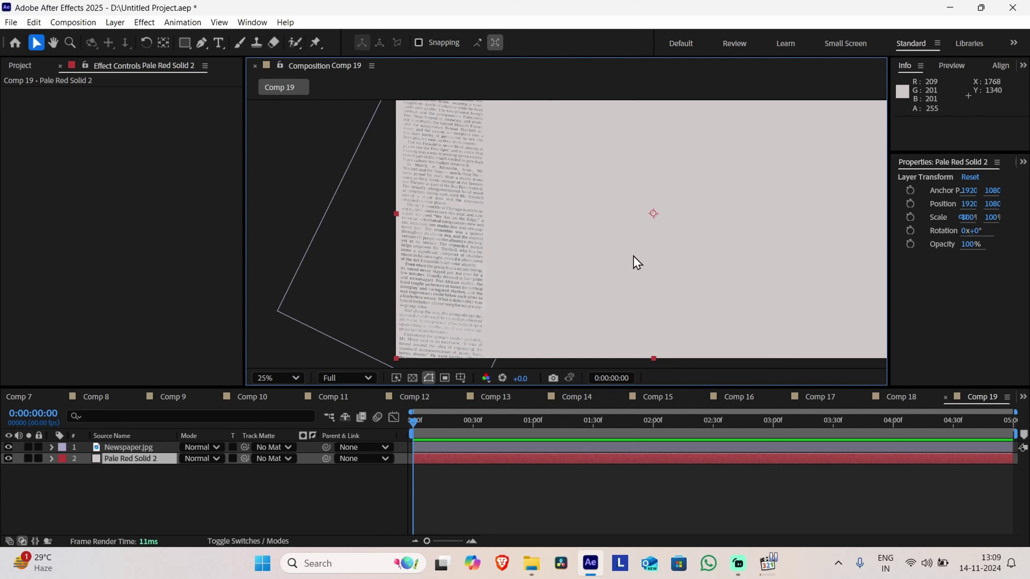
Replace the default expression on the Newspaper.jpg layer's Position property with wiggle()
{"action": "left_click", "coordinate": [129, 447]}
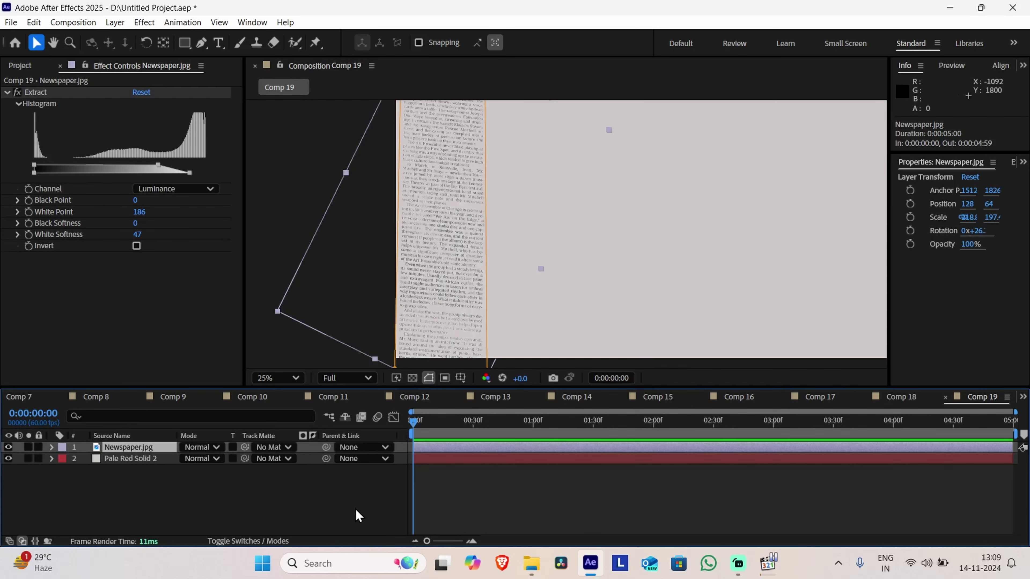
{"action": "key", "text": "p"}
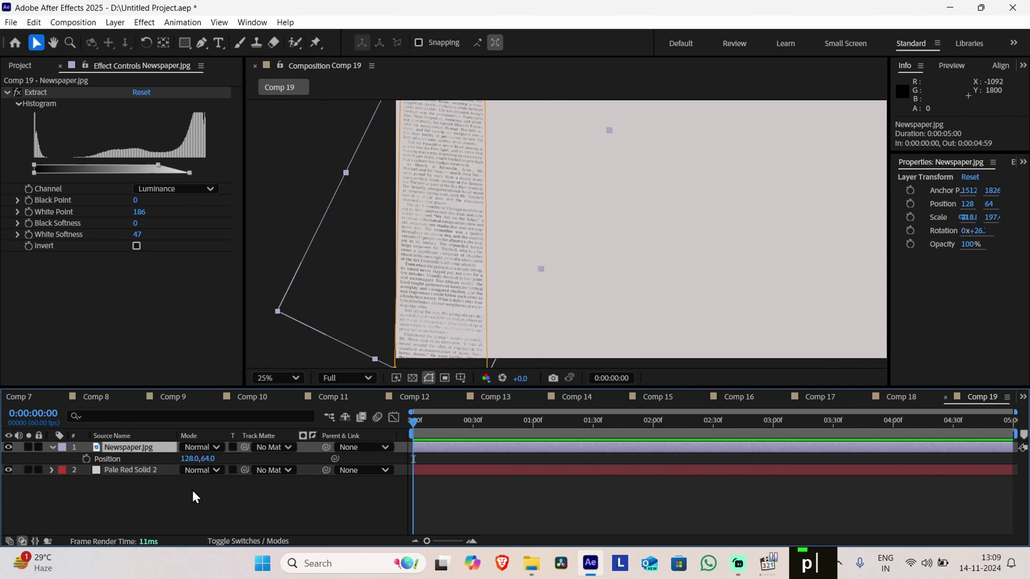
{"action": "left_click", "coordinate": [86, 459], "text": "alt"}
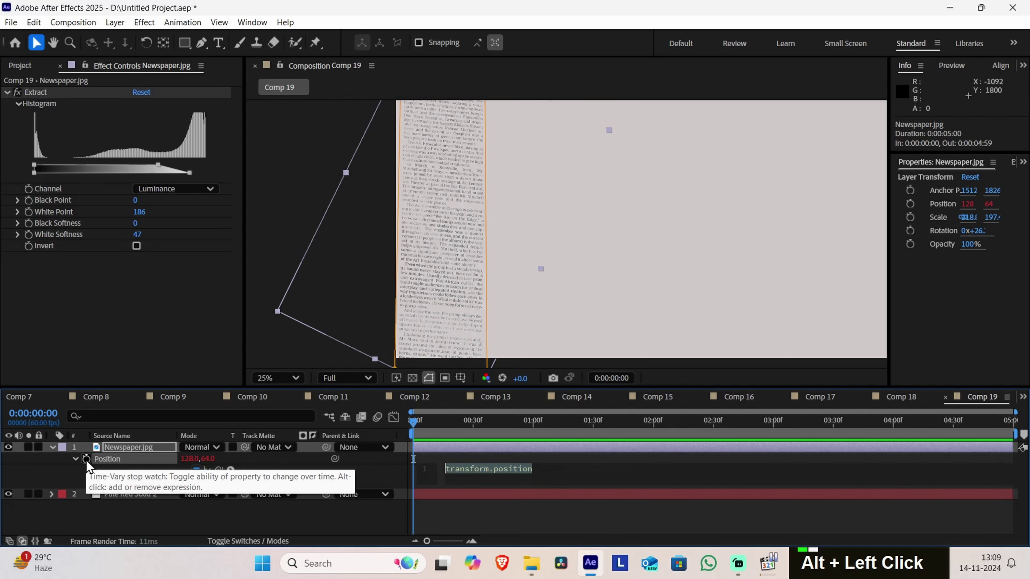
{"action": "left_click", "coordinate": [563, 474]}
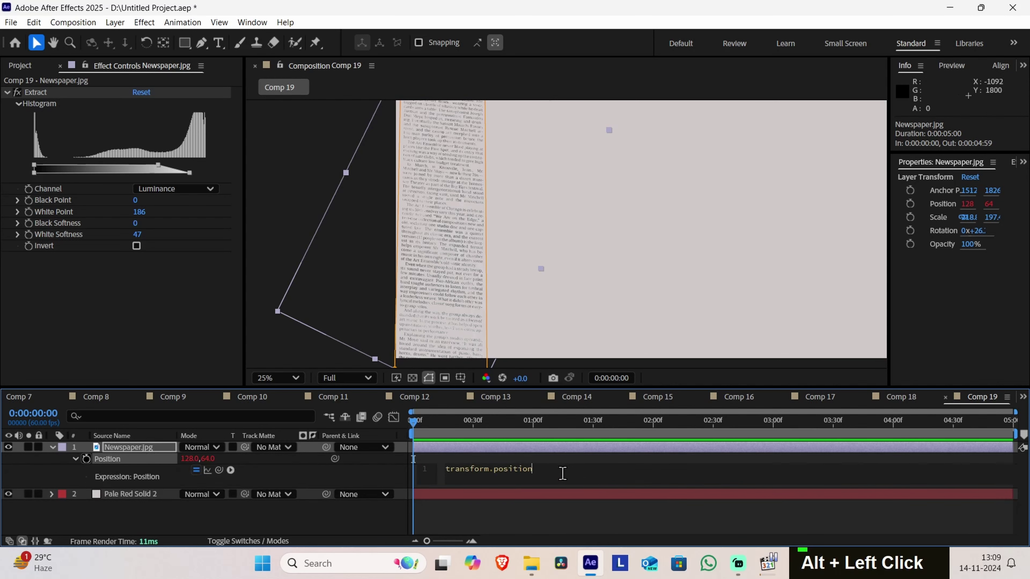
{"action": "key", "text": "BackSpace"}
{"action": "key", "text": "BackSpace"}
{"action": "key", "text": "BackSpace"}
{"action": "key", "text": "BackSpace"}
{"action": "key", "text": "BackSpace"}
{"action": "key", "text": "BackSpace"}
{"action": "key", "text": "BackSpace"}
{"action": "key", "text": "BackSpace"}
{"action": "type", "text": "w"}
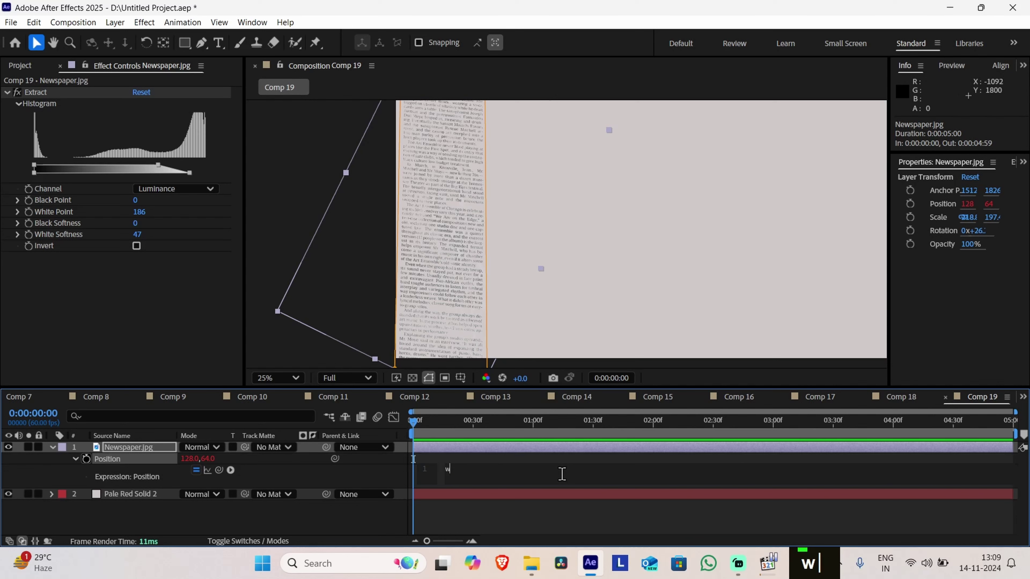
{"action": "type", "text": "iggle()"}
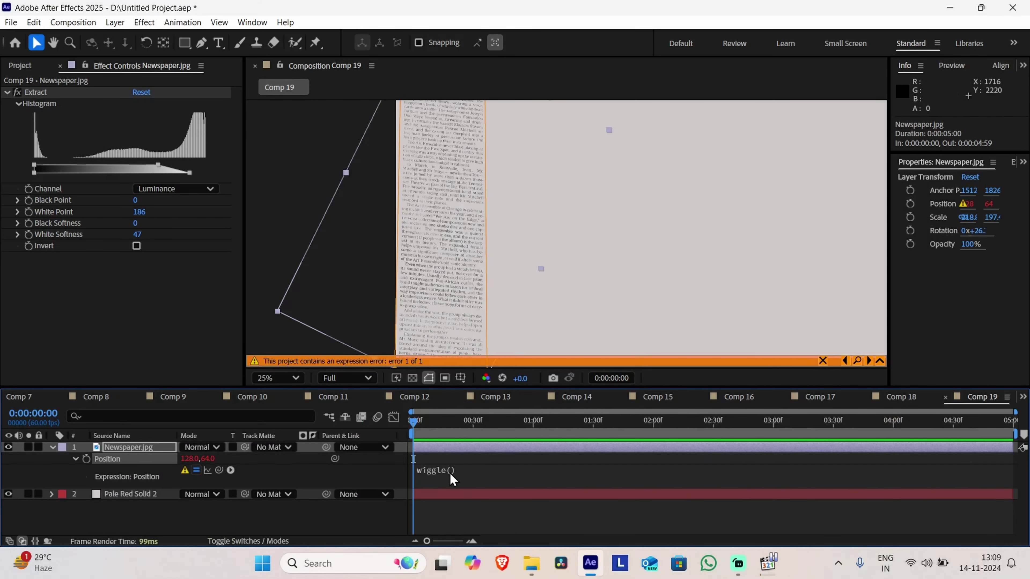
Complete the Position expression as wiggle(2,8) and play back the text column's motion
{"action": "left_click", "coordinate": [453, 479]}
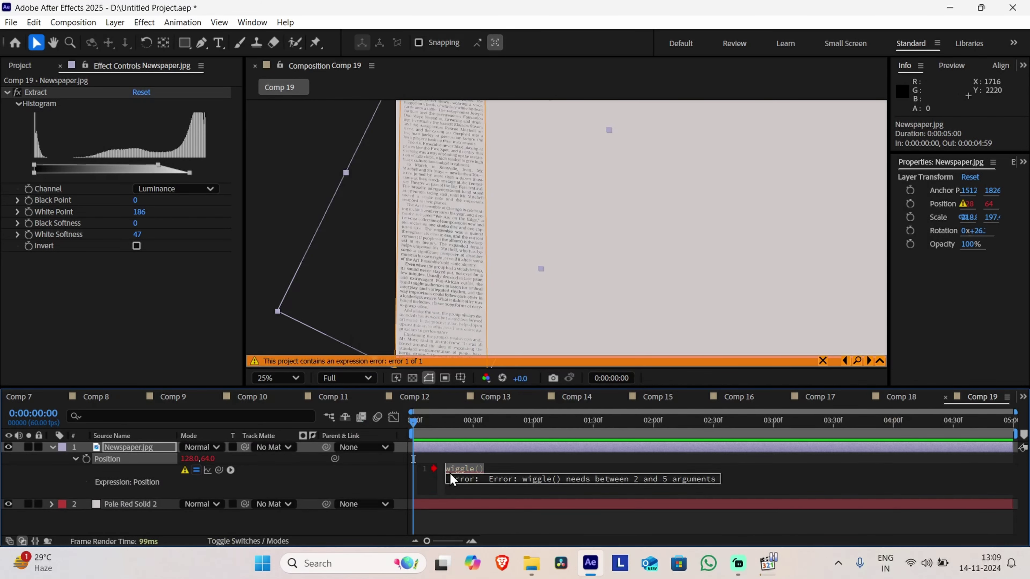
{"action": "left_click", "coordinate": [480, 470]}
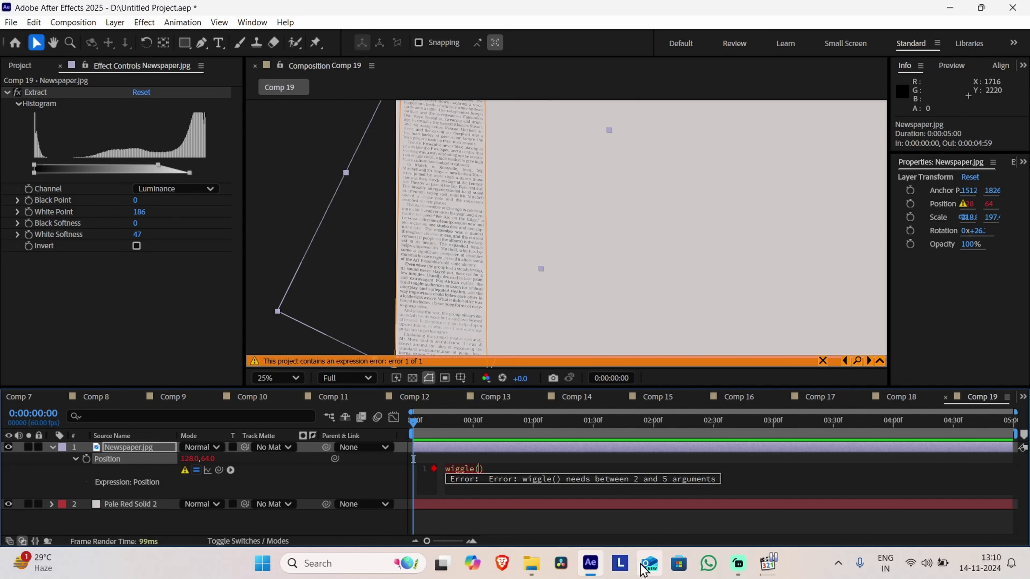
{"action": "type", "text": "2<"}
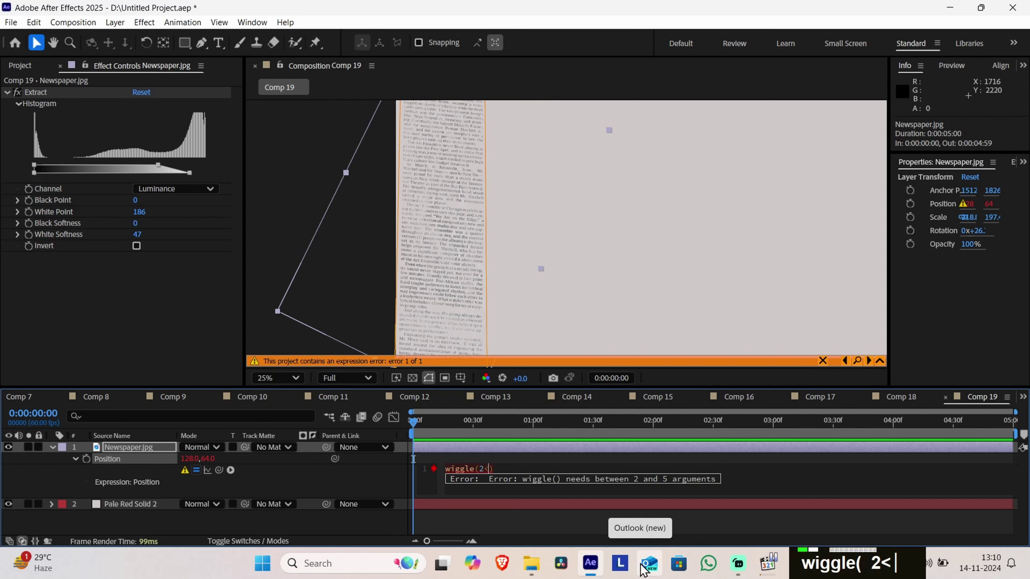
{"action": "key", "text": "BackSpace"}
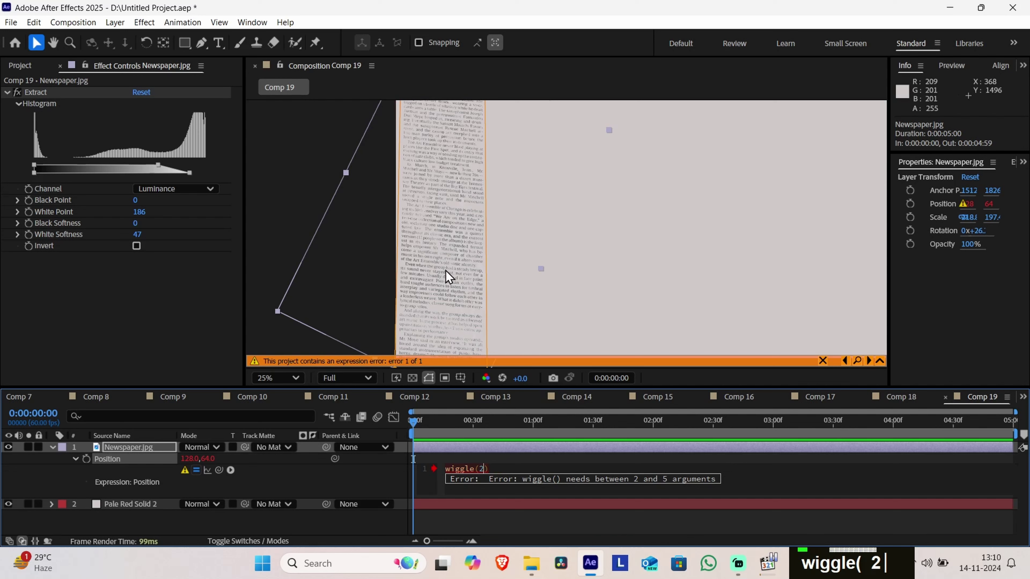
{"action": "type", "text": ",8"}
{"action": "left_click", "coordinate": [425, 425]}
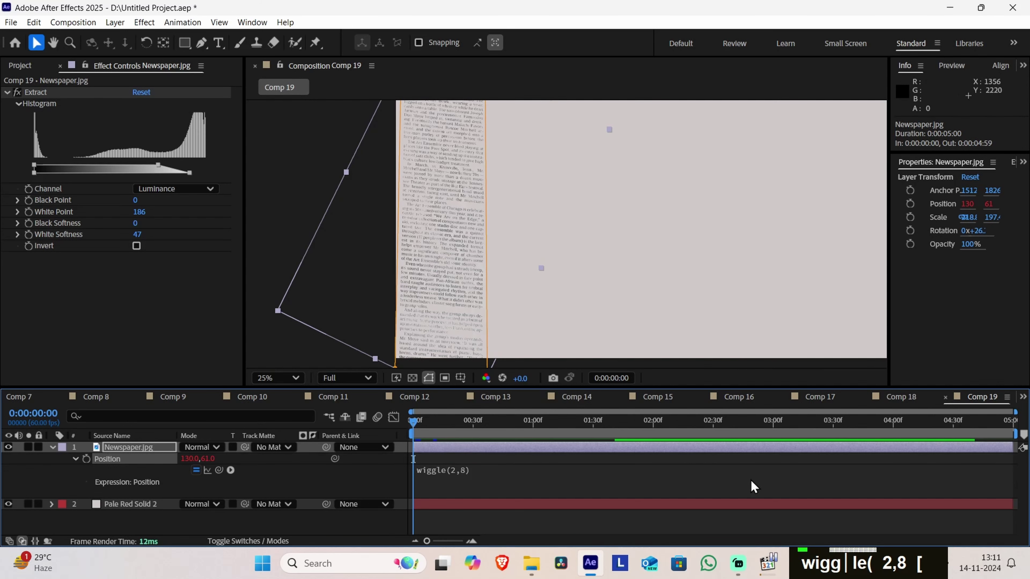
{"action": "key", "text": "space"}
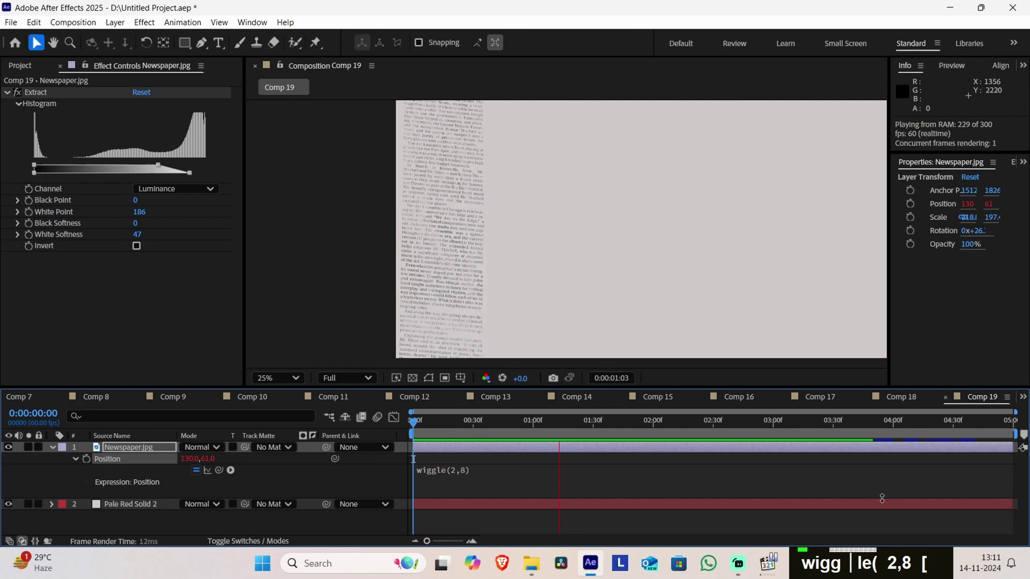
{"action": "key", "text": "space"}
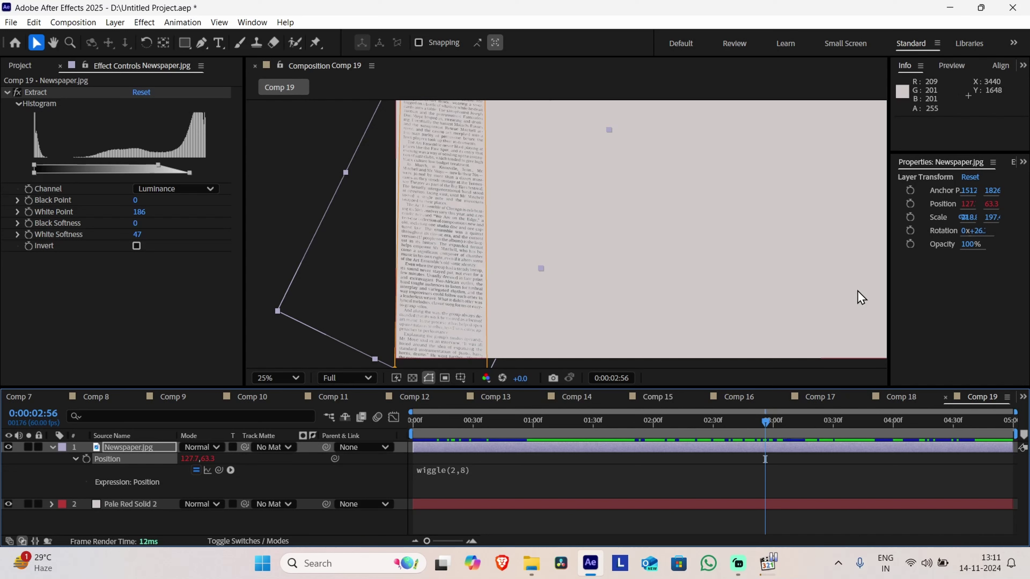
Duplicate the Newspaper.jpg layer and place the copy beside the first text column, at about 796, 40
{"action": "left_click", "coordinate": [469, 448]}
{"action": "key", "text": "ctrl"}
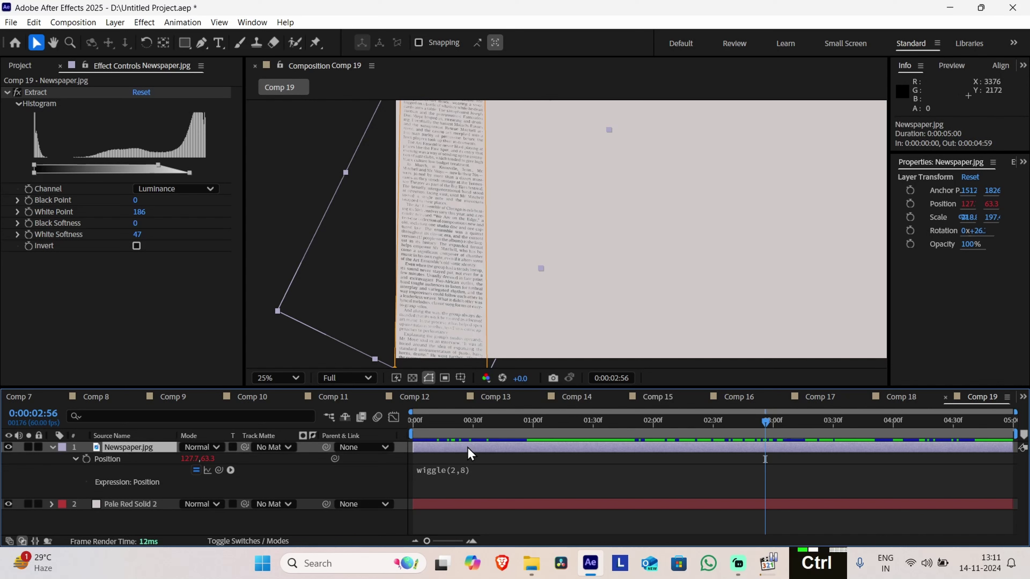
{"action": "key", "text": "ctrl+v"}
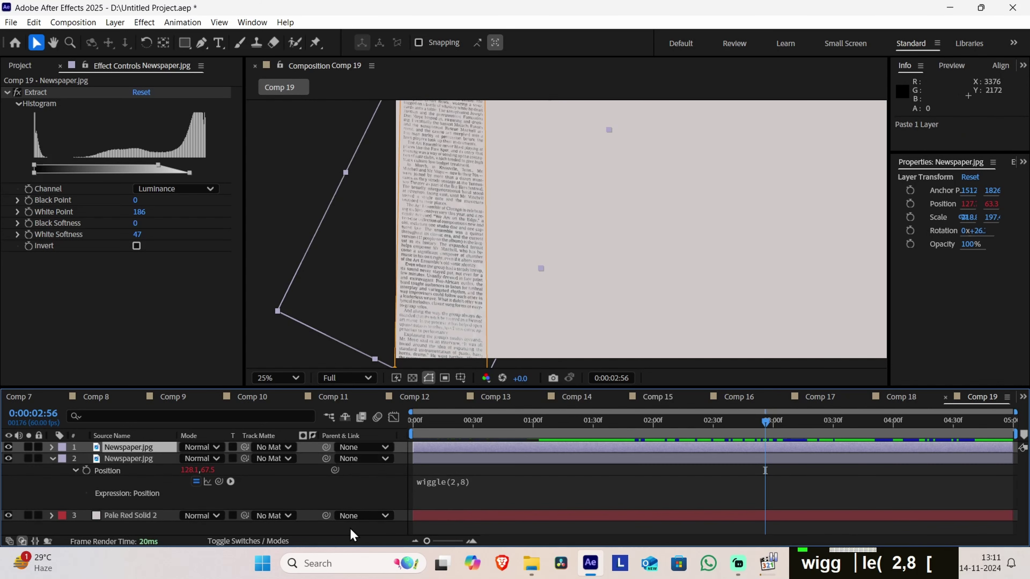
{"action": "left_click", "coordinate": [53, 459]}
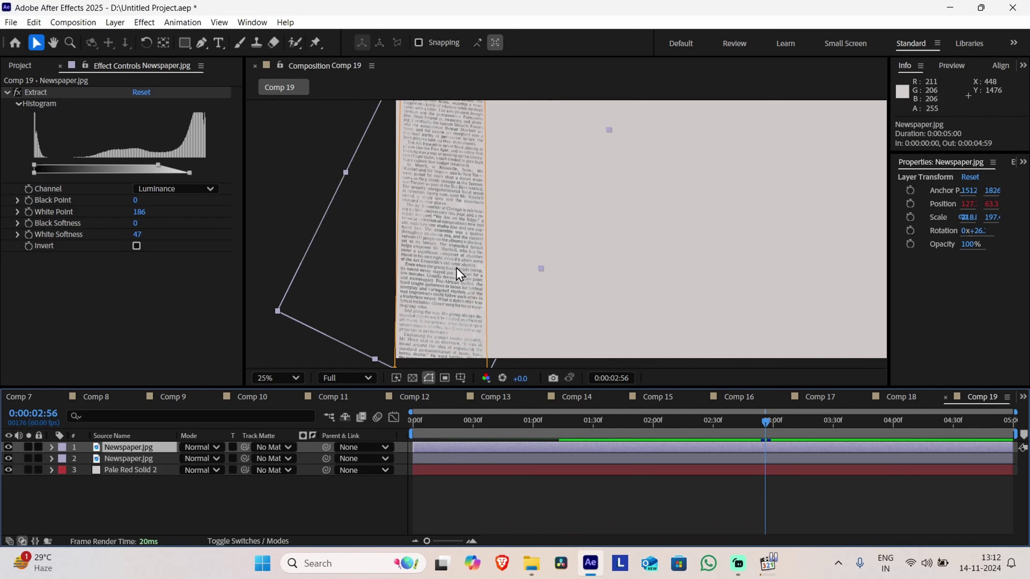
{"action": "left_click", "coordinate": [462, 273]}
{"action": "left_click_drag", "start_coordinate": [462, 273], "coordinate": [522, 286]}
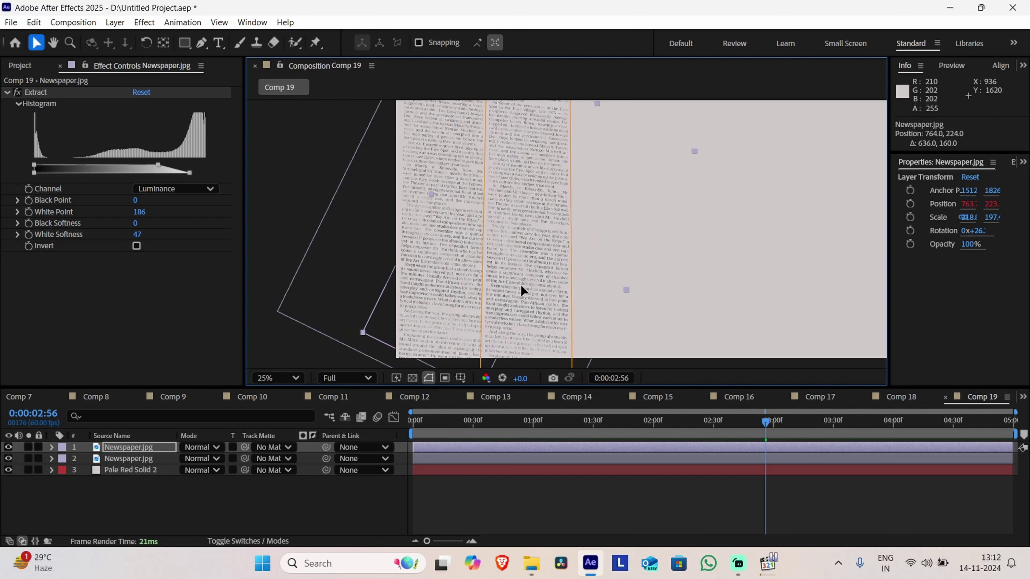
{"action": "scroll", "coordinate": [691, 321], "scroll_direction": "down", "scroll_amount": 1}
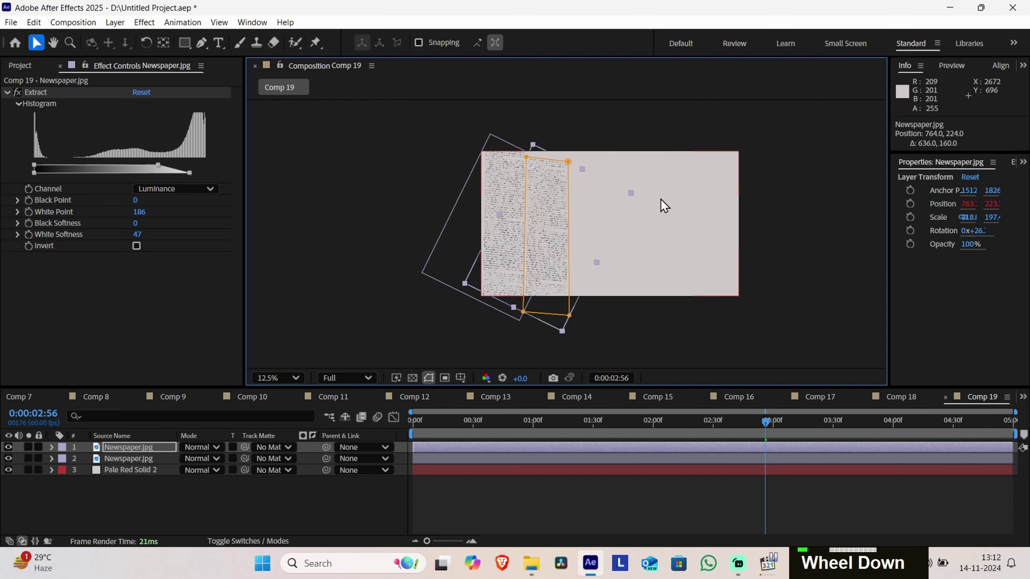
{"action": "left_click_drag", "start_coordinate": [547, 218], "coordinate": [550, 207]}
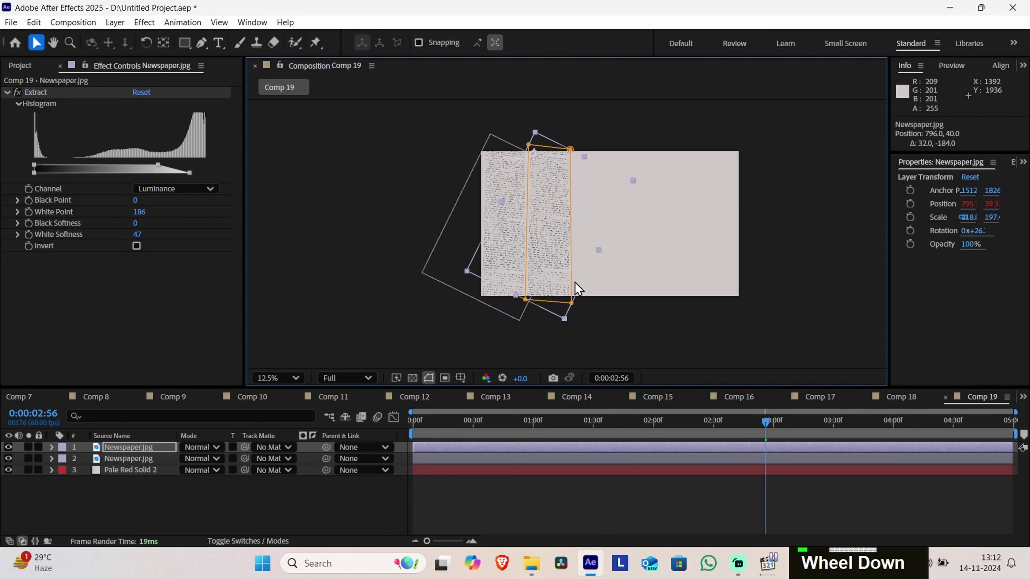
Duplicate the second text column and place the copy beside it as a third column, at about 1428, 136
{"action": "key", "text": "ctrl+v"}
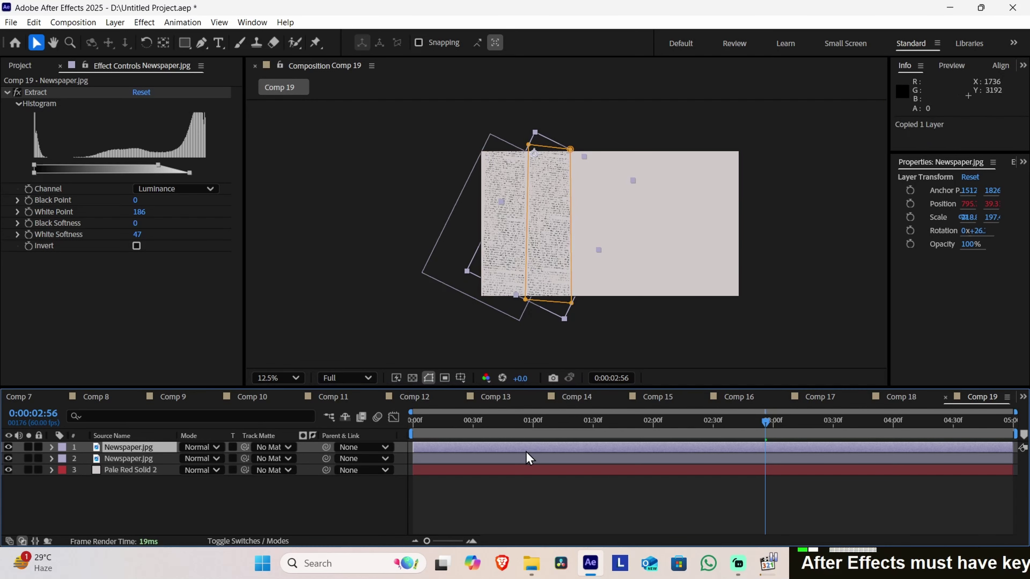
{"action": "left_click_drag", "start_coordinate": [553, 276], "coordinate": [596, 270]}
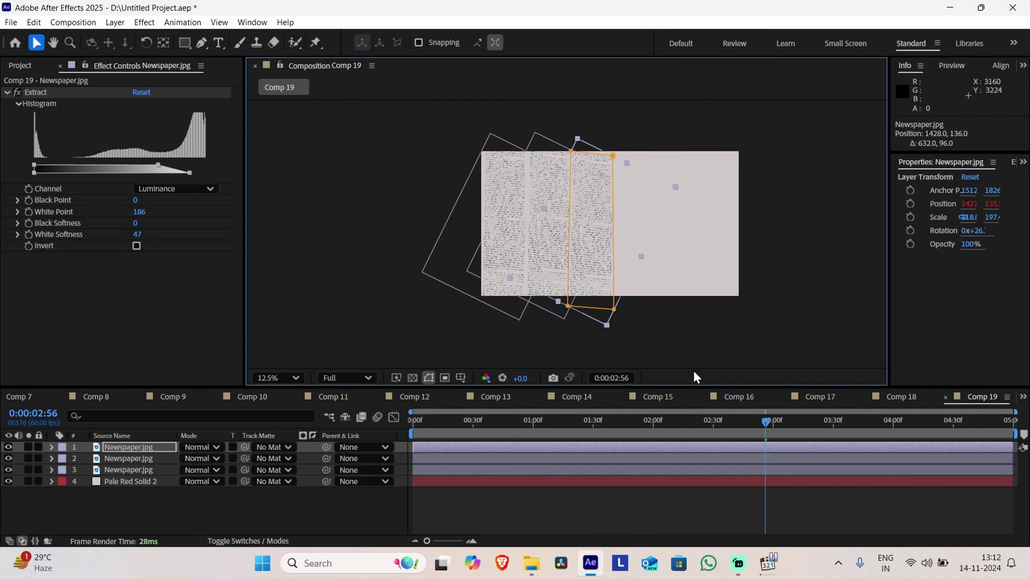
{"action": "left_click", "coordinate": [689, 353]}
{"action": "left_click", "coordinate": [25, 66]}
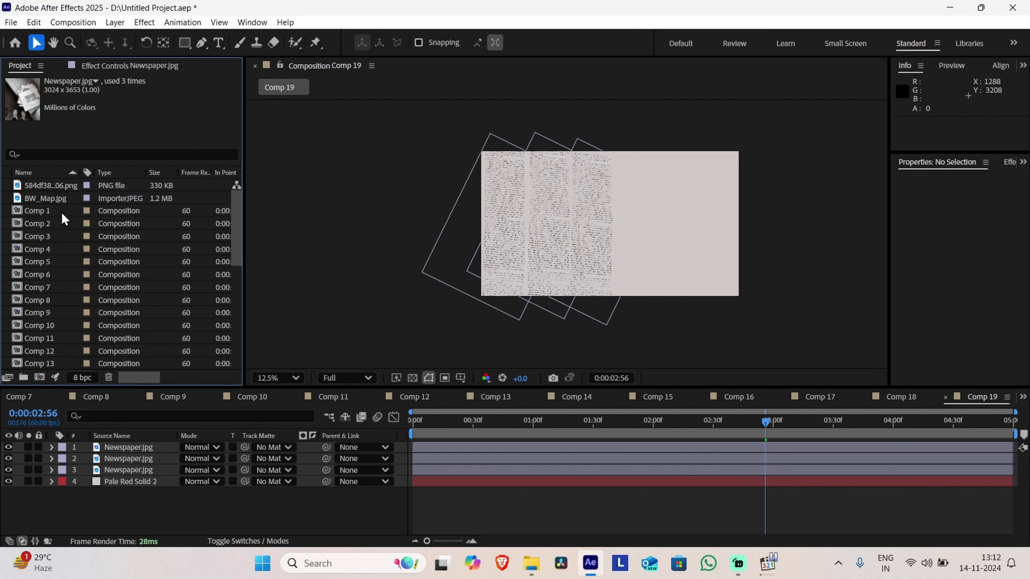
{"action": "scroll", "coordinate": [61, 212], "scroll_direction": "down", "scroll_amount": 5}
{"action": "left_click_drag", "start_coordinate": [51, 351], "coordinate": [145, 450]}
{"action": "key", "text": "Delete"}
Duplicate the third text column's Newspaper.jpg layer and delete the masks from the new copy
{"action": "left_click", "coordinate": [121, 449]}
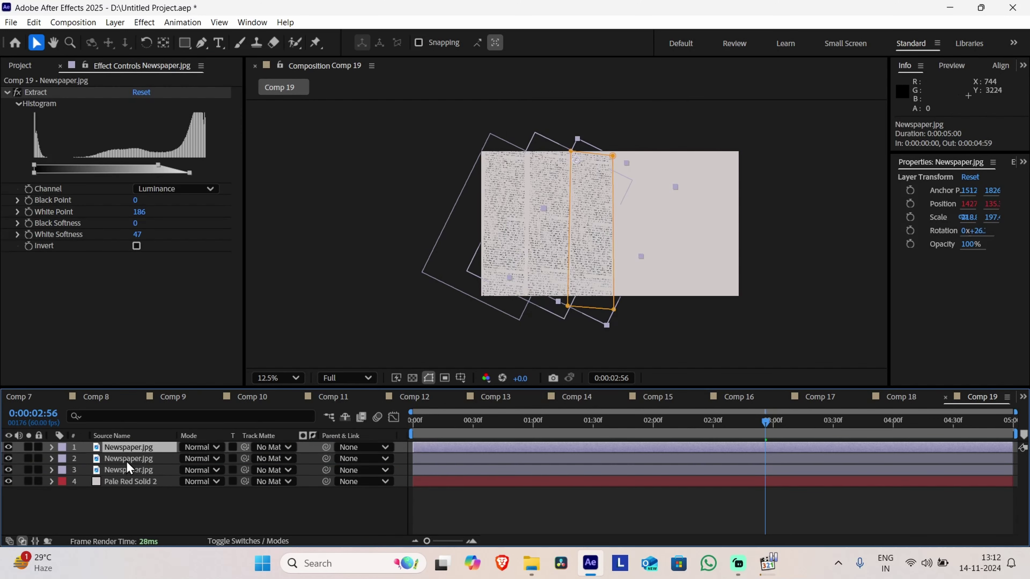
{"action": "left_click", "coordinate": [53, 448]}
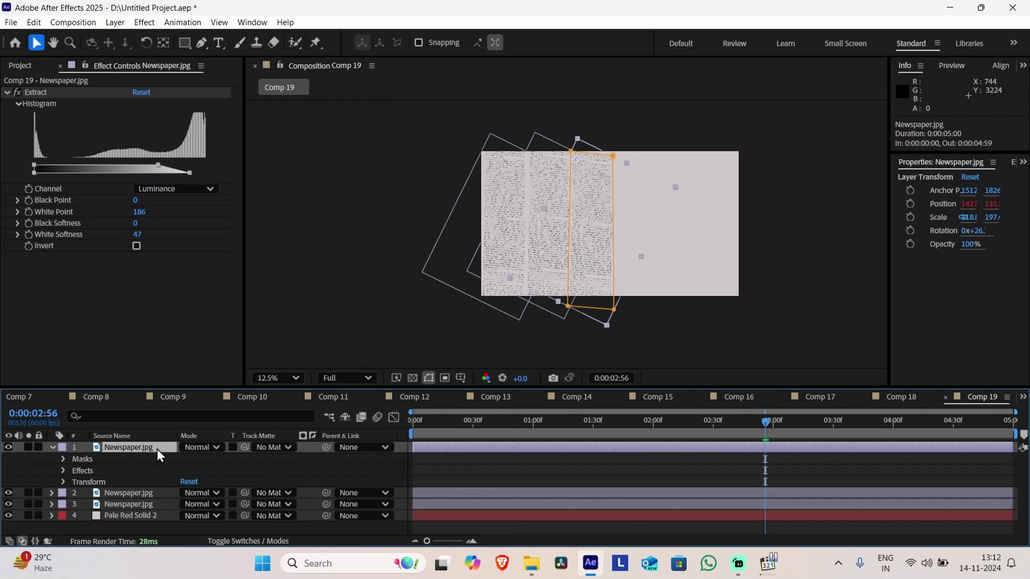
{"action": "key", "text": "ctrl"}
{"action": "key", "text": "ctrl+v"}
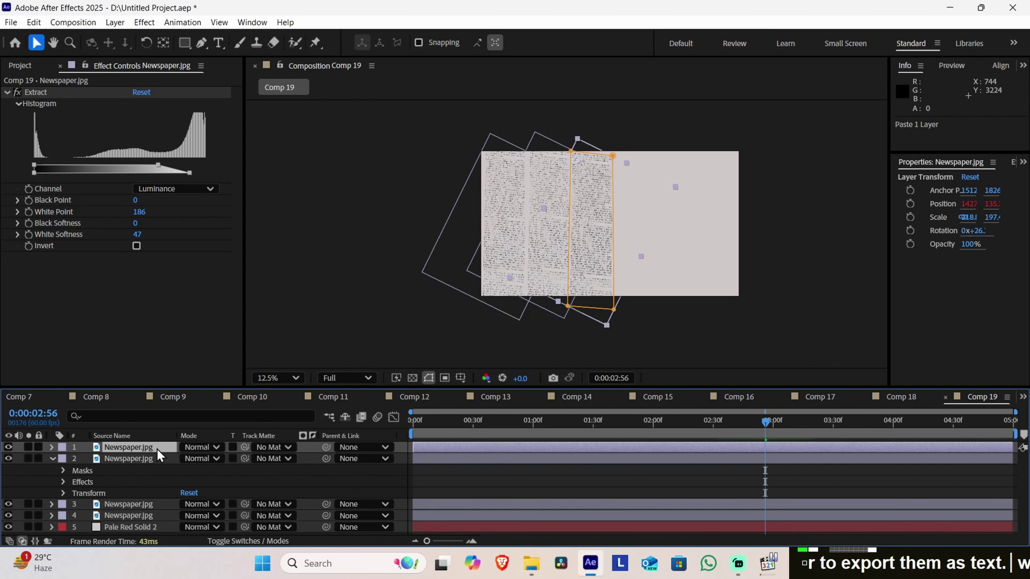
{"action": "left_click", "coordinate": [58, 461]}
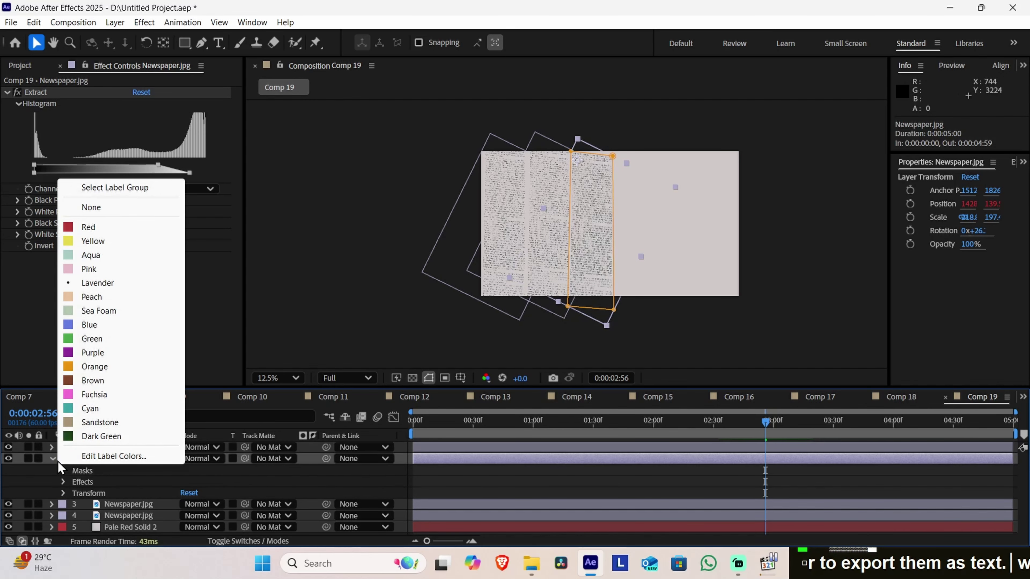
{"action": "left_click", "coordinate": [53, 460]}
{"action": "left_click", "coordinate": [52, 448]}
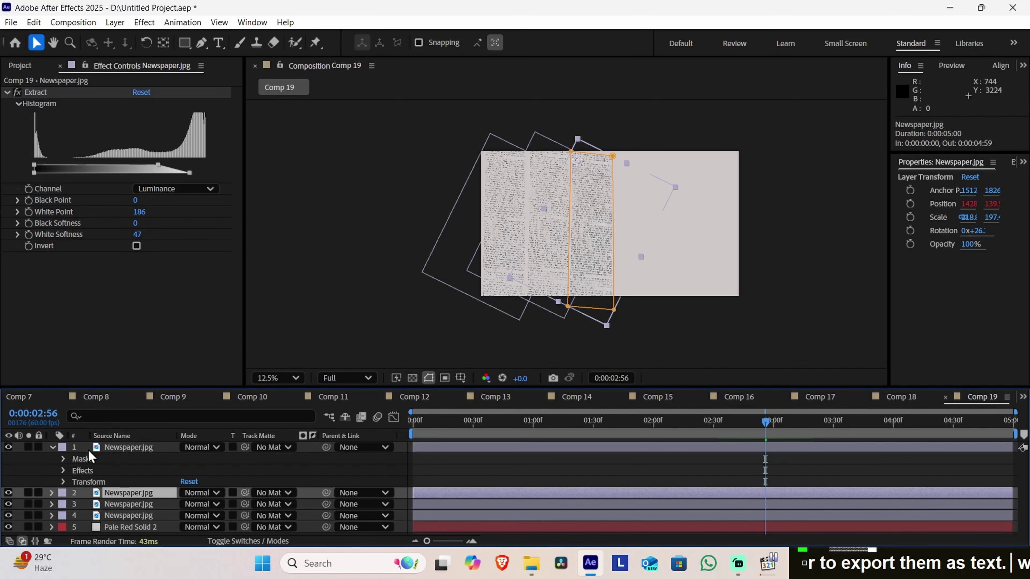
{"action": "left_click", "coordinate": [77, 457]}
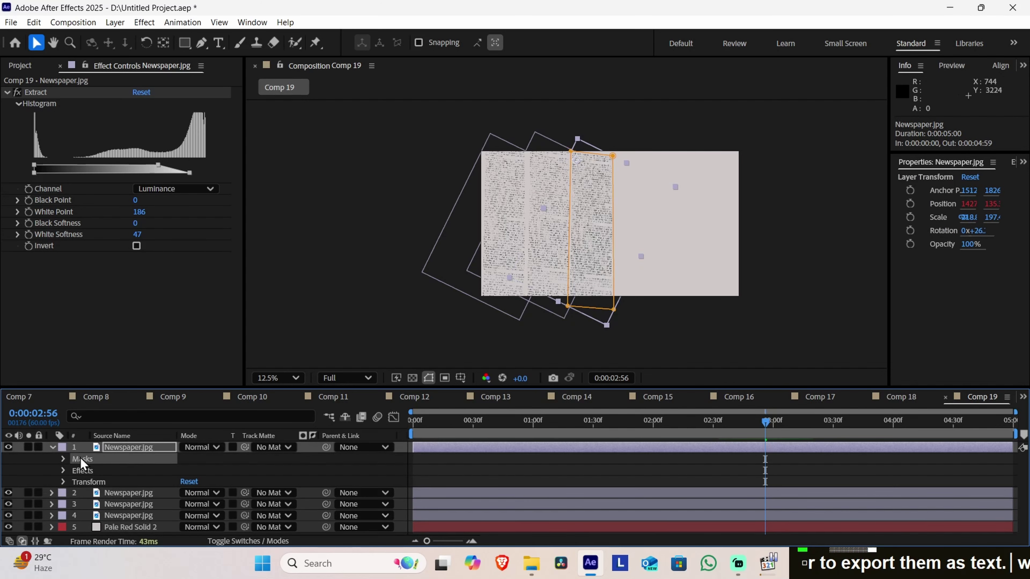
{"action": "key", "text": "Delete"}
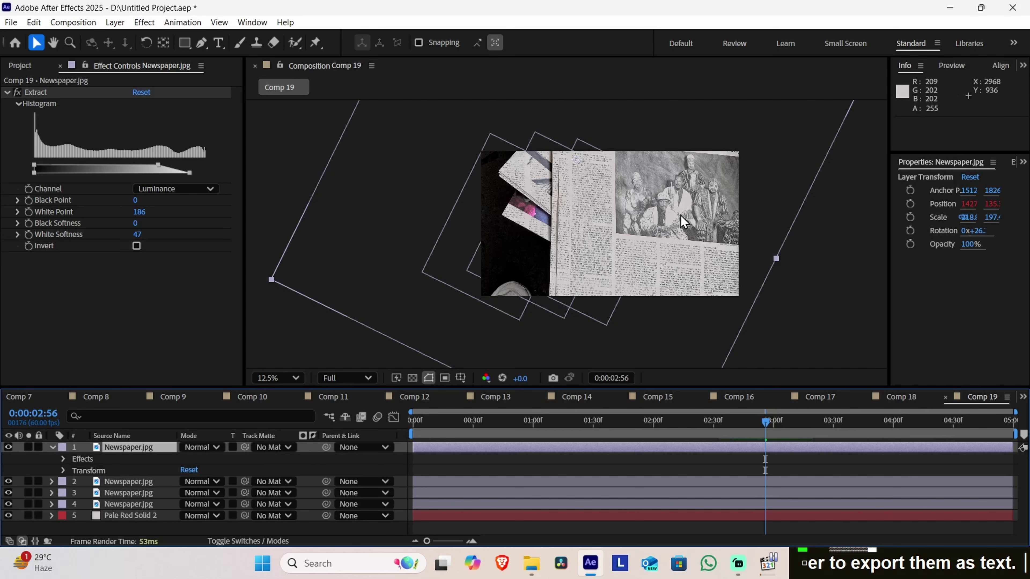
Move the unmasked newspaper copy to about 1127, 278 and rotate it to about 19.9°
{"action": "middle_click", "coordinate": [684, 222]}
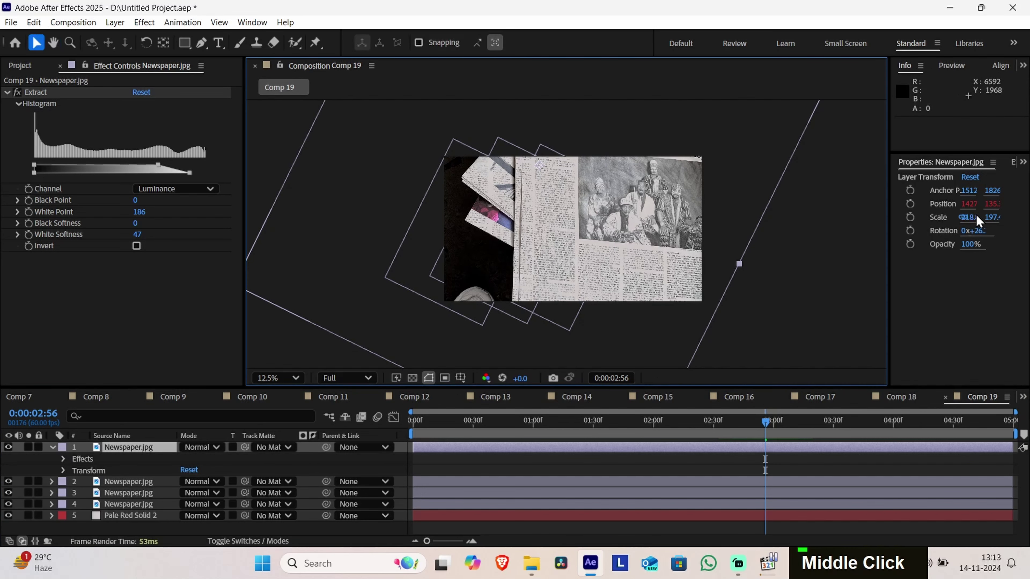
{"action": "left_click_drag", "start_coordinate": [972, 206], "coordinate": [810, 244]}
{"action": "mouse_move", "coordinate": [991, 204]}
{"action": "left_mouse_down"}
{"action": "mouse_move", "coordinate": [1026, 219]}
{"action": "mouse_move", "coordinate": [1008, 210]}
{"action": "left_mouse_up"}
{"action": "key", "text": "w"}
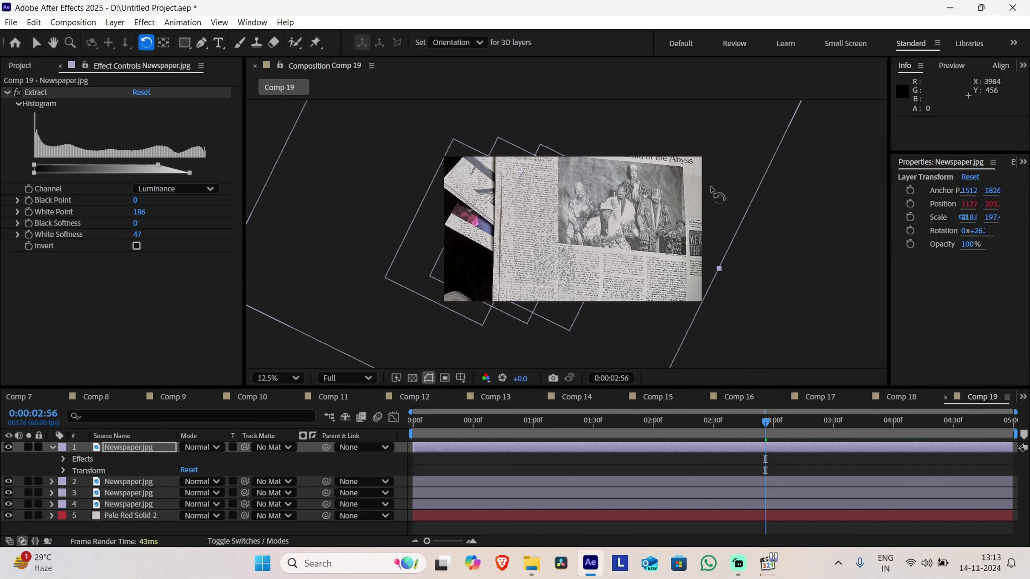
{"action": "mouse_move", "coordinate": [722, 183]}
{"action": "left_mouse_down"}
{"action": "mouse_move", "coordinate": [720, 168]}
{"action": "mouse_move", "coordinate": [735, 168]}
{"action": "left_mouse_up"}
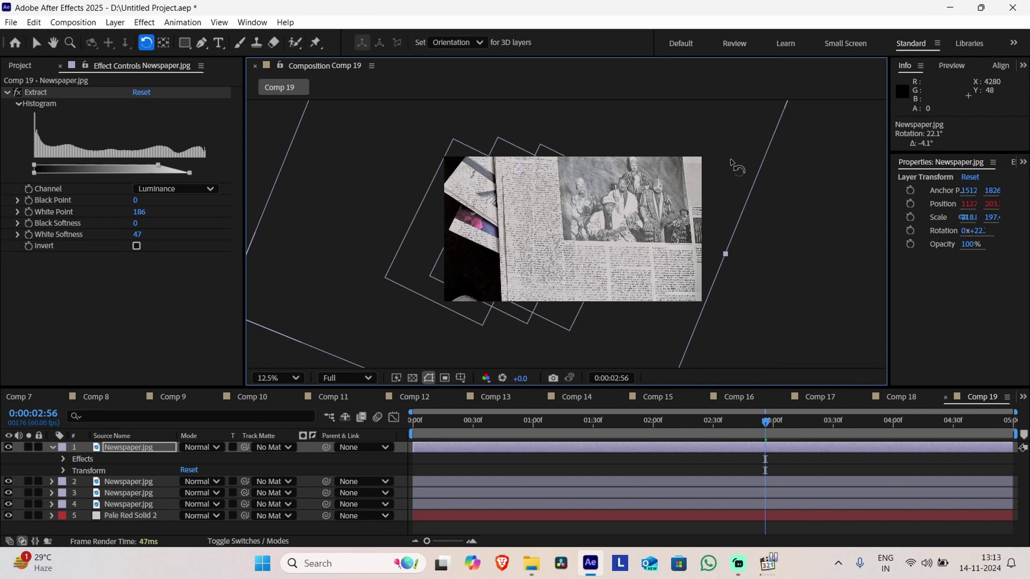
{"action": "key", "text": "ctrl+z"}
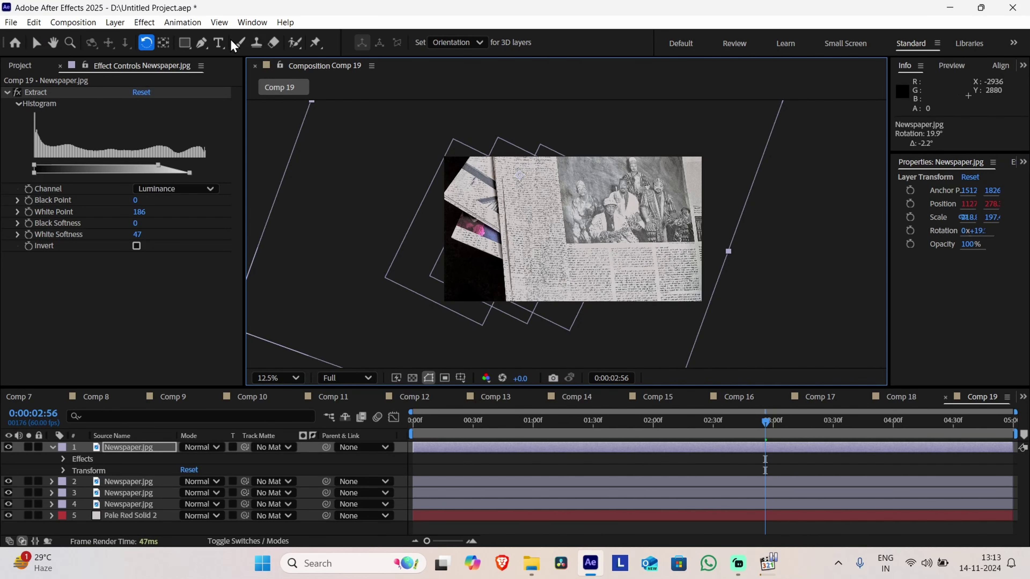
Draw a four-point Pen mask around the group photograph on the top Newspaper.jpg layer, following the photo's edges
{"action": "key", "text": "g"}
{"action": "scroll", "coordinate": [576, 244], "scroll_direction": "up", "scroll_amount": 4}
{"action": "middle_click", "coordinate": [592, 365]}
{"action": "left_click_drag", "start_coordinate": [593, 366], "coordinate": [584, 331]}
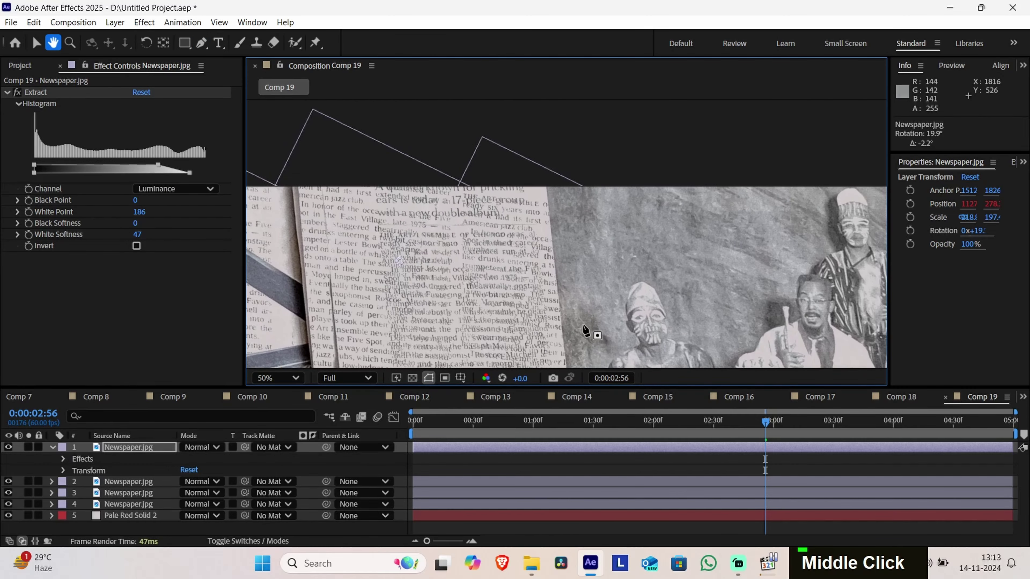
{"action": "left_click_drag", "start_coordinate": [596, 276], "coordinate": [563, 42]}
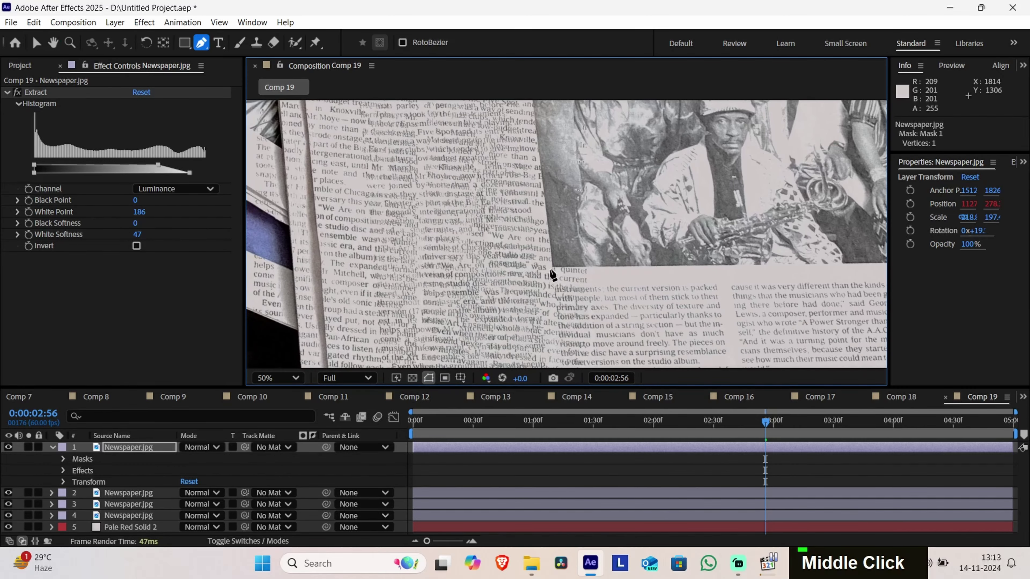
{"action": "left_click_drag", "start_coordinate": [548, 269], "coordinate": [488, 297]}
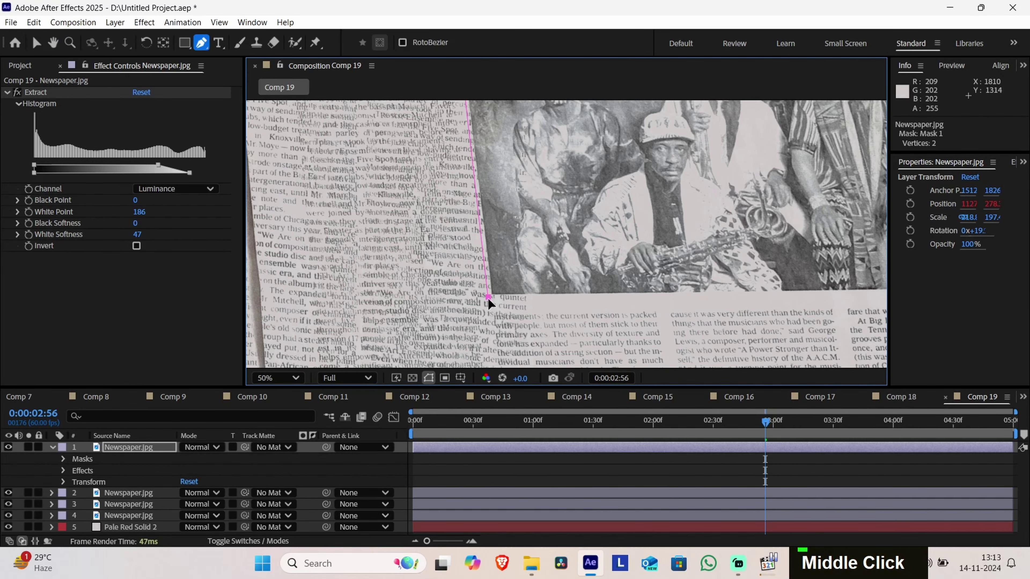
{"action": "left_click_drag", "start_coordinate": [680, 302], "coordinate": [394, 341]}
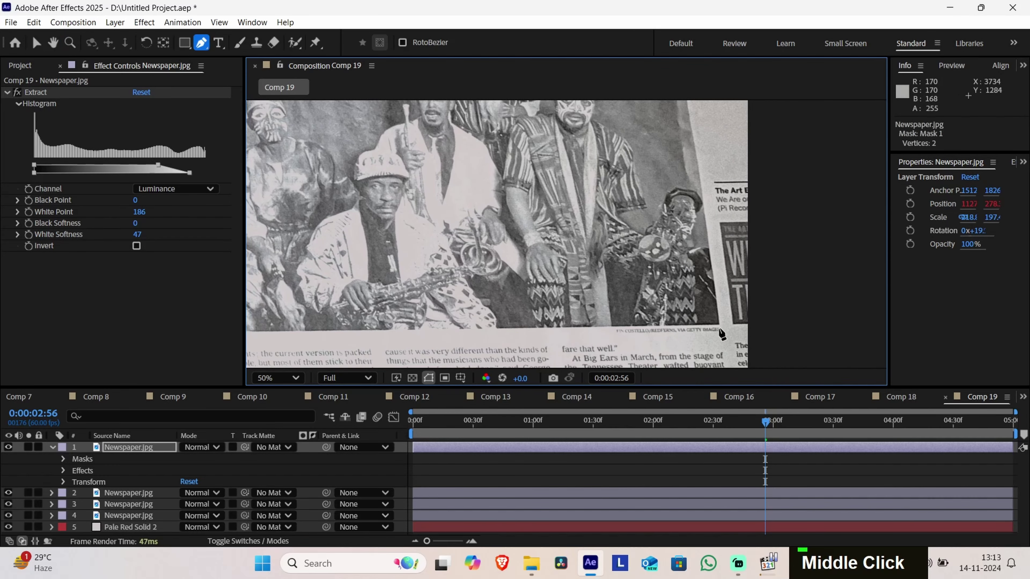
{"action": "left_click", "coordinate": [718, 324]}
{"action": "left_click_drag", "start_coordinate": [725, 289], "coordinate": [764, 458]}
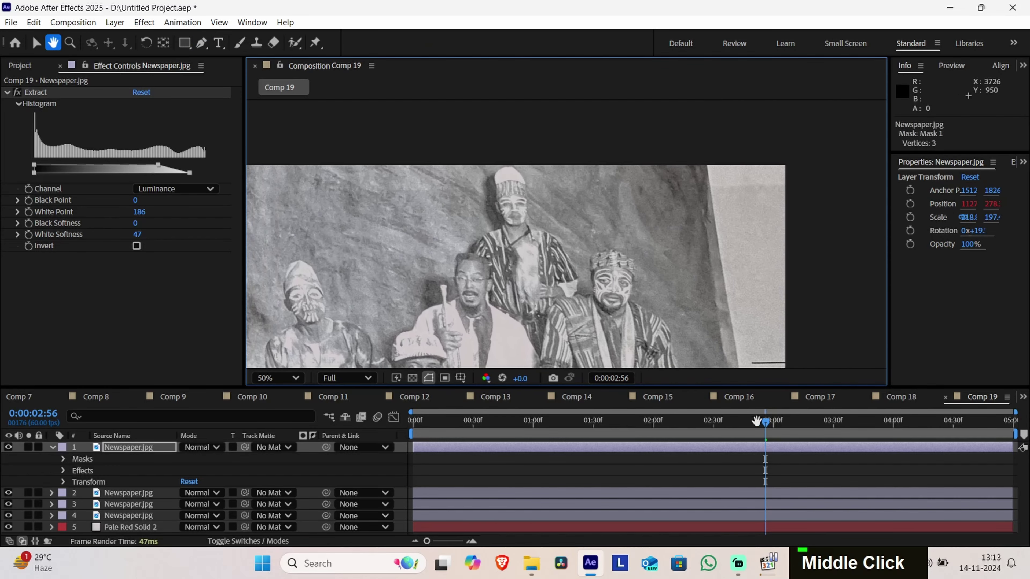
{"action": "left_click", "coordinate": [706, 159]}
{"action": "left_click_drag", "start_coordinate": [684, 121], "coordinate": [368, 226]}
{"action": "left_click", "coordinate": [381, 238]}
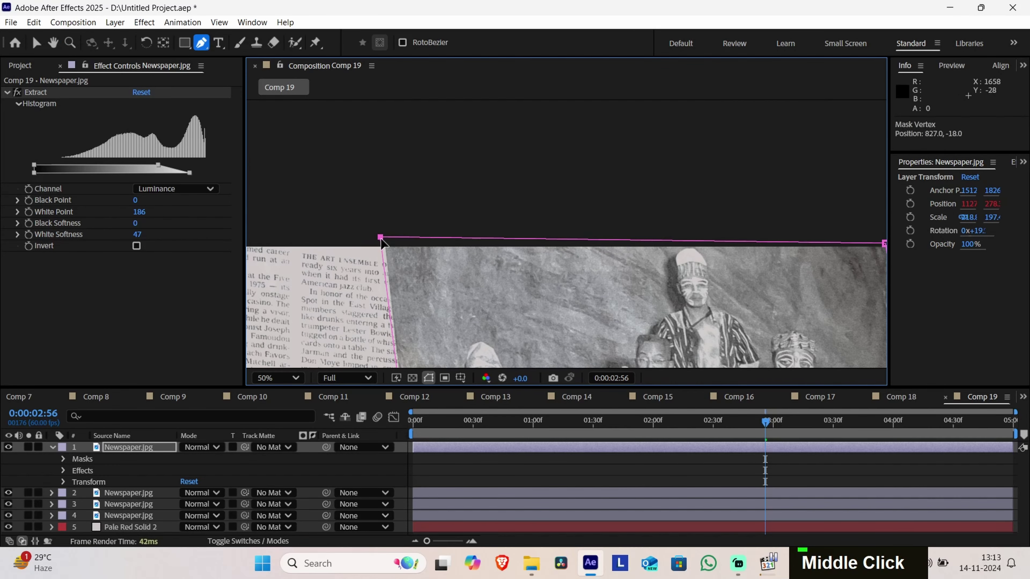
{"action": "scroll", "coordinate": [568, 237], "scroll_direction": "down", "scroll_amount": 4}
{"action": "left_click_drag", "start_coordinate": [647, 323], "coordinate": [686, 265]}
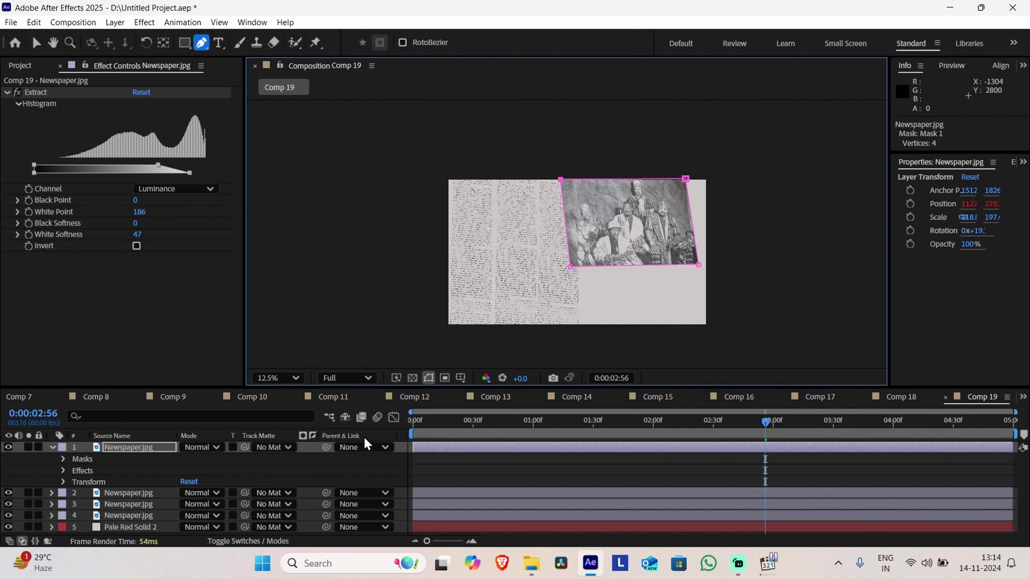
Collapse the masked photograph layer's properties and move the photograph to about 1295, 295, beside the third text column
{"action": "left_click", "coordinate": [57, 450]}
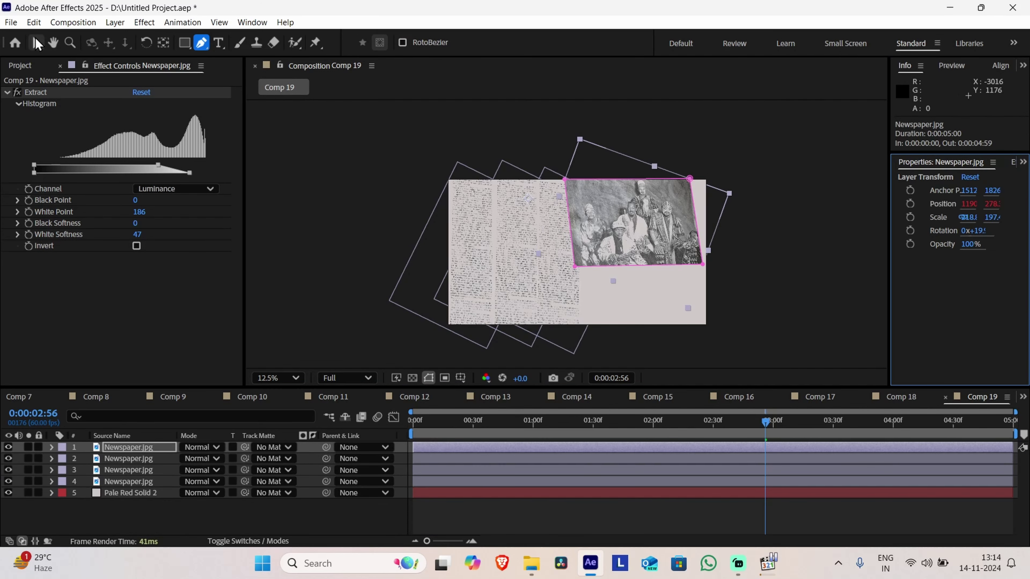
{"action": "left_click", "coordinate": [36, 43]}
{"action": "scroll", "coordinate": [597, 228], "scroll_direction": "up", "scroll_amount": 1}
{"action": "mouse_move", "coordinate": [677, 226]}
{"action": "left_mouse_down"}
{"action": "mouse_move", "coordinate": [713, 227]}
{"action": "mouse_move", "coordinate": [682, 229]}
{"action": "mouse_move", "coordinate": [694, 229]}
{"action": "left_mouse_up"}
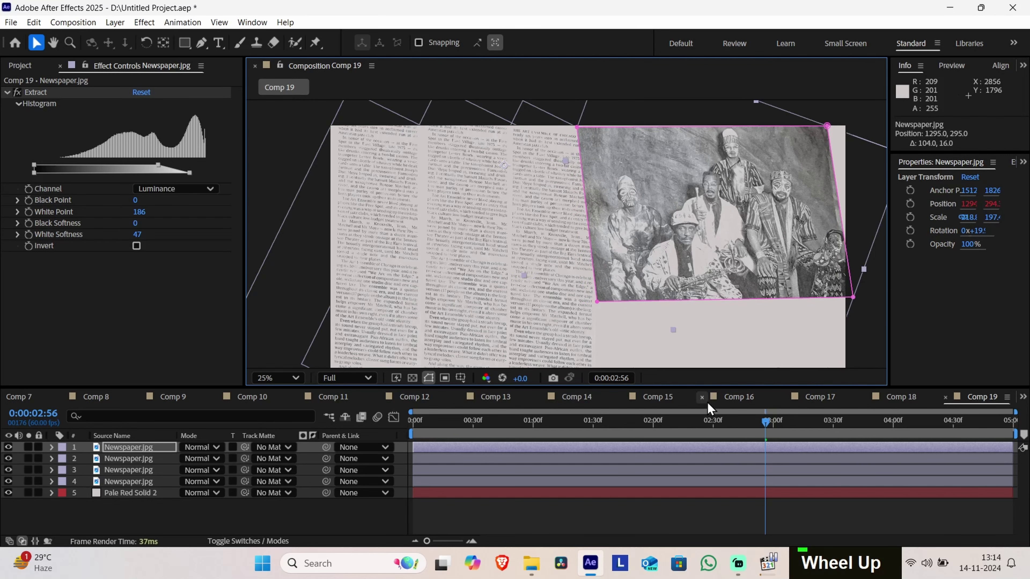
{"action": "left_click_drag", "start_coordinate": [718, 329], "coordinate": [707, 203]}
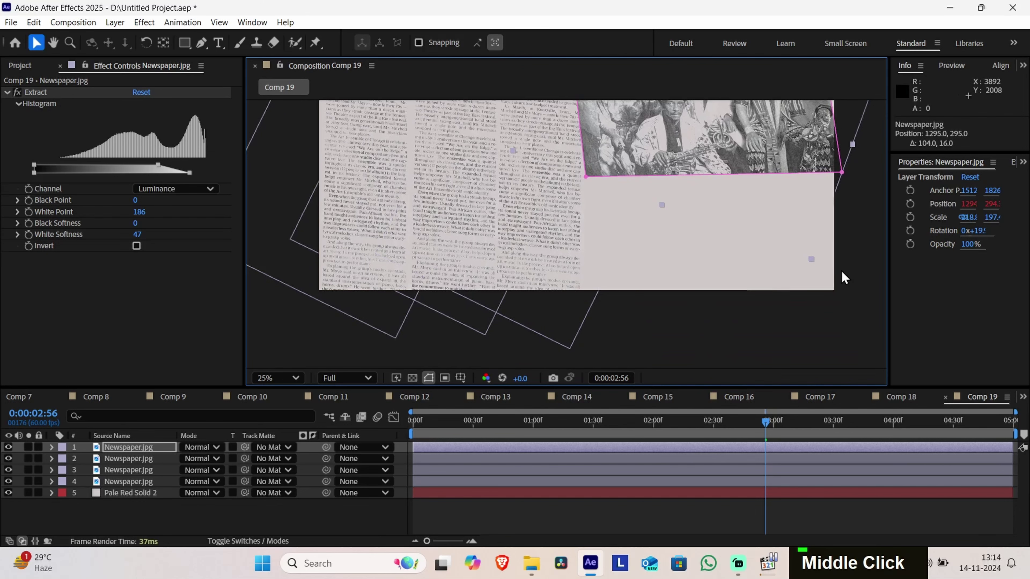
Duplicate the third text column and place the copies side by side beneath the photograph, from about 2084, 1448 to about 3384, 1448
{"action": "left_click", "coordinate": [129, 460]}
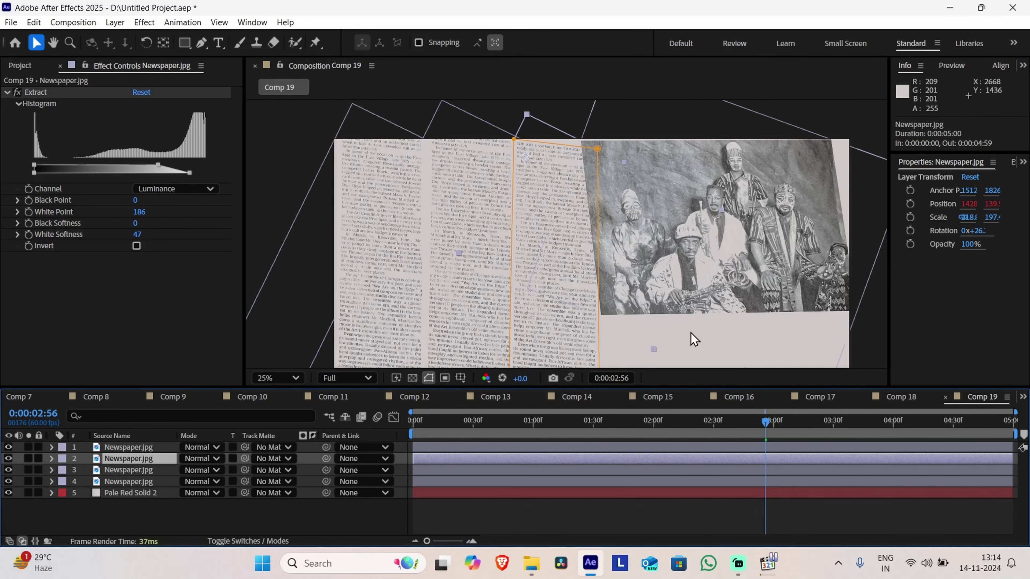
{"action": "key", "text": "ctrl"}
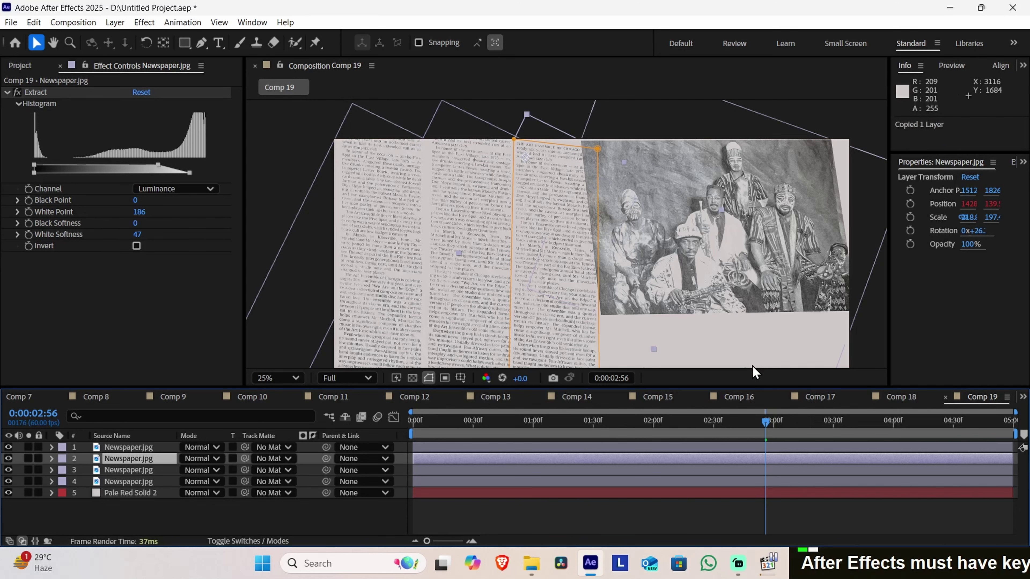
{"action": "key", "text": "ctrl+d"}
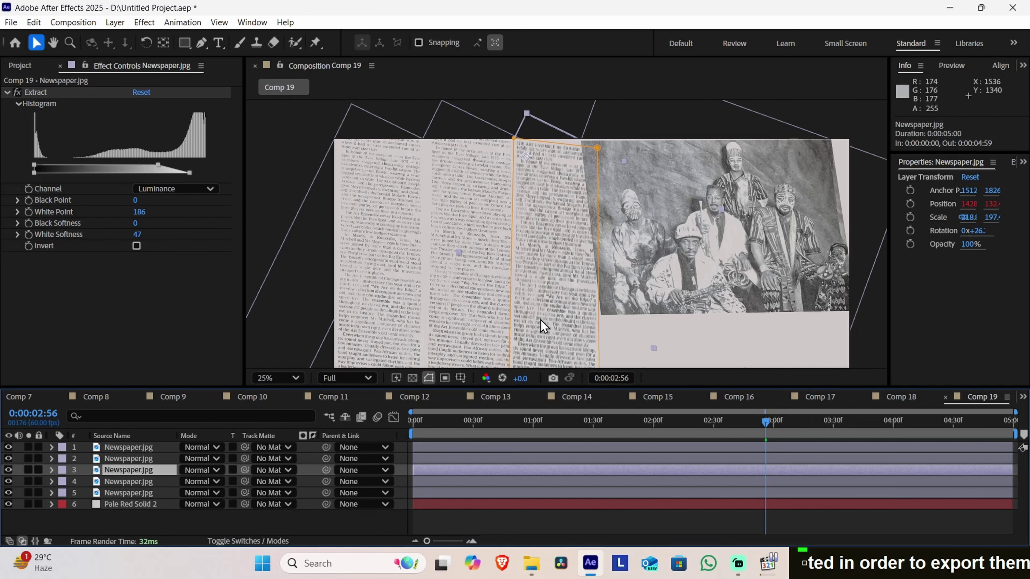
{"action": "left_click_drag", "start_coordinate": [541, 319], "coordinate": [628, 436]}
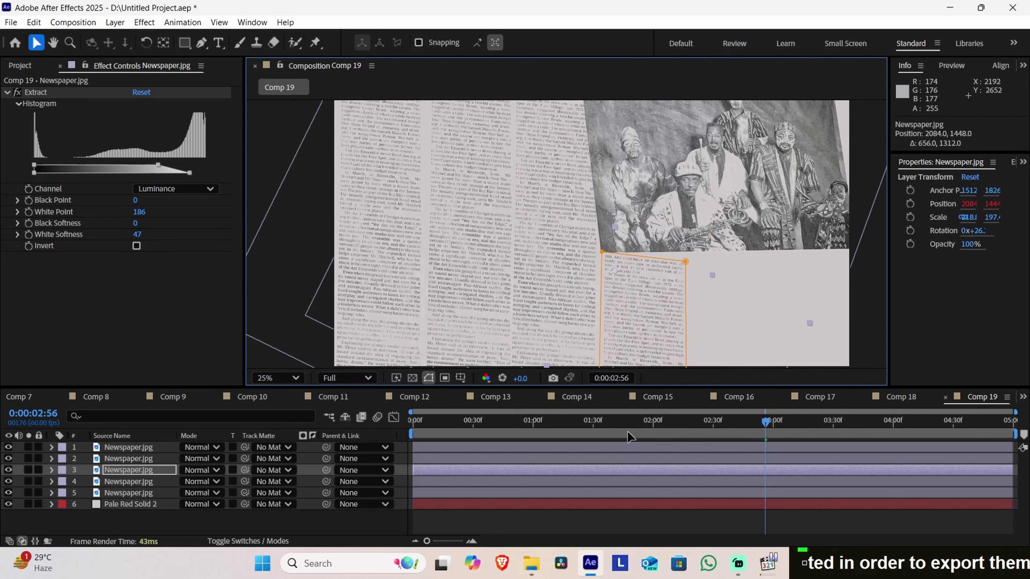
{"action": "left_click_drag", "start_coordinate": [795, 336], "coordinate": [716, 290]}
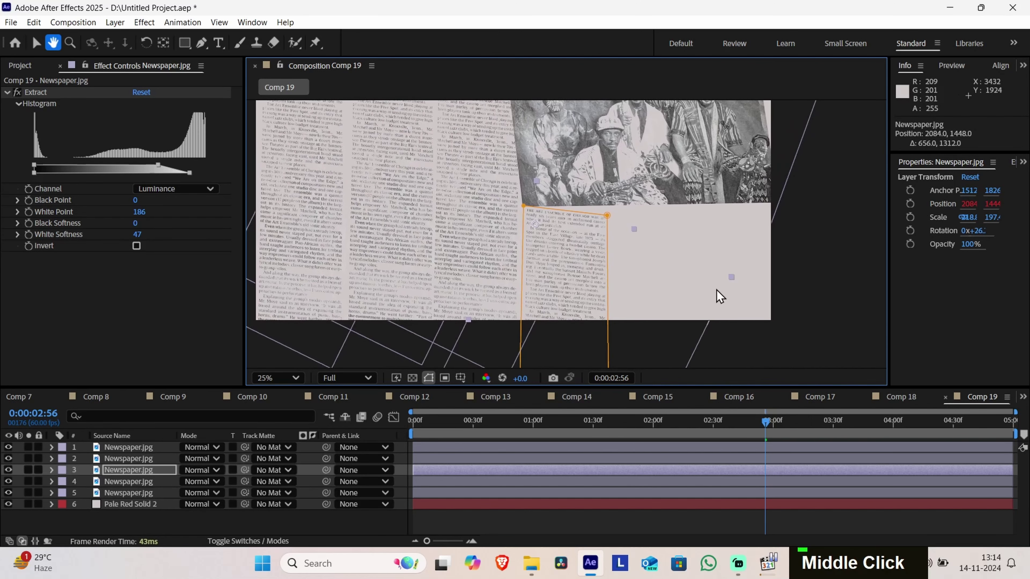
{"action": "key", "text": "ctrl+c"}
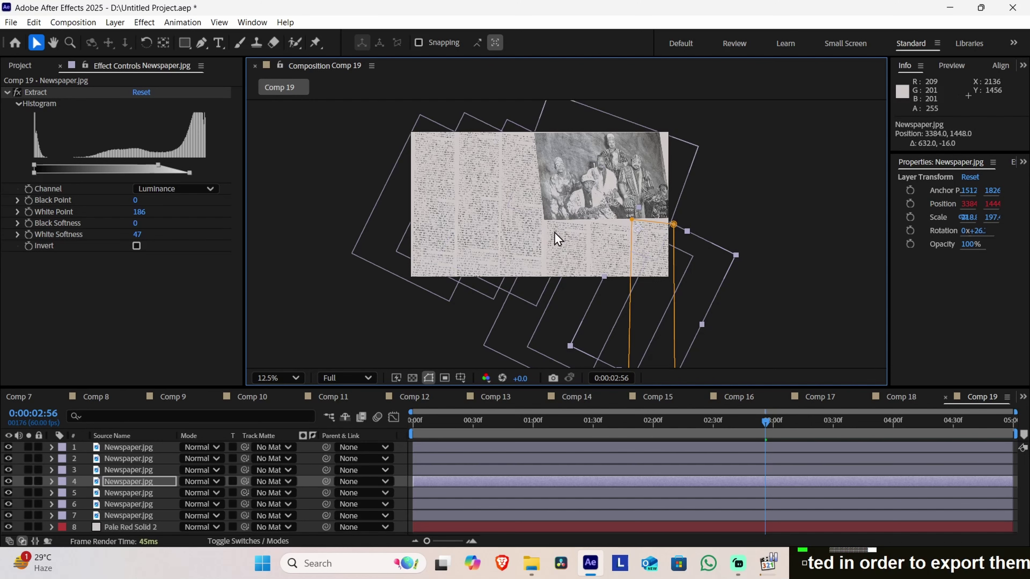
Examine the photograph and text columns of the original Newspaper.jpg in the image viewer, and compare them with the layout in After Effects
{"action": "scroll", "coordinate": [581, 271], "scroll_direction": "up", "scroll_amount": 2}
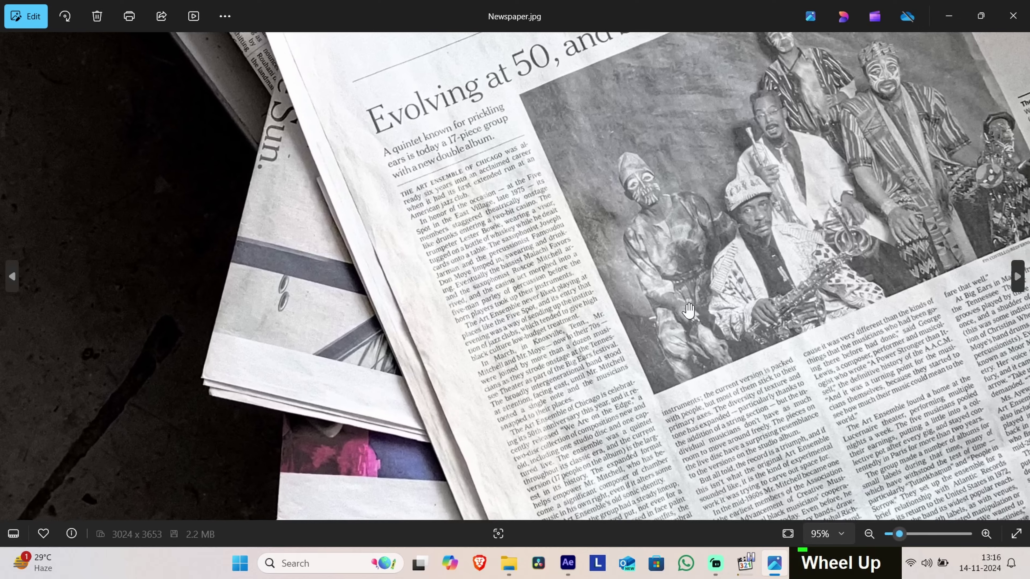
{"action": "scroll", "coordinate": [794, 370], "scroll_direction": "up", "scroll_amount": 2}
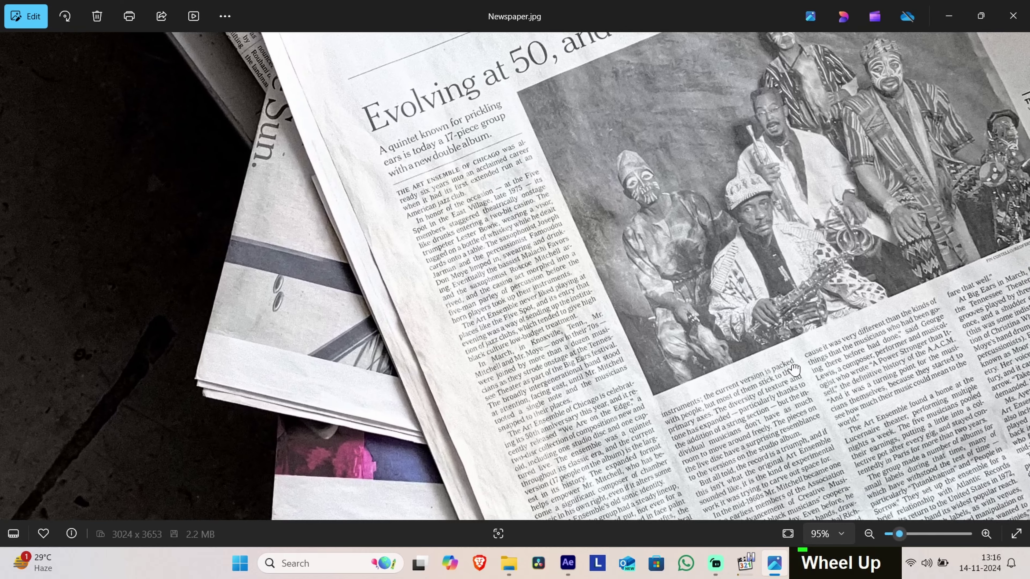
{"action": "left_click_drag", "start_coordinate": [794, 370], "coordinate": [622, 314]}
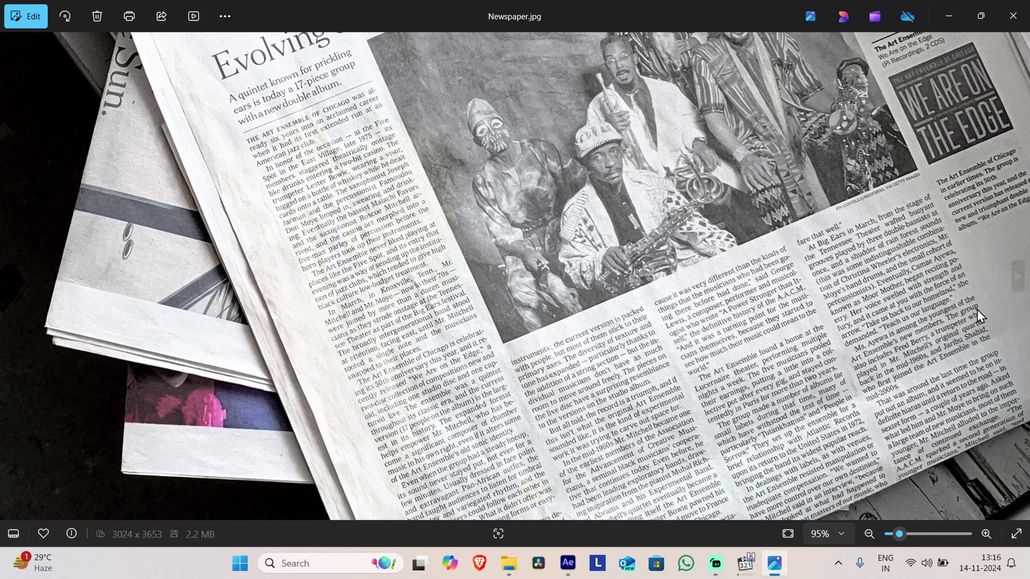
{"action": "left_click_drag", "start_coordinate": [930, 294], "coordinate": [921, 357]}
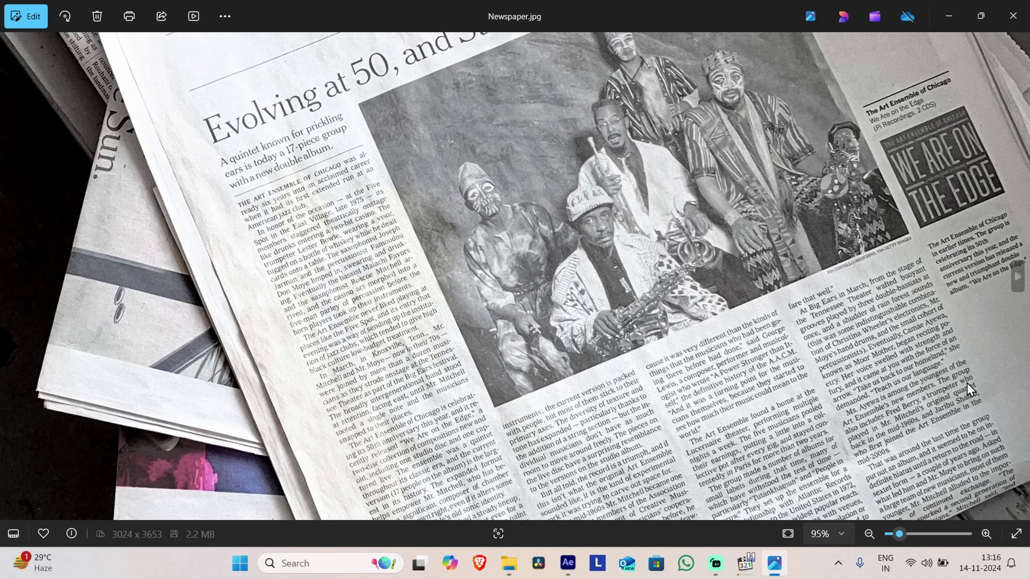
{"action": "left_click", "coordinate": [569, 573]}
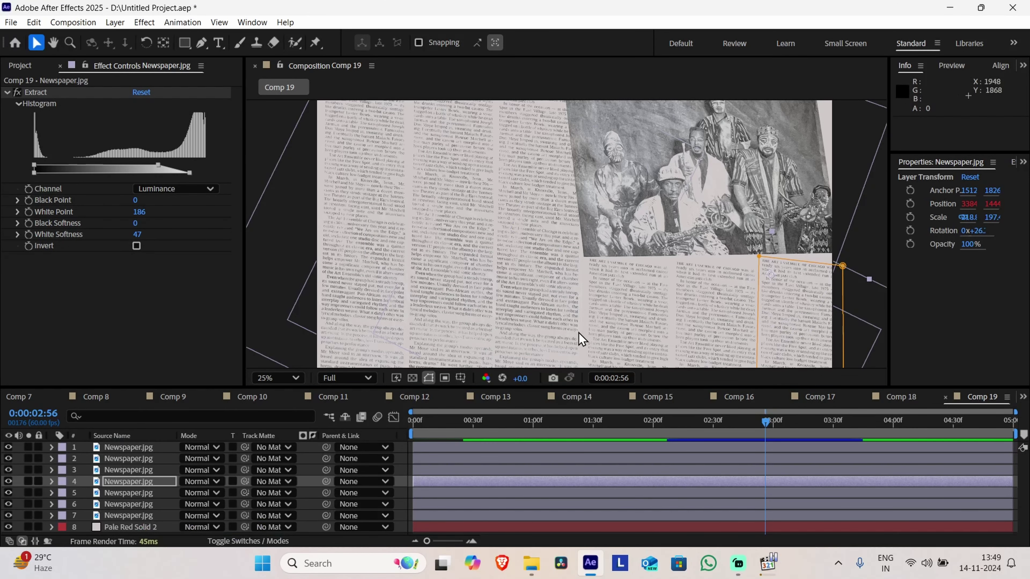
{"action": "scroll", "coordinate": [584, 298], "scroll_direction": "down", "scroll_amount": 2}
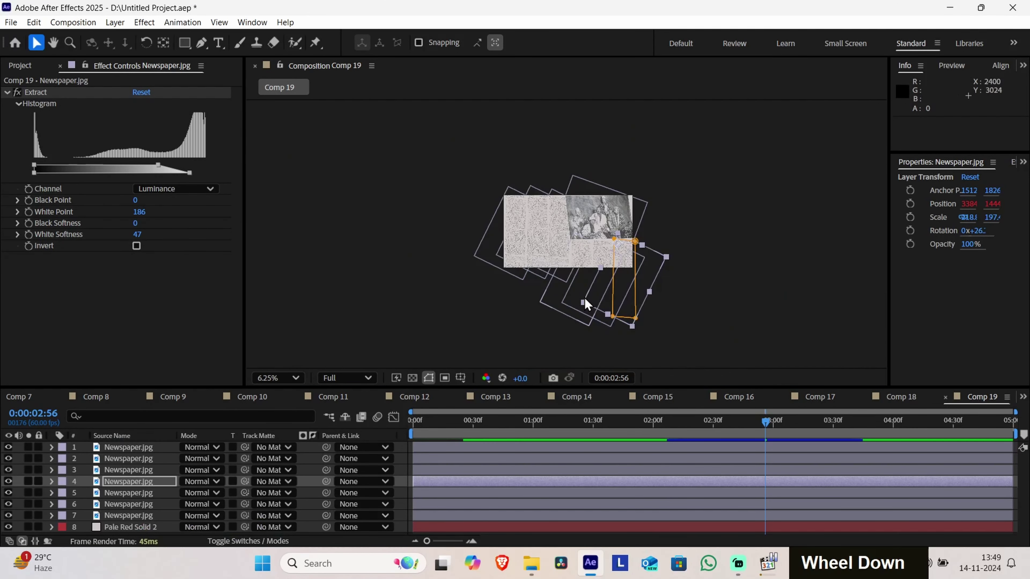
{"action": "scroll", "coordinate": [584, 297], "scroll_direction": "up", "scroll_amount": 2}
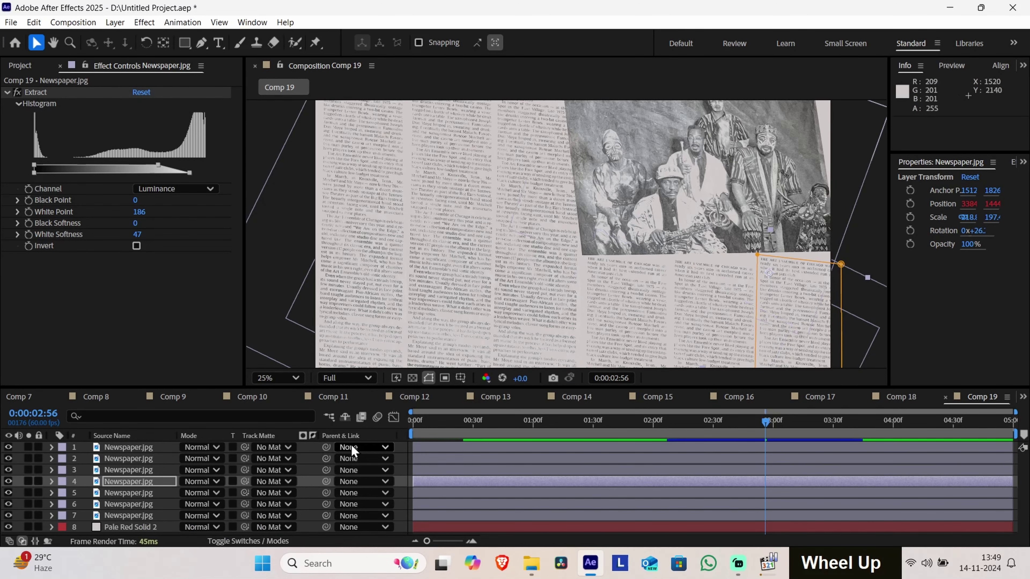
{"action": "scroll", "coordinate": [352, 446], "scroll_direction": "down", "scroll_amount": 2}
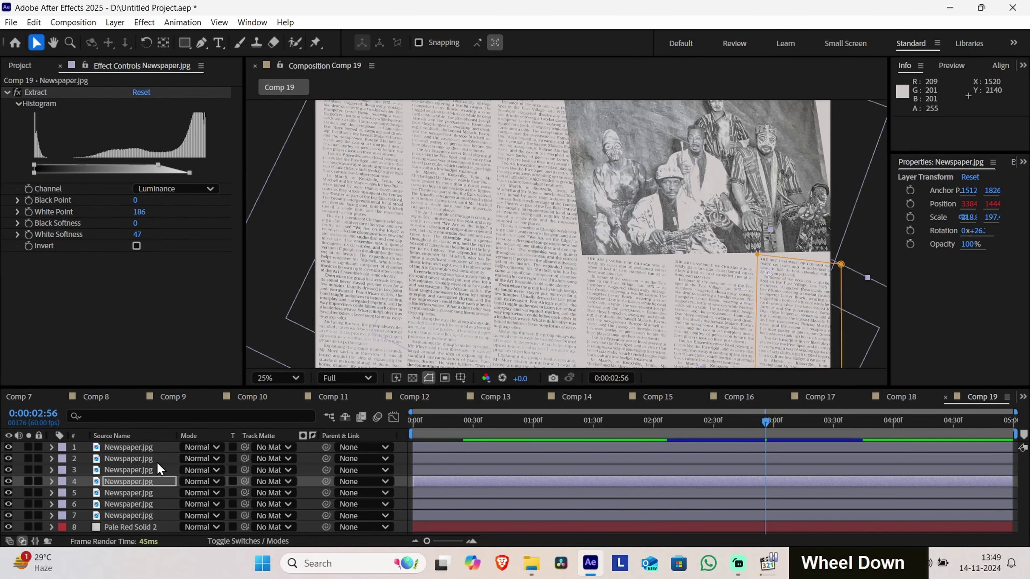
{"action": "left_click", "coordinate": [138, 458]}
{"action": "left_click", "coordinate": [114, 23]}
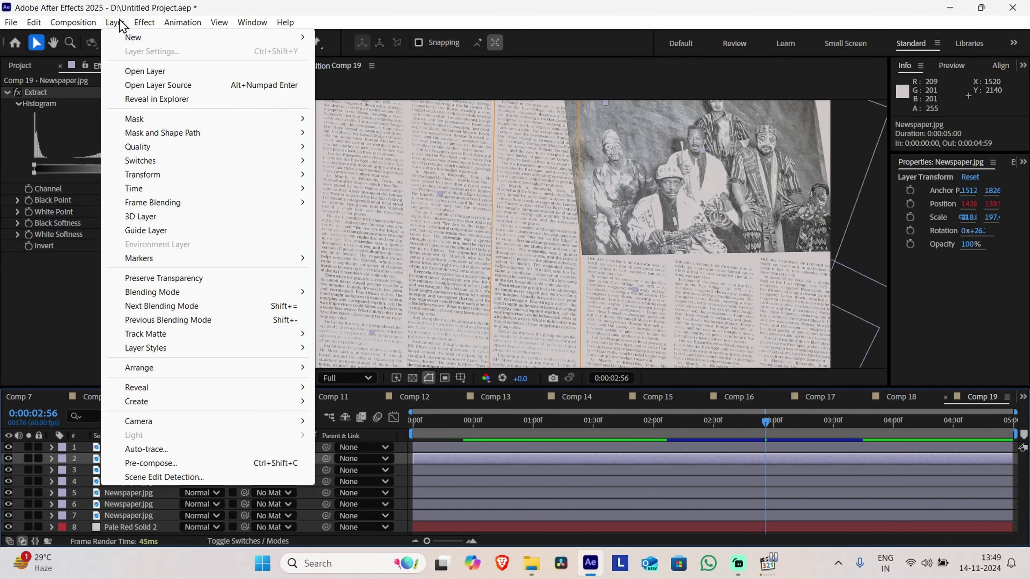
{"action": "mouse_move", "coordinate": [129, 37]}
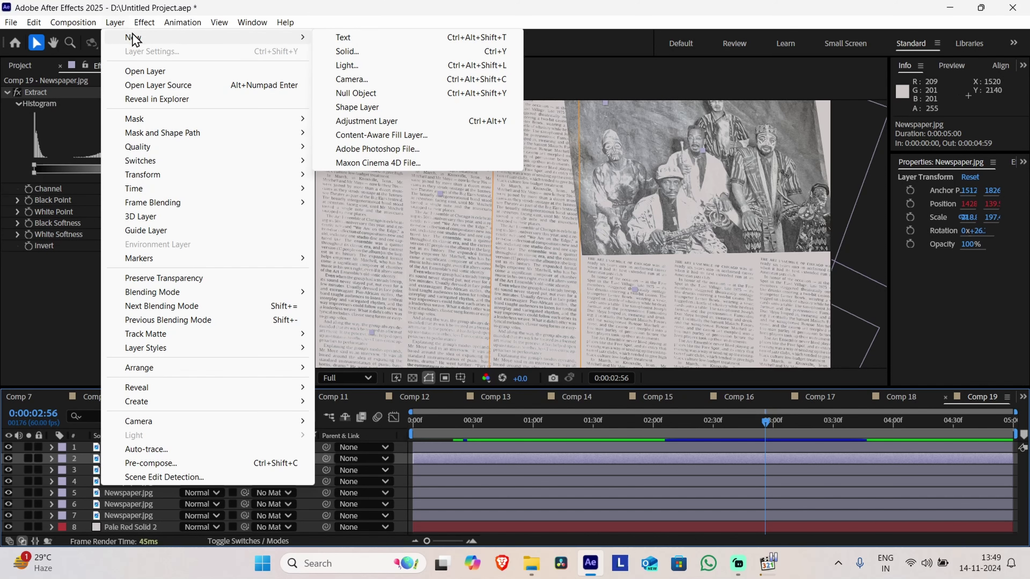
{"action": "left_click", "coordinate": [351, 41]}
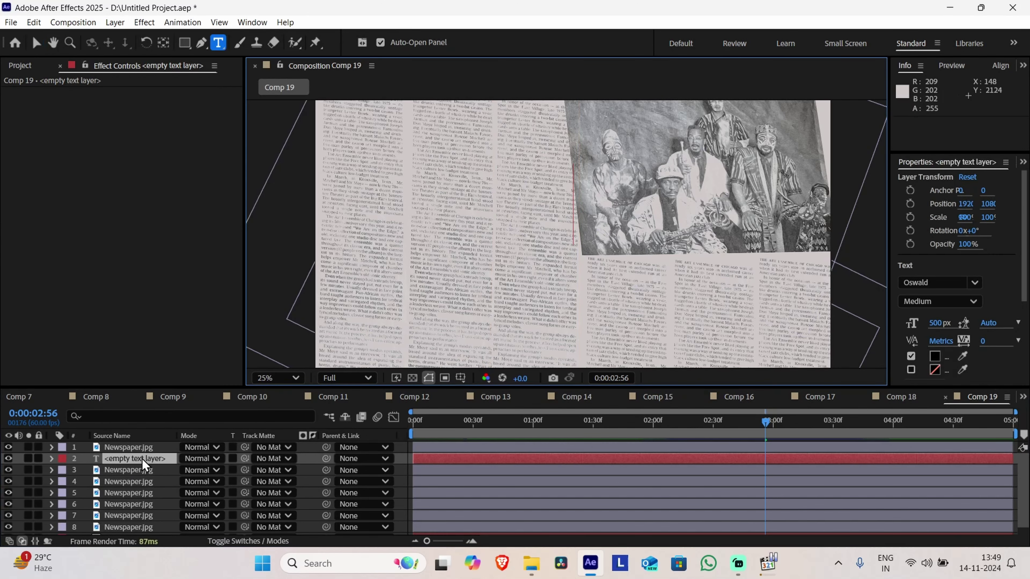
{"action": "left_click_drag", "start_coordinate": [143, 459], "coordinate": [145, 440]}
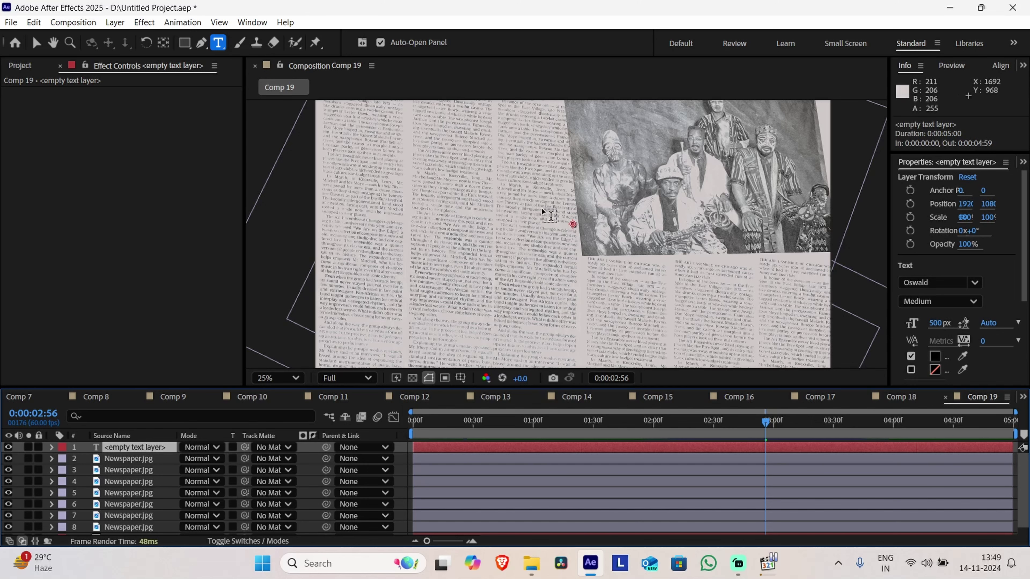
{"action": "key", "text": "Delete"}
{"action": "key", "text": "Delete"}
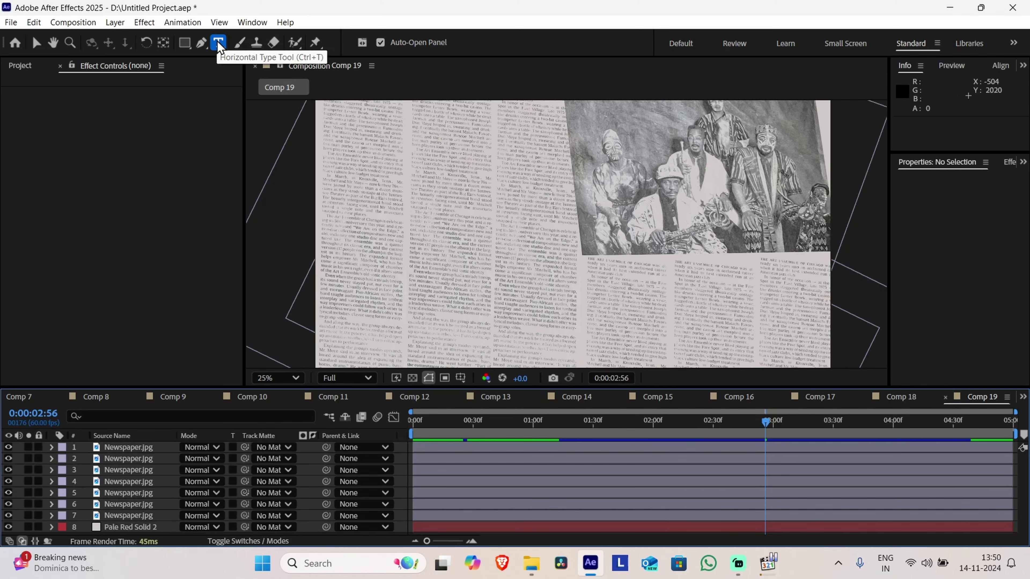
Add a text layer containing the headline name in capital letters, starting at about 1732, 940 in the composition
{"action": "left_click", "coordinate": [549, 204]}
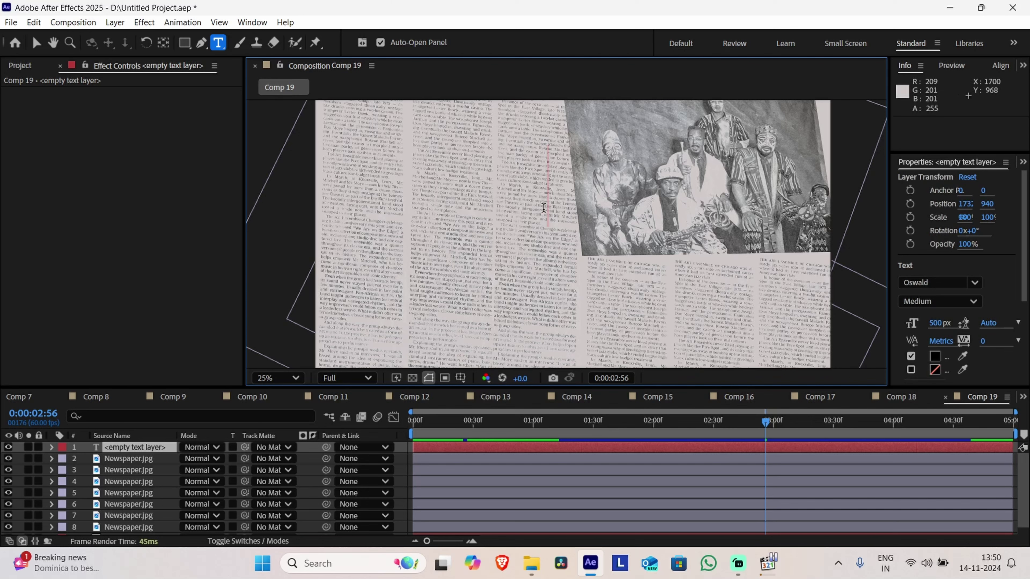
{"action": "key", "text": "Caps_Lock"}
{"action": "type", "text": "ISHIT"}
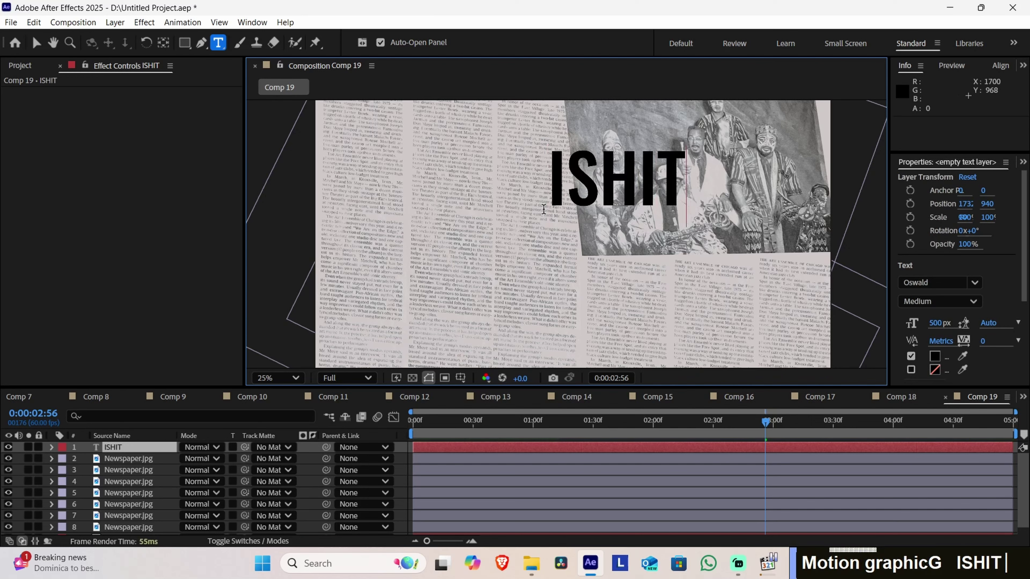
{"action": "type", "text": "BA"}
{"action": "key", "text": "BackSpace"}
{"action": "key", "text": "BackSpace"}
{"action": "type", "text": "VA"}
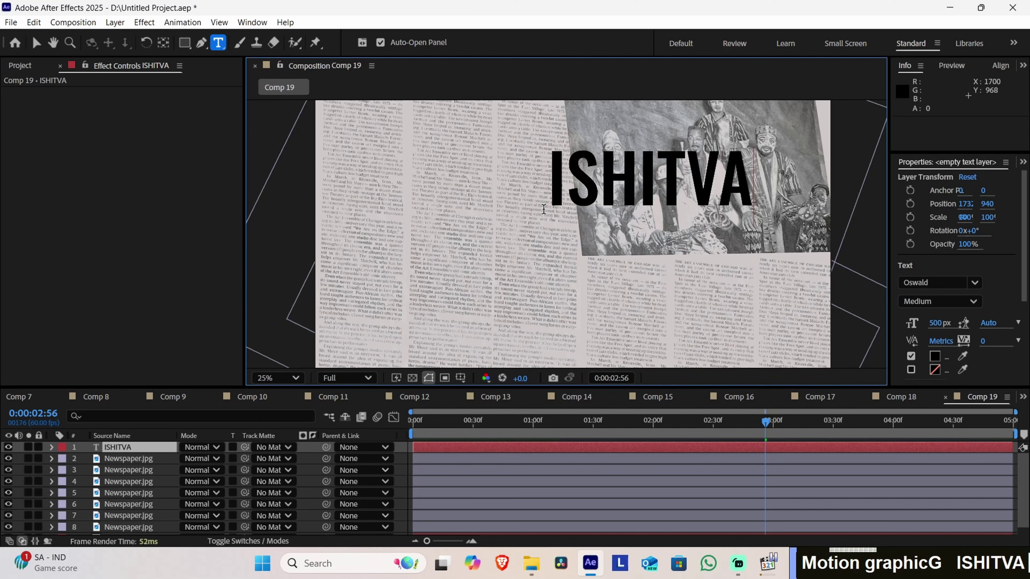
{"action": "key", "text": "Caps_Lock"}
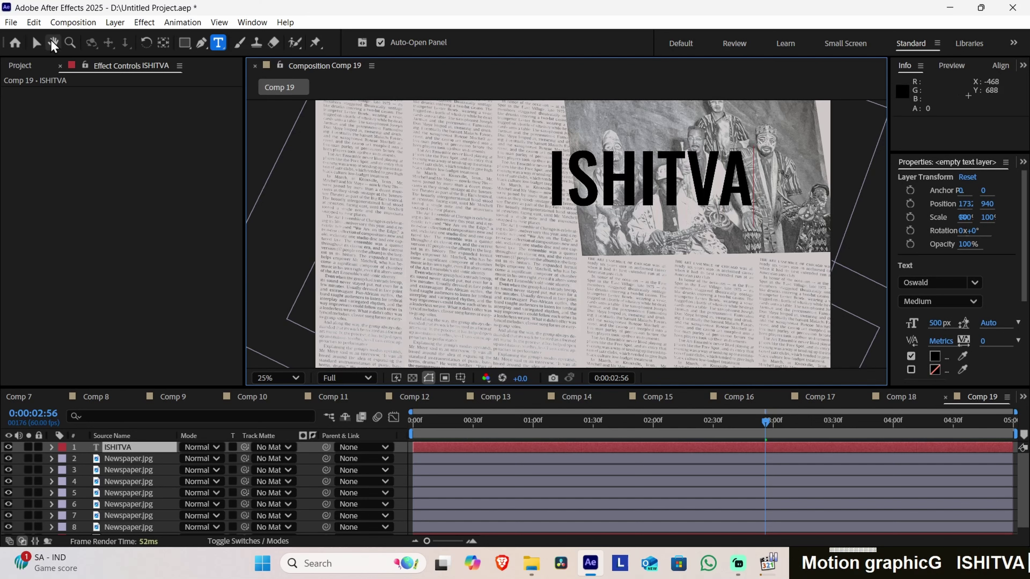
Move the headline text to about 1096, 1108, near the middle of the newspaper page
{"action": "left_click", "coordinate": [36, 42]}
{"action": "left_click_drag", "start_coordinate": [677, 183], "coordinate": [596, 242]}
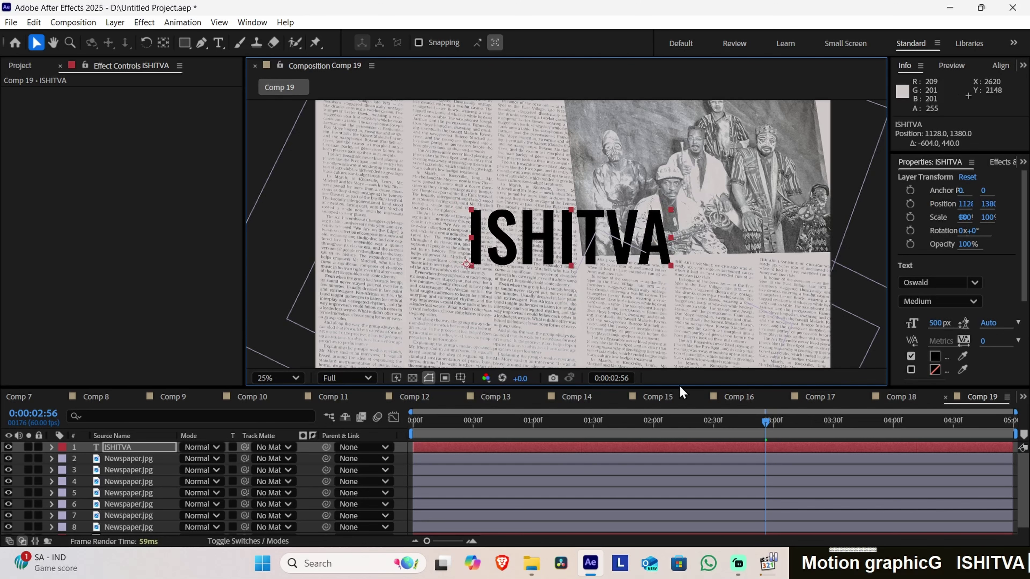
{"action": "scroll", "coordinate": [745, 254], "scroll_direction": "down", "scroll_amount": 2}
{"action": "left_click_drag", "start_coordinate": [577, 242], "coordinate": [571, 221]}
{"action": "scroll", "coordinate": [572, 223], "scroll_direction": "up", "scroll_amount": 2}
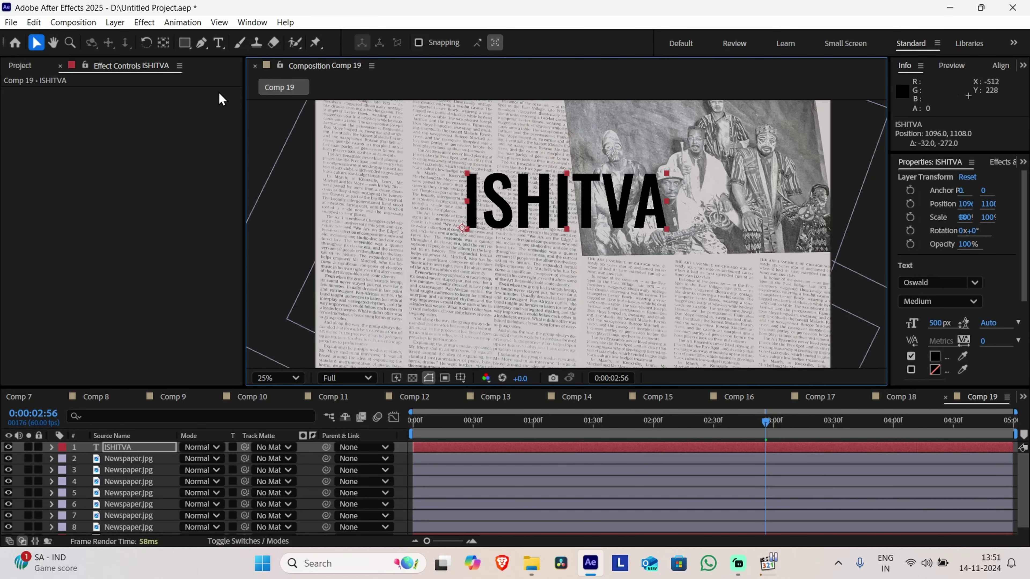
{"action": "left_click", "coordinate": [185, 42]}
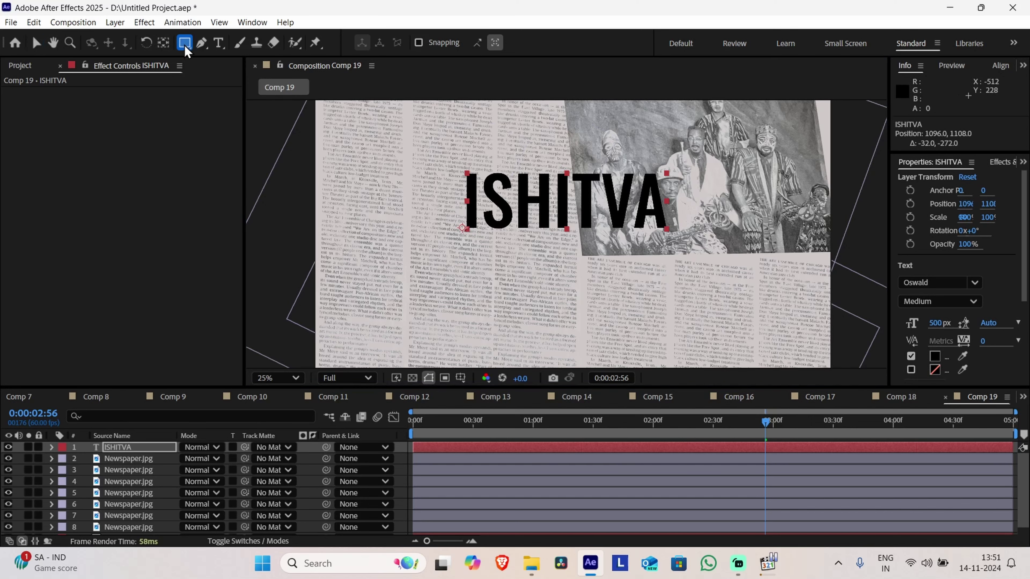
{"action": "scroll", "coordinate": [532, 168], "scroll_direction": "down", "scroll_amount": 2}
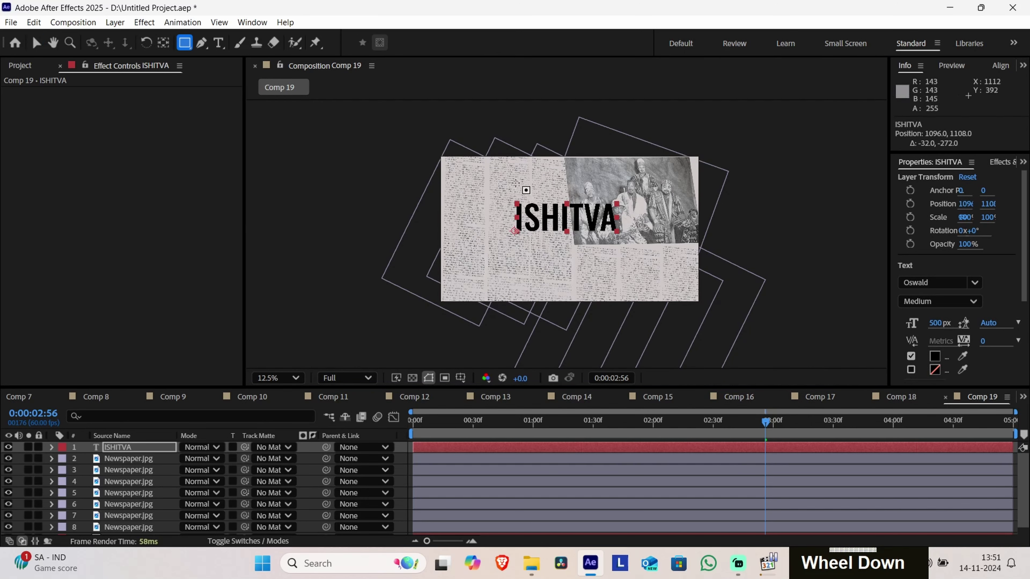
{"action": "left_click_drag", "start_coordinate": [528, 182], "coordinate": [562, 242]}
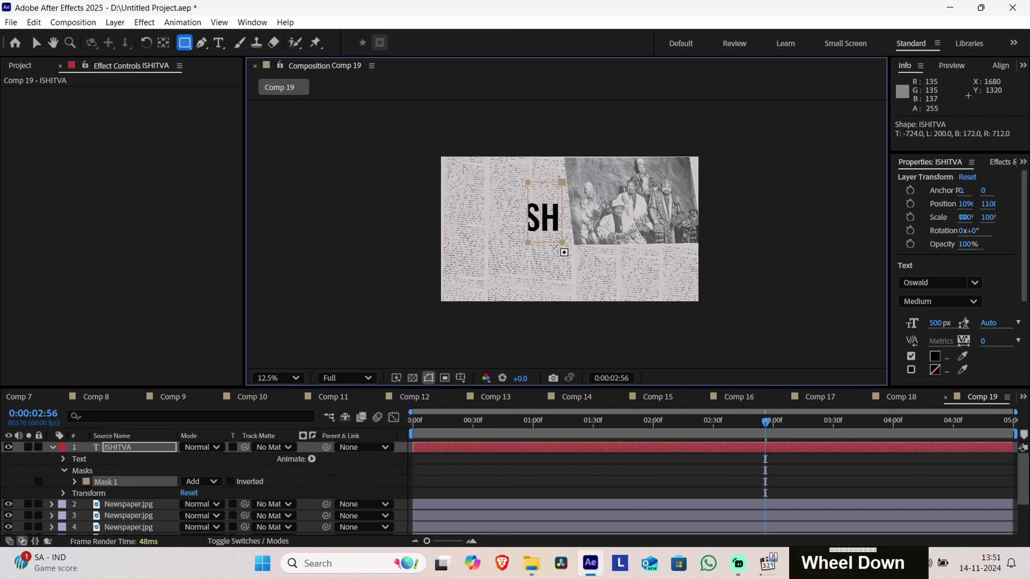
{"action": "key", "text": "ctrl+z"}
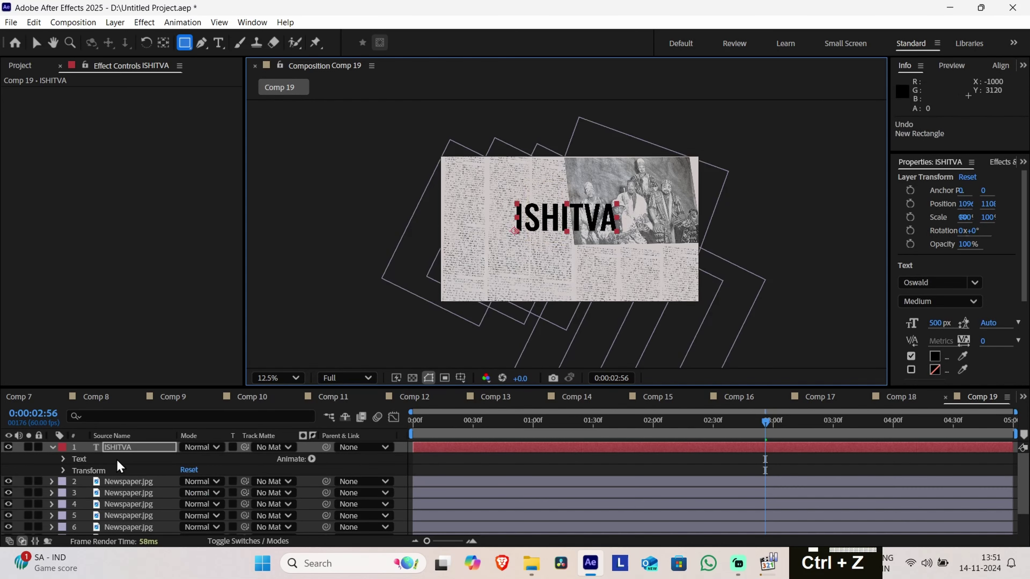
Draw a separate rectangle shape about 520 by 992 px over the headline's second and third letters and fill it with blue 0074FF
{"action": "left_click", "coordinate": [108, 448]}
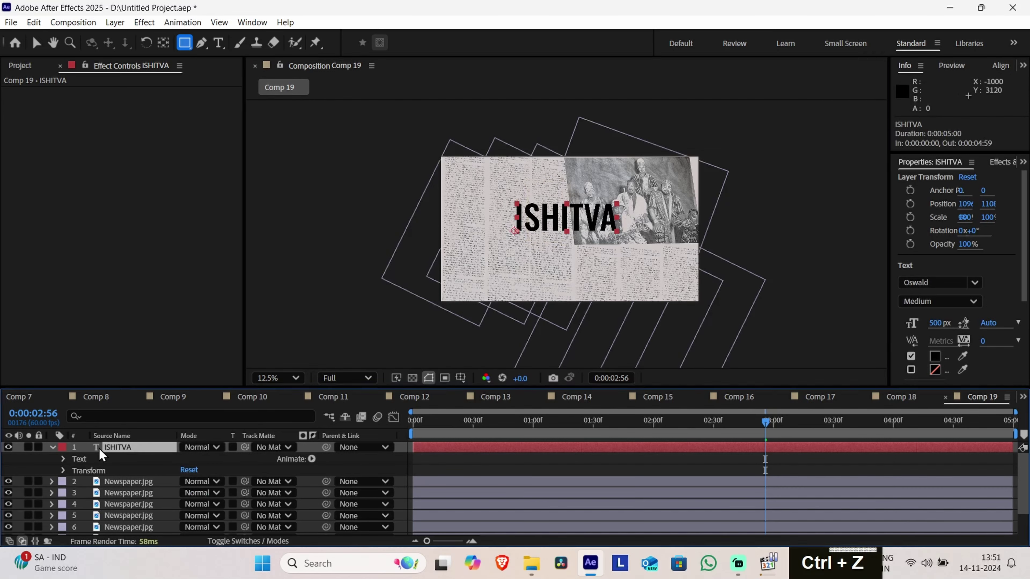
{"action": "left_click", "coordinate": [89, 450]}
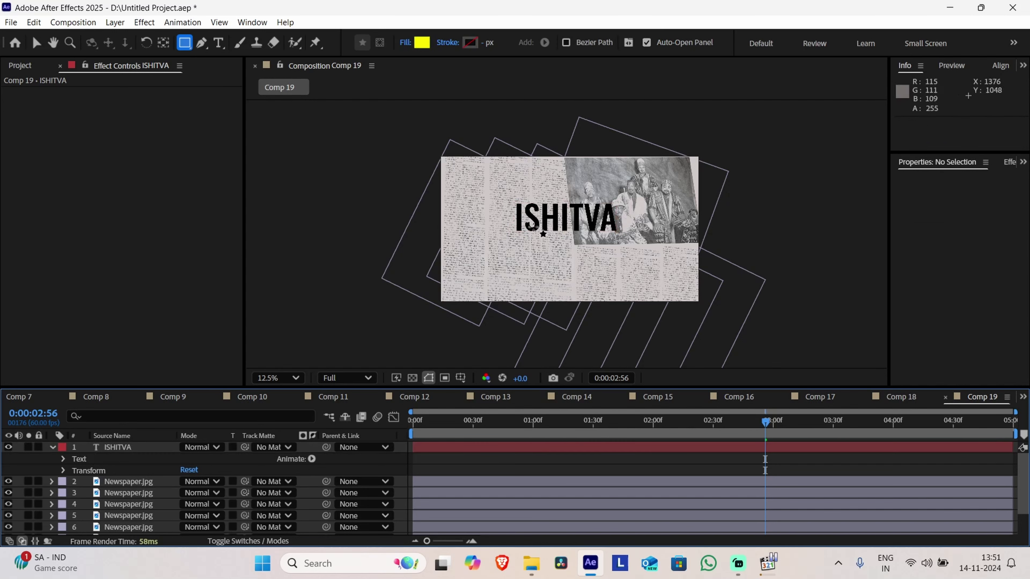
{"action": "mouse_move", "coordinate": [524, 182]}
{"action": "left_mouse_down"}
{"action": "mouse_move", "coordinate": [565, 237]}
{"action": "mouse_move", "coordinate": [560, 248]}
{"action": "left_mouse_up"}
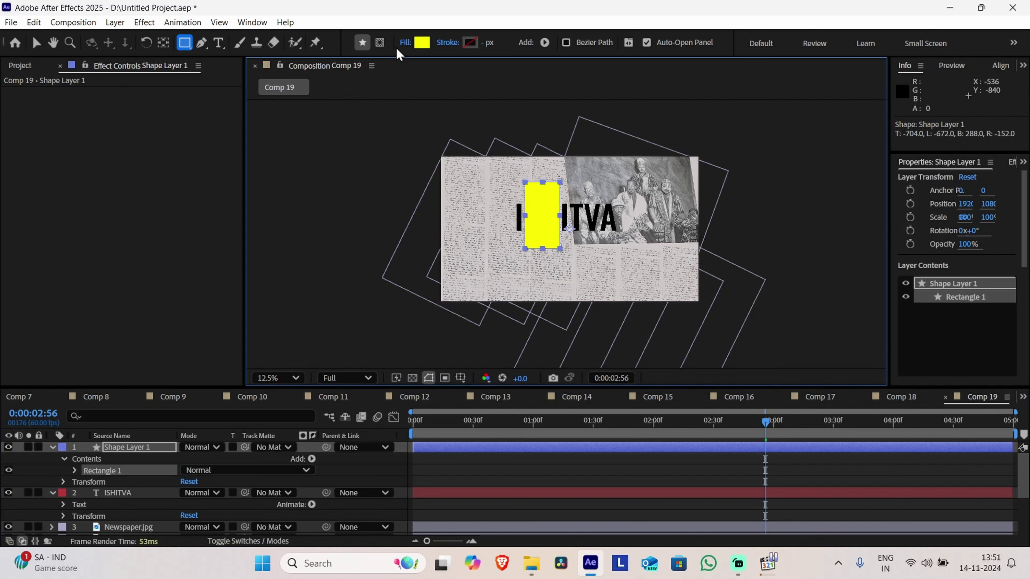
{"action": "left_click", "coordinate": [424, 43]}
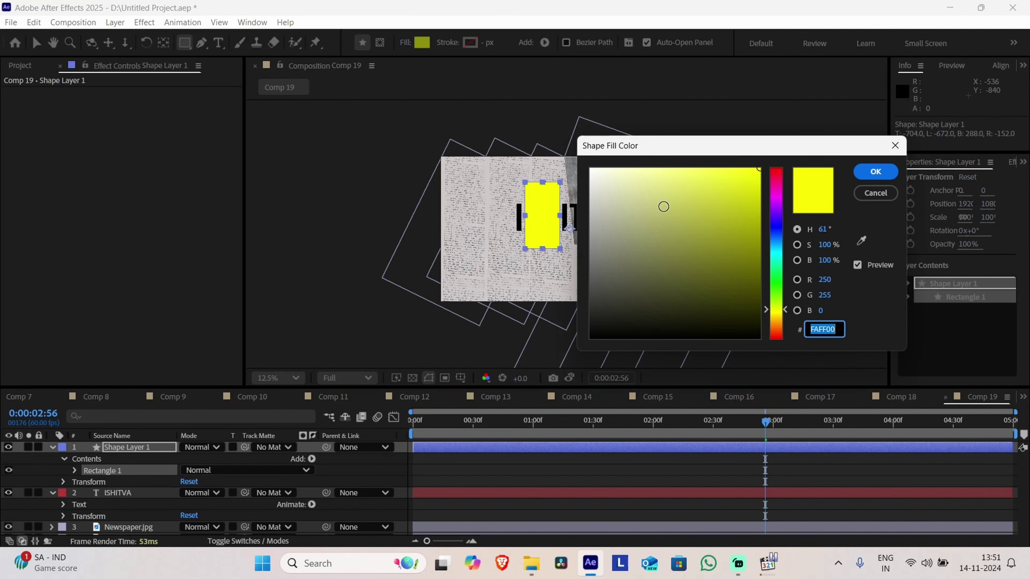
{"action": "mouse_move", "coordinate": [777, 260]}
{"action": "left_mouse_down"}
{"action": "mouse_move", "coordinate": [782, 220]}
{"action": "mouse_move", "coordinate": [779, 240]}
{"action": "left_mouse_up"}
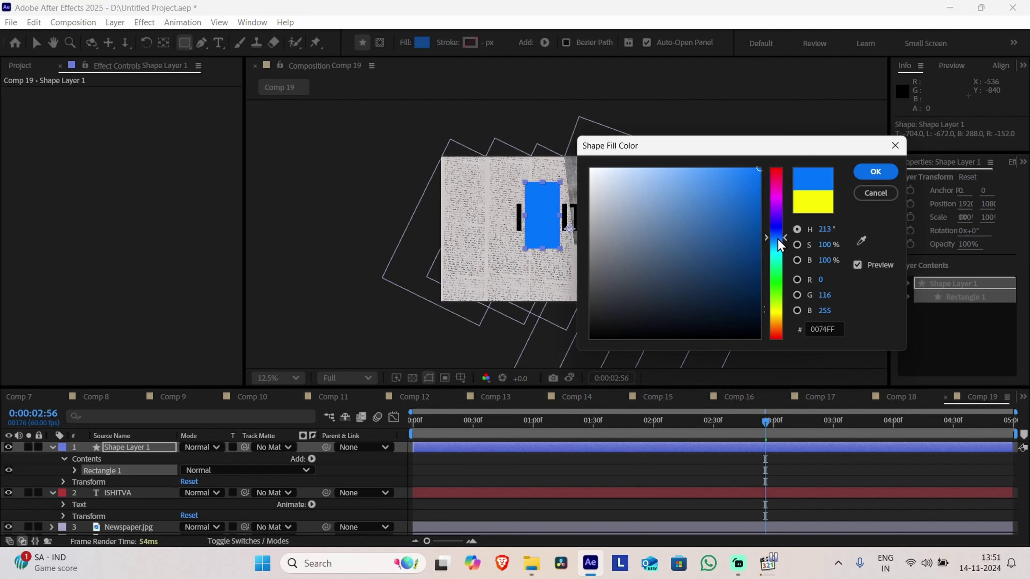
{"action": "left_click", "coordinate": [877, 177]}
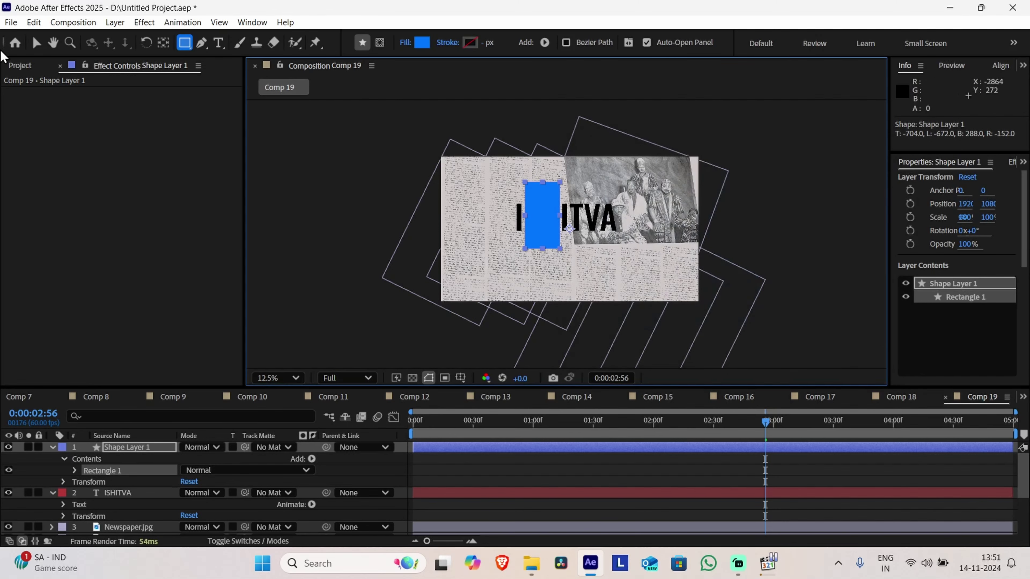
Narrow the blue rectangle evenly from both sides and set its layer's blending mode to Multiply
{"action": "left_click", "coordinate": [36, 44]}
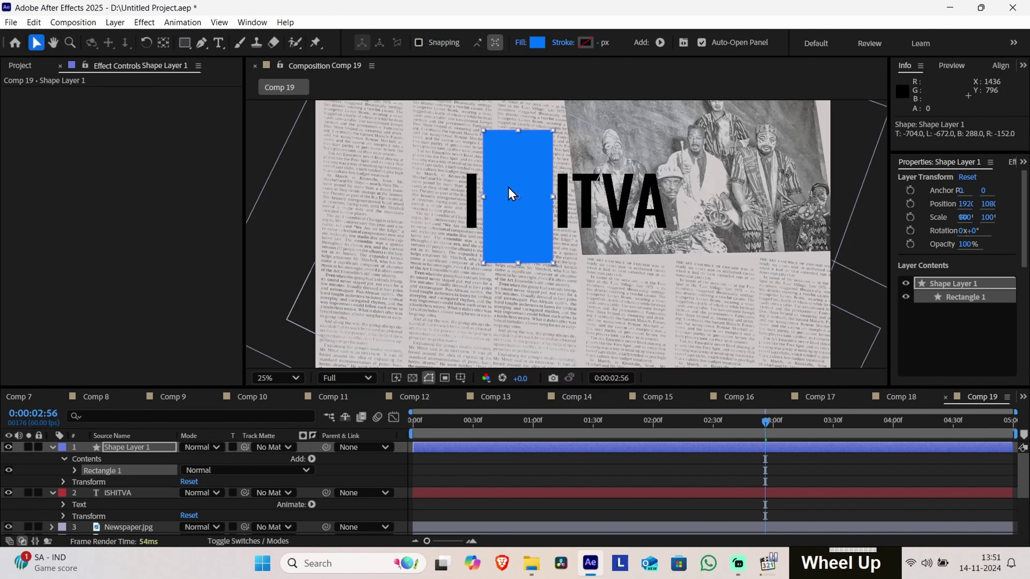
{"action": "scroll", "coordinate": [507, 191], "scroll_direction": "up", "scroll_amount": 1}
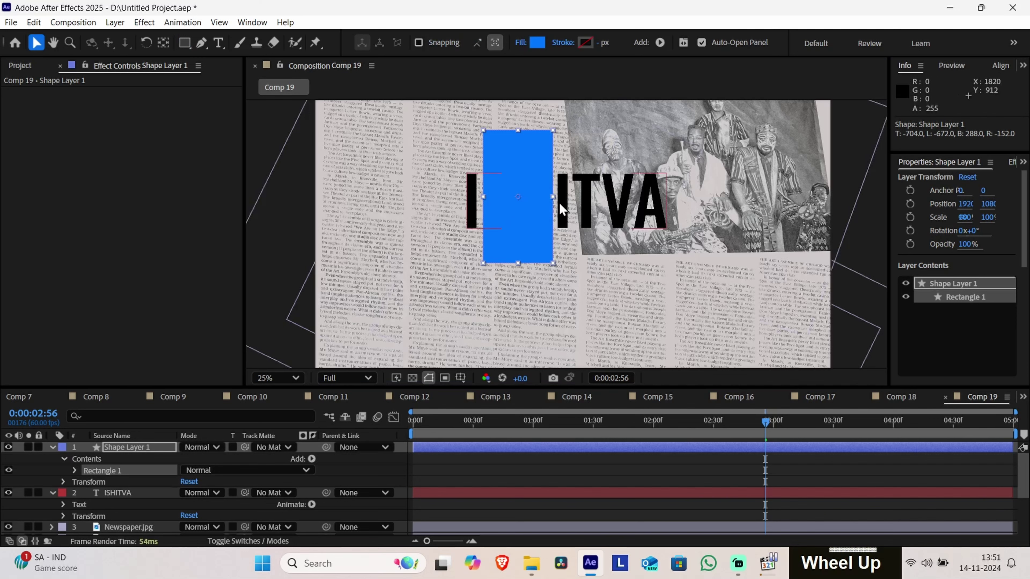
{"action": "left_click_drag", "start_coordinate": [552, 197], "coordinate": [544, 197]}
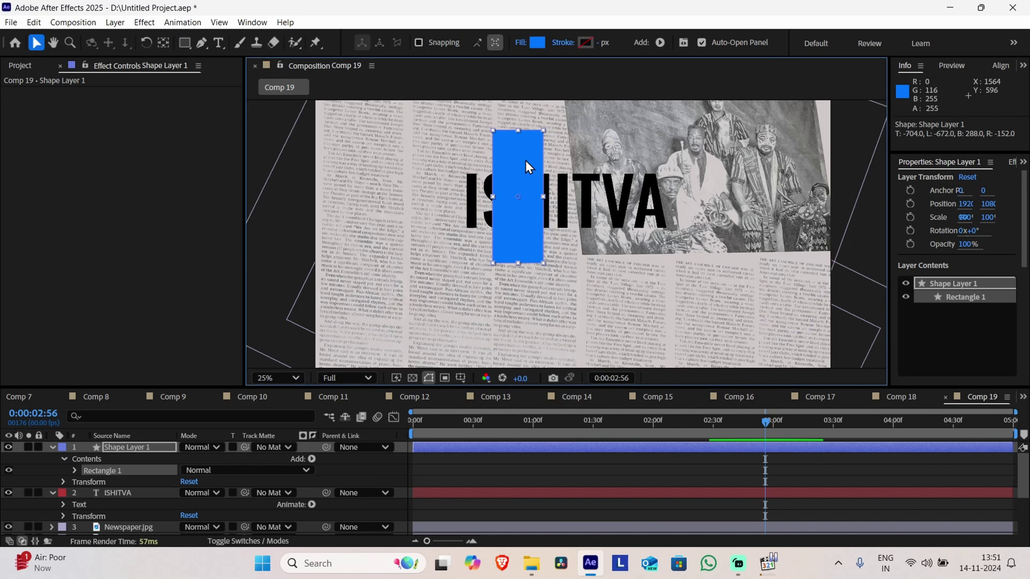
{"action": "left_click", "coordinate": [207, 447]}
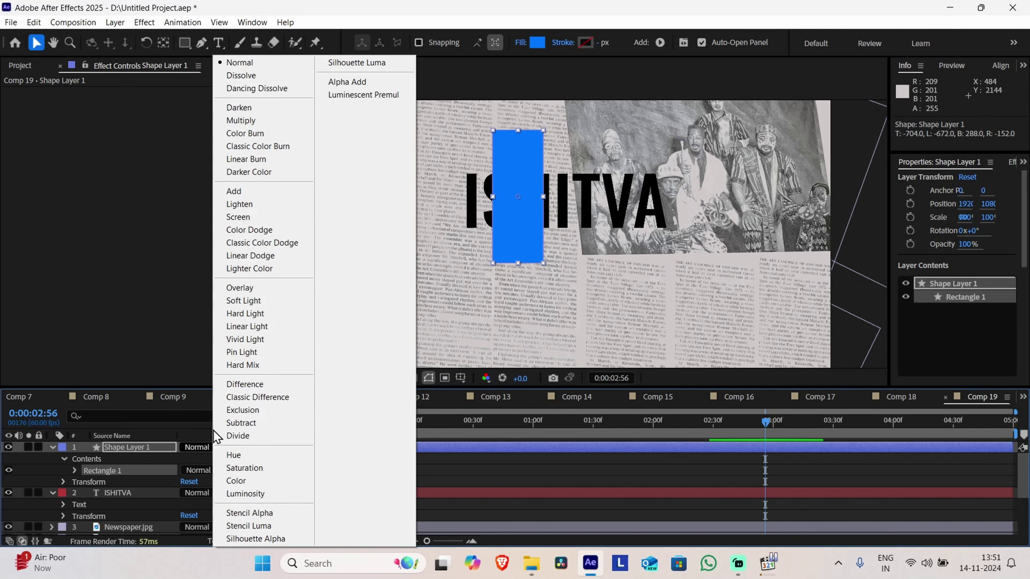
{"action": "left_click", "coordinate": [293, 122]}
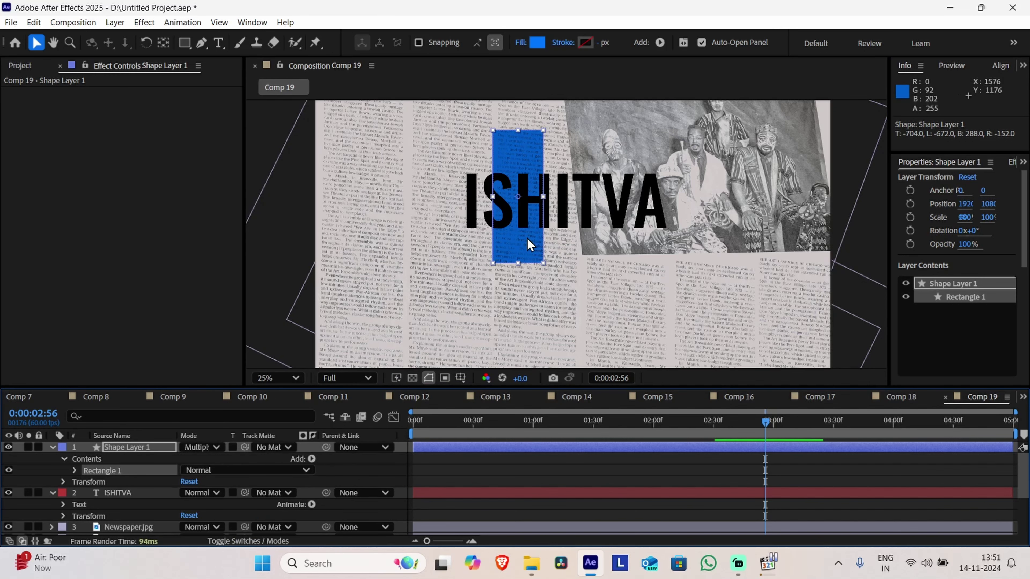
Widen the blue rectangle and reposition it so that it spans the headline's second to fourth letters
{"action": "left_click_drag", "start_coordinate": [523, 237], "coordinate": [513, 237]}
{"action": "mouse_move", "coordinate": [534, 201]}
{"action": "left_mouse_down"}
{"action": "mouse_move", "coordinate": [551, 203]}
{"action": "mouse_move", "coordinate": [520, 217]}
{"action": "mouse_move", "coordinate": [547, 201]}
{"action": "left_mouse_up"}
{"action": "key", "text": "shift+Right"}
{"action": "key", "text": "shift+Right"}
{"action": "key", "text": "shift+Right"}
{"action": "key", "text": "shift+Right"}
{"action": "key", "text": "shift+Right"}
{"action": "key", "text": "shift+Right"}
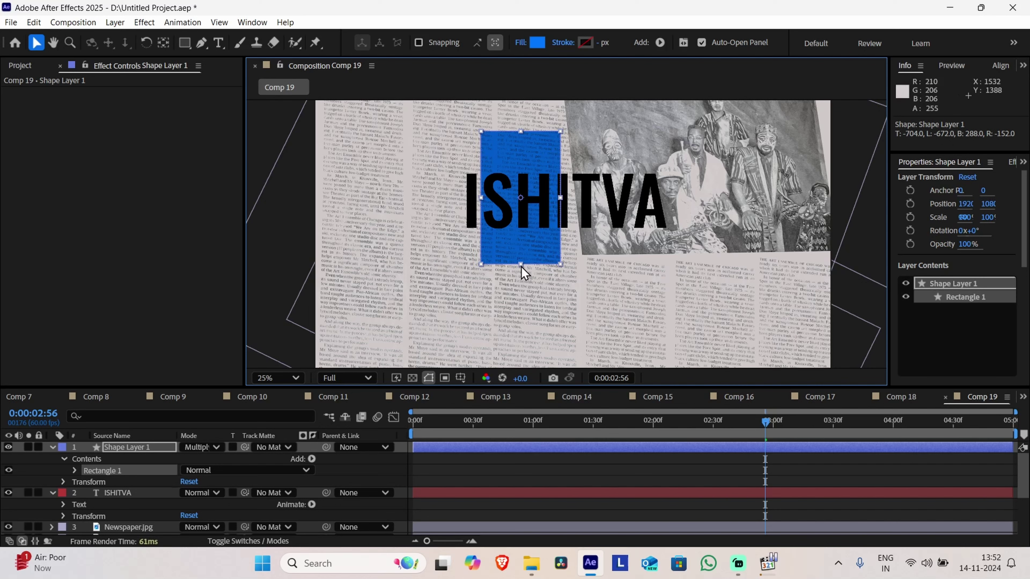
Lengthen the blue rectangle evenly above and below the headline and try to shift its anchor point slightly downward
{"action": "left_click_drag", "start_coordinate": [521, 267], "coordinate": [520, 281]}
{"action": "scroll", "coordinate": [642, 202], "scroll_direction": "down", "scroll_amount": 1}
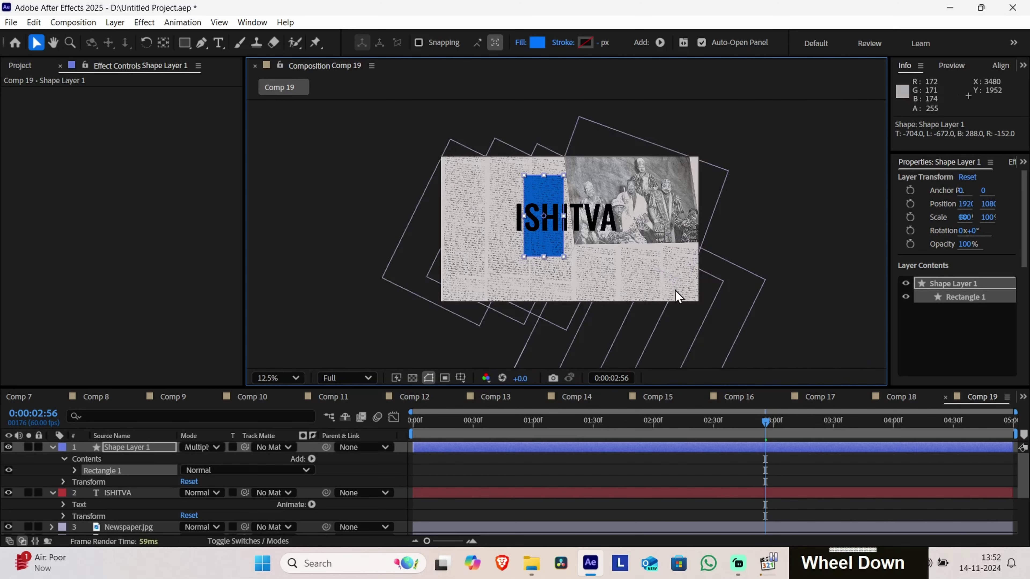
{"action": "scroll", "coordinate": [583, 304], "scroll_direction": "up", "scroll_amount": 2}
{"action": "scroll", "coordinate": [584, 304], "scroll_direction": "down", "scroll_amount": 1}
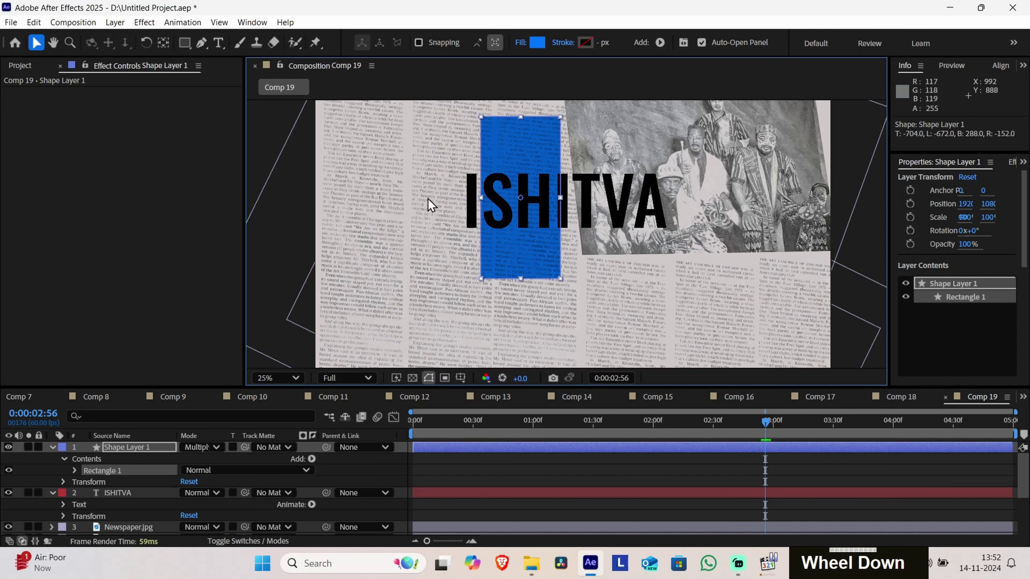
{"action": "key", "text": "y"}
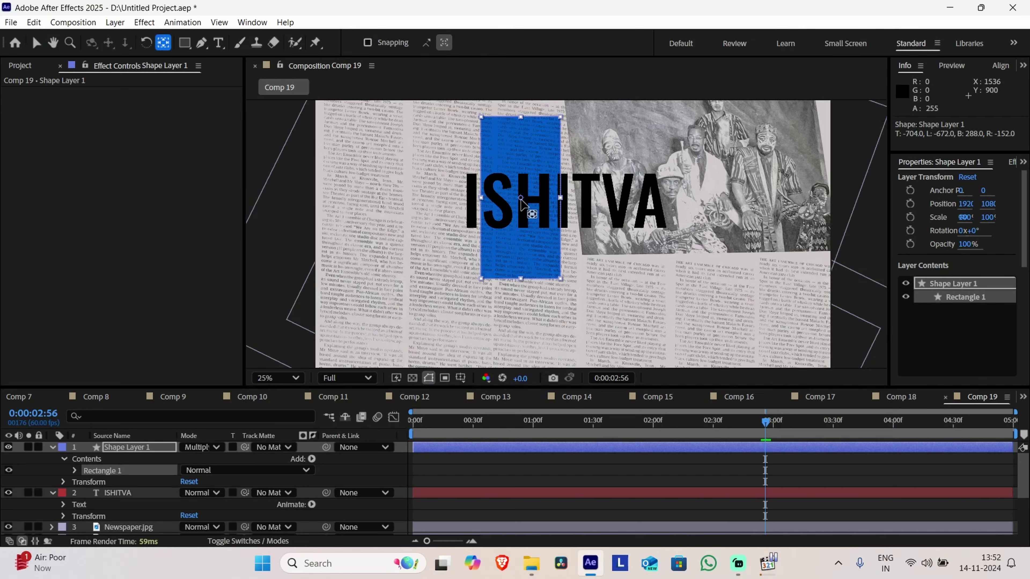
{"action": "left_click_drag", "start_coordinate": [521, 200], "coordinate": [524, 230]}
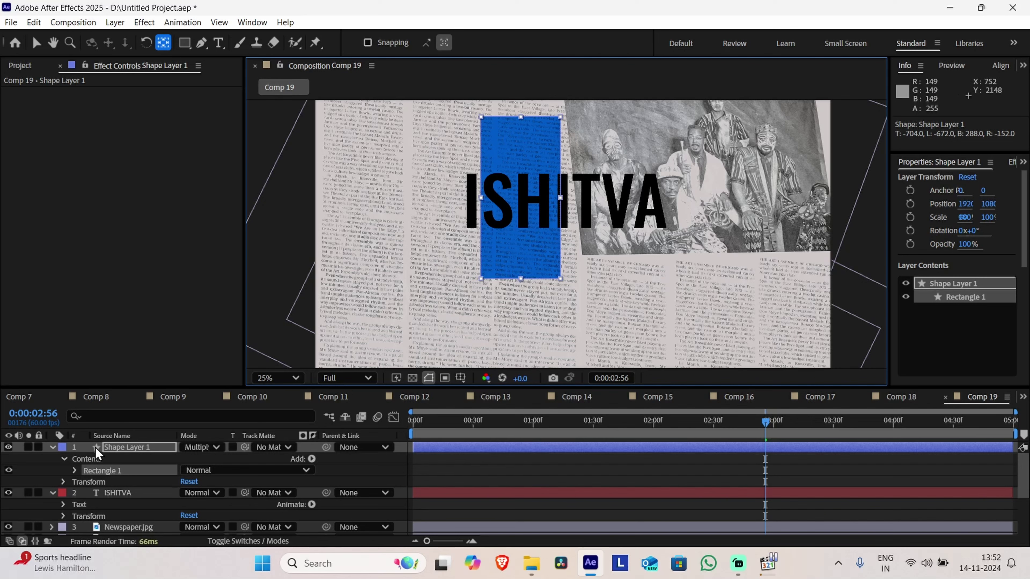
Start Scale keyframes on the rectangle layer at 0:00:00:00 with unlinked proportions and a horizontal scale of 0%
{"action": "left_click", "coordinate": [88, 447]}
{"action": "left_click", "coordinate": [129, 448]}
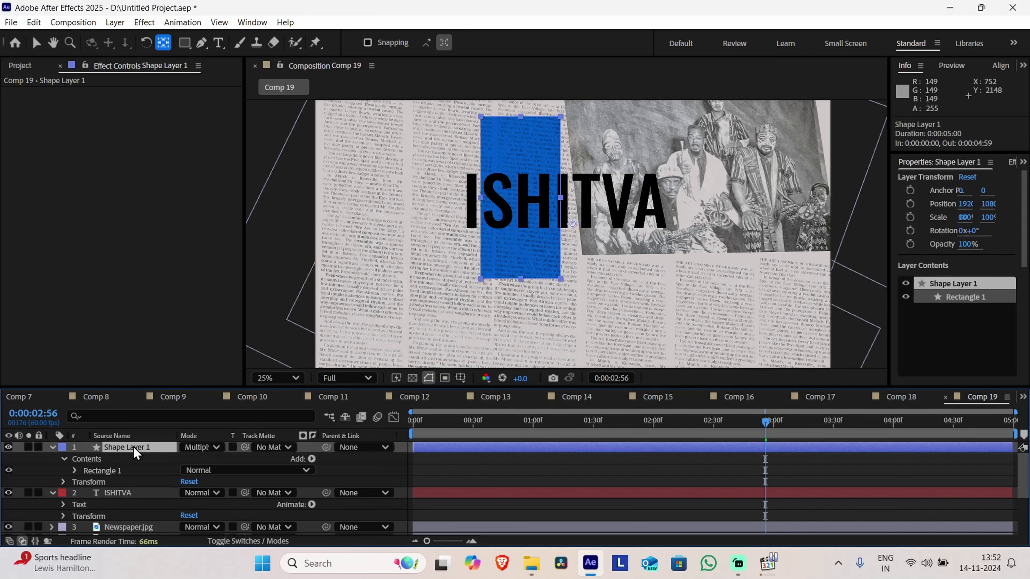
{"action": "key", "text": "s"}
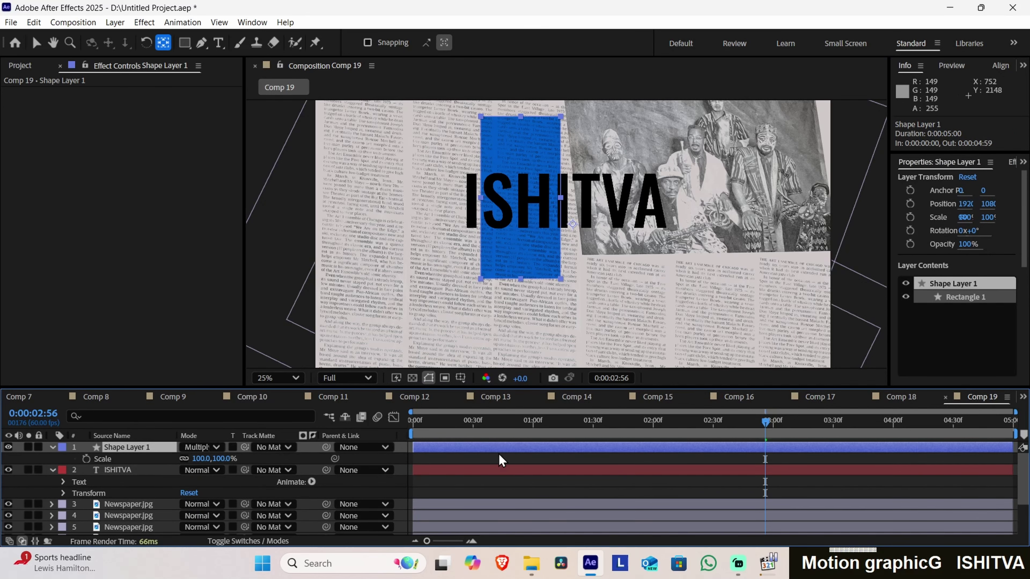
{"action": "left_click_drag", "start_coordinate": [463, 426], "coordinate": [387, 430]}
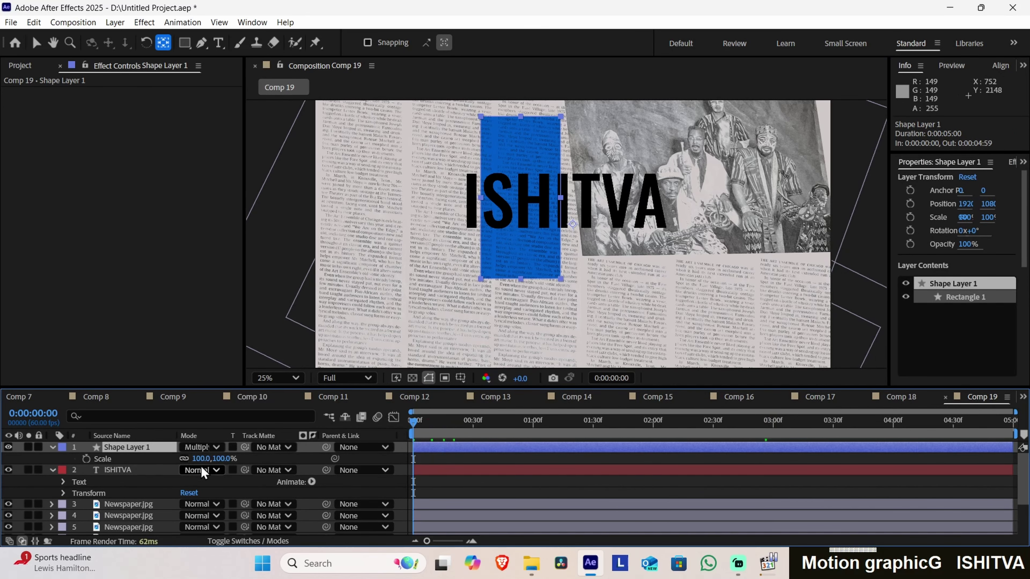
{"action": "left_click", "coordinate": [86, 459]}
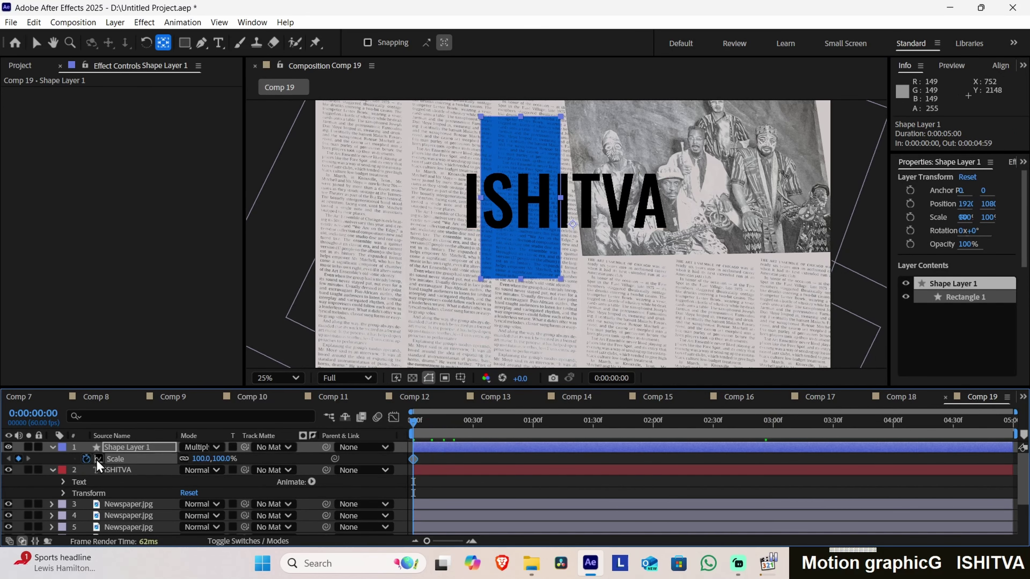
{"action": "left_click", "coordinate": [184, 460]}
{"action": "left_click", "coordinate": [204, 461]}
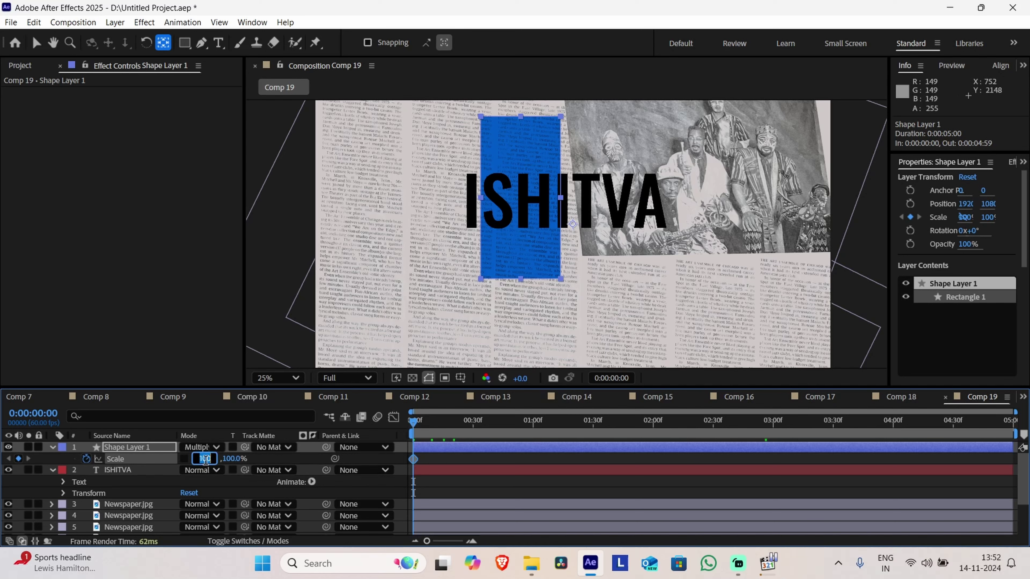
{"action": "key", "text": "Num_Lock"}
{"action": "type", "text": "0"}
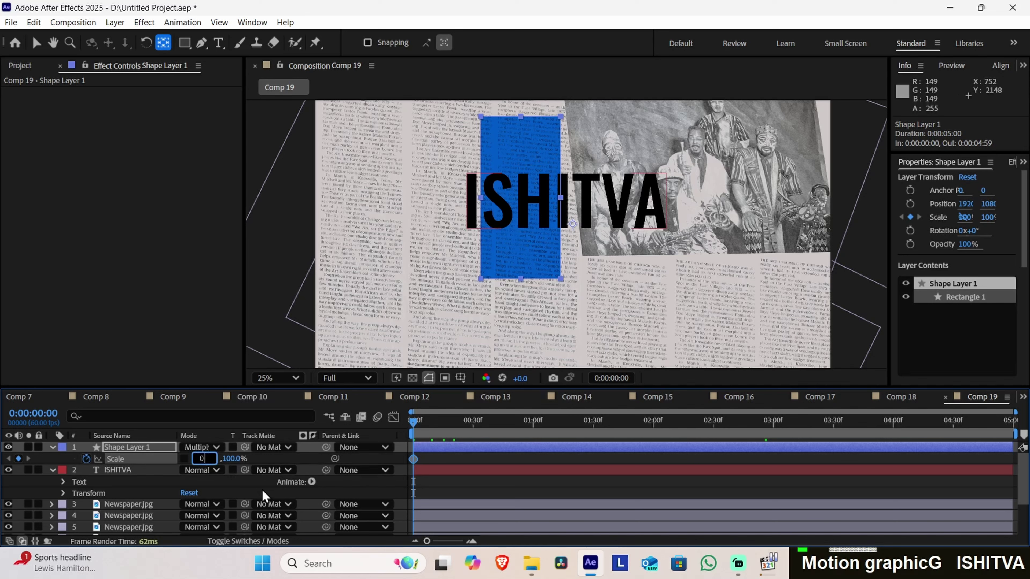
{"action": "key", "text": "Return"}
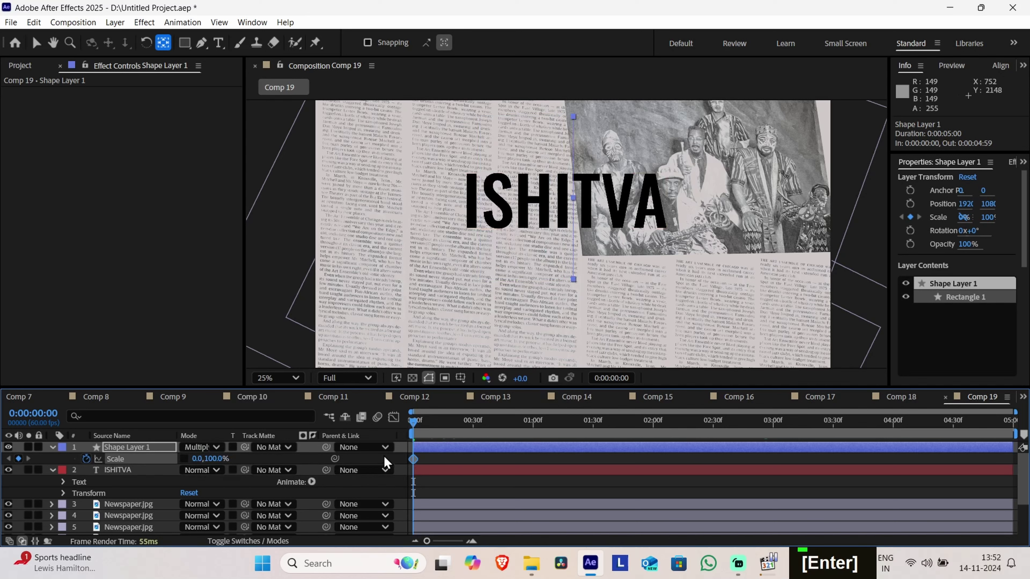
Keyframe the rectangle's horizontal scale at 88.3% at 0:00:00:41, with the layer positioned at 1852, 1080, and preview the animation
{"action": "left_click_drag", "start_coordinate": [413, 426], "coordinate": [489, 440]}
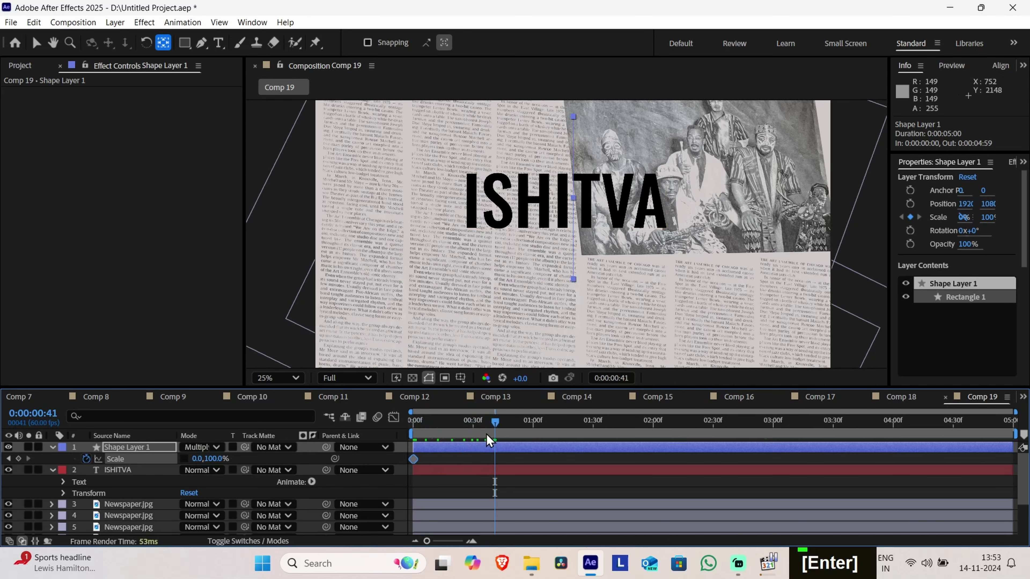
{"action": "left_click_drag", "start_coordinate": [205, 458], "coordinate": [255, 448]}
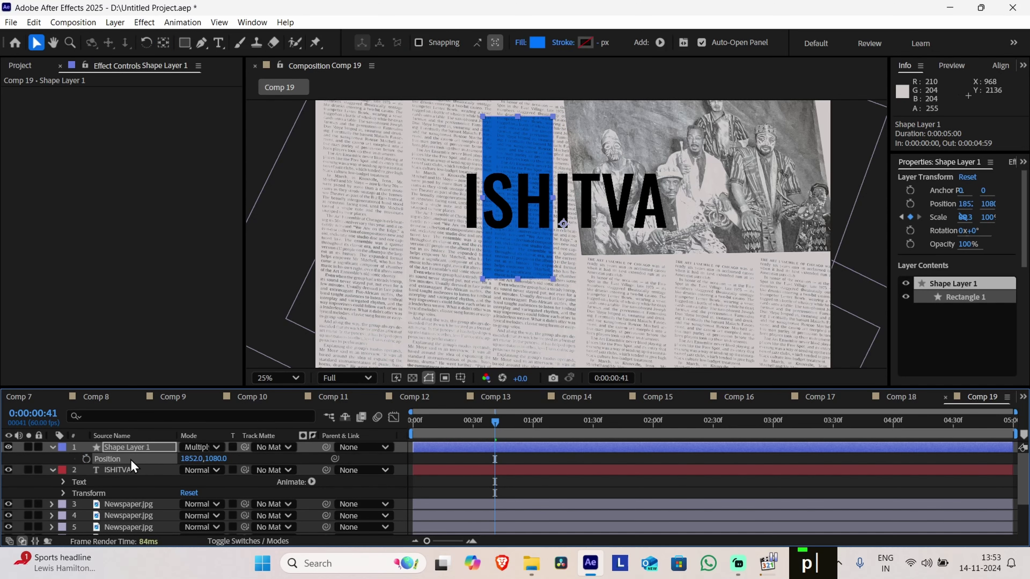
{"action": "key", "text": "s"}
{"action": "left_click_drag", "start_coordinate": [468, 429], "coordinate": [364, 429]}
{"action": "key", "text": "space"}
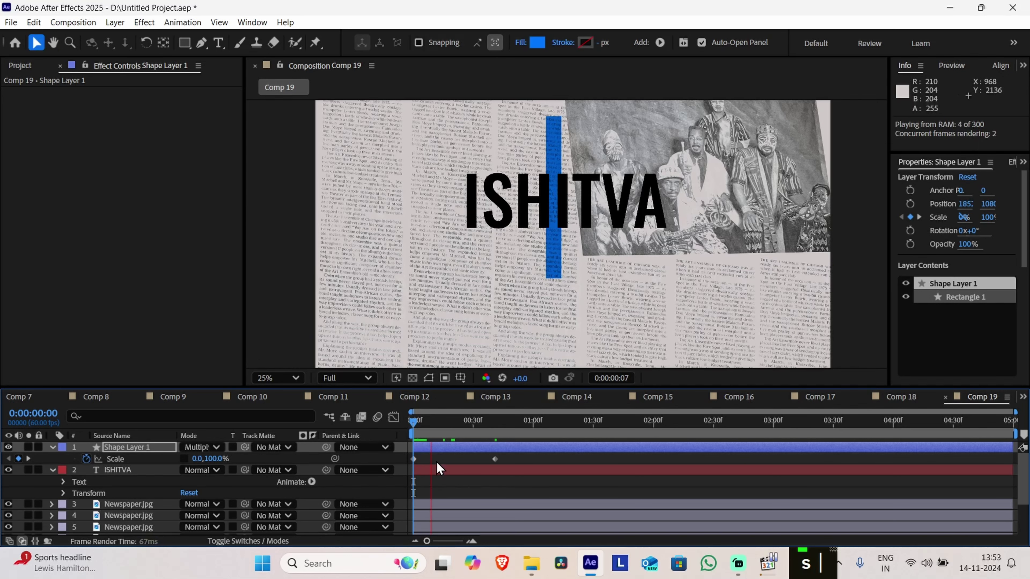
{"action": "key", "text": "space"}
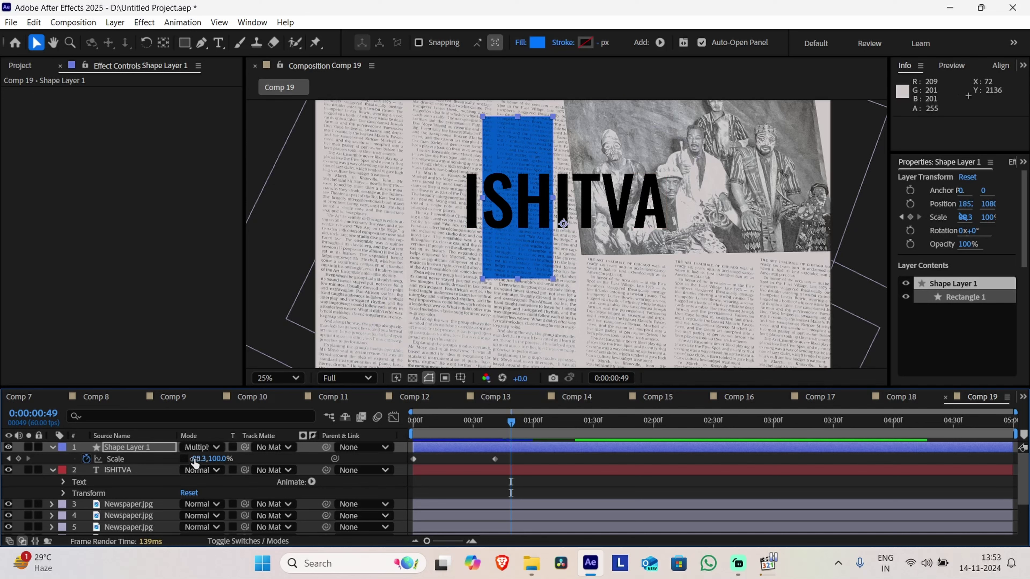
Remove the rectangle layer's Scale keyframes, set its horizontal scale to 100%, and return to 0:00:00:00
{"action": "left_click", "coordinate": [86, 459]}
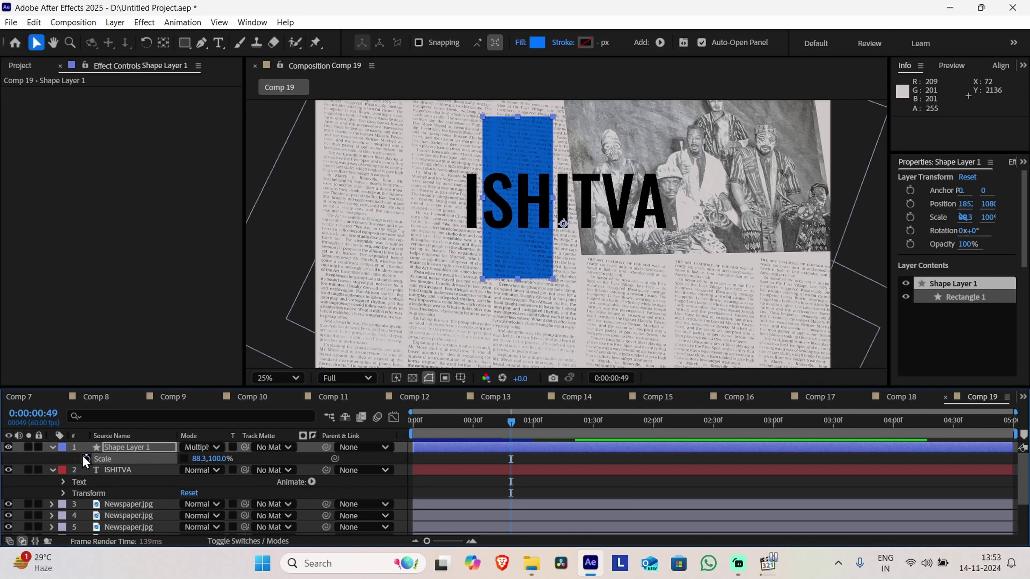
{"action": "left_click", "coordinate": [199, 460]}
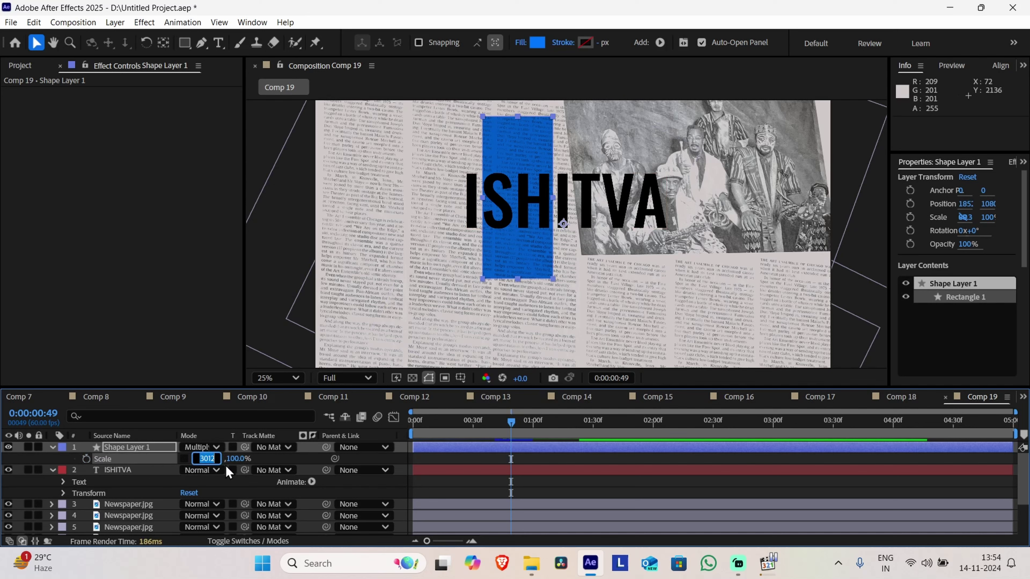
{"action": "type", "text": "100"}
{"action": "key", "text": "Return"}
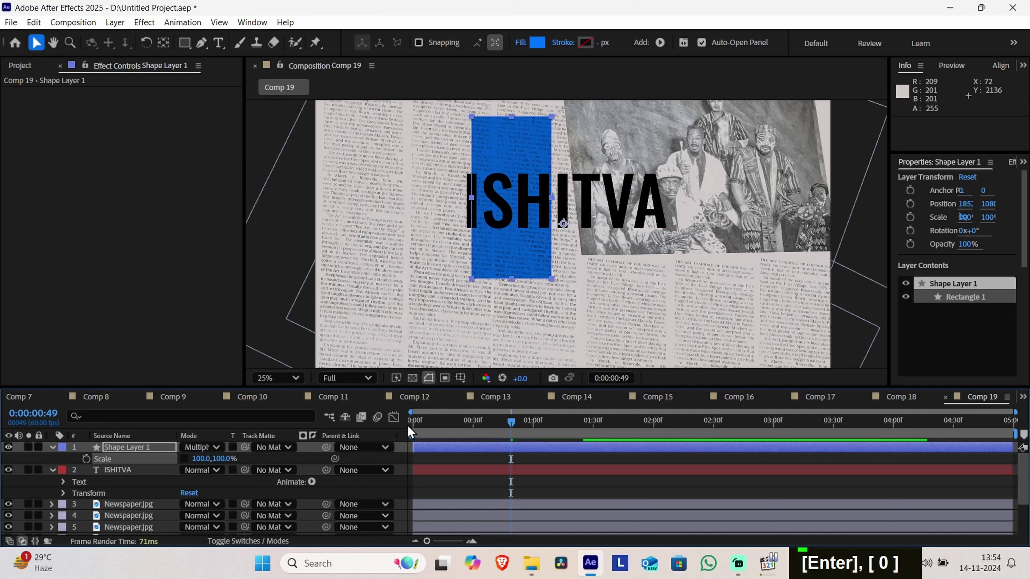
{"action": "mouse_move", "coordinate": [407, 425]}
{"action": "left_mouse_down"}
{"action": "mouse_move", "coordinate": [449, 424]}
{"action": "mouse_move", "coordinate": [407, 425]}
{"action": "left_mouse_up"}
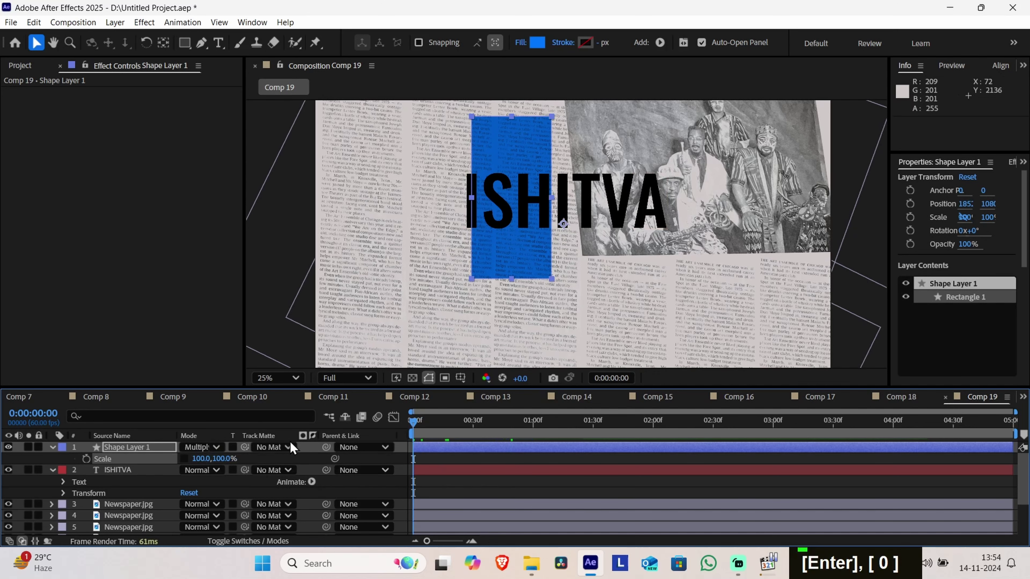
Start Scale keyframes on the blue rectangle layer at 0:00:00:00 with a vertical scale of 0% and horizontal scale kept at 100%
{"action": "left_click", "coordinate": [85, 458]}
{"action": "left_click_drag", "start_coordinate": [229, 458], "coordinate": [11, 470]}
{"action": "left_click", "coordinate": [219, 459]}
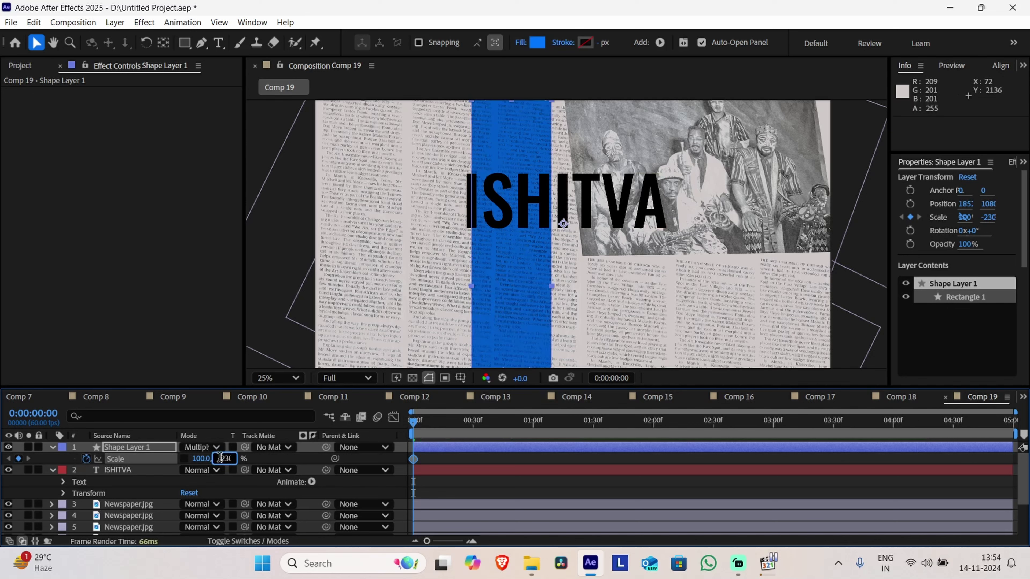
{"action": "key", "text": "Right"}
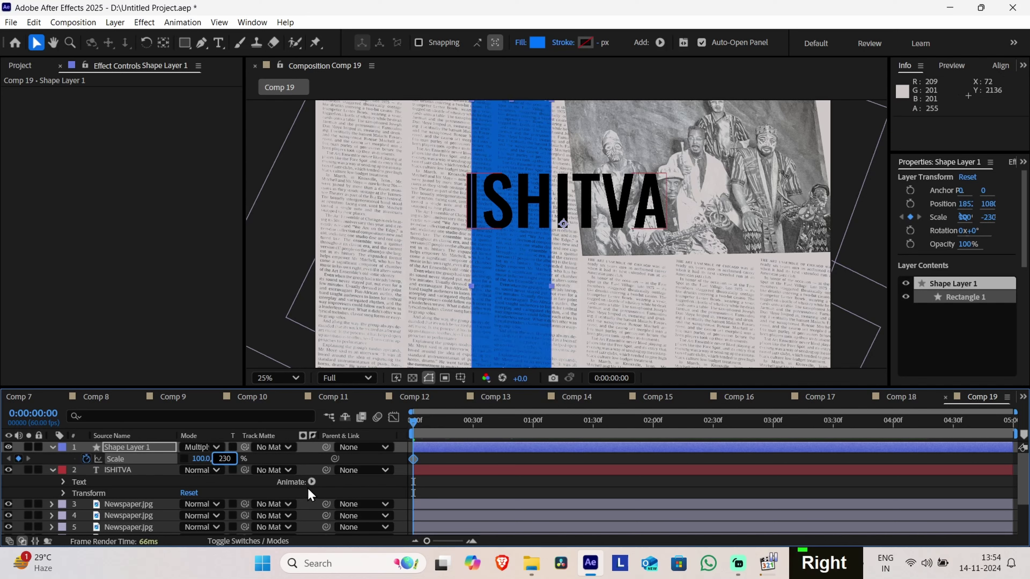
{"action": "key", "text": "BackSpace"}
{"action": "key", "text": "BackSpace"}
{"action": "key", "text": "BackSpace"}
{"action": "key", "text": "BackSpace"}
{"action": "type", "text": "0"}
{"action": "key", "text": "Return"}
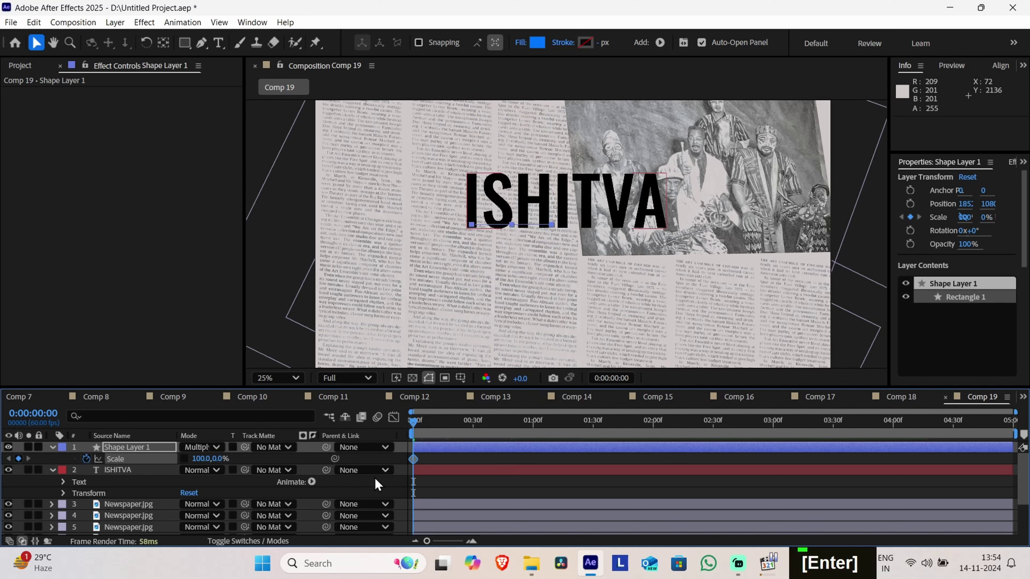
Keyframe the blue rectangle's scale at 90.0% horizontally and 102.0% vertically at 0:00:00:37
{"action": "left_click_drag", "start_coordinate": [412, 433], "coordinate": [491, 434]}
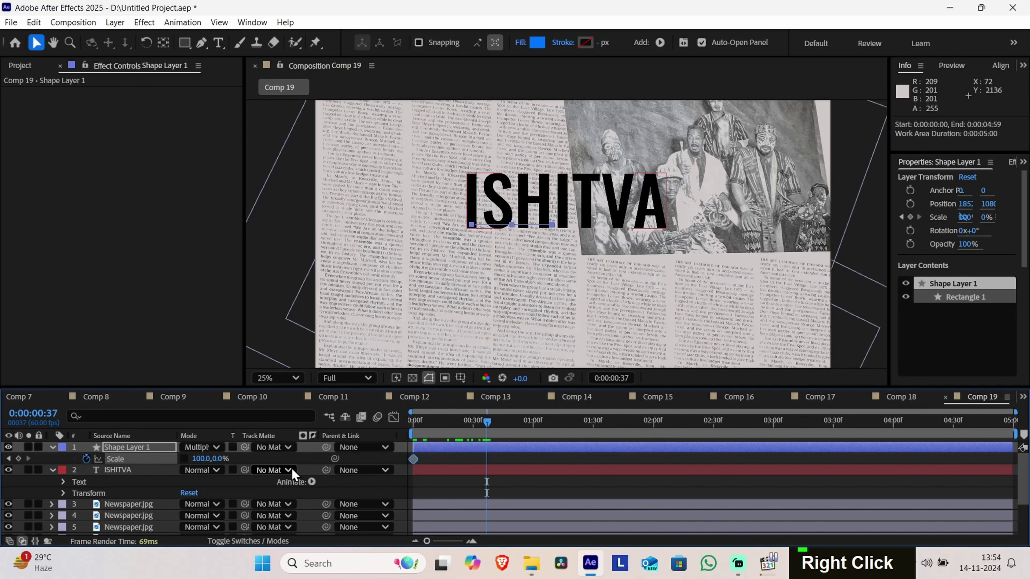
{"action": "left_click_drag", "start_coordinate": [214, 458], "coordinate": [278, 452]}
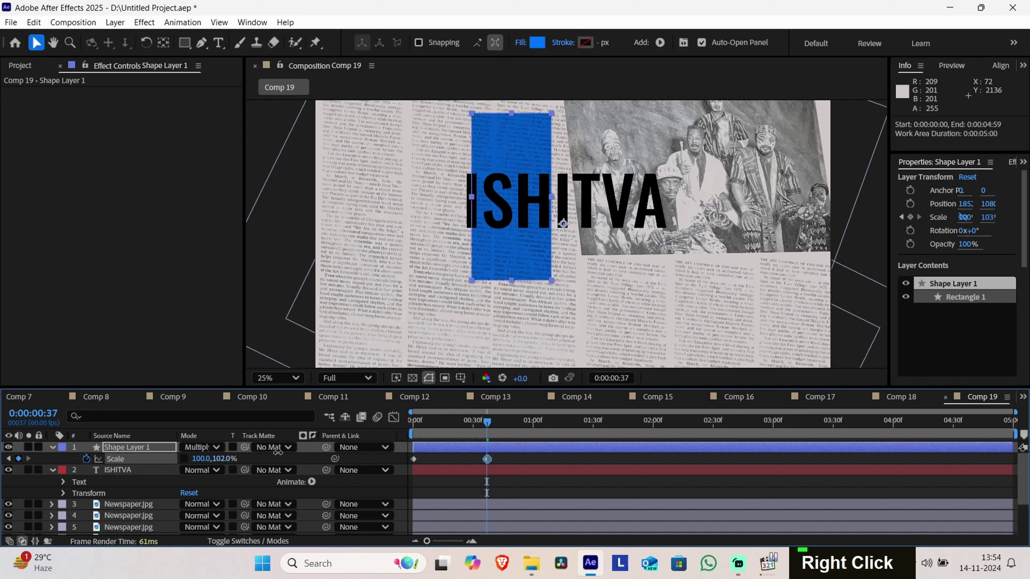
{"action": "left_click_drag", "start_coordinate": [205, 459], "coordinate": [201, 460]}
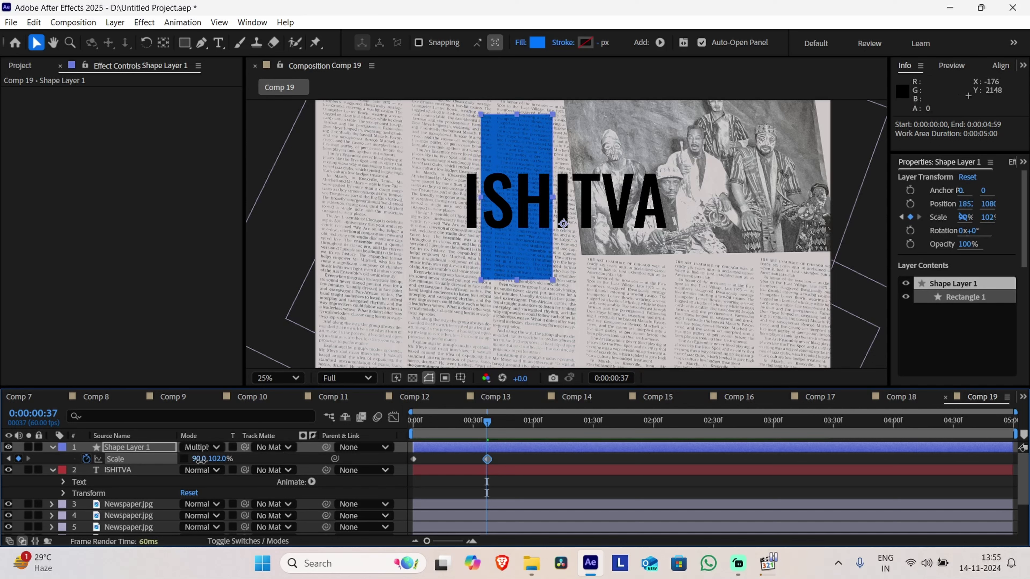
{"action": "right_click", "coordinate": [531, 264]}
{"action": "left_click", "coordinate": [516, 312]}
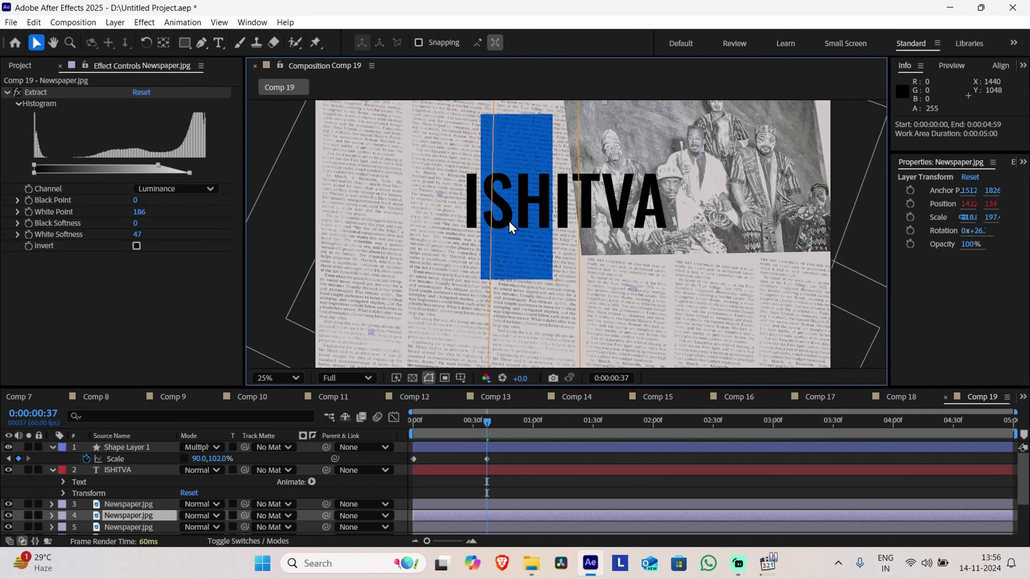
{"action": "scroll", "coordinate": [549, 213], "scroll_direction": "down", "scroll_amount": 1}
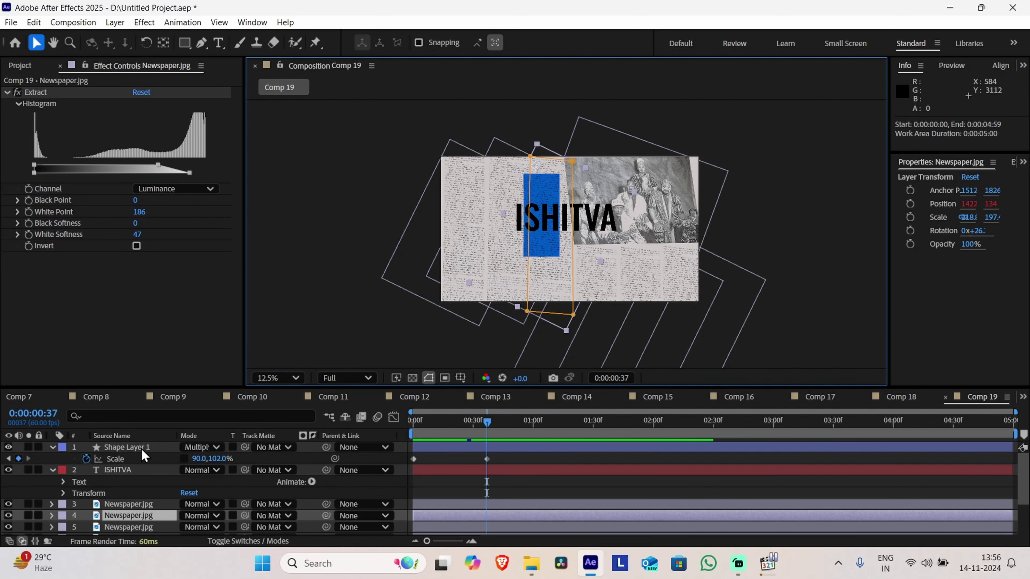
Collapse the headline layer's properties and paste three copies of the animated rectangle layer, Shape Layer 1
{"action": "left_click", "coordinate": [52, 471]}
{"action": "left_click", "coordinate": [137, 449]}
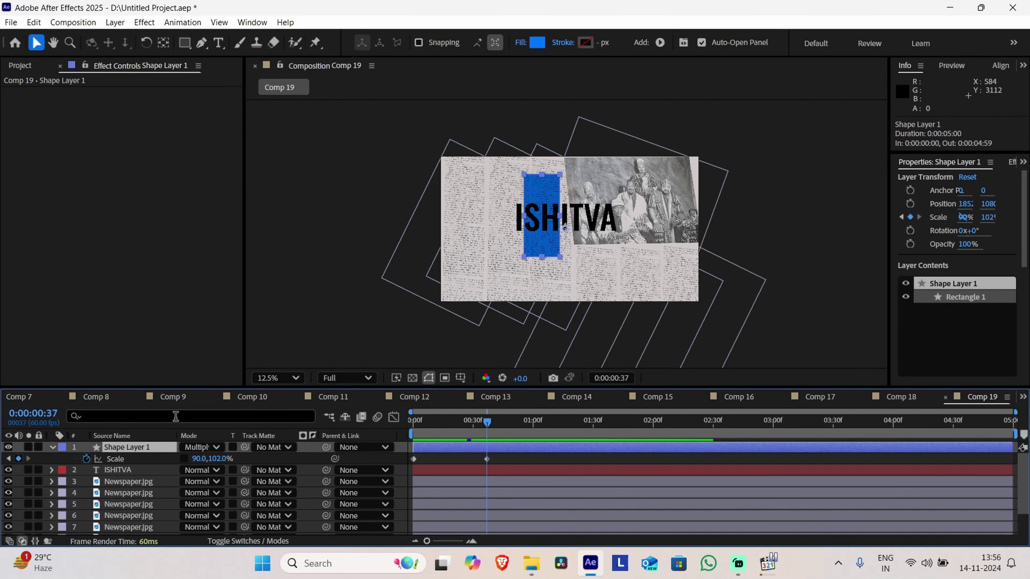
{"action": "key", "text": "ctrl+c"}
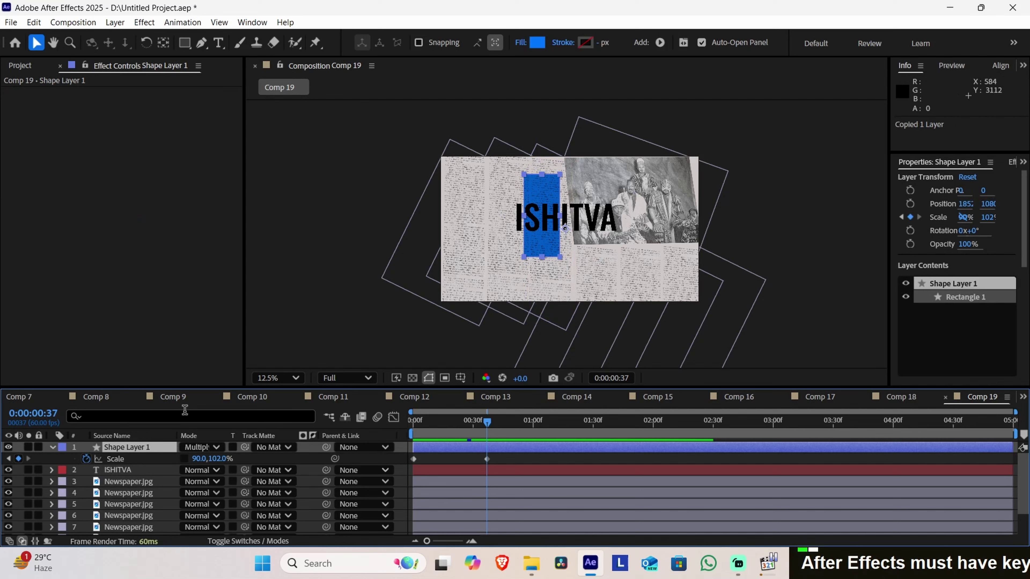
{"action": "key", "text": "ctrl+v"}
{"action": "key", "text": "ctrl+v"}
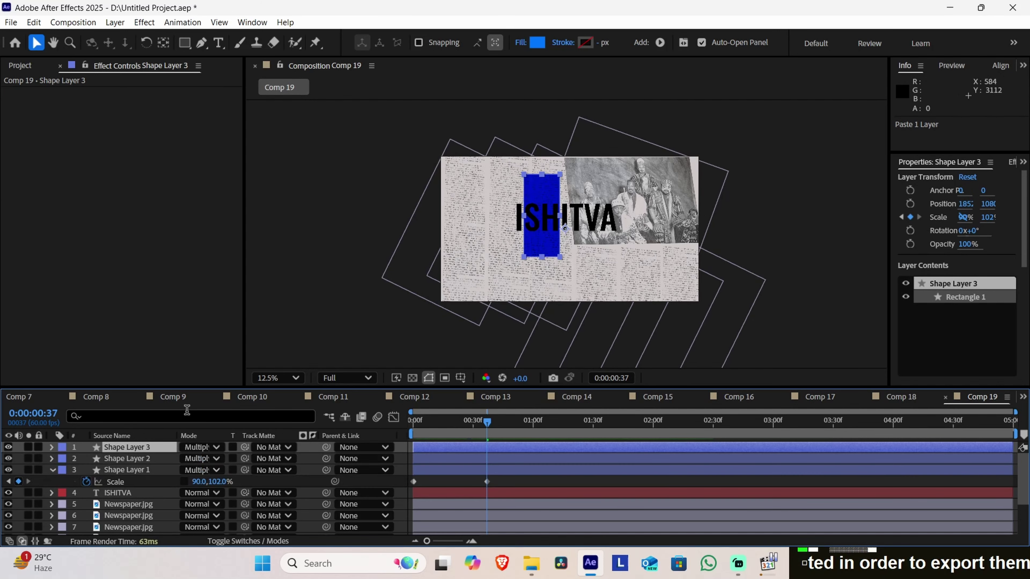
{"action": "key", "text": "ctrl+v"}
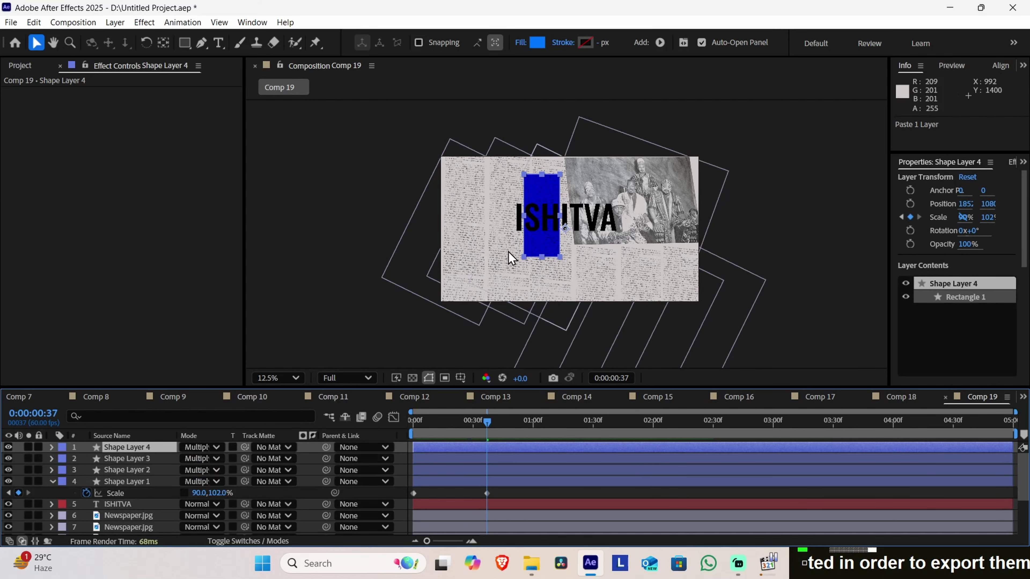
Move the topmost rectangle copy over the photograph's right part and rotate it about -89.7° so it lies horizontally
{"action": "left_click_drag", "start_coordinate": [539, 240], "coordinate": [666, 246]}
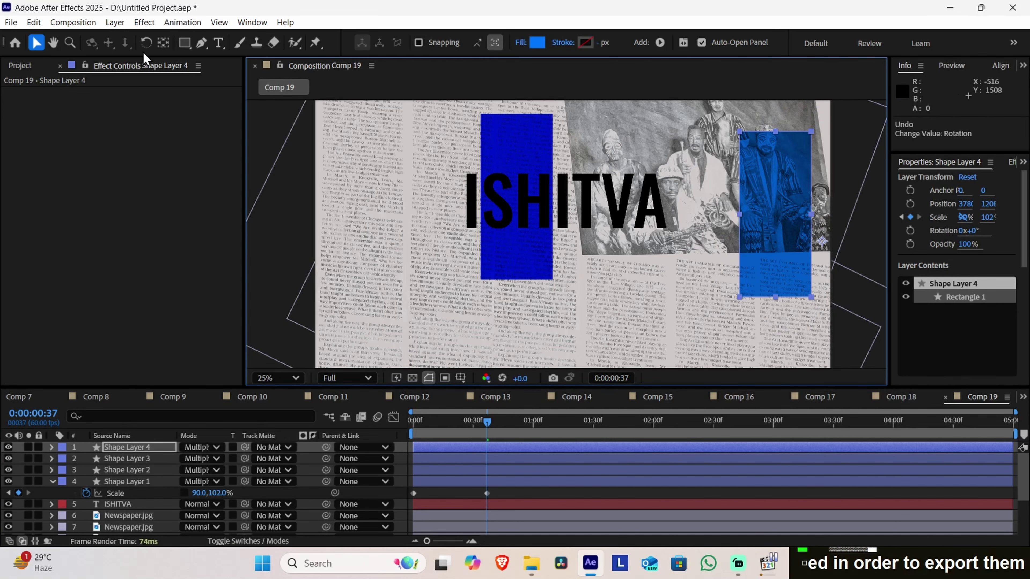
{"action": "left_click", "coordinate": [146, 42]}
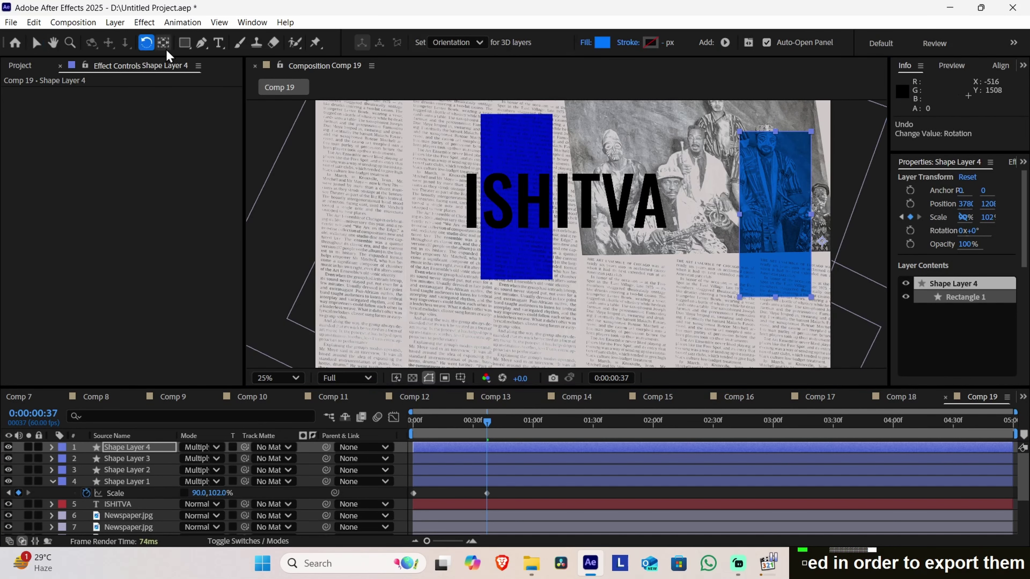
{"action": "left_click_drag", "start_coordinate": [731, 150], "coordinate": [706, 301]}
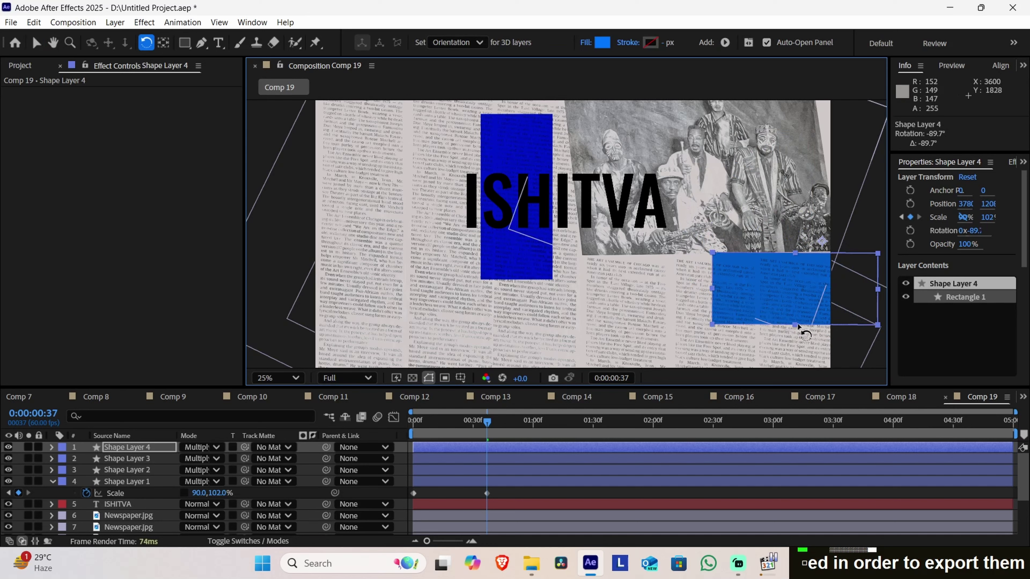
{"action": "left_click_drag", "start_coordinate": [807, 290], "coordinate": [789, 292]}
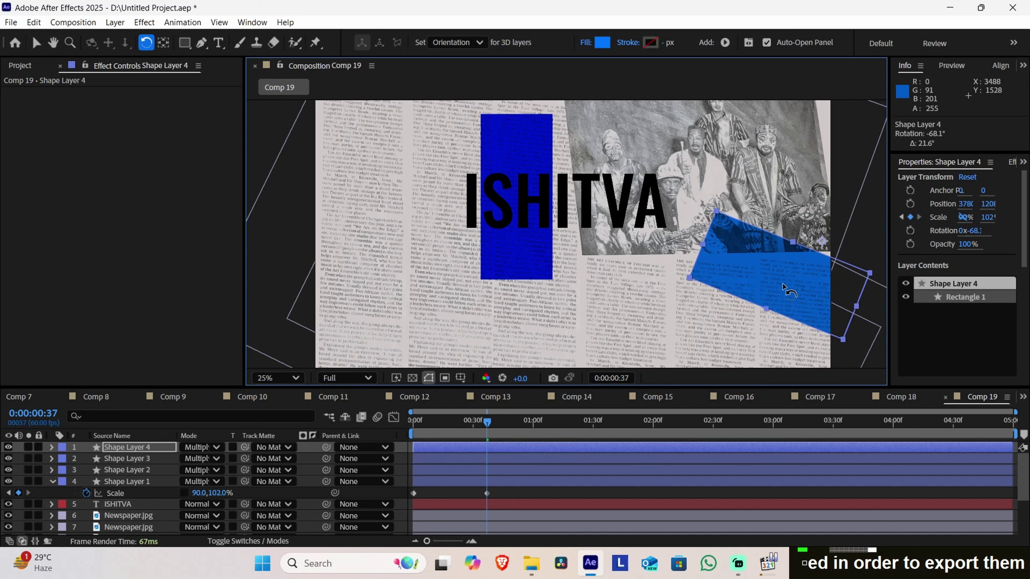
{"action": "key", "text": "ctrl+z"}
Make the horizontal rectangle slimmer and place it just below the photograph, at position 3344, 1280
{"action": "left_click", "coordinate": [36, 42]}
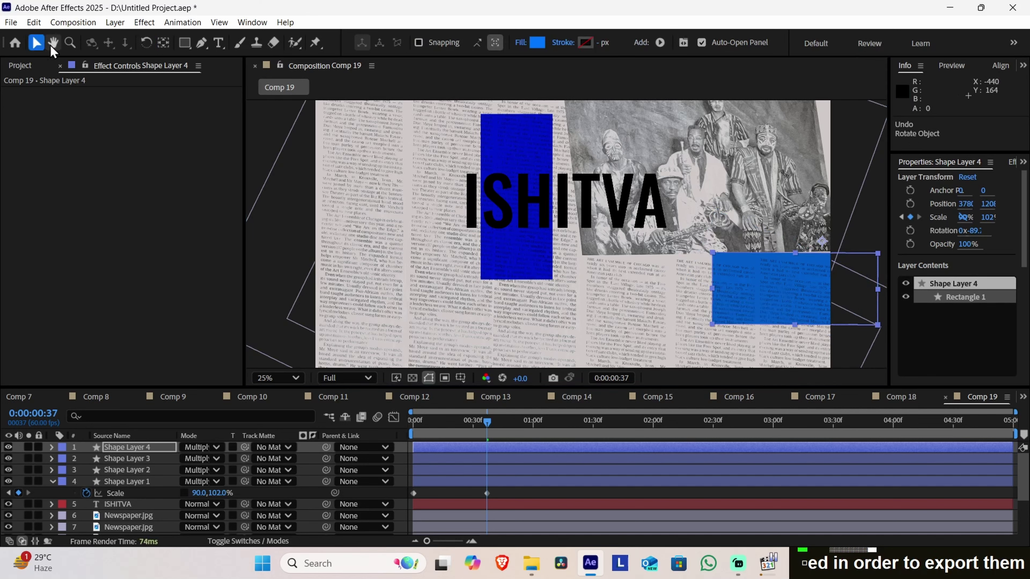
{"action": "left_click_drag", "start_coordinate": [752, 277], "coordinate": [704, 259]}
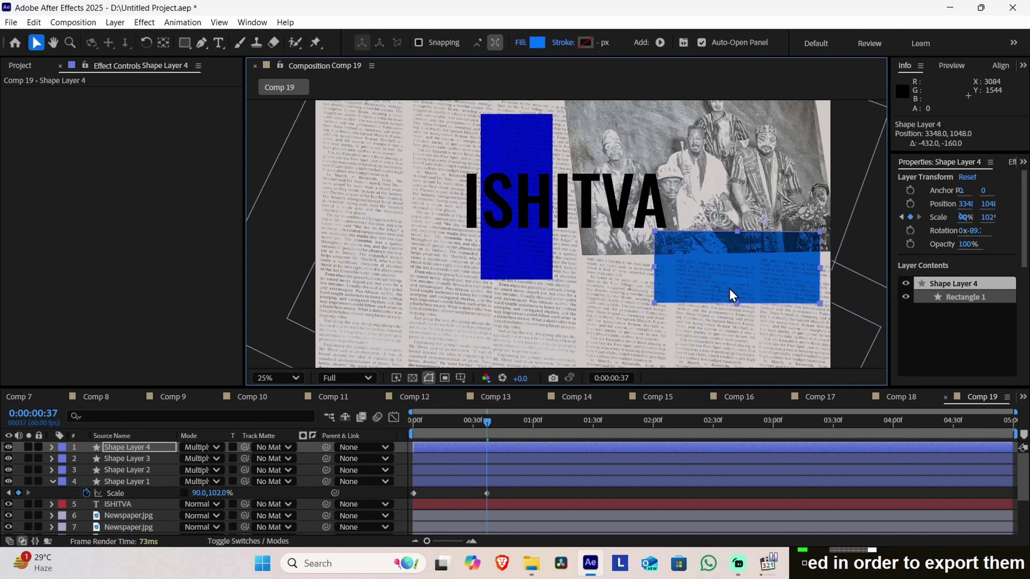
{"action": "left_click_drag", "start_coordinate": [740, 305], "coordinate": [731, 268]}
{"action": "scroll", "coordinate": [731, 268], "scroll_direction": "down", "scroll_amount": 1}
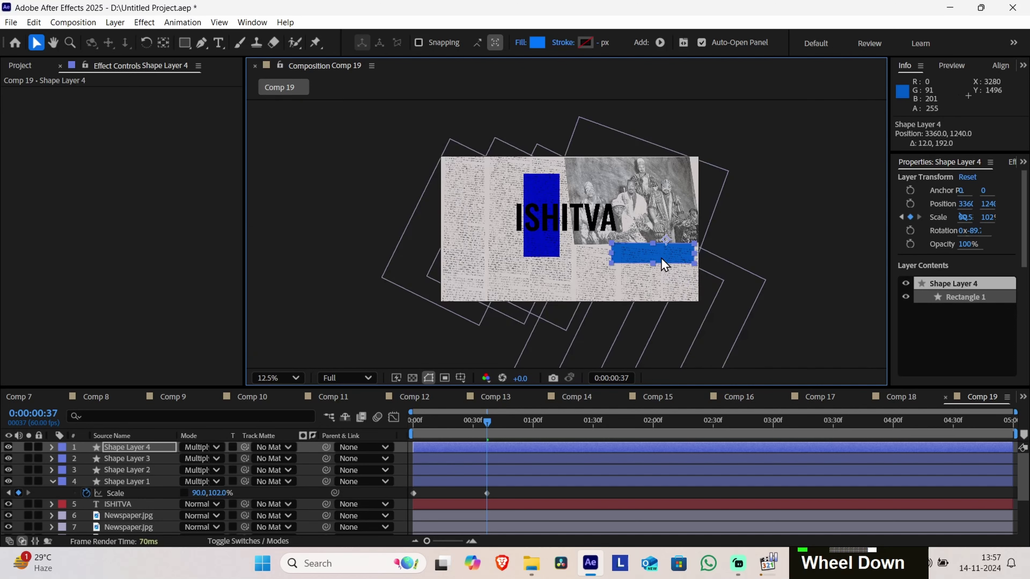
{"action": "left_click_drag", "start_coordinate": [663, 263], "coordinate": [665, 261]}
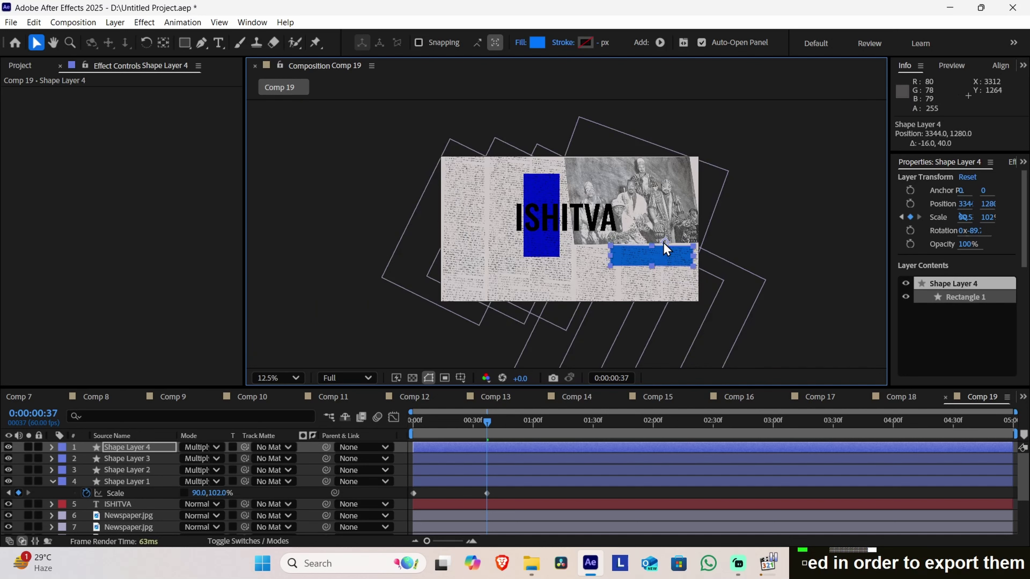
{"action": "scroll", "coordinate": [667, 249], "scroll_direction": "up", "scroll_amount": 1}
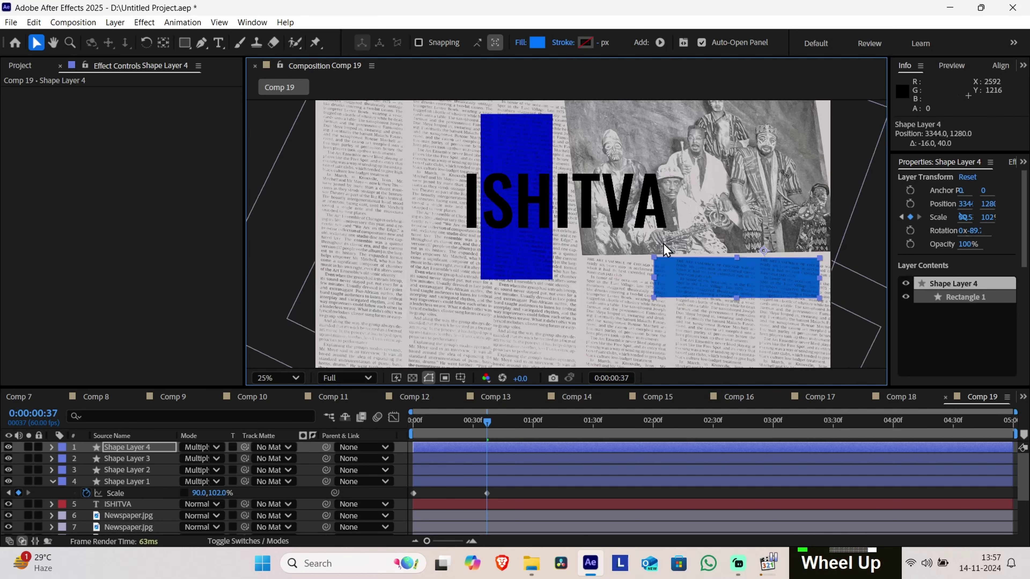
Move the horizontal rectangle's anchor point to the middle of its right edge, and reposition the layer at 3816, 1428
{"action": "left_click", "coordinate": [169, 45]}
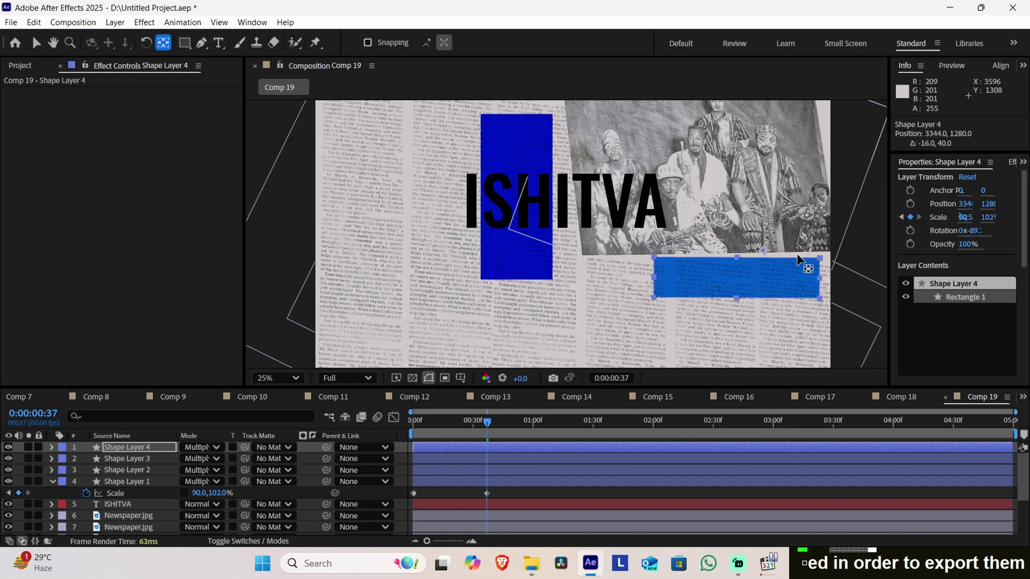
{"action": "left_click_drag", "start_coordinate": [770, 259], "coordinate": [820, 284]}
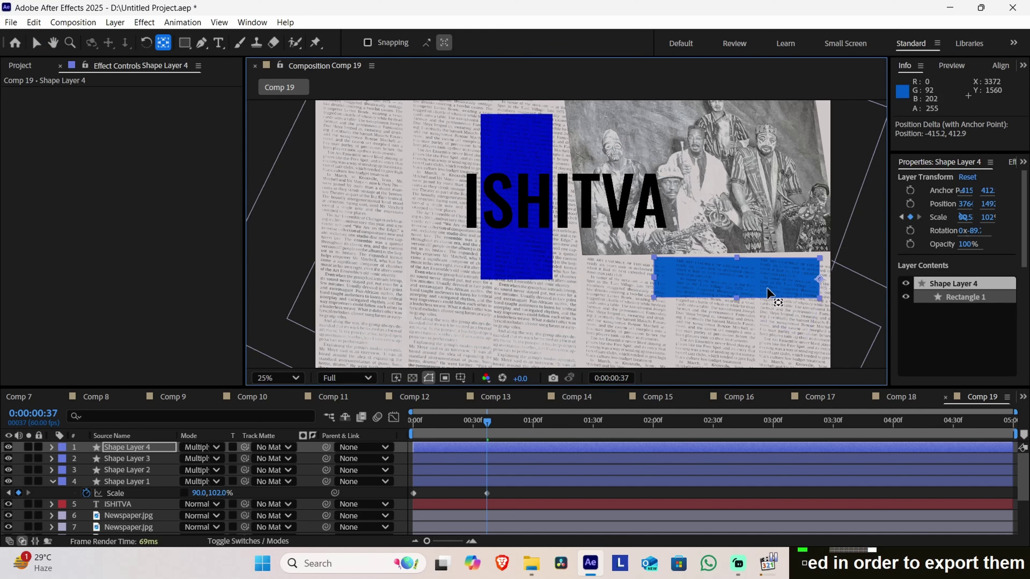
{"action": "key", "text": "v"}
{"action": "mouse_move", "coordinate": [772, 289]}
{"action": "left_mouse_down"}
{"action": "mouse_move", "coordinate": [775, 264]}
{"action": "mouse_move", "coordinate": [776, 285]}
{"action": "left_mouse_up"}
{"action": "scroll", "coordinate": [781, 324], "scroll_direction": "down", "scroll_amount": 1}
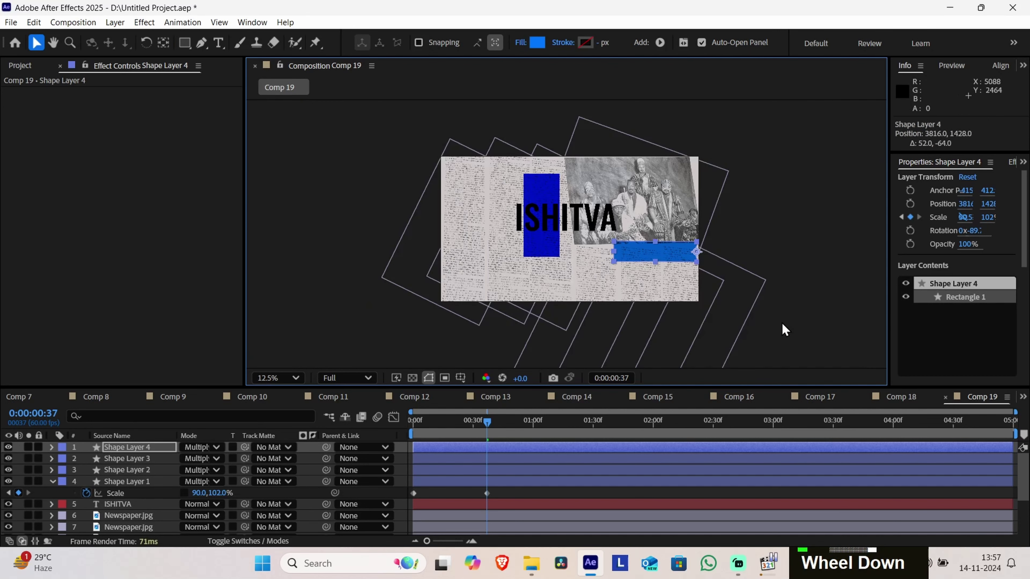
{"action": "scroll", "coordinate": [771, 332], "scroll_direction": "up", "scroll_amount": 1}
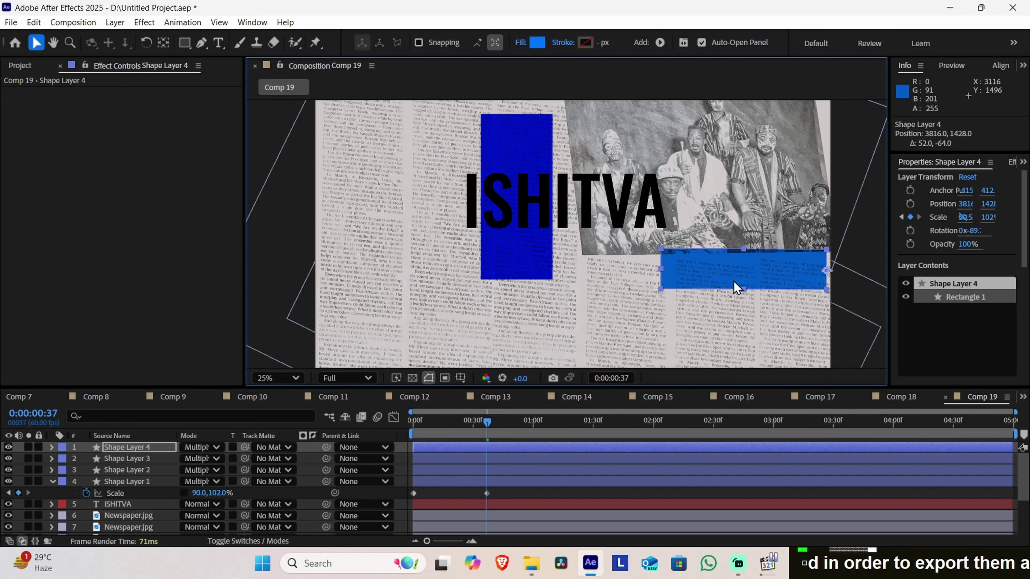
Delete the two surplus rectangle copies, Shape Layer 3 and Shape Layer 2
{"action": "left_click", "coordinate": [127, 459]}
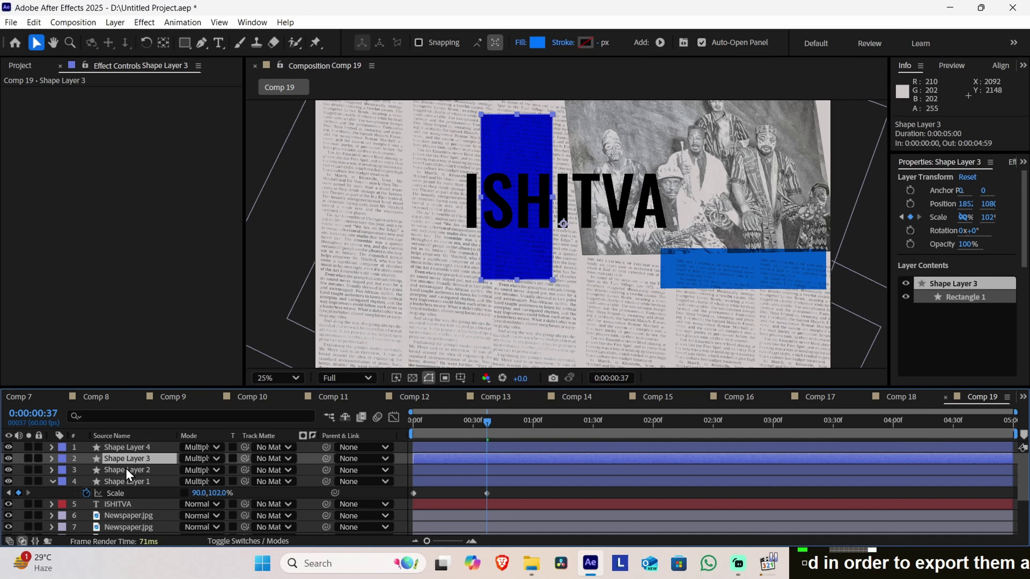
{"action": "key", "text": "Delete"}
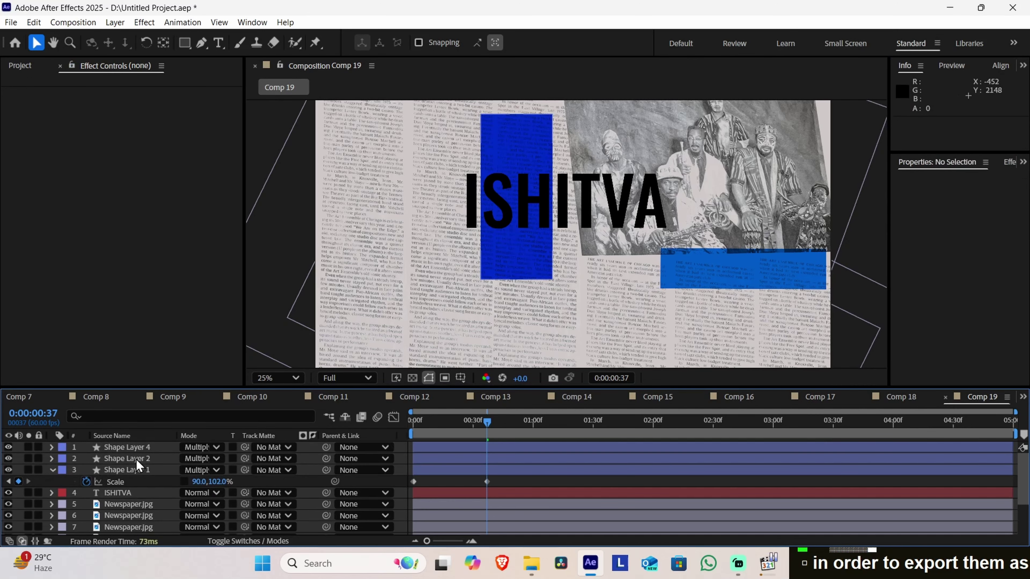
{"action": "left_click", "coordinate": [137, 460]}
{"action": "key", "text": "Delete"}
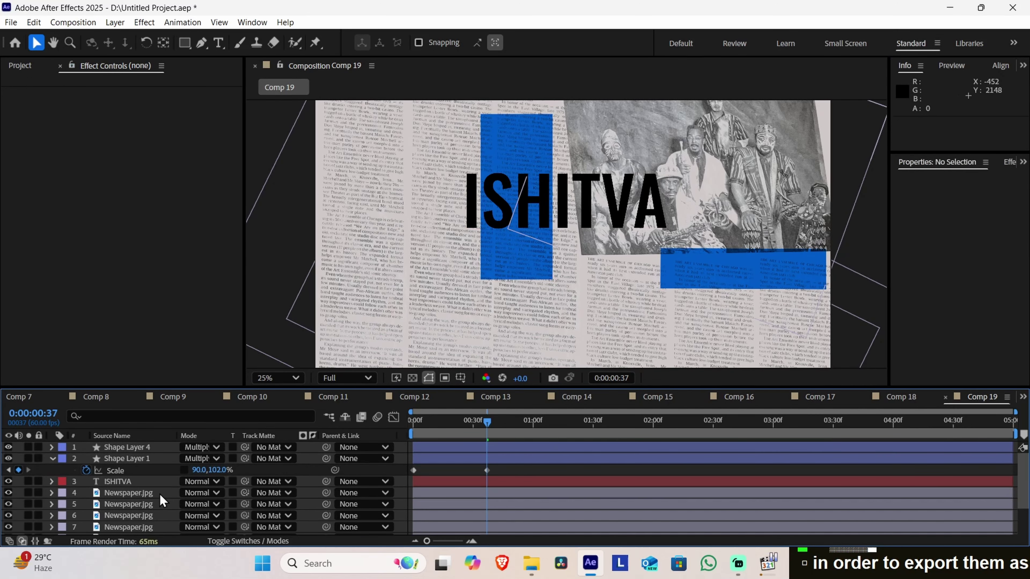
Paste a copy of Shape Layer 4 and place it below at 3796, 1944, then move the original bar to 3788, 1576
{"action": "left_click", "coordinate": [139, 458]}
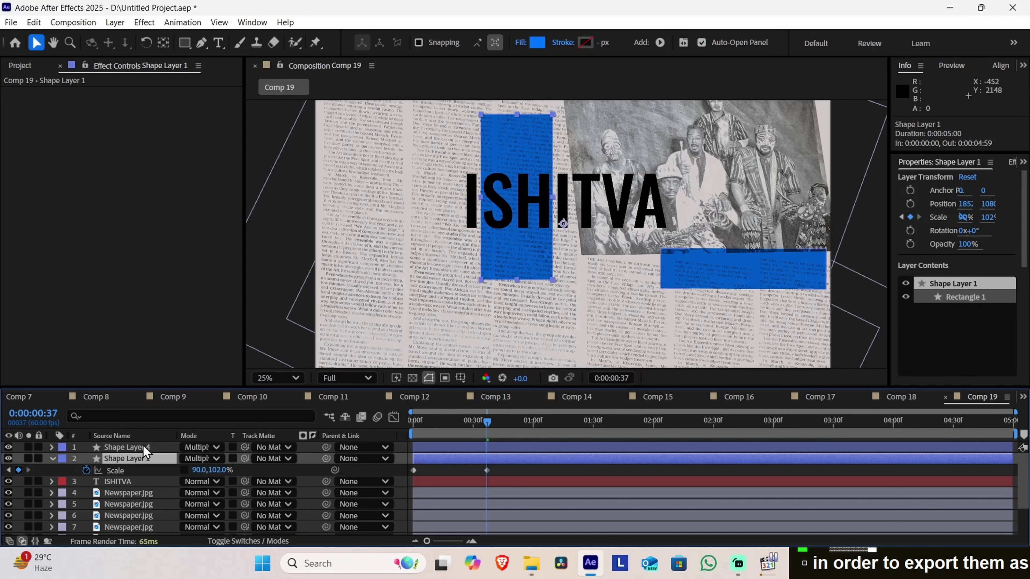
{"action": "left_click", "coordinate": [145, 446]}
{"action": "key", "text": "ctrl"}
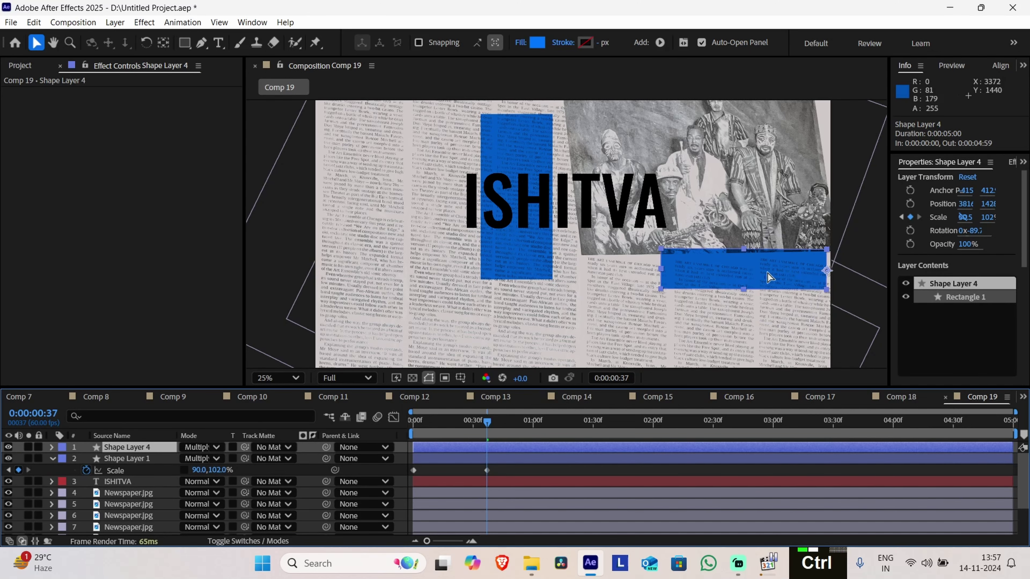
{"action": "key", "text": "ctrl+v"}
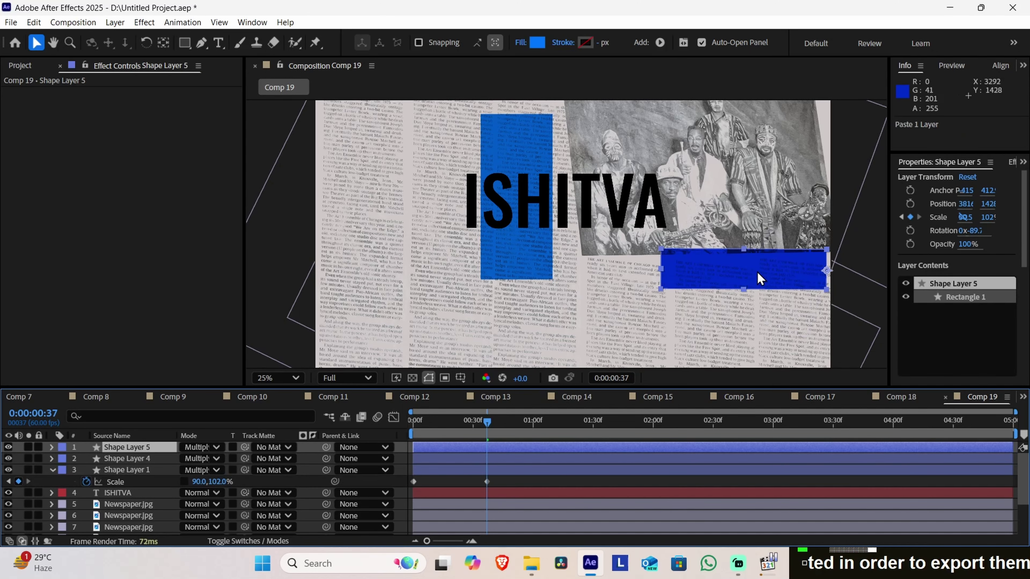
{"action": "left_click_drag", "start_coordinate": [755, 271], "coordinate": [754, 324]}
{"action": "left_click_drag", "start_coordinate": [558, 282], "coordinate": [553, 243]}
{"action": "left_click_drag", "start_coordinate": [756, 289], "coordinate": [756, 300]}
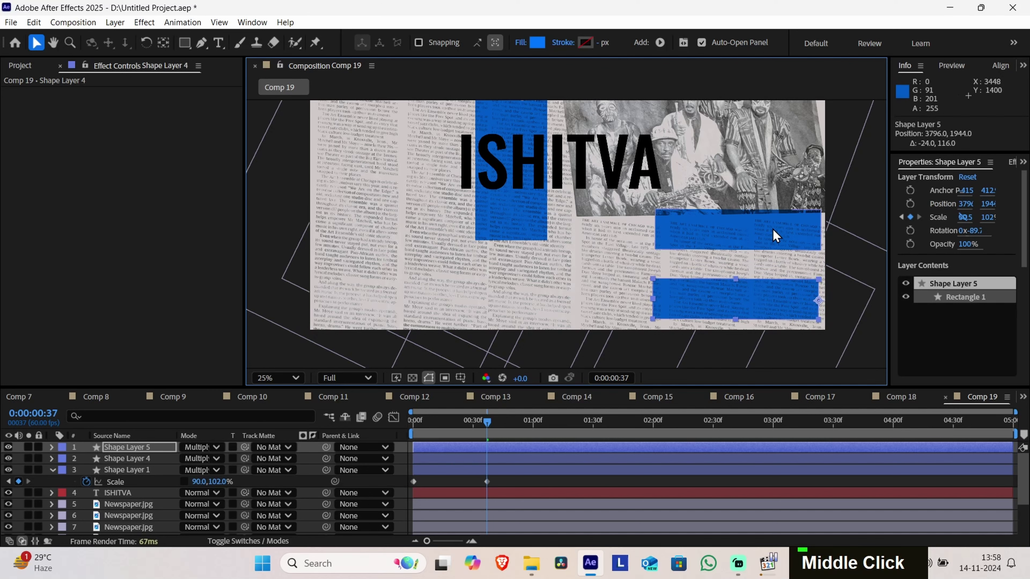
{"action": "left_click_drag", "start_coordinate": [772, 233], "coordinate": [771, 252]}
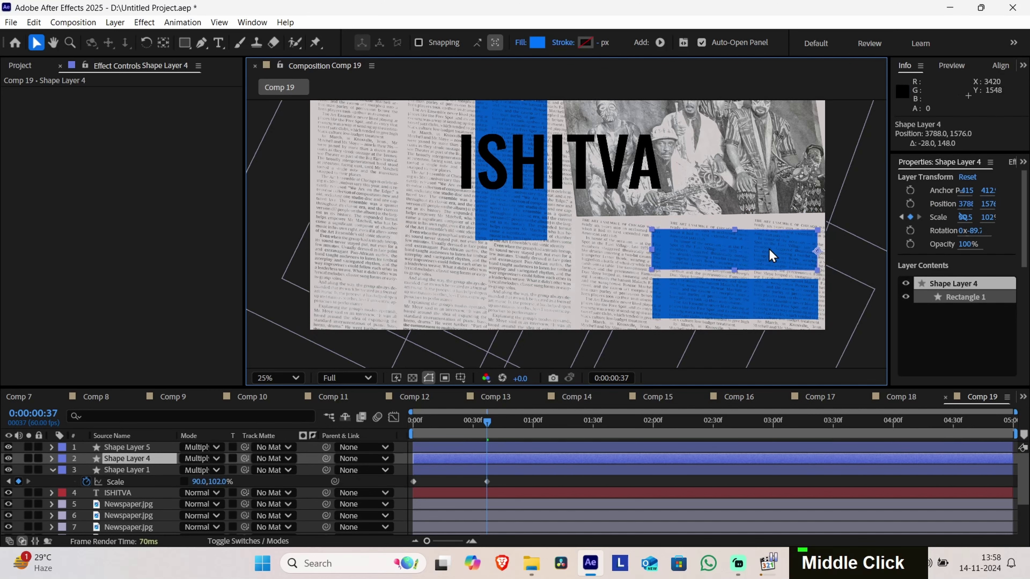
{"action": "left_click_drag", "start_coordinate": [524, 159], "coordinate": [516, 200]}
Expand Shape Layer 5 and Shape Layer 4 in the timeline and show only the Scale property of Shape Layer 5
{"action": "left_click_drag", "start_coordinate": [450, 422], "coordinate": [480, 445]}
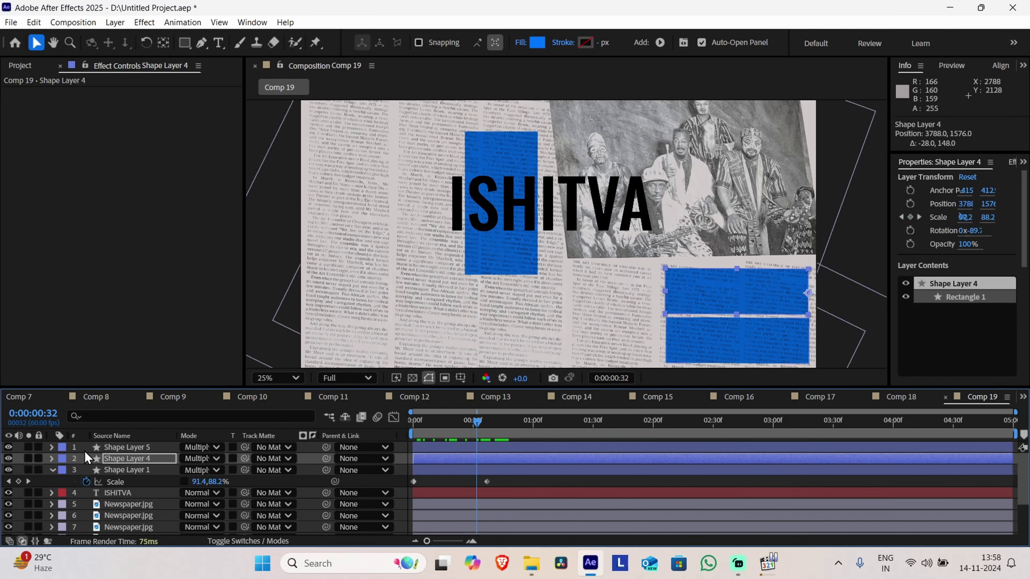
{"action": "left_click", "coordinate": [51, 447]}
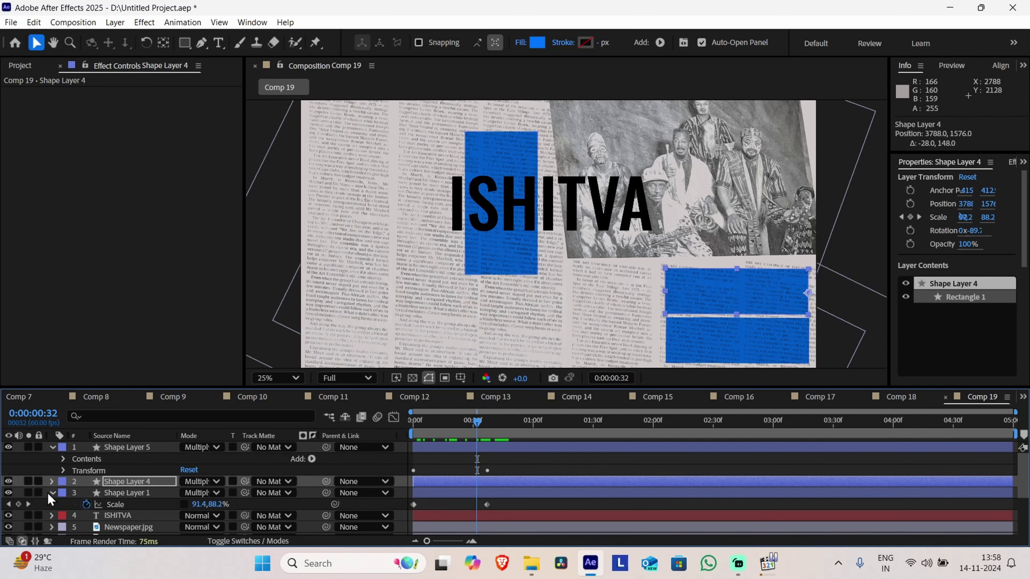
{"action": "left_click", "coordinate": [52, 481]}
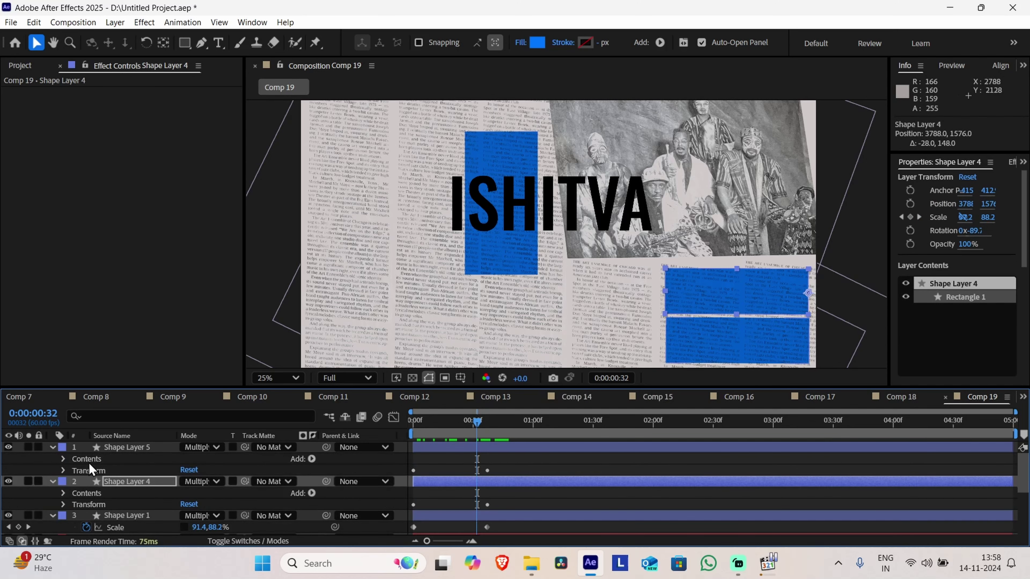
{"action": "left_click", "coordinate": [126, 451]}
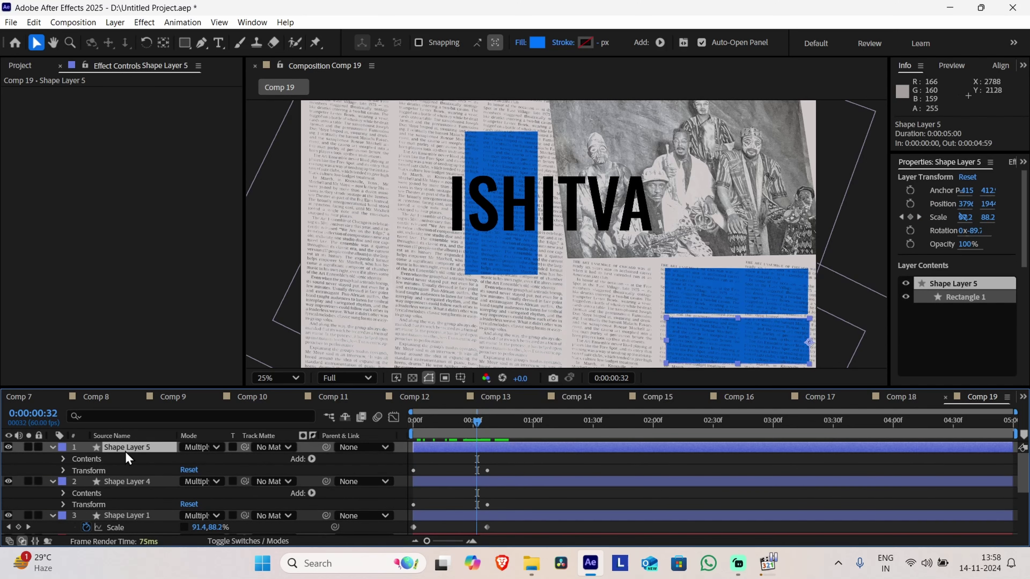
{"action": "key", "text": "s"}
Try resetting Shape Layer 5's Scale at 0:00:00:32, and undo the reset
{"action": "left_click", "coordinate": [202, 461]}
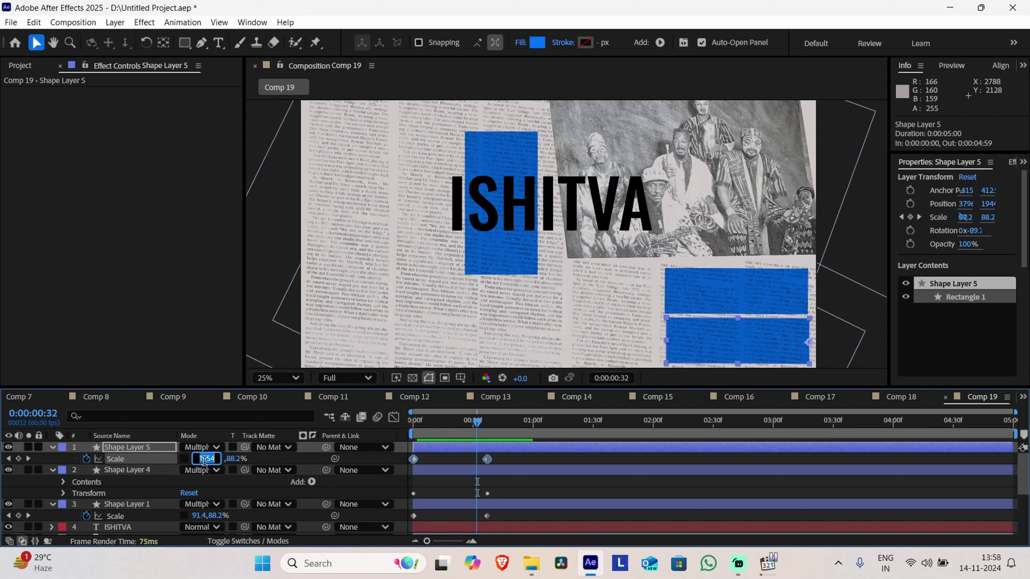
{"action": "right_click", "coordinate": [202, 463]}
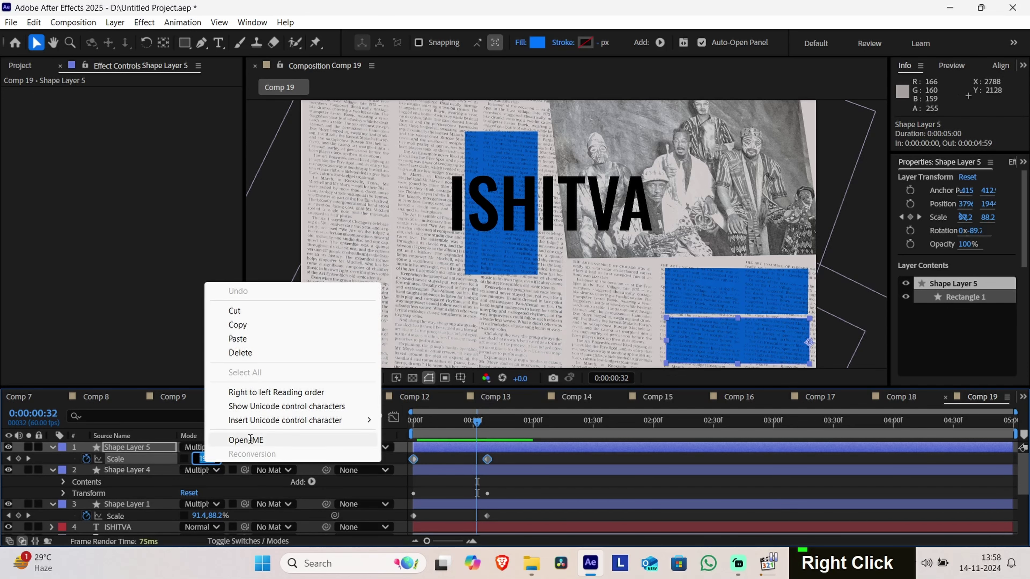
{"action": "left_click", "coordinate": [168, 447]}
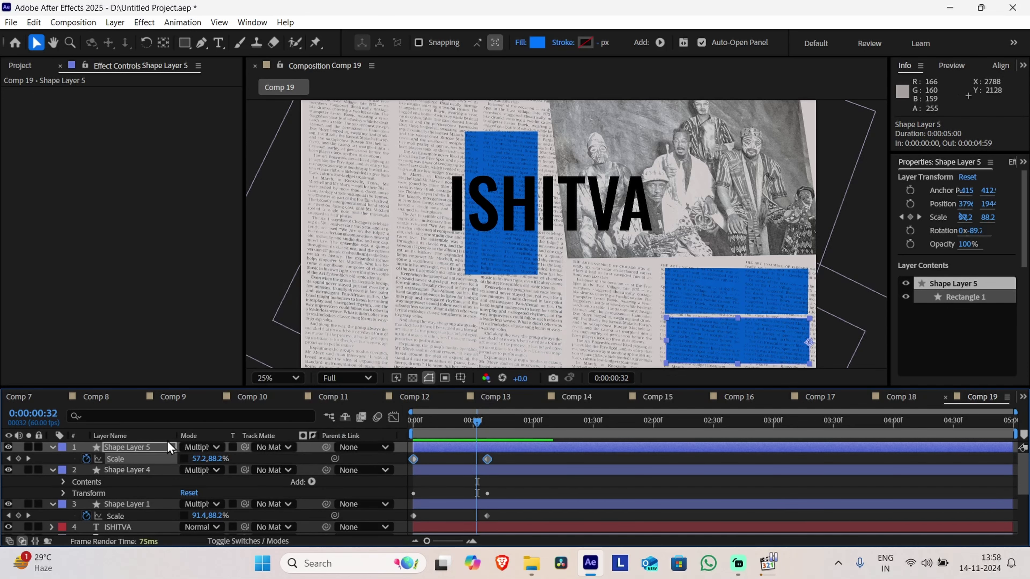
{"action": "right_click", "coordinate": [205, 458]}
{"action": "left_click", "coordinate": [261, 382]}
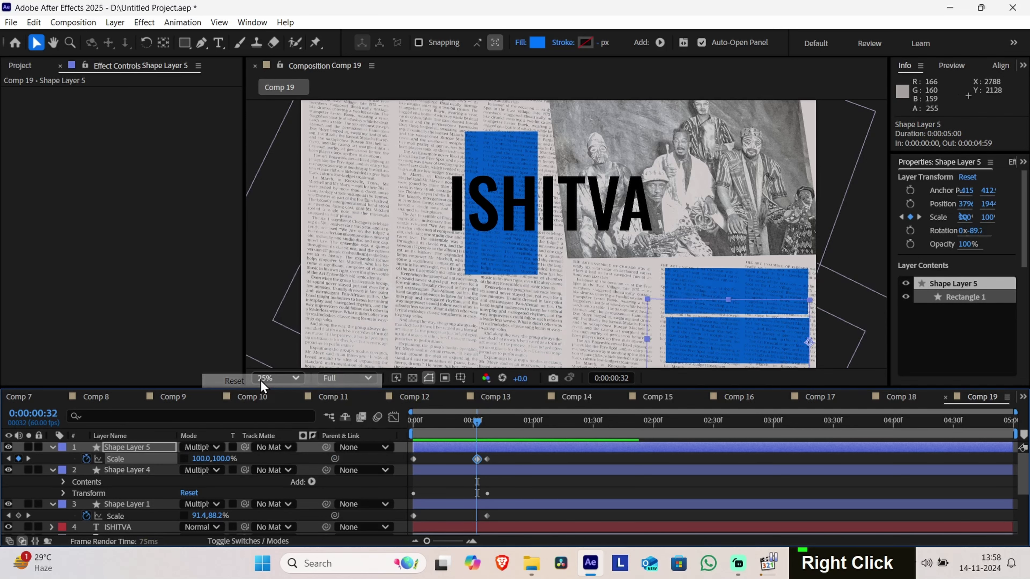
{"action": "key", "text": "ctrl+z"}
Preview the bars from the start and copy Shape Layer 5's horizontal scale value, 50.5072, from its keyframe at 0:00:00:37
{"action": "left_click_drag", "start_coordinate": [480, 424], "coordinate": [412, 432]}
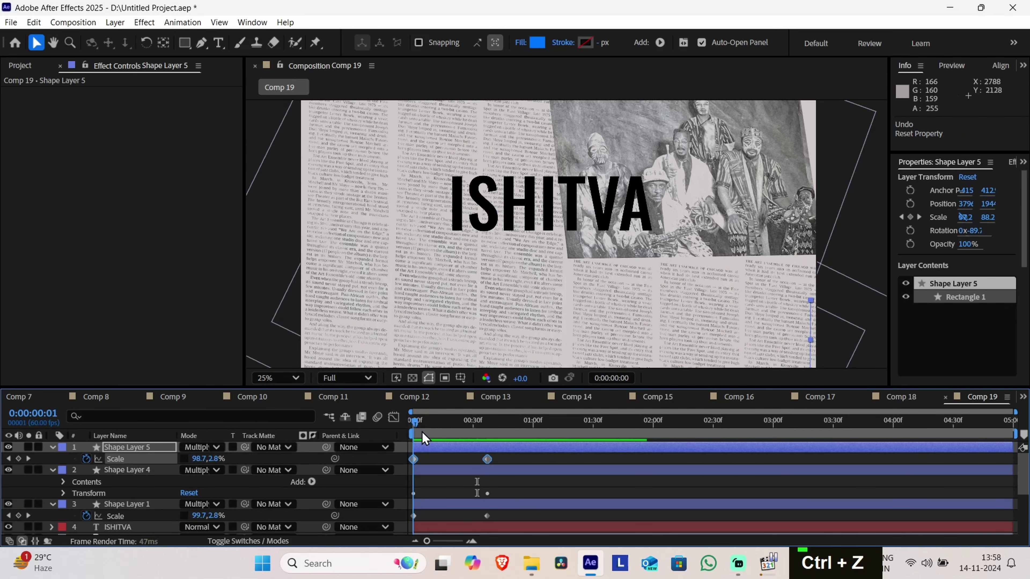
{"action": "key", "text": "space"}
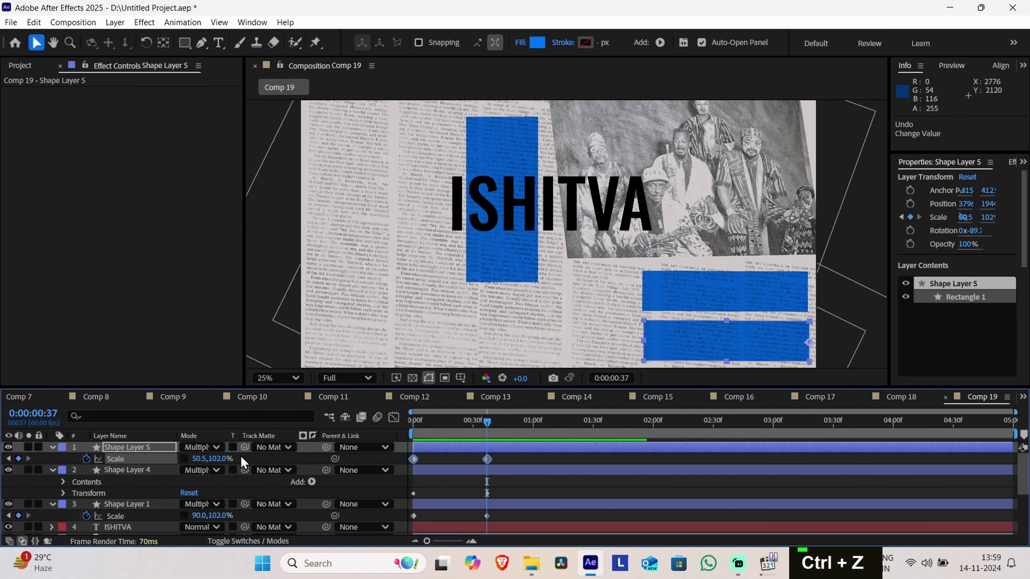
{"action": "left_click", "coordinate": [201, 459]}
{"action": "key", "text": "ctrl+c"}
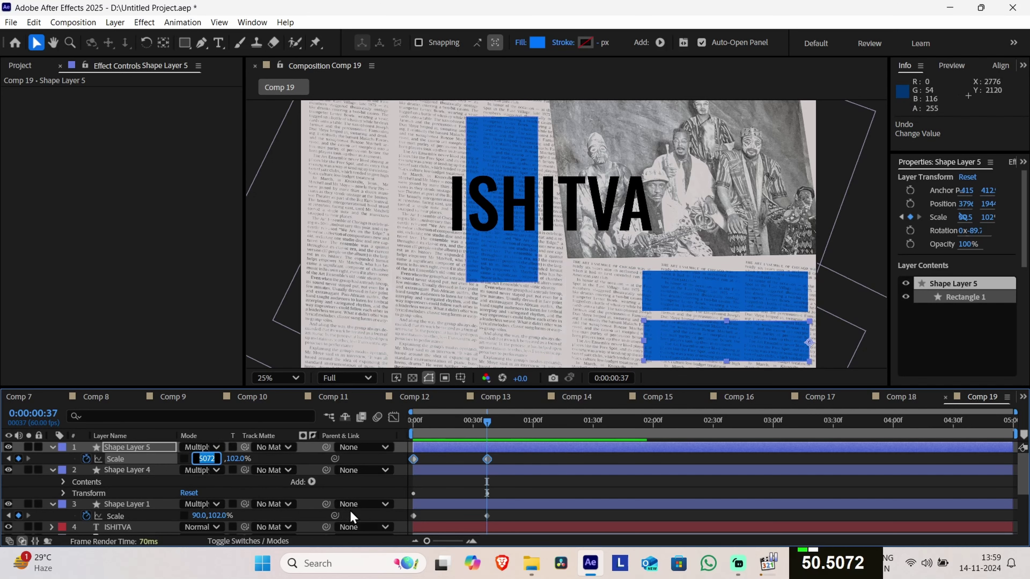
Set Shape Layer 5's horizontal scale to the copied 50.5072 at its first Scale keyframe, at 0:00:00:00
{"action": "left_click_drag", "start_coordinate": [432, 422], "coordinate": [361, 425]}
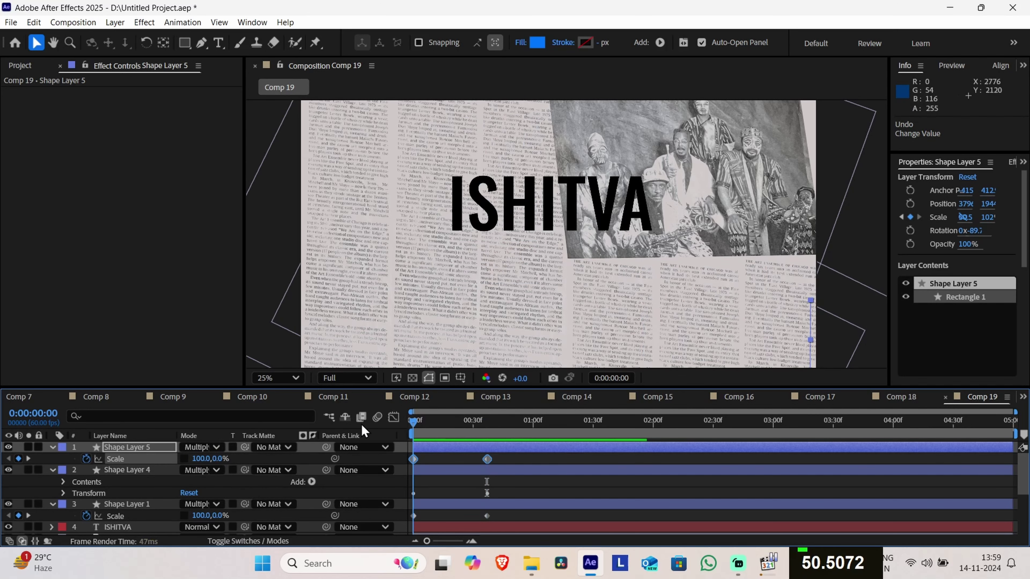
{"action": "double_click", "coordinate": [198, 459]}
{"action": "key", "text": "Right"}
{"action": "key", "text": "Right"}
{"action": "key", "text": "Right"}
{"action": "key", "text": "Right"}
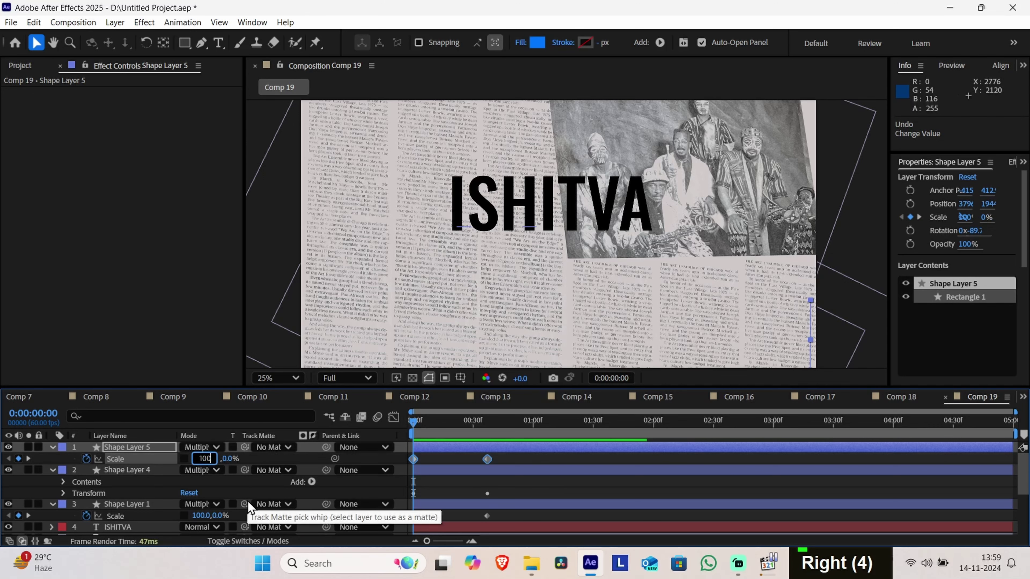
{"action": "key", "text": "BackSpace"}
{"action": "key", "text": "BackSpace"}
{"action": "key", "text": "BackSpace"}
{"action": "key", "text": "BackSpace"}
{"action": "key", "text": "ctrl+v"}
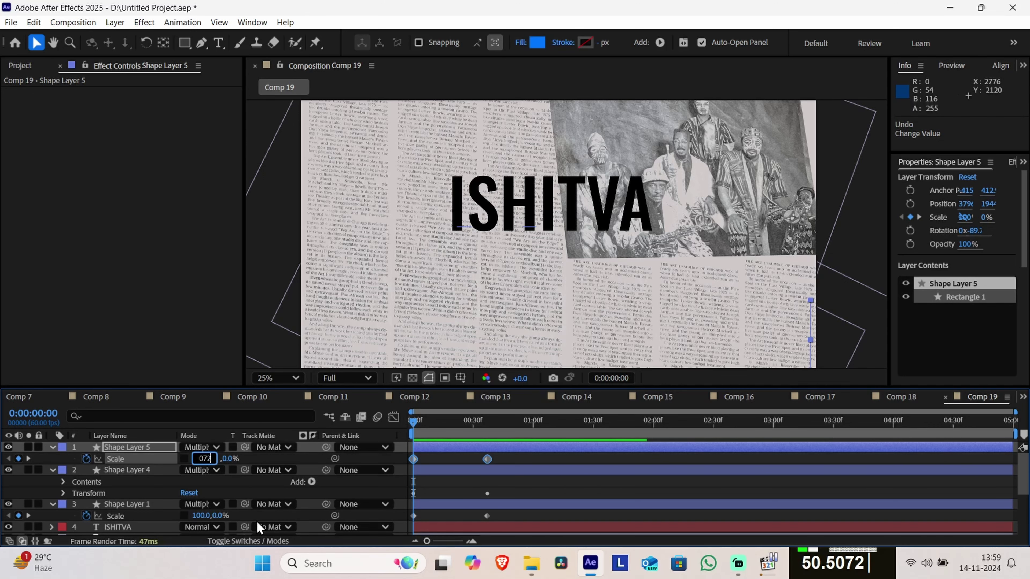
{"action": "key", "text": "ctrl+z"}
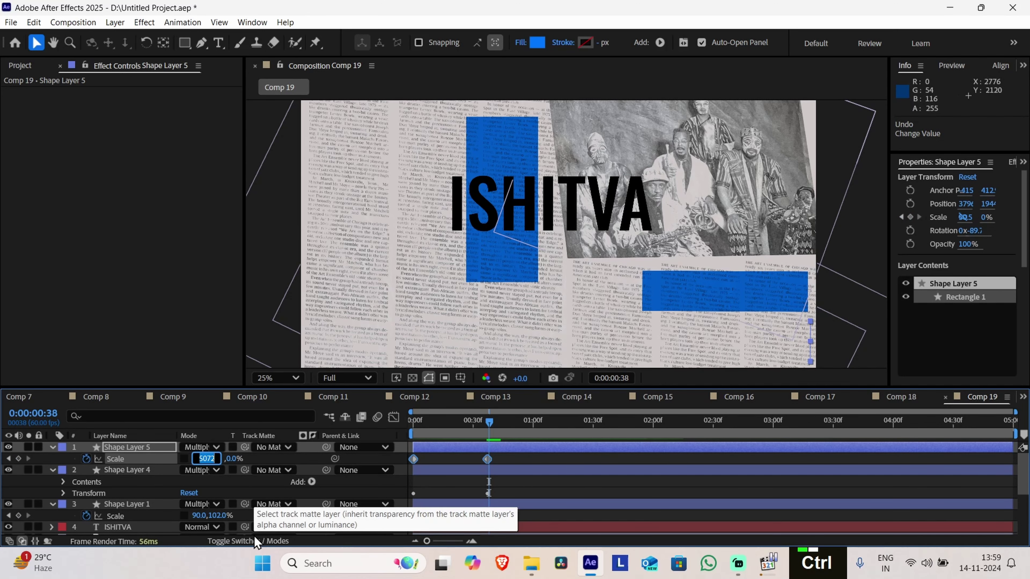
{"action": "key", "text": "ctrl+v"}
{"action": "left_click_drag", "start_coordinate": [428, 424], "coordinate": [398, 431]}
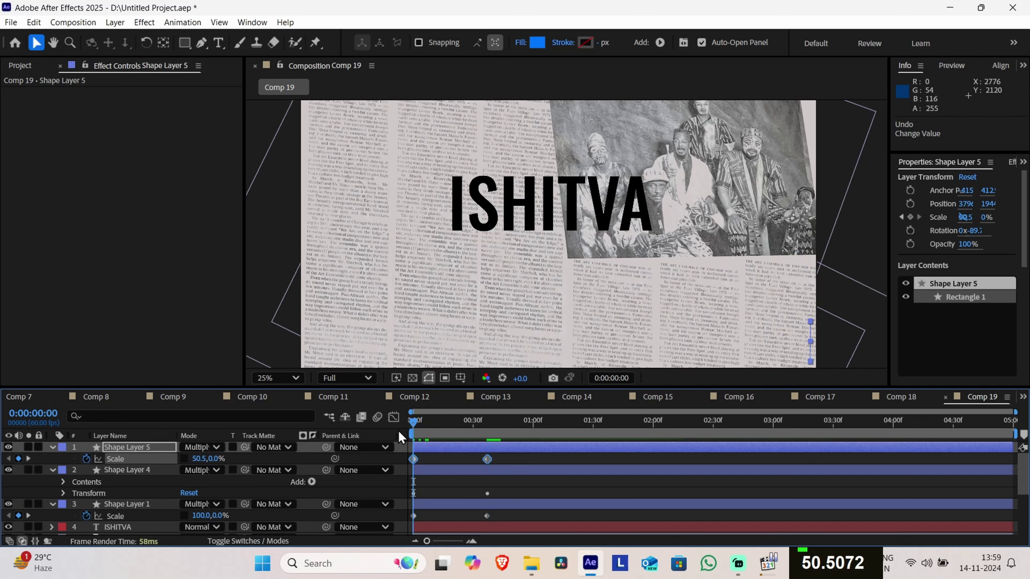
{"action": "left_click", "coordinate": [205, 460]}
{"action": "key", "text": "ctrl+v"}
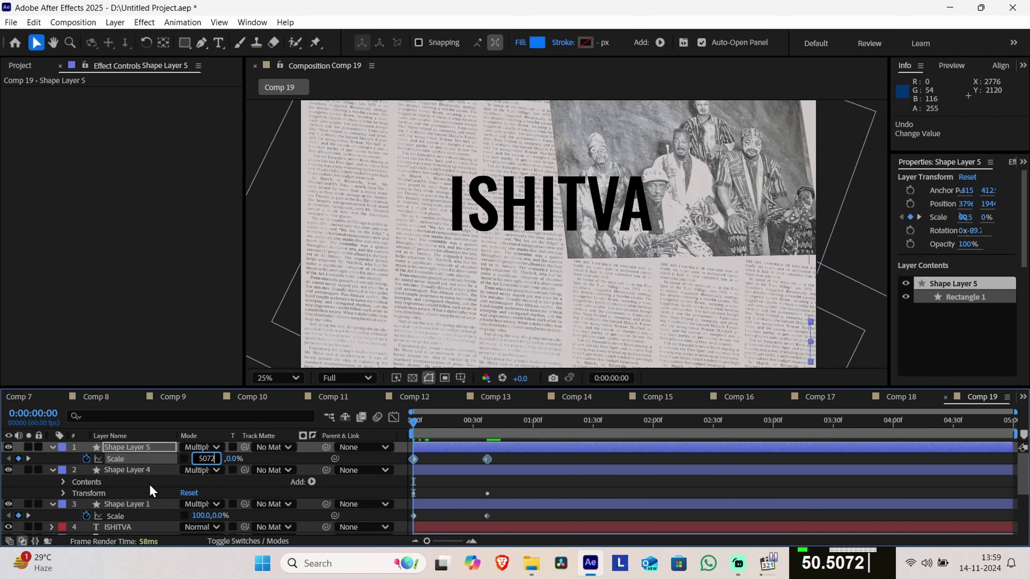
Set Shape Layer 4's horizontal scale to 50.5072 at its first keyframe and preview the bar animation
{"action": "left_click", "coordinate": [127, 473]}
{"action": "key", "text": "s"}
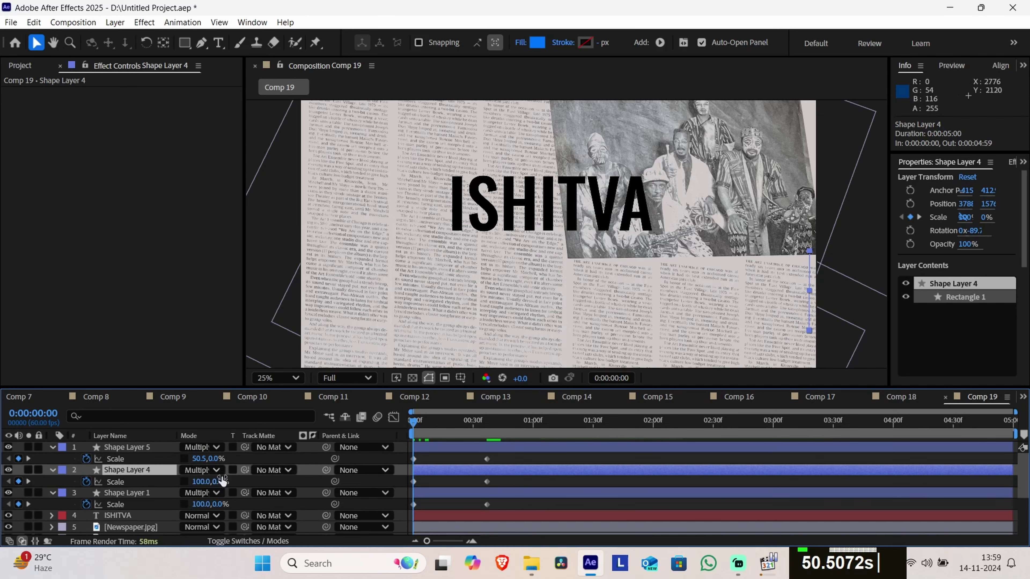
{"action": "left_click", "coordinate": [202, 482]}
{"action": "type", "text": "50.5072"}
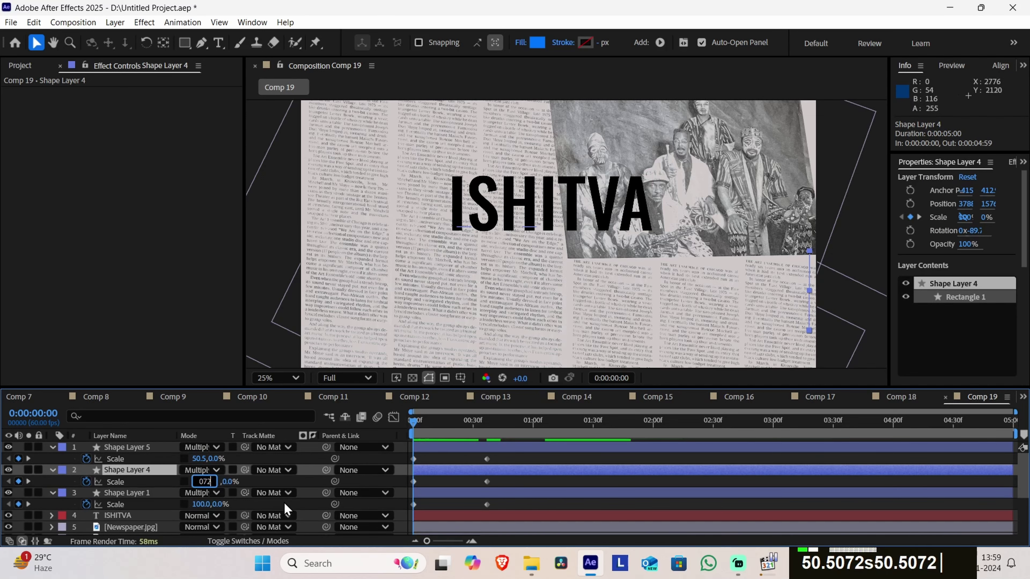
{"action": "left_click", "coordinate": [482, 430]}
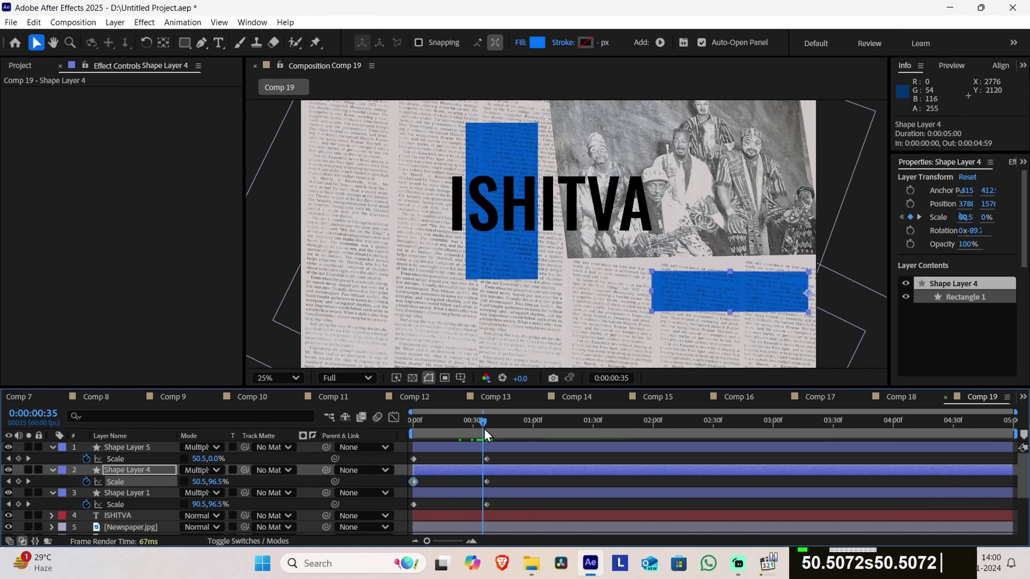
{"action": "left_click_drag", "start_coordinate": [488, 429], "coordinate": [361, 436]}
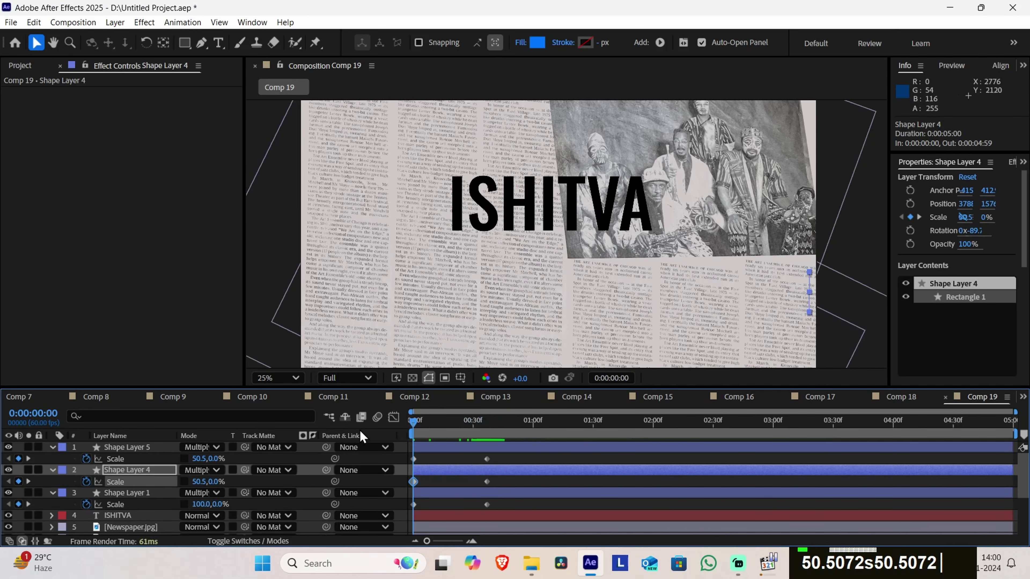
{"action": "left_click", "coordinate": [495, 426]}
{"action": "key", "text": "space"}
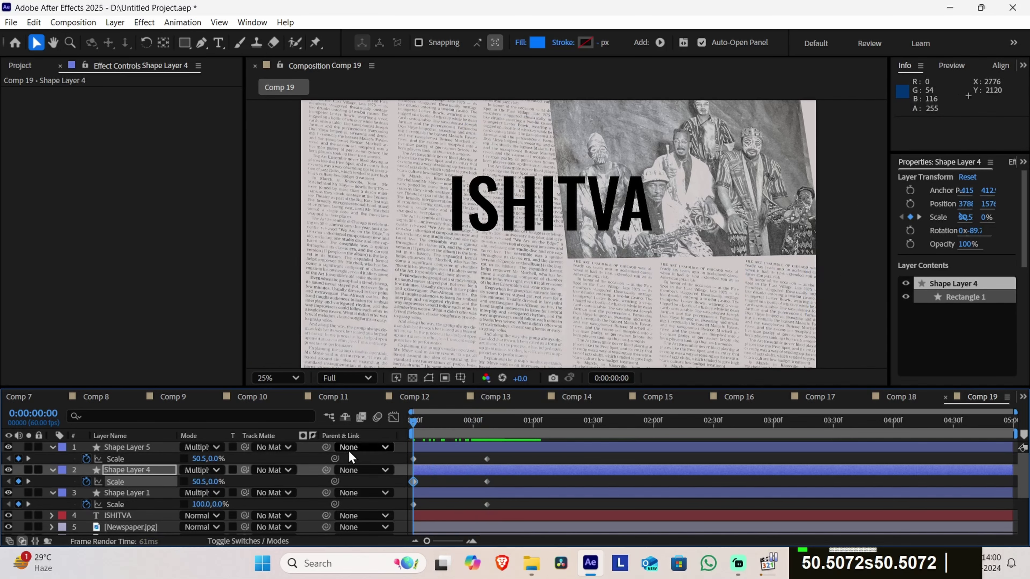
{"action": "key", "text": "space"}
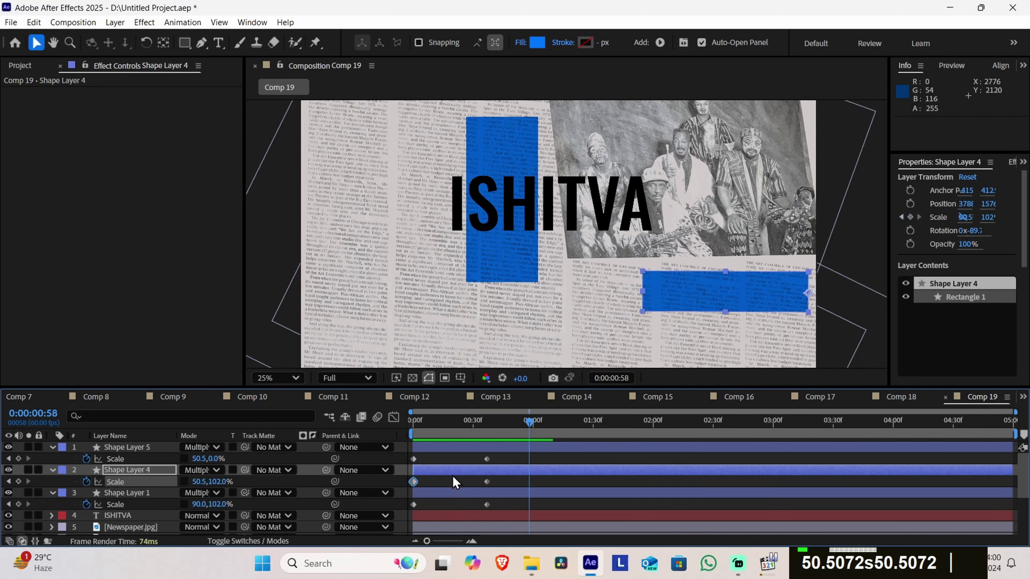
Set Shape Layer 5's vertical scale to 100% at its second keyframe, at 0:00:00:37
{"action": "left_click", "coordinate": [515, 448]}
{"action": "left_click_drag", "start_coordinate": [512, 423], "coordinate": [491, 463]}
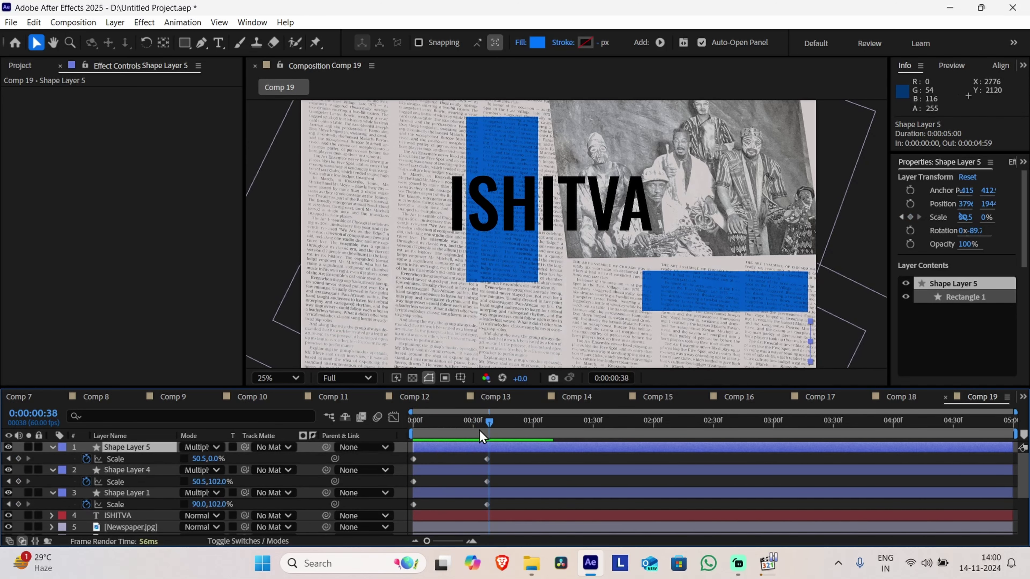
{"action": "left_click", "coordinate": [487, 424]}
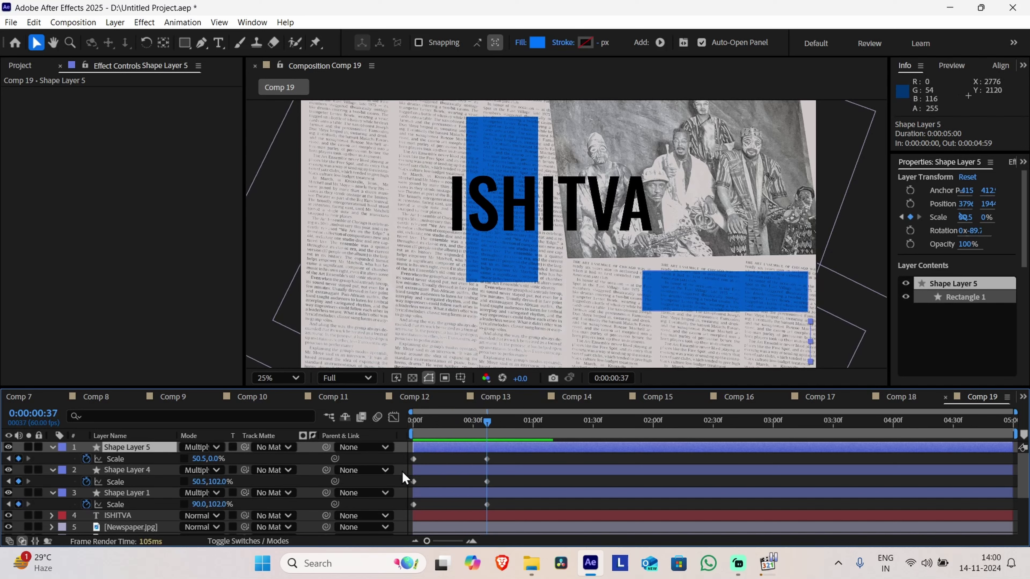
{"action": "left_click", "coordinate": [487, 459]}
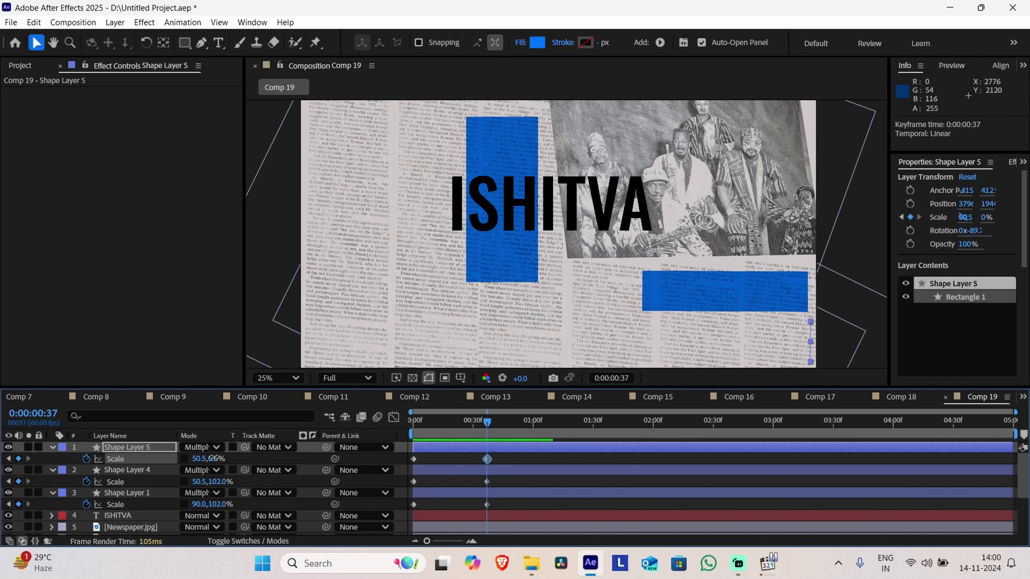
{"action": "left_click_drag", "start_coordinate": [215, 458], "coordinate": [279, 447]}
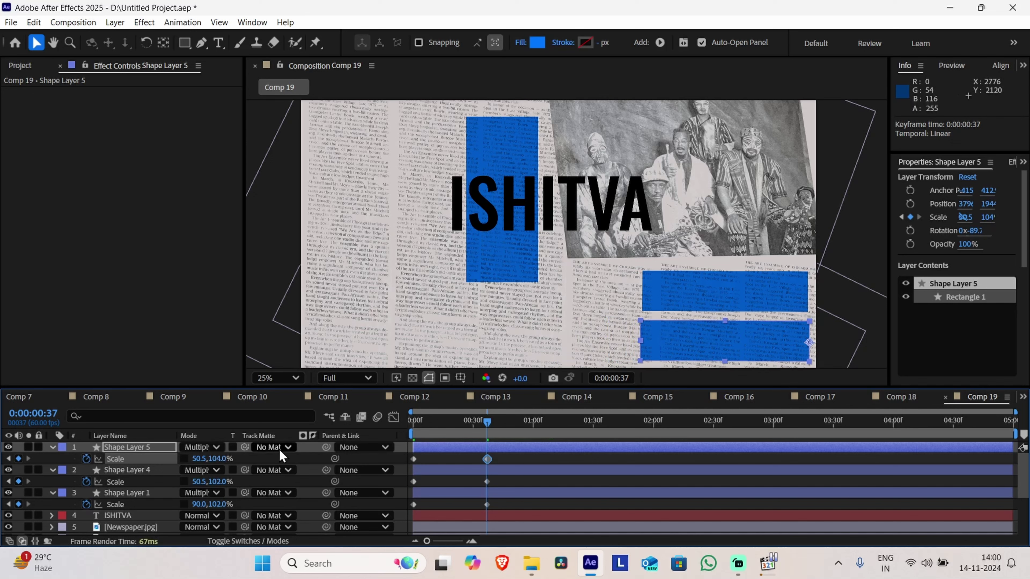
{"action": "left_click", "coordinate": [219, 458]}
{"action": "type", "text": "100"}
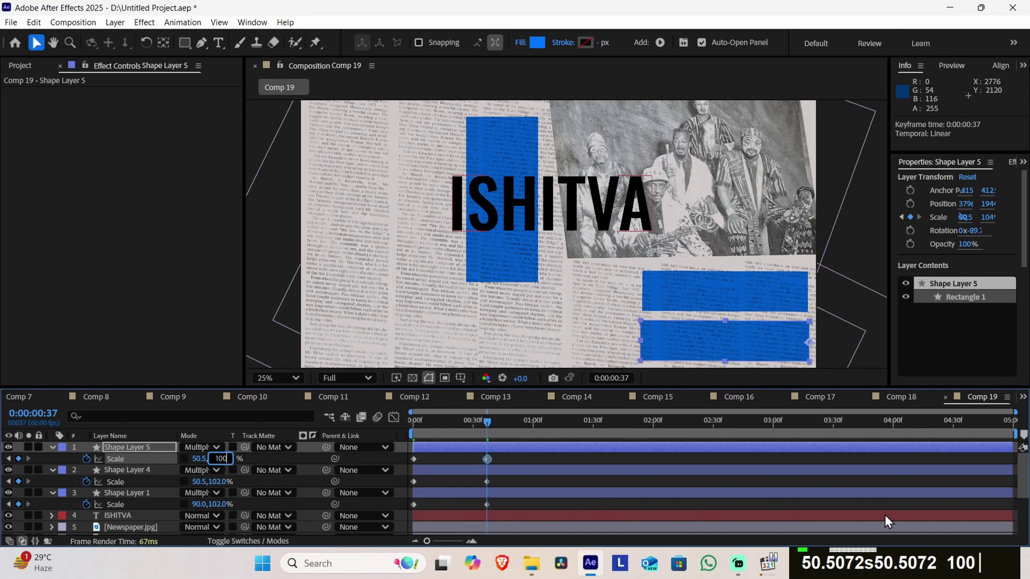
{"action": "key", "text": "Return"}
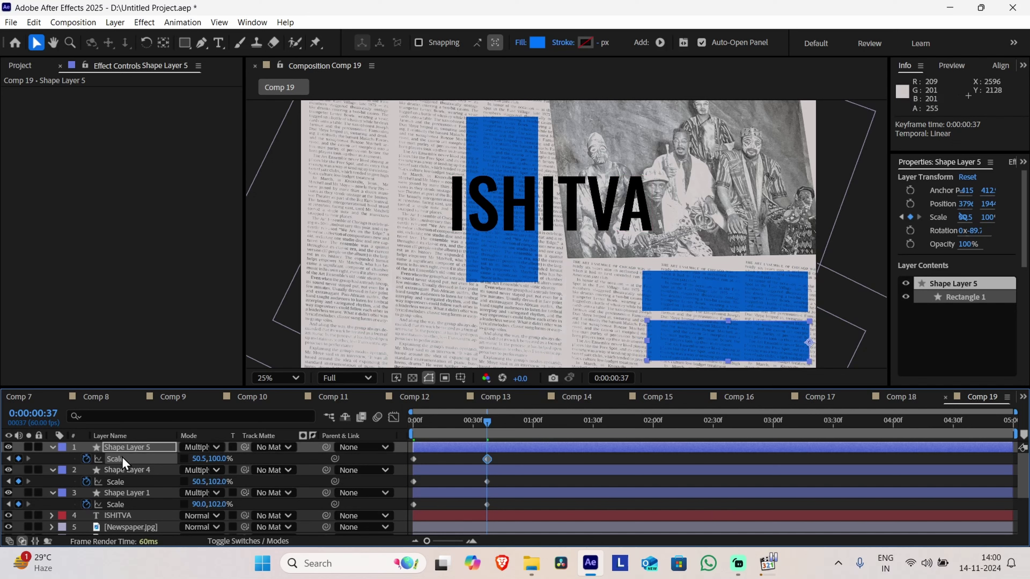
Set Shape Layer 5's horizontal position to 3776 and scrub the animation back to 0:00:00:00
{"action": "left_click", "coordinate": [129, 447]}
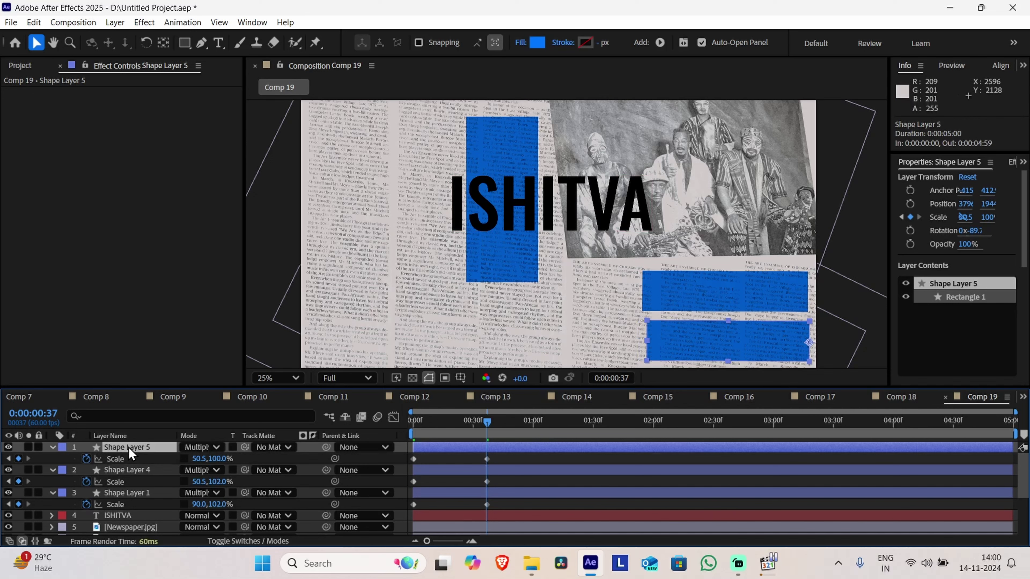
{"action": "key", "text": "p"}
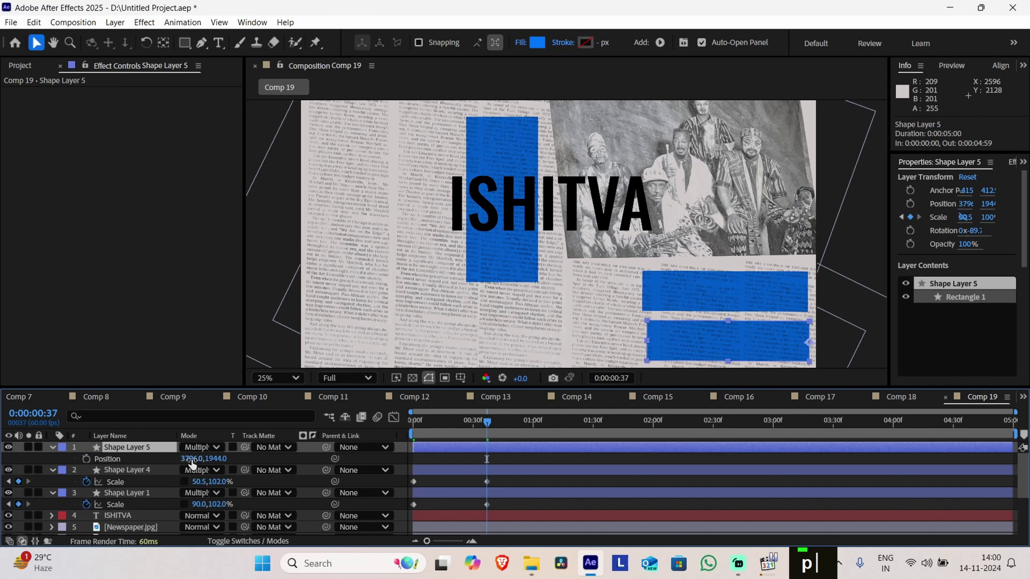
{"action": "left_click_drag", "start_coordinate": [190, 460], "coordinate": [179, 459]}
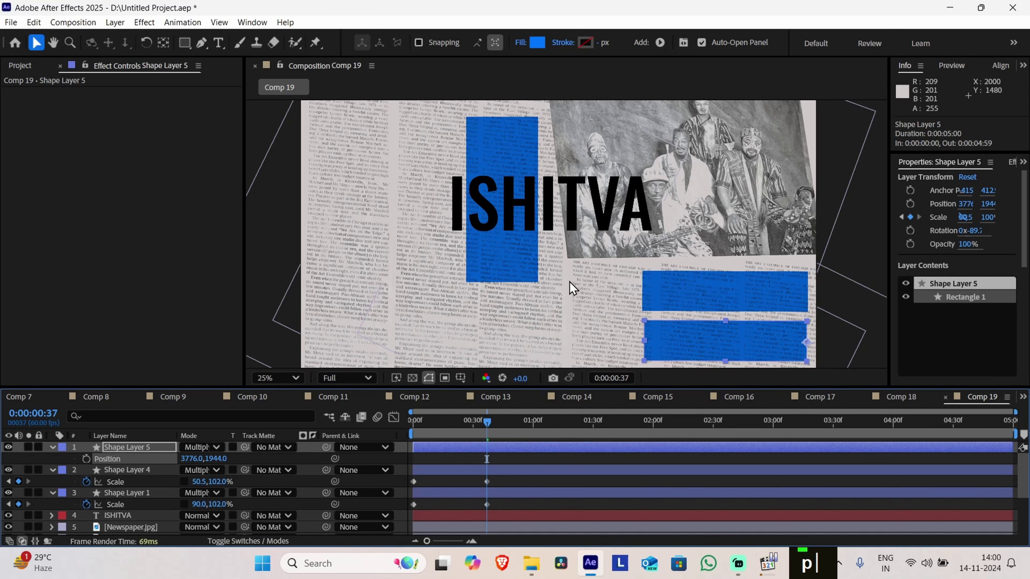
{"action": "scroll", "coordinate": [570, 282], "scroll_direction": "down", "scroll_amount": 2}
{"action": "scroll", "coordinate": [569, 282], "scroll_direction": "up", "scroll_amount": 2}
{"action": "scroll", "coordinate": [570, 282], "scroll_direction": "down", "scroll_amount": 2}
{"action": "left_click", "coordinate": [457, 422]}
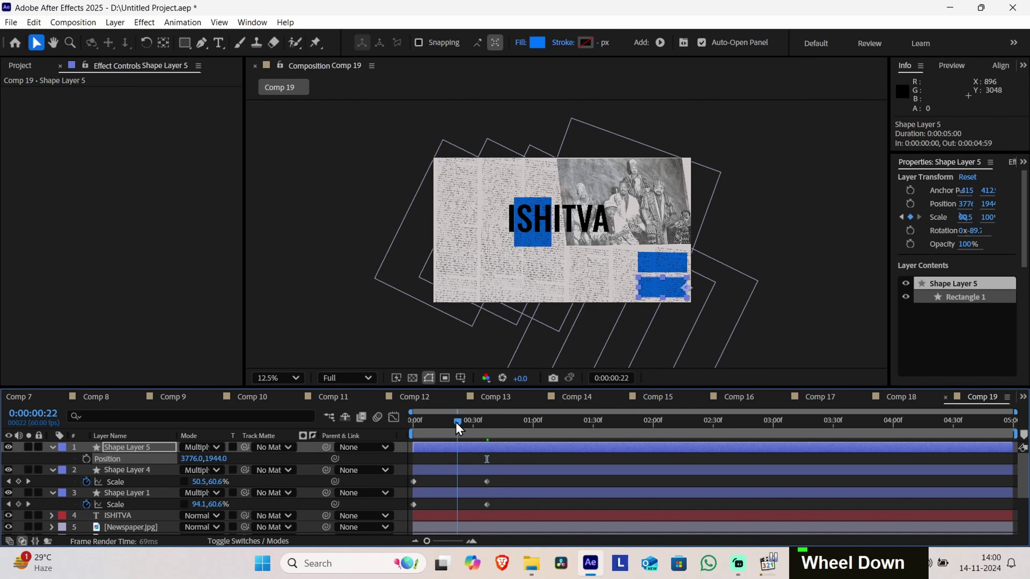
{"action": "left_click_drag", "start_coordinate": [457, 424], "coordinate": [413, 424]}
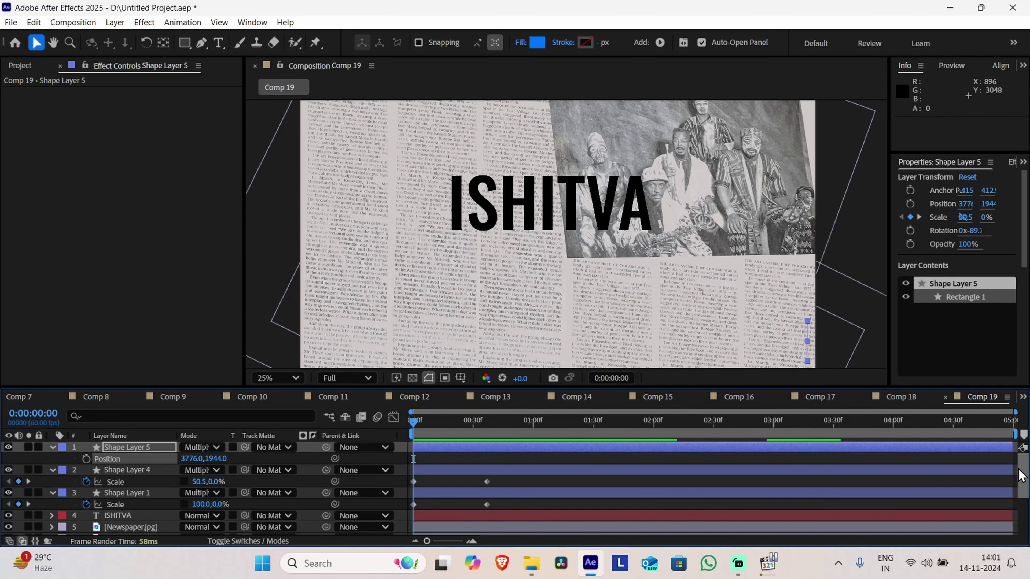
{"action": "key", "text": "p"}
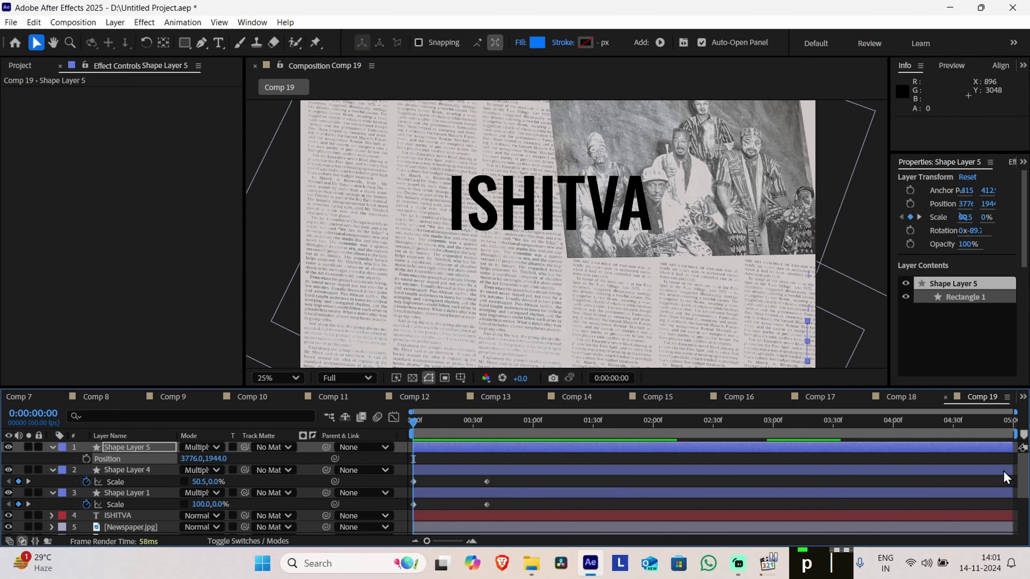
Preview the bar animation from 0:00:00:00 and collapse the properties of Shape Layers 5, 4 and 1
{"action": "key", "text": "space"}
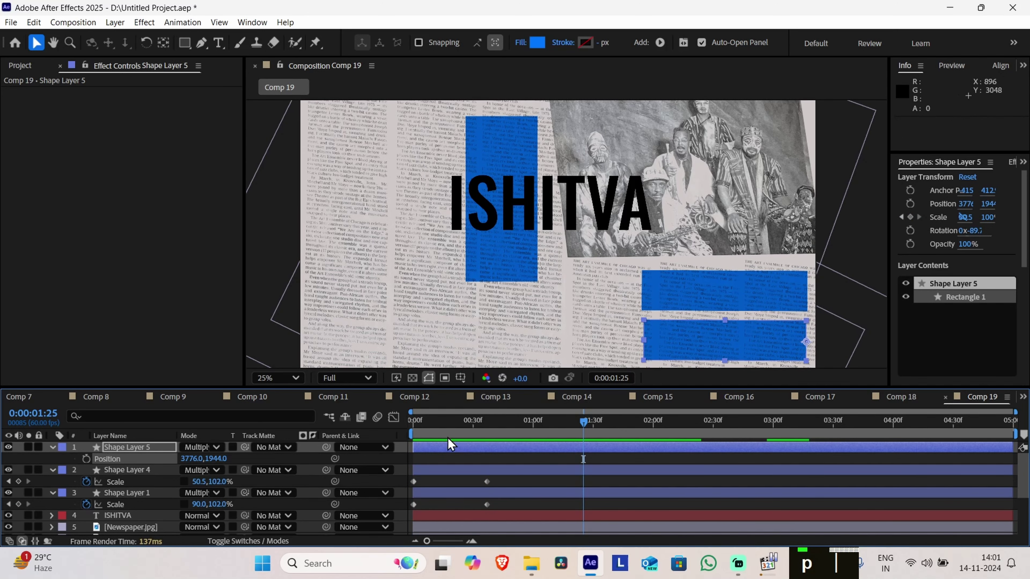
{"action": "key", "text": "Home"}
{"action": "key", "text": "space"}
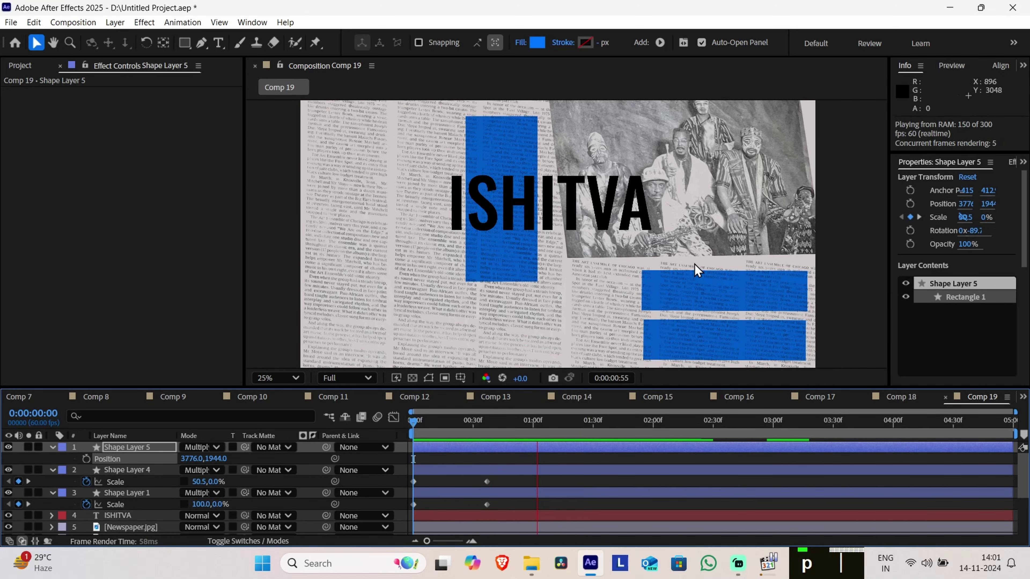
{"action": "key", "text": "space"}
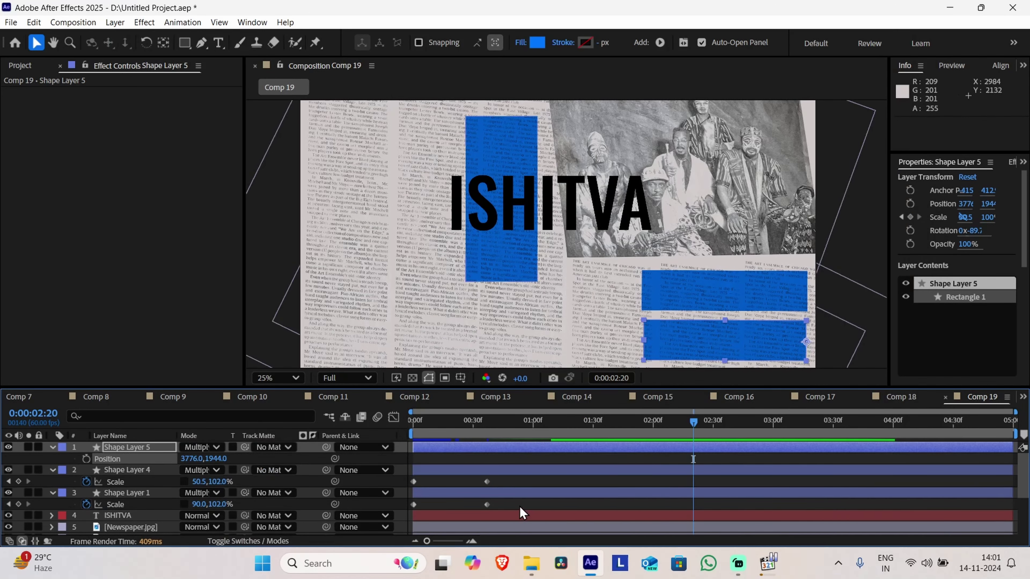
{"action": "left_click", "coordinate": [52, 446]}
{"action": "left_click", "coordinate": [52, 458]}
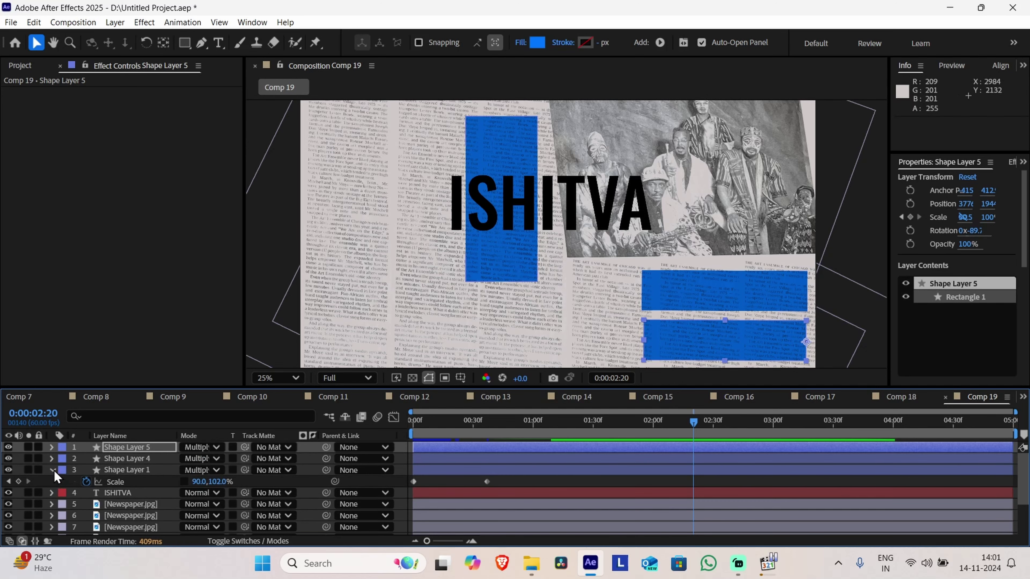
{"action": "left_click", "coordinate": [54, 471]}
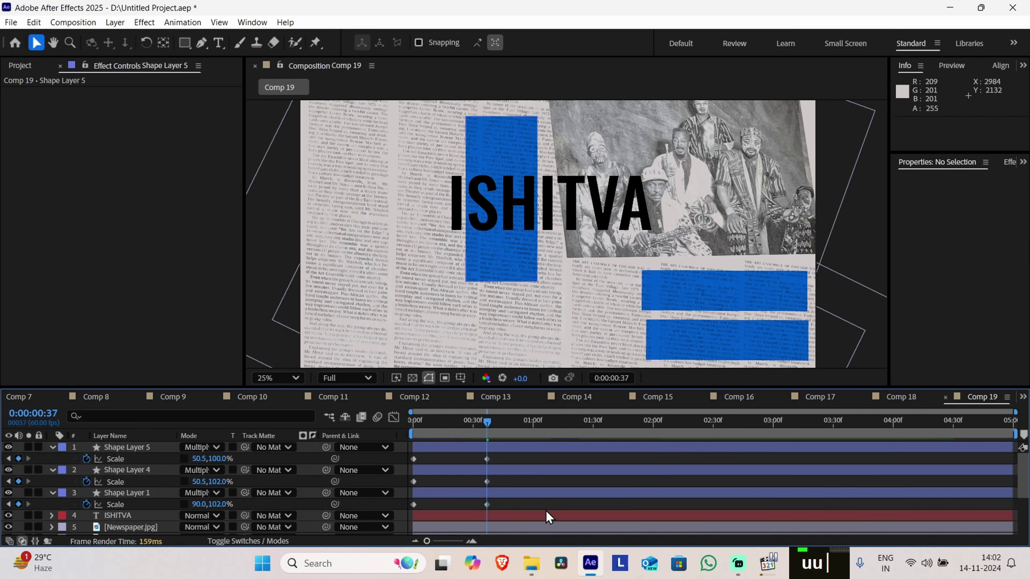
Apply Easy Ease to all Scale keyframes of Shape Layers 5, 4 and 1
{"action": "left_click_drag", "start_coordinate": [537, 507], "coordinate": [381, 453]}
{"action": "right_click", "coordinate": [491, 459]}
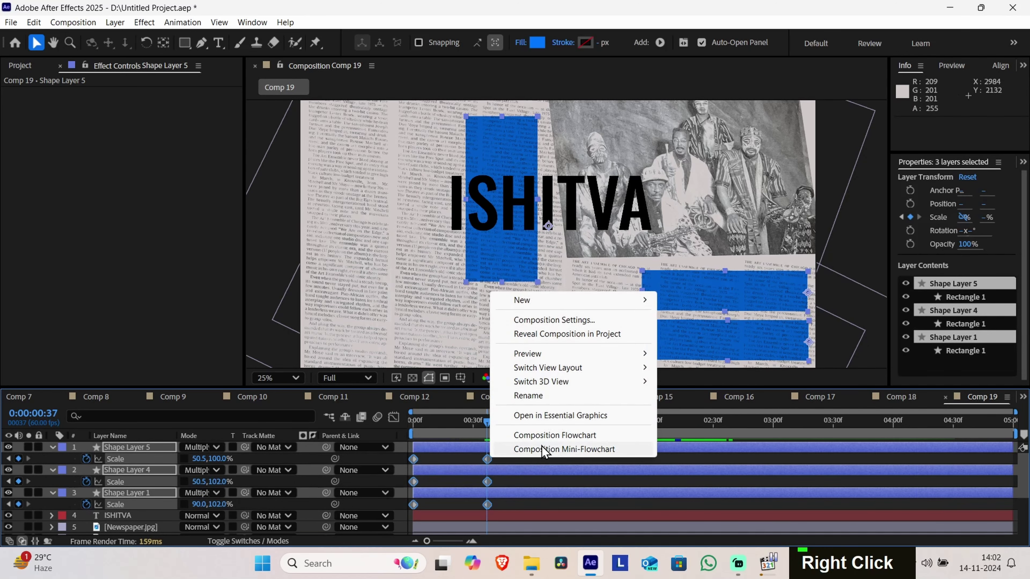
{"action": "mouse_move", "coordinate": [545, 467]}
{"action": "left_click", "coordinate": [718, 388]}
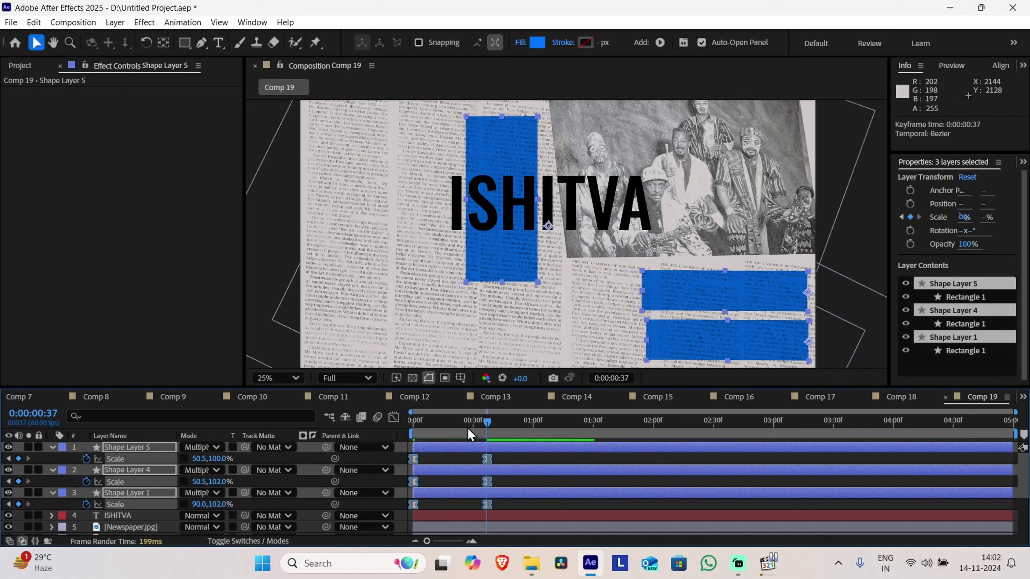
Delay Shape Layer 5's two Scale keyframes so the second falls at 0:00:00:50, and return to 0:00:00:00
{"action": "left_click_drag", "start_coordinate": [506, 457], "coordinate": [411, 467]}
{"action": "left_click_drag", "start_coordinate": [488, 459], "coordinate": [513, 459]}
{"action": "left_click_drag", "start_coordinate": [488, 426], "coordinate": [548, 471]}
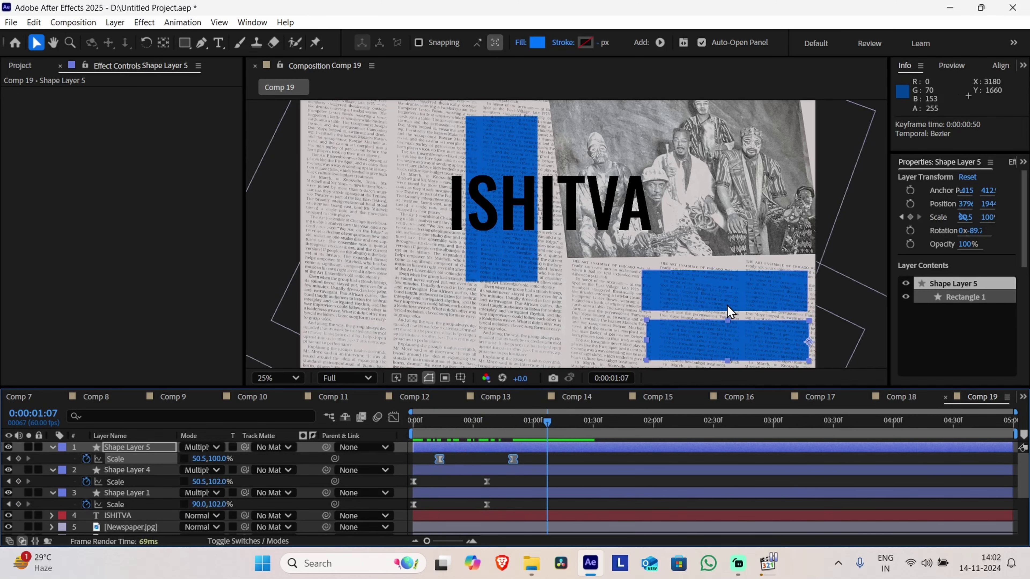
{"action": "scroll", "coordinate": [571, 309], "scroll_direction": "down", "scroll_amount": 1}
{"action": "scroll", "coordinate": [570, 306], "scroll_direction": "up", "scroll_amount": 1}
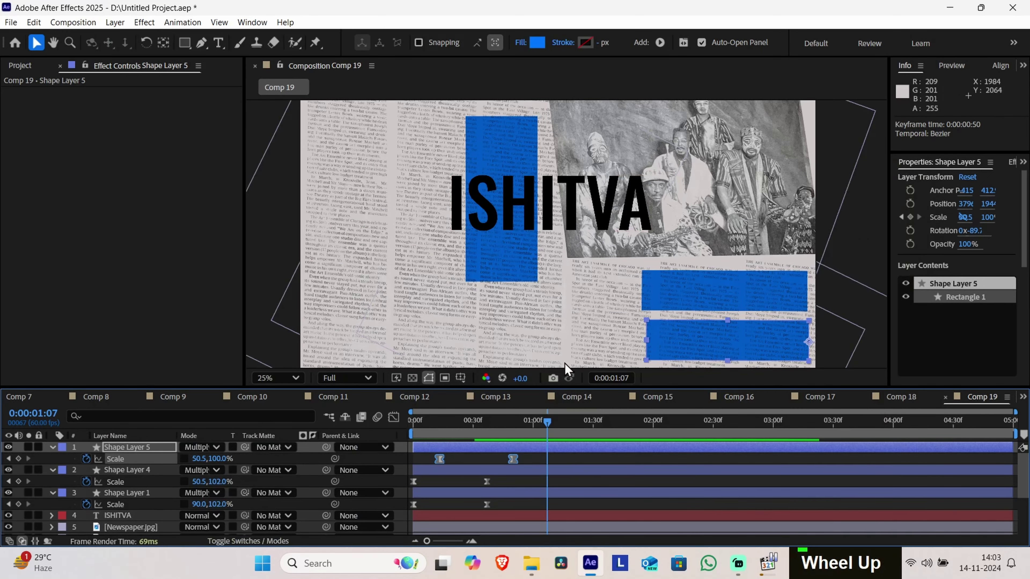
{"action": "left_click_drag", "start_coordinate": [546, 423], "coordinate": [363, 541]}
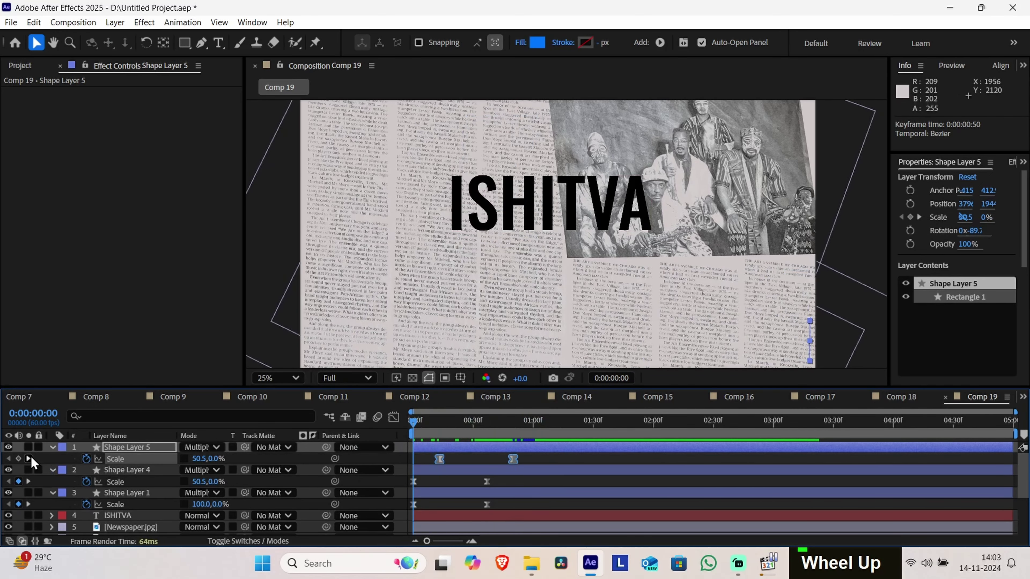
Collapse the shape layers and pre-compose all layers of Comp 19, moving all attributes into the new composition
{"action": "left_click", "coordinate": [52, 447]}
{"action": "left_click", "coordinate": [52, 459]}
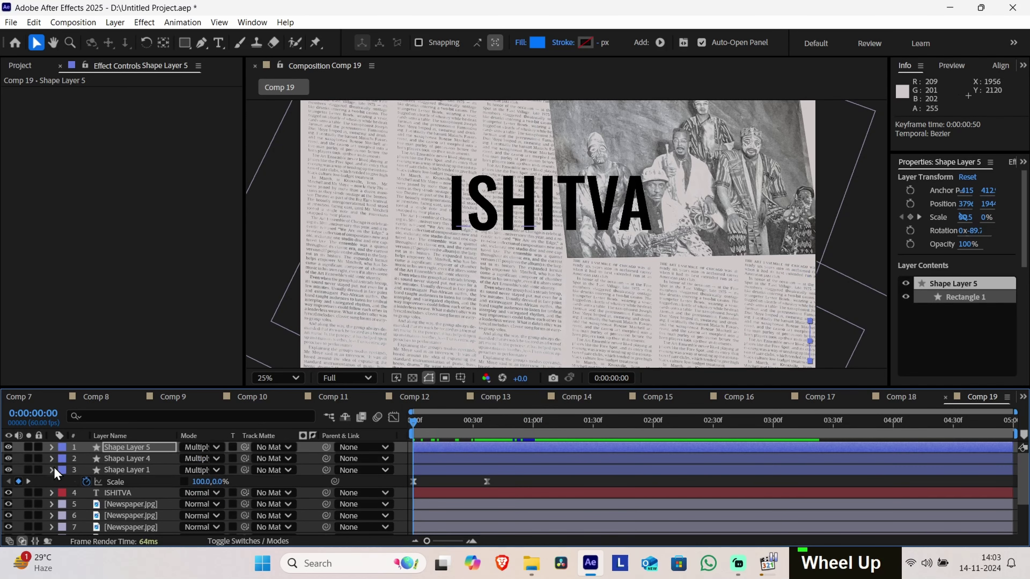
{"action": "left_click", "coordinate": [52, 470]}
{"action": "scroll", "coordinate": [76, 504], "scroll_direction": "down", "scroll_amount": 2}
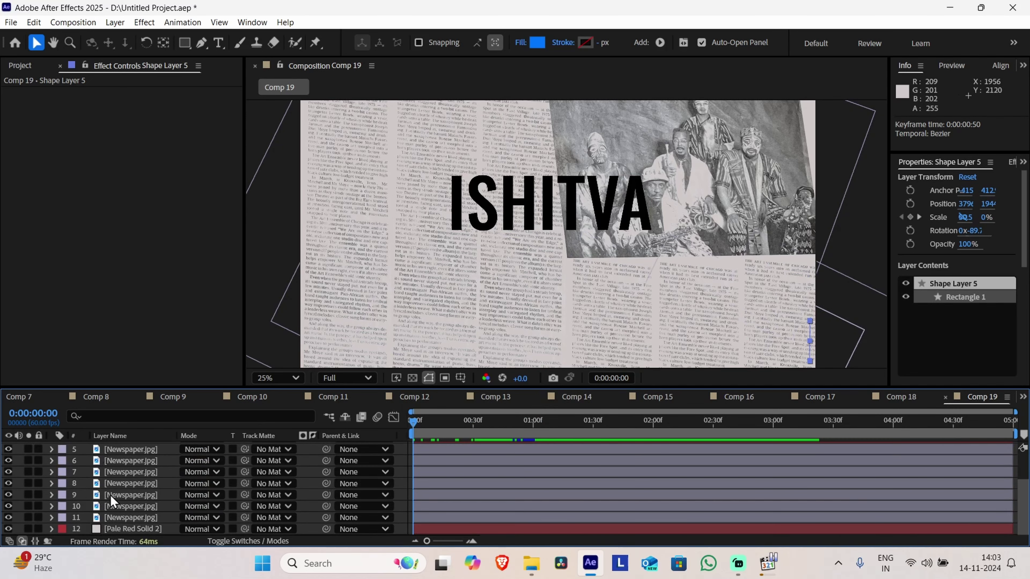
{"action": "scroll", "coordinate": [111, 495], "scroll_direction": "up", "scroll_amount": 2}
{"action": "key", "text": "ctrl+z"}
{"action": "mouse_move", "coordinate": [82, 532]}
{"action": "left_mouse_down"}
{"action": "mouse_move", "coordinate": [111, 536]}
{"action": "mouse_move", "coordinate": [144, 462]}
{"action": "mouse_move", "coordinate": [142, 433]}
{"action": "mouse_move", "coordinate": [129, 438]}
{"action": "mouse_move", "coordinate": [142, 441]}
{"action": "left_mouse_up"}
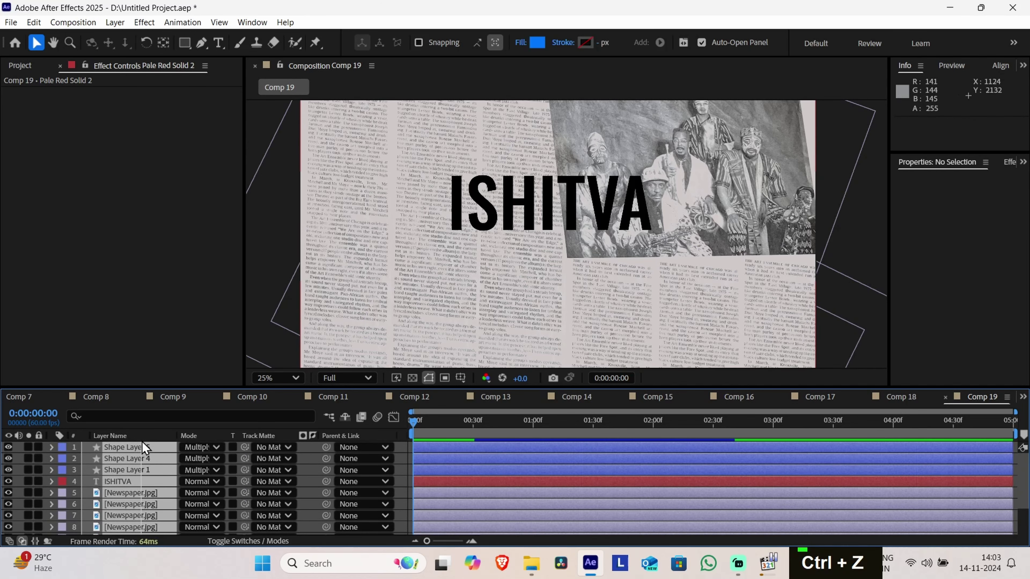
{"action": "right_click", "coordinate": [139, 449]}
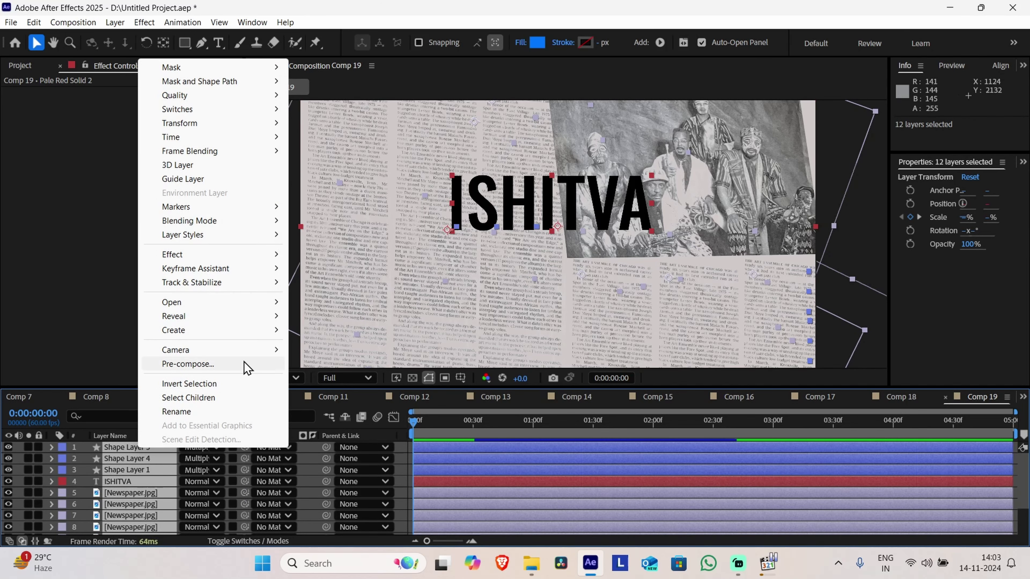
{"action": "left_click", "coordinate": [246, 364]}
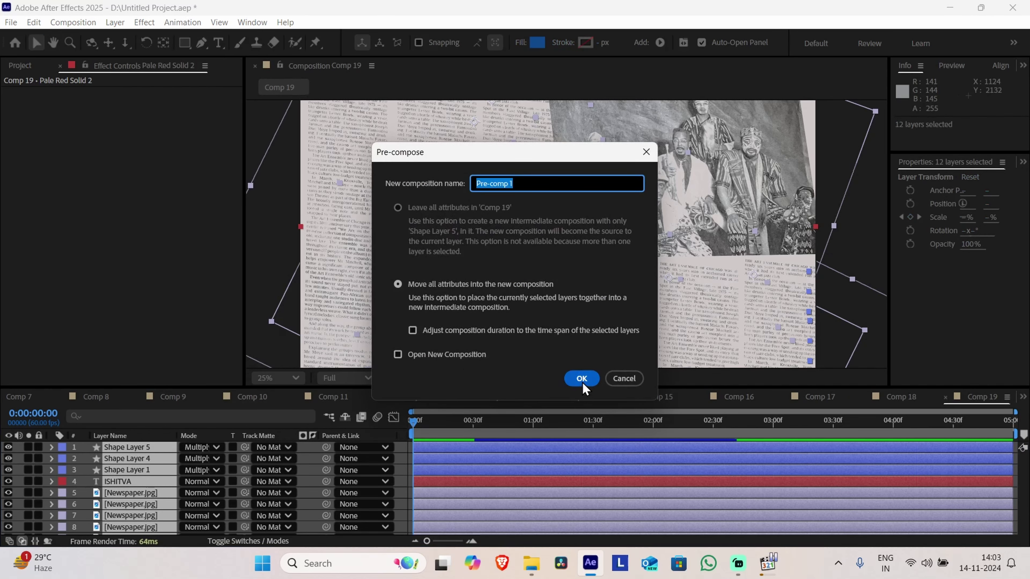
{"action": "left_click", "coordinate": [586, 383]}
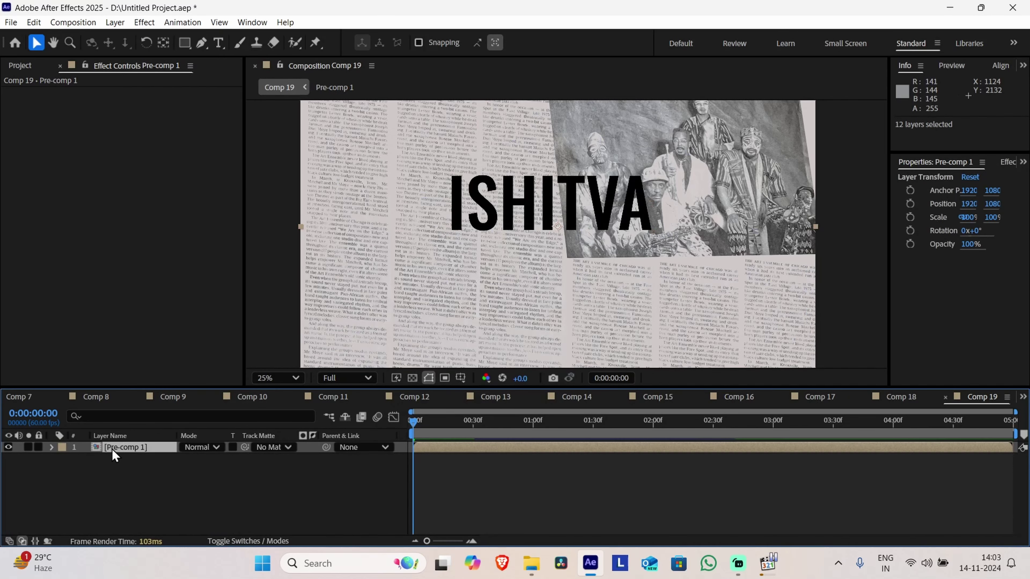
Rename the pre-composed layer to main
{"action": "right_click", "coordinate": [121, 449]}
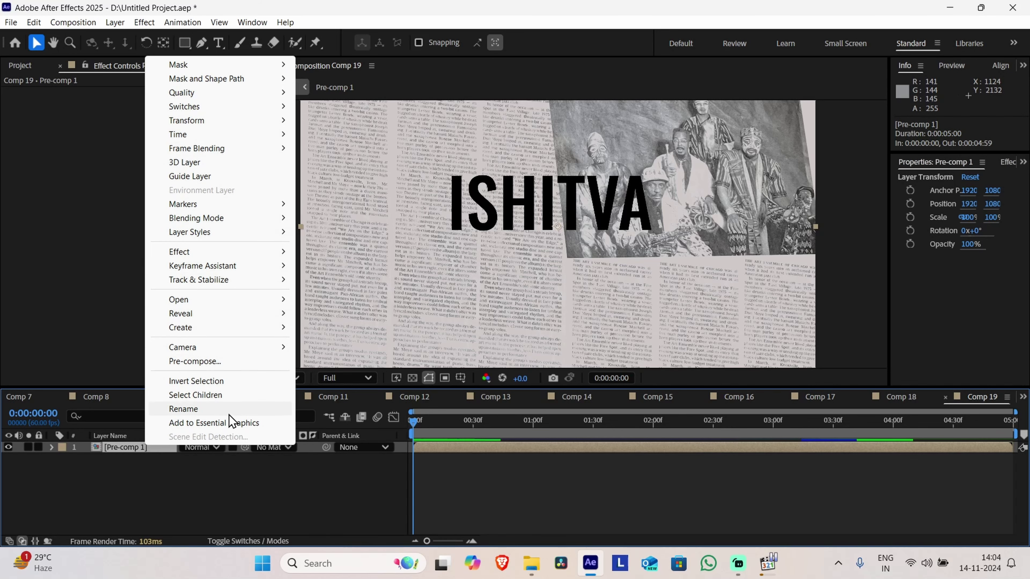
{"action": "left_click", "coordinate": [229, 410]}
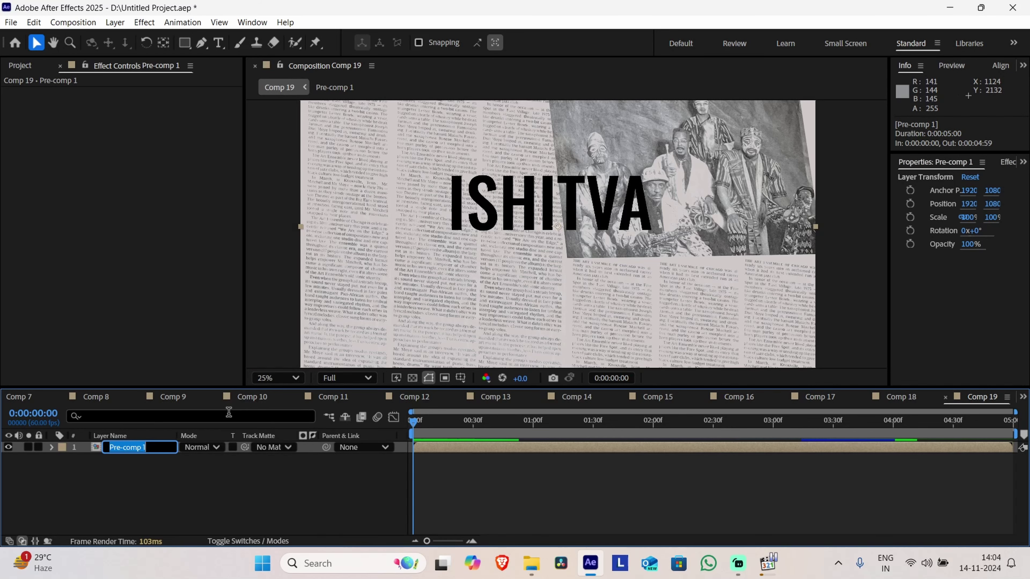
{"action": "type", "text": "main"}
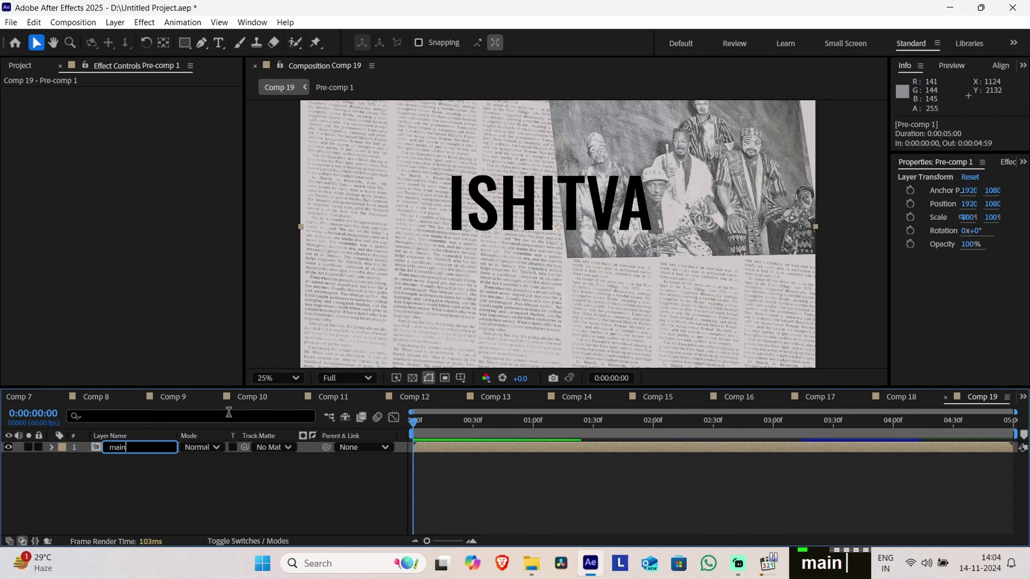
{"action": "key", "text": "Return"}
{"action": "left_click", "coordinate": [240, 476]}
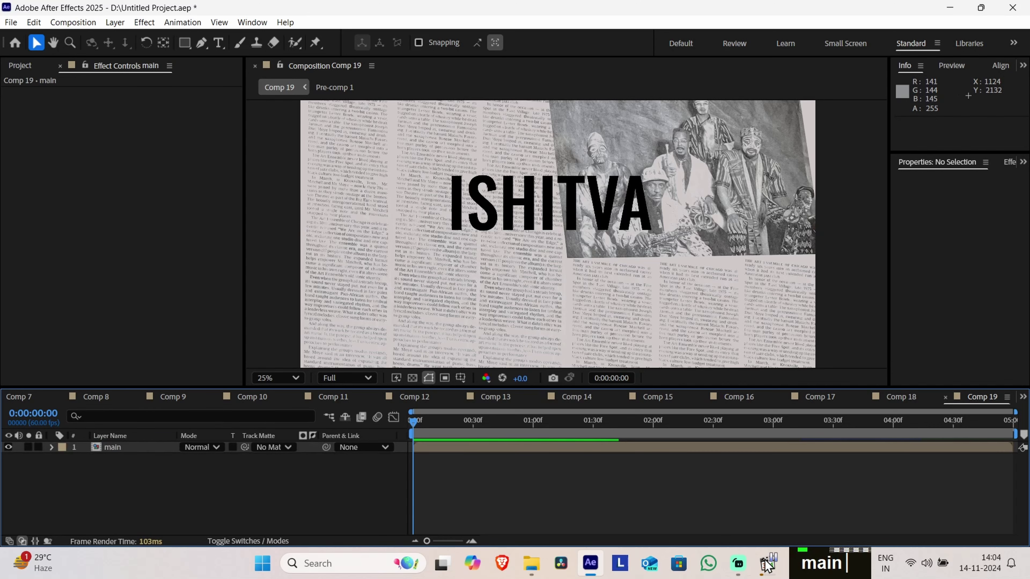
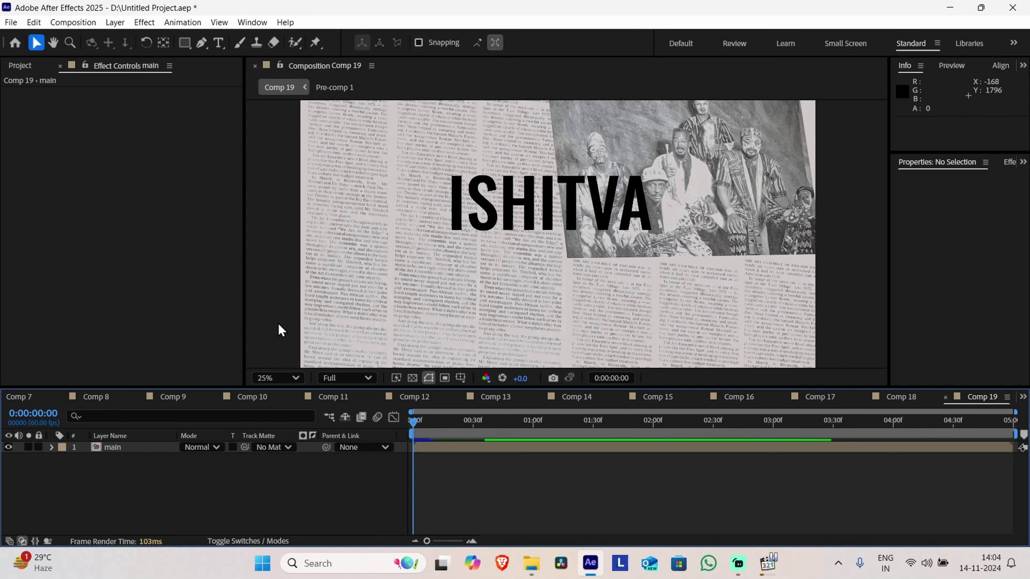
Create a black solid measuring 3840 x 2160 px above the main layer
{"action": "right_click", "coordinate": [192, 490]}
{"action": "mouse_move", "coordinate": [287, 331]}
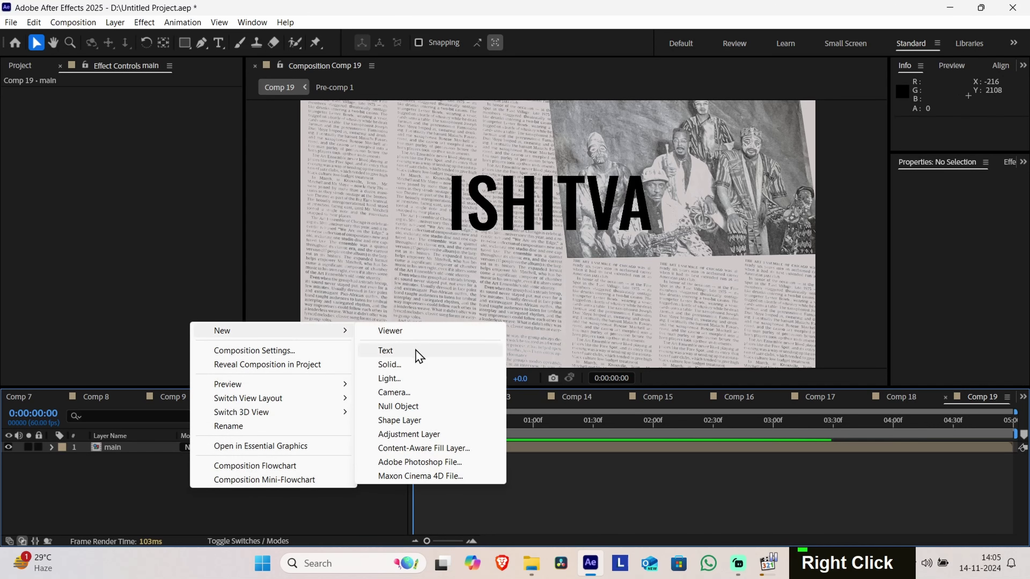
{"action": "left_click", "coordinate": [459, 365]}
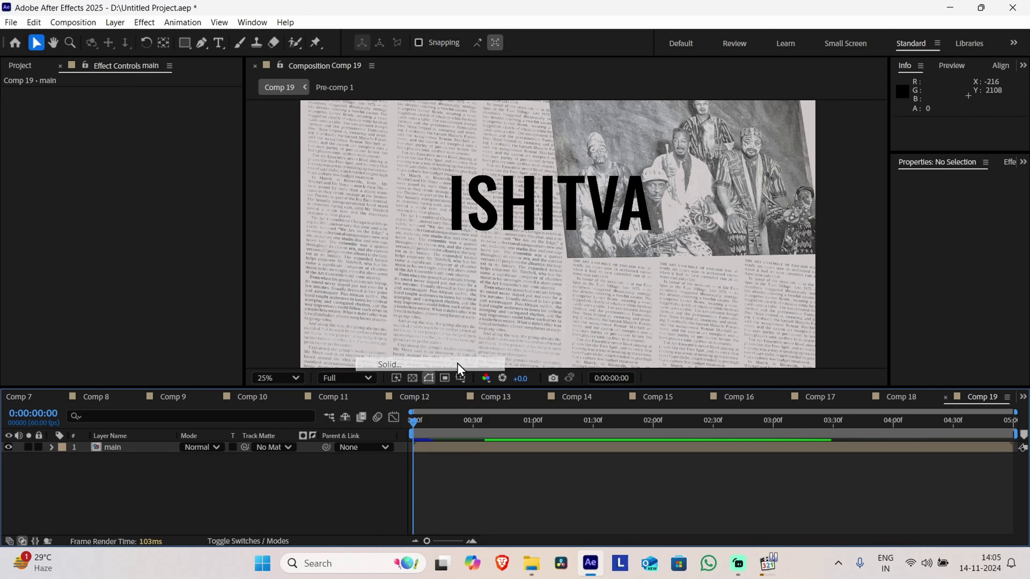
{"action": "left_click", "coordinate": [505, 378]}
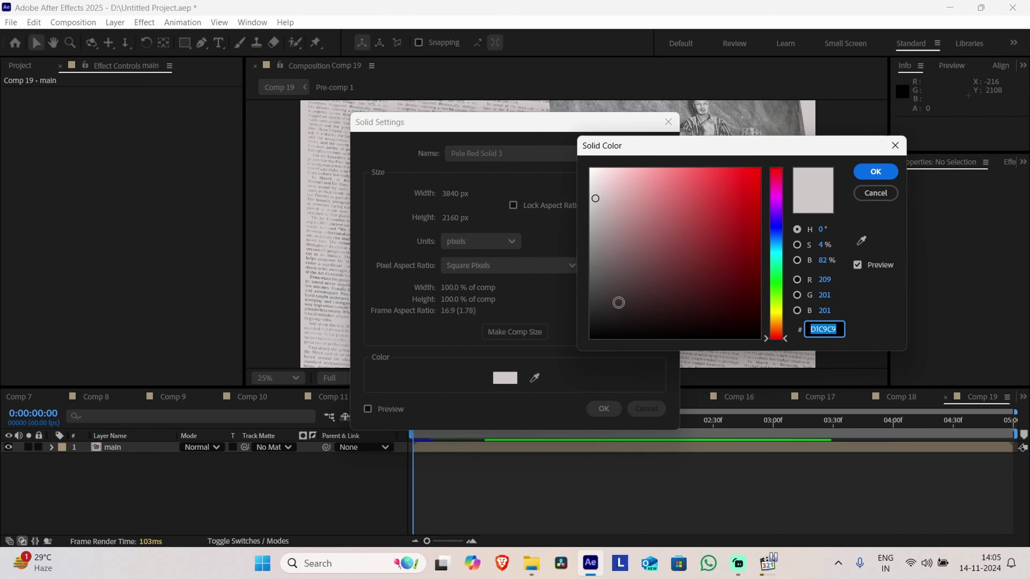
{"action": "left_click_drag", "start_coordinate": [617, 302], "coordinate": [576, 381]}
{"action": "left_click", "coordinate": [871, 172]}
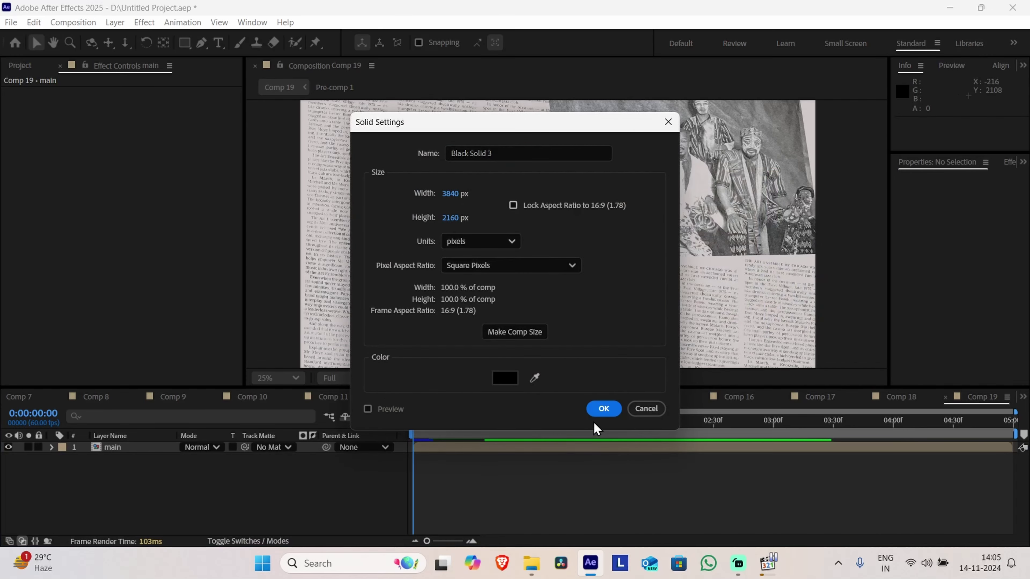
{"action": "left_click", "coordinate": [606, 408]}
{"action": "scroll", "coordinate": [415, 209], "scroll_direction": "down", "scroll_amount": 2}
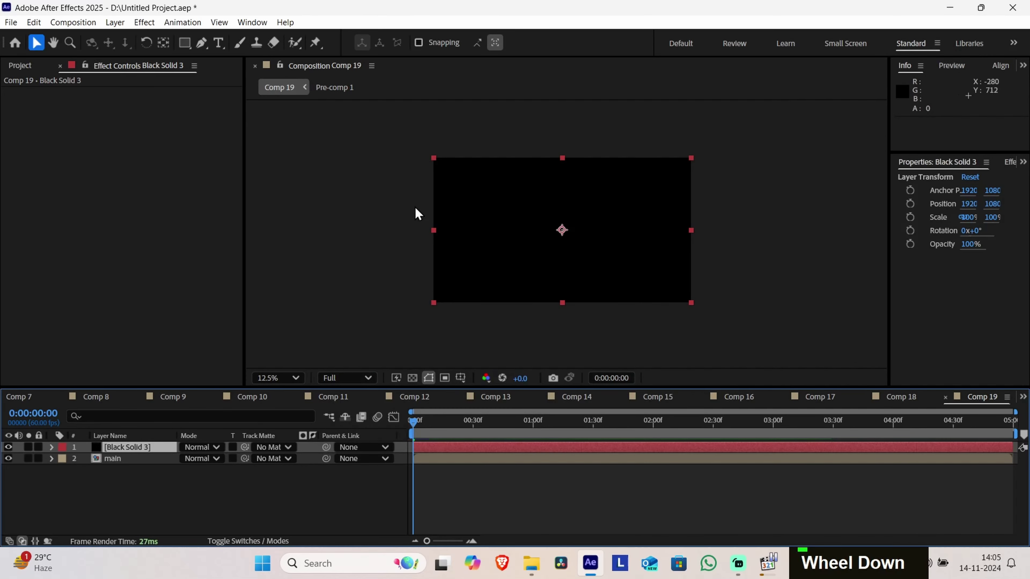
Draw a closed nine-point Pen mask on the black solid, with a jagged edge limiting it to the frame's left strip
{"action": "left_click", "coordinate": [203, 43]}
{"action": "left_click", "coordinate": [410, 143]}
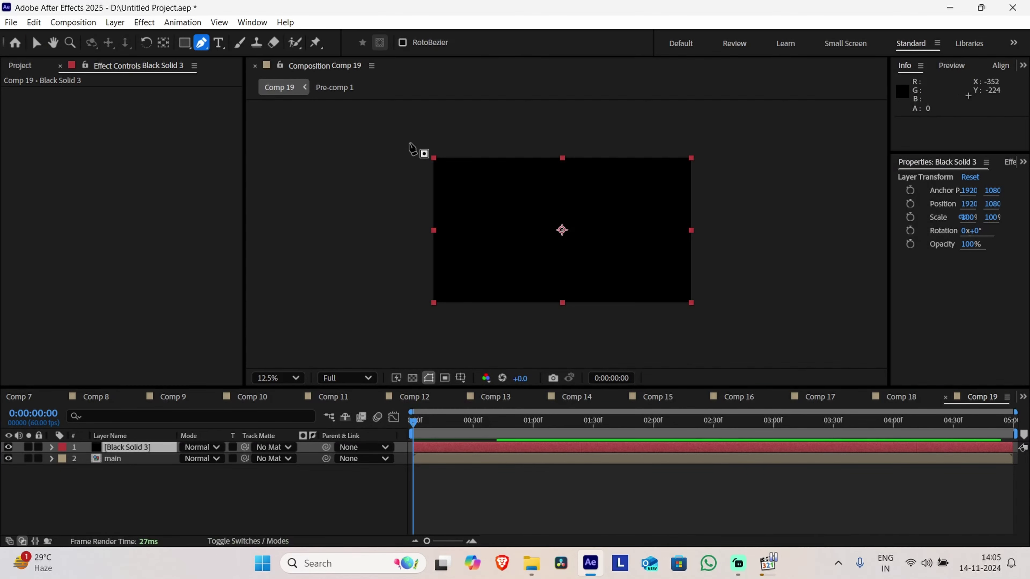
{"action": "left_click", "coordinate": [469, 143]}
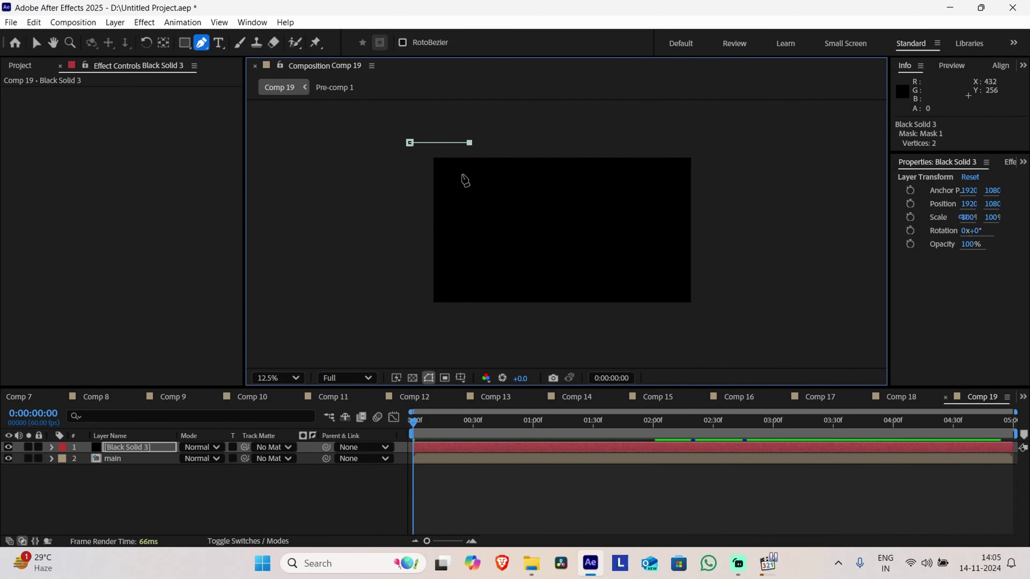
{"action": "left_click", "coordinate": [462, 175]}
{"action": "left_click", "coordinate": [471, 206]}
{"action": "left_click", "coordinate": [463, 234]}
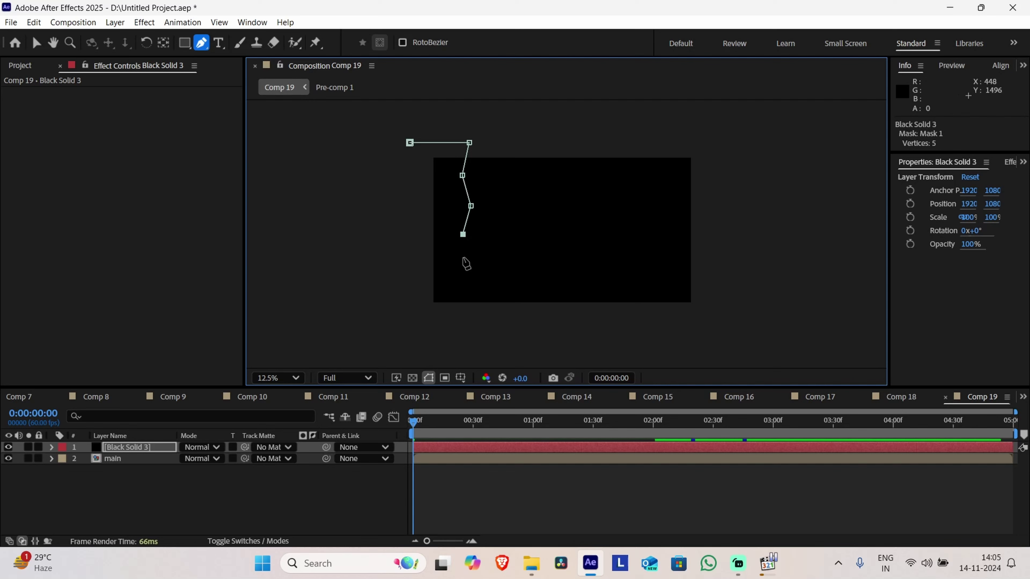
{"action": "left_click", "coordinate": [469, 261]}
{"action": "left_click", "coordinate": [471, 309]}
{"action": "left_click", "coordinate": [422, 320]}
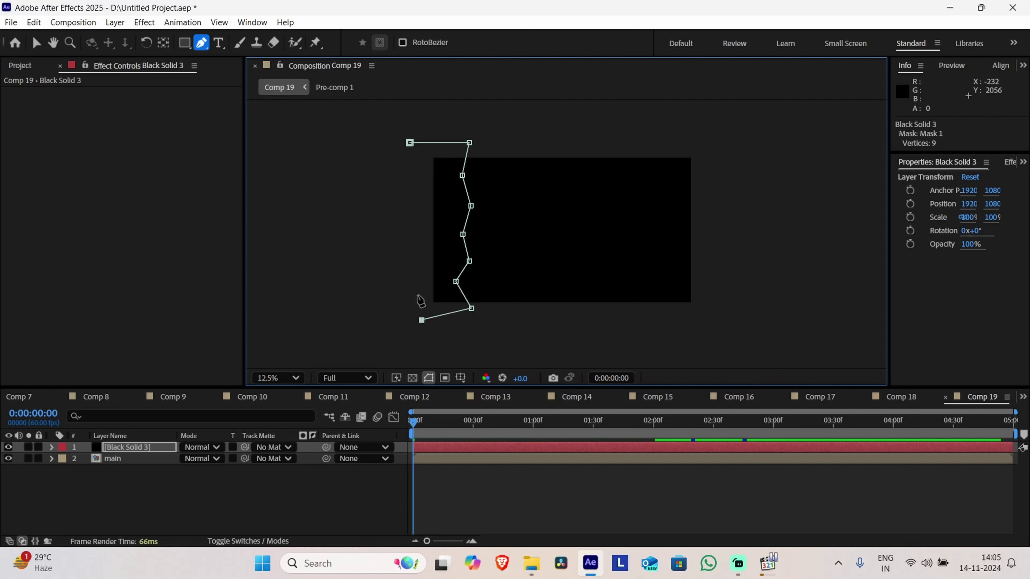
{"action": "left_click", "coordinate": [409, 143]}
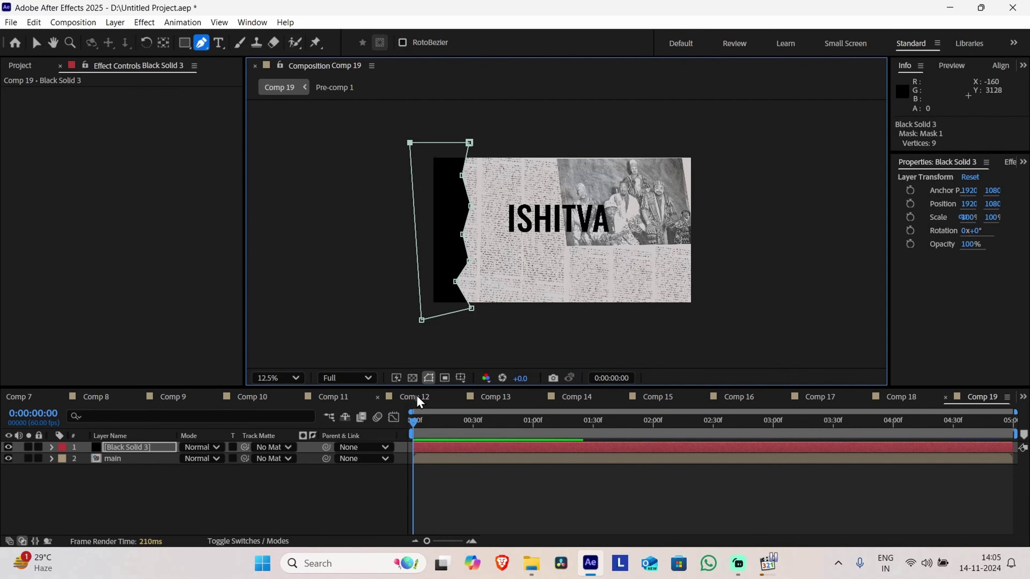
Expand the black solid's Mask 1 properties in the timeline
{"action": "left_click", "coordinate": [52, 447]}
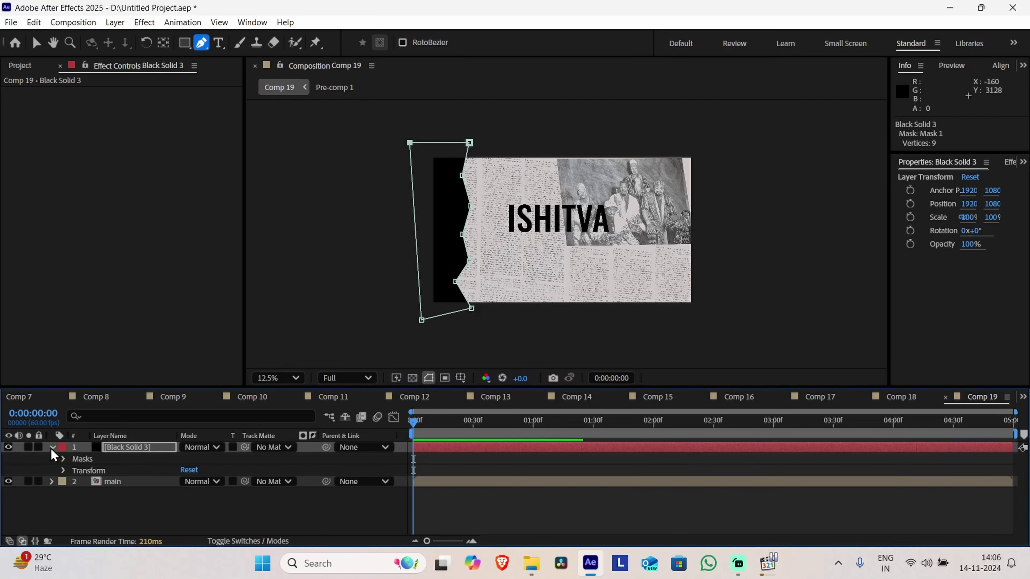
{"action": "left_click", "coordinate": [63, 459]}
{"action": "left_click", "coordinate": [74, 470]}
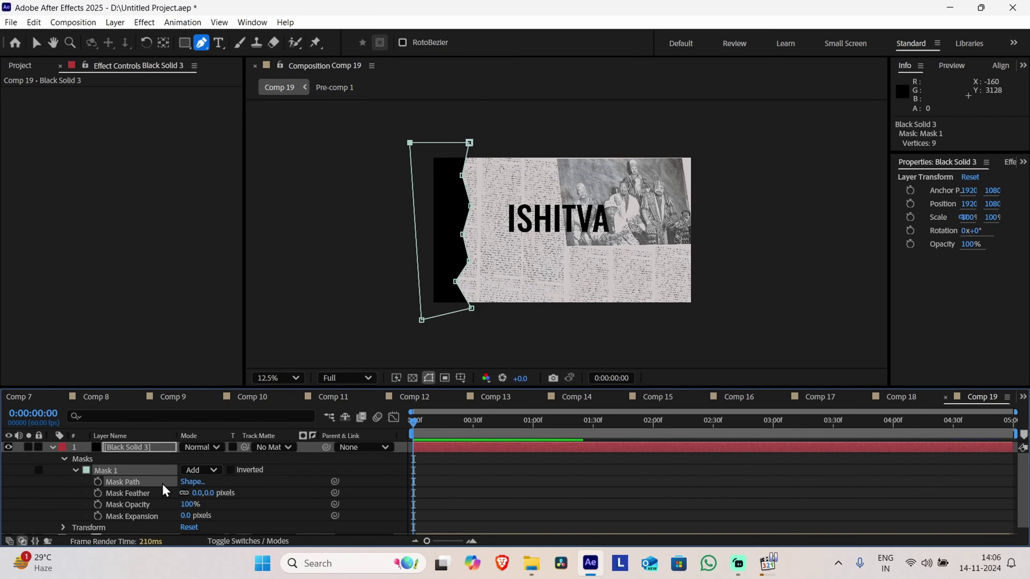
Try animating Mask 1's path with a keyframe at 0:00:00:00, move to 0:00:00:17, and remove the keyframing
{"action": "left_click", "coordinate": [98, 481]}
{"action": "left_click_drag", "start_coordinate": [414, 426], "coordinate": [448, 431]}
{"action": "left_click", "coordinate": [230, 470]}
{"action": "left_click", "coordinate": [229, 471]}
{"action": "key", "text": "ctrl+z"}
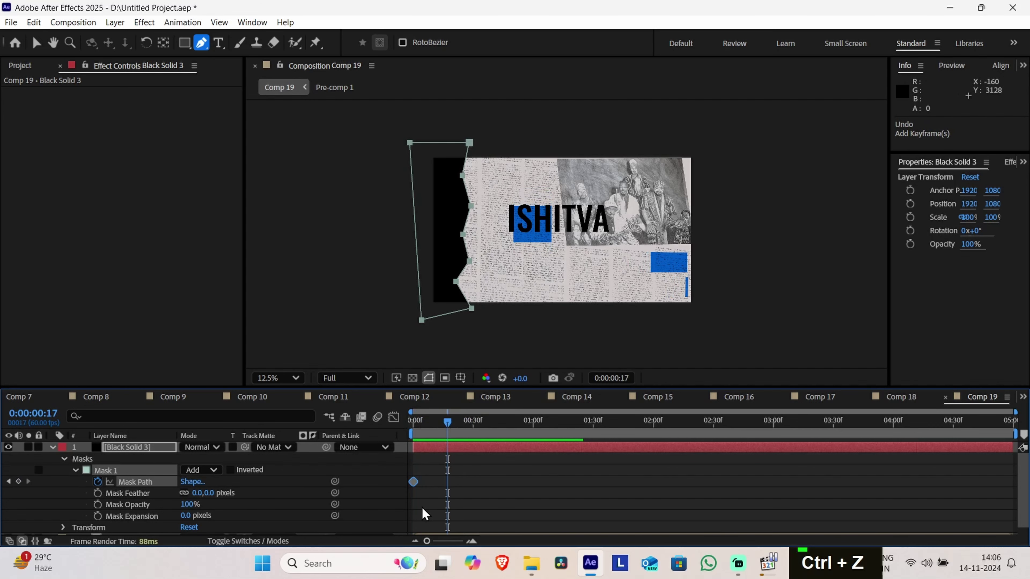
{"action": "left_click", "coordinate": [98, 486]}
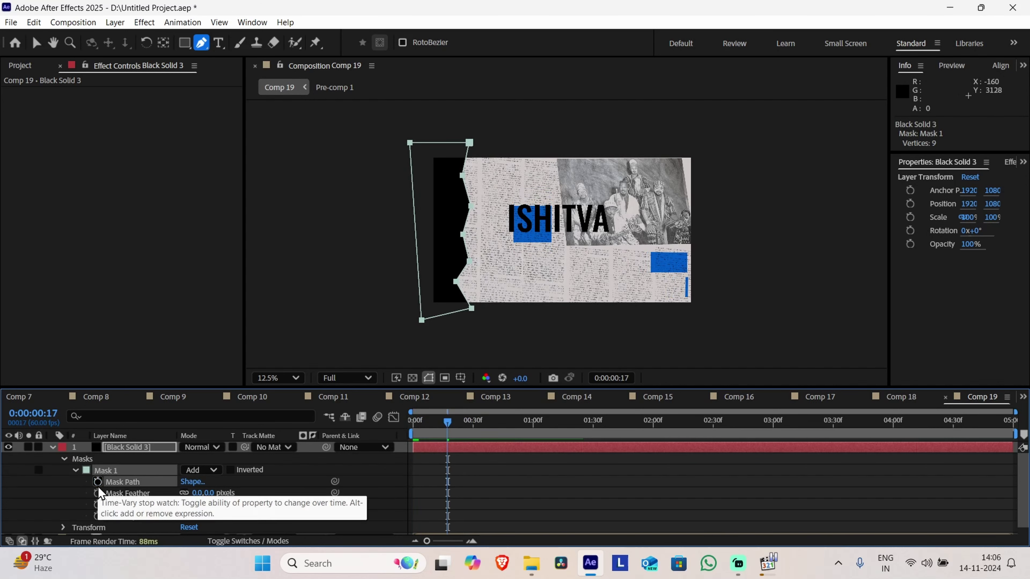
Restore Mask 1's path keyframing with its first keyframe and add a second Mask Path keyframe at 0:00:00:17
{"action": "key", "text": "ctrl"}
{"action": "key", "text": "ctrl+z"}
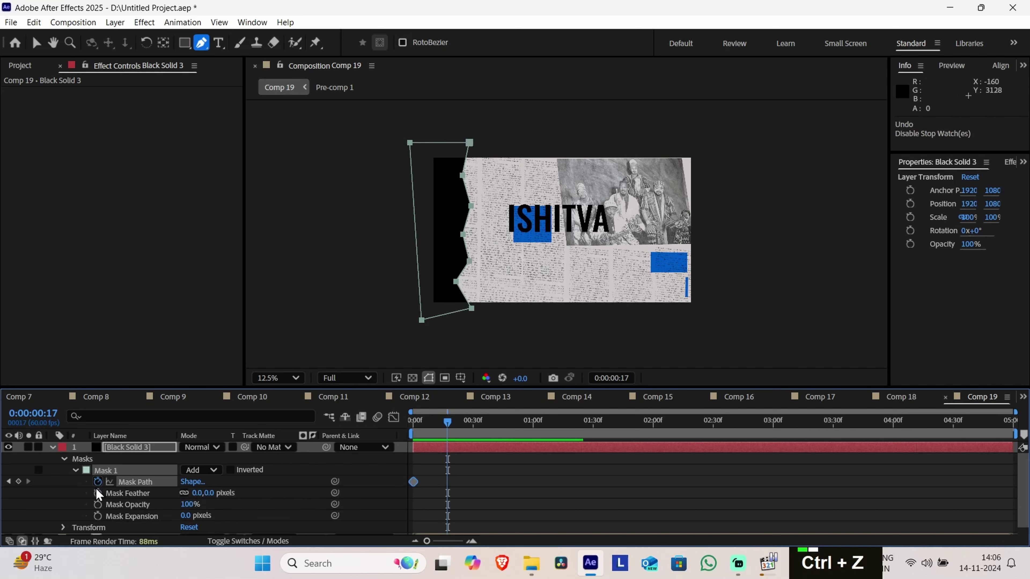
{"action": "left_click", "coordinate": [18, 482]}
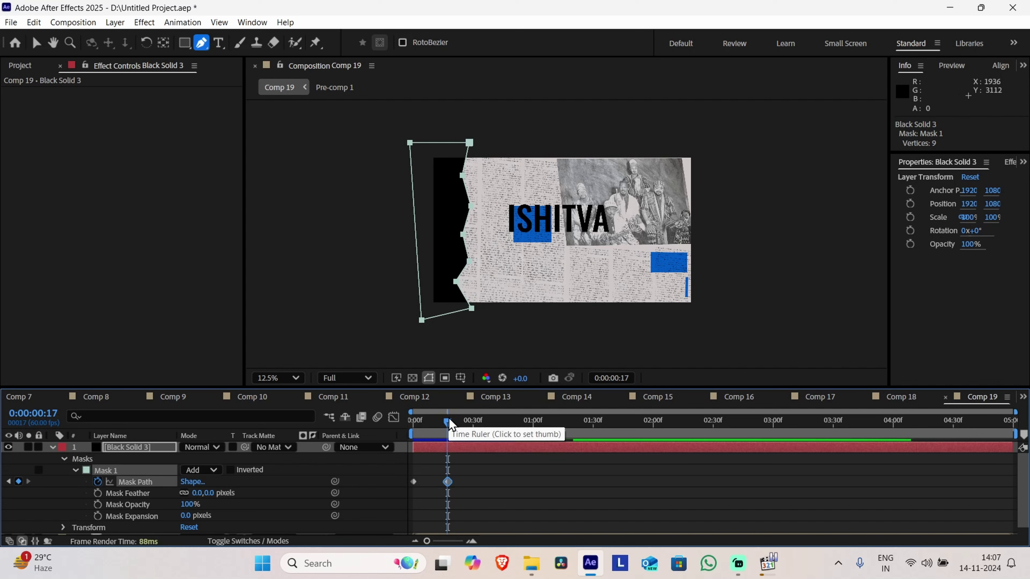
{"action": "left_click", "coordinate": [414, 422]}
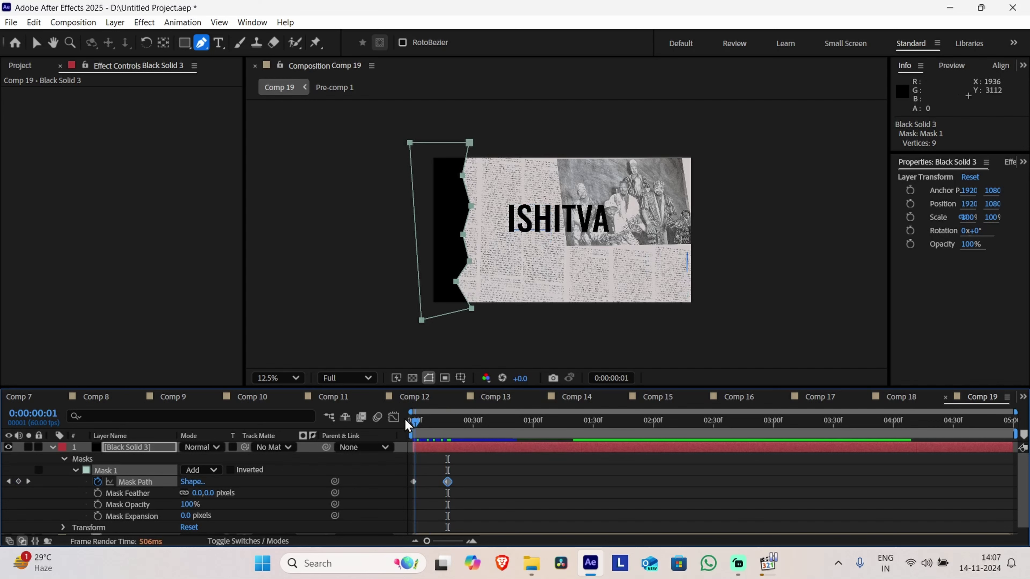
{"action": "left_click", "coordinate": [408, 422]}
{"action": "key", "text": "ctrl+z"}
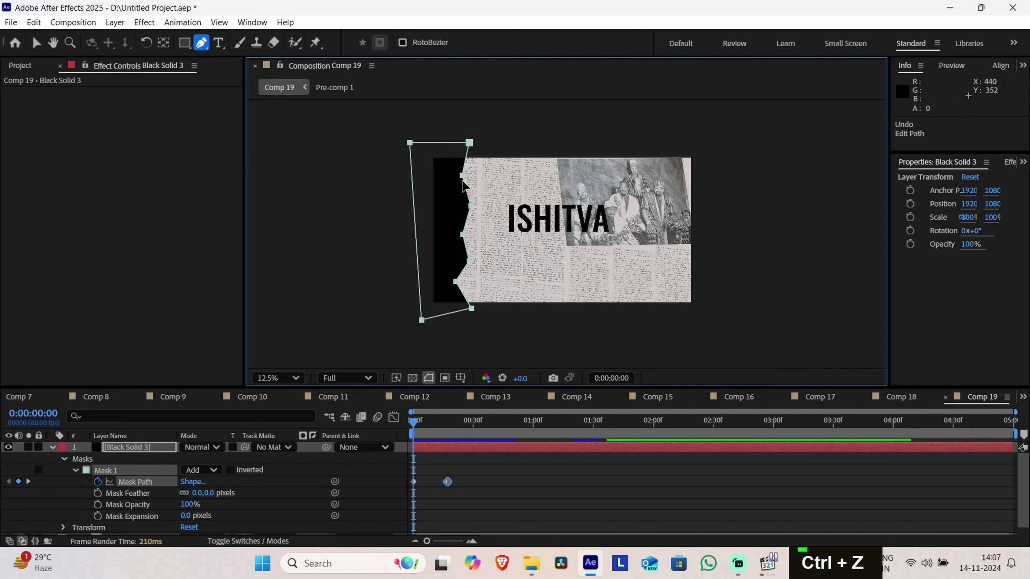
{"action": "key", "text": "ctrl+z"}
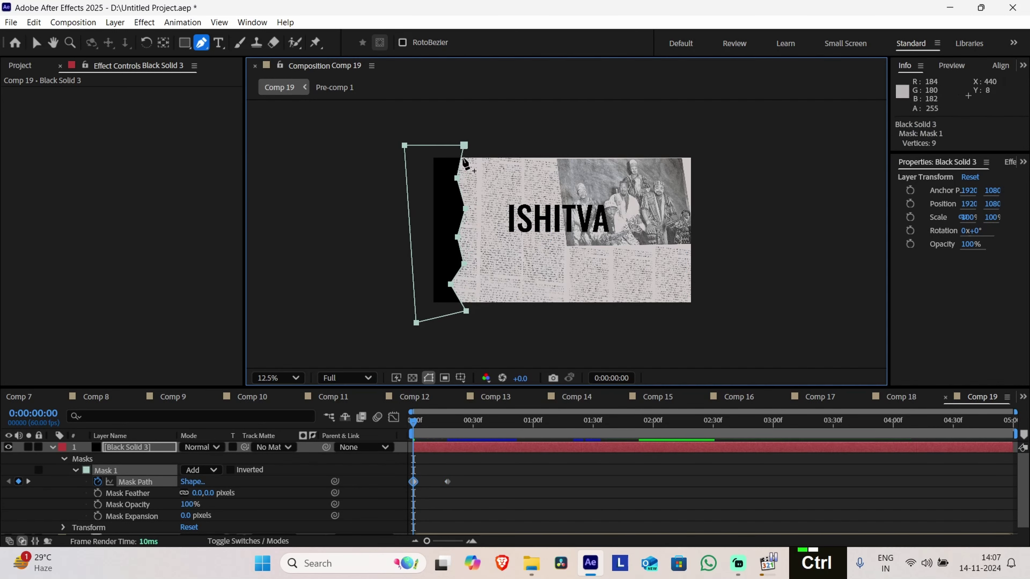
{"action": "key", "text": "ctrl+z"}
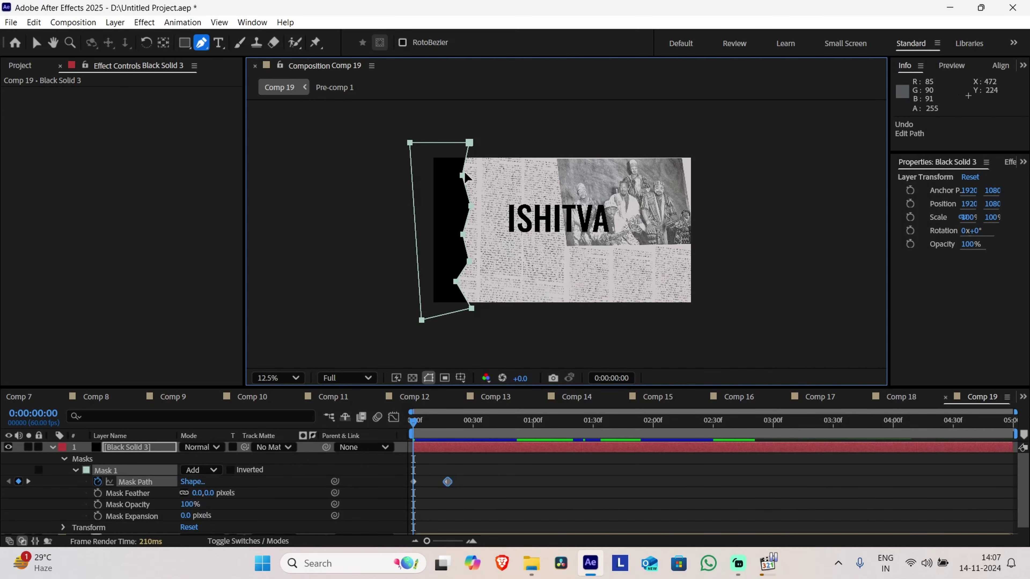
{"action": "left_click", "coordinate": [42, 45]}
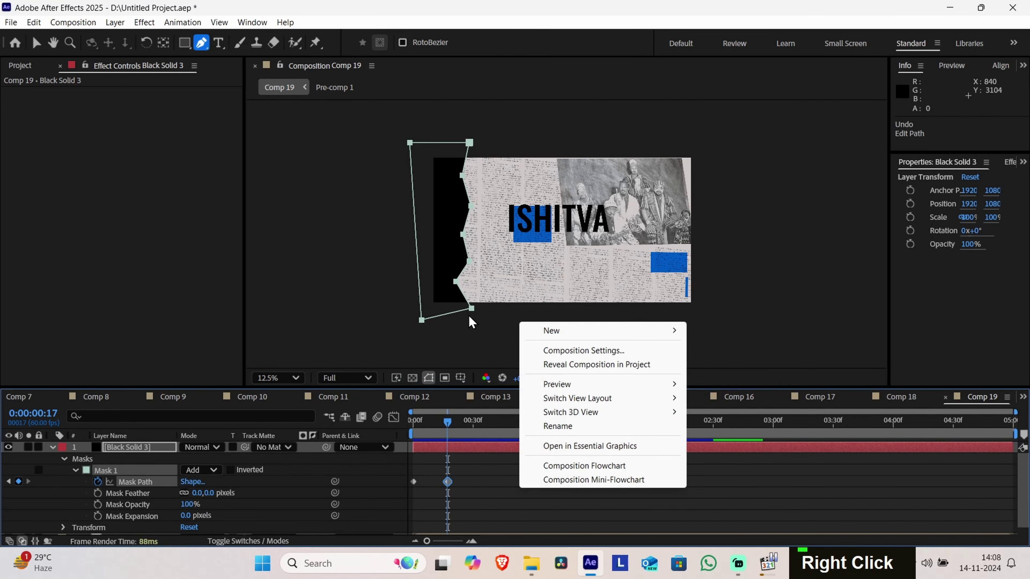
{"action": "key", "text": "ctrl+shift+z"}
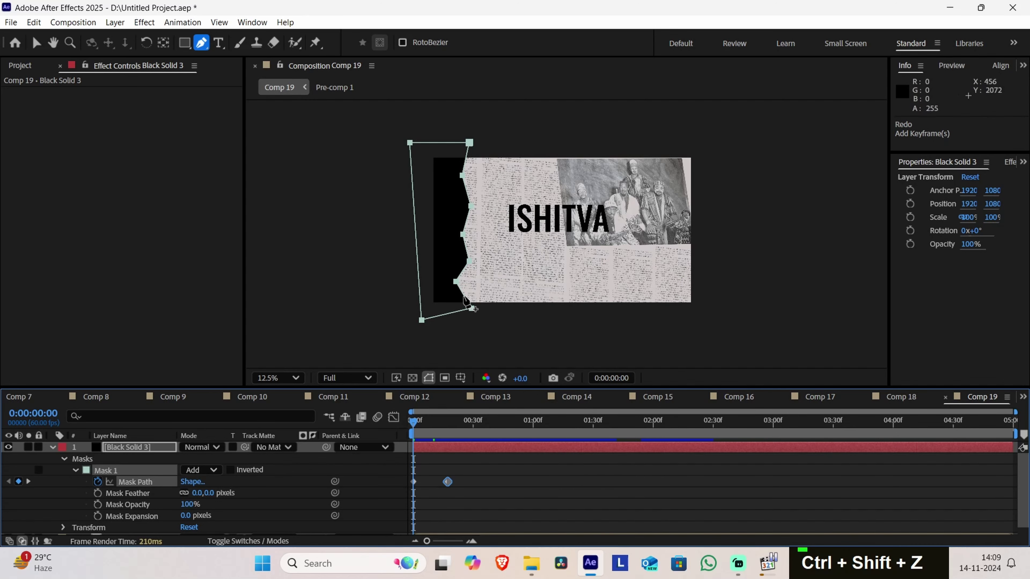
At 0:00:00:00, move the vertices along Mask 1's jagged edge up to the mask's upper-right corner
{"action": "left_click", "coordinate": [469, 305]}
{"action": "left_click_drag", "start_coordinate": [471, 310], "coordinate": [470, 149]}
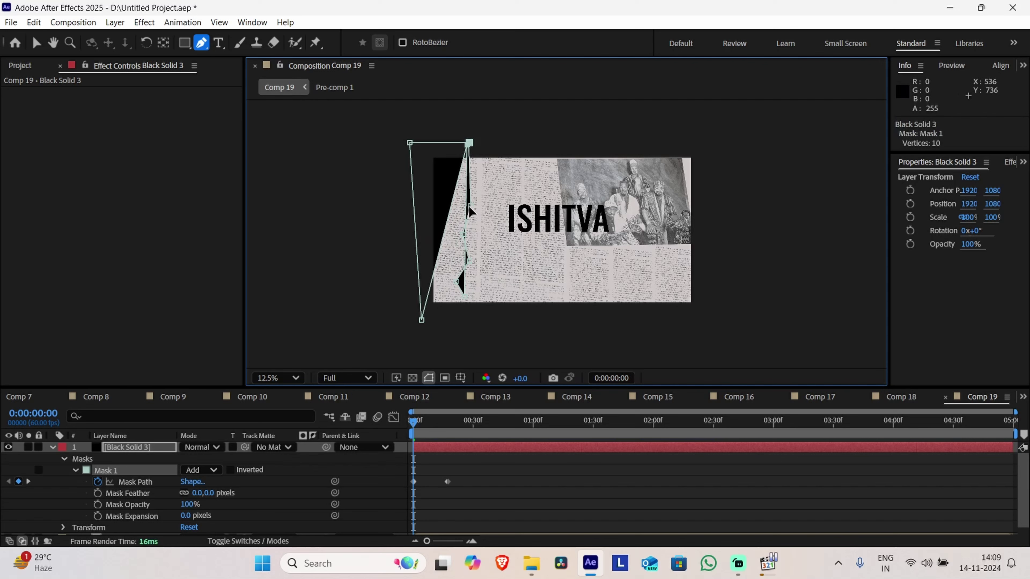
{"action": "left_click_drag", "start_coordinate": [469, 205], "coordinate": [470, 149]}
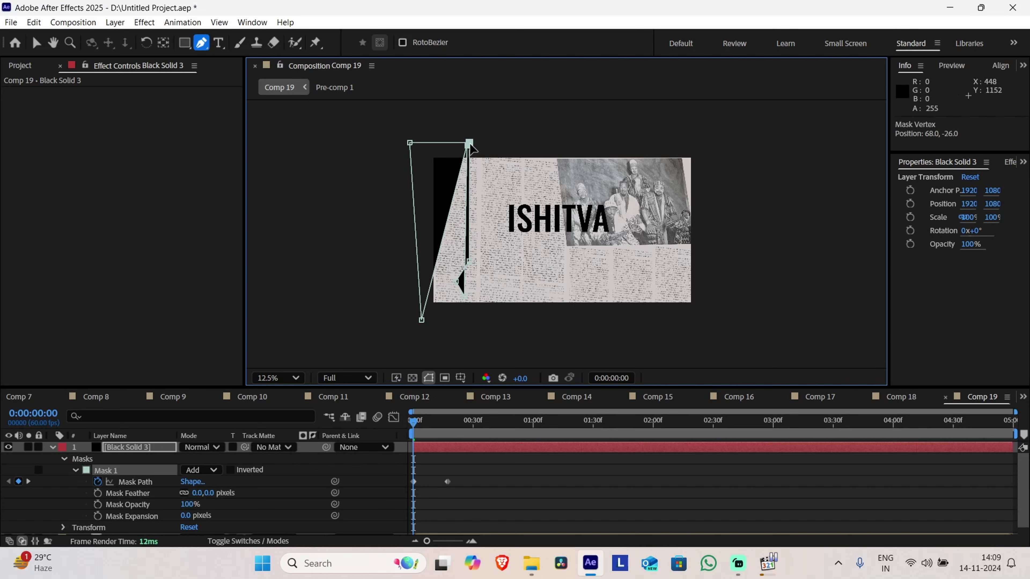
{"action": "left_click_drag", "start_coordinate": [469, 261], "coordinate": [469, 149]}
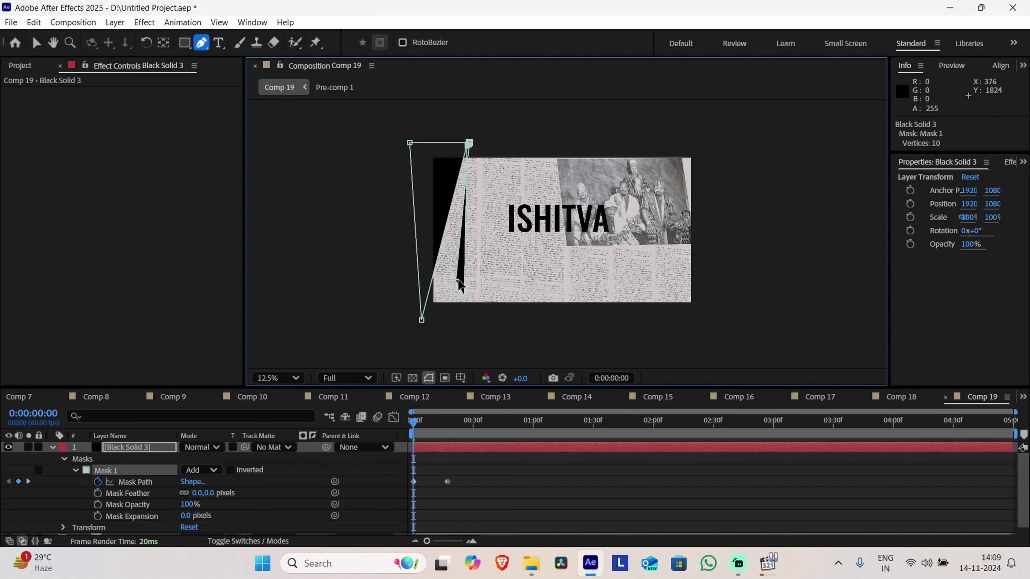
{"action": "left_click_drag", "start_coordinate": [460, 286], "coordinate": [468, 292]}
{"action": "scroll", "coordinate": [464, 299], "scroll_direction": "up", "scroll_amount": 4}
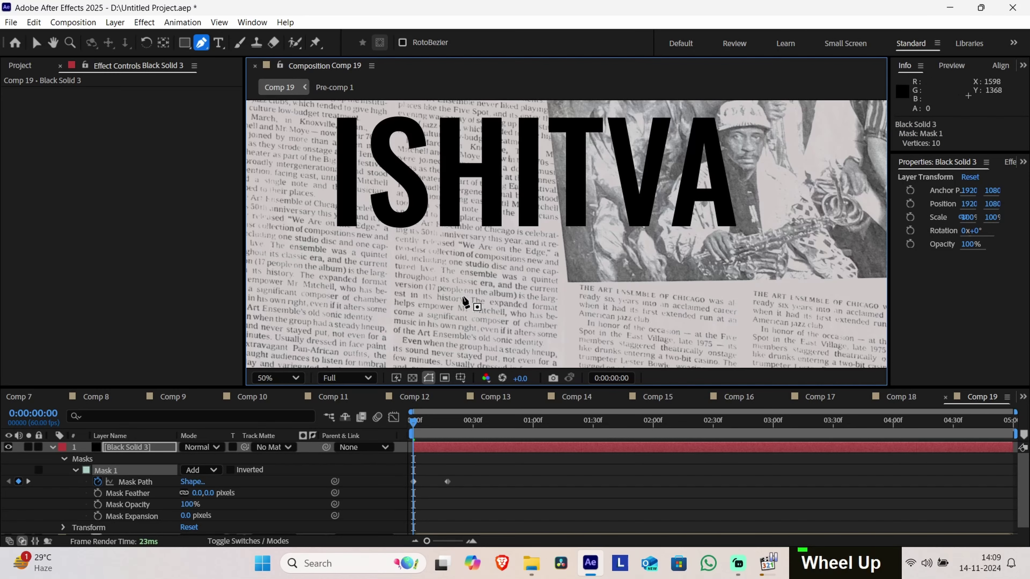
{"action": "middle_click", "coordinate": [465, 299]}
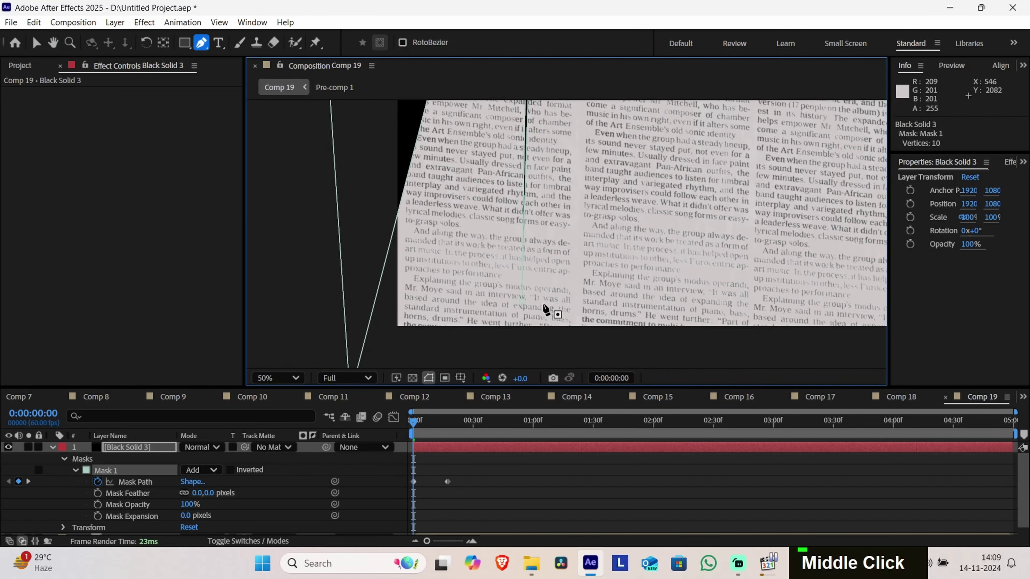
{"action": "left_click_drag", "start_coordinate": [522, 303], "coordinate": [602, 138]}
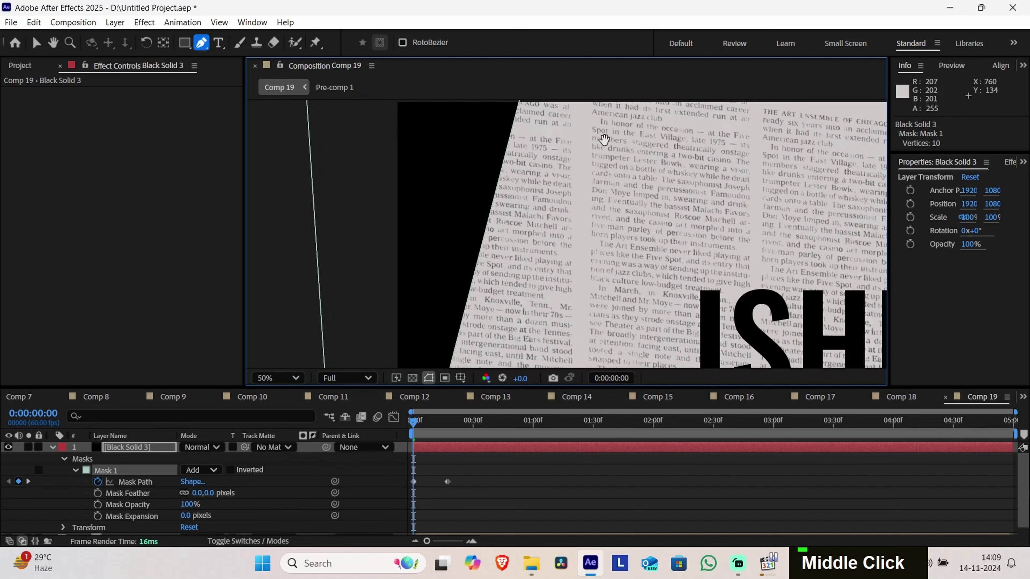
Move Mask 1's bottom-left vertex up to the same corner, collapsing the mask above the frame, and preview the reveal
{"action": "scroll", "coordinate": [609, 284], "scroll_direction": "down", "scroll_amount": 2}
{"action": "scroll", "coordinate": [603, 305], "scroll_direction": "down", "scroll_amount": 2}
{"action": "left_click_drag", "start_coordinate": [602, 303], "coordinate": [621, 269]}
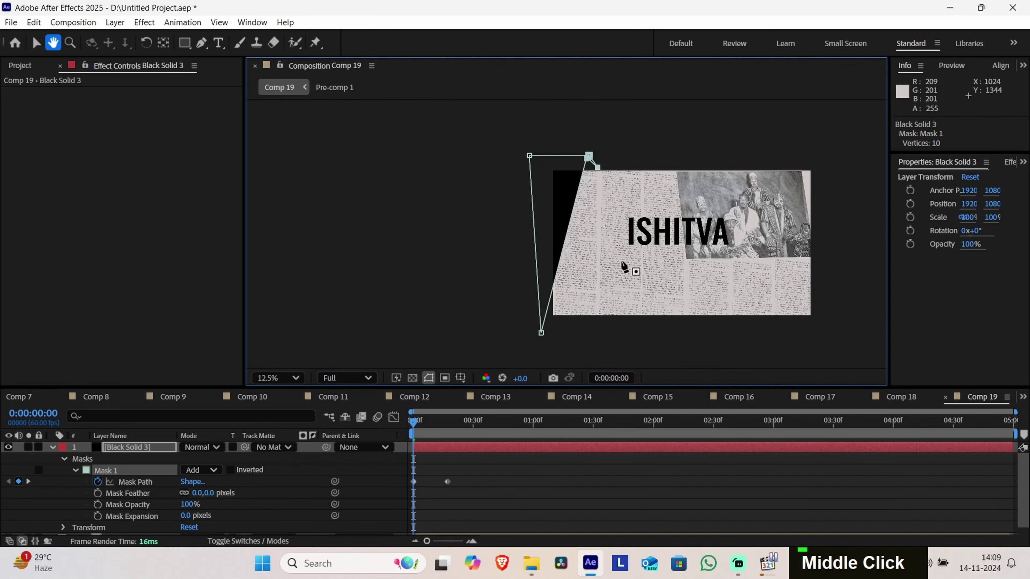
{"action": "left_click_drag", "start_coordinate": [542, 334], "coordinate": [592, 164]}
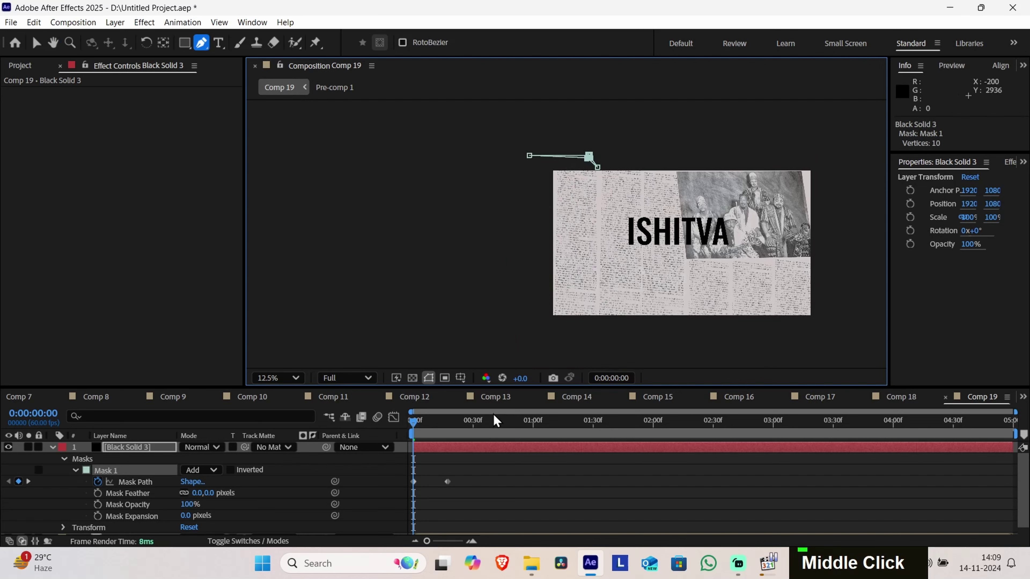
{"action": "key", "text": "space"}
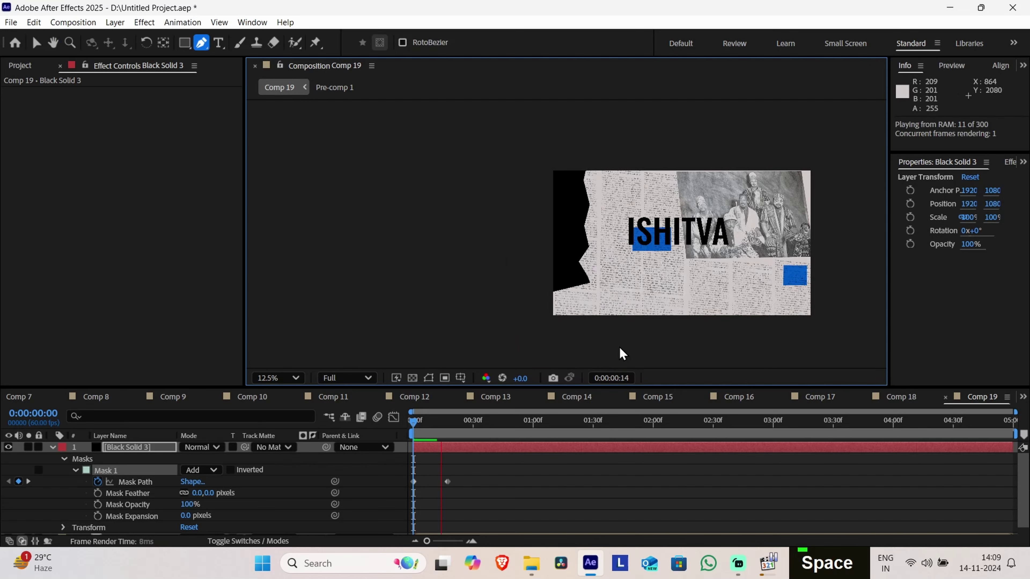
{"action": "key", "text": "space"}
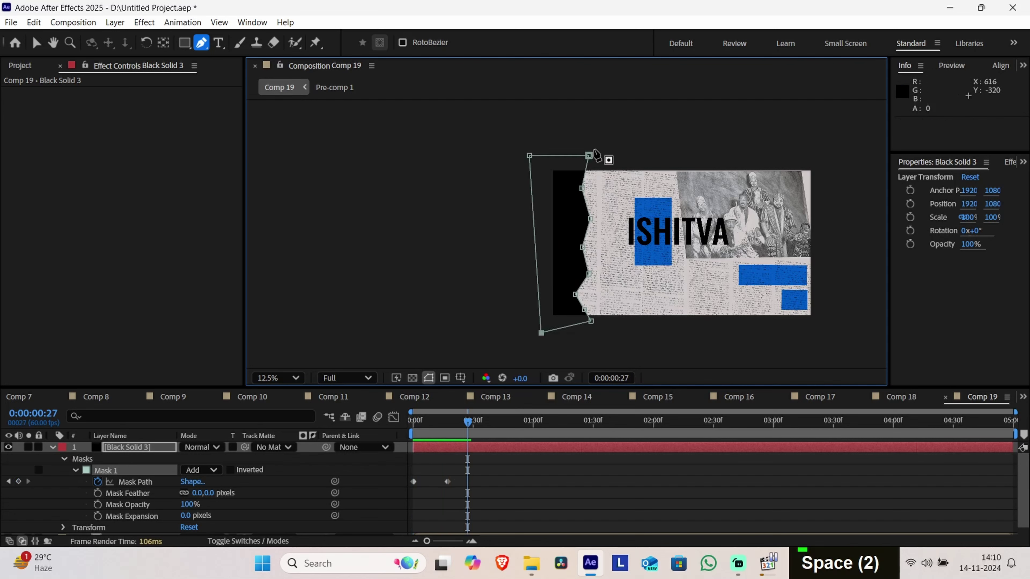
Search the effects for "rough" and apply Roughen Edges to the masked black solid
{"action": "scroll", "coordinate": [562, 268], "scroll_direction": "up", "scroll_amount": 4}
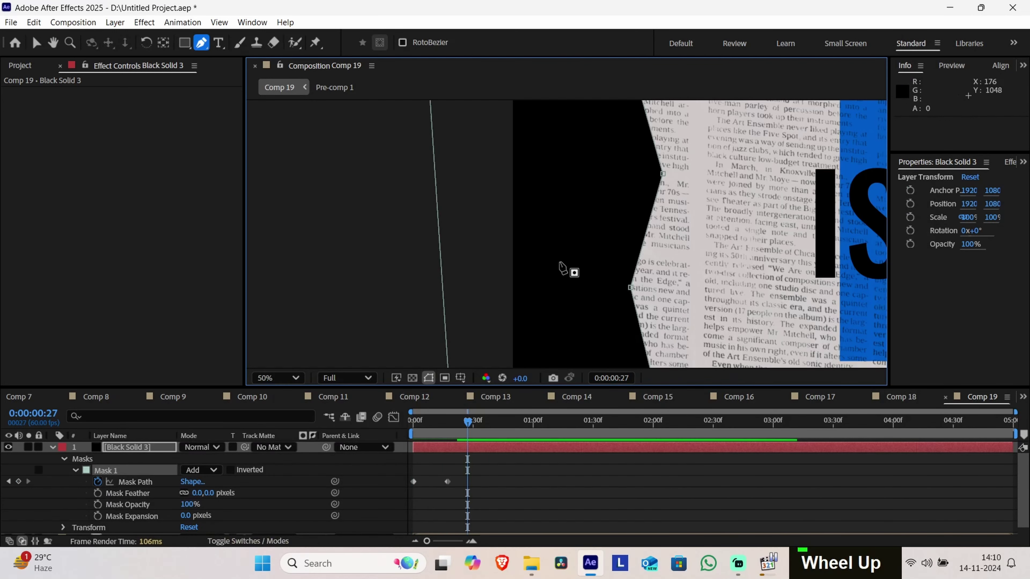
{"action": "left_click_drag", "start_coordinate": [752, 156], "coordinate": [712, 295]}
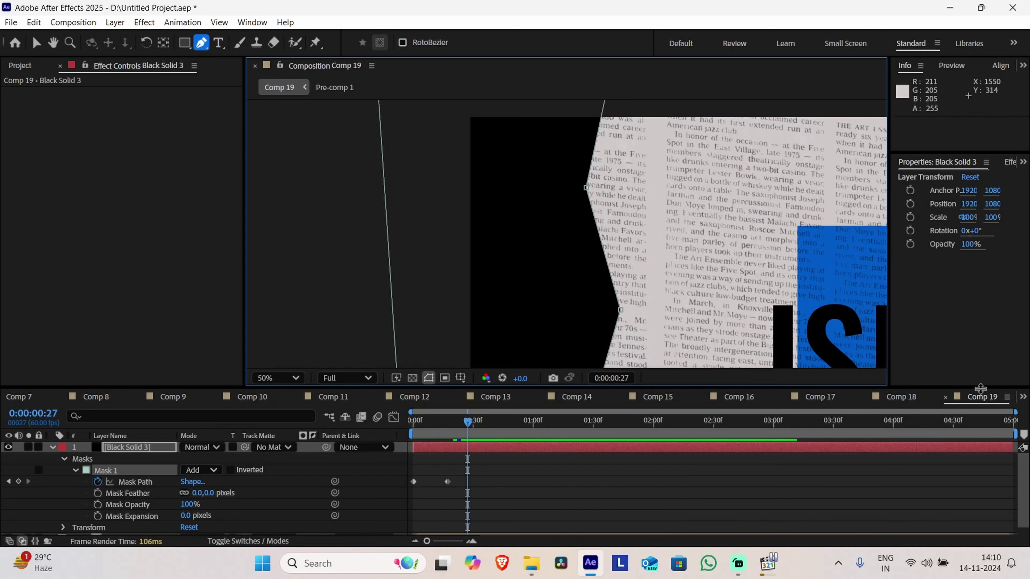
{"action": "left_click", "coordinate": [1010, 164]}
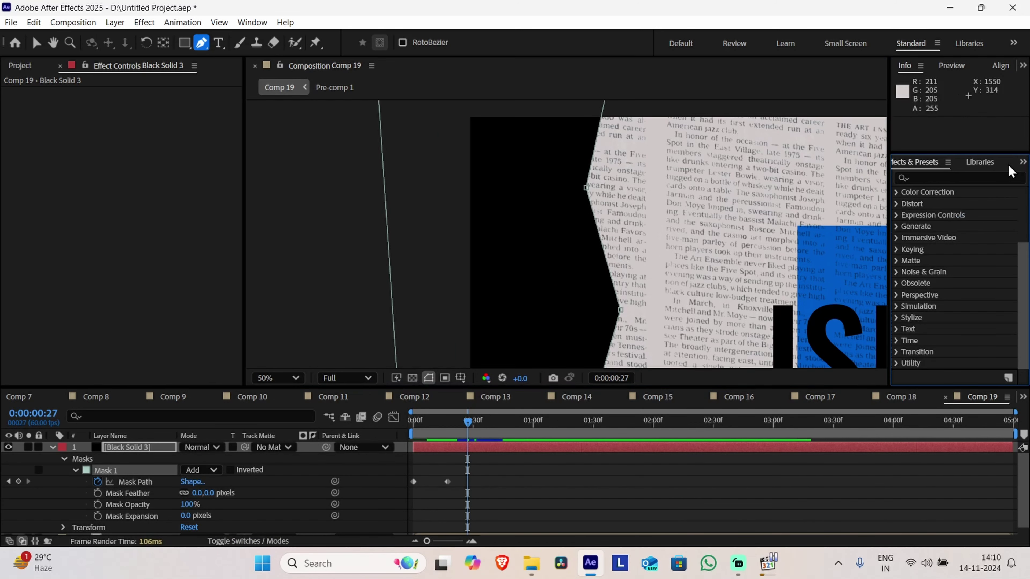
{"action": "left_click", "coordinate": [961, 178]}
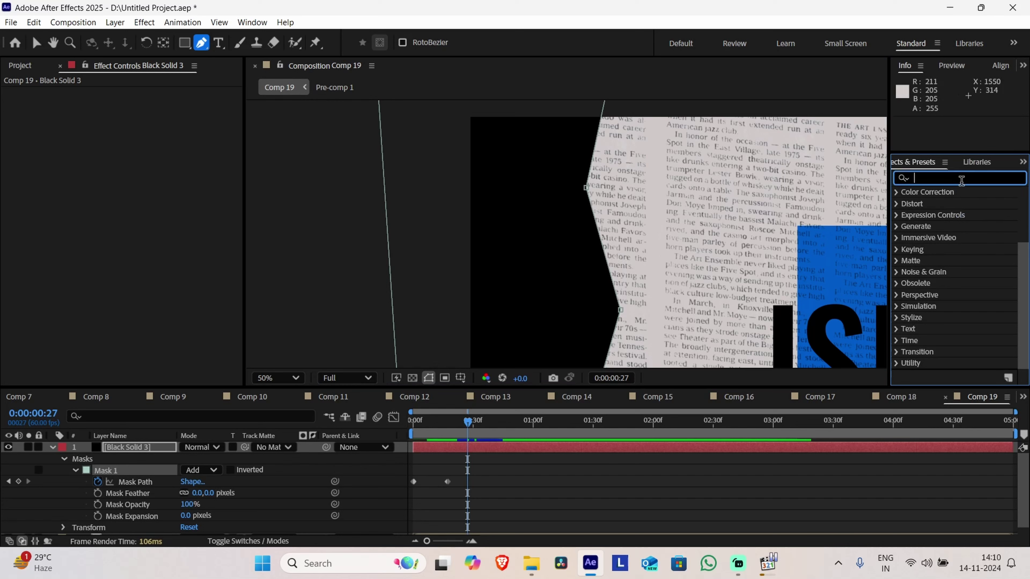
{"action": "type", "text": "rough"}
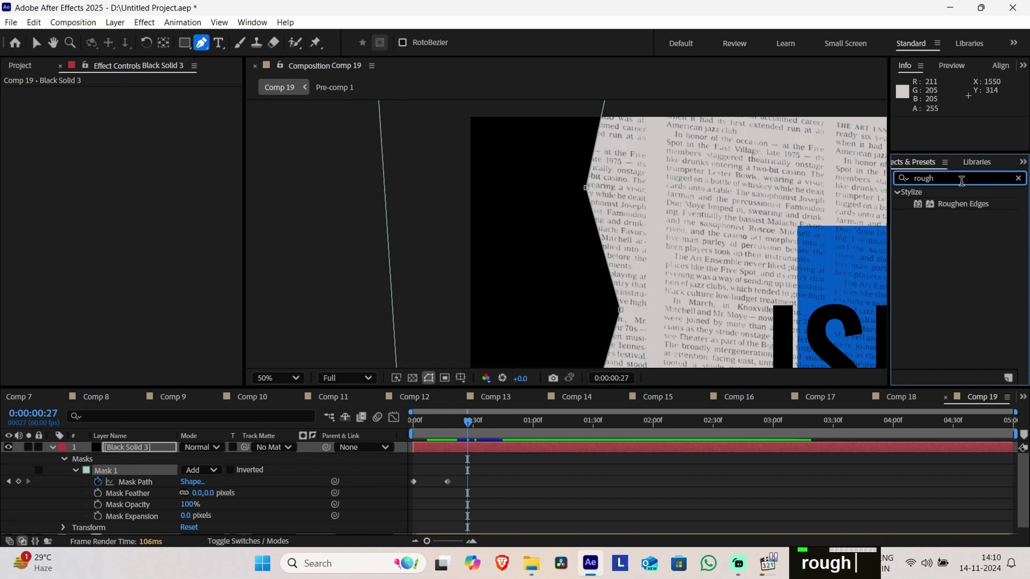
{"action": "left_click_drag", "start_coordinate": [975, 213], "coordinate": [136, 453]}
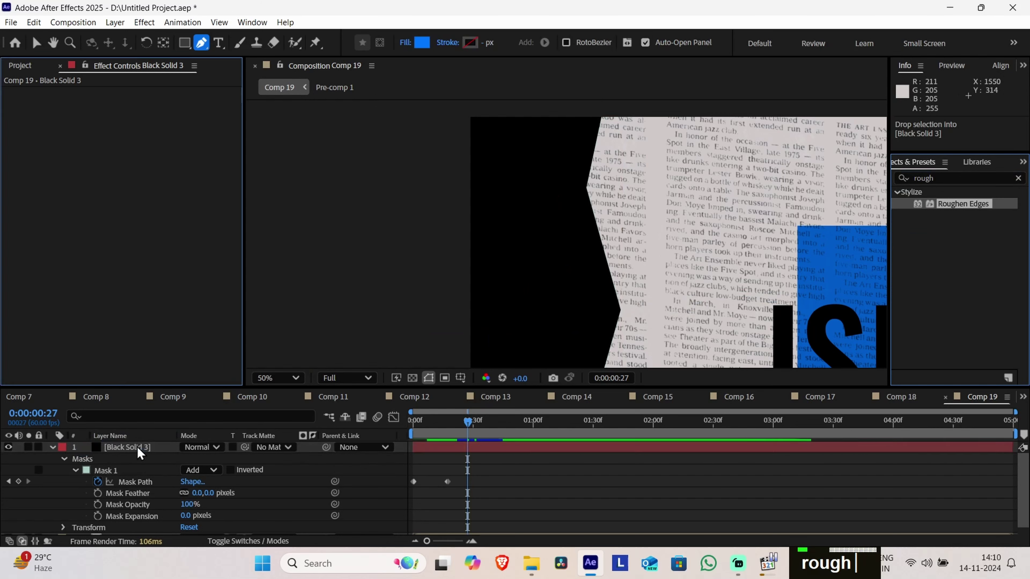
{"action": "key", "text": "v"}
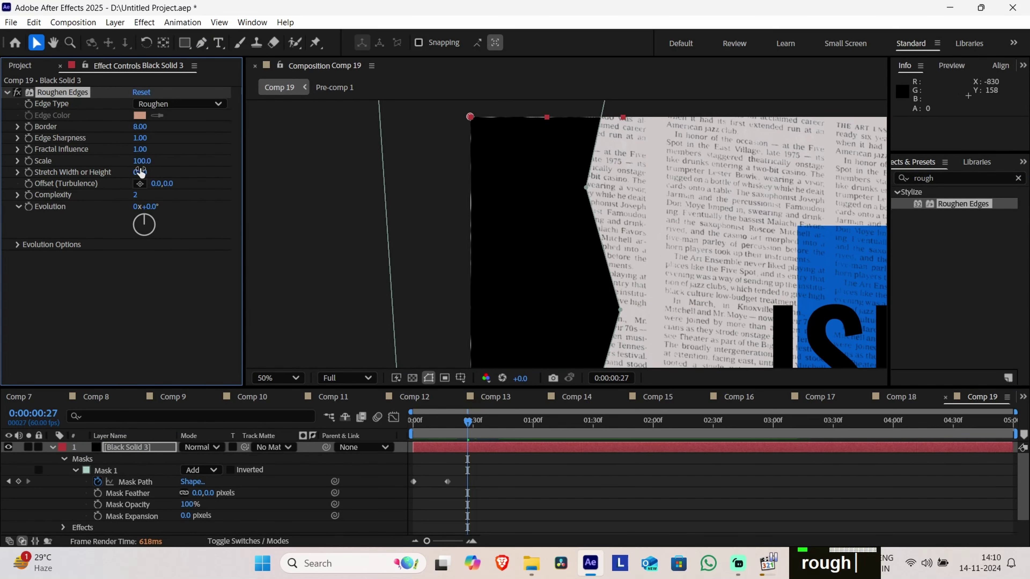
Set the Roughen Edges Border to 53.90 and preview the torn edge from 0:00:00:00
{"action": "left_click_drag", "start_coordinate": [175, 184], "coordinate": [412, 199]}
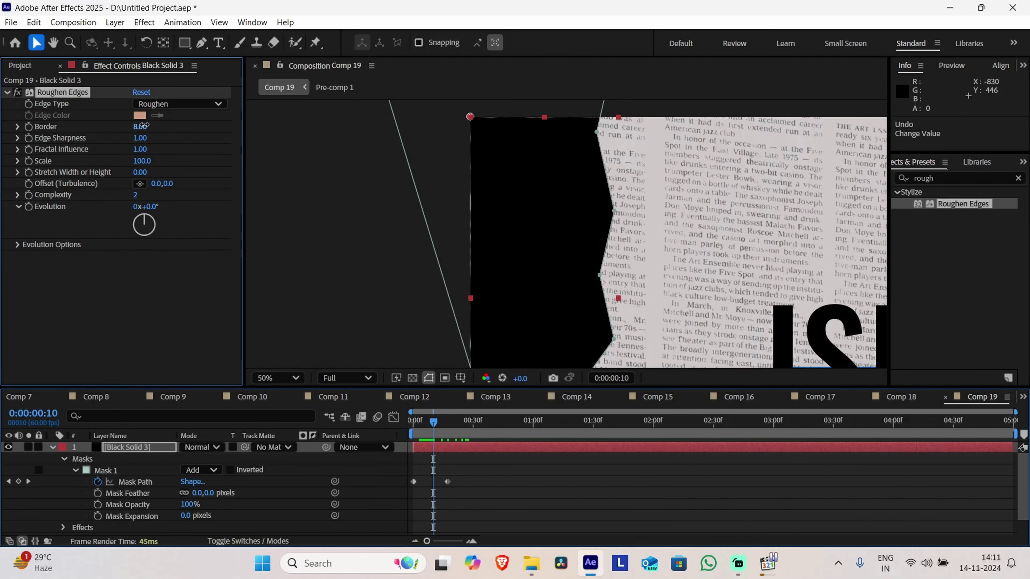
{"action": "left_click_drag", "start_coordinate": [139, 126], "coordinate": [911, 177]}
{"action": "left_click_drag", "start_coordinate": [850, 166], "coordinate": [473, 150]}
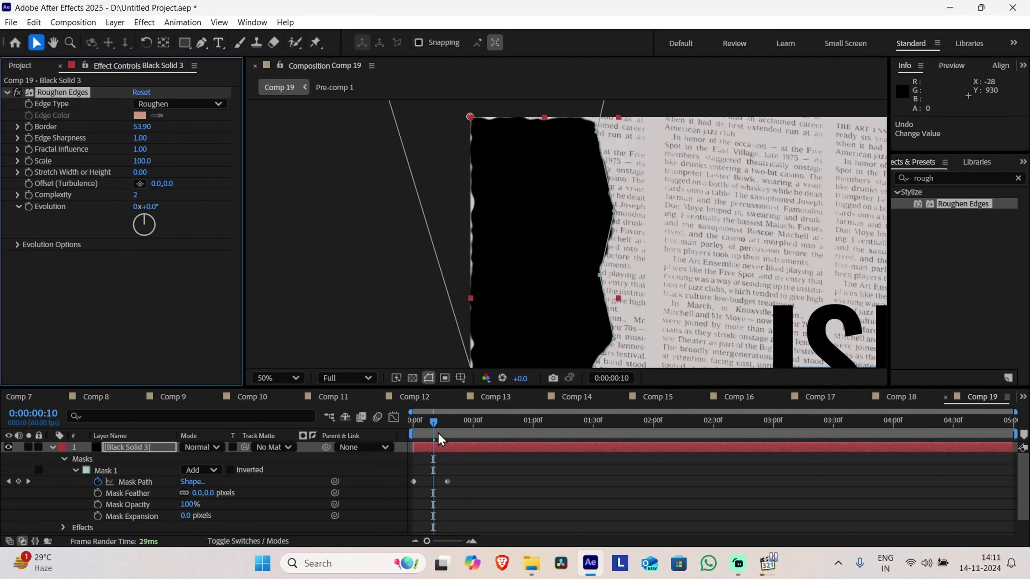
{"action": "left_click_drag", "start_coordinate": [434, 424], "coordinate": [410, 426]}
{"action": "left_click_drag", "start_coordinate": [725, 264], "coordinate": [678, 169]}
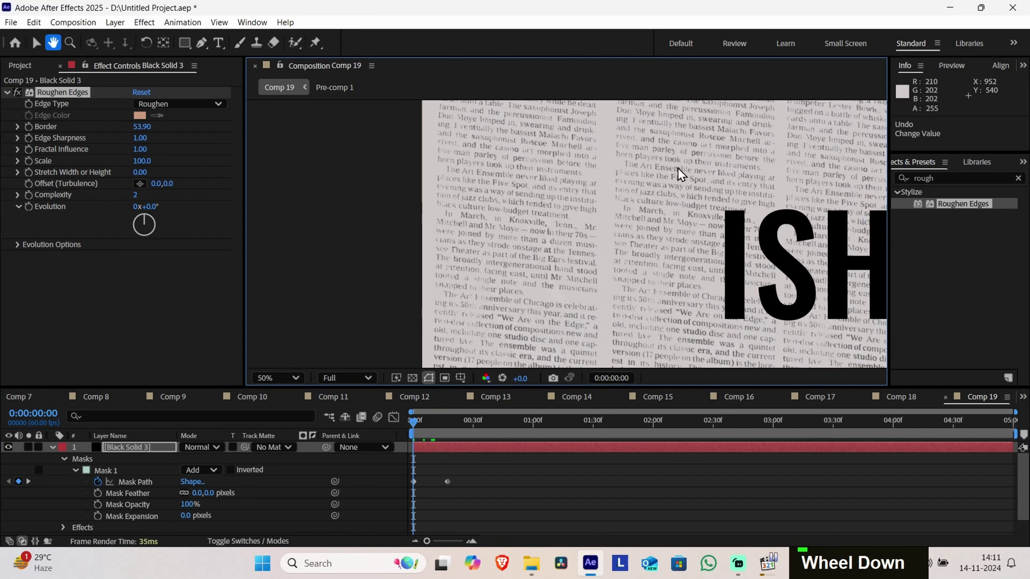
{"action": "scroll", "coordinate": [678, 169], "scroll_direction": "down", "scroll_amount": 2}
{"action": "left_click_drag", "start_coordinate": [620, 278], "coordinate": [635, 239]}
{"action": "key", "text": "space"}
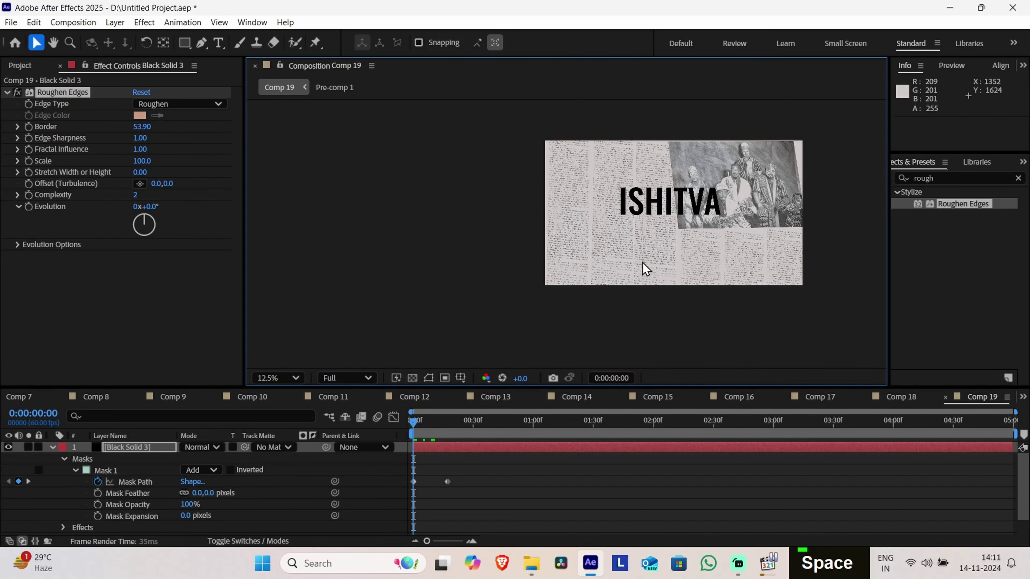
{"action": "key", "text": "space"}
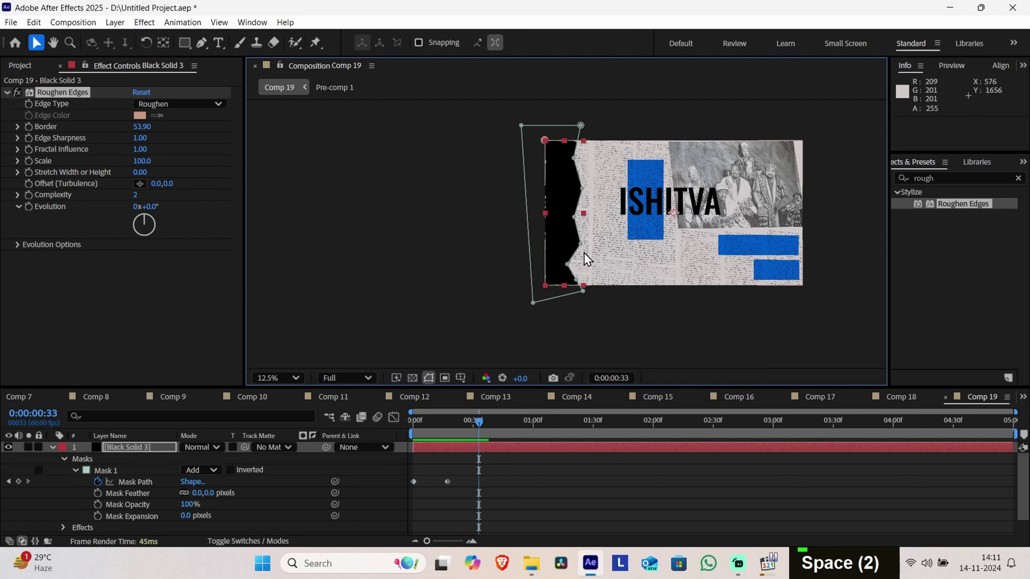
Set the Roughen Edges Complexity to 10 for finer tearing along the black solid's edge
{"action": "scroll", "coordinate": [563, 286], "scroll_direction": "up", "scroll_amount": 6}
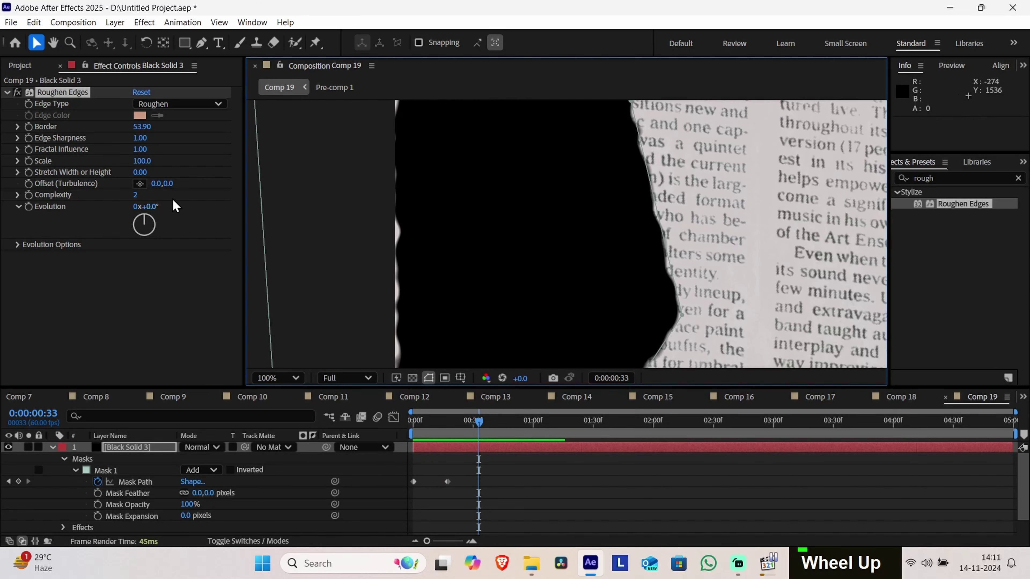
{"action": "left_click_drag", "start_coordinate": [136, 195], "coordinate": [158, 195]}
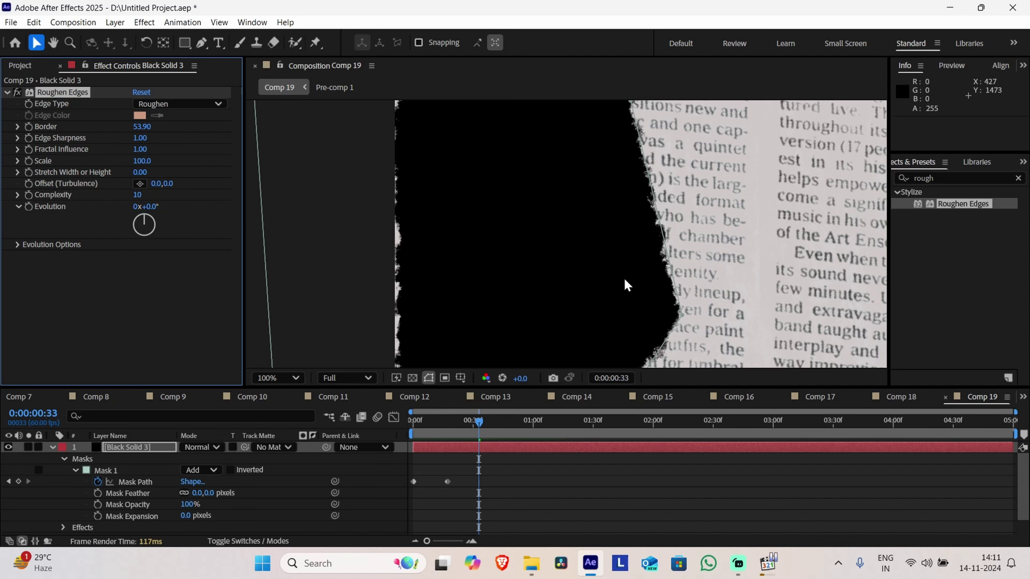
{"action": "scroll", "coordinate": [624, 279], "scroll_direction": "down", "scroll_amount": 4}
{"action": "middle_click", "coordinate": [672, 244]}
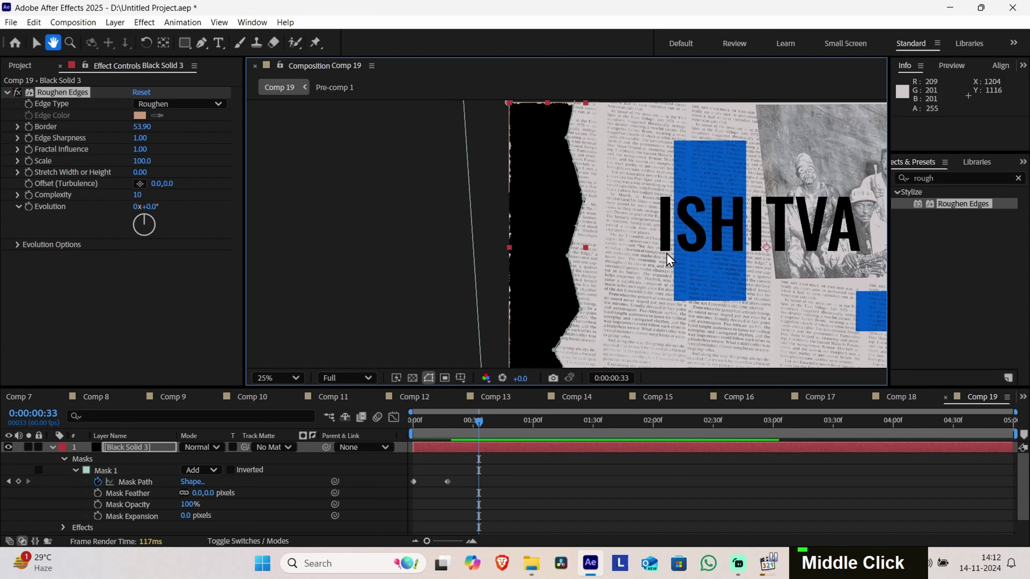
Scale the black solid to 102% so its roughened outer border extends past the frame, and check its edges
{"action": "left_click", "coordinate": [133, 451]}
{"action": "key", "text": "s"}
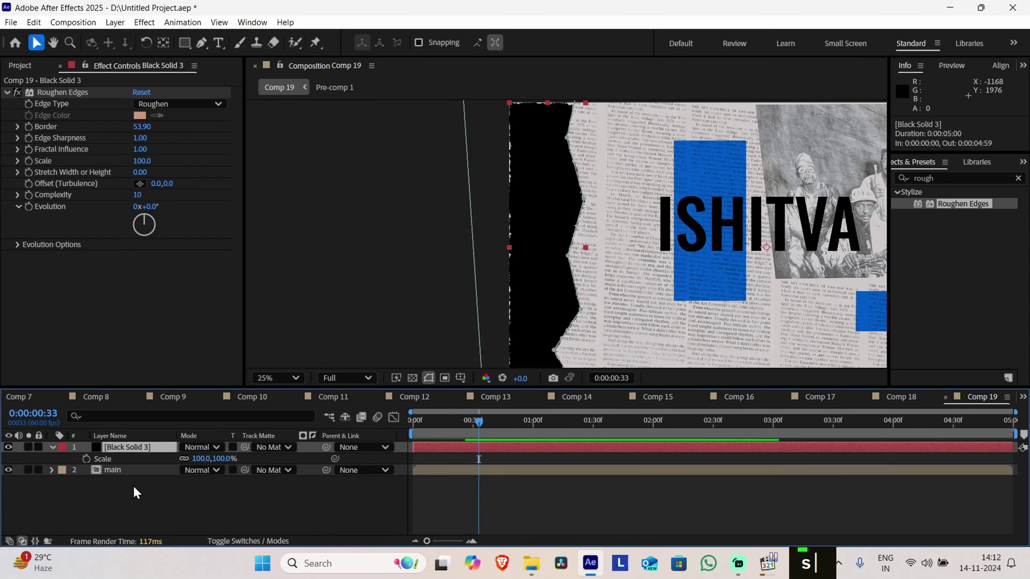
{"action": "left_click_drag", "start_coordinate": [198, 459], "coordinate": [197, 459]}
{"action": "left_click_drag", "start_coordinate": [665, 298], "coordinate": [648, 199]}
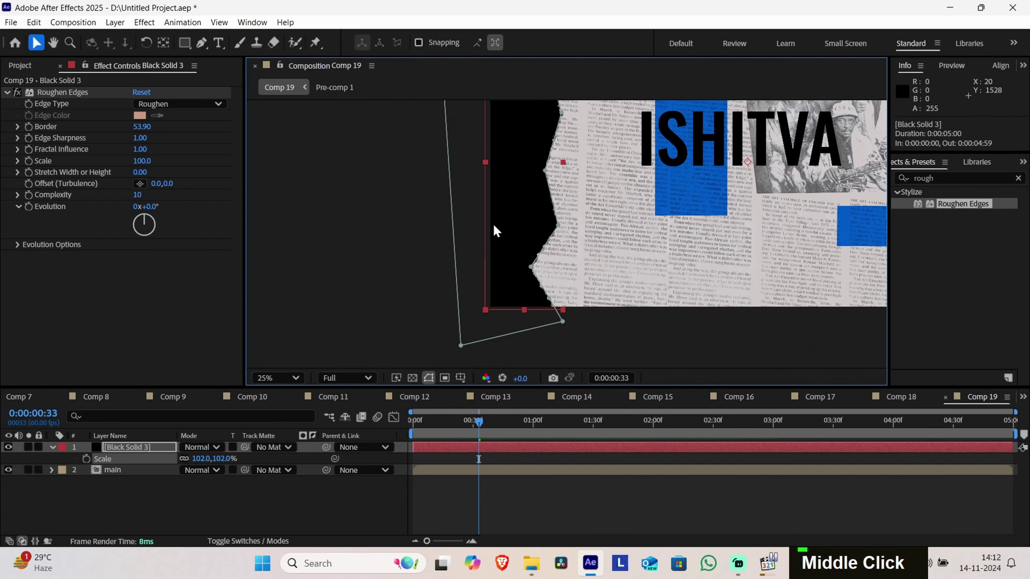
{"action": "left_click_drag", "start_coordinate": [580, 178], "coordinate": [576, 269]}
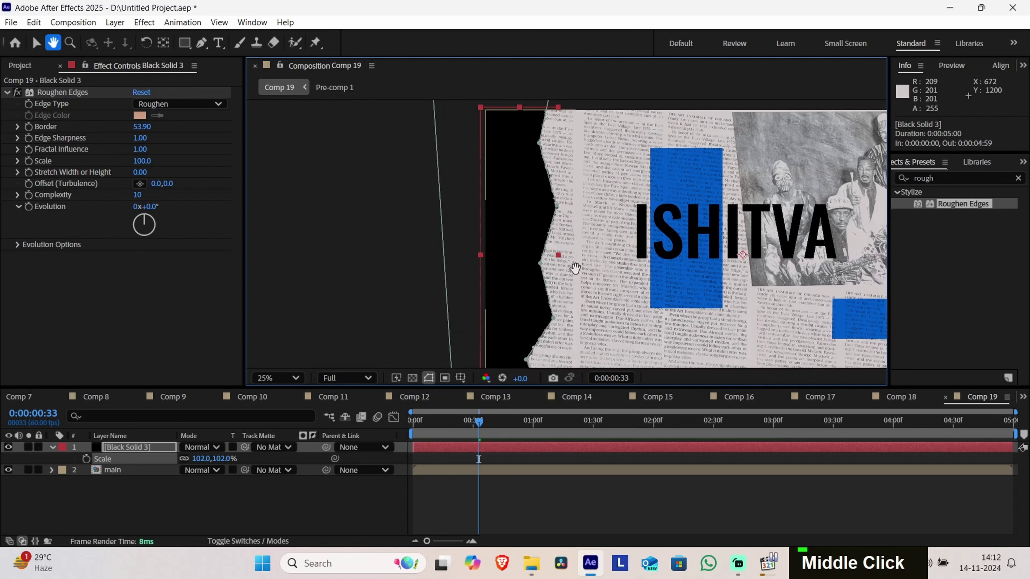
Duplicate the black torn-edge solid layer covering the left edge of the composition, and collapse the original's properties
{"action": "left_click_drag", "start_coordinate": [450, 426], "coordinate": [481, 425]}
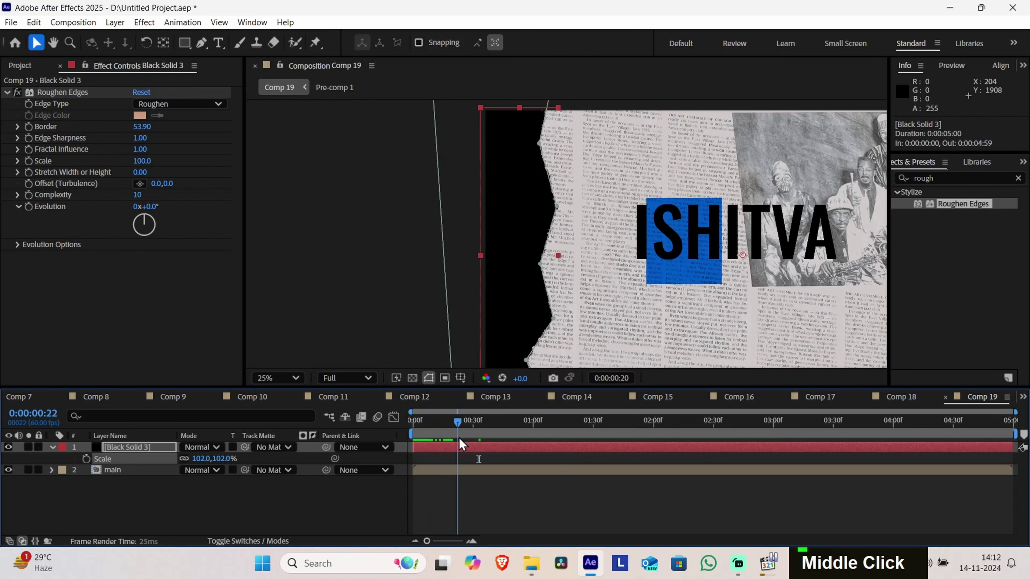
{"action": "left_click_drag", "start_coordinate": [612, 264], "coordinate": [487, 266]}
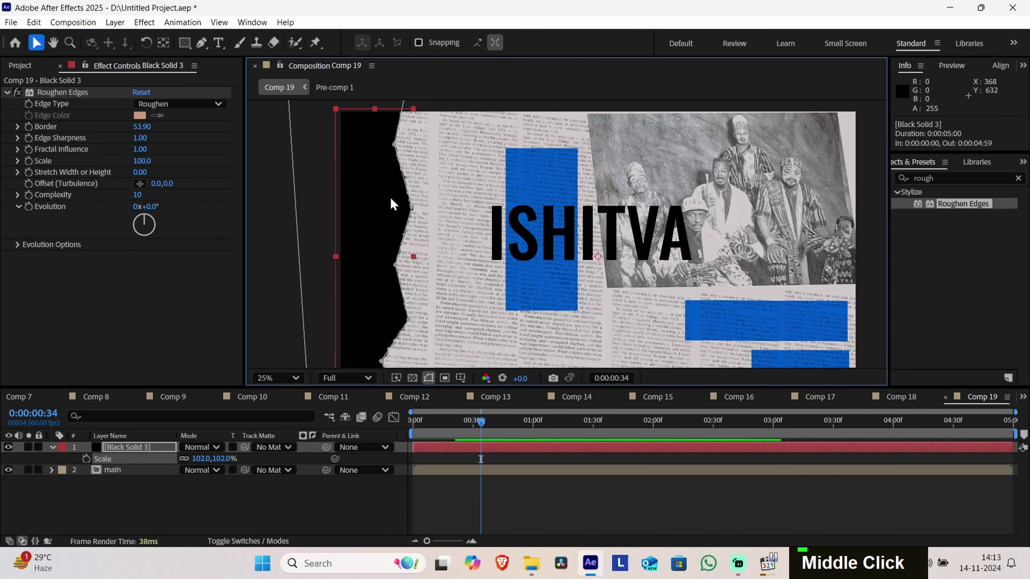
{"action": "scroll", "coordinate": [392, 205], "scroll_direction": "down", "scroll_amount": 2}
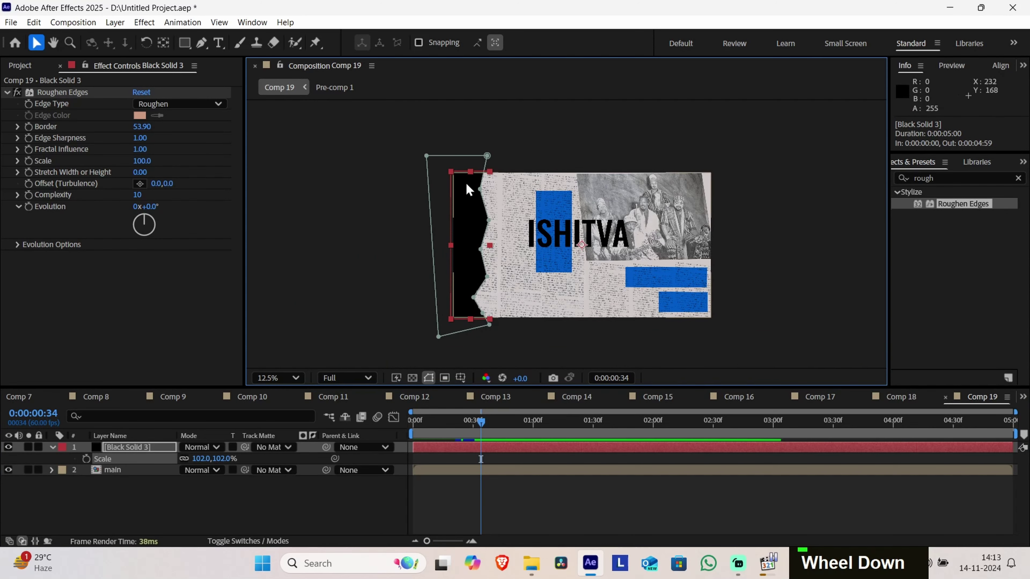
{"action": "left_click", "coordinate": [485, 446]}
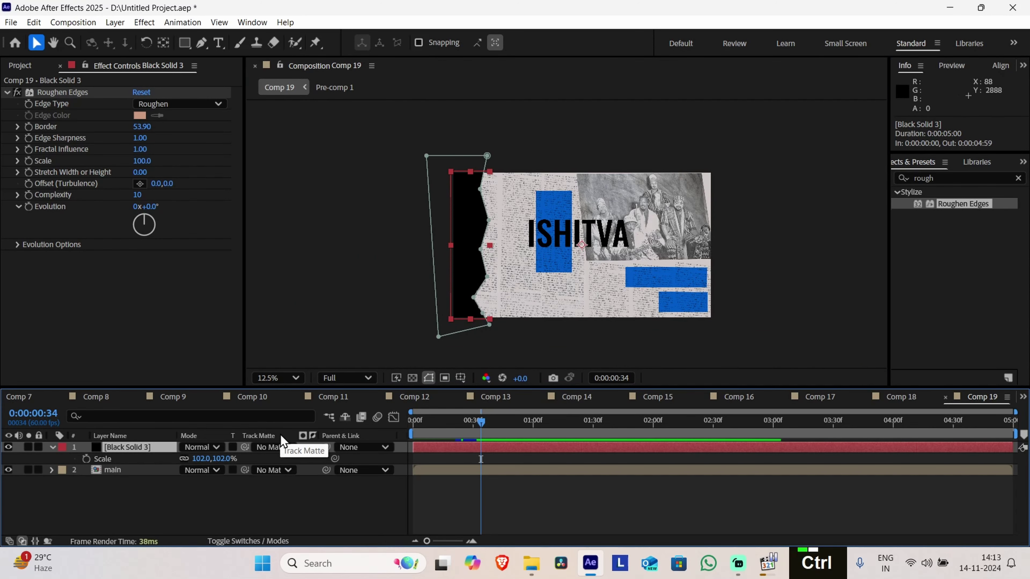
{"action": "key", "text": "ctrl+c"}
{"action": "key", "text": "ctrl+v"}
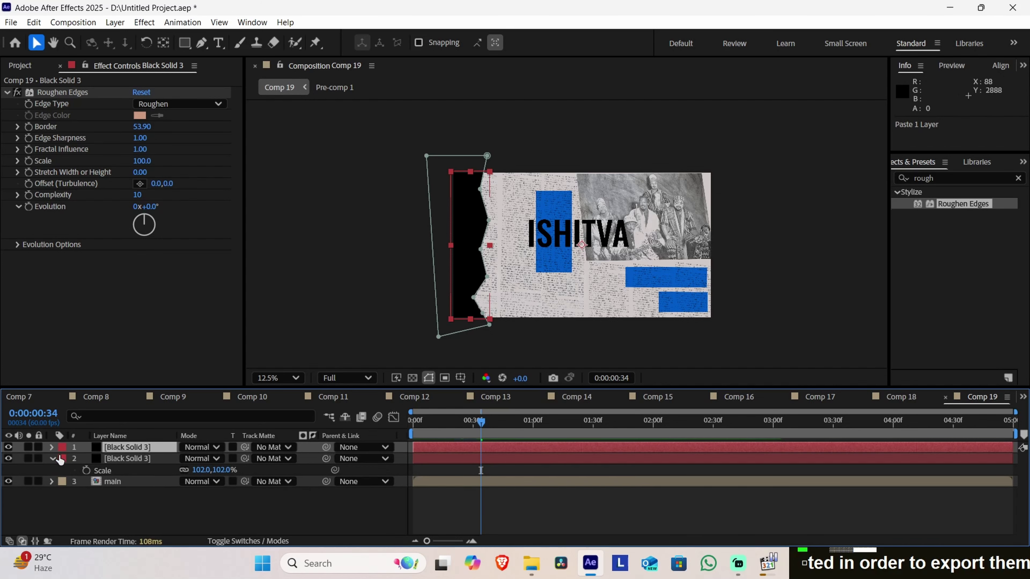
{"action": "left_click", "coordinate": [52, 459]}
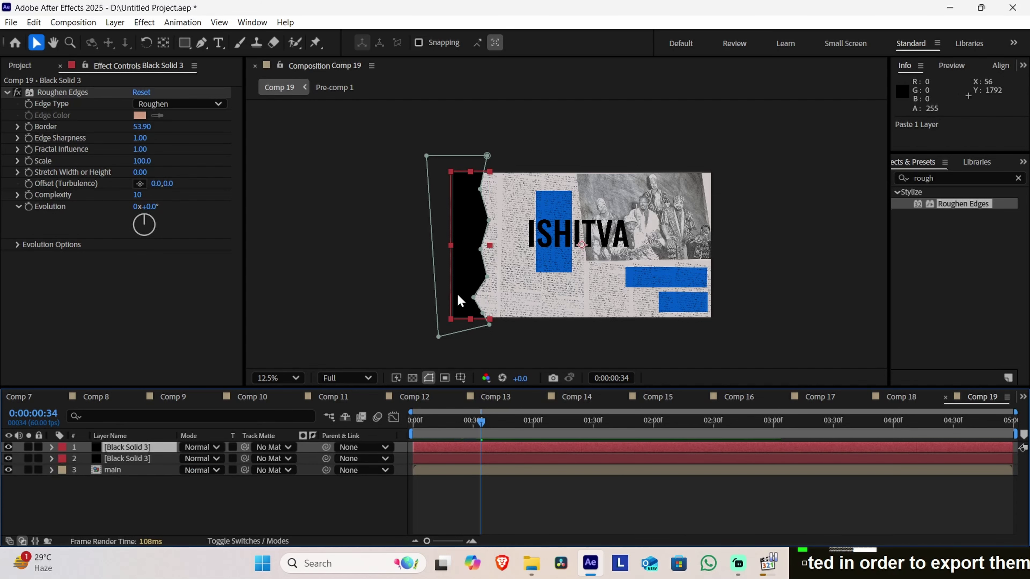
Scale the duplicated solid to 187%, rotate it to -18°, and move it inward to about 3608, 608
{"action": "left_click_drag", "start_coordinate": [460, 291], "coordinate": [496, 271]}
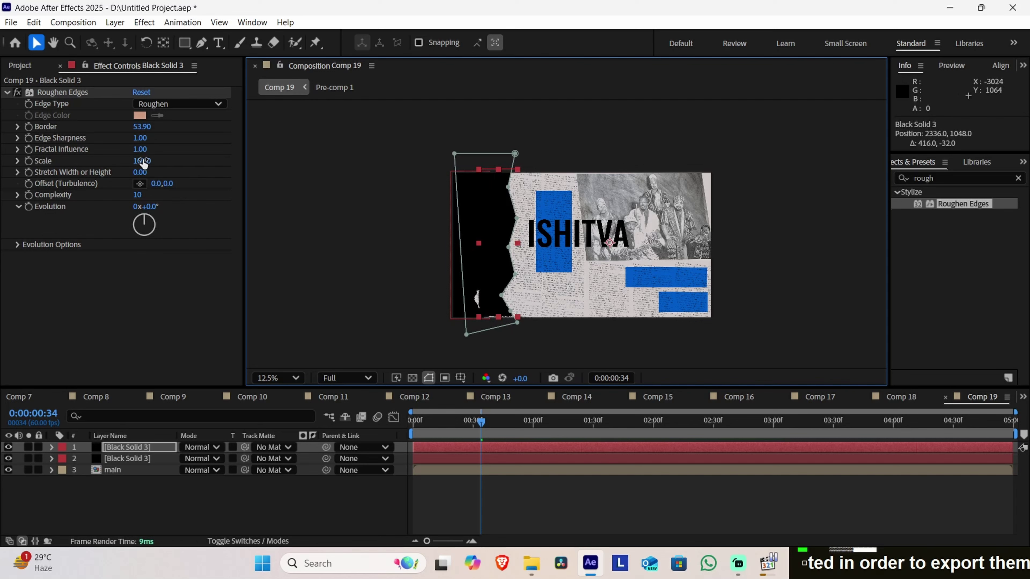
{"action": "key", "text": "s"}
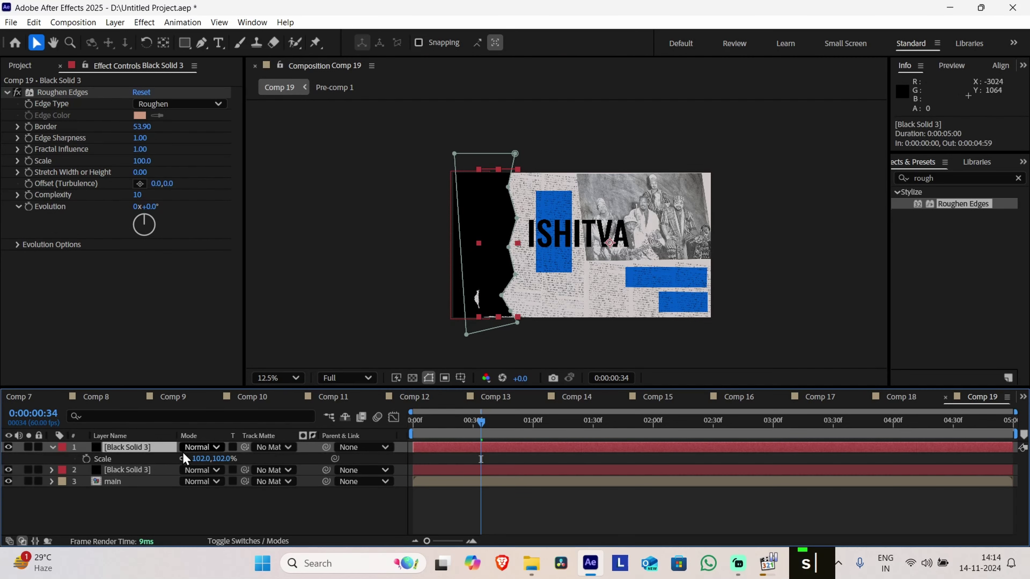
{"action": "left_click_drag", "start_coordinate": [203, 467], "coordinate": [214, 466]}
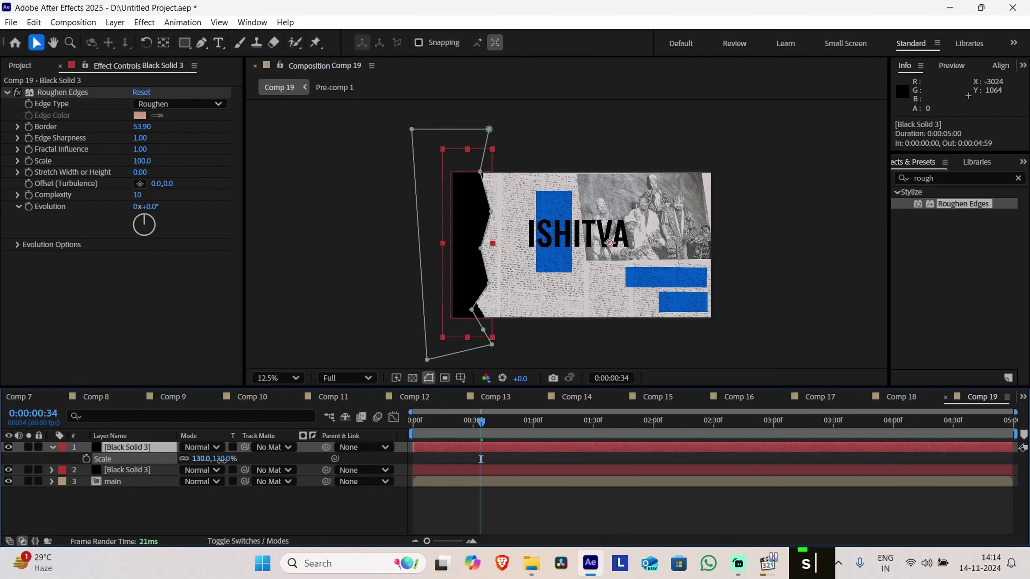
{"action": "left_click_drag", "start_coordinate": [455, 259], "coordinate": [484, 265]}
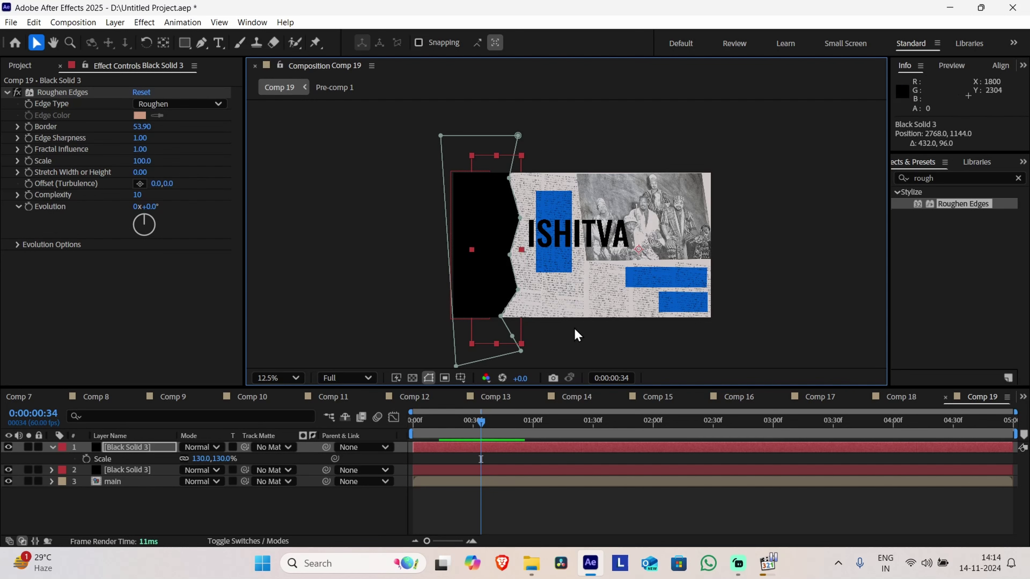
{"action": "left_click_drag", "start_coordinate": [502, 287], "coordinate": [501, 288]}
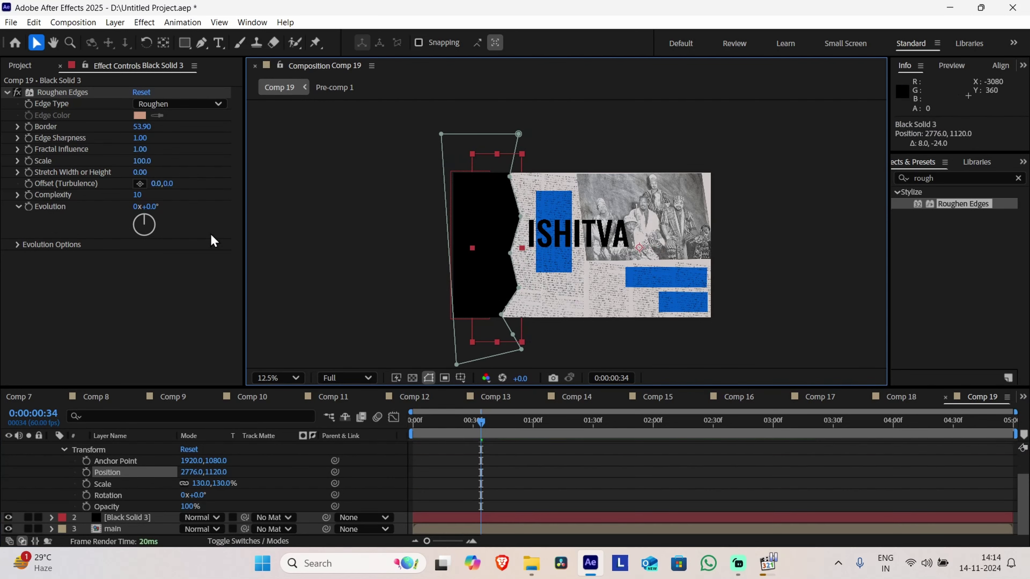
{"action": "left_click_drag", "start_coordinate": [197, 500], "coordinate": [516, 303]}
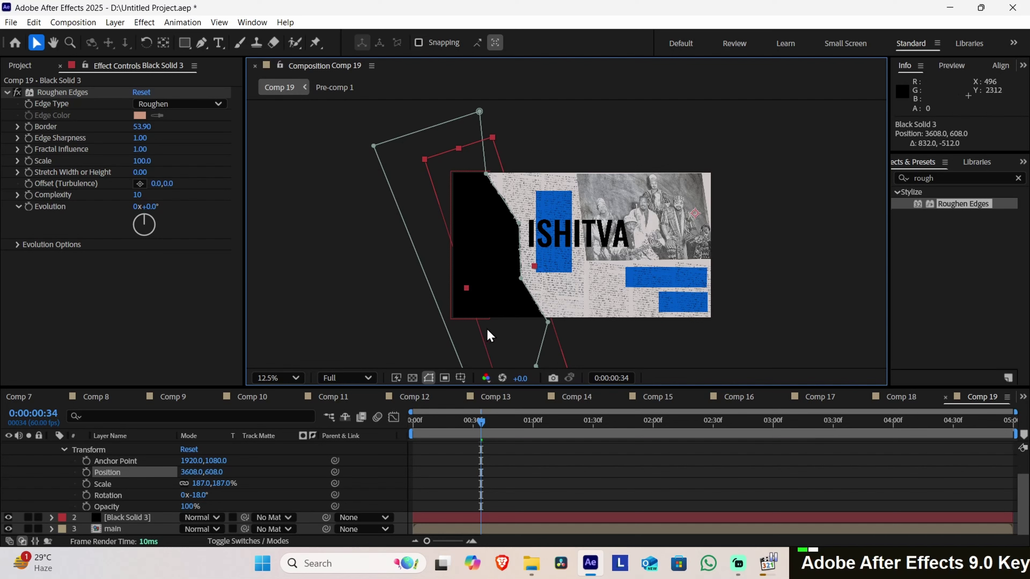
Duplicate the rotated solid and, with the playhead at frame 18, move the copy rightward to about 4568, 224
{"action": "scroll", "coordinate": [211, 481], "scroll_direction": "up", "scroll_amount": 2}
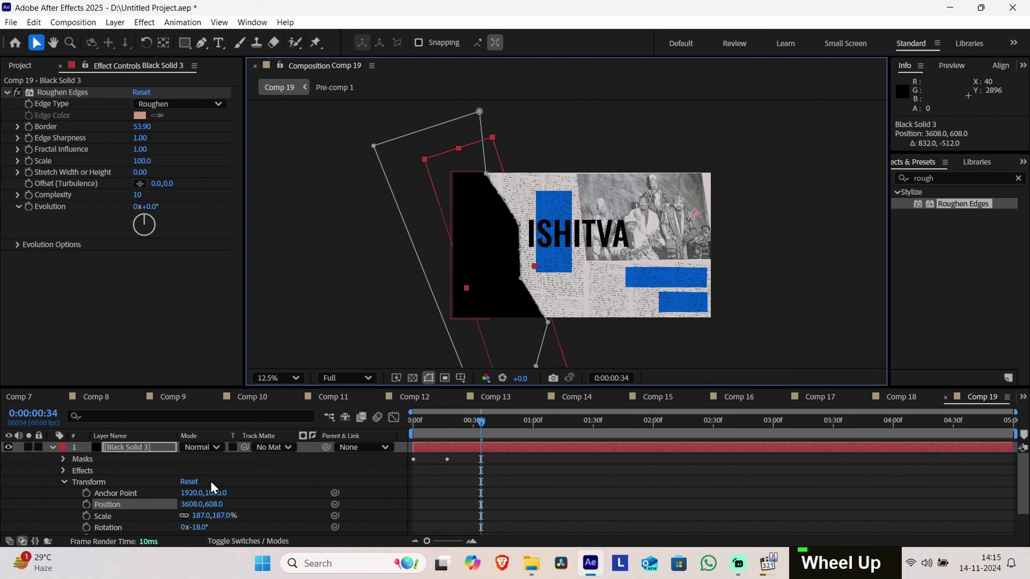
{"action": "left_click", "coordinate": [148, 451]}
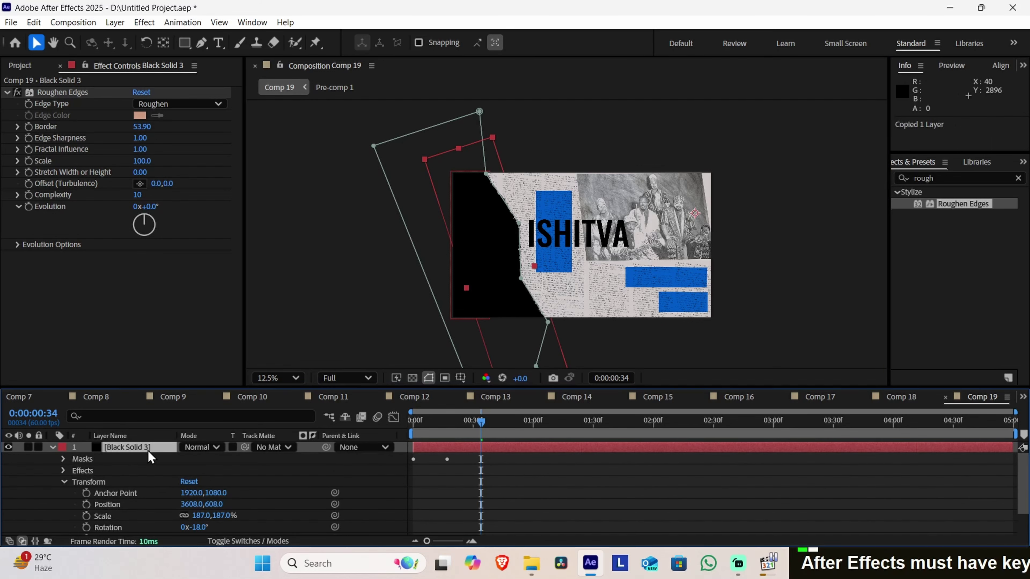
{"action": "key", "text": "ctrl+v"}
{"action": "left_click_drag", "start_coordinate": [460, 255], "coordinate": [533, 242]}
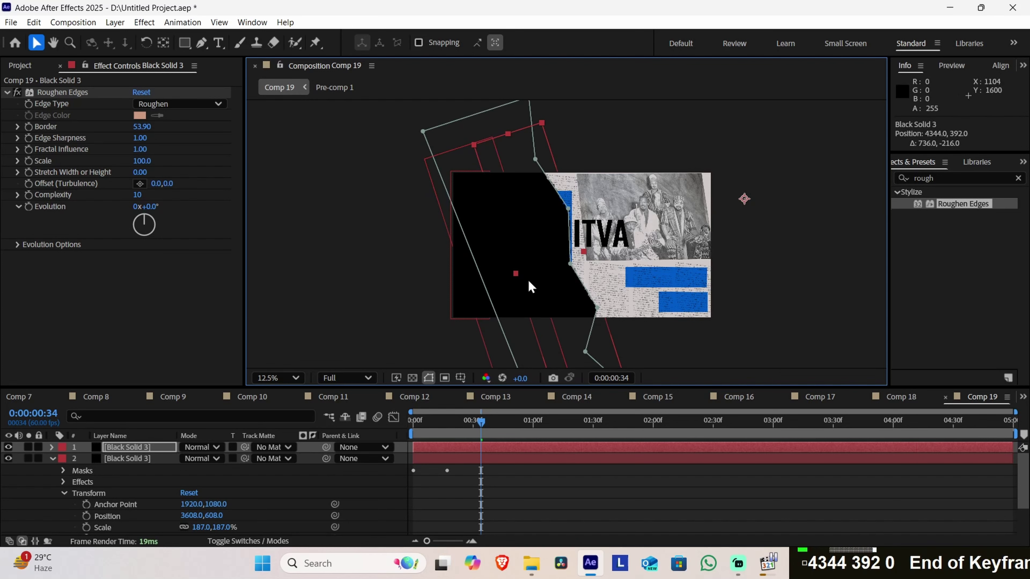
{"action": "left_click_drag", "start_coordinate": [529, 280], "coordinate": [560, 264]}
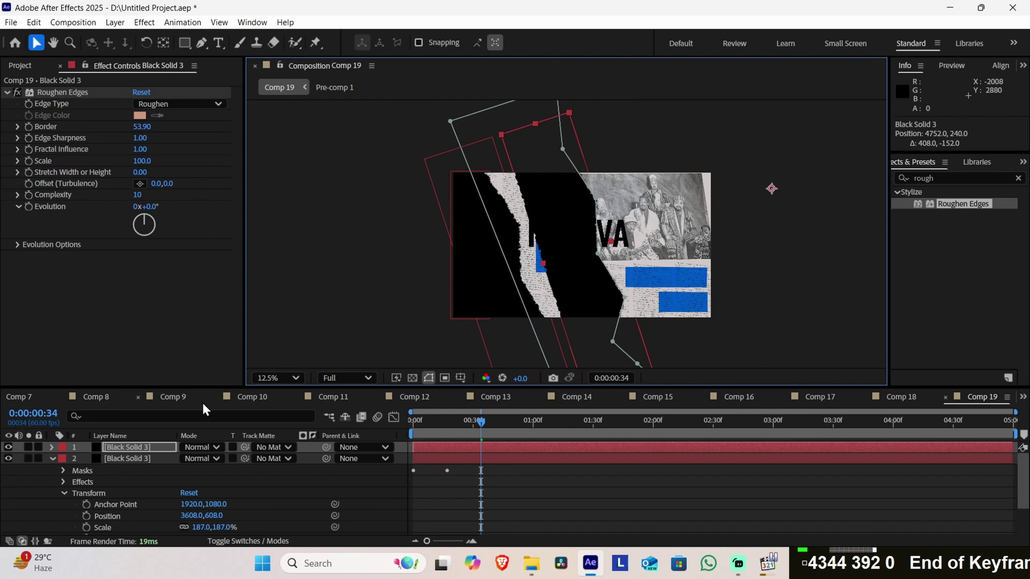
{"action": "left_click", "coordinate": [146, 459]}
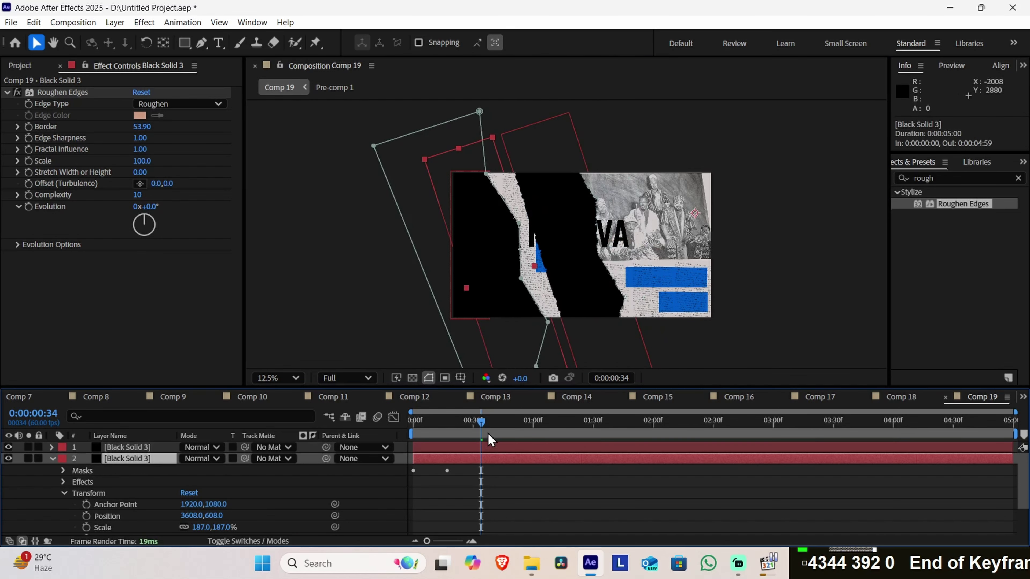
{"action": "left_click_drag", "start_coordinate": [488, 434], "coordinate": [449, 435]}
{"action": "left_click_drag", "start_coordinate": [555, 310], "coordinate": [544, 303]}
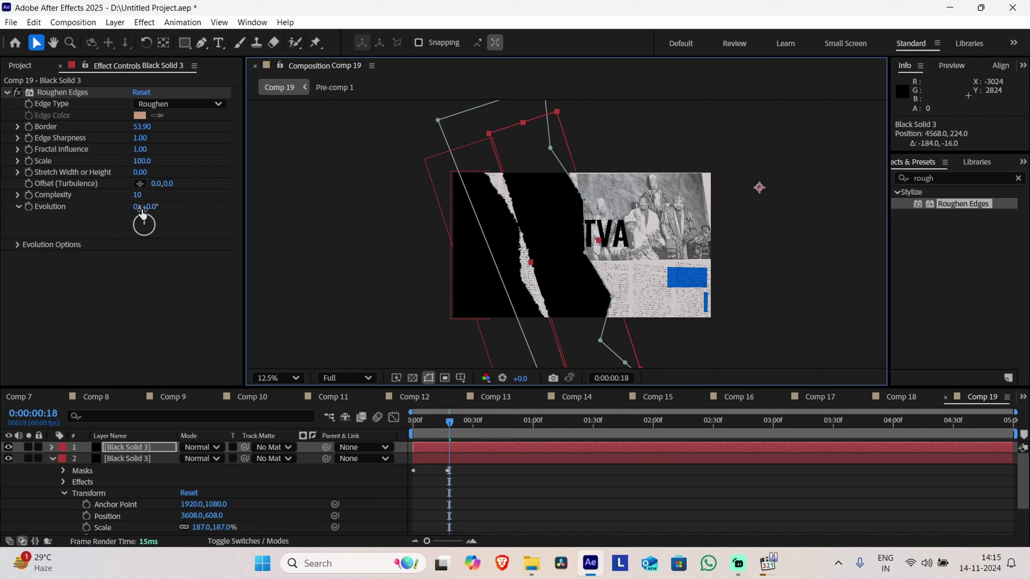
Rotate the topmost solid to 14°, scale it to 295%, and move it over the frame to about 6712, -208
{"action": "left_click", "coordinate": [52, 458]}
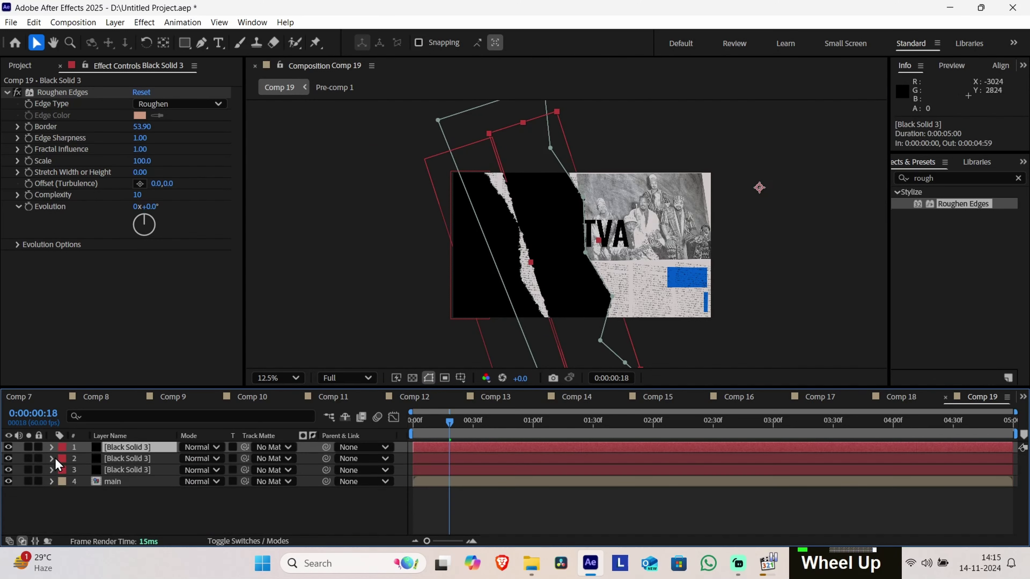
{"action": "left_click", "coordinate": [51, 447]}
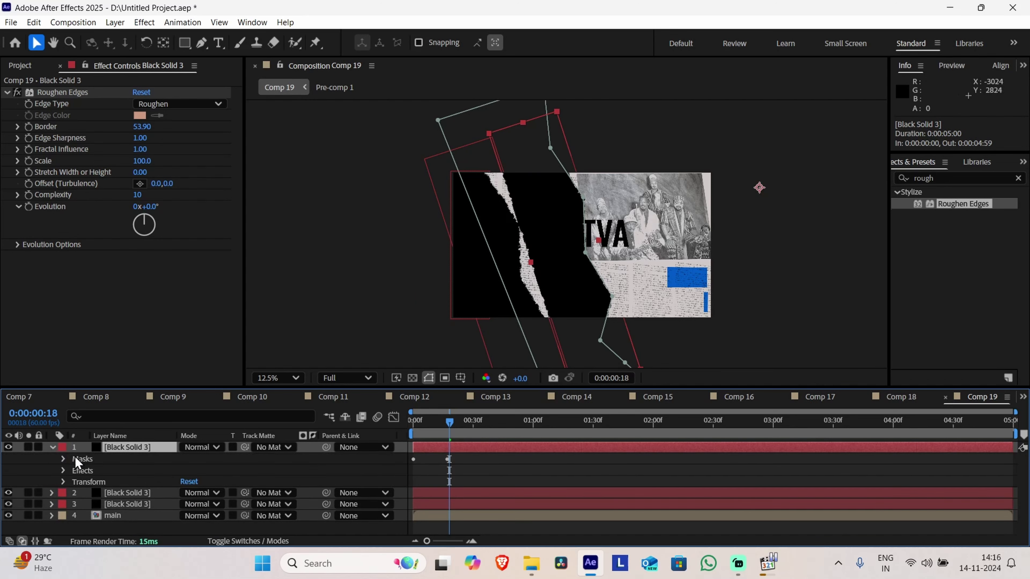
{"action": "left_click", "coordinate": [59, 485]}
{"action": "scroll", "coordinate": [162, 494], "scroll_direction": "down", "scroll_amount": 2}
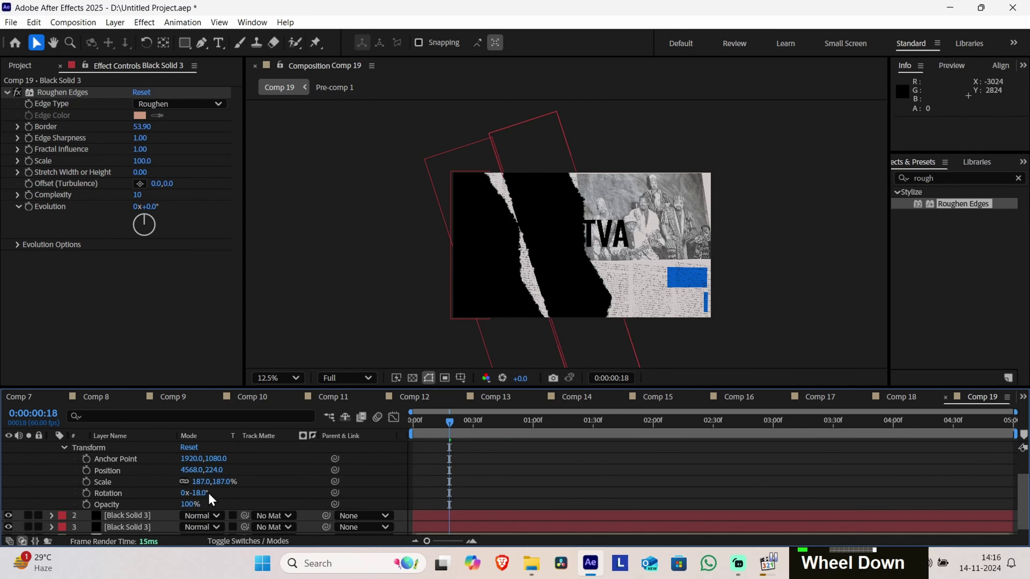
{"action": "left_click_drag", "start_coordinate": [203, 495], "coordinate": [291, 483]}
{"action": "left_click_drag", "start_coordinate": [414, 218], "coordinate": [564, 282]}
{"action": "left_click_drag", "start_coordinate": [560, 280], "coordinate": [556, 185]}
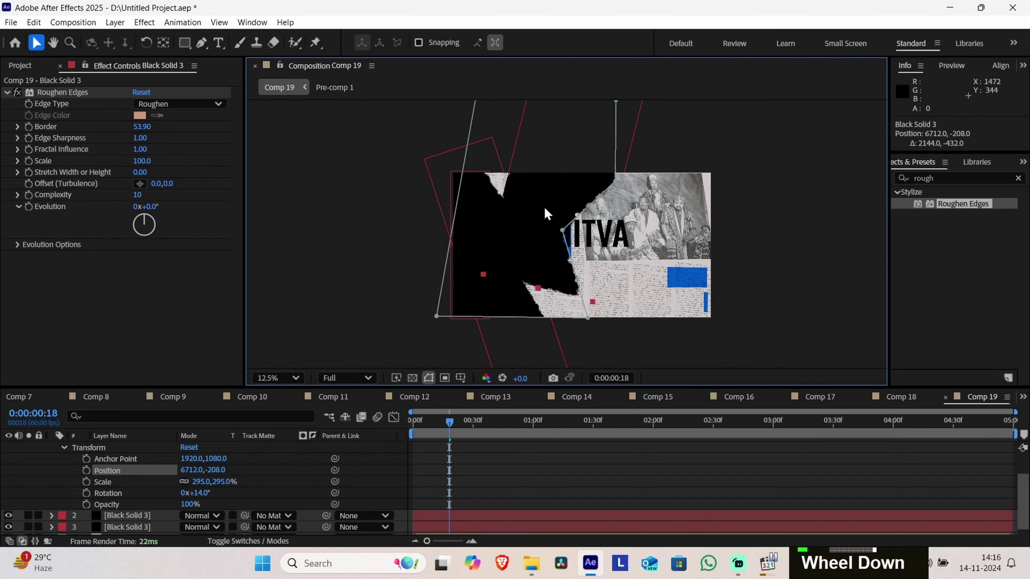
Undo the topmost solid's last move, scale the solid to 460%, and reposition it at about 9512, 16
{"action": "key", "text": "ctrl+z"}
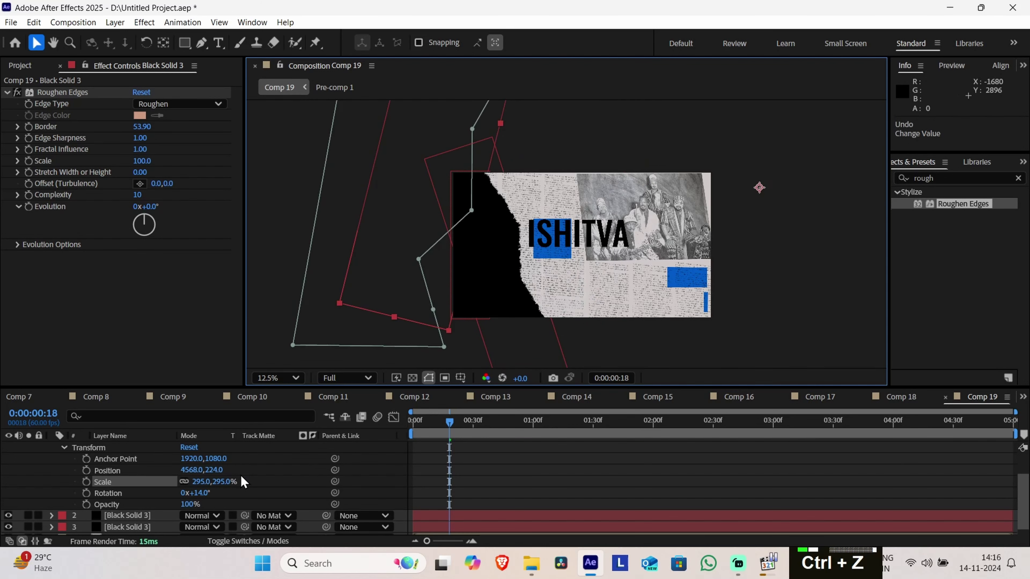
{"action": "left_click_drag", "start_coordinate": [203, 490], "coordinate": [316, 489]}
{"action": "left_click_drag", "start_coordinate": [274, 236], "coordinate": [600, 216]}
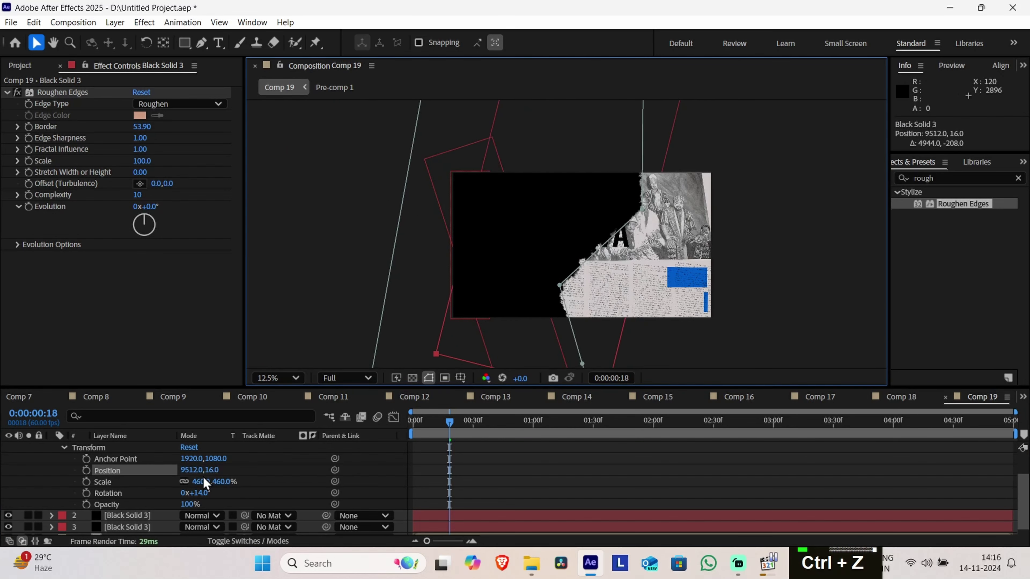
{"action": "scroll", "coordinate": [226, 492], "scroll_direction": "up", "scroll_amount": 1}
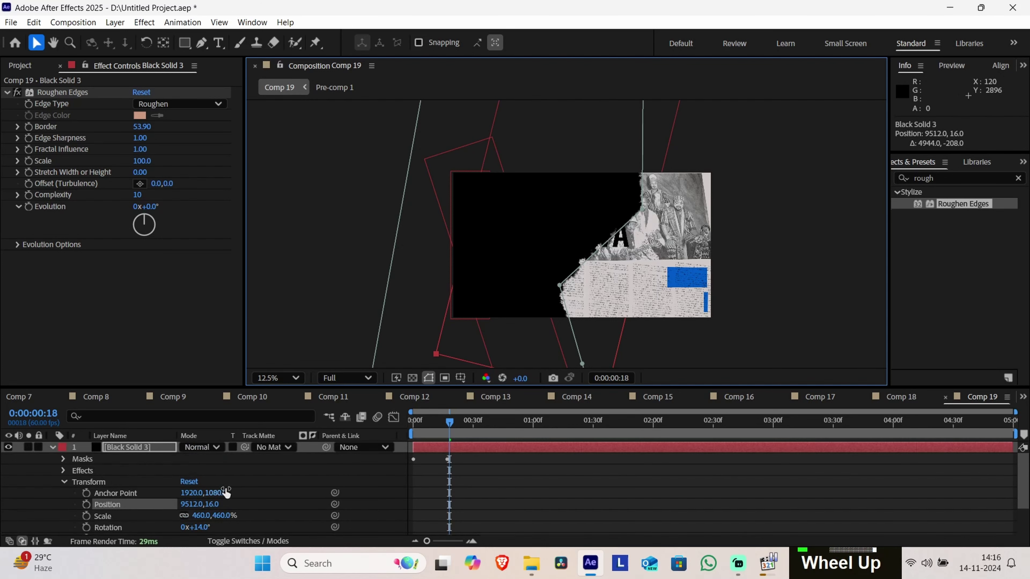
Duplicate the enlarged solid and move the copy toward the lower right to about 10920, 584
{"action": "left_click", "coordinate": [52, 447]}
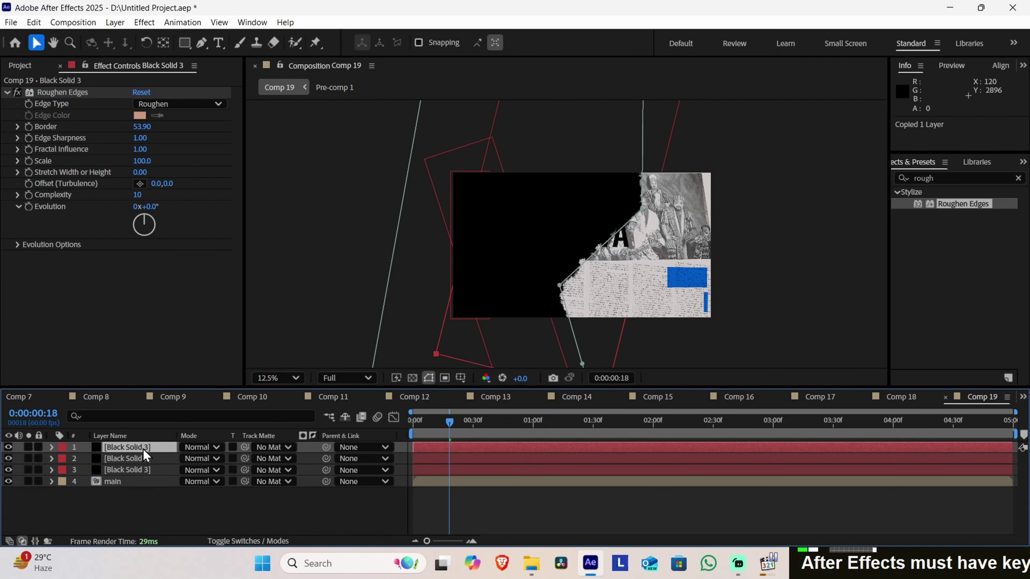
{"action": "key", "text": "ctrl+d"}
{"action": "left_click_drag", "start_coordinate": [508, 248], "coordinate": [599, 285]}
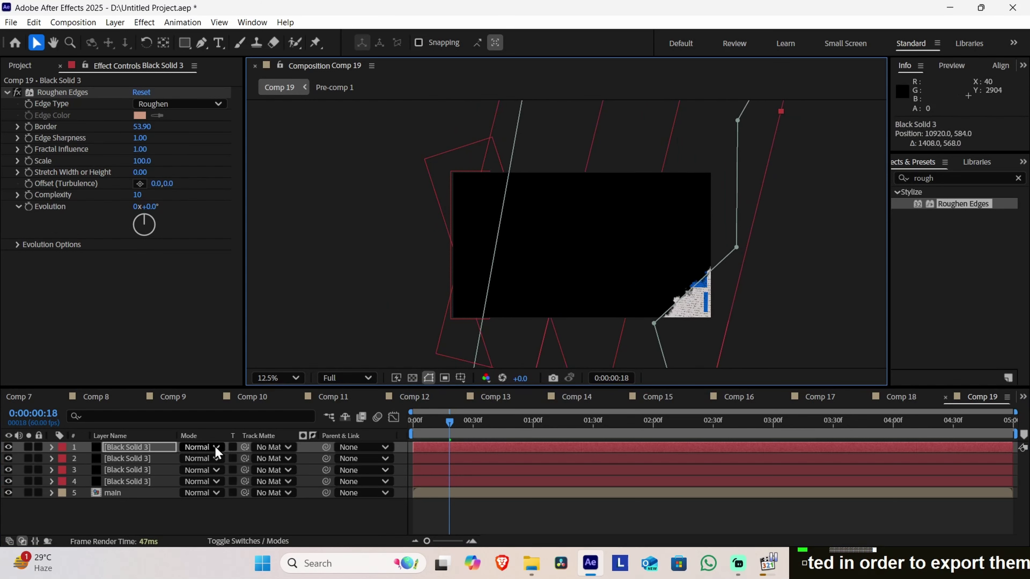
{"action": "left_click", "coordinate": [51, 447]}
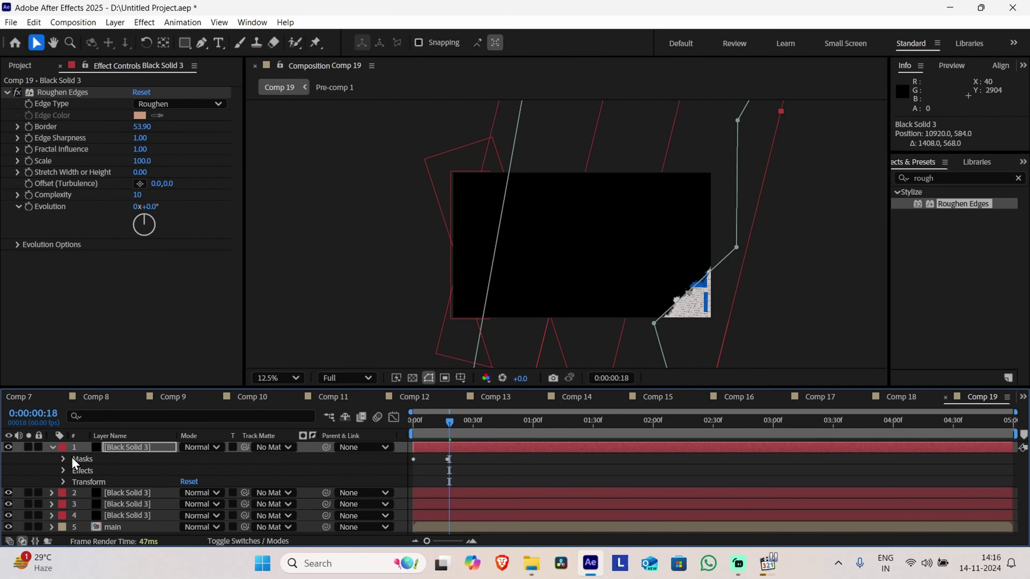
{"action": "left_click", "coordinate": [64, 482]}
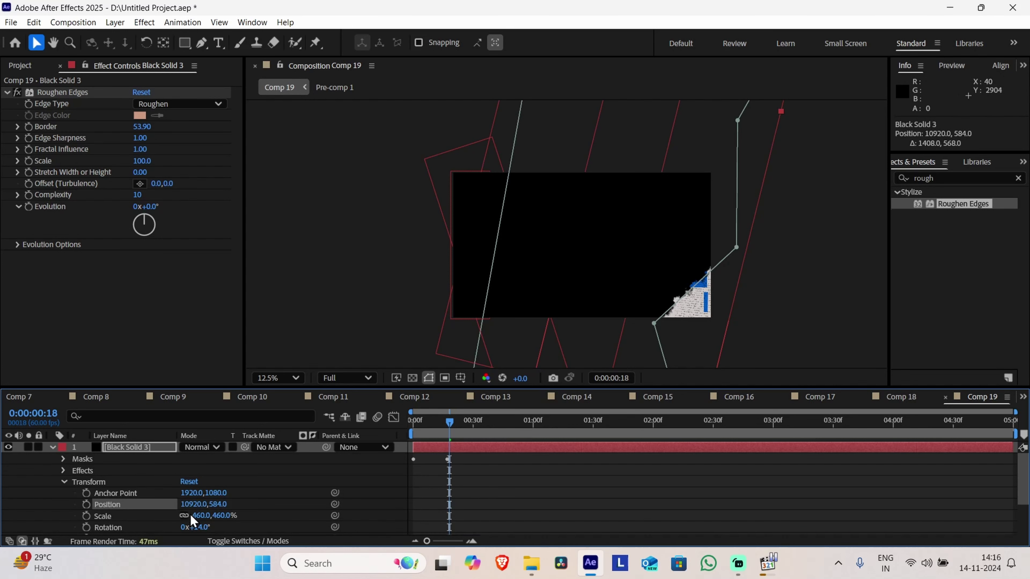
{"action": "left_click_drag", "start_coordinate": [199, 528], "coordinate": [200, 529]}
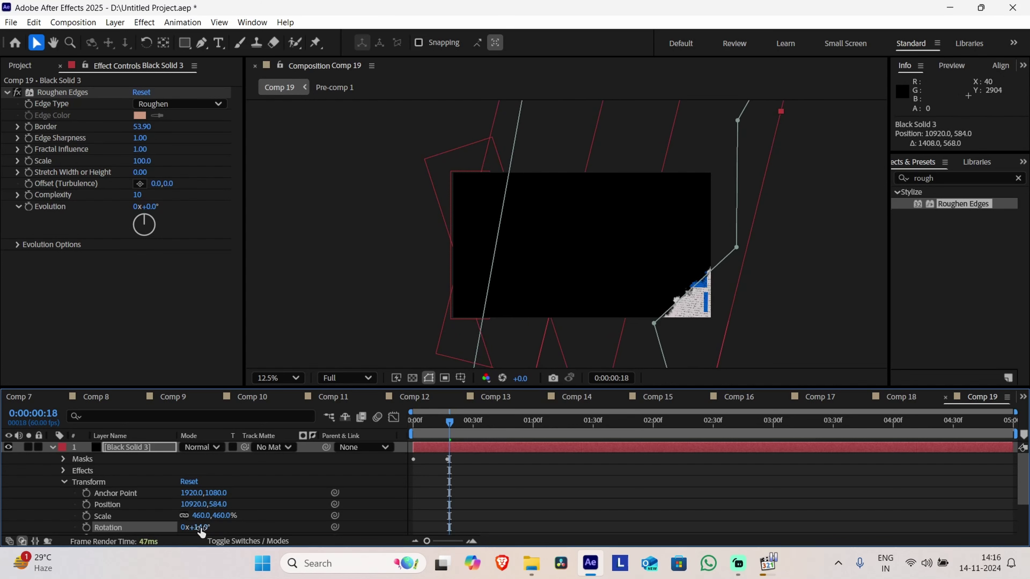
{"action": "left_click", "coordinate": [53, 448]}
Duplicate the topmost solid again and move the new copy back leftward to about 9768, 768
{"action": "left_click", "coordinate": [143, 448]}
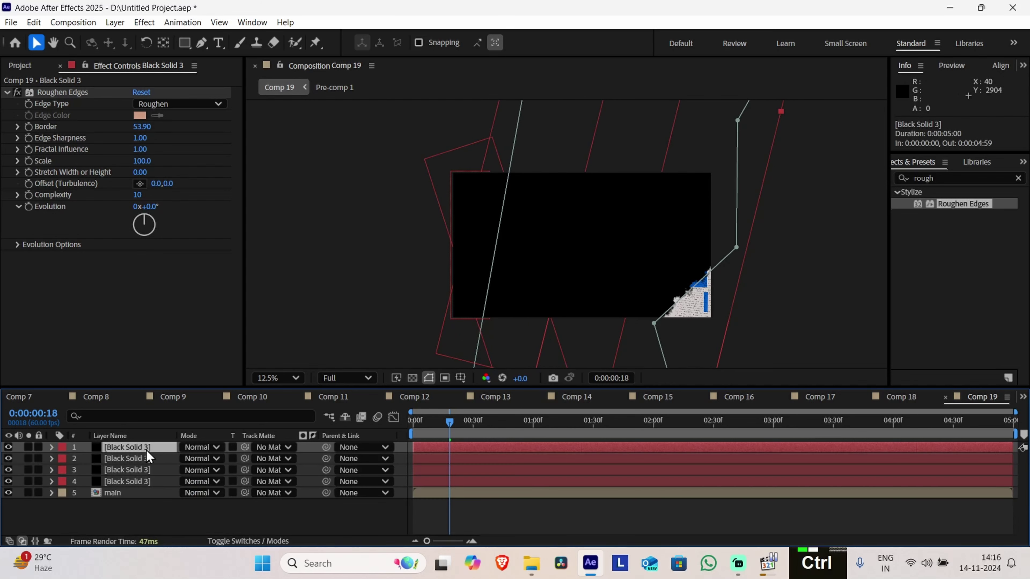
{"action": "key", "text": "ctrl+v"}
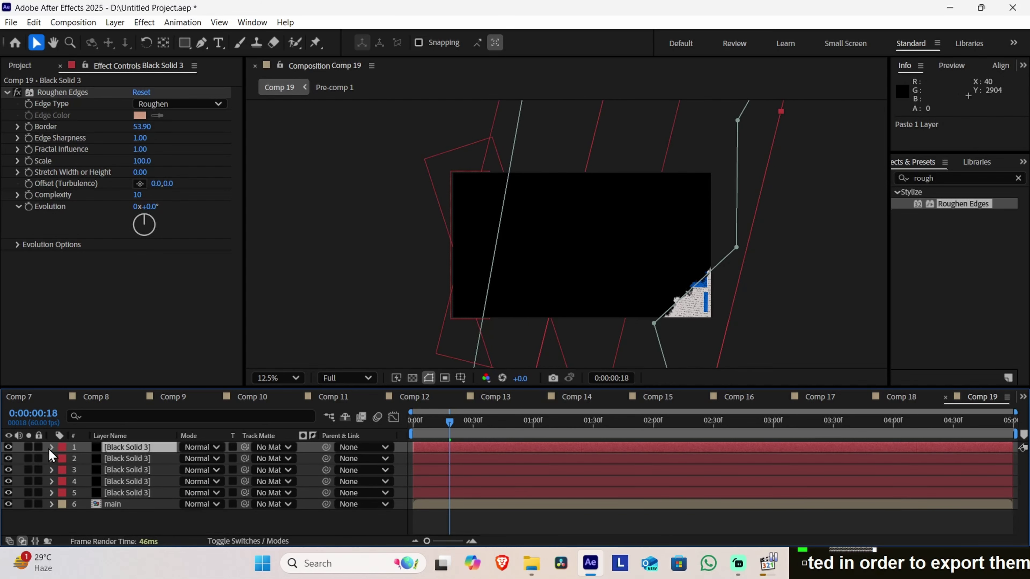
{"action": "left_click", "coordinate": [51, 448]}
{"action": "left_click", "coordinate": [63, 481]}
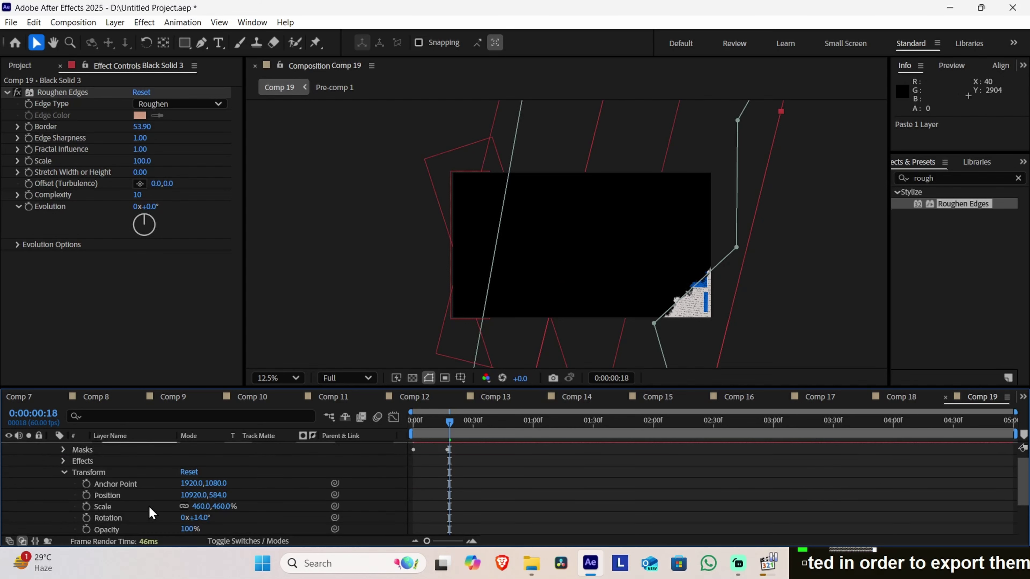
{"action": "left_click_drag", "start_coordinate": [202, 521], "coordinate": [478, 522]}
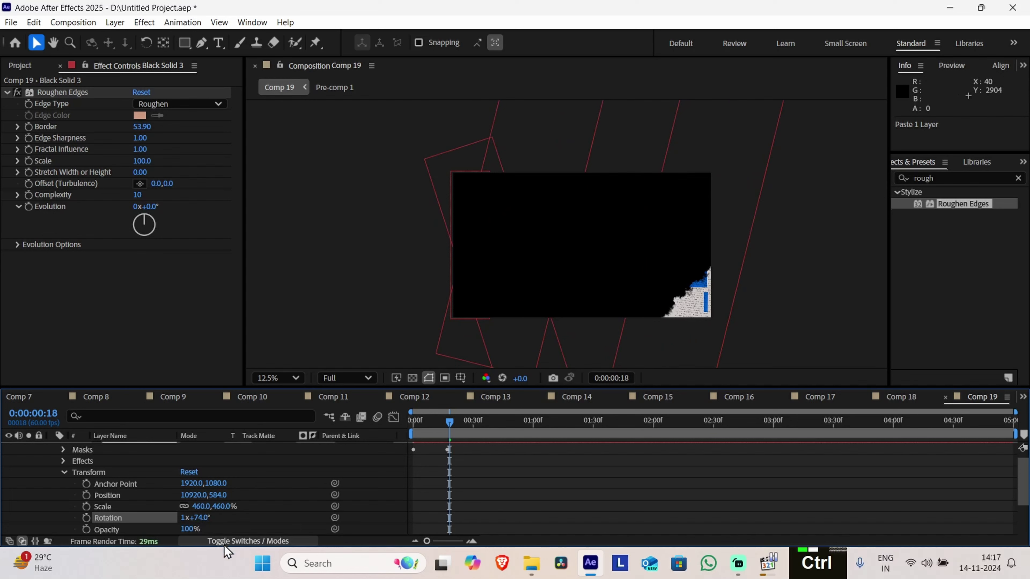
{"action": "key", "text": "ctrl+z"}
{"action": "left_click_drag", "start_coordinate": [617, 281], "coordinate": [582, 266]}
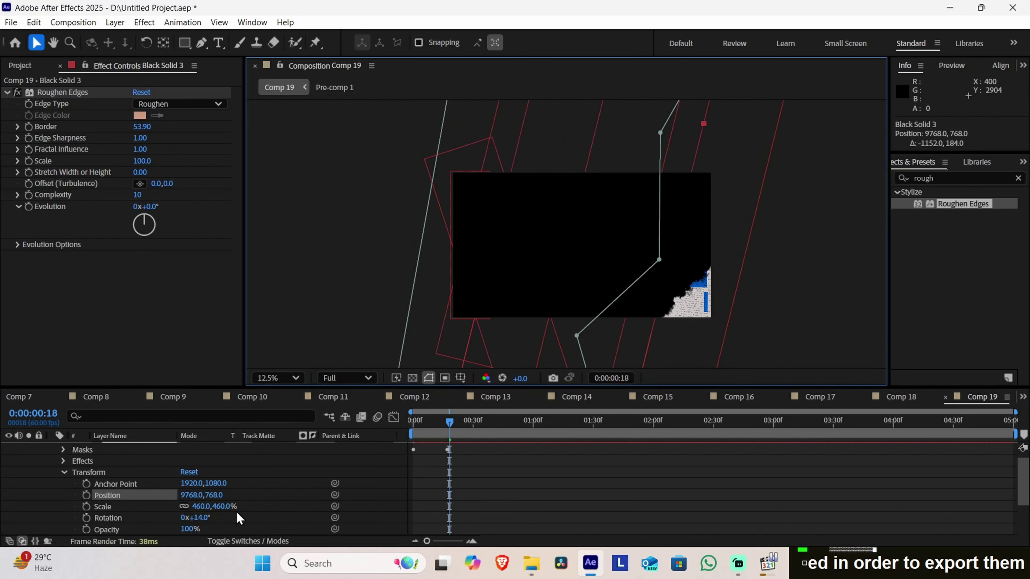
Rotate the topmost solid to -32° and move it to about 11520, 728 over the uncovered lower corner of the frame
{"action": "left_click_drag", "start_coordinate": [204, 517], "coordinate": [179, 519]}
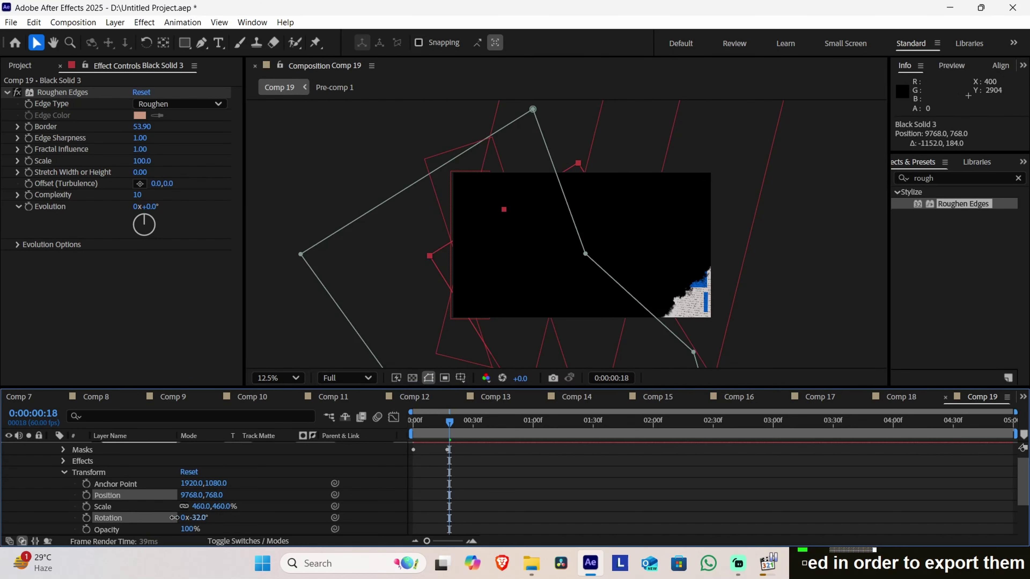
{"action": "left_click_drag", "start_coordinate": [548, 325], "coordinate": [643, 322]}
Play back the transition from the first frame to check how the layered solids cover the composition
{"action": "left_click_drag", "start_coordinate": [448, 424], "coordinate": [387, 432]}
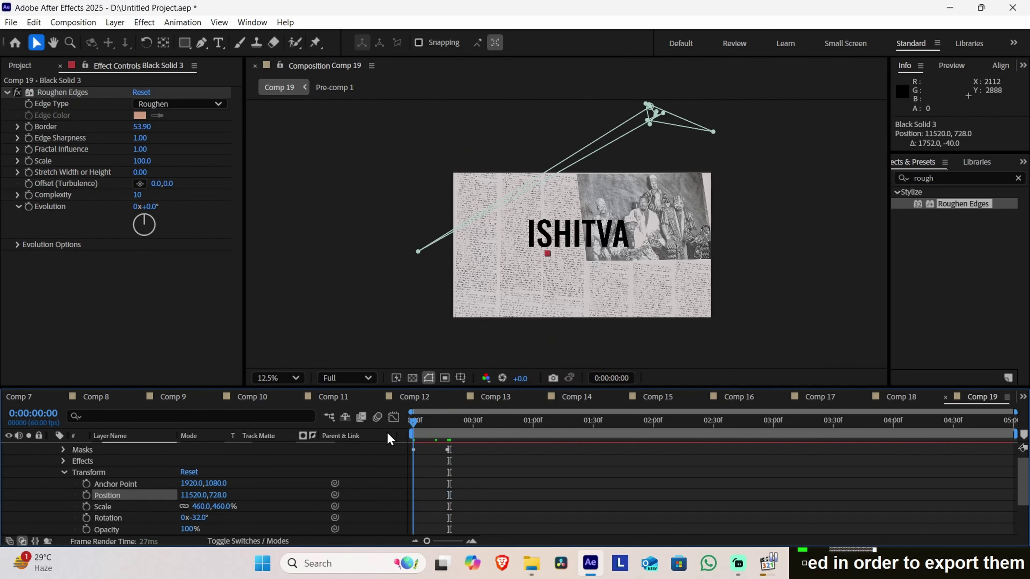
{"action": "key", "text": "space"}
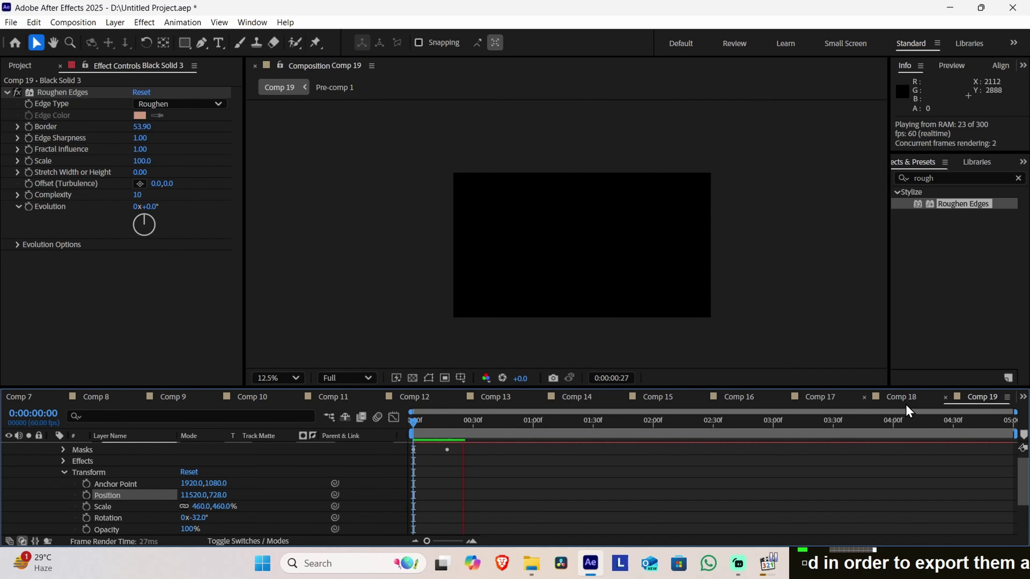
{"action": "key", "text": "space"}
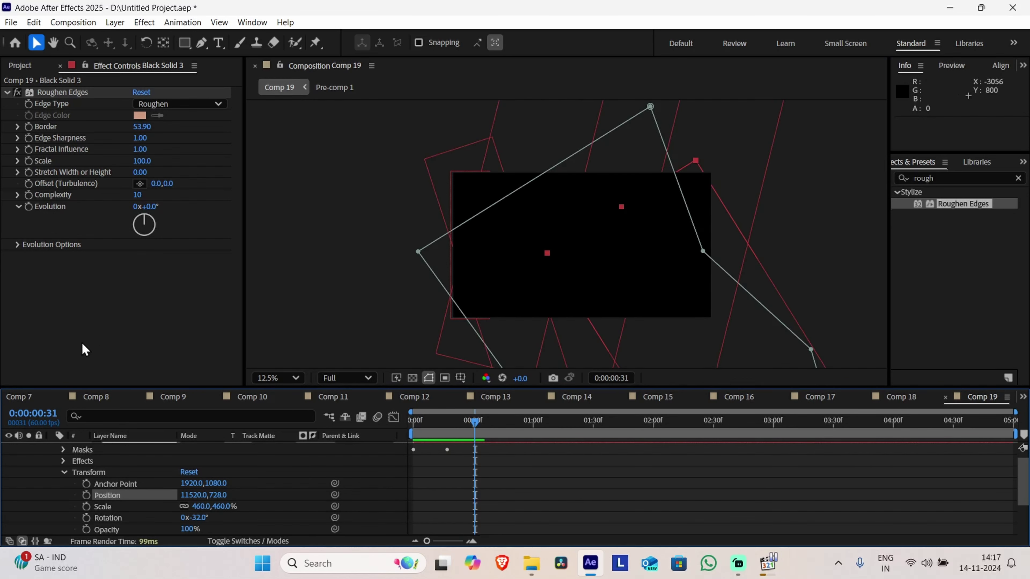
Collapse the topmost solid's properties and reveal the Mask Path keyframes of all the black solids
{"action": "left_click", "coordinate": [64, 473]}
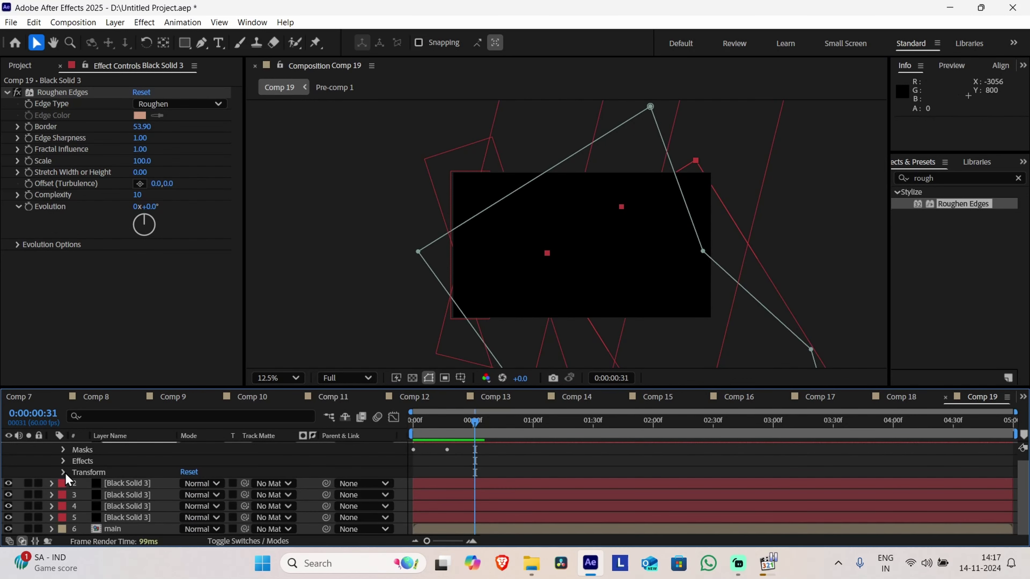
{"action": "scroll", "coordinate": [69, 458], "scroll_direction": "up", "scroll_amount": 1}
{"action": "left_click", "coordinate": [52, 446]}
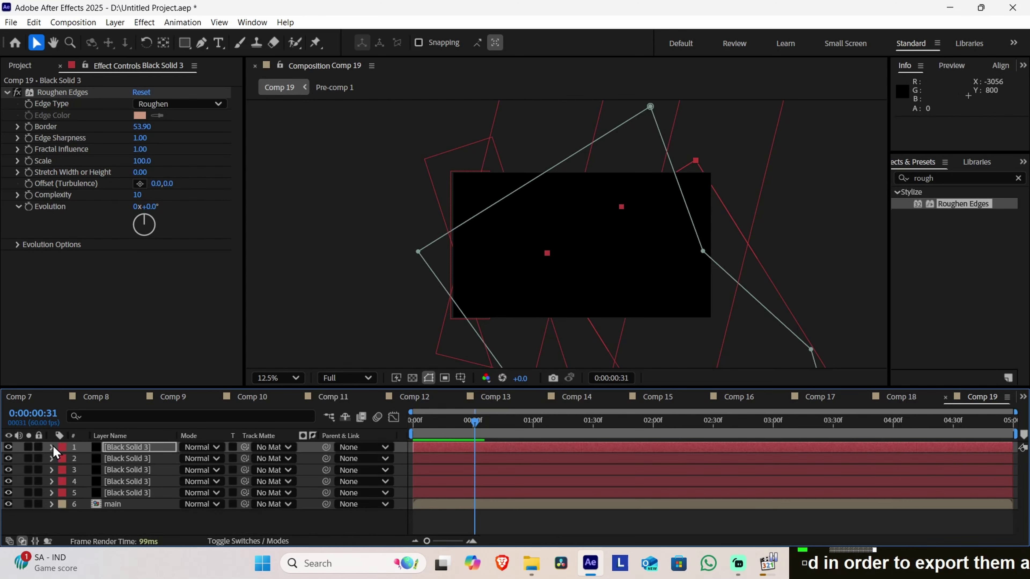
{"action": "left_click", "coordinate": [541, 531]}
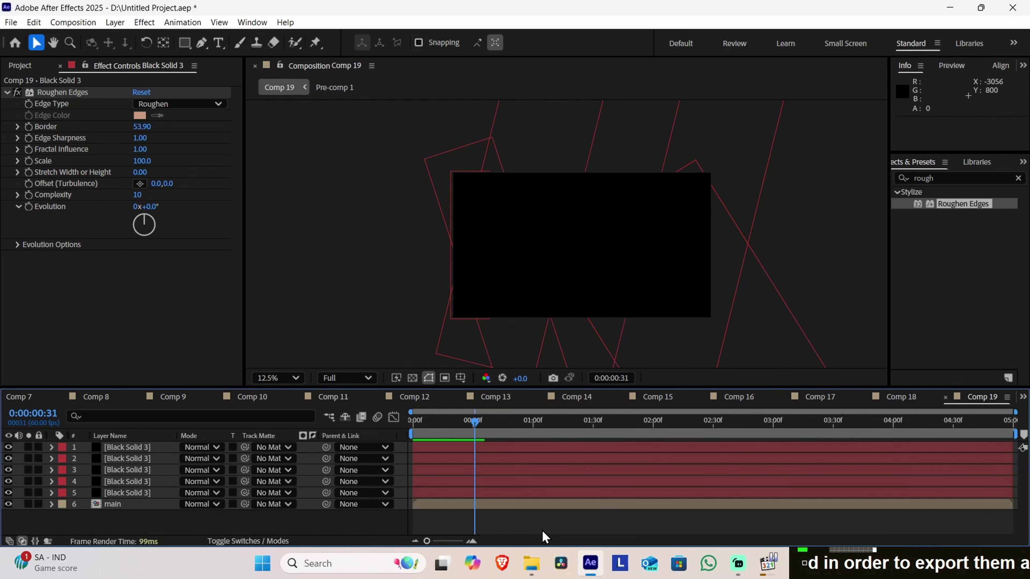
{"action": "key", "text": "m"}
{"action": "scroll", "coordinate": [487, 525], "scroll_direction": "down", "scroll_amount": 5}
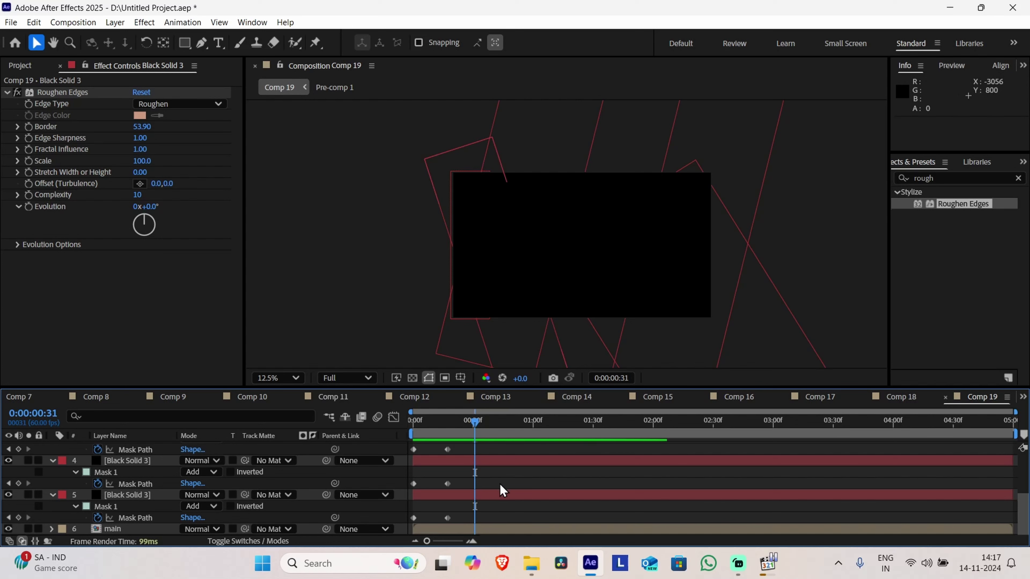
Stagger the Mask Path keyframe pairs upward through the solids, starting each layer's pair about where the pair of the layer below ends
{"action": "left_click_drag", "start_coordinate": [500, 482], "coordinate": [550, 485]}
{"action": "scroll", "coordinate": [527, 462], "scroll_direction": "up", "scroll_amount": 1}
{"action": "scroll", "coordinate": [536, 479], "scroll_direction": "up", "scroll_amount": 1}
{"action": "scroll", "coordinate": [561, 459], "scroll_direction": "up", "scroll_amount": 1}
{"action": "left_click", "coordinate": [467, 472]}
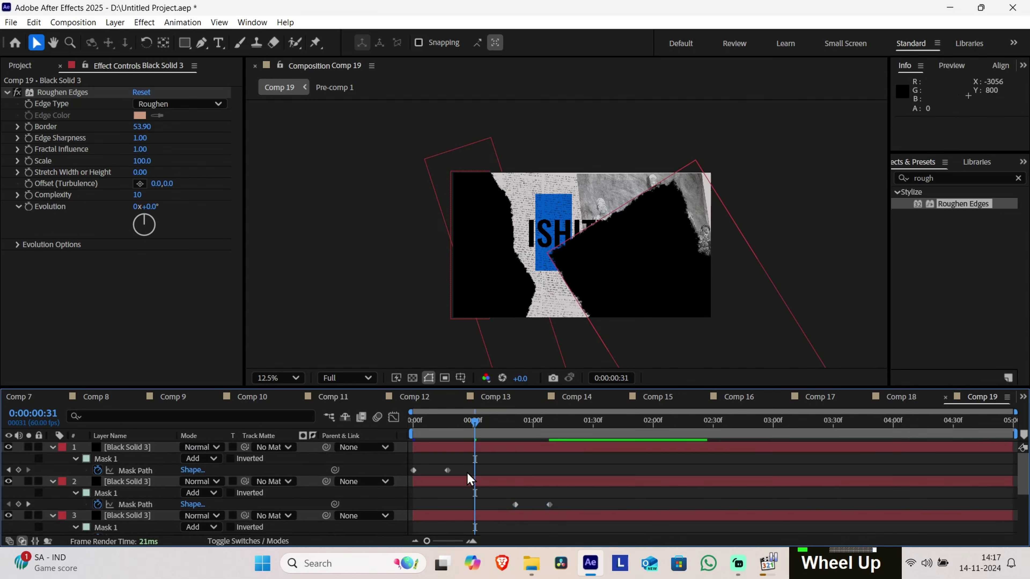
{"action": "left_click_drag", "start_coordinate": [468, 474], "coordinate": [588, 472]}
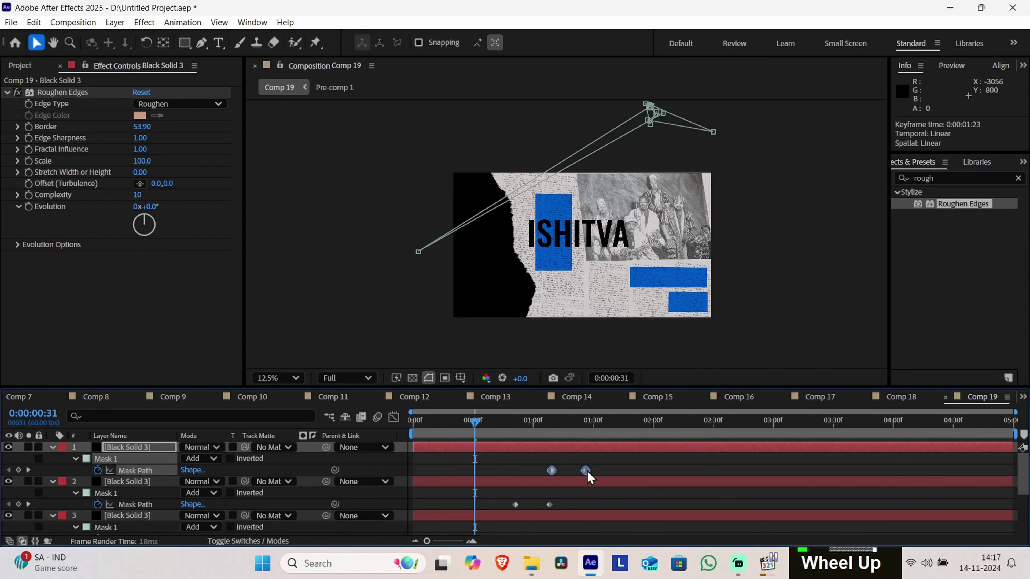
Play the staggered tear from the first frame and review the keyframe timing of all the solids
{"action": "left_click_drag", "start_coordinate": [469, 434], "coordinate": [410, 424]}
{"action": "key", "text": "space"}
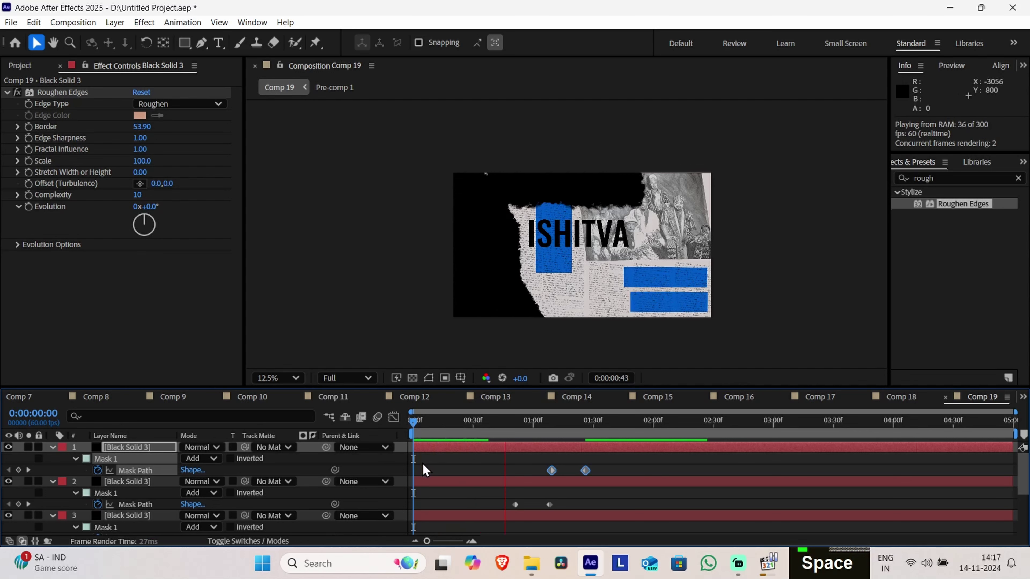
{"action": "key", "text": "space"}
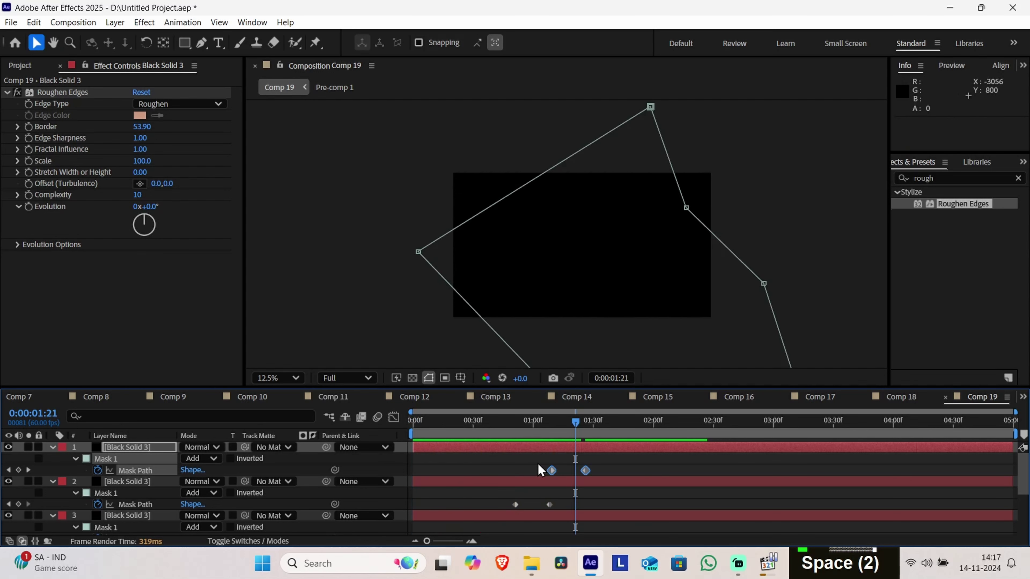
{"action": "scroll", "coordinate": [601, 457], "scroll_direction": "down", "scroll_amount": 3}
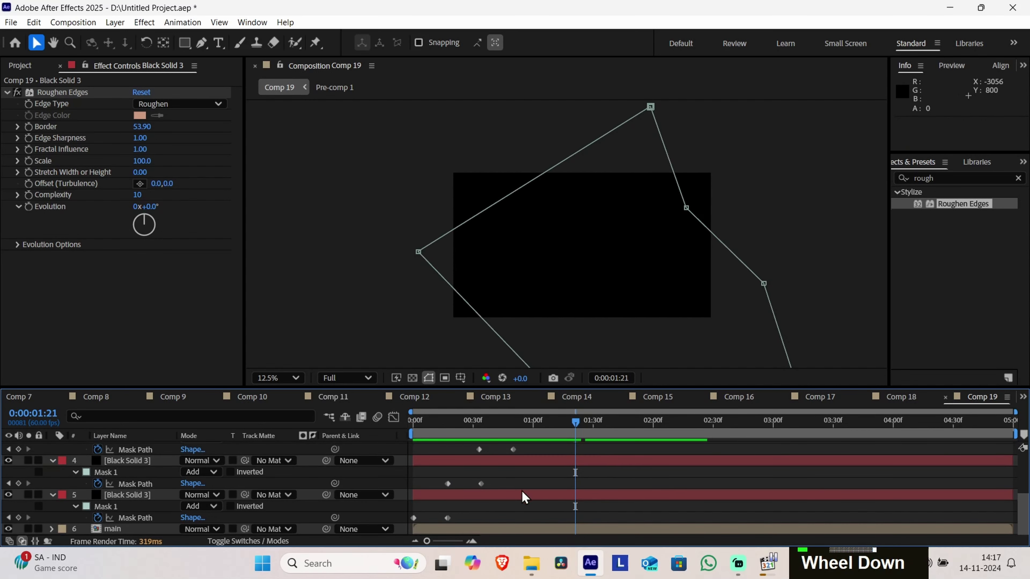
{"action": "scroll", "coordinate": [521, 493], "scroll_direction": "up", "scroll_amount": 2}
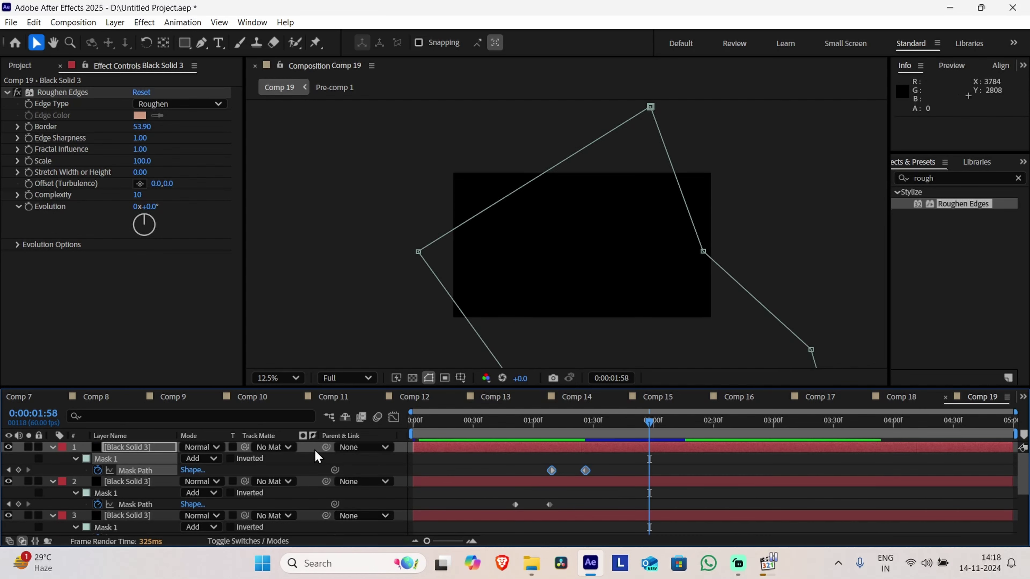
Collapse the mask properties of all five black solids in the timeline
{"action": "left_click", "coordinate": [54, 451]}
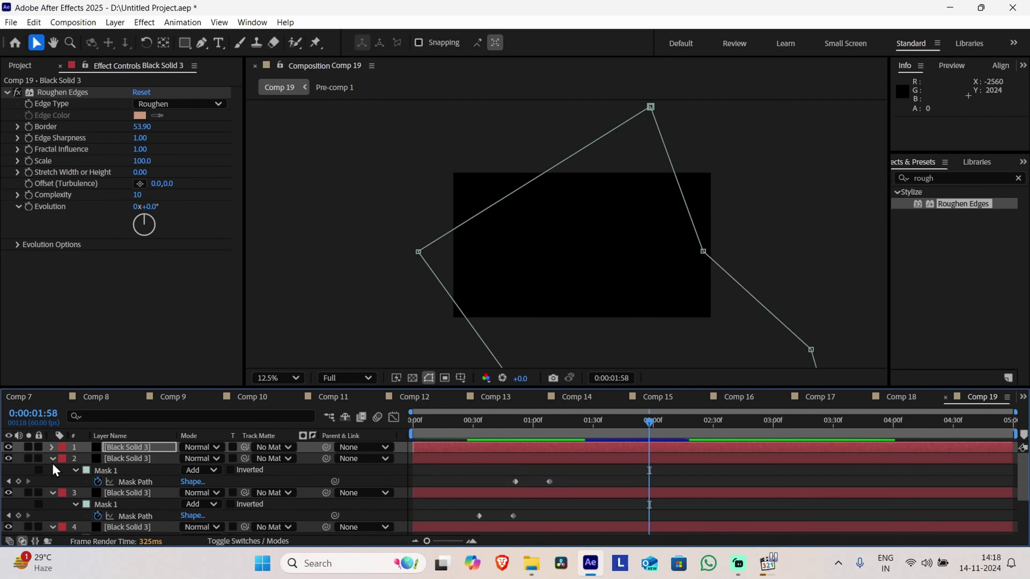
{"action": "left_click", "coordinate": [50, 459]}
{"action": "left_click", "coordinate": [52, 470]}
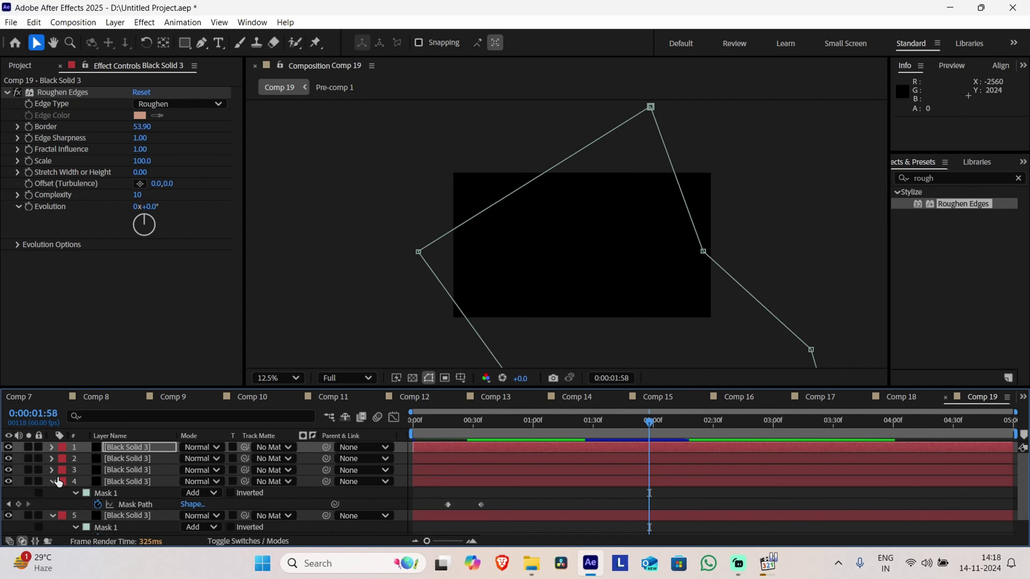
{"action": "left_click", "coordinate": [52, 481]}
{"action": "left_click", "coordinate": [56, 496]}
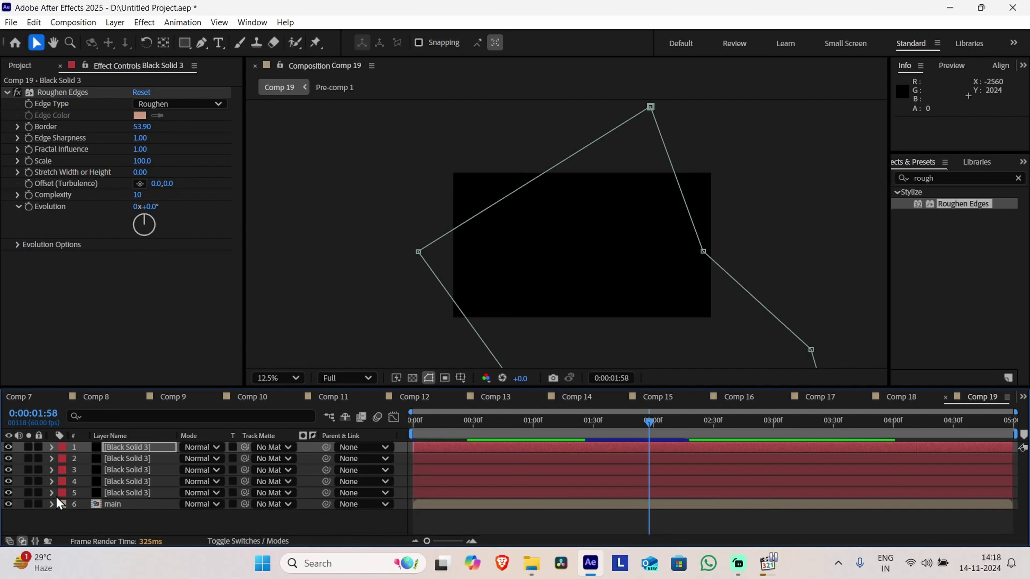
Pre-compose all five black solids into a new composition named "tear", moving all attributes into it
{"action": "left_click", "coordinate": [150, 459], "text": "ctrl"}
{"action": "left_click", "coordinate": [141, 470], "text": "ctrl"}
{"action": "left_click", "coordinate": [138, 483], "text": "ctrl"}
{"action": "left_click", "coordinate": [139, 493], "text": "ctrl"}
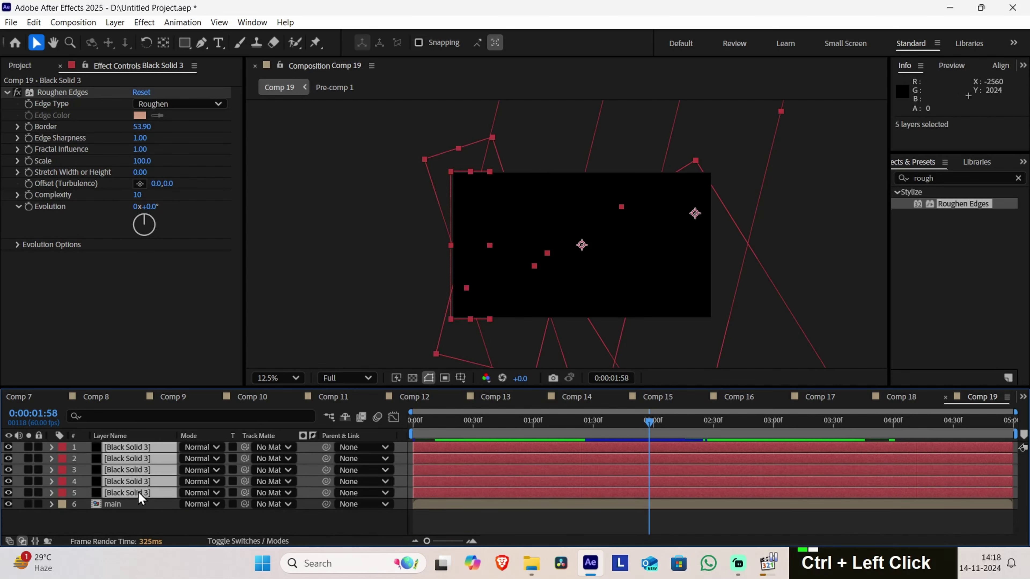
{"action": "right_click", "coordinate": [143, 484]}
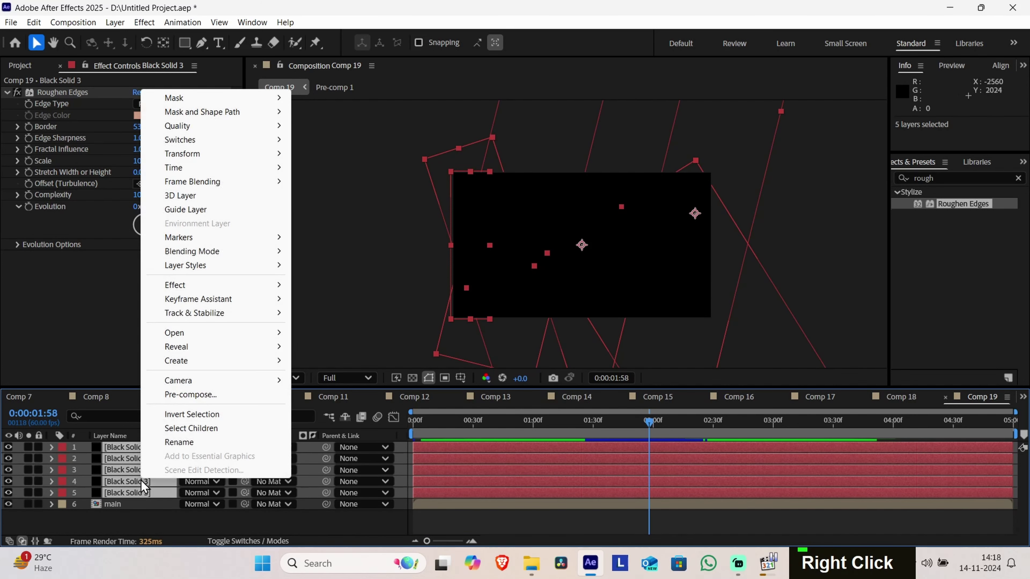
{"action": "left_click", "coordinate": [214, 393]}
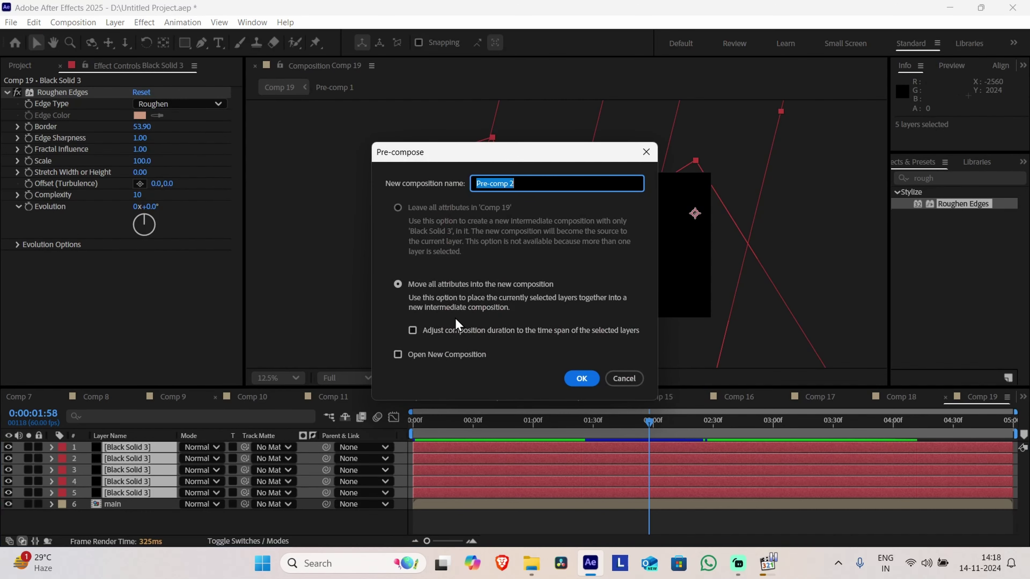
{"action": "type", "text": "tear"}
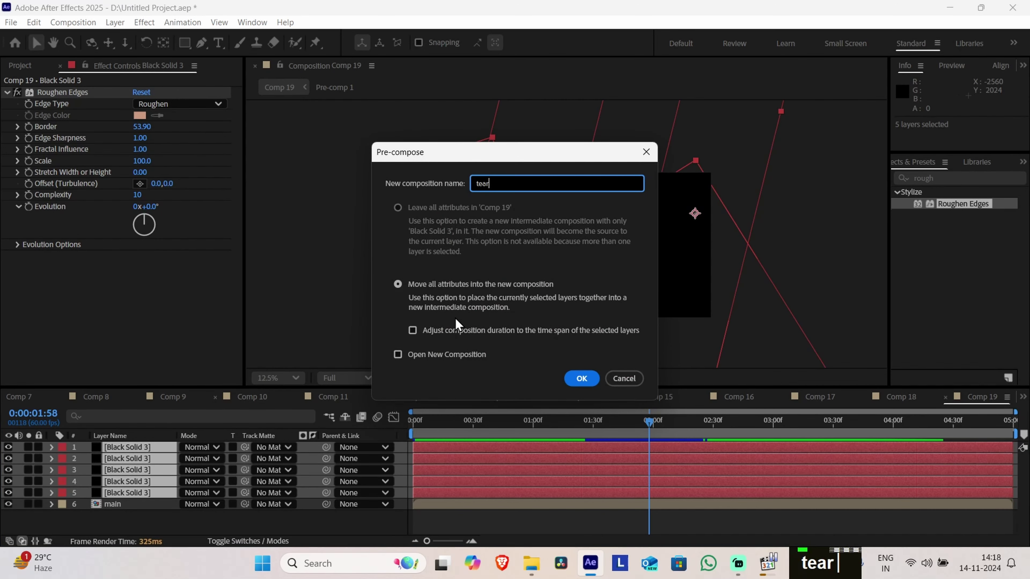
{"action": "left_click", "coordinate": [582, 380]}
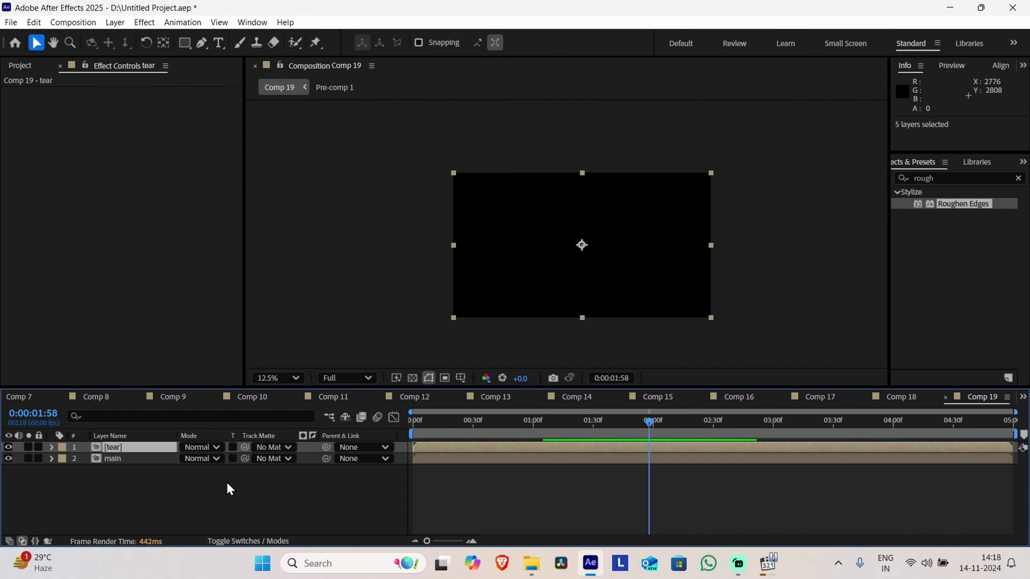
Set the tear layer as the track matte of the main layer
{"action": "left_click", "coordinate": [158, 460]}
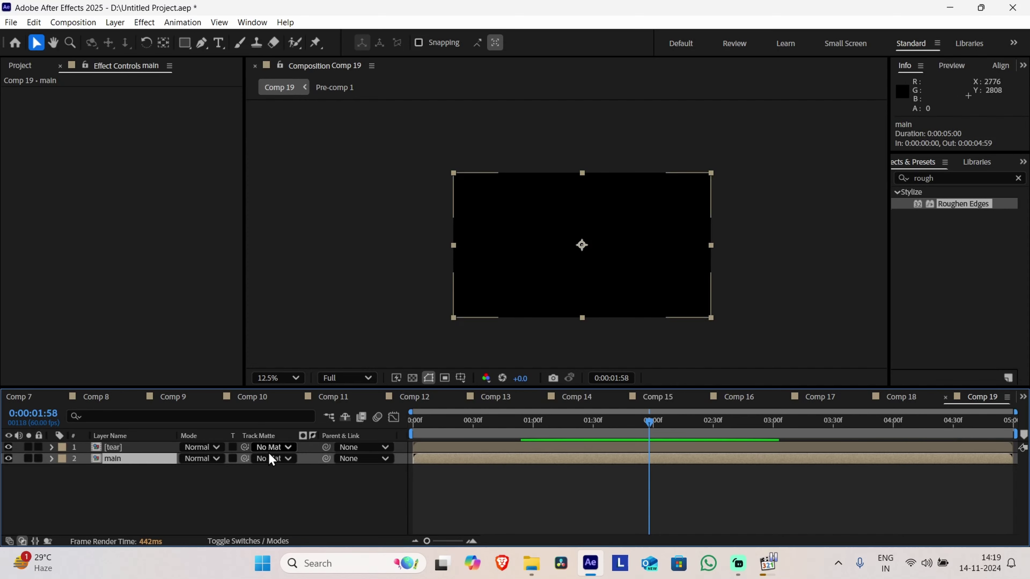
{"action": "left_click", "coordinate": [278, 459]}
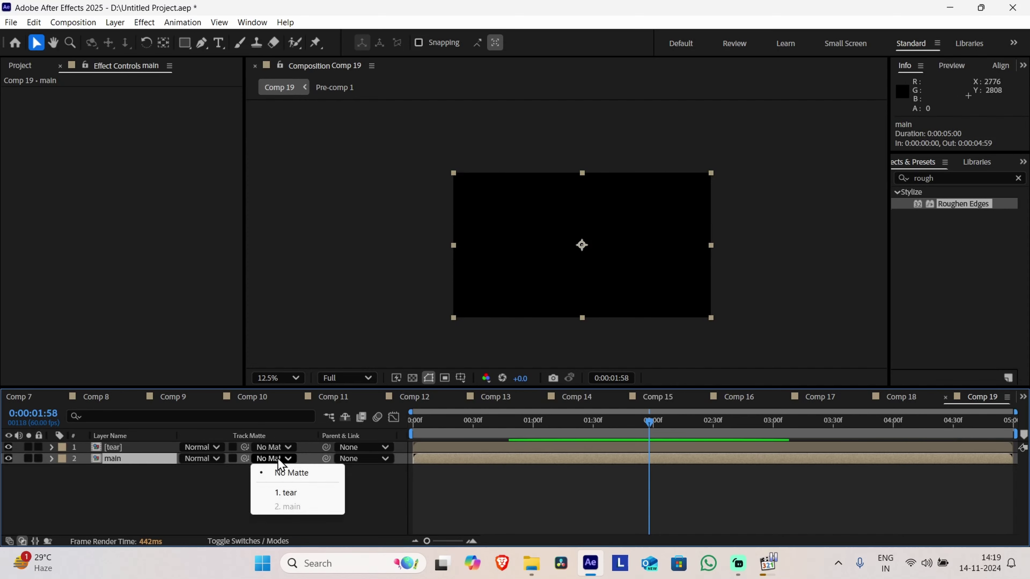
{"action": "left_click", "coordinate": [288, 493]}
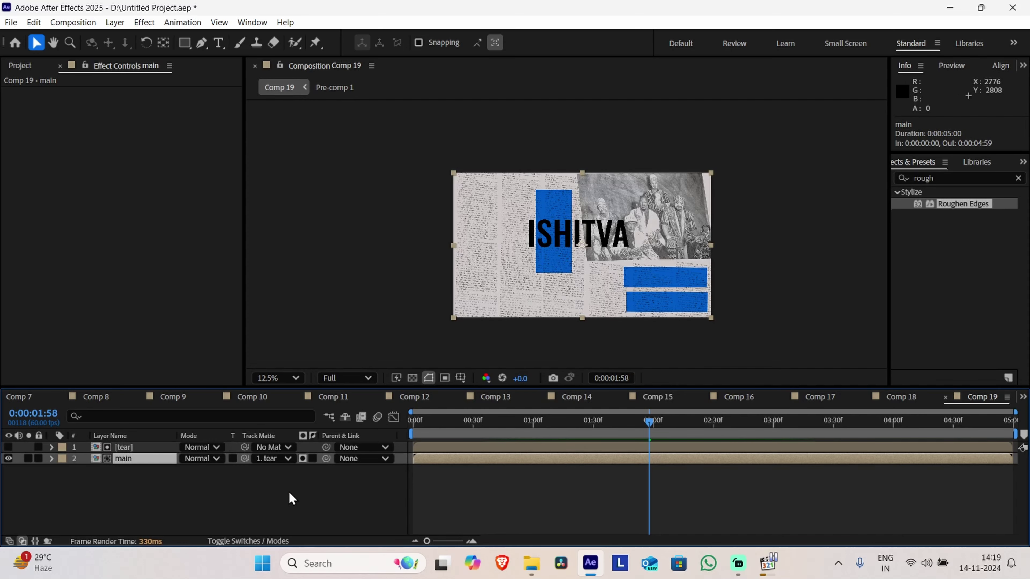
Preview the matted tear reveal from the first frame at a closer zoom
{"action": "left_click_drag", "start_coordinate": [431, 420], "coordinate": [408, 426]}
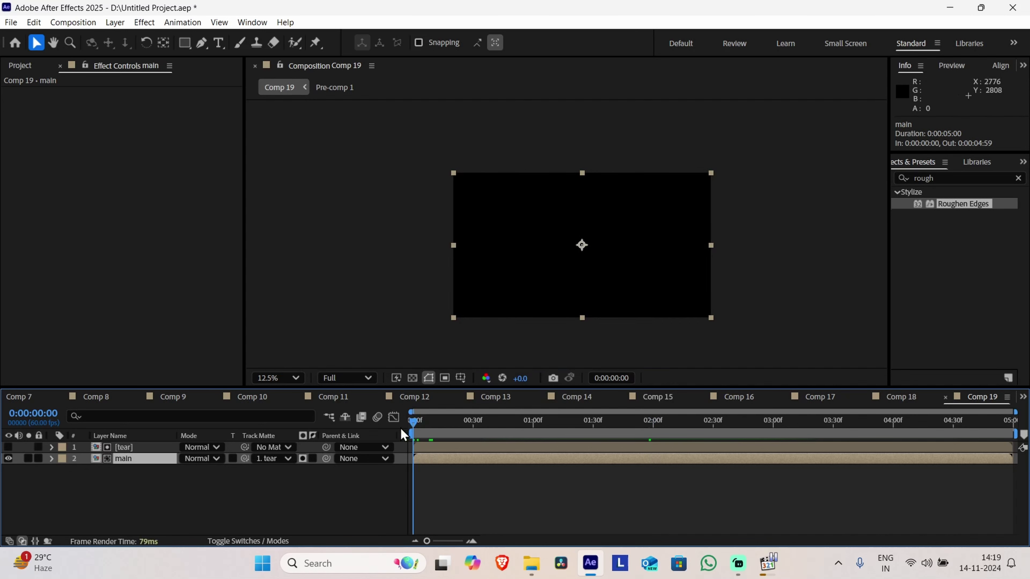
{"action": "scroll", "coordinate": [621, 235], "scroll_direction": "up", "scroll_amount": 1}
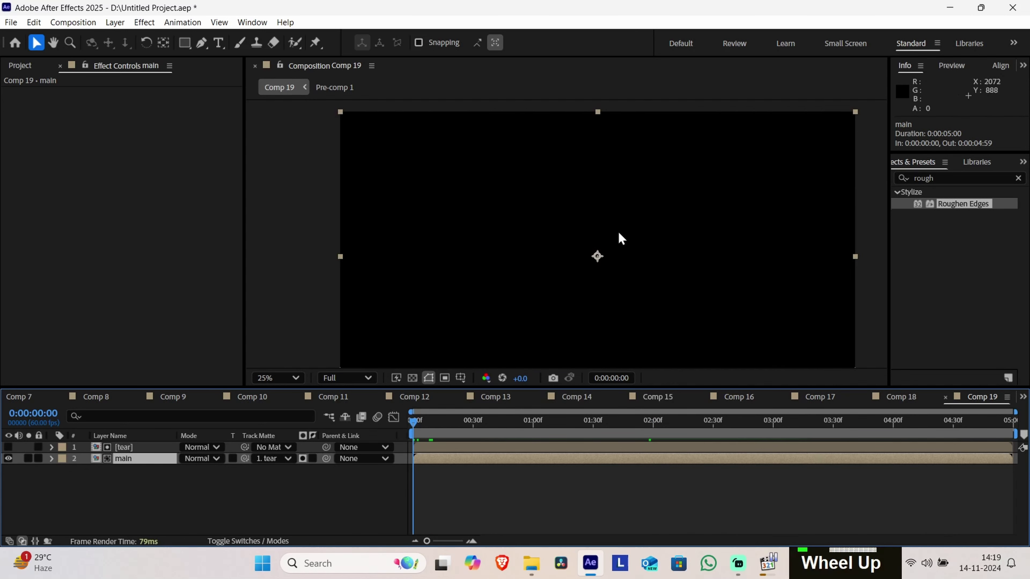
{"action": "key", "text": "space"}
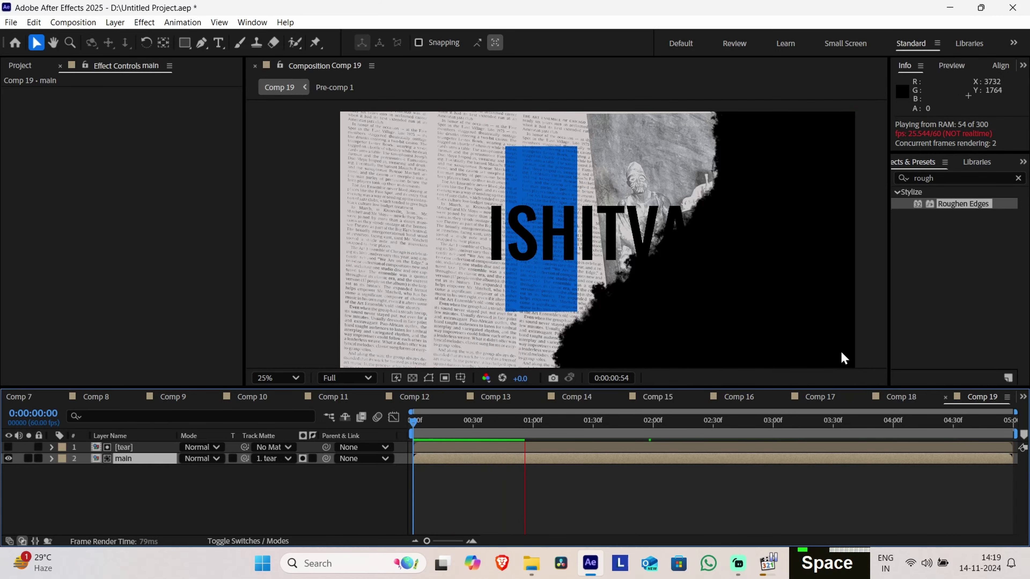
{"action": "key", "text": "space"}
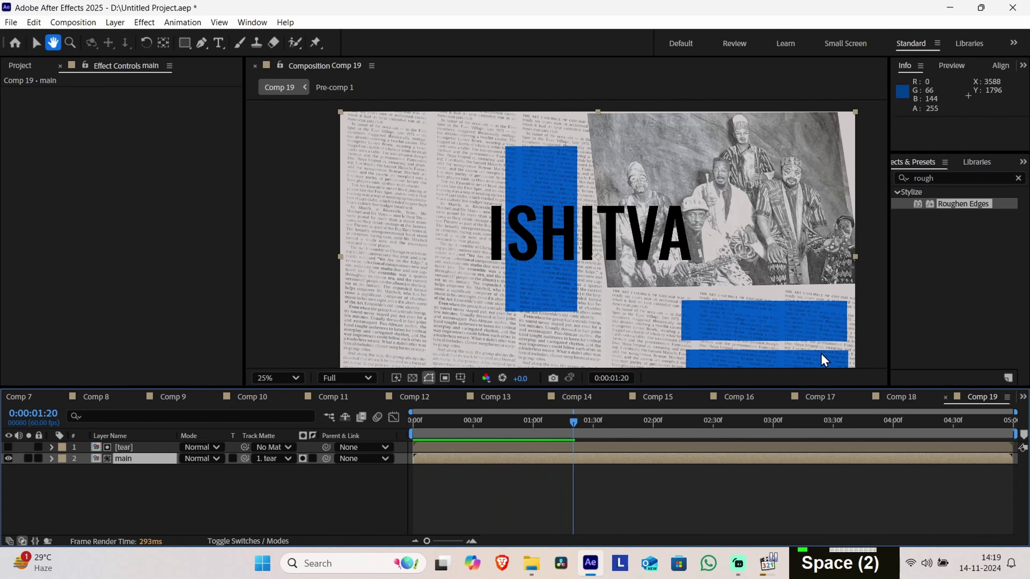
{"action": "middle_click", "coordinate": [811, 301]}
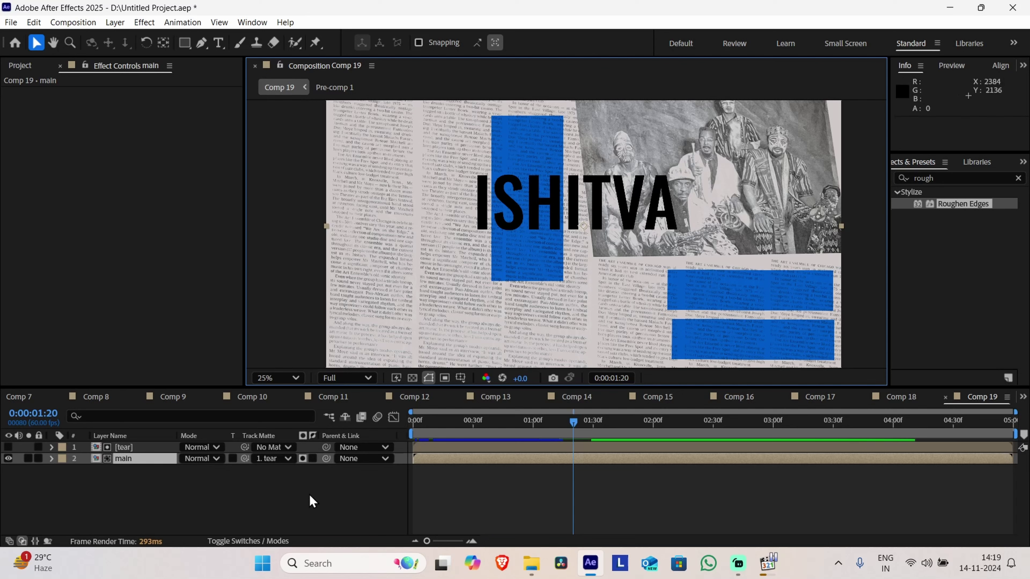
Add a new adjustment layer to Comp 19 and place it above the tear and main layers
{"action": "right_click", "coordinate": [204, 485]}
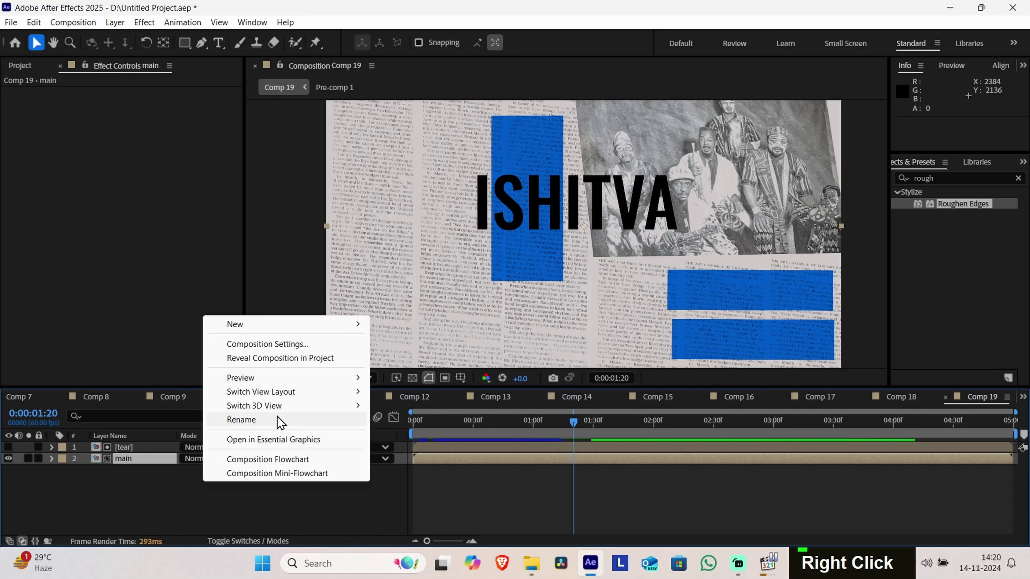
{"action": "mouse_move", "coordinate": [305, 327]}
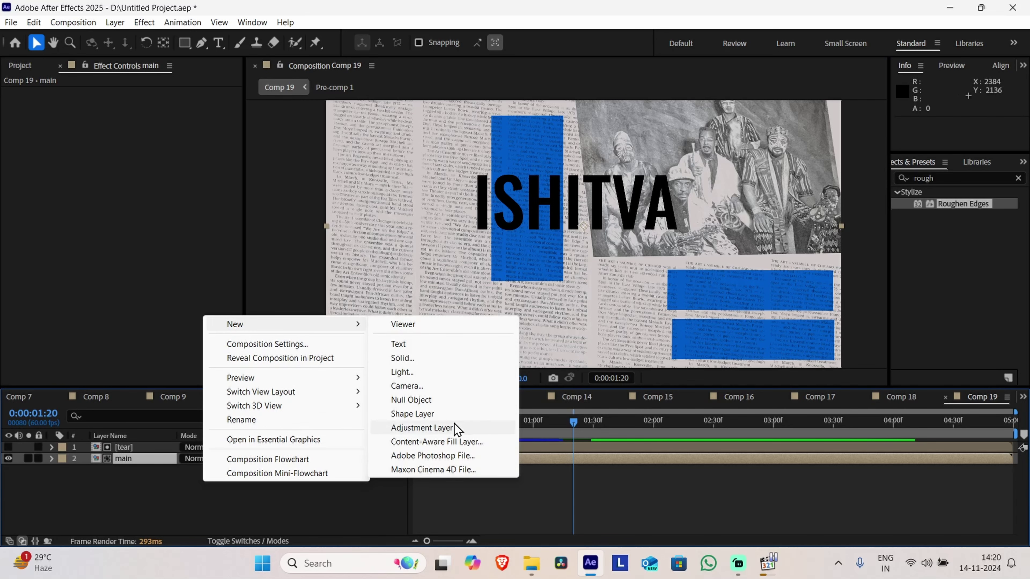
{"action": "left_click", "coordinate": [421, 427]}
{"action": "left_click_drag", "start_coordinate": [148, 459], "coordinate": [147, 445]}
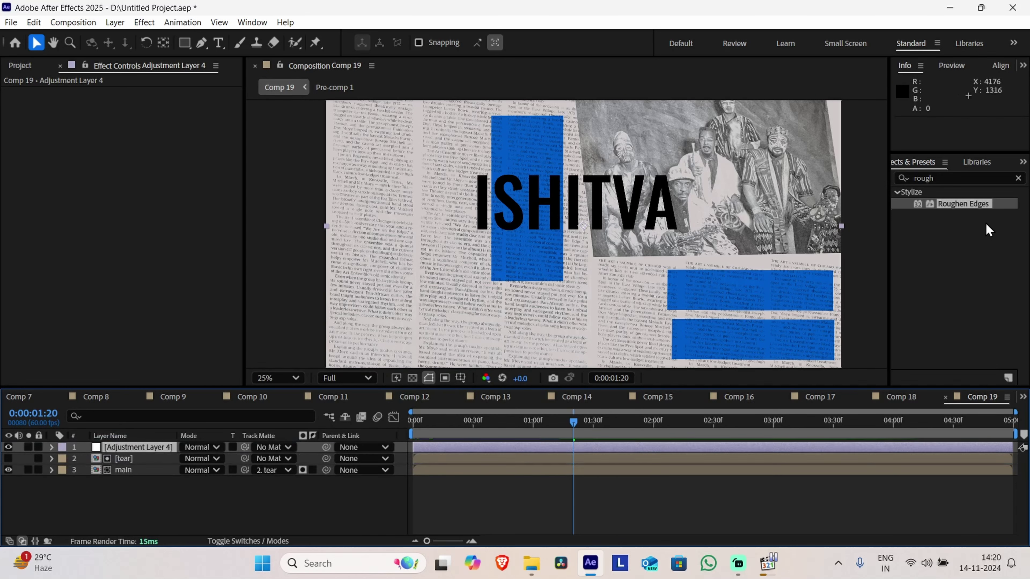
Apply the Posterize Time effect to the adjustment layer and preview Comp 19 from the first frame
{"action": "left_click", "coordinate": [951, 178]}
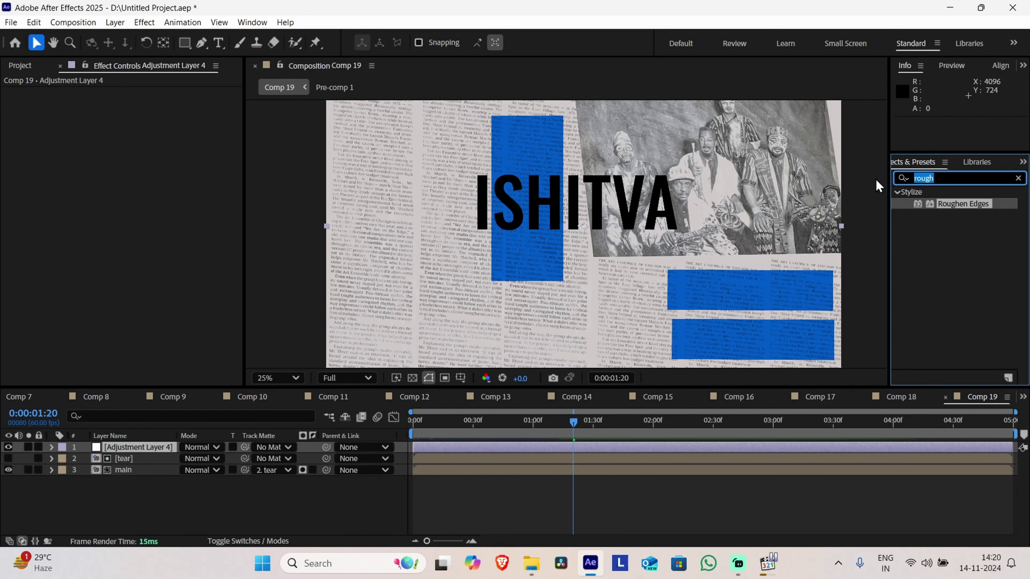
{"action": "type", "text": "posteri"}
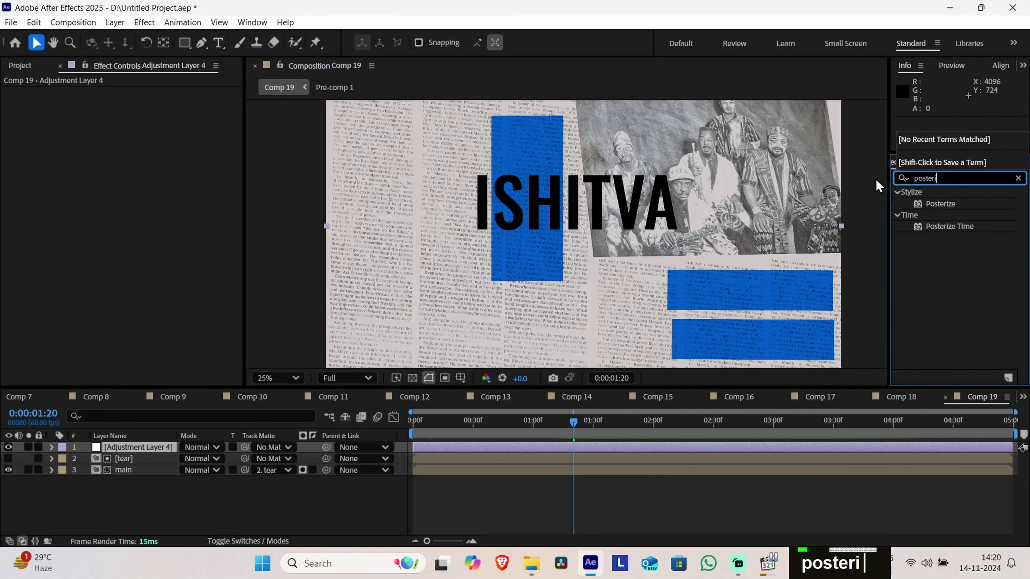
{"action": "left_click_drag", "start_coordinate": [936, 227], "coordinate": [457, 451]}
{"action": "key", "text": "space"}
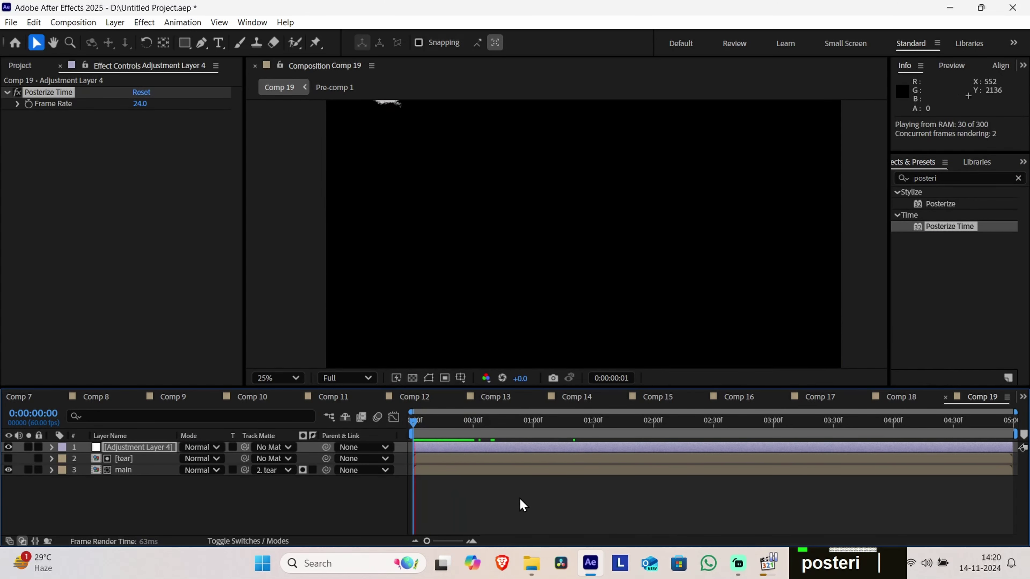
{"action": "key", "text": "space"}
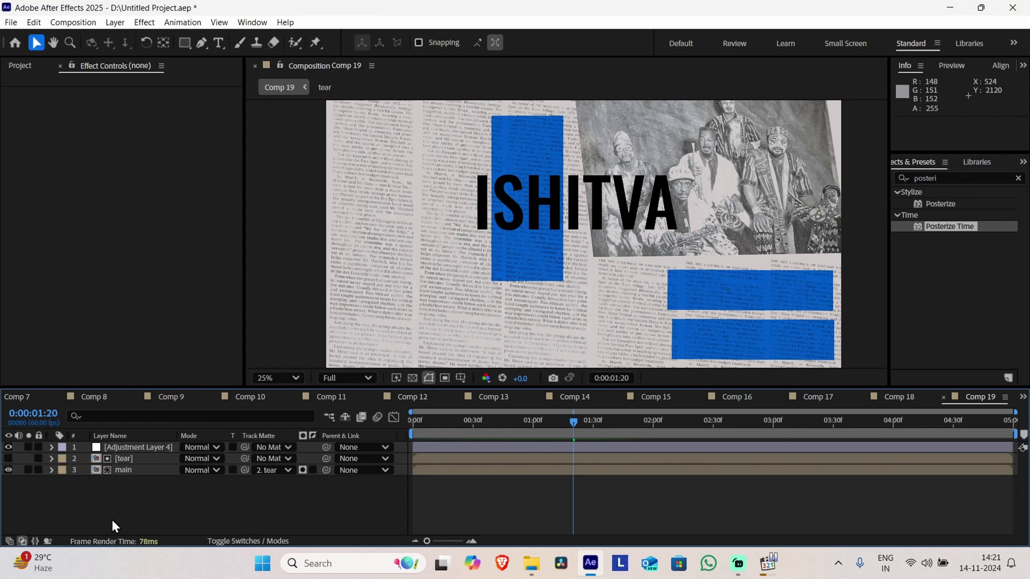
Apply Easy Ease to all Mask Path keyframes of the five black solids in the tear composition
{"action": "double_click", "coordinate": [123, 461]}
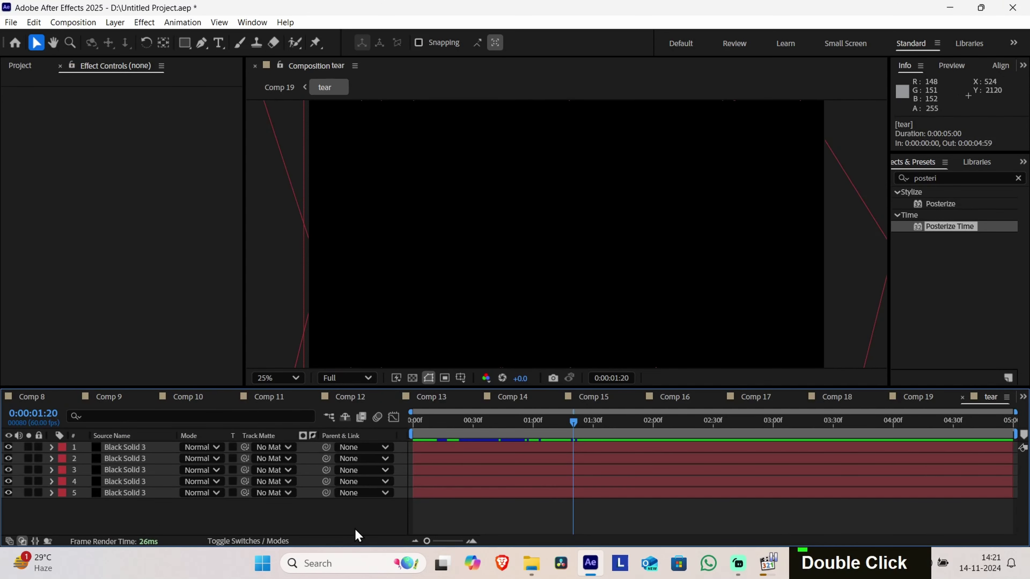
{"action": "key", "text": "m"}
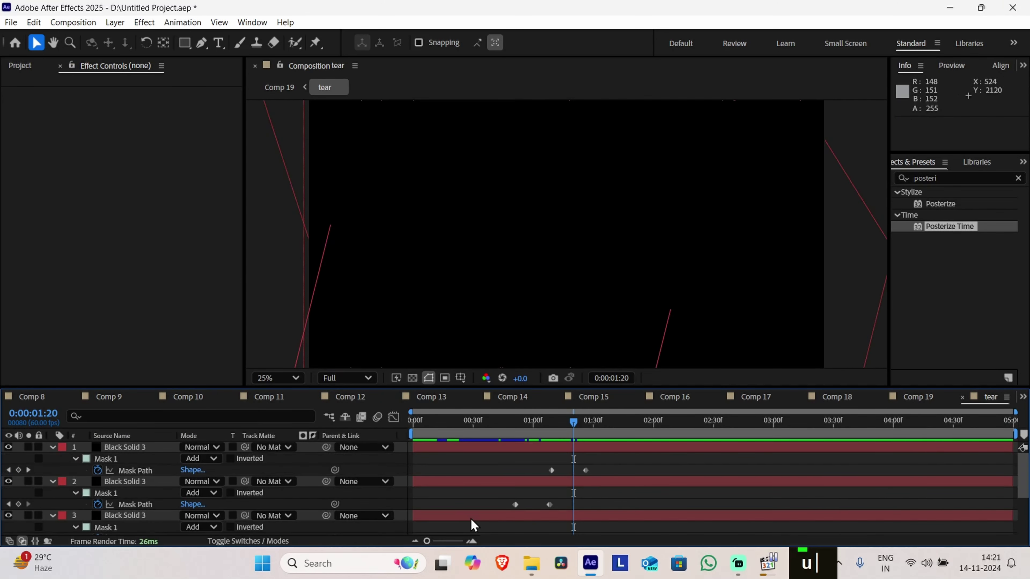
{"action": "scroll", "coordinate": [570, 504], "scroll_direction": "down", "scroll_amount": 3}
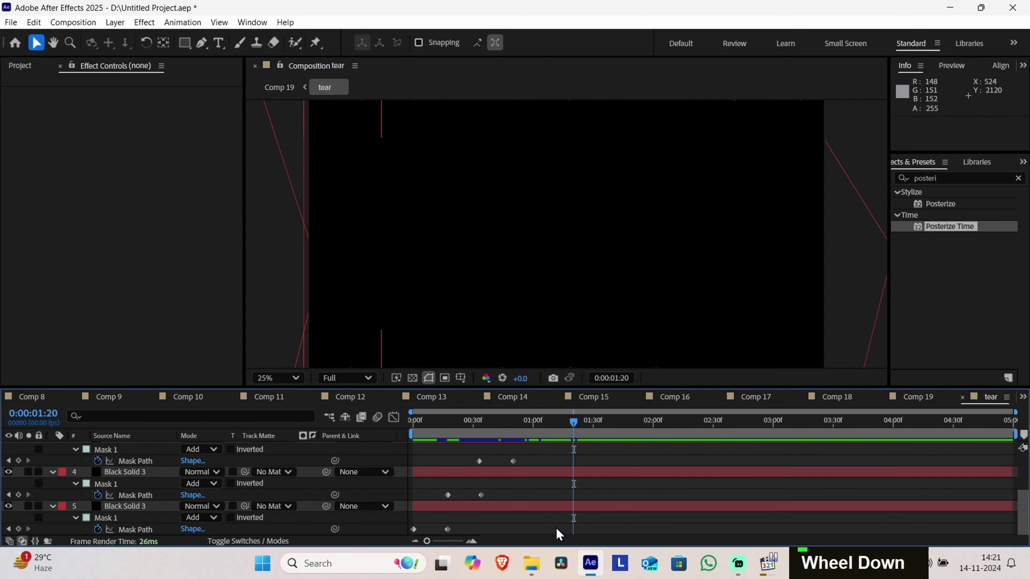
{"action": "left_click_drag", "start_coordinate": [556, 528], "coordinate": [452, 426]}
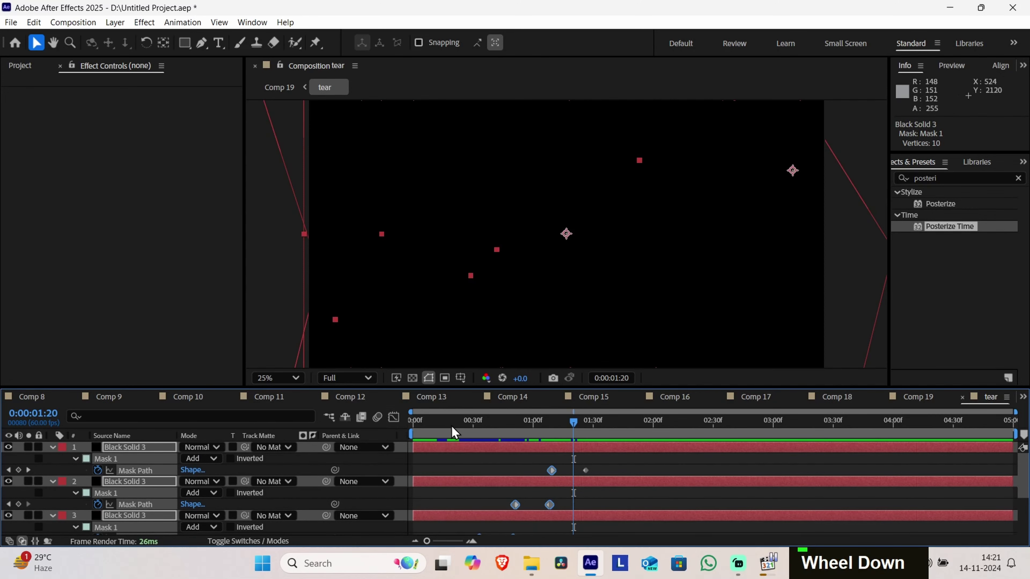
{"action": "left_click_drag", "start_coordinate": [611, 472], "coordinate": [430, 551]}
{"action": "scroll", "coordinate": [611, 531], "scroll_direction": "up", "scroll_amount": 3}
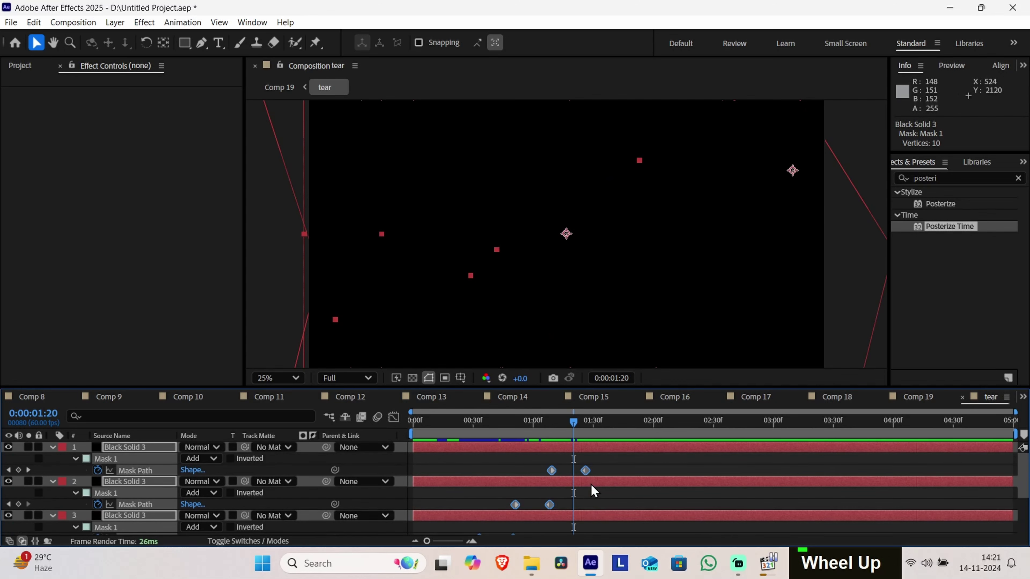
{"action": "left_click", "coordinate": [617, 473]}
{"action": "left_click_drag", "start_coordinate": [616, 473], "coordinate": [413, 571]}
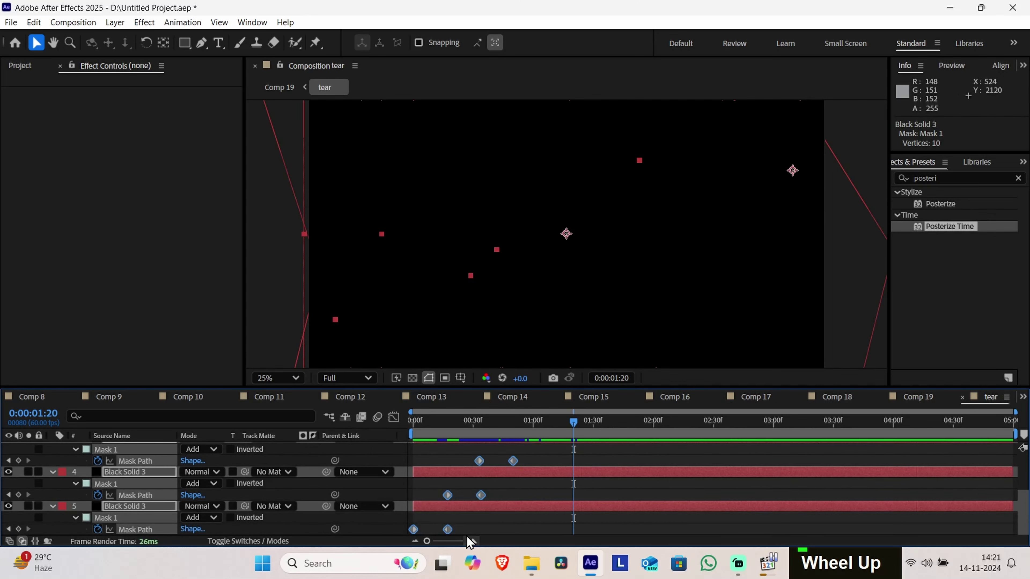
{"action": "right_click", "coordinate": [448, 530]}
{"action": "mouse_move", "coordinate": [489, 524]}
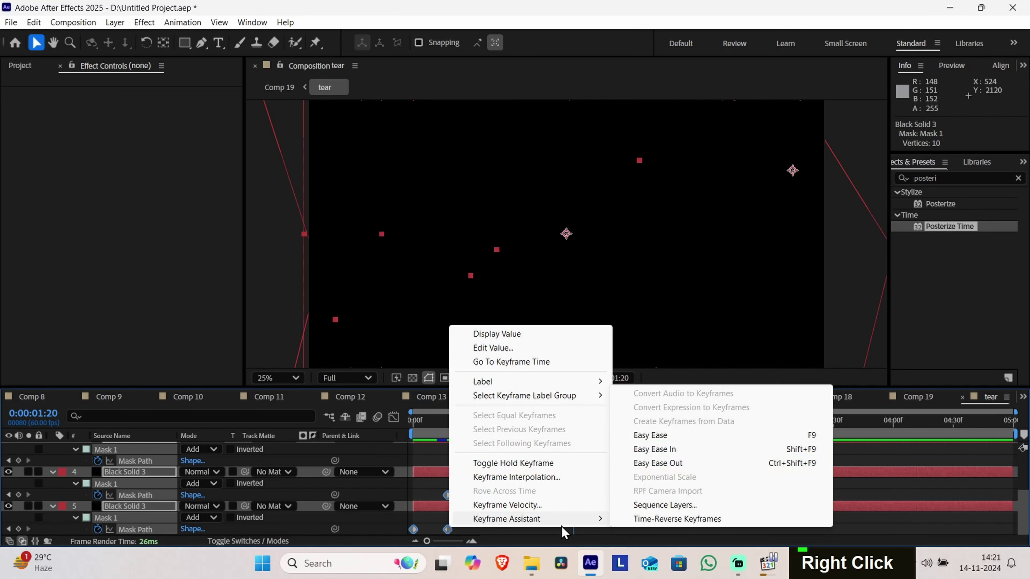
{"action": "left_click", "coordinate": [697, 442]}
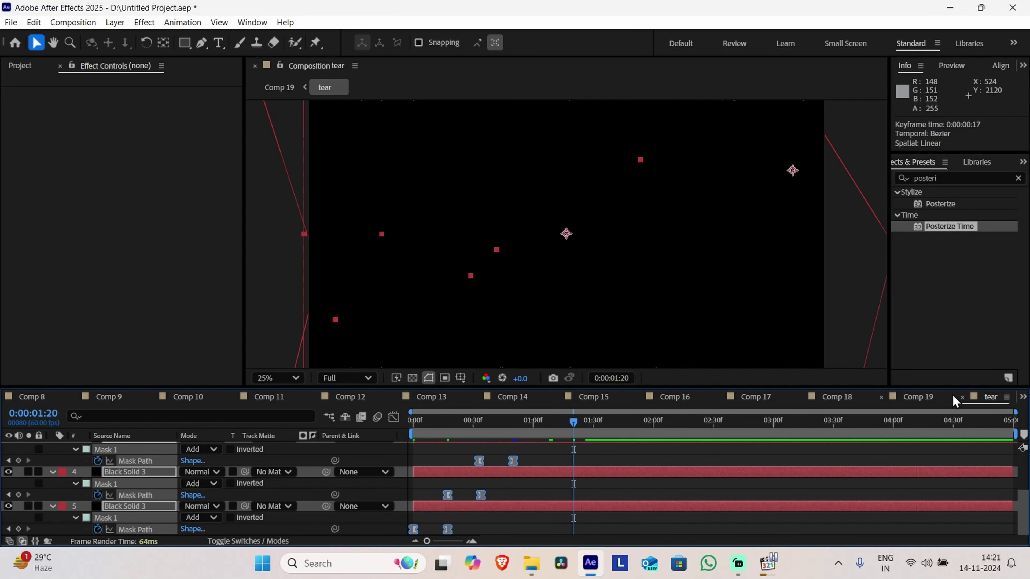
Enable motion blur for the Comp 19 timeline and preview the eased tear reveal from the first frame
{"action": "left_click", "coordinate": [930, 399]}
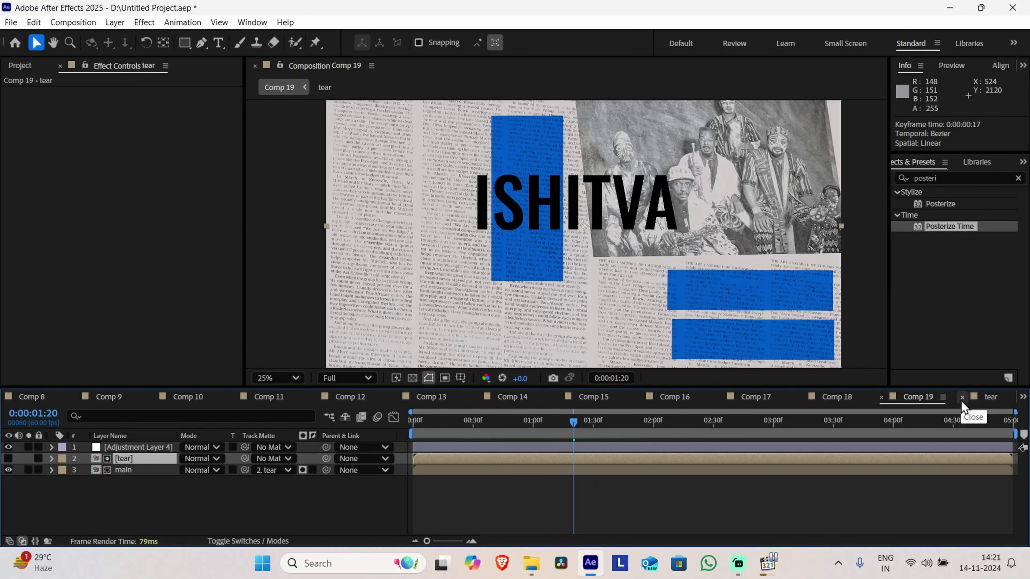
{"action": "left_click", "coordinate": [962, 398]}
{"action": "left_click_drag", "start_coordinate": [424, 431], "coordinate": [386, 430]}
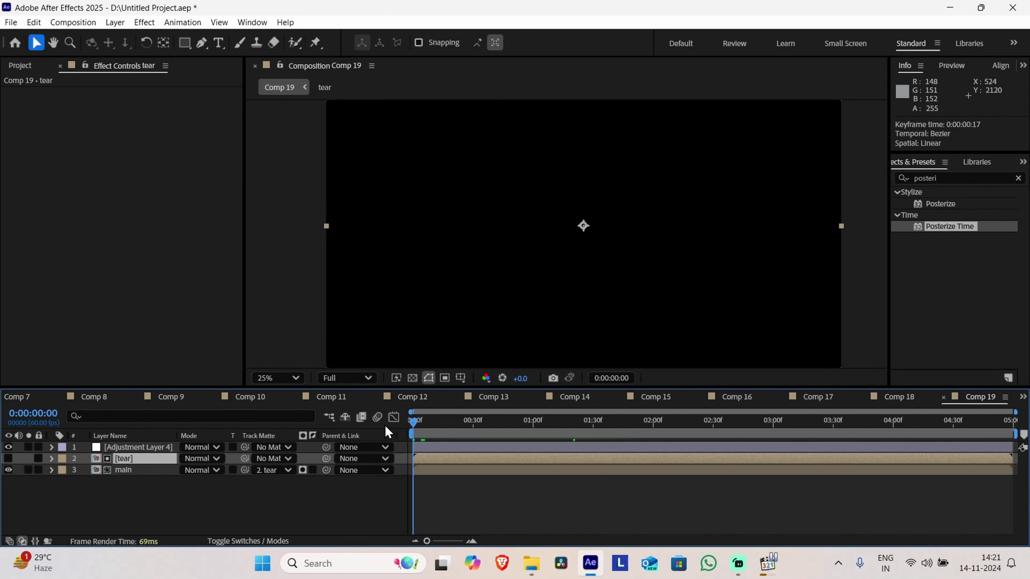
{"action": "left_click", "coordinate": [374, 417]}
{"action": "key", "text": "space"}
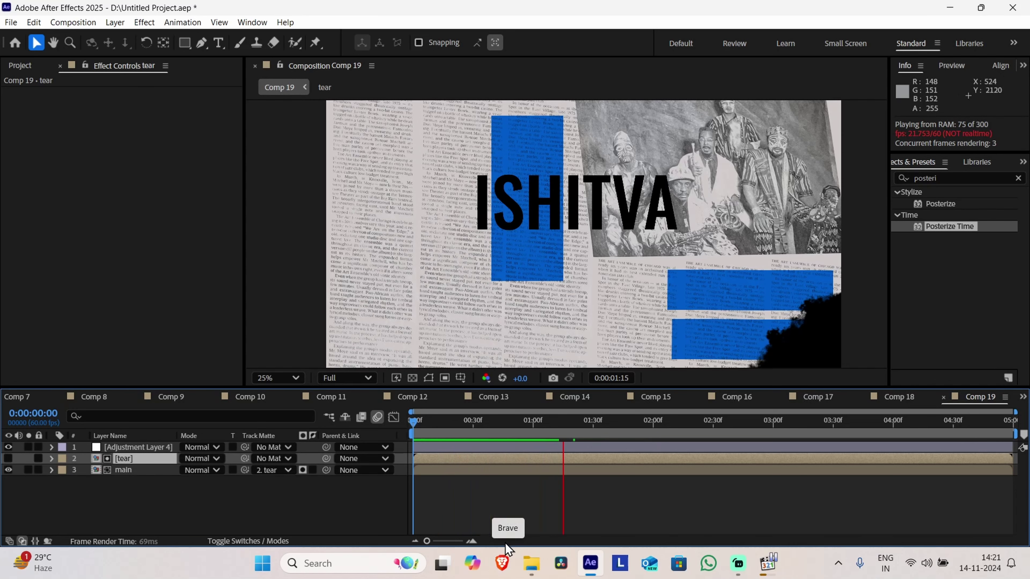
{"action": "key", "text": "space"}
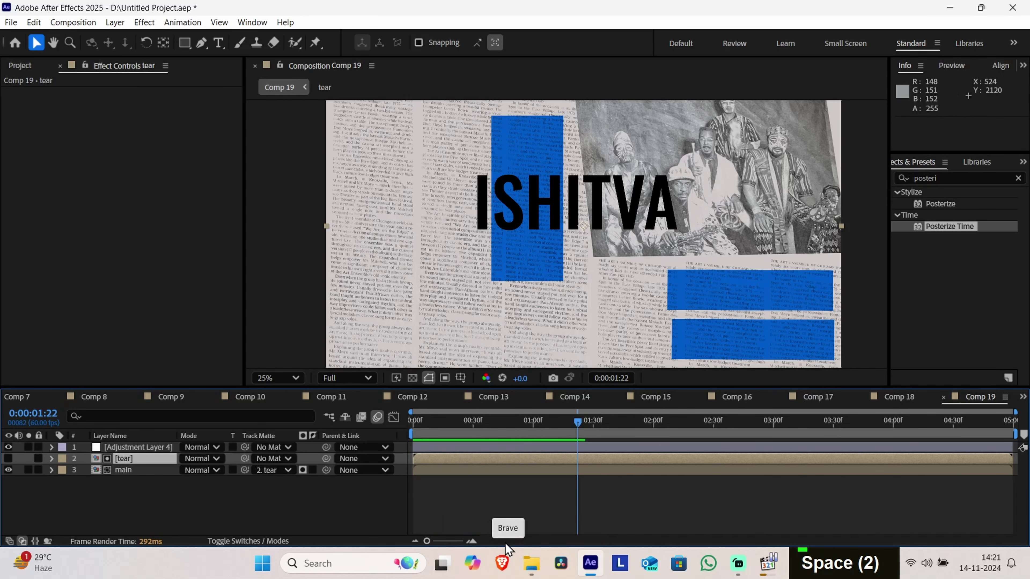
Replay the tear reveal in Comp 19 and check its timing up to 0:00:01:13
{"action": "left_click", "coordinate": [127, 522]}
{"action": "scroll", "coordinate": [616, 306], "scroll_direction": "down", "scroll_amount": 1}
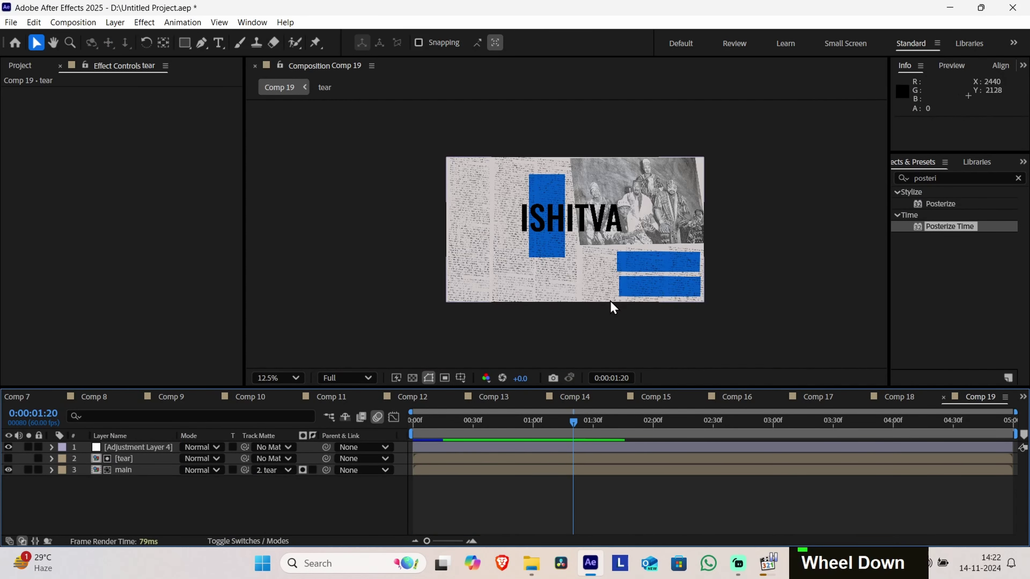
{"action": "scroll", "coordinate": [612, 308], "scroll_direction": "up", "scroll_amount": 1}
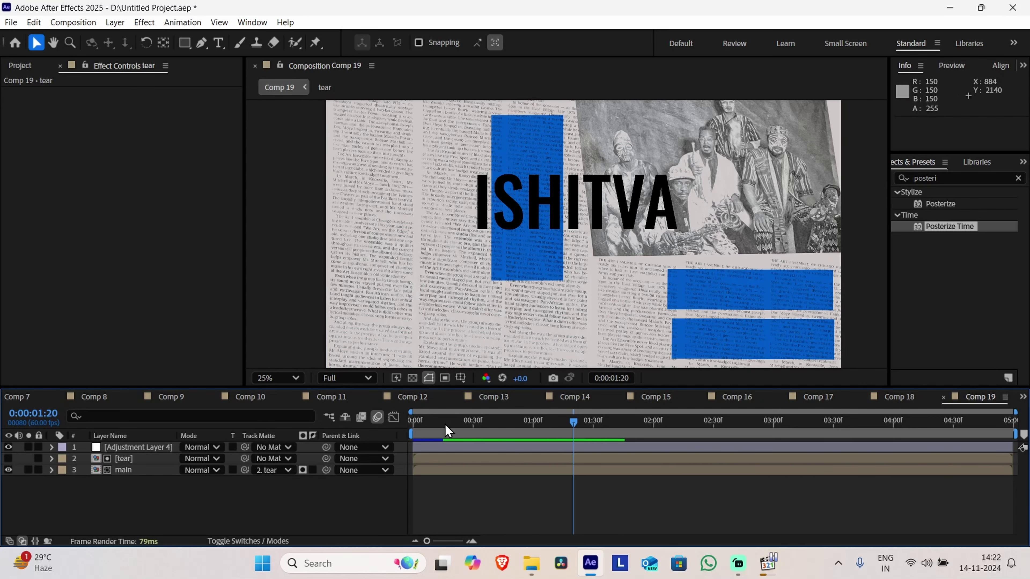
{"action": "key", "text": "space"}
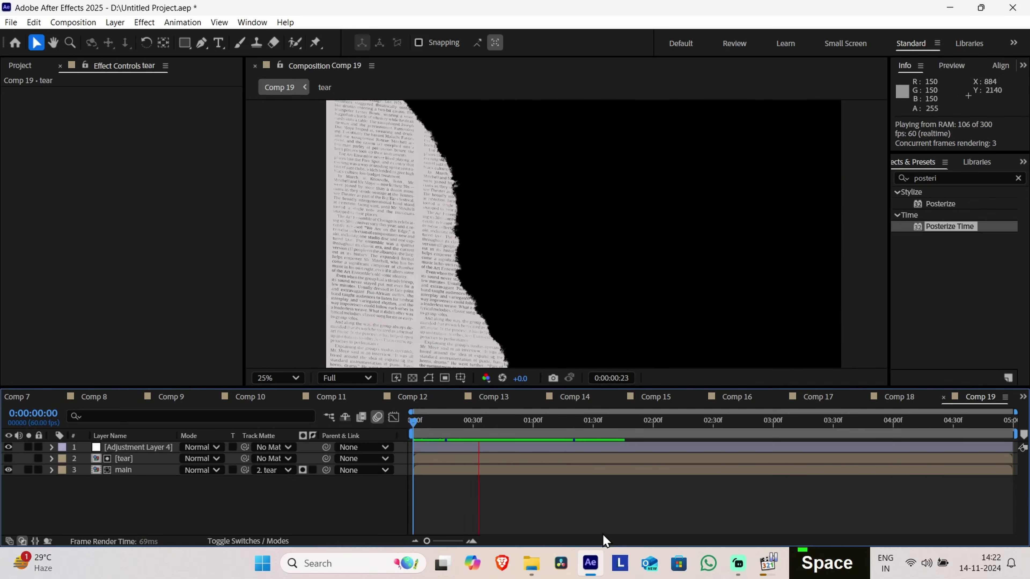
{"action": "key", "text": "space"}
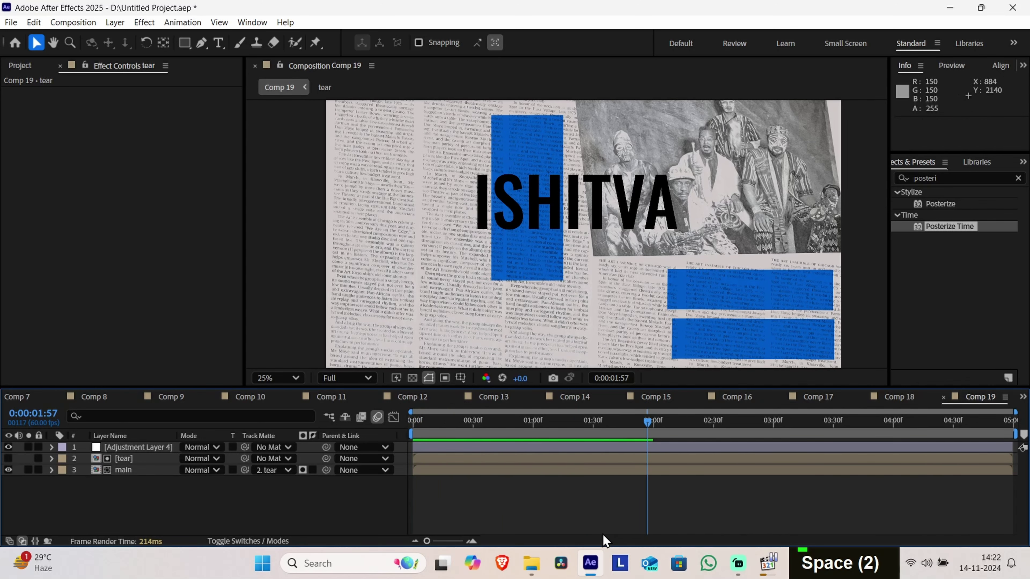
{"action": "left_click_drag", "start_coordinate": [440, 423], "coordinate": [411, 451]}
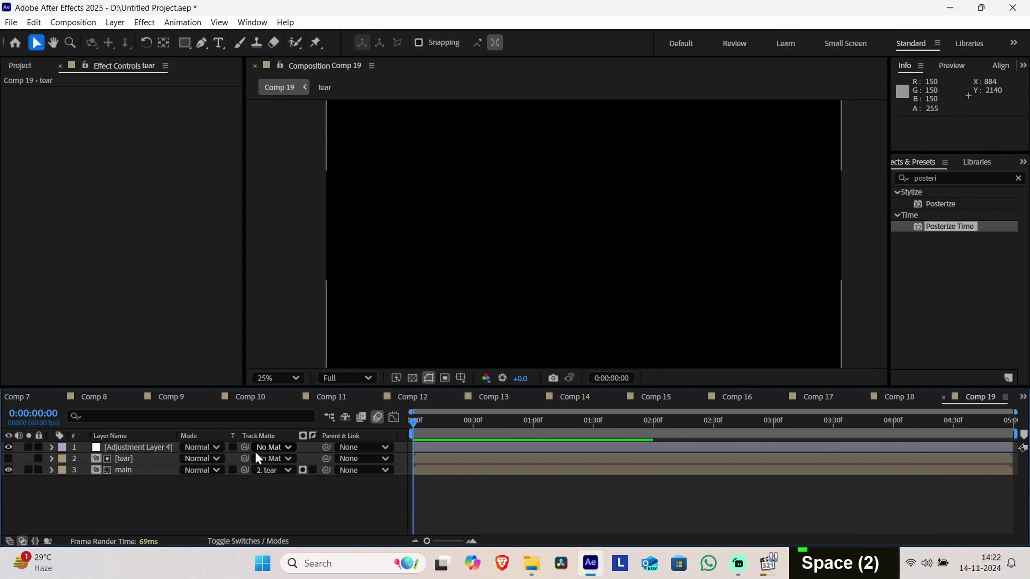
{"action": "left_click", "coordinate": [144, 457]}
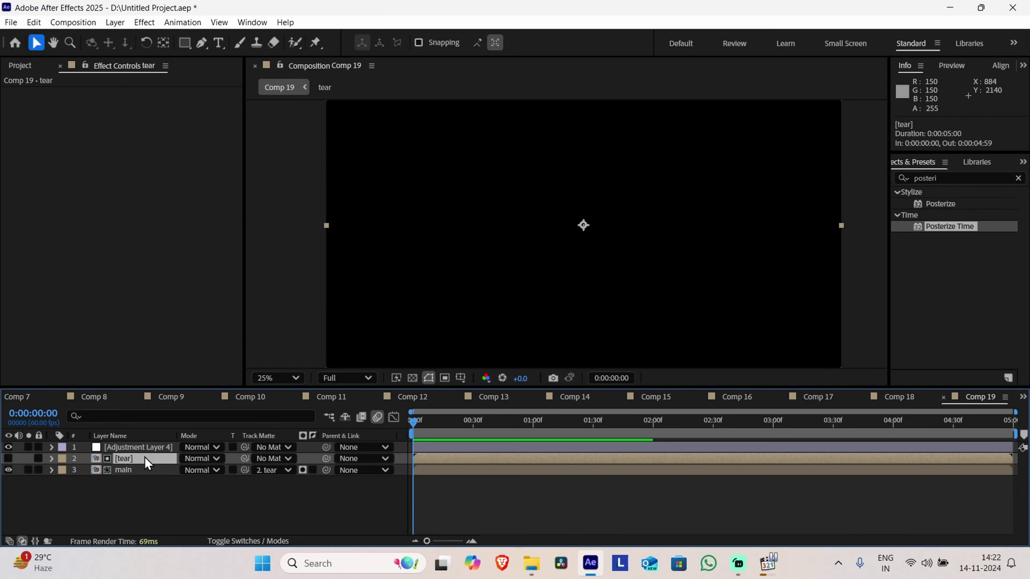
{"action": "left_click", "coordinate": [559, 422]}
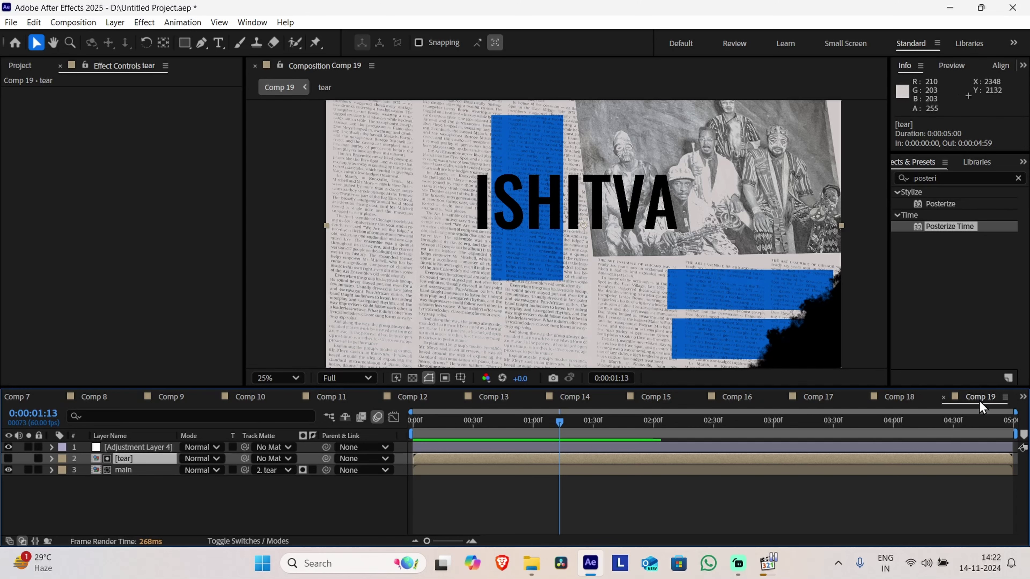
Open the tear composition and move the fifth solid's ending Mask Path keyframe to 0:00:00:11
{"action": "double_click", "coordinate": [135, 458]}
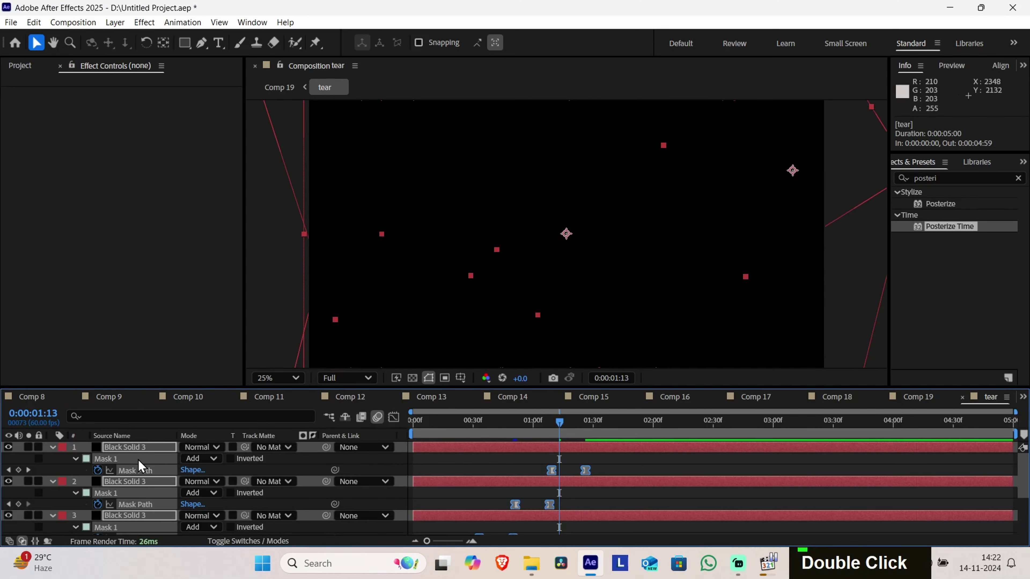
{"action": "left_click_drag", "start_coordinate": [609, 467], "coordinate": [396, 563]}
{"action": "scroll", "coordinate": [531, 529], "scroll_direction": "up", "scroll_amount": 3}
{"action": "left_click", "coordinate": [643, 505]}
{"action": "scroll", "coordinate": [642, 505], "scroll_direction": "down", "scroll_amount": 3}
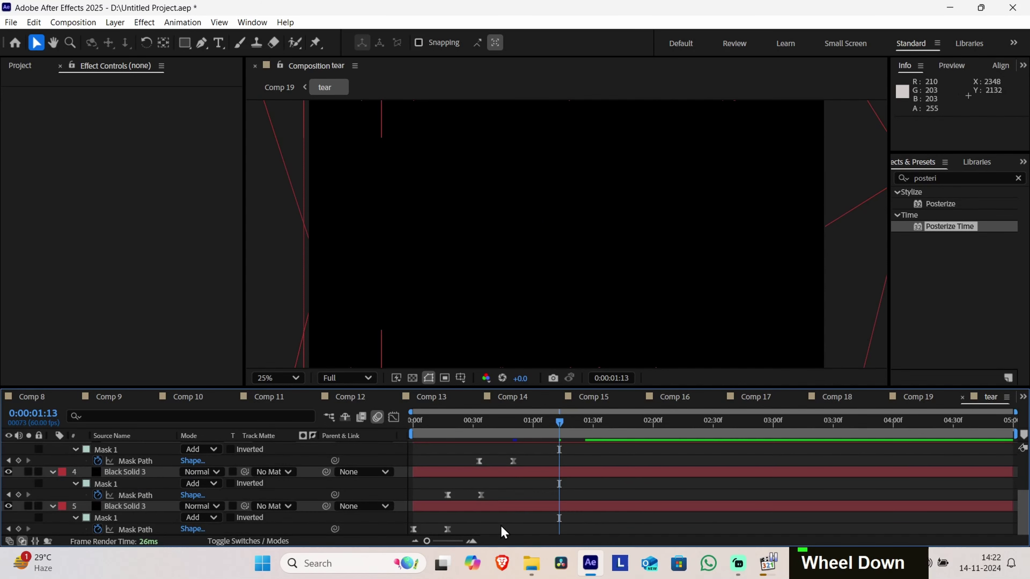
{"action": "left_click_drag", "start_coordinate": [447, 529], "coordinate": [435, 529]}
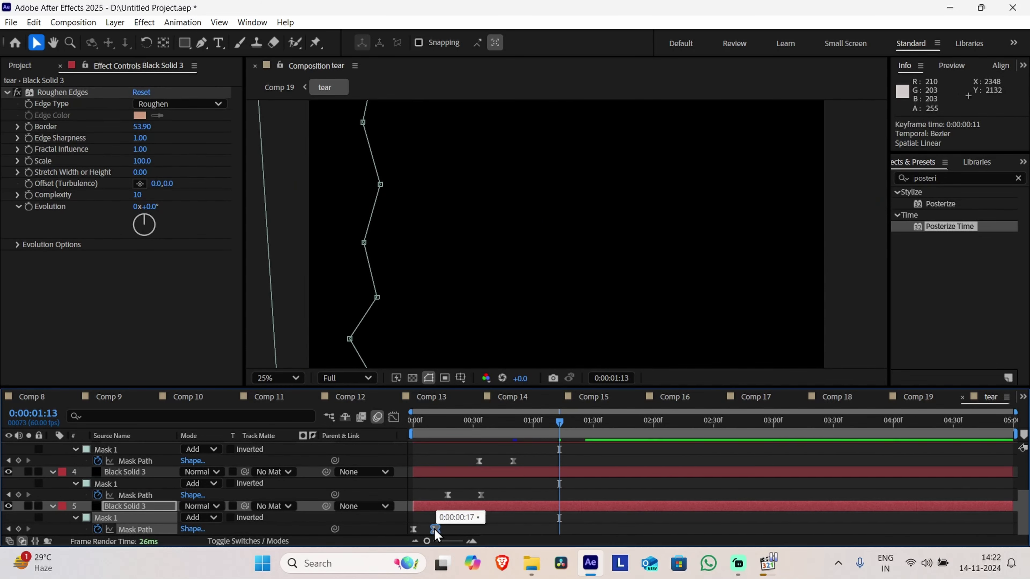
Shift the Mask Path keyframes of the other black solids earlier to speed up the staggered tear
{"action": "left_click", "coordinate": [448, 496]}
{"action": "left_click_drag", "start_coordinate": [505, 496], "coordinate": [466, 495]}
{"action": "scroll", "coordinate": [451, 496], "scroll_direction": "up", "scroll_amount": 1}
{"action": "scroll", "coordinate": [468, 496], "scroll_direction": "up", "scroll_amount": 1}
{"action": "left_click_drag", "start_coordinate": [516, 495], "coordinate": [466, 496]}
{"action": "left_click_drag", "start_coordinate": [548, 496], "coordinate": [483, 495]}
{"action": "left_click_drag", "start_coordinate": [552, 461], "coordinate": [483, 462]}
Tighten the solids' Mask Path keyframes further, starting the top solid's pair where the second solid's pair ends
{"action": "scroll", "coordinate": [488, 469], "scroll_direction": "down", "scroll_amount": 2}
{"action": "mouse_move", "coordinate": [560, 423]}
{"action": "left_mouse_down"}
{"action": "mouse_move", "coordinate": [453, 427]}
{"action": "mouse_move", "coordinate": [541, 424]}
{"action": "left_mouse_up"}
{"action": "left_click_drag", "start_coordinate": [435, 529], "coordinate": [426, 495]}
{"action": "left_click_drag", "start_coordinate": [450, 496], "coordinate": [439, 497]}
{"action": "left_click_drag", "start_coordinate": [450, 462], "coordinate": [437, 461]}
{"action": "left_click_drag", "start_coordinate": [466, 461], "coordinate": [455, 495]}
{"action": "scroll", "coordinate": [462, 471], "scroll_direction": "up", "scroll_amount": 3}
{"action": "left_click_drag", "start_coordinate": [483, 496], "coordinate": [470, 471]}
{"action": "left_click_drag", "start_coordinate": [501, 471], "coordinate": [486, 471]}
Preview the sped-up tear reveal in Comp 19 from the first frame
{"action": "left_click", "coordinate": [918, 397]}
{"action": "key", "text": "space"}
{"action": "key", "text": "space"}
{"action": "left_click", "coordinate": [990, 397]}
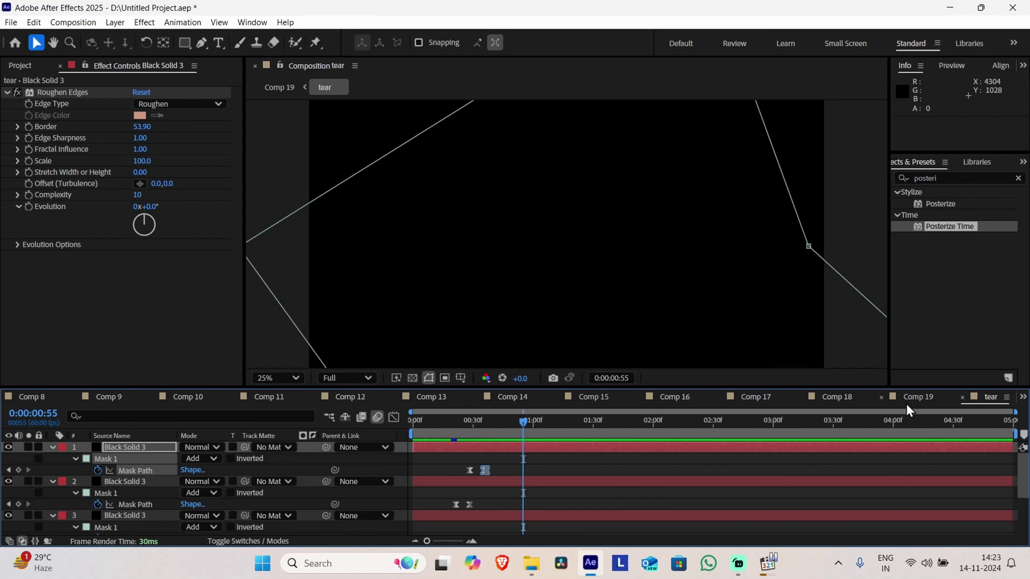
{"action": "left_click", "coordinate": [918, 398]}
{"action": "key", "text": "Home"}
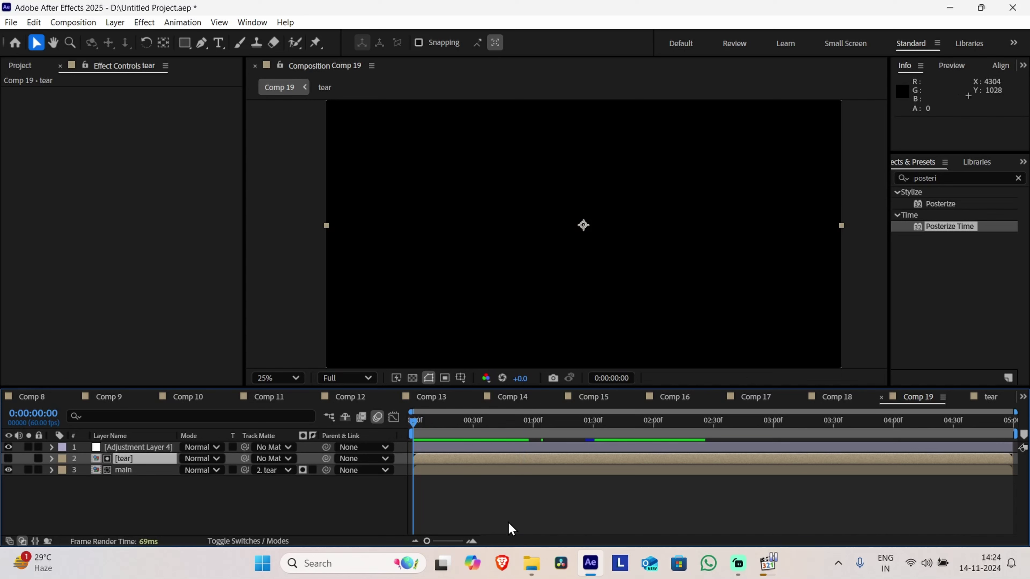
{"action": "key", "text": "space"}
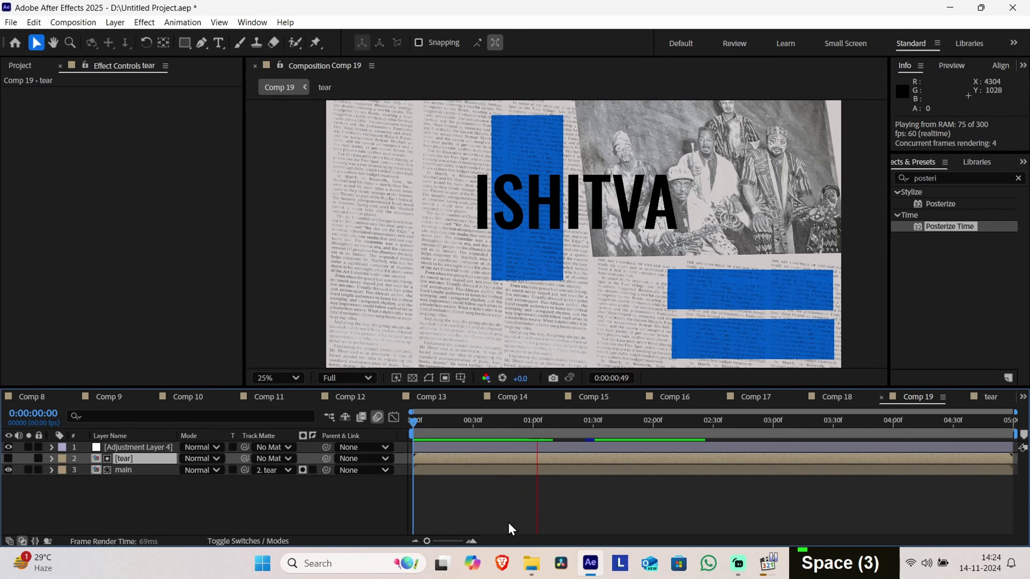
{"action": "key", "text": "space"}
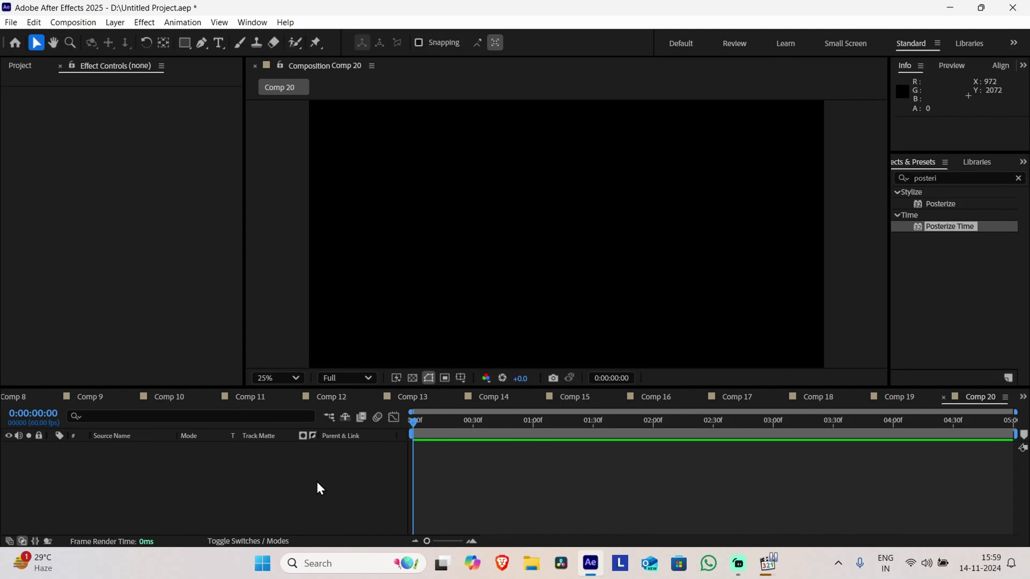
Add a new white solid to Comp 20
{"action": "right_click", "coordinate": [320, 488]}
{"action": "mouse_move", "coordinate": [402, 327]}
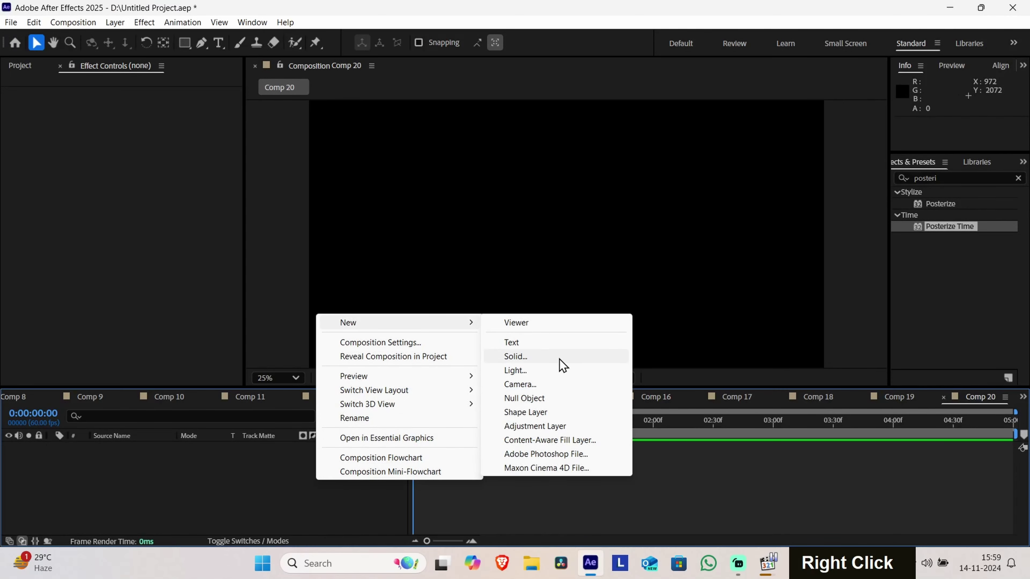
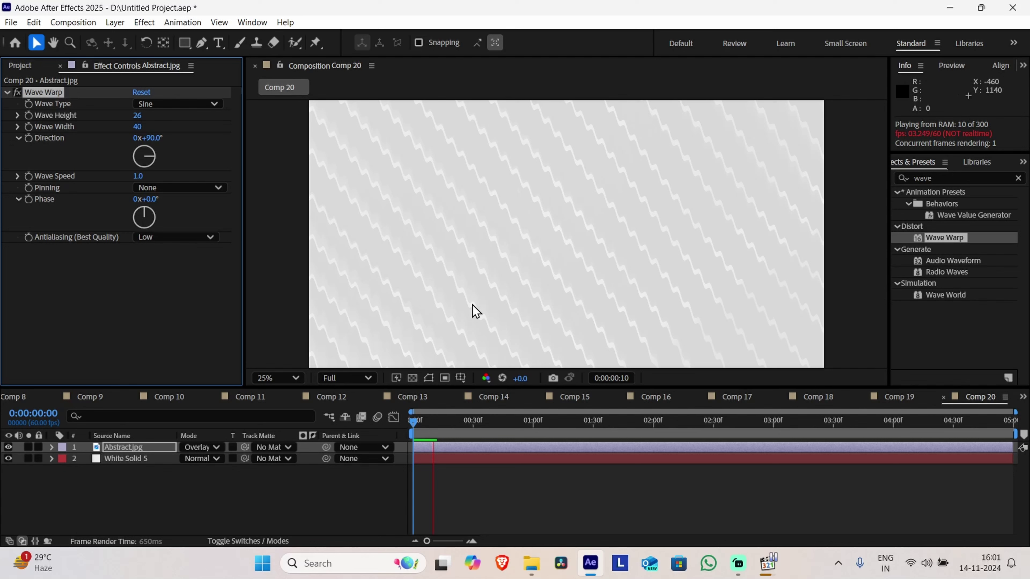
Set the Wave Warp effect's Wave Width on Abstract.jpg to 1500
{"action": "key", "text": "space"}
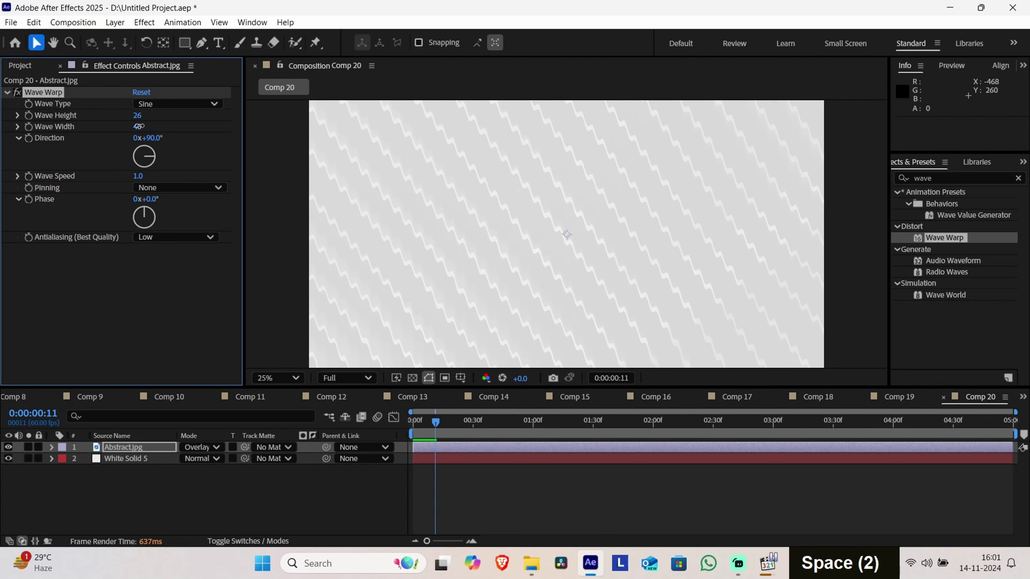
{"action": "left_click_drag", "start_coordinate": [138, 126], "coordinate": [450, 162]}
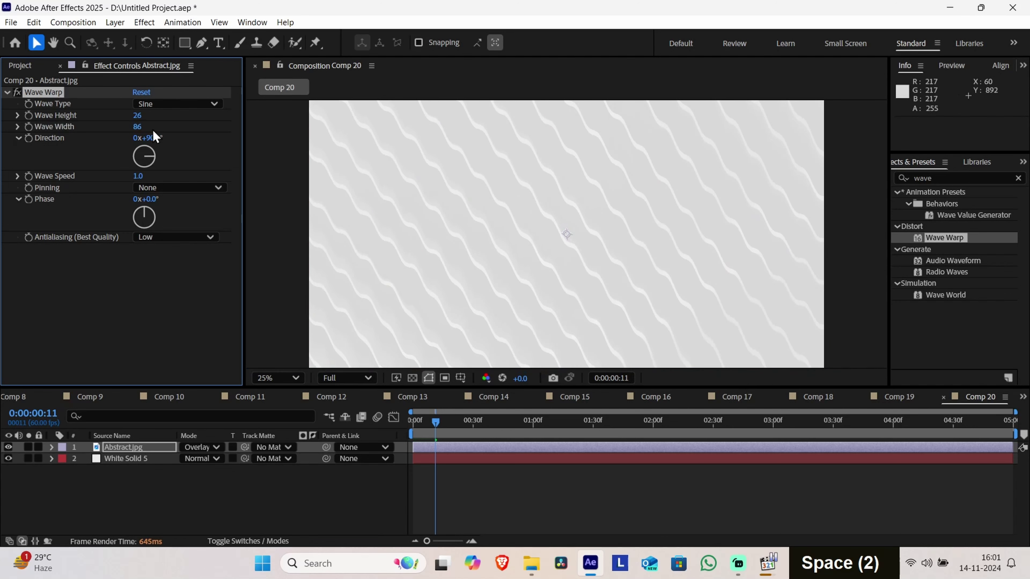
{"action": "left_click", "coordinate": [137, 127]}
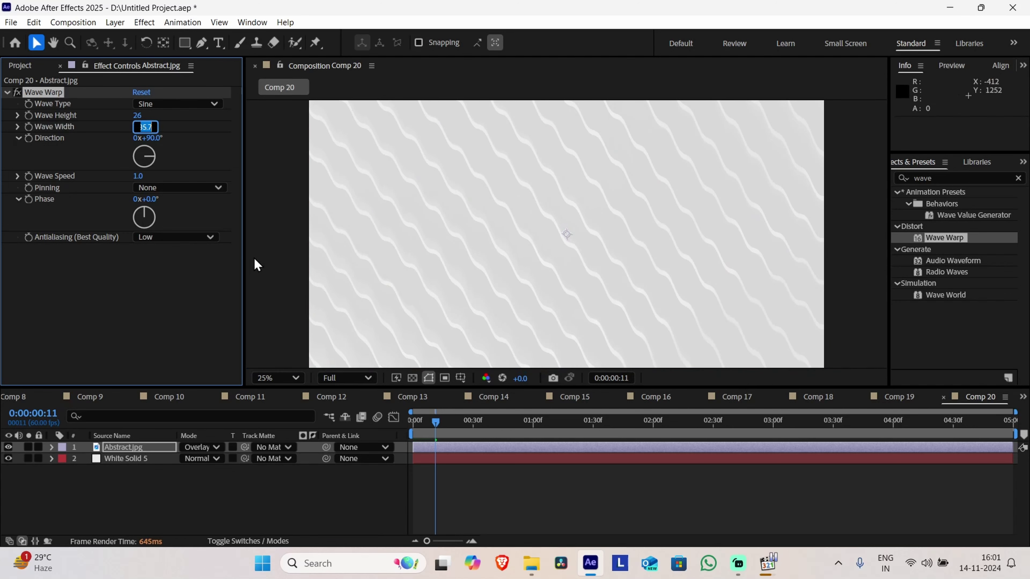
{"action": "key", "text": "Num_Lock"}
{"action": "type", "text": "1500."}
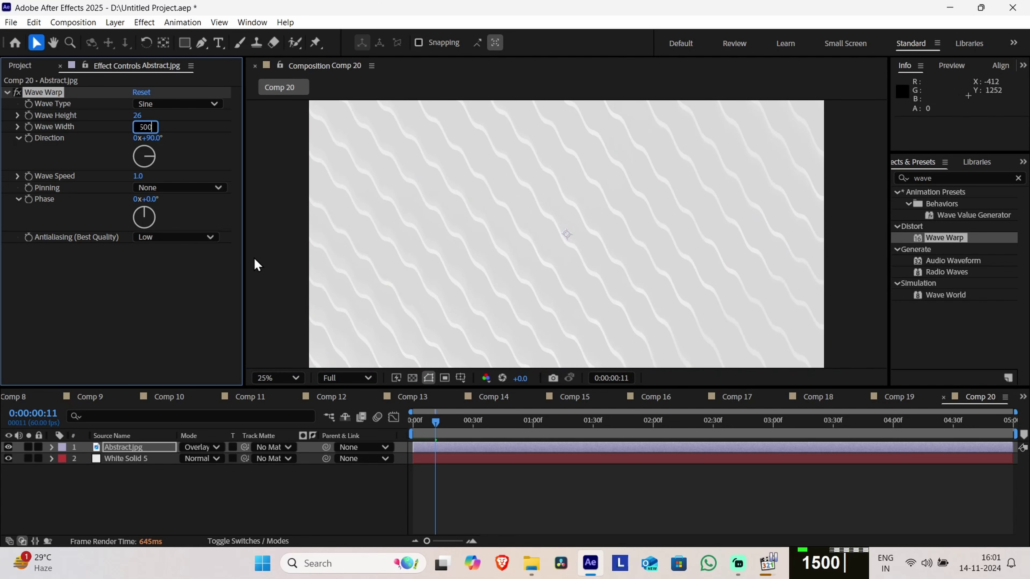
{"action": "key", "text": "Return"}
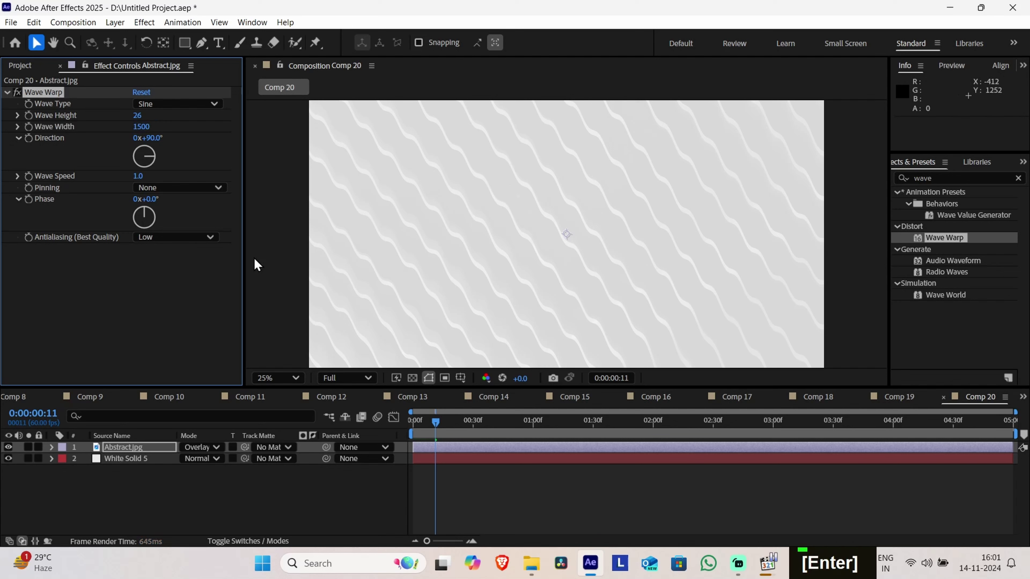
Preview the widened wave animation in Comp 20 from the first frame
{"action": "left_click_drag", "start_coordinate": [436, 423], "coordinate": [399, 432]}
{"action": "key", "text": "space"}
{"action": "key", "text": "space"}
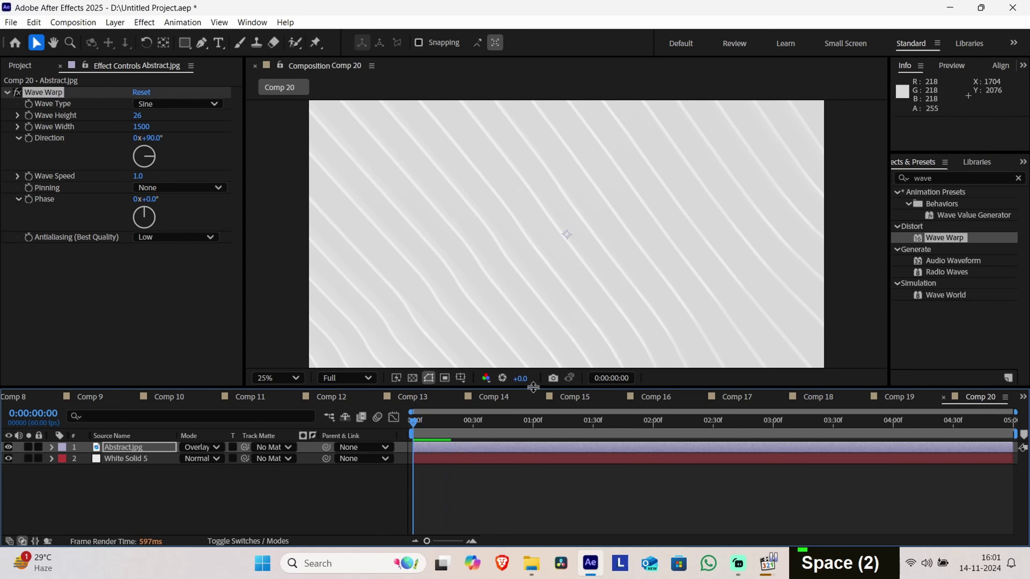
{"action": "key", "text": "space"}
{"action": "key", "text": "space"}
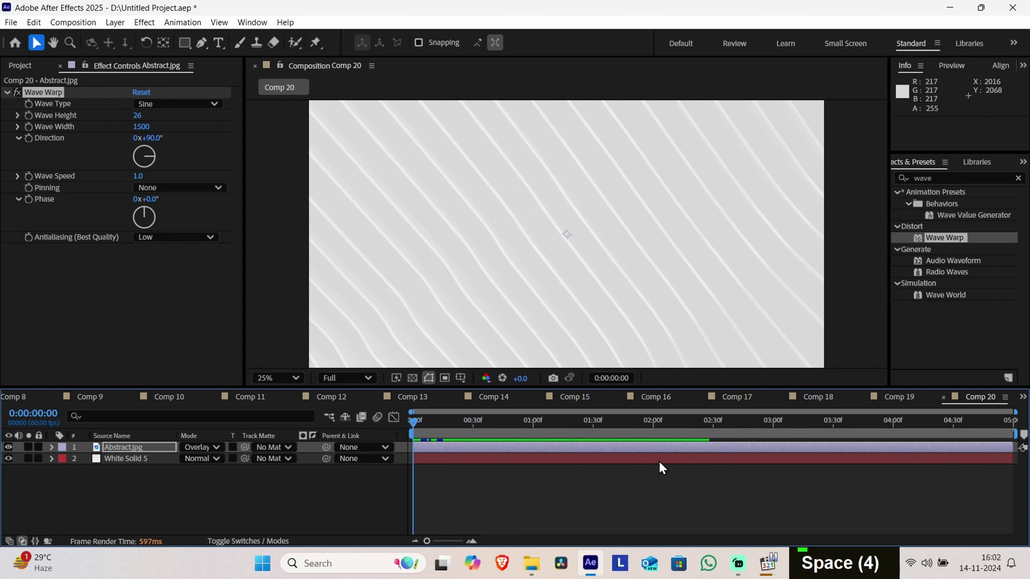
{"action": "key", "text": "space"}
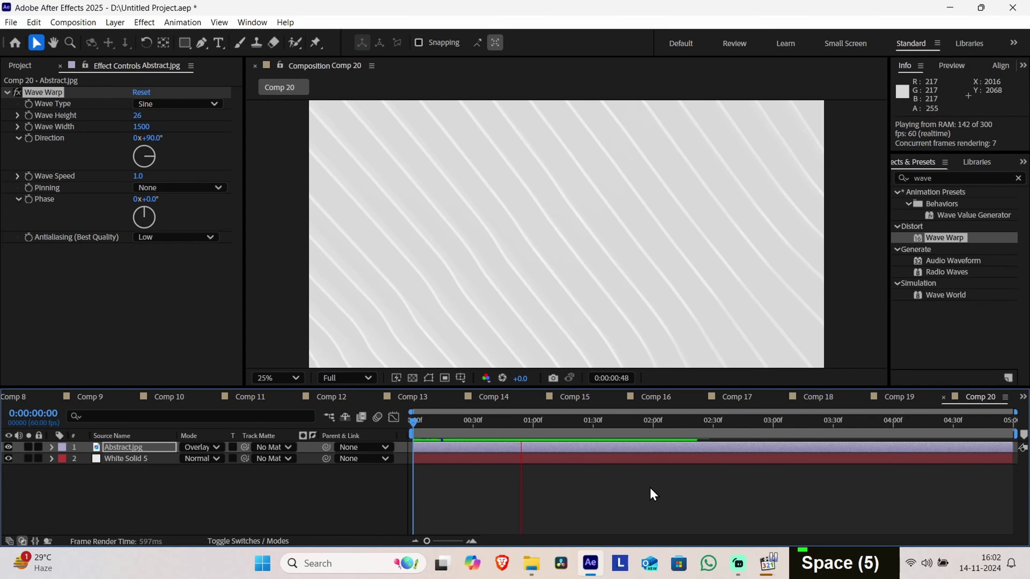
{"action": "key", "text": "space"}
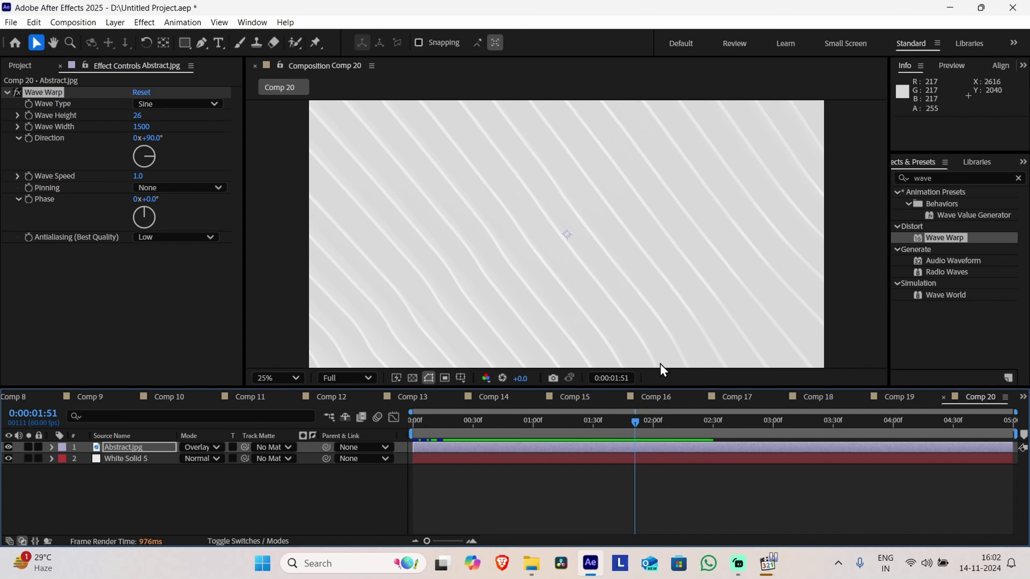
Draw a small closed triangle with the Pen tool in the upper-left area of the frame as a new shape layer
{"action": "left_click", "coordinate": [203, 43]}
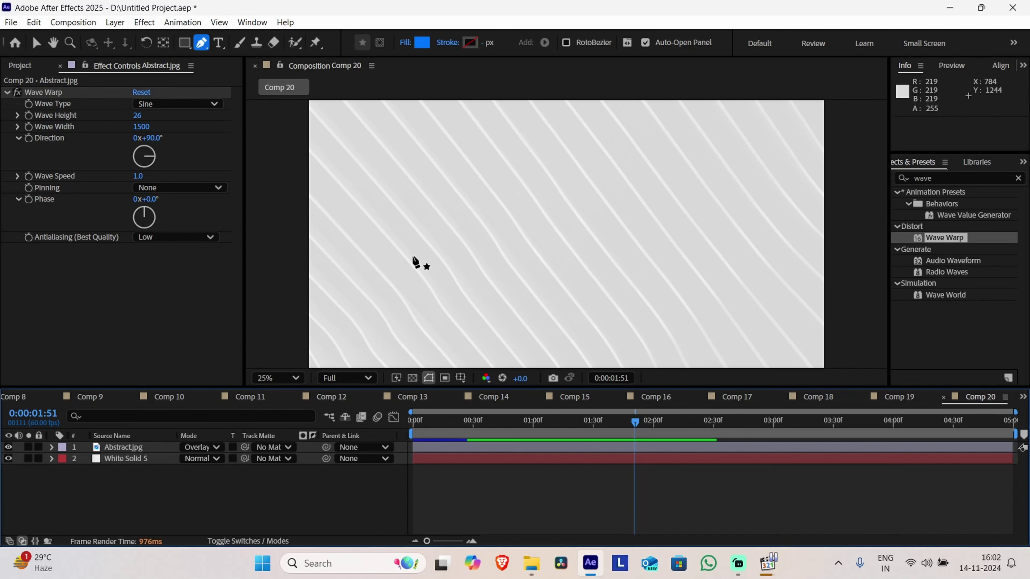
{"action": "left_click", "coordinate": [402, 217]}
{"action": "left_click", "coordinate": [427, 173]}
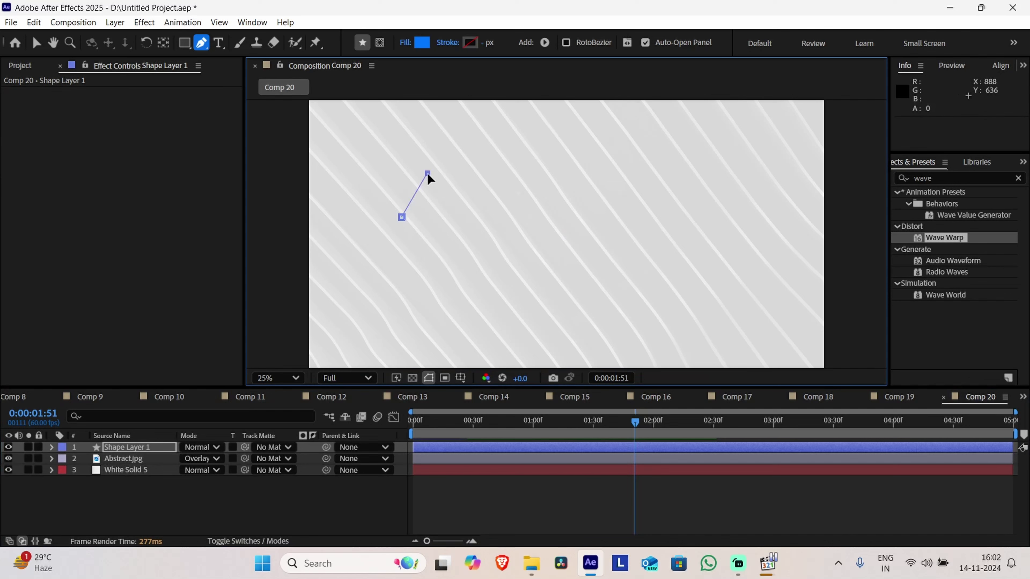
{"action": "left_click", "coordinate": [448, 217]}
{"action": "left_click", "coordinate": [402, 219]}
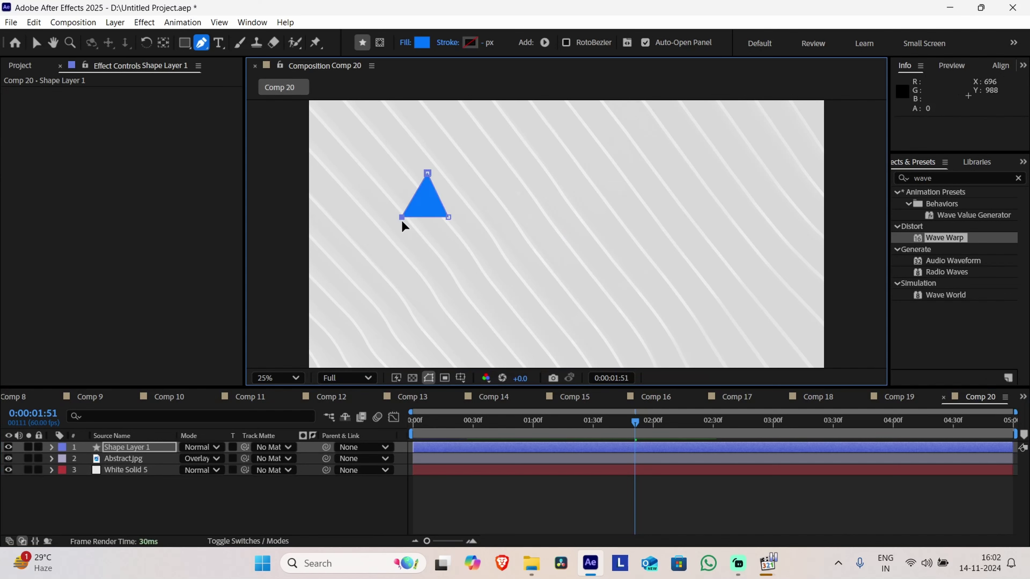
Remove the triangle's fill by setting its fill type to None
{"action": "left_click", "coordinate": [422, 43]}
{"action": "left_click", "coordinate": [610, 184]}
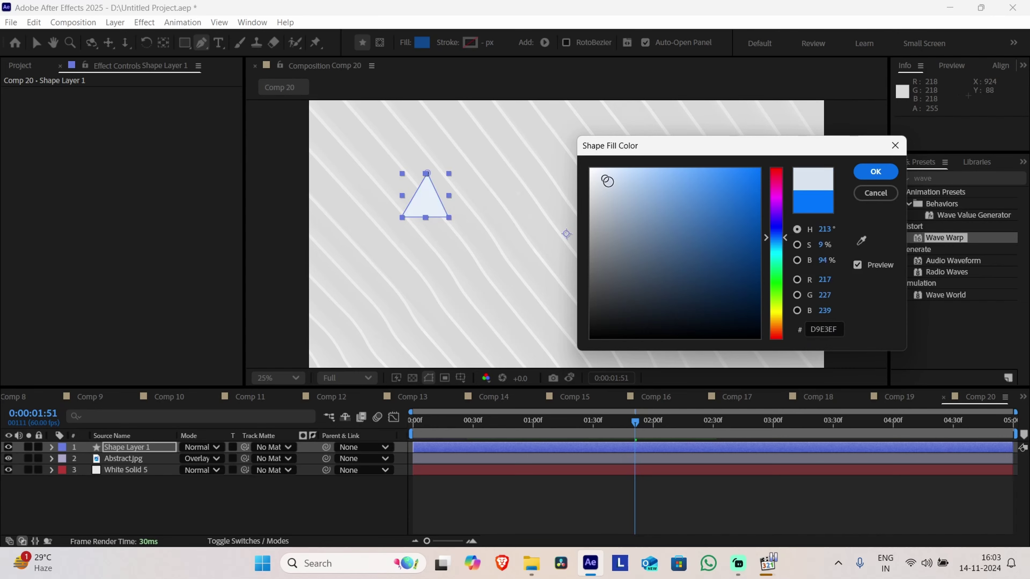
{"action": "left_click", "coordinate": [862, 195]}
{"action": "left_click", "coordinate": [405, 43]}
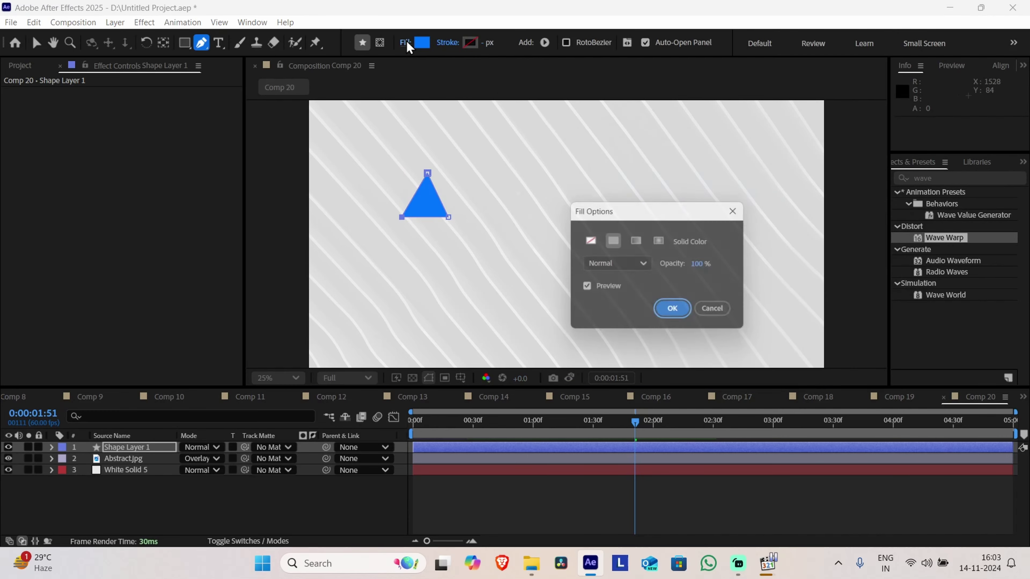
{"action": "left_click", "coordinate": [589, 241]}
{"action": "left_click", "coordinate": [676, 313]}
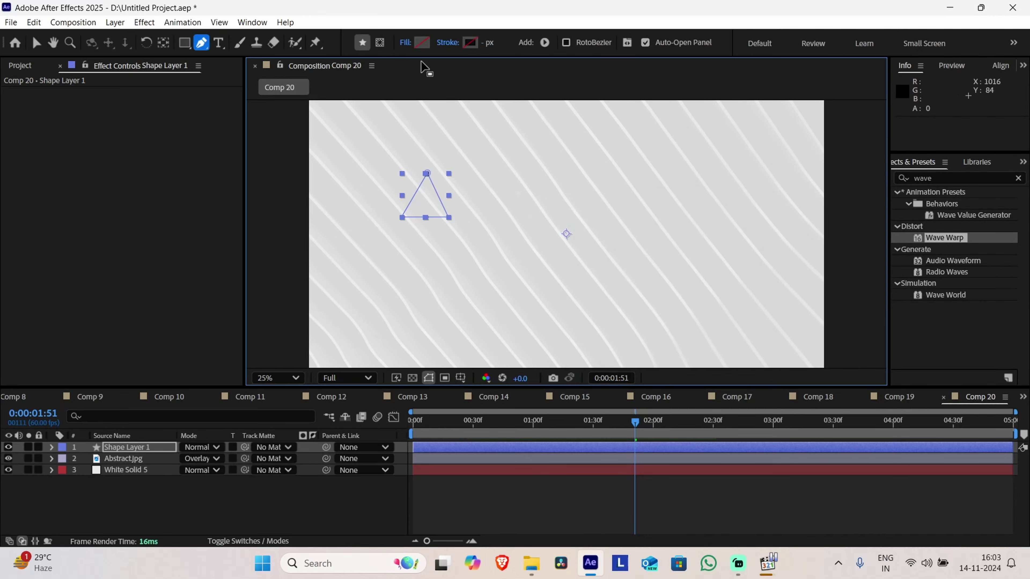
Give the triangle a white stroke 13 px wide
{"action": "left_click", "coordinate": [471, 43]}
{"action": "left_click_drag", "start_coordinate": [616, 183], "coordinate": [586, 156]}
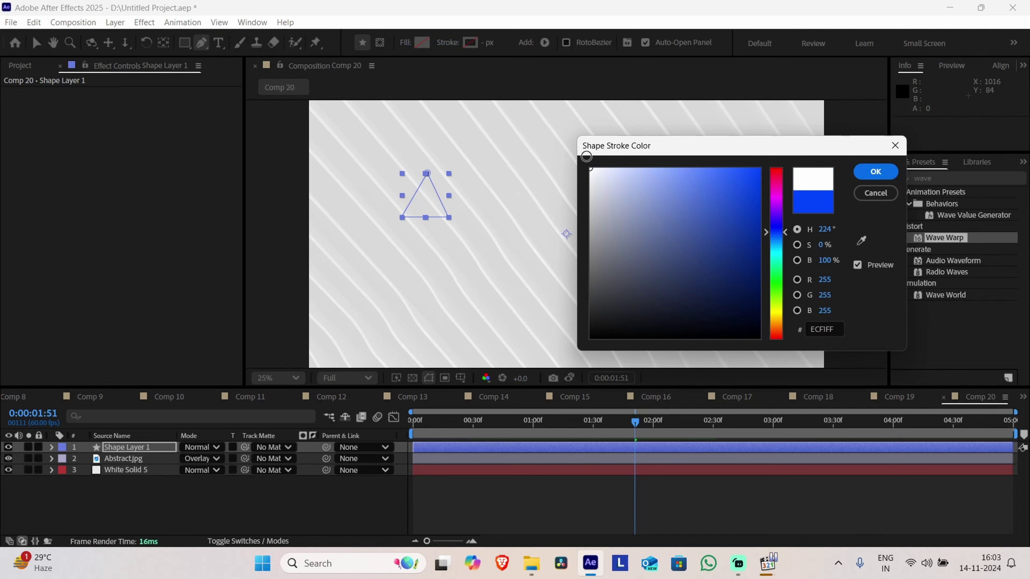
{"action": "left_click", "coordinate": [876, 171]}
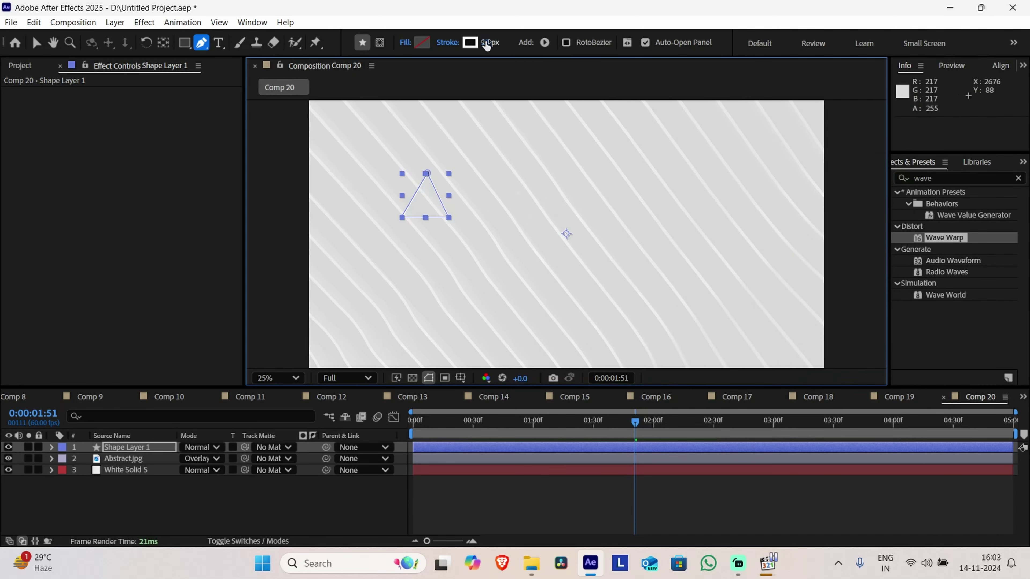
{"action": "mouse_move", "coordinate": [488, 45]}
{"action": "left_mouse_down"}
{"action": "mouse_move", "coordinate": [507, 46]}
{"action": "mouse_move", "coordinate": [498, 44]}
{"action": "left_mouse_up"}
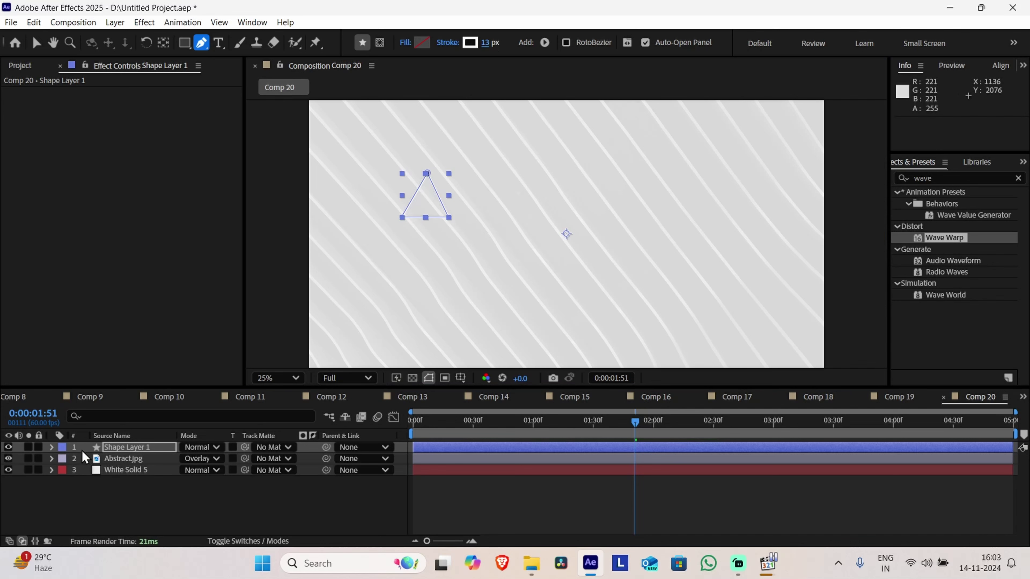
Increase the triangle's Stroke Width to 56 in the shape layer's Stroke 1 properties
{"action": "left_click", "coordinate": [49, 448]}
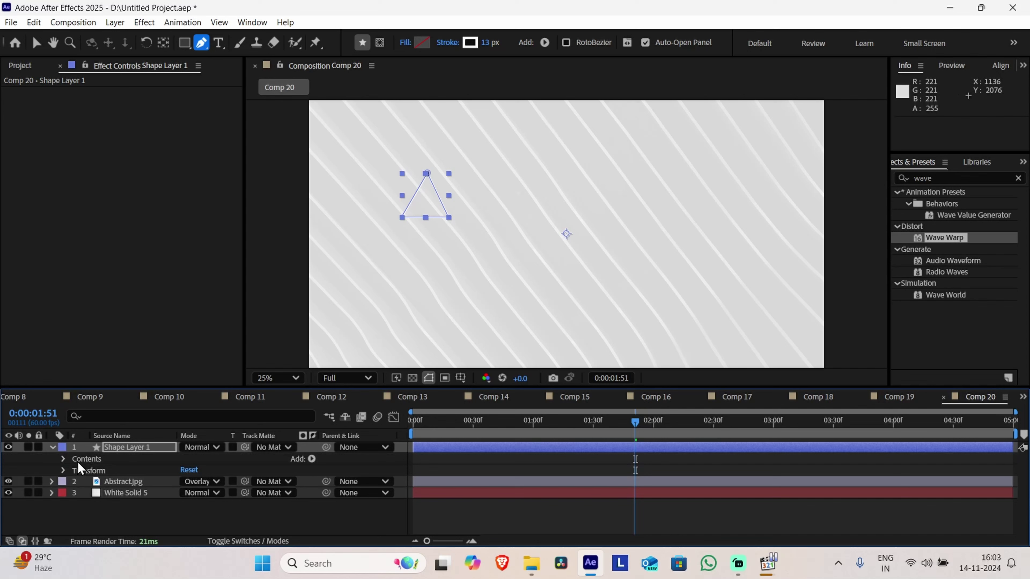
{"action": "left_click", "coordinate": [63, 459]}
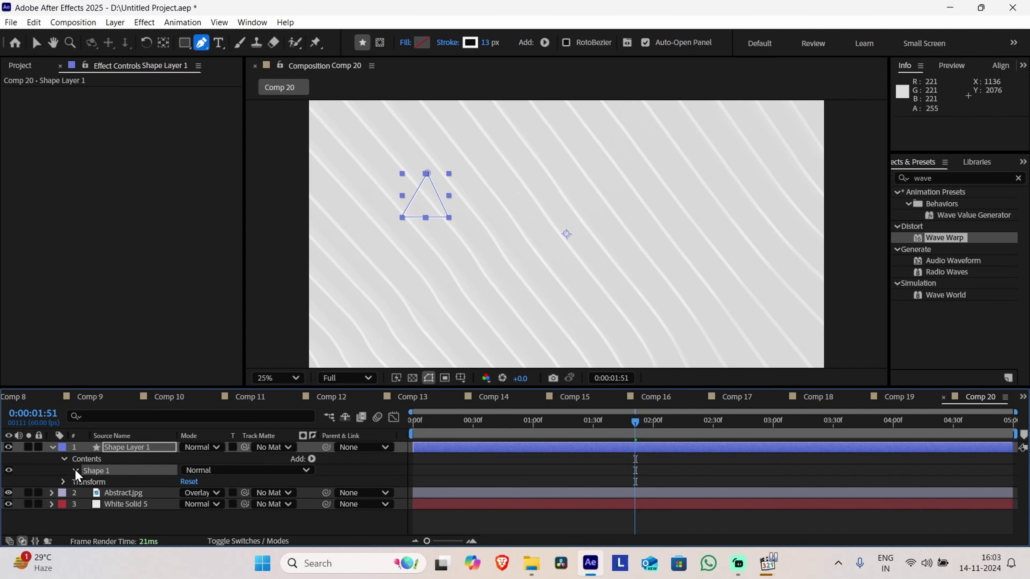
{"action": "left_click", "coordinate": [75, 470]}
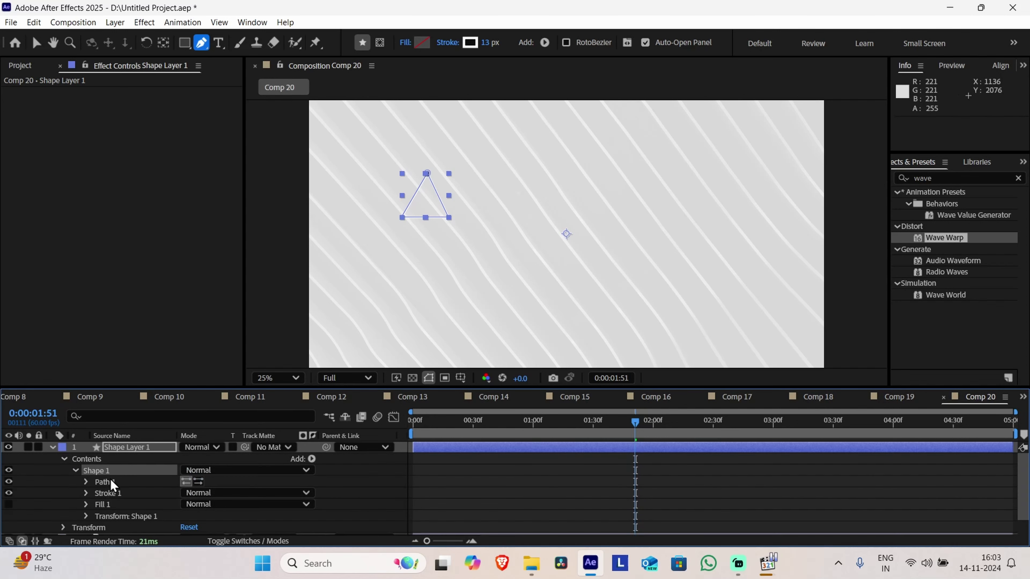
{"action": "left_click", "coordinate": [85, 493]}
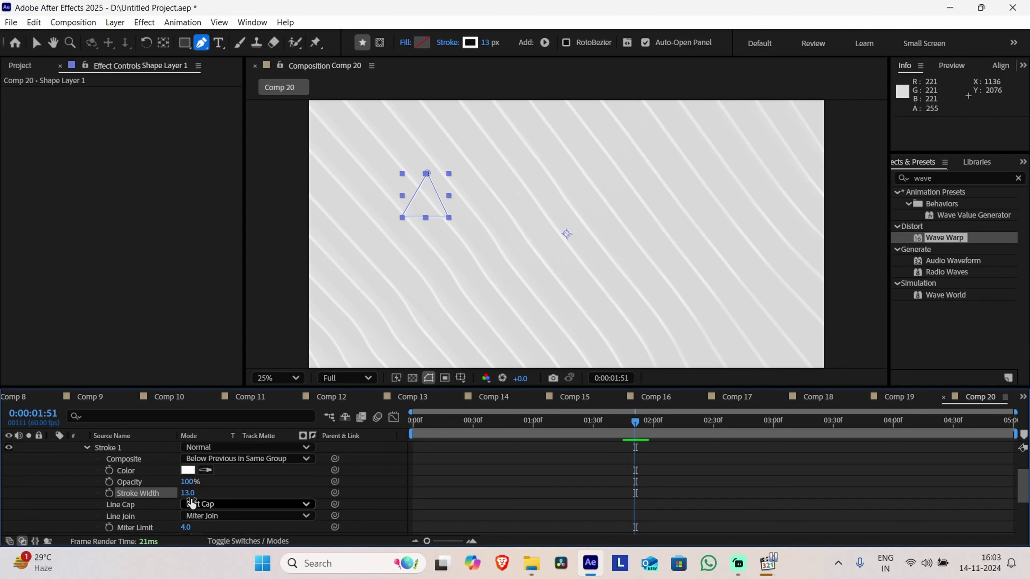
{"action": "left_click_drag", "start_coordinate": [189, 493], "coordinate": [218, 501]}
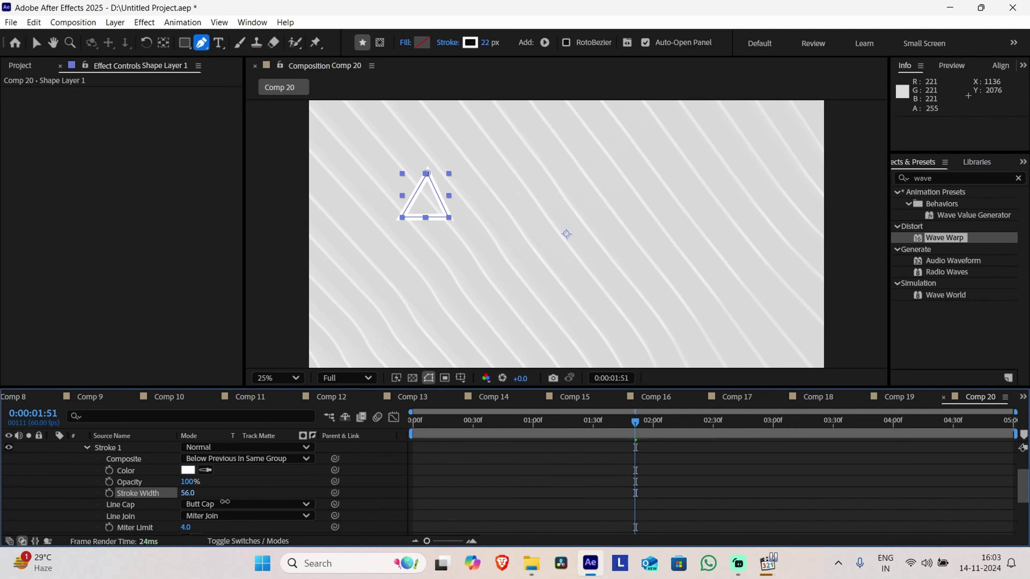
{"action": "key", "text": "ctrl+z"}
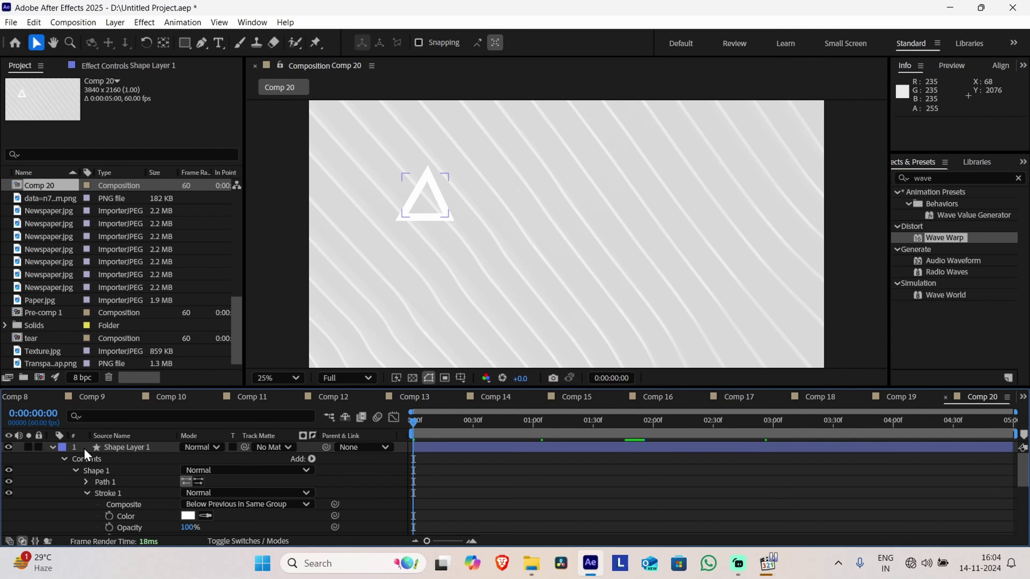
Scale Shape Layer 1 to 50% and move the triangle to the frame's lower-left corner, at position about 752, 2024
{"action": "left_click", "coordinate": [104, 449]}
{"action": "key", "text": "t"}
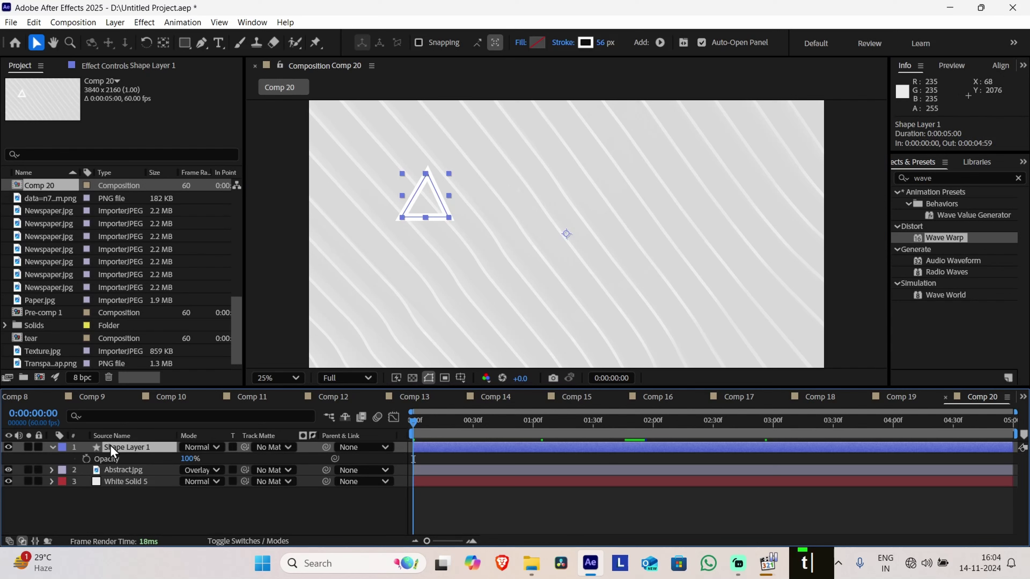
{"action": "left_click", "coordinate": [87, 446]}
{"action": "key", "text": "s"}
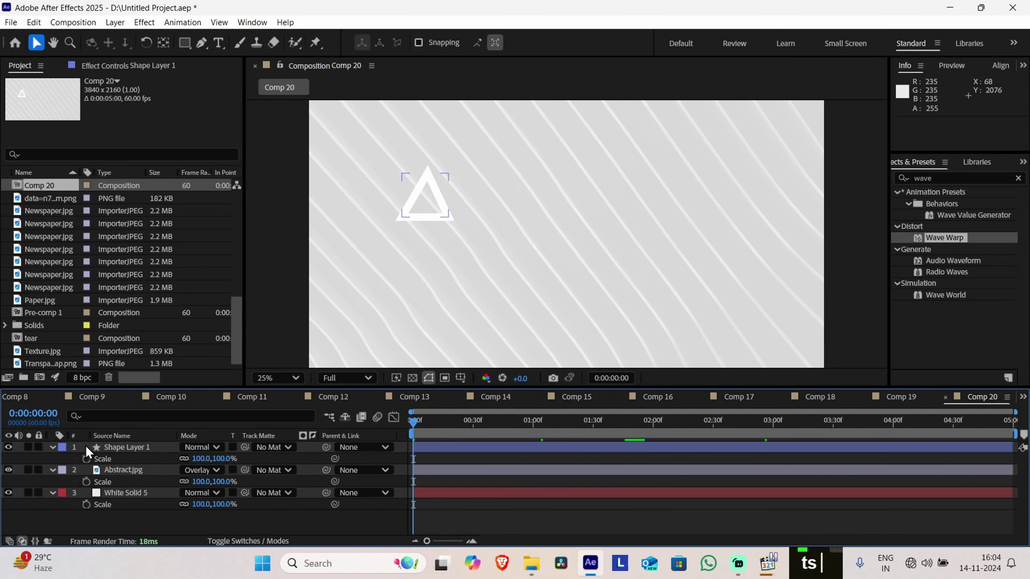
{"action": "left_click_drag", "start_coordinate": [195, 459], "coordinate": [156, 454]}
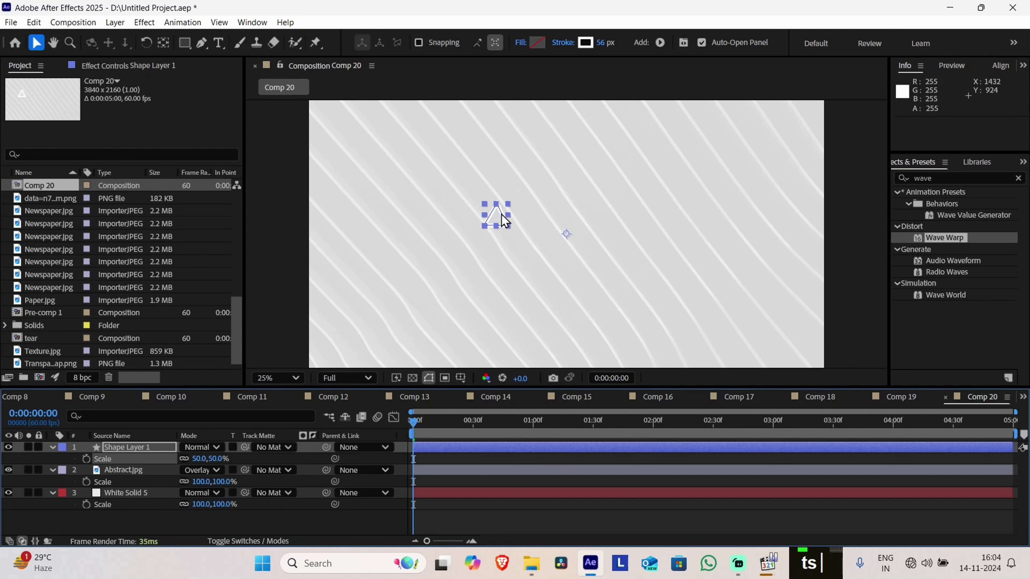
{"action": "left_click_drag", "start_coordinate": [501, 218], "coordinate": [342, 341]}
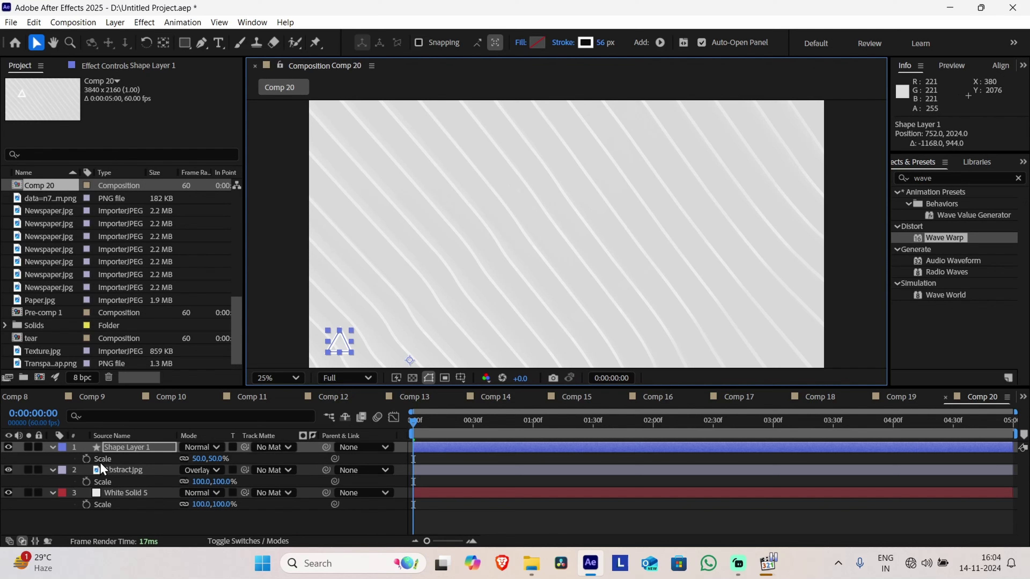
{"action": "left_click", "coordinate": [51, 447]}
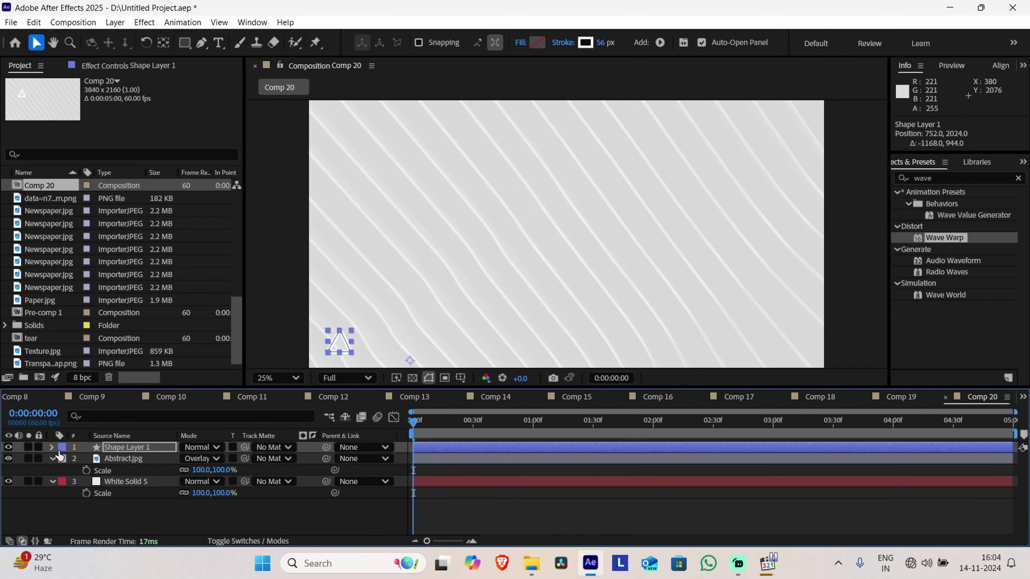
{"action": "left_click", "coordinate": [52, 448]}
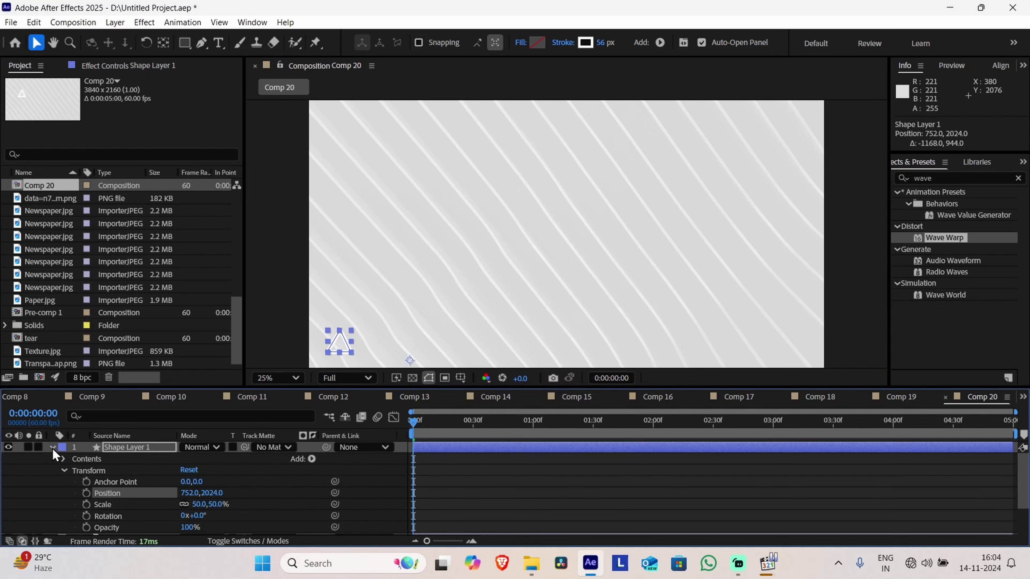
{"action": "left_click", "coordinate": [312, 459]}
{"action": "left_click", "coordinate": [328, 349]}
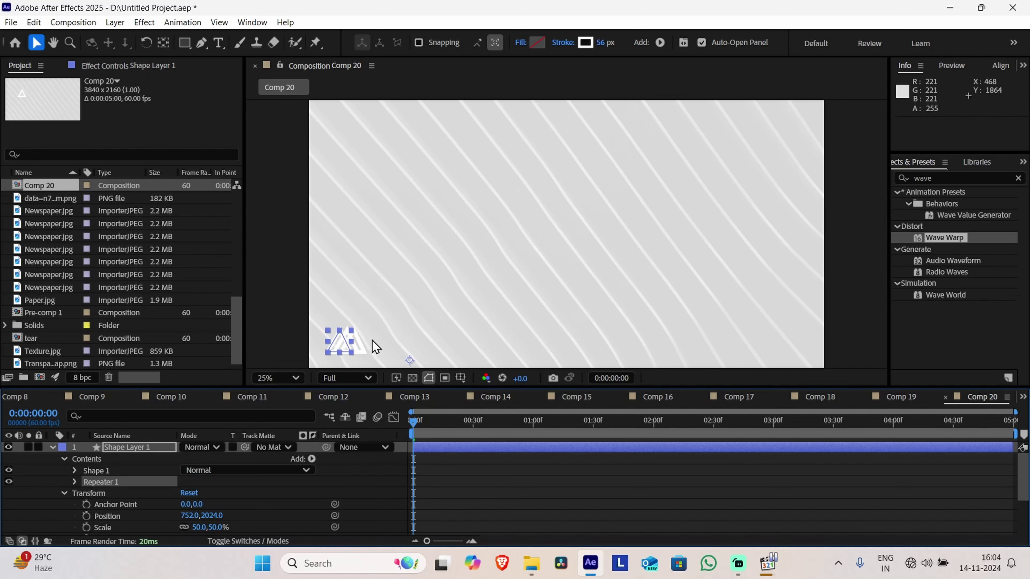
{"action": "left_click_drag", "start_coordinate": [358, 350], "coordinate": [365, 350]}
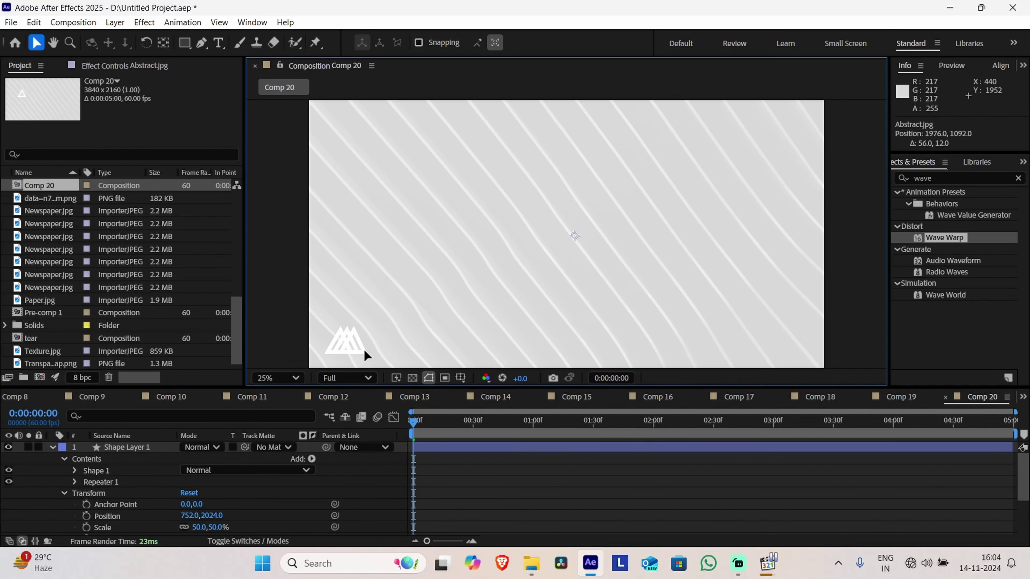
{"action": "key", "text": "ctrl+z"}
{"action": "key", "text": "ctrl+z"}
Add a Repeater to Shape Layer 1's contents
{"action": "left_click", "coordinate": [311, 459]}
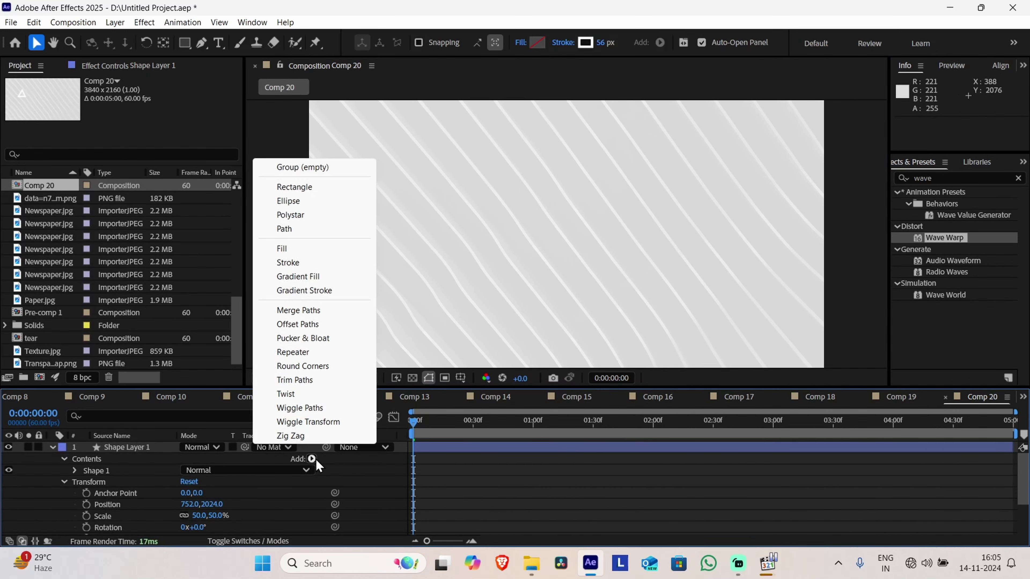
{"action": "left_click", "coordinate": [338, 351]}
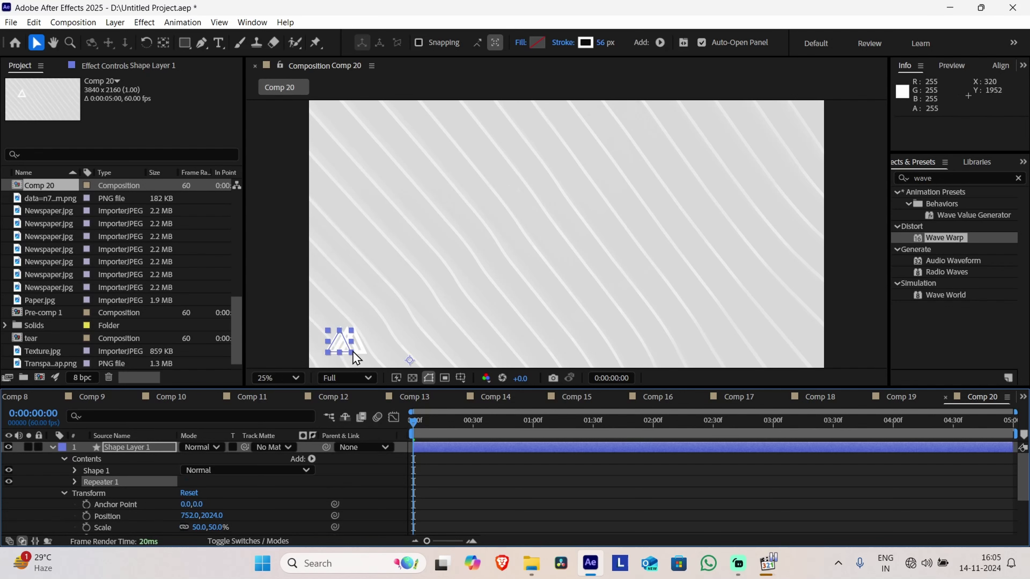
{"action": "left_click", "coordinate": [351, 348]}
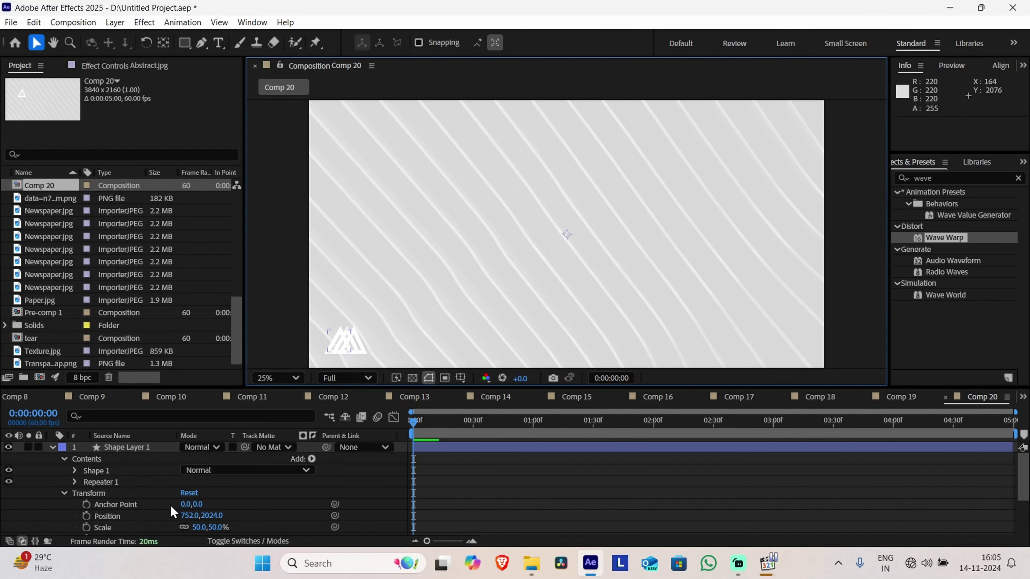
Set the transform Position of Repeater 1 to 500, 0 so the triangle copies stand apart in a row
{"action": "scroll", "coordinate": [171, 506], "scroll_direction": "down", "scroll_amount": 2}
{"action": "scroll", "coordinate": [107, 471], "scroll_direction": "up", "scroll_amount": 2}
{"action": "left_click", "coordinate": [72, 484]}
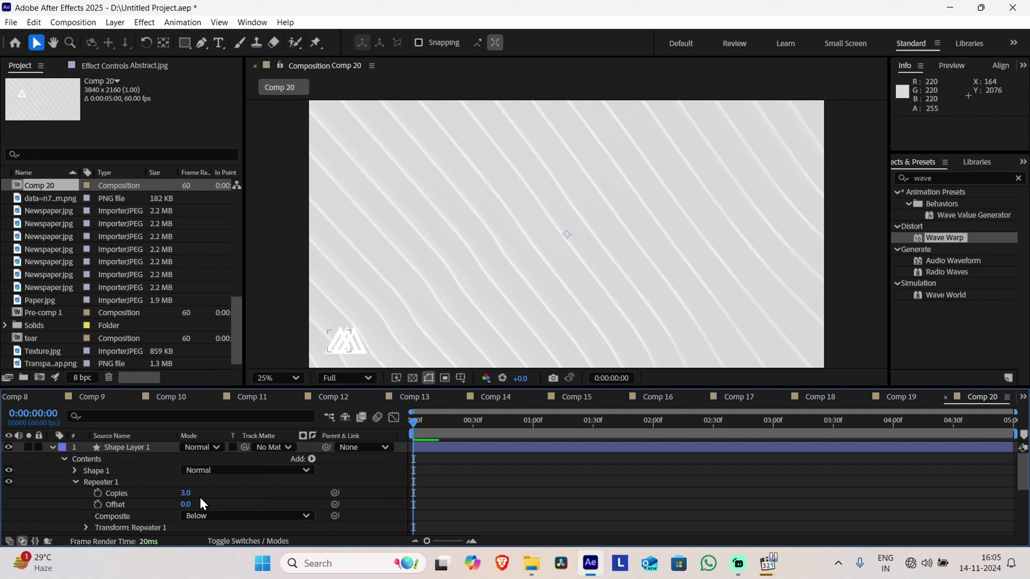
{"action": "left_click", "coordinate": [134, 517]}
{"action": "scroll", "coordinate": [128, 500], "scroll_direction": "down", "scroll_amount": 2}
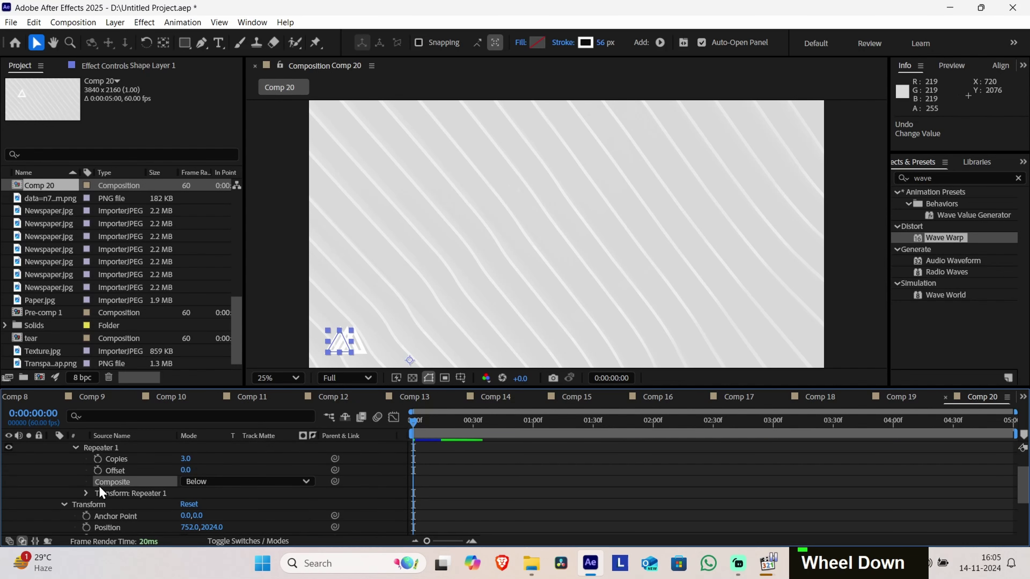
{"action": "left_click", "coordinate": [85, 496]}
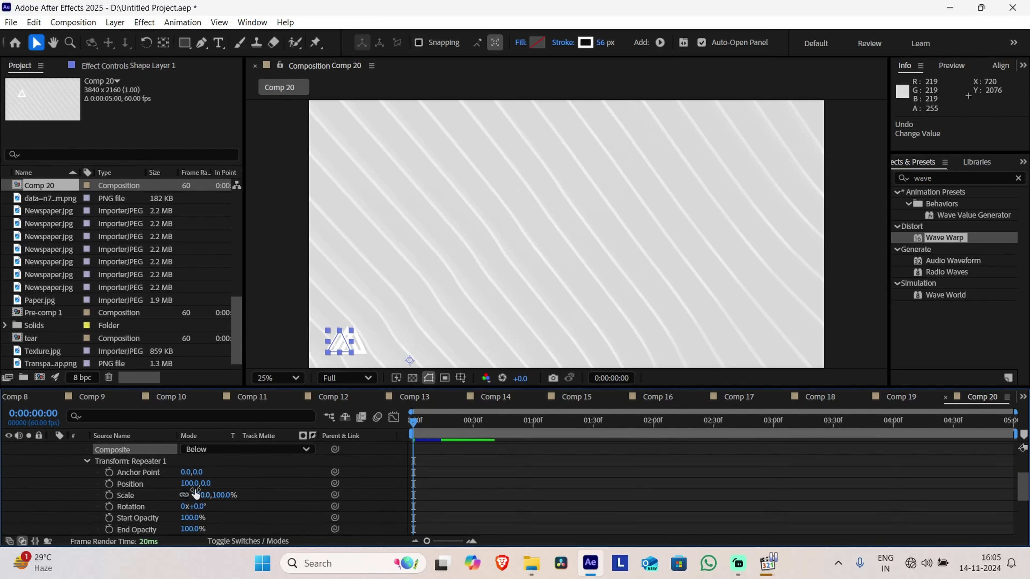
{"action": "left_click_drag", "start_coordinate": [193, 486], "coordinate": [491, 520]}
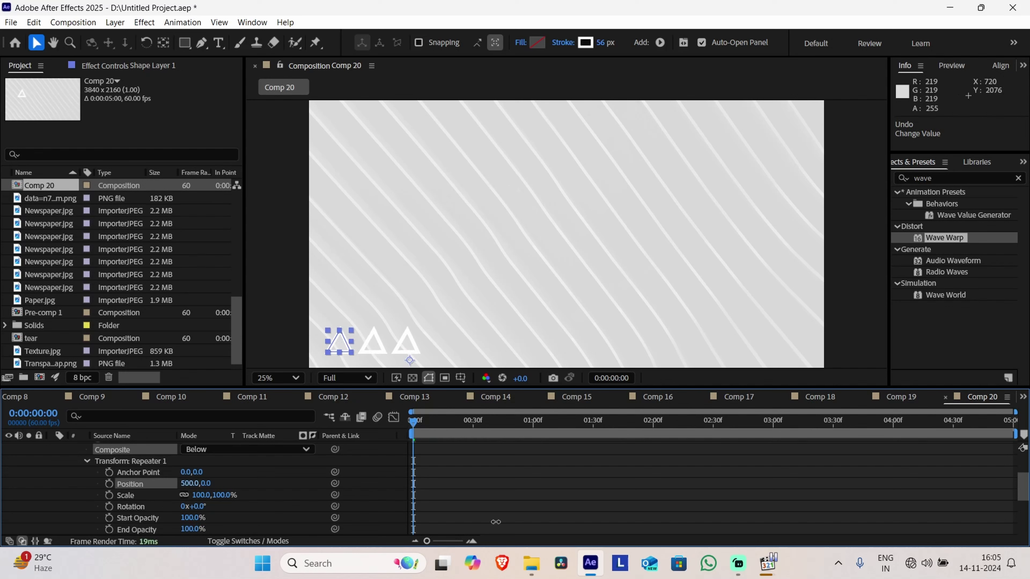
{"action": "scroll", "coordinate": [216, 509], "scroll_direction": "down", "scroll_amount": 1}
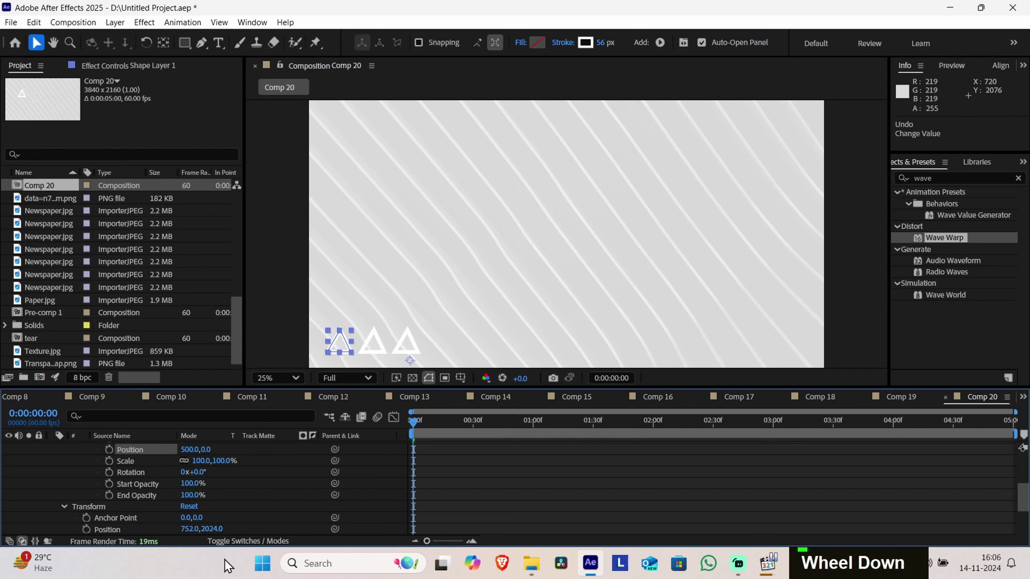
{"action": "scroll", "coordinate": [211, 506], "scroll_direction": "up", "scroll_amount": 2}
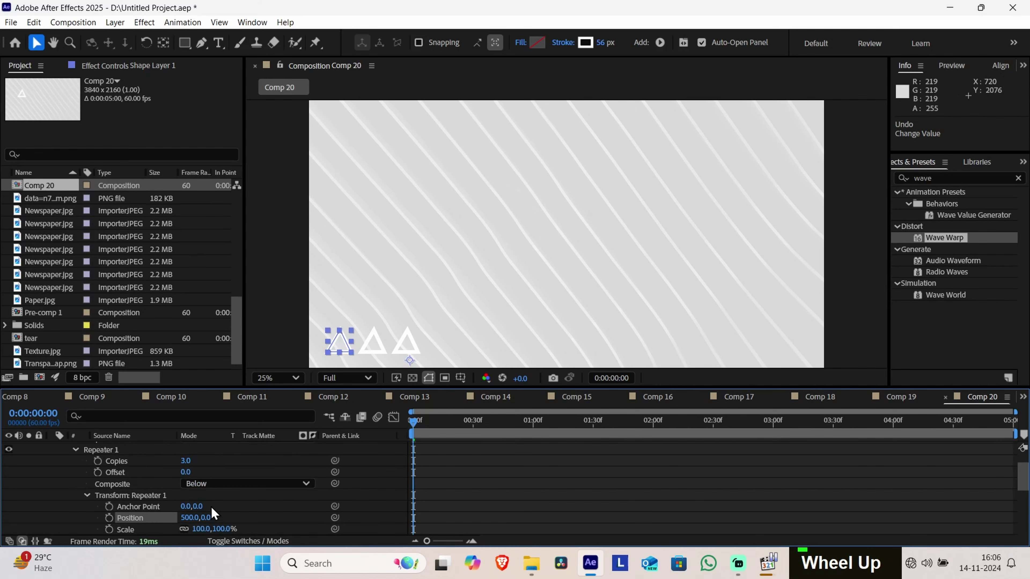
{"action": "left_click", "coordinate": [376, 496]}
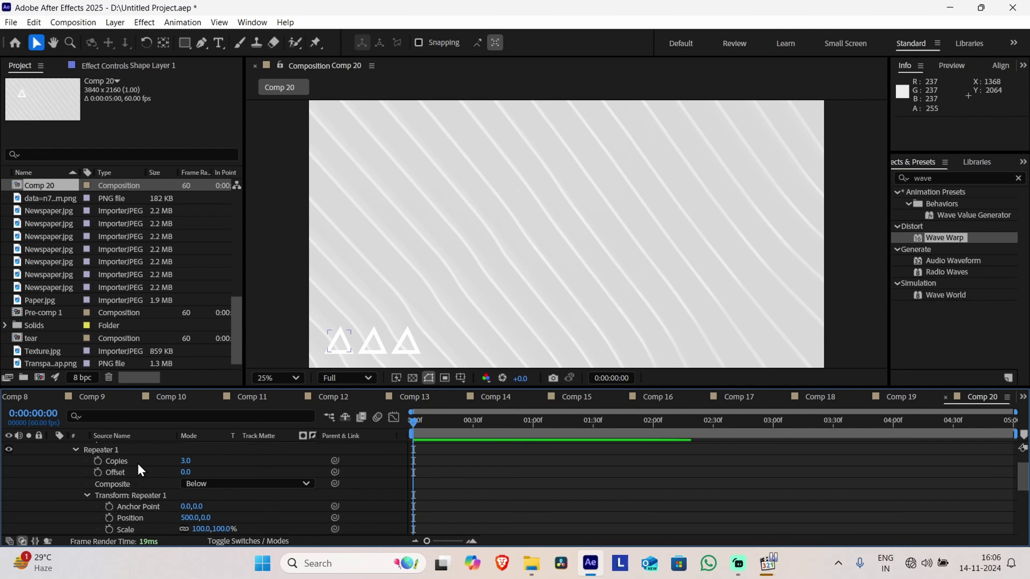
Add a second Repeater to Shape Layer 1's contents
{"action": "scroll", "coordinate": [212, 485], "scroll_direction": "up", "scroll_amount": 1}
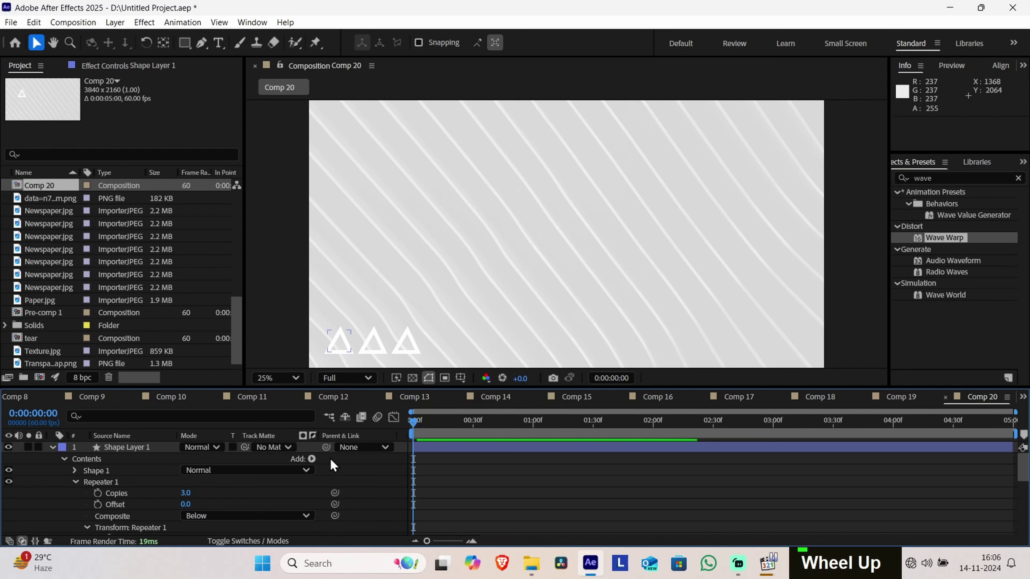
{"action": "left_click", "coordinate": [311, 460]}
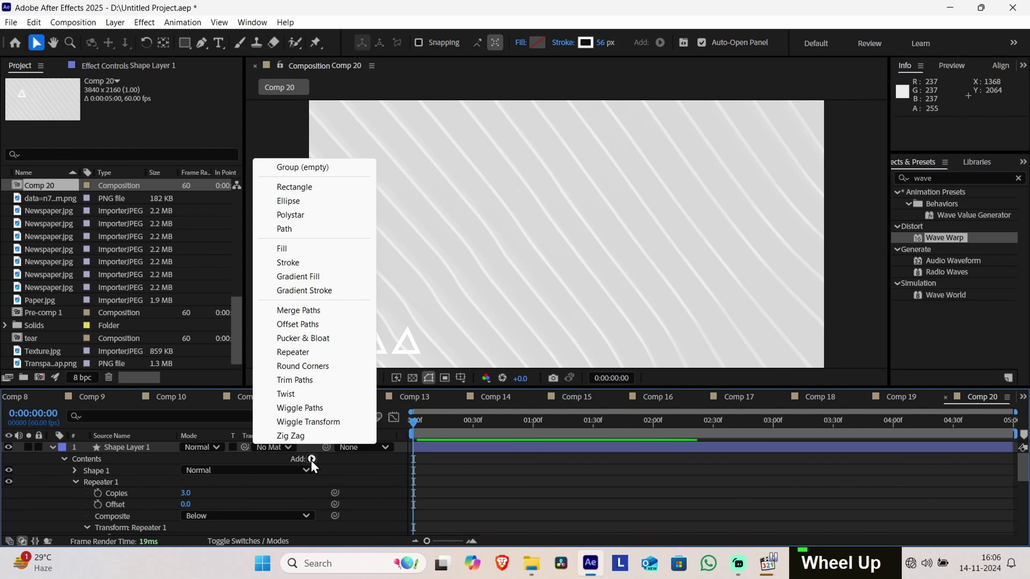
{"action": "left_click", "coordinate": [309, 352]}
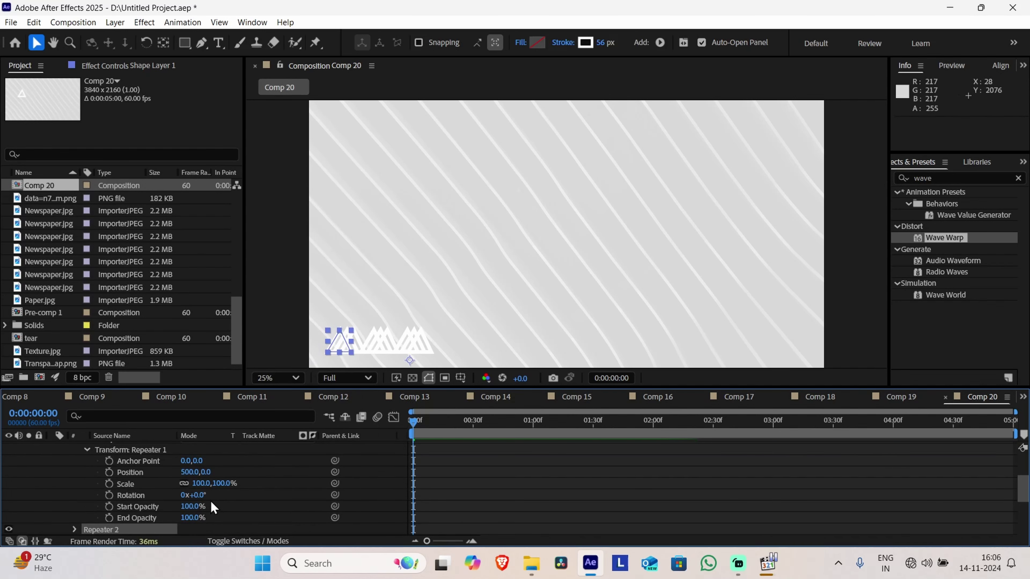
{"action": "scroll", "coordinate": [195, 495], "scroll_direction": "up", "scroll_amount": 1}
{"action": "scroll", "coordinate": [195, 495], "scroll_direction": "down", "scroll_amount": 3}
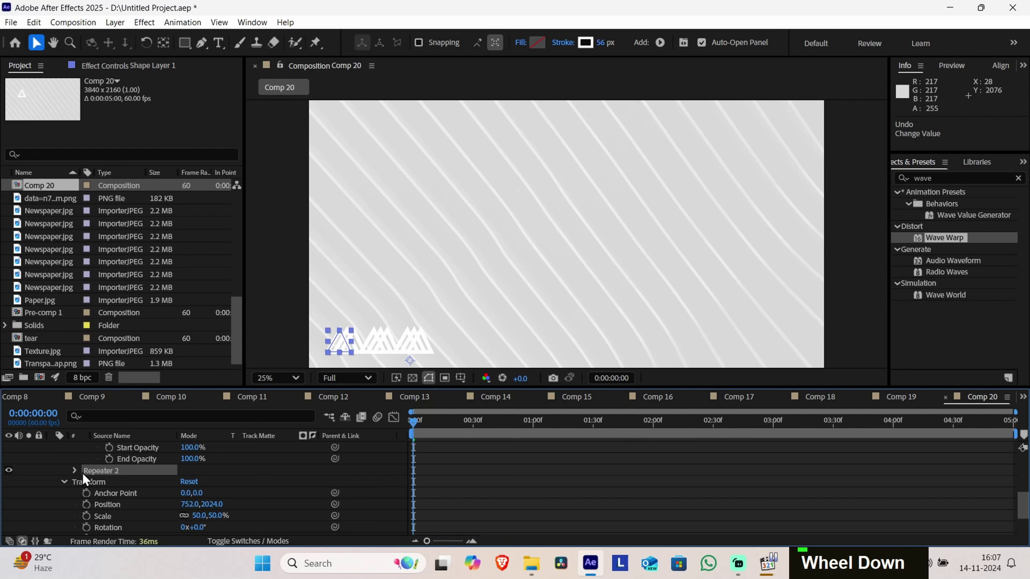
Try a transform Position of 482, 0 for Repeater 2 and undo it
{"action": "key", "text": "ctrl+z"}
{"action": "key", "text": "ctrl+z"}
{"action": "key", "text": "ctrl+z"}
{"action": "key", "text": "ctrl+z"}
{"action": "left_click_drag", "start_coordinate": [187, 487], "coordinate": [482, 523]}
{"action": "key", "text": "ctrl"}
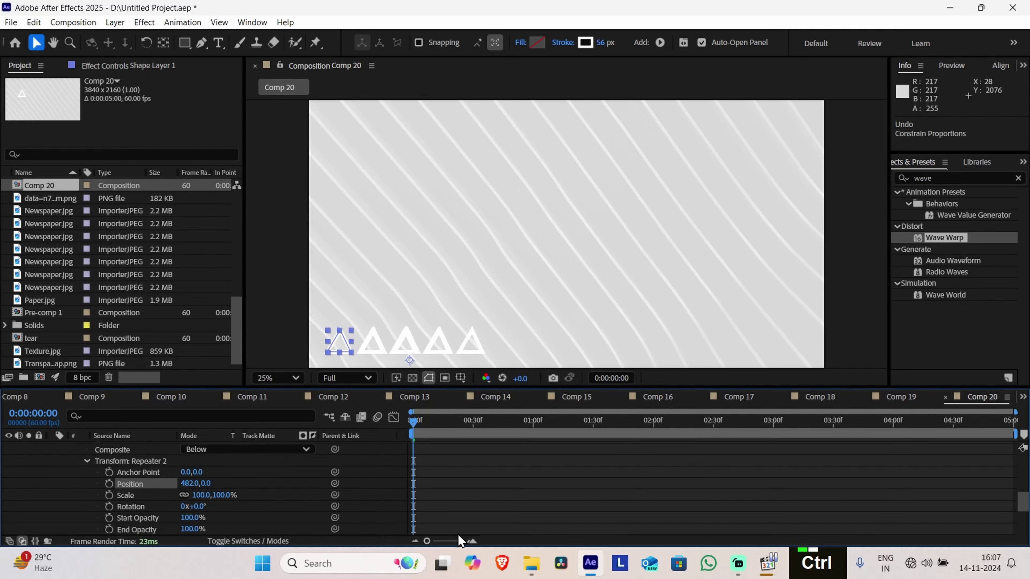
{"action": "key", "text": "ctrl+z"}
{"action": "key", "text": "ctrl+z"}
{"action": "key", "text": "ctrl+z"}
{"action": "key", "text": "ctrl+z"}
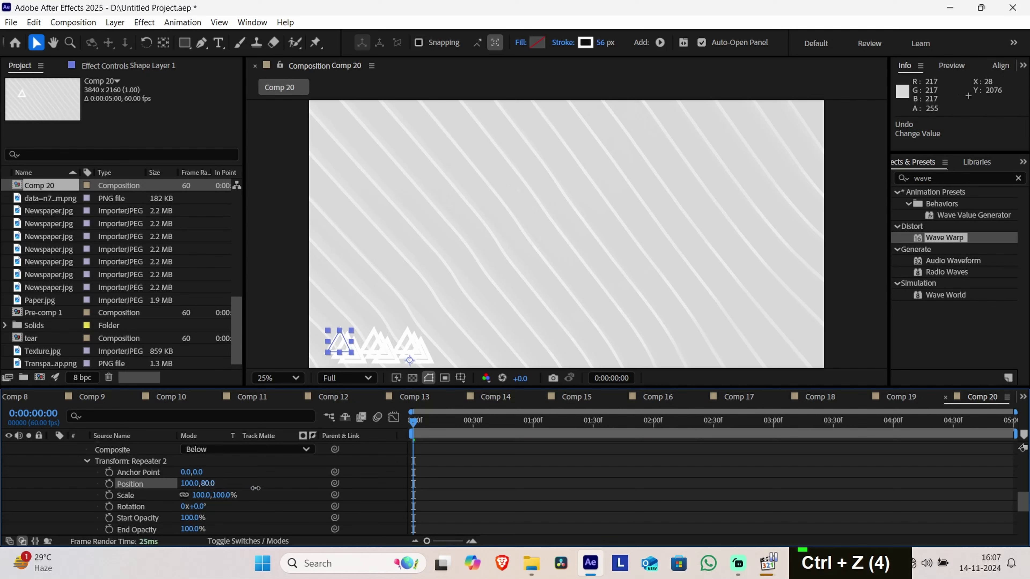
Set Repeater 2's transform Position to 100, -233 and its Copies to 2
{"action": "left_click_drag", "start_coordinate": [256, 488], "coordinate": [79, 456]}
{"action": "scroll", "coordinate": [255, 507], "scroll_direction": "up", "scroll_amount": 1}
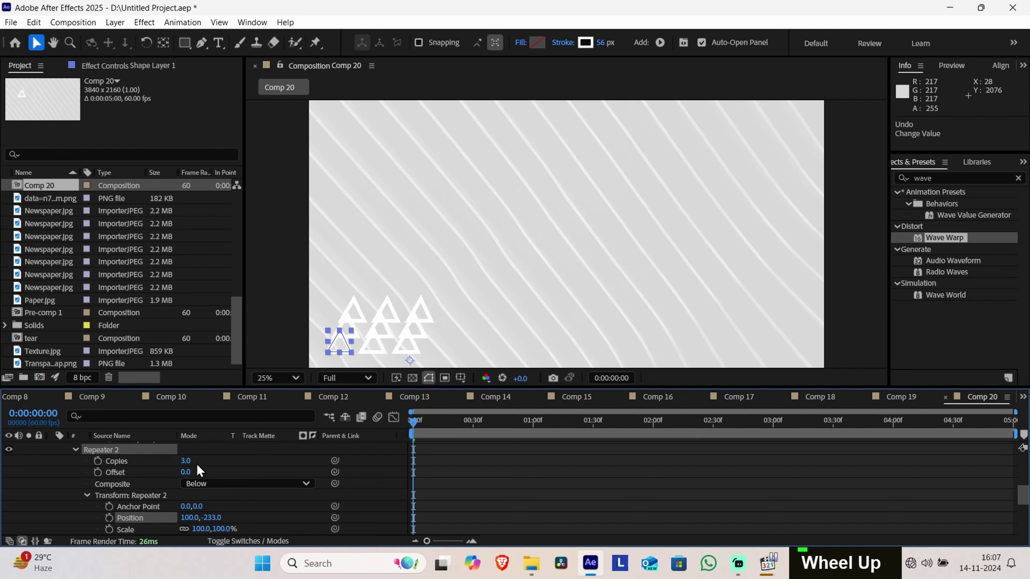
{"action": "left_click", "coordinate": [185, 460]}
{"action": "type", "text": "1"}
{"action": "key", "text": "Return"}
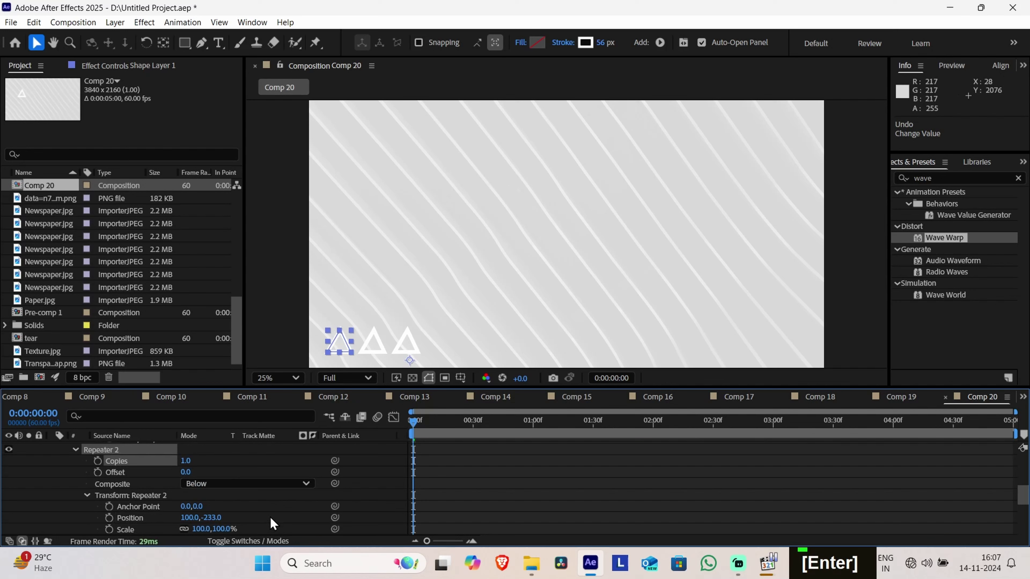
{"action": "left_click", "coordinate": [187, 461]}
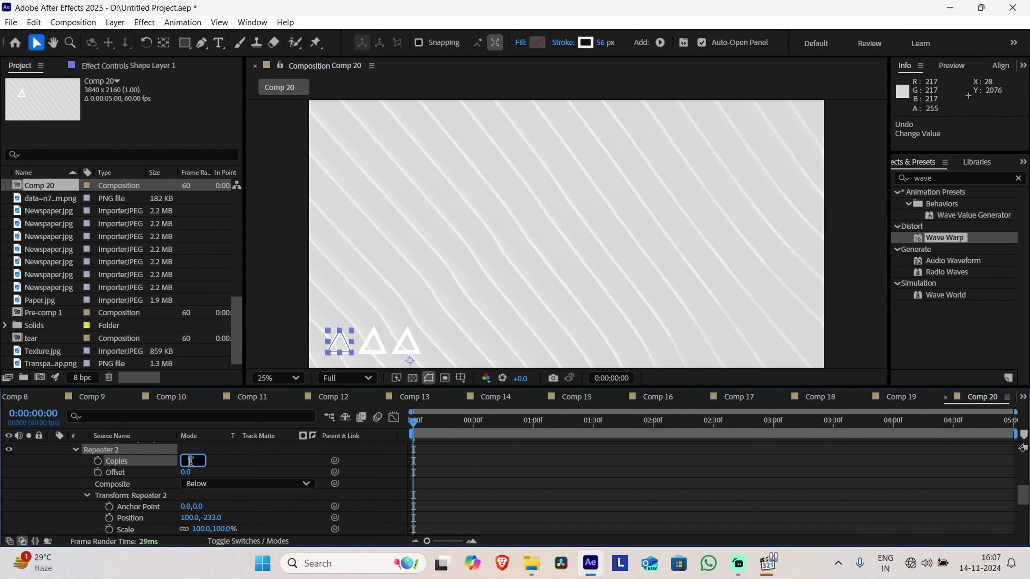
{"action": "type", "text": "2"}
{"action": "key", "text": "Return"}
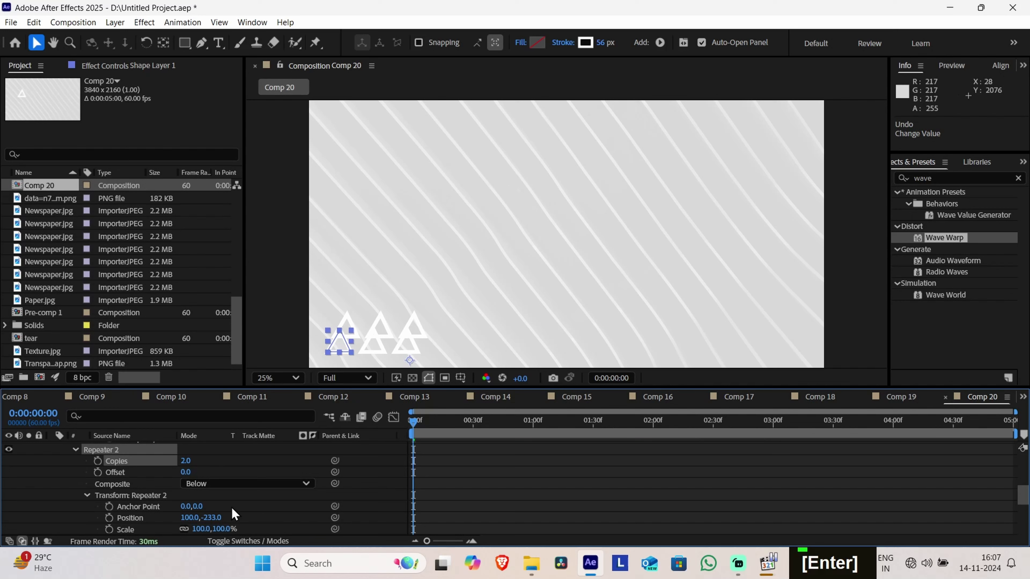
Set Repeater 2's vertical Position to -483 and reduce its horizontal Position to align the upper row directly above the lower one
{"action": "left_click", "coordinate": [191, 520]}
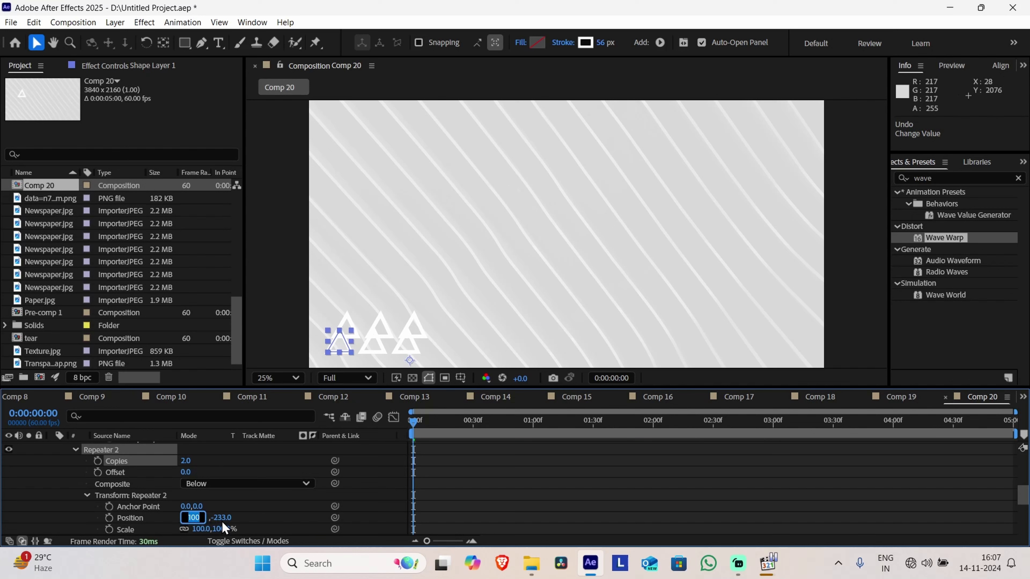
{"action": "left_click", "coordinate": [214, 518]}
{"action": "left_click", "coordinate": [255, 526]}
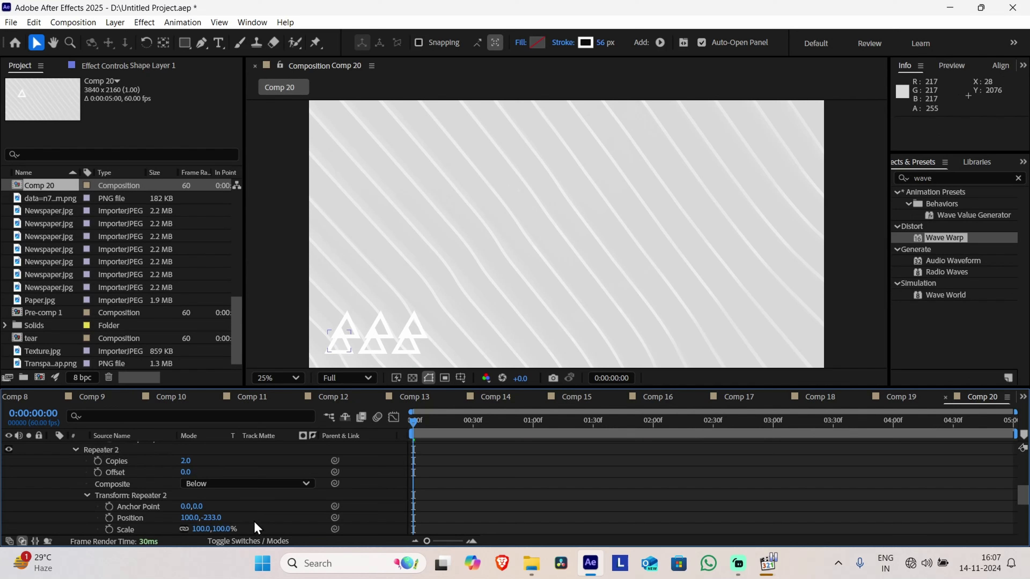
{"action": "left_click_drag", "start_coordinate": [216, 516], "coordinate": [72, 494]}
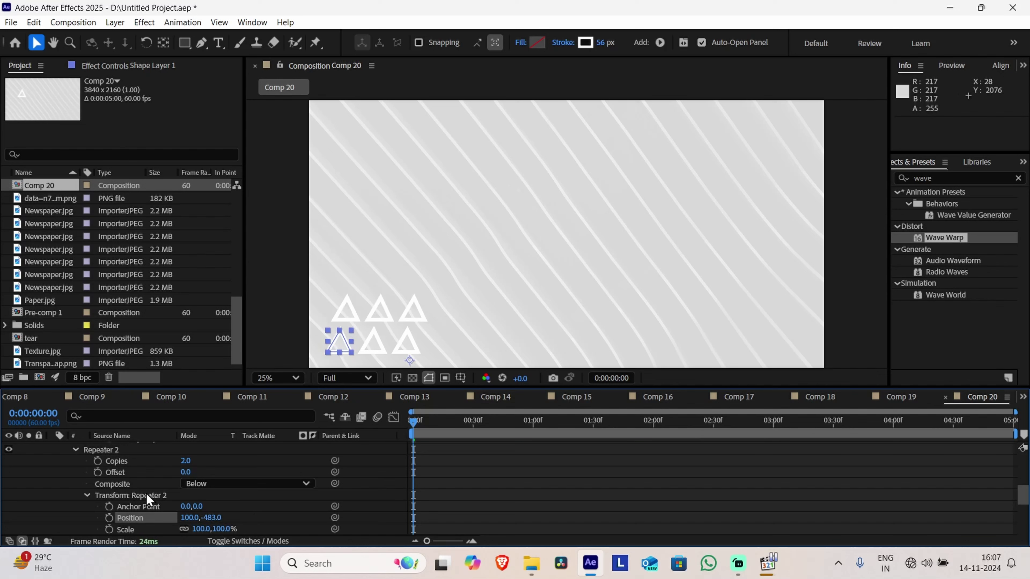
{"action": "left_click_drag", "start_coordinate": [190, 518], "coordinate": [116, 507]}
Try to scale Shape Layer 1 to about 38%, 45% in the composition view and undo it
{"action": "scroll", "coordinate": [377, 520], "scroll_direction": "up", "scroll_amount": 5}
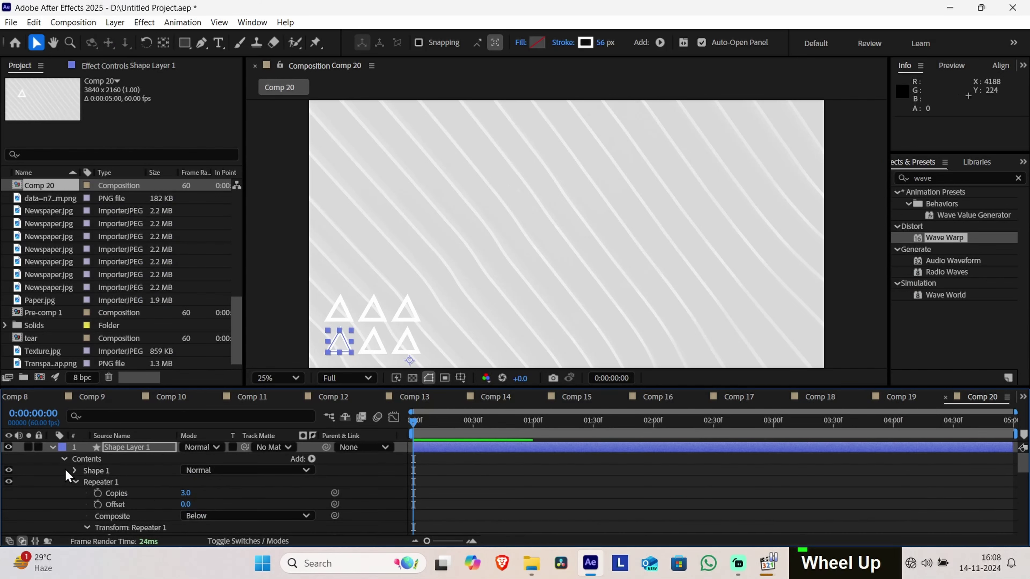
{"action": "left_click", "coordinate": [75, 471]}
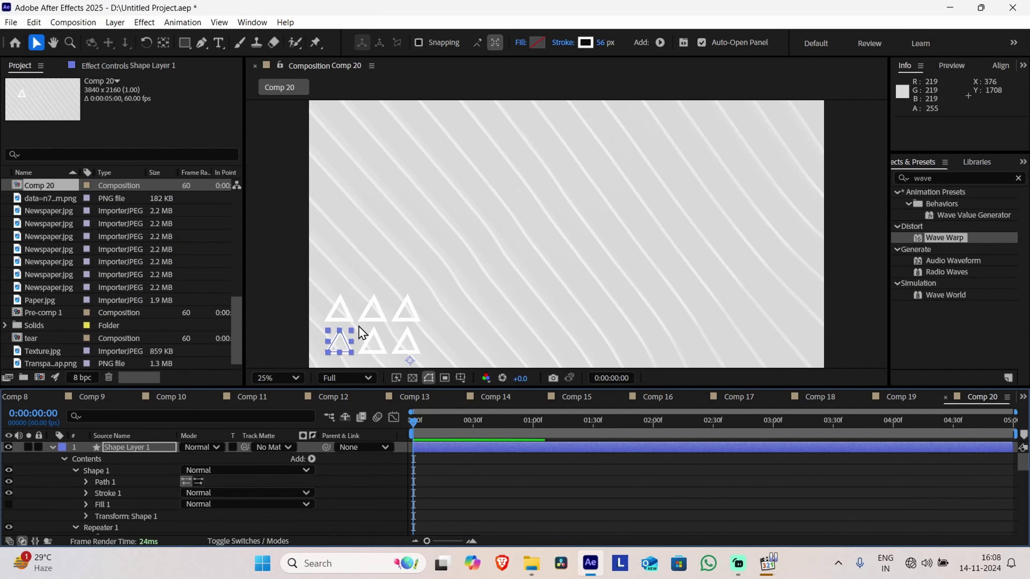
{"action": "left_click_drag", "start_coordinate": [329, 340], "coordinate": [367, 351]}
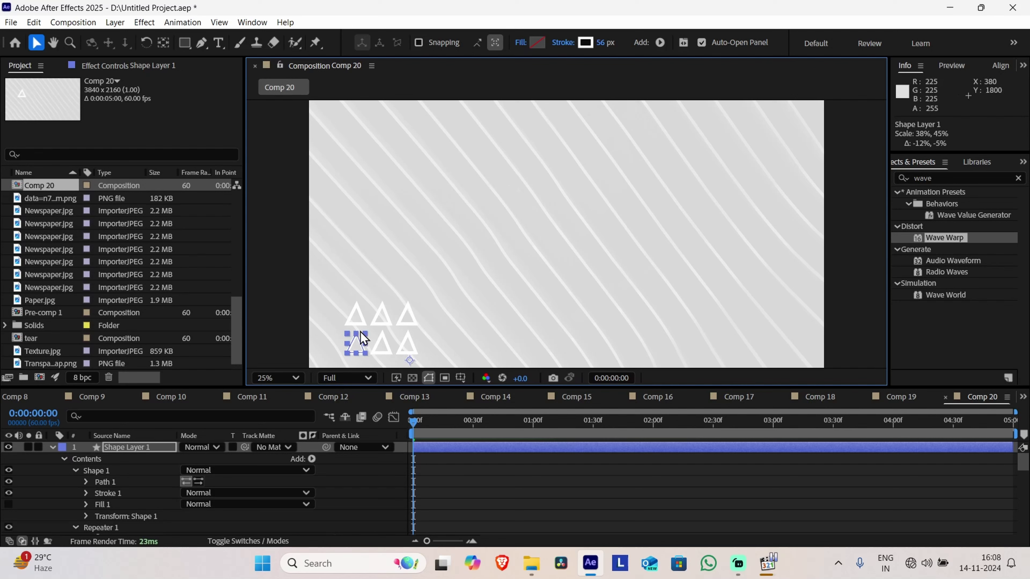
{"action": "key", "text": "ctrl+shift+z"}
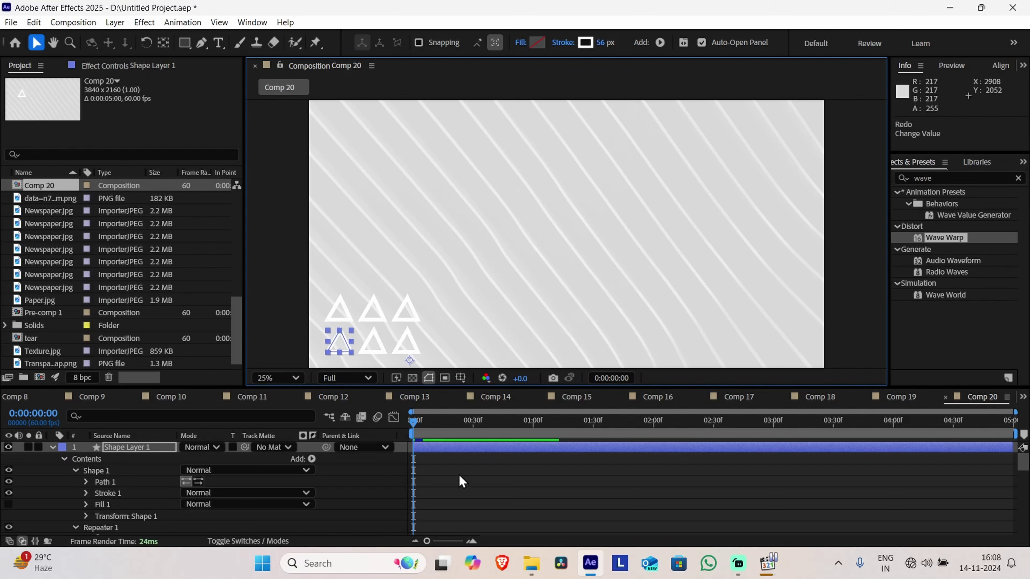
Add the expression wiggle(2,9) to Shape Layer 1's Position
{"action": "left_click", "coordinate": [54, 449]}
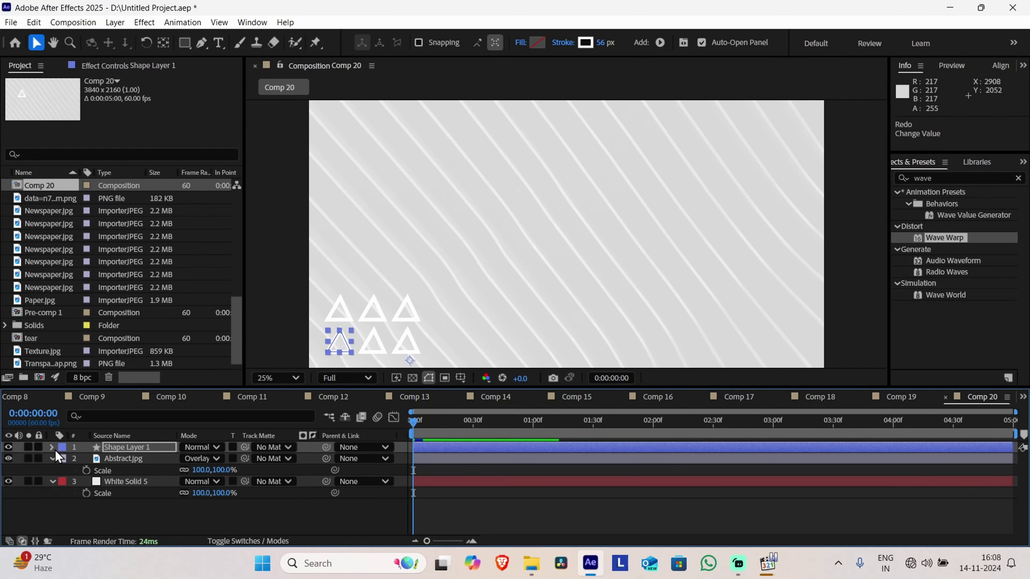
{"action": "left_click", "coordinate": [157, 451]}
{"action": "key", "text": "p"}
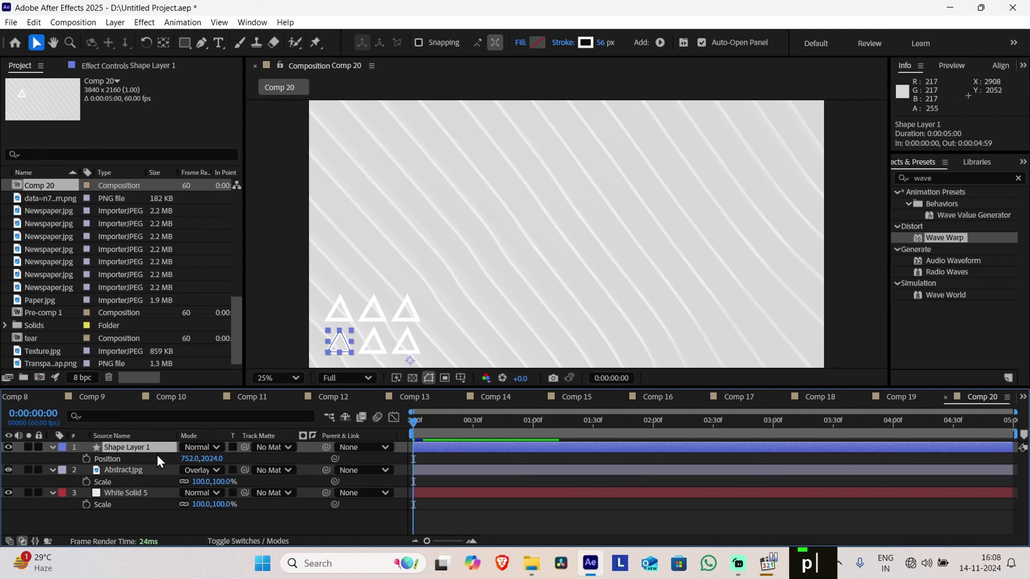
{"action": "left_click", "coordinate": [84, 461], "text": "alt"}
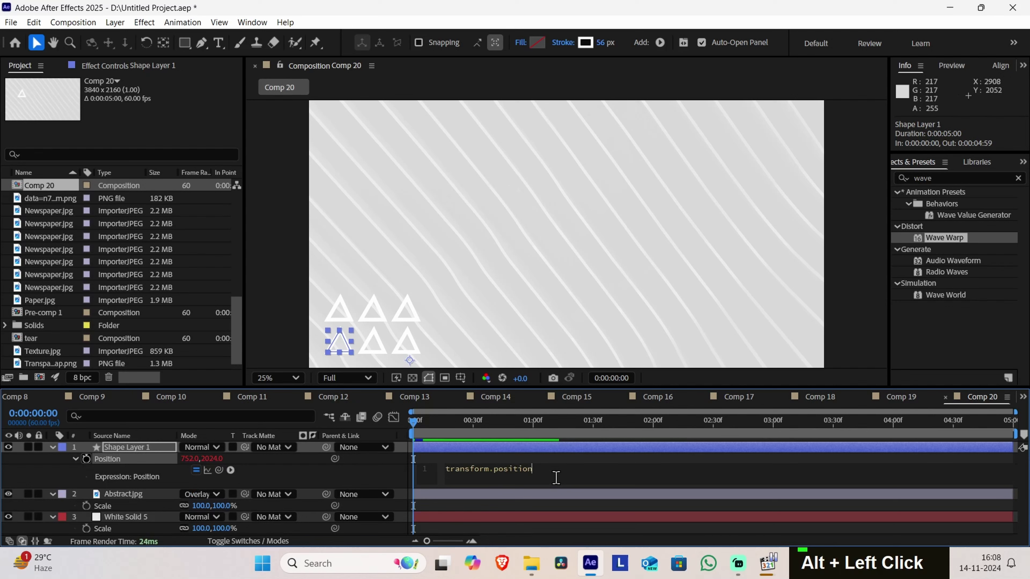
{"action": "type", "text": "wiggl"}
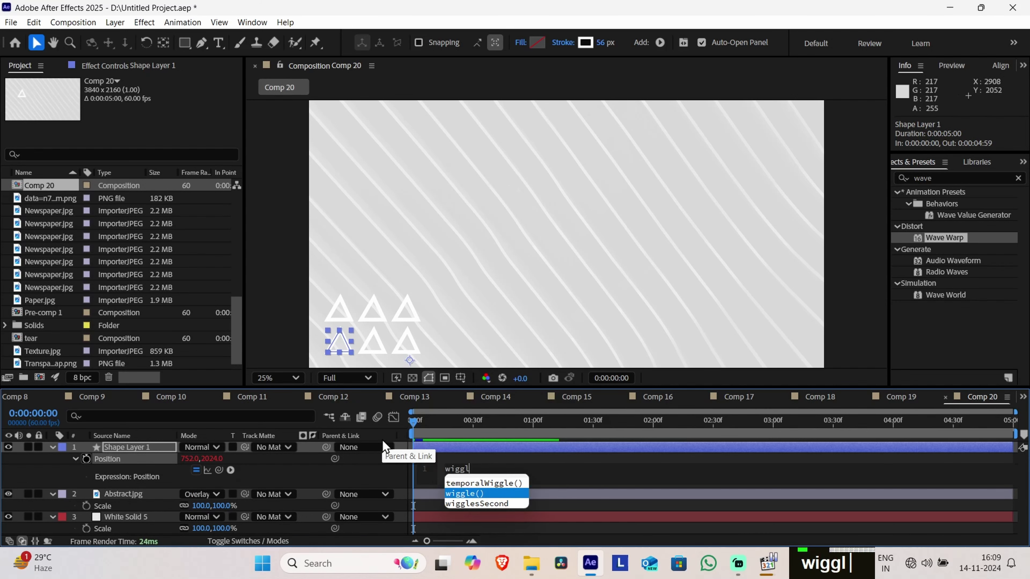
{"action": "type", "text": "e("}
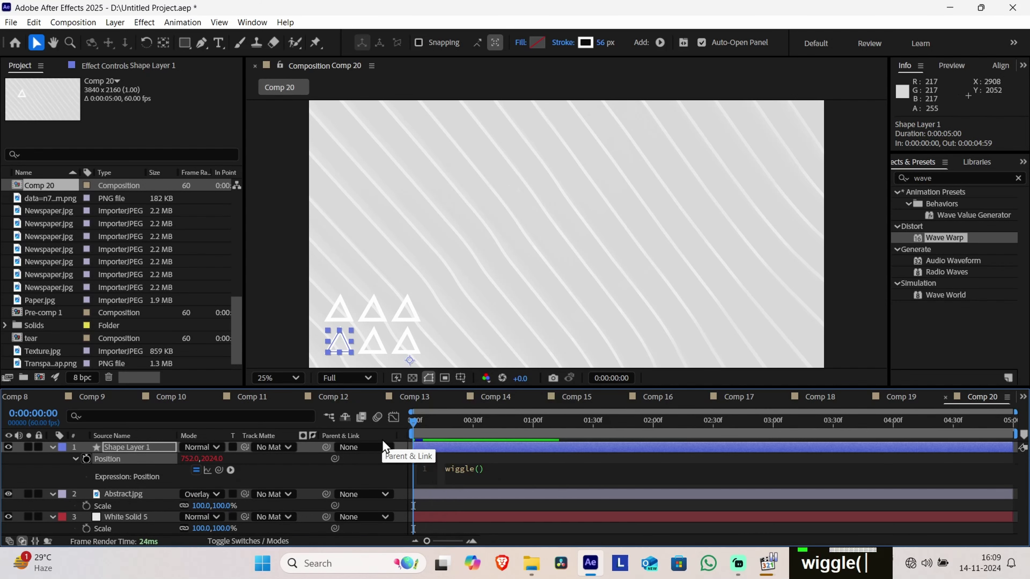
{"action": "left_click", "coordinate": [546, 545]}
{"action": "type", "text": "2,"}
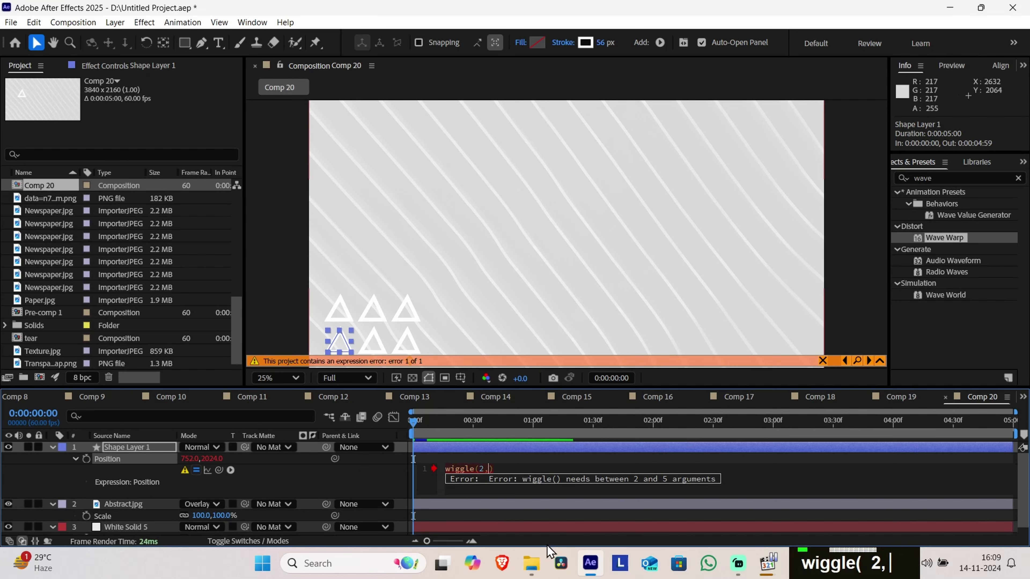
{"action": "type", "text": "5"}
{"action": "key", "text": "BackSpace"}
{"action": "type", "text": "1"}
{"action": "key", "text": "BackSpace"}
{"action": "type", "text": "9"}
{"action": "key", "text": "Return"}
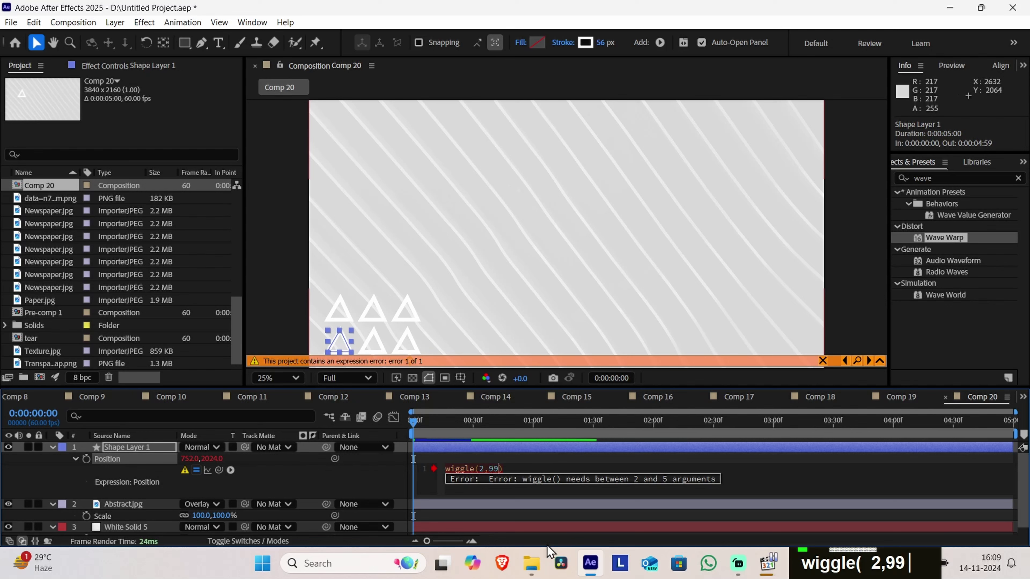
{"action": "left_click", "coordinate": [533, 514]}
Preview Comp 20 to check the triangles' wiggle motion
{"action": "key", "text": "space"}
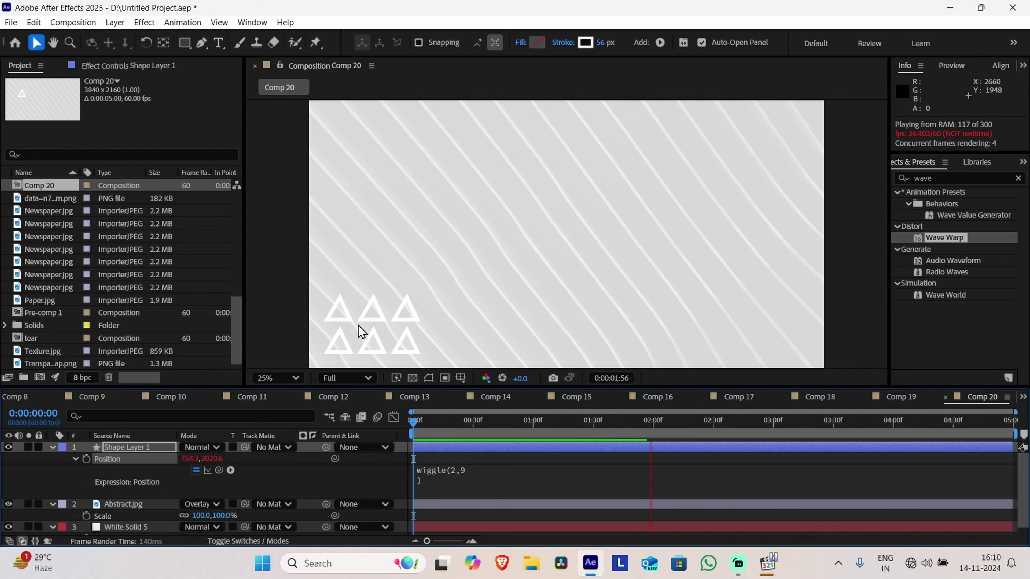
{"action": "key", "text": "space"}
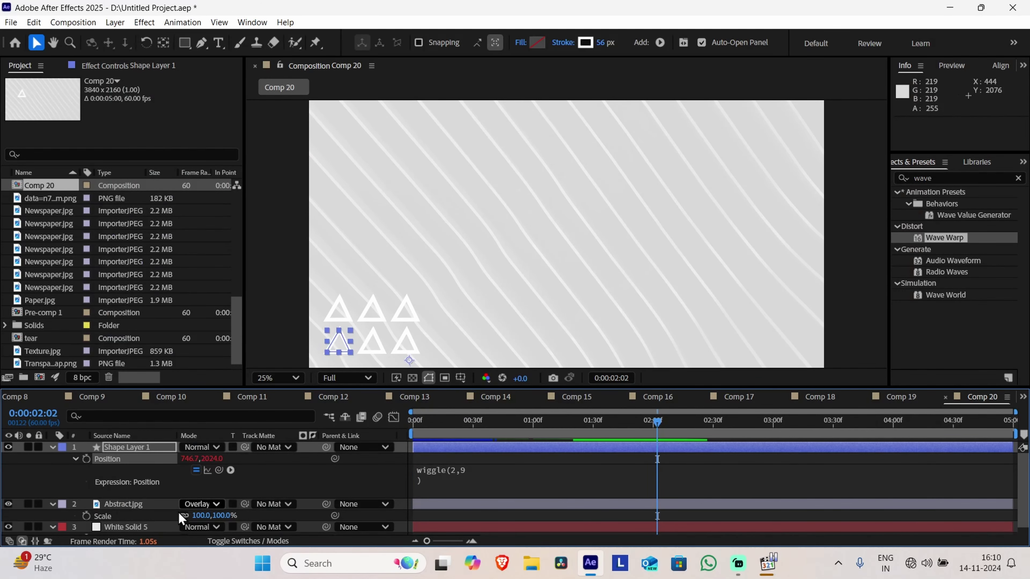
Add the expression wiggle(2,9) to the Position of Shape Layer 1's Repeater 2 and preview the motion
{"action": "left_click", "coordinate": [76, 459]}
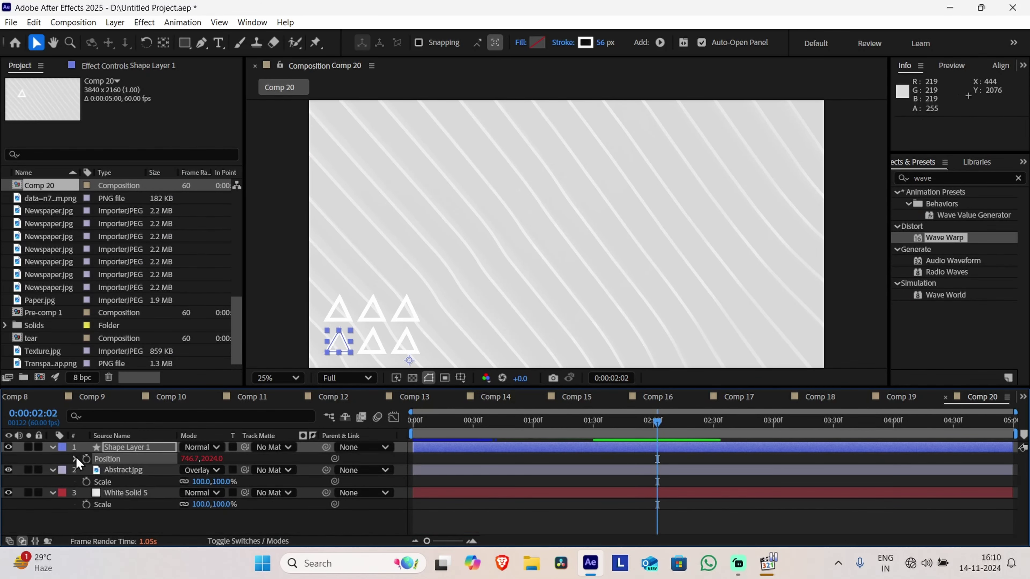
{"action": "left_click", "coordinate": [52, 447]}
{"action": "left_click", "coordinate": [52, 447]}
{"action": "scroll", "coordinate": [156, 505], "scroll_direction": "down", "scroll_amount": 3}
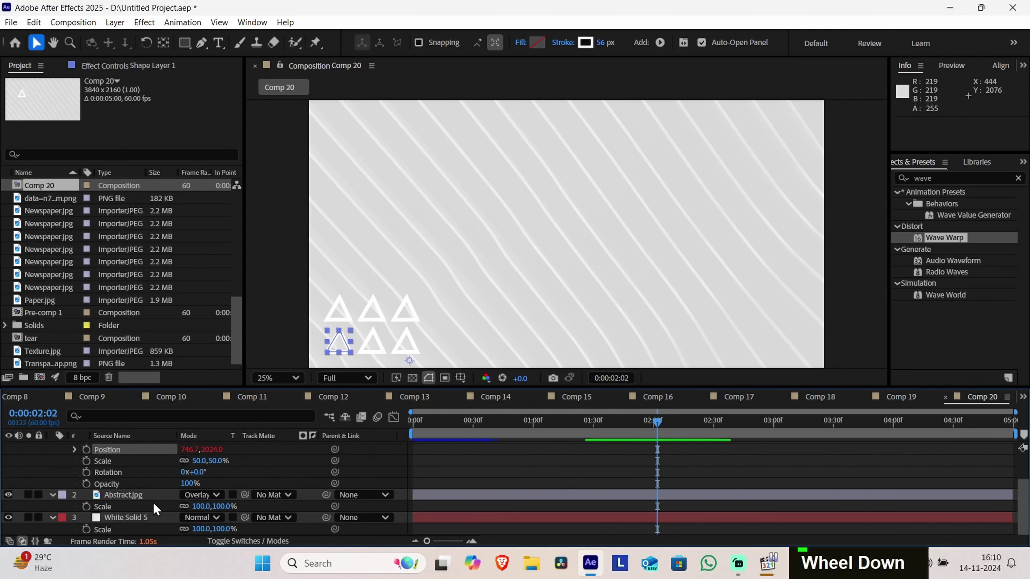
{"action": "scroll", "coordinate": [144, 505], "scroll_direction": "up", "scroll_amount": 3}
{"action": "scroll", "coordinate": [143, 501], "scroll_direction": "down", "scroll_amount": 3}
{"action": "scroll", "coordinate": [144, 502], "scroll_direction": "up", "scroll_amount": 3}
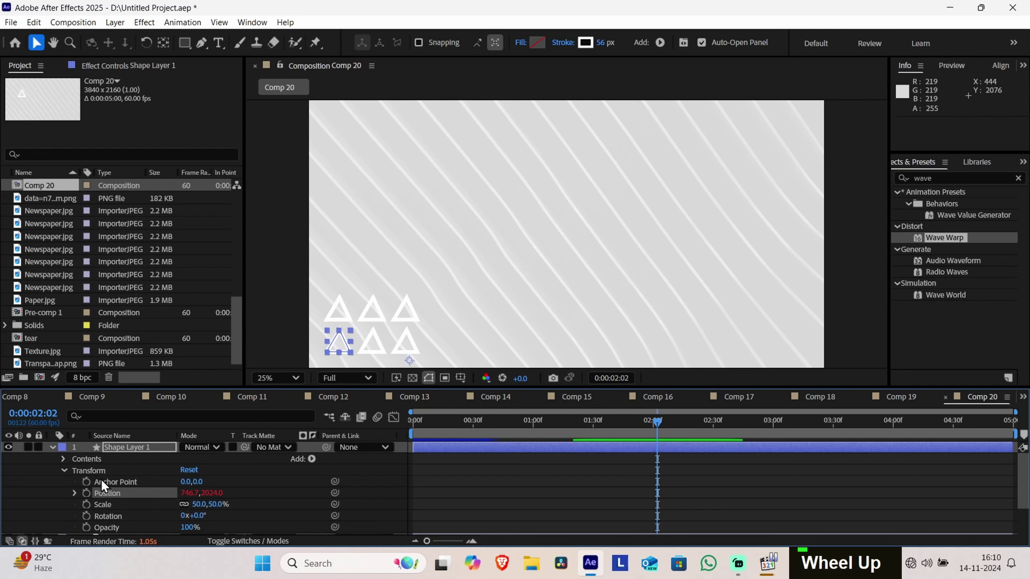
{"action": "left_click", "coordinate": [83, 471]}
{"action": "left_click", "coordinate": [61, 459]}
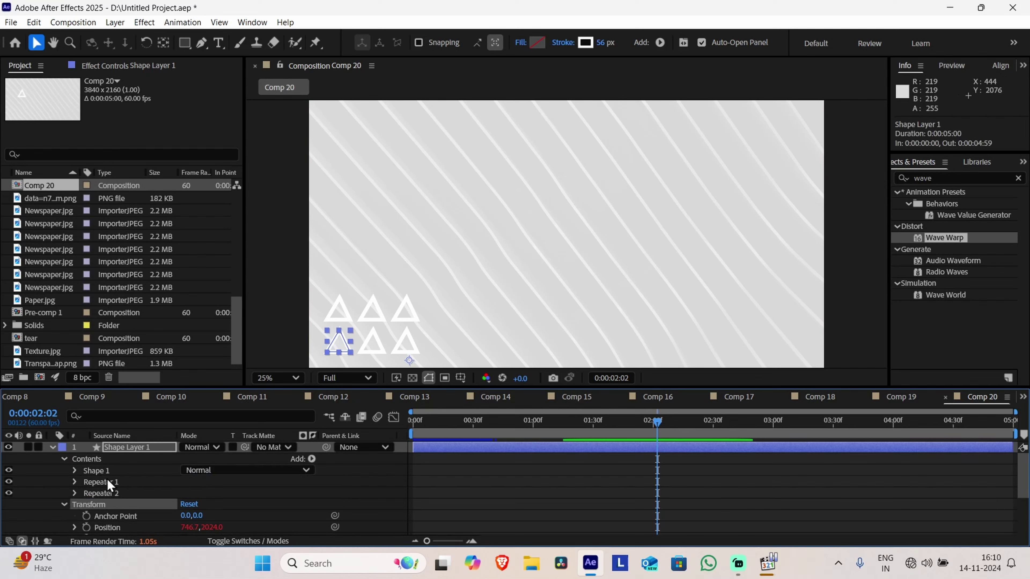
{"action": "left_click", "coordinate": [75, 494]}
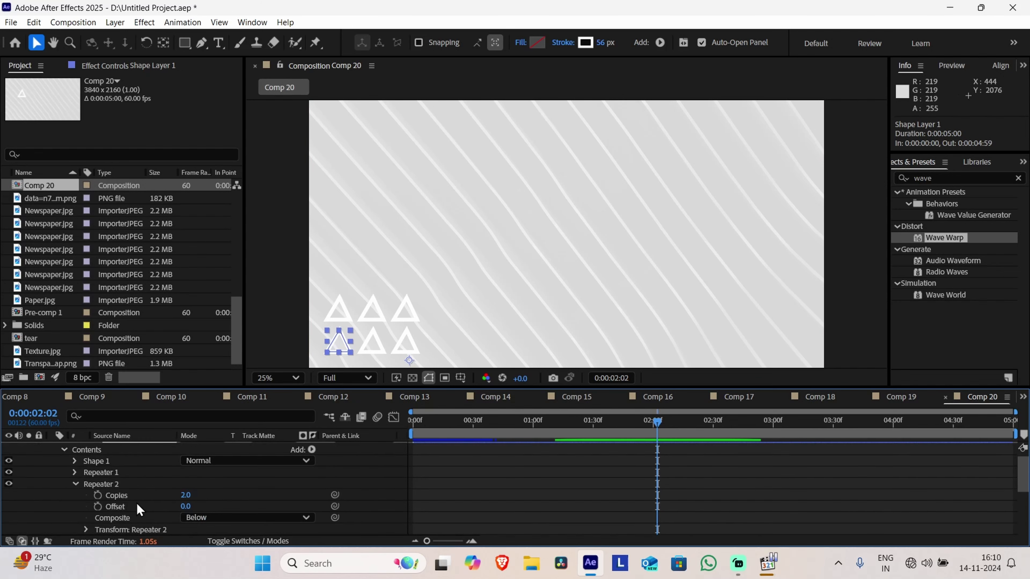
{"action": "scroll", "coordinate": [118, 495], "scroll_direction": "down", "scroll_amount": 1}
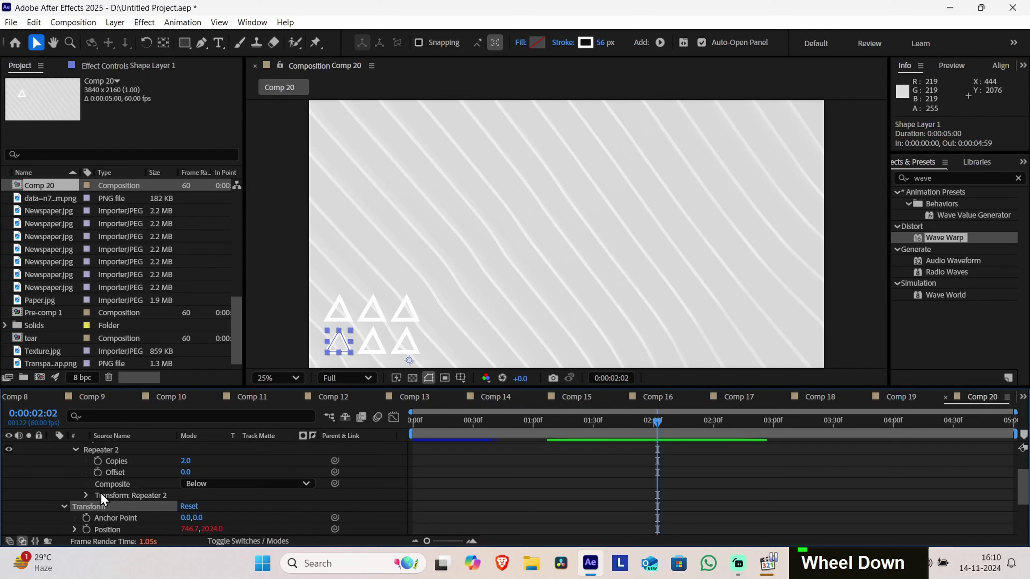
{"action": "left_click", "coordinate": [87, 495]}
{"action": "scroll", "coordinate": [121, 502], "scroll_direction": "down", "scroll_amount": 1}
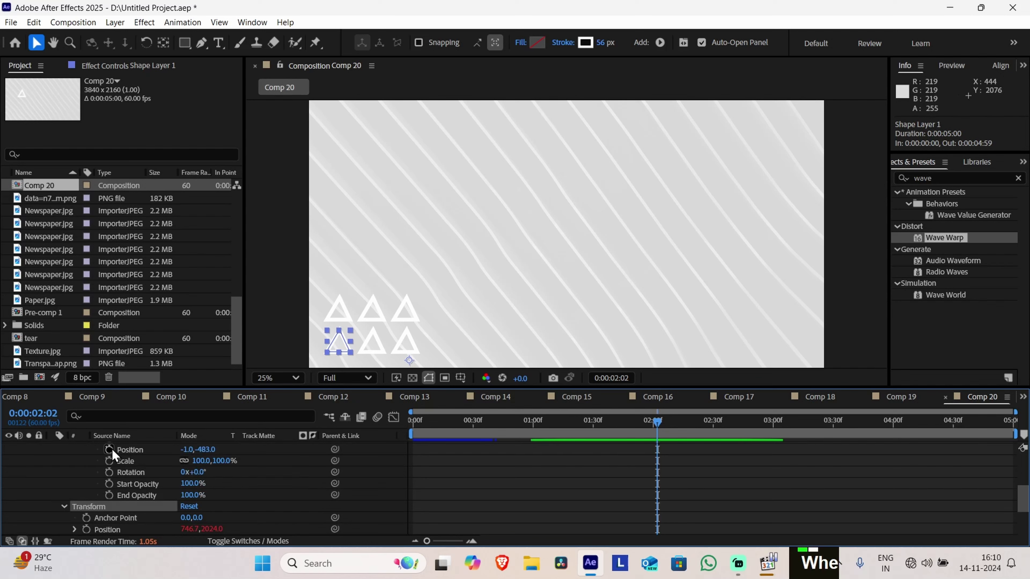
{"action": "left_click", "coordinate": [109, 450], "text": "alt"}
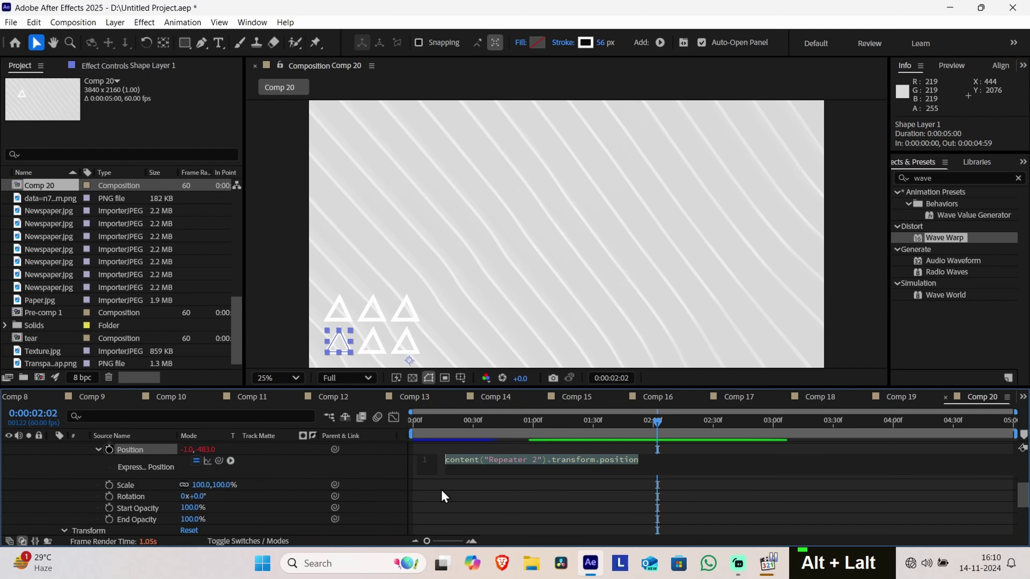
{"action": "type", "text": "wiggle"}
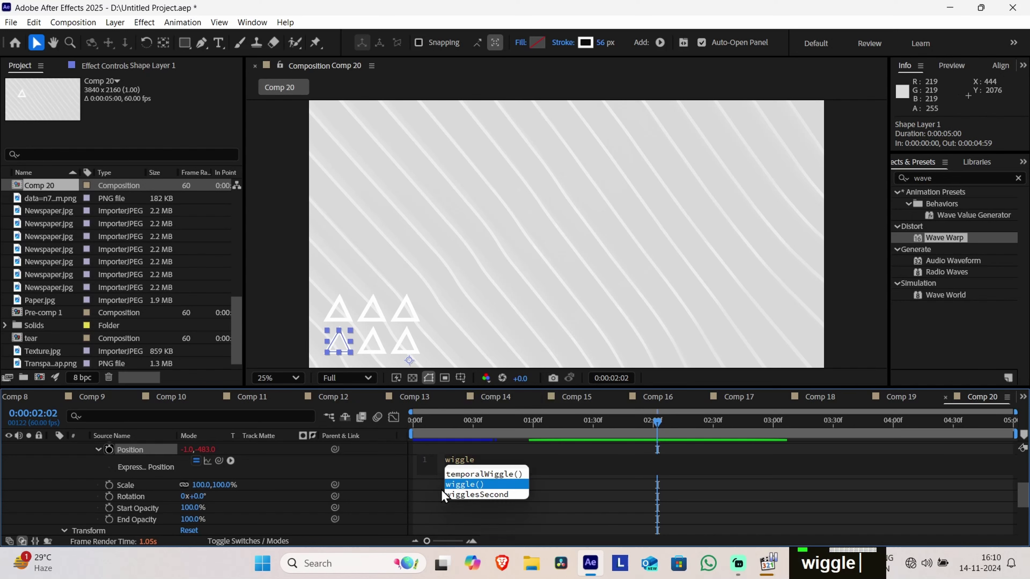
{"action": "type", "text": "(2,9"}
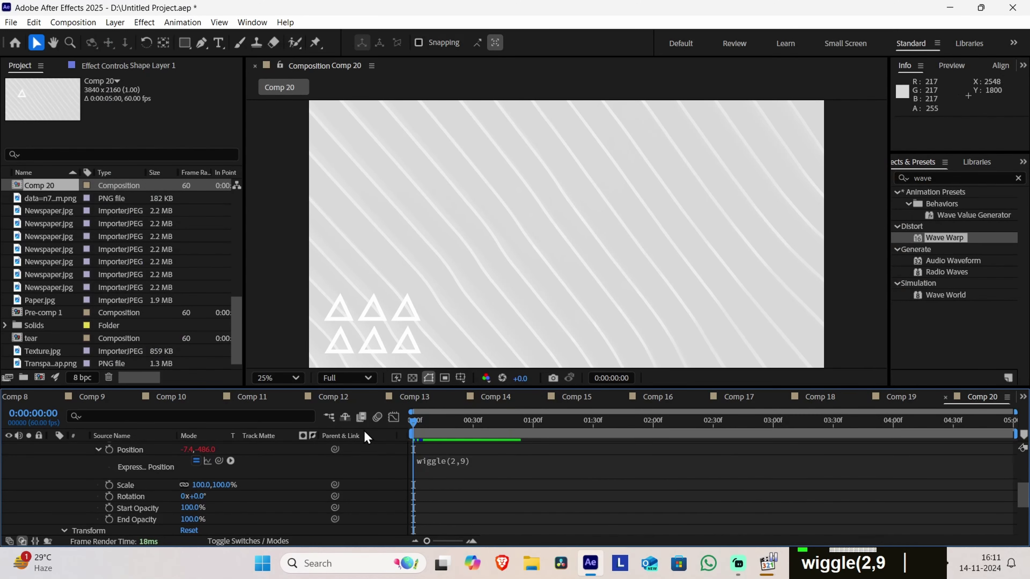
{"action": "key", "text": "space"}
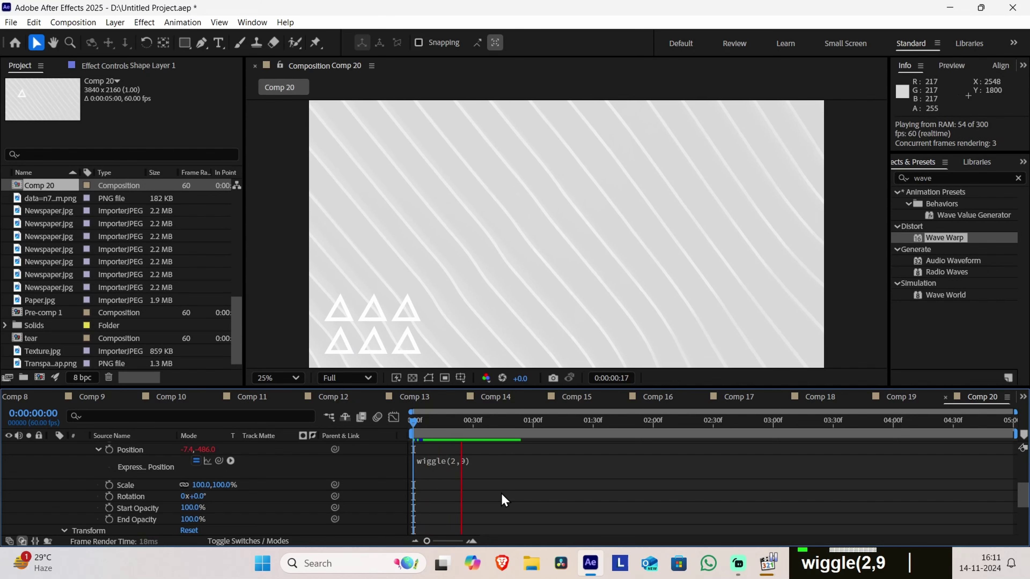
{"action": "key", "text": "space"}
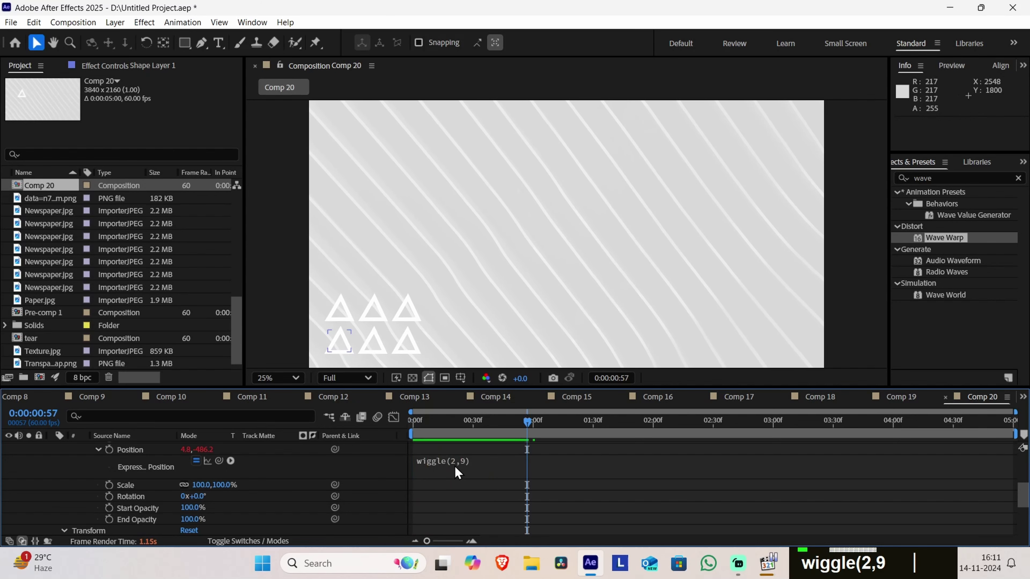
Change Repeater 2's Position expression to wiggle(2,18)
{"action": "left_click", "coordinate": [469, 463]}
{"action": "left_click", "coordinate": [492, 461]}
{"action": "key", "text": "BackSpace"}
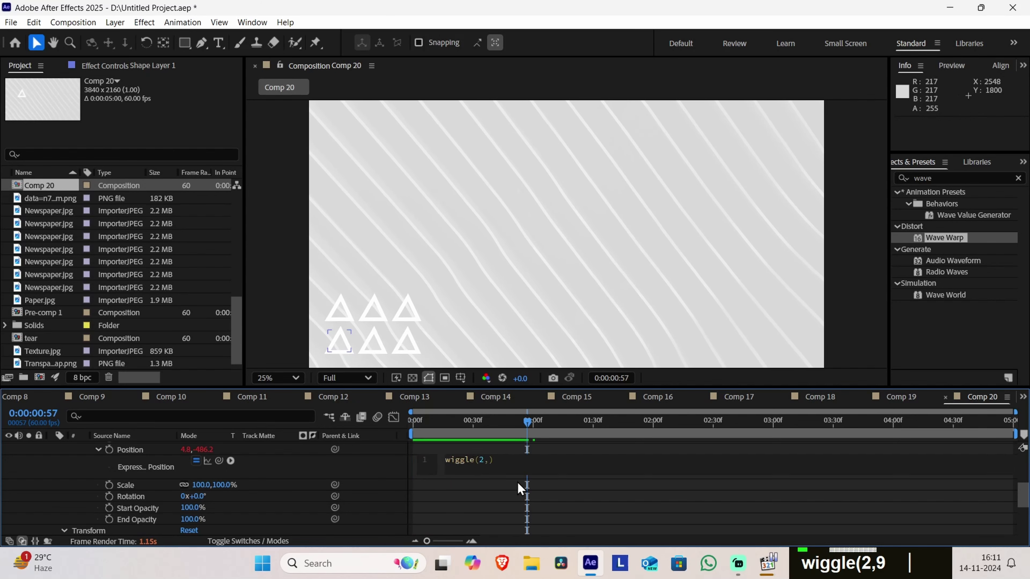
{"action": "type", "text": "18"}
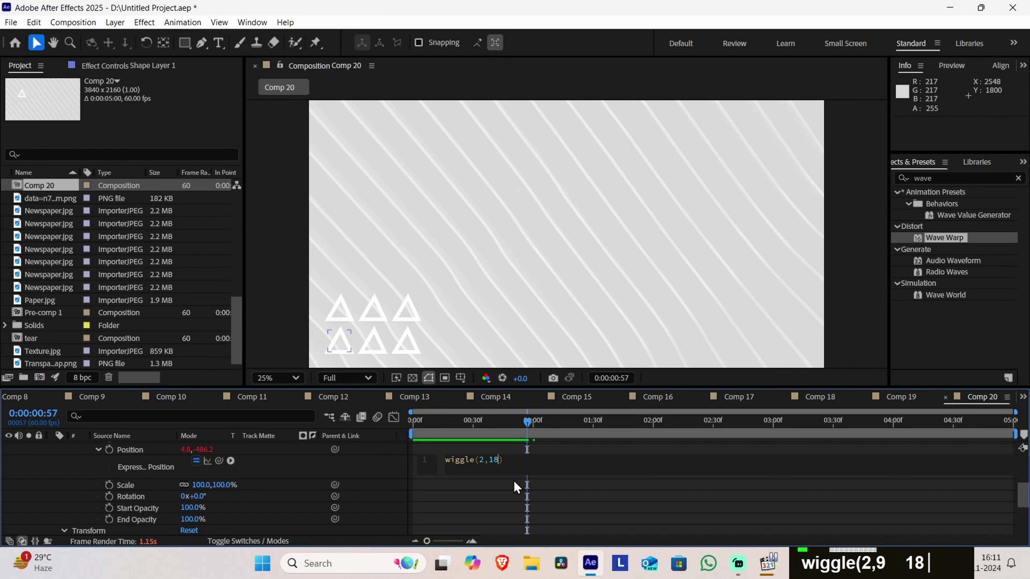
{"action": "key", "text": "Return"}
Play Comp 20 from the start to check the stronger wiggle between the triangle rows
{"action": "key", "text": "space"}
{"action": "key", "text": "space"}
{"action": "key", "text": "space"}
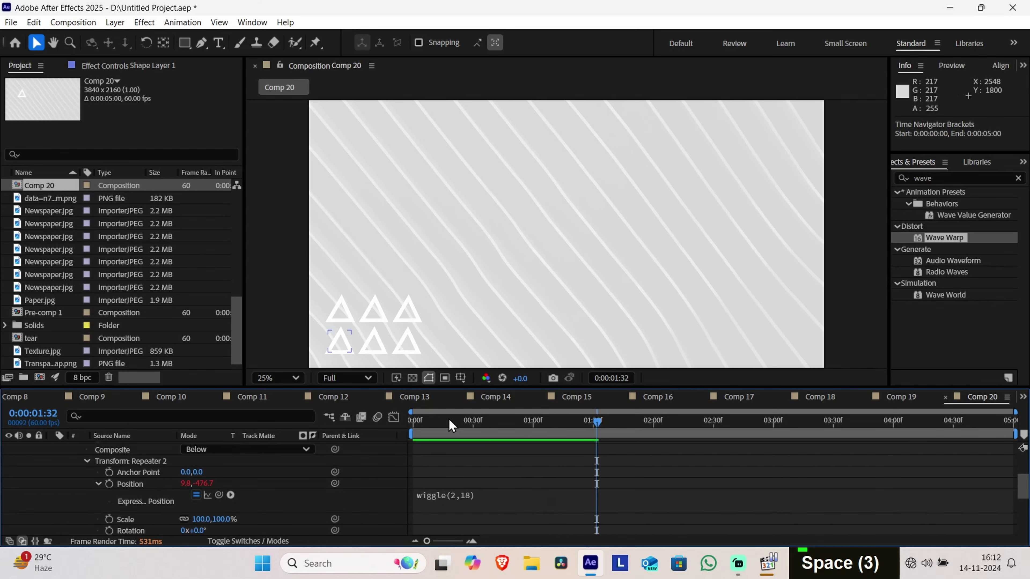
{"action": "left_click_drag", "start_coordinate": [596, 425], "coordinate": [401, 435]}
{"action": "key", "text": "space"}
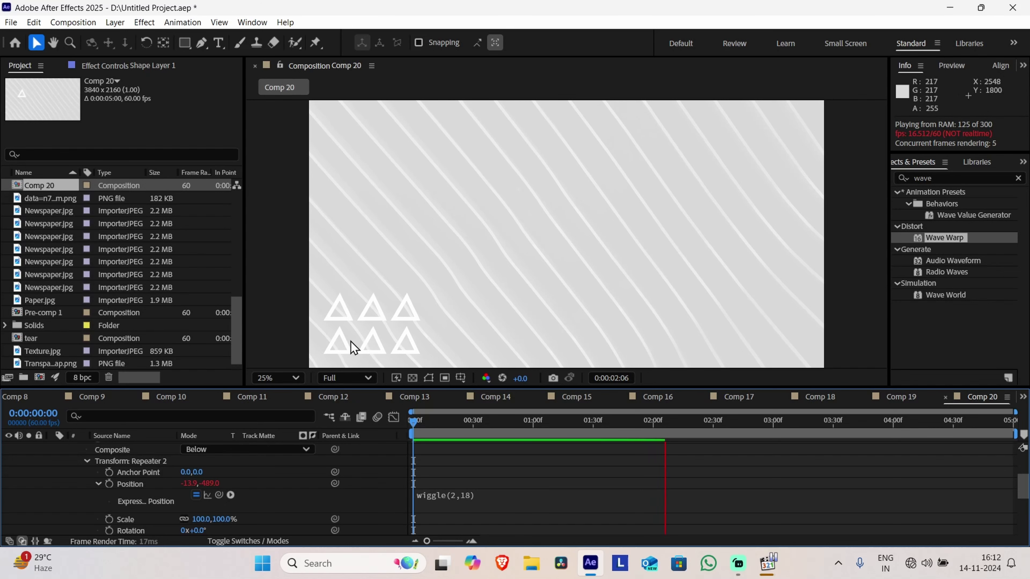
{"action": "key", "text": "space"}
{"action": "left_click_drag", "start_coordinate": [441, 423], "coordinate": [396, 428]}
Draw a small rectangle of about 144 by 156 px above and right of the composition's centre as a new shape layer
{"action": "left_click", "coordinate": [202, 42]}
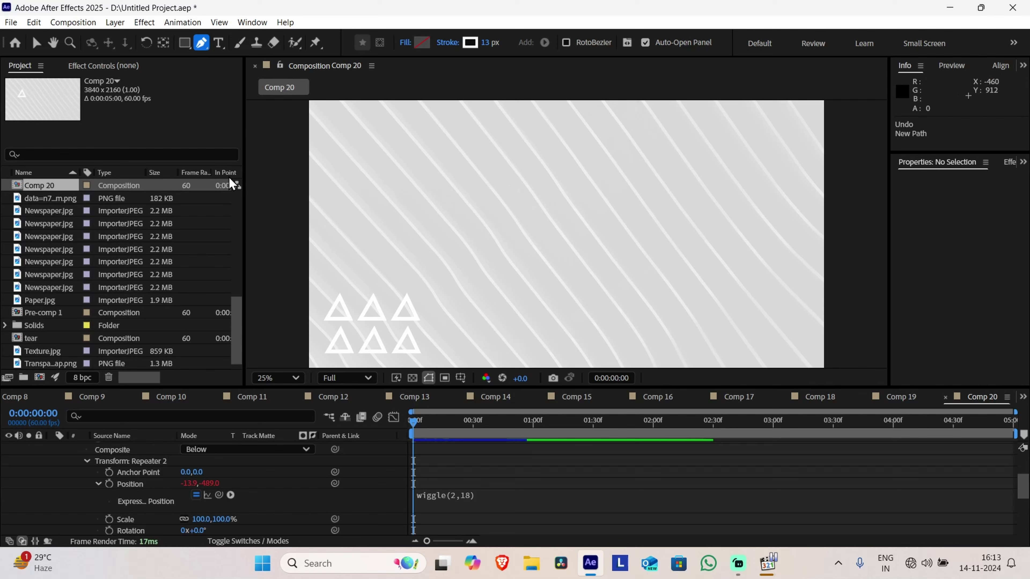
{"action": "left_click", "coordinate": [184, 47]}
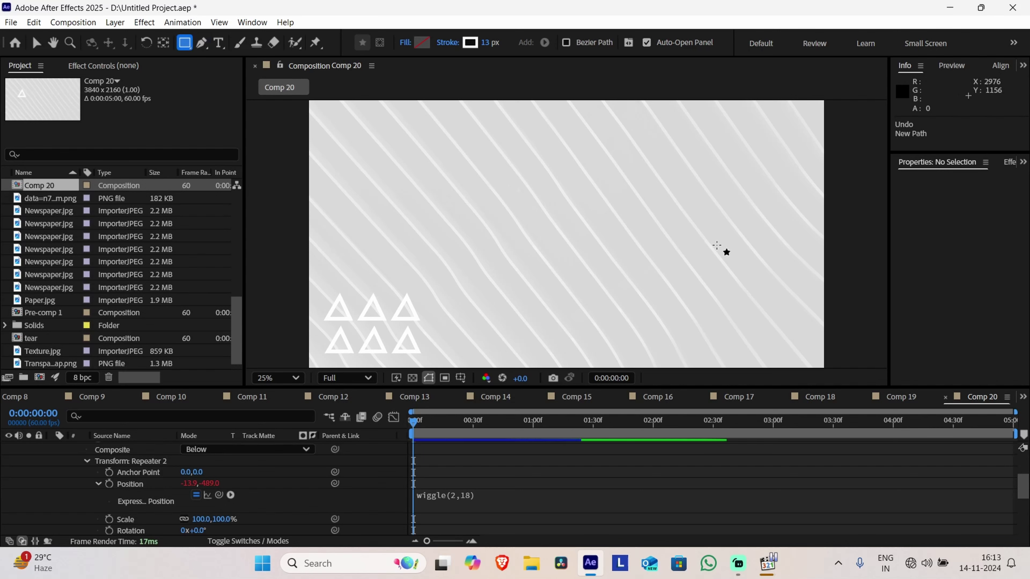
{"action": "left_click_drag", "start_coordinate": [621, 189], "coordinate": [640, 210]}
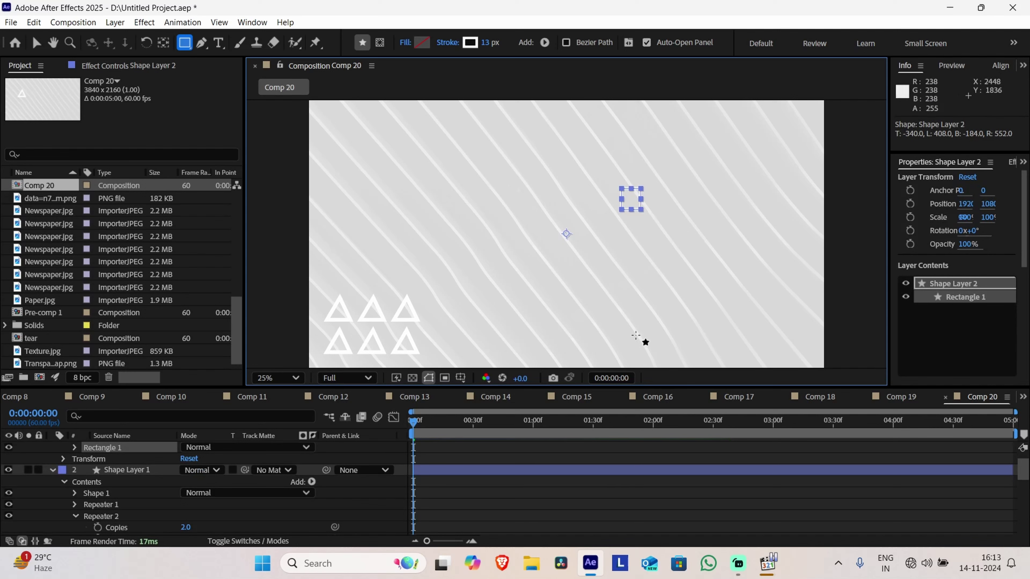
Set the new rectangle's stroke colour to dark grey 565656
{"action": "left_click", "coordinate": [470, 42]}
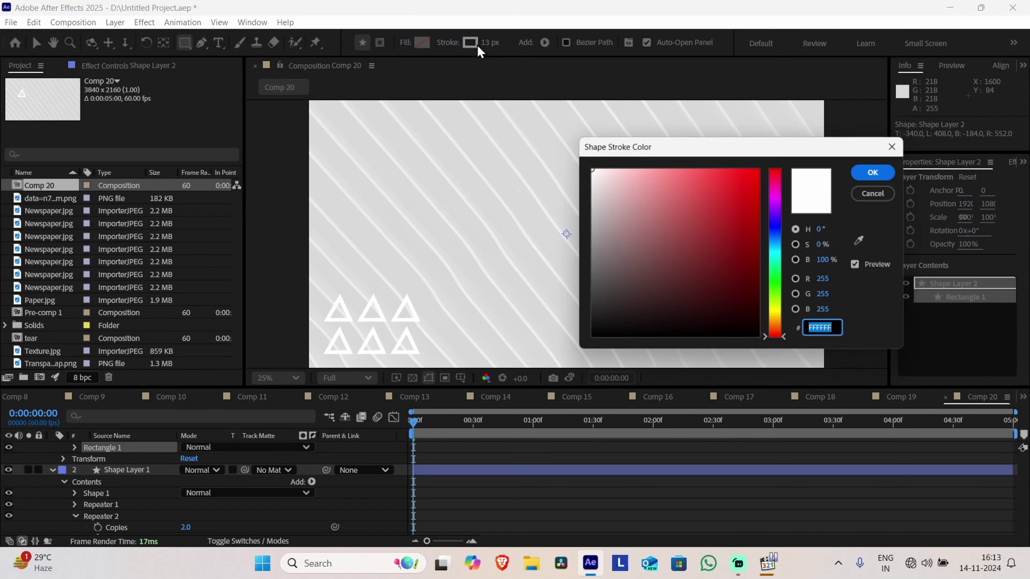
{"action": "left_click", "coordinate": [664, 195]}
{"action": "left_click_drag", "start_coordinate": [664, 195], "coordinate": [757, 187]}
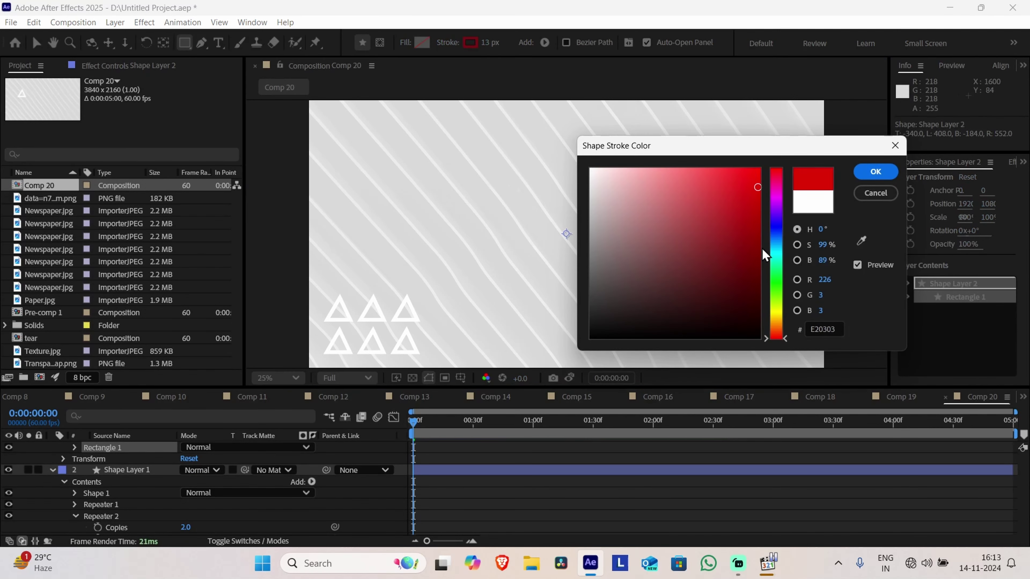
{"action": "left_click_drag", "start_coordinate": [770, 143], "coordinate": [759, 246]}
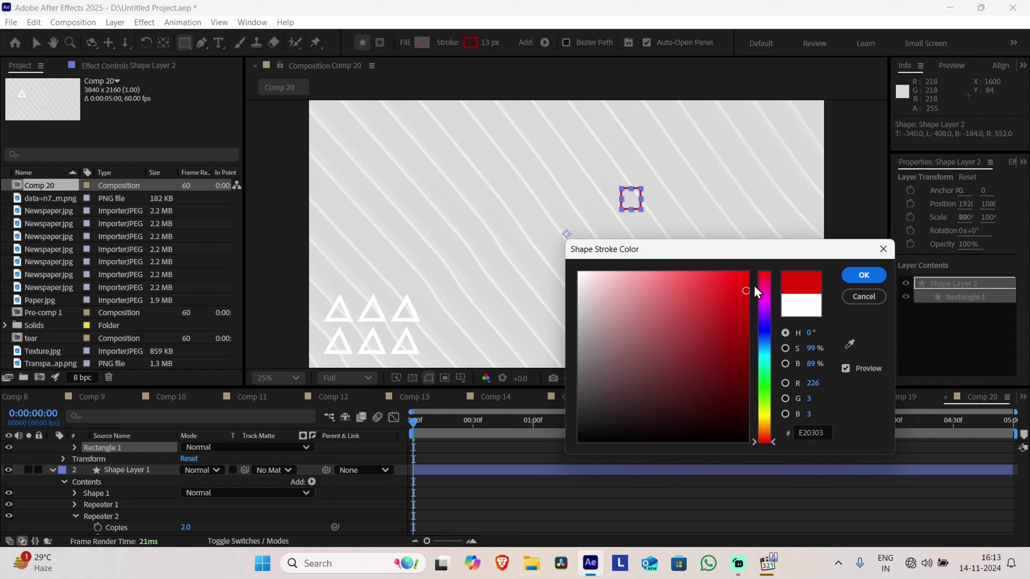
{"action": "mouse_move", "coordinate": [748, 298]}
{"action": "left_mouse_down"}
{"action": "mouse_move", "coordinate": [644, 394]}
{"action": "mouse_move", "coordinate": [577, 414]}
{"action": "mouse_move", "coordinate": [568, 384]}
{"action": "left_mouse_up"}
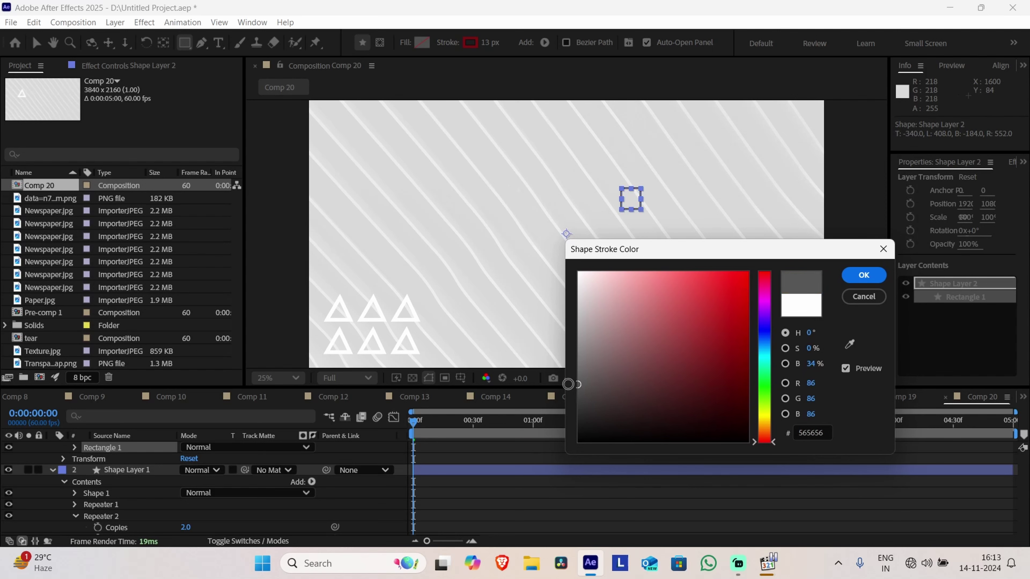
{"action": "left_click", "coordinate": [864, 275]}
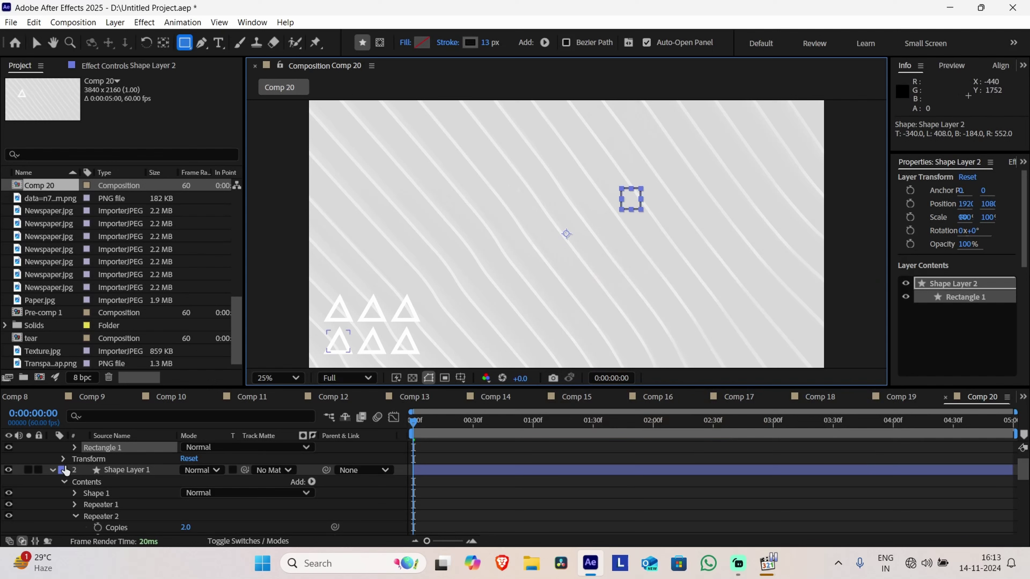
Set the Stroke Width of Rectangle 1 in Shape Layer 2 to 33
{"action": "scroll", "coordinate": [77, 461], "scroll_direction": "up", "scroll_amount": 1}
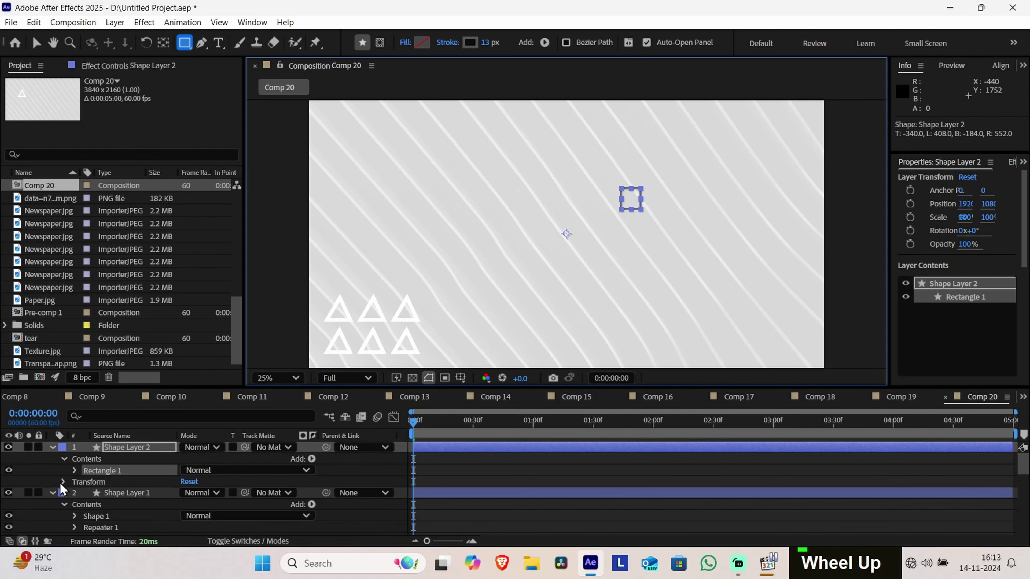
{"action": "left_click", "coordinate": [74, 471]}
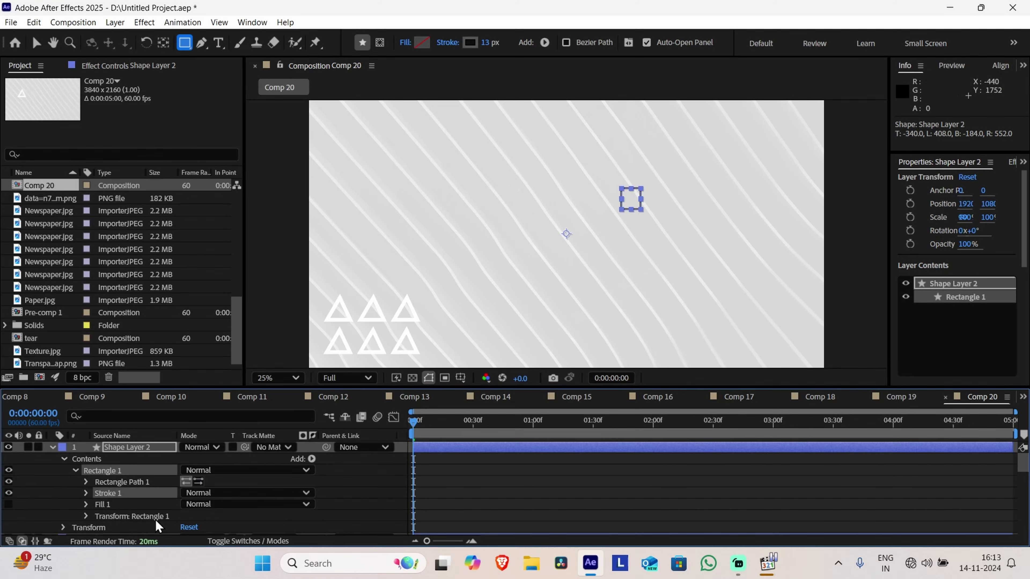
{"action": "left_click", "coordinate": [86, 493]}
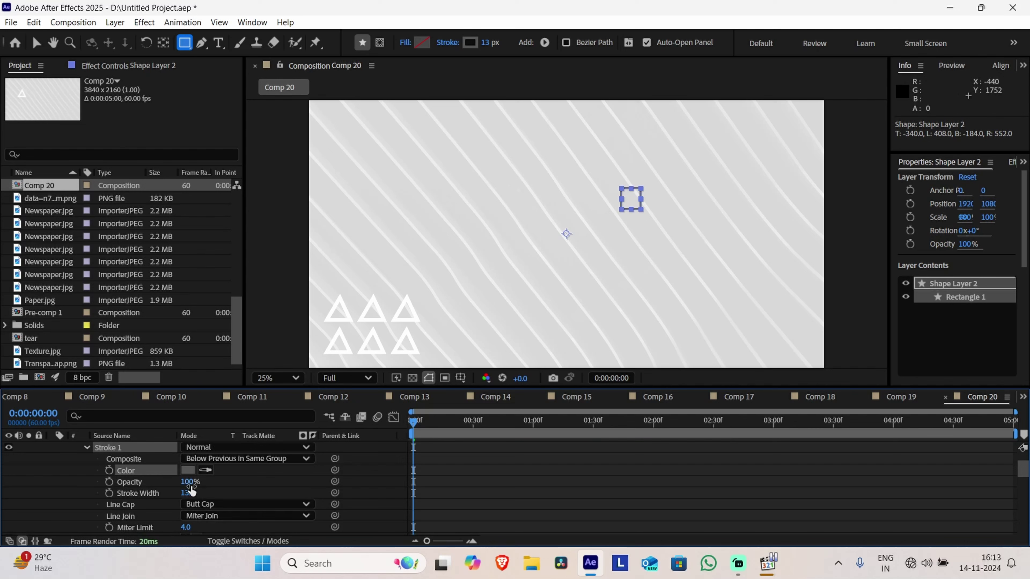
{"action": "left_click_drag", "start_coordinate": [187, 494], "coordinate": [210, 499]}
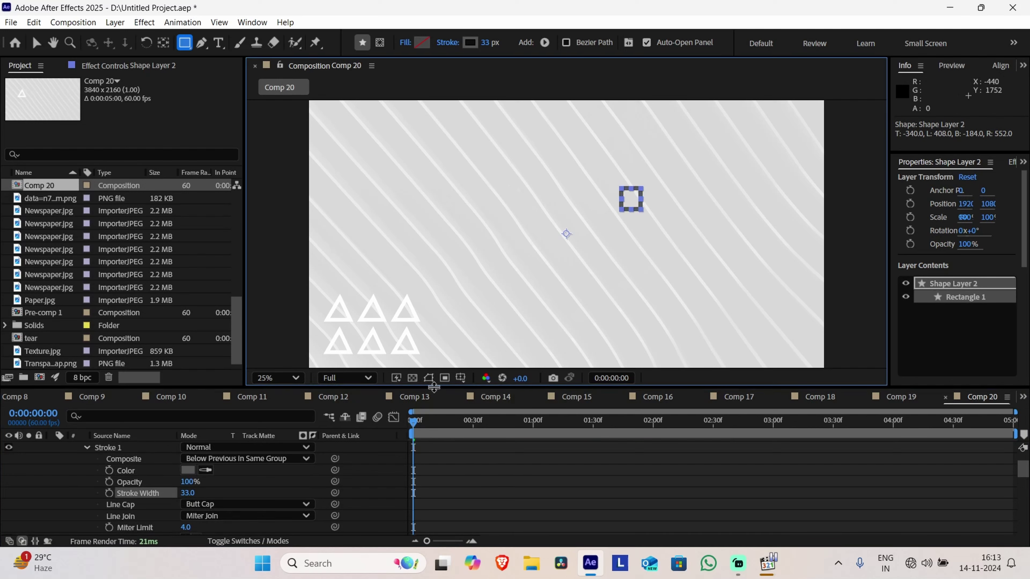
Move the grey square toward the composition's upper-right corner, placing Shape Layer 2 at Position 2316, 668
{"action": "left_click", "coordinate": [526, 461]}
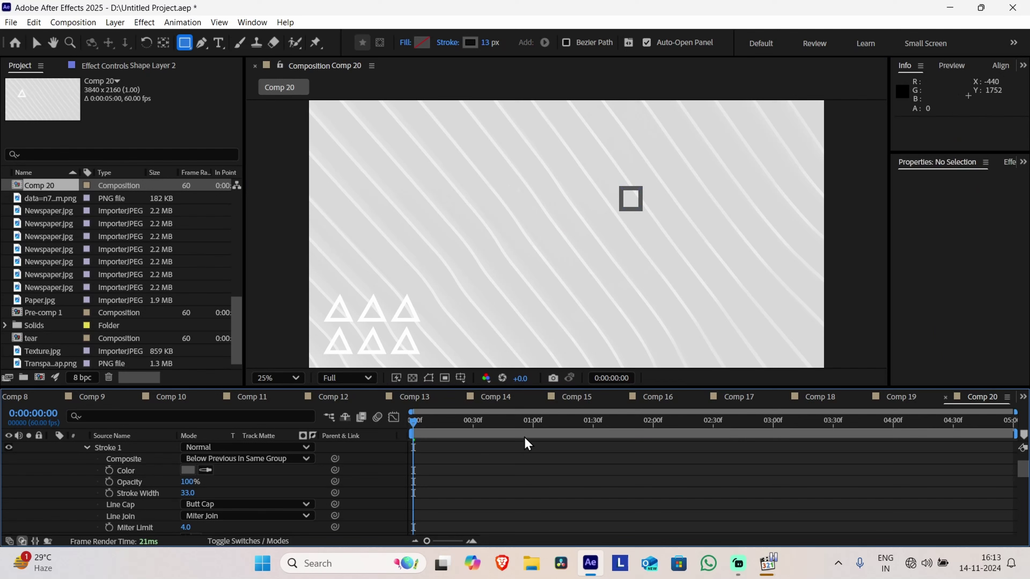
{"action": "left_click", "coordinate": [36, 42]}
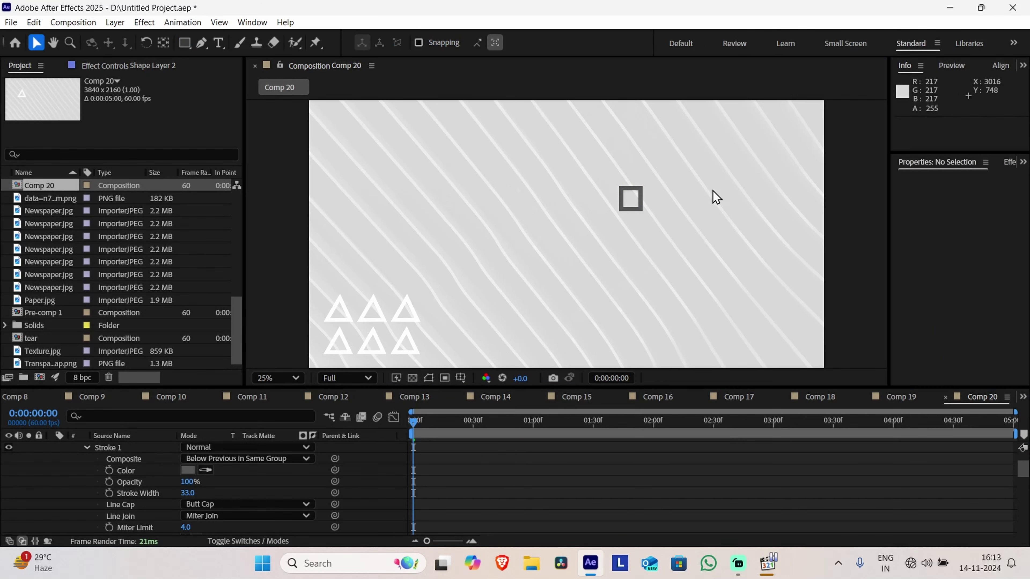
{"action": "left_click_drag", "start_coordinate": [635, 201], "coordinate": [690, 141]}
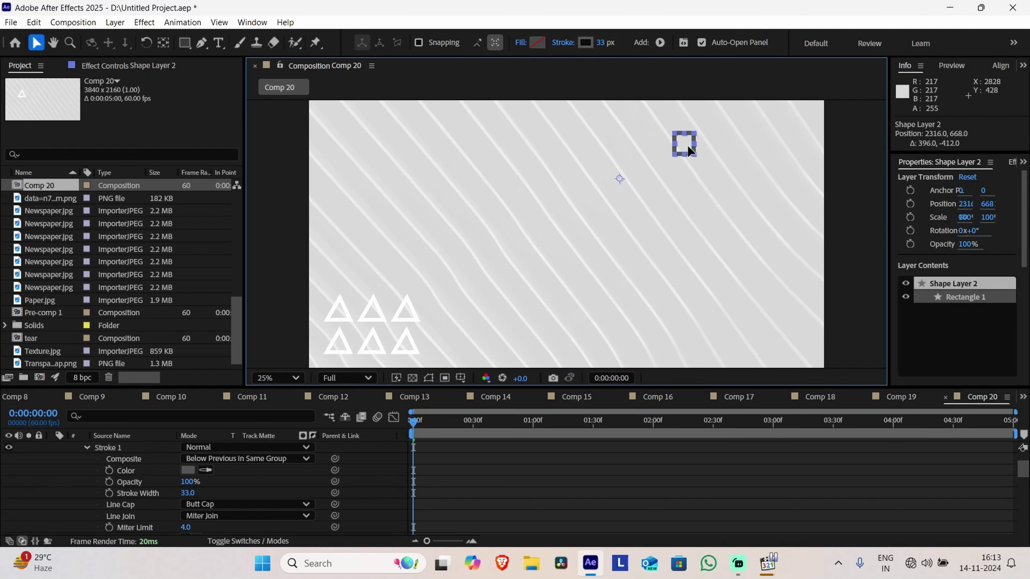
Add a Repeater to Shape Layer 2 and increase its horizontal Position offset so the three squares stand in a row with gaps
{"action": "scroll", "coordinate": [156, 478], "scroll_direction": "up", "scroll_amount": 2}
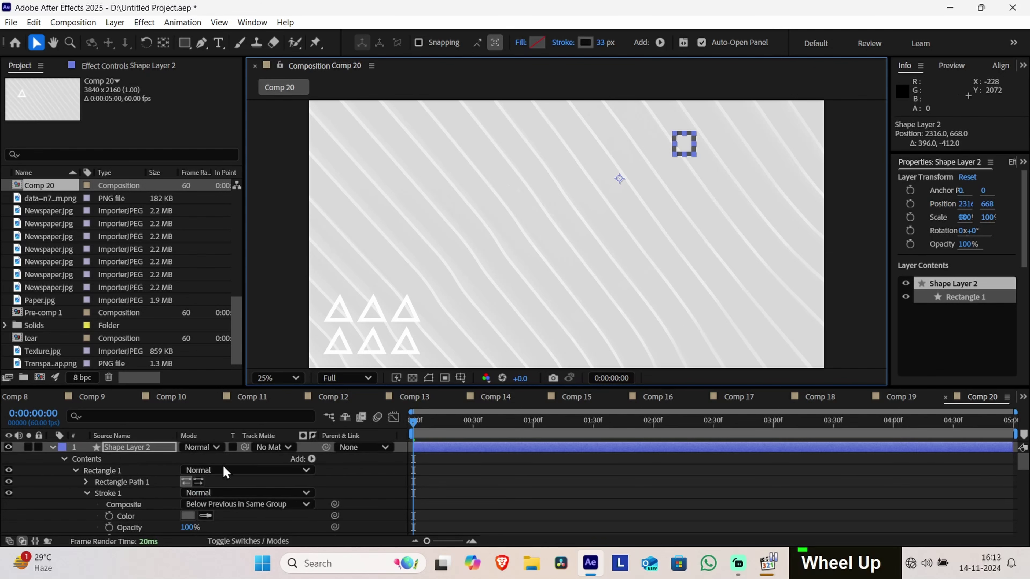
{"action": "left_click", "coordinate": [302, 458]}
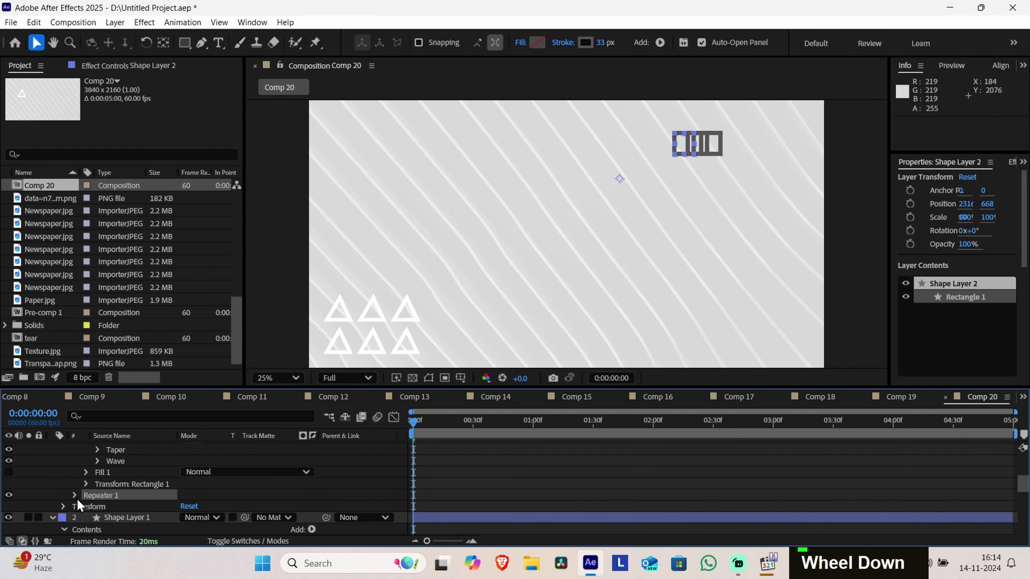
{"action": "left_click", "coordinate": [76, 498]}
{"action": "scroll", "coordinate": [77, 499], "scroll_direction": "down", "scroll_amount": 1}
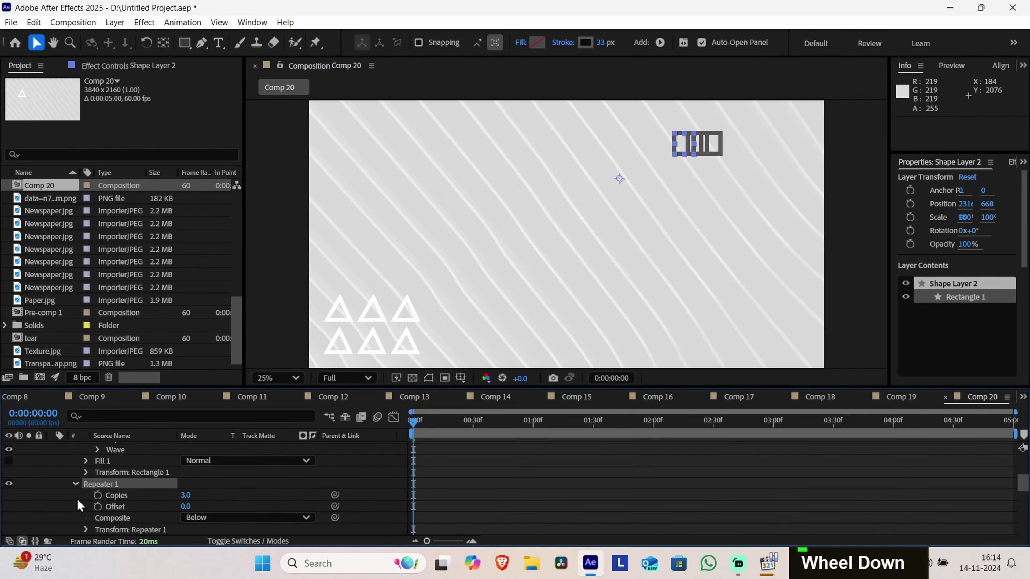
{"action": "scroll", "coordinate": [178, 524], "scroll_direction": "down", "scroll_amount": 3}
{"action": "left_click", "coordinate": [88, 461]}
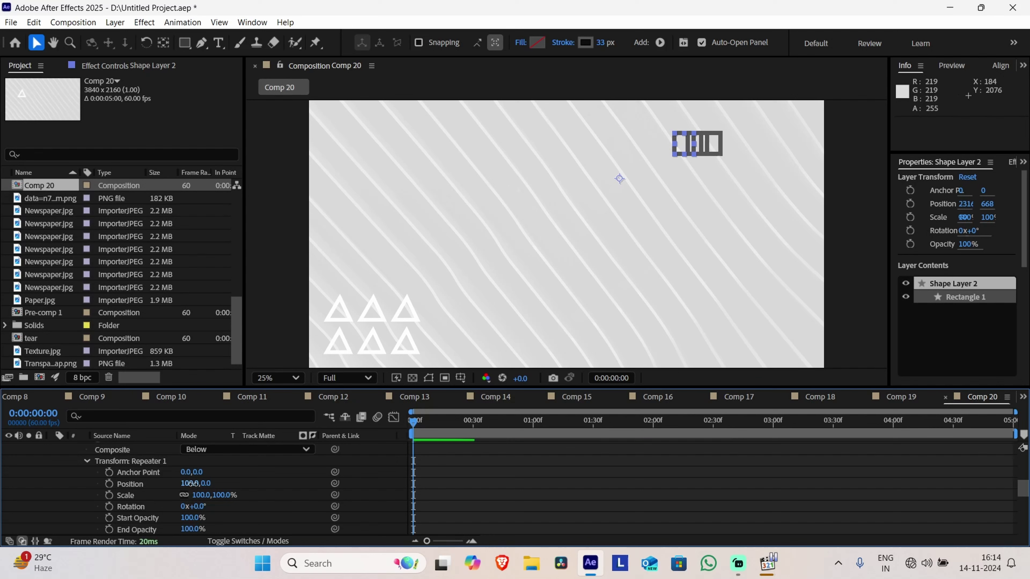
{"action": "left_click_drag", "start_coordinate": [192, 483], "coordinate": [223, 489]}
Add a second Repeater to Shape Layer 2's contents
{"action": "scroll", "coordinate": [237, 521], "scroll_direction": "up", "scroll_amount": 5}
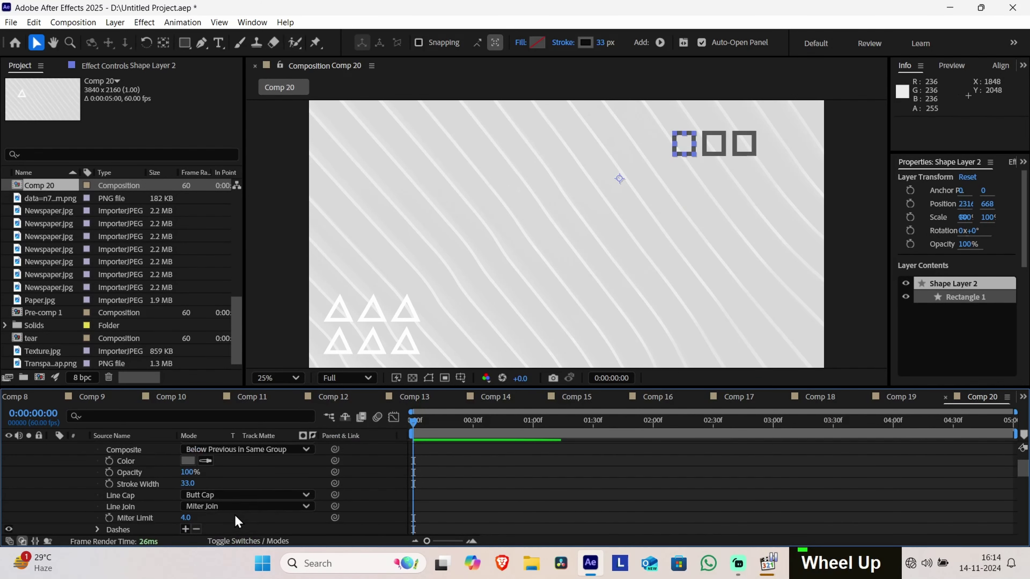
{"action": "scroll", "coordinate": [243, 500], "scroll_direction": "up", "scroll_amount": 3}
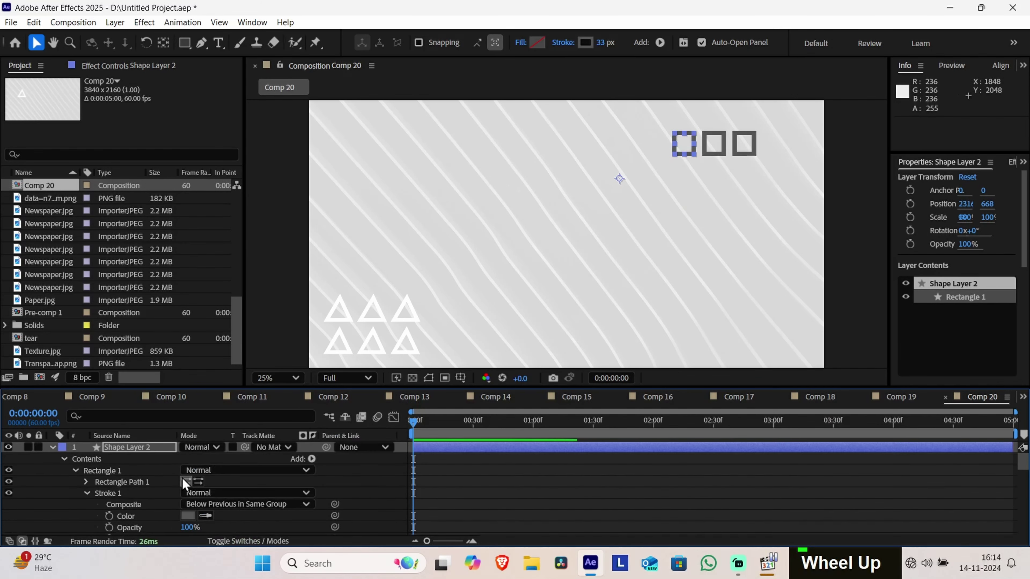
{"action": "left_click", "coordinate": [311, 459]}
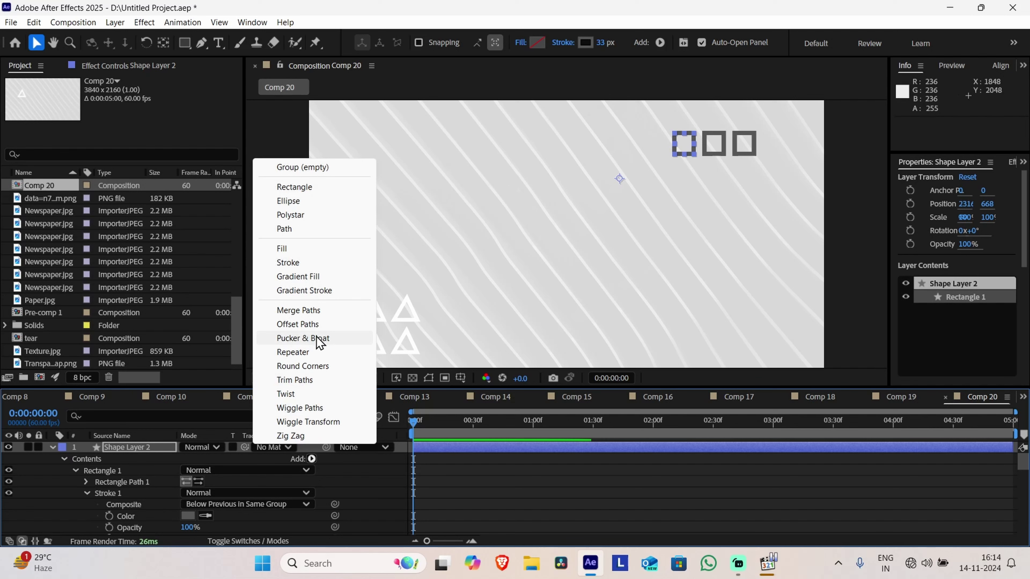
{"action": "left_click", "coordinate": [308, 352]}
{"action": "scroll", "coordinate": [141, 497], "scroll_direction": "down", "scroll_amount": 3}
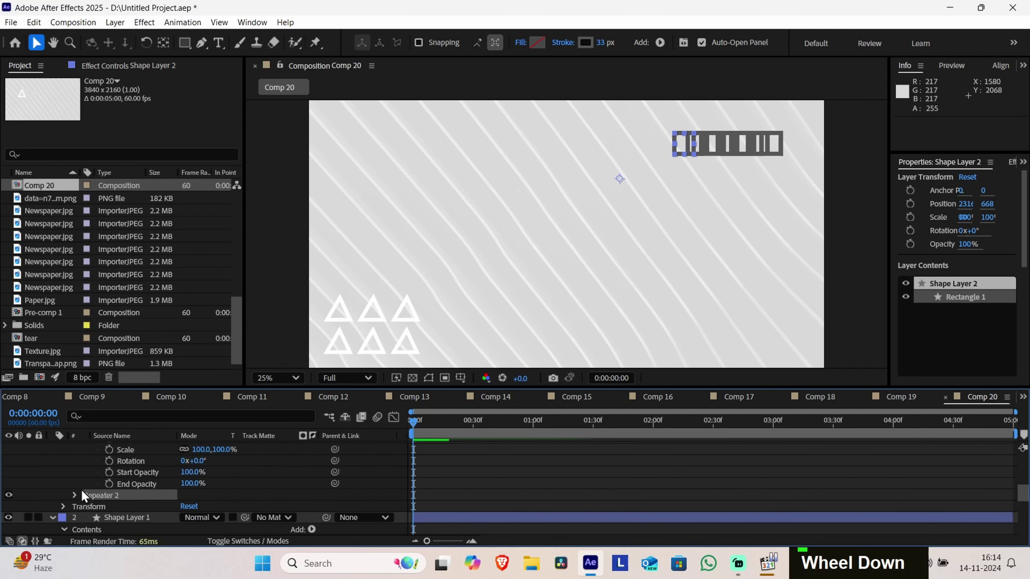
Set Repeater 2's vertical Position offset to 233 and slightly reduce its horizontal offset, forming three staggered rows of squares
{"action": "left_click", "coordinate": [63, 506]}
{"action": "scroll", "coordinate": [70, 509], "scroll_direction": "down", "scroll_amount": 1}
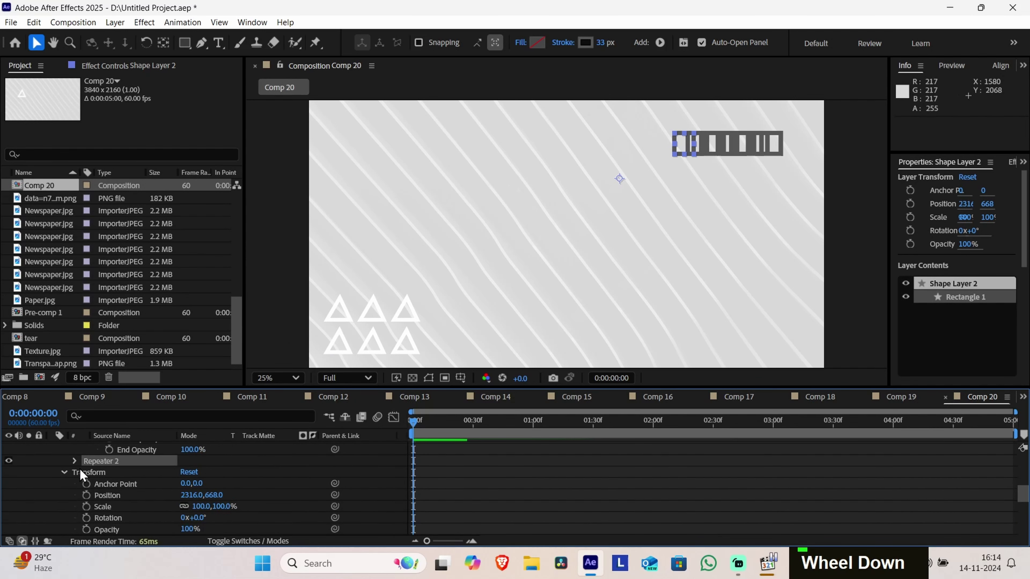
{"action": "key", "text": "ctrl+z"}
{"action": "left_click", "coordinate": [75, 462]}
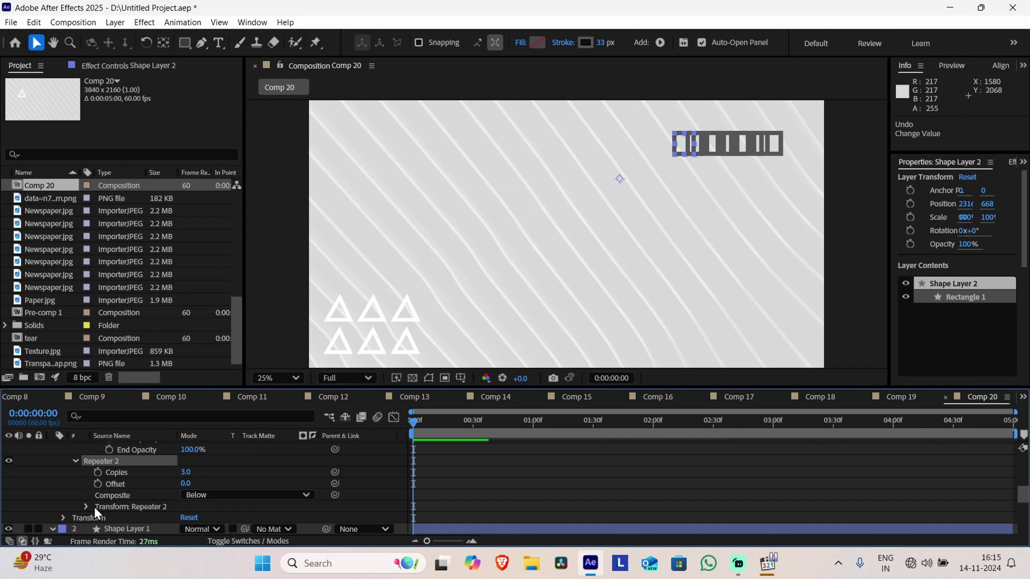
{"action": "left_click", "coordinate": [86, 507]}
{"action": "scroll", "coordinate": [89, 506], "scroll_direction": "down", "scroll_amount": 1}
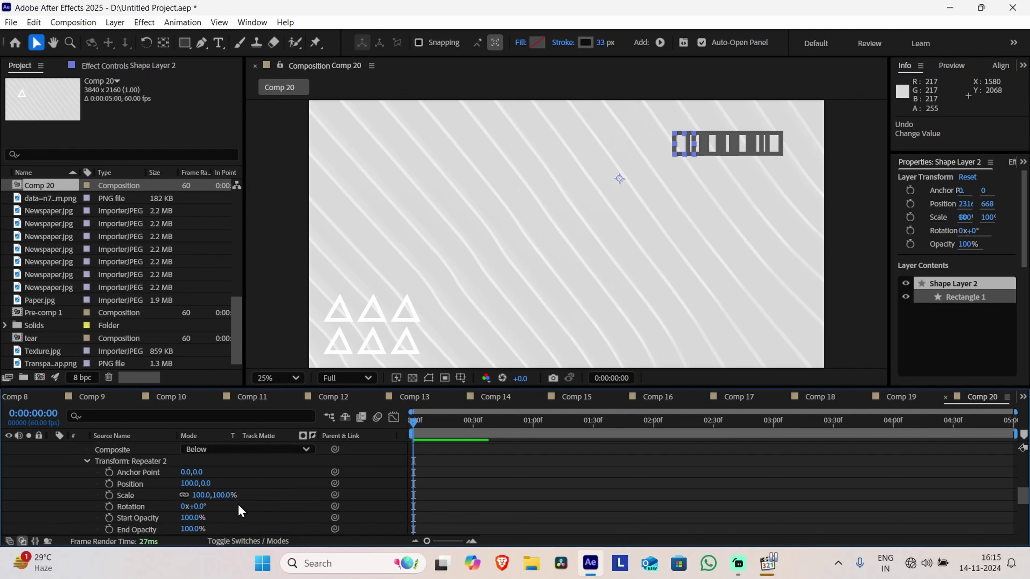
{"action": "left_click_drag", "start_coordinate": [204, 487], "coordinate": [329, 519]}
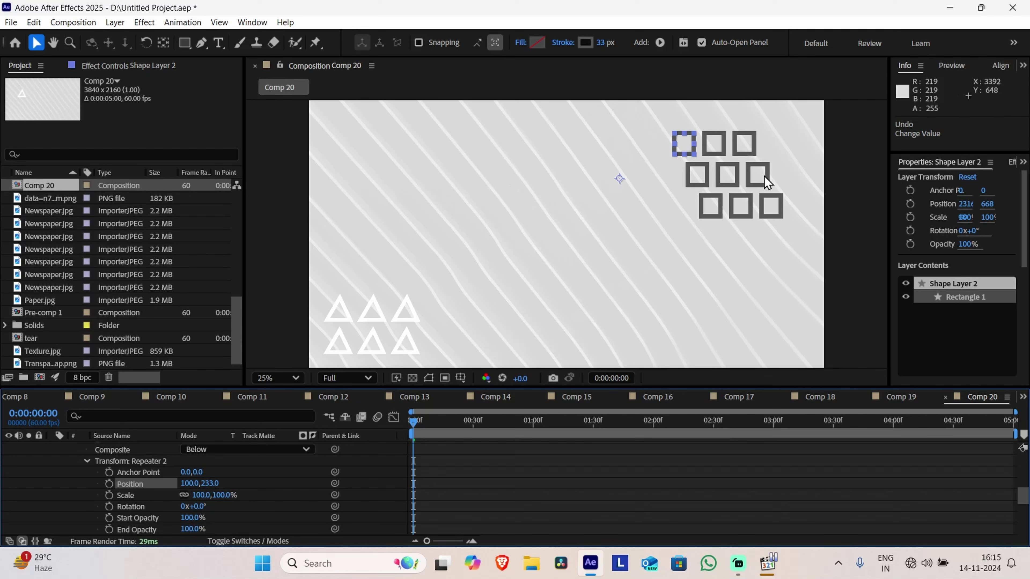
{"action": "left_click_drag", "start_coordinate": [189, 484], "coordinate": [169, 481]}
Shift the grid of squares horizontally toward the composition's right edge, placing Shape Layer 2 at Position 2552, 668
{"action": "scroll", "coordinate": [237, 507], "scroll_direction": "up", "scroll_amount": 5}
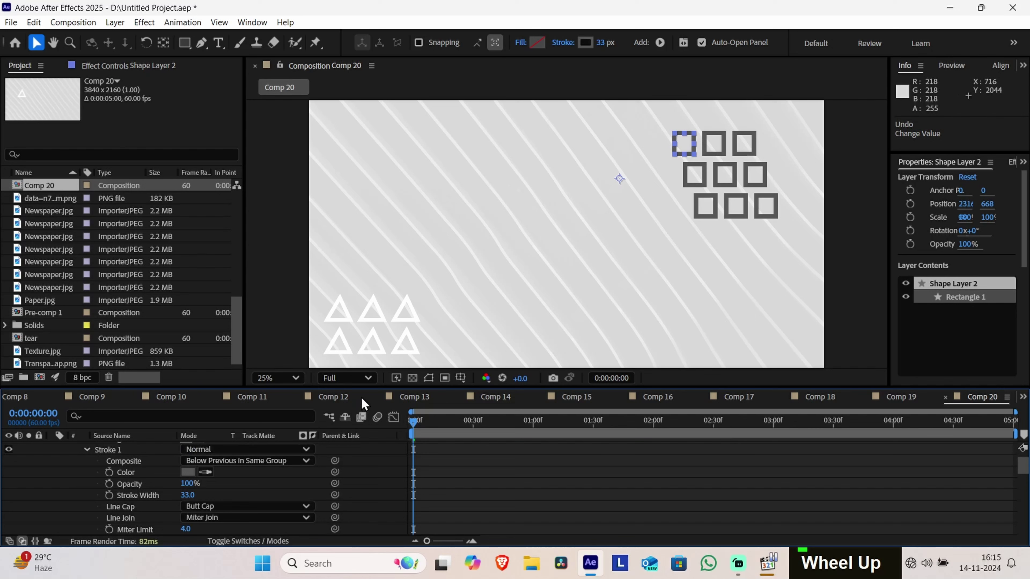
{"action": "scroll", "coordinate": [144, 507], "scroll_direction": "up", "scroll_amount": 2}
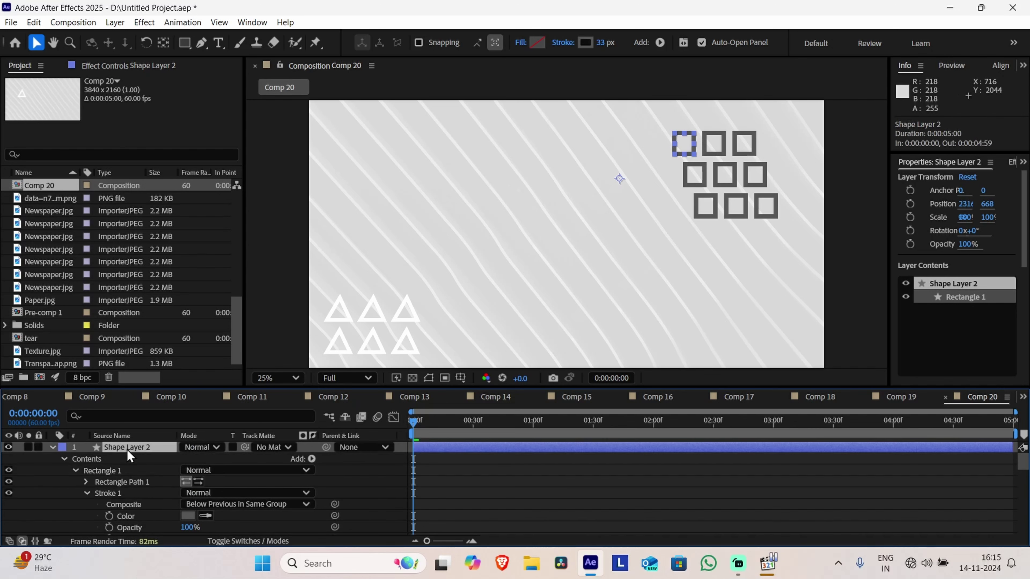
{"action": "key", "text": "t"}
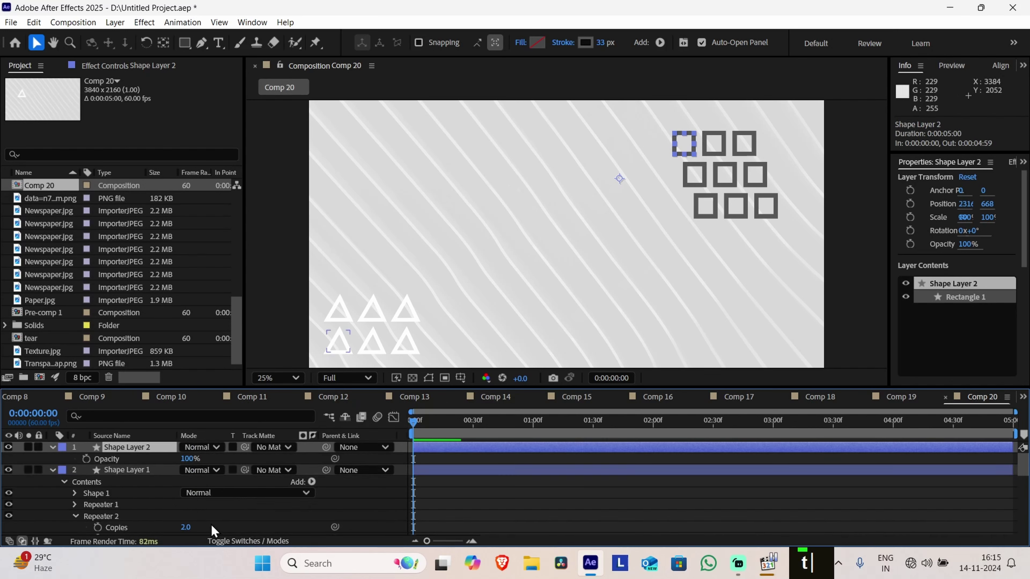
{"action": "key", "text": "p"}
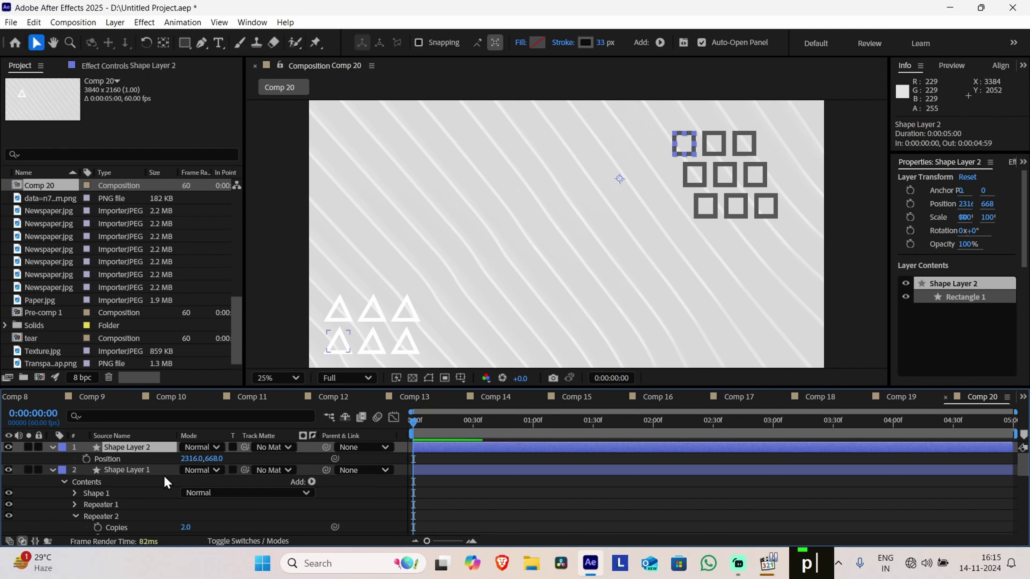
{"action": "left_click_drag", "start_coordinate": [194, 459], "coordinate": [300, 464]}
{"action": "left_click_drag", "start_coordinate": [299, 464], "coordinate": [385, 465]}
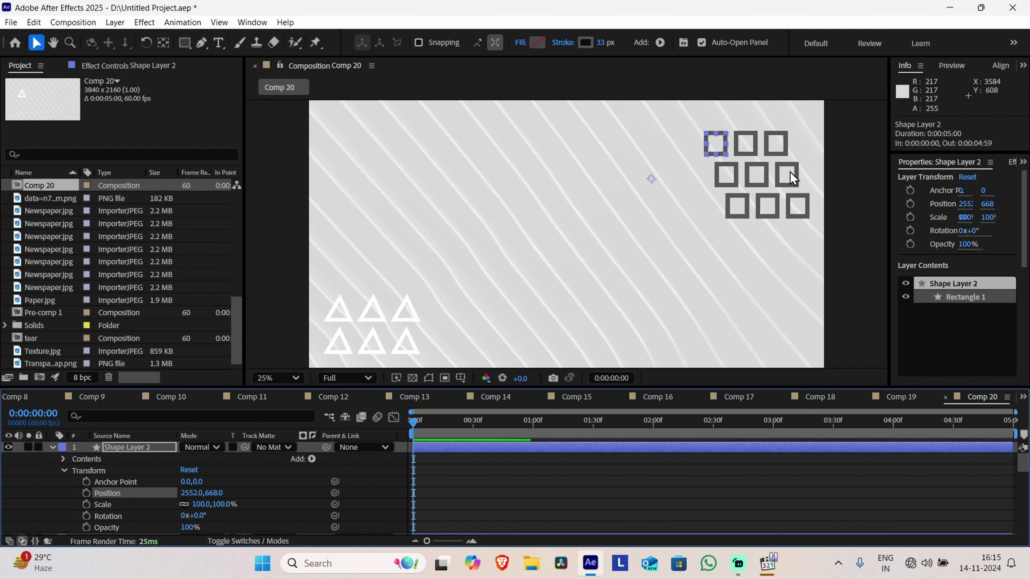
Try scaling Shape Layer 2 down to 95% and undo the scale change
{"action": "left_click", "coordinate": [65, 469]}
{"action": "left_click", "coordinate": [63, 459]}
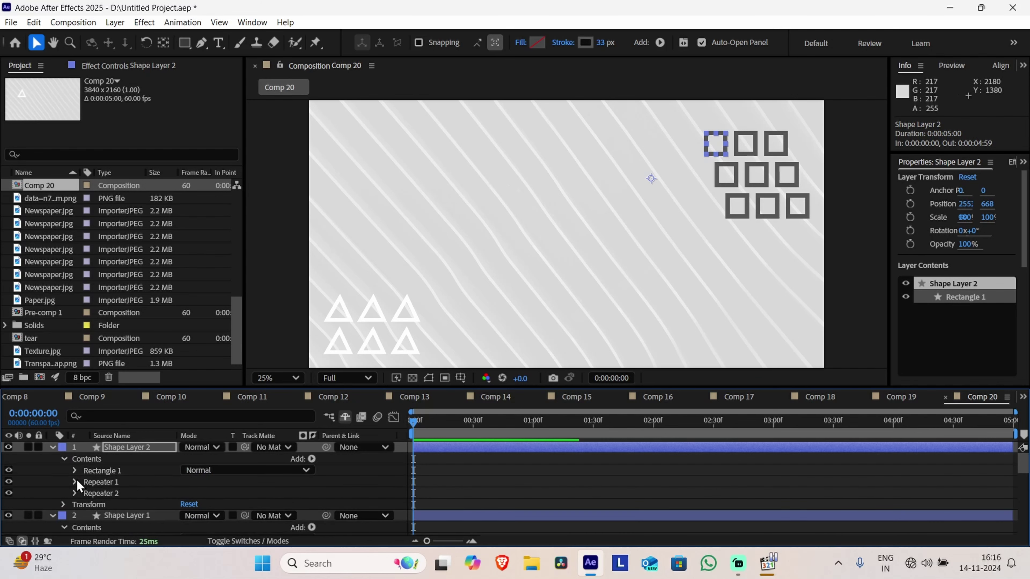
{"action": "left_click", "coordinate": [74, 470]}
{"action": "scroll", "coordinate": [111, 519], "scroll_direction": "up", "scroll_amount": 1}
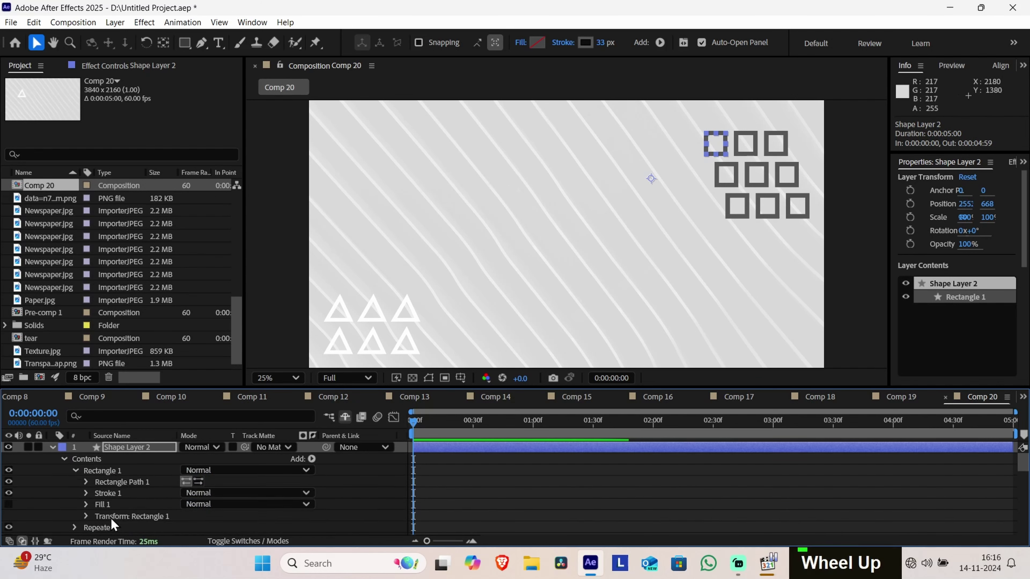
{"action": "left_click", "coordinate": [111, 519]}
{"action": "key", "text": "p"}
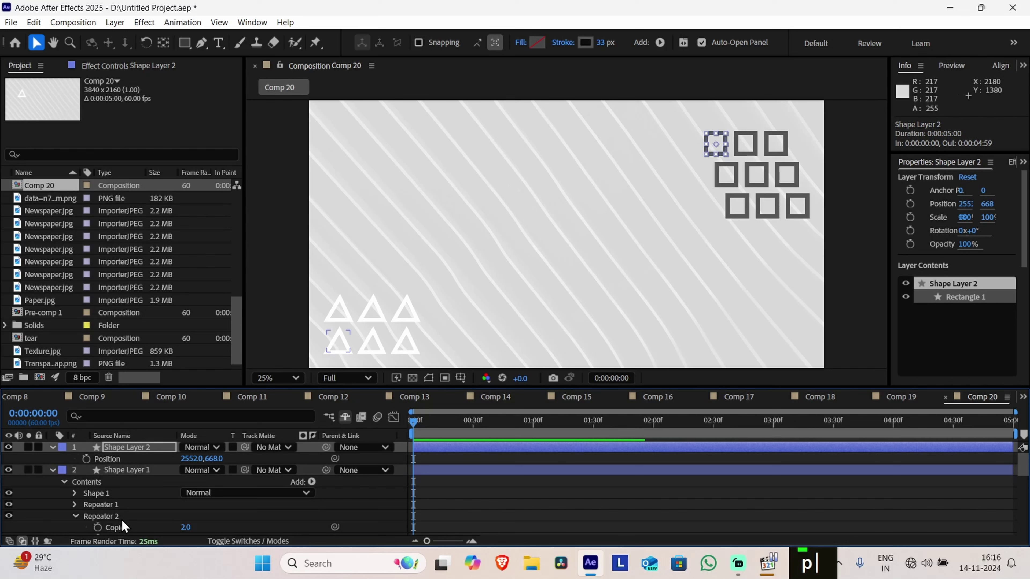
{"action": "key", "text": "s"}
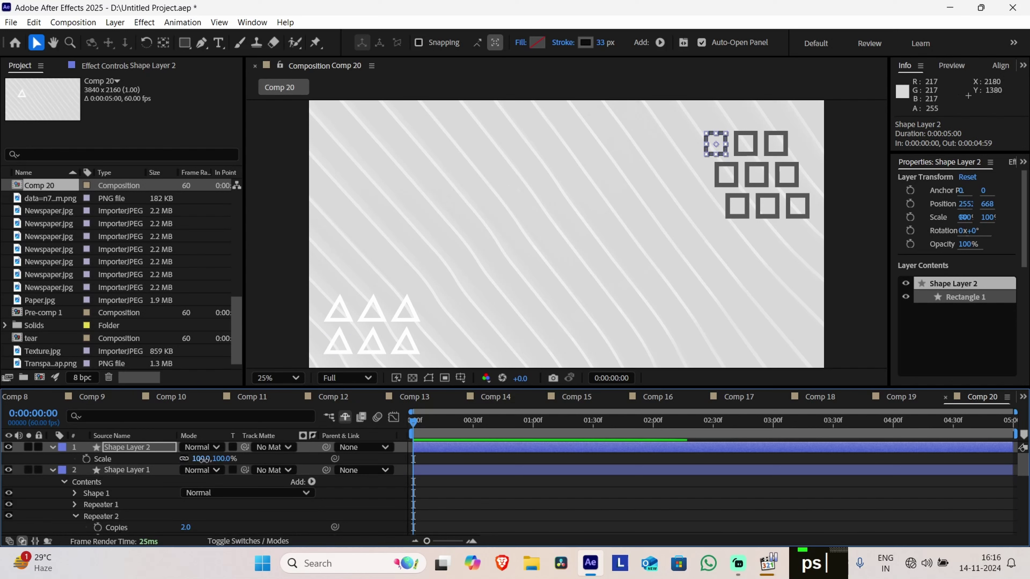
{"action": "left_click_drag", "start_coordinate": [202, 459], "coordinate": [199, 459]}
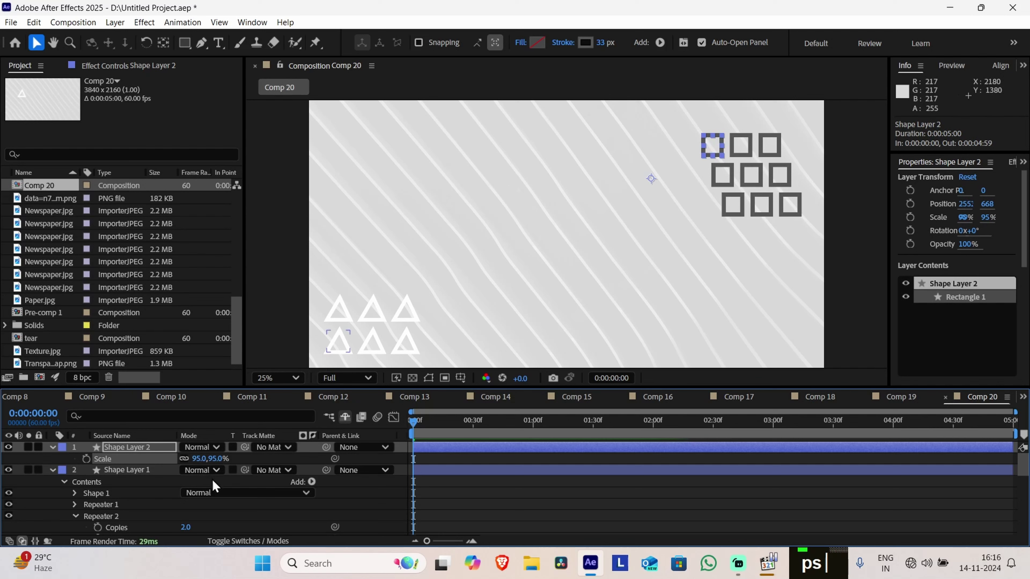
{"action": "key", "text": "ctrl+z"}
{"action": "key", "text": "s"}
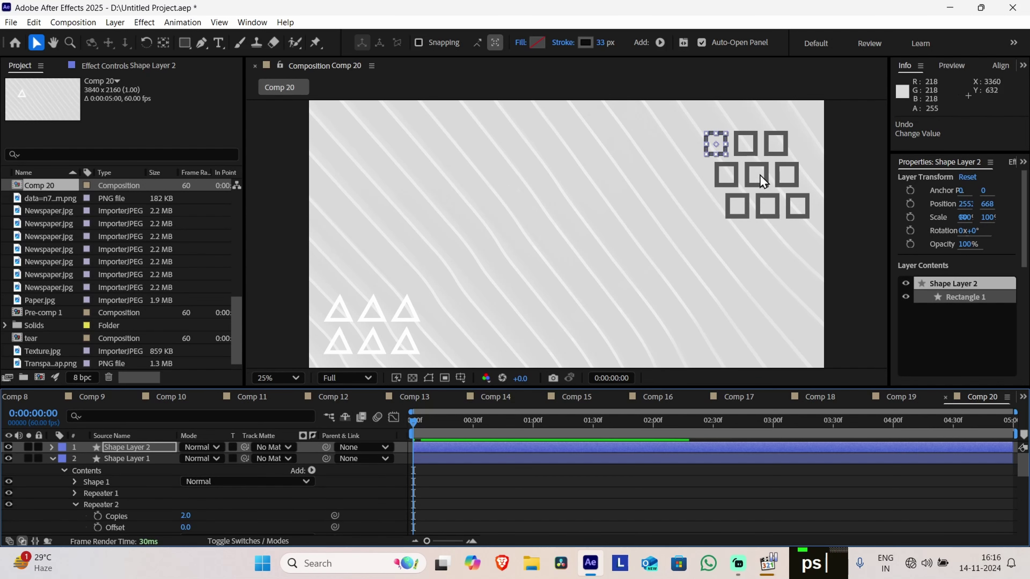
{"action": "left_click", "coordinate": [106, 494]}
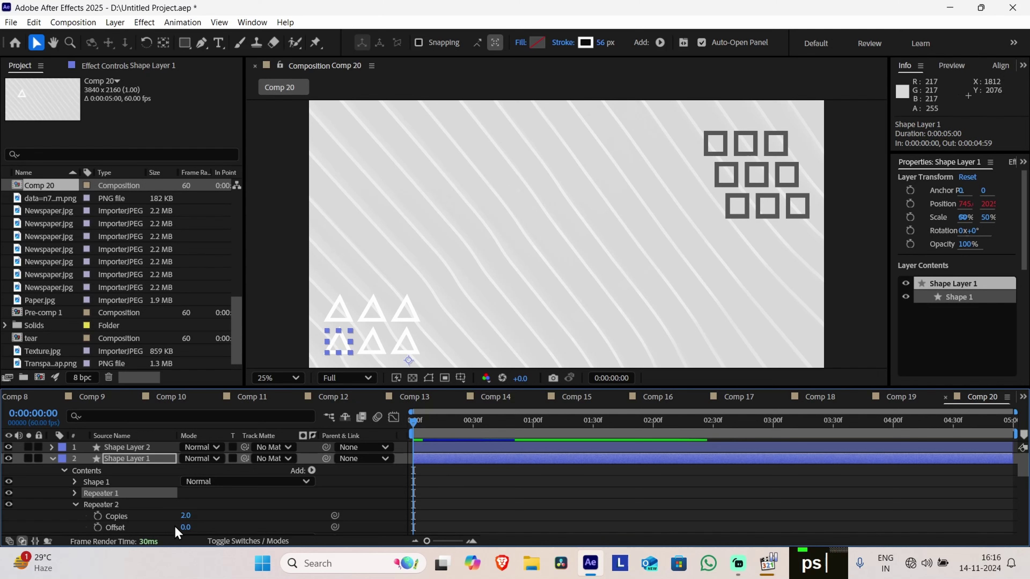
{"action": "key", "text": "s"}
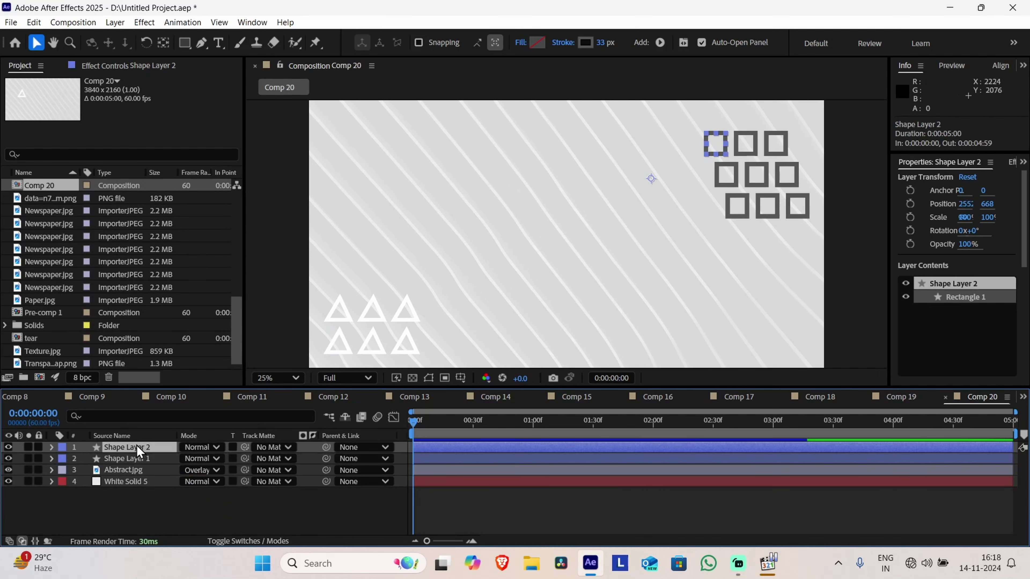
Apply the expression wiggle(2,100) to Shape Layer 2's Position and preview the motion
{"action": "key", "text": "p"}
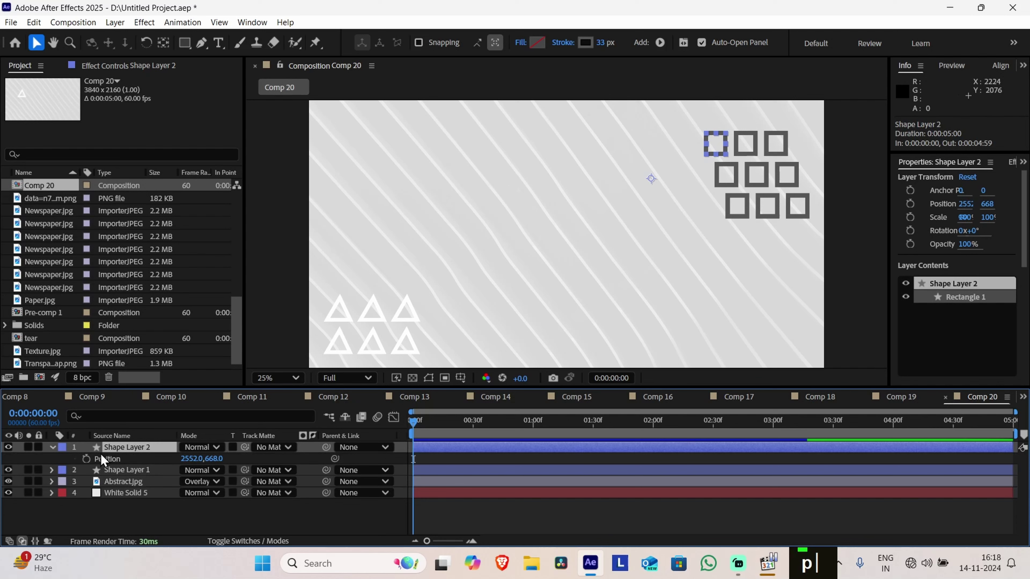
{"action": "left_click", "coordinate": [85, 459], "text": "alt"}
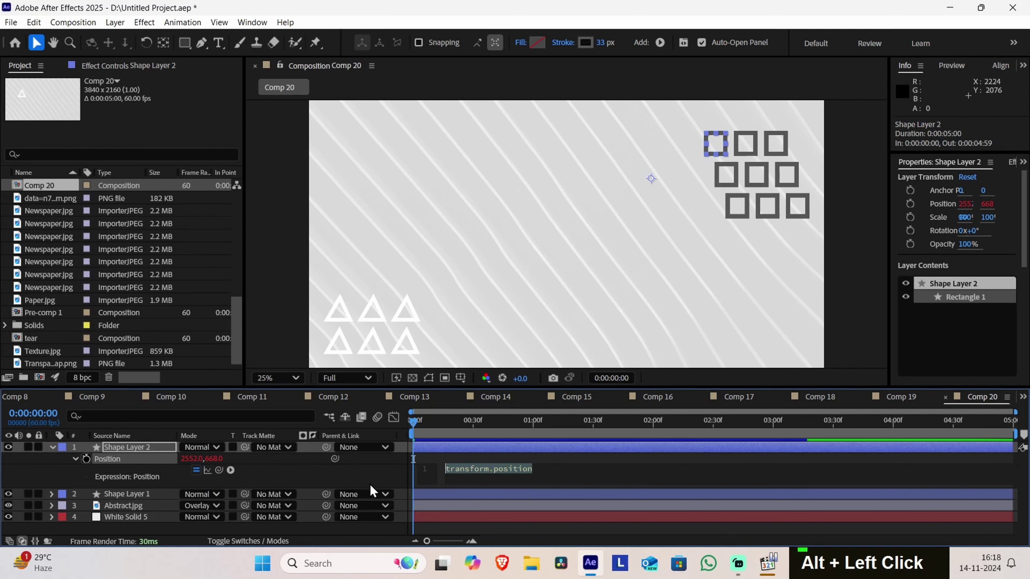
{"action": "type", "text": "h"}
{"action": "key", "text": "BackSpace"}
{"action": "type", "text": "wigg"}
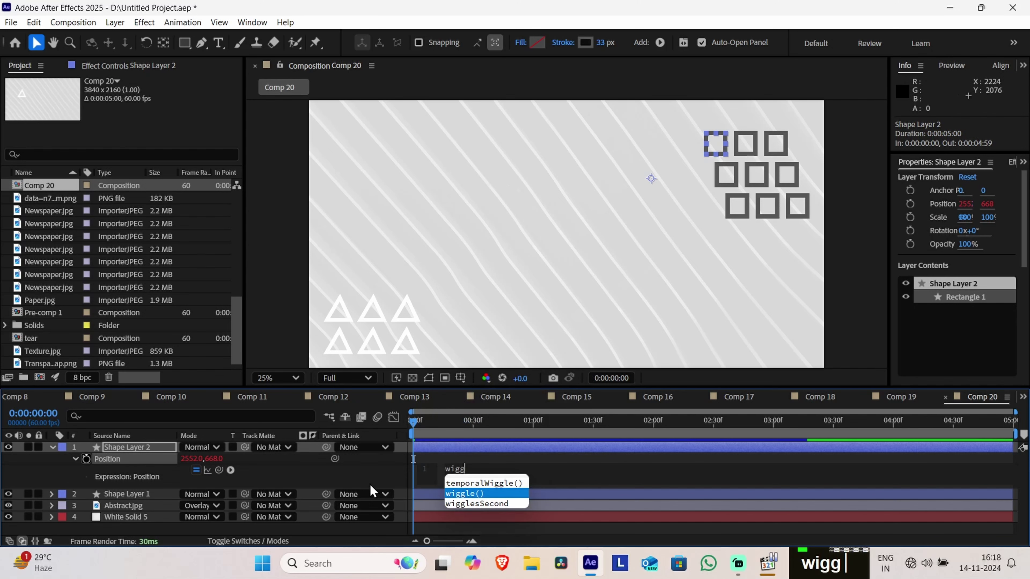
{"action": "type", "text": "le"}
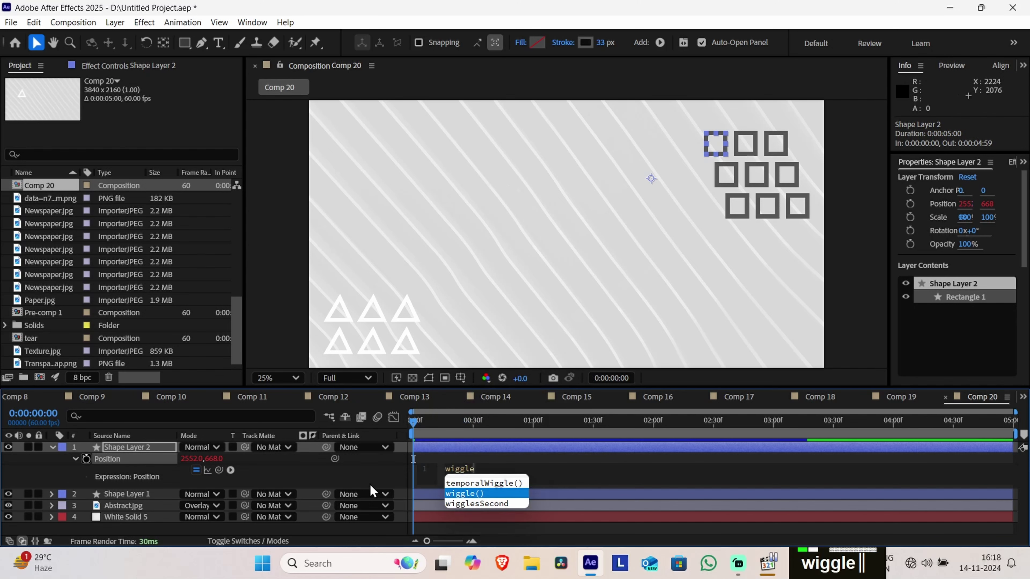
{"action": "type", "text": "(2,100"}
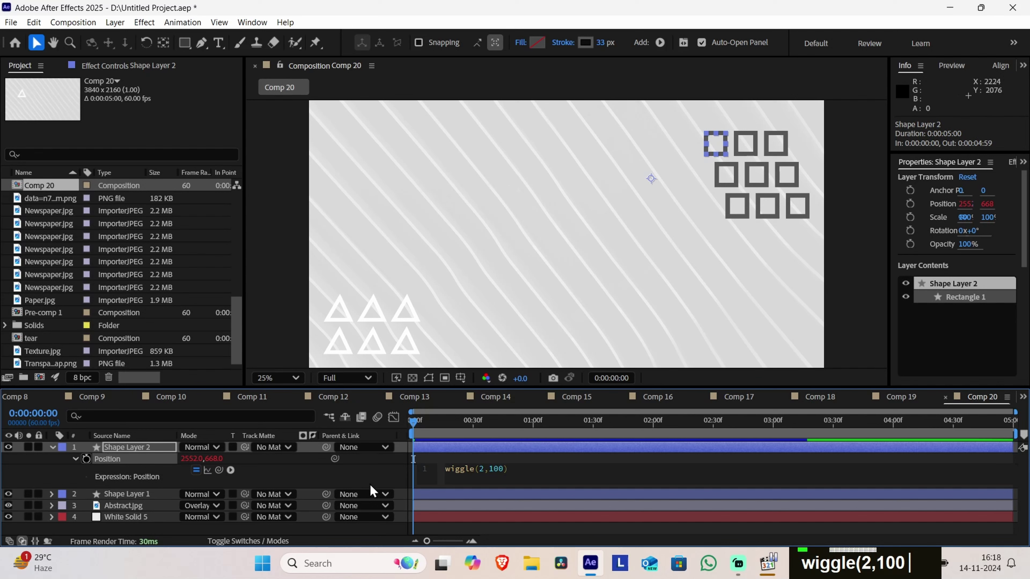
{"action": "key", "text": "Return"}
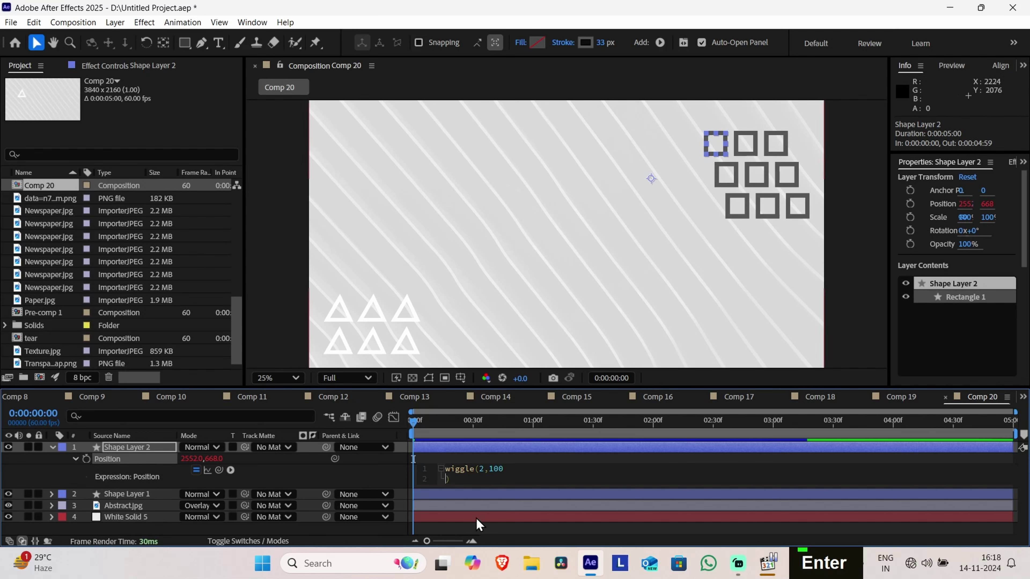
{"action": "key", "text": "BackSpace"}
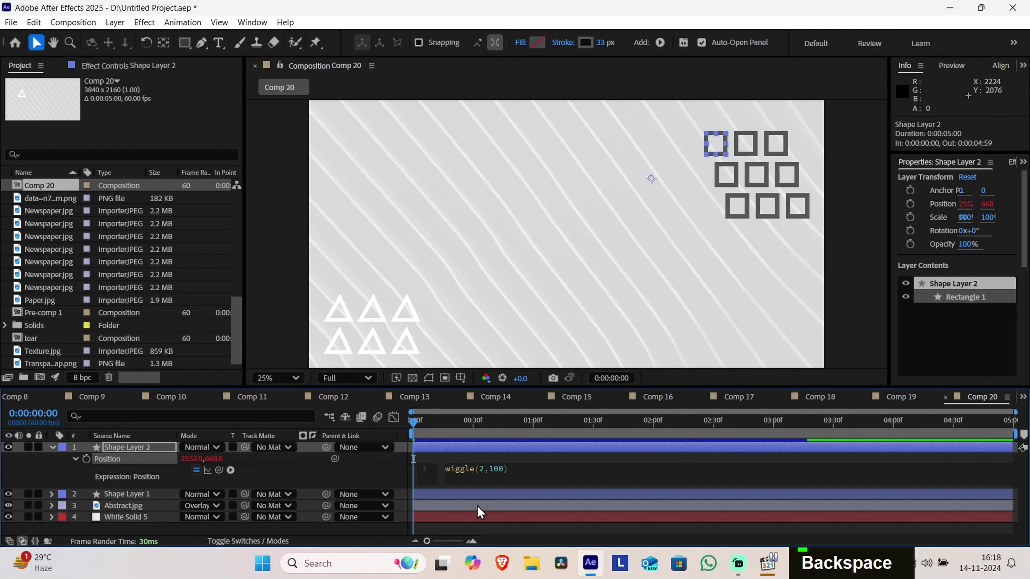
{"action": "key", "text": "Right"}
{"action": "key", "text": "Return"}
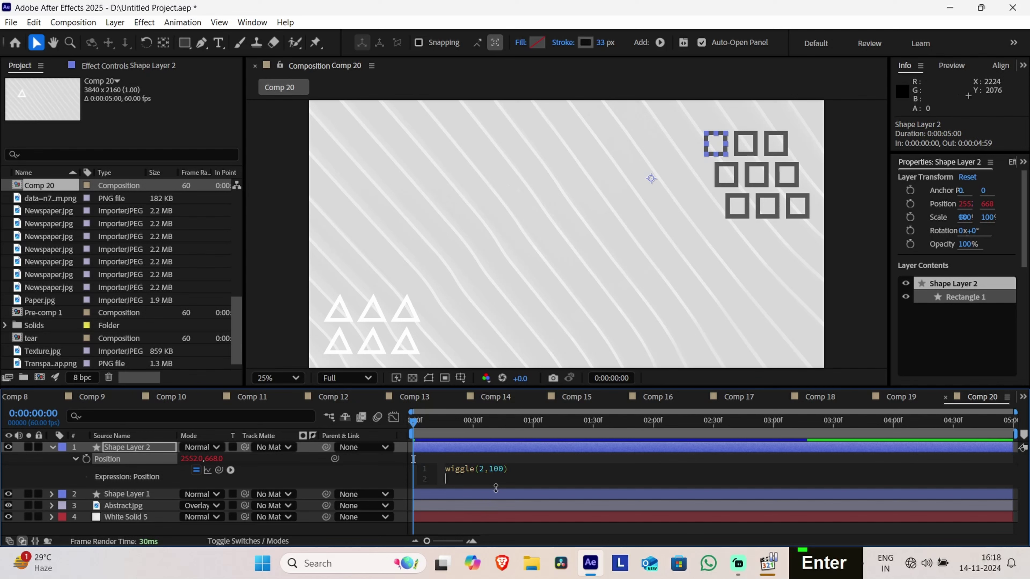
{"action": "key", "text": "BackSpace"}
{"action": "key", "text": "space"}
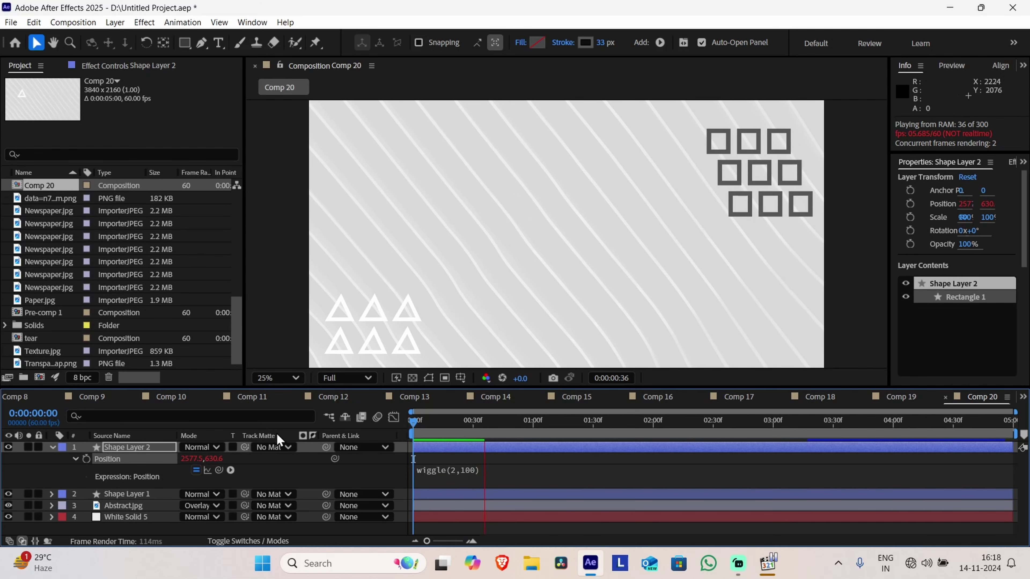
{"action": "key", "text": "ctrl+shift+z"}
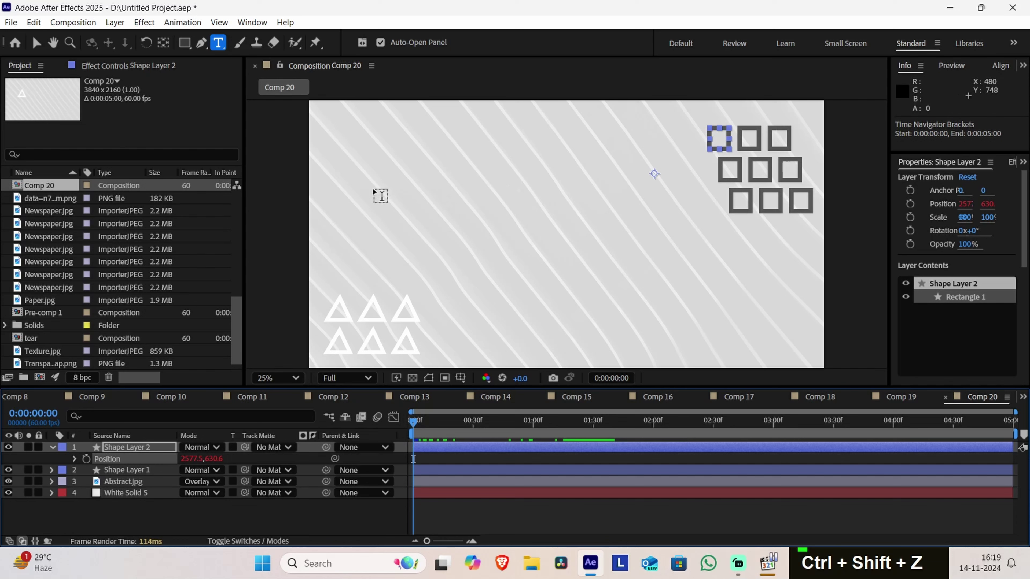
Add a black text layer with a first name in Oswald Medium 500 px and place it at Position 1236, 604
{"action": "left_click", "coordinate": [219, 43]}
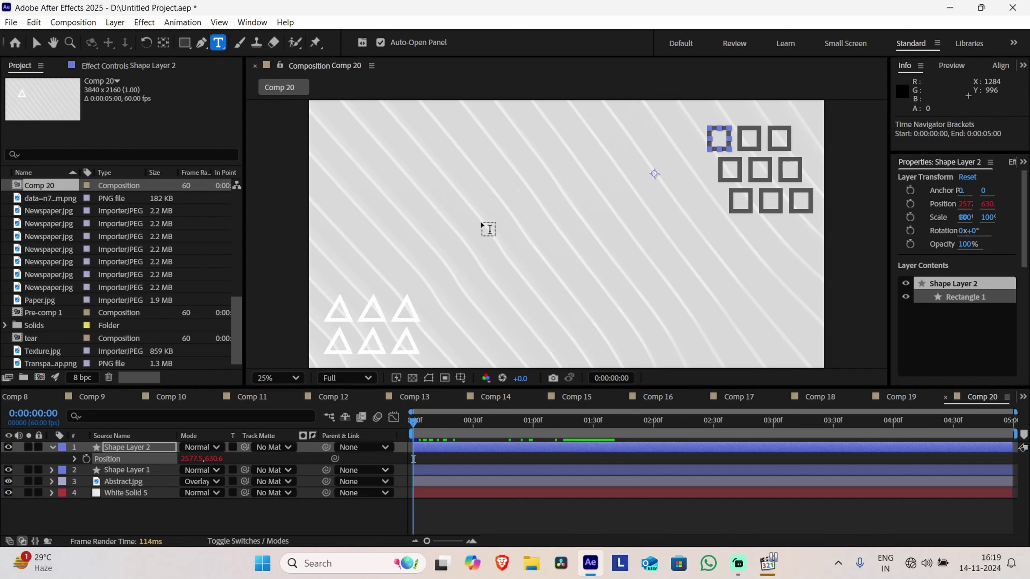
{"action": "left_click", "coordinate": [518, 227]}
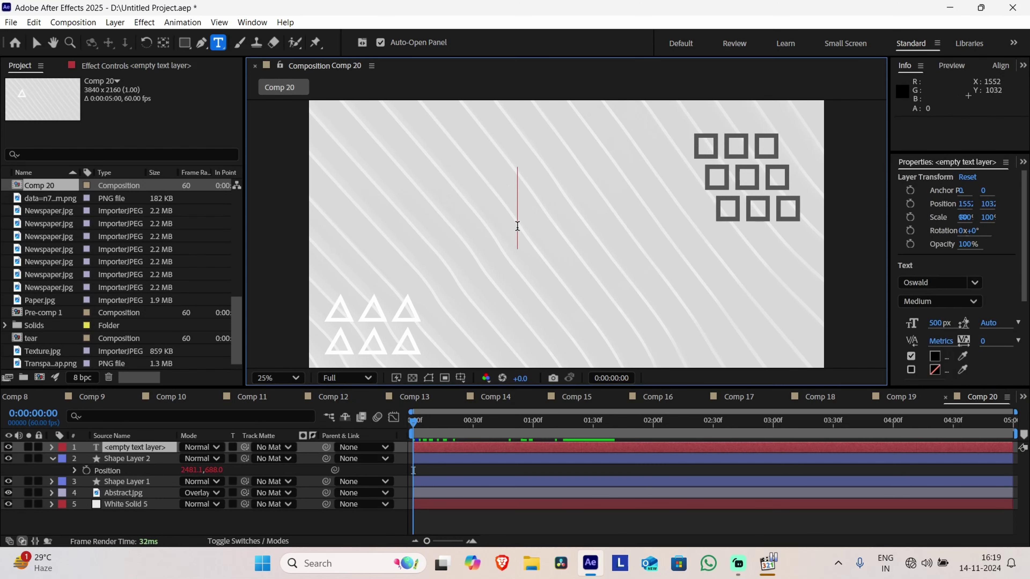
{"action": "type", "text": "Ish"}
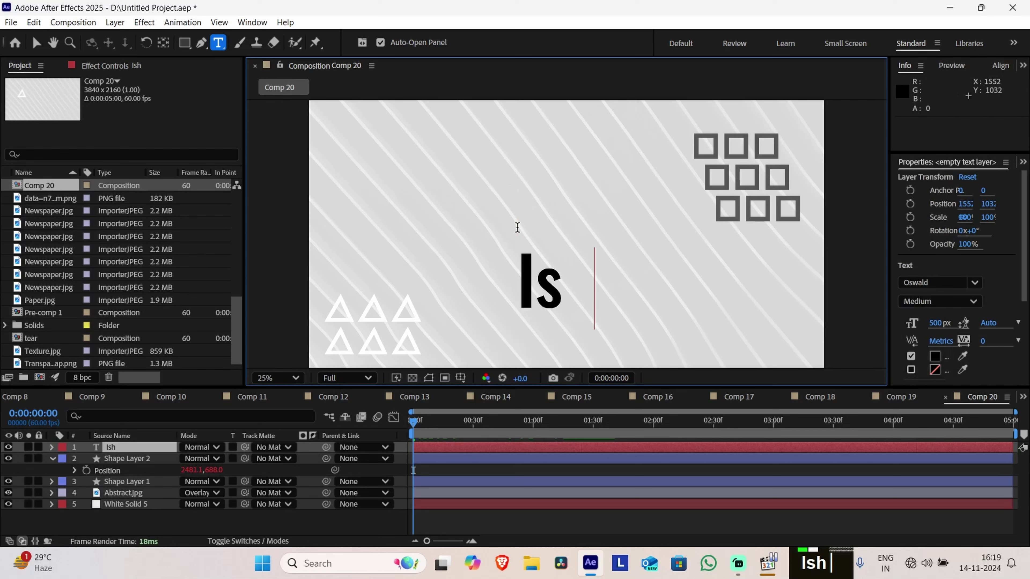
{"action": "type", "text": "itva"}
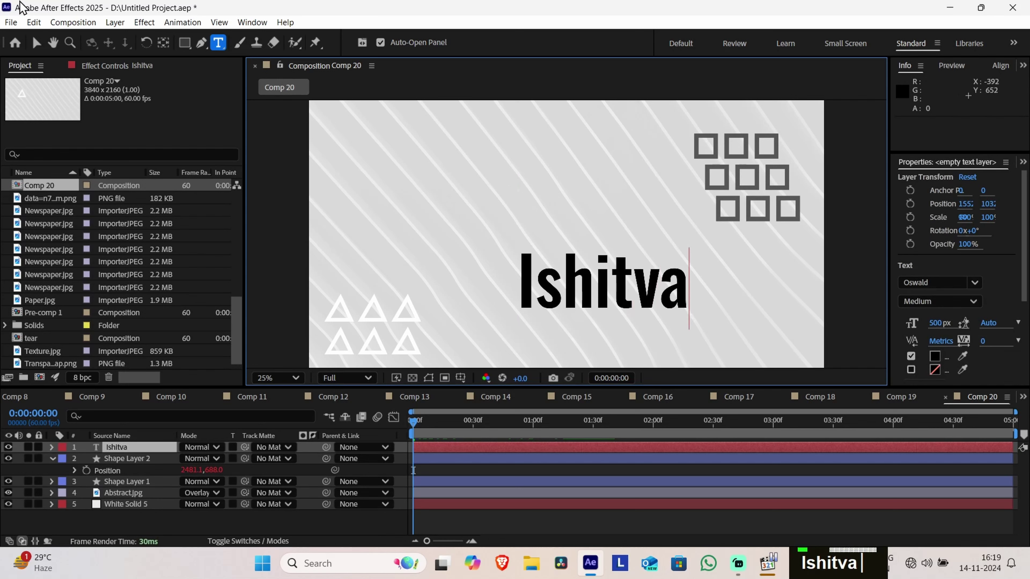
{"action": "left_click", "coordinate": [37, 42]}
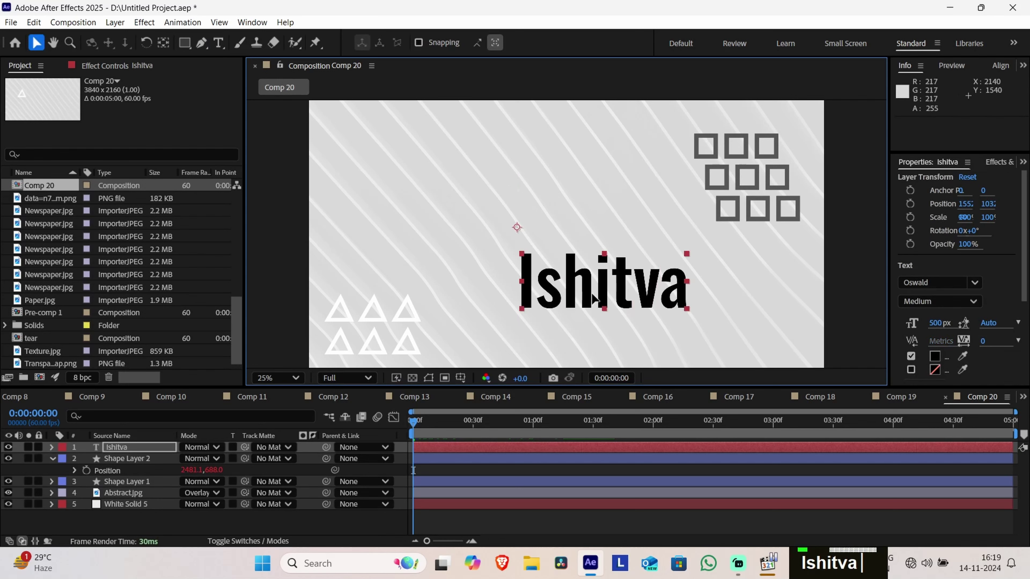
{"action": "left_click_drag", "start_coordinate": [592, 298], "coordinate": [550, 241]}
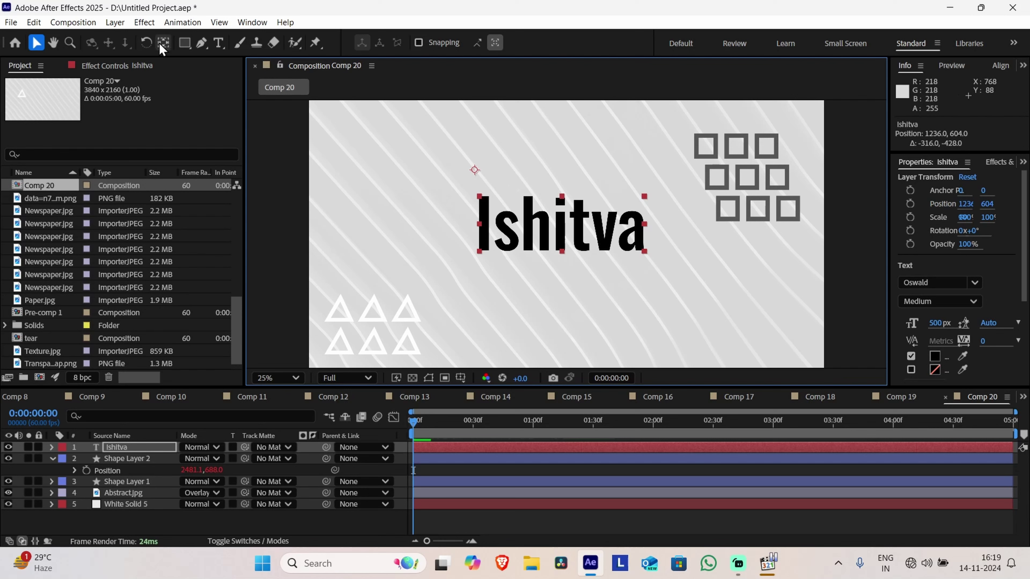
Draw an unfilled rectangle about 1640 by 480 px directly below the name text, on its own shape layer
{"action": "left_click", "coordinate": [183, 42]}
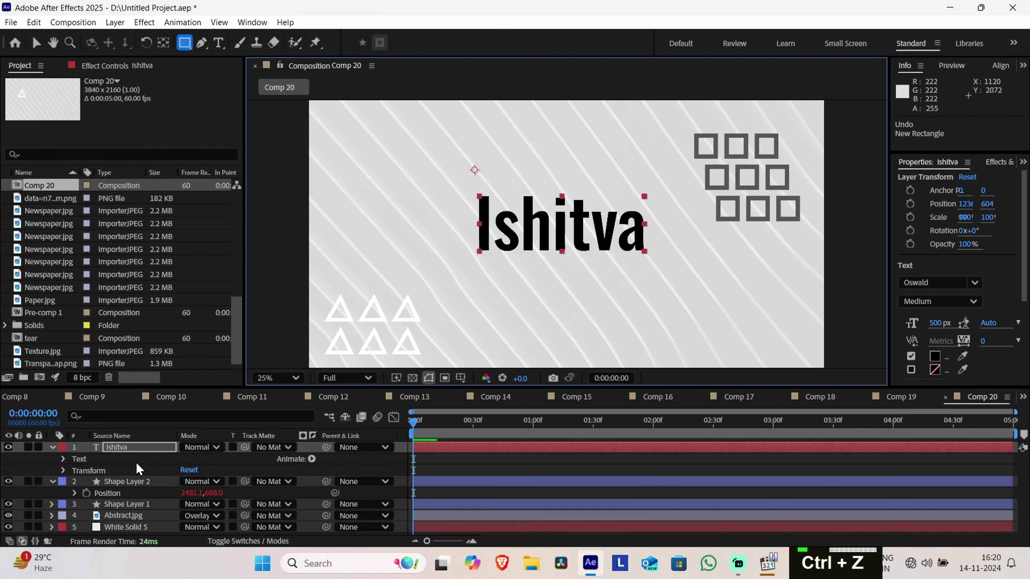
{"action": "left_click", "coordinate": [138, 449]}
{"action": "left_click", "coordinate": [79, 448]}
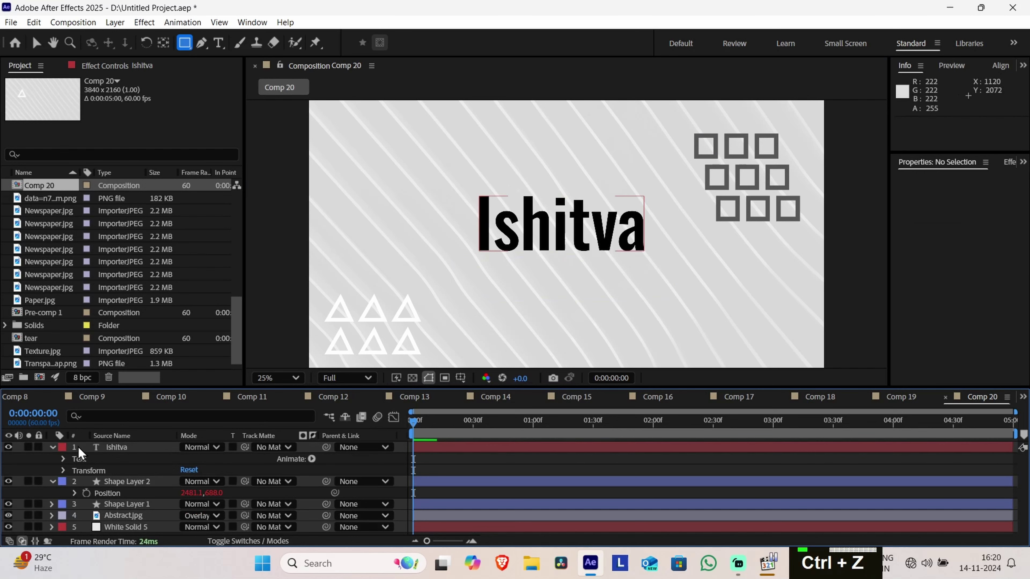
{"action": "left_click_drag", "start_coordinate": [461, 258], "coordinate": [594, 299]}
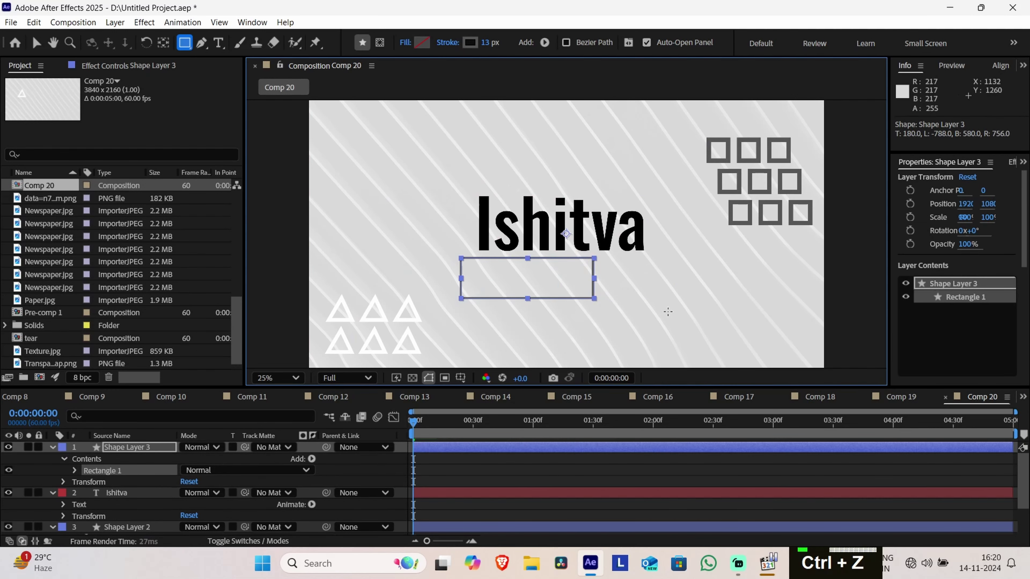
{"action": "left_click_drag", "start_coordinate": [671, 313], "coordinate": [681, 323]}
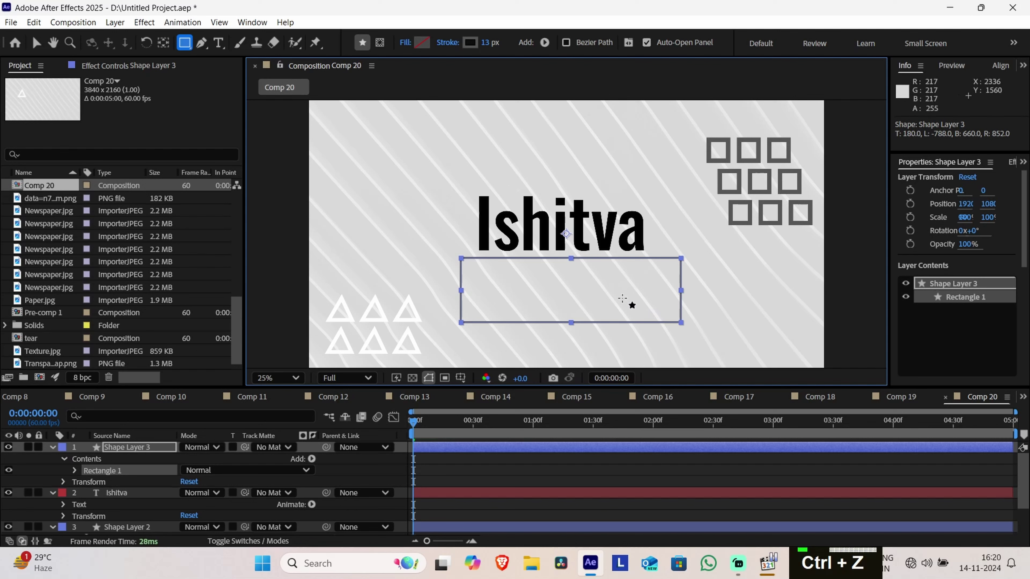
Animate the name text's Position from 1236, 1090 at frame 0 to 1236, 602 at frame 33
{"action": "left_click", "coordinate": [131, 493]}
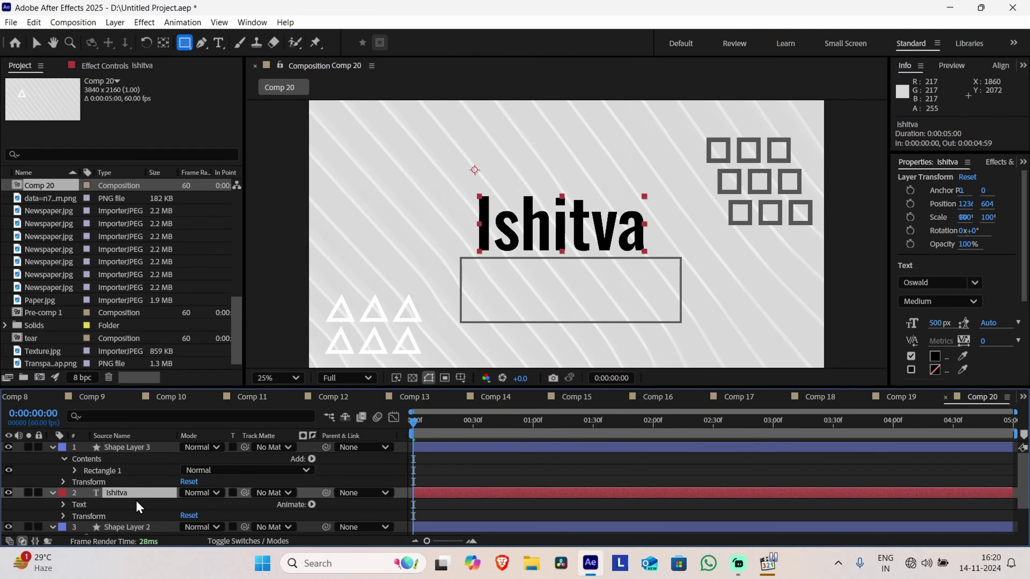
{"action": "key", "text": "p"}
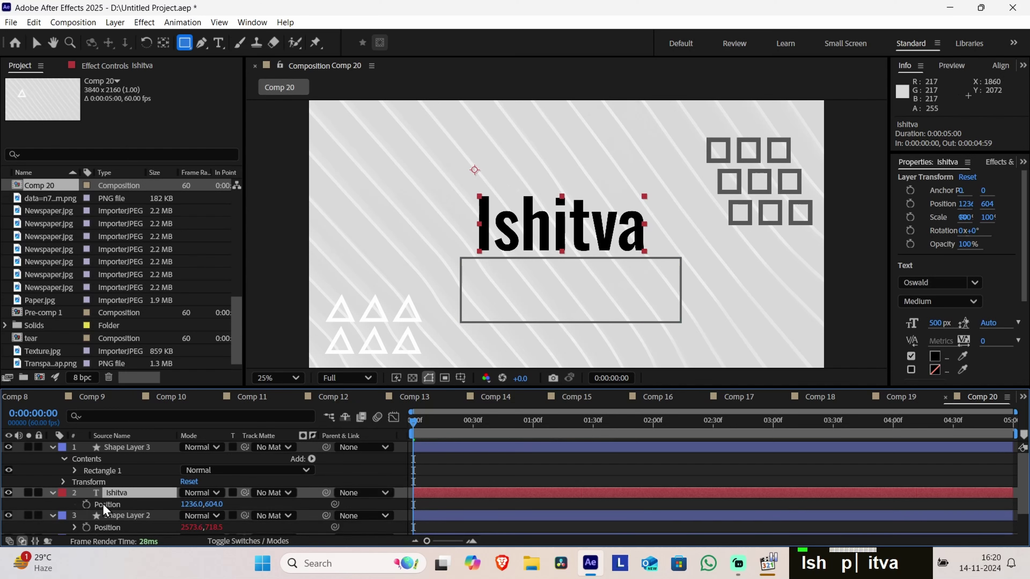
{"action": "left_click", "coordinate": [86, 505]}
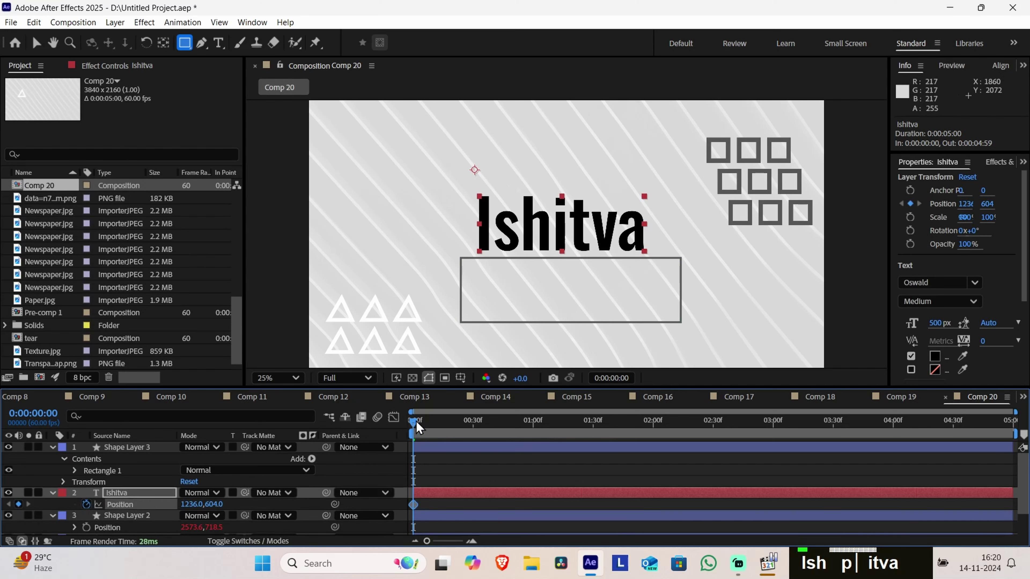
{"action": "key", "text": "ctrl+z"}
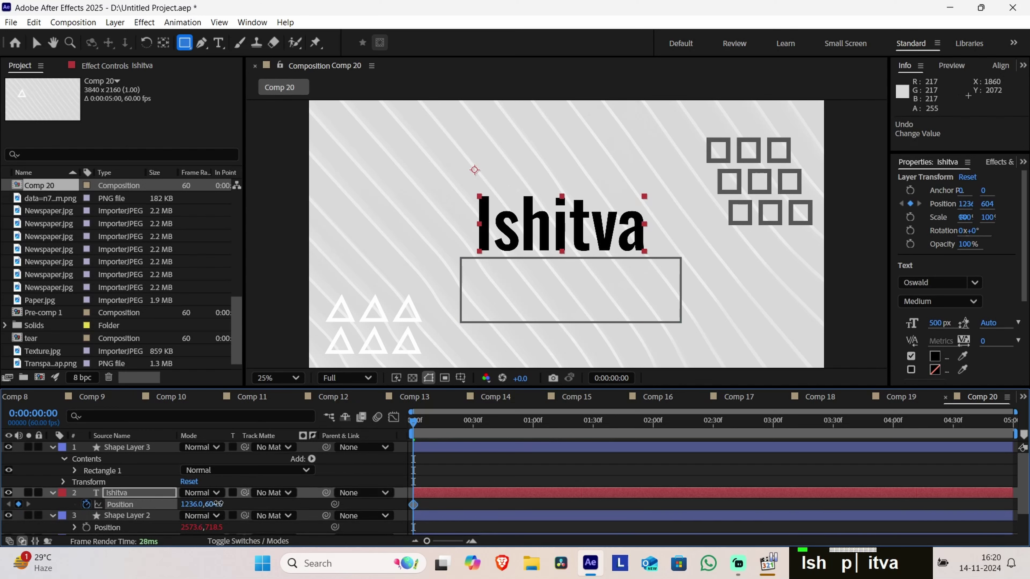
{"action": "left_click_drag", "start_coordinate": [218, 504], "coordinate": [529, 522]}
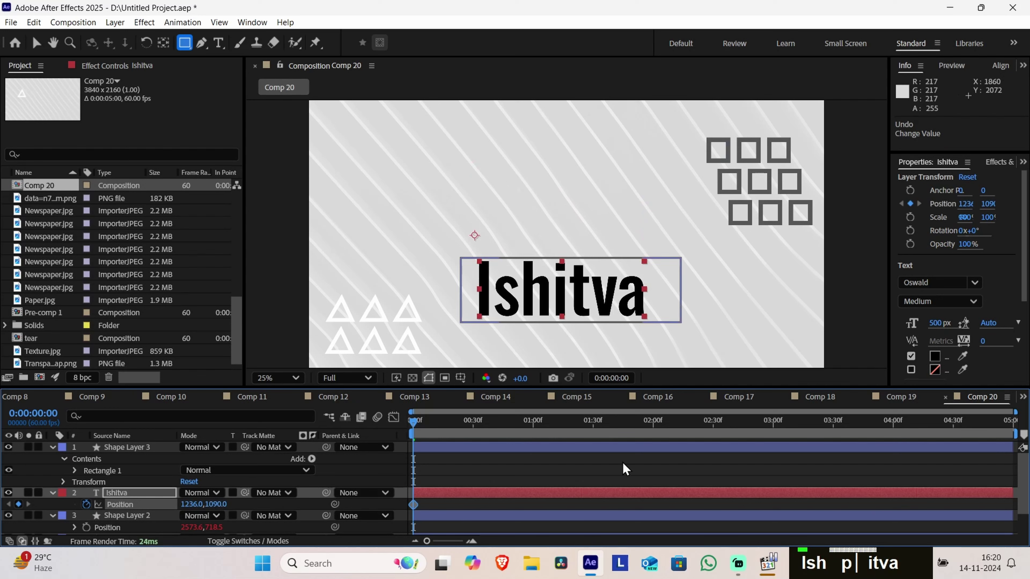
{"action": "left_click_drag", "start_coordinate": [418, 430], "coordinate": [479, 434]}
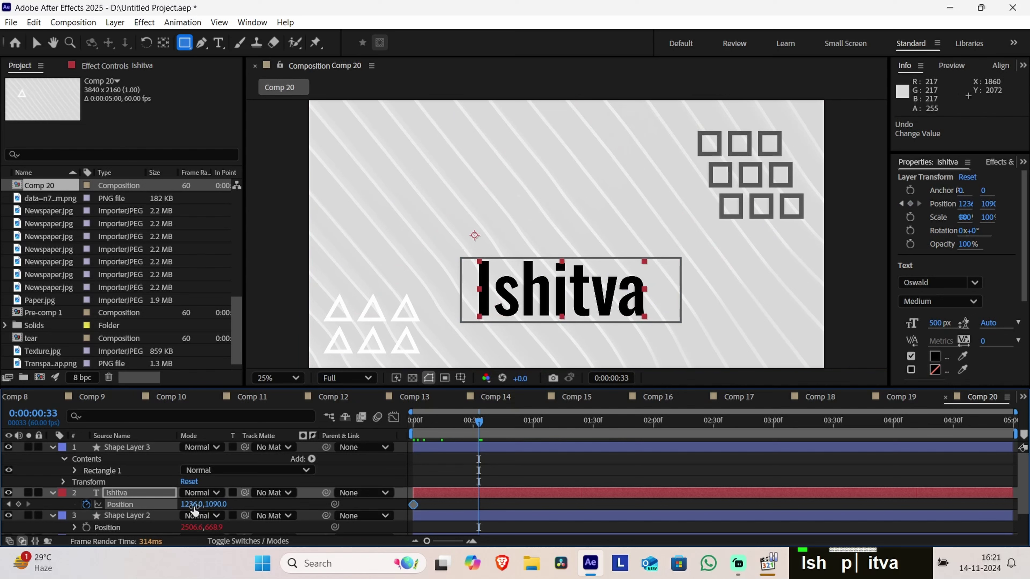
{"action": "left_click_drag", "start_coordinate": [215, 505], "coordinate": [3, 397]}
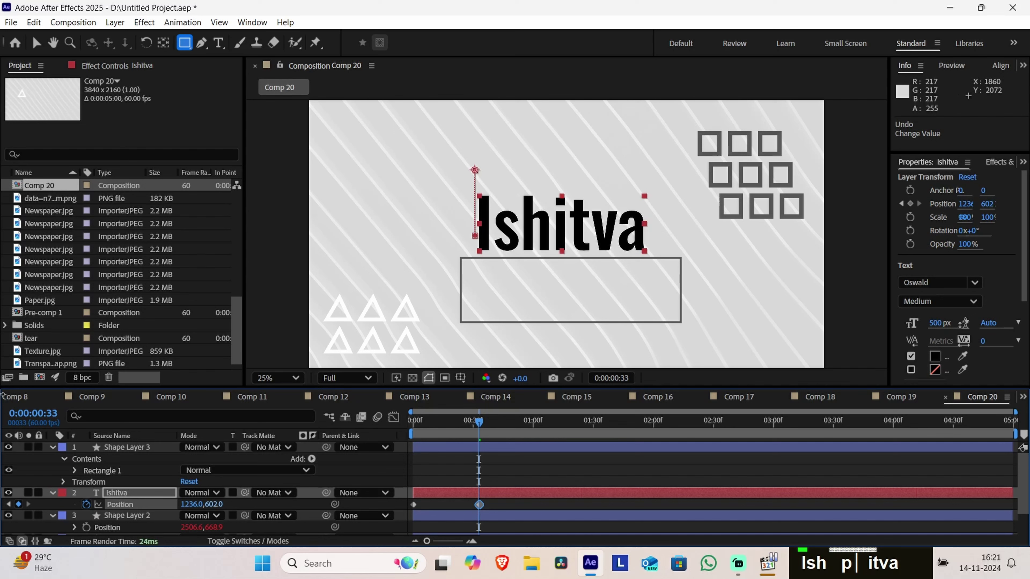
Set Shape Layer 3 as the name text's track matte and preview the animation from the start
{"action": "left_click", "coordinate": [285, 493]}
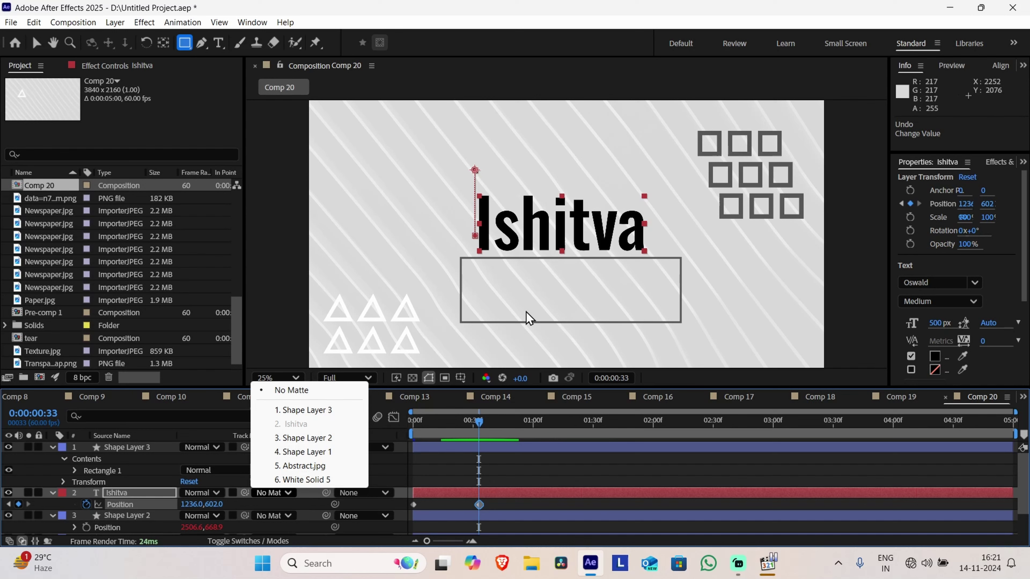
{"action": "left_click", "coordinate": [304, 411]}
{"action": "left_click_drag", "start_coordinate": [460, 419], "coordinate": [397, 418]}
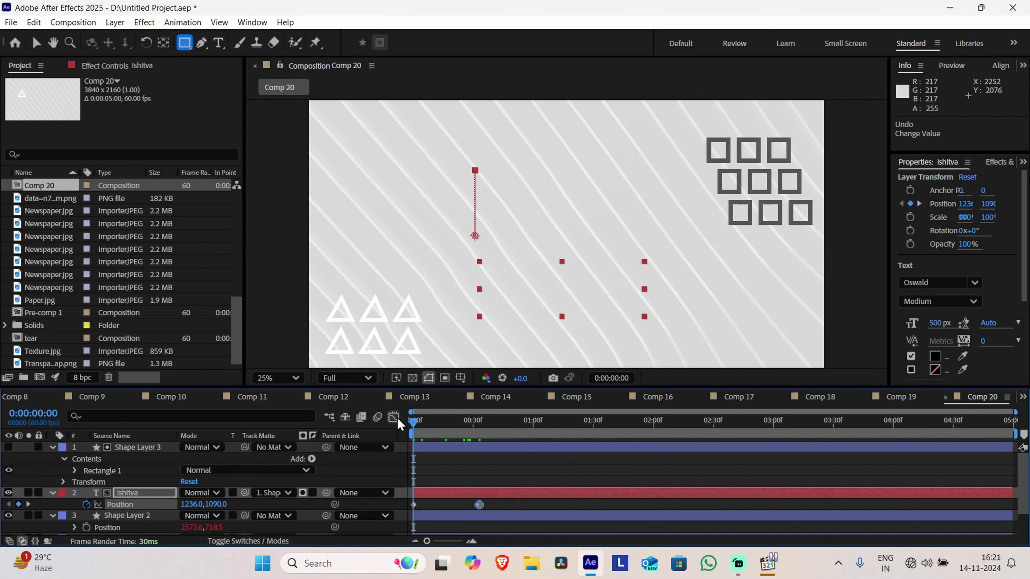
{"action": "key", "text": "space"}
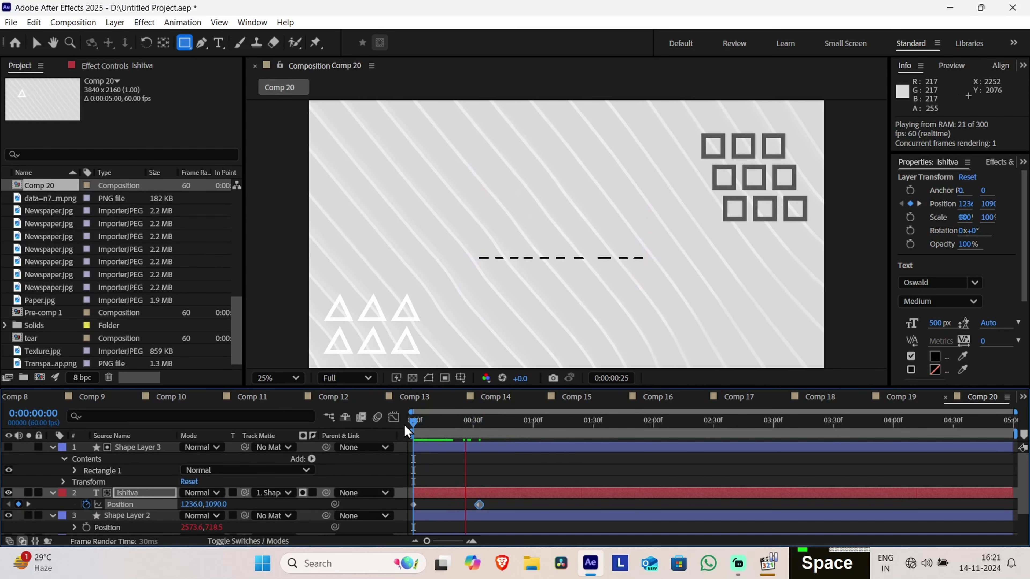
{"action": "key", "text": "space"}
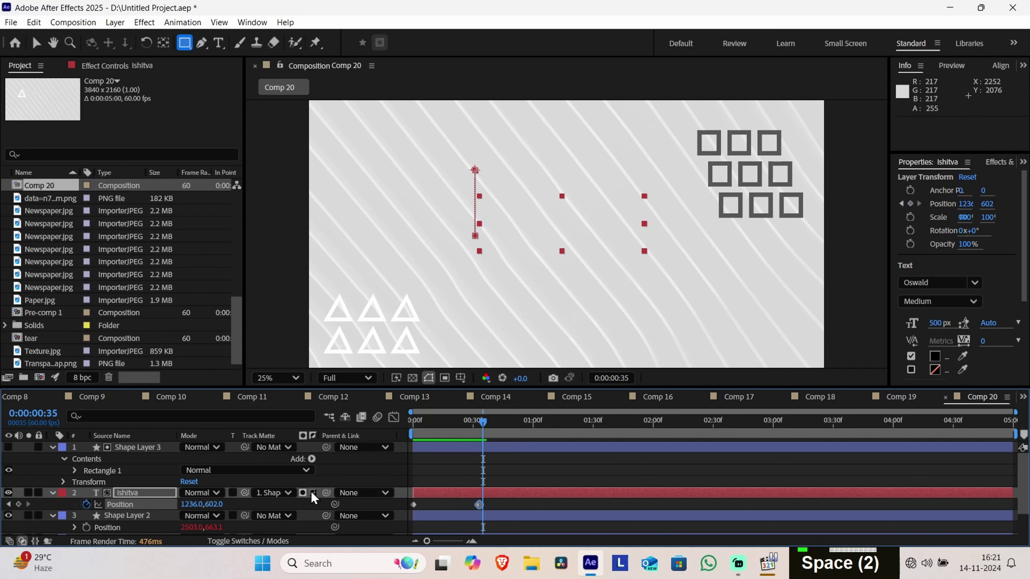
Invert the name text's track matte, check the reveal at frame 10 and select Shape Layer 3
{"action": "left_click", "coordinate": [312, 493]}
{"action": "left_click_drag", "start_coordinate": [440, 424], "coordinate": [454, 451]}
{"action": "left_click", "coordinate": [138, 447]}
{"action": "key", "text": "space"}
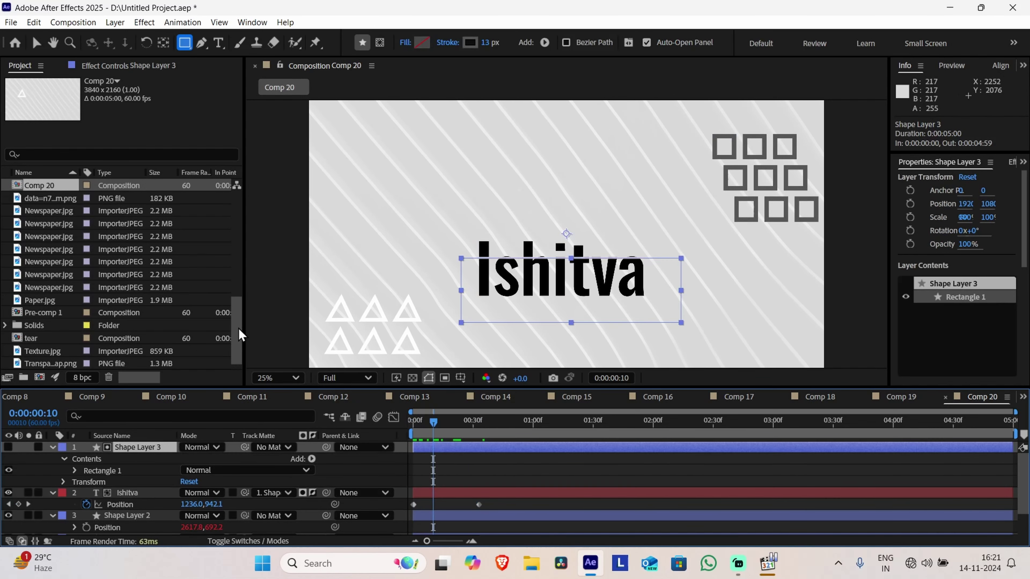
Give Shape Layer 3's rectangle a solid FFFFFF fill and set its stroke to none
{"action": "left_click", "coordinate": [422, 42]}
{"action": "type", "text": "FFFFFF"}
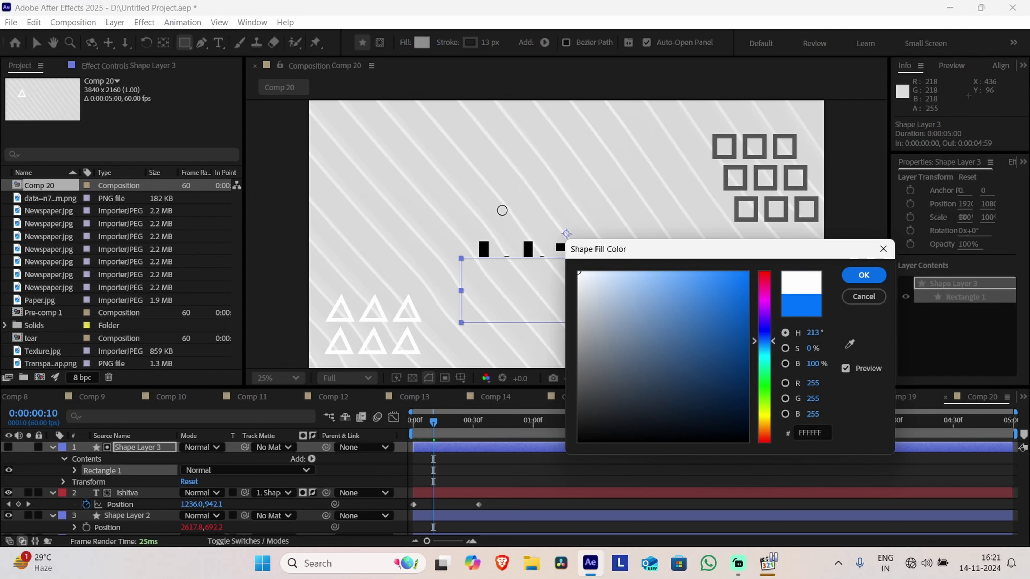
{"action": "left_click", "coordinate": [863, 275]}
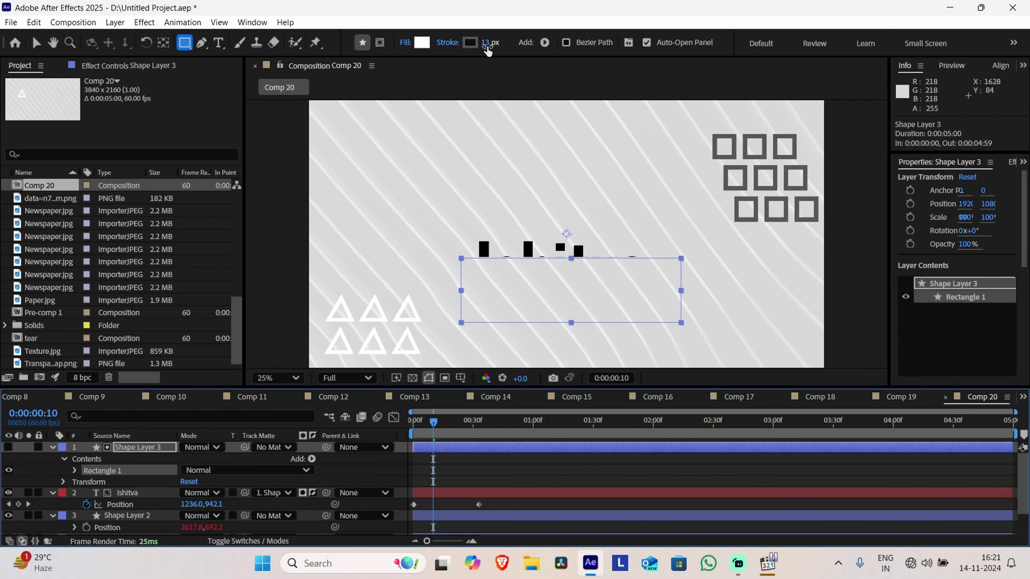
{"action": "left_click", "coordinate": [472, 45]}
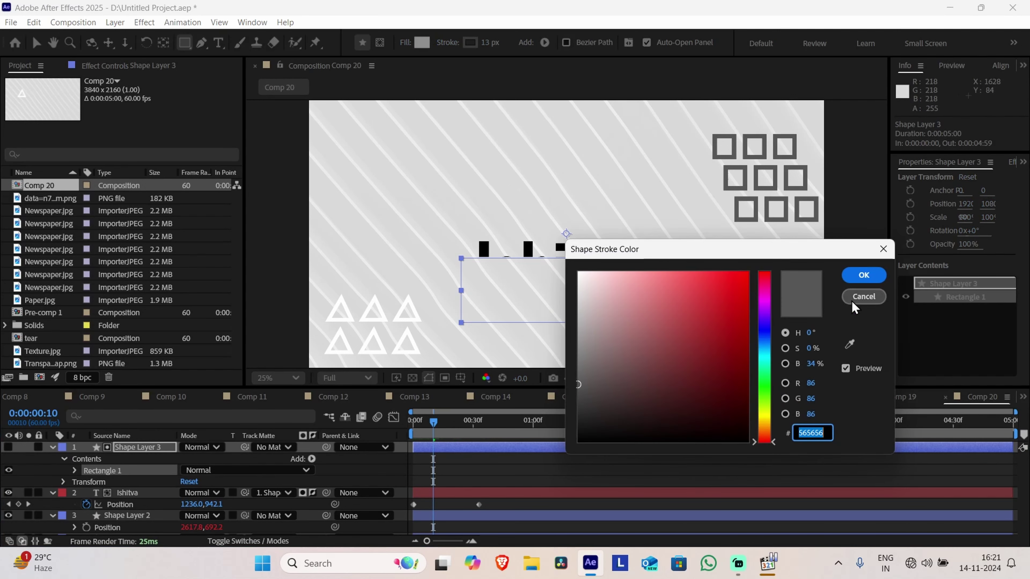
{"action": "left_click", "coordinate": [862, 295]}
{"action": "left_click", "coordinate": [448, 42]}
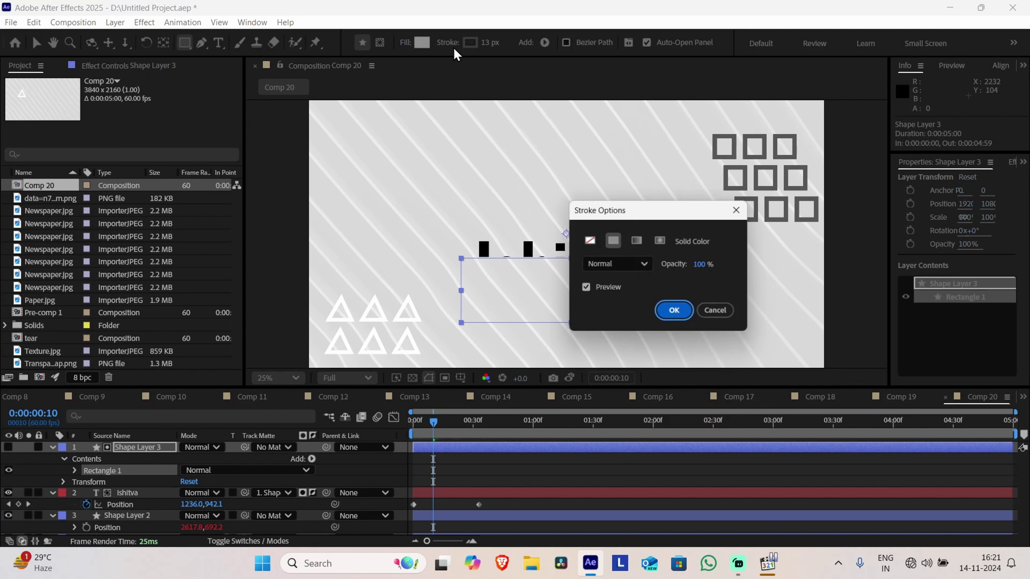
{"action": "left_click", "coordinate": [589, 240]}
{"action": "left_click", "coordinate": [675, 314]}
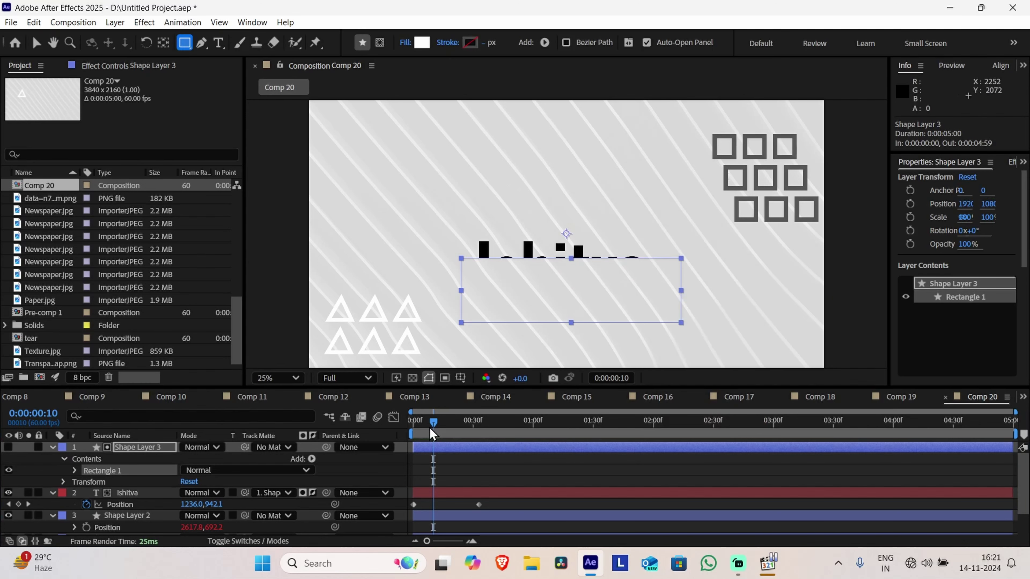
Preview the name's reveal from the first frame, collapse all expanded layers and clear the layer selection
{"action": "left_click_drag", "start_coordinate": [432, 434], "coordinate": [413, 425]}
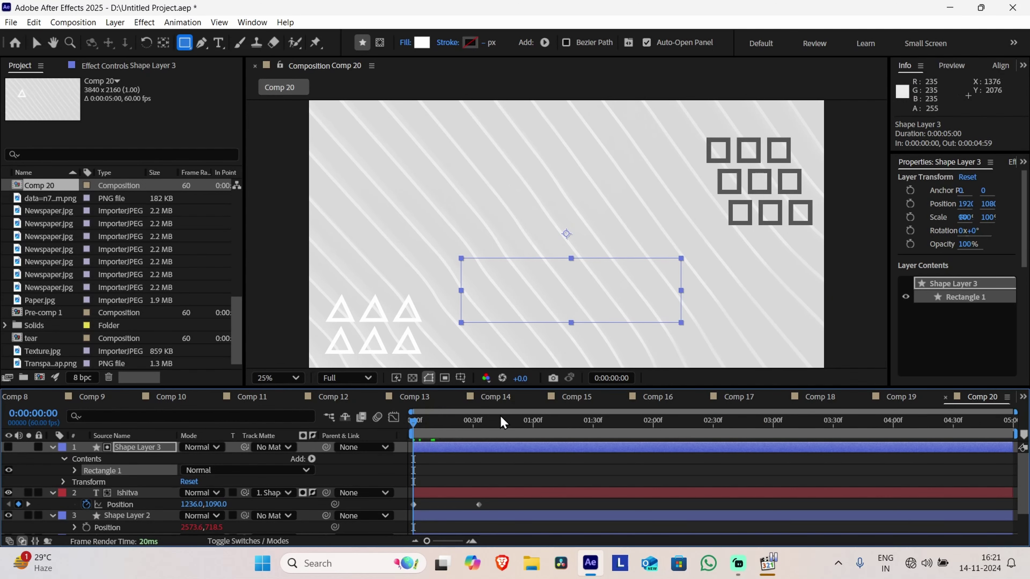
{"action": "key", "text": "space"}
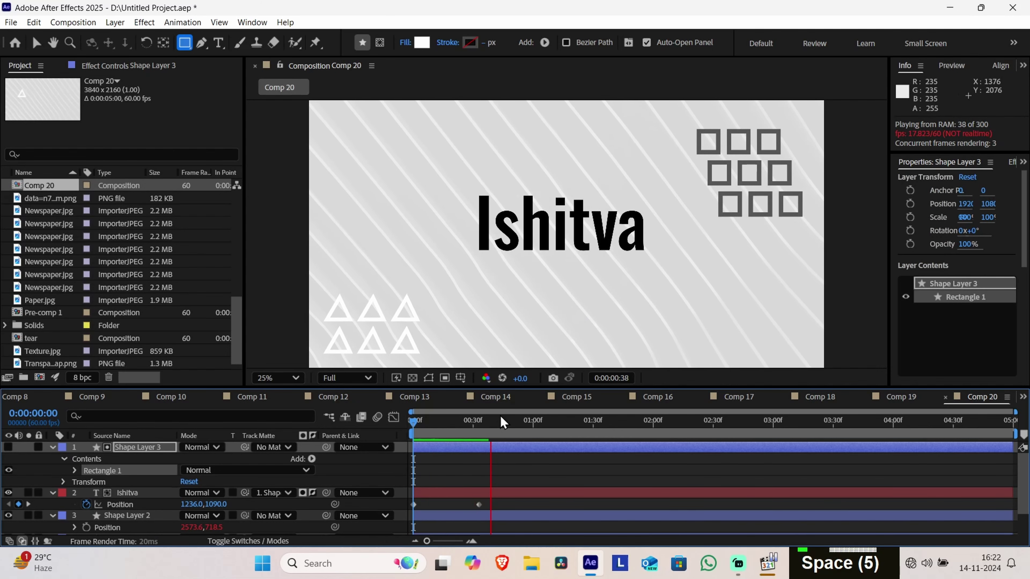
{"action": "key", "text": "space"}
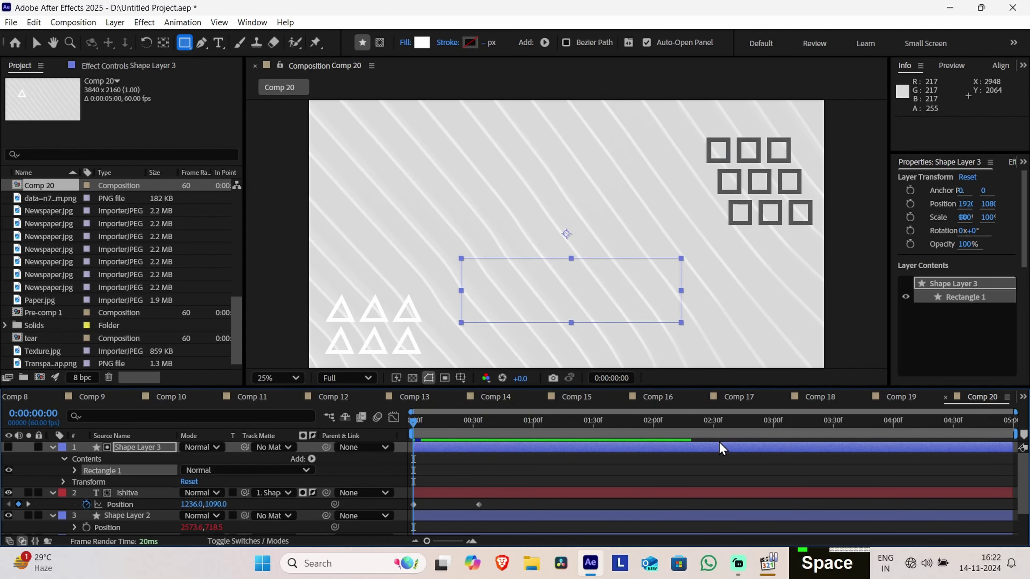
{"action": "key", "text": "space"}
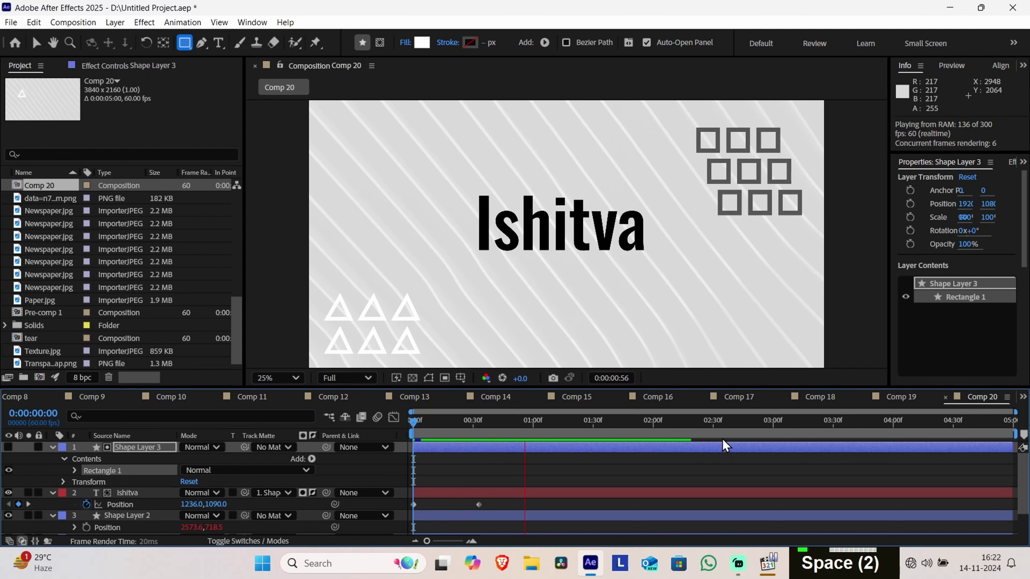
{"action": "key", "text": "space"}
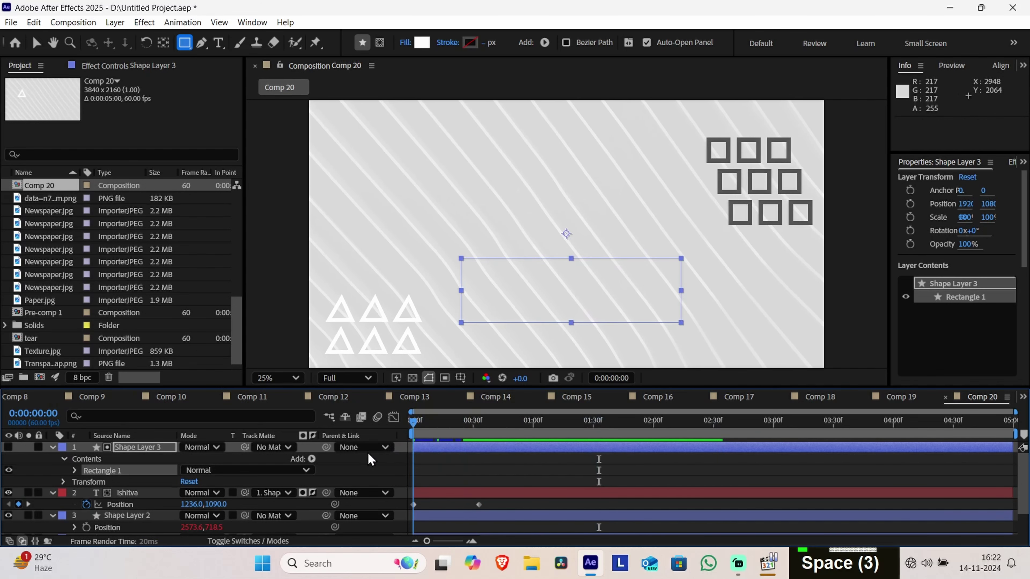
{"action": "left_click", "coordinate": [54, 448]}
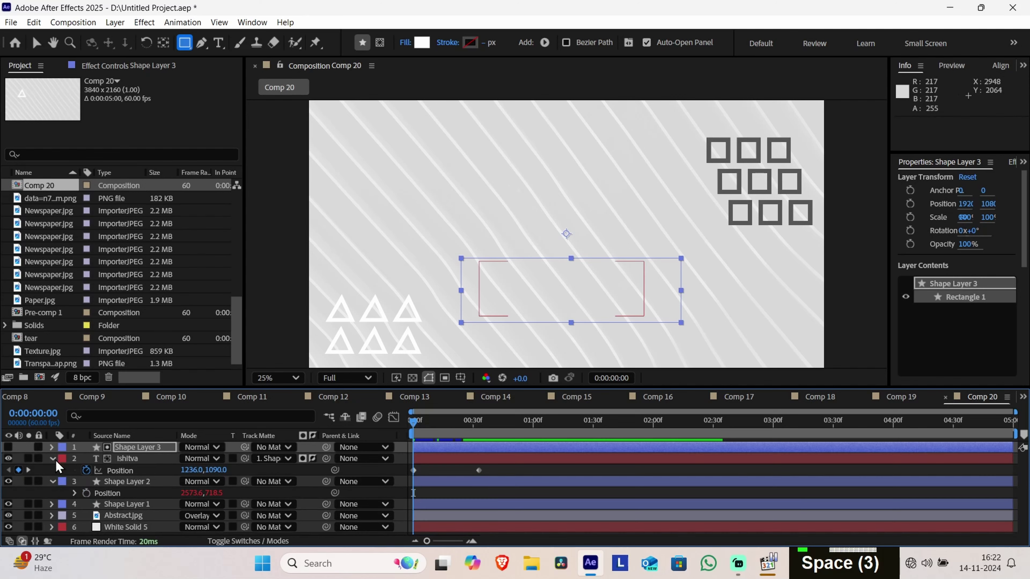
{"action": "left_click", "coordinate": [54, 460]}
{"action": "left_click", "coordinate": [56, 469]}
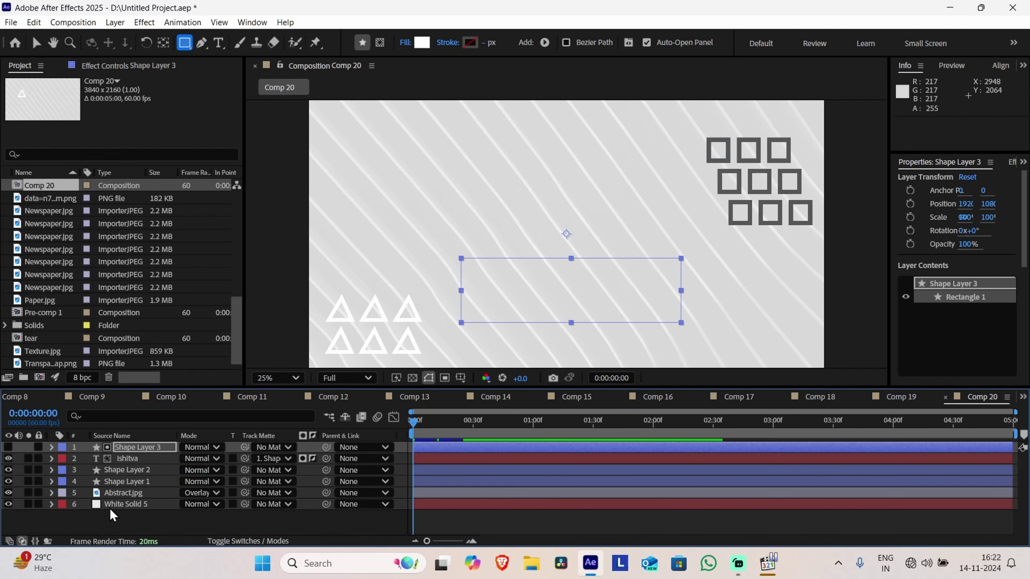
{"action": "left_click", "coordinate": [138, 529]}
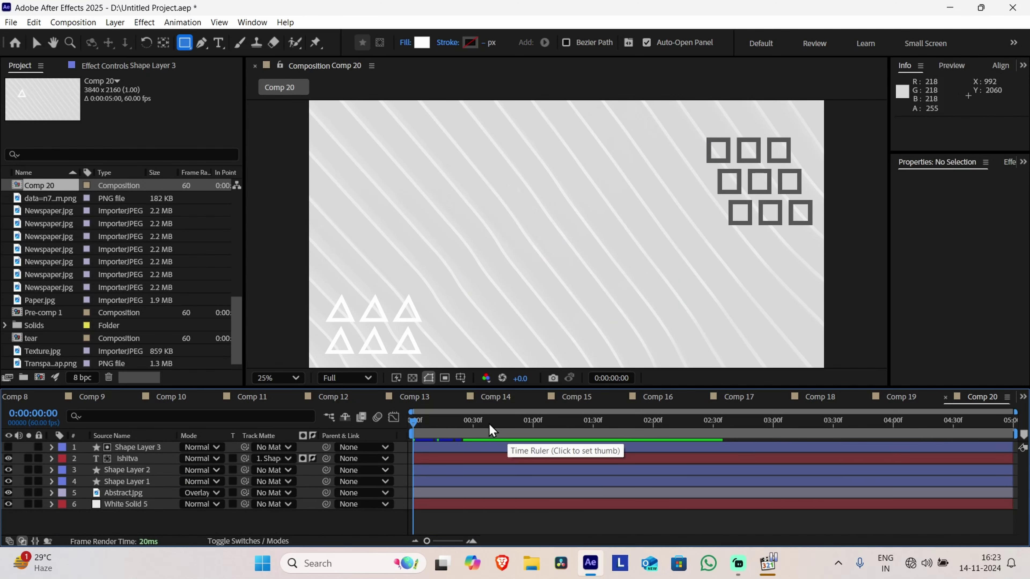
Draw a rectangle enclosing the name text at 0:00:01:06 on a new shape layer and fill it bright blue
{"action": "left_click_drag", "start_coordinate": [490, 425], "coordinate": [546, 436]}
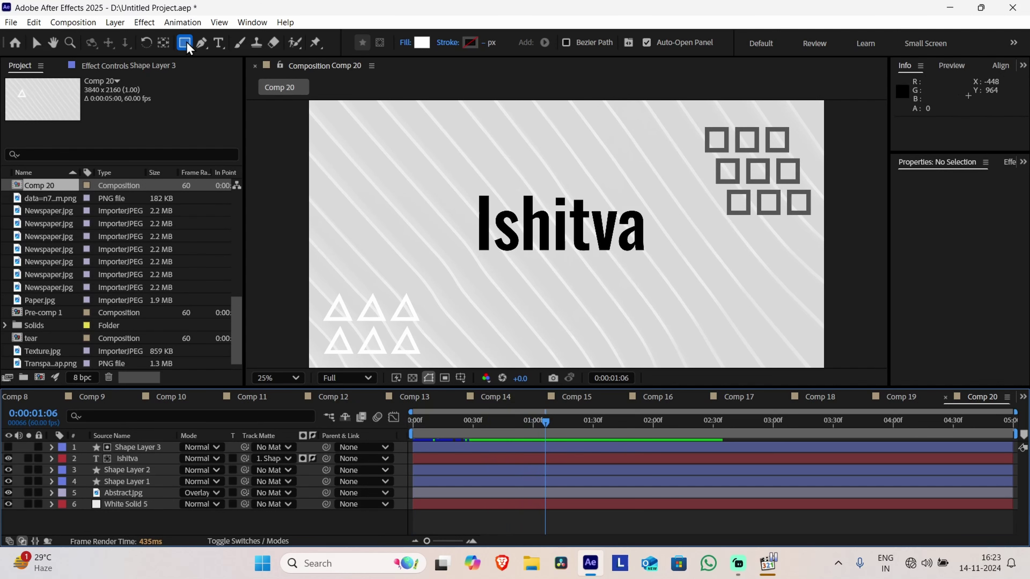
{"action": "mouse_move", "coordinate": [460, 186]}
{"action": "left_mouse_down"}
{"action": "mouse_move", "coordinate": [620, 253]}
{"action": "mouse_move", "coordinate": [659, 257]}
{"action": "left_mouse_up"}
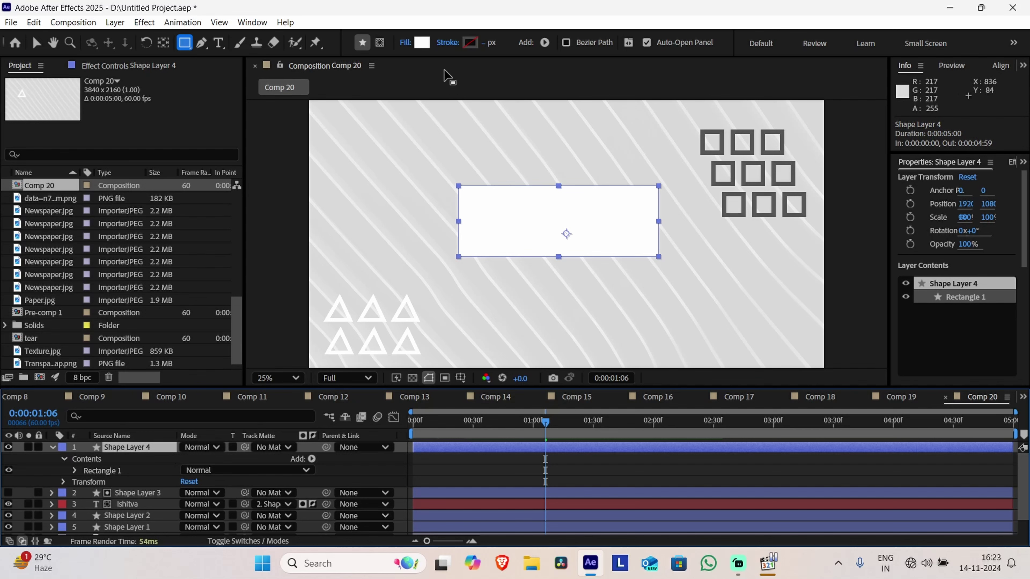
{"action": "left_click", "coordinate": [428, 45]}
{"action": "left_click_drag", "start_coordinate": [726, 317], "coordinate": [763, 271]}
{"action": "left_click_drag", "start_coordinate": [768, 342], "coordinate": [770, 346]}
{"action": "left_click", "coordinate": [868, 277]}
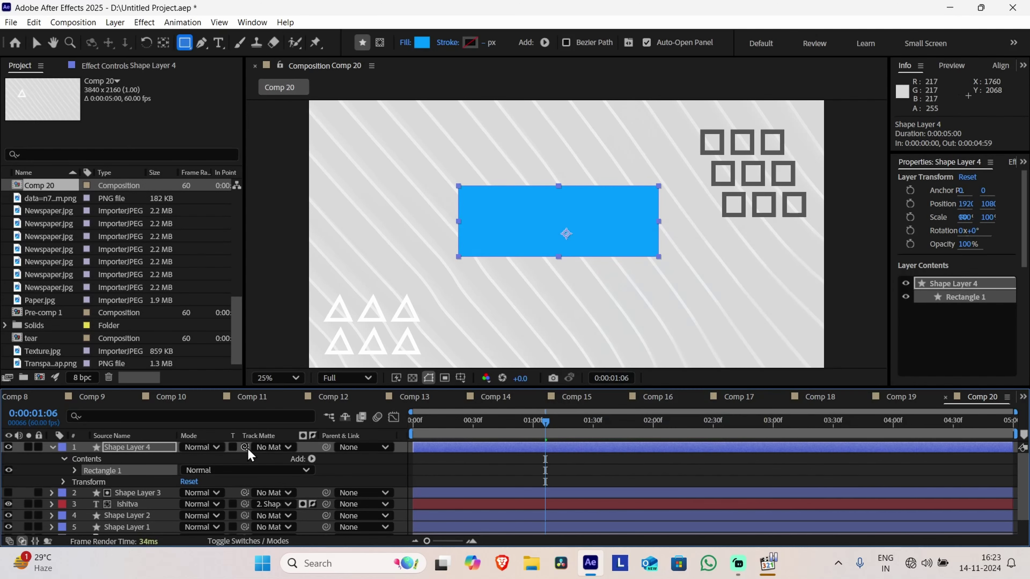
Set Shape Layer 4's blending mode to Multiply, go back to the first frame and check Shape Layer 3's matte rectangle
{"action": "left_click", "coordinate": [213, 447]}
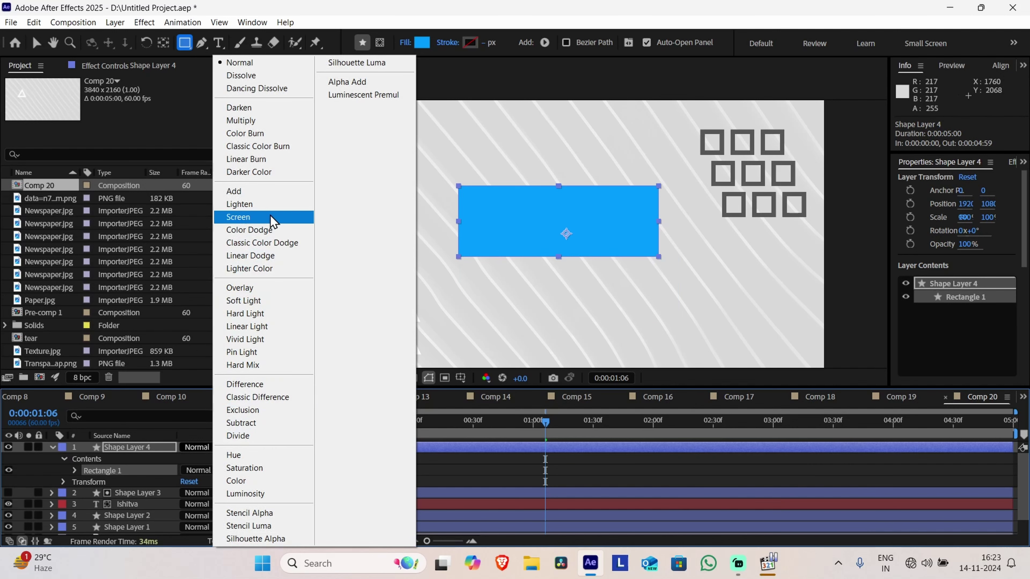
{"action": "left_click", "coordinate": [273, 121]}
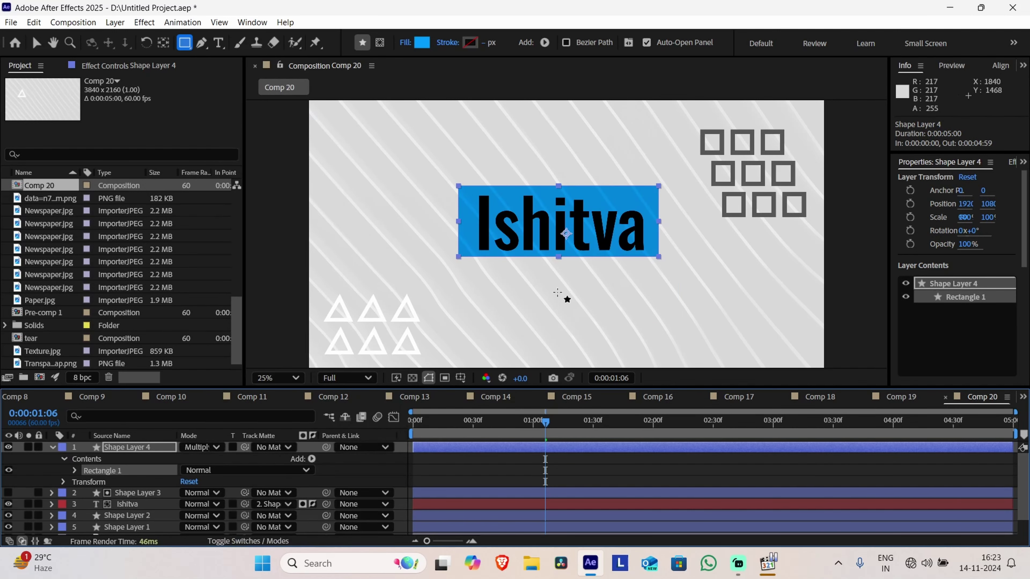
{"action": "left_click_drag", "start_coordinate": [544, 424], "coordinate": [413, 422]}
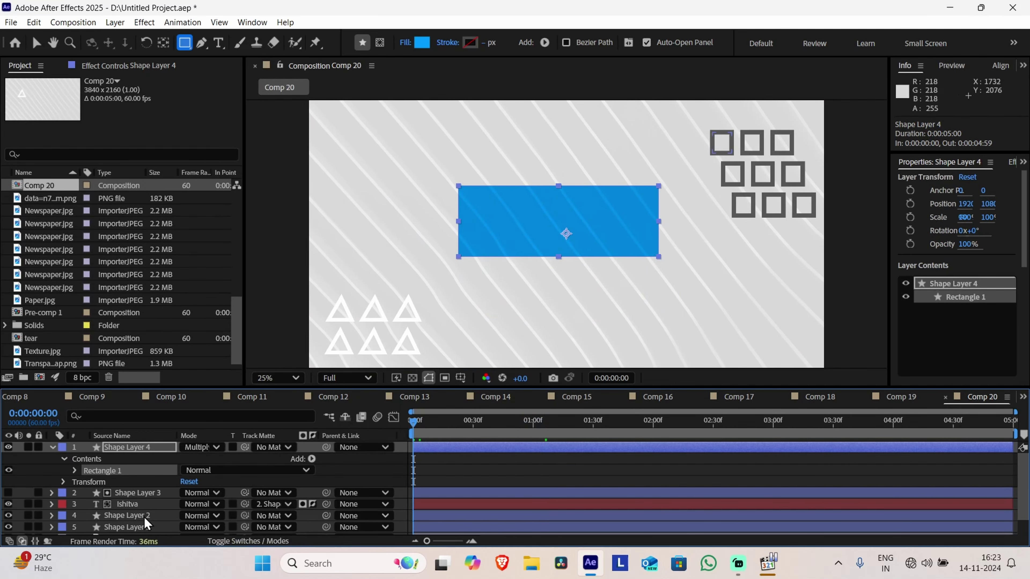
{"action": "left_click", "coordinate": [133, 492]}
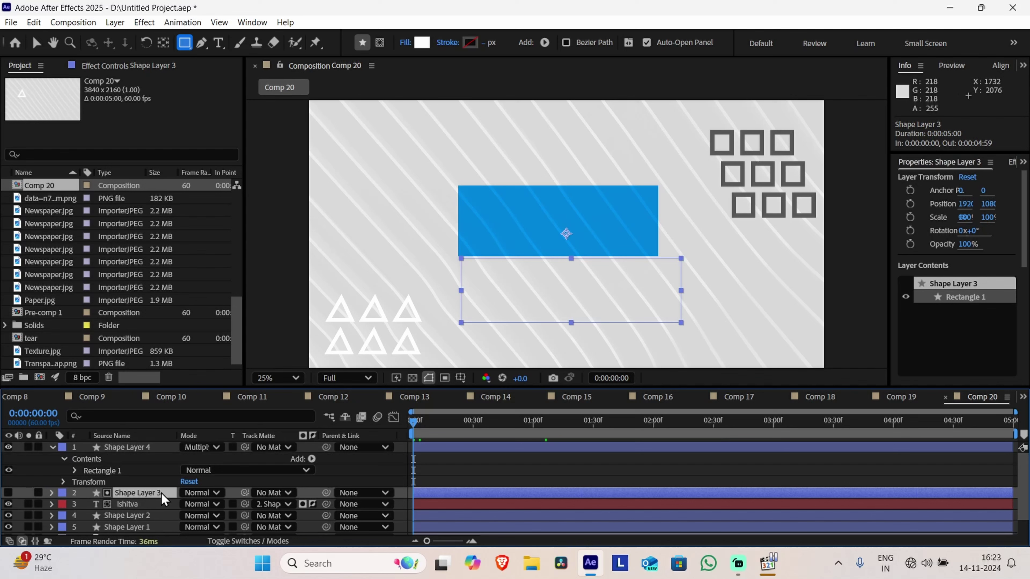
{"action": "left_click", "coordinate": [459, 479]}
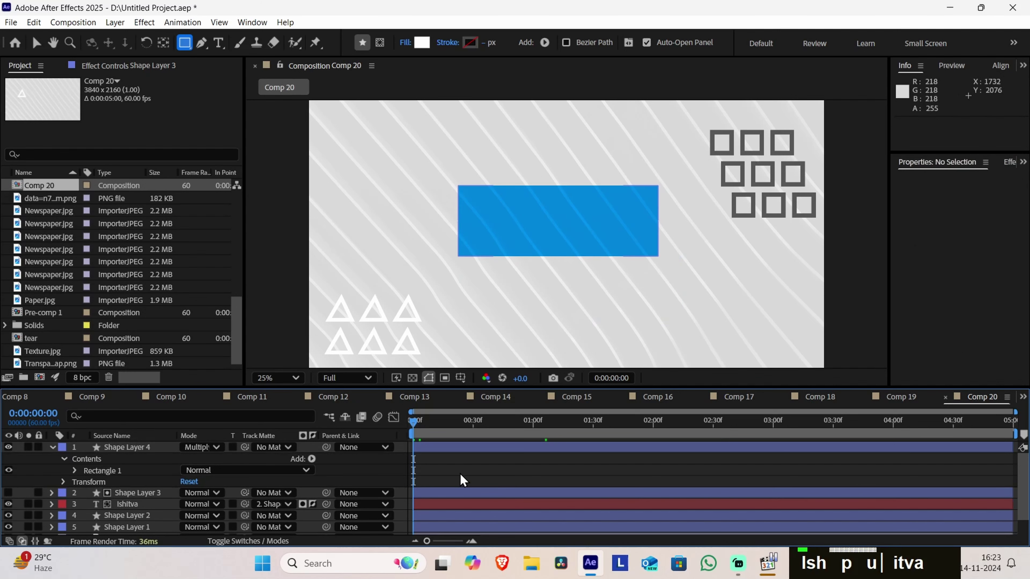
Go to the name text's second Position keyframe at frame 33 and move Shape Layer 4's anchor point to the middle of its left edge
{"action": "key", "text": "u"}
{"action": "left_click_drag", "start_coordinate": [414, 423], "coordinate": [479, 443]}
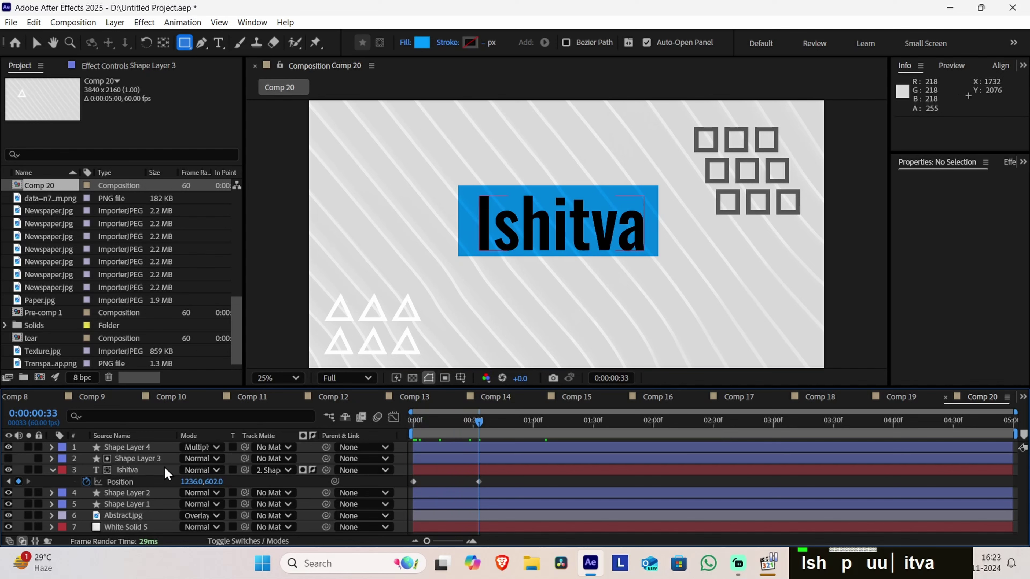
{"action": "left_click", "coordinate": [52, 451]}
{"action": "left_click", "coordinate": [51, 450]}
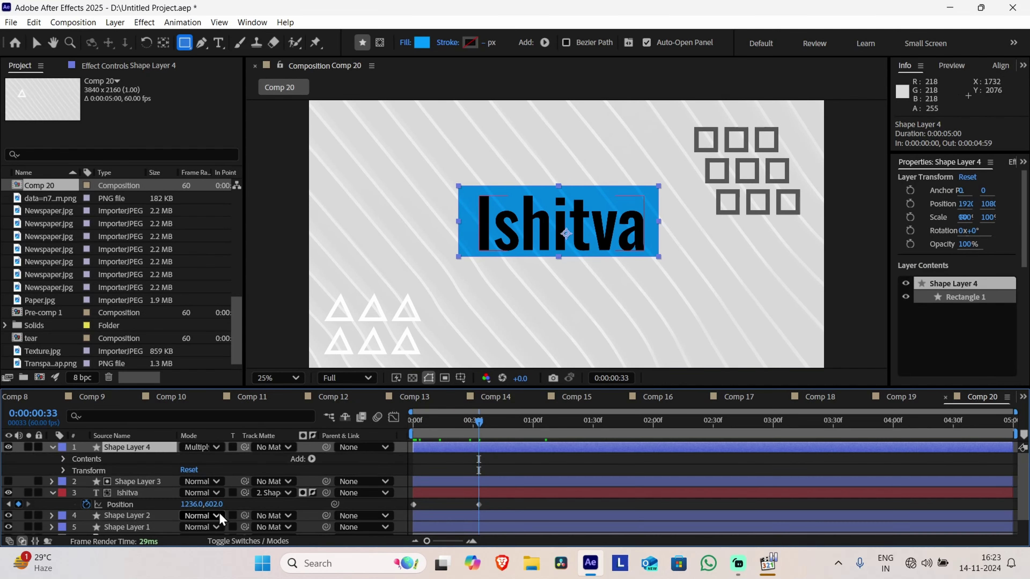
{"action": "left_click", "coordinate": [163, 42]}
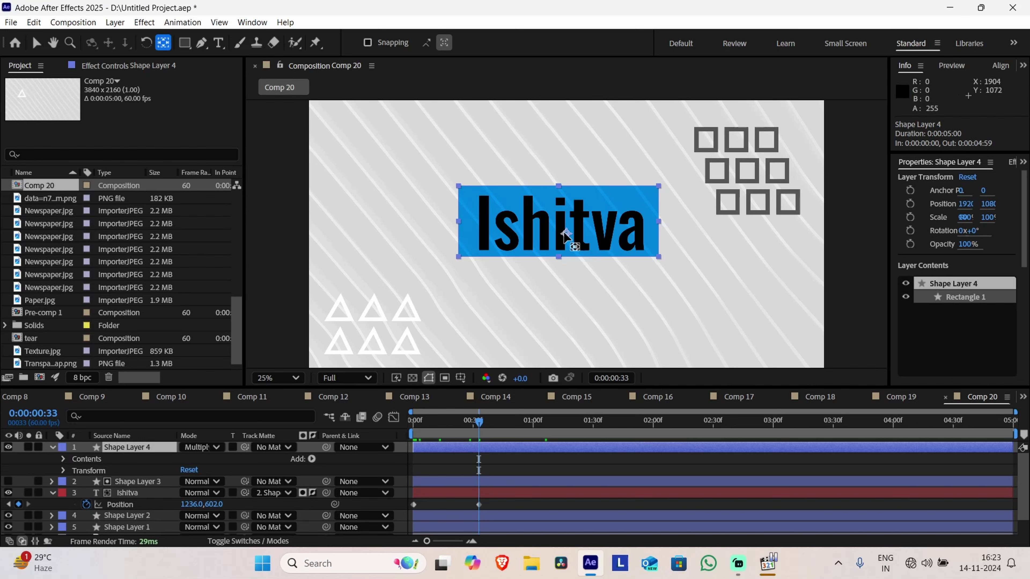
{"action": "left_click_drag", "start_coordinate": [566, 234], "coordinate": [458, 224]}
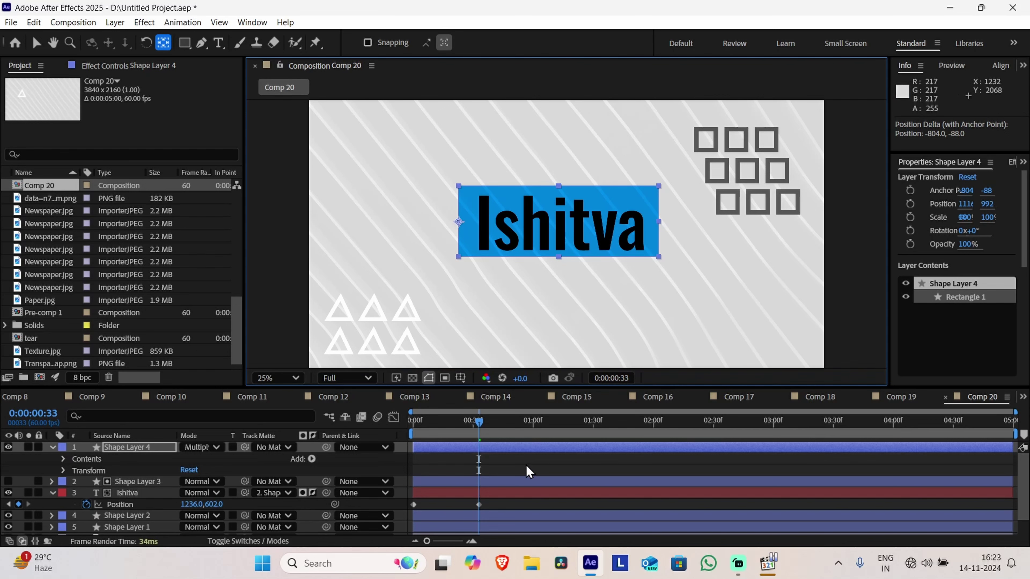
Add Scale keyframes to Shape Layer 4 at frame 33 and at the first frame
{"action": "left_click", "coordinate": [910, 217]}
{"action": "left_click", "coordinate": [414, 420]}
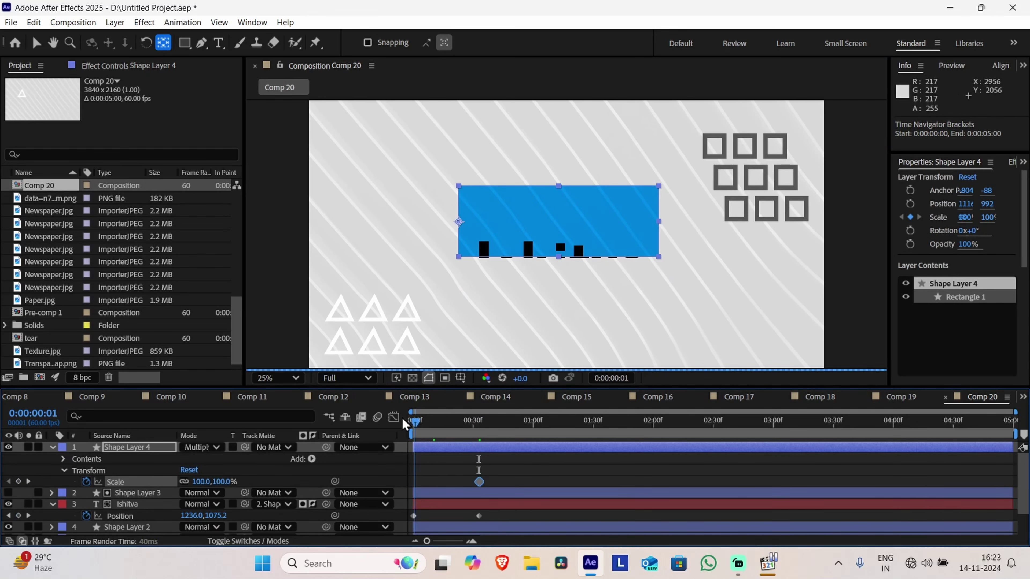
{"action": "left_click_drag", "start_coordinate": [402, 418], "coordinate": [399, 419]}
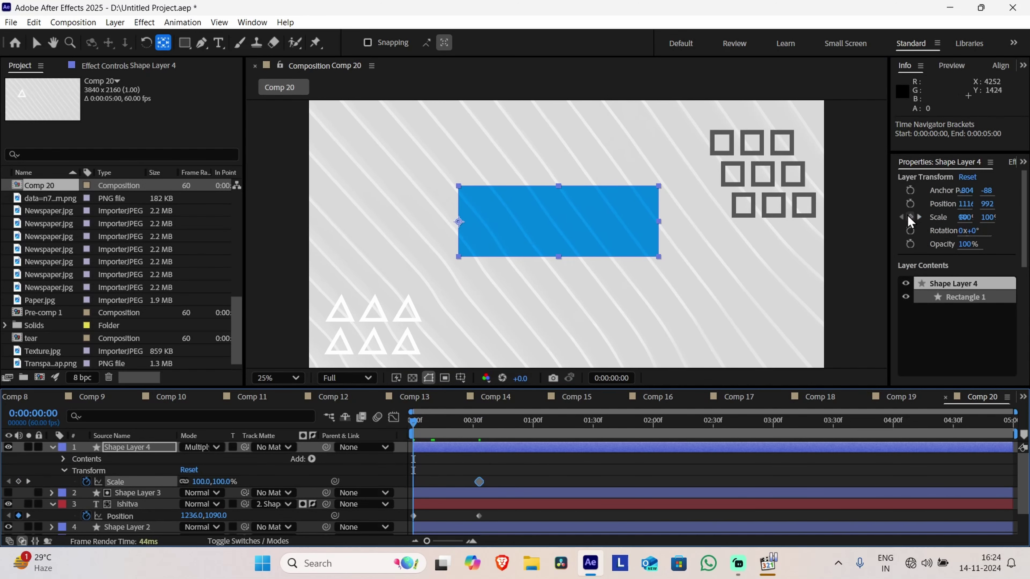
{"action": "left_click", "coordinate": [910, 217]}
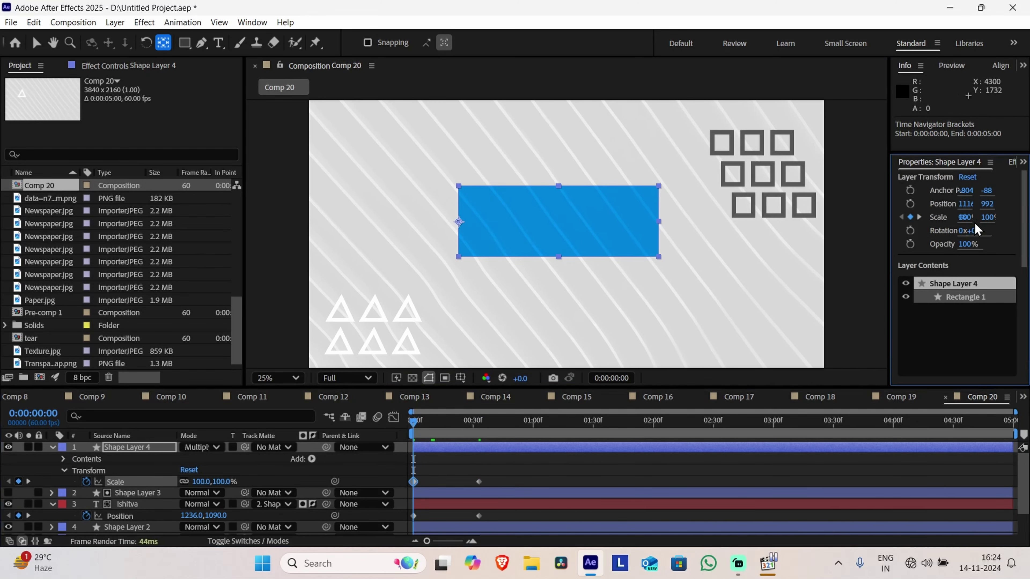
{"action": "left_click_drag", "start_coordinate": [970, 218], "coordinate": [953, 220]}
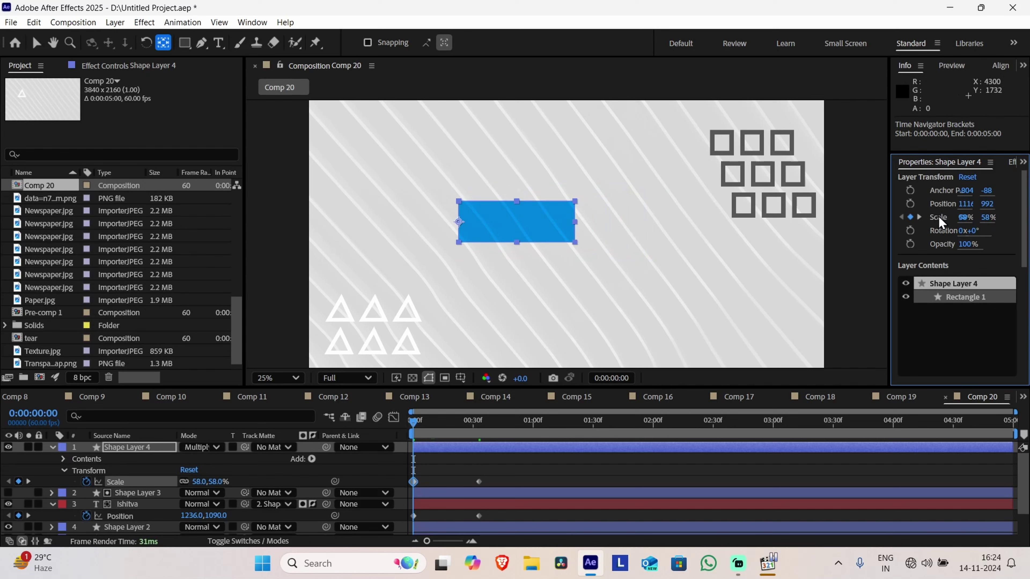
{"action": "key", "text": "ctrl+z"}
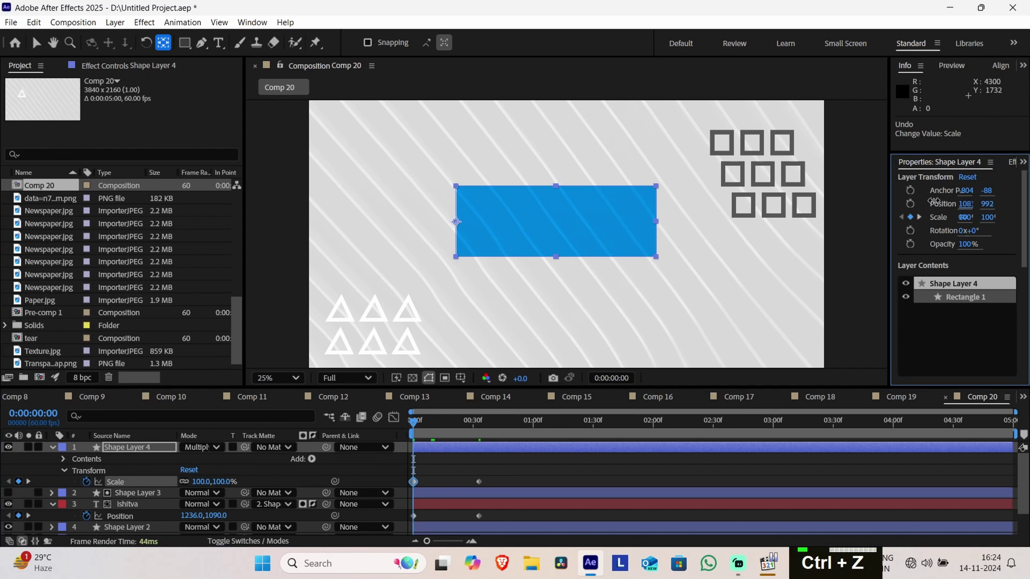
{"action": "key", "text": "ctrl+z"}
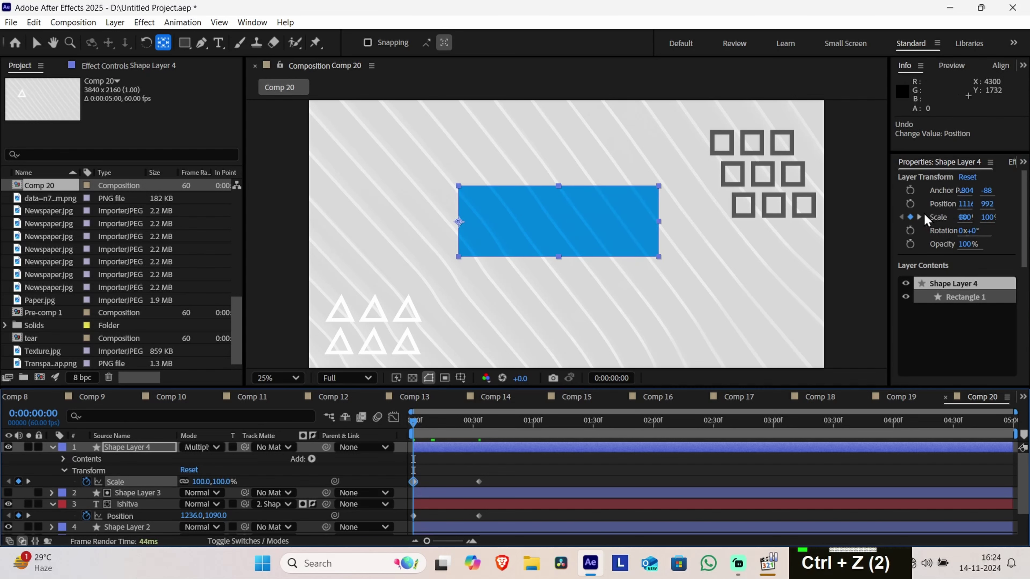
Unlink Shape Layer 4's scale proportions and set its horizontal scale to 0% at the first frame
{"action": "left_click", "coordinate": [960, 218]}
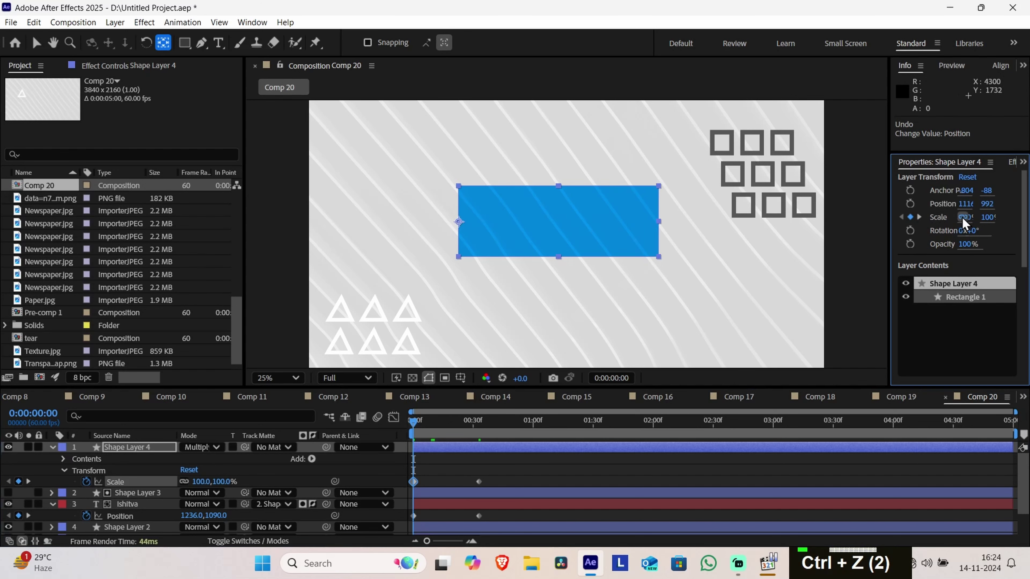
{"action": "mouse_move", "coordinate": [972, 223]}
{"action": "left_mouse_down"}
{"action": "mouse_move", "coordinate": [918, 219]}
{"action": "mouse_move", "coordinate": [975, 239]}
{"action": "left_mouse_up"}
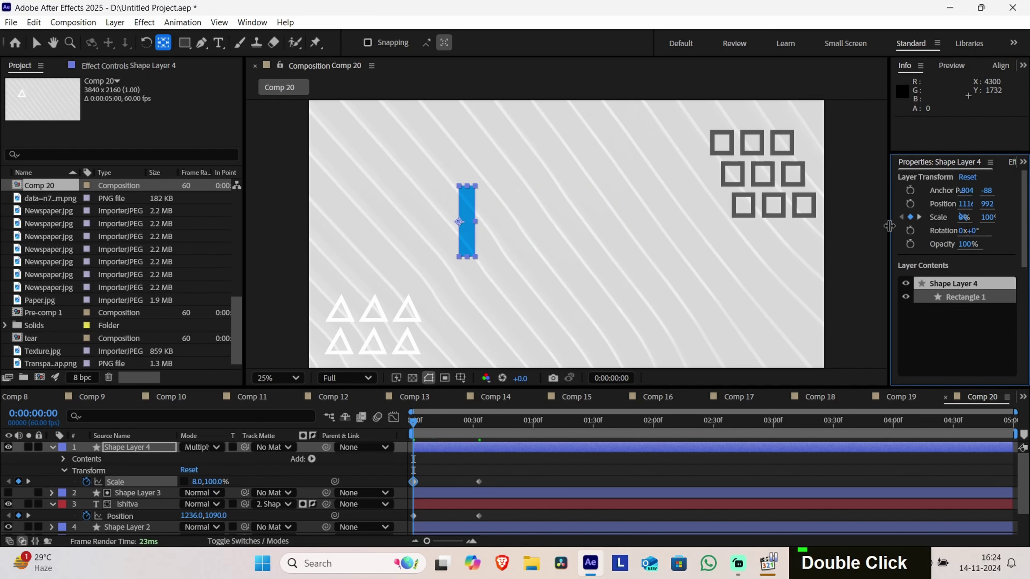
{"action": "left_click_drag", "start_coordinate": [889, 226], "coordinate": [828, 229]}
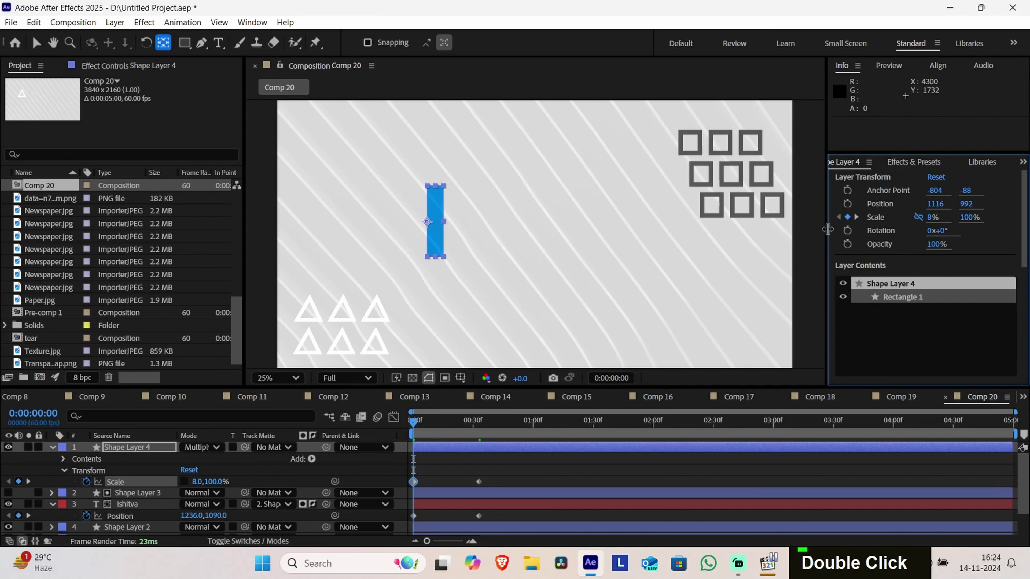
{"action": "left_click", "coordinate": [934, 218]}
{"action": "type", "text": "0"}
{"action": "key", "text": "Return"}
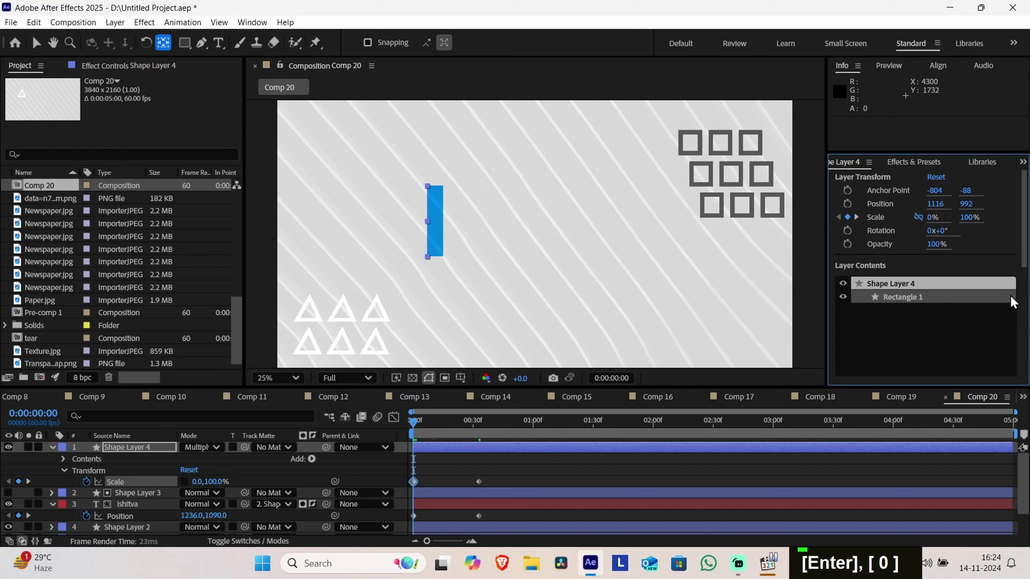
Check the blue box's scale at frame 33, preview the animation from the first frame and clear the layer selection
{"action": "left_click_drag", "start_coordinate": [436, 425], "coordinate": [479, 436]}
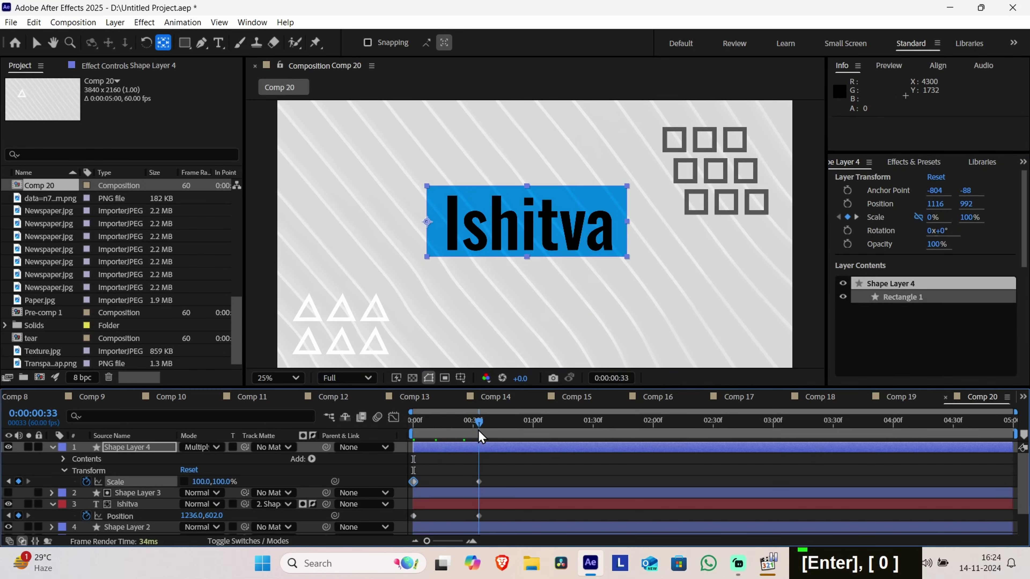
{"action": "left_click", "coordinate": [480, 482]}
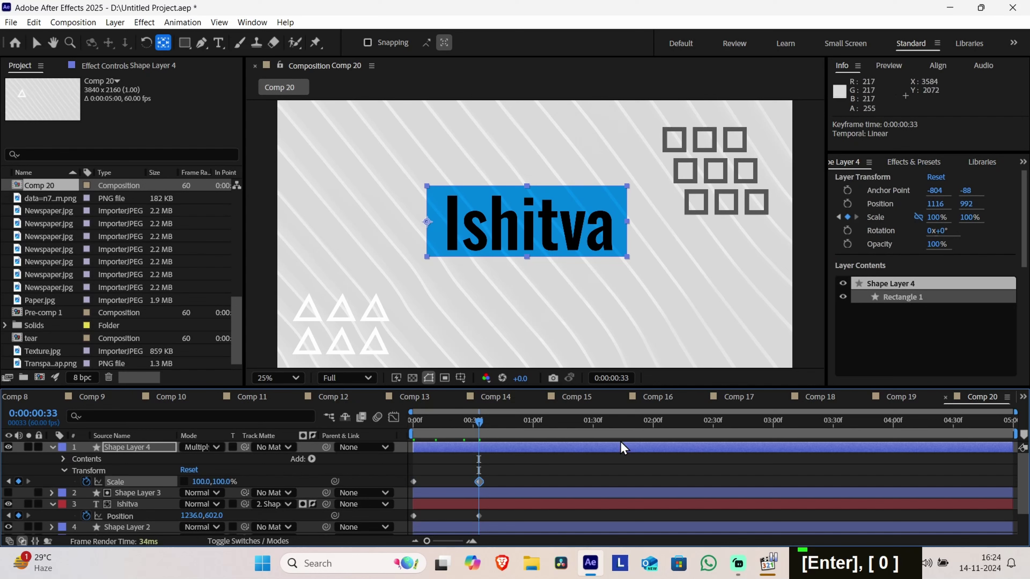
{"action": "left_click_drag", "start_coordinate": [486, 426], "coordinate": [413, 424]}
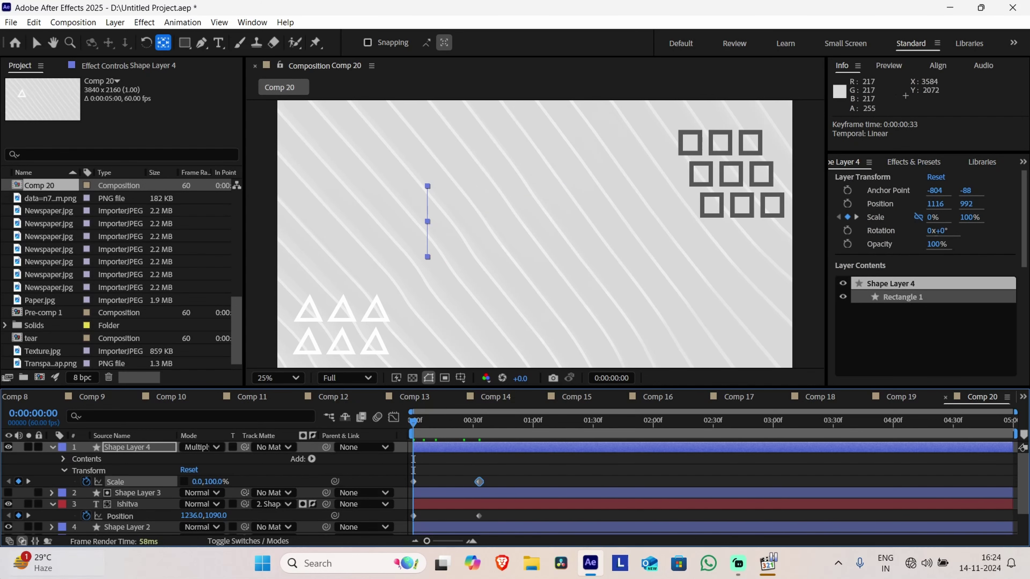
{"action": "key", "text": "space"}
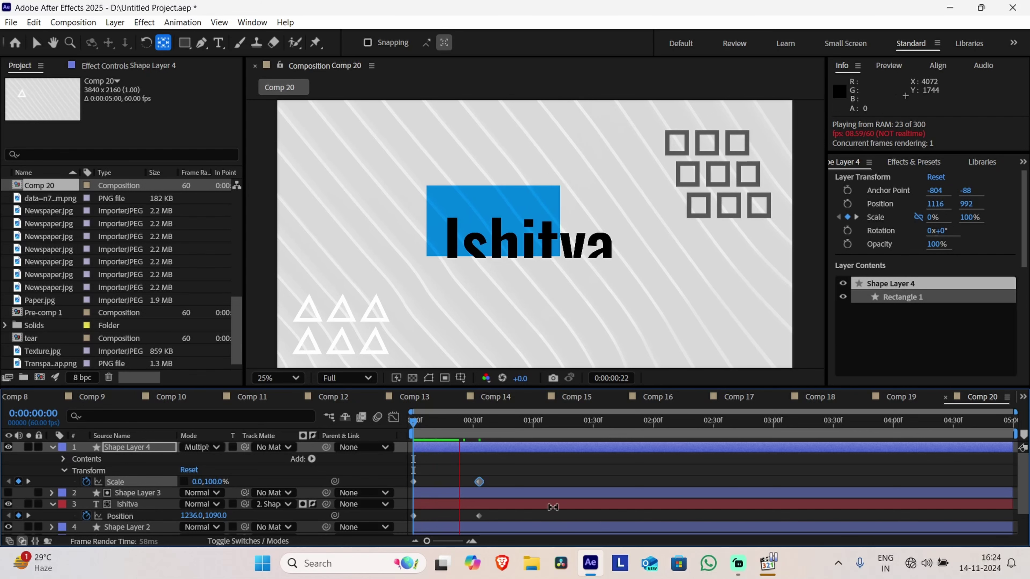
{"action": "key", "text": "space"}
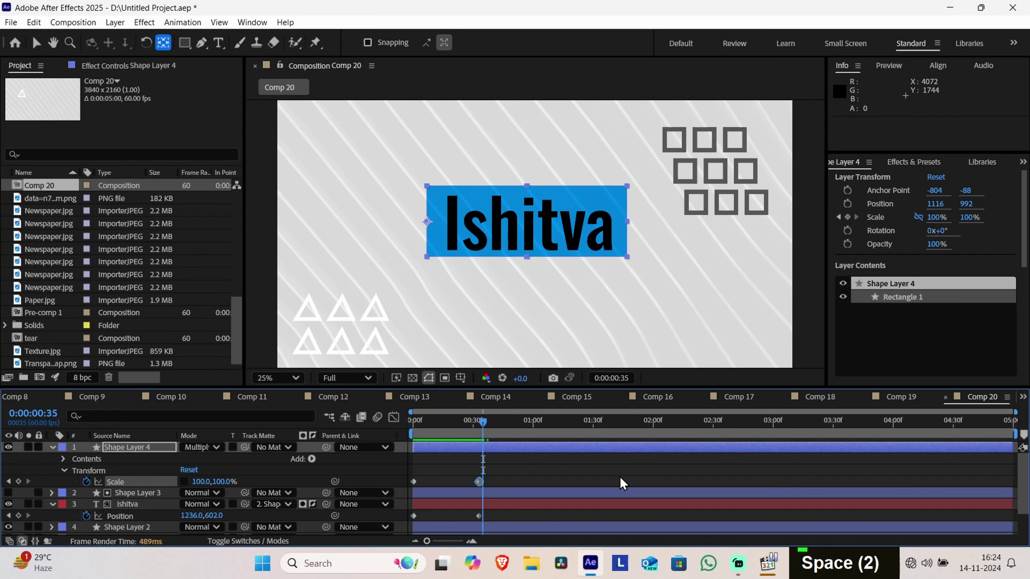
{"action": "left_click", "coordinate": [616, 483]}
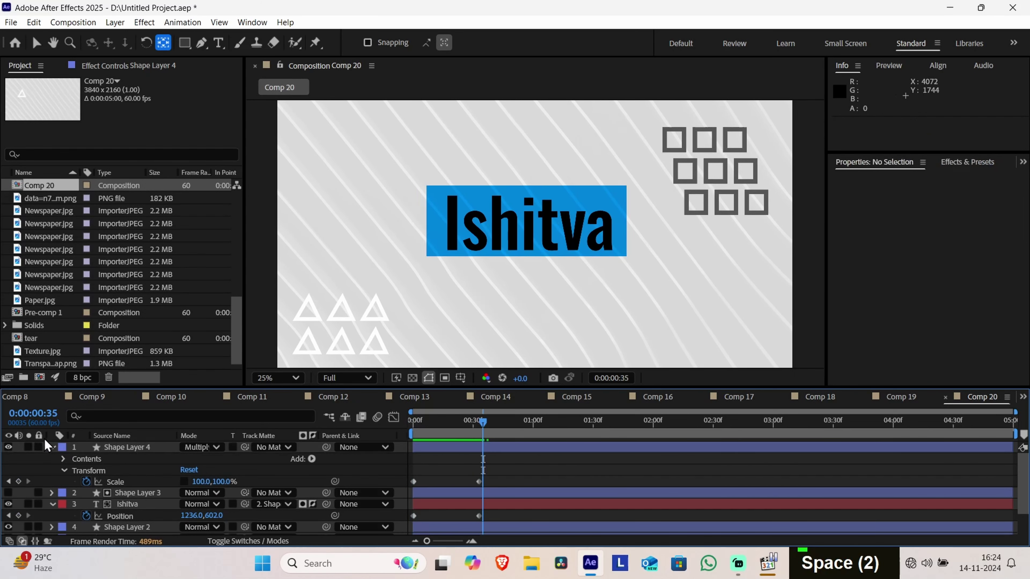
Apply Easy Ease to all of Shape Layer 4's Scale keyframes and the name text's Position keyframes
{"action": "left_click", "coordinate": [52, 447]}
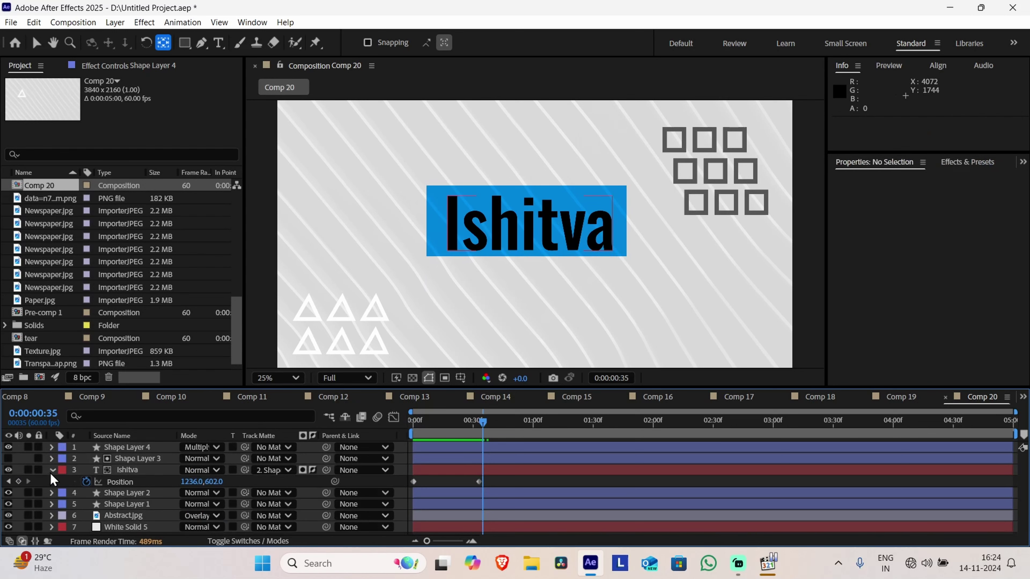
{"action": "left_click", "coordinate": [52, 470]}
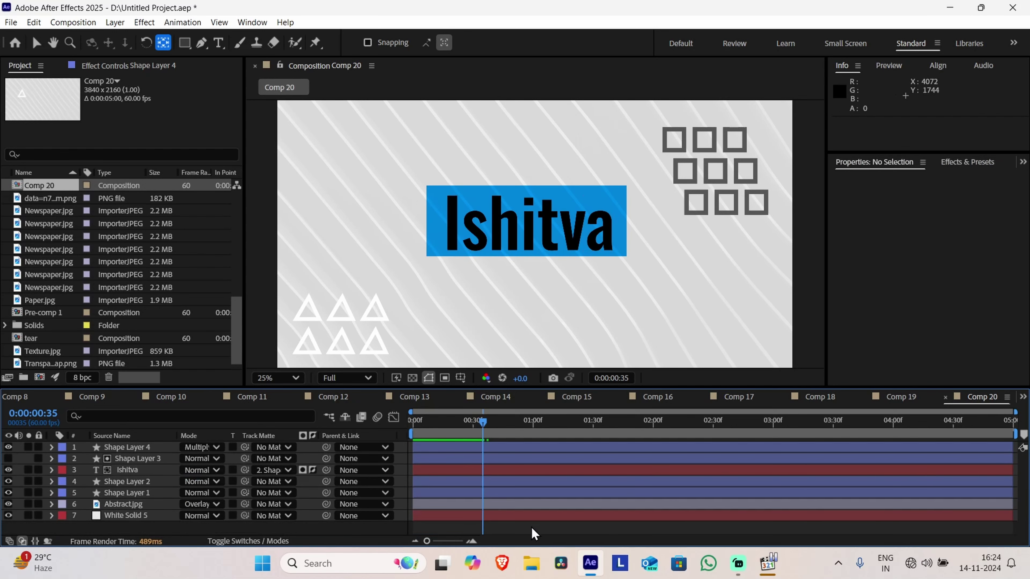
{"action": "key", "text": "u"}
{"action": "left_click_drag", "start_coordinate": [531, 460], "coordinate": [385, 535]}
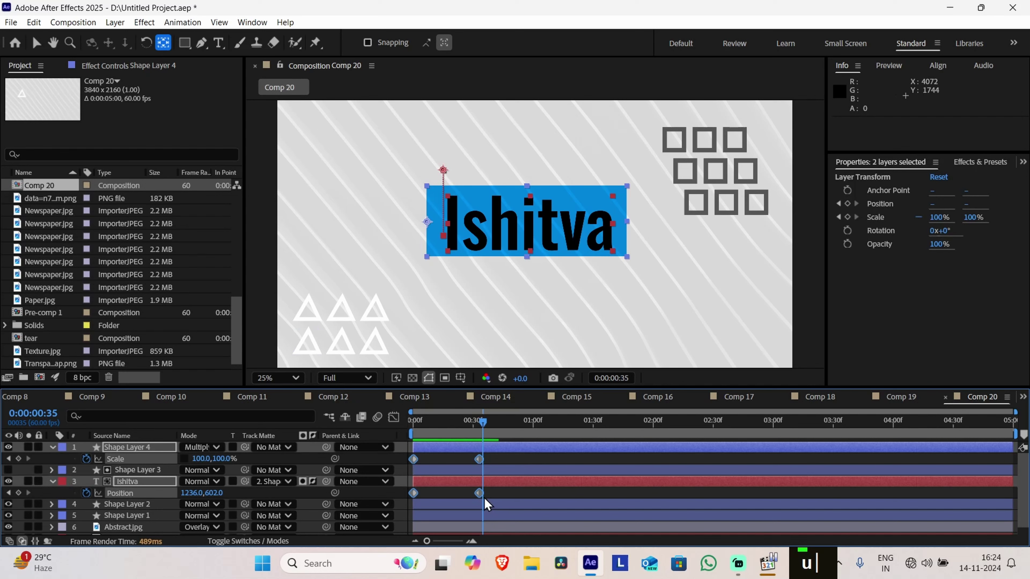
{"action": "right_click", "coordinate": [480, 492]}
{"action": "mouse_move", "coordinate": [527, 480]}
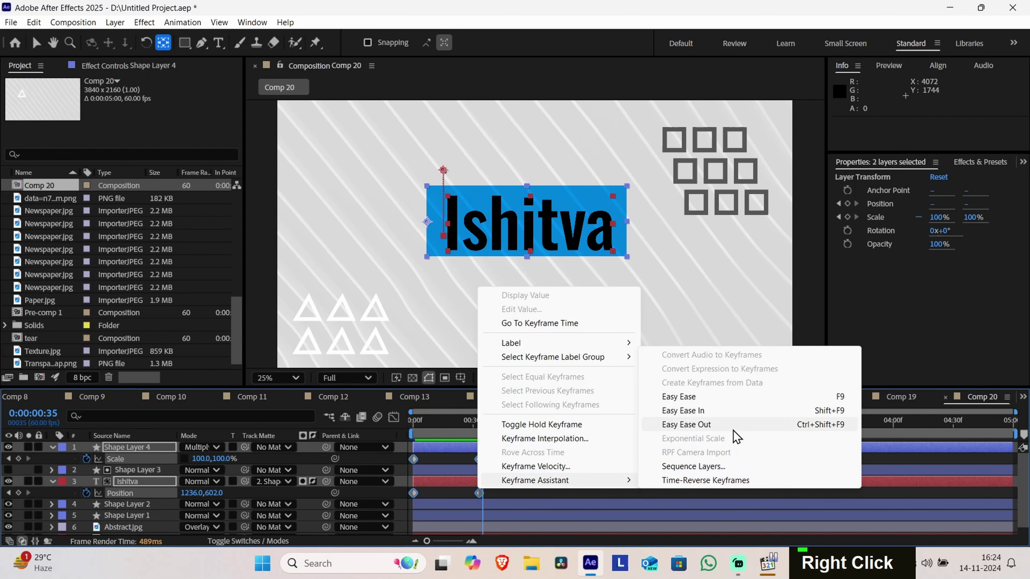
{"action": "left_click", "coordinate": [727, 402]}
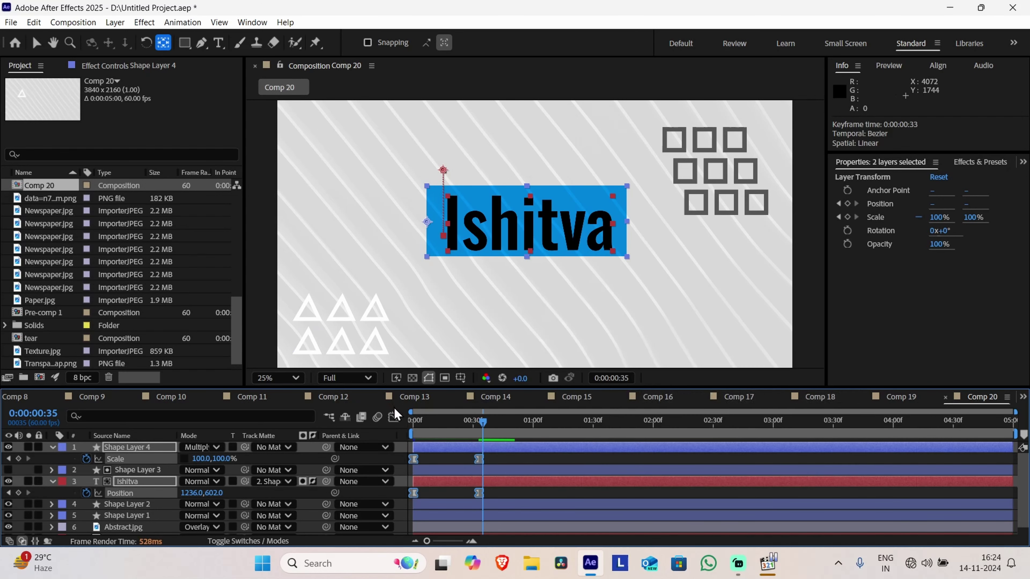
Enable motion blur for the composition and preview the eased box and name animation from the first frame
{"action": "left_click_drag", "start_coordinate": [440, 423], "coordinate": [381, 419]}
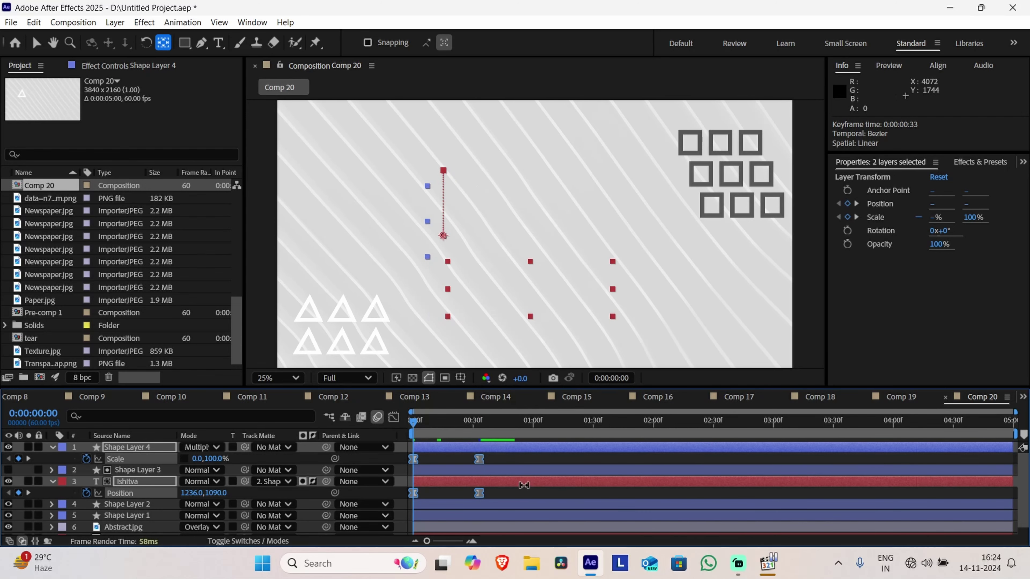
{"action": "key", "text": "space"}
{"action": "key", "text": "space"}
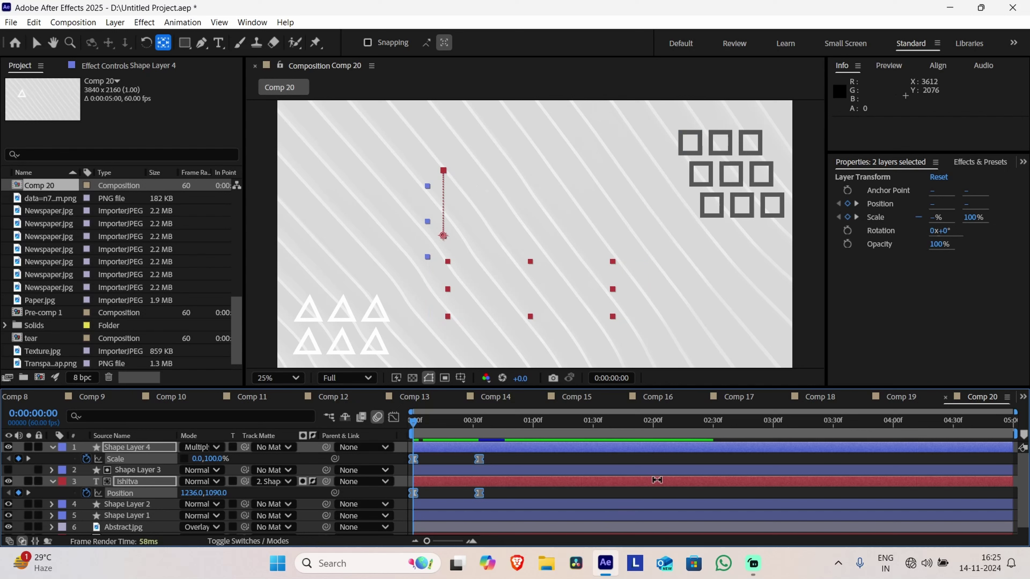
{"action": "key", "text": "space"}
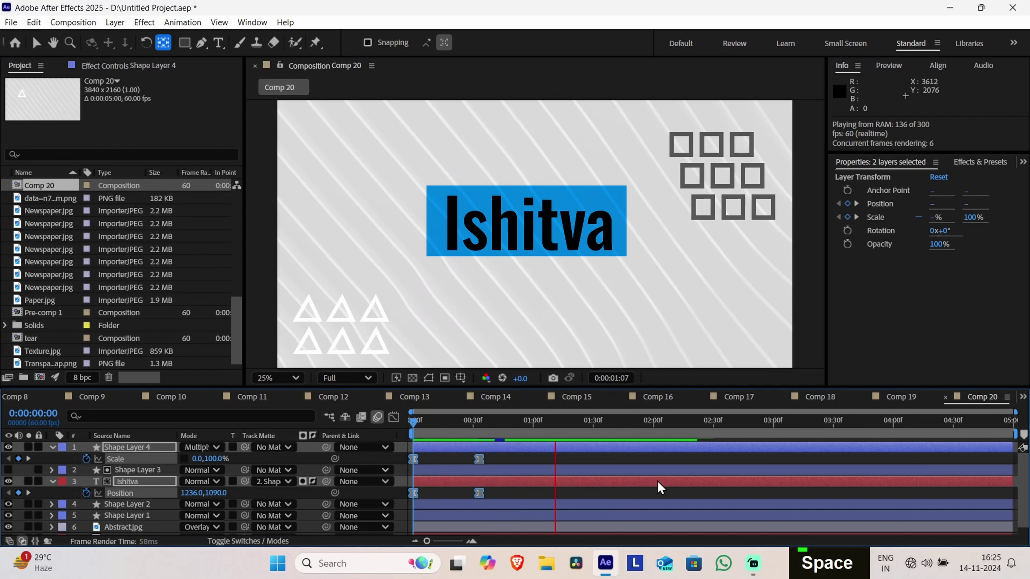
{"action": "key", "text": "space"}
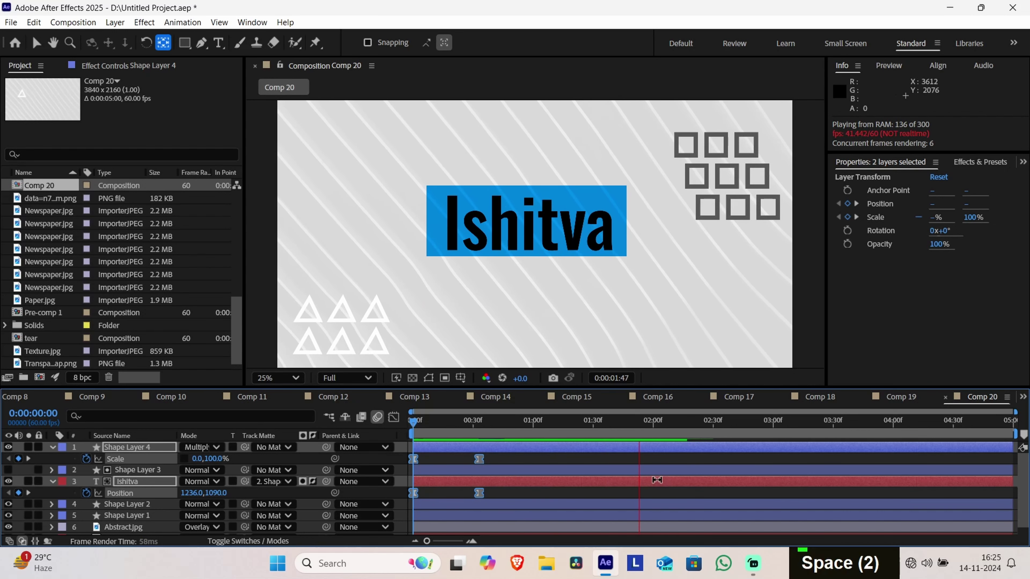